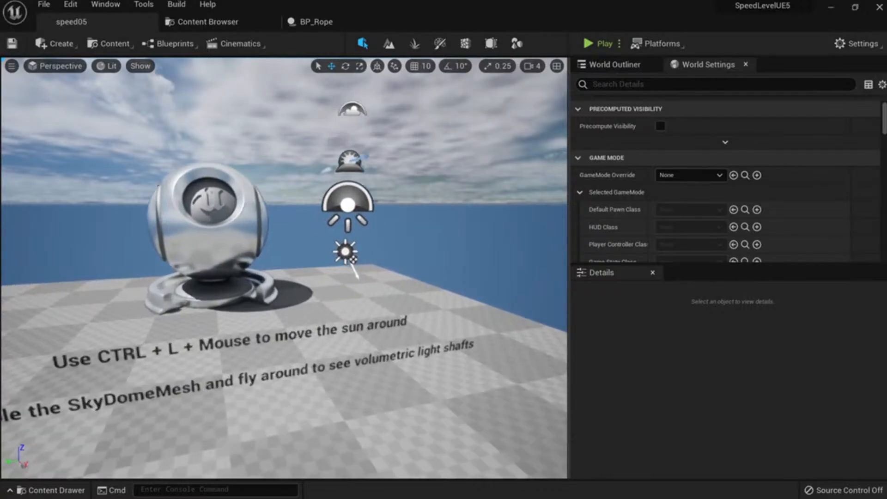
Fly the viewport around the floor to inspect the chrome ball.
key("s")
key("a")
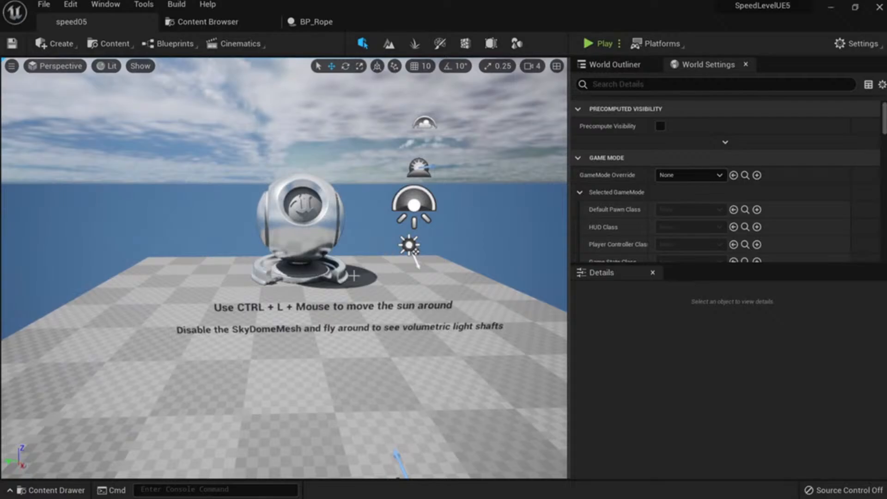
right_click_drag(354, 275, 369, 258)
key("w")
key("s")
key("a")
key("w")
key("s")
key("s")
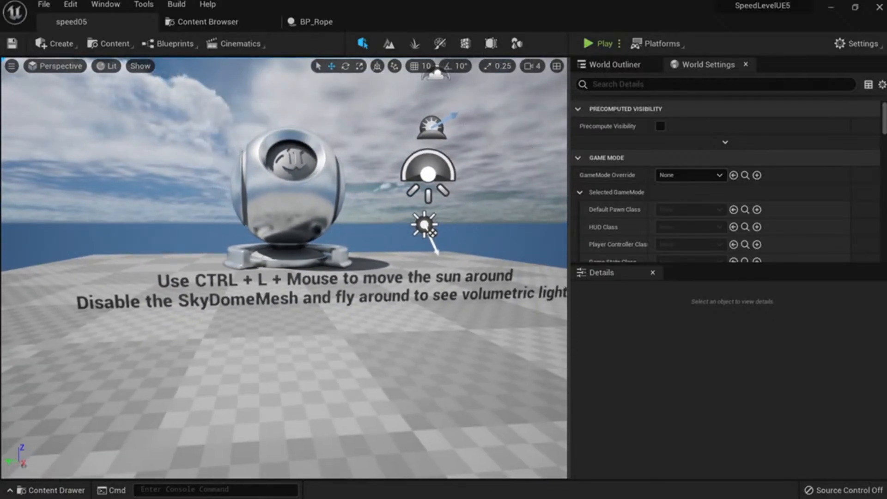
key("a")
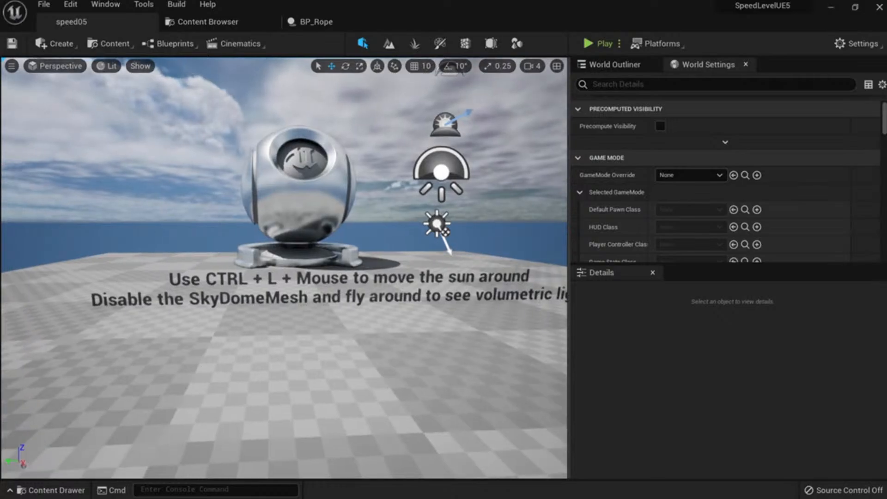
right_click_drag(368, 259, 357, 268)
key("e")
key("e")
key("d")
key("q")
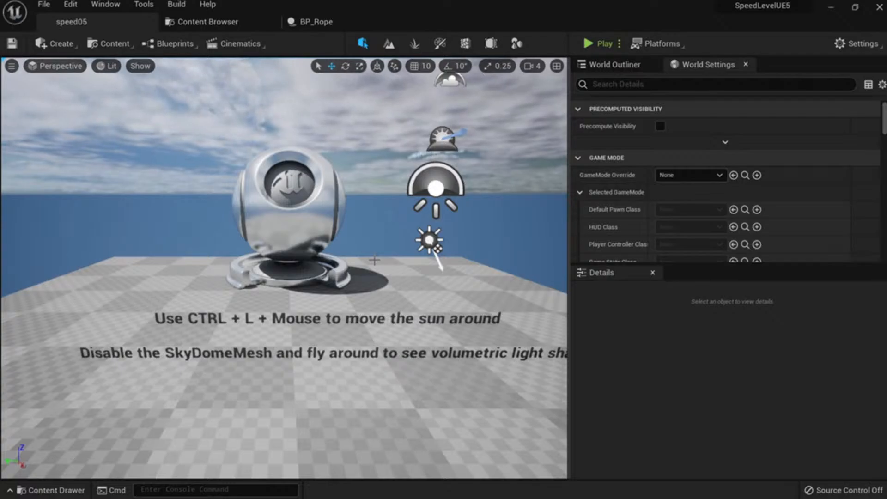
mouse_move(310, 285)
right_mouse_down()
mouse_move(278, 278)
mouse_move(319, 278)
mouse_move(303, 292)
right_mouse_up()
key("s")
key("w")
key("s")
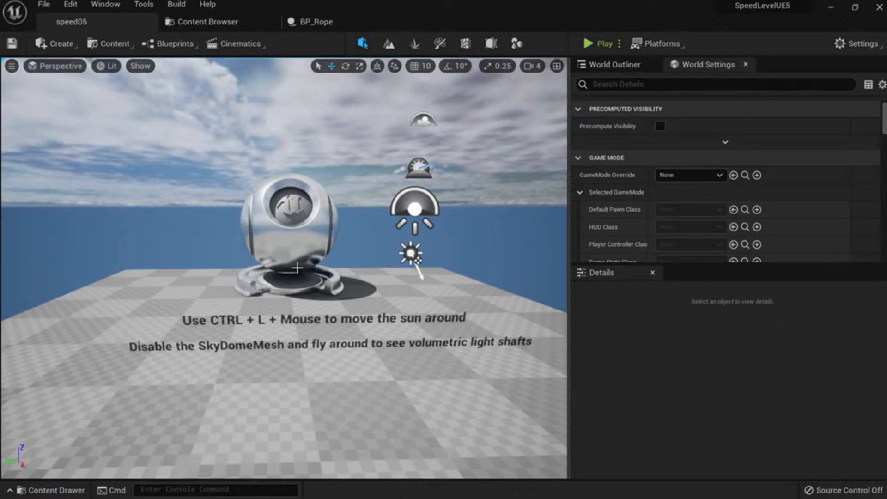
right_click_drag(296, 238, 316, 245)
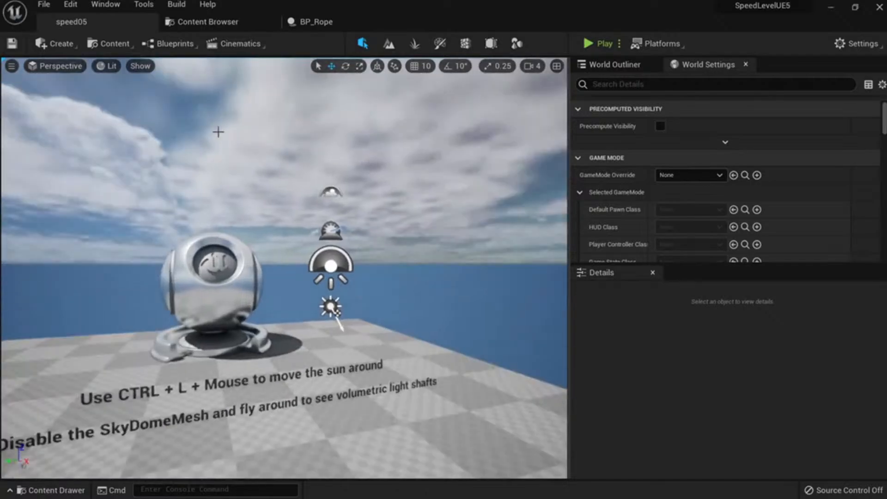
right_click_drag(217, 132, 180, 159)
Open File > New Level and cancel without creating a new level.
left_click(44, 8)
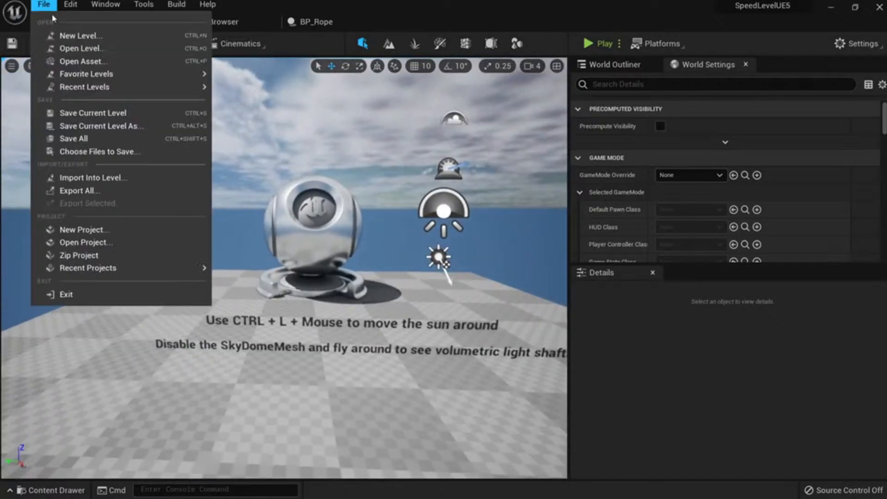
left_click(79, 36)
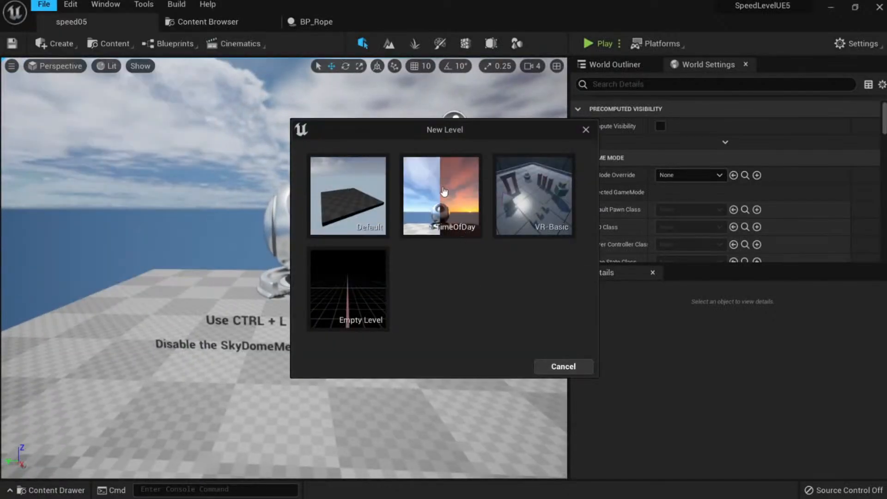
left_click(575, 370)
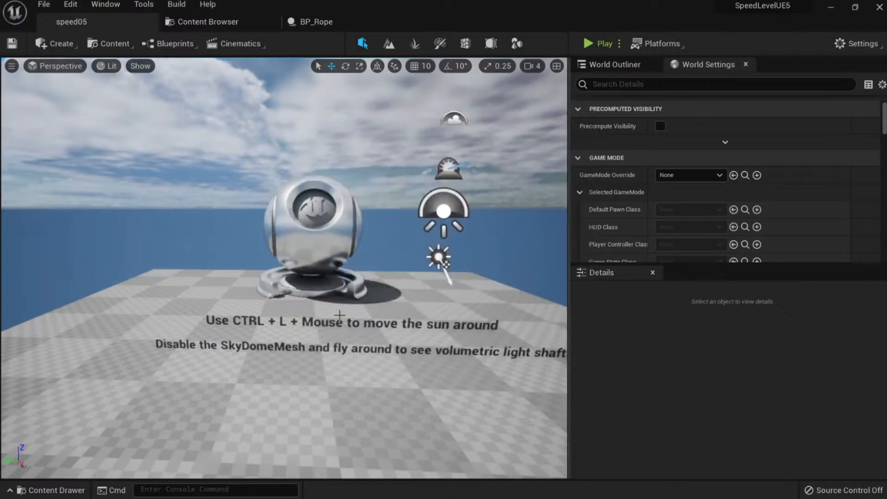
Delete the chrome ball from the level.
right_click_drag(339, 315, 328, 370)
mouse_move(322, 273)
right_mouse_down()
mouse_move(323, 264)
mouse_move(319, 289)
mouse_move(296, 273)
mouse_move(323, 264)
right_mouse_up()
left_click(322, 265)
key("Delete")
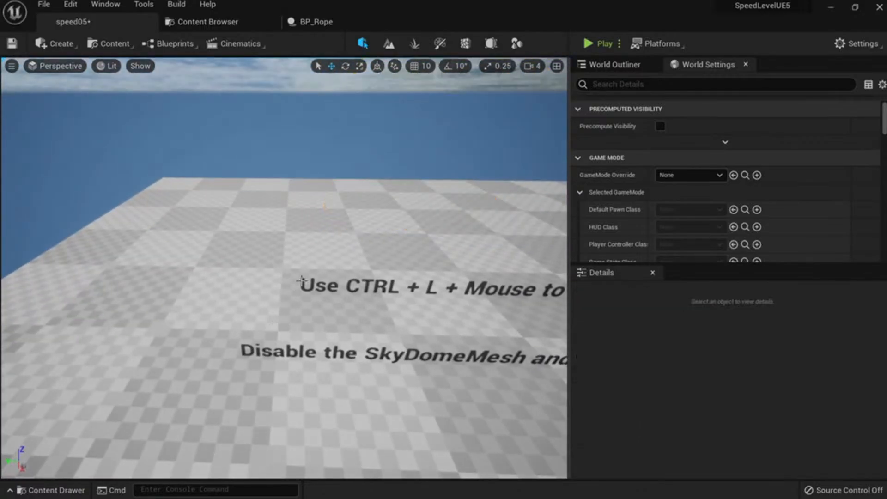
Delete both lines of floor instruction text.
left_click(300, 281)
key("Delete")
left_click(247, 347)
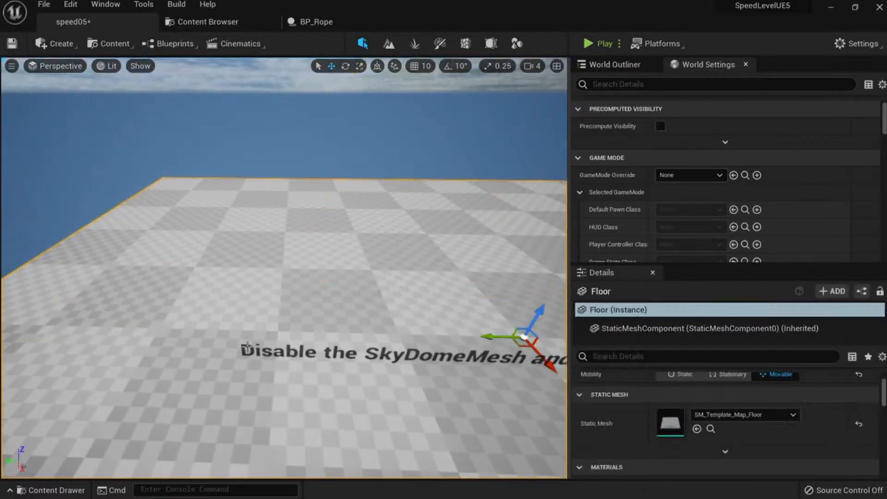
left_click(248, 347)
key("Delete")
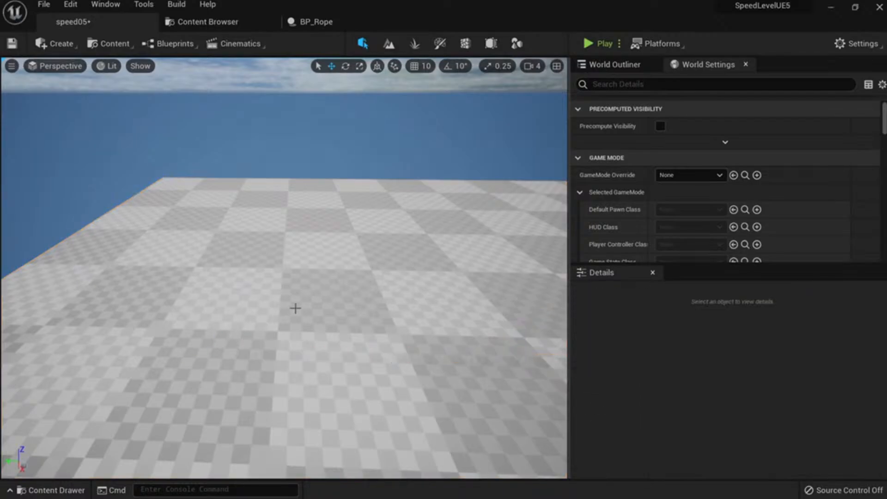
mouse_move(292, 306)
right_mouse_down()
mouse_move(295, 272)
mouse_move(325, 272)
mouse_move(270, 264)
mouse_move(303, 263)
mouse_move(279, 265)
mouse_move(276, 256)
mouse_move(301, 312)
right_mouse_up()
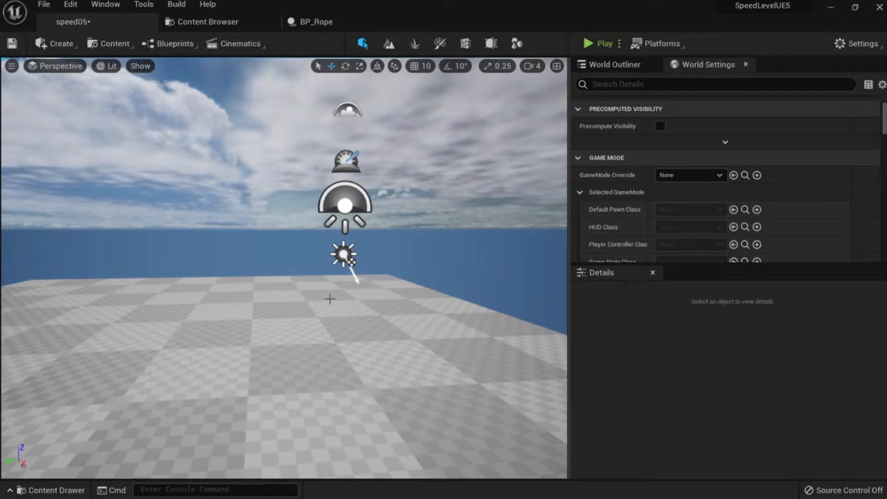
key("s")
right_click_drag(330, 299, 312, 307)
key("w")
key("s")
key("e")
right_click_drag(356, 290, 357, 291)
key("e")
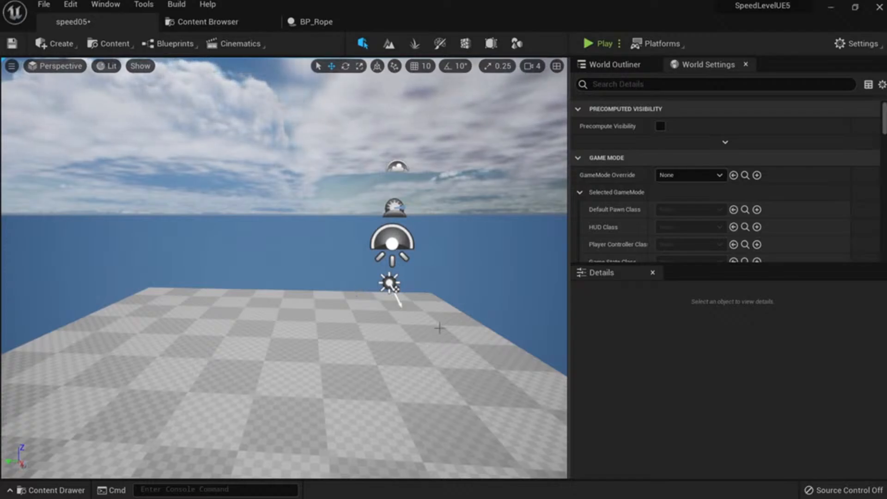
right_click_drag(440, 328, 402, 326)
key("s")
key("w")
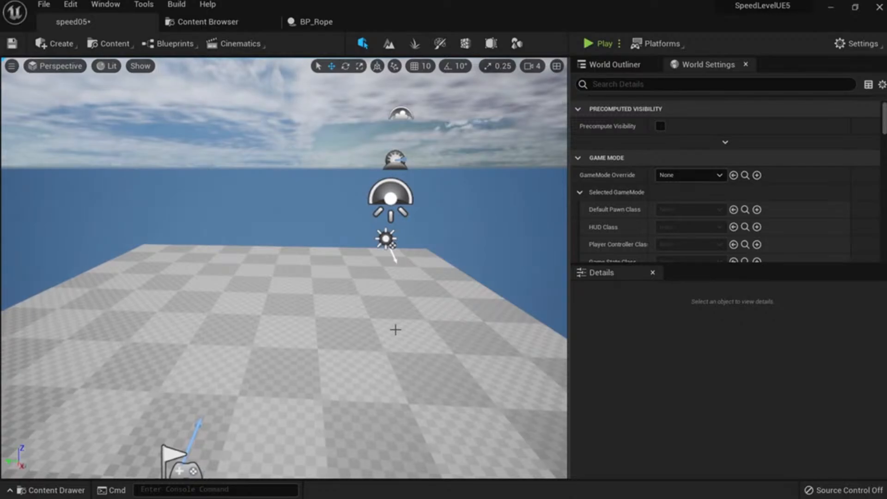
mouse_move(425, 336)
right_mouse_down()
mouse_move(416, 346)
mouse_move(420, 364)
mouse_move(428, 336)
right_mouse_up()
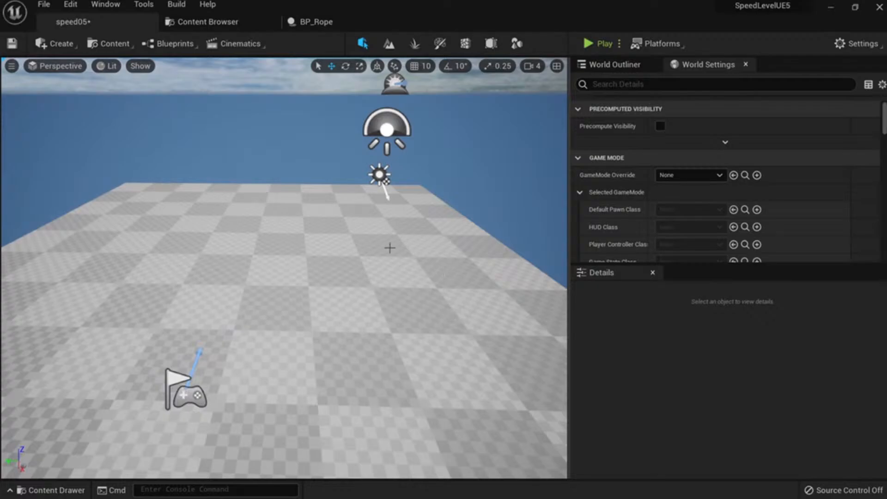
right_click_drag(431, 236, 381, 235)
key("s")
key("w")
key("s")
key("w")
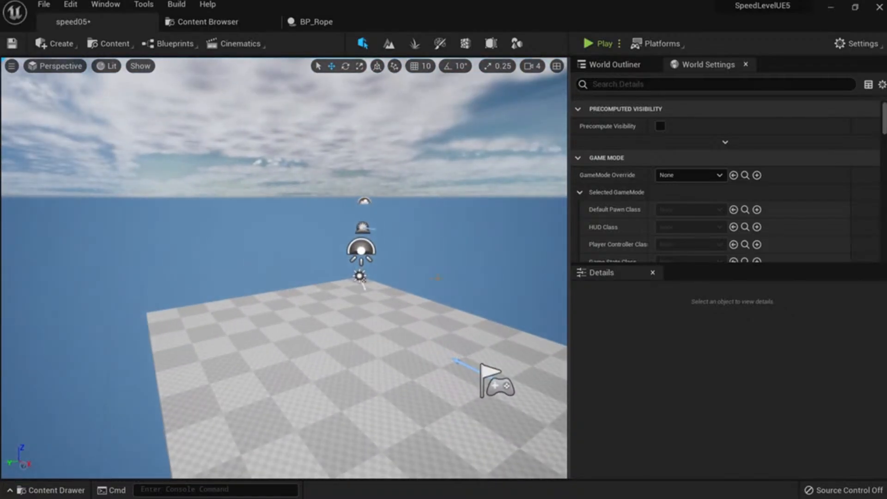
key("d")
key("w")
right_click_drag(387, 373, 382, 429)
Set the World Settings GameMode Override to ThirdPersonGameMode.
left_click(669, 175)
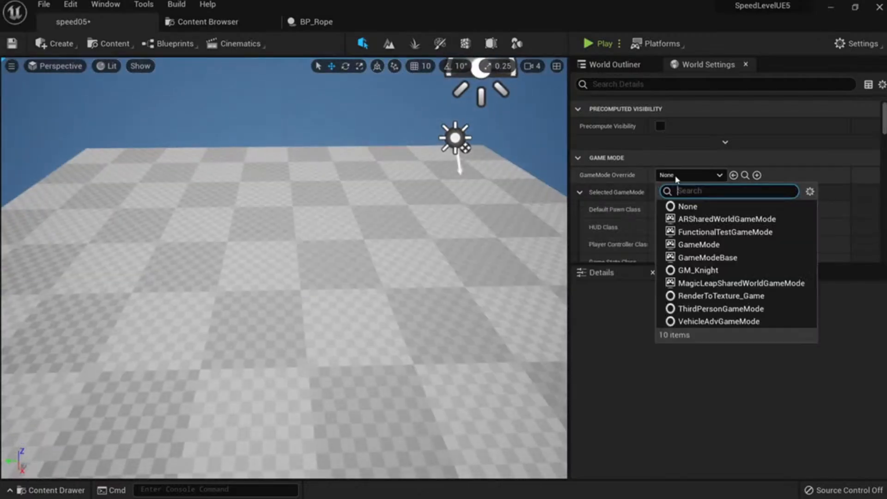
left_click(741, 314)
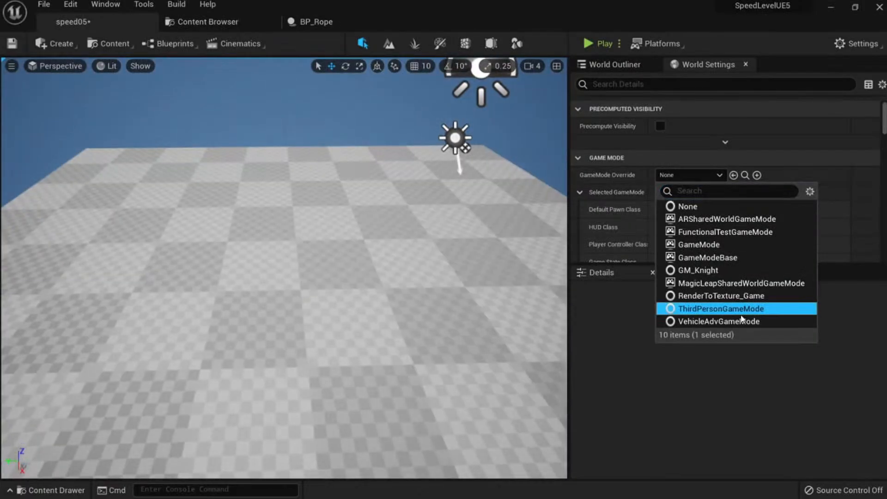
key("s")
right_click_drag(443, 305, 415, 245)
Try a Play test and cancel the Blueprint Compilation Errors dialog.
key("d")
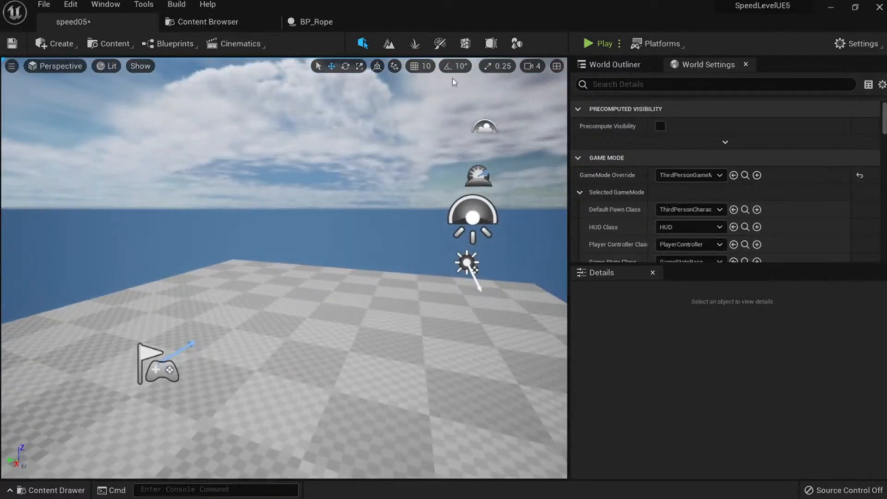
right_click_drag(453, 83, 447, 108)
left_click(598, 43)
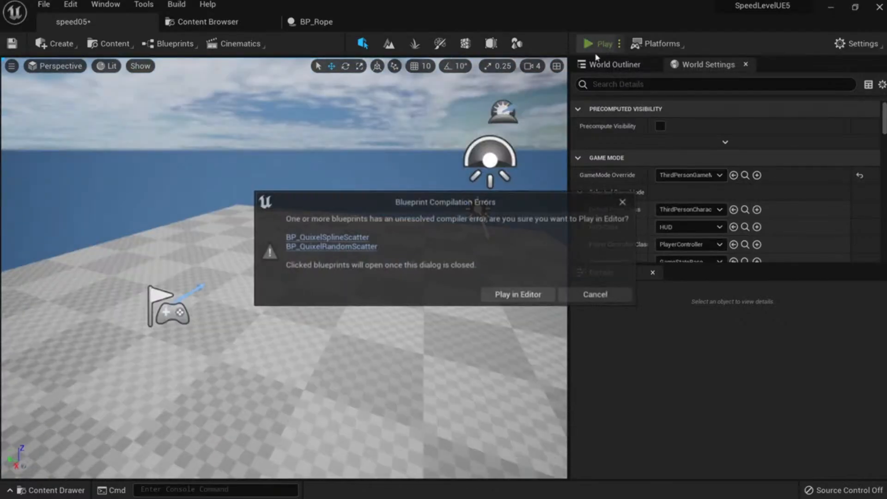
left_click(593, 298)
Force-delete BP_QuixelRandomScatter and the other two BP_Quixel blueprints in SpeedLeveling/Blueprints.
left_click(726, 72)
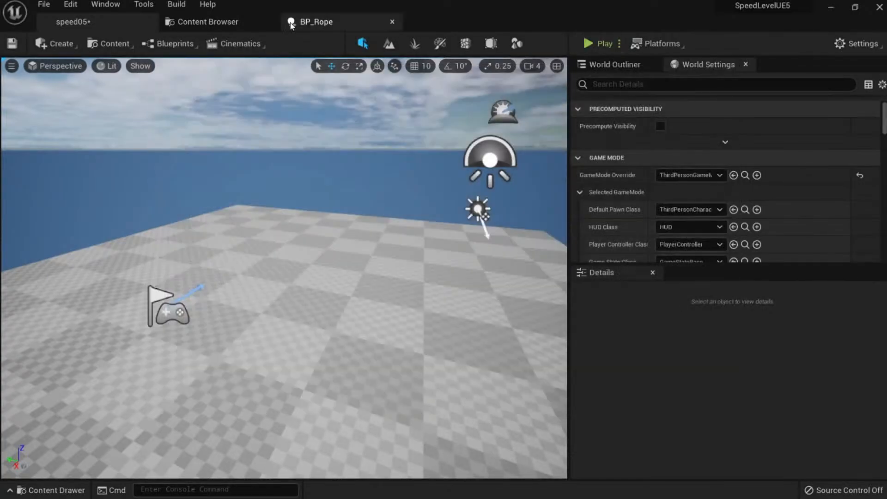
left_click(208, 22)
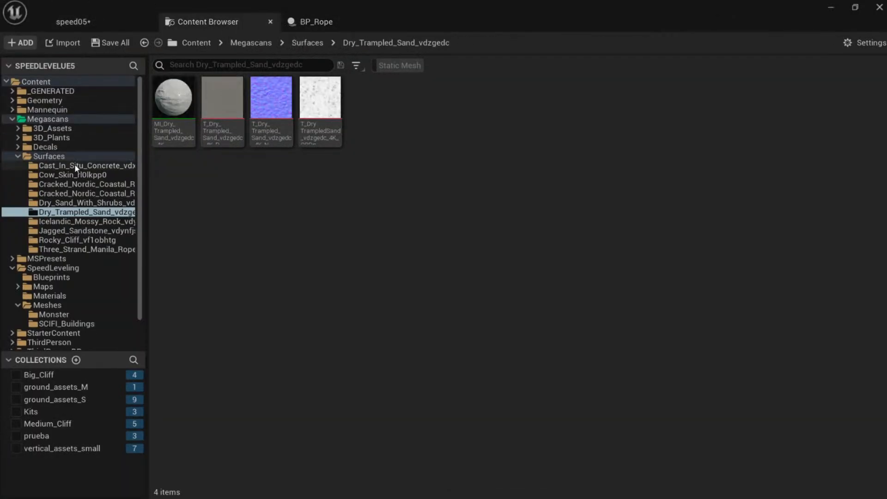
left_click(68, 277)
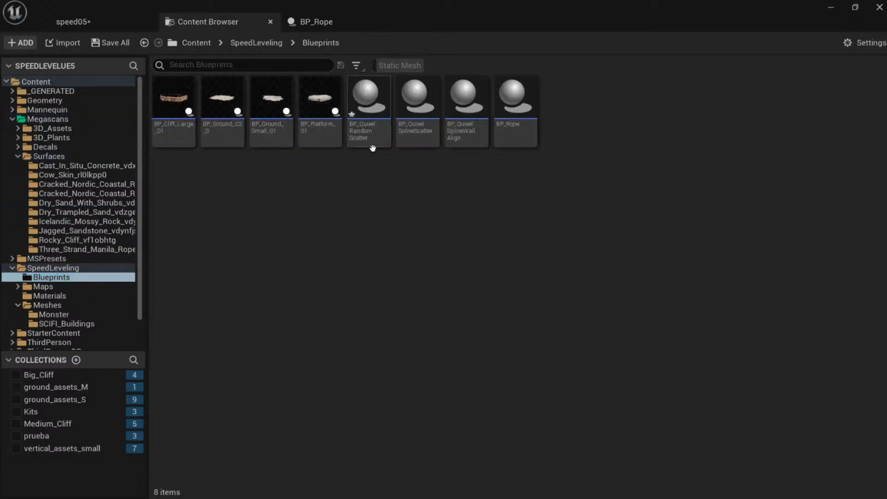
left_click(372, 143)
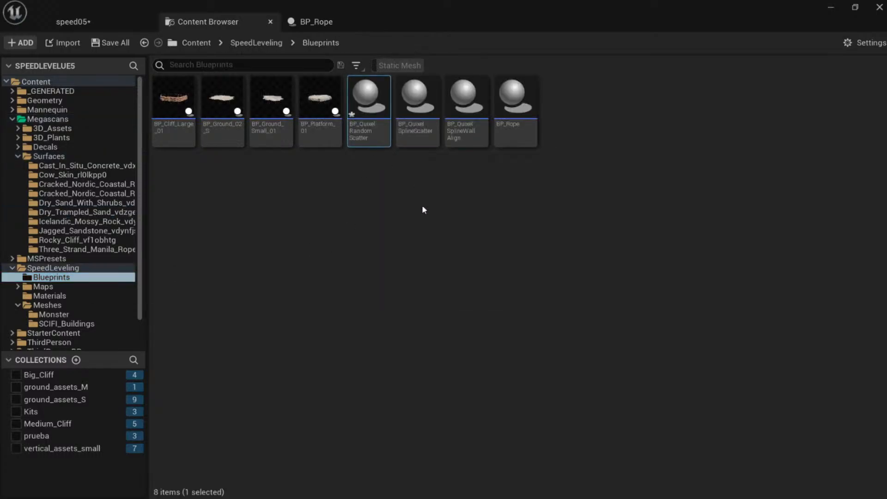
left_click(459, 146, "shift")
key("Delete")
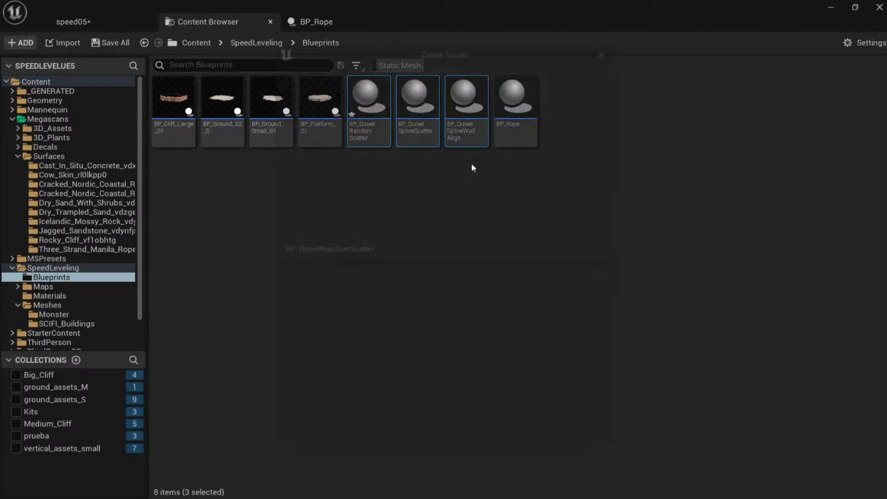
left_click(403, 435)
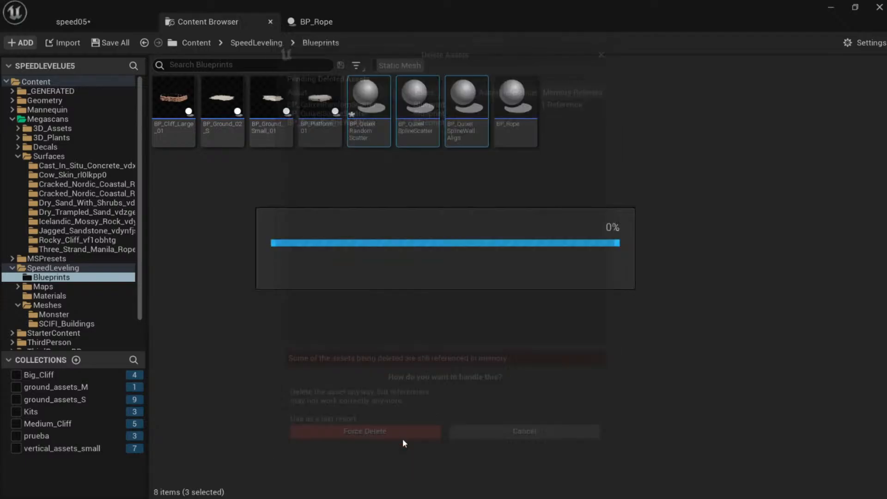
Return to the speed05 level and recheck the Blueprints folder after the deletion.
left_click(112, 15)
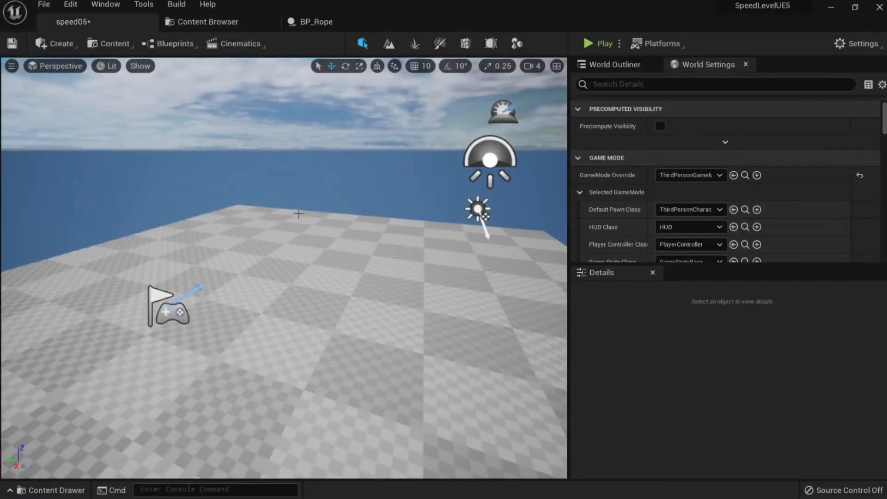
key("s")
mouse_move(309, 256)
right_mouse_down()
mouse_move(259, 245)
mouse_move(293, 258)
mouse_move(312, 246)
mouse_move(301, 247)
right_mouse_up()
key("d")
key("a")
key("d")
key("s")
key("w")
key("s")
key("w")
key("s")
key("a")
key("w")
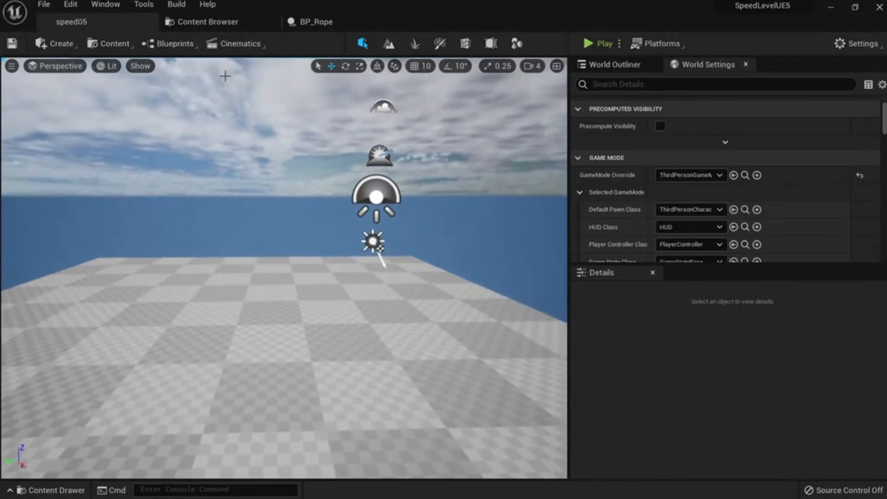
left_click(205, 26)
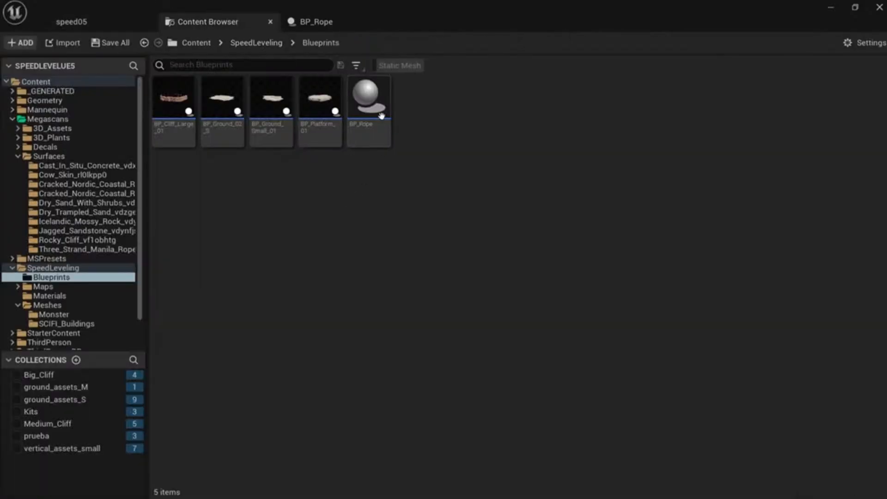
Back in speed05, select the floor and frame it in the viewport.
left_click(111, 26)
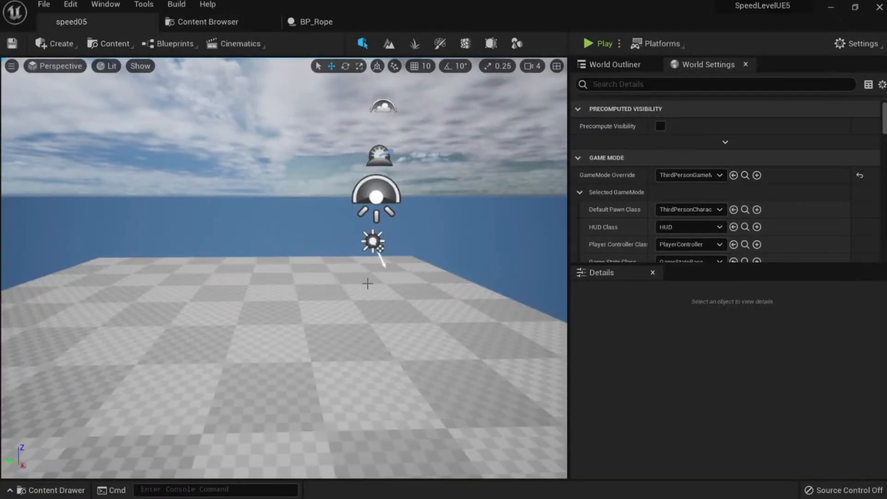
right_click_drag(366, 280, 386, 252)
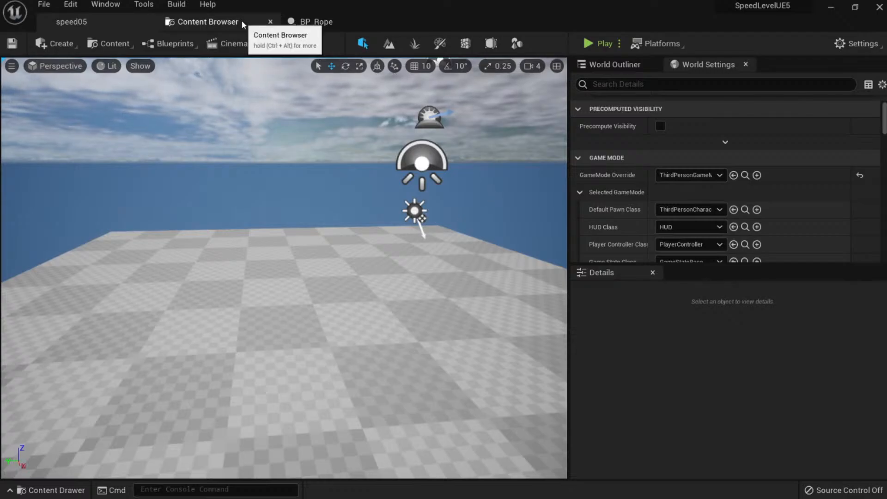
mouse_move(424, 279)
right_mouse_down()
mouse_move(430, 312)
mouse_move(417, 310)
mouse_move(415, 298)
mouse_move(427, 263)
right_mouse_up()
key("s")
key("w")
key("s")
key("w")
left_click(441, 271)
key("f")
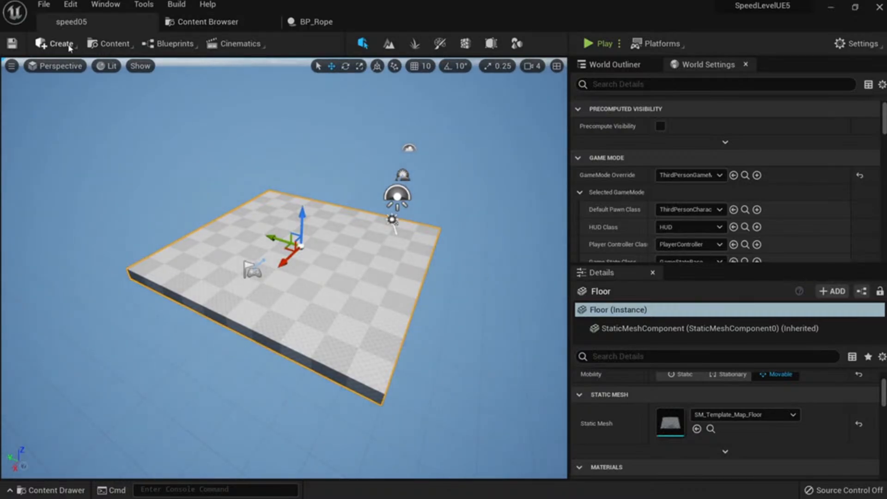
Search Plugins for 'model' to confirm Modeling Tools Editor Mode is enabled.
left_click(80, 8)
left_click(121, 194)
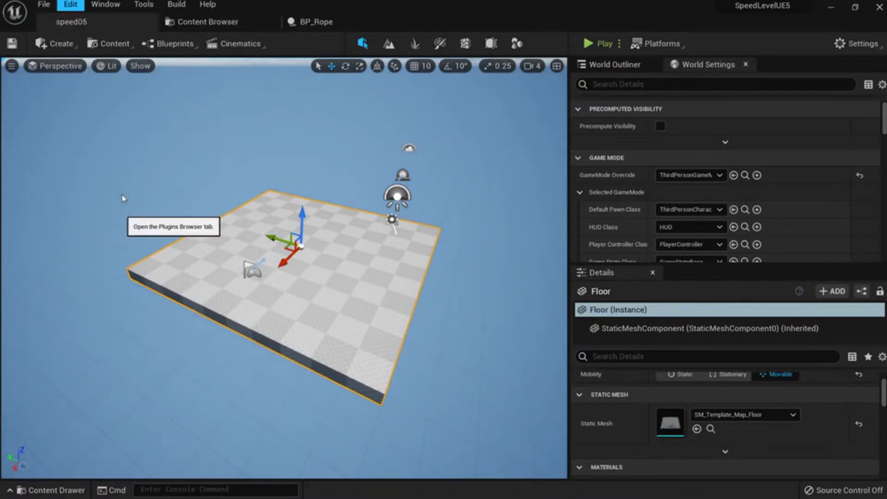
type("model")
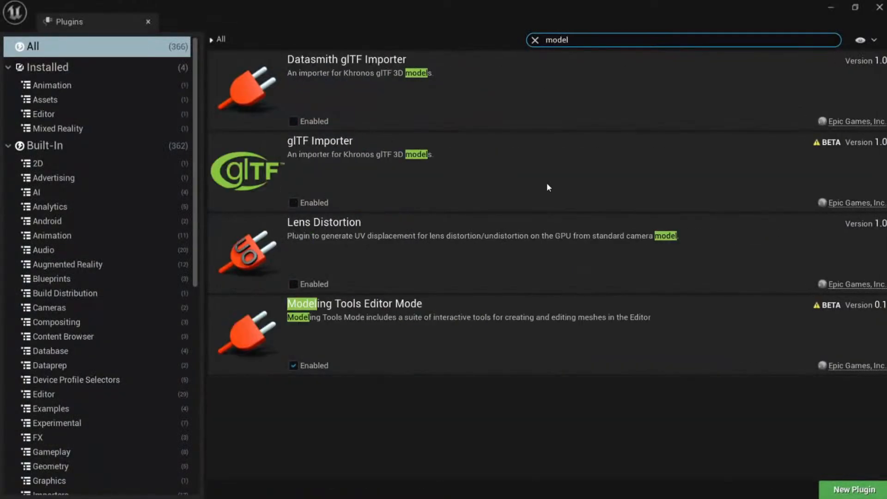
left_click(878, 8)
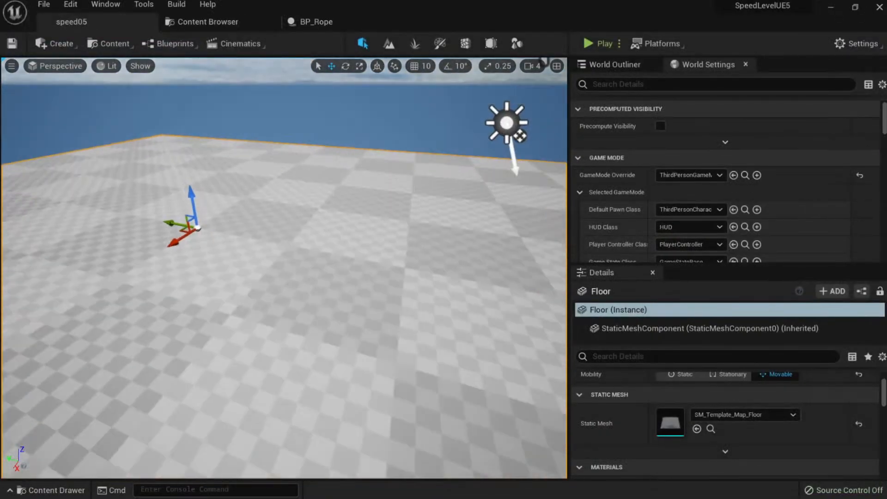
Close the BP_Rope blueprint editor.
key("s")
key("w")
key("s")
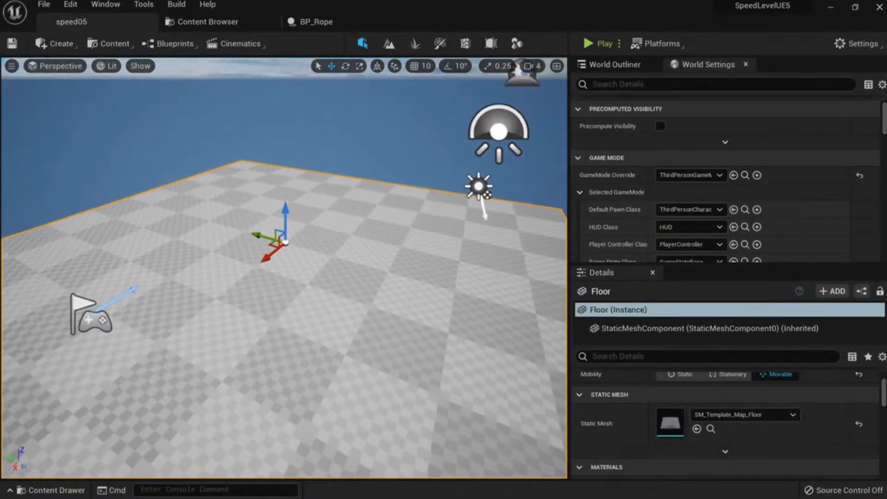
key("s")
mouse_move(398, 256)
right_mouse_down()
mouse_move(392, 273)
mouse_move(389, 250)
right_mouse_up()
key("w")
key("s")
key("a")
key("d")
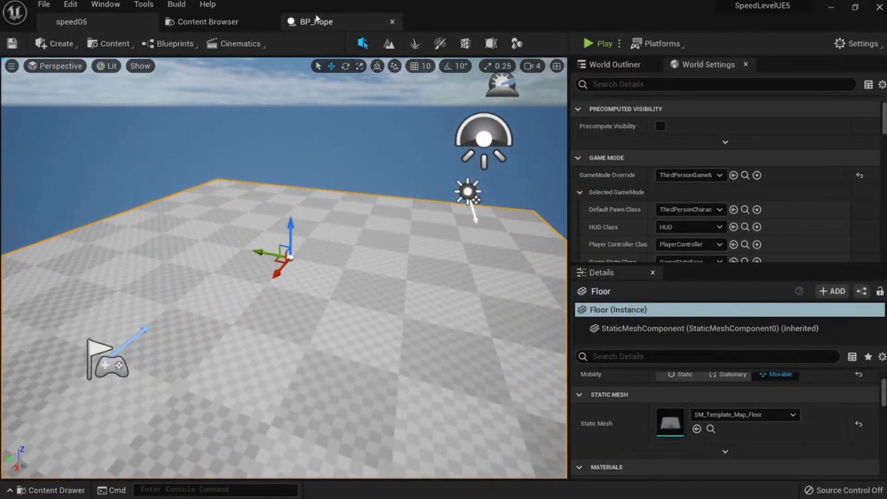
left_click(392, 22)
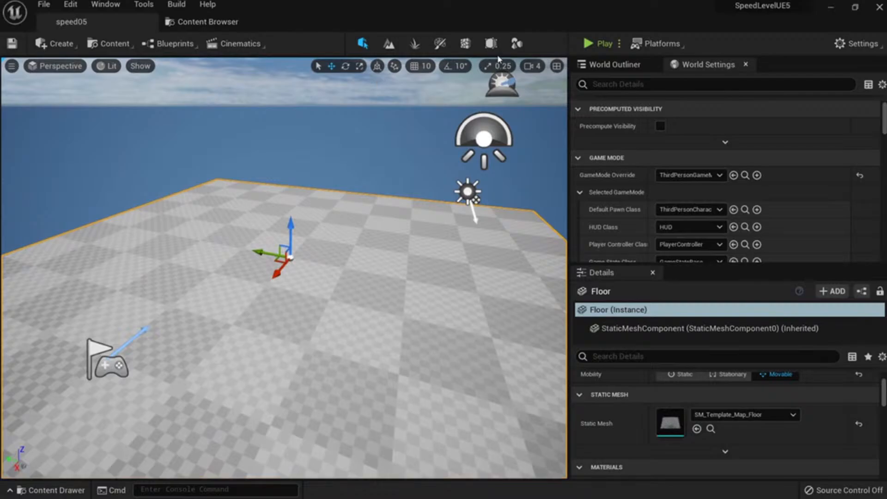
Enter Modeling Mode and try the Box, Cone, Rect, Torus, Arrow and Circle shapes.
left_click(517, 44)
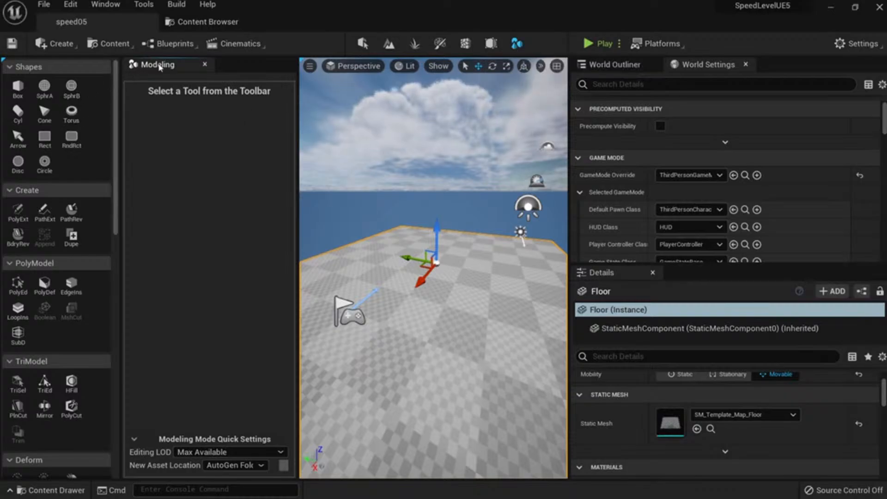
left_click(8, 85)
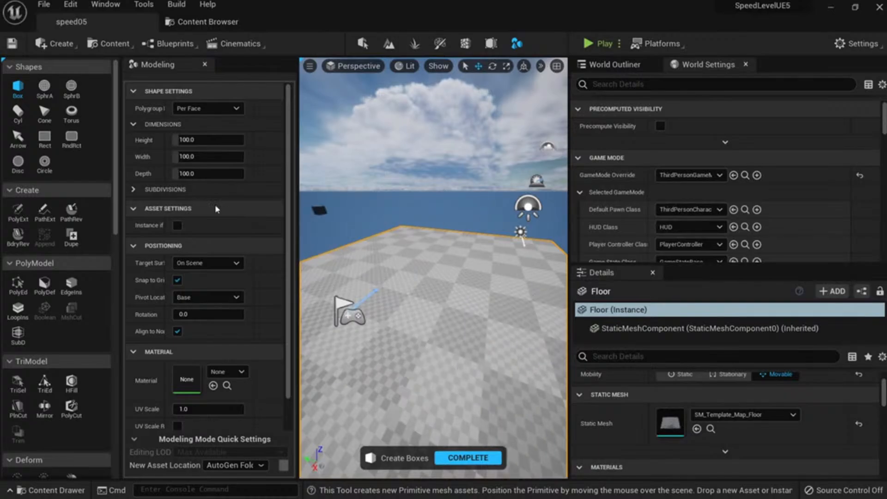
left_click(51, 120)
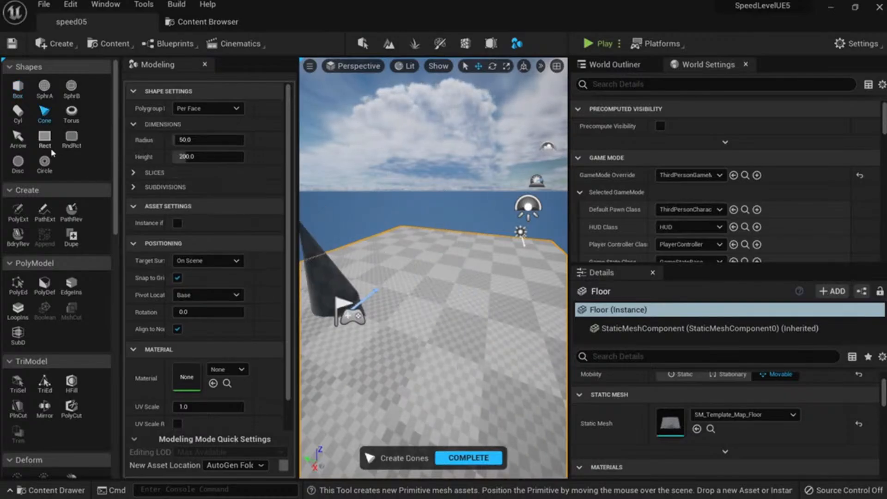
left_click(47, 142)
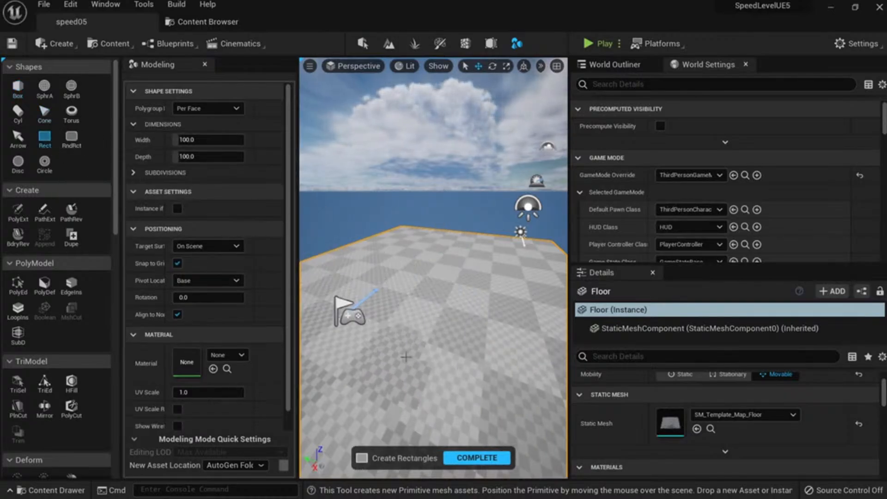
left_click(74, 119)
left_click(18, 138)
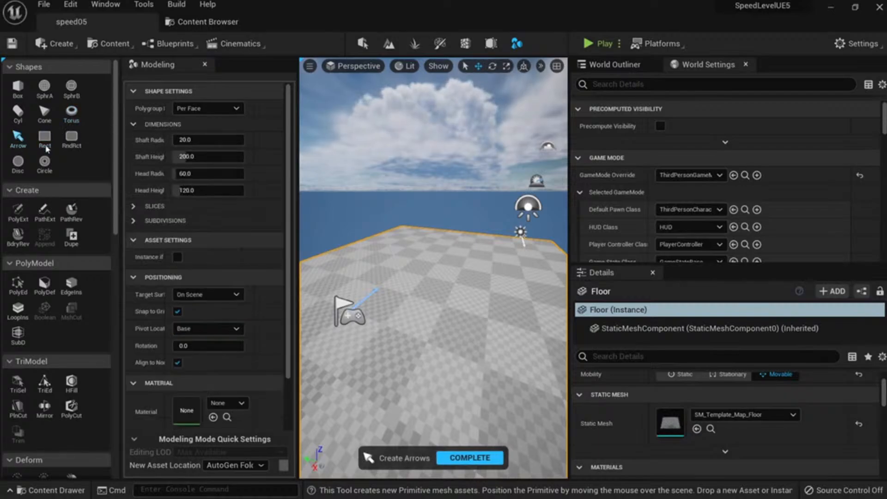
left_click(45, 161)
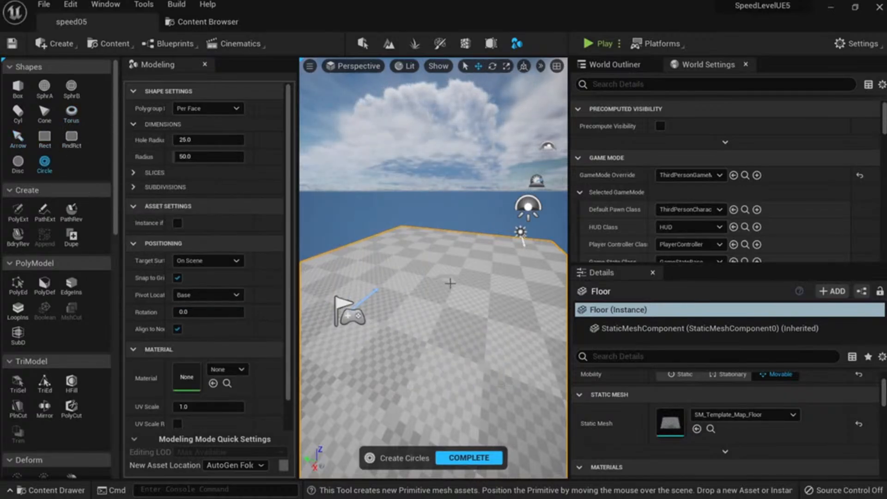
left_click(44, 137)
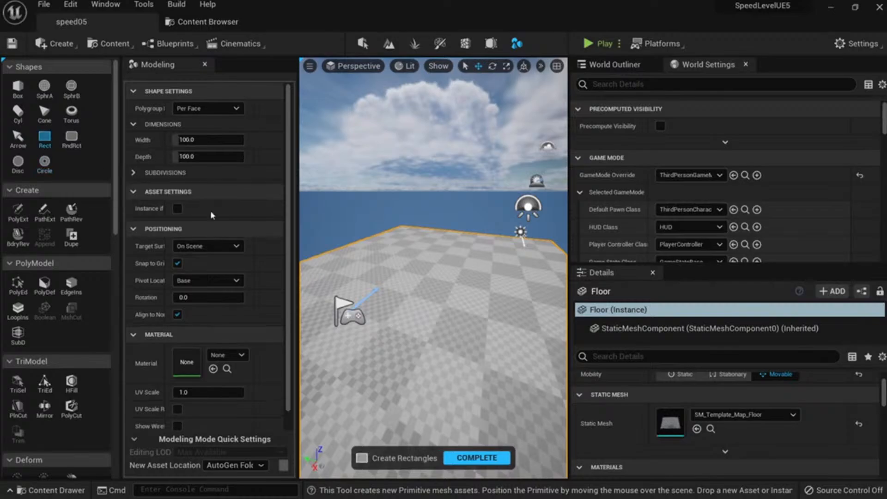
Widen the shape setting labels and pick the Box shape.
right_click_drag(407, 318, 410, 370)
key("w")
key("s")
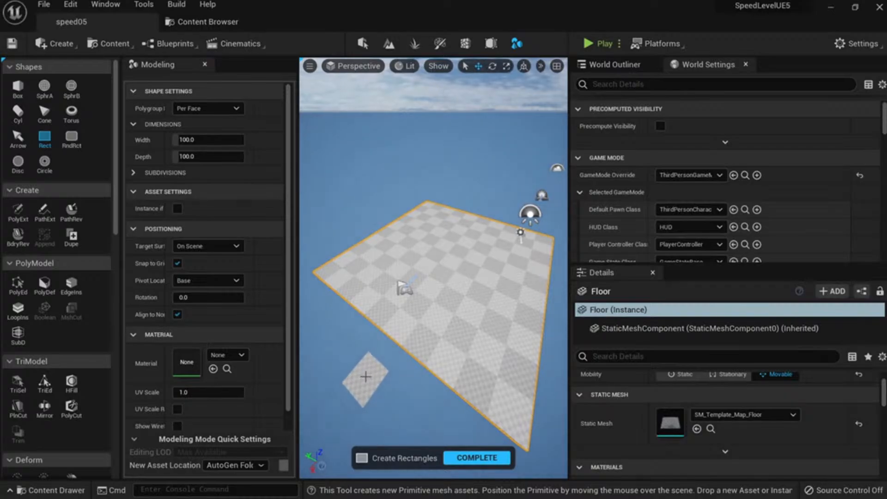
left_click_drag(165, 270, 176, 270)
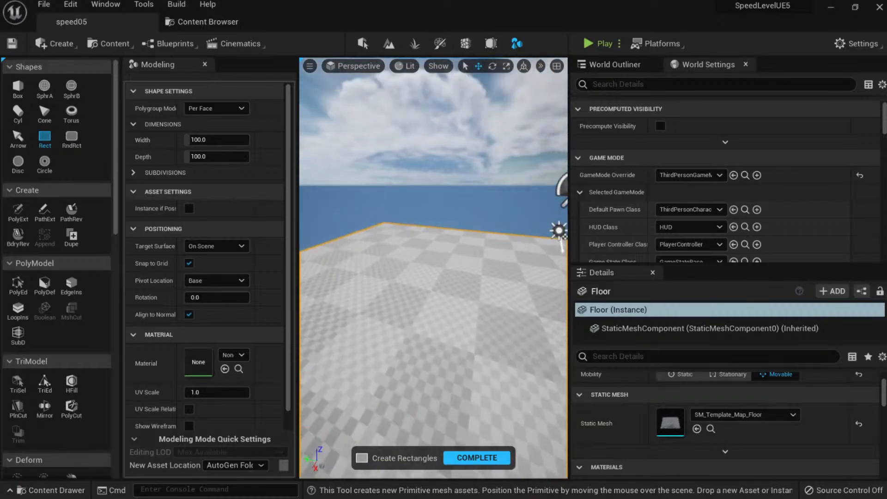
left_click(18, 86)
Preview the 100×100×100 box over the floor and enable Snap to Grid.
right_click_drag(438, 323, 445, 284)
scroll(445, 300, "down", 5)
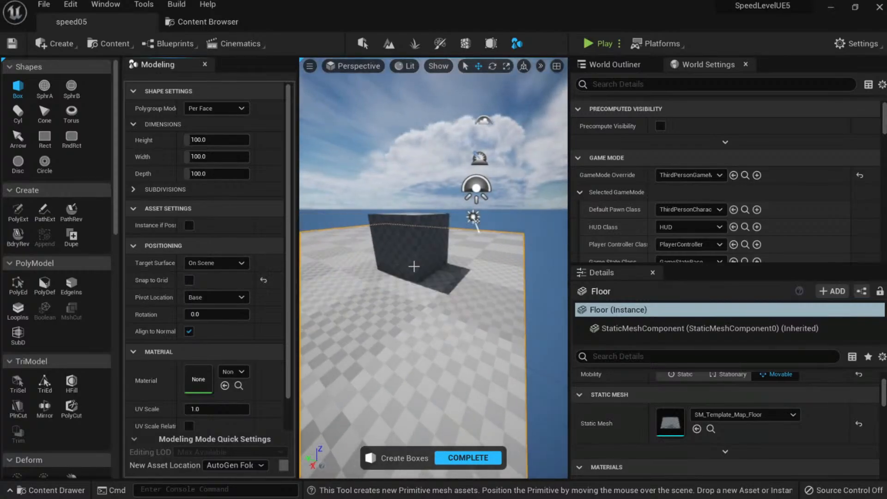
right_click_drag(433, 281, 458, 290)
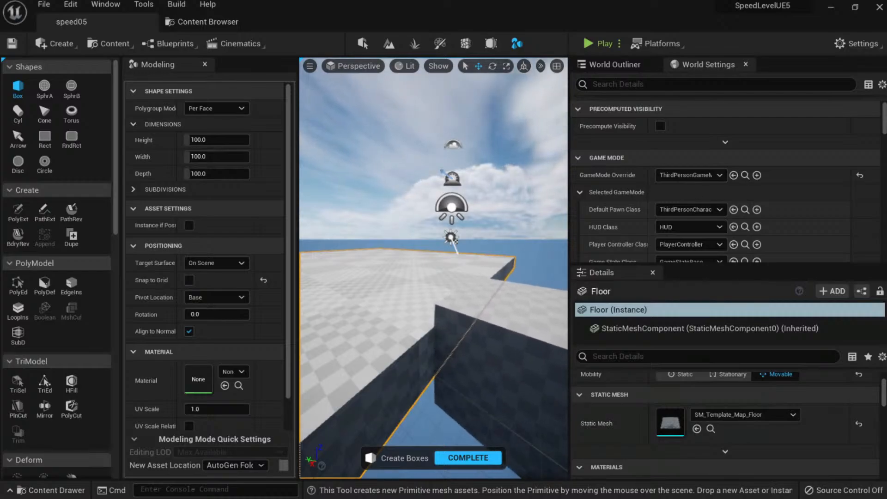
right_click_drag(458, 290, 476, 280)
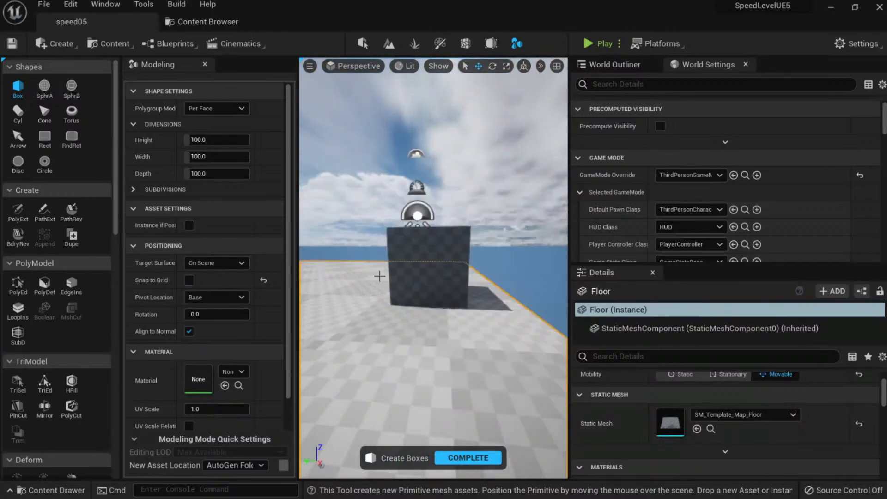
left_click(189, 279)
right_click_drag(416, 277, 397, 291)
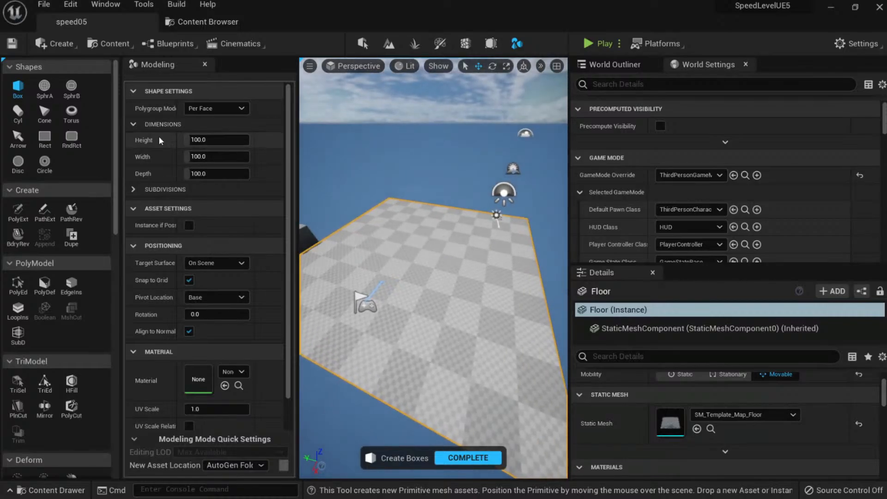
Place a new Rectangle plane on the floor.
left_click(45, 137)
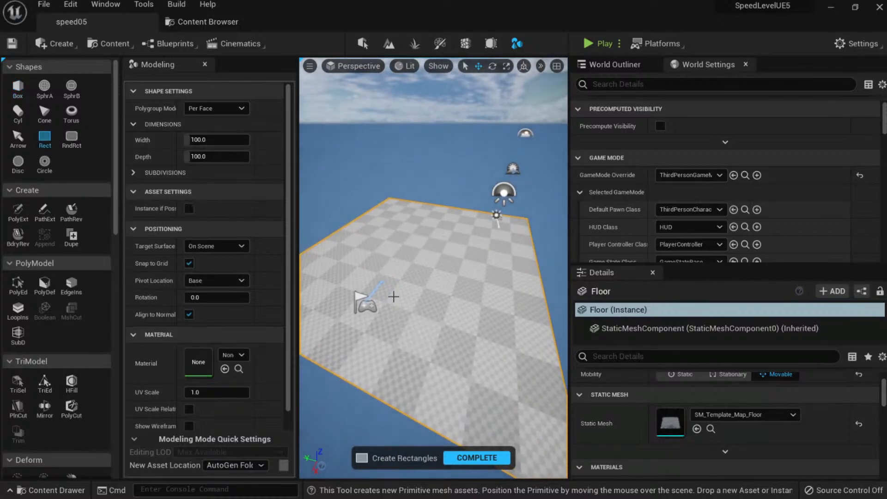
left_click(396, 301)
key("w")
right_click_drag(396, 301, 379, 284)
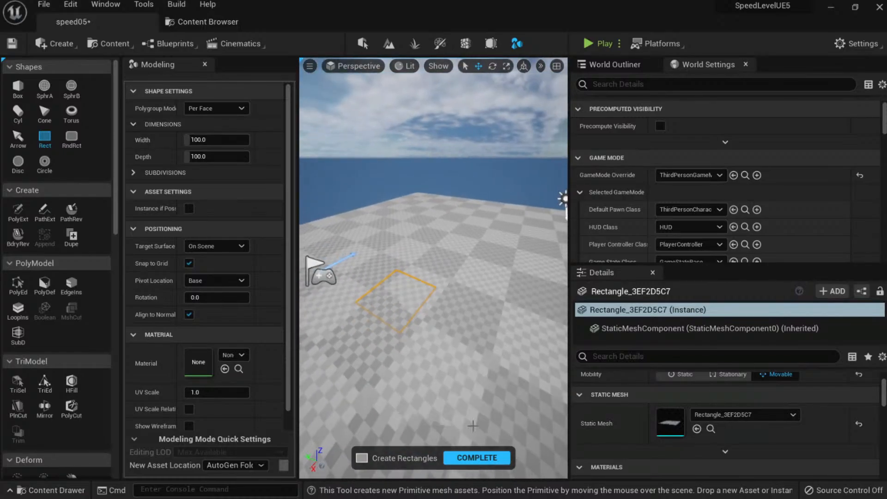
left_click(477, 457)
Return to normal selection mode with Shift+1.
mouse_move(434, 287)
right_mouse_down()
mouse_move(423, 282)
mouse_move(430, 279)
mouse_move(427, 297)
right_mouse_up()
key("s")
key("w")
key("s")
key("w")
scroll(633, 407, "up", 3)
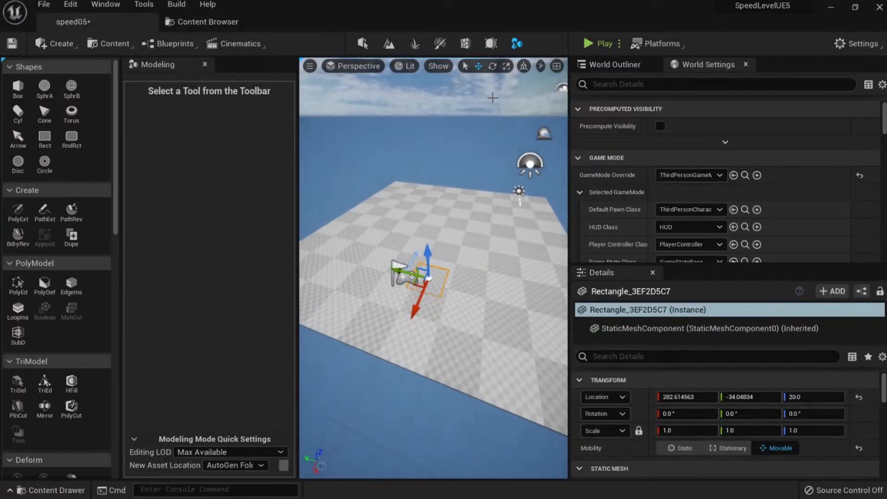
right_click_drag(447, 279, 435, 276)
key("shift+1")
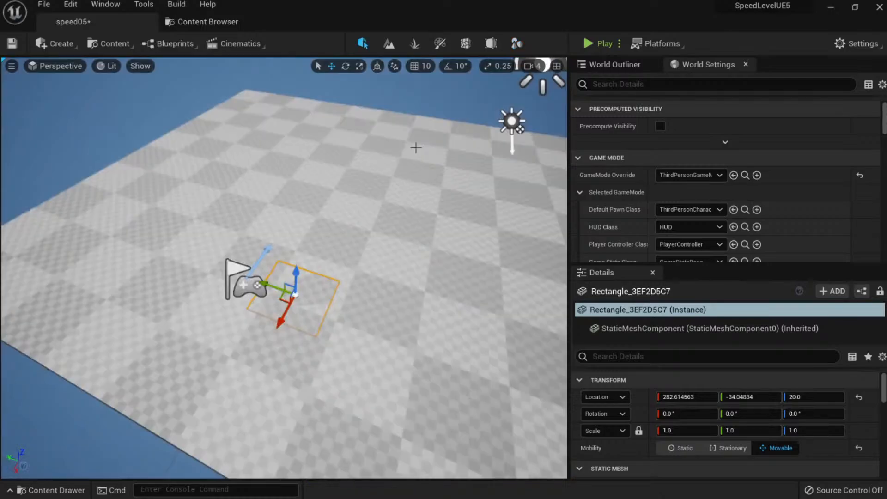
right_click_drag(169, 168, 174, 137)
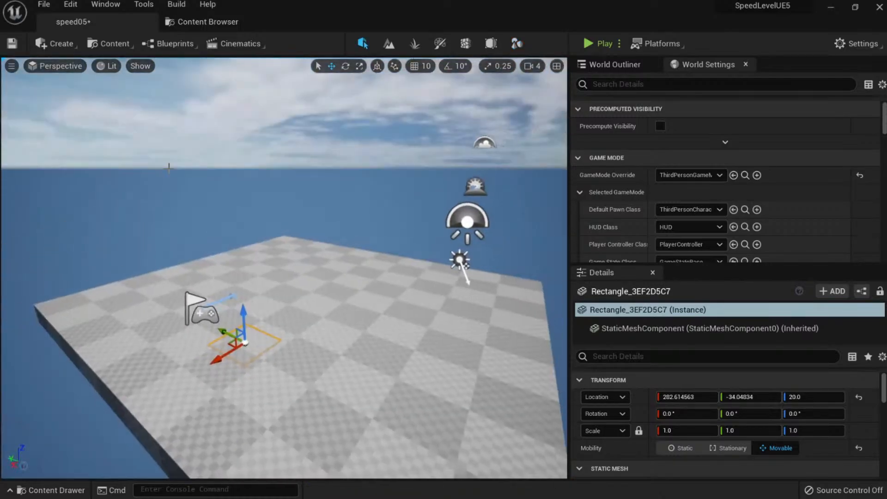
right_click_drag(412, 177, 418, 197)
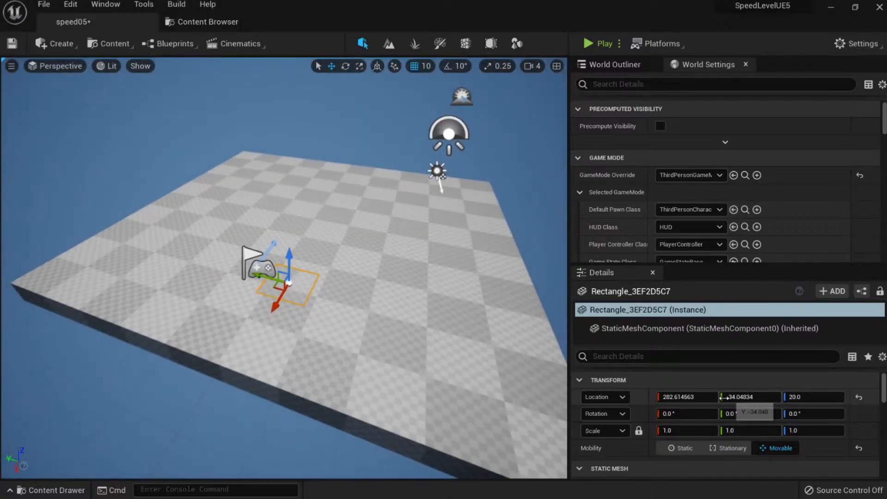
Move the rectangle to location 0, 0 and set its scale to 20.
left_click(708, 397)
type("0")
key("Tab")
type("0")
key("Tab")
type("0")
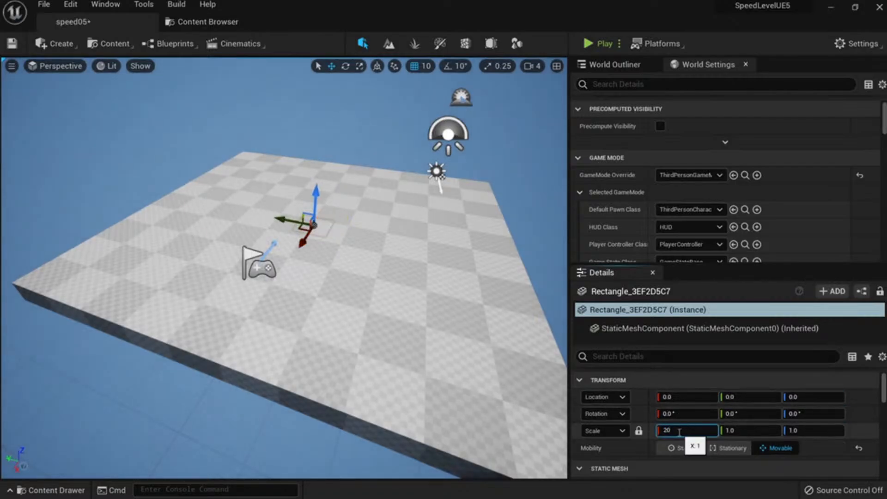
left_click(678, 431)
type("20")
key("Return")
Delete the old Floor actor.
left_click(445, 305)
right_click_drag(446, 305, 411, 277)
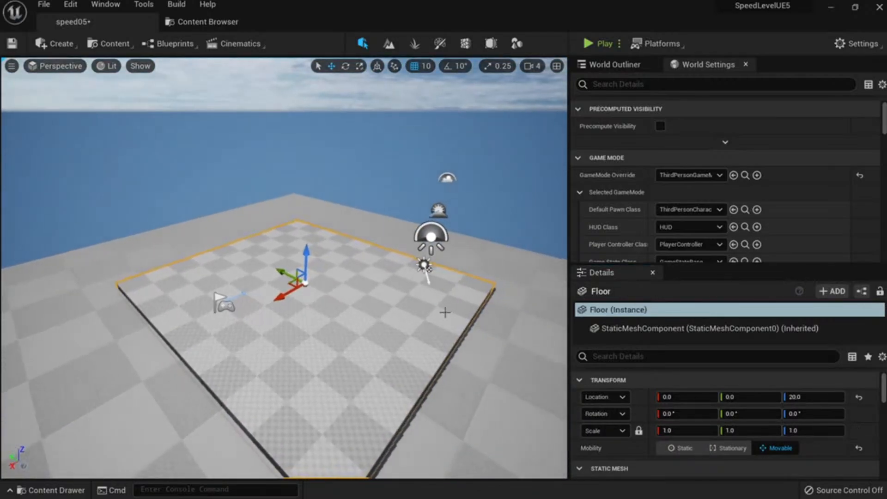
mouse_move(437, 304)
right_mouse_down()
mouse_move(415, 332)
mouse_move(451, 304)
right_mouse_up()
key("Delete")
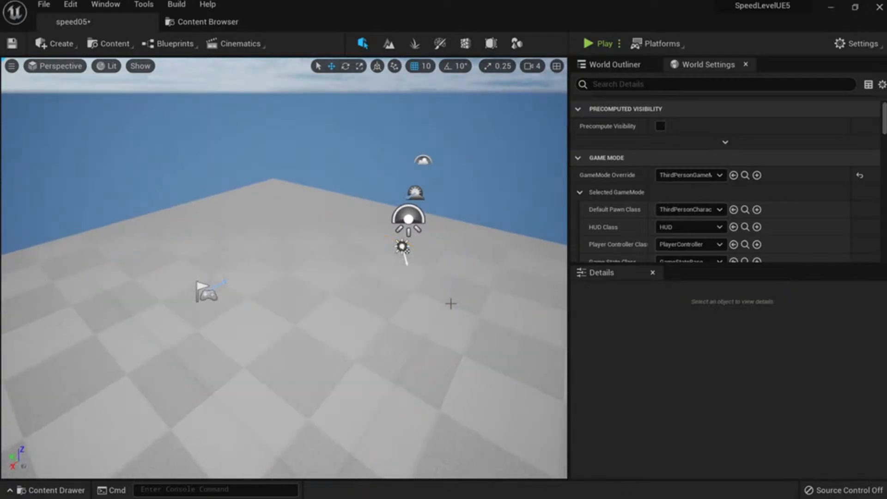
Enlarge the new rectangle plane to scale 30.
right_click_drag(393, 297, 388, 334)
left_click(424, 305)
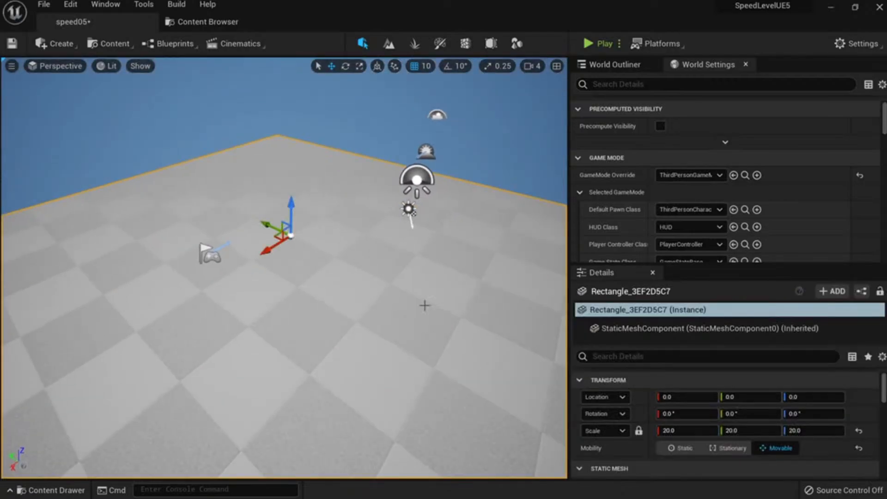
left_click(707, 430)
type("30")
key("Return")
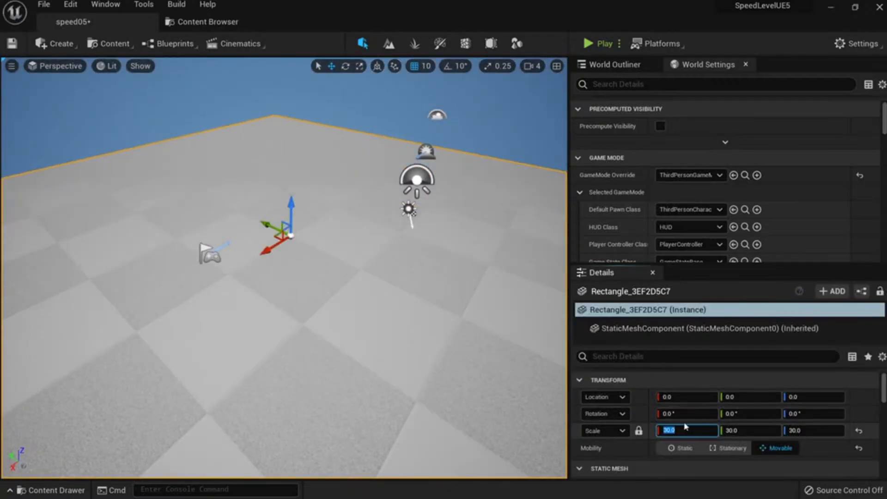
Set the plane's scale back to 20.
mouse_move(425, 298)
right_mouse_down()
mouse_move(478, 305)
mouse_move(417, 288)
mouse_move(415, 297)
right_mouse_up()
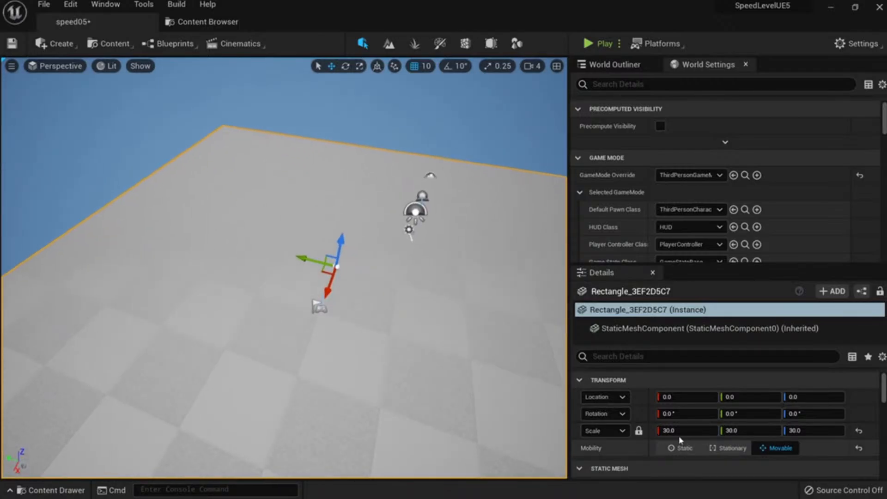
left_click(700, 430)
type("20")
key("Return")
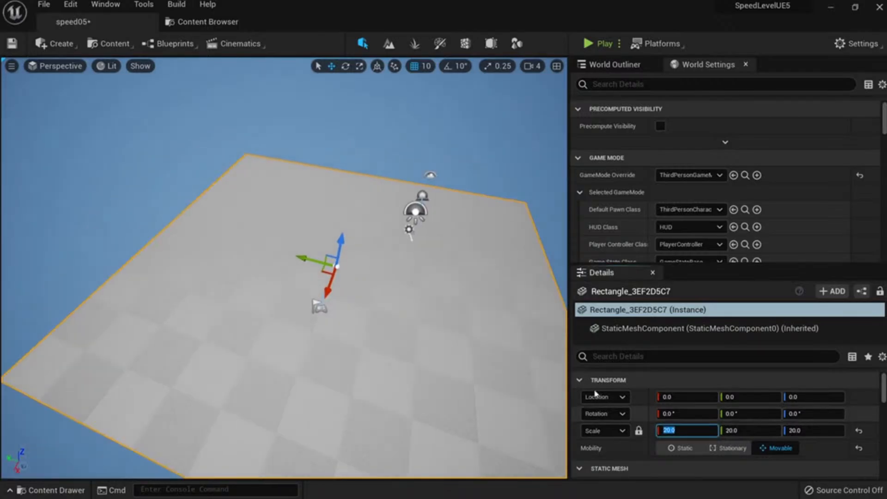
right_click_drag(465, 332, 461, 306)
right_click_drag(408, 351, 427, 370)
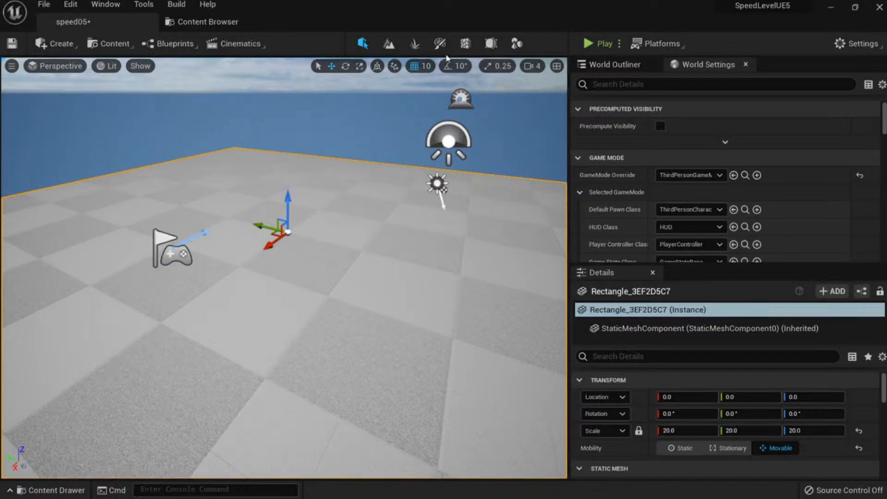
Browse the project's folder tree in the Content Drawer, then switch over to Quixel Bridge.
mouse_move(384, 266)
right_mouse_down()
mouse_move(371, 251)
mouse_move(391, 259)
right_mouse_up()
key("ctrl+space")
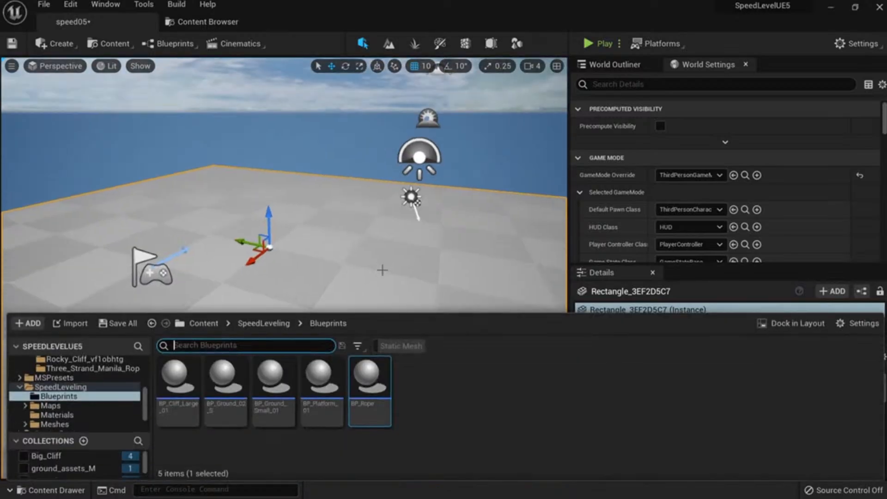
scroll(84, 409, "up", 5)
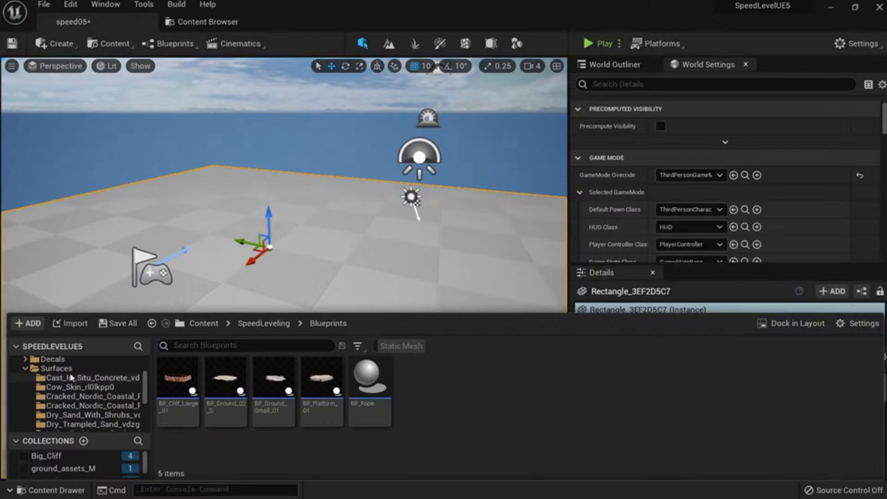
scroll(70, 377, "up", 2)
scroll(79, 388, "down", 6)
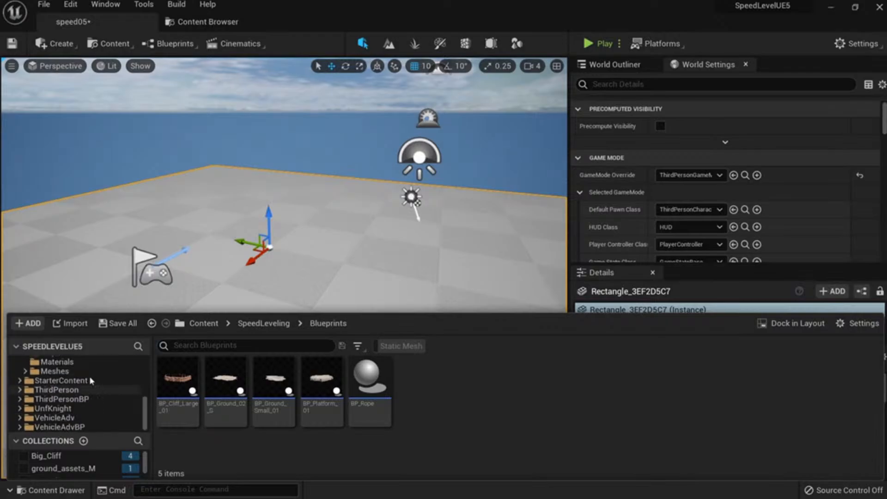
key("alt+Tab")
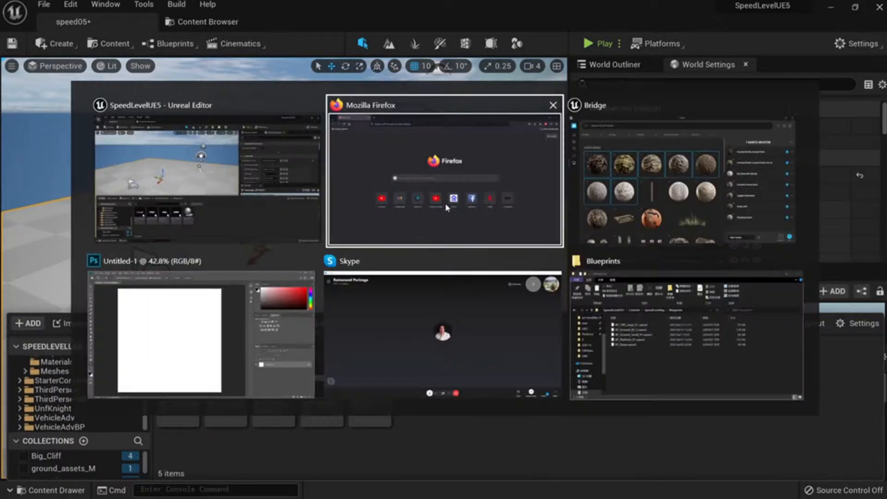
key("alt+Tab")
Scroll through the seven selected Megascans assets in Bridge, then minimize Bridge.
scroll(431, 311, "down", 2)
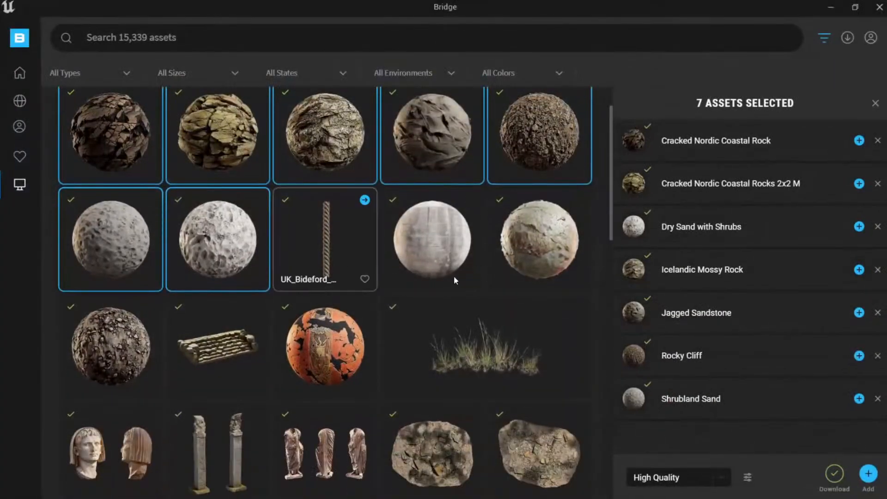
scroll(453, 280, "down", 5)
scroll(477, 290, "up", 10)
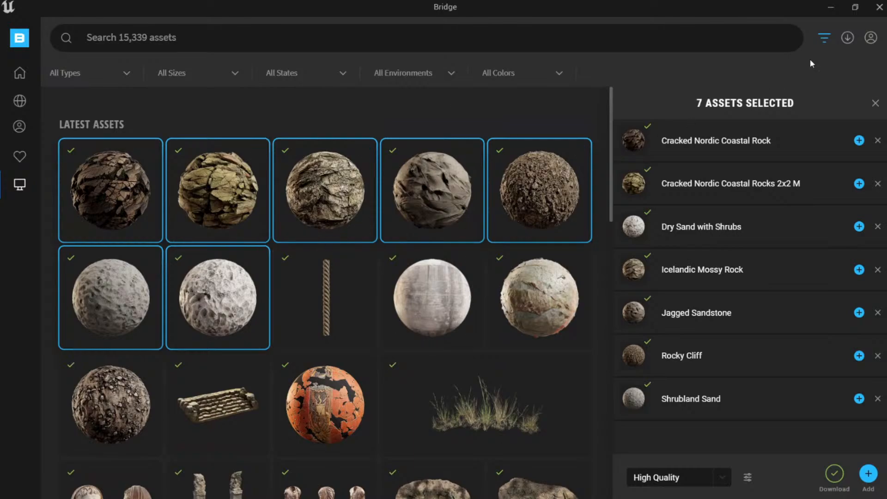
left_click(831, 11)
Fly the viewport around the scale-20 floor with WASD.
right_click_drag(356, 306, 340, 340)
key("w")
key("s")
key("s")
key("w")
key("s")
key("d")
key("a")
key("d")
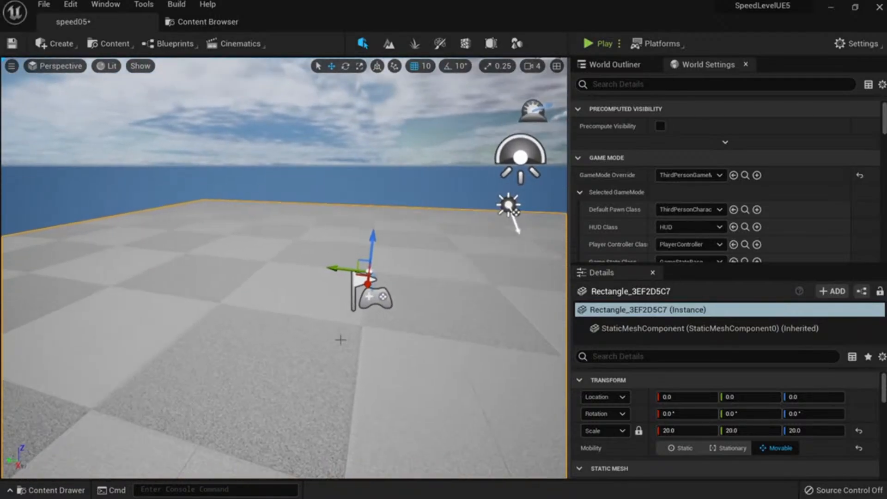
Orbit the view around the floor plane after briefly checking the project content view.
mouse_move(421, 322)
right_mouse_down()
mouse_move(384, 310)
mouse_move(421, 322)
right_mouse_up()
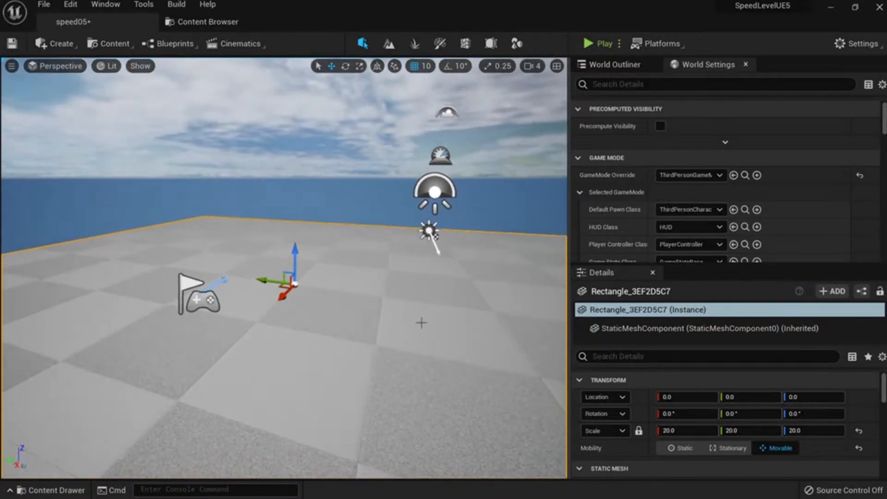
left_click(204, 22)
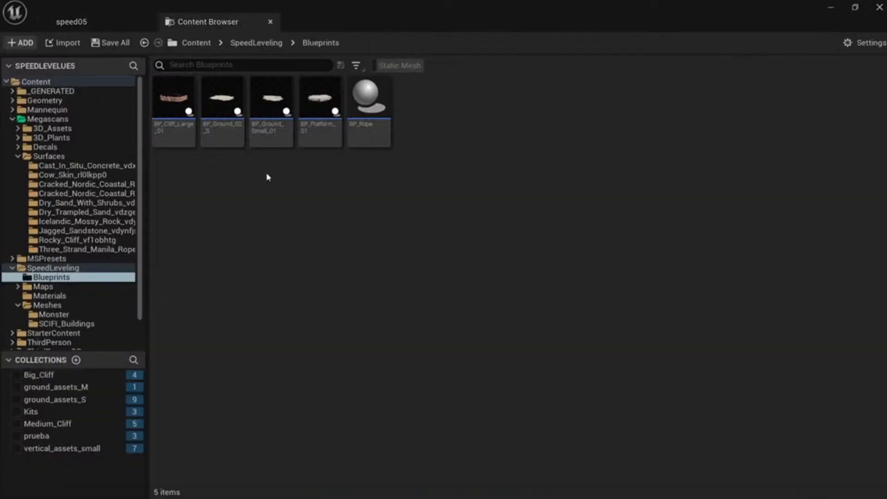
left_click(97, 26)
right_click_drag(344, 254, 325, 248)
scroll(280, 234, "down", 3)
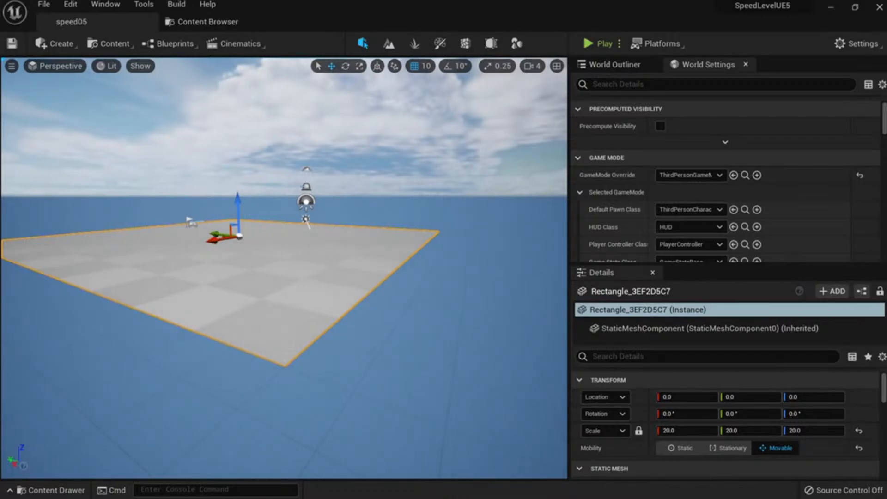
scroll(280, 233, "up", 5)
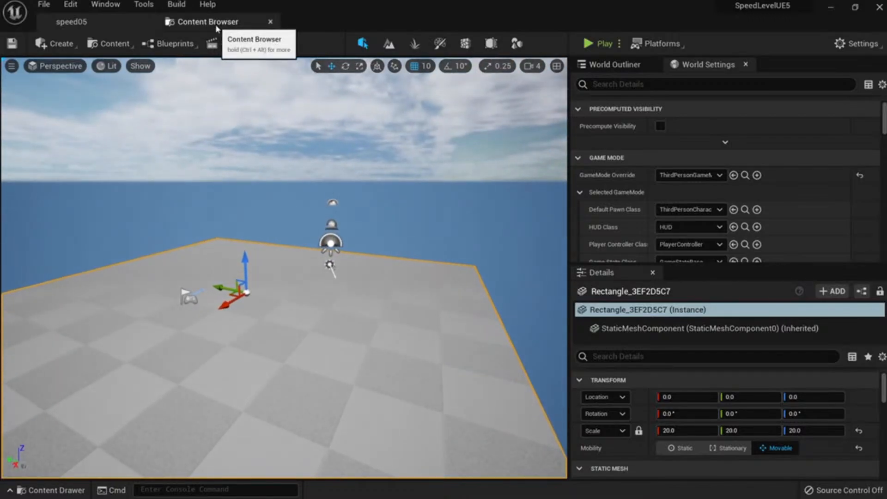
right_click_drag(284, 211, 260, 237)
Filter the Content Drawer to Material Instances and open the Megascans Surfaces folder.
key("ctrl+space")
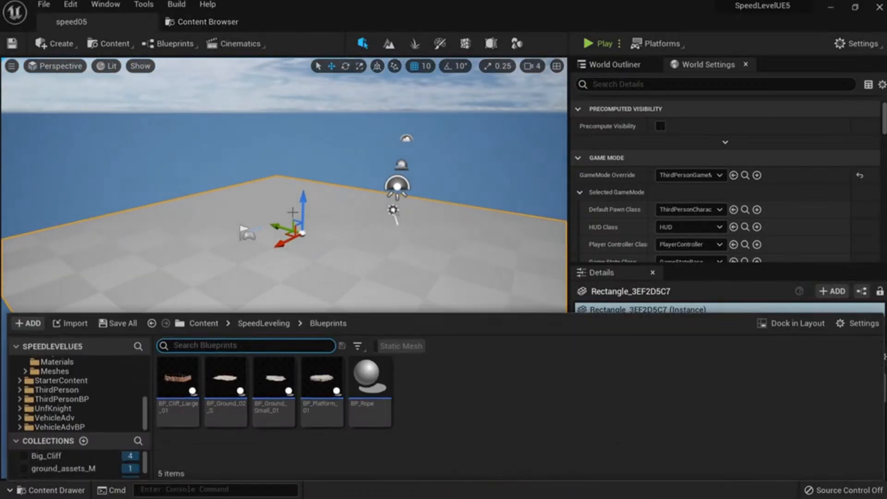
scroll(80, 385, "up", 3)
left_click(89, 392)
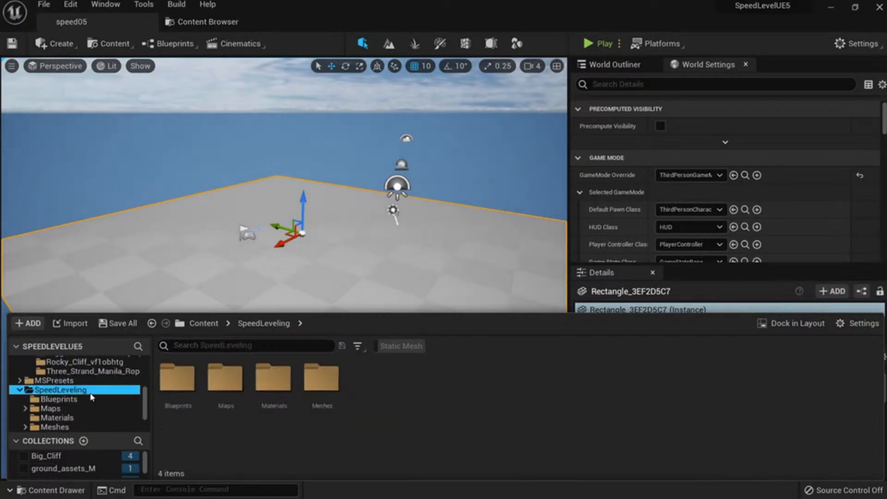
scroll(101, 393, "up", 6)
scroll(93, 400, "up", 5)
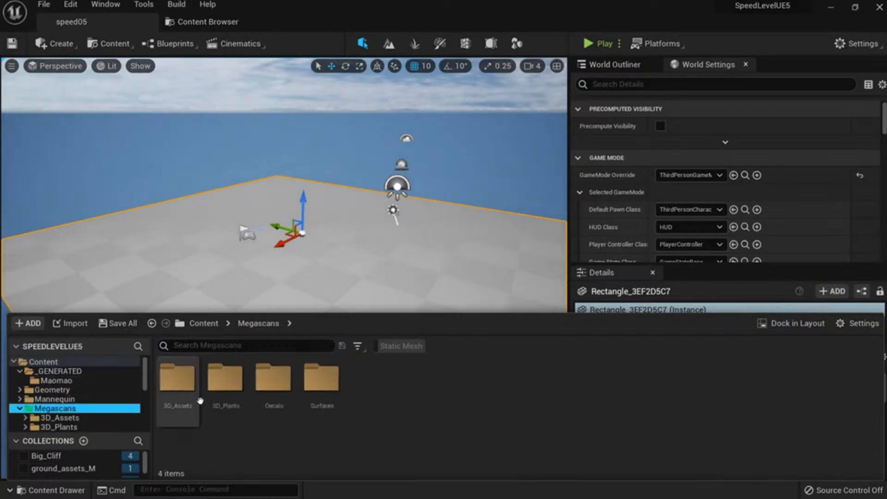
left_click(357, 346)
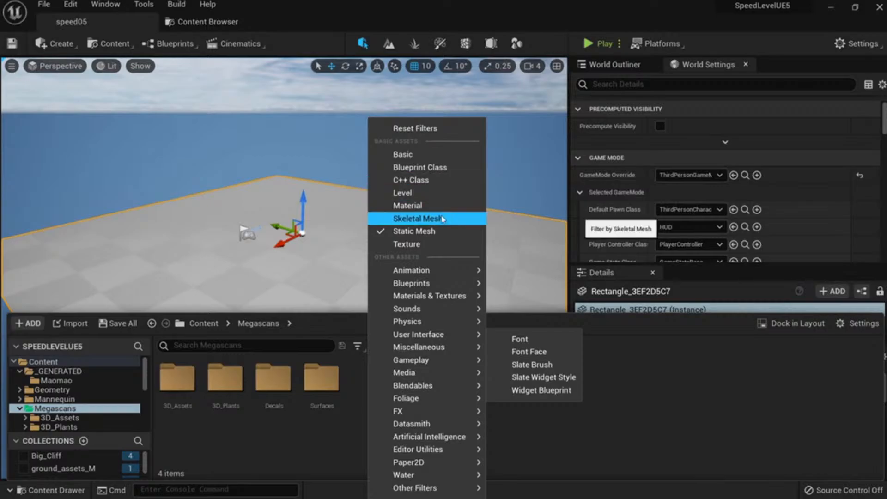
mouse_move(459, 298)
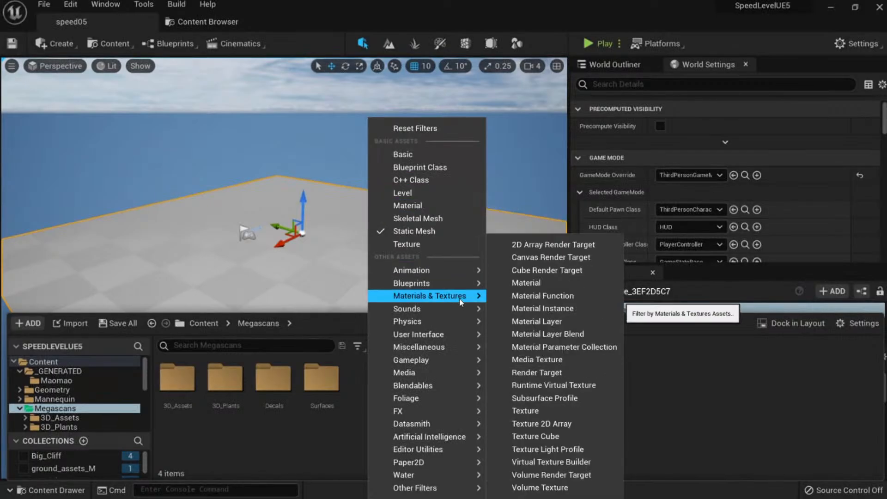
left_click(550, 308)
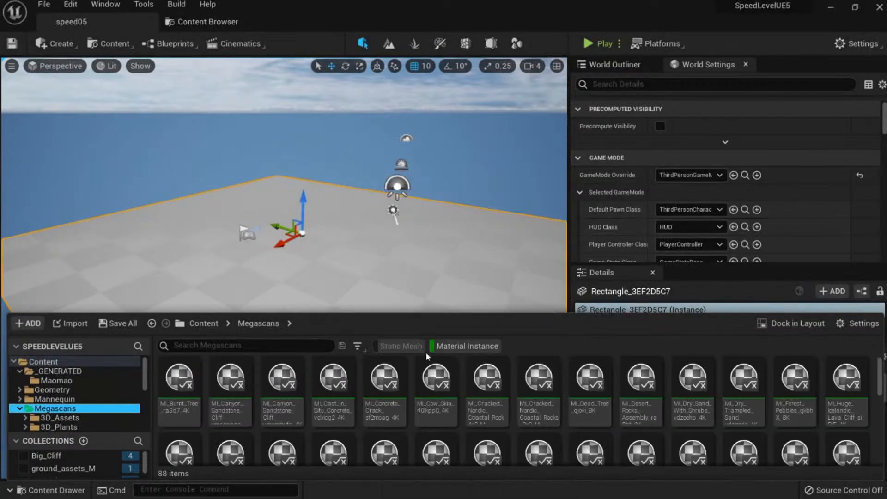
scroll(79, 397, "down", 2)
left_click(60, 409)
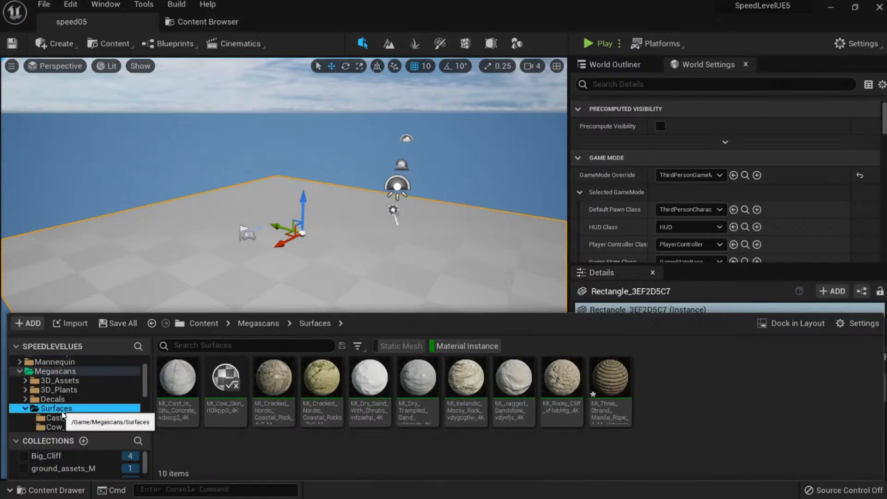
Drag the Cracked Nordic Coastal Rock, then the Rocky Cliff material, onto the floor plane.
right_click_drag(428, 228, 455, 243)
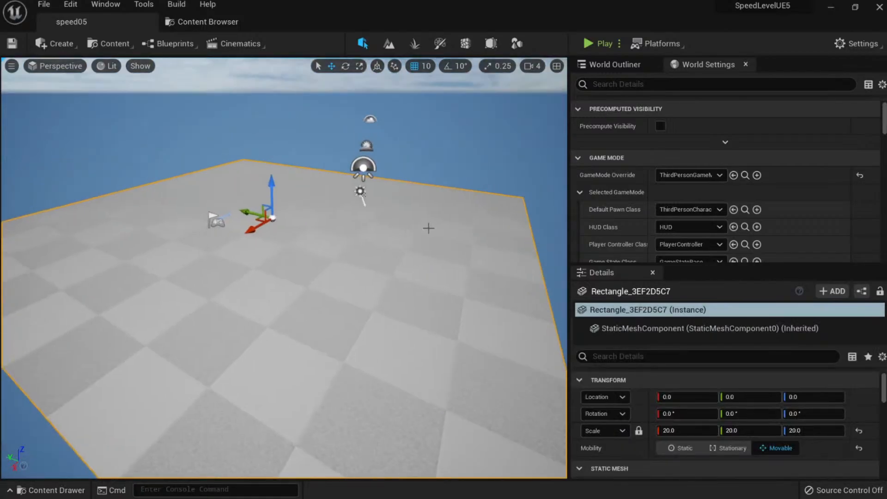
key("ctrl+space")
left_click_drag(329, 395, 364, 264)
key("ctrl+space")
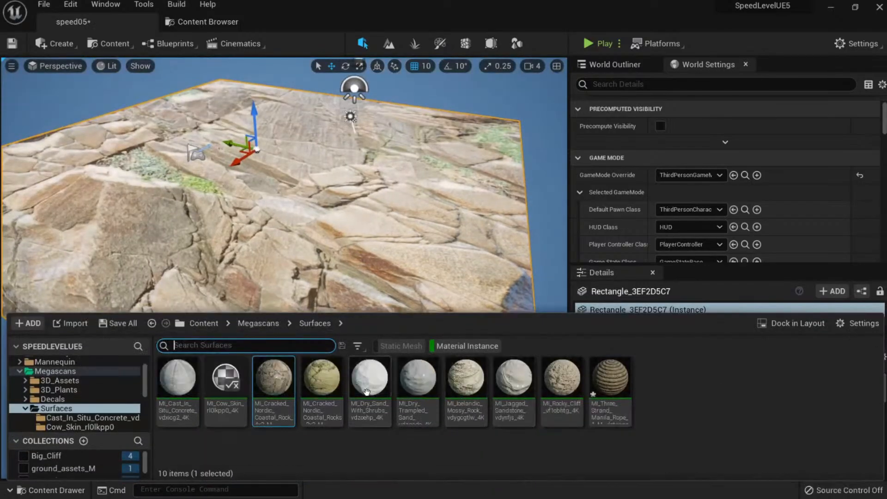
left_click_drag(562, 383, 370, 259)
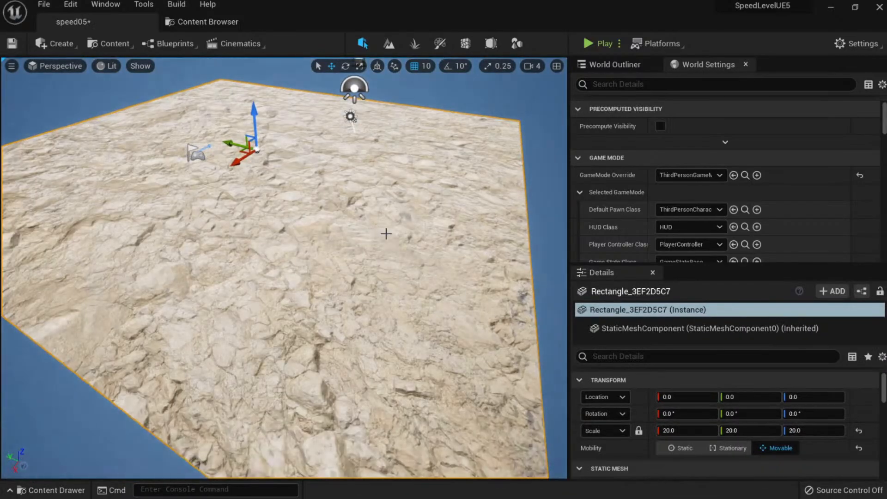
right_click_drag(370, 258, 382, 243)
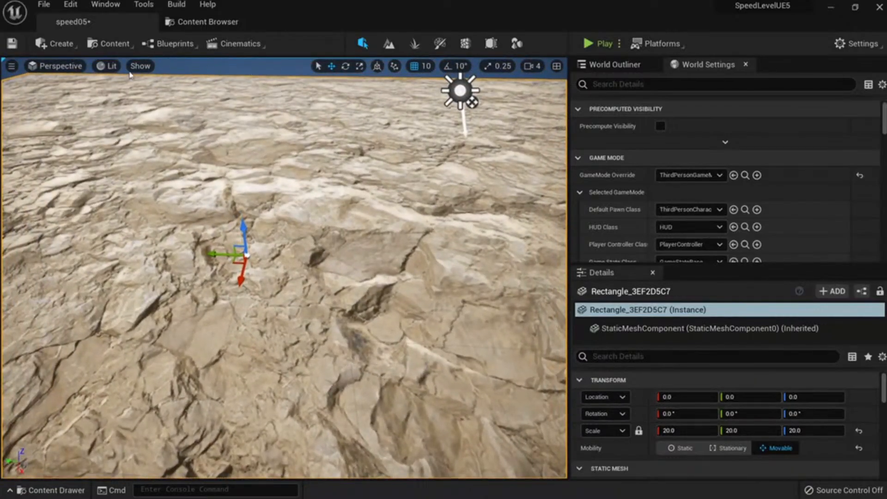
Switch to Required Texture Resolution view and analyse T_Rocky_Cliff_vf1obhtg_4K_D.
left_click(107, 66)
mouse_move(204, 201)
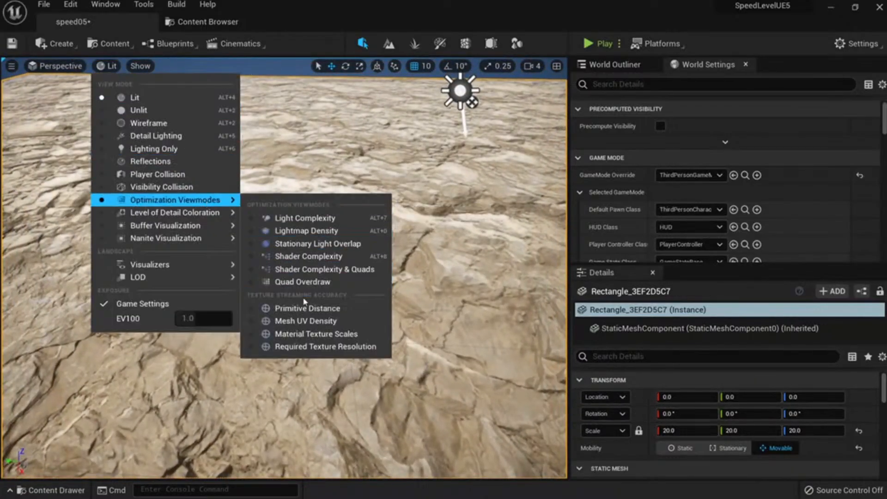
left_click(315, 345)
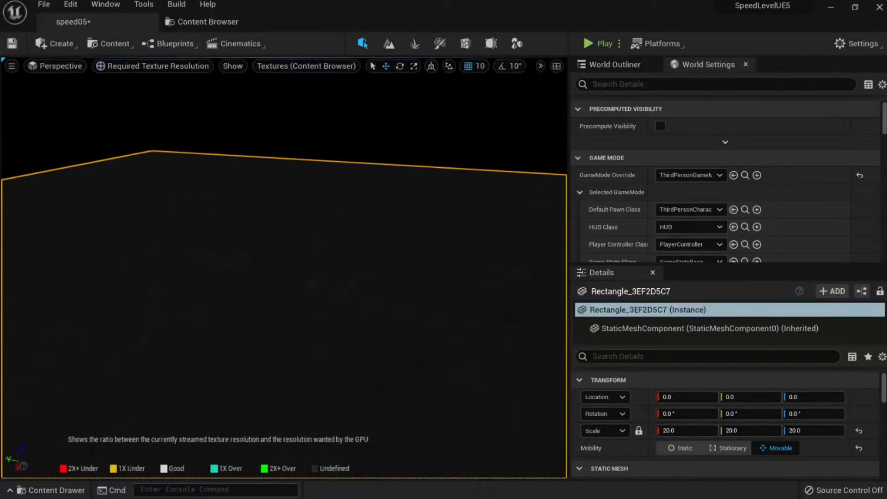
left_click(301, 66)
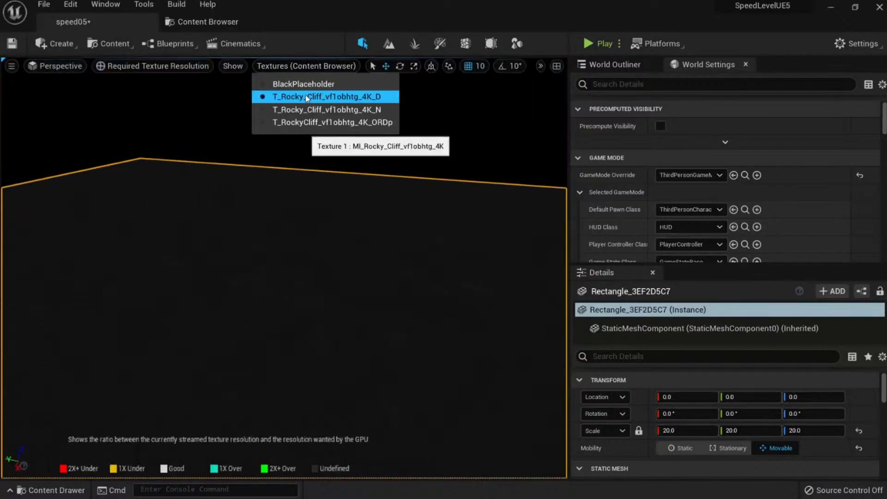
left_click(314, 109)
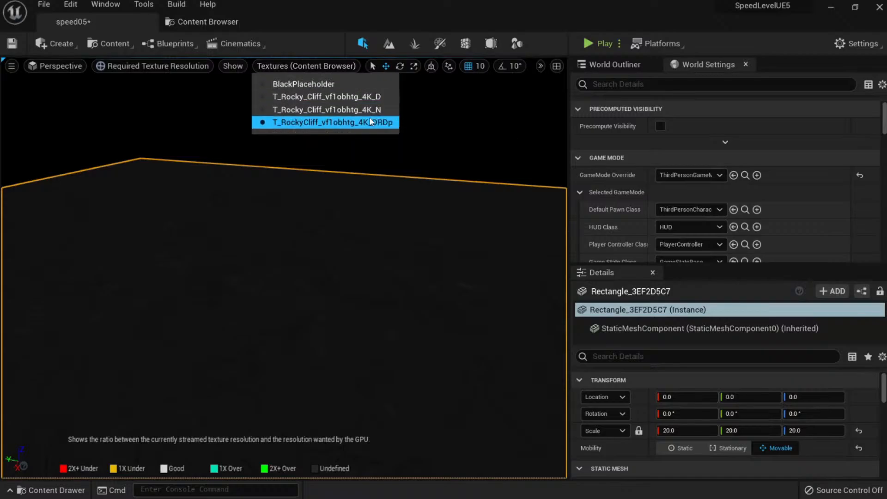
left_click(373, 98)
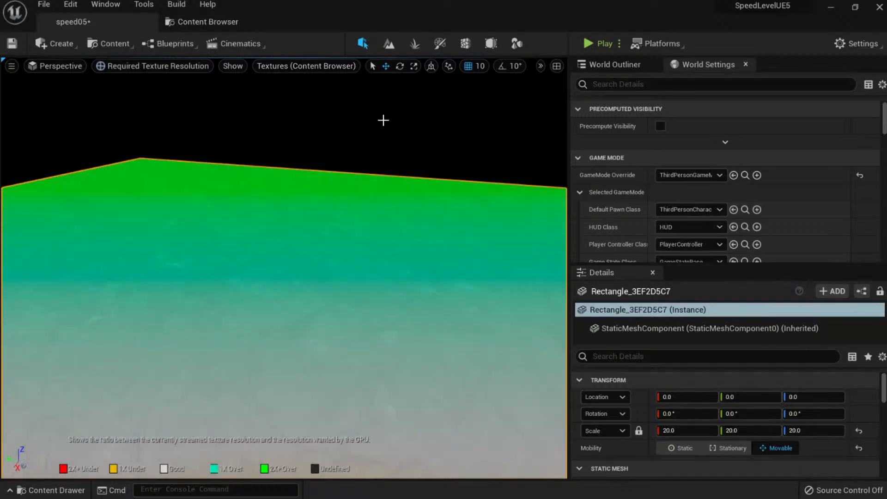
Fly around the plane to inspect the texture-resolution color coding.
right_click_drag(382, 119, 339, 125)
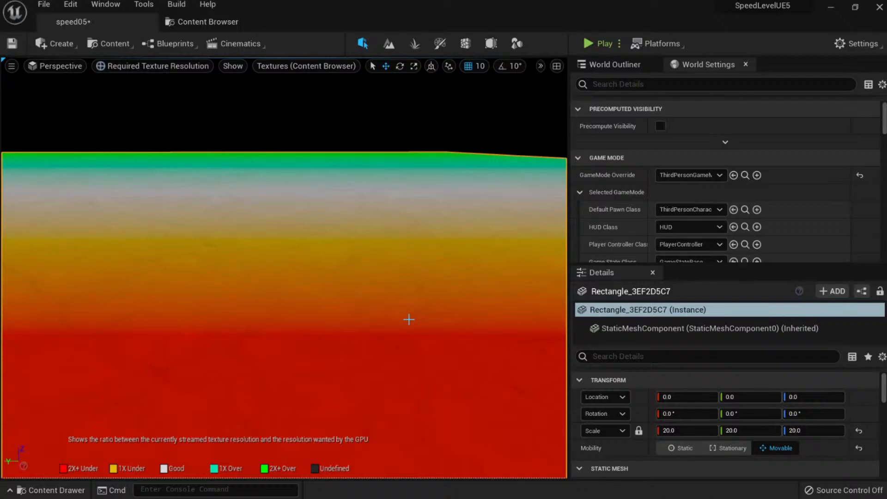
mouse_move(417, 277)
right_mouse_down()
mouse_move(421, 301)
mouse_move(416, 270)
mouse_move(418, 280)
right_mouse_up()
key("s")
key("w")
key("w")
key("s")
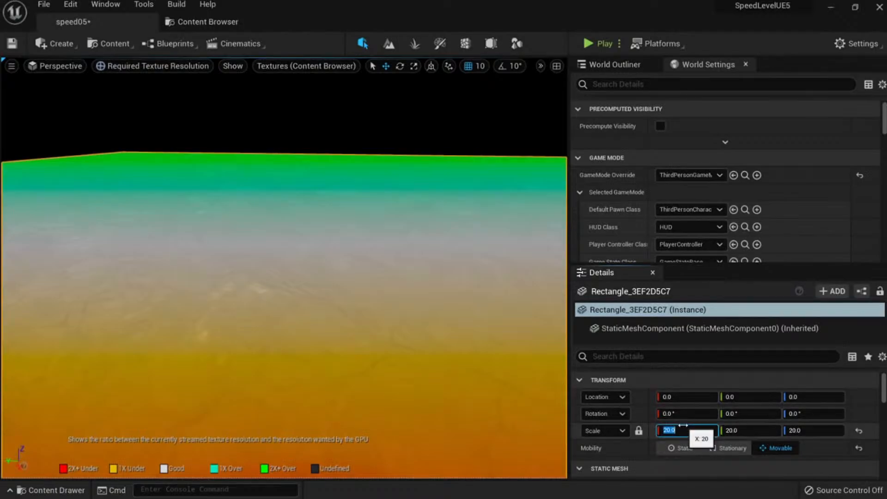
Confirm a uniform scale of 10 and return the viewport to Lit shading.
key("Return")
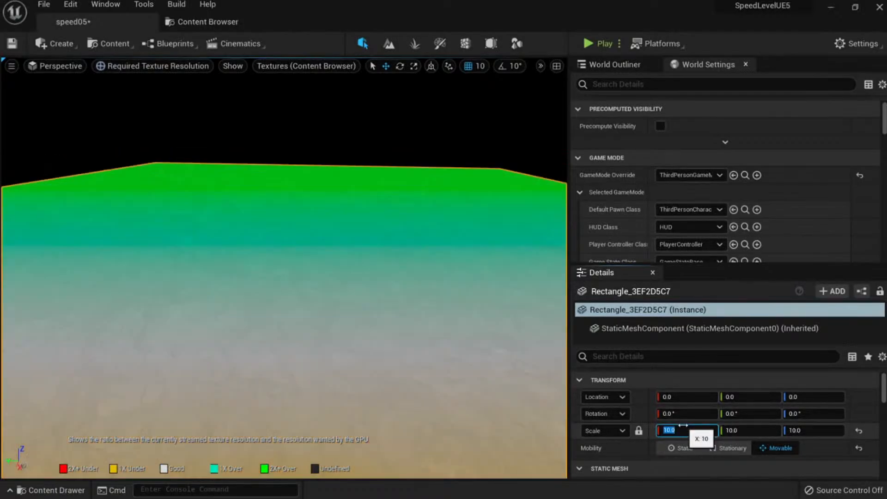
key("w")
right_click_drag(462, 314, 465, 295)
key("s")
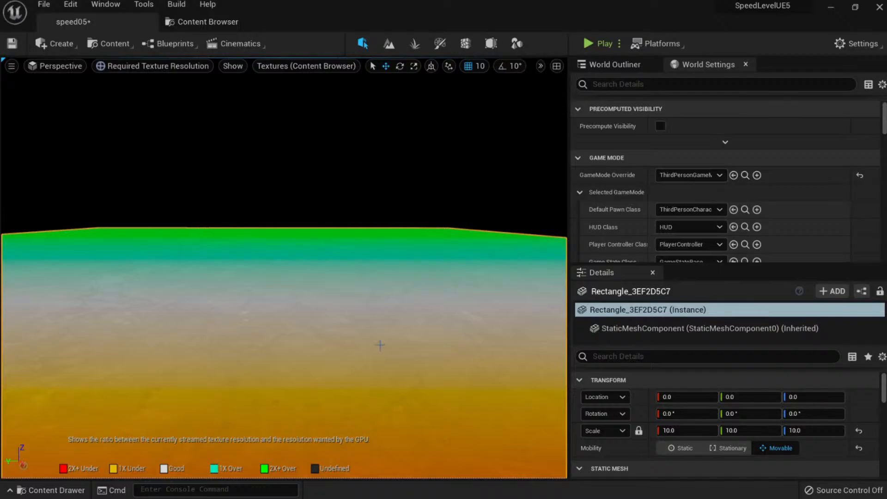
key("alt+4")
key("w")
right_click_drag(360, 326, 357, 368)
key("s")
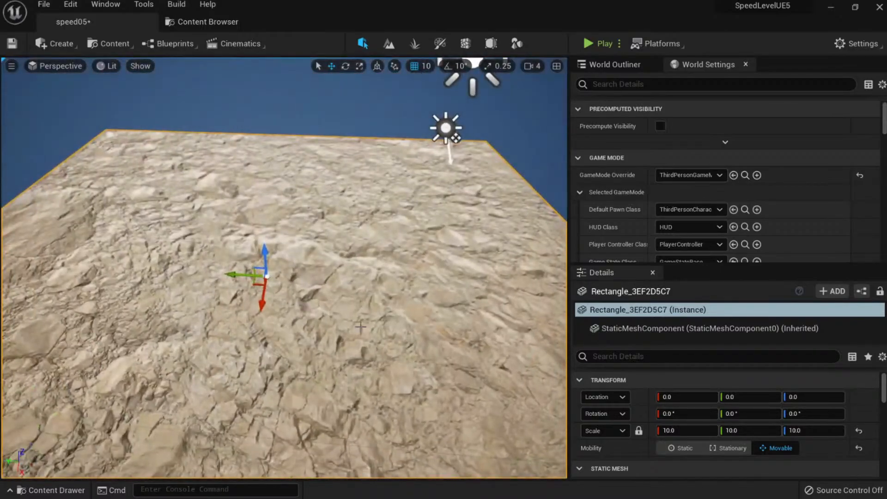
Try uniform scales of 5 and 3 on the rock plane, settling on 5.
key("Return")
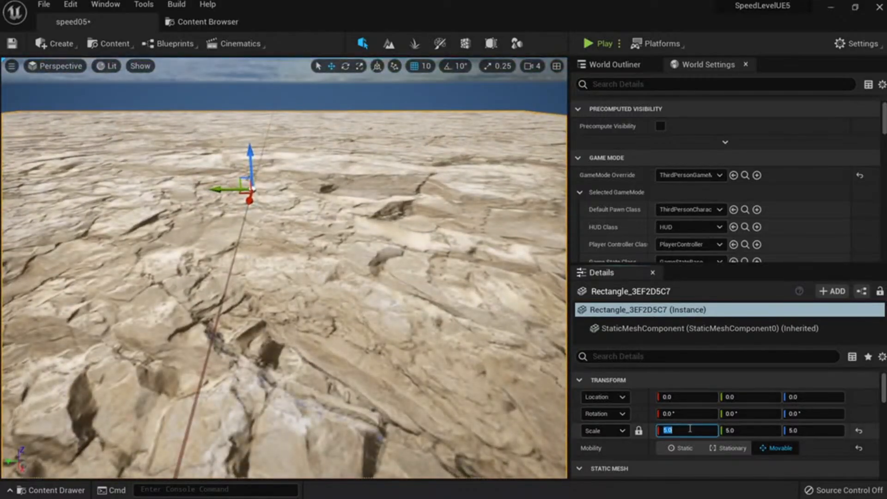
type("3")
key("Return")
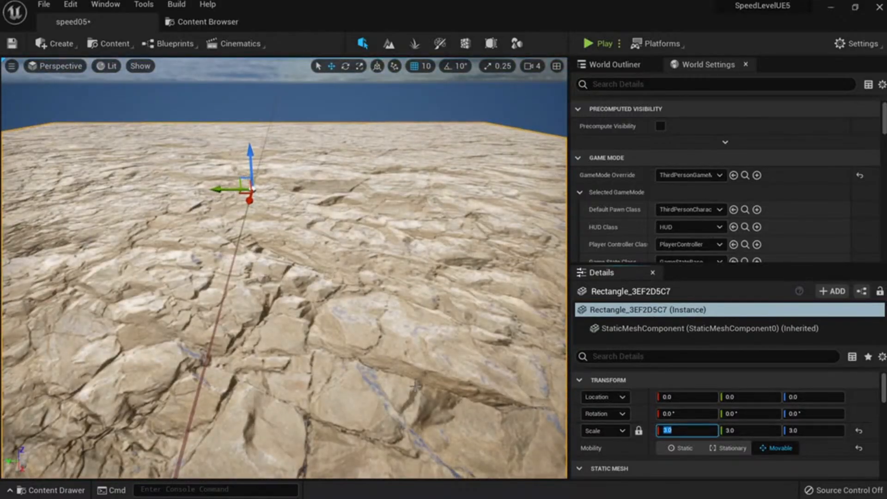
type("5")
key("Return")
Fly back and forth over the scale-5 rock plane.
key("s")
right_click_drag(37, 232, 79, 242)
key("w")
key("s")
key("w")
key("w")
key("s")
key("w")
Frame the whole rock plane and fly low across its surface.
key("f")
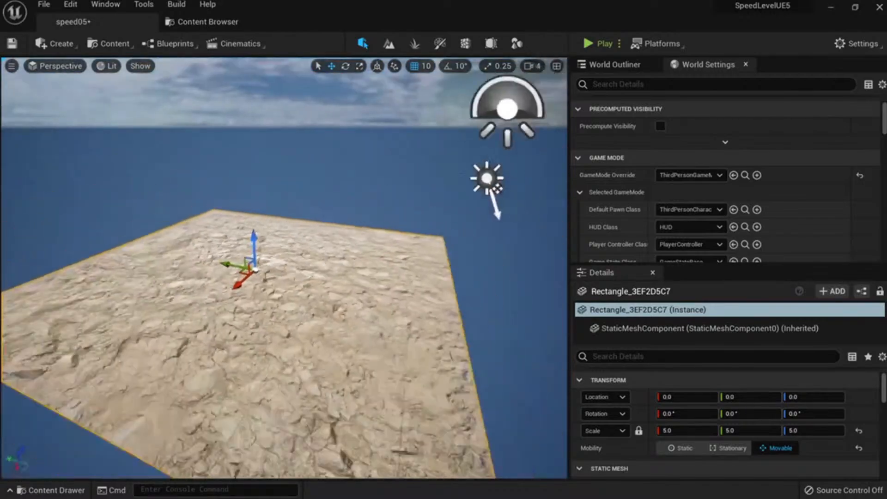
mouse_move(259, 311)
right_mouse_down()
mouse_move(236, 310)
mouse_move(242, 324)
mouse_move(279, 330)
mouse_move(259, 312)
right_mouse_up()
key("w")
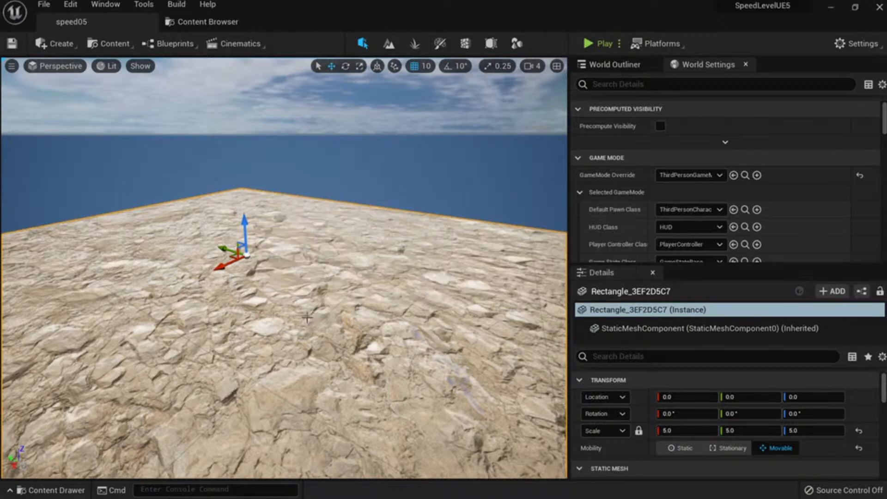
key("s")
right_click_drag(305, 301, 249, 271)
key("w")
key("s")
key("w")
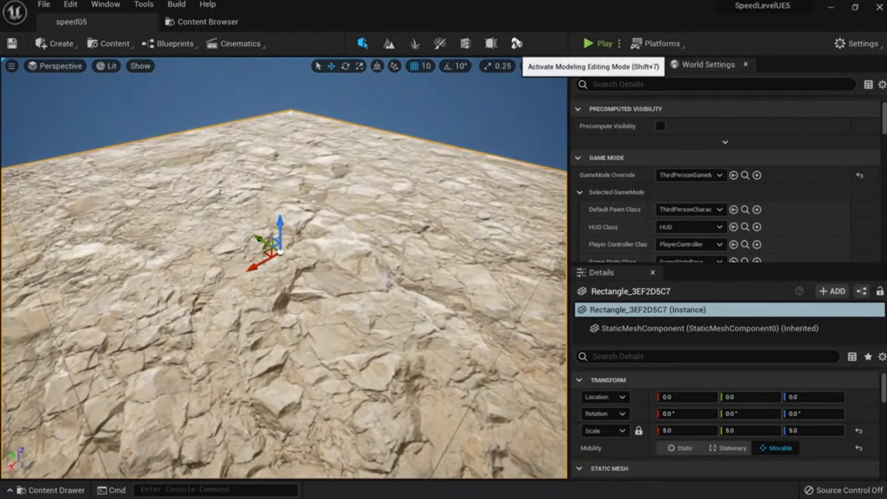
Enter Modeling Mode and scroll the tool palette down toward MeshOps.
left_click(516, 43)
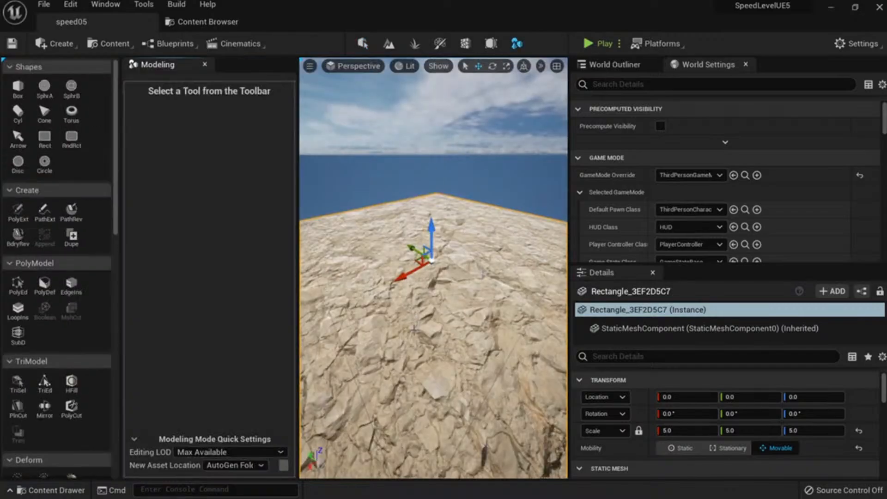
key("s")
right_click_drag(414, 328, 441, 354)
key("w")
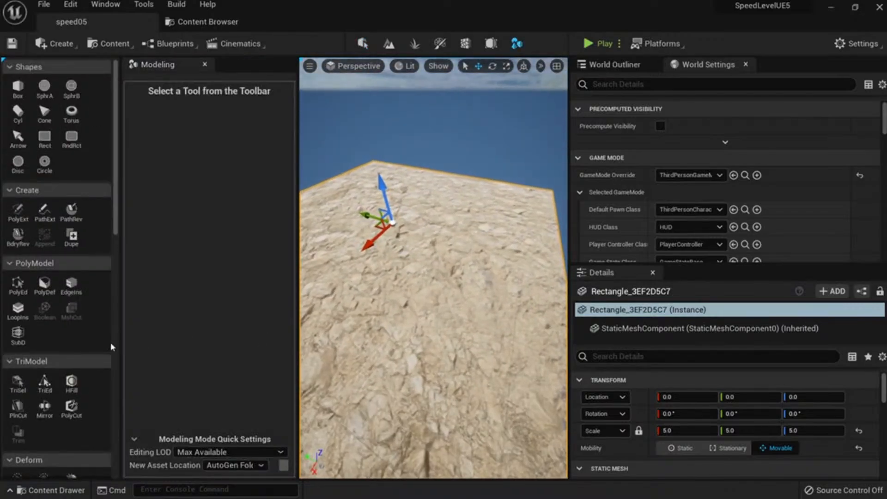
key("w")
right_click_drag(343, 285, 346, 264)
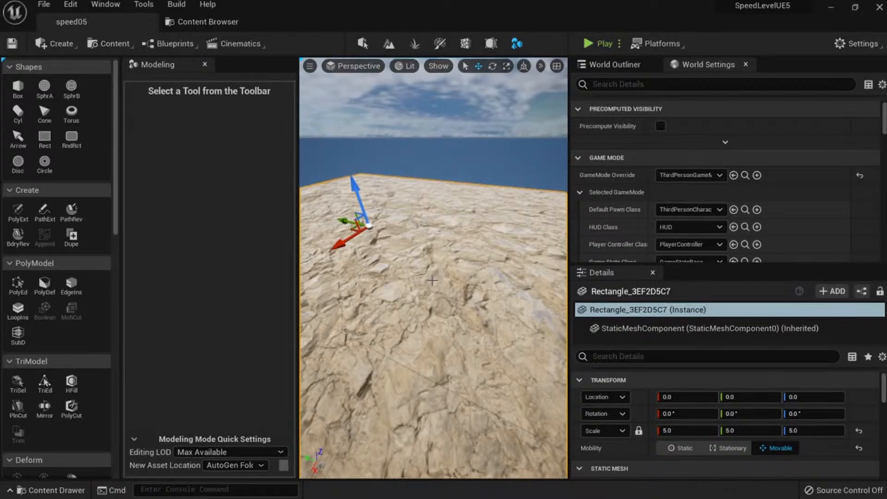
right_click_drag(431, 280, 394, 290)
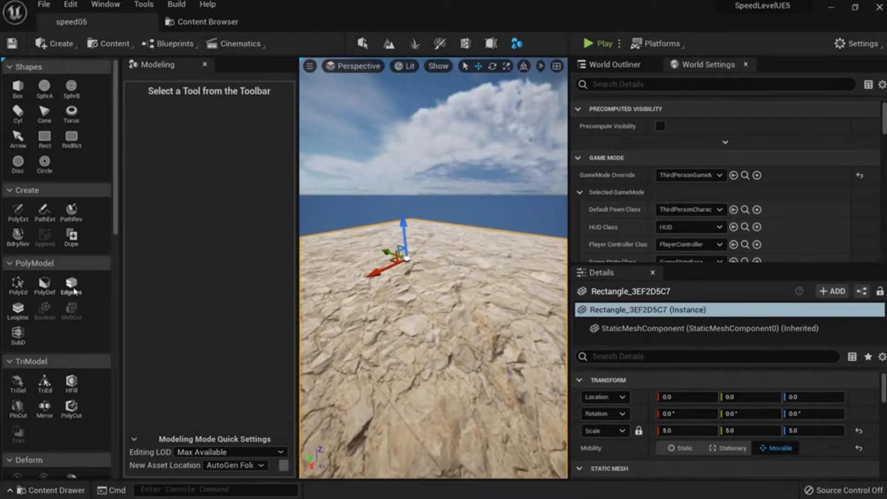
scroll(84, 293, "down", 6)
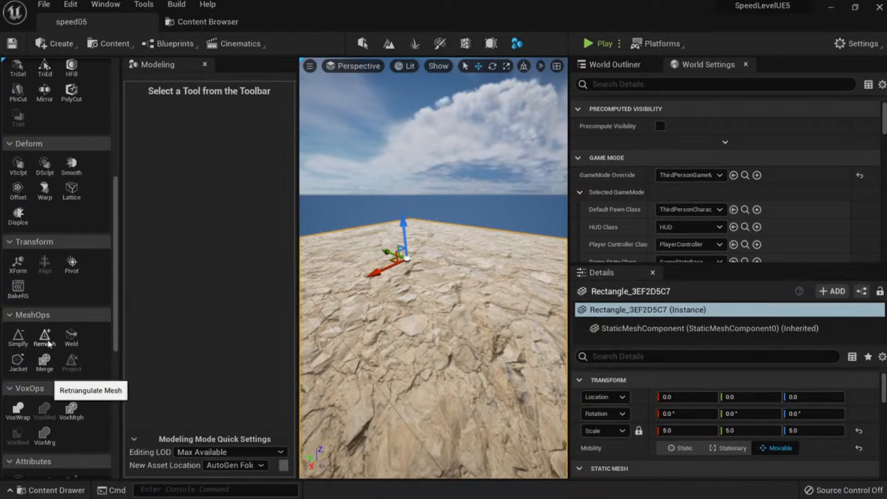
Start Remesh and compare Uniform, Shape Preserving, then Mixed smoothing.
left_click(45, 337)
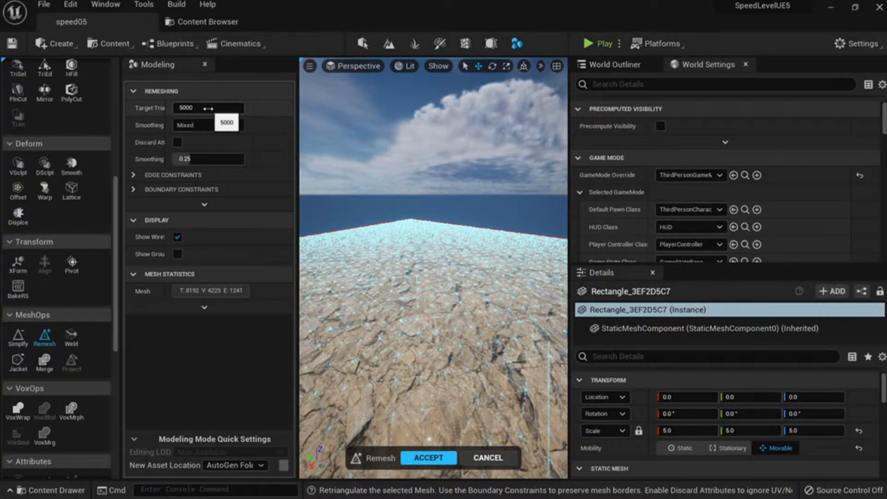
left_click(200, 137)
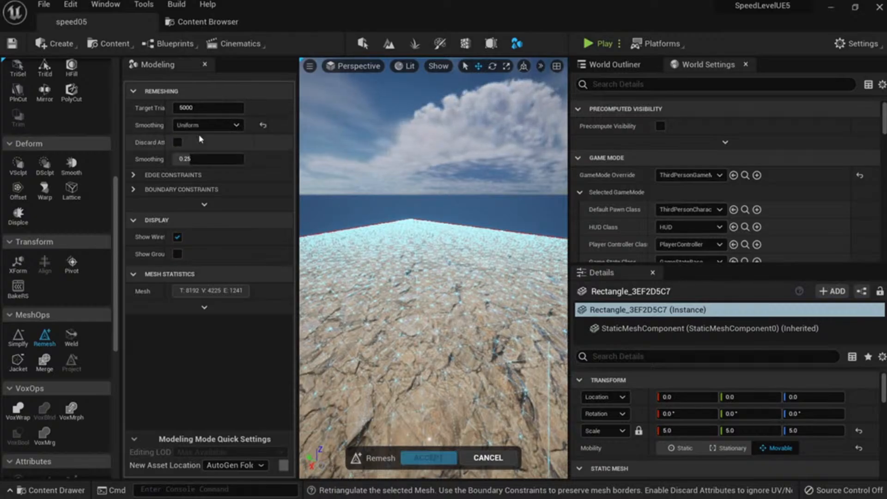
right_click_drag(415, 258, 411, 305)
left_click(225, 150)
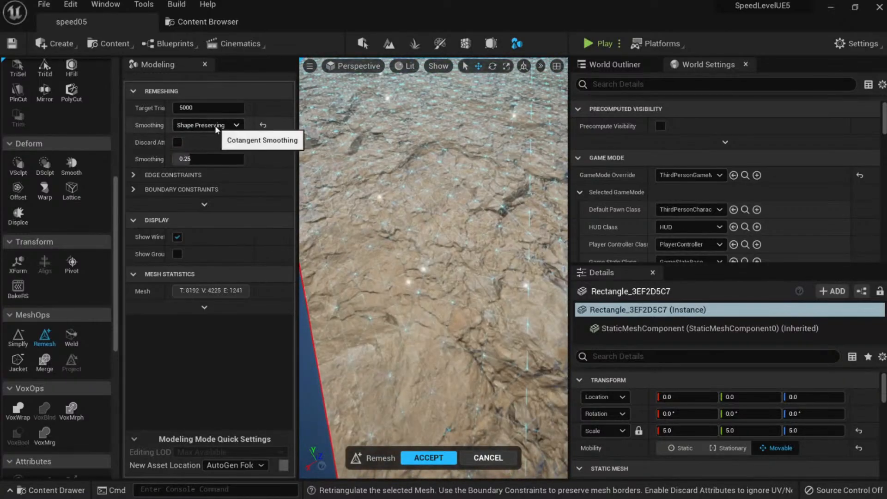
left_click(215, 125)
left_click(209, 159)
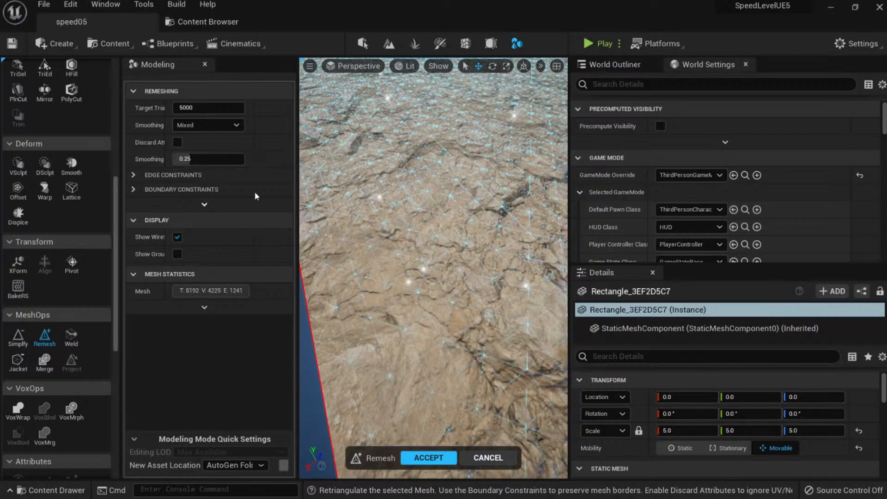
right_click_drag(406, 222, 462, 168)
Check the edge constraints and accept the 5000-triangle Mixed remesh.
left_click(132, 175)
left_click(132, 174)
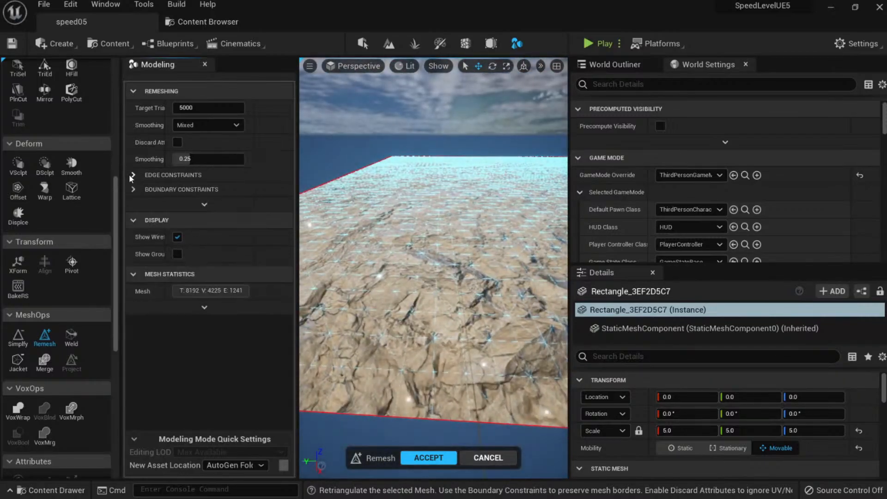
right_click_drag(434, 231, 418, 287)
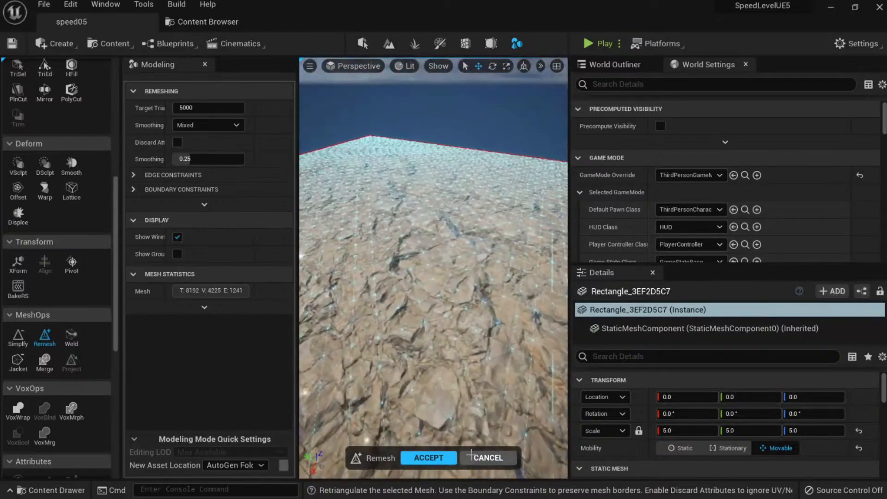
left_click(440, 461)
right_click_drag(465, 352, 461, 275)
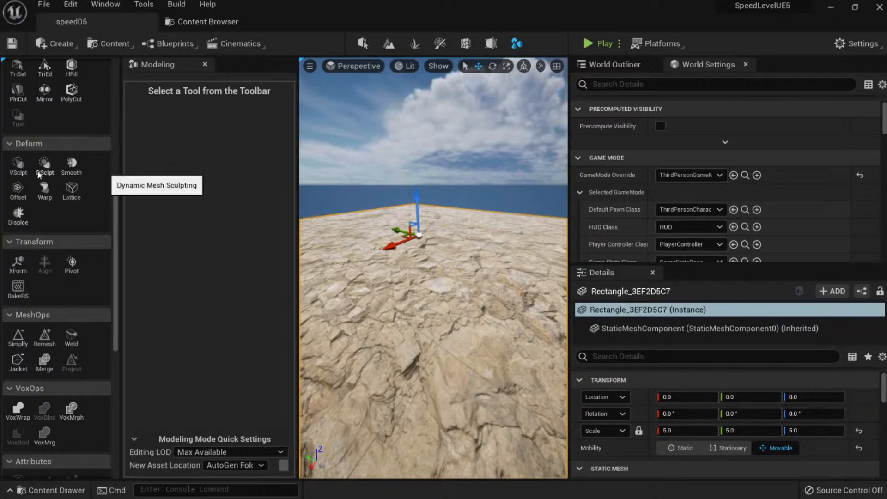
Start the Displace tool and inspect the Perlin-noise preview at 2 subdivisions.
scroll(89, 177, "up", 1)
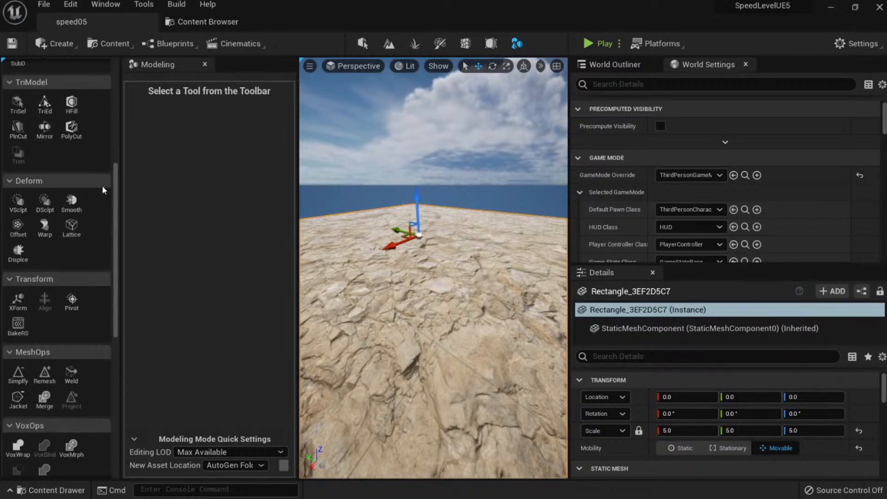
left_click(22, 261)
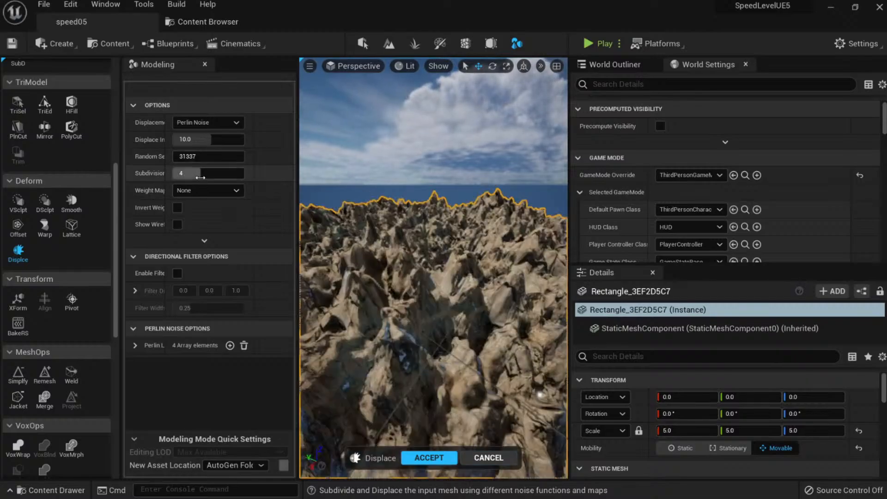
key("s")
mouse_move(452, 329)
right_mouse_down()
mouse_move(452, 356)
mouse_move(452, 341)
right_mouse_up()
key("w")
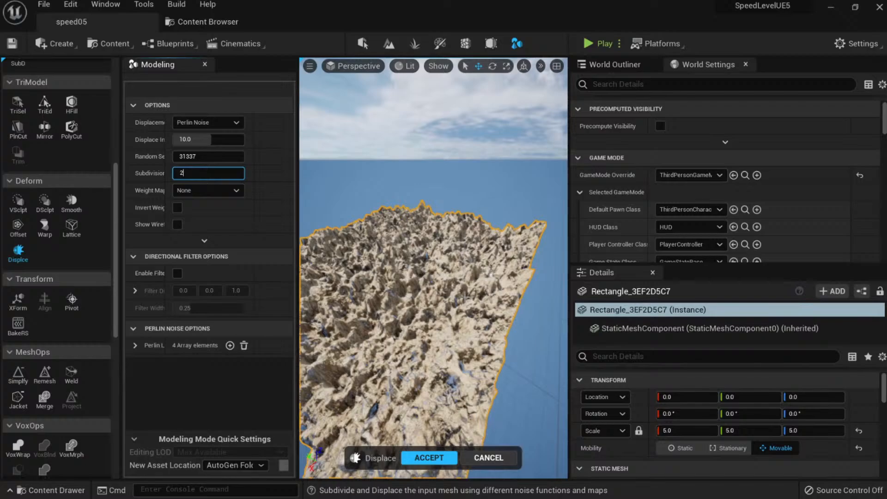
right_click(465, 297)
right_click_drag(378, 393, 364, 393)
scroll(412, 267, "up", 8)
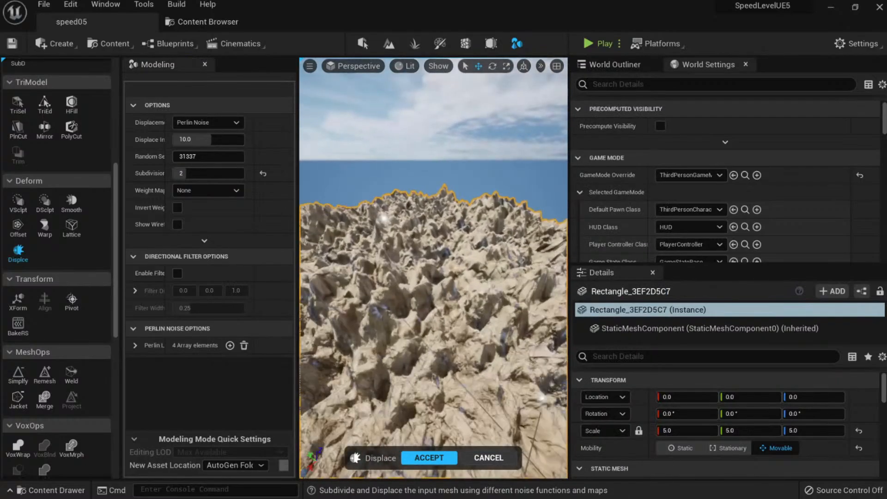
scroll(412, 268, "down", 6)
Toggle between Wireframe and Lit view modes to compare the displaced terrain.
key("alt+2")
right_click_drag(412, 268, 343, 271)
key("w")
key("alt+4")
right_click_drag(489, 317, 484, 338)
key("alt+2")
key("alt+4")
mouse_move(454, 265)
right_mouse_down()
mouse_move(457, 246)
mouse_move(462, 252)
right_mouse_up()
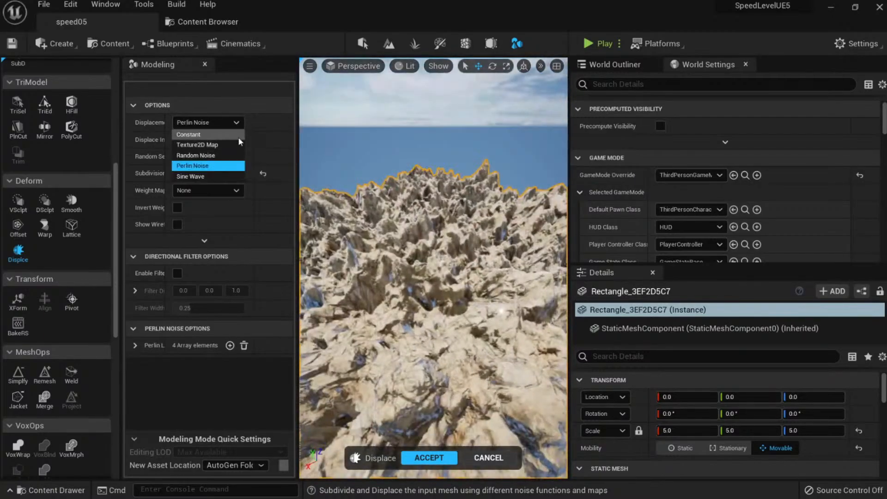
Switch the displacement type to Sine Wave and inspect the mesh.
left_click(215, 176)
key("s")
mouse_move(433, 268)
right_mouse_down()
mouse_move(433, 212)
mouse_move(433, 269)
right_mouse_up()
key("w")
key("s")
key("w")
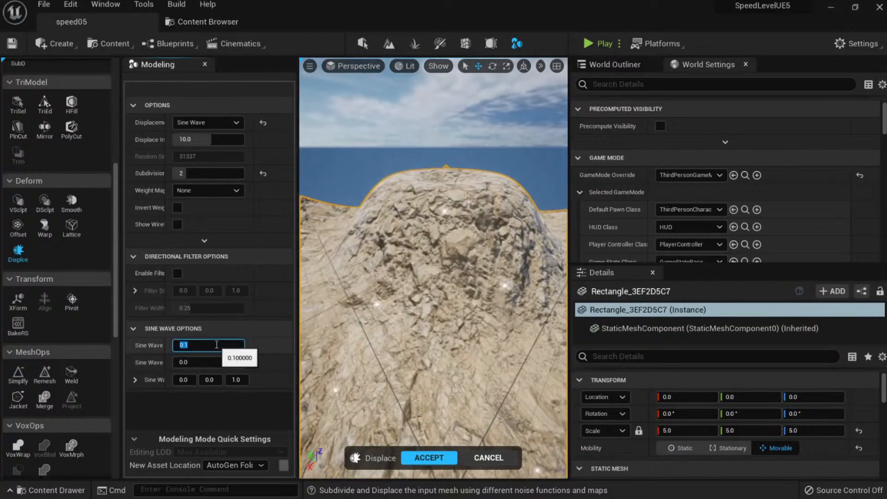
Set the first Sine Wave value to 0.4, then drag it up to about 0.9.
type("0.4")
key("Return")
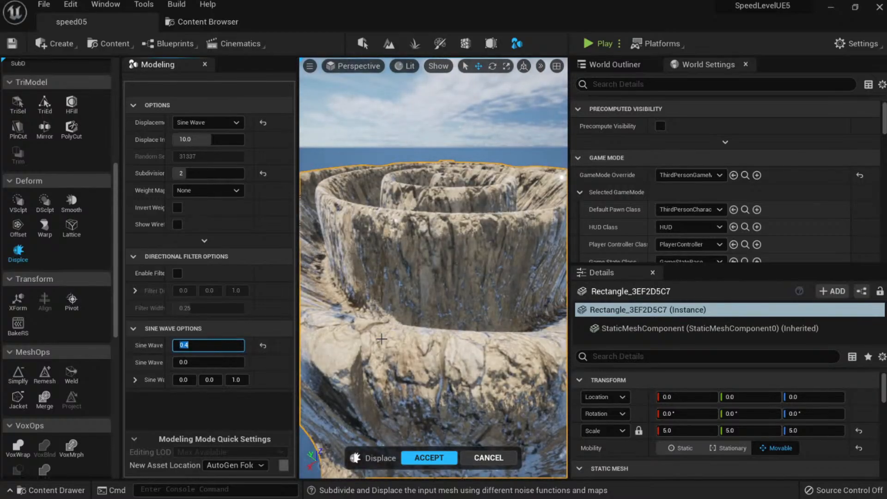
key("s")
mouse_move(433, 267)
right_mouse_down()
mouse_move(433, 314)
mouse_move(425, 296)
mouse_move(433, 259)
mouse_move(437, 300)
mouse_move(434, 273)
mouse_move(438, 296)
mouse_move(428, 277)
right_mouse_up()
key("w")
key("w")
key("s")
key("w")
mouse_move(199, 345)
left_mouse_down()
mouse_move(238, 345)
mouse_move(189, 345)
mouse_move(214, 346)
left_mouse_up()
Try Sine Wave values 0.01 and 0.05, then reset it to 0.1.
left_click(214, 346)
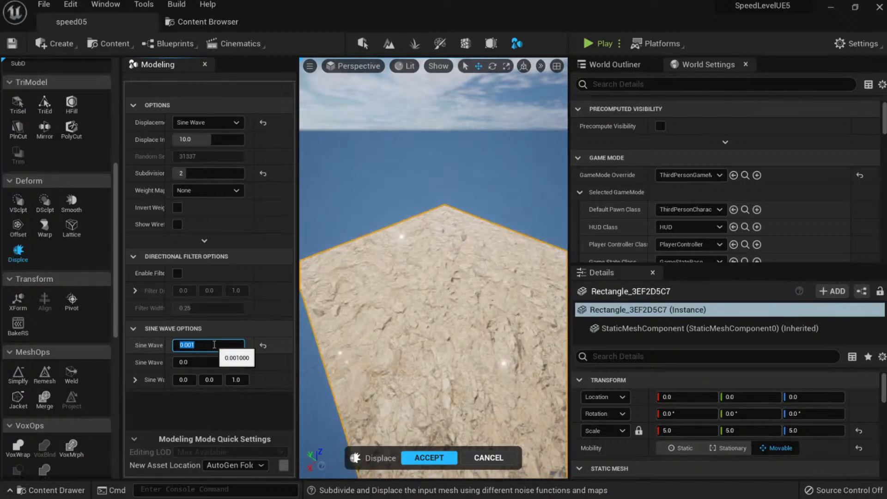
type("0.01")
key("Return")
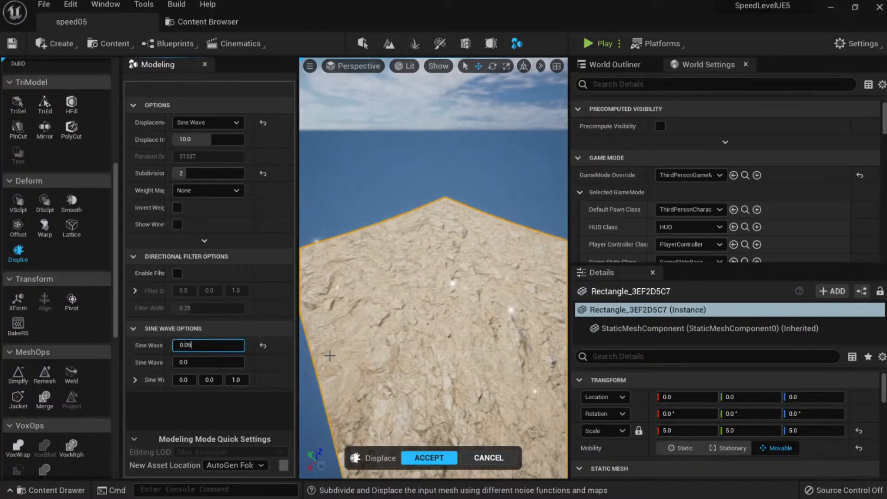
key("Return")
right_click_drag(515, 316, 559, 171)
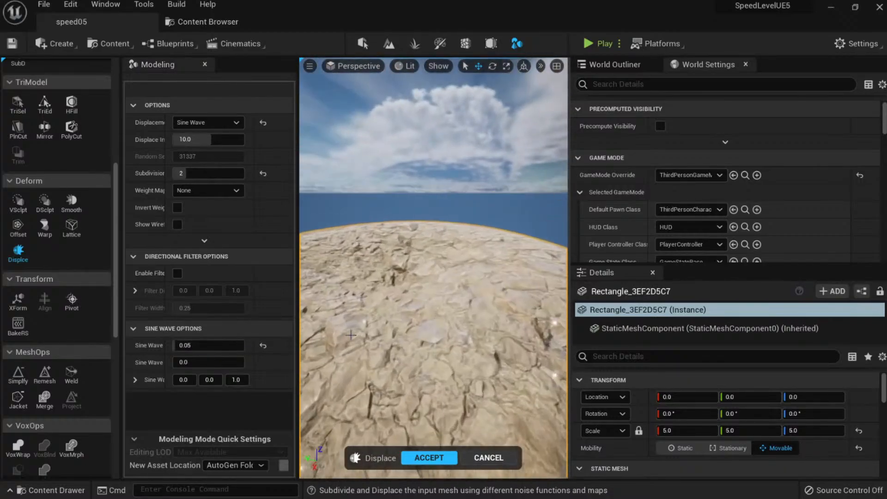
left_click(263, 345)
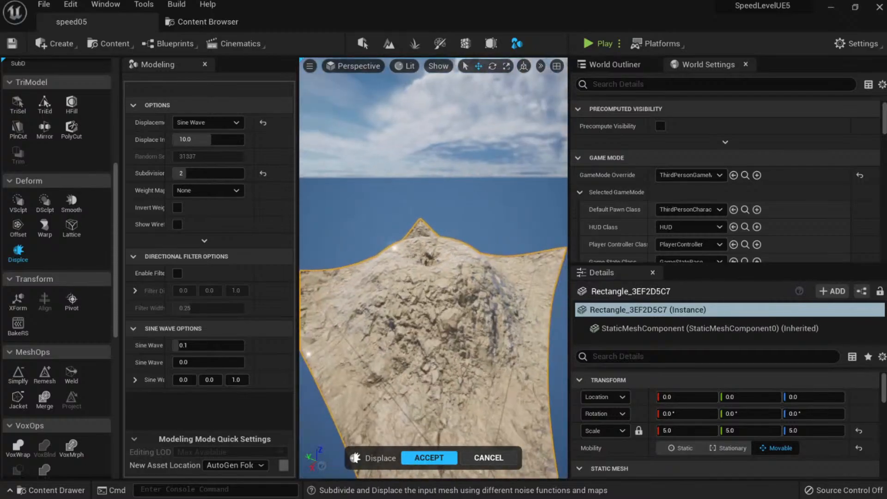
left_click(207, 124)
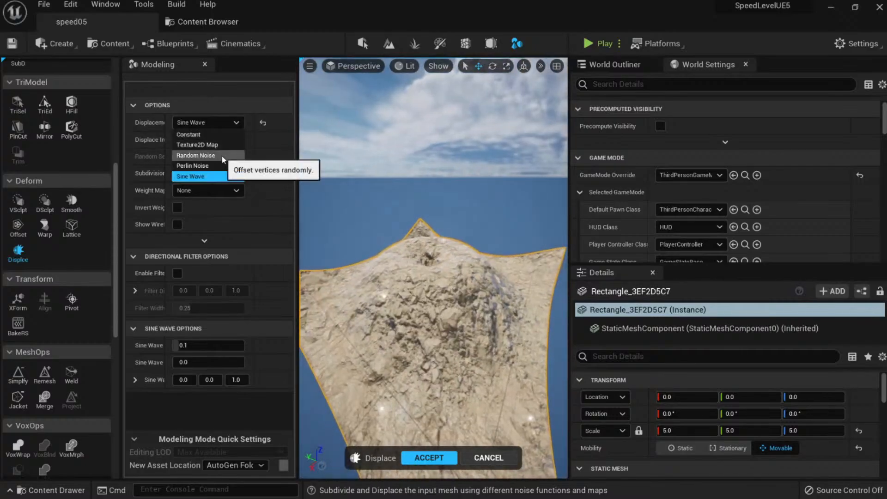
Switch the displacement type from Random Noise back to Perlin Noise.
left_click(221, 156)
mouse_move(406, 203)
right_mouse_down()
mouse_move(401, 244)
mouse_move(392, 249)
mouse_move(395, 210)
right_mouse_up()
left_click(219, 123)
left_click(218, 165)
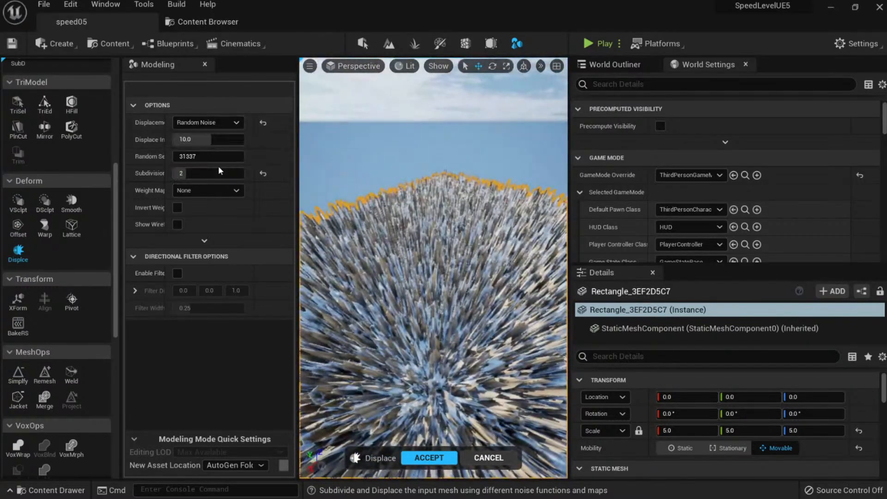
right_click_drag(416, 268, 439, 228)
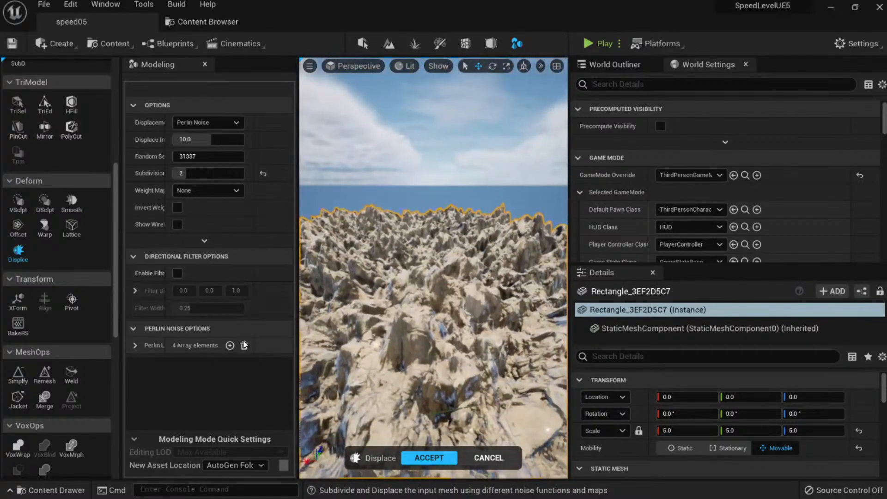
Expand the Perlin layers and set the first layer's frequency to 0.001.
left_click(135, 346)
left_click(138, 362)
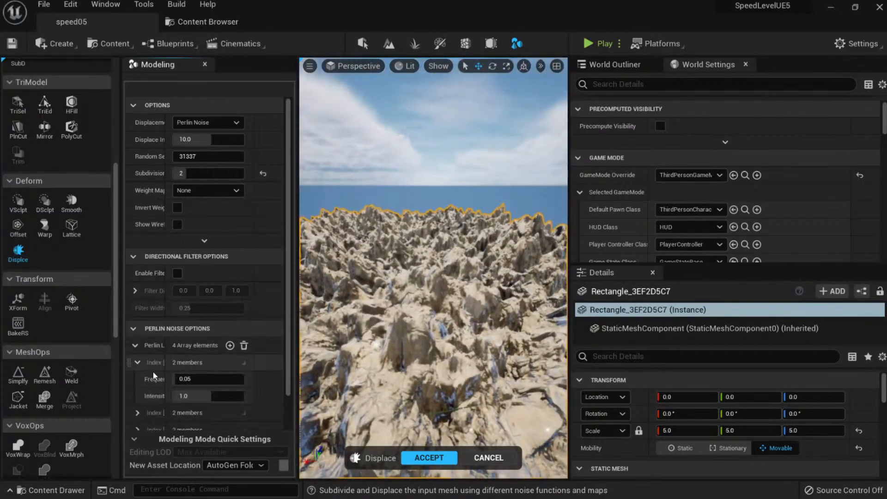
left_click(205, 378)
type("0.5")
key("Return")
type("0.05")
key("Return")
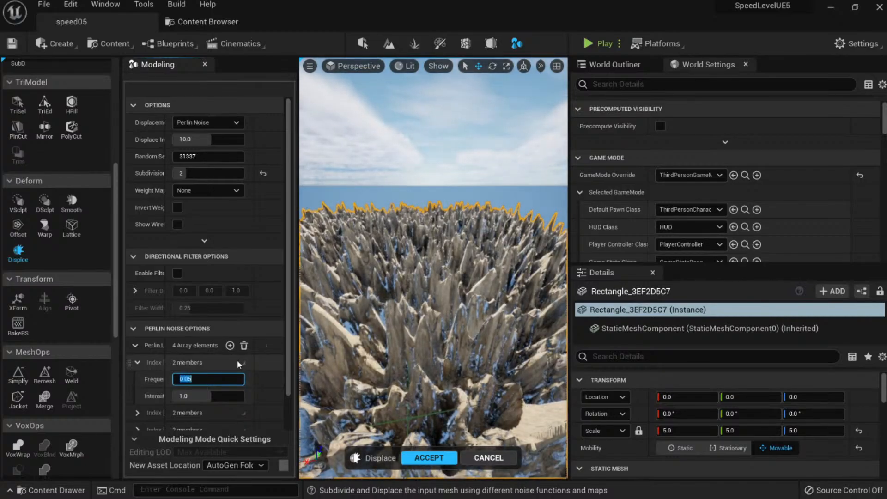
type("0.01")
key("Return")
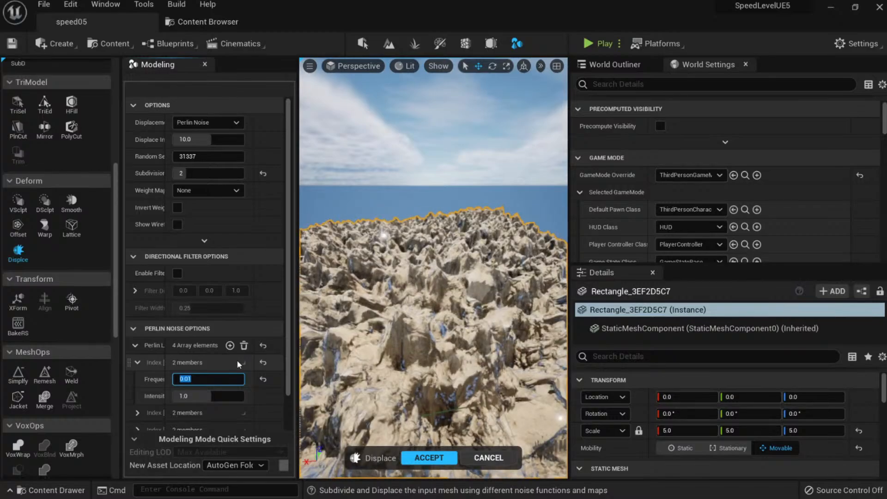
type("0.001")
key("Return")
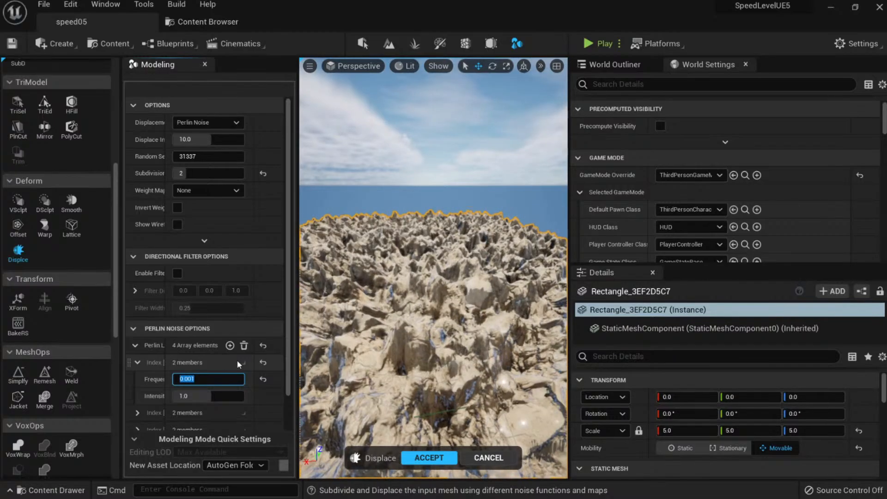
mouse_move(339, 366)
right_mouse_down()
mouse_move(365, 375)
mouse_move(340, 367)
right_mouse_up()
scroll(156, 398, "down", 2)
Set the second Perlin layer to frequency 0.01 and intensity 0.2.
left_click(138, 385)
left_click(213, 401)
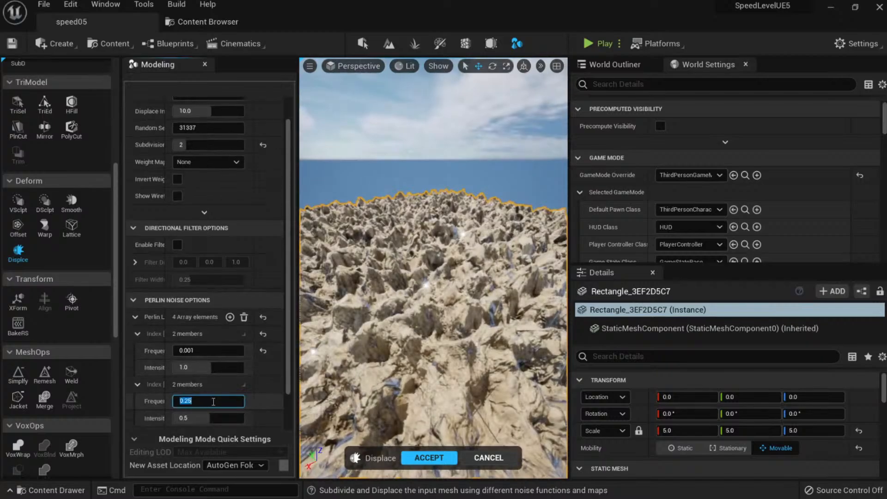
type("1")
key("Return")
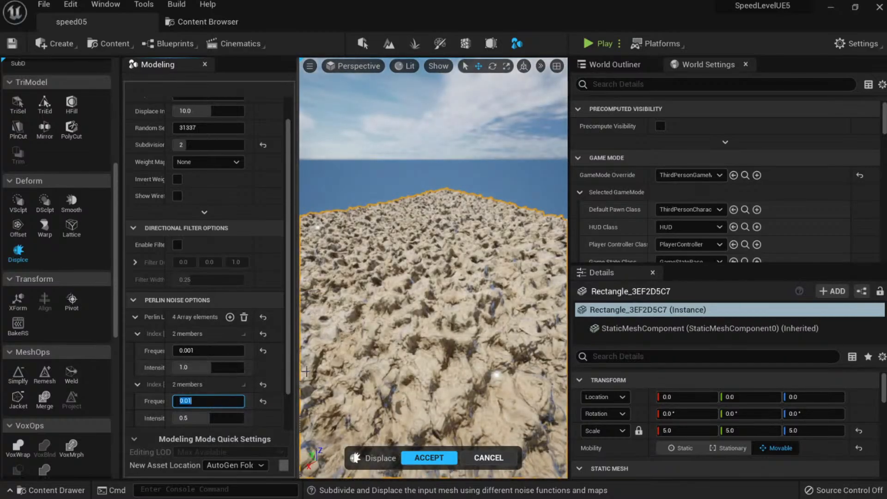
left_click(203, 416)
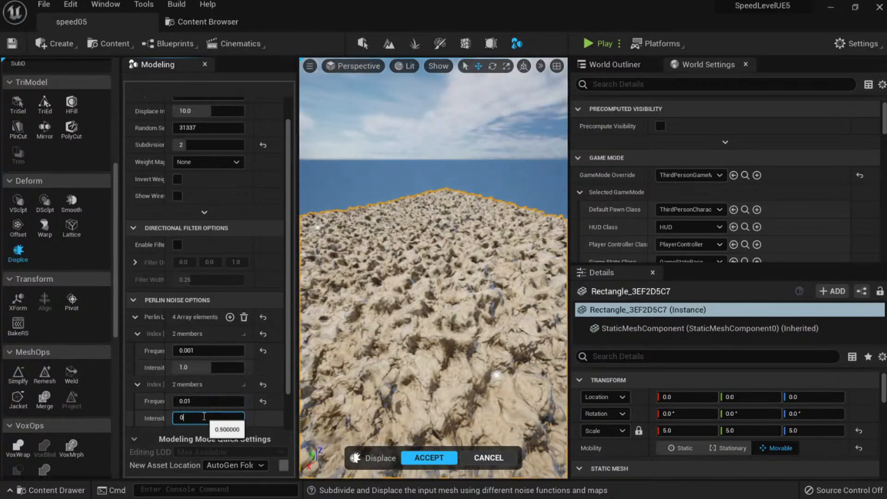
key("Return")
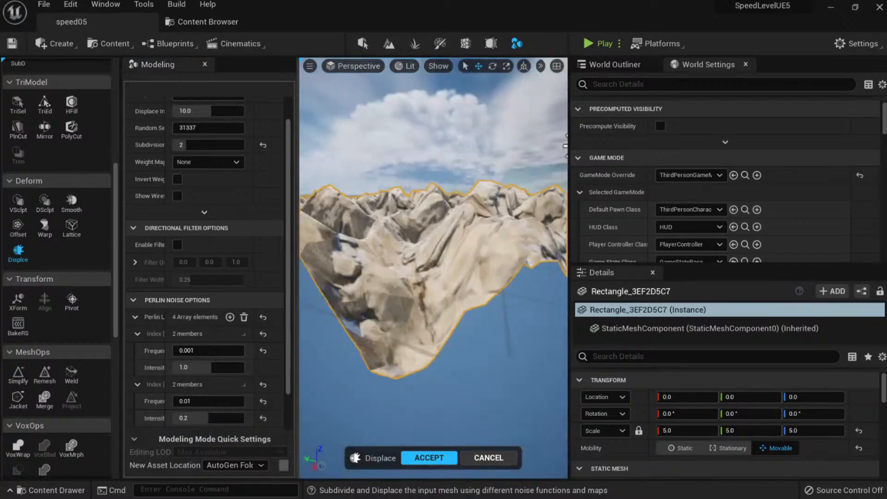
right_click_drag(433, 277, 478, 308)
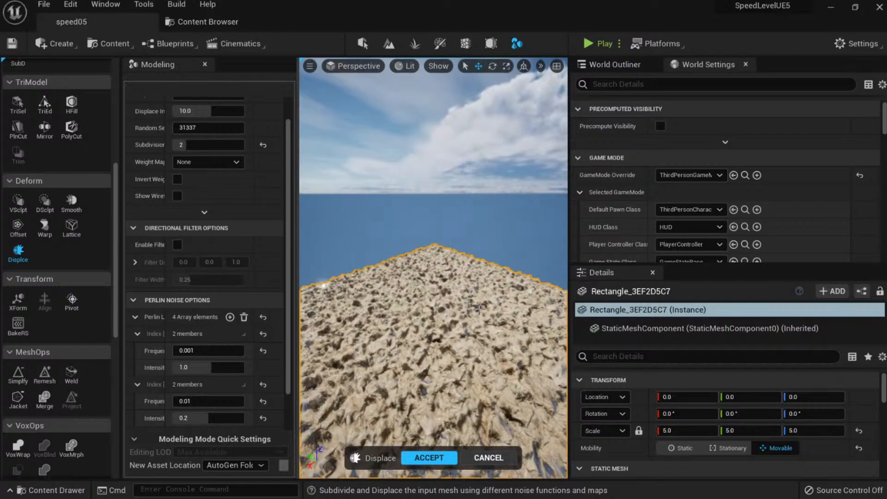
right_click_drag(477, 345, 463, 367)
scroll(187, 217, "up", 2)
Change the Displace tool's displacement type to Texture2D Map.
left_click(211, 123)
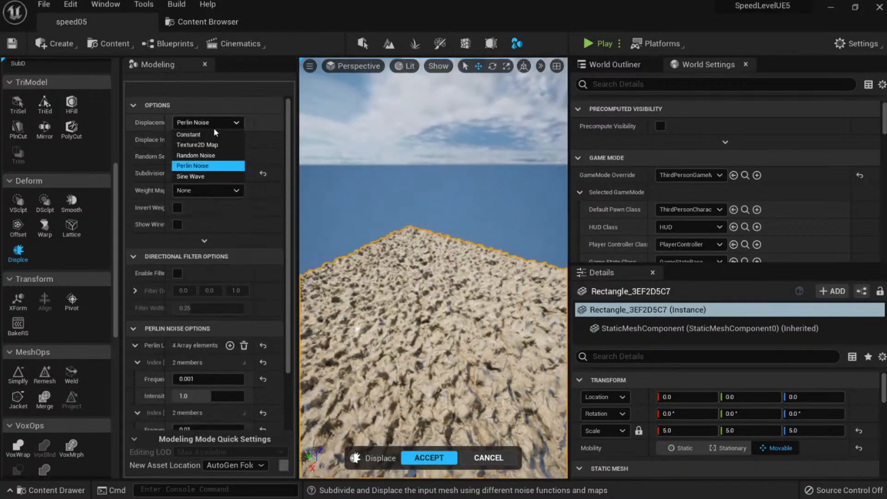
key("Escape")
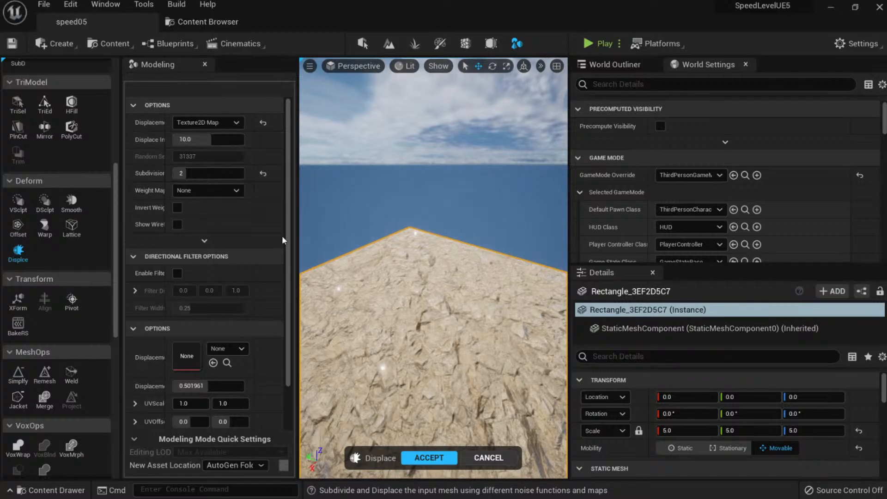
mouse_move(434, 295)
right_mouse_down()
mouse_move(455, 288)
mouse_move(436, 279)
right_mouse_up()
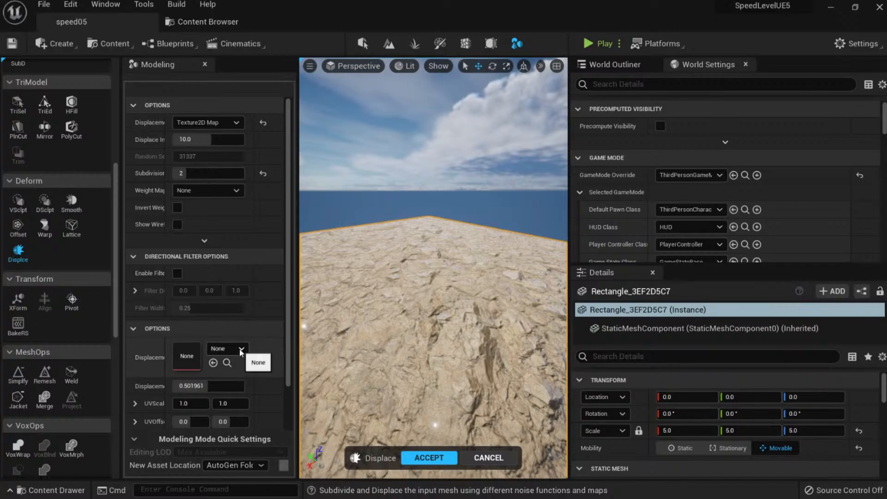
Enlarge the Details panel to reveal the plane's Static Mesh and Materials sections.
left_click(206, 24)
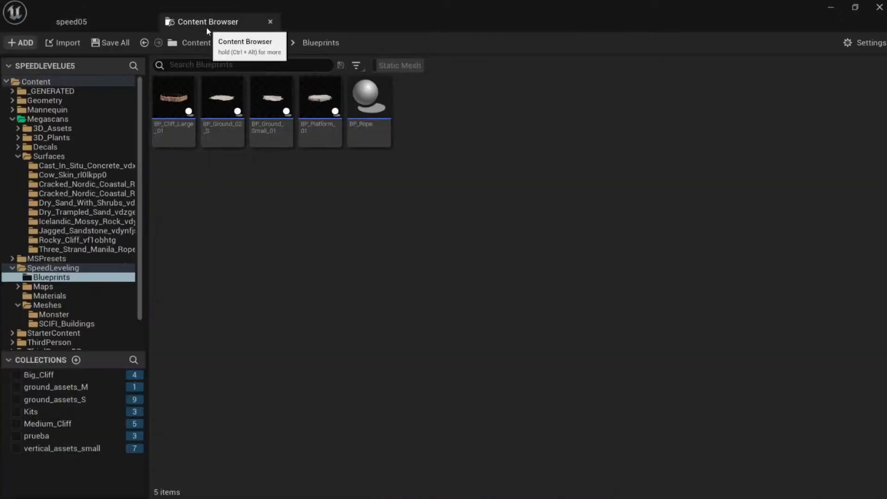
left_click(127, 25)
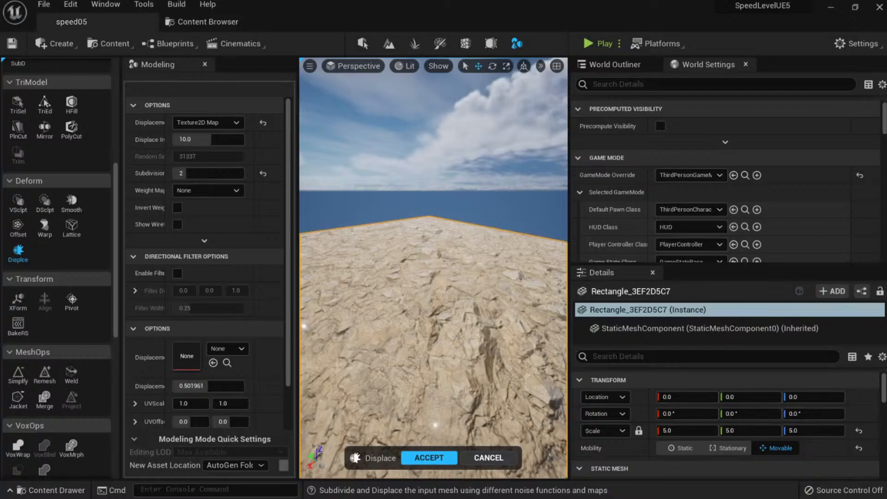
scroll(666, 382, "down", 3)
scroll(665, 383, "up", 3)
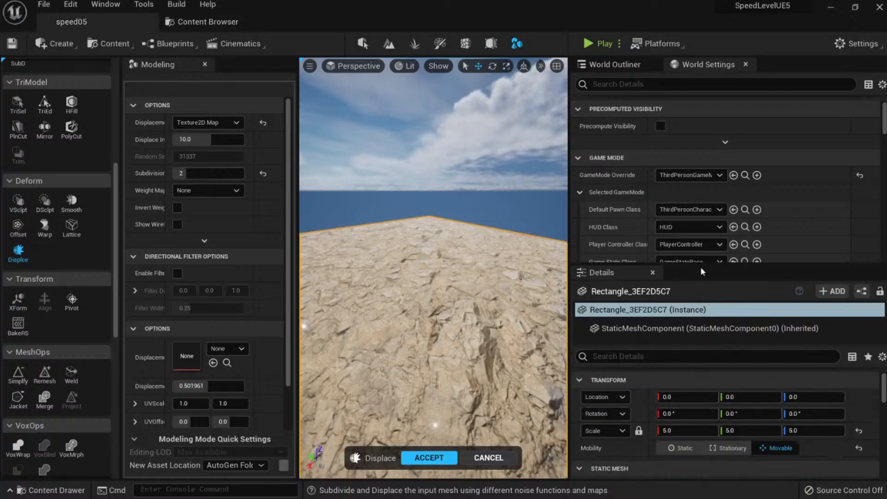
left_click_drag(702, 271, 703, 128)
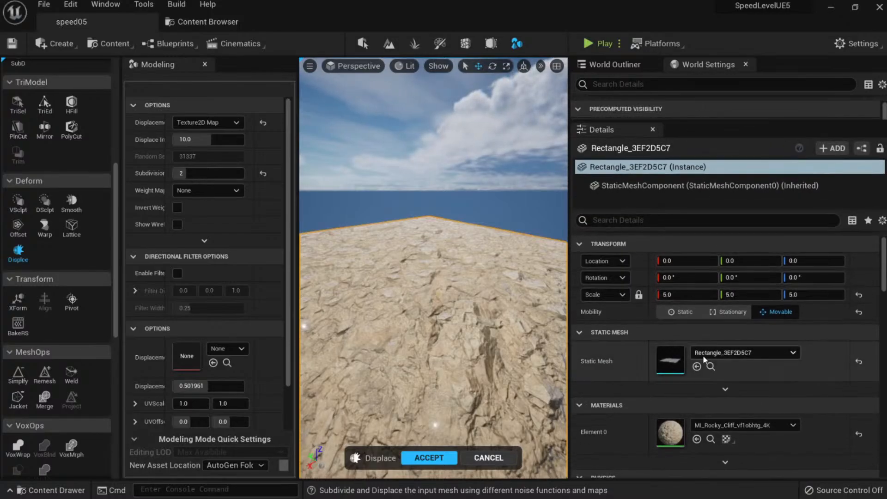
scroll(712, 369, "down", 2)
left_click(710, 384)
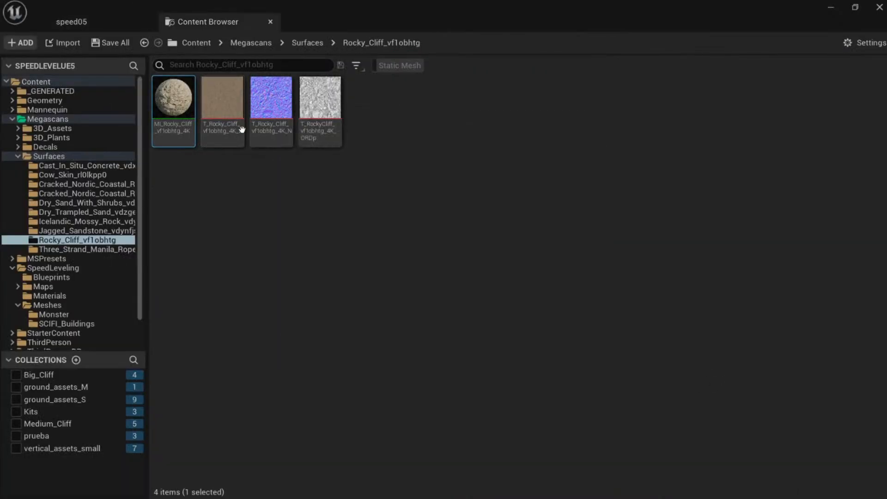
mouse_move(223, 116)
mouse_move(254, 116)
mouse_move(343, 113)
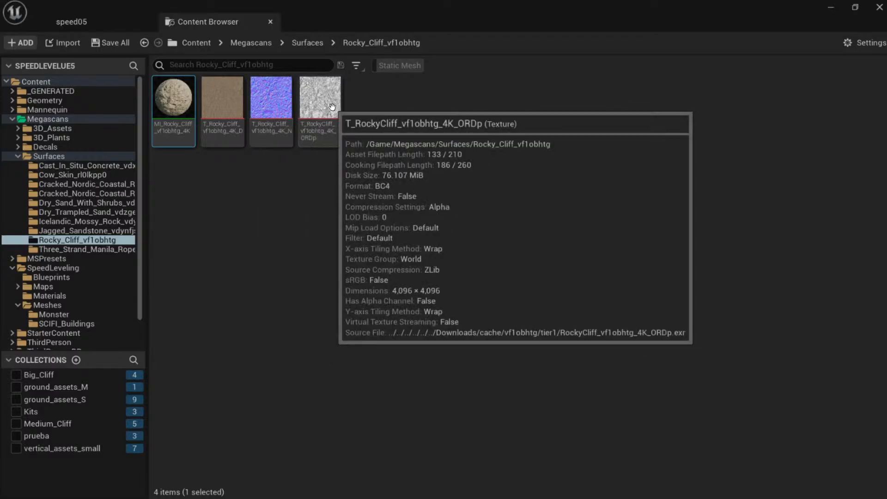
left_click(329, 115)
double_click(334, 118)
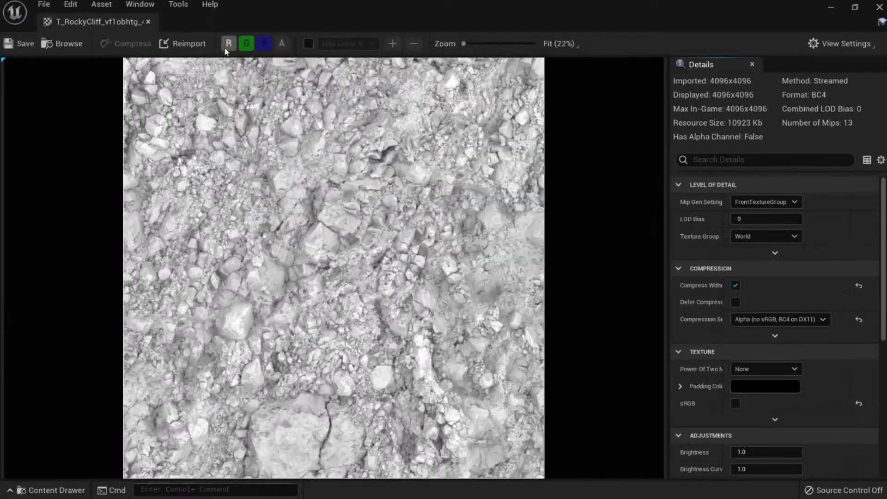
left_click(148, 22)
left_click(271, 102)
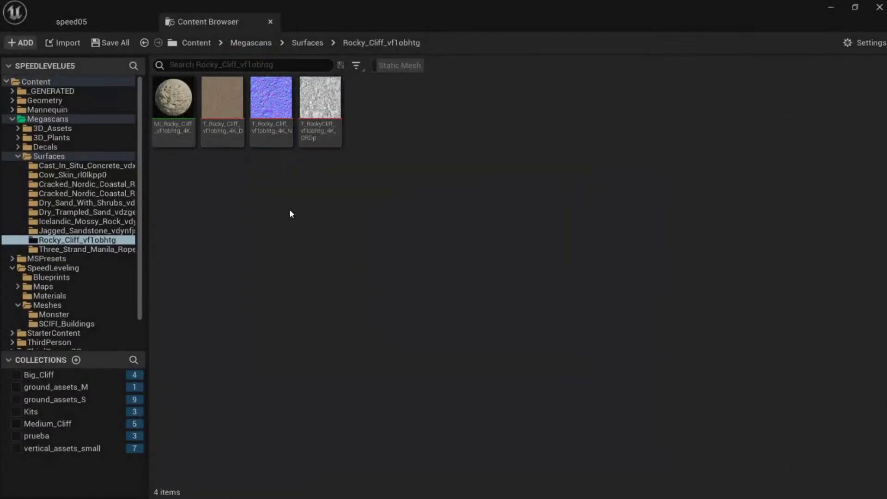
left_click(92, 25)
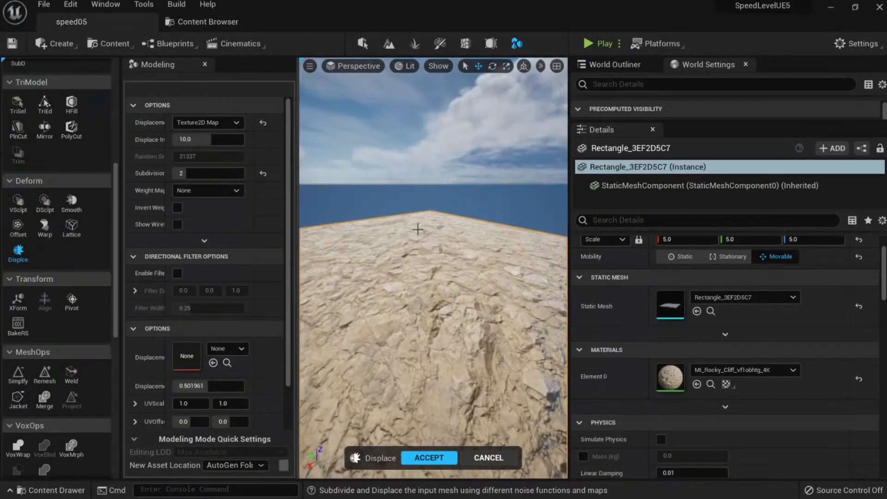
Toggle the Content Drawer with Ctrl+Space, then switch to the Quixel Bridge window.
key("ctrl+space")
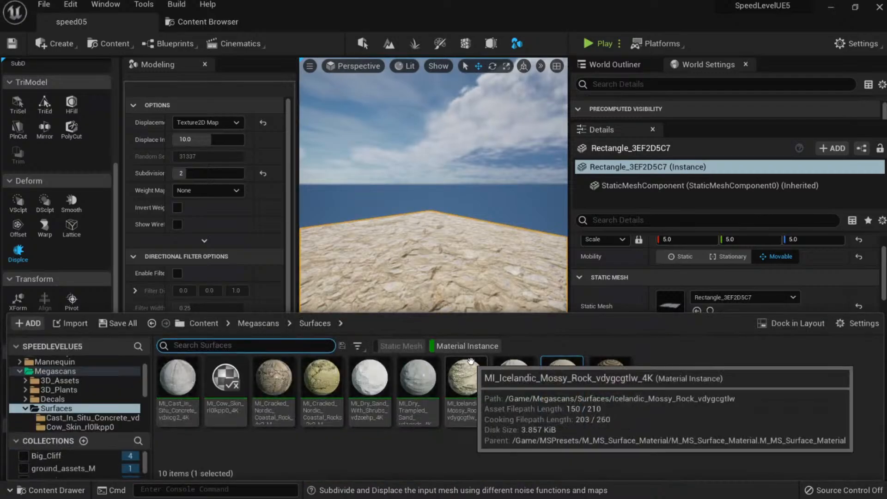
left_click(449, 249)
key("ctrl+space")
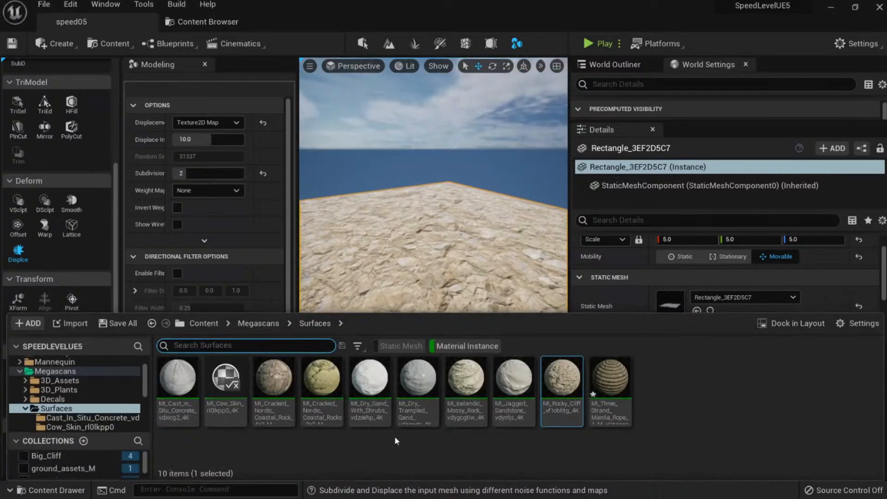
mouse_move(423, 257)
right_mouse_down()
mouse_move(422, 286)
mouse_move(415, 252)
right_mouse_up()
key("ctrl+space")
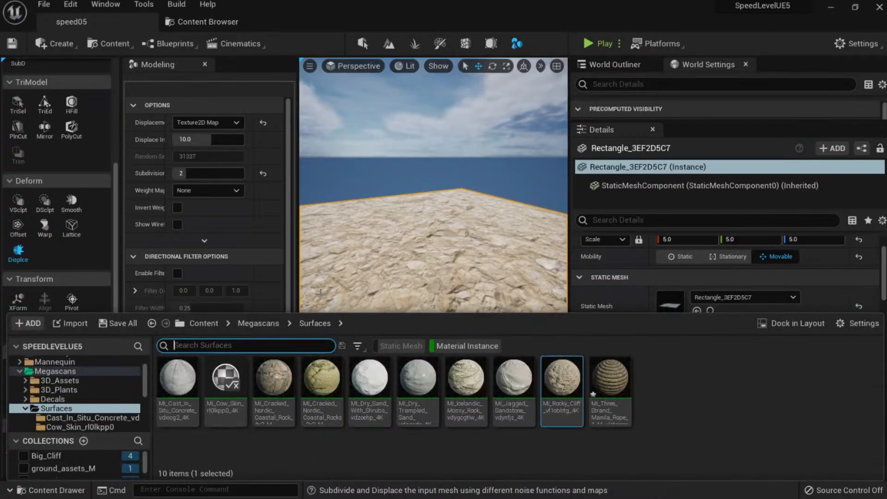
key("alt+Tab")
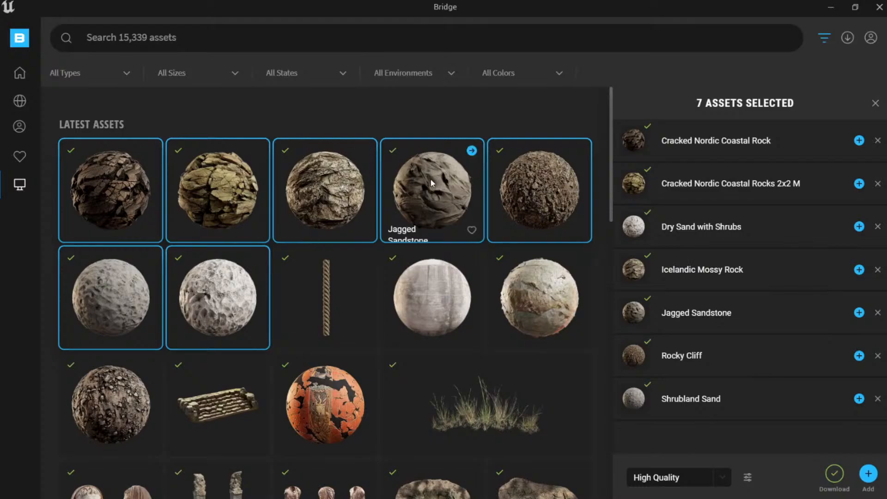
Select the Rocky Cliff surface and keep High Quality as the download quality.
left_click(515, 192)
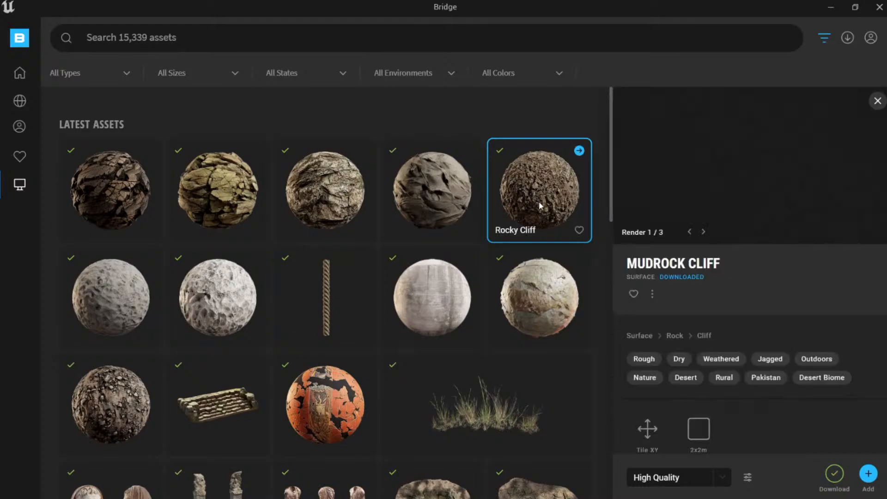
left_click(747, 477)
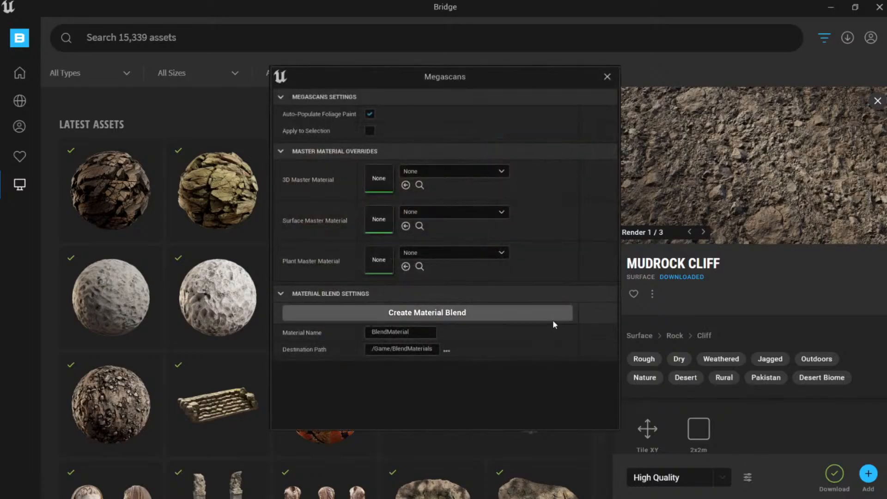
left_click(606, 78)
scroll(722, 418, "down", 1)
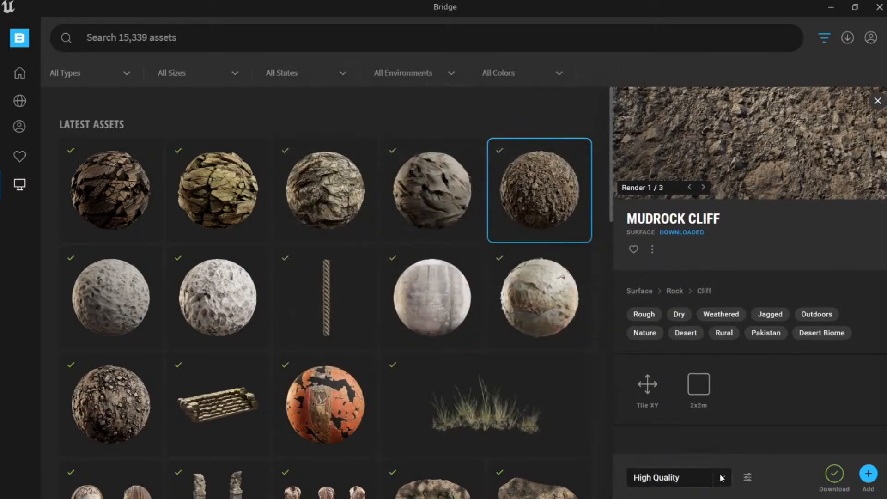
left_click(702, 477)
left_click(706, 458)
left_click(720, 477)
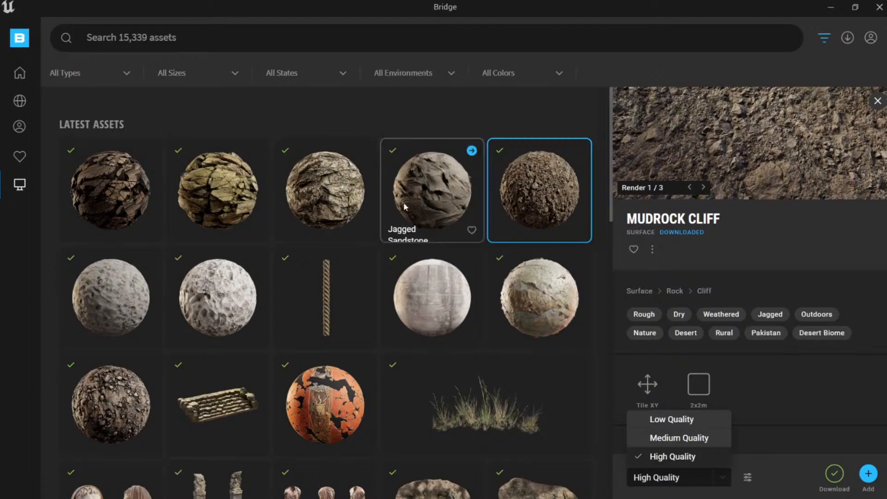
Show the Cracked Nordic Coastal Rocks details, then return to the Unreal Editor.
left_click(400, 219)
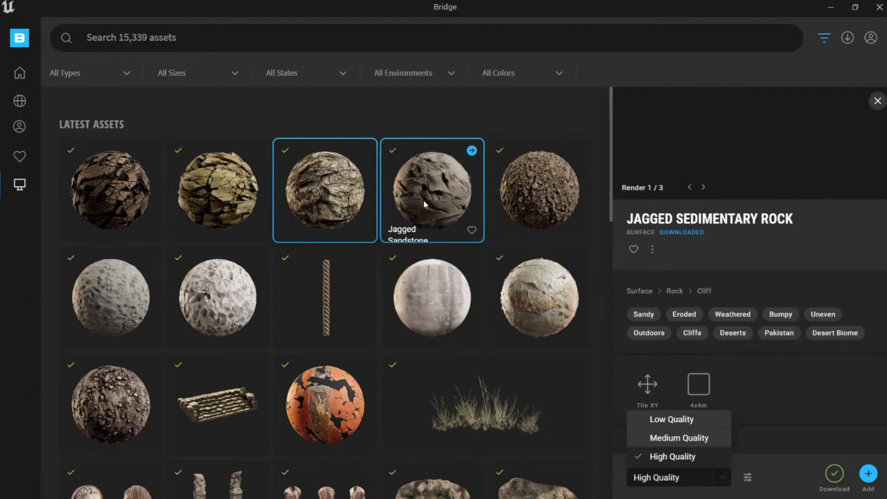
left_click(252, 218)
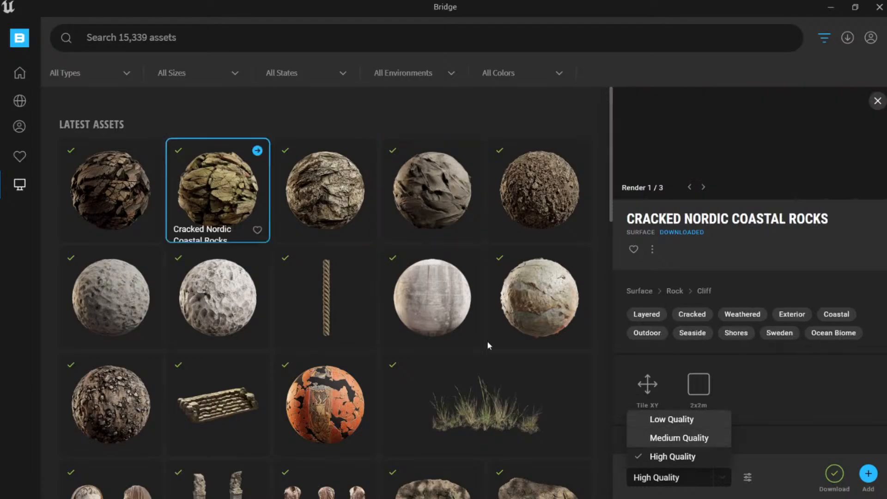
mouse_move(19, 77)
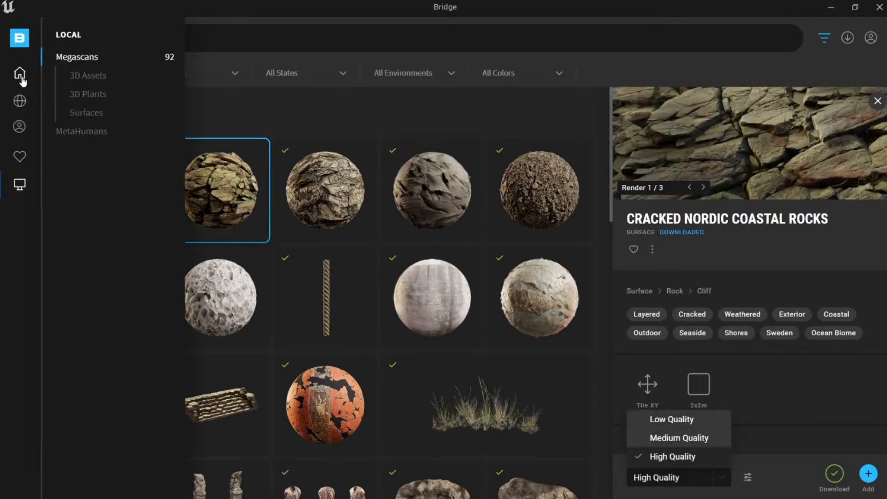
key("alt+Tab")
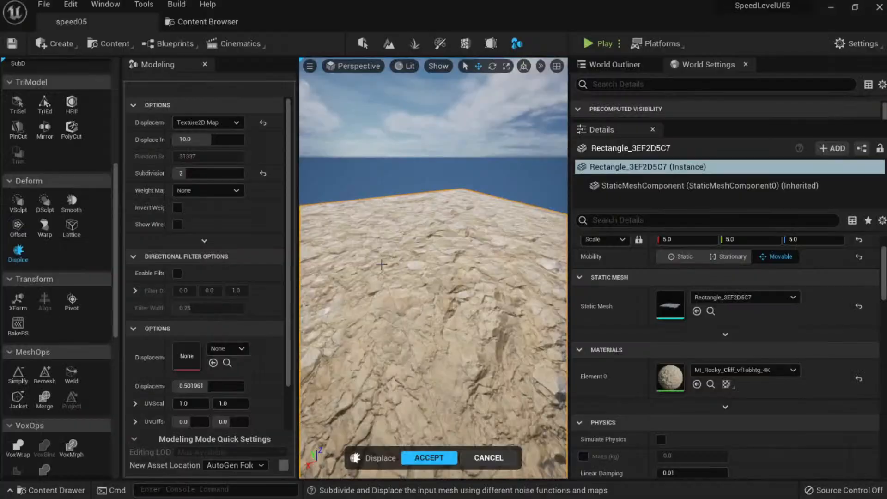
Browse the Megascans surface folders and preview the Cracked Nordic ORDp height texture.
left_click(206, 23)
left_click(92, 231)
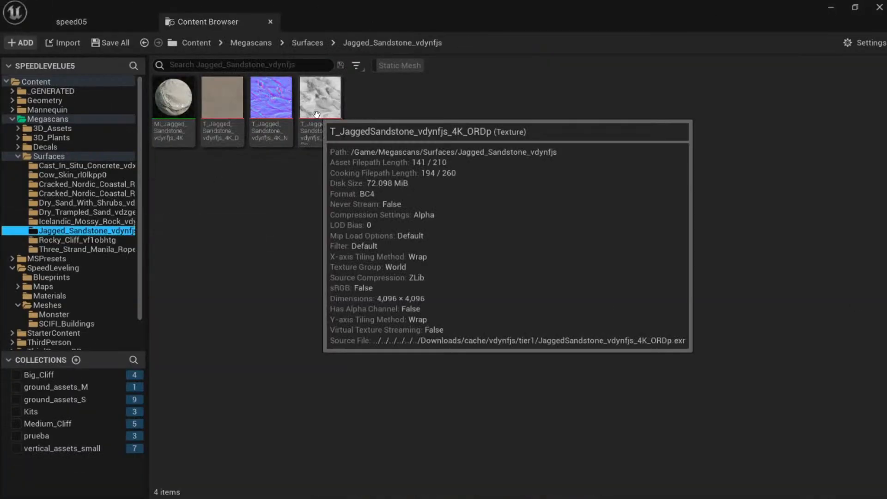
left_click(99, 221)
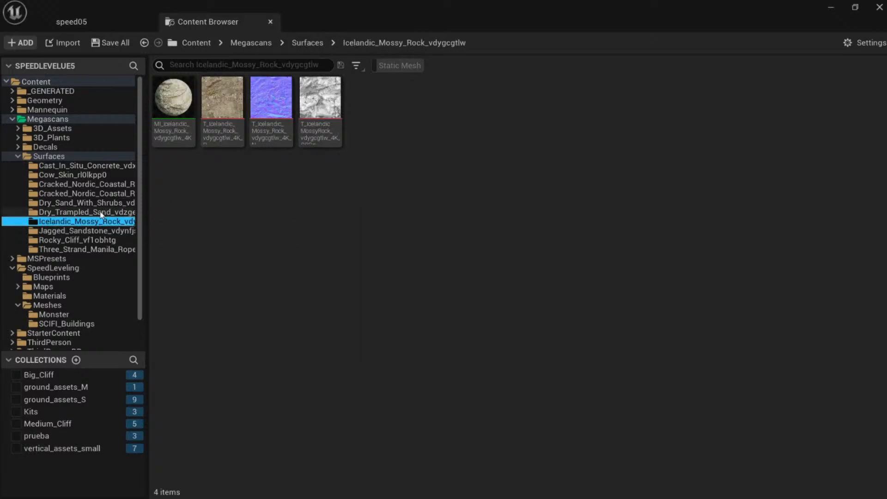
left_click(101, 206)
mouse_move(320, 117)
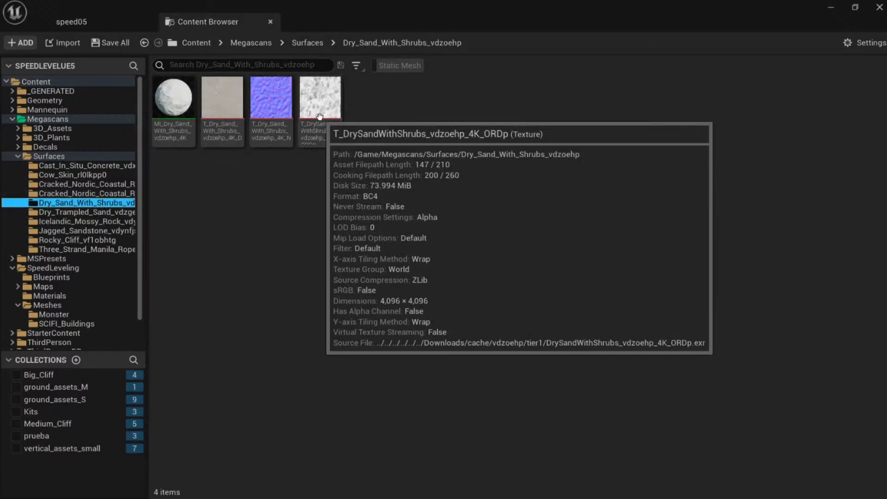
left_click(87, 184)
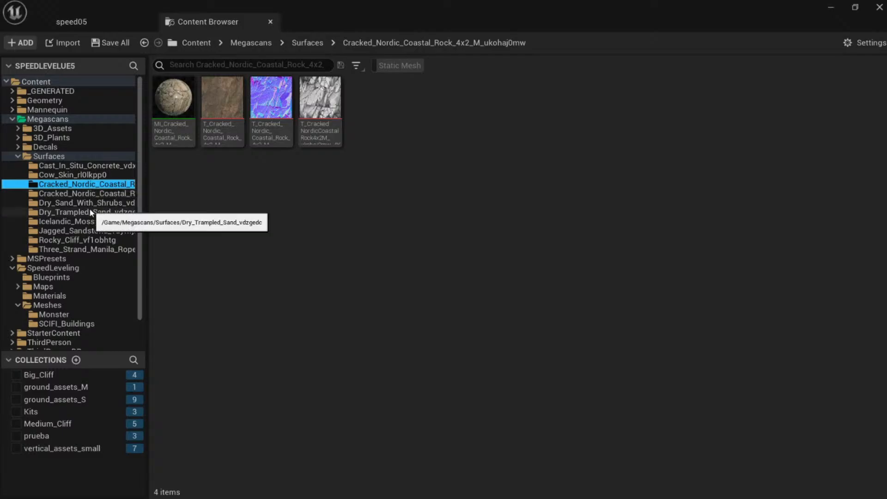
double_click(326, 109)
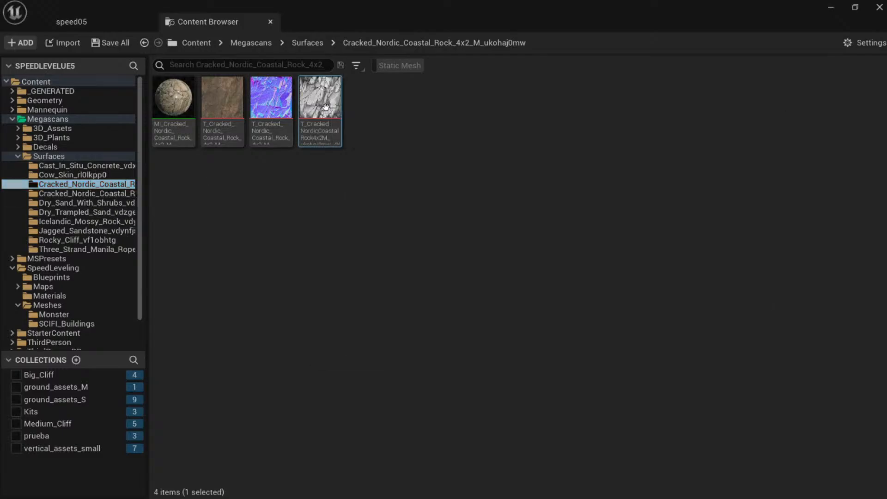
scroll(407, 267, "up", 1)
scroll(407, 267, "down", 2)
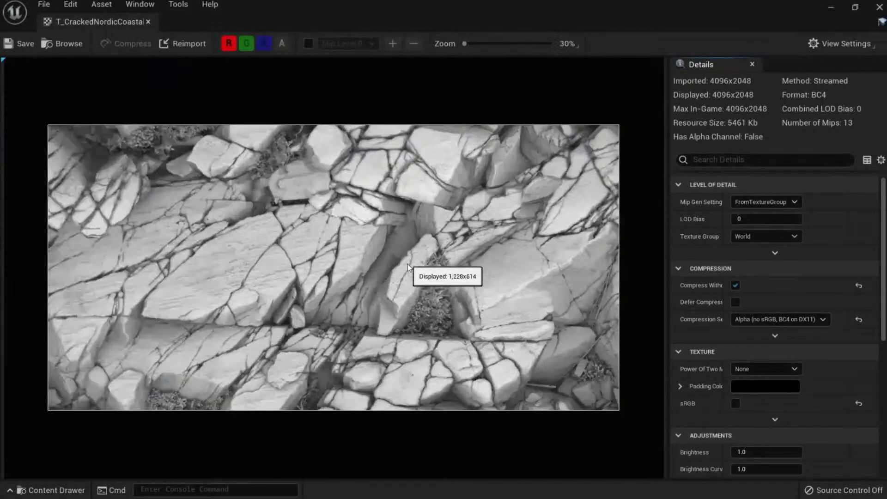
left_click(148, 22)
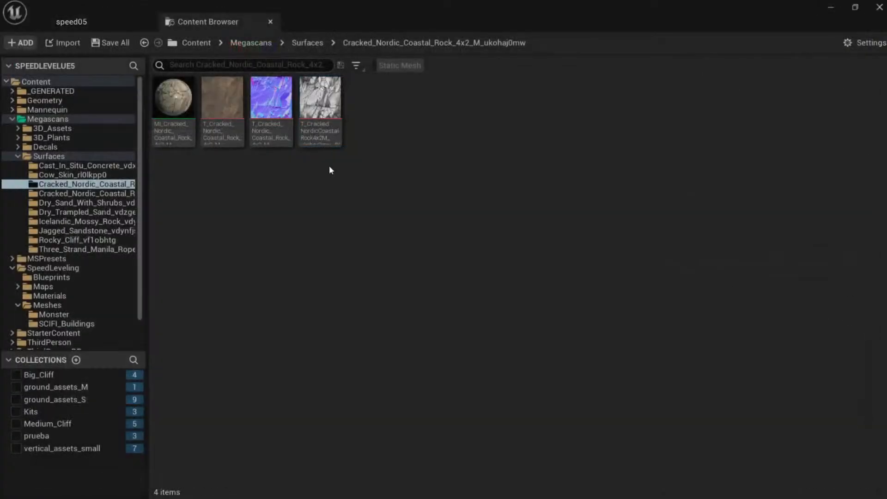
Select the T_RockyCliff ORDp height texture in the Rocky Cliff surface folder.
left_click(121, 23)
left_click(208, 22)
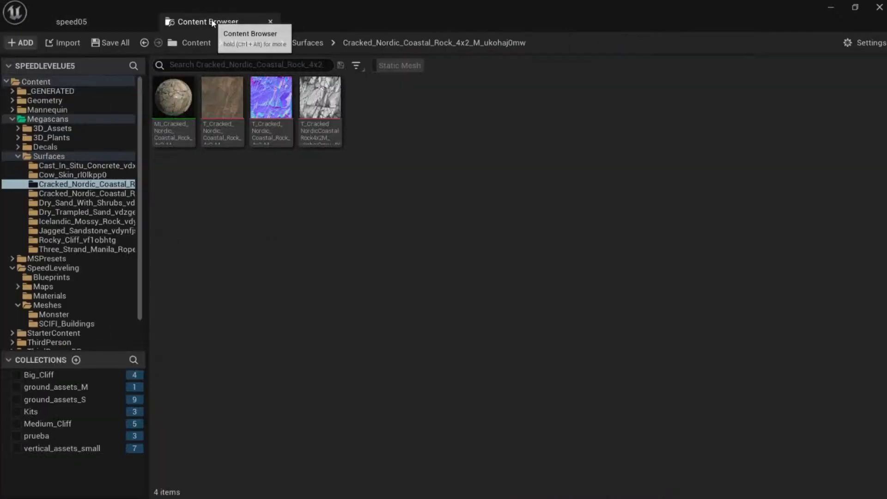
left_click(83, 248)
left_click(81, 240)
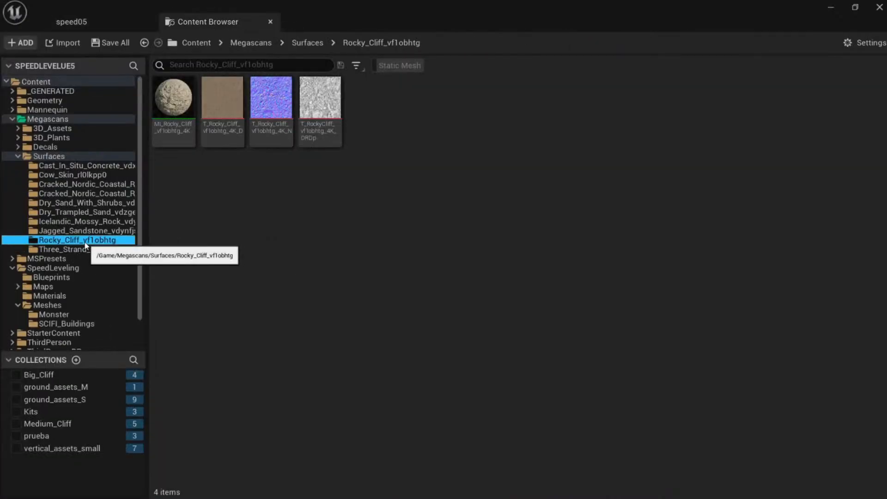
left_click(320, 116)
Assign the selected Rocky Cliff ORDp texture as the Displace tool's displacement map.
left_click(125, 21)
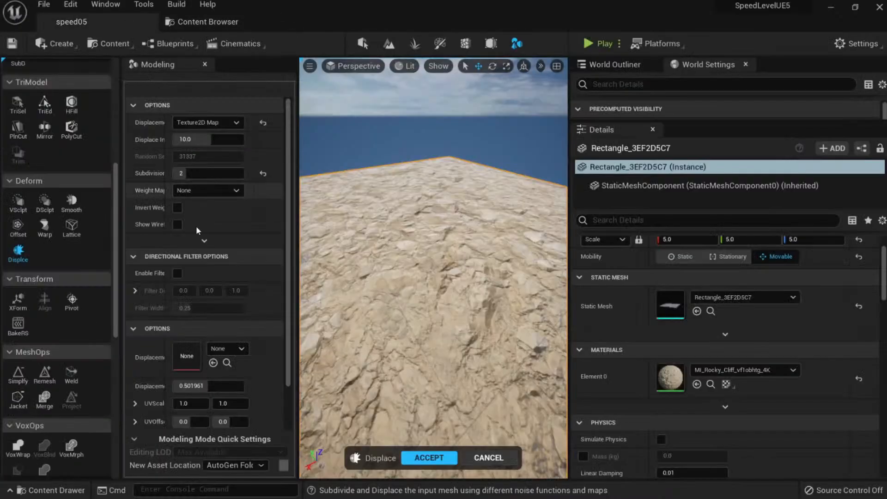
left_click(214, 363)
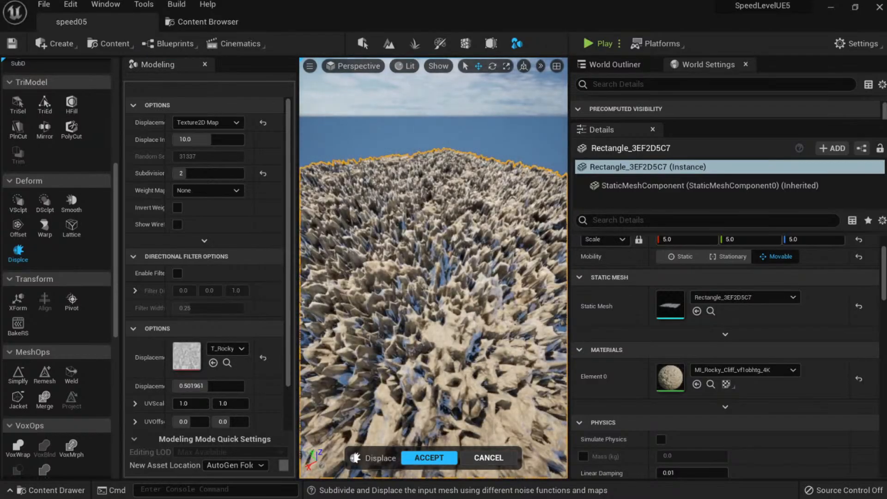
right_click_drag(433, 268, 446, 329)
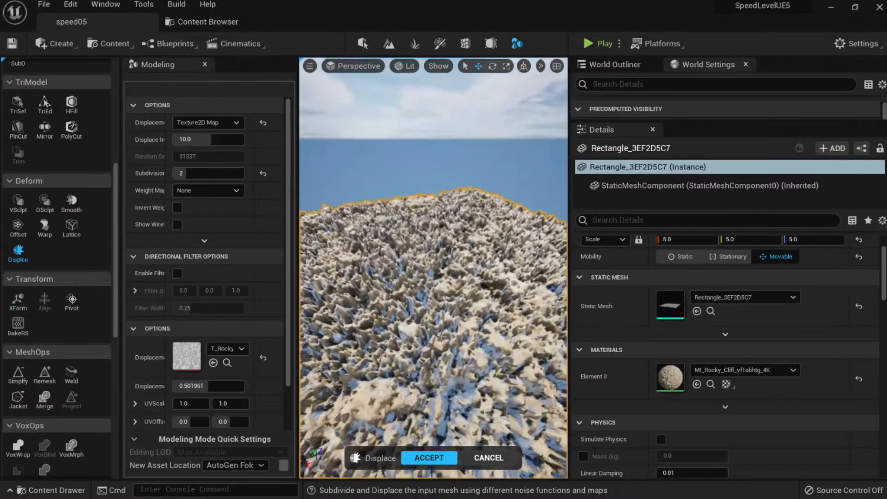
key("ctrl+space")
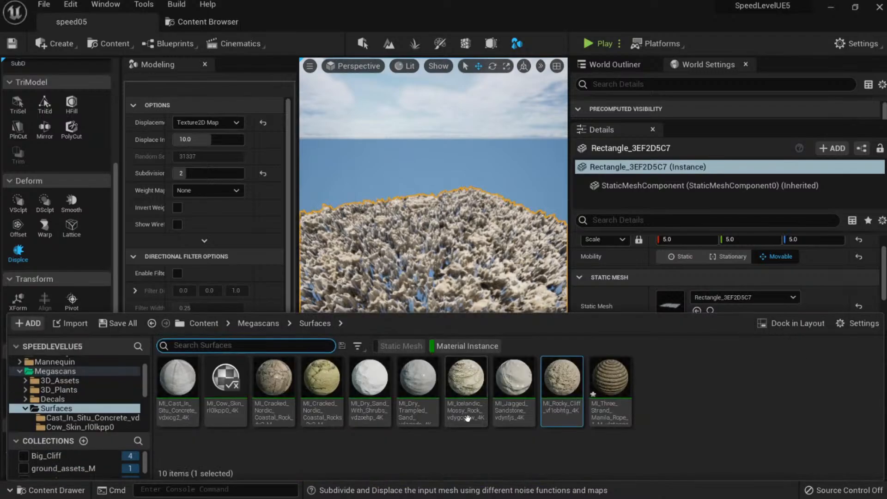
Clear the material selection and bring Quixel Bridge back to the front.
left_click(468, 447)
key("alt+Tab")
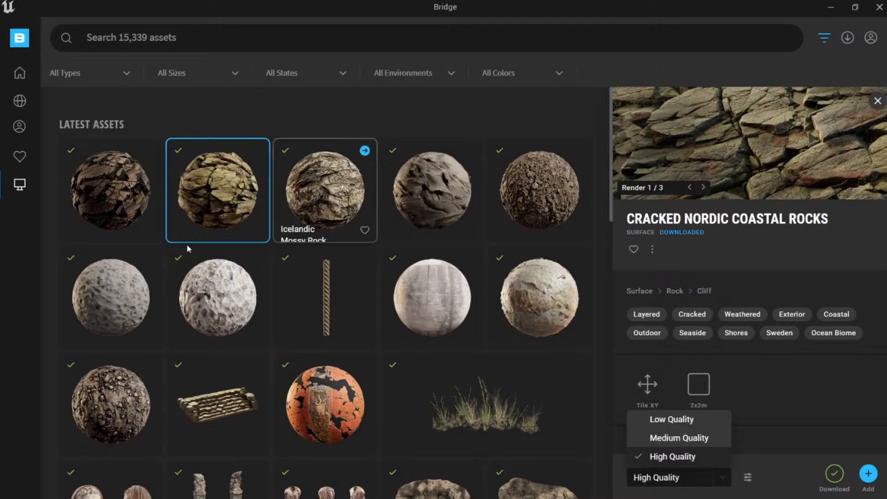
scroll(184, 249, "down", 1)
key("alt+Tab")
left_click(203, 22)
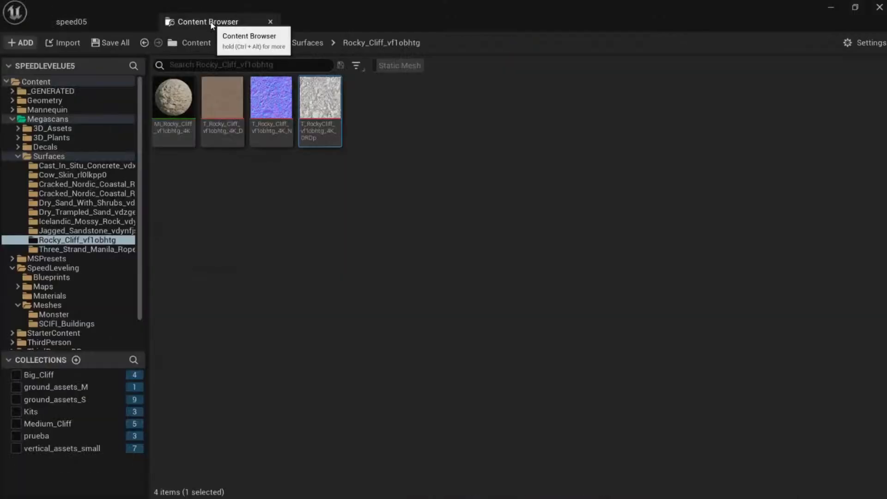
key("alt+Tab")
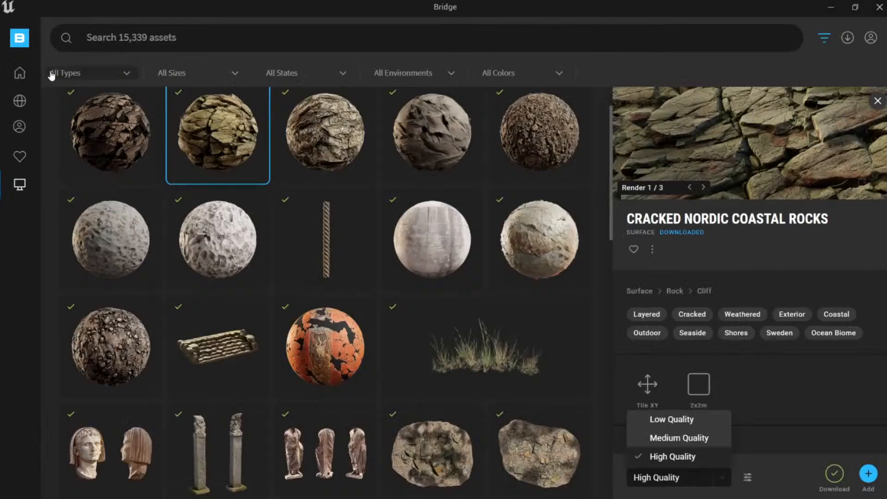
Browse the Home > Surfaces catalogue and select Eroded Sedimentary Cliff.
left_click(20, 72)
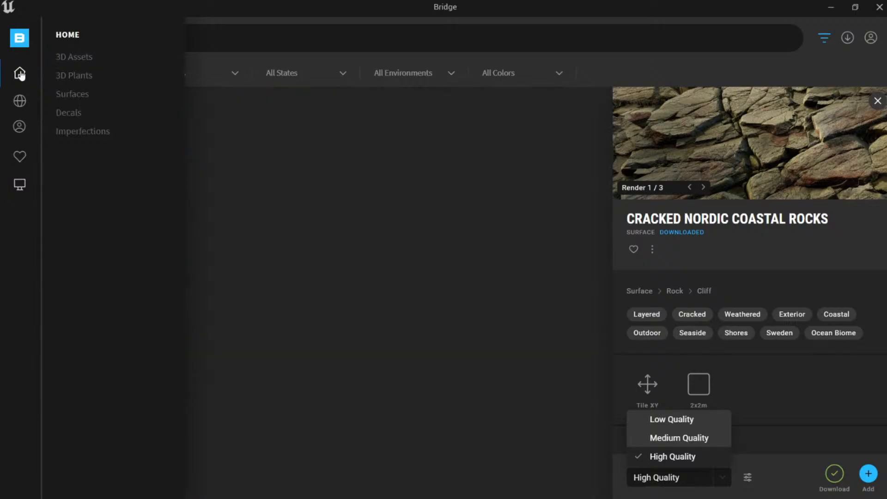
left_click(76, 95)
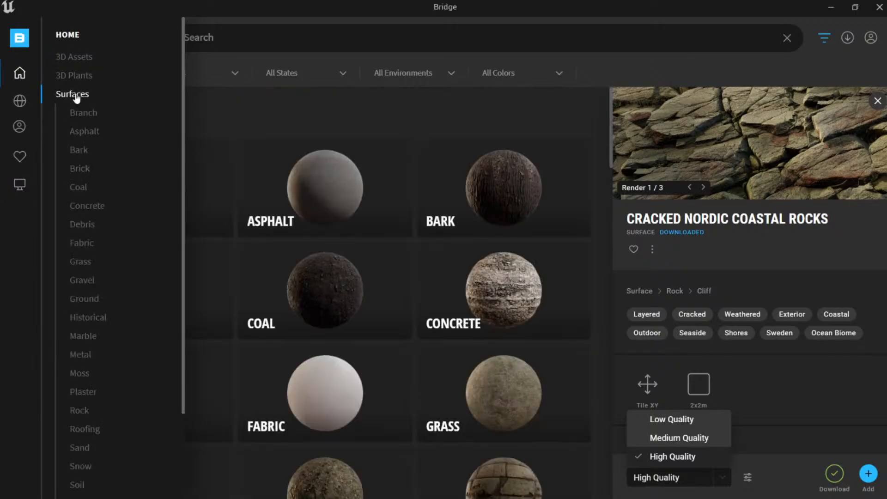
scroll(299, 186, "down", 15)
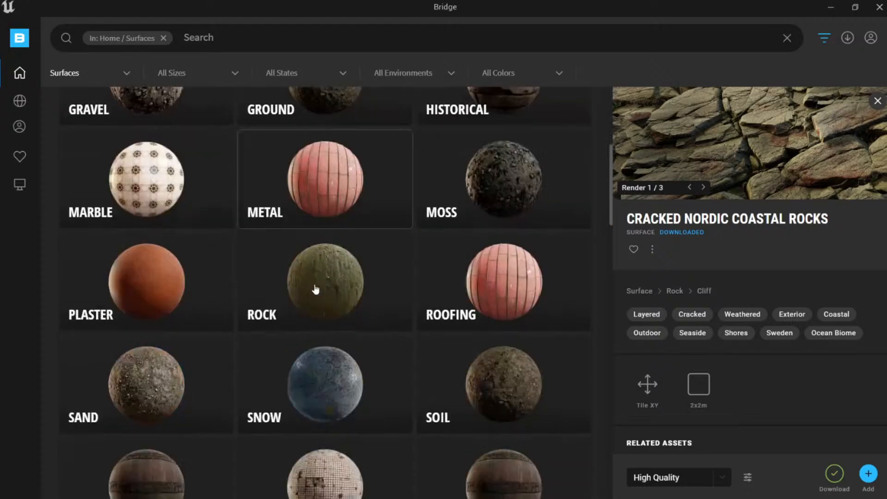
scroll(310, 174, "up", 5)
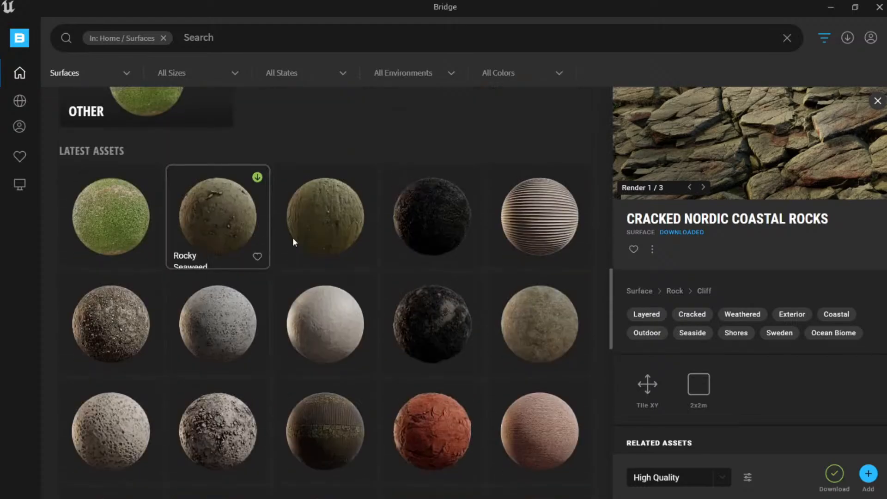
scroll(292, 237, "down", 5)
scroll(345, 252, "down", 2)
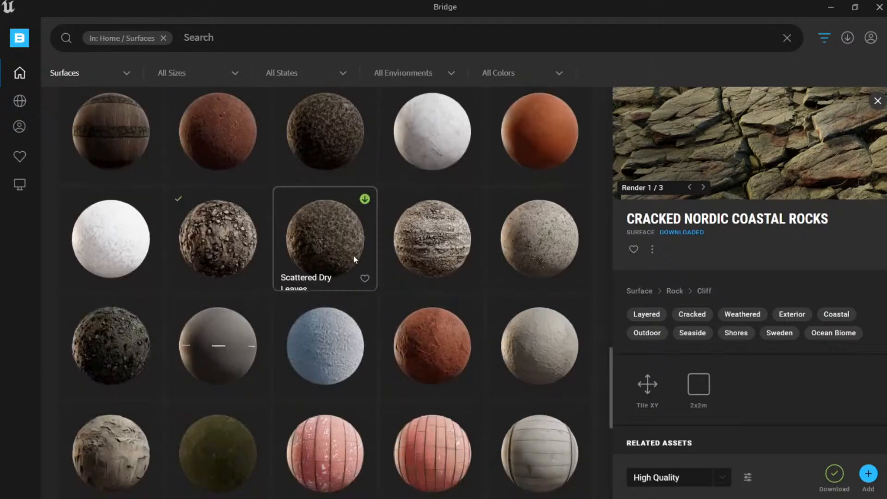
scroll(345, 245, "down", 2)
scroll(145, 286, "down", 1)
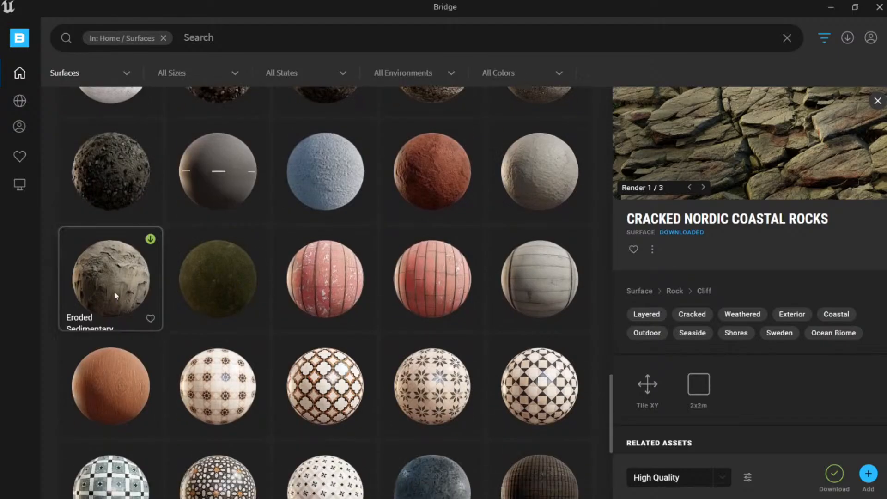
left_click(139, 286)
Download Eroded Sedimentary Cliff at Highest Quality and check the downloads list.
left_click(724, 473)
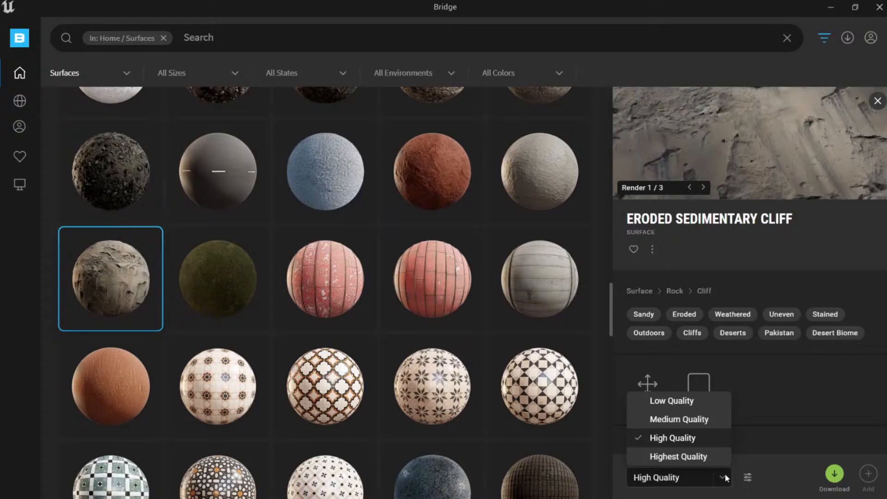
left_click(707, 456)
left_click(834, 475)
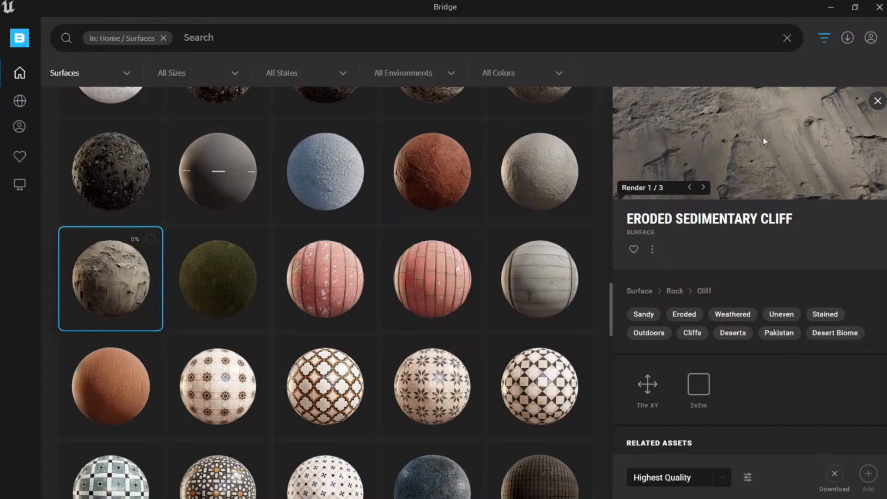
left_click(852, 40)
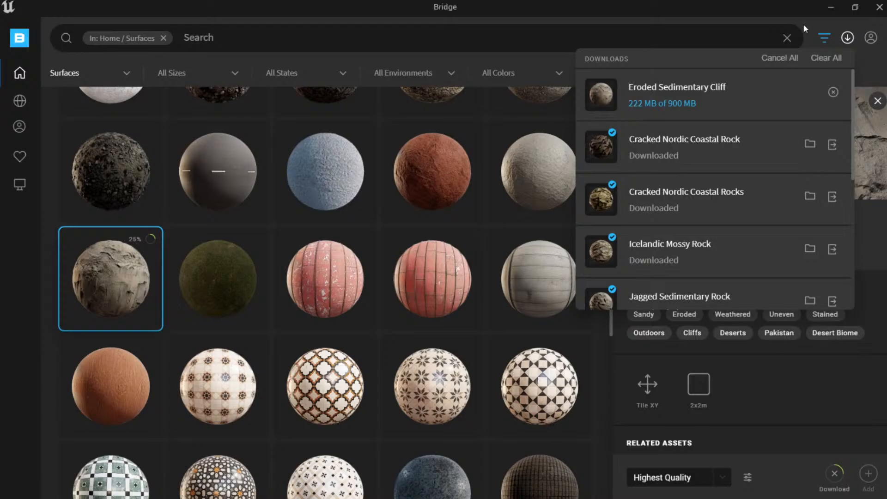
left_click(875, 71)
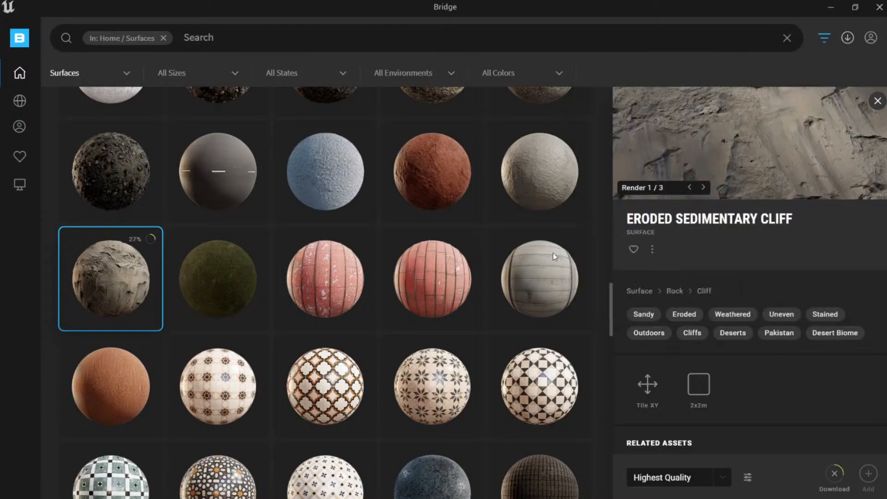
scroll(495, 282, "down", 8)
Download Mudrock Cliff at Highest Quality and add it to the Unreal project.
left_click(446, 198)
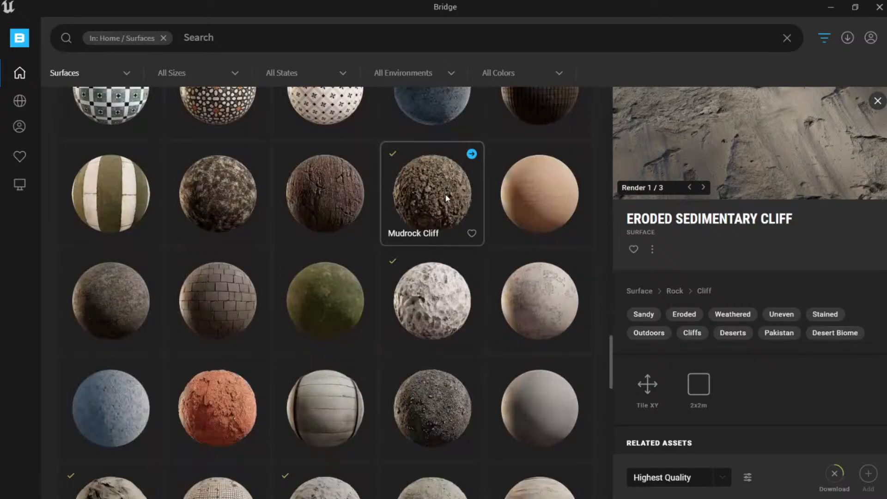
left_click(719, 478)
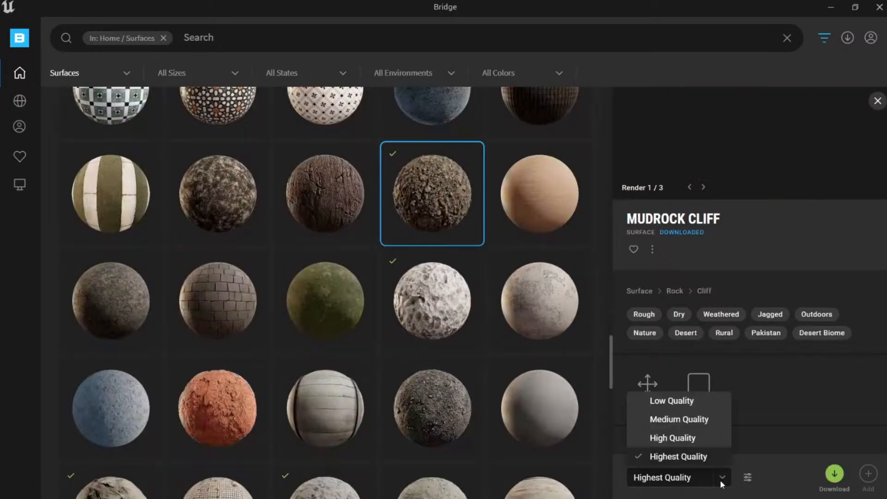
left_click(721, 478)
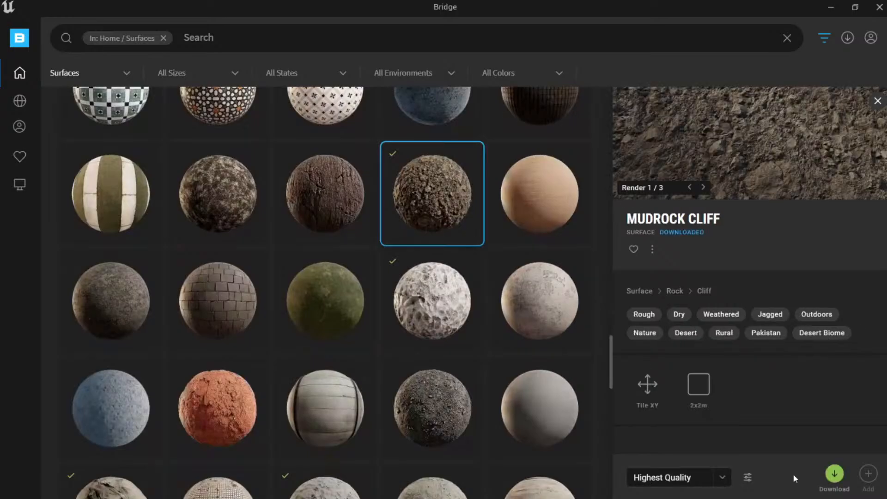
left_click(833, 476)
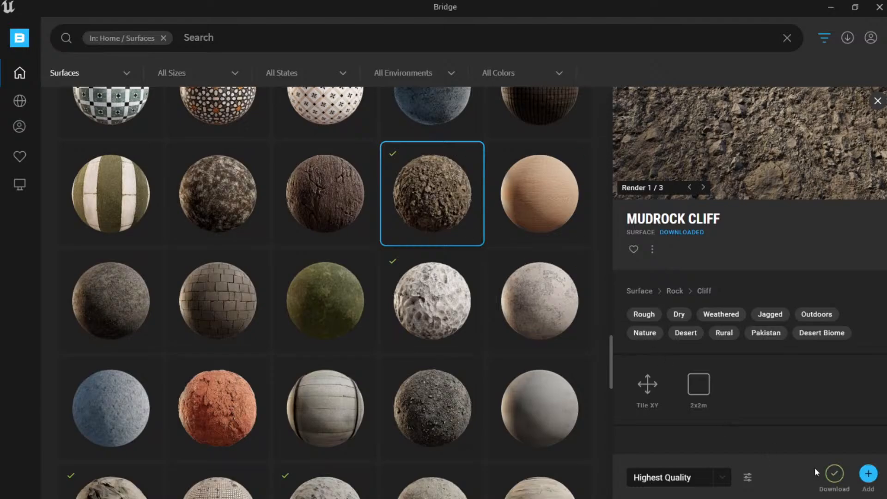
left_click(848, 37)
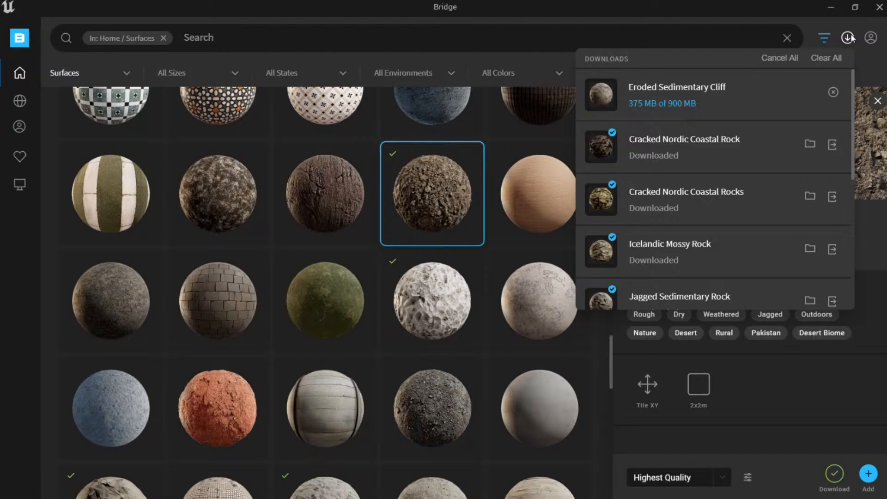
left_click(850, 38)
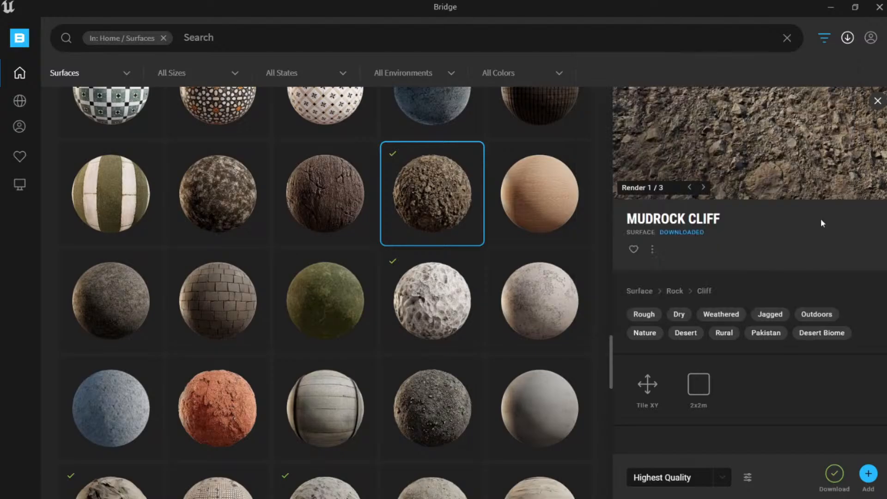
left_click(873, 477)
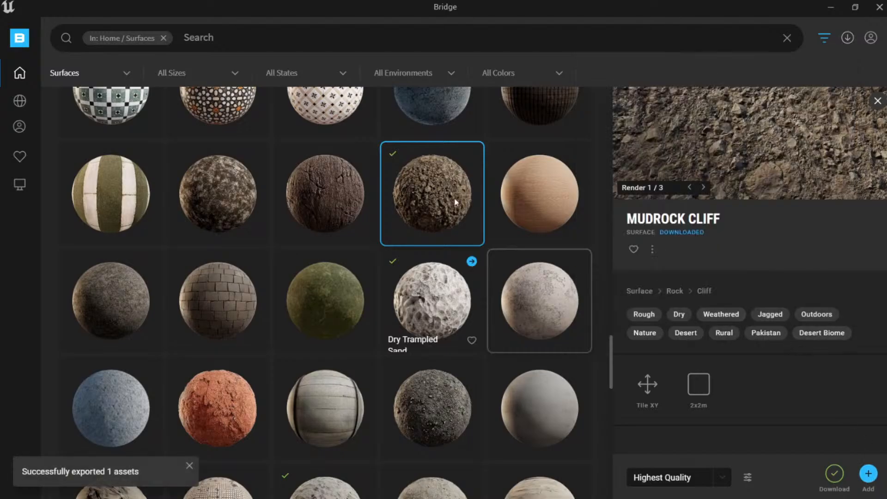
key("alt+Tab")
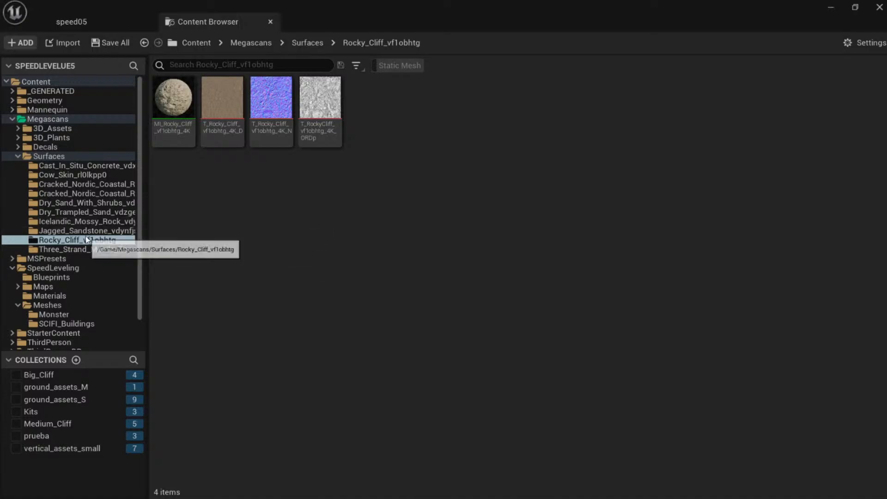
Open the Megascans Surfaces folder and reset its asset type filters.
left_click(86, 155)
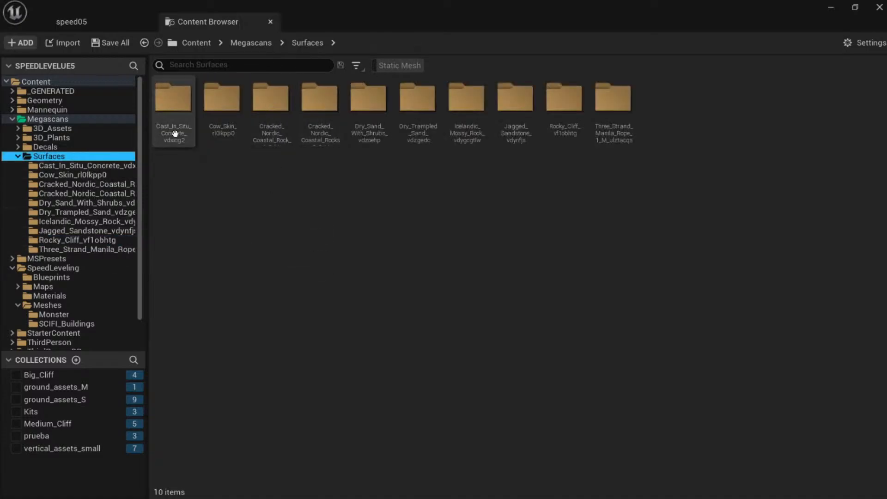
left_click(362, 66)
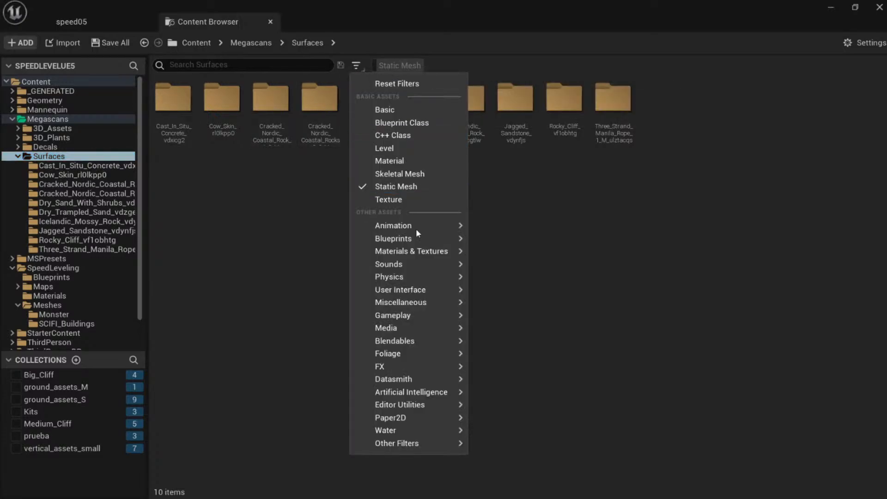
left_click(444, 253)
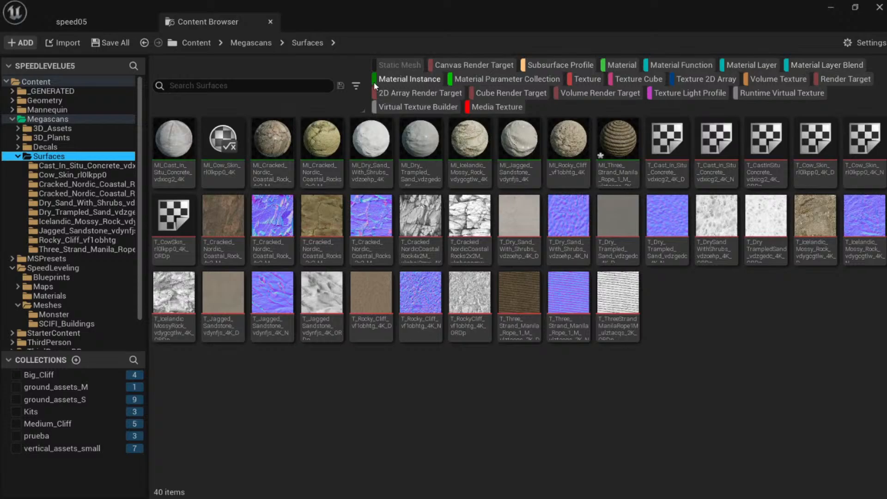
left_click(356, 86)
left_click(396, 124)
left_click(355, 65)
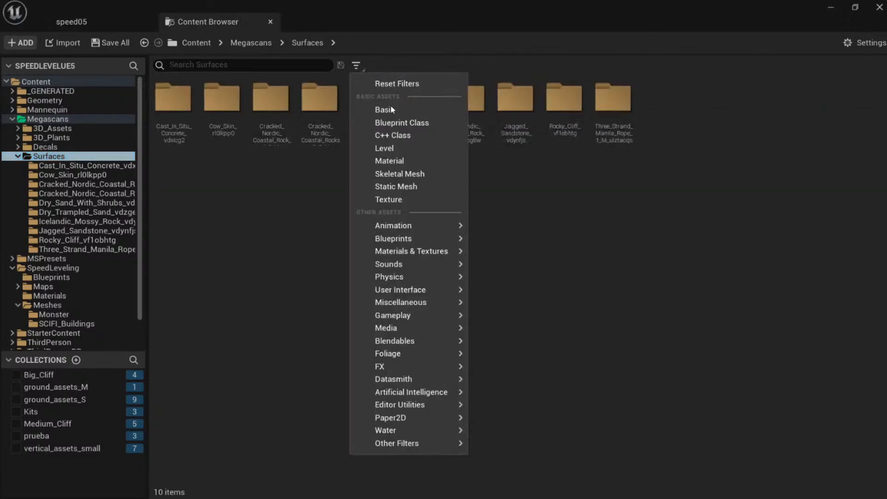
left_click(402, 186)
Filter to Material Instances and browse to the Cracked Nordic Coastal Rock material's folder.
left_click(356, 64)
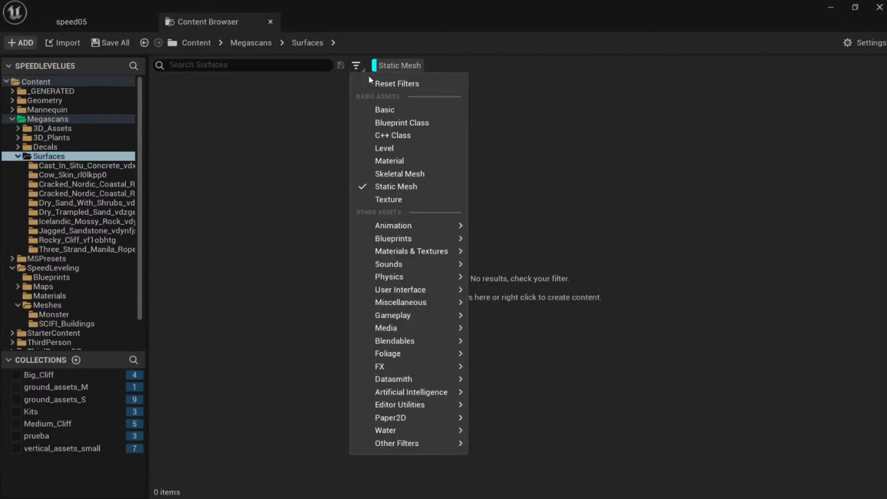
mouse_move(443, 251)
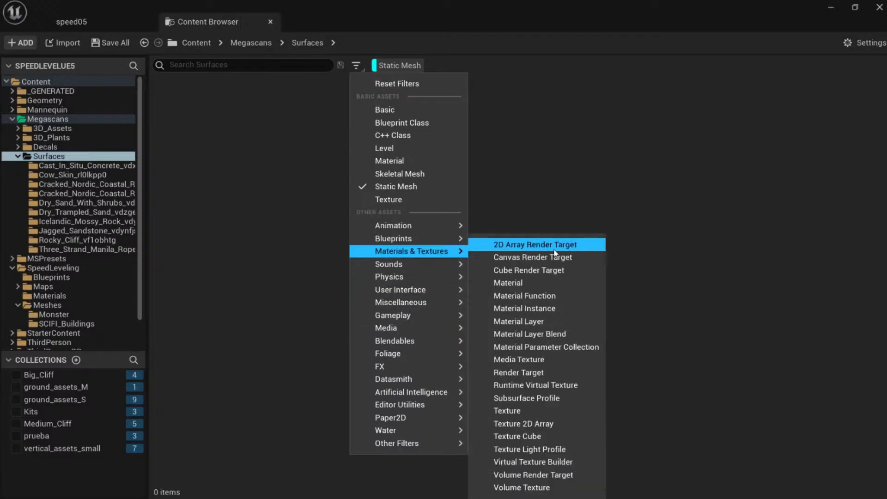
left_click(524, 308)
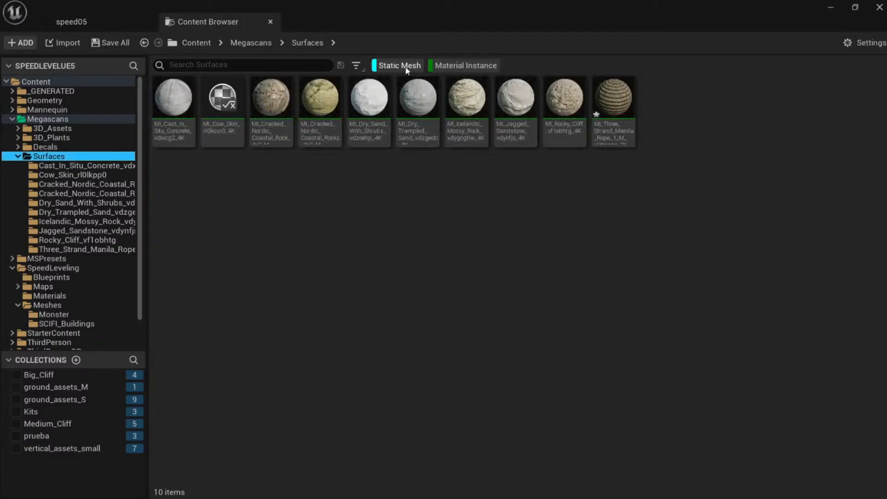
left_click(386, 67)
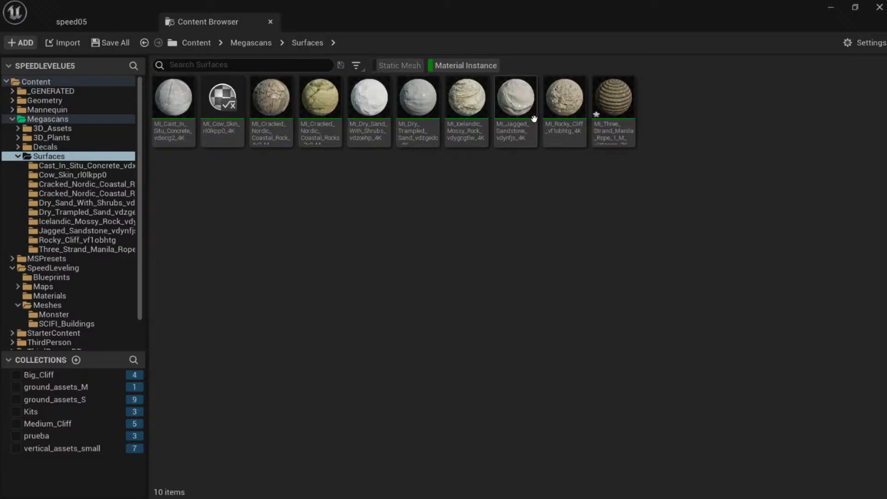
left_click(272, 104)
key("ctrl+b")
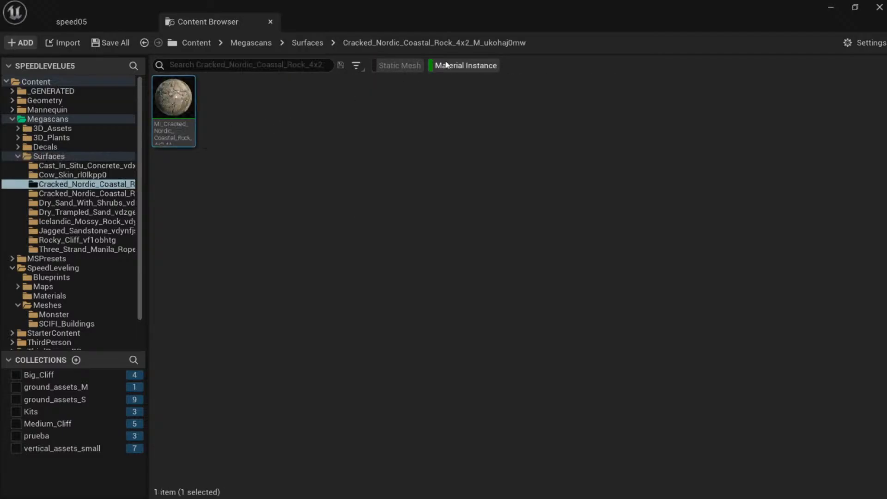
left_click(445, 64)
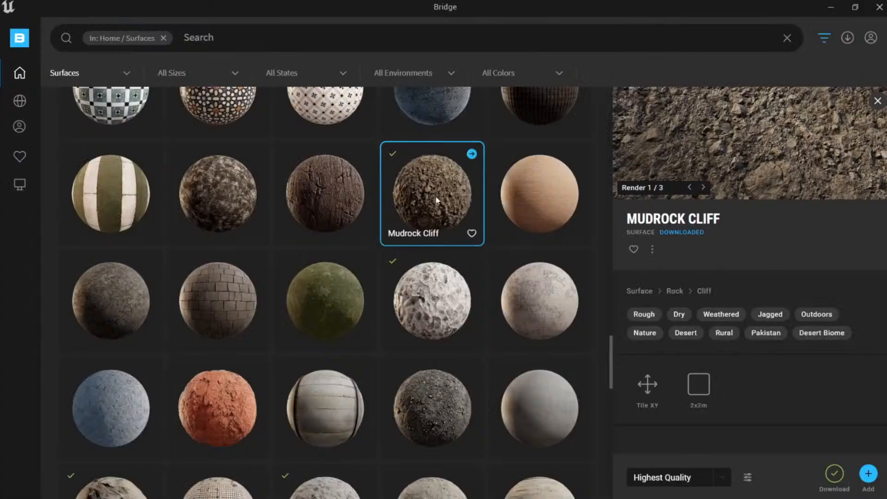
Confirm downloads finished and open Eroded Sedimentary Cliff's details under Local assets.
scroll(267, 196, "up", 2)
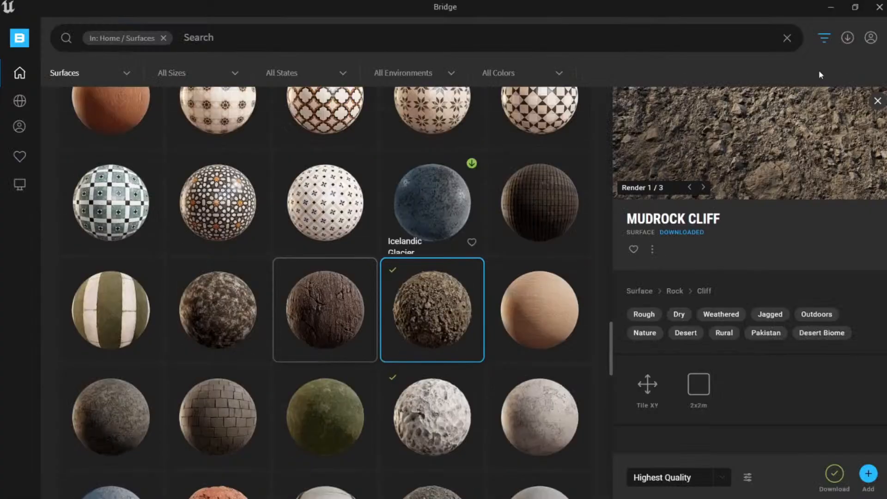
left_click(848, 38)
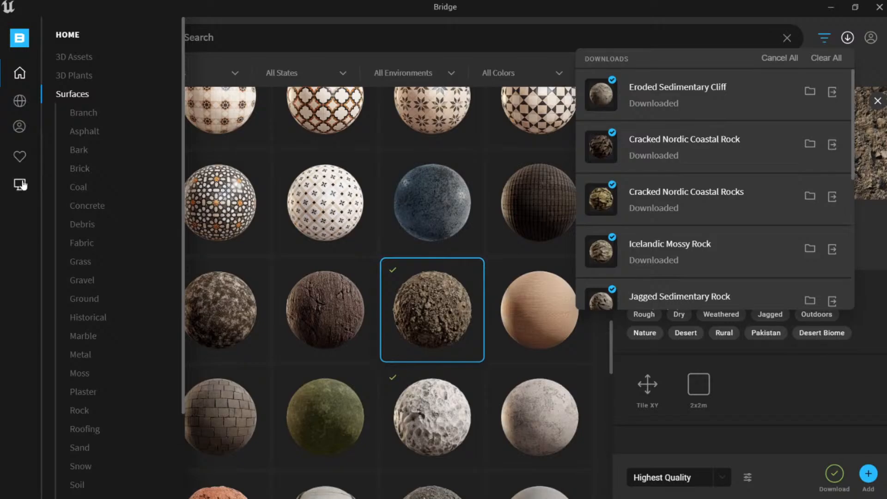
left_click(21, 185)
left_click(135, 179)
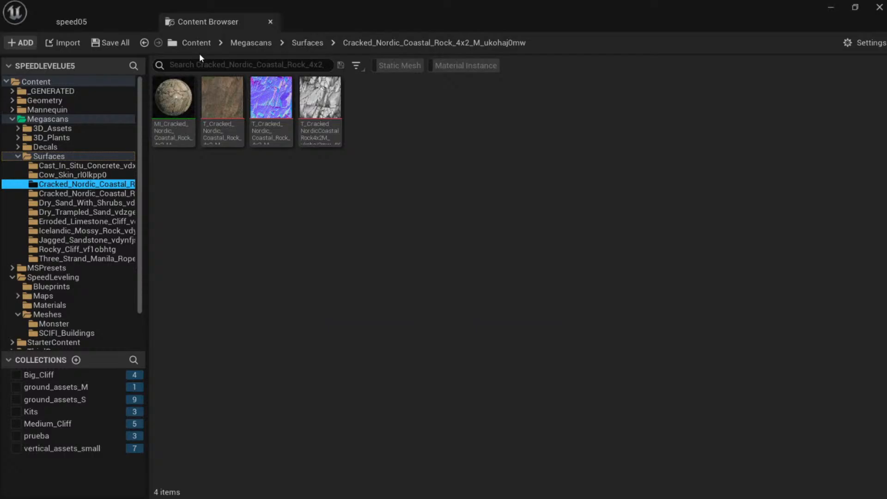
Find the Erroded Limestone Cliff material instance in the Megascans Surfaces folder using the Material Instance filter.
left_click(99, 22)
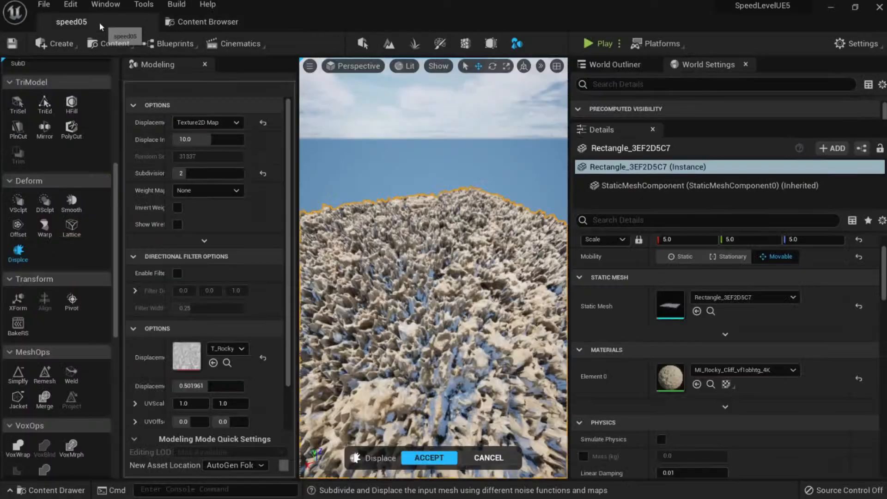
left_click(208, 21)
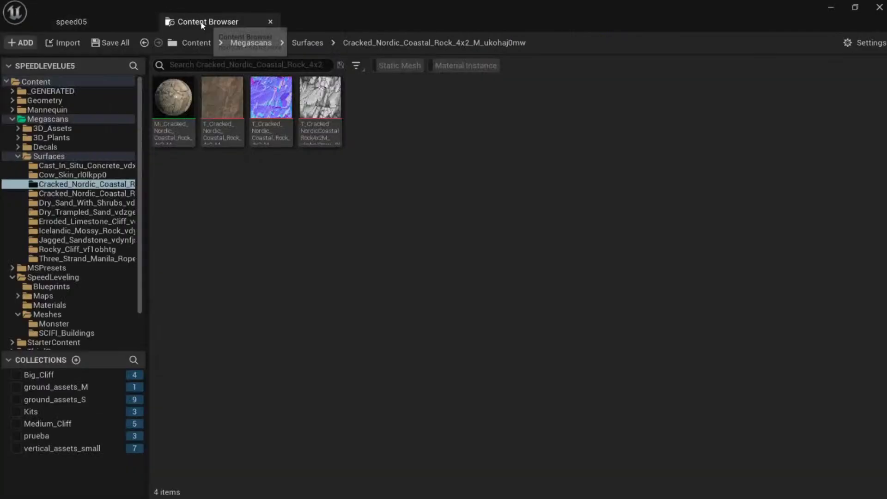
left_click(84, 156)
left_click(449, 67)
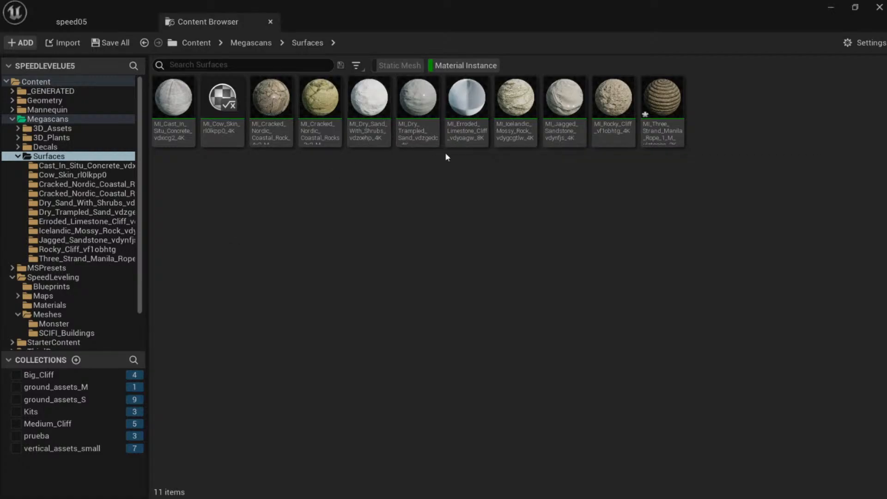
mouse_move(475, 144)
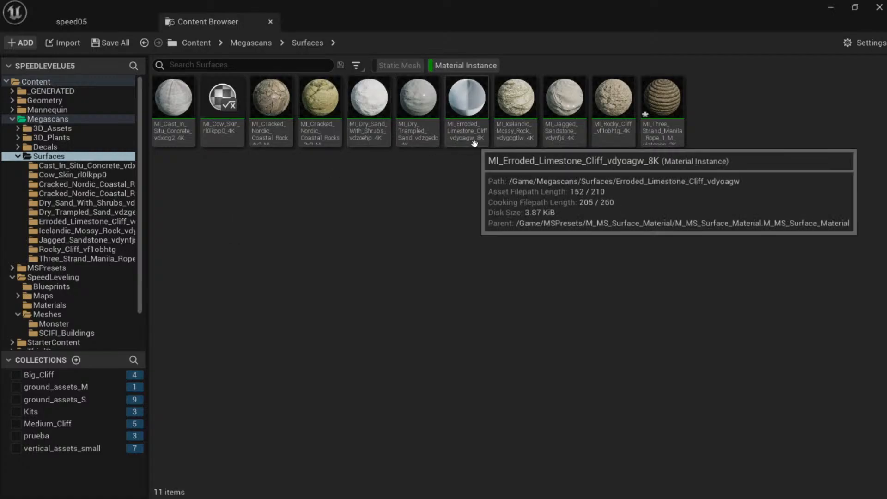
left_click(474, 144)
key("ctrl+b")
left_click(437, 65)
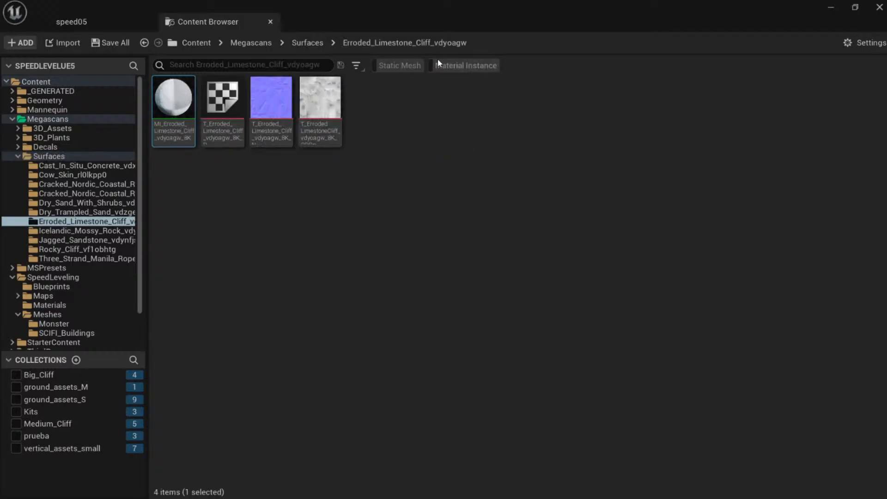
Inspect the 8192x8192 Erroded Limestone Cliff ORDp texture, then close its tab.
mouse_move(330, 105)
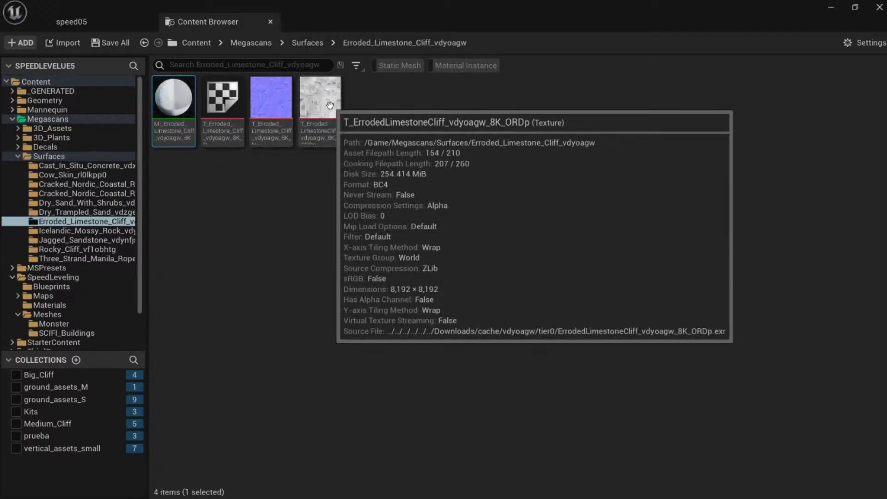
double_click(330, 105)
scroll(400, 223, "down", 5)
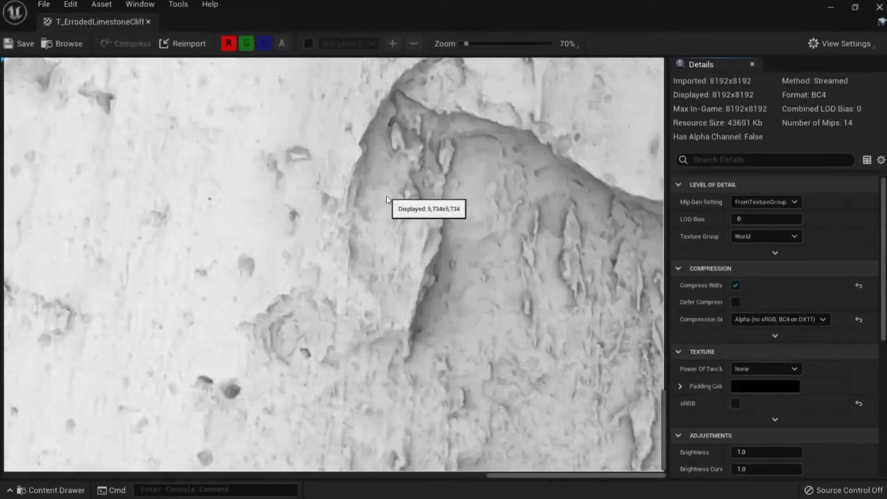
scroll(338, 265, "up", 3)
scroll(319, 272, "down", 6)
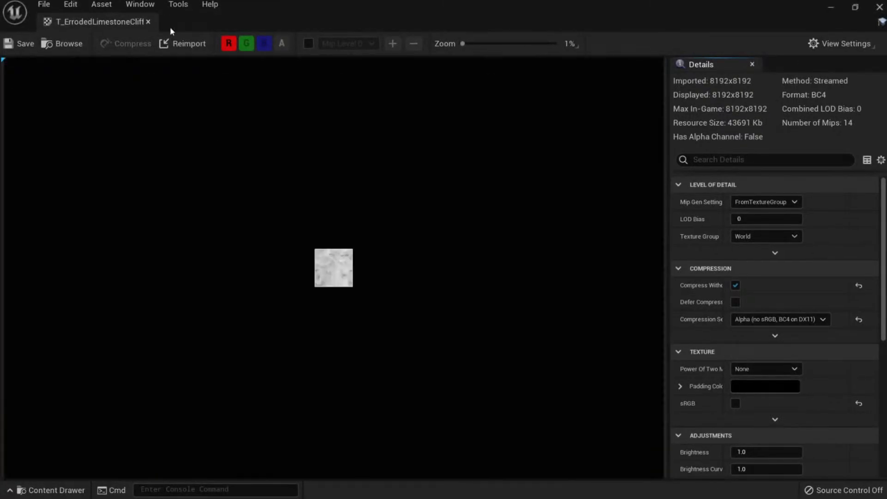
left_click(148, 22)
In Bridge, show Rocky Sand's files on disk and open its Tier1 folder.
key("alt+Tab")
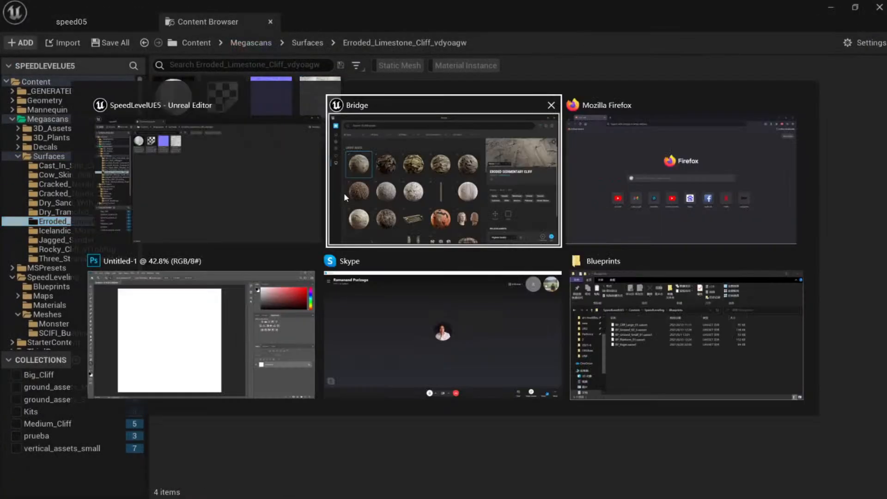
scroll(434, 319, "down", 4)
scroll(482, 277, "up", 1)
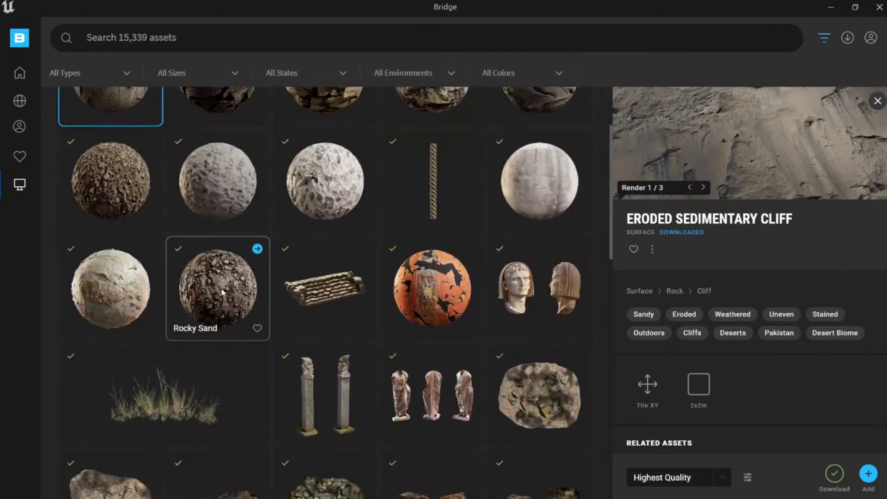
left_click(222, 292)
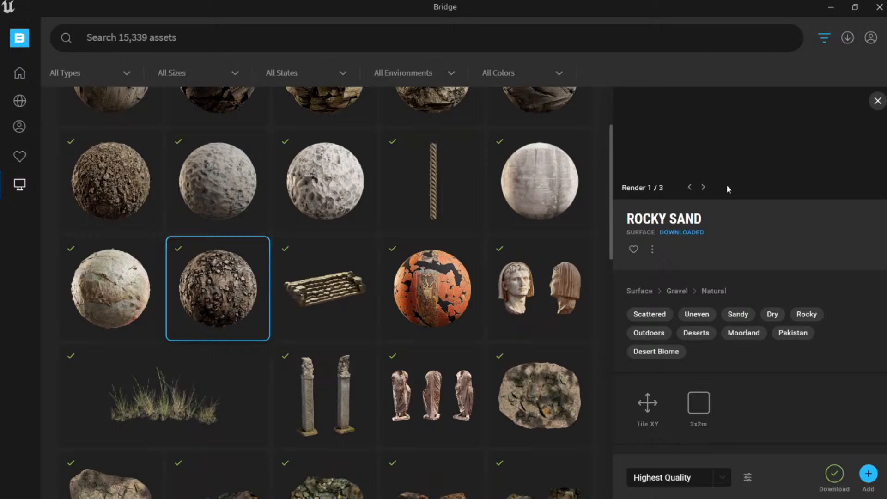
left_click(652, 250)
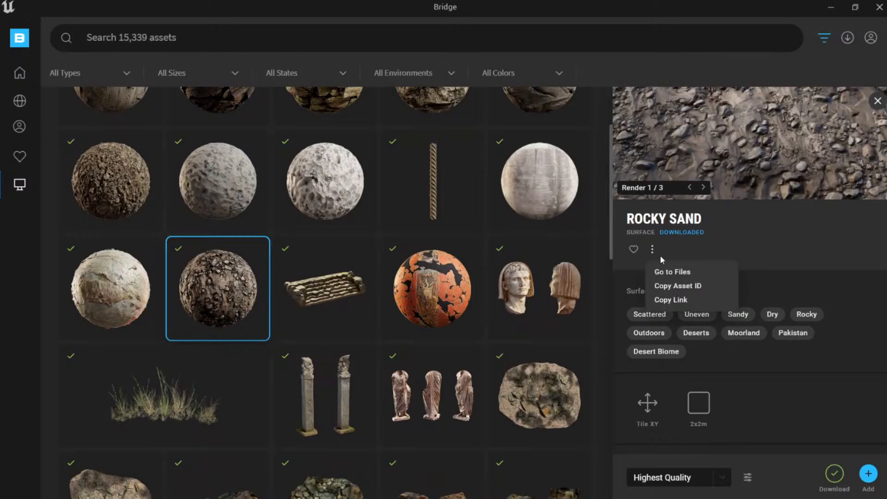
left_click(670, 275)
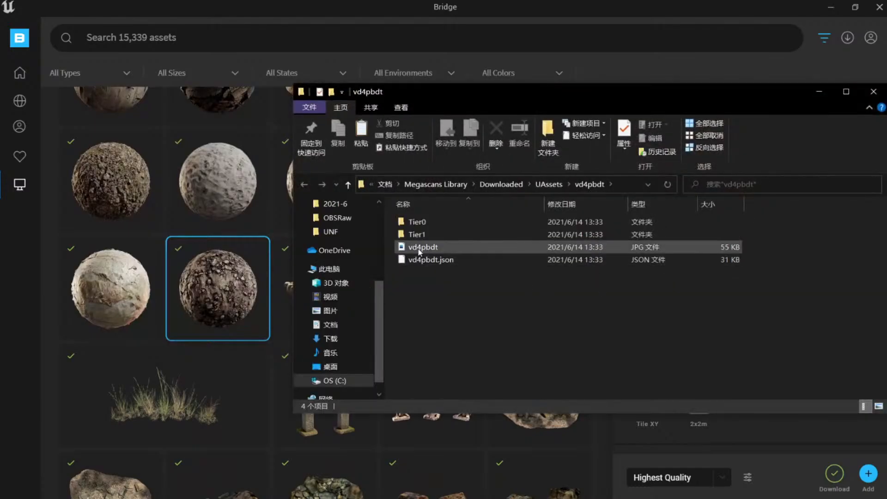
left_click(433, 234)
double_click(433, 234)
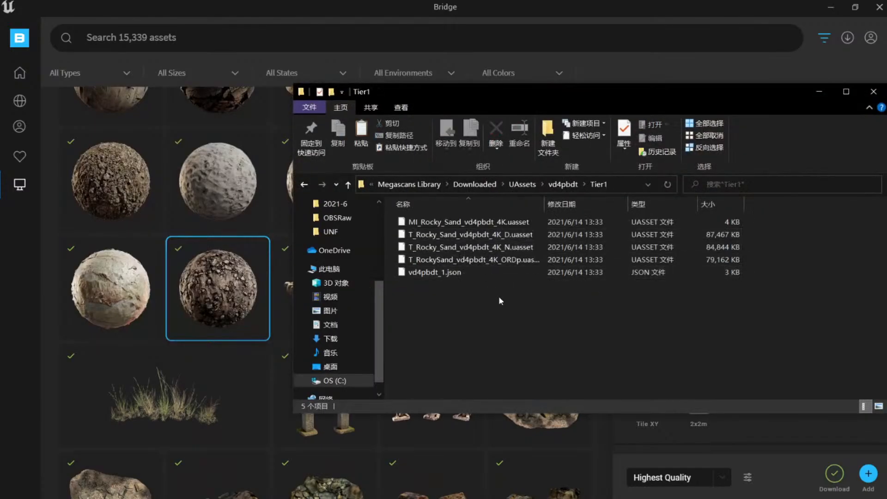
left_click(862, 98)
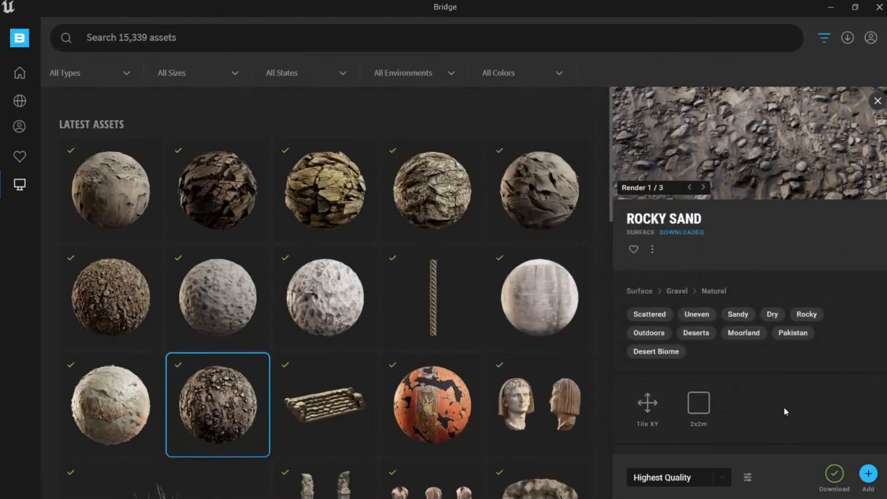
View Rocky Sand's third preview, then open Cracked Nordic Coastal Rock's details at High Quality.
scroll(757, 153, "up", 1)
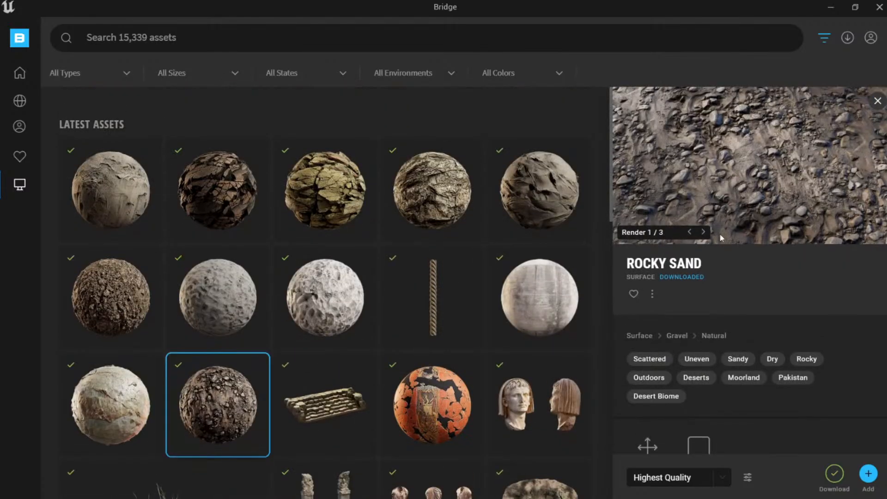
left_click(705, 232)
left_click(705, 232)
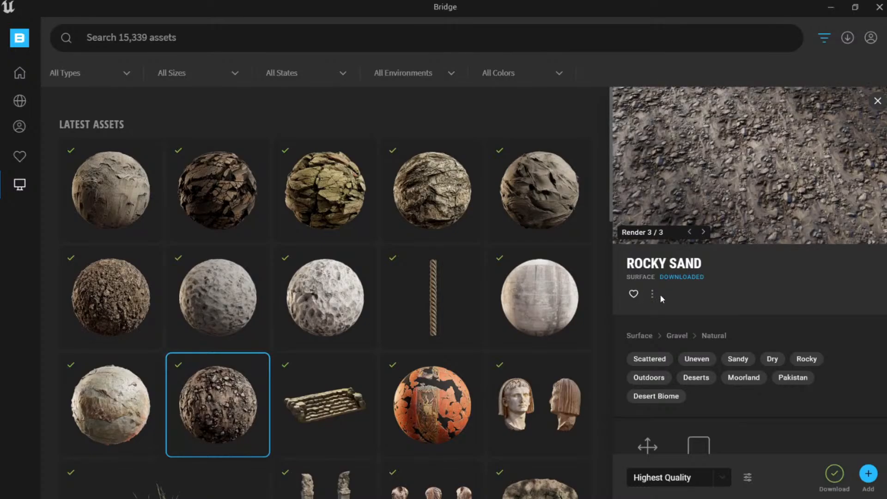
left_click(652, 294)
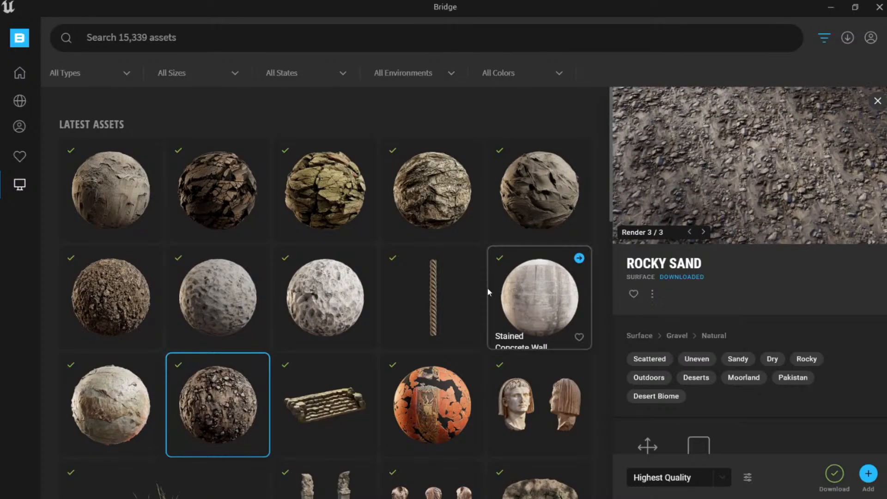
left_click(198, 193)
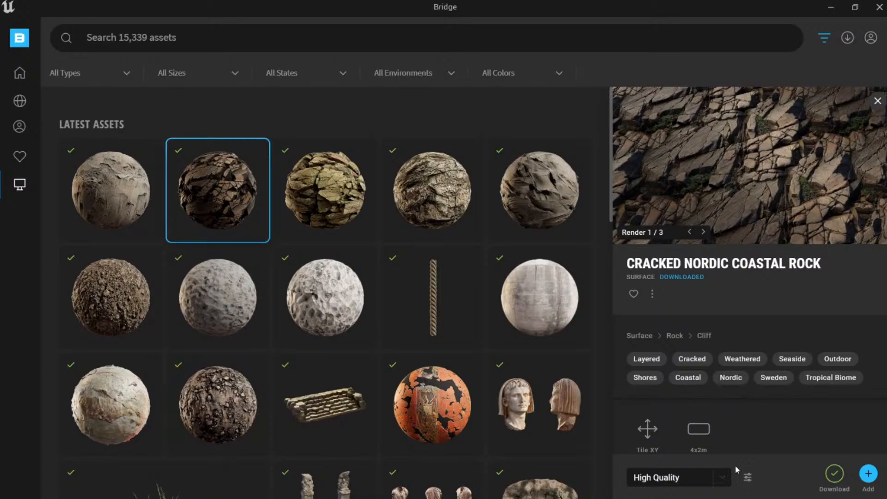
left_click(722, 478)
left_click(722, 478)
scroll(519, 353, "down", 5)
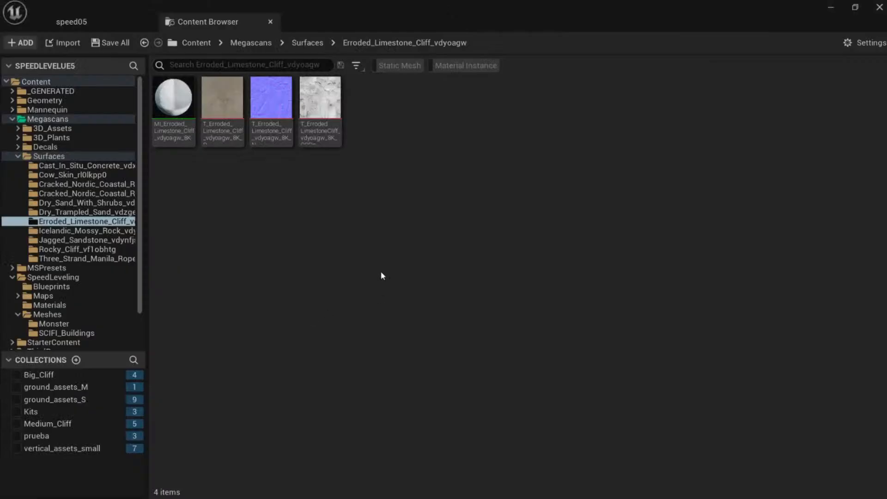
Step through each Surfaces folder from Cast In Situ Concrete to Three Strand Manila Rope, ending on Dry Trampled Sand.
left_click(58, 156)
left_click(92, 165)
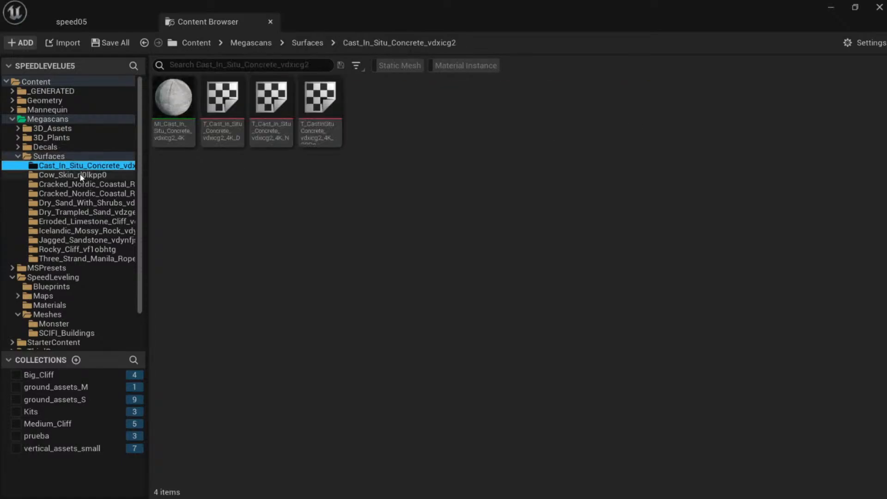
left_click(112, 184)
left_click(111, 193)
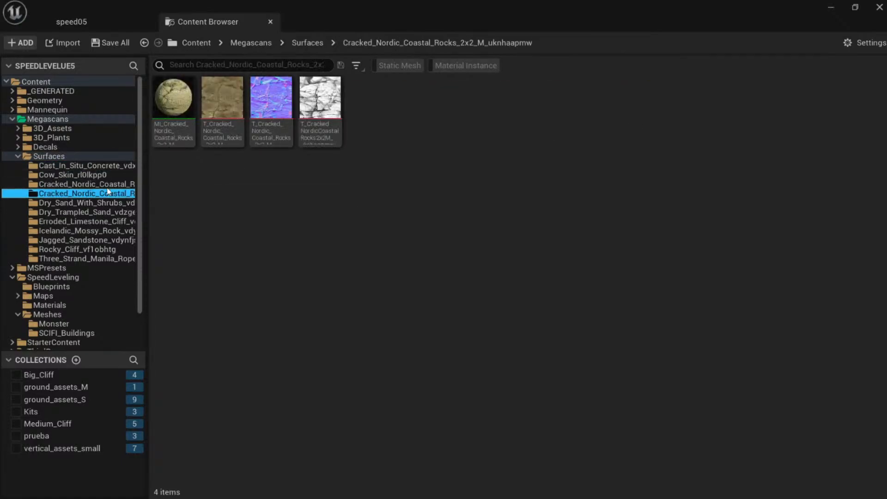
left_click(112, 185)
left_click(112, 193)
left_click(112, 204)
left_click(112, 212)
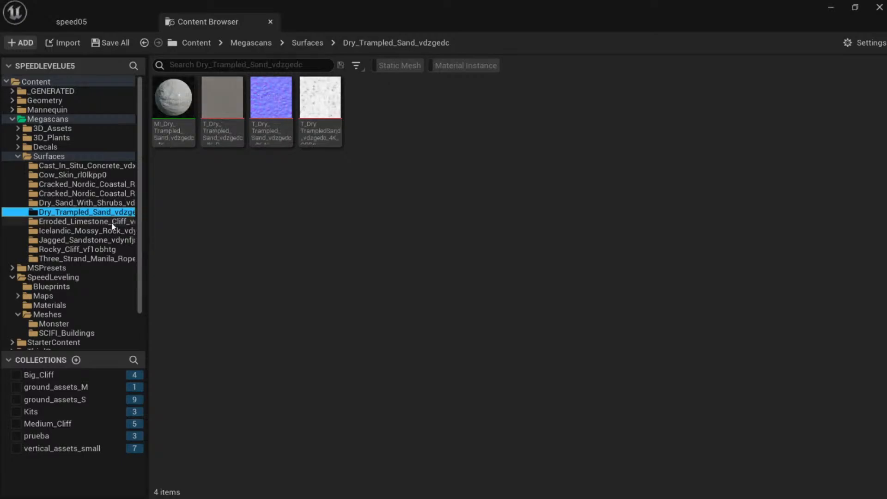
left_click(112, 221)
left_click(111, 231)
left_click(110, 240)
left_click(110, 250)
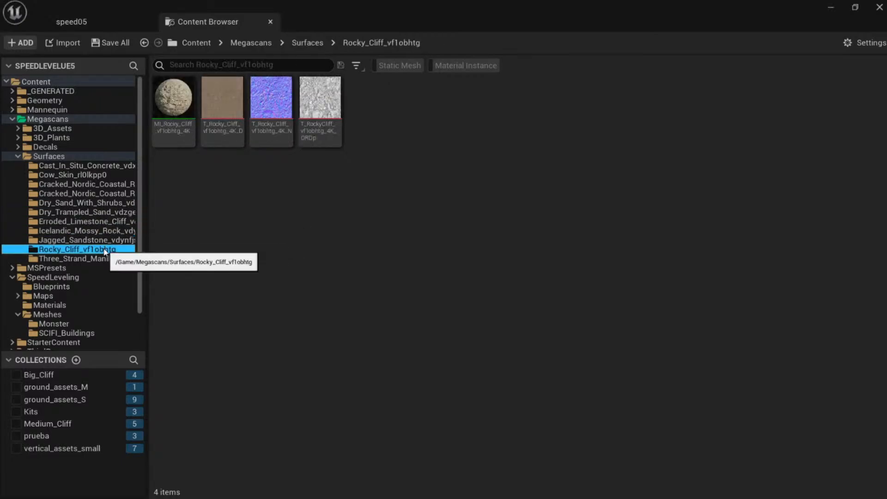
left_click(111, 259)
left_click(89, 212)
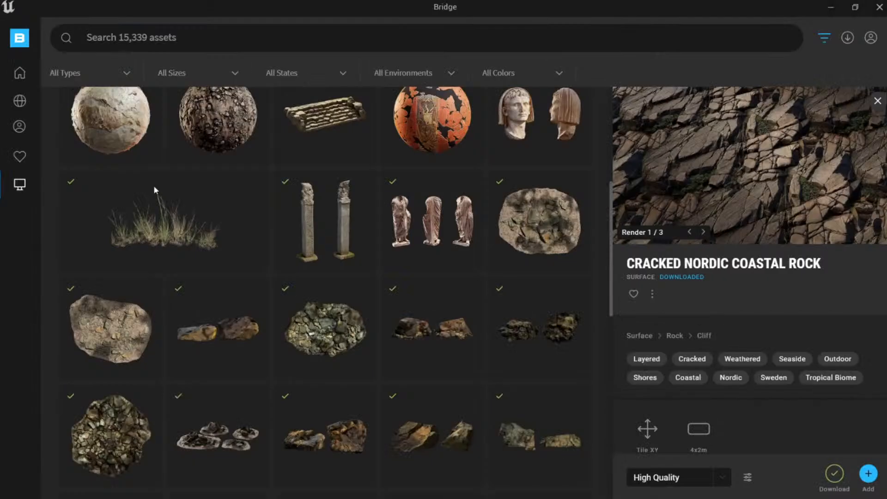
Browse Bridge's Home catalogue to Surfaces > Gravel and select Rocky Sand.
scroll(501, 315, "up", 6)
scroll(528, 305, "down", 10)
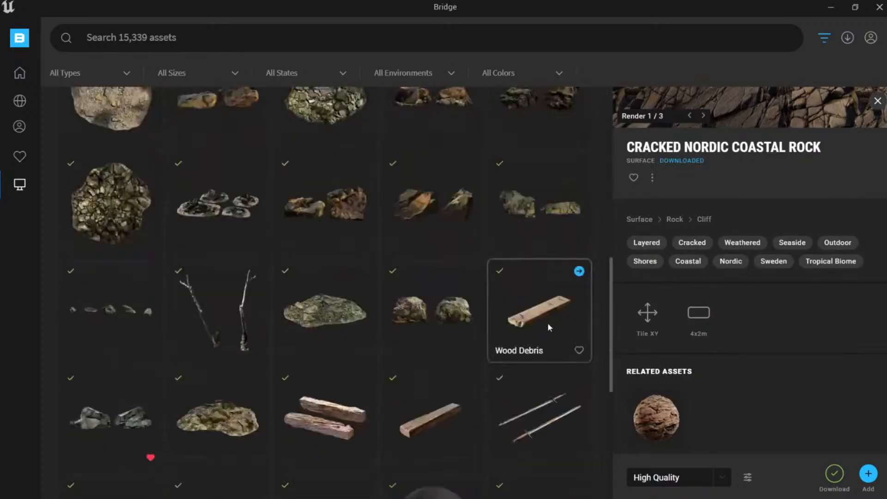
scroll(547, 326, "up", 10)
scroll(503, 277, "down", 15)
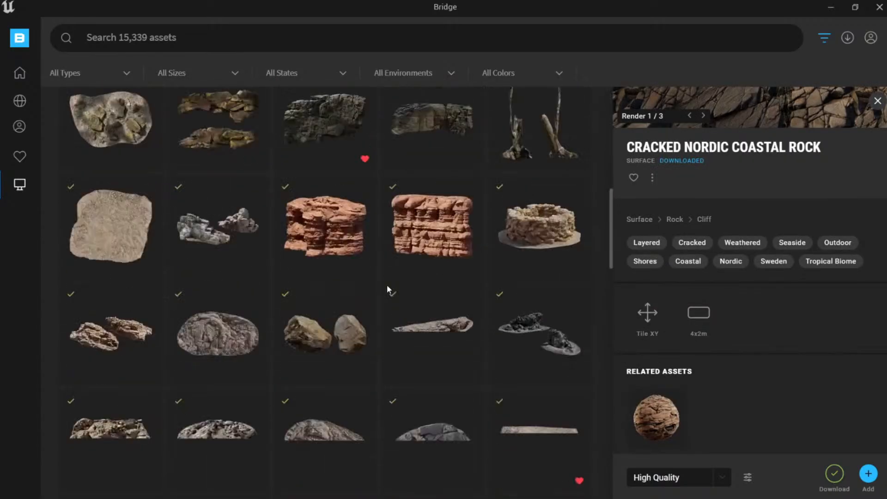
scroll(532, 314, "up", 12)
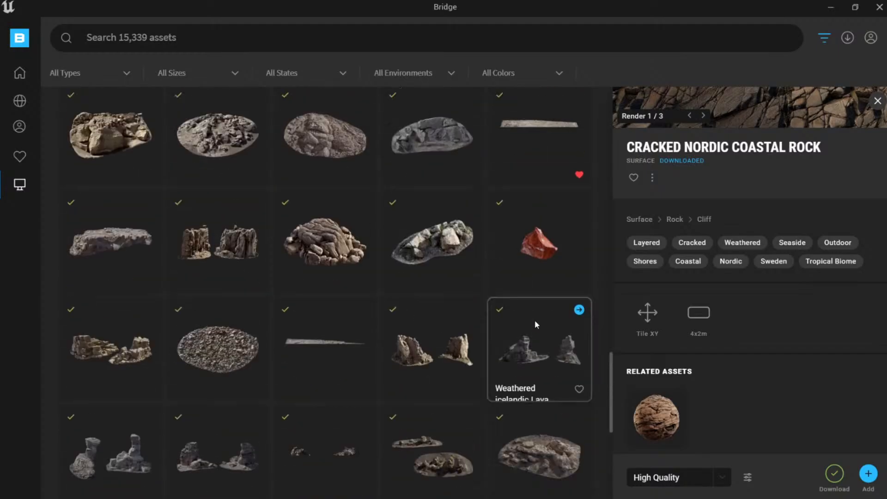
scroll(527, 314, "up", 10)
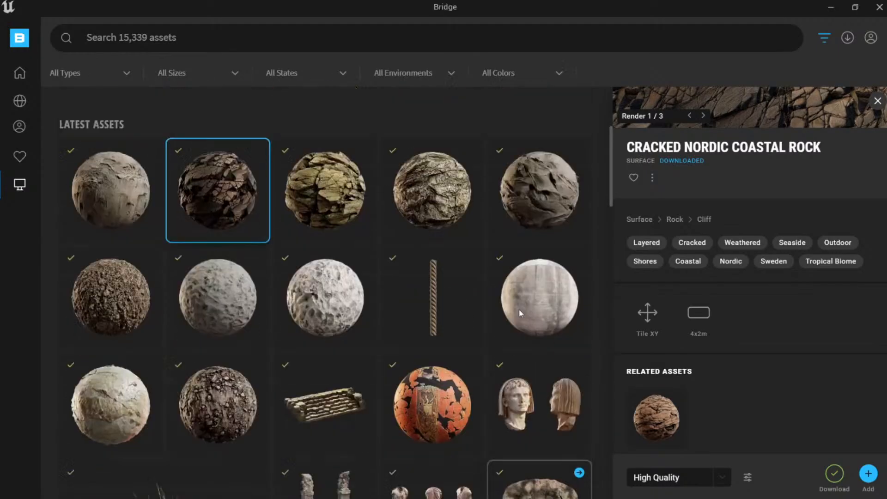
mouse_move(25, 95)
left_click(20, 73)
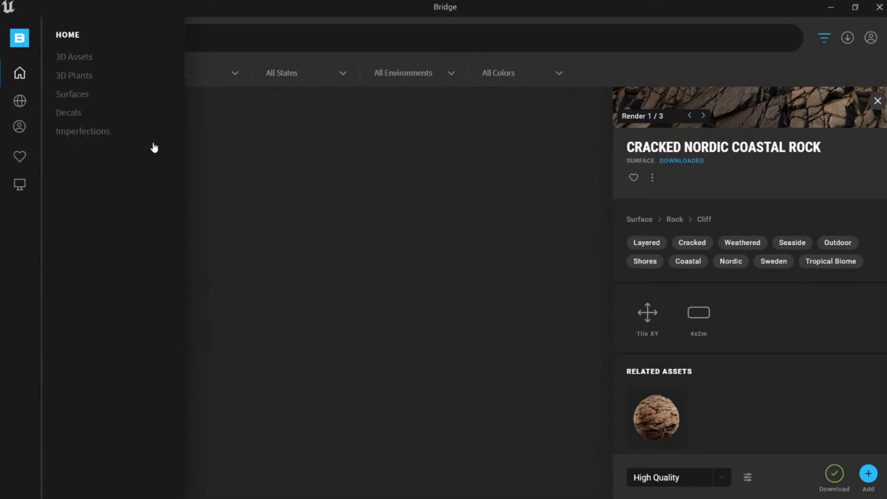
left_click(91, 96)
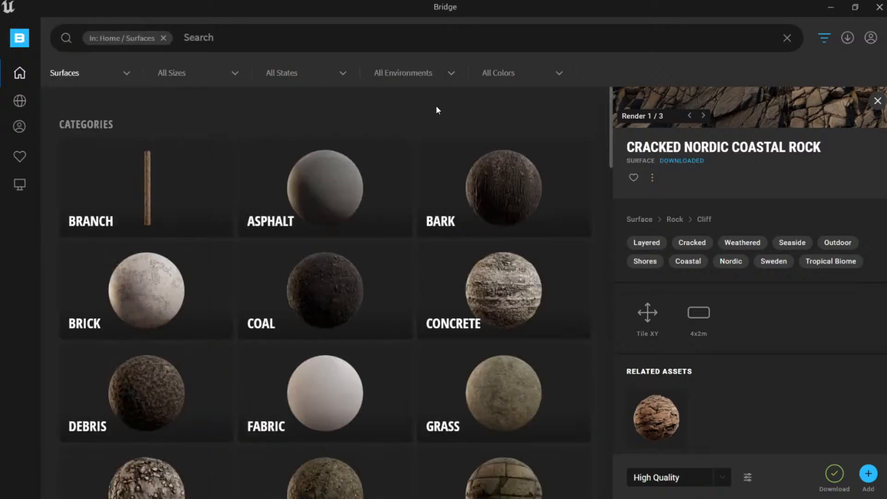
scroll(421, 237, "down", 4)
scroll(447, 242, "up", 2)
scroll(434, 267, "up", 5)
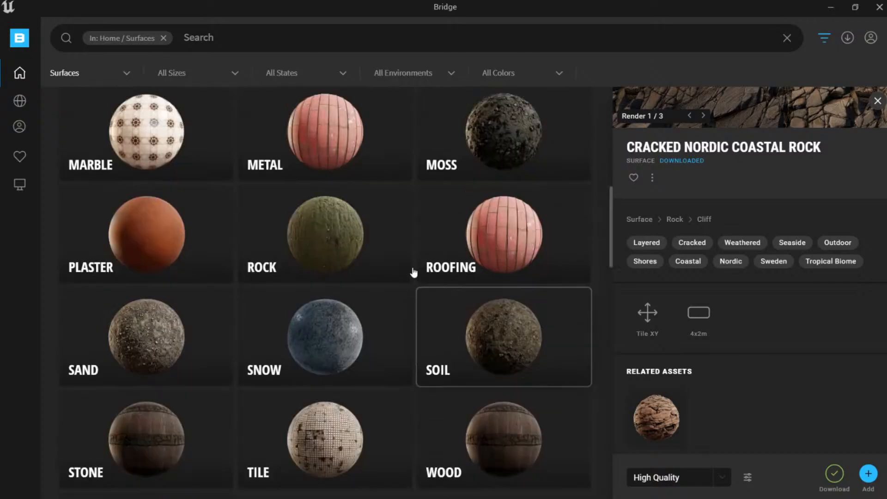
left_click(185, 178)
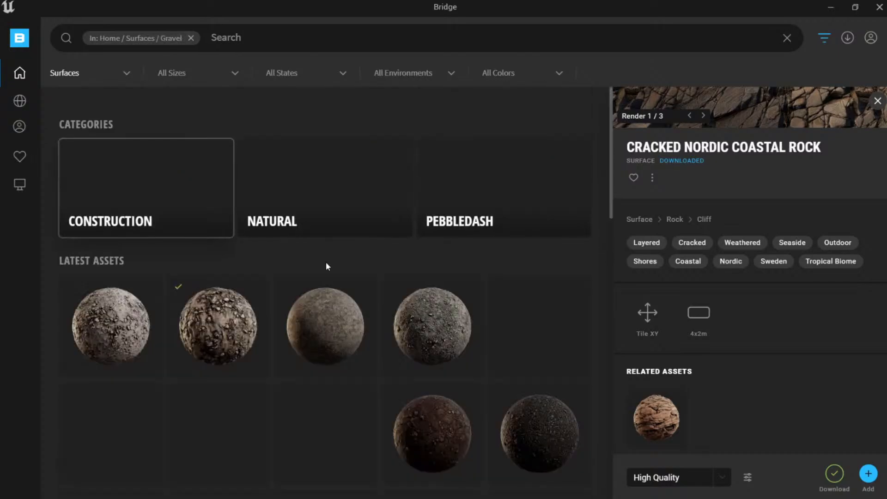
left_click(117, 327)
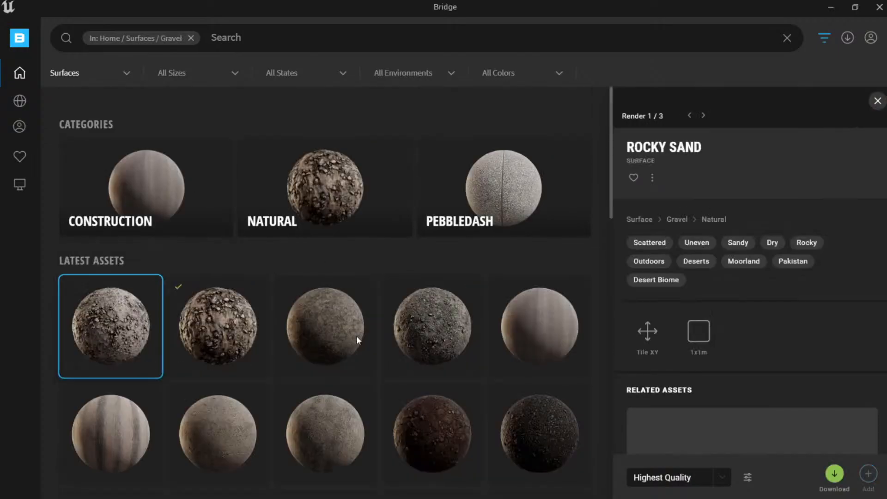
Download Rocky Sand at Highest Quality.
left_click(724, 473)
left_click(697, 457)
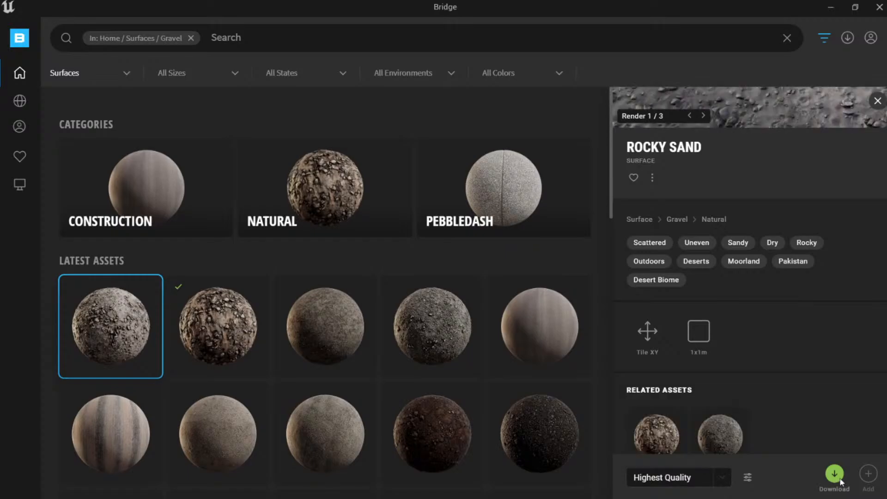
left_click(834, 473)
scroll(757, 369, "down", 1)
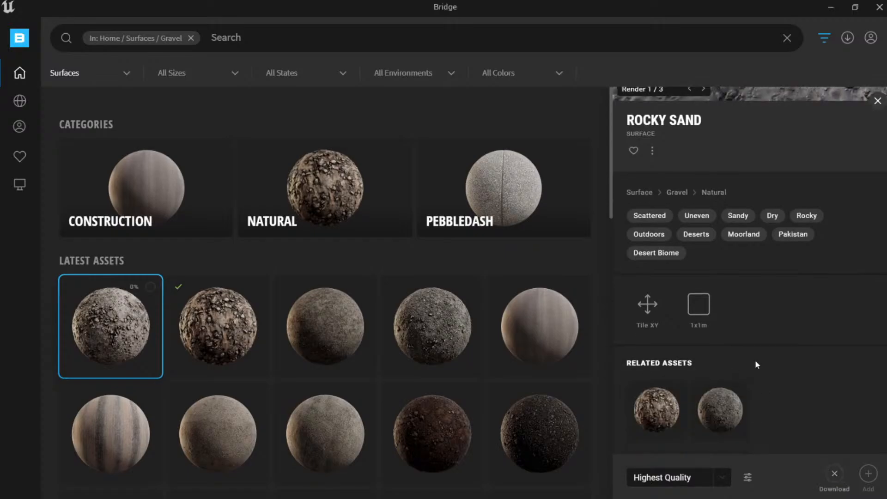
scroll(761, 359, "up", 3)
Review the Megascans import settings and watch Rocky Sand's progress in the Downloads list.
left_click(747, 477)
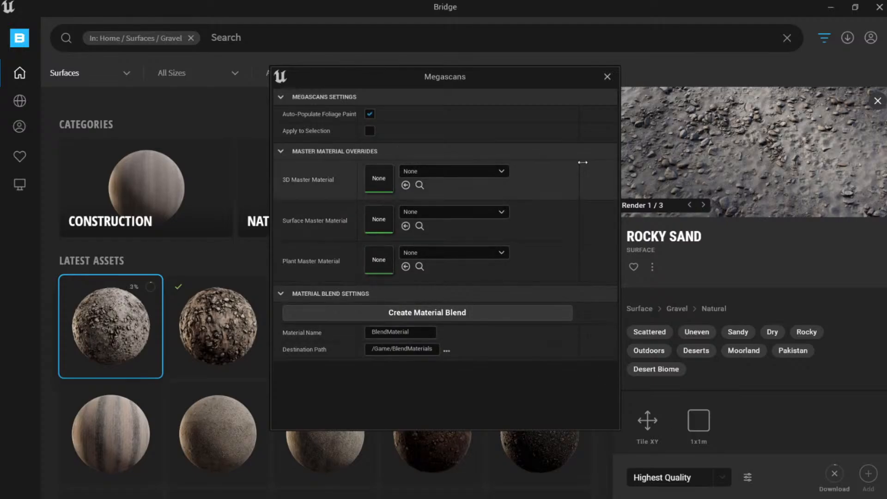
left_click(606, 77)
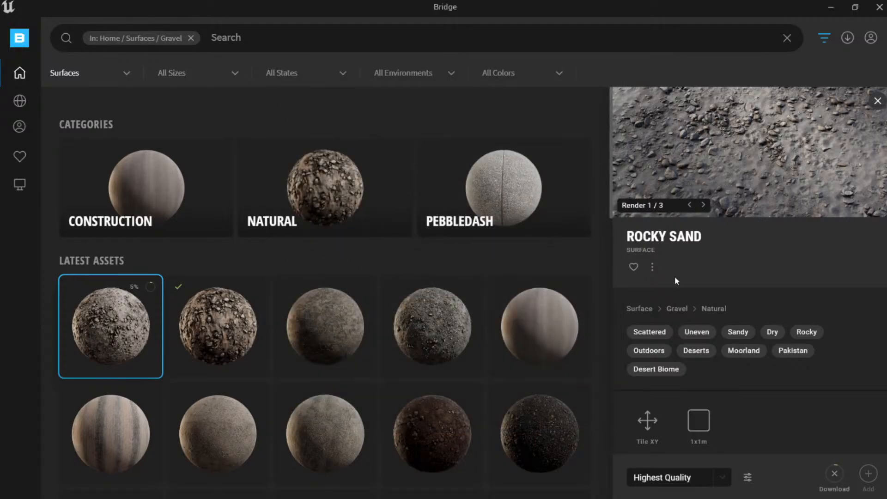
left_click(652, 267)
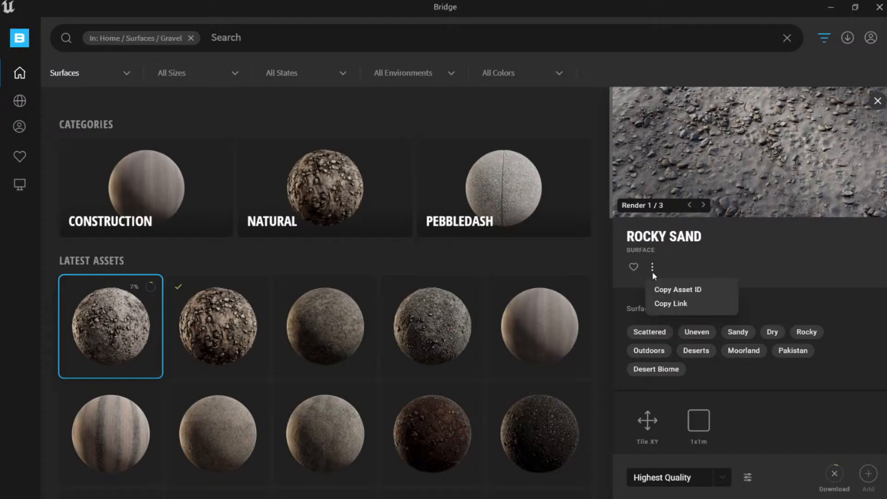
left_click(847, 38)
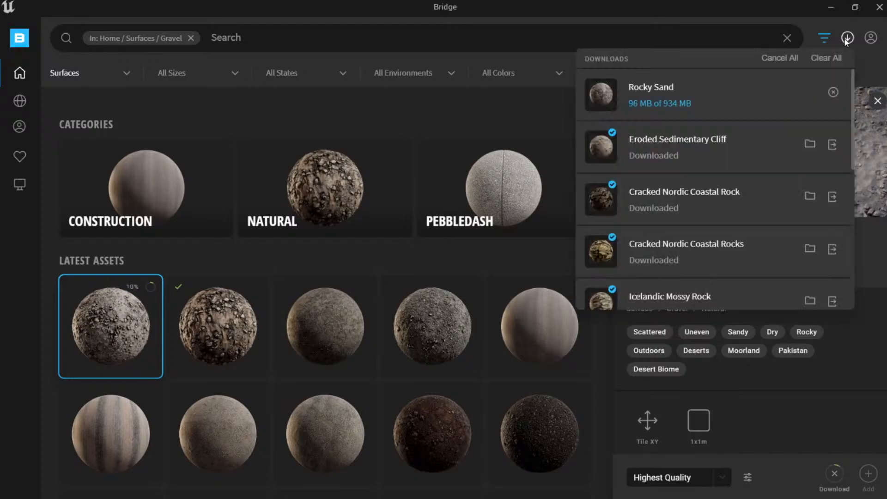
left_click(846, 38)
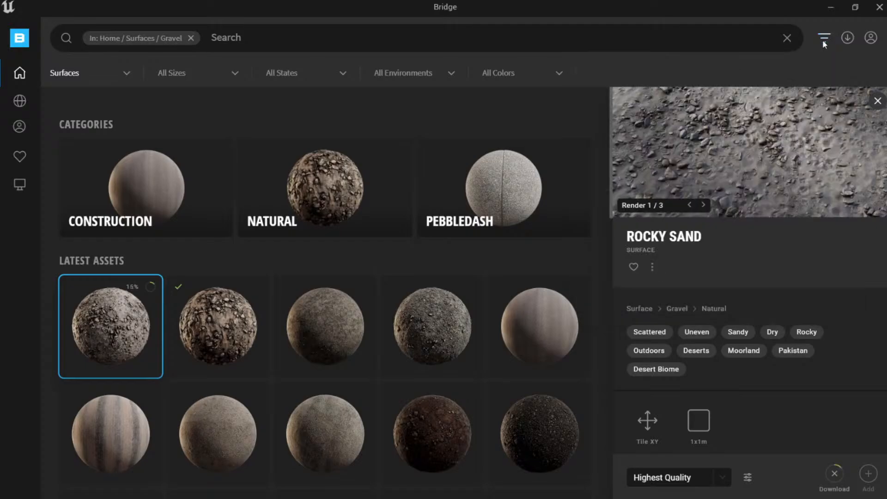
left_click(823, 41)
left_click(823, 40)
left_click(847, 39)
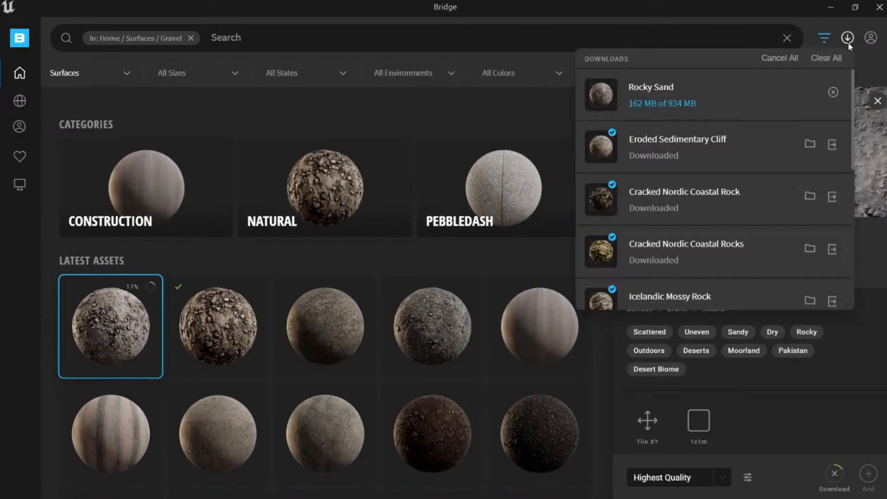
left_click(847, 39)
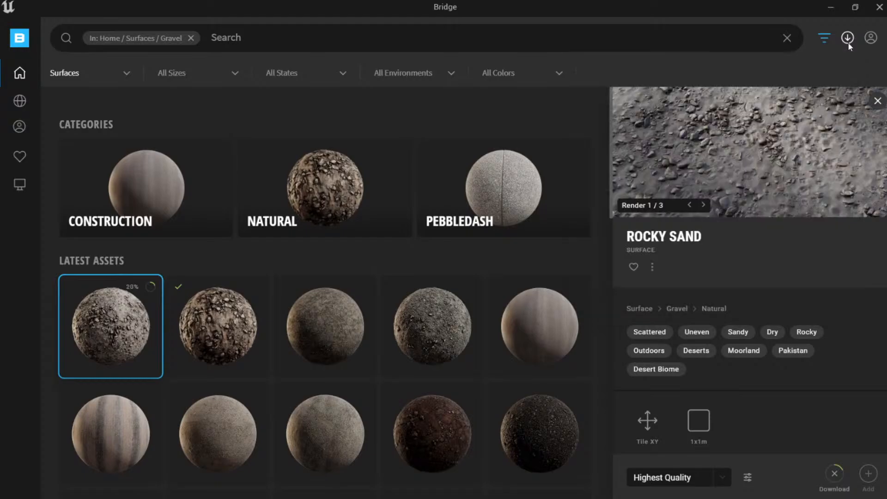
Back in speed05, open the 4x2 Cracked Nordic Coastal Rock ORDp texture from the Content Drawer.
left_click(96, 20)
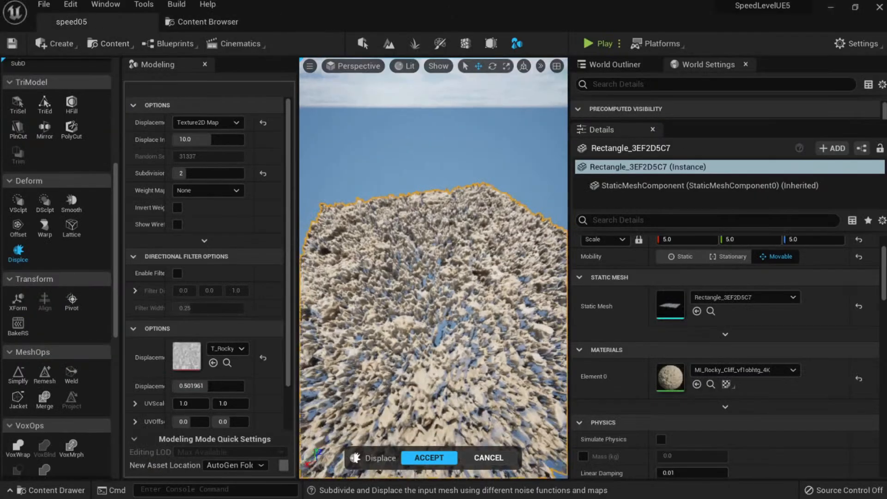
right_click_drag(433, 268, 499, 282)
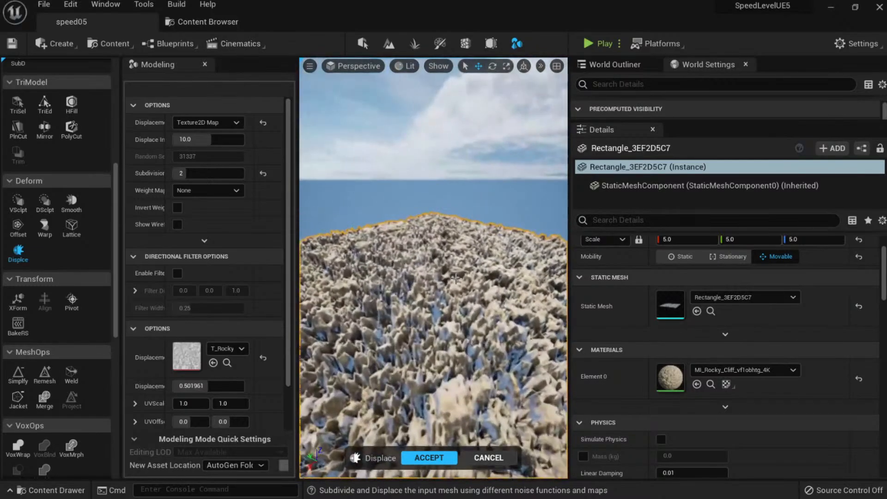
key("ctrl+space")
left_click(453, 347)
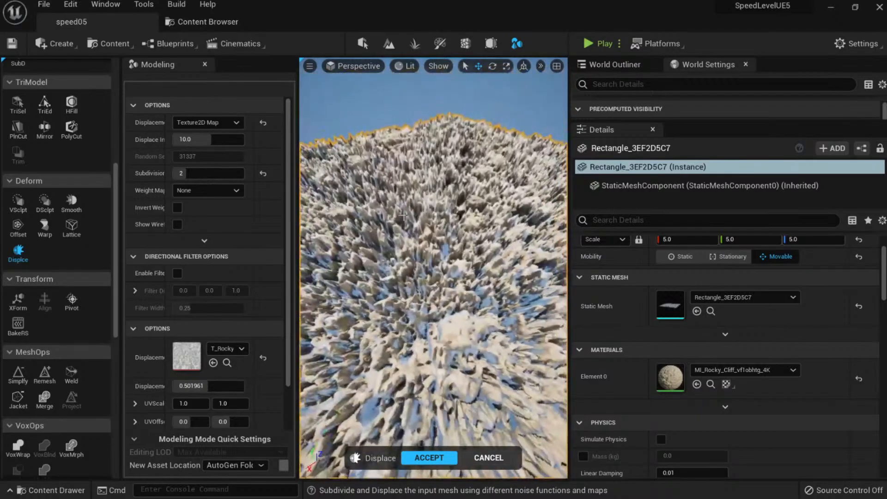
key("ctrl+space")
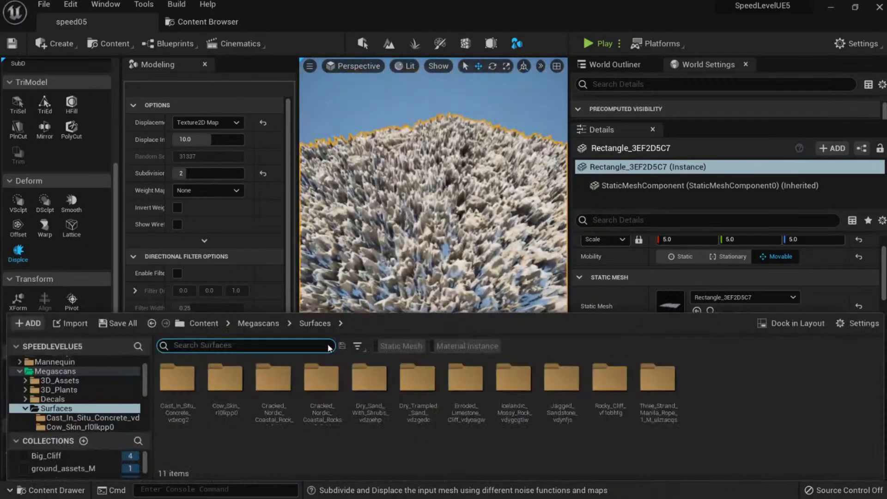
double_click(268, 376)
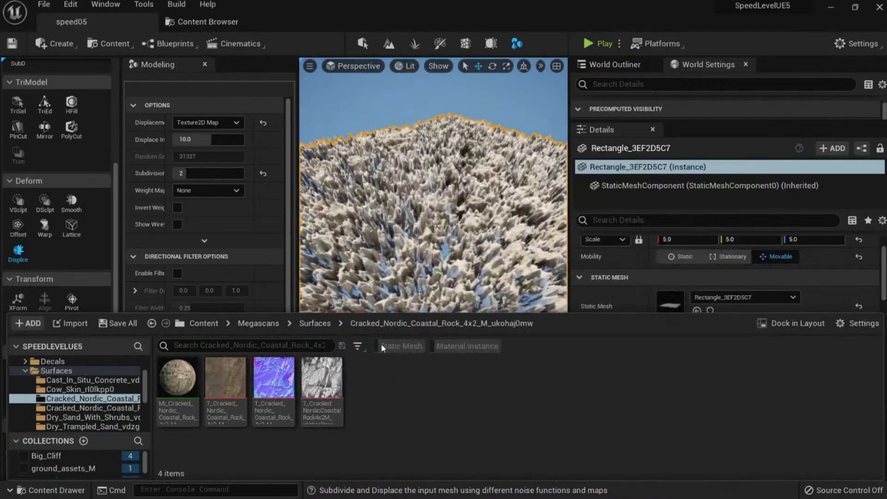
right_click_drag(423, 241, 420, 224)
key("ctrl+space")
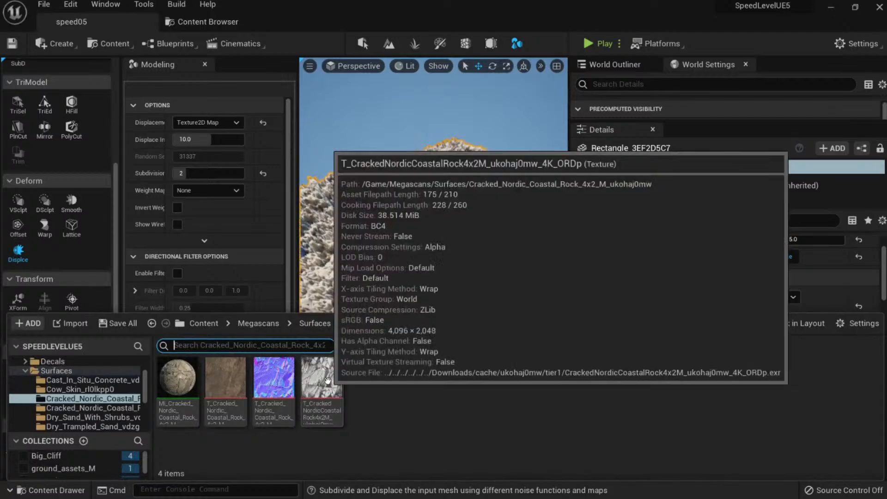
double_click(321, 398)
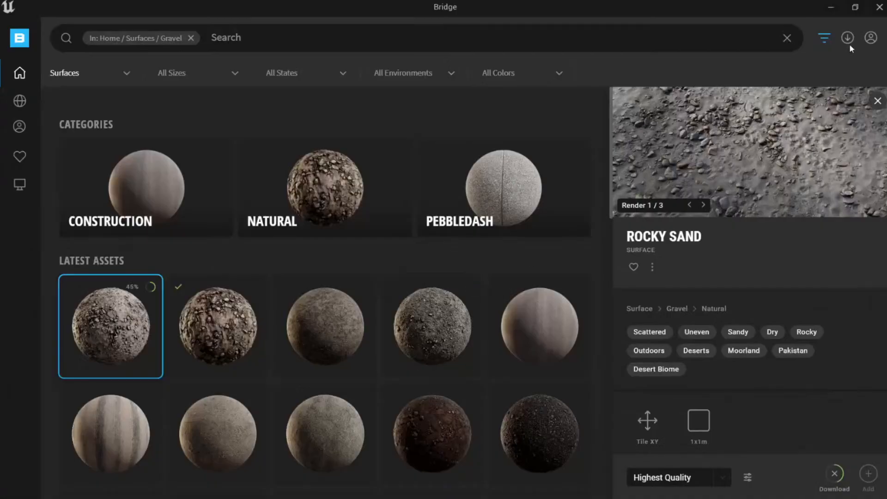
Check Rocky Sand's download progress twice in the Downloads list.
left_click(848, 38)
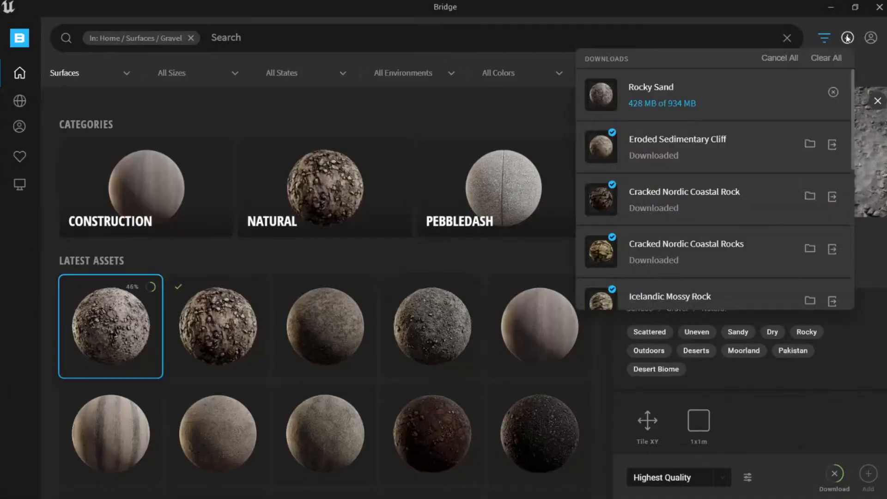
left_click(794, 417)
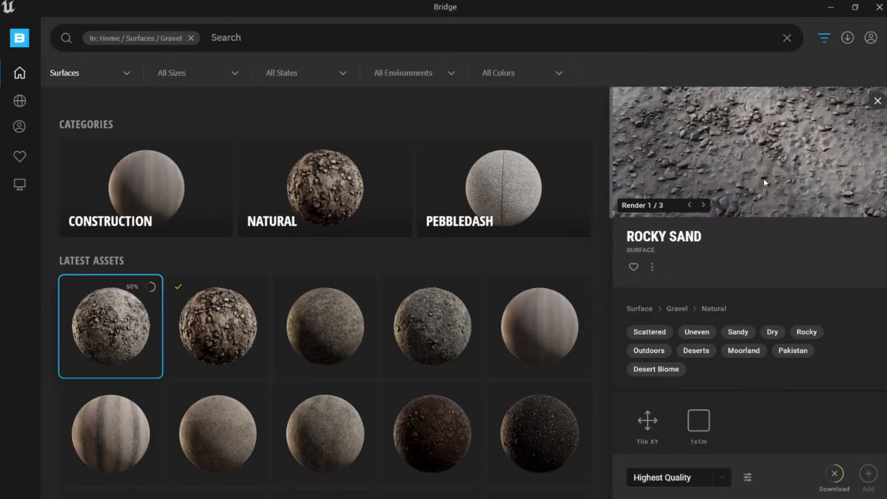
left_click(848, 38)
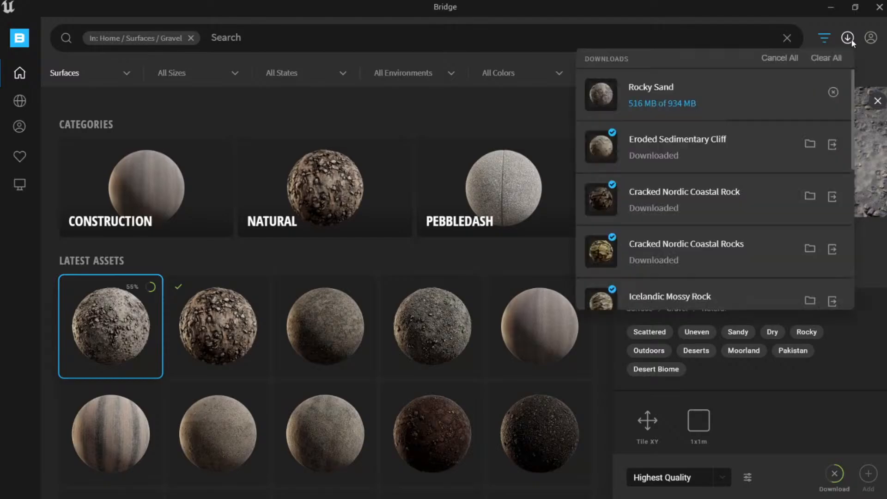
left_click(868, 383)
Select Icelandic Gravel in the Gravel grid and set its download quality to High Quality.
scroll(243, 337, "down", 2)
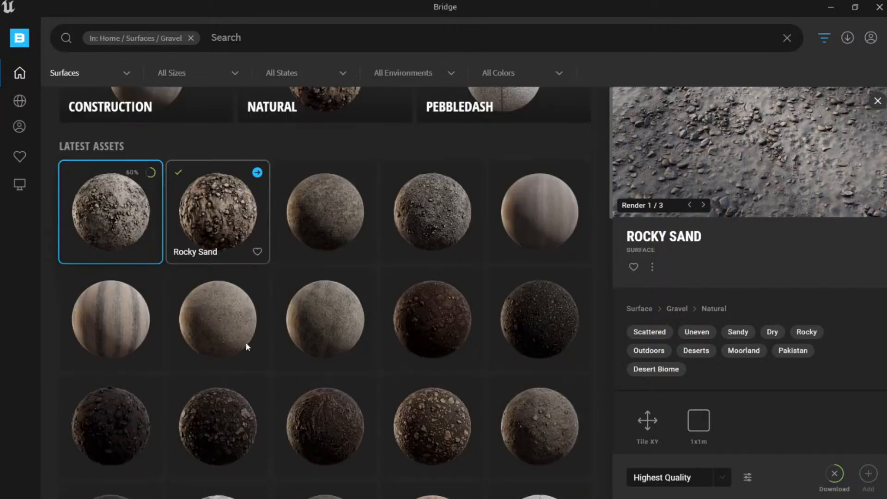
scroll(424, 423, "down", 5)
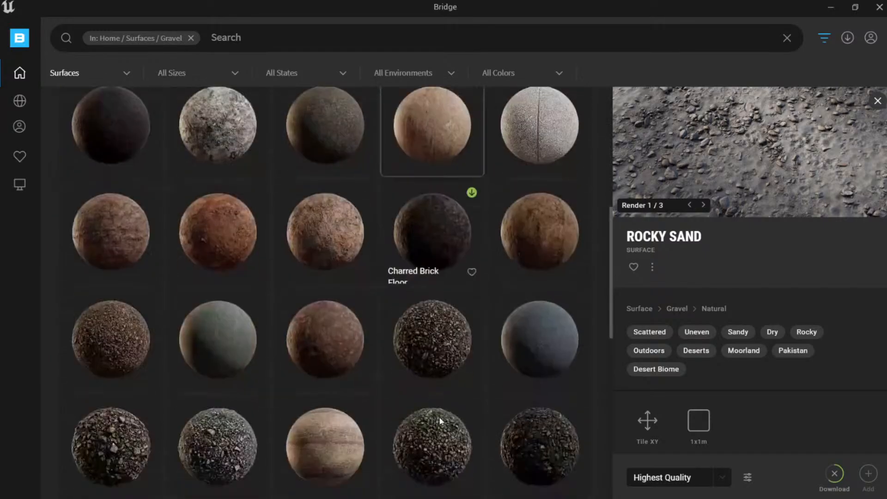
scroll(487, 322, "down", 4)
scroll(528, 250, "down", 1)
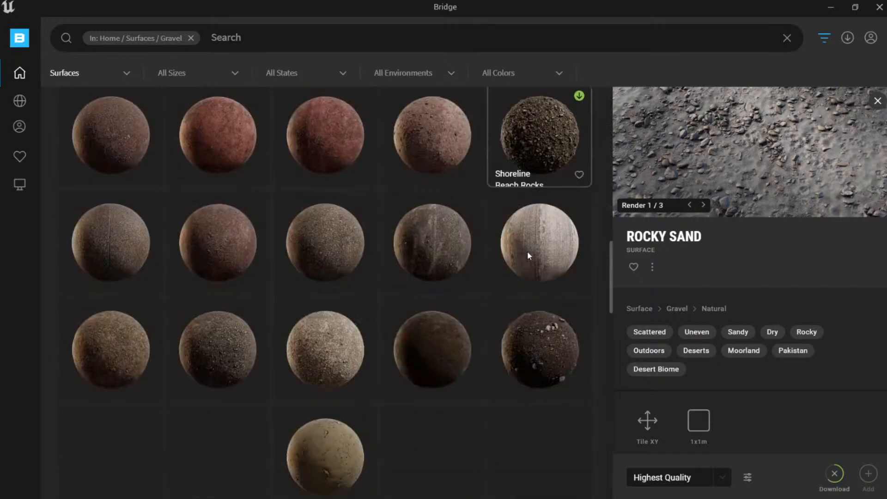
scroll(529, 272, "down", 3)
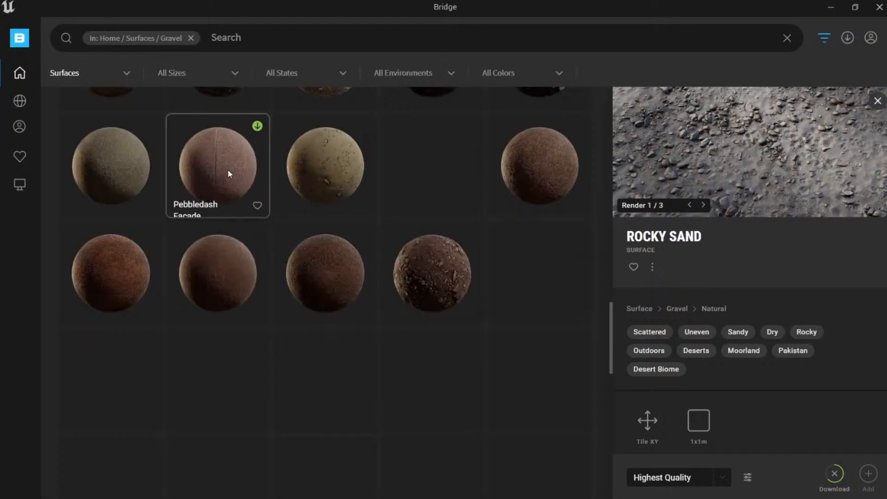
scroll(228, 169, "down", 3)
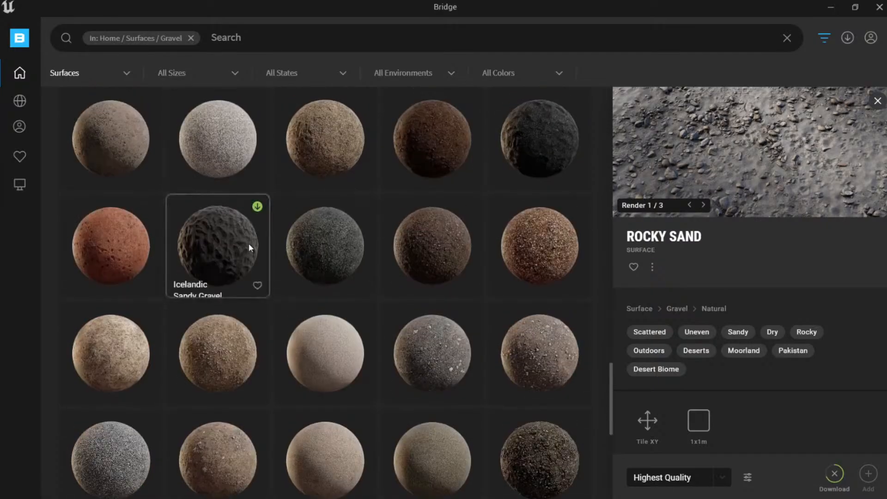
left_click(248, 242)
left_click(721, 478)
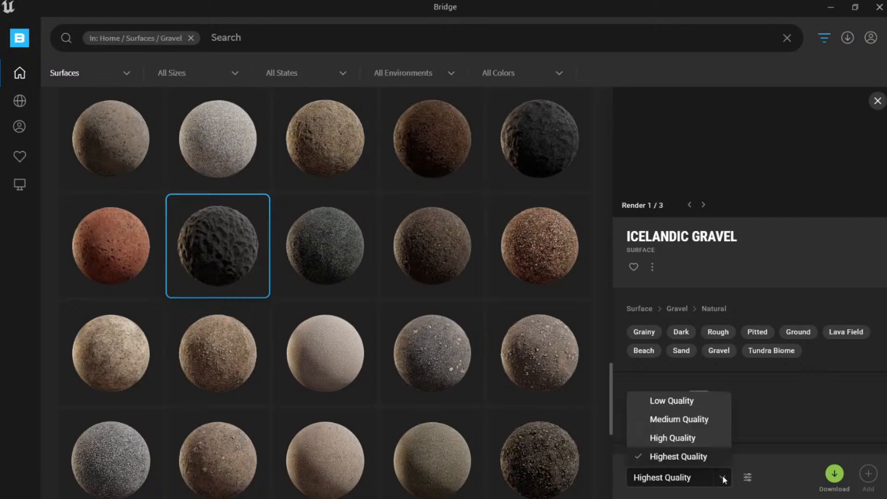
left_click(695, 439)
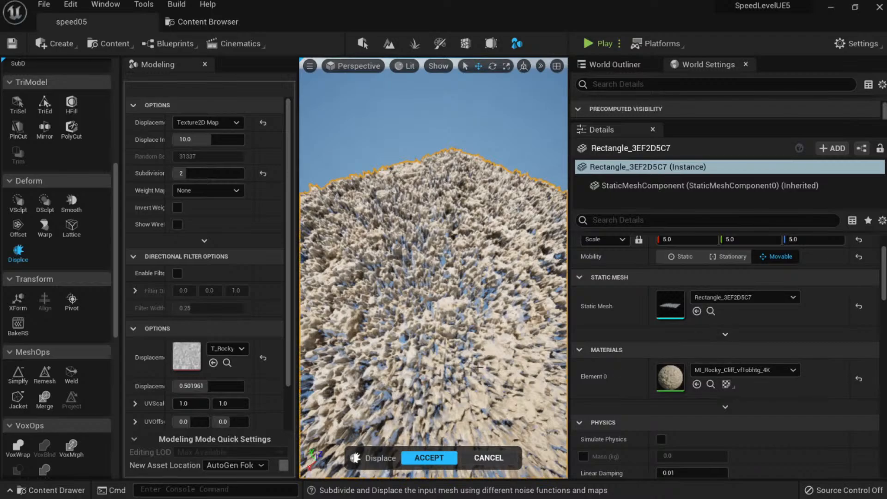
Fly over the spiky floor, cancel the Displace preview, and show the Rocky_Cliff_vf1obhtg textures.
key("w")
right_click_drag(476, 367, 478, 329)
key("w")
key("s")
key("w")
key("s")
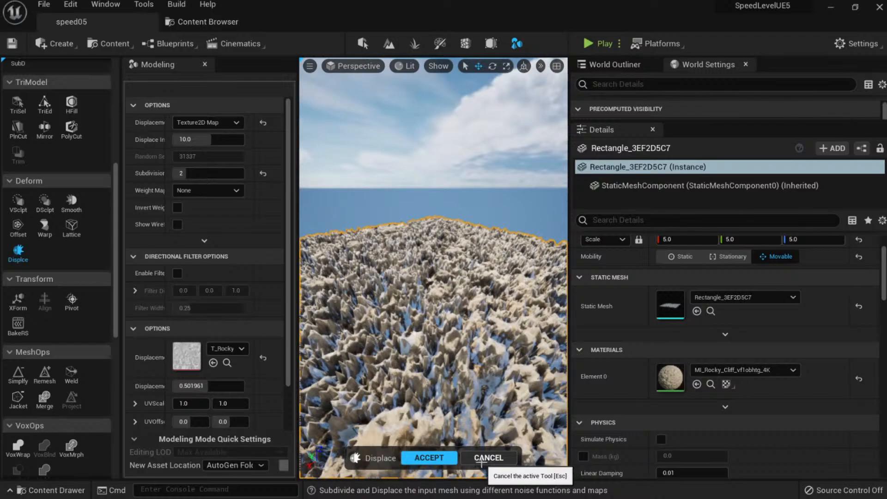
left_click(481, 457)
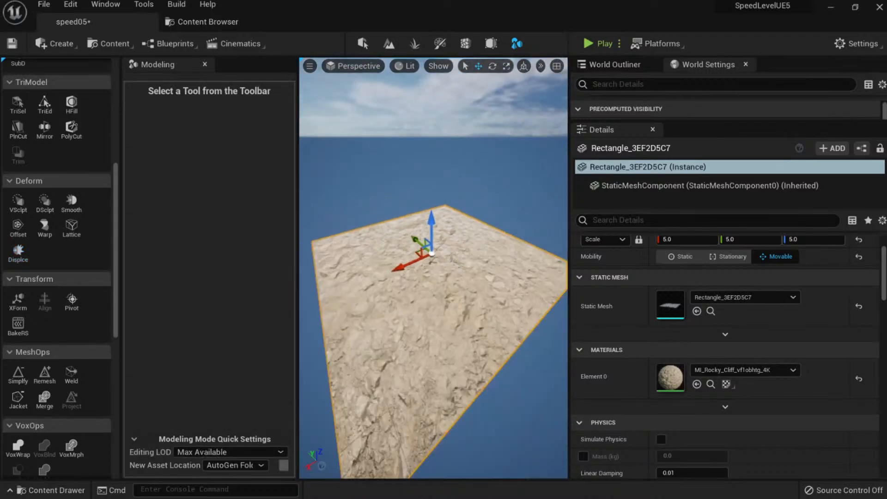
left_click(711, 383)
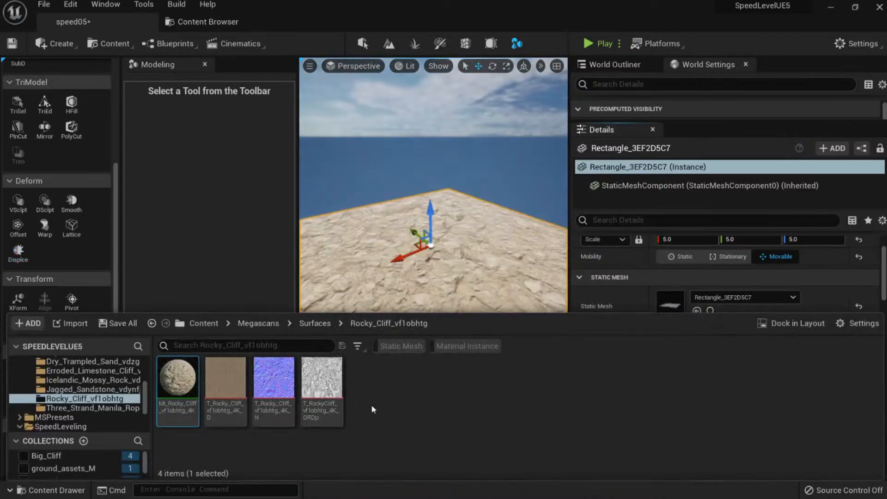
Confirm Rocky Sand finished downloading and add it from the Local library at Highest Quality.
key("alt+Tab")
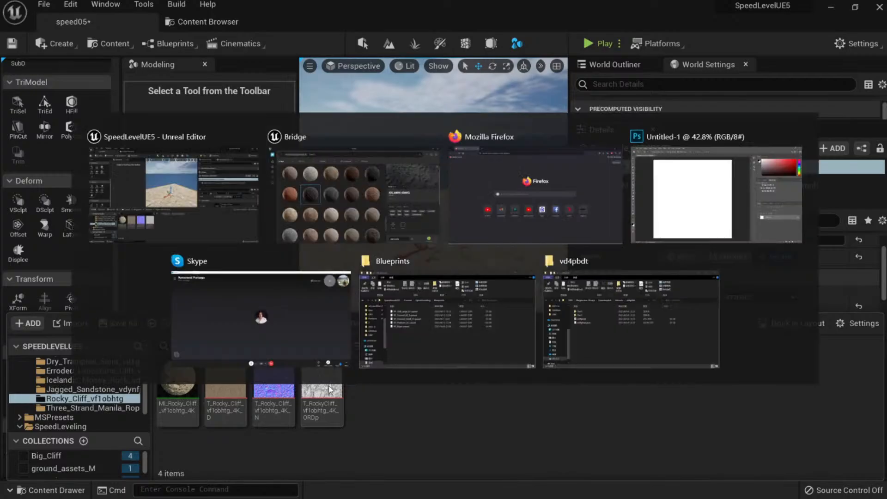
left_click(847, 37)
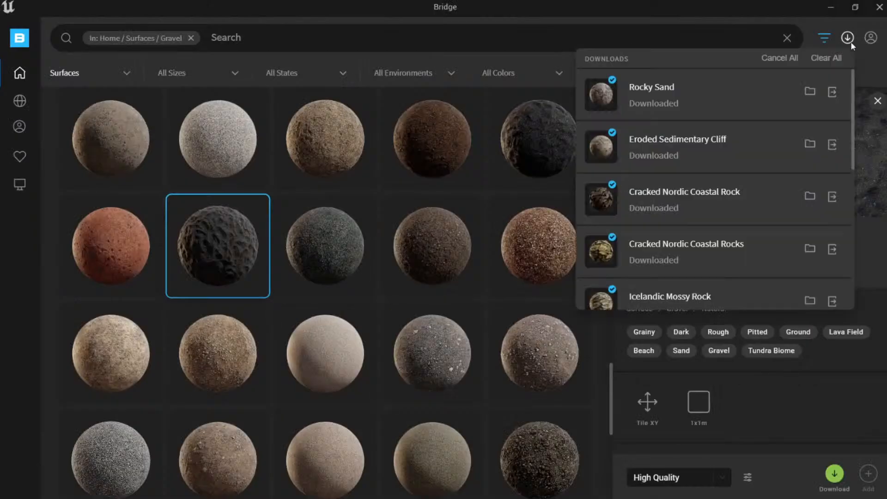
left_click(20, 190)
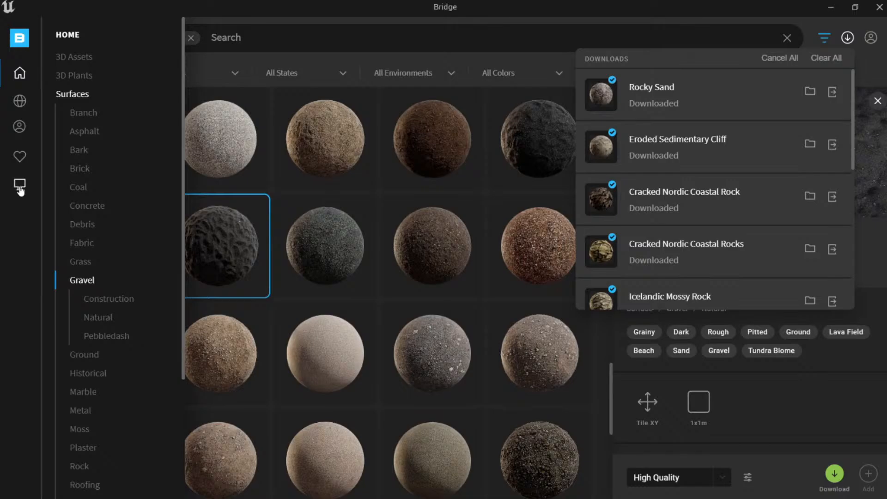
left_click(109, 169)
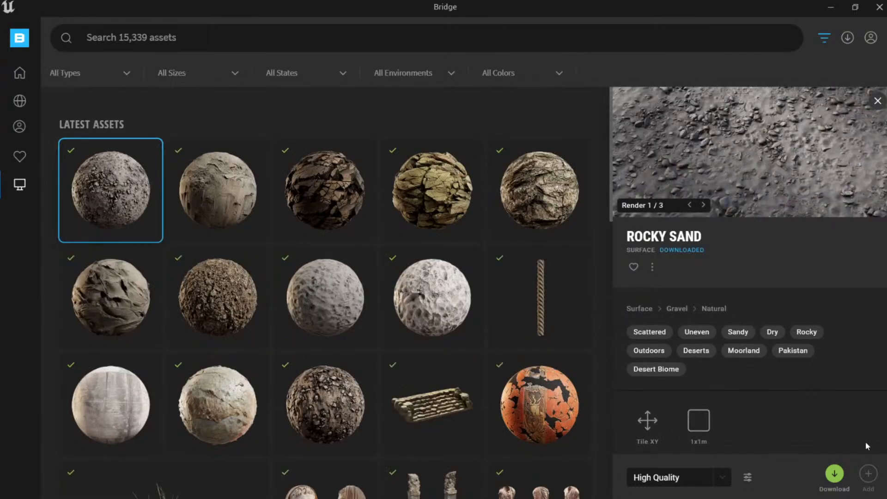
left_click(721, 479)
left_click(694, 460)
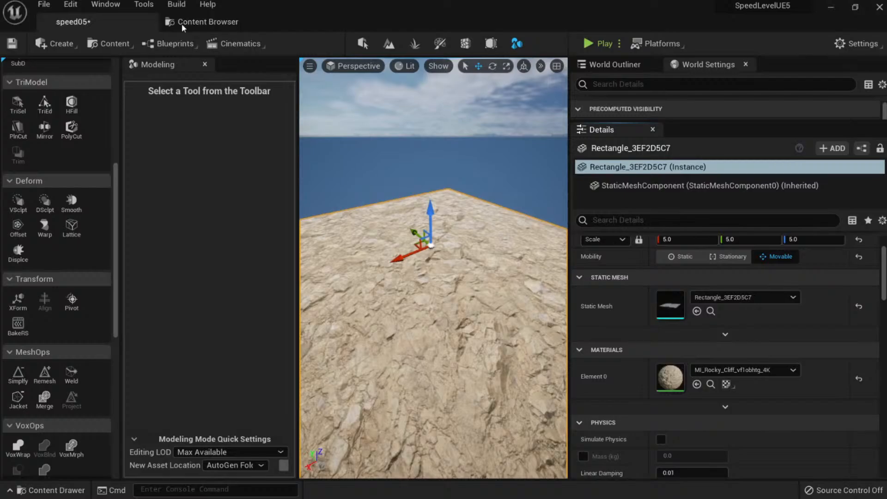
Inspect the Rocky_Sand_vd4mbgo ORDp texture with the red channel hidden, then close it.
left_click(182, 24)
left_click(103, 260)
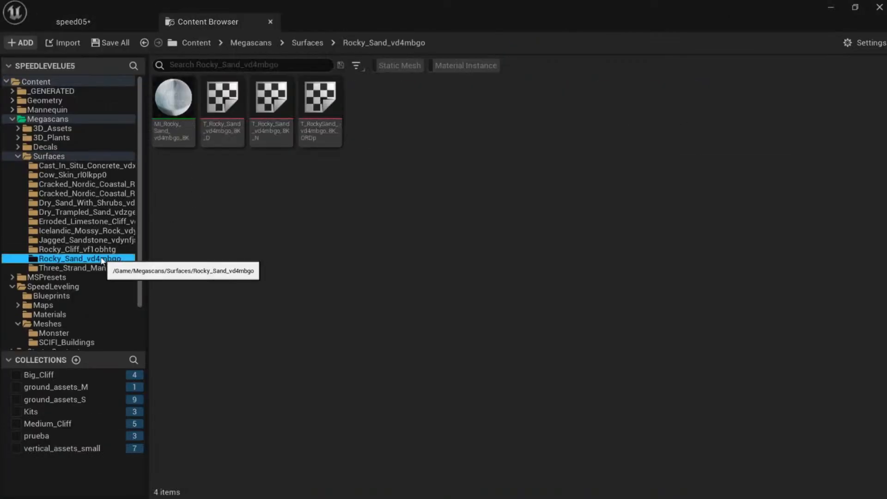
double_click(322, 139)
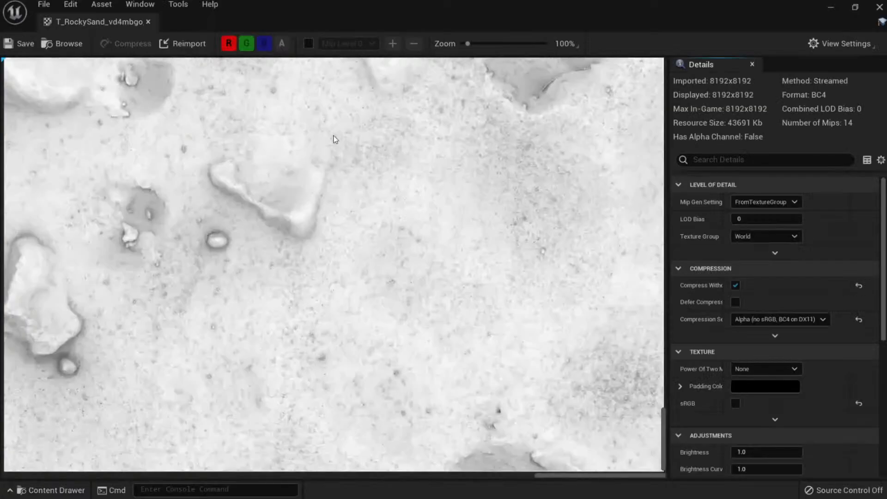
scroll(385, 161, "down", 5)
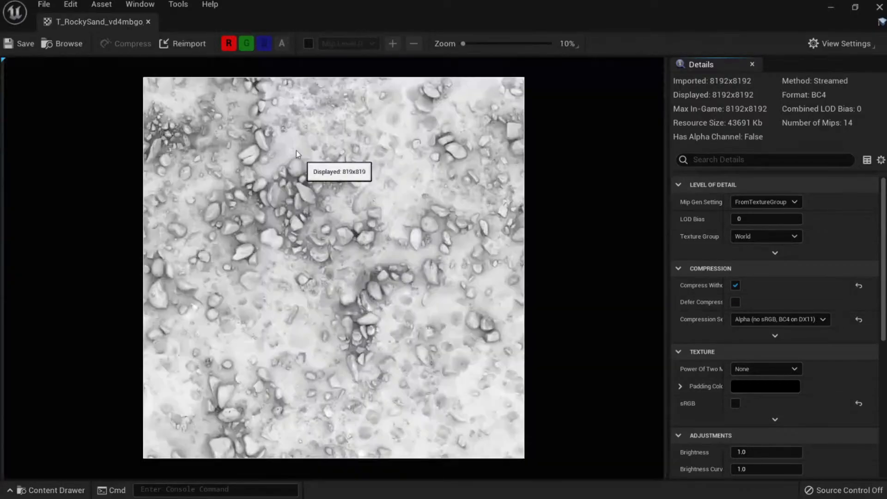
left_click(234, 46)
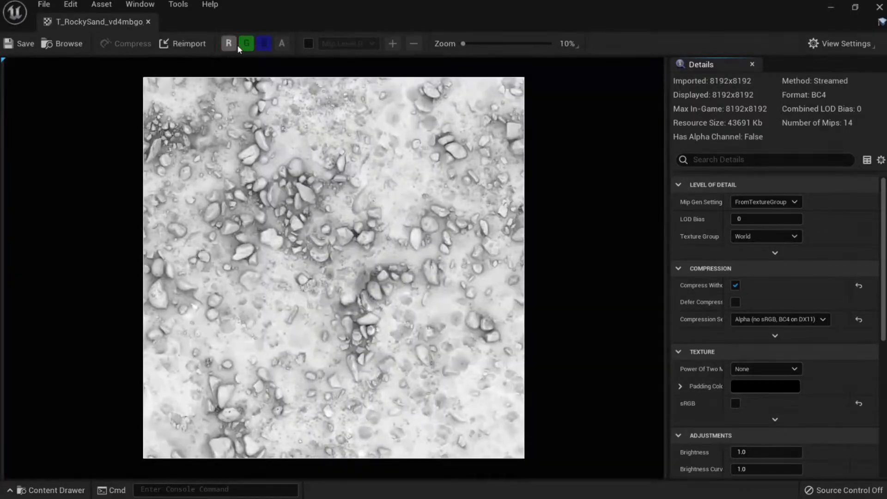
left_click(148, 21)
left_click(313, 174)
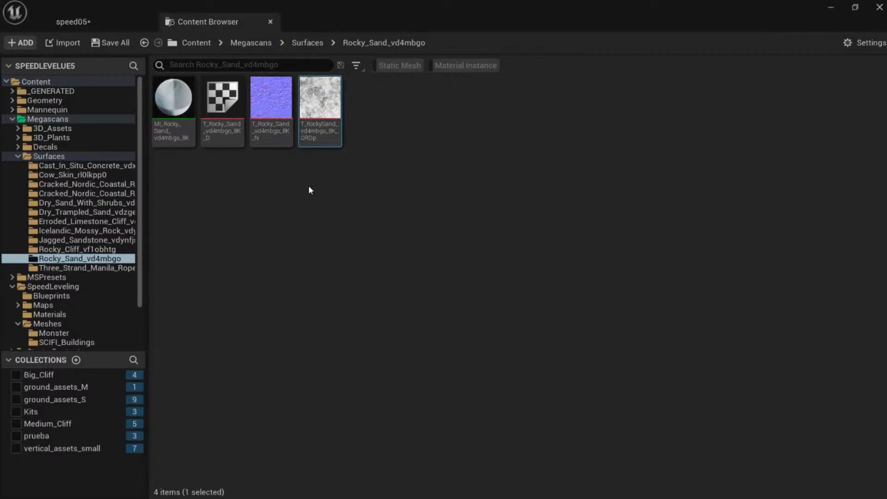
Return to the speed05 level and fly the camera over the rocky plane.
left_click(73, 22)
right_click_drag(433, 277, 445, 320)
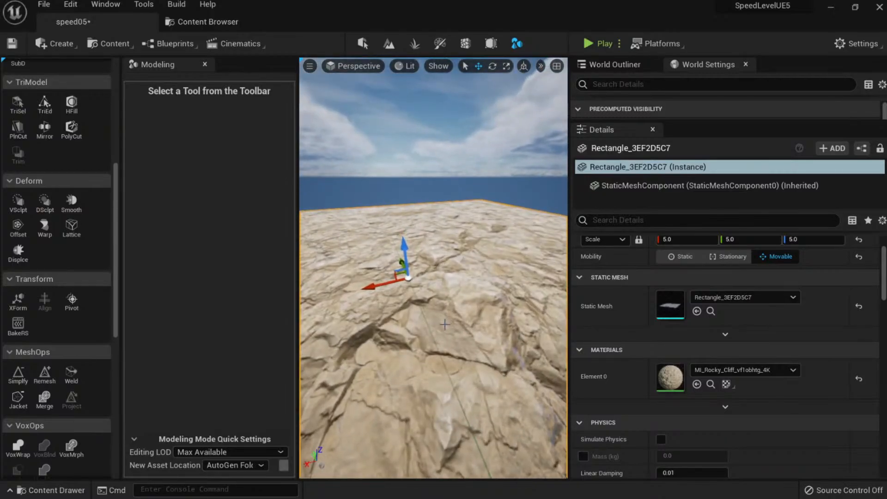
key("super")
Search Windows for 'mixer' and launch Quixel Mixer.
type("mixer")
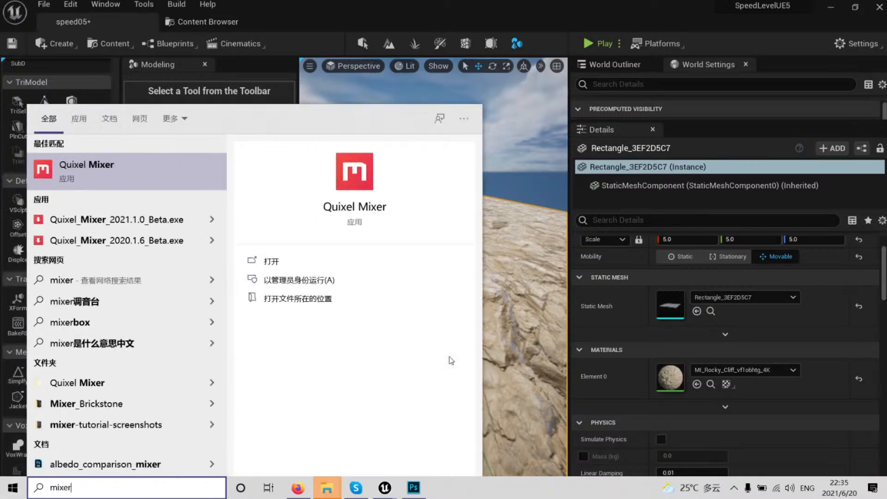
key("Escape")
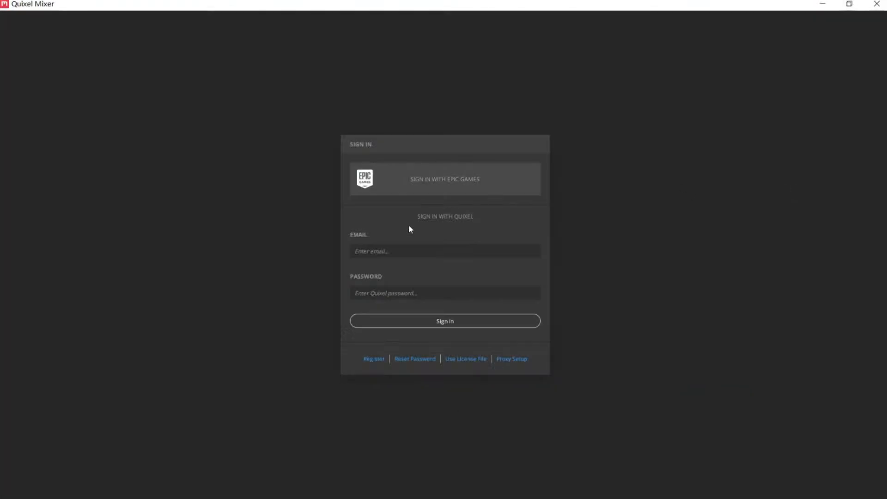
Sign in to Quixel Mixer by entering the account e-mail and password and submitting them.
left_click(412, 242)
key("Tab")
type("********")
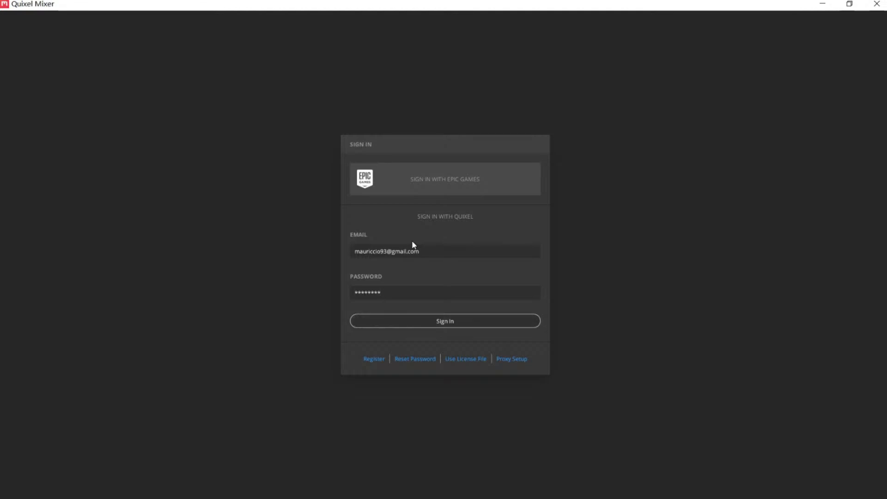
key("Return")
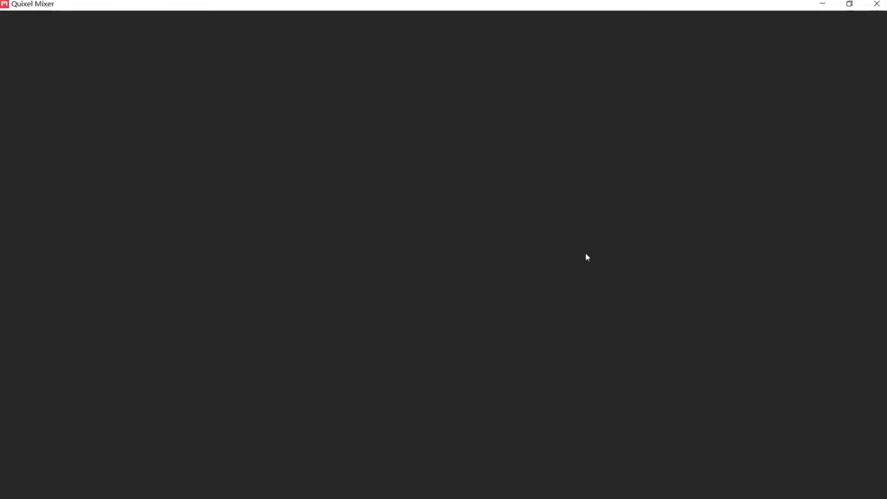
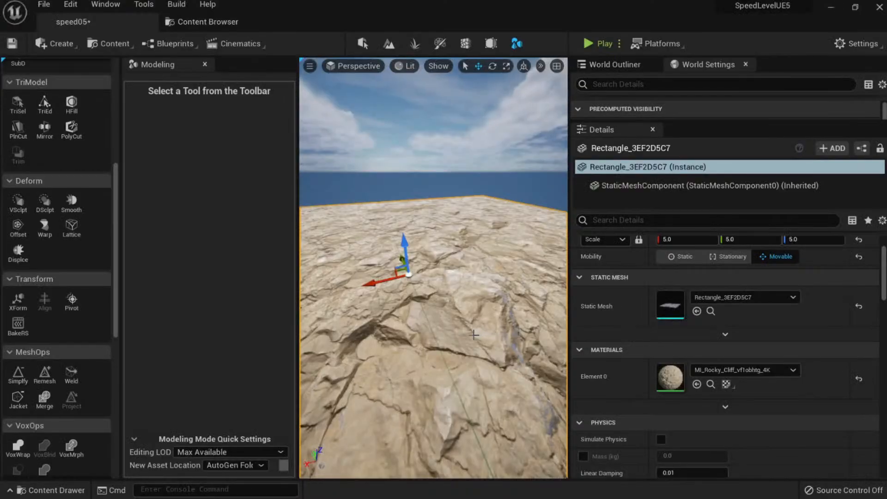
Fly over the rocky floor, then bring up File Explorer on the Documents folder.
right_click_drag(474, 335, 452, 351)
key("super")
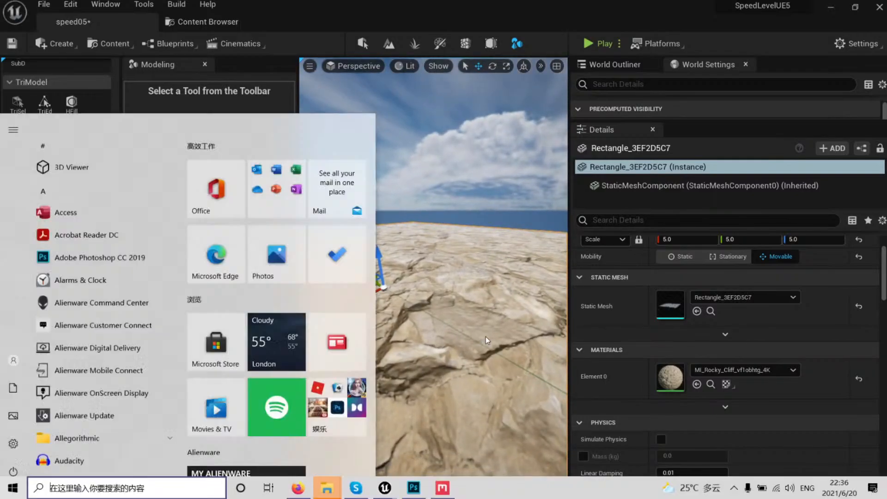
key("super")
right_click_drag(484, 340, 476, 335)
right_click_drag(453, 293, 448, 291)
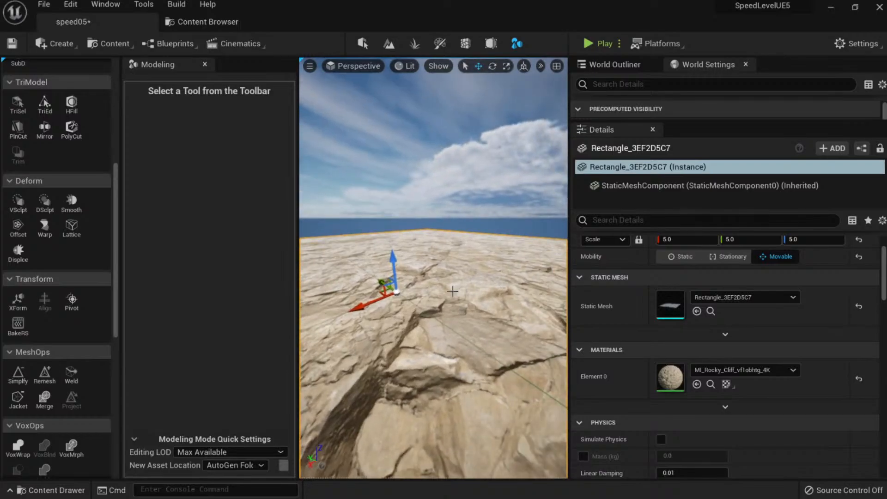
key("super")
left_click(326, 488)
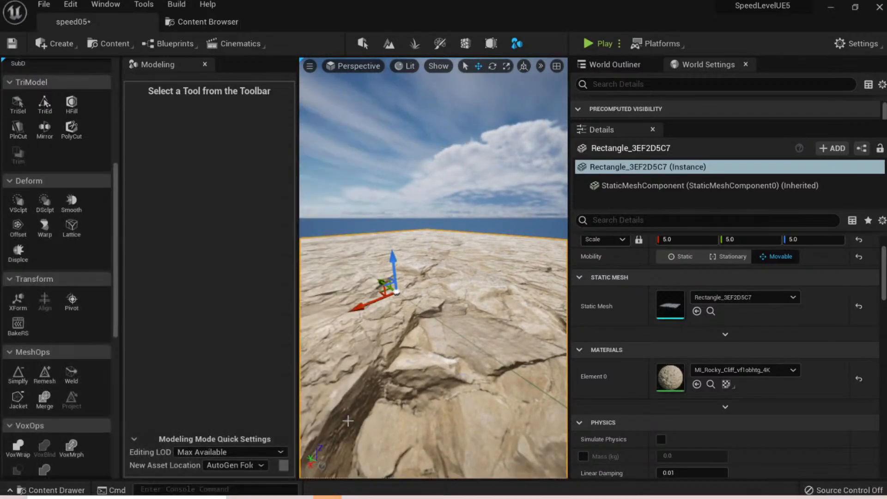
Browse to Unreal Projects\DesertEnvironment 5.0\Content\Megascans\Surfaces.
scroll(462, 329, "down", 1)
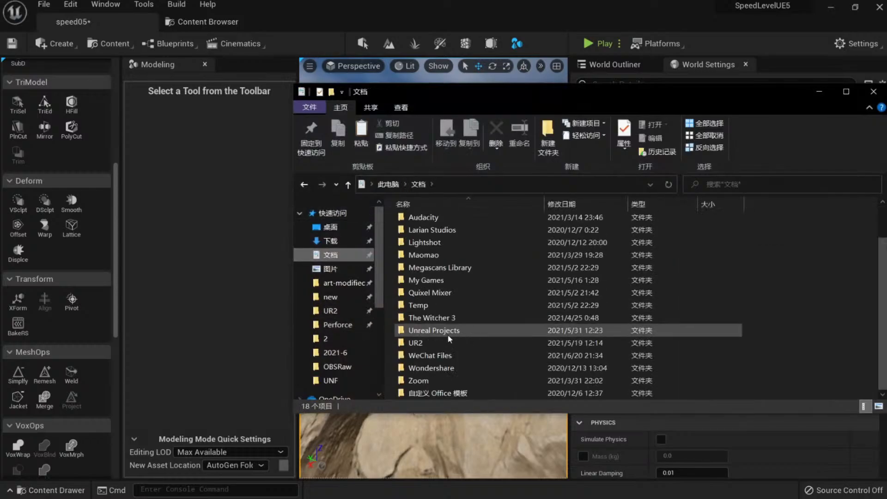
double_click(447, 333)
left_click(476, 309)
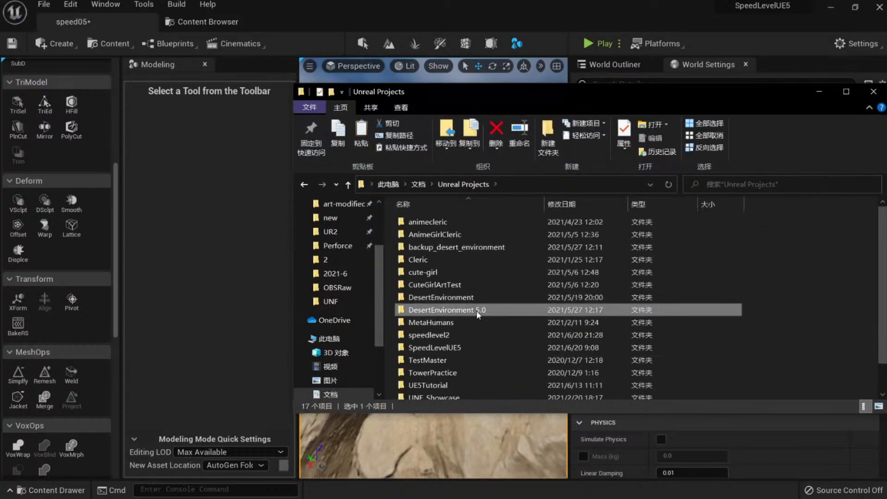
scroll(476, 298, "down", 1)
double_click(475, 281)
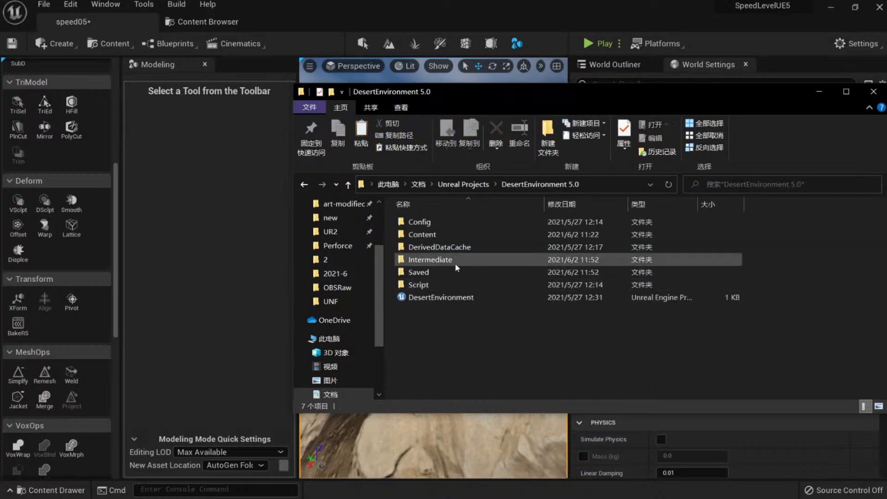
double_click(441, 235)
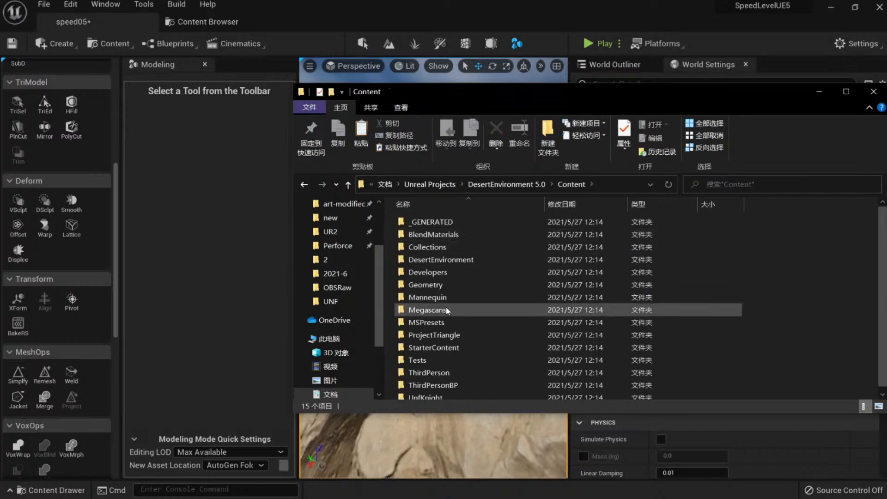
double_click(453, 311)
double_click(431, 264)
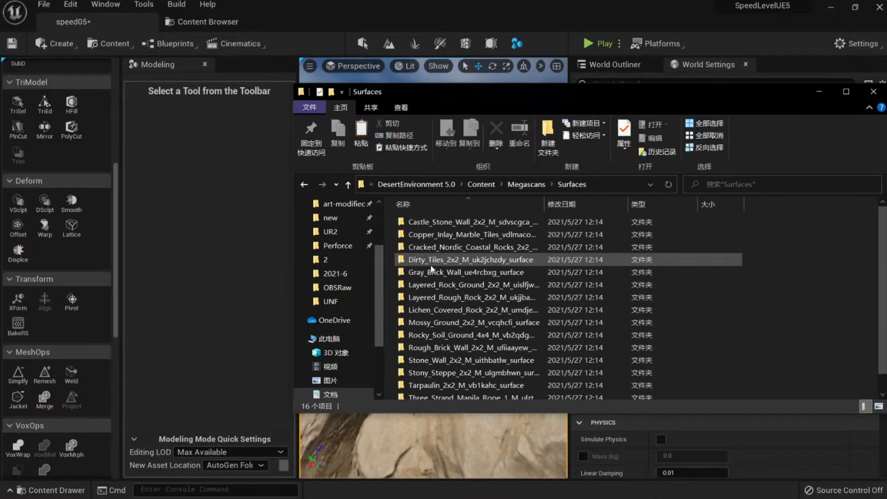
scroll(474, 274, "down", 2)
Inspect the rock folders and select Layered_Rock_Ground through Lichen_Covered_Rock, three folders.
left_click(474, 282)
double_click(472, 282)
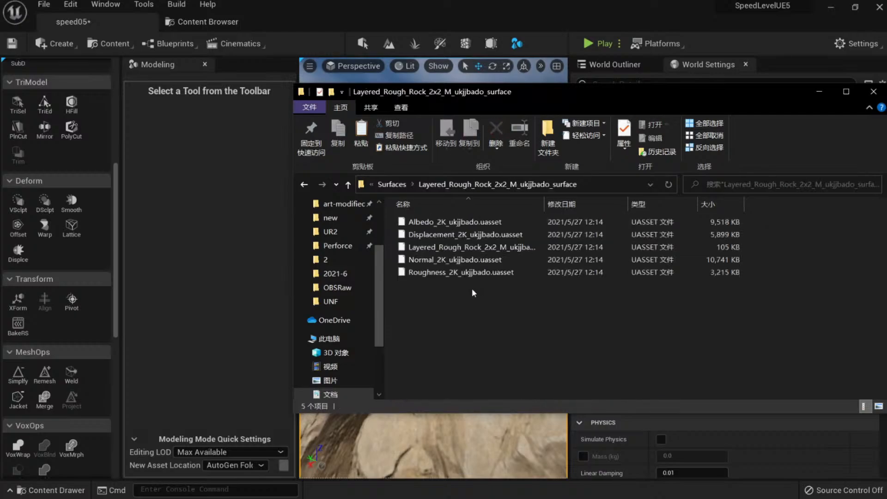
key("BackSpace")
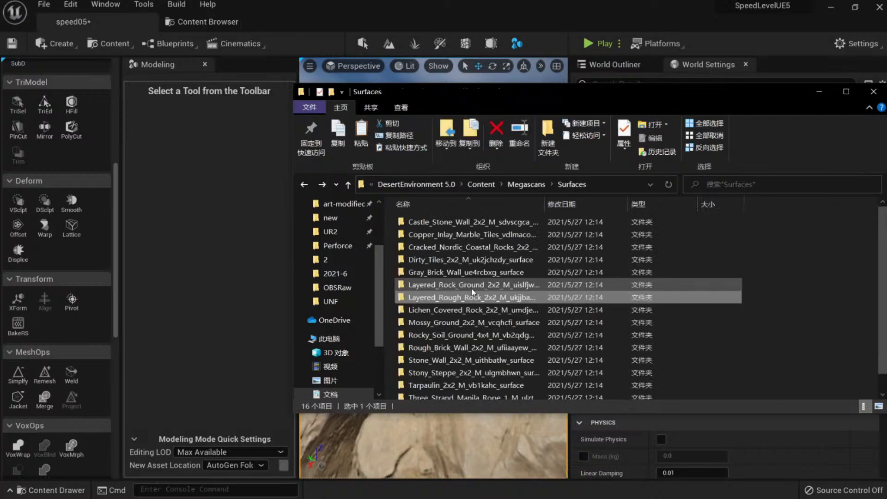
left_click(485, 284)
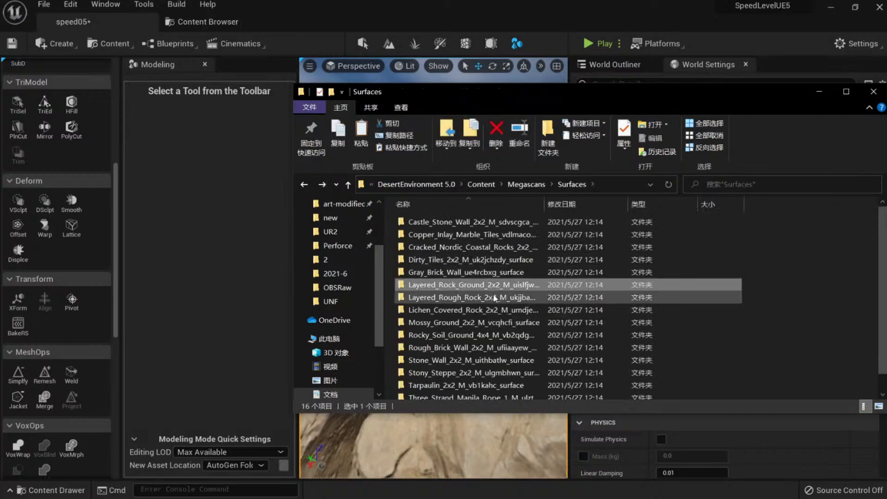
left_click(482, 309, "shift")
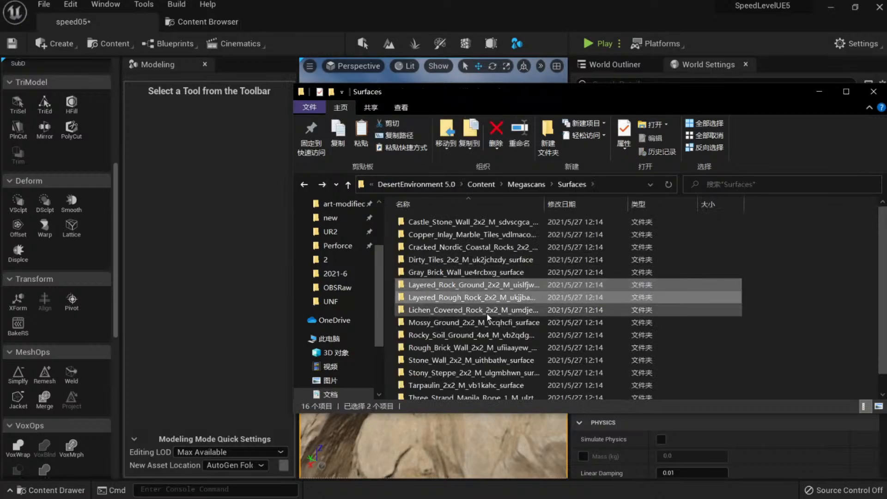
left_click(482, 322, "shift")
double_click(477, 285)
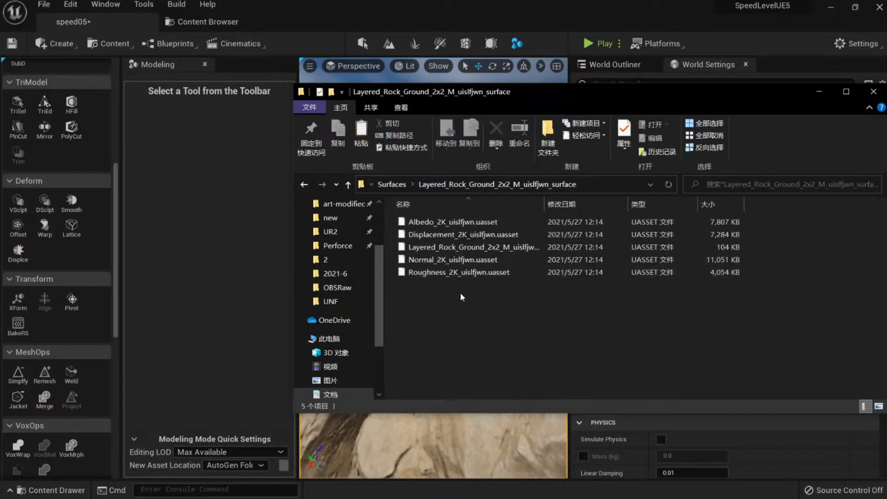
left_click(488, 236)
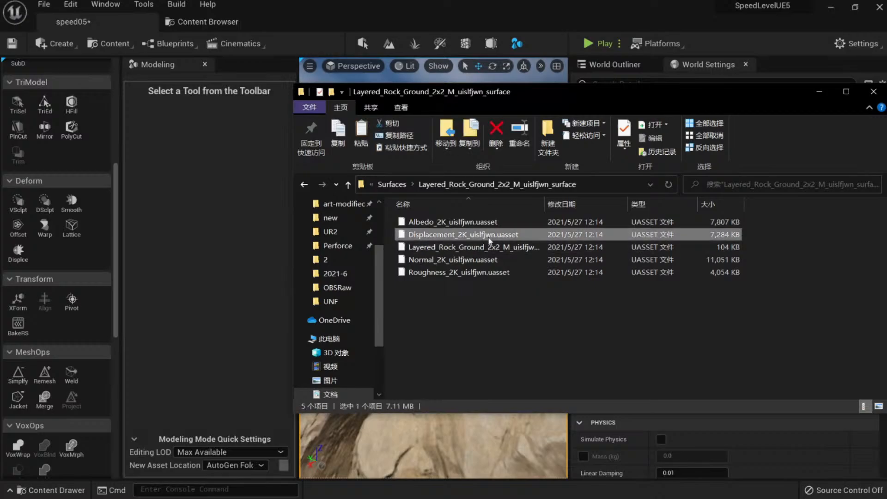
key("BackSpace")
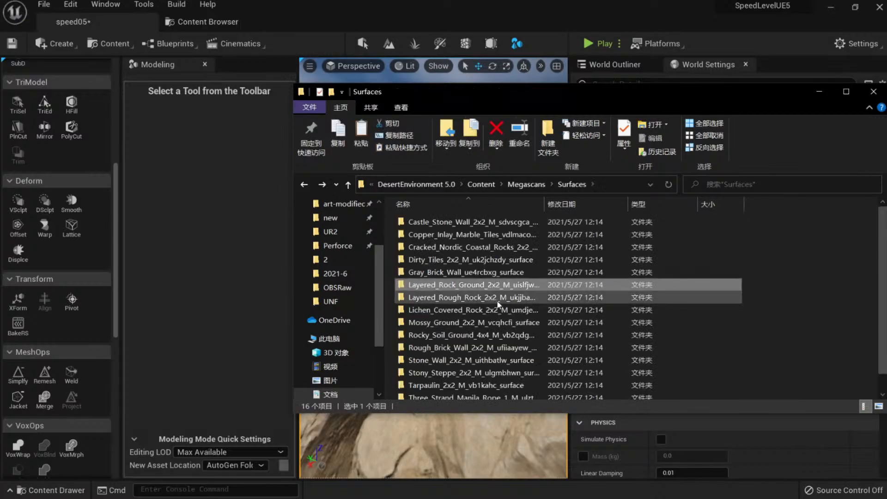
left_click(500, 313, "shift")
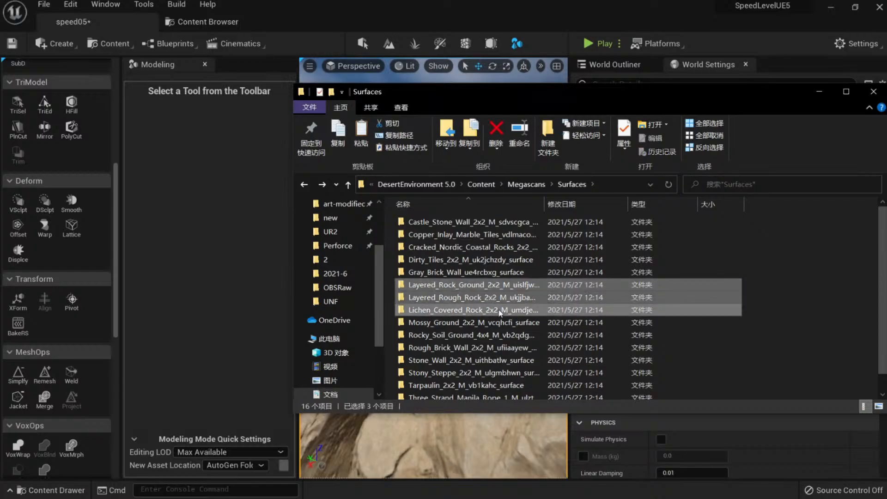
Paste the three rock folders into SpeedLevelUE5\Content\Megascans\Surfaces.
left_click(434, 185)
left_click(466, 185)
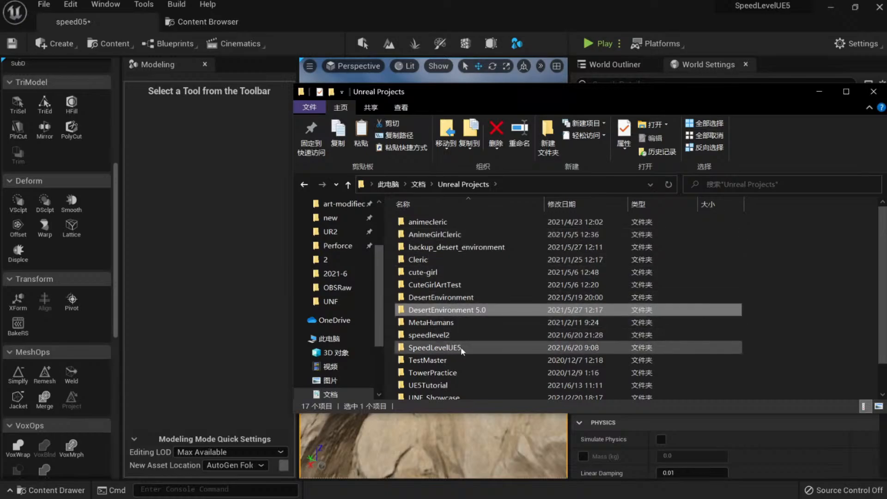
double_click(461, 347)
double_click(432, 234)
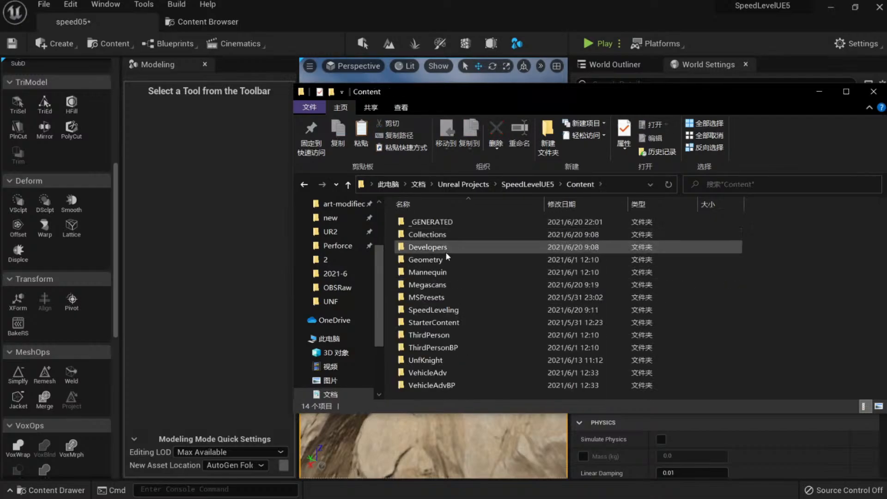
double_click(444, 285)
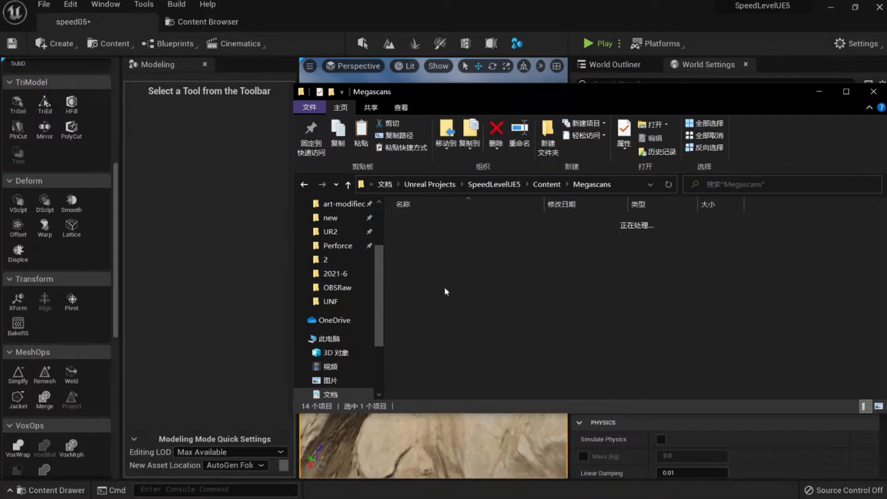
double_click(443, 261)
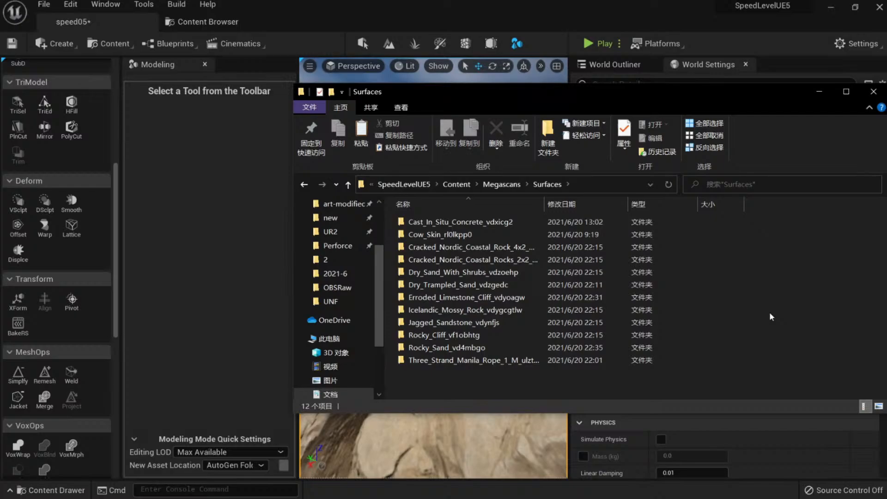
key("ctrl+v")
Assign the Layered_Rock_Ground material instance to the floor rectangle's Element 0.
left_click(302, 18)
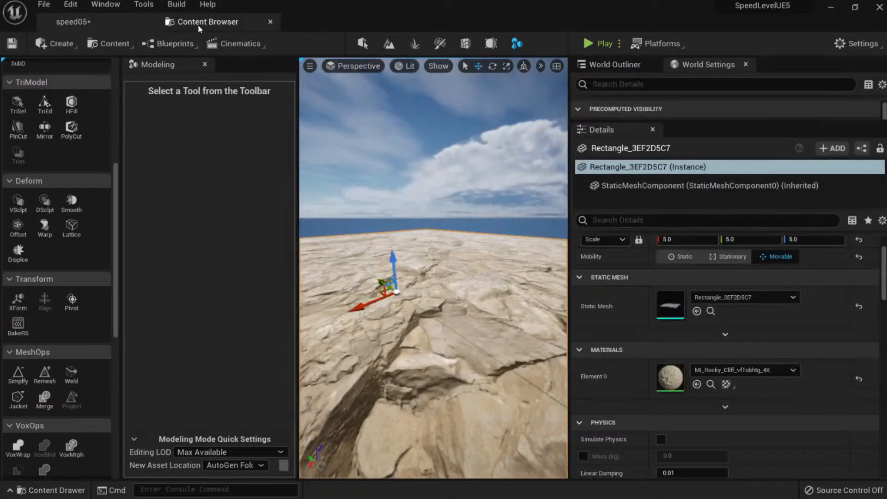
left_click(197, 24)
left_click(88, 249)
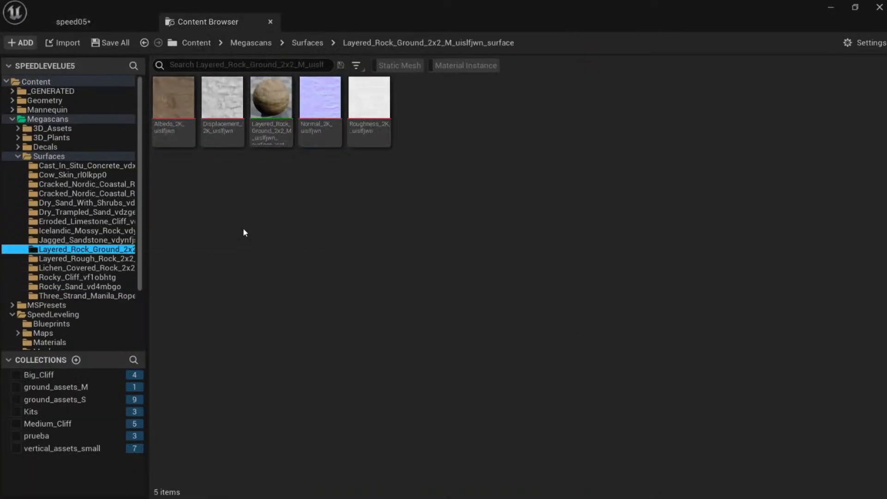
left_click(271, 104)
left_click(73, 22)
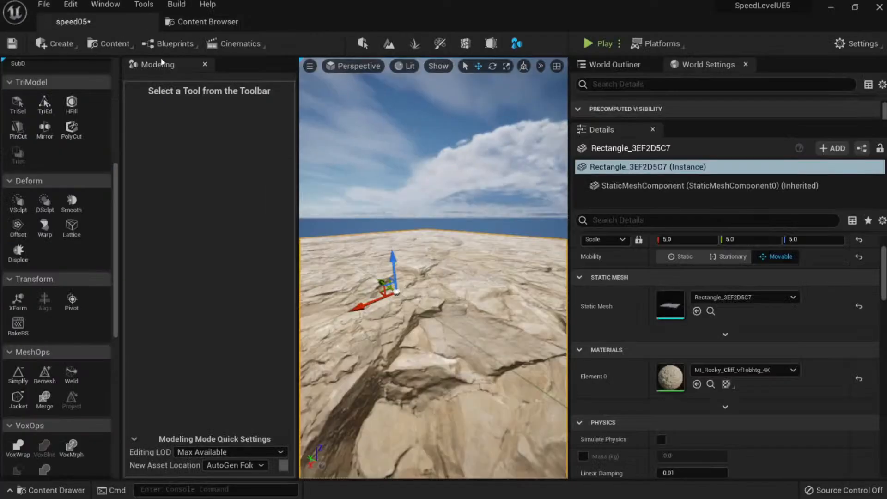
left_click(696, 384)
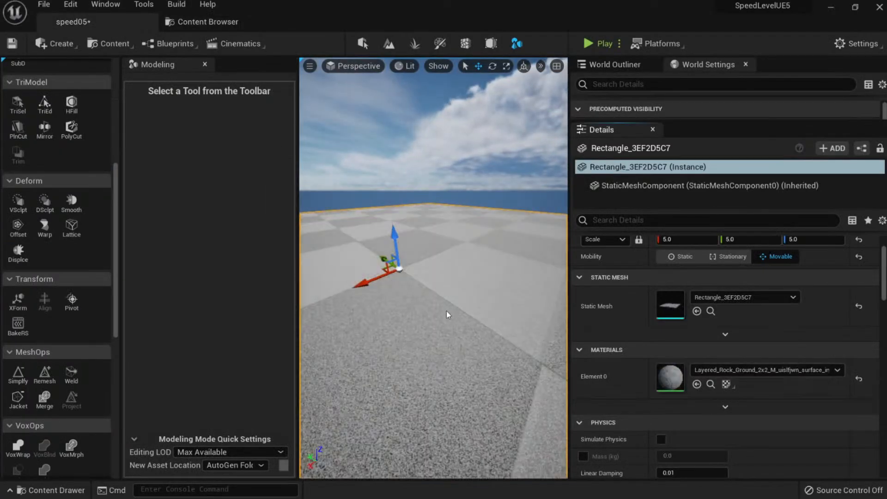
Fly the camera around to inspect the newly textured floor.
key("s")
mouse_move(433, 277)
right_mouse_down()
mouse_move(431, 258)
mouse_move(431, 265)
right_mouse_up()
key("w")
key("s")
right_click_drag(455, 304, 483, 308)
key("s")
key("w")
key("s")
Return to Select mode and open the floor's material for editing.
key("shift+1")
right_click_drag(457, 279, 439, 281)
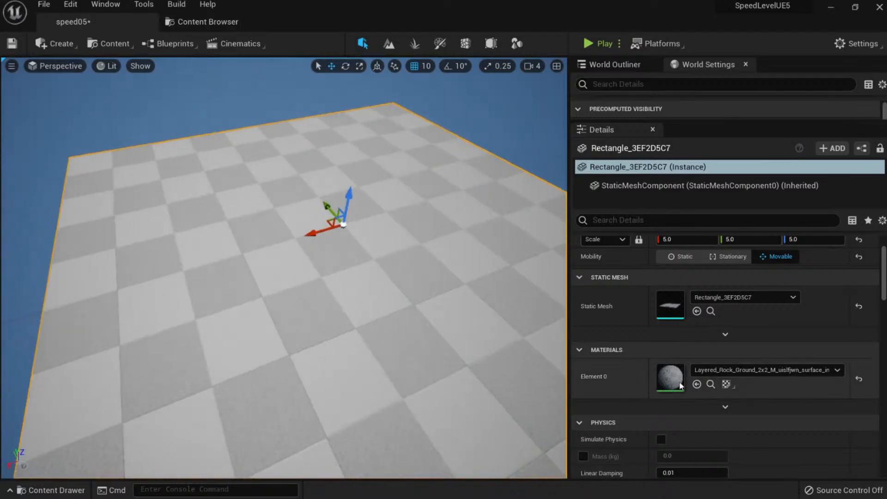
double_click(670, 377)
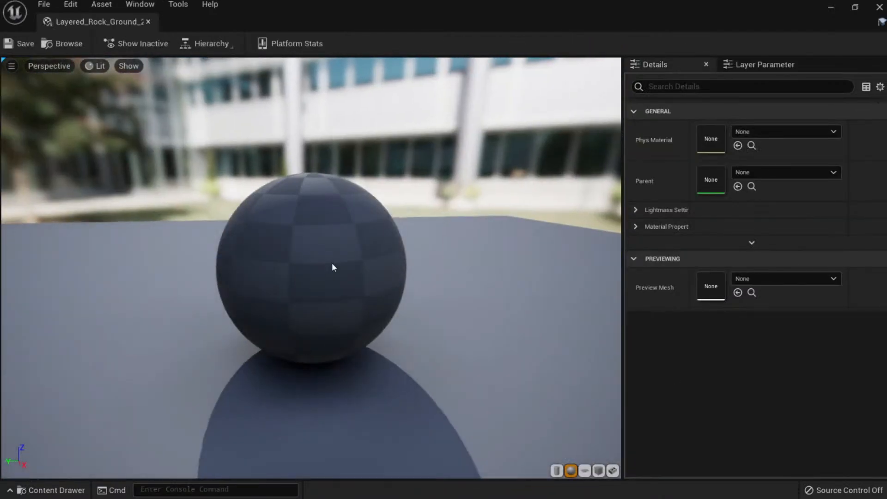
Open the Icelandic_Mossy_Rock material instance as a reference and dock its editor.
right_click_drag(332, 263, 332, 245)
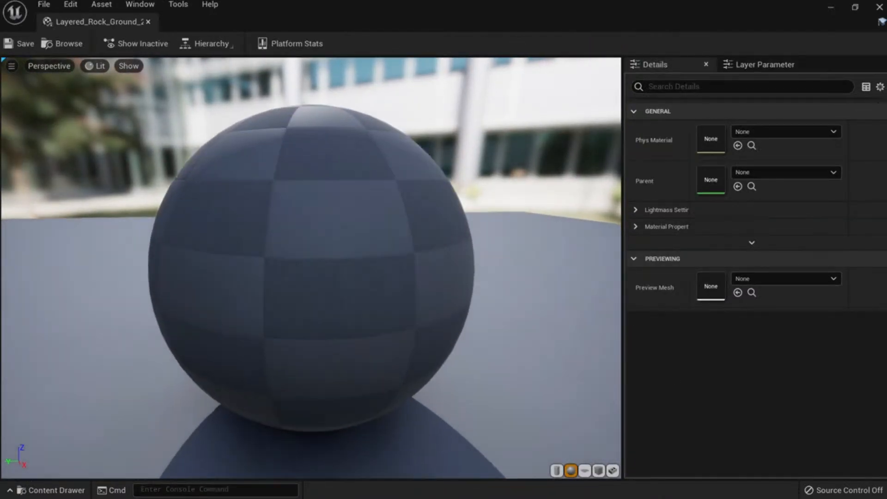
left_click(149, 21)
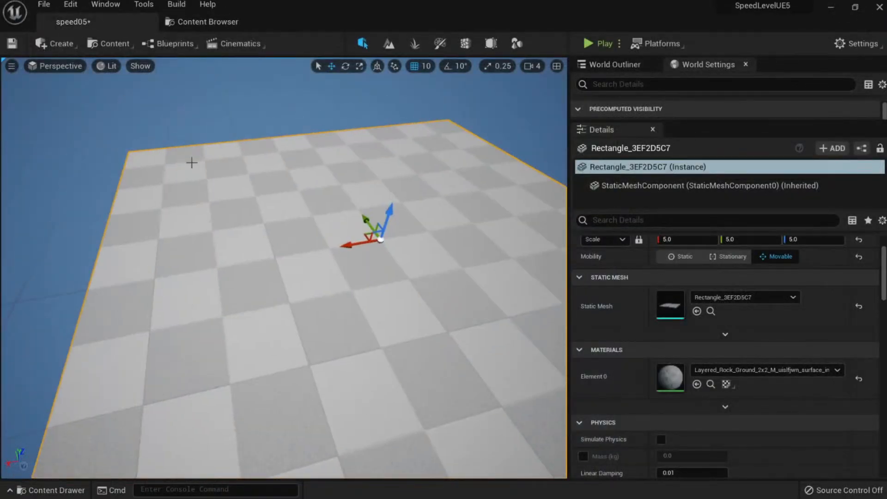
left_click(51, 490)
left_click(102, 389)
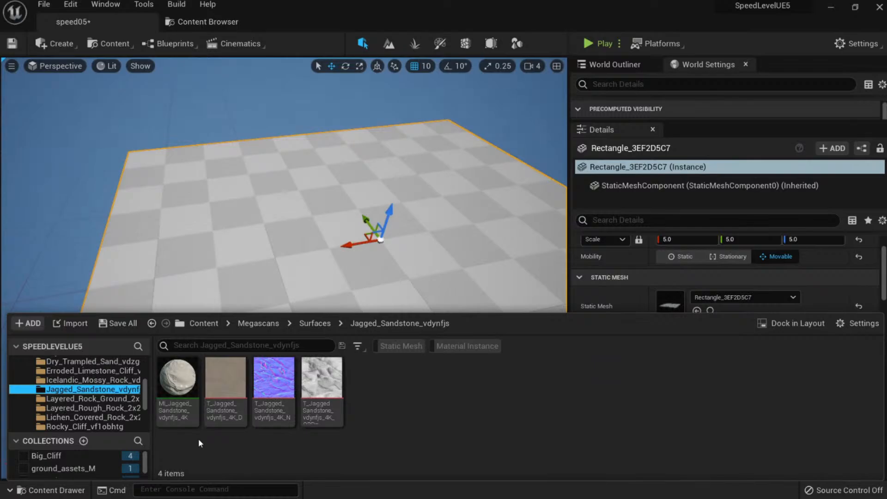
left_click(88, 380)
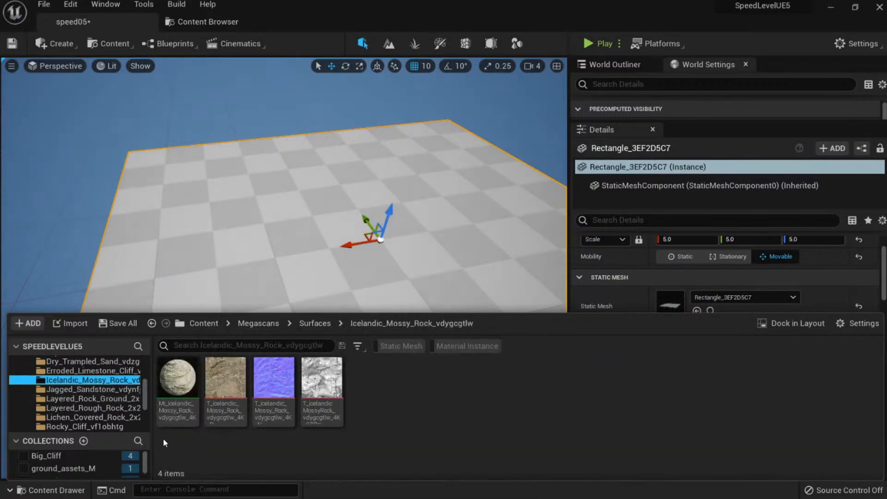
double_click(177, 381)
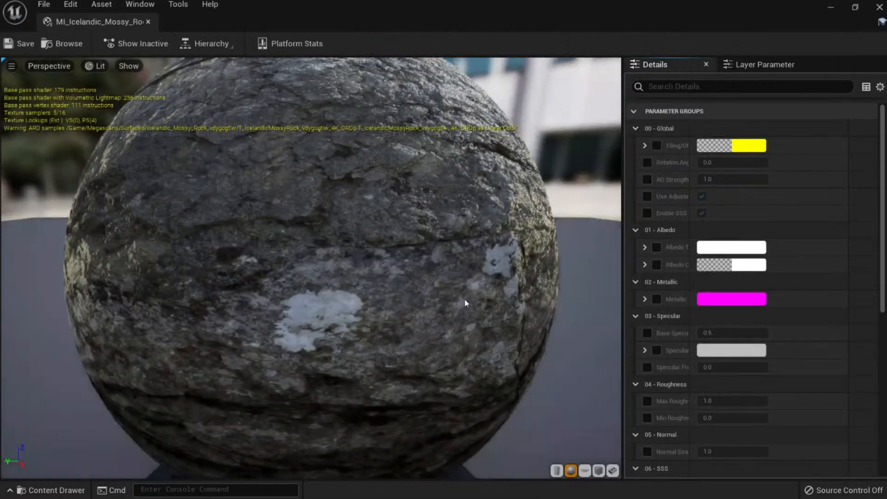
scroll(751, 231, "down", 10)
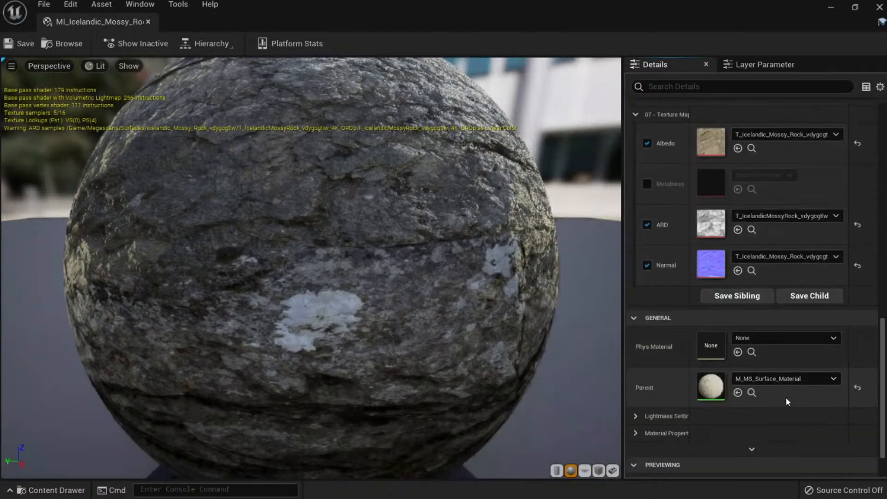
left_click(751, 392)
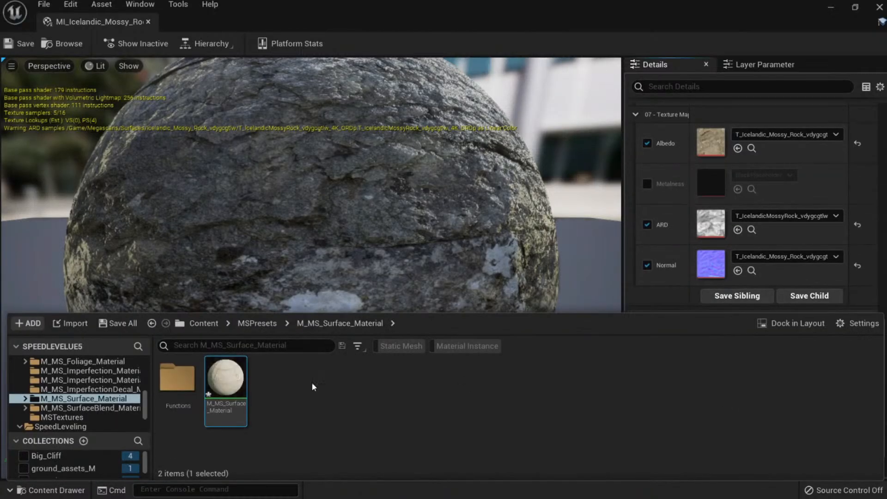
left_click_drag(120, 21, 368, 19)
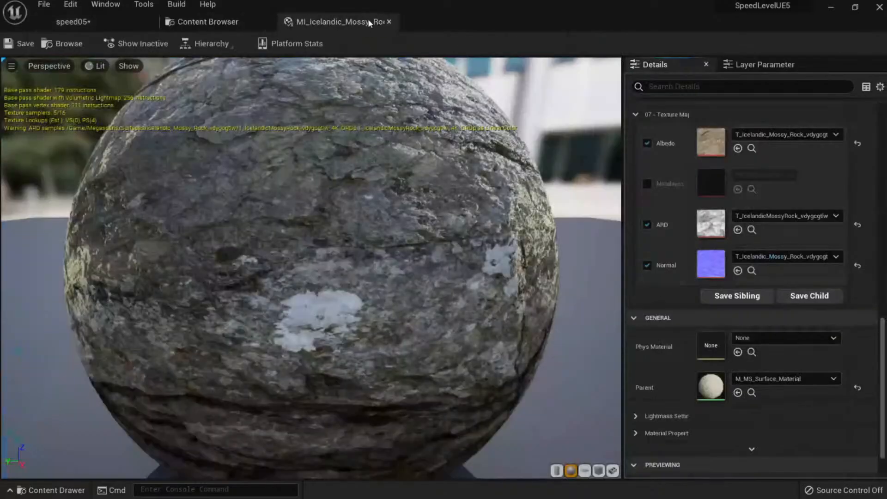
Set the Layered_Rock_Ground instance's parent to M_MS_Surface_Material and return to speed05.
left_click(105, 23)
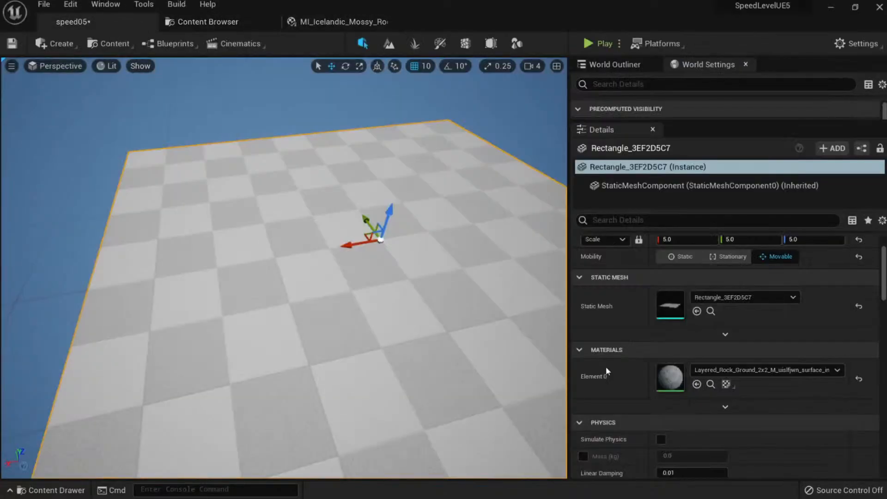
left_click(710, 384)
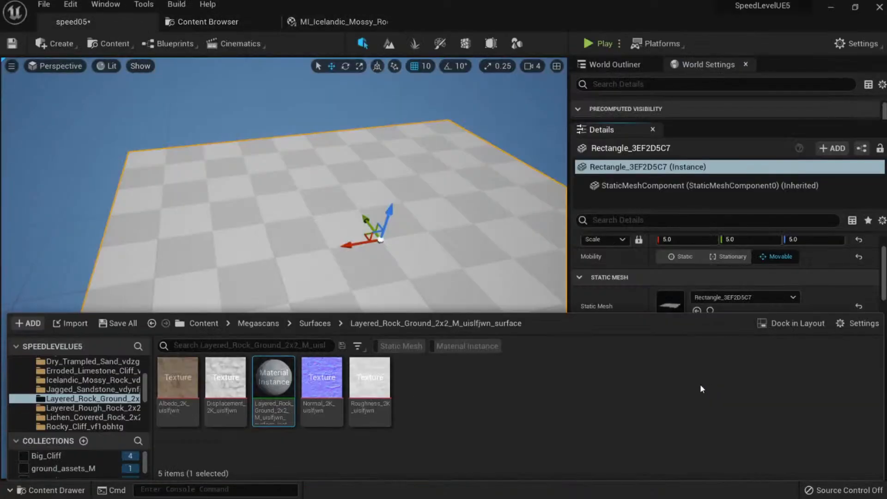
double_click(284, 388)
left_click(333, 22)
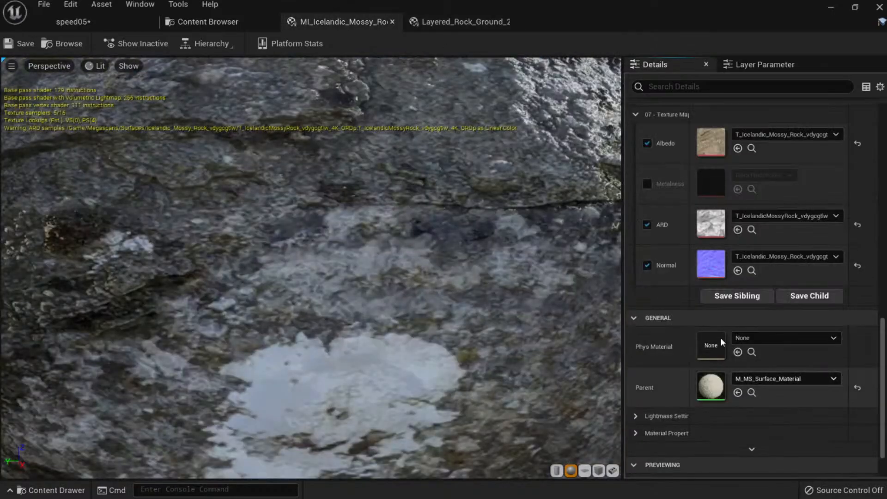
left_click(462, 22)
left_click(761, 170)
type("m")
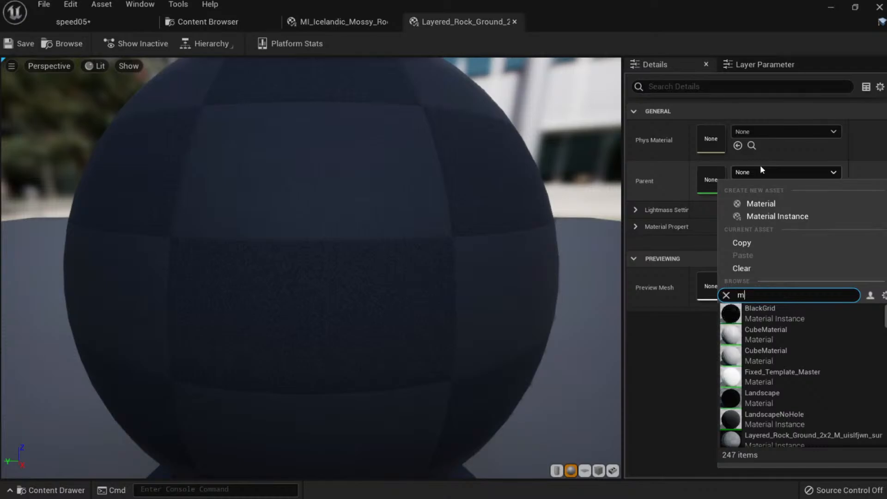
type("s sur")
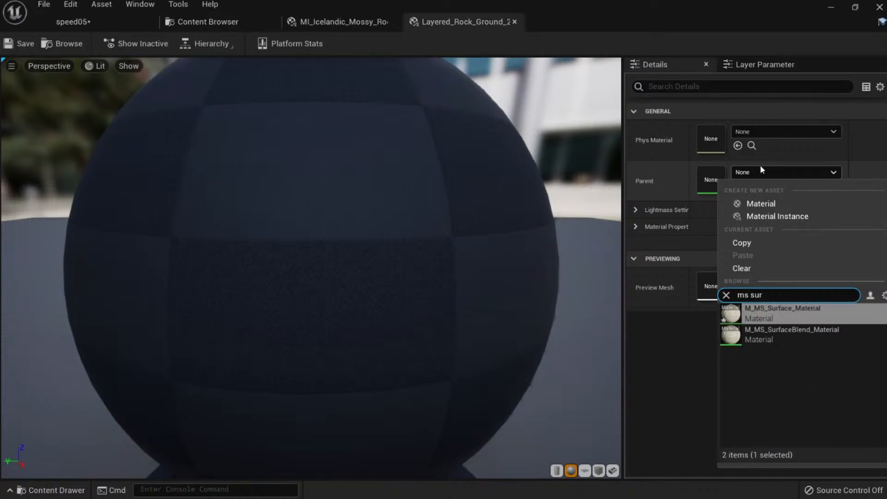
key("Return")
scroll(382, 275, "down", 5)
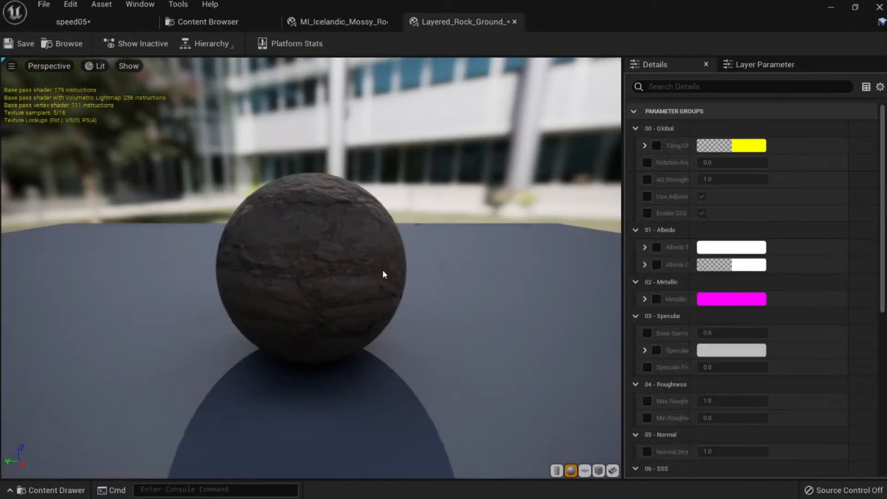
left_click(74, 22)
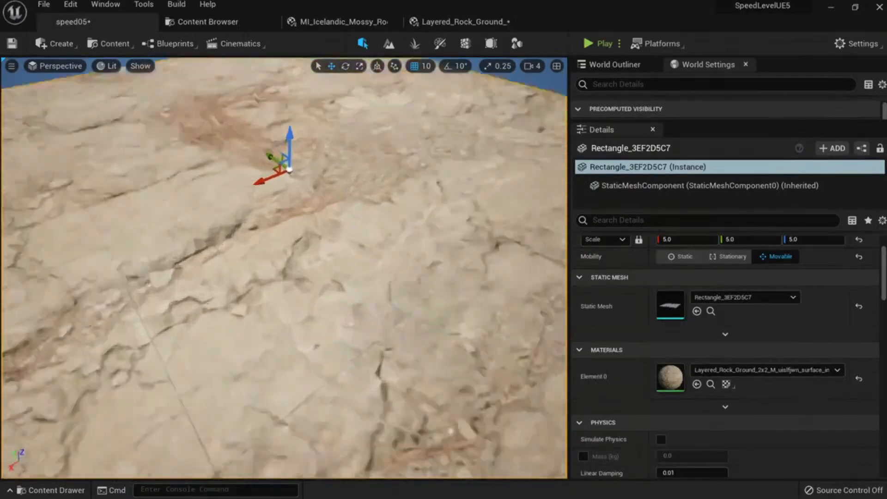
Frame the rock-textured plane and enter Modeling Mode.
mouse_move(335, 257)
right_mouse_down()
mouse_move(335, 264)
mouse_move(336, 257)
right_mouse_up()
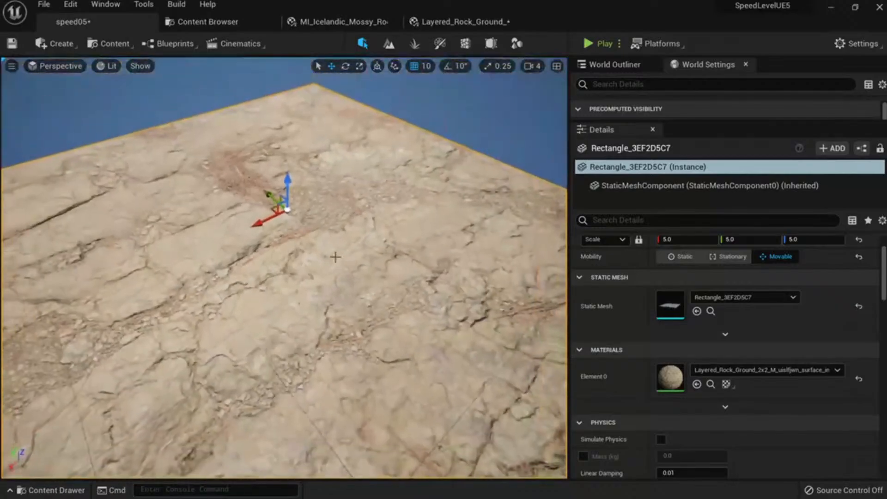
scroll(393, 287, "down", 5)
scroll(397, 291, "up", 5)
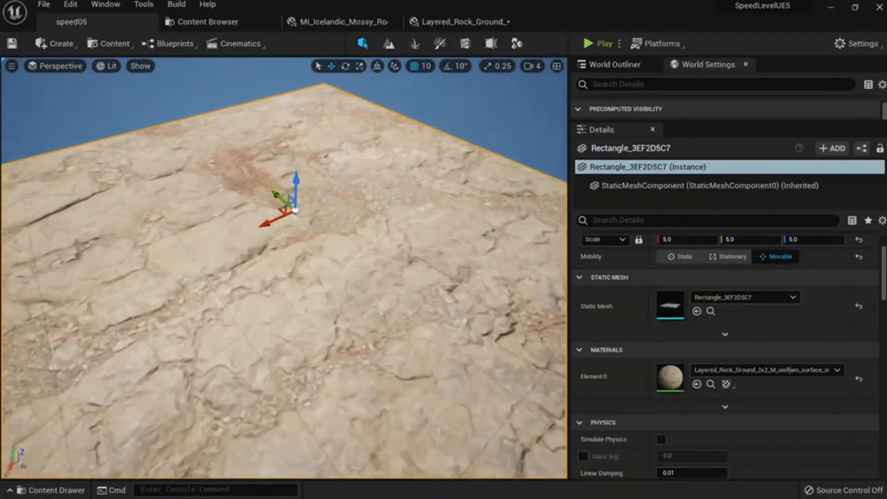
mouse_move(415, 305)
right_mouse_down()
mouse_move(425, 284)
mouse_move(415, 305)
right_mouse_up()
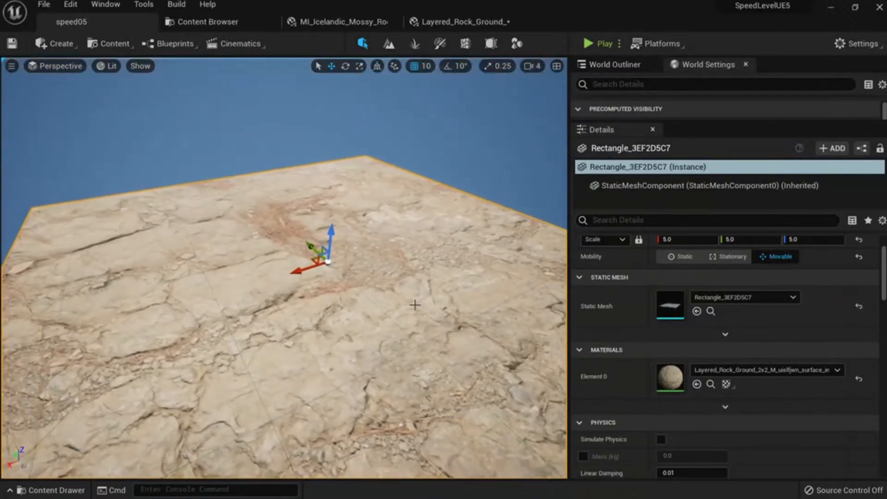
left_click(517, 43)
scroll(60, 292, "down", 5)
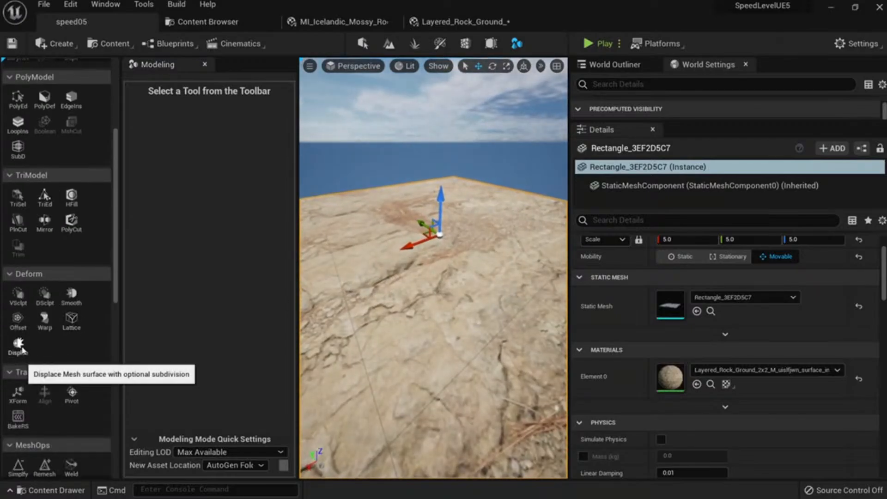
Apply Deform > Displace using the Layered_Rock_Ground displacement map as the texture.
left_click(18, 346)
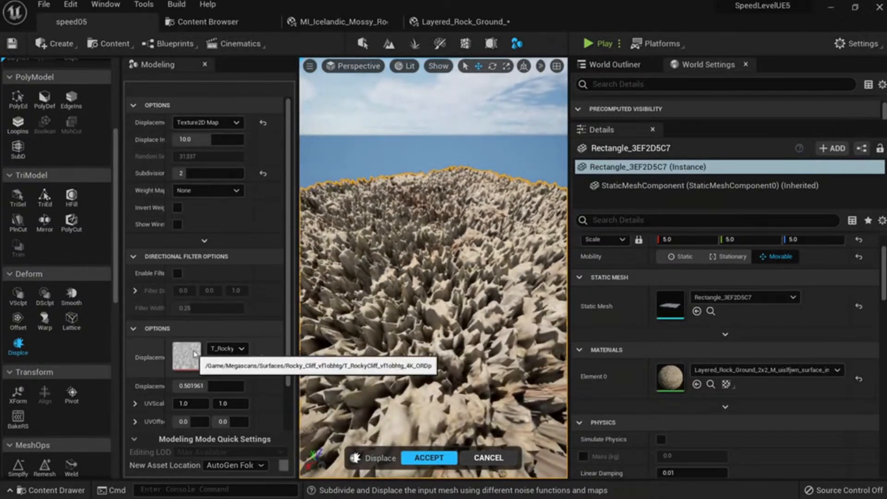
left_click(208, 21)
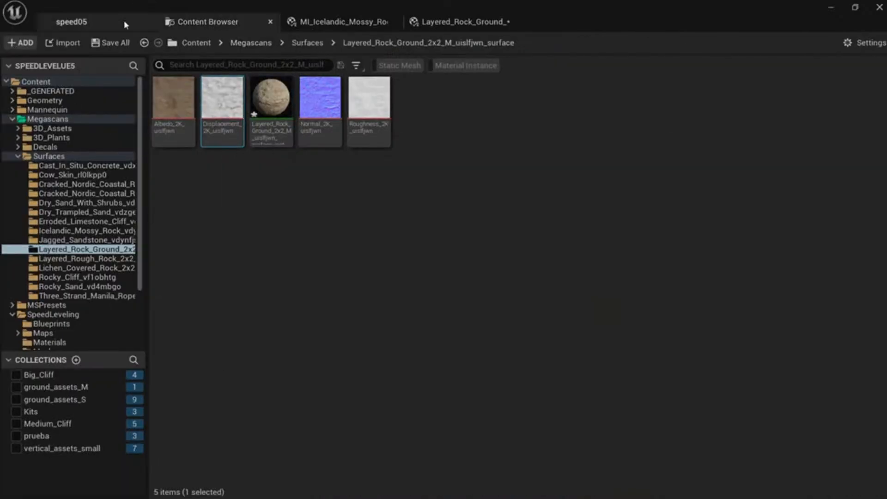
left_click(111, 28)
left_click(213, 363)
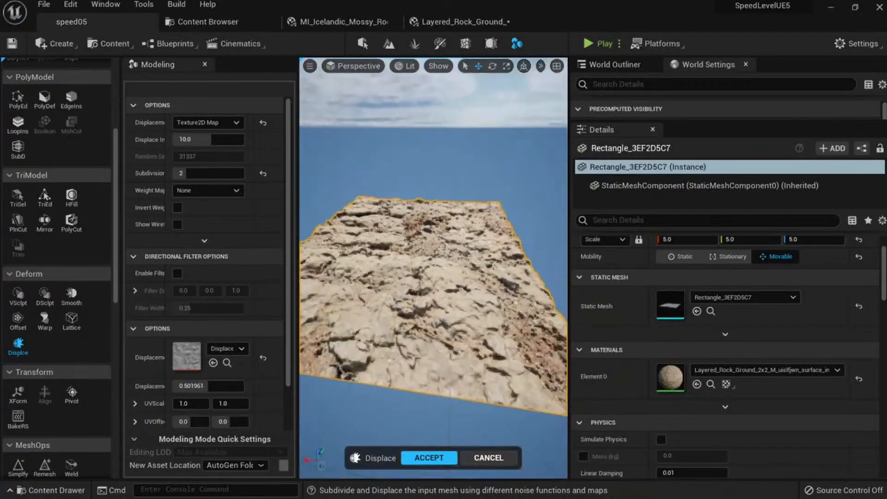
Fly low over the displaced rock surface to inspect its relief.
right_click_drag(425, 277, 503, 282)
right_click_drag(433, 277, 353, 235)
right_click_drag(433, 278, 439, 240)
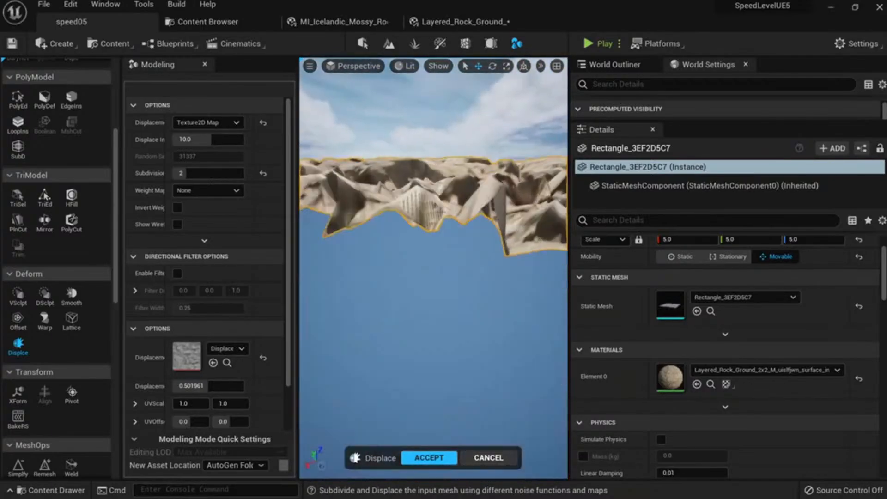
right_click_drag(433, 277, 441, 296)
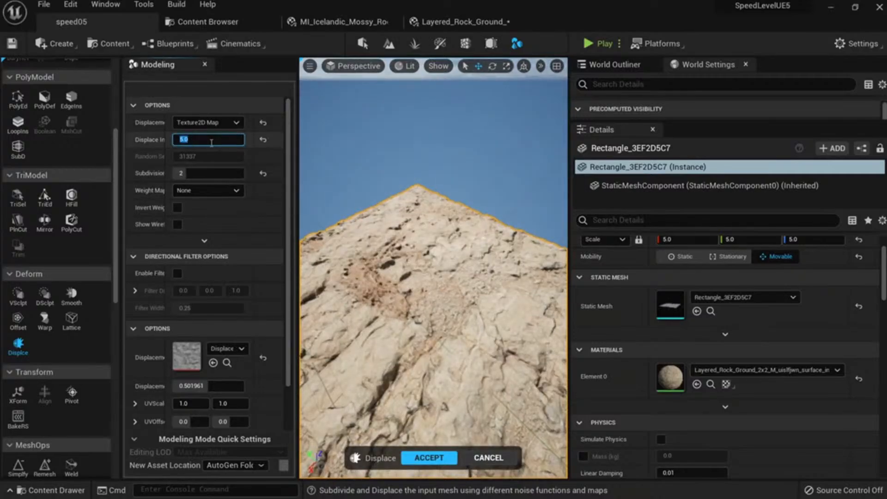
Check the intensity 8.0 displacement in Unlit and Wireframe views, then accept it.
right_click_drag(434, 278, 434, 295)
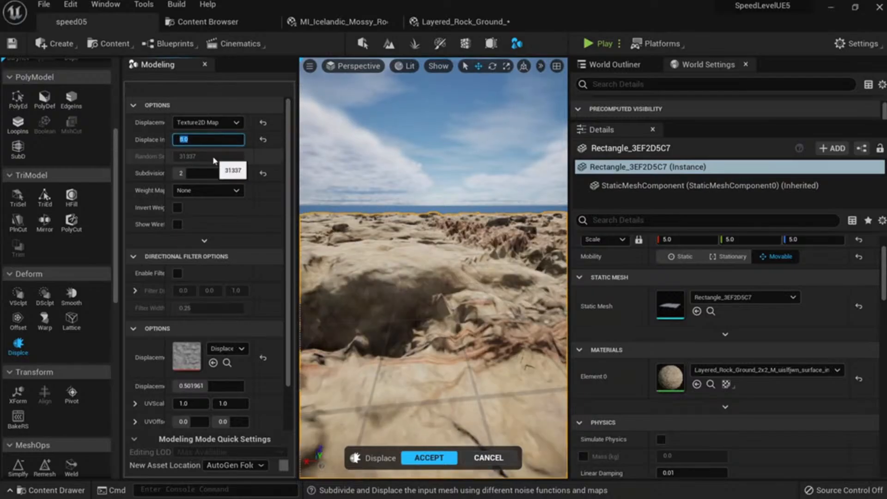
right_click_drag(403, 275, 469, 303)
key("alt+3")
key("alt+4")
key("alt+2")
key("alt+4")
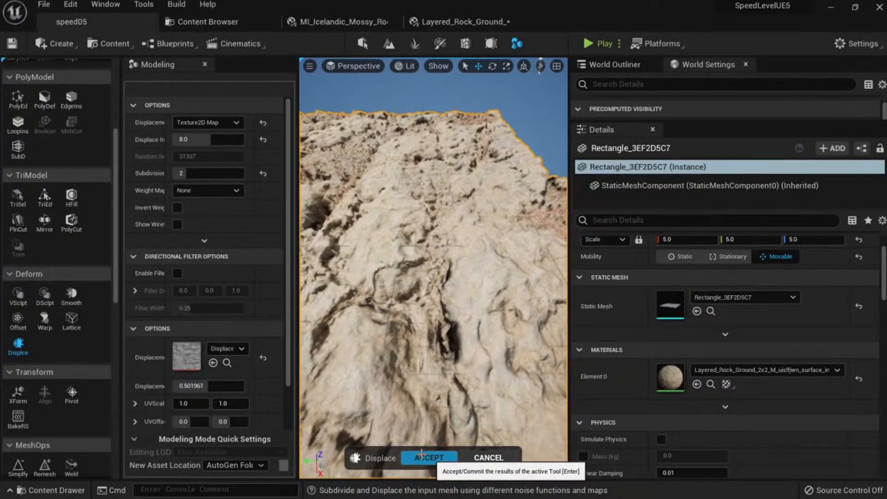
left_click(423, 456)
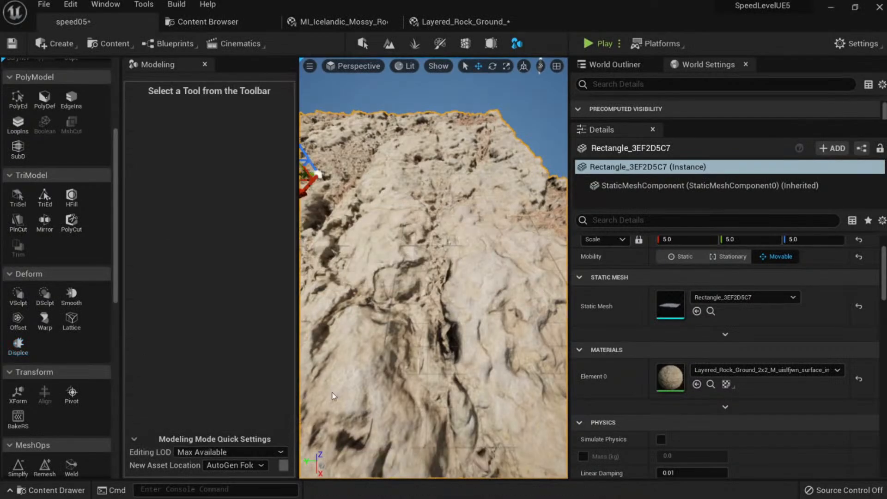
Enable Nanite on the Rectangle_3EF2D5C7 mesh asset.
left_click(711, 312)
right_click(220, 106)
mouse_move(293, 115)
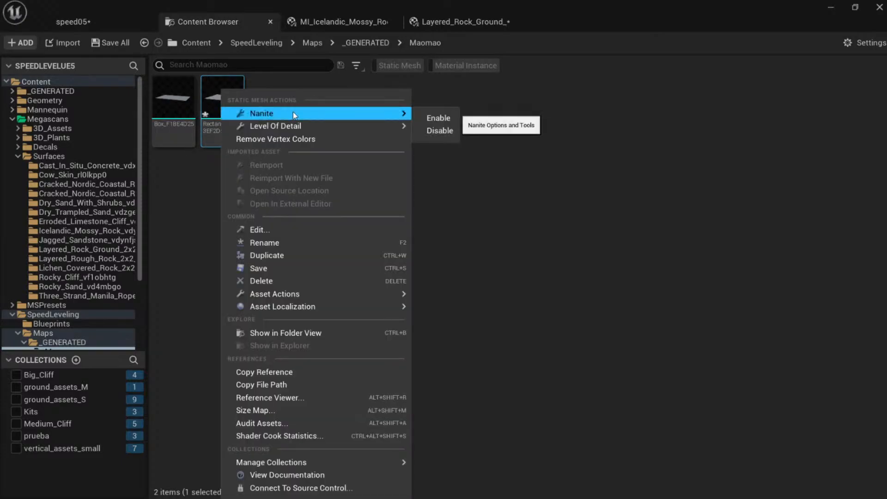
left_click(438, 118)
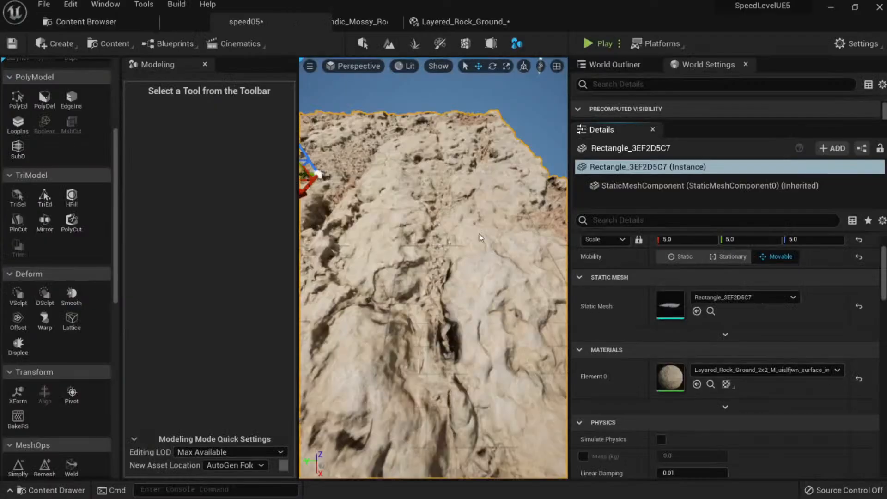
Alt-drag the rock plane along Y to tile a copy beside the original.
right_click_drag(471, 234, 480, 254)
key("s")
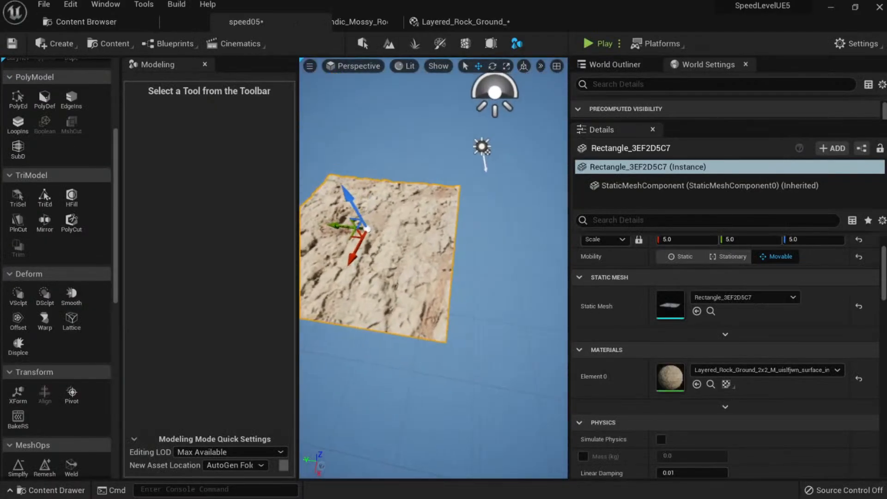
right_click_drag(407, 229, 409, 229)
left_click_drag(332, 229, 455, 207, "alt")
left_click(516, 262, "ctrl")
left_click(430, 263, "ctrl")
left_click(479, 253, "ctrl")
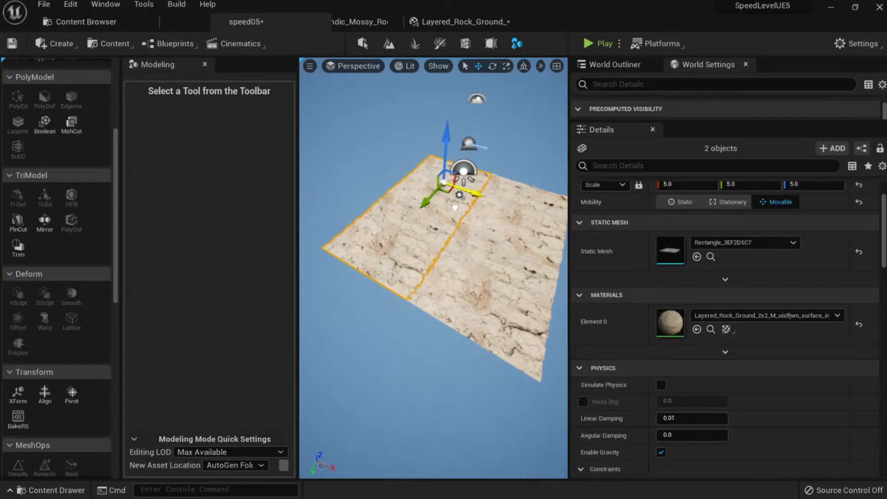
key("Escape")
Inspect the tiled rock planes up close and open Rectangle_3EF2D5C7 in the mesh editor.
key("w")
right_click_drag(466, 261, 485, 231)
left_click(484, 243)
left_click(391, 244)
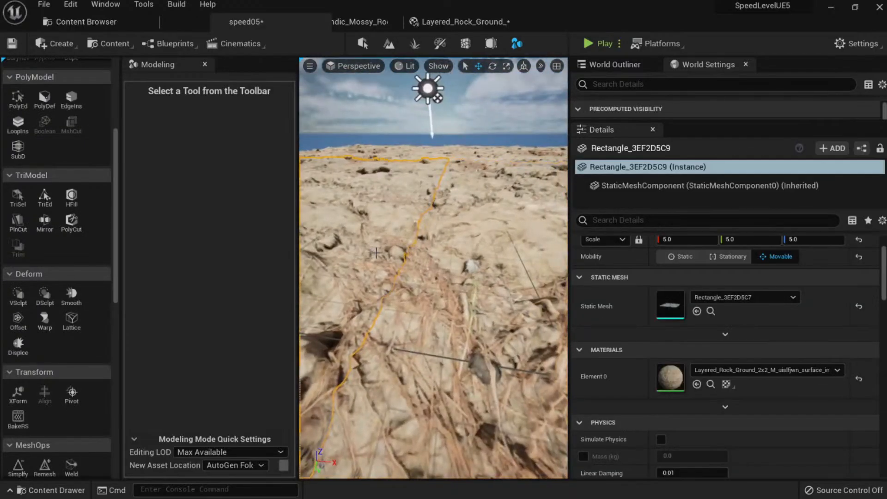
right_click_drag(390, 244, 390, 235)
key("a")
mouse_move(466, 246)
right_mouse_down()
mouse_move(467, 238)
mouse_move(461, 252)
mouse_move(466, 246)
right_mouse_up()
key("s")
key("w")
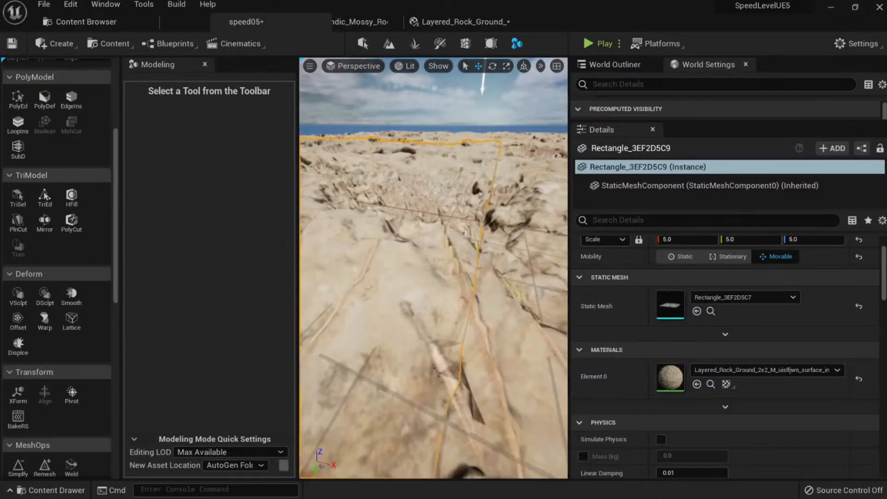
right_click_drag(467, 301, 464, 326)
key("s")
double_click(670, 304)
Orbit the displaced slab in the mesh editor and save the mesh.
key("w")
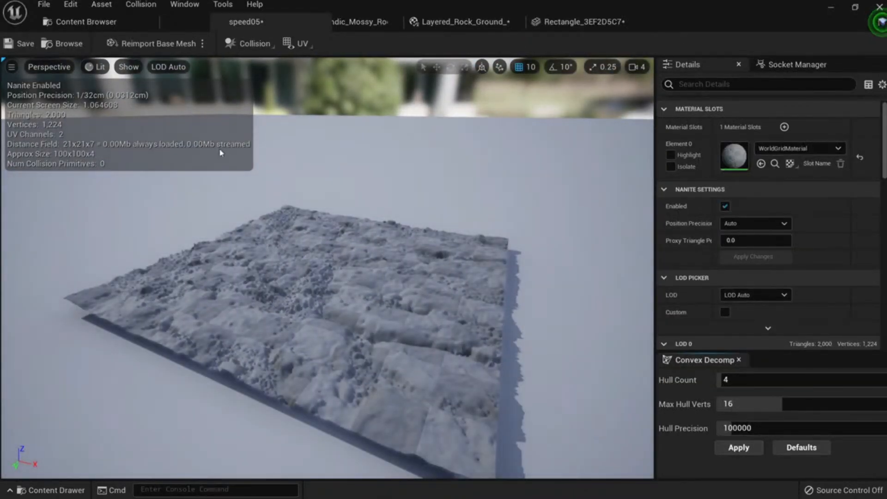
left_click_drag(326, 290, 379, 298)
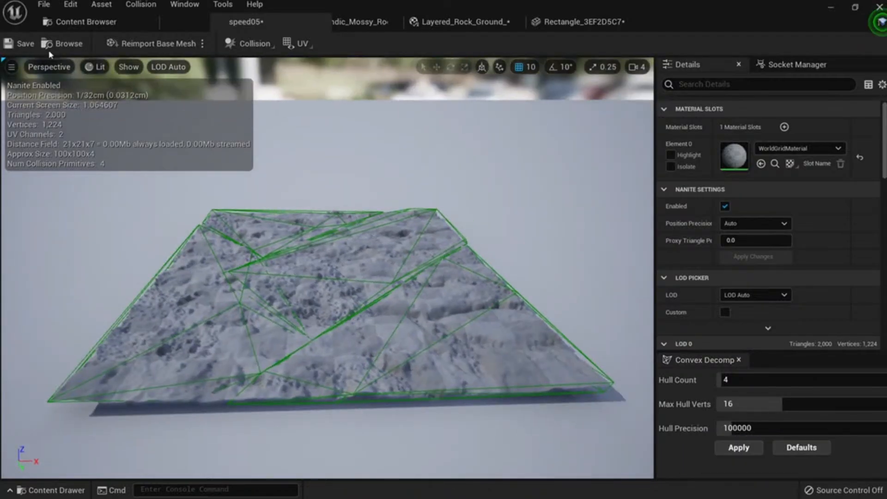
left_click(21, 44)
left_click(93, 21)
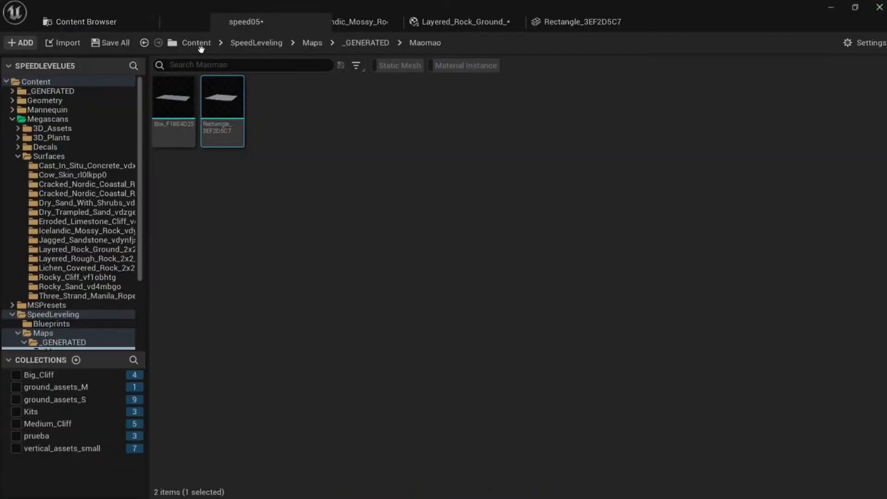
left_click_drag(768, 18, 698, 94)
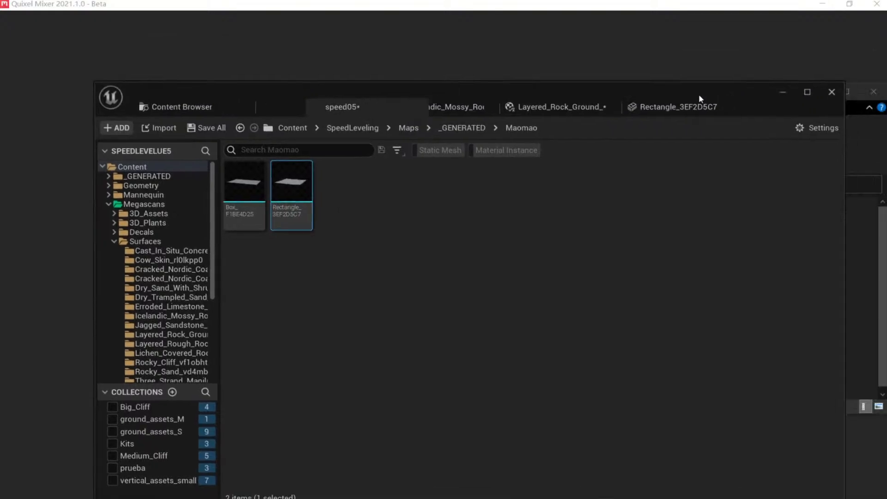
double_click(698, 94)
Close the Rectangle_3EF2D5C7, Content Browser, Rock_Ground and Mossy_Rock editor tabs.
left_click(568, 27)
middle_click(577, 27)
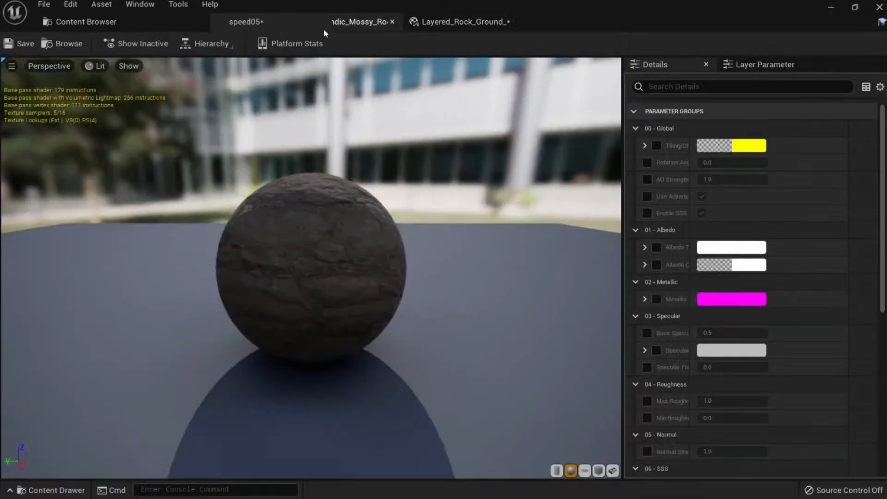
left_click(110, 22)
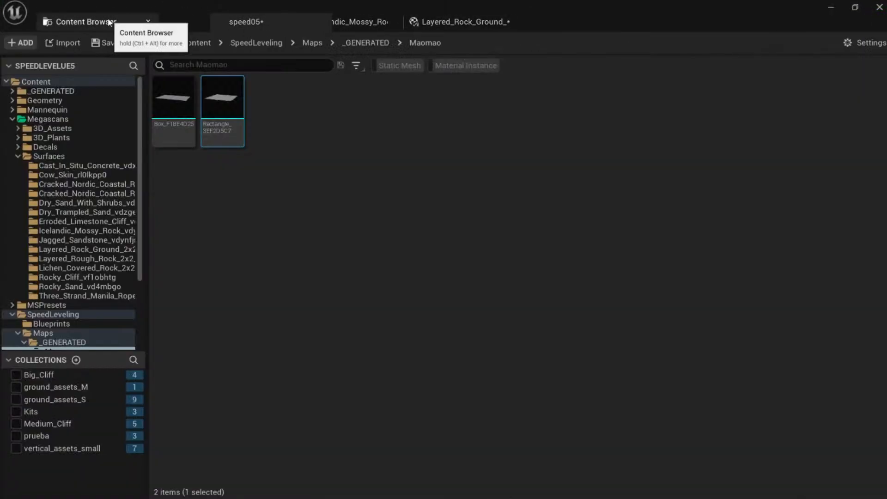
left_click(148, 22)
double_click(426, 12)
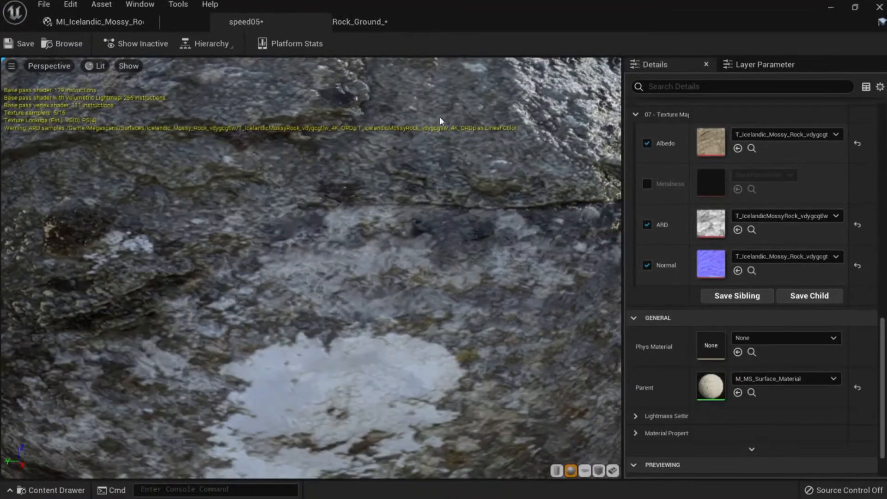
scroll(440, 117, "down", 5)
left_click(332, 23)
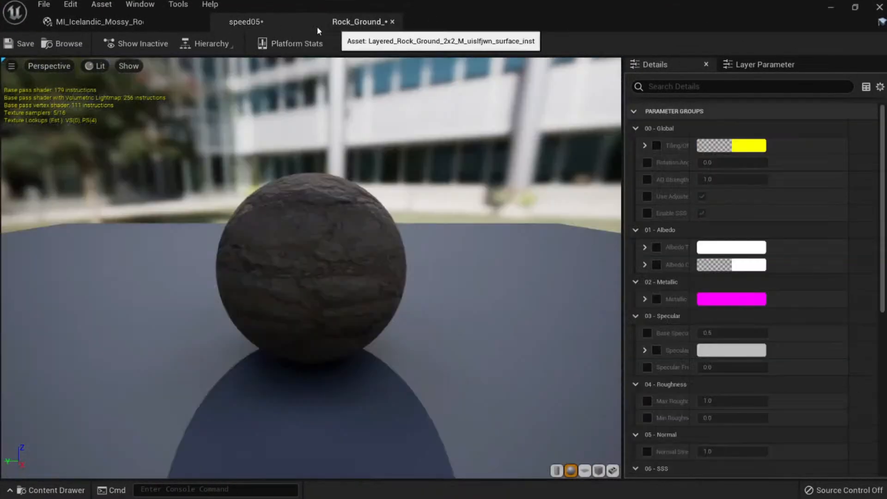
middle_click(370, 24)
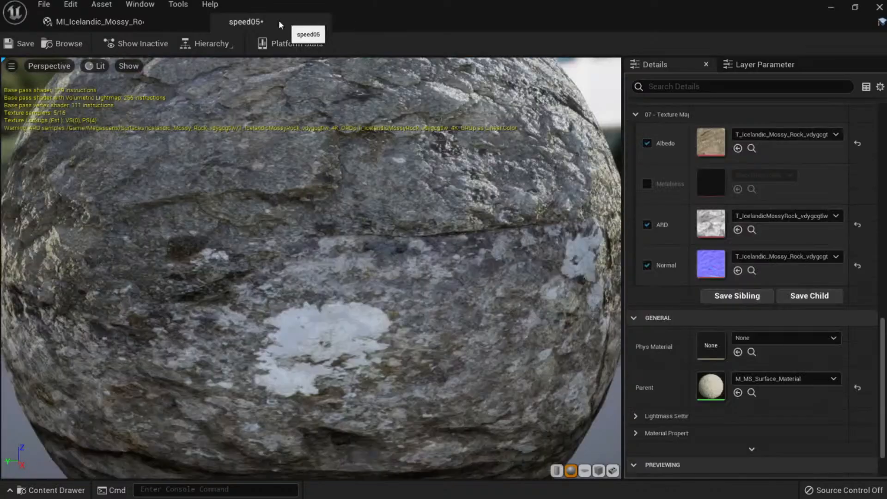
middle_click(139, 23)
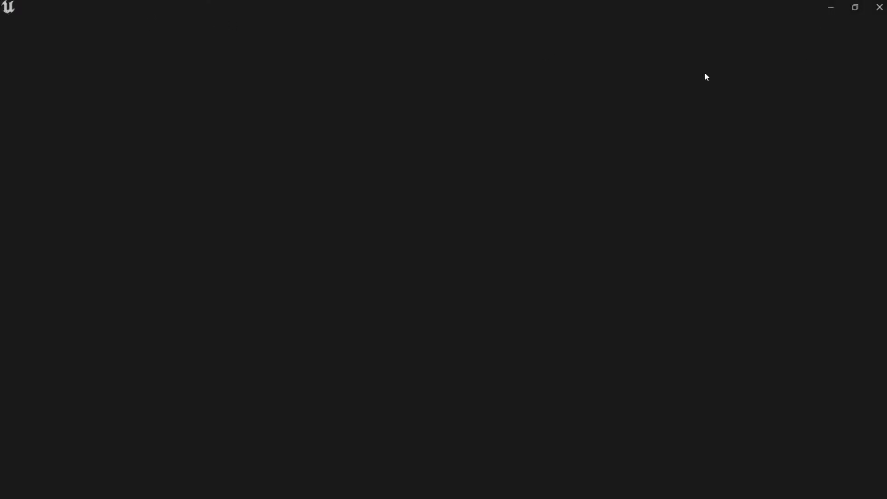
Close the Unreal Editor and relaunch the SpeedLevelUE5 .uproject from its folder.
left_click(854, 7)
left_click(709, 9)
left_click(880, 8)
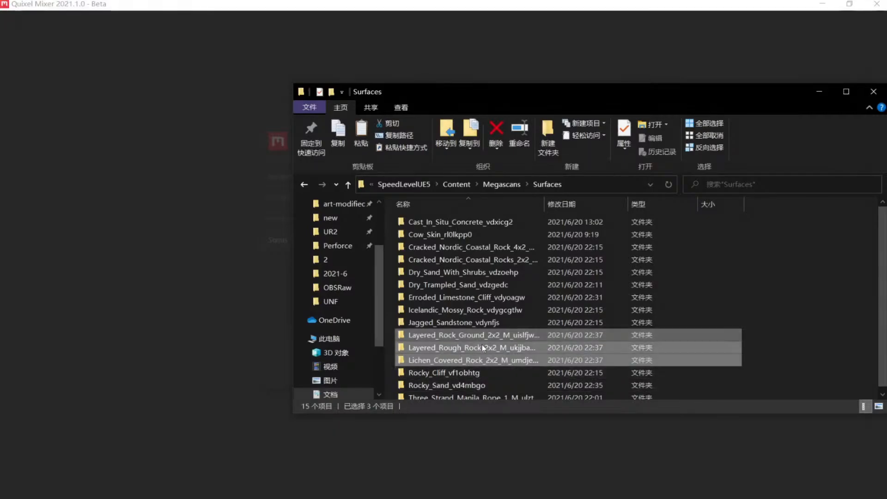
left_click(427, 184)
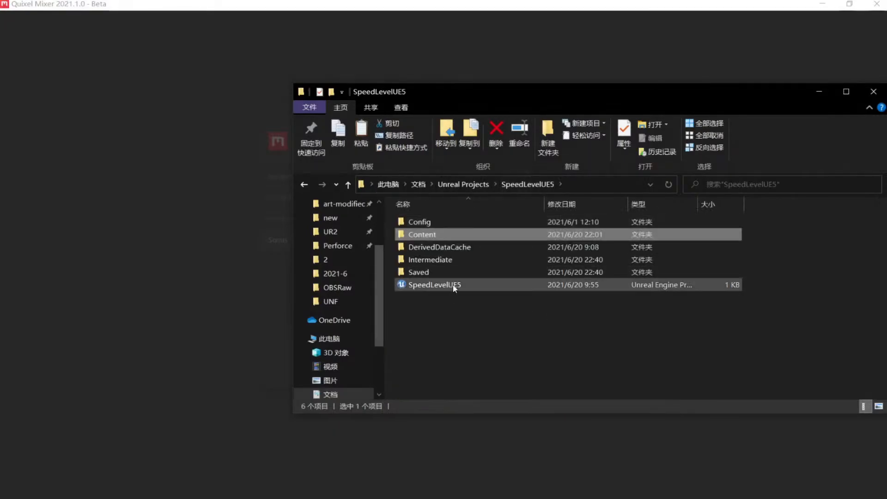
double_click(451, 284)
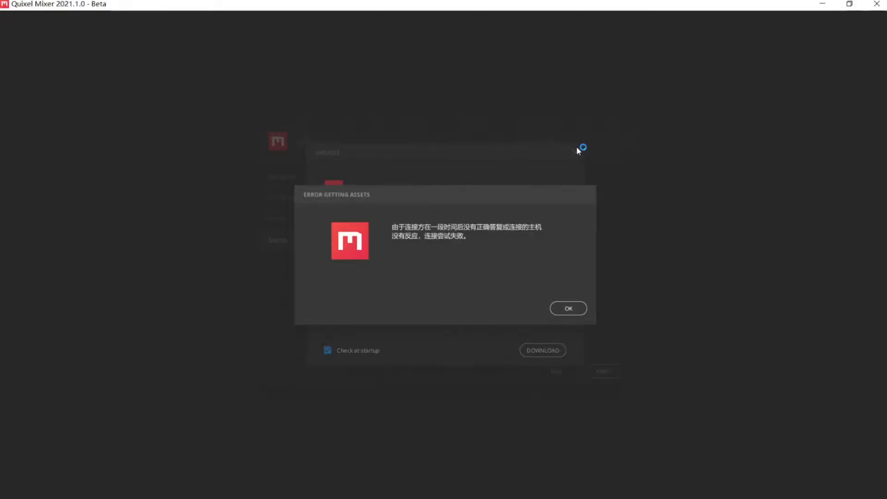
Dismiss Quixel Mixer's connection error and close its Updates notice.
left_click(573, 308)
scroll(554, 303, "down", 2)
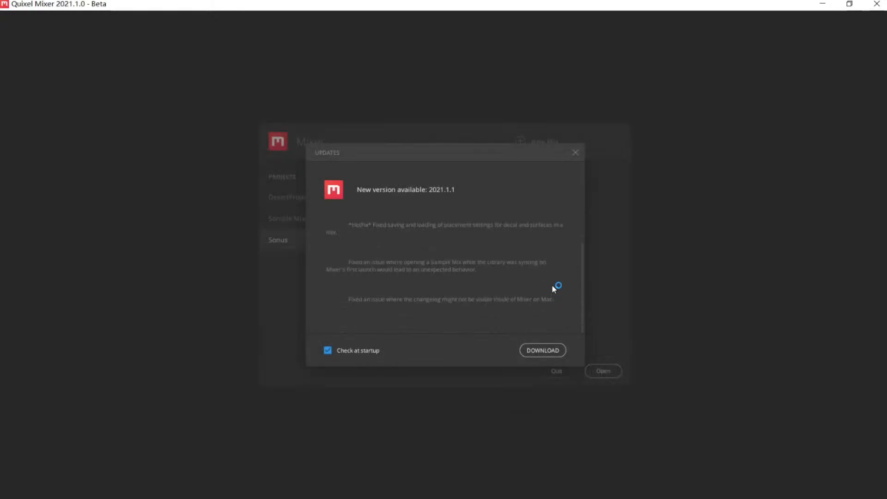
scroll(562, 258, "up", 2)
left_click(575, 152)
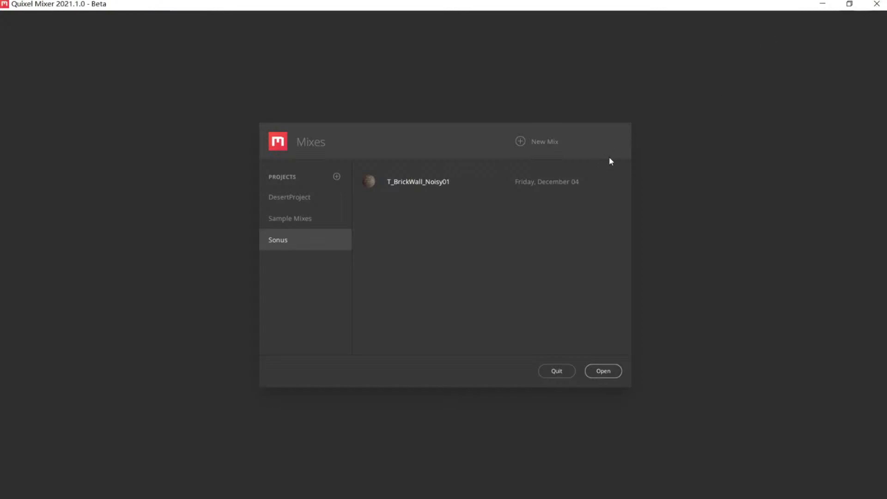
Close Quixel Mixer, move Explorer and Firefox out of the way, and switch to the SpeedLevelUE5 editor.
left_click(876, 5)
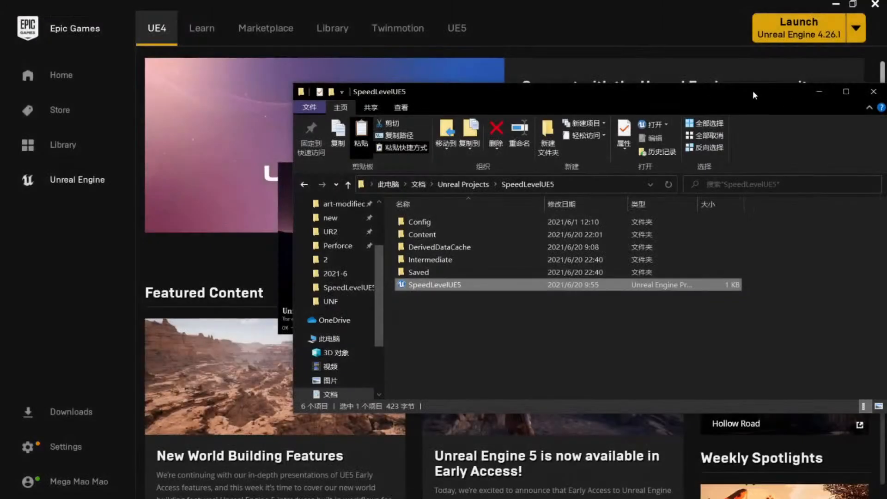
left_click_drag(753, 95, 585, 56)
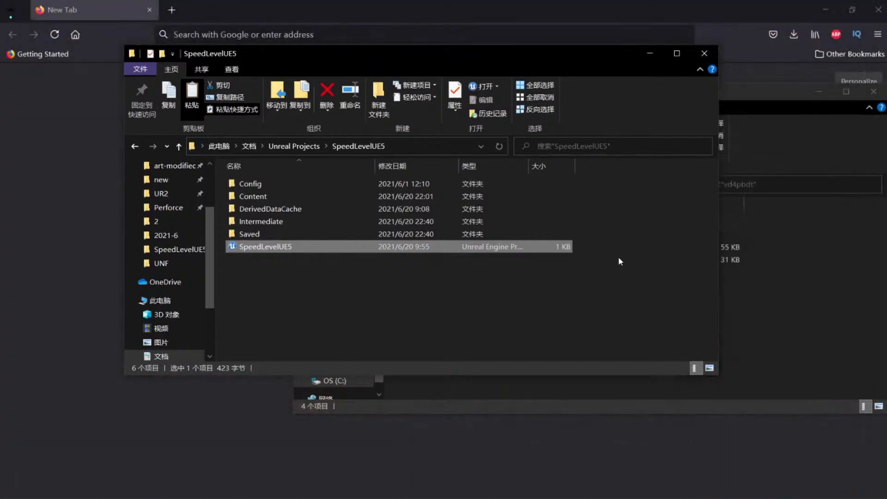
left_click(653, 10)
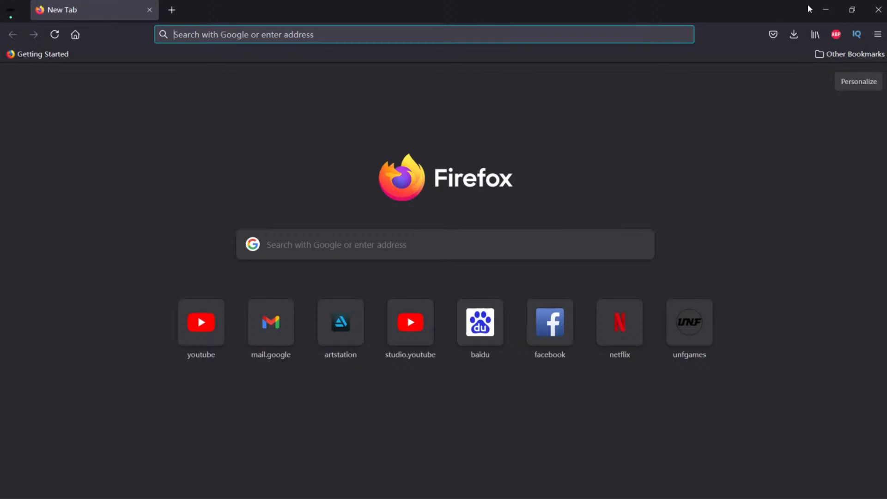
left_click(824, 10)
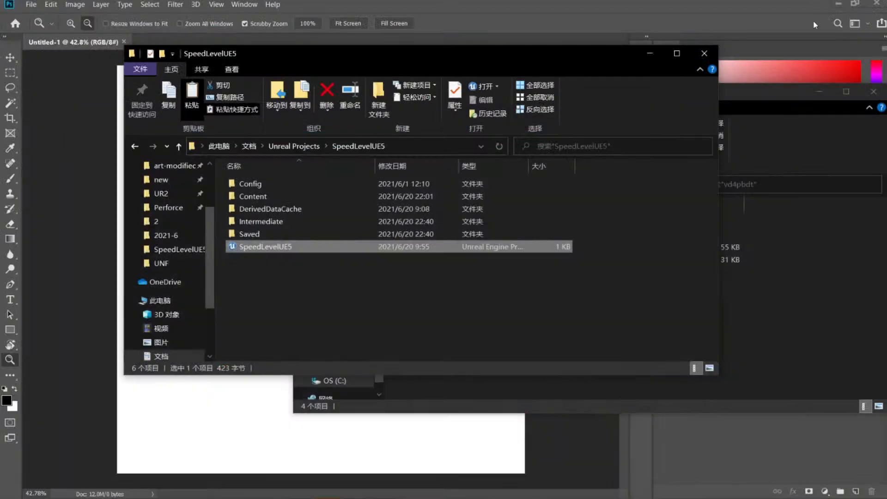
left_click(686, 17)
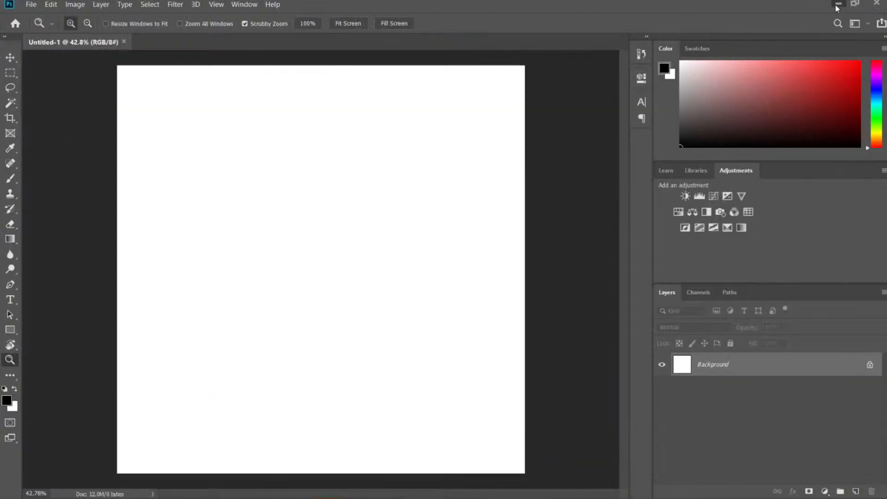
key("alt+Tab")
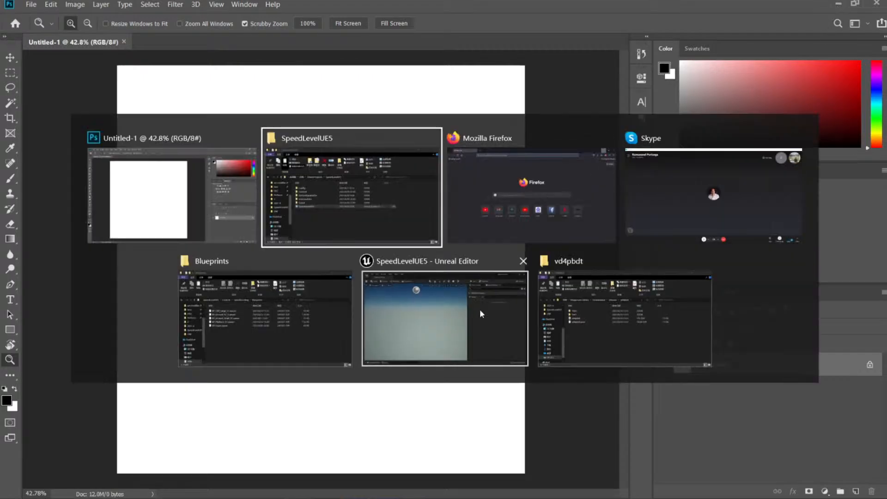
key("Escape")
key("alt+Tab")
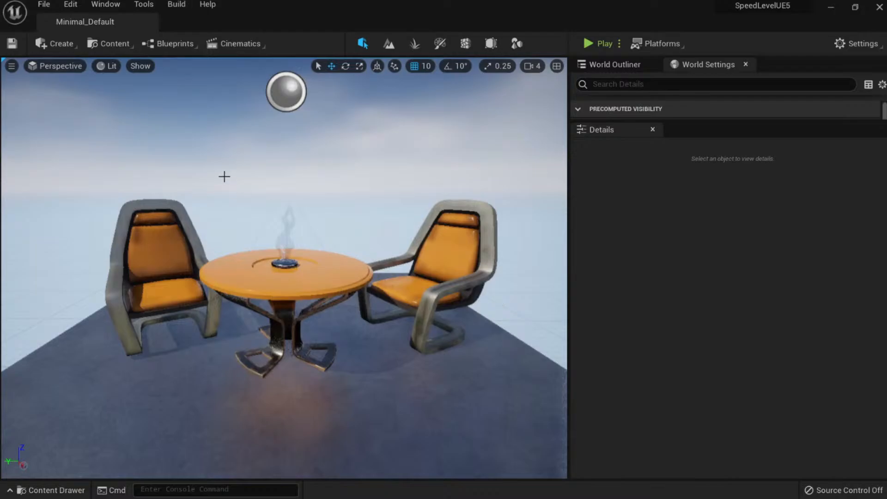
Open the speed05 level via File > Open Level.
right_click_drag(224, 176, 180, 178)
left_click(43, 5)
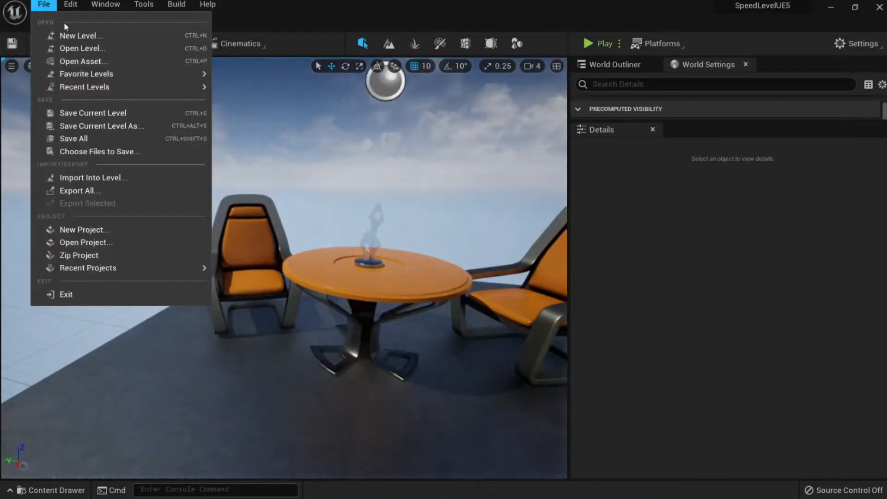
left_click(79, 47)
double_click(636, 157)
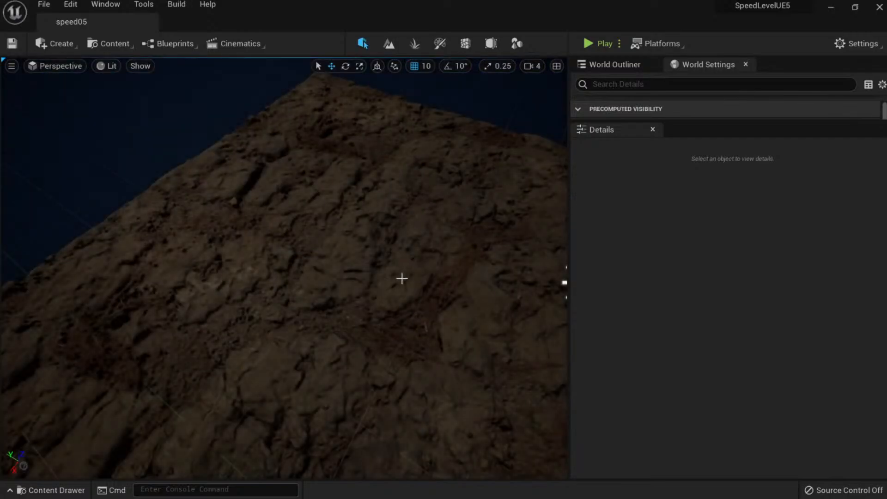
Select the rock floor and run a brief Play session, then stop it.
right_click_drag(368, 293, 324, 255)
left_click(367, 293)
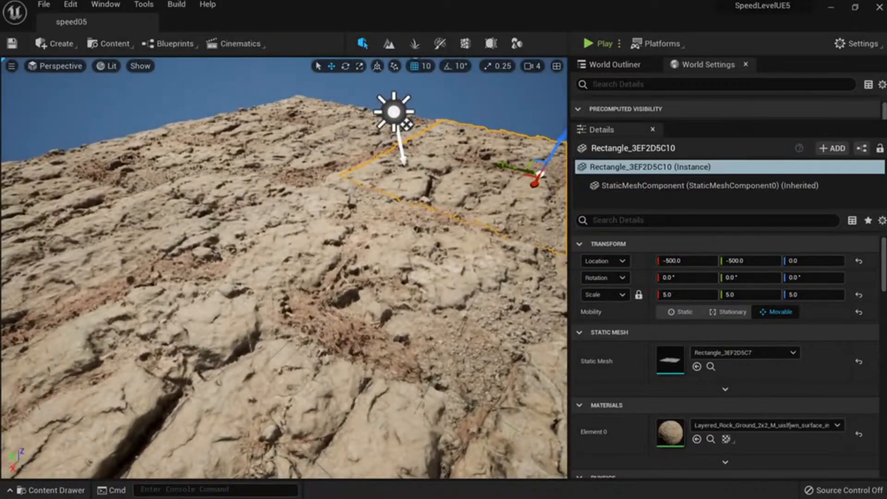
left_click(593, 43)
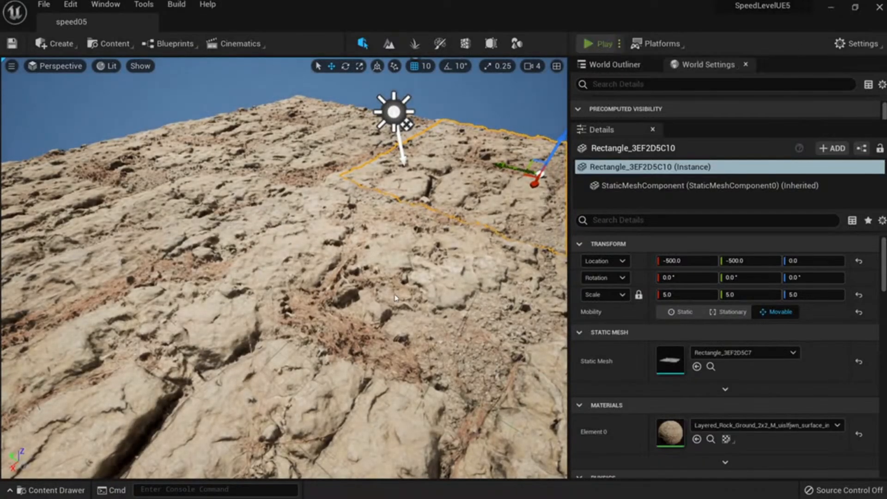
key("Escape")
right_click_drag(397, 297, 388, 323)
scroll(388, 324, "up", 5)
Set Spawn Player At to Current Camera Location and start Play.
left_click(618, 44)
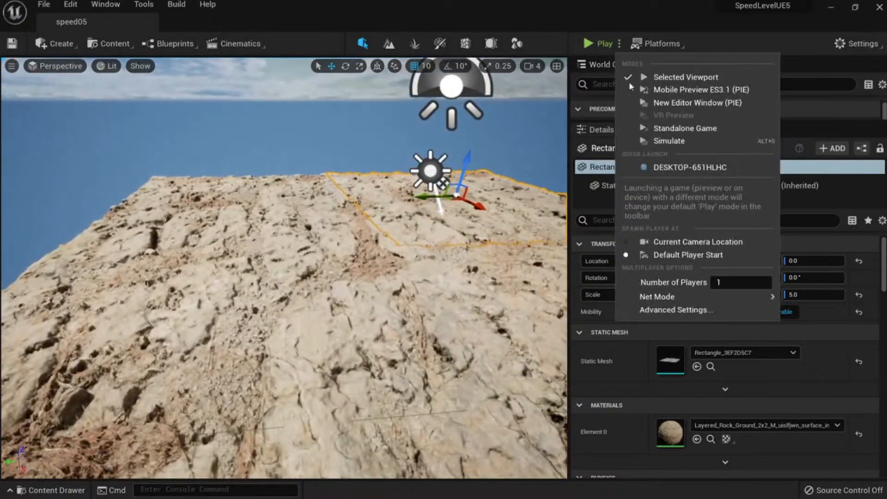
left_click(683, 241)
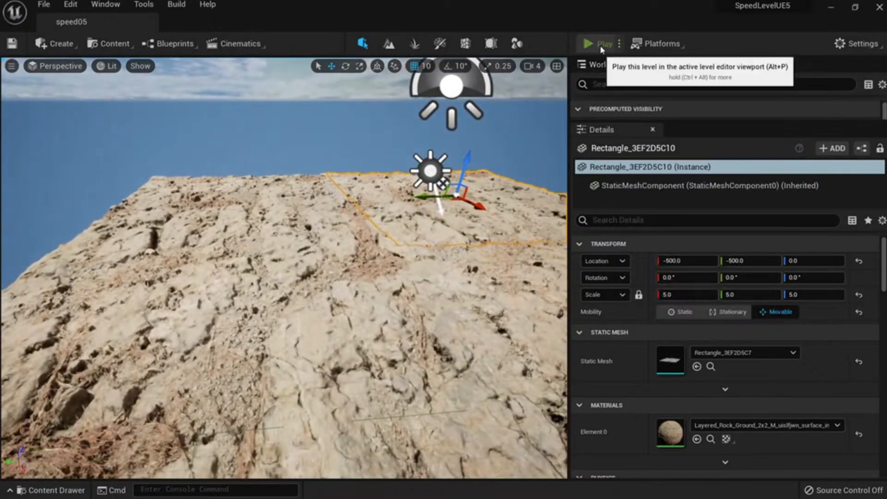
left_click(592, 43)
Run the mannequin around the rock floor with WASD, then exit the play session.
key("w")
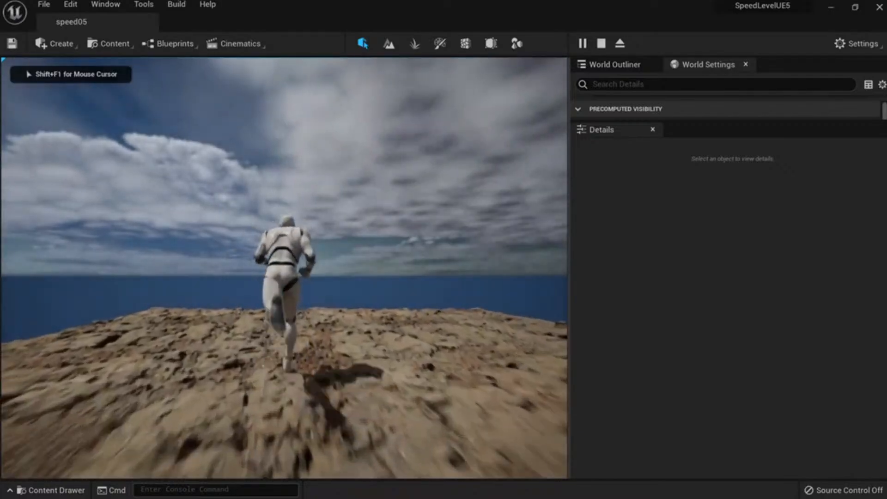
key("a")
key("s")
key("d")
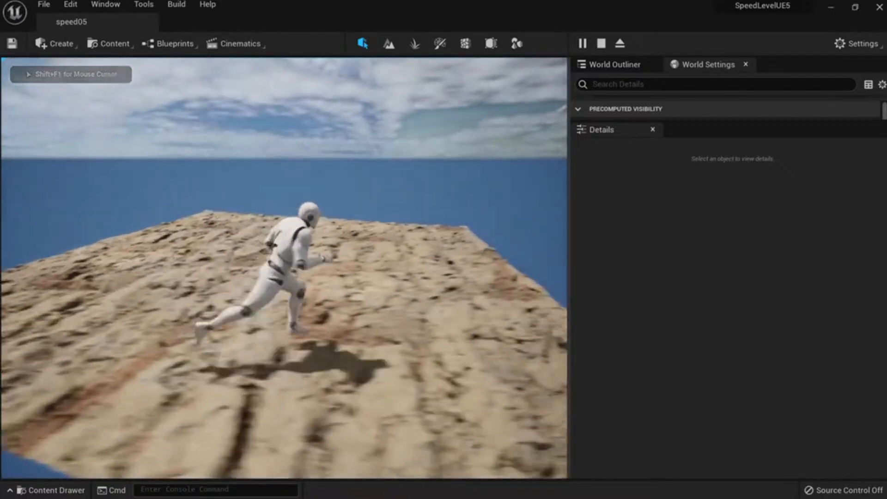
key("w")
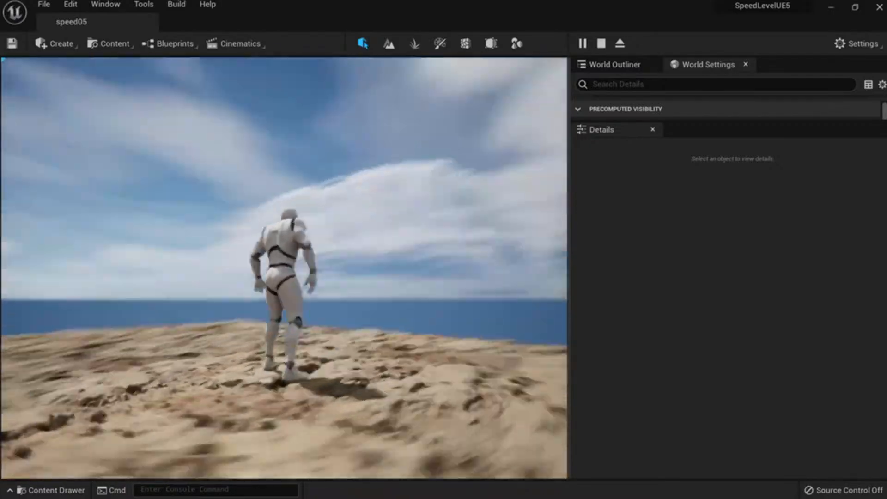
key("a")
key("w")
key("d")
key("w")
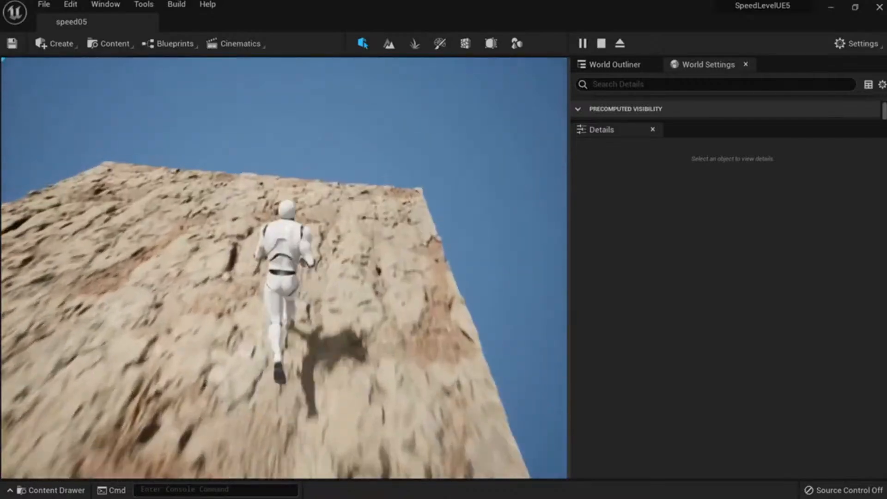
key("a")
key("Escape")
key("s")
right_click_drag(284, 268, 351, 300)
key("w")
key("w")
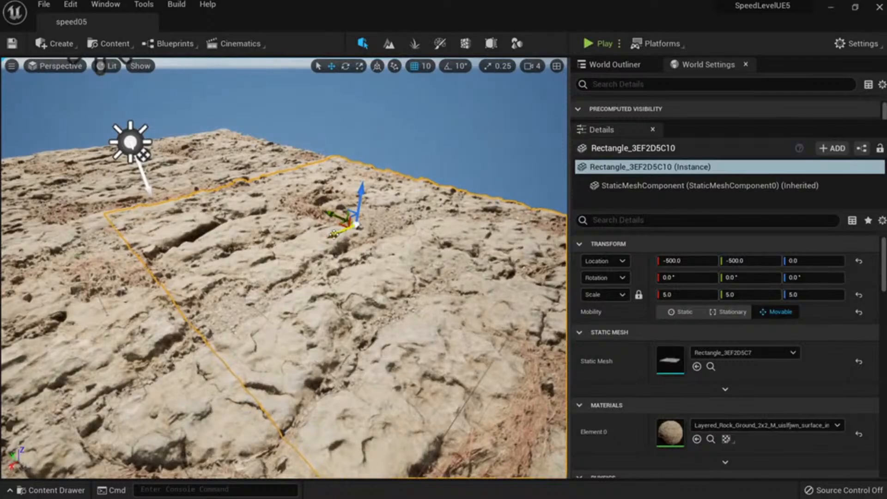
Pull the camera back from the rock slab and browse the MSPresets folder in the Content Drawer.
right_click_drag(366, 262, 359, 301)
key("s")
key("alt+2")
key("alt+4")
key("w")
key("ctrl+space")
left_click(312, 410)
scroll(101, 389, "up", 2)
scroll(100, 389, "up", 3)
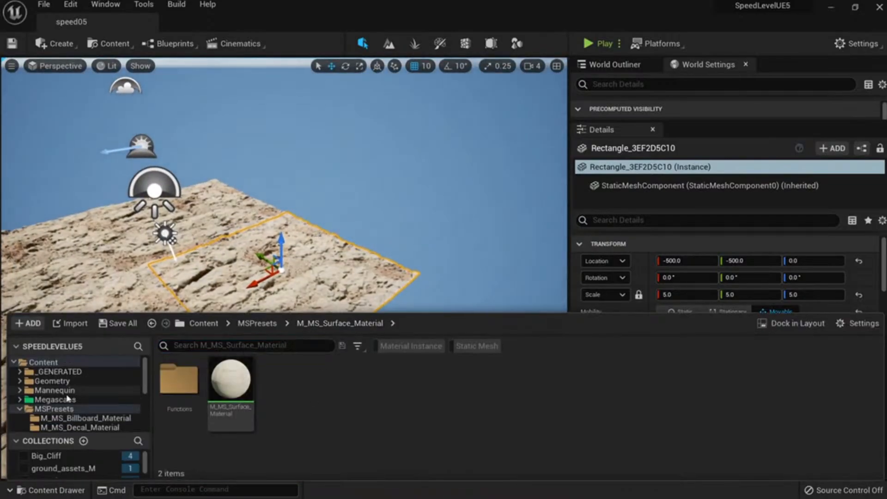
left_click(55, 408)
scroll(79, 388, "down", 6)
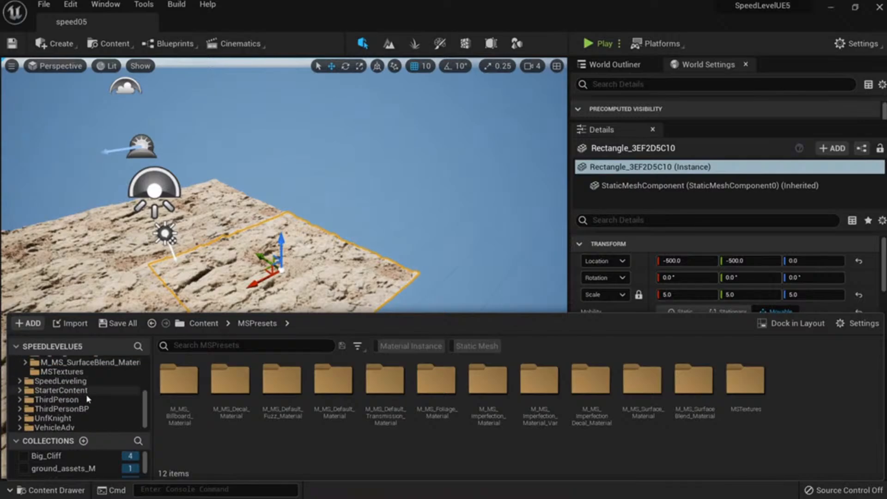
scroll(89, 396, "up", 4)
scroll(89, 396, "up", 2)
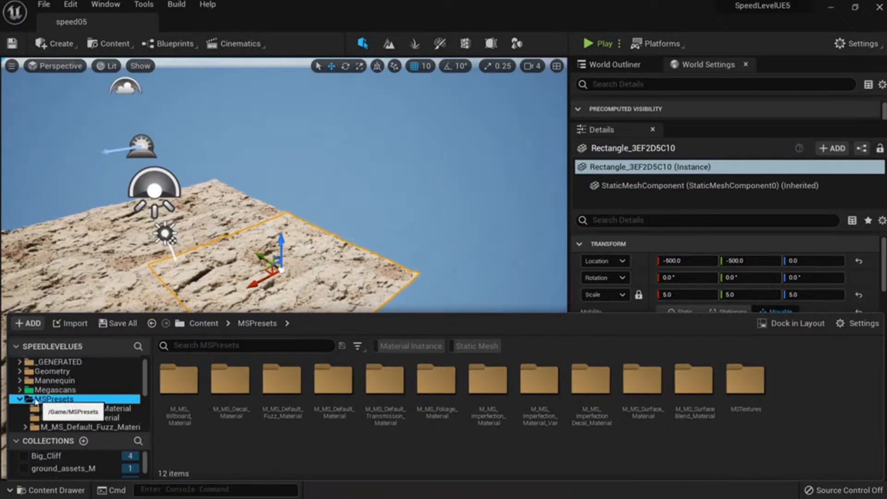
left_click(20, 399)
From SpeedLeveling > Blueprints, place a BP_Rope and raise it to Z 240.
left_click(60, 409)
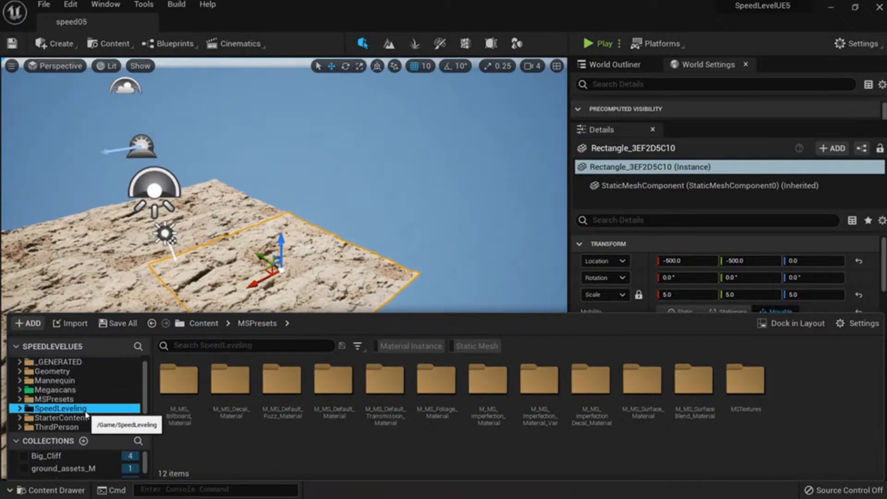
double_click(187, 386)
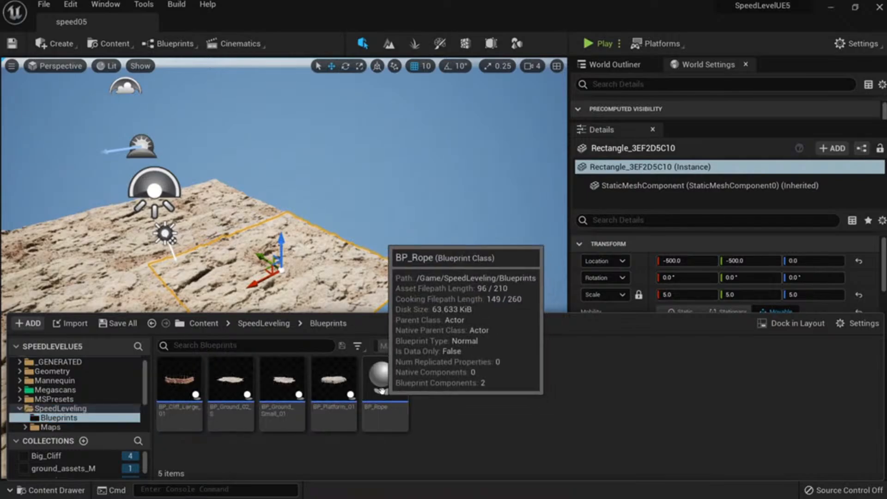
left_click_drag(383, 390, 372, 149)
right_click_drag(372, 148, 533, 174)
Select the rope's end spline point and pull it back to shorten the rope.
left_click(492, 304)
right_click_drag(493, 304, 512, 305)
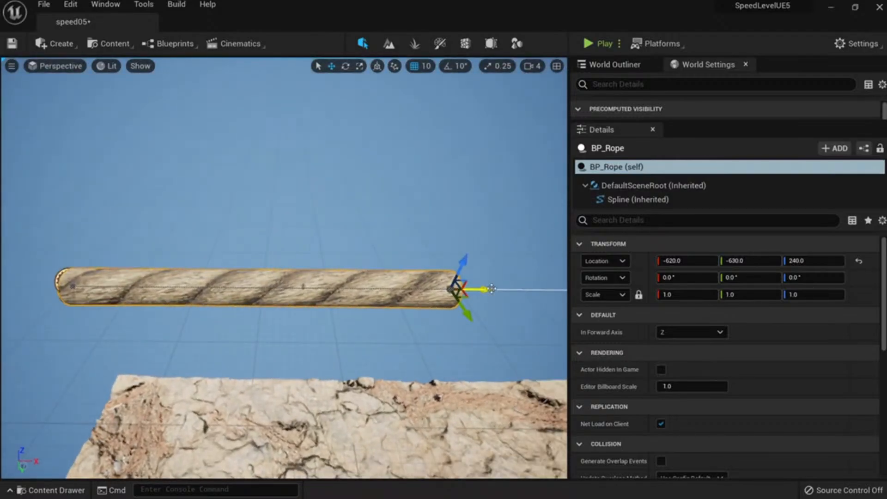
left_click_drag(491, 289, 238, 294)
right_click_drag(237, 294, 309, 301)
Turn off grid snapping and pull the rope's end out to lengthen it.
left_click(417, 67)
right_click_drag(369, 194, 314, 171)
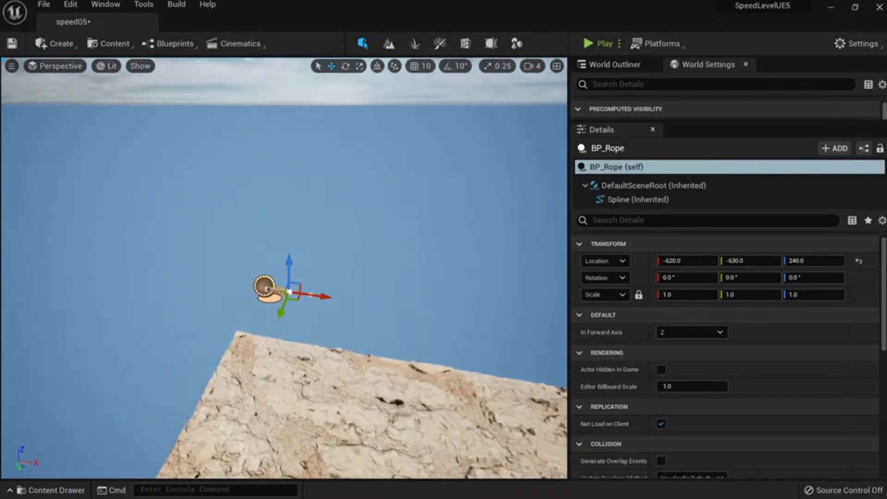
right_click_drag(265, 255, 287, 290)
left_click_drag(262, 253, 452, 217)
right_click_drag(451, 217, 485, 219)
Add a new spline point at the rope's end and adjust the end and middle points.
left_click_drag(296, 215, 517, 190, "alt")
right_click_drag(516, 190, 510, 160)
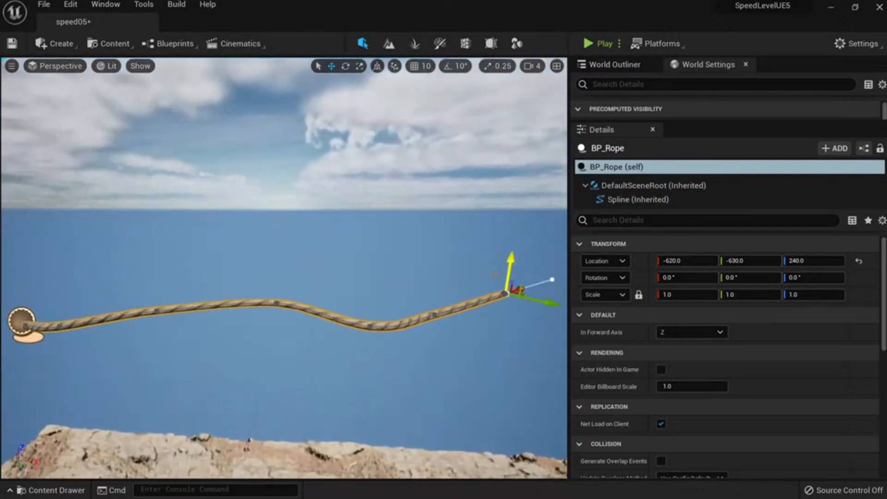
left_click_drag(511, 262, 502, 313)
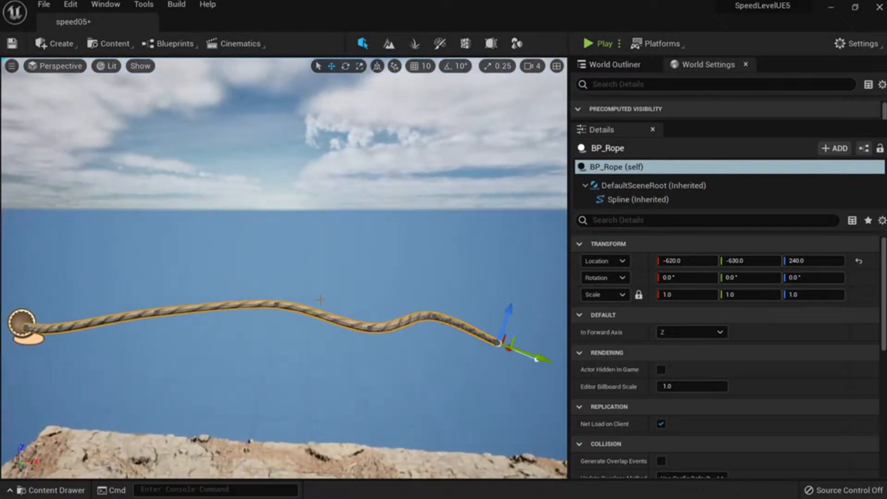
left_click(273, 302)
mouse_move(279, 283)
left_mouse_down()
mouse_move(278, 241)
mouse_move(278, 278)
left_mouse_up()
Delete the rope and place a fresh BP_Rope from the Content Drawer on the rock ground.
key("s")
right_click_drag(278, 278, 318, 266)
key("a")
left_click(145, 179)
key("q")
right_click_drag(145, 179, 181, 184)
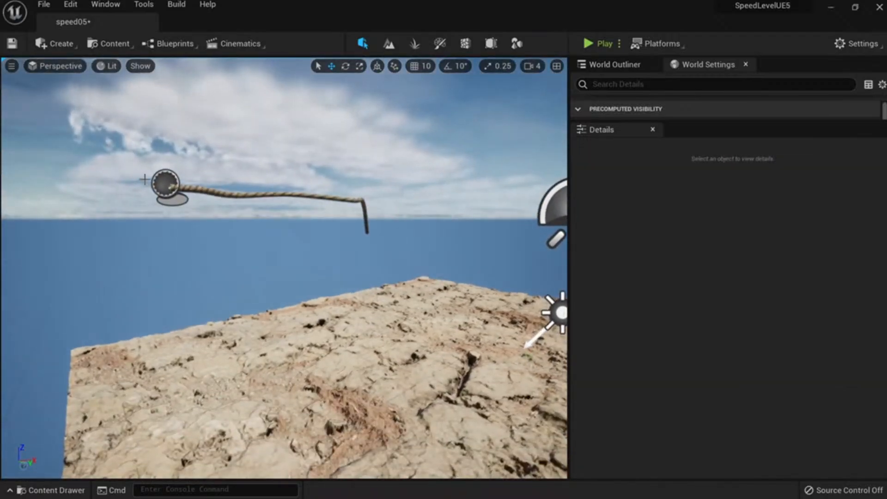
left_click(167, 184)
key("e")
mouse_move(209, 218)
right_mouse_down()
mouse_move(189, 258)
mouse_move(208, 236)
right_mouse_up()
key("Delete")
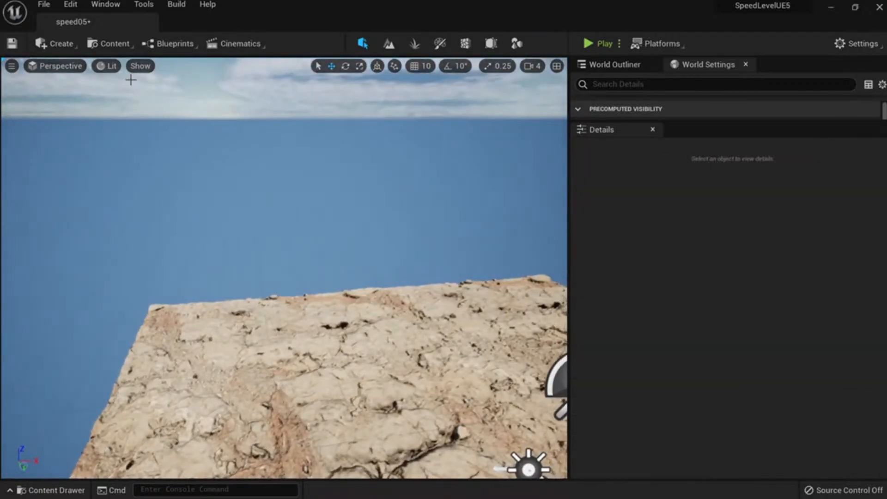
key("ctrl+space")
left_click_drag(382, 370, 383, 232)
Rename the rock ground's Rectangle mesh asset to SM_Ground_Rock_01.
left_click(365, 330)
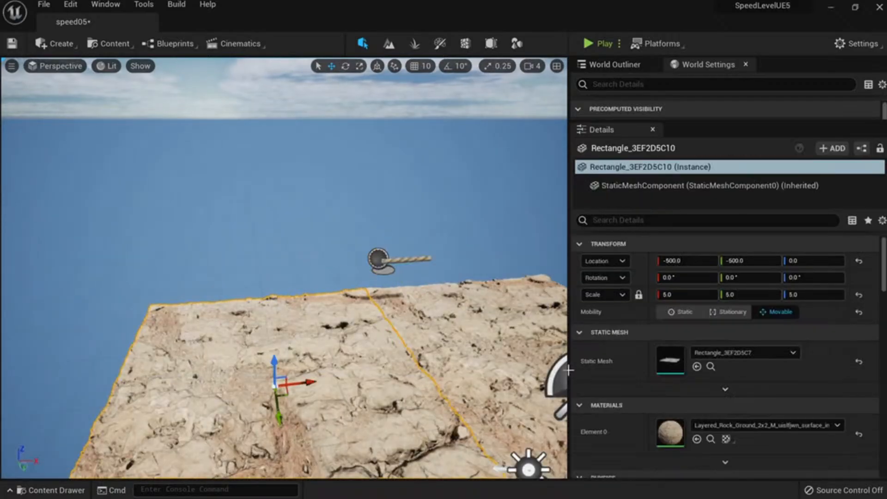
left_click(712, 367)
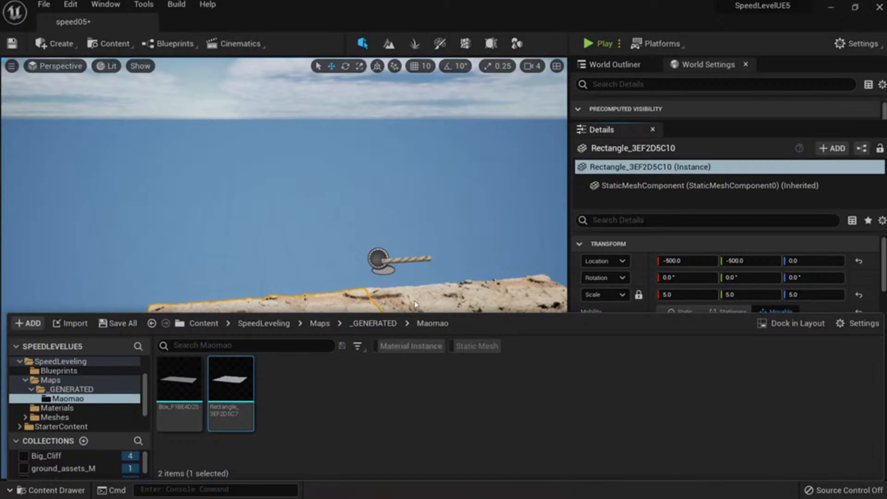
key("F2")
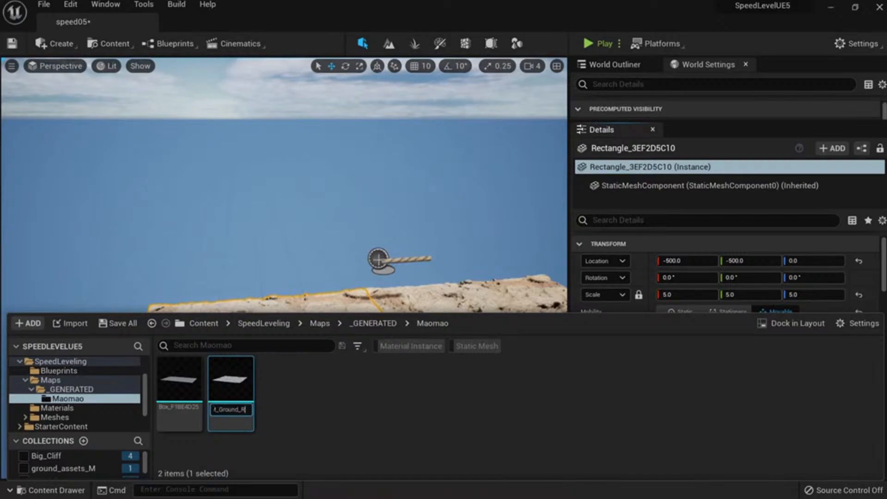
key("Return")
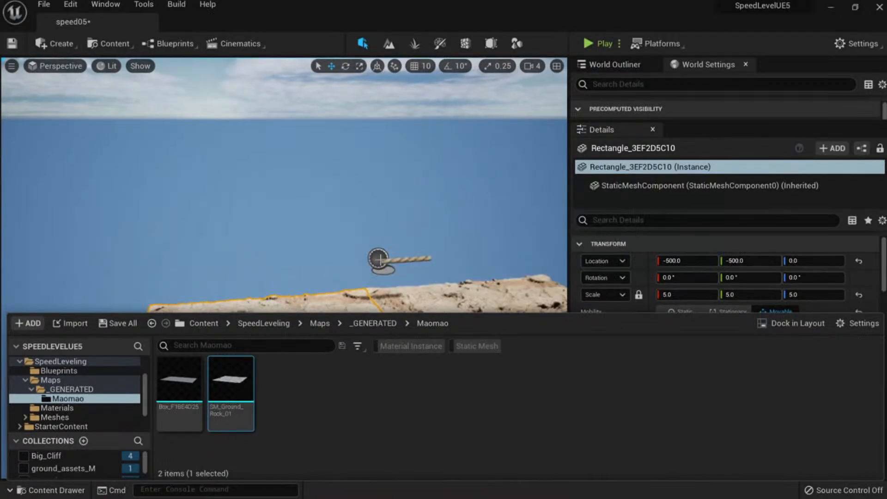
Reselect the new rope in the viewport.
left_click(380, 259)
right_click_drag(380, 259, 388, 324)
scroll(683, 355, "down", 4)
Open the BP_Rope blueprint in the Blueprint Editor from the Details panel.
scroll(749, 388, "up", 2)
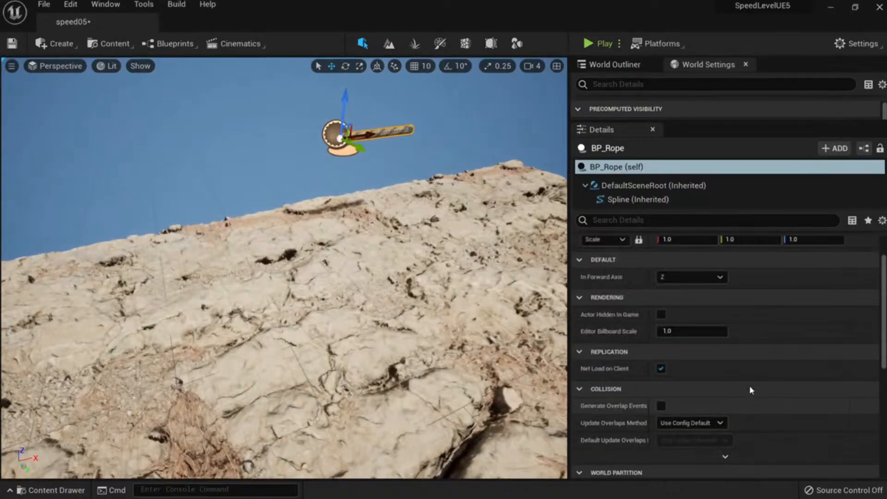
scroll(749, 385, "up", 1)
scroll(762, 378, "down", 3)
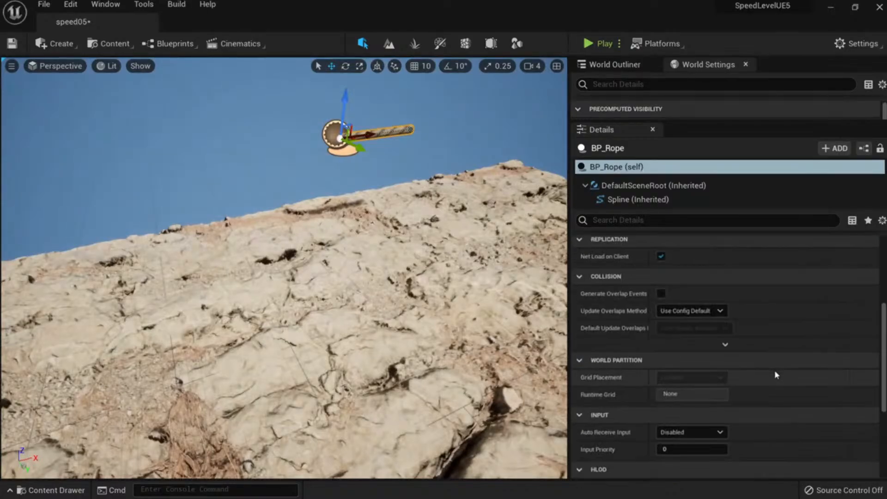
scroll(776, 372, "down", 4)
scroll(770, 375, "down", 1)
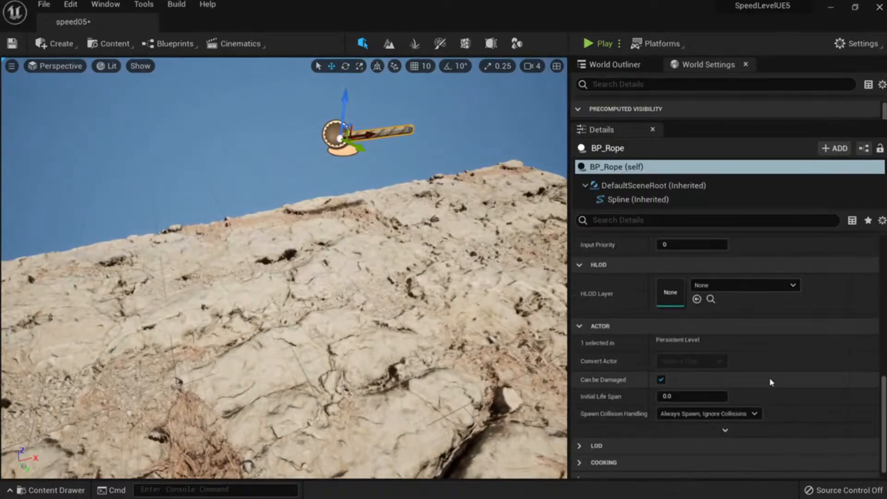
scroll(794, 366, "up", 8)
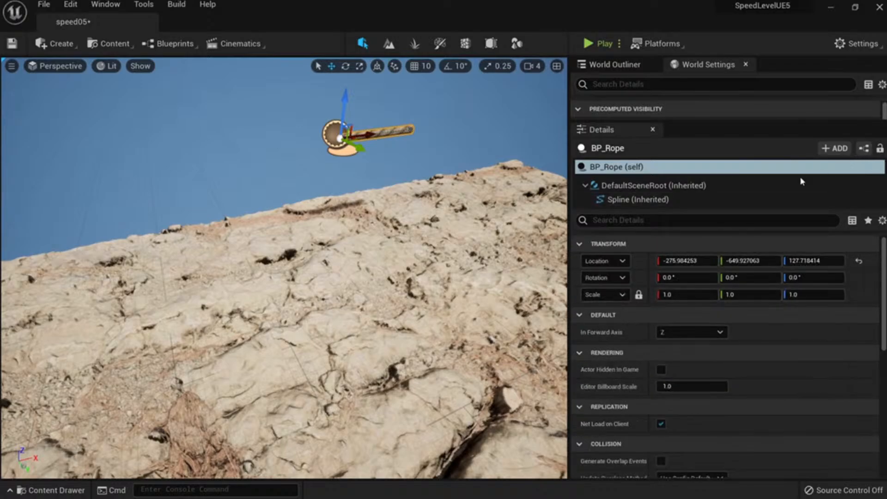
left_click(863, 148)
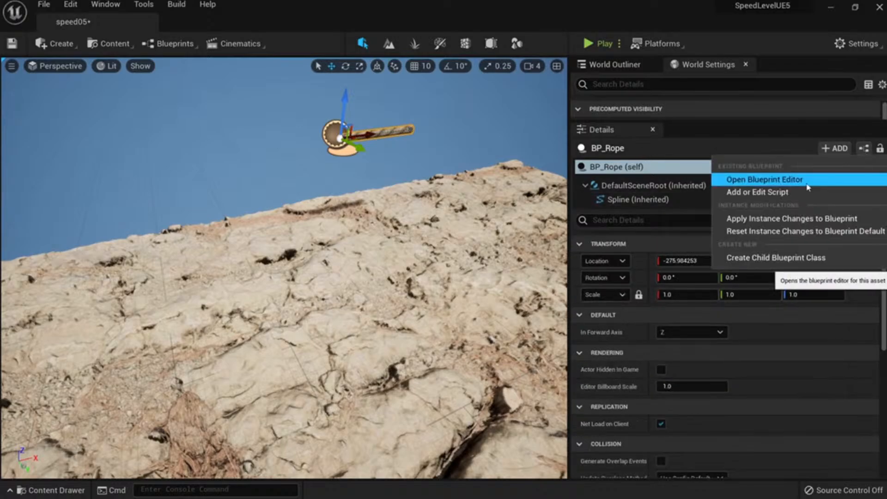
left_click(808, 187)
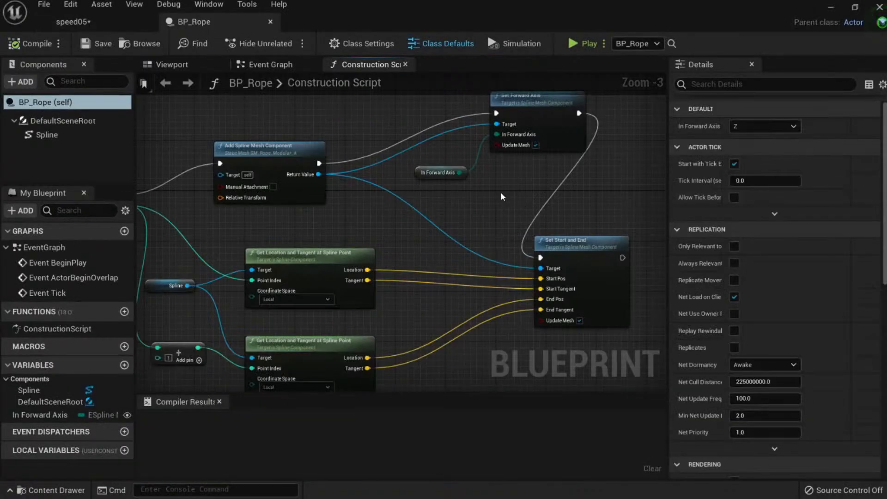
Find the Add Spline Mesh Component node and drag a wire from its Return Value.
right_click_drag(276, 226, 416, 241)
left_click(370, 214)
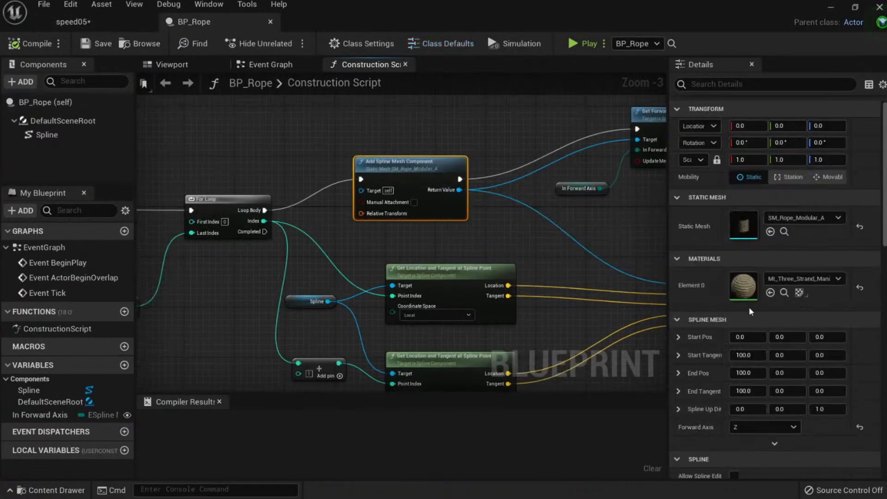
scroll(371, 215, "up", 3)
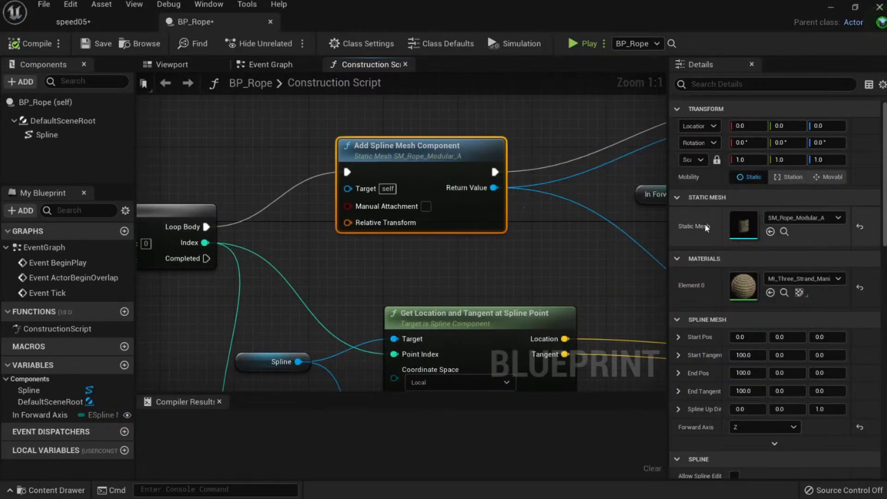
scroll(563, 254, "down", 3)
right_click_drag(564, 254, 350, 208)
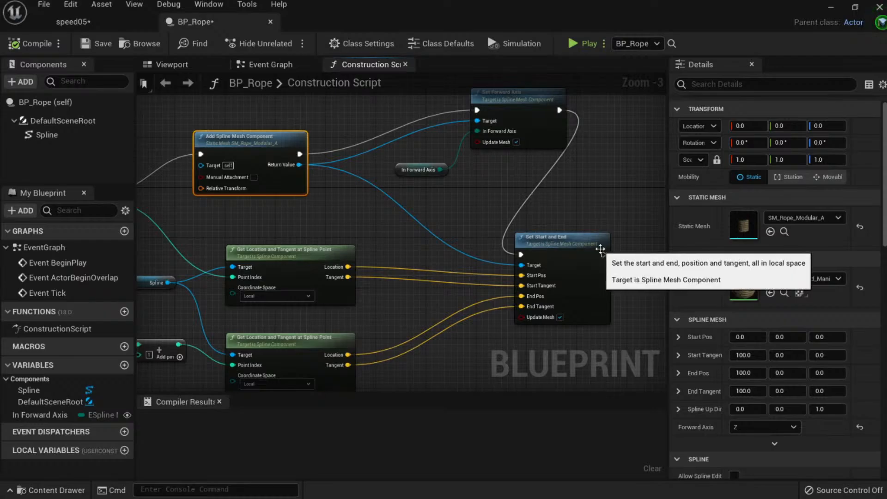
left_click(579, 245)
right_click_drag(305, 211, 611, 231)
scroll(533, 232, "up", 3)
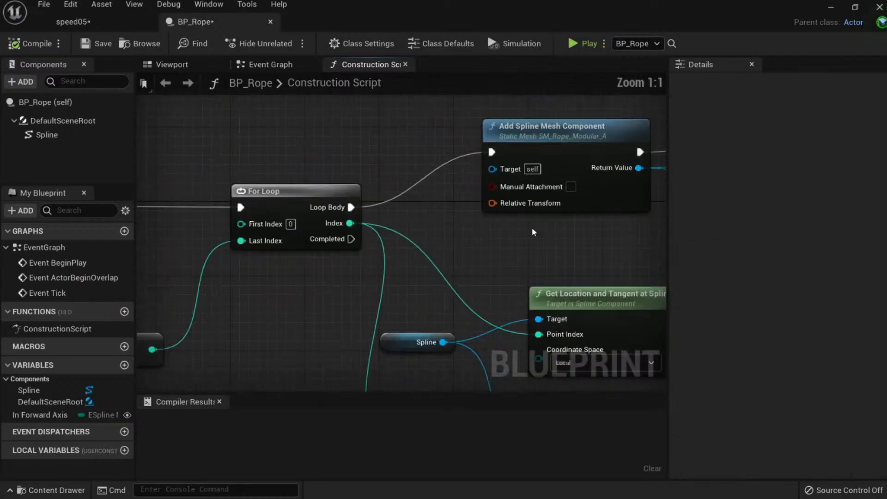
right_click_drag(533, 232, 417, 247)
left_click(419, 164)
right_click_drag(418, 165, 247, 146)
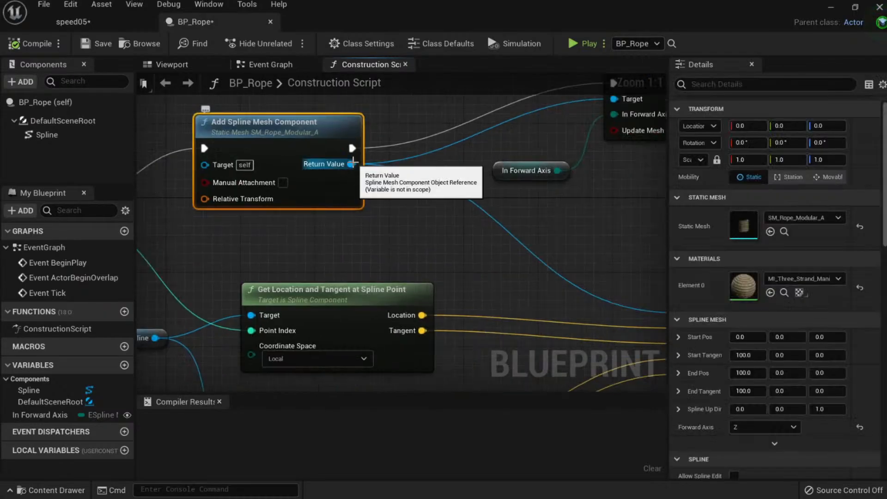
left_click_drag(351, 164, 424, 234)
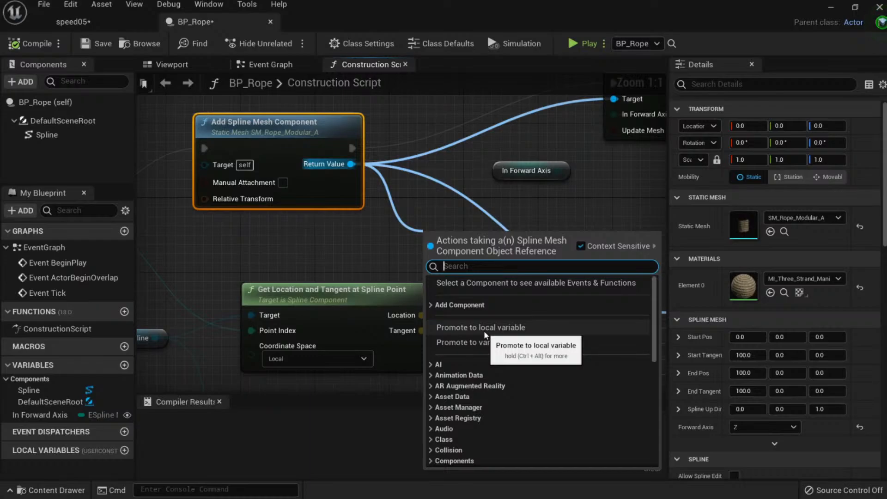
Promote the Return Value to a local variable, NewLocalVar_0, creating a SET node.
left_click(482, 329)
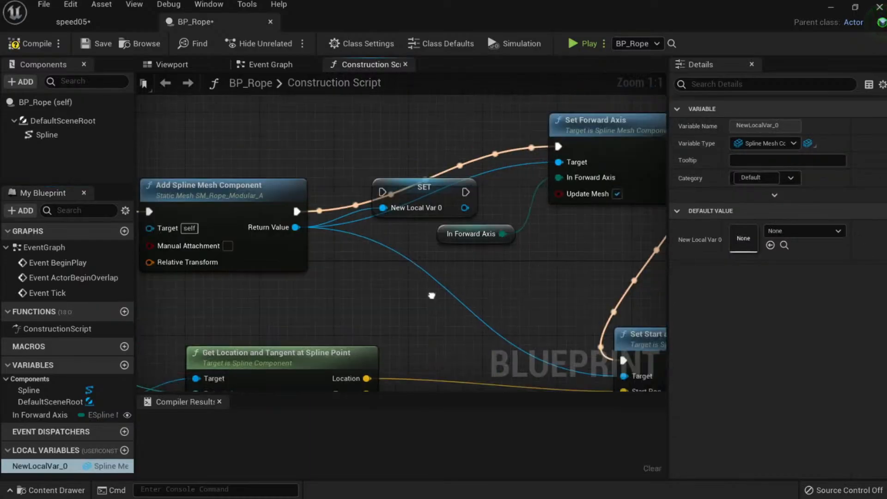
left_click_drag(424, 185, 546, 269)
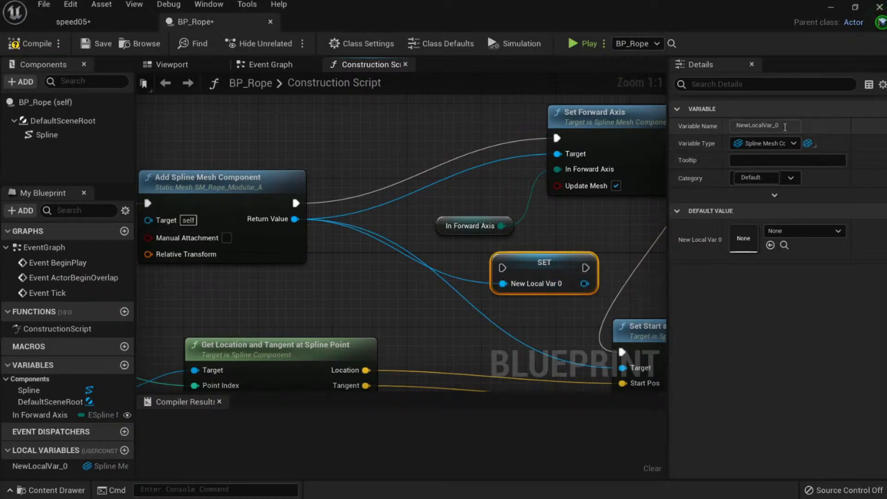
left_click_drag(786, 126, 708, 126)
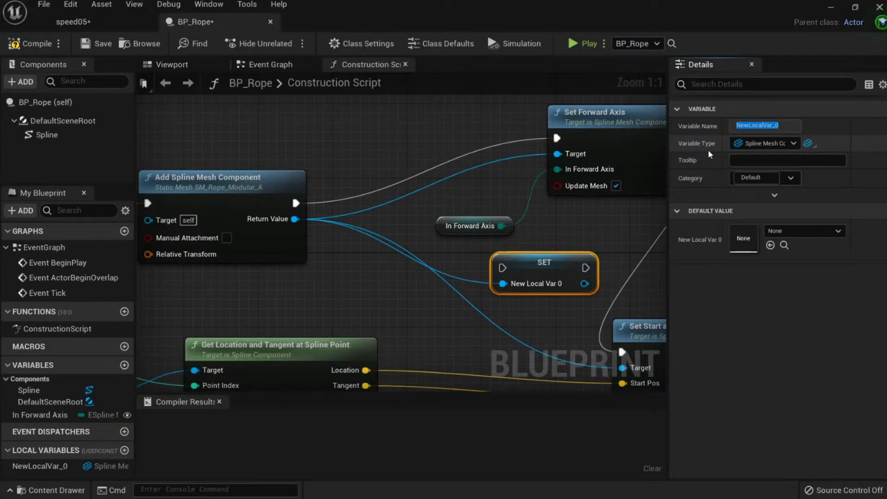
right_click_drag(534, 258, 502, 244)
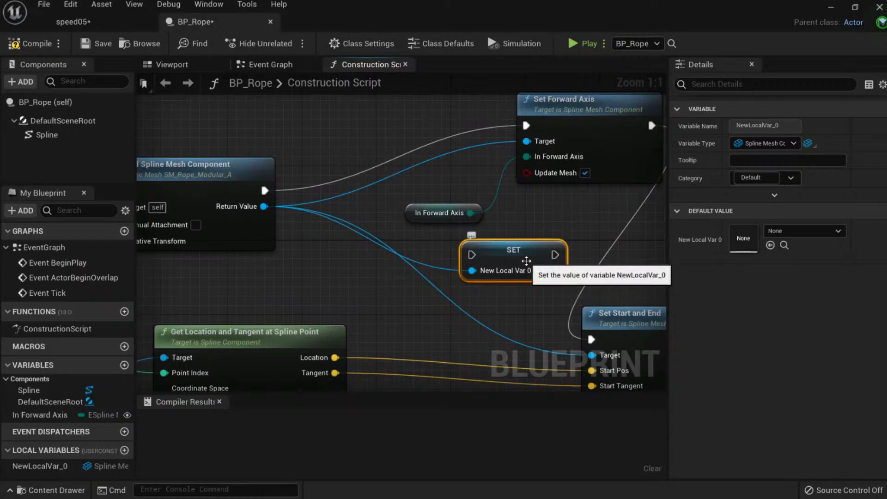
left_click_drag(264, 190, 506, 270)
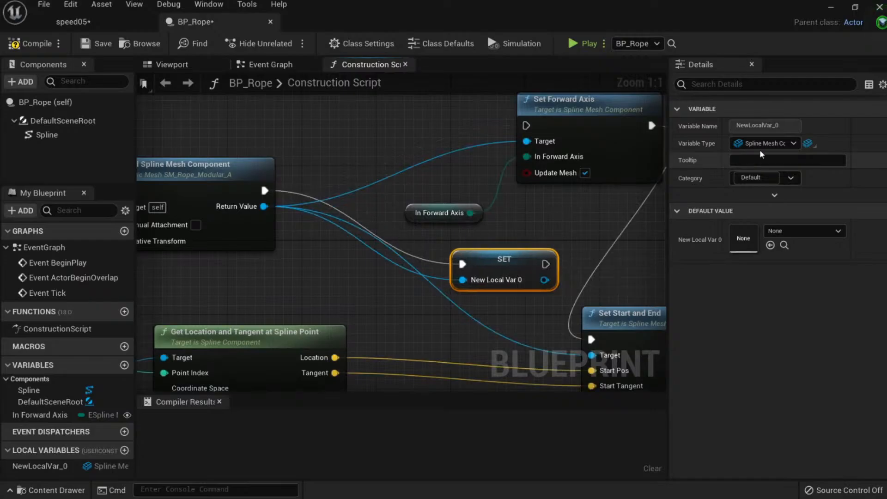
left_click(757, 125)
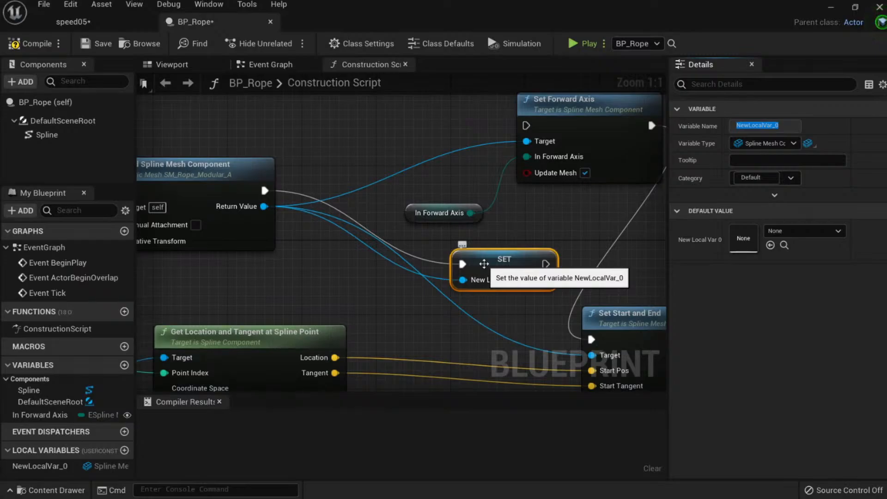
Wire Add Spline Mesh Component's execution directly to Set Forward Axis and delete the SET node.
left_click(485, 263)
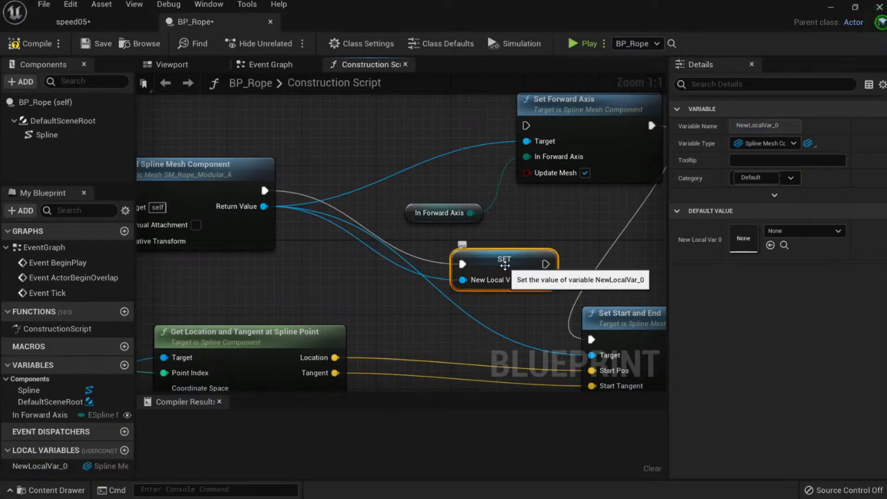
key("Delete")
right_click_drag(286, 291, 342, 278)
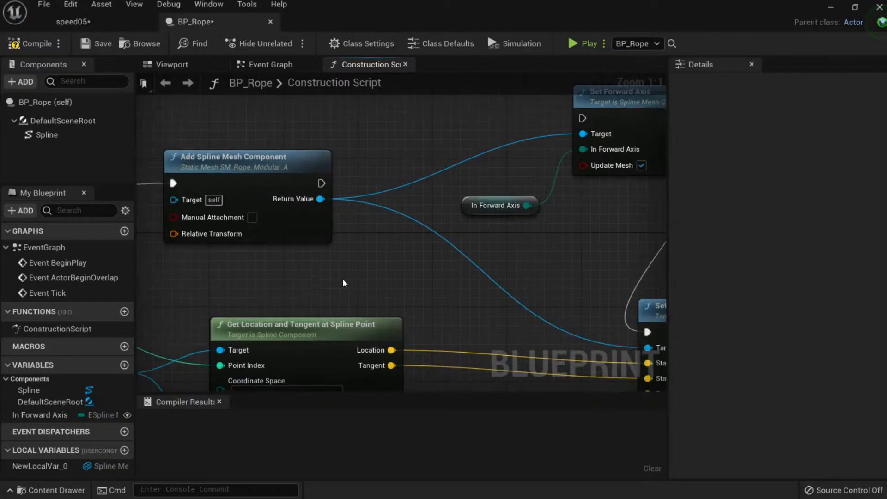
key("ctrl+z")
right_click_drag(433, 265, 378, 285)
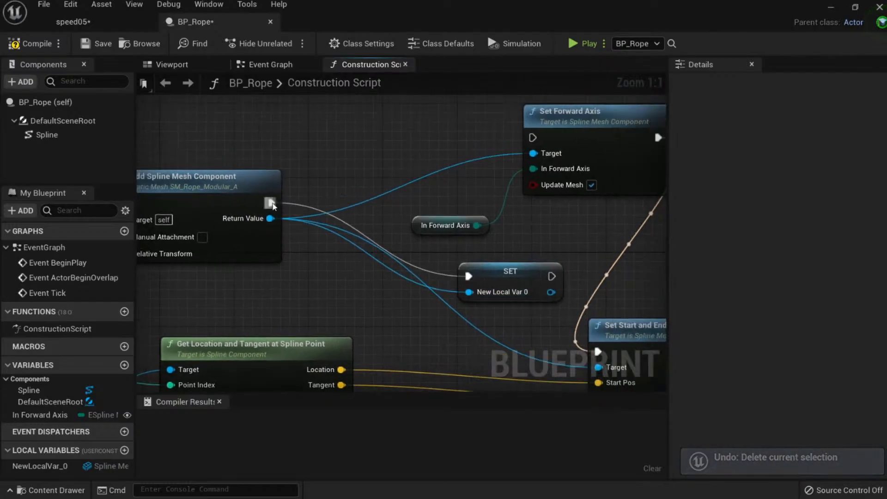
left_click_drag(271, 202, 533, 137)
left_click(509, 274)
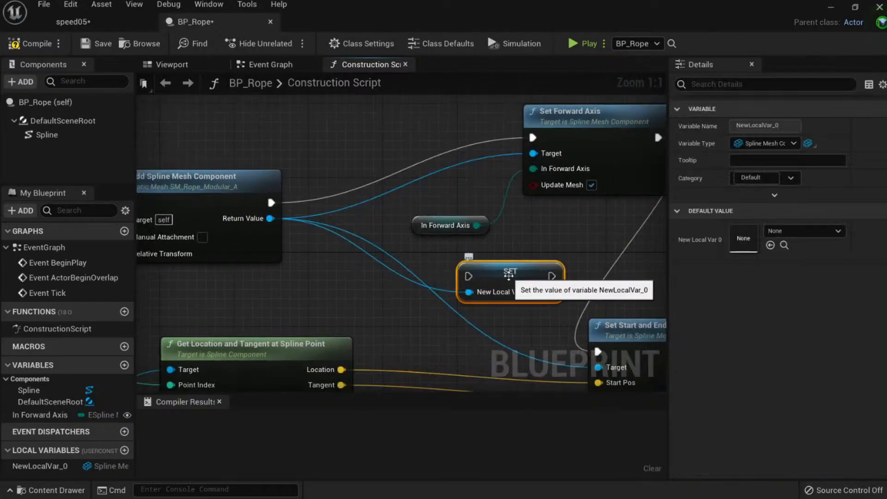
right_click_drag(530, 259, 449, 247)
scroll(449, 247, "down", 1)
key("Delete")
right_click_drag(263, 249, 379, 215)
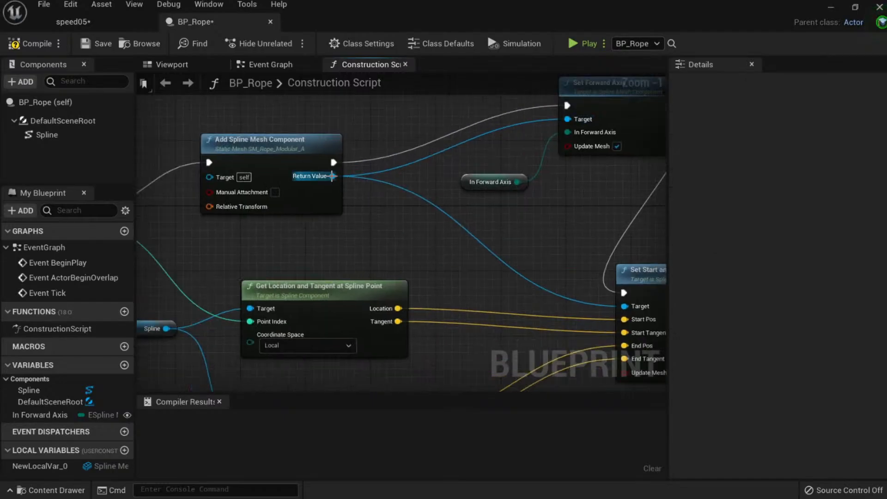
Search 'set stati' from the Return Value wire and place a Set Static Mesh node.
left_click_drag(333, 176, 388, 235)
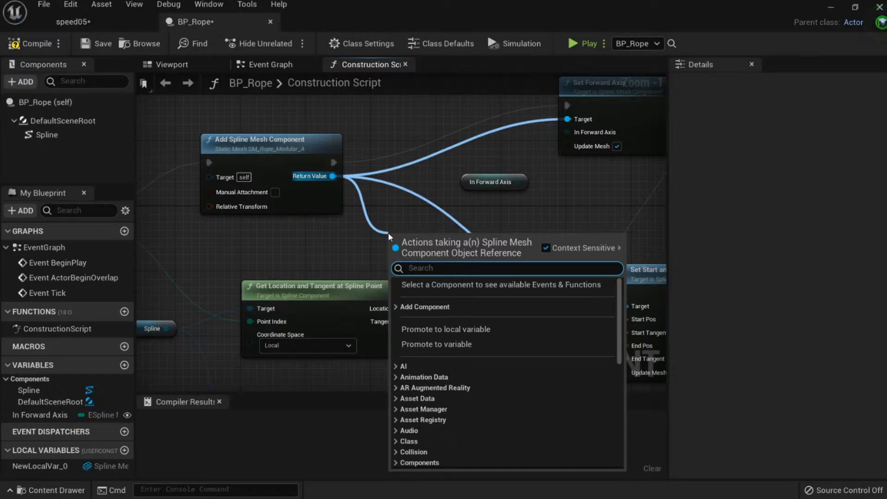
type("set static")
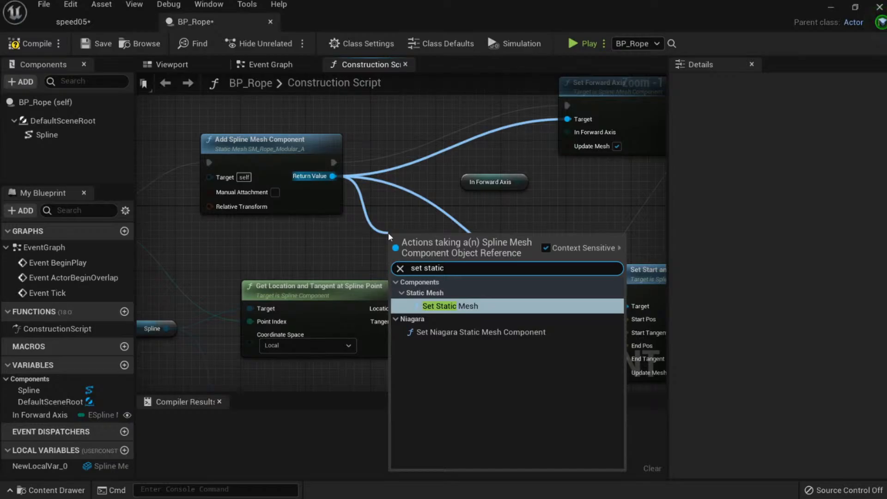
key("Return")
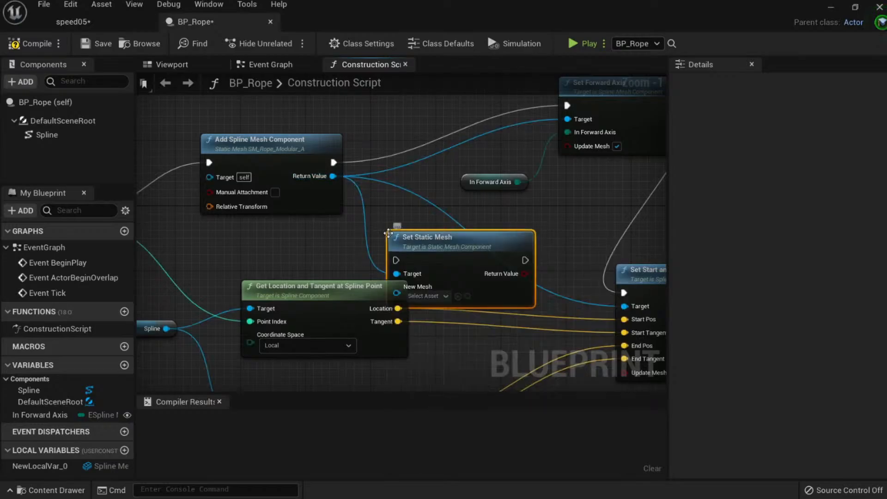
left_click(268, 154)
right_click_drag(425, 132, 538, 181)
Reposition the Set Static Mesh node near Set Start and End.
scroll(537, 182, "up", 1)
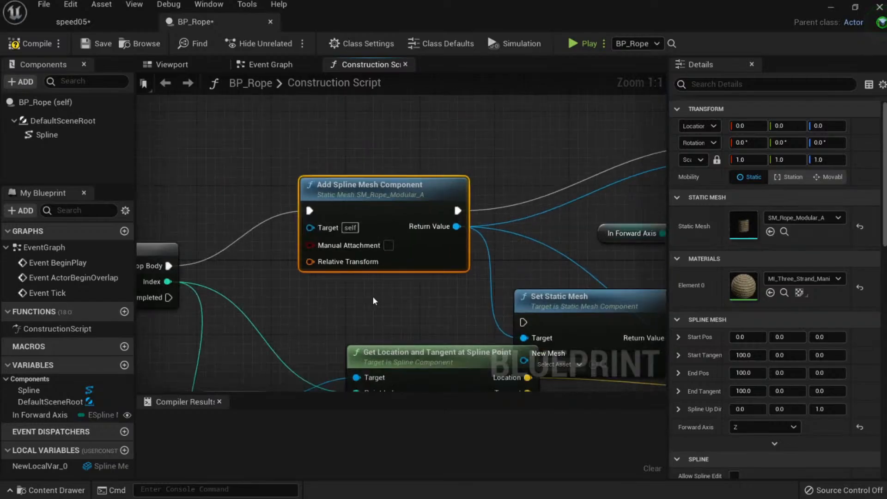
right_click_drag(373, 295, 217, 217)
scroll(217, 217, "down", 1)
left_click_drag(325, 231, 550, 193)
right_click_drag(500, 198, 320, 194)
scroll(320, 194, "down", 3)
left_click_drag(349, 195, 218, 112)
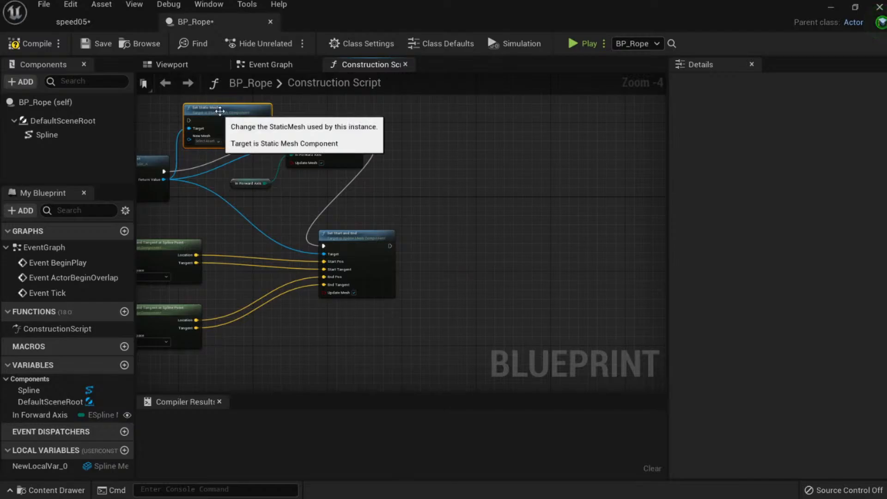
right_click_drag(157, 105, 162, 105)
Route execution from Add Spline Mesh Component through Set Static Mesh into Set Forward Axis.
scroll(161, 105, "up", 4)
left_click_drag(234, 257, 292, 160)
left_click_drag(440, 156, 496, 193)
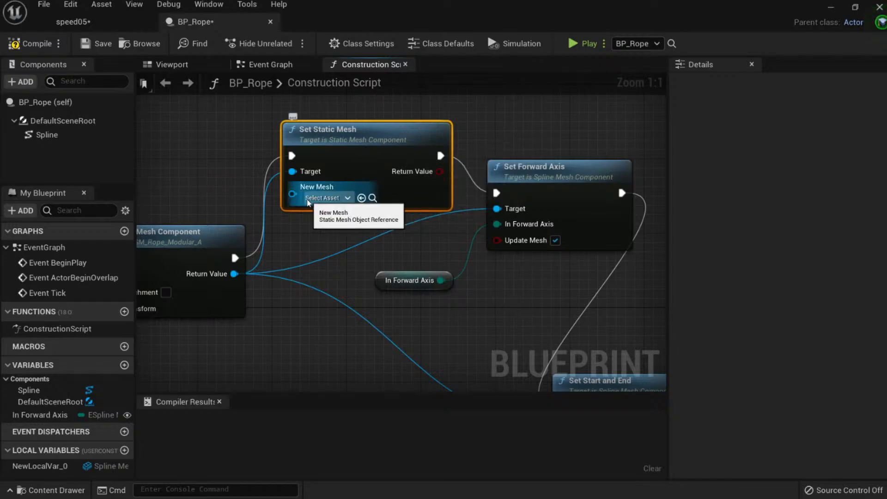
left_click_drag(292, 193, 219, 168)
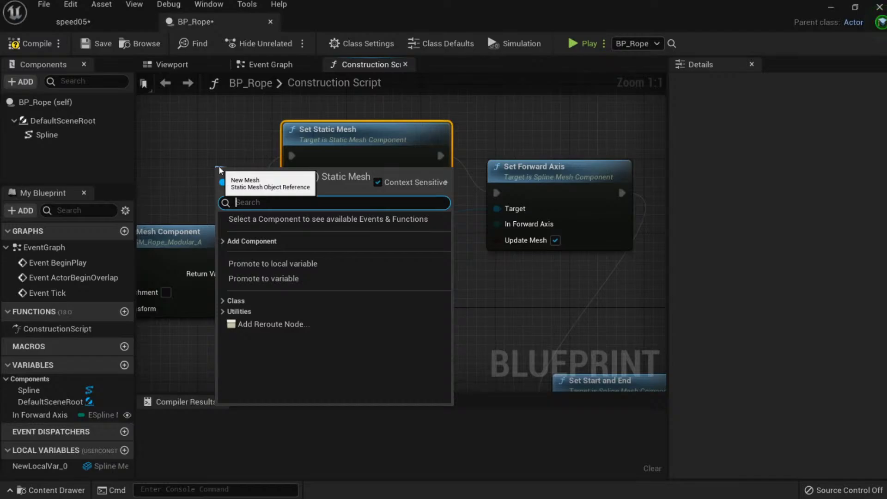
Promote New Mesh to a local variable named MyNewStaticMesh and delete the unused NewLocalVar_0.
left_click(301, 263)
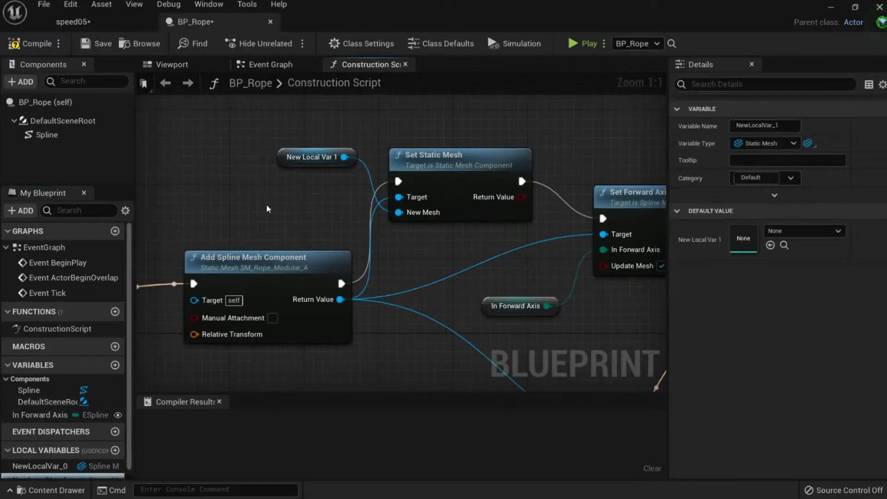
left_click(326, 157)
left_click_drag(783, 128, 680, 128)
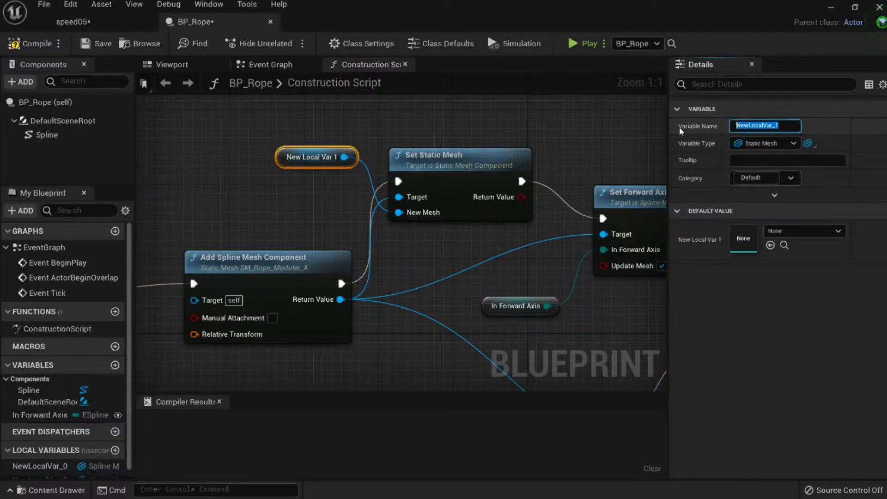
type("StaticMesh")
key("Return")
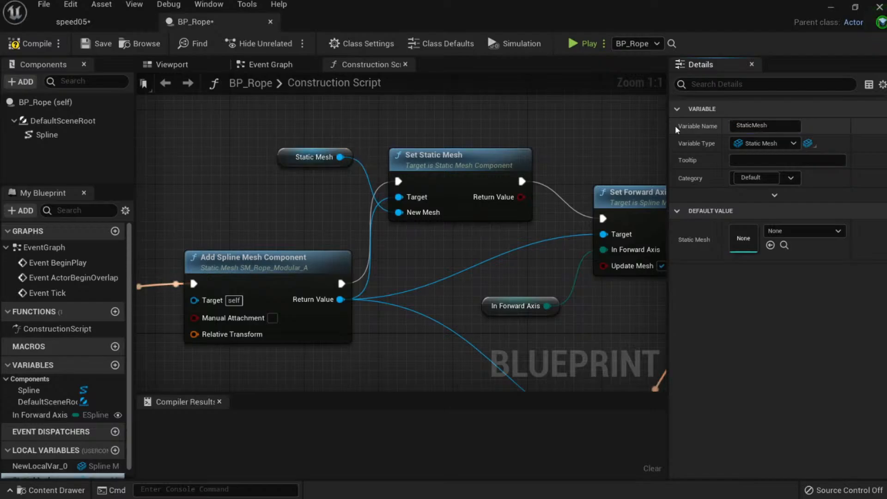
left_click(762, 126)
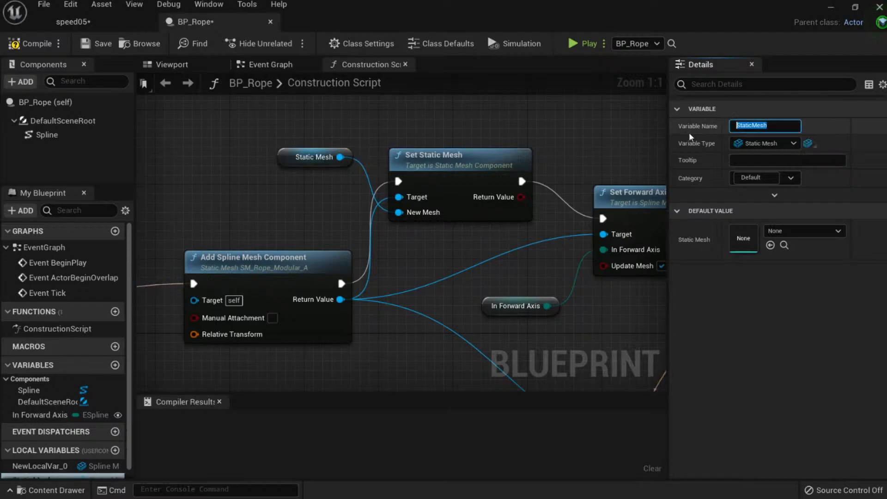
type("MyNewStaticMesh")
key("Return")
left_click(39, 466)
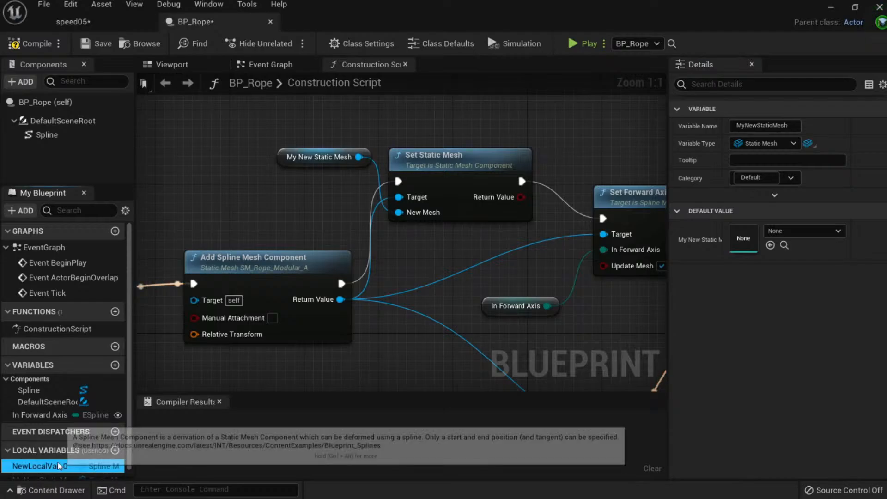
key("Delete")
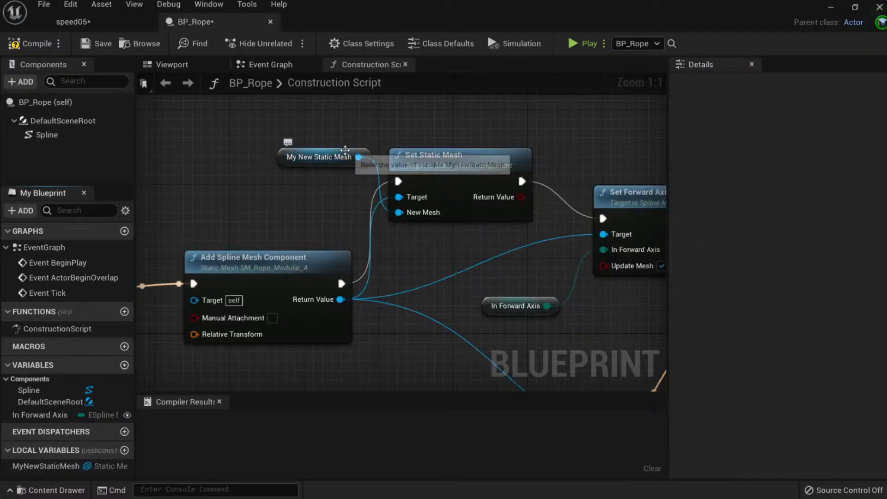
Set MyNewStaticMesh's default value to SM_Ground_Rock_01, compile BP_Rope, and go back to speed05.
left_click(337, 166)
left_click(788, 231)
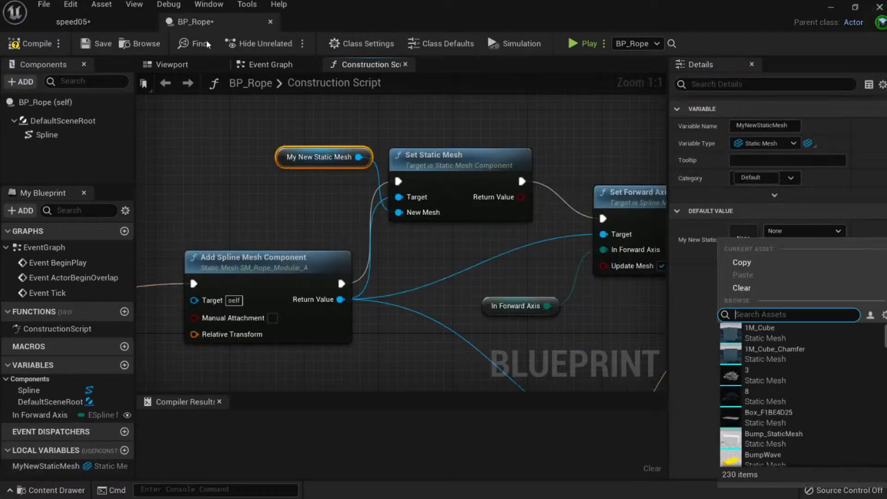
type("ground")
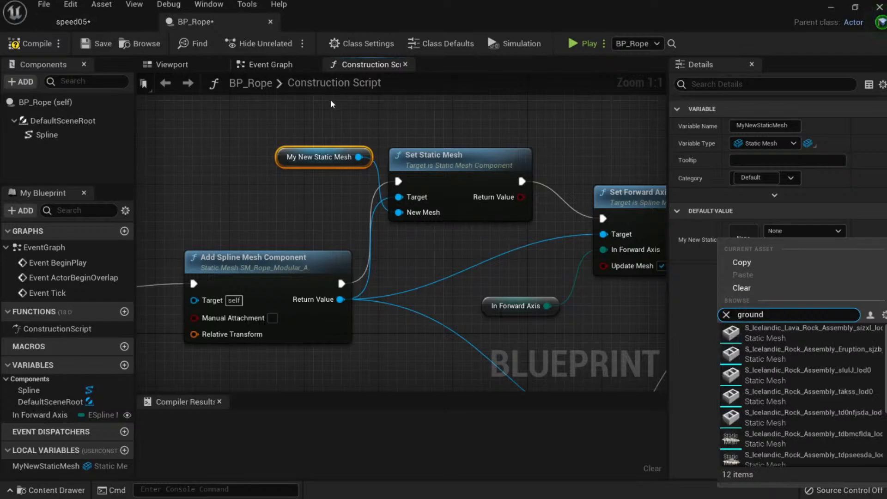
left_click(126, 23)
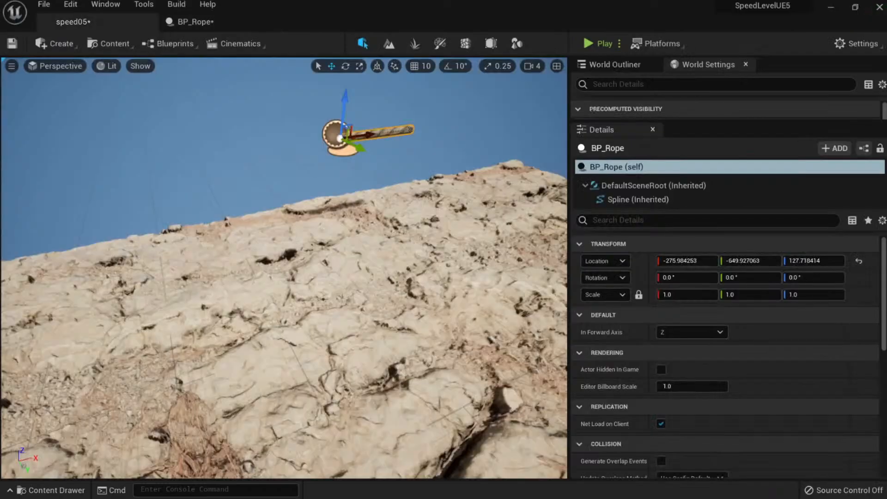
left_click(383, 211)
left_click(710, 366)
left_click(196, 22)
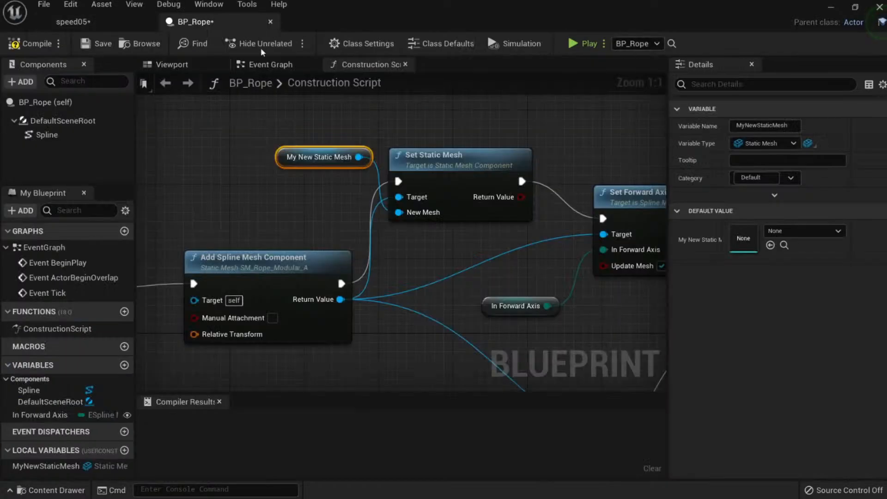
left_click(770, 246)
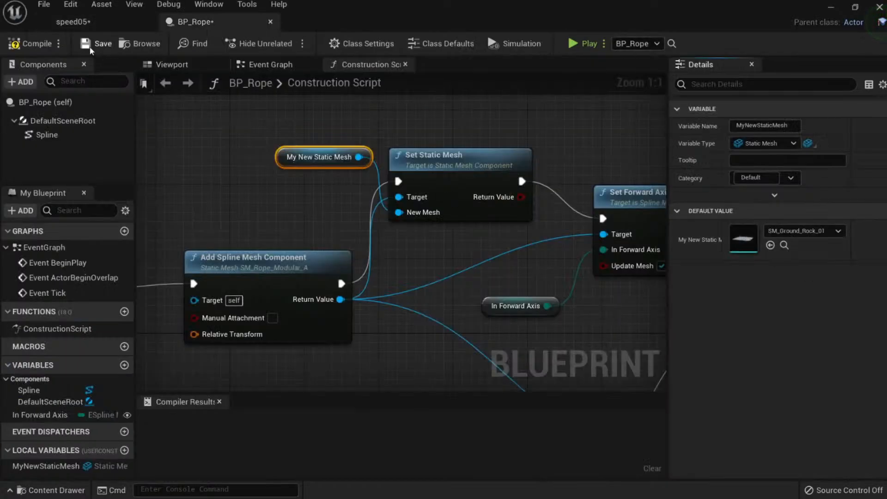
left_click(23, 43)
left_click(94, 23)
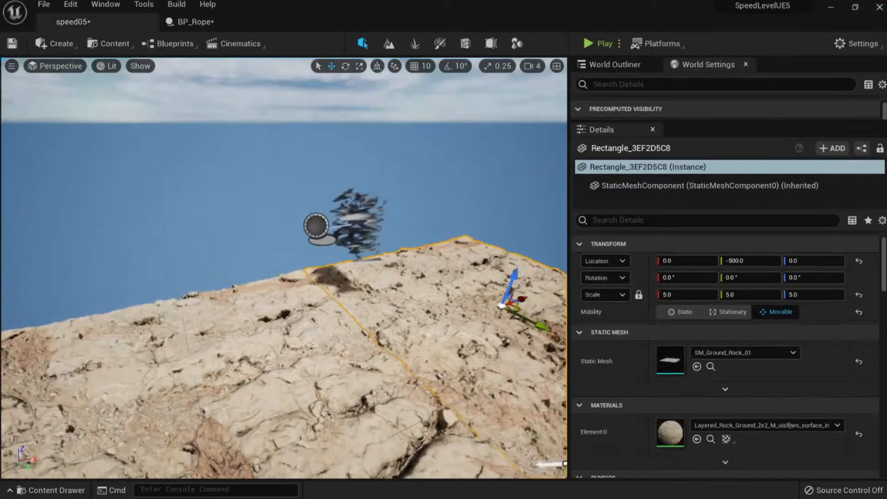
Set the BP_Rope actor's In Forward Axis to X so it lies flat.
right_click_drag(360, 231, 443, 208)
left_click(386, 210)
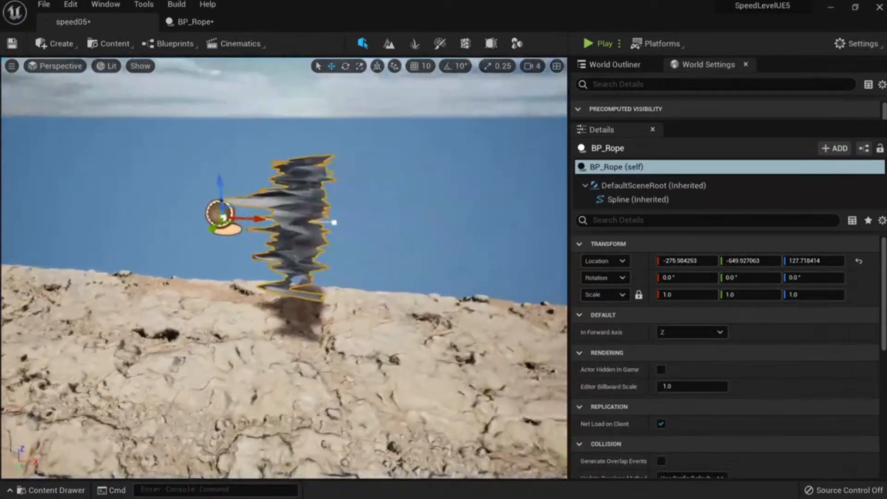
right_click_drag(334, 222, 331, 222)
scroll(337, 227, "up", 6)
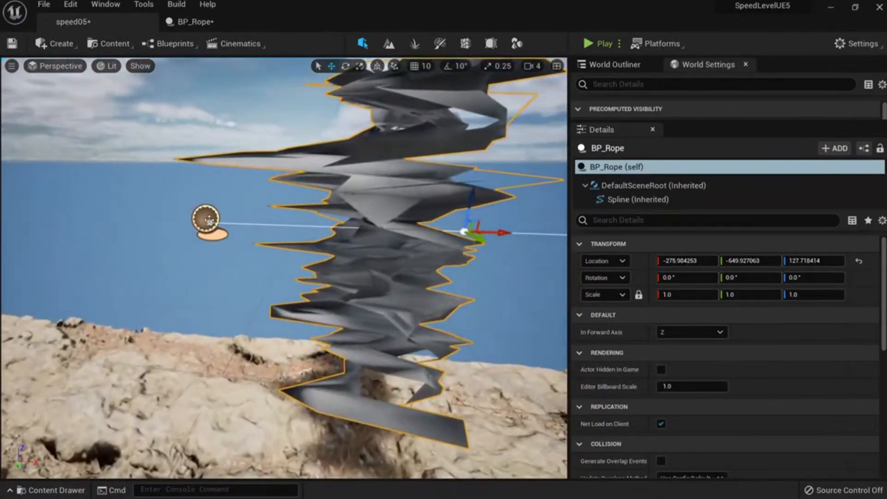
left_click(688, 331)
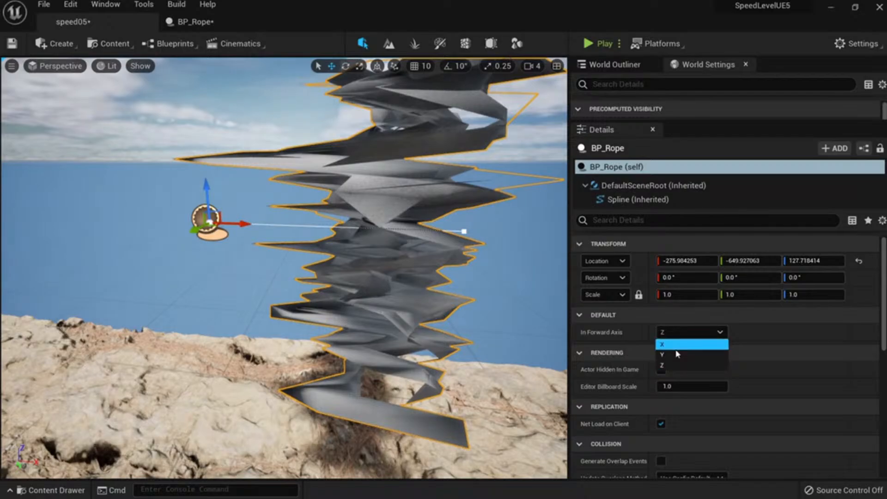
left_click(673, 345)
Select the rock ground mesh and open SM_Ground_Rock_01 in the Static Mesh Editor.
right_click_drag(406, 259, 388, 272)
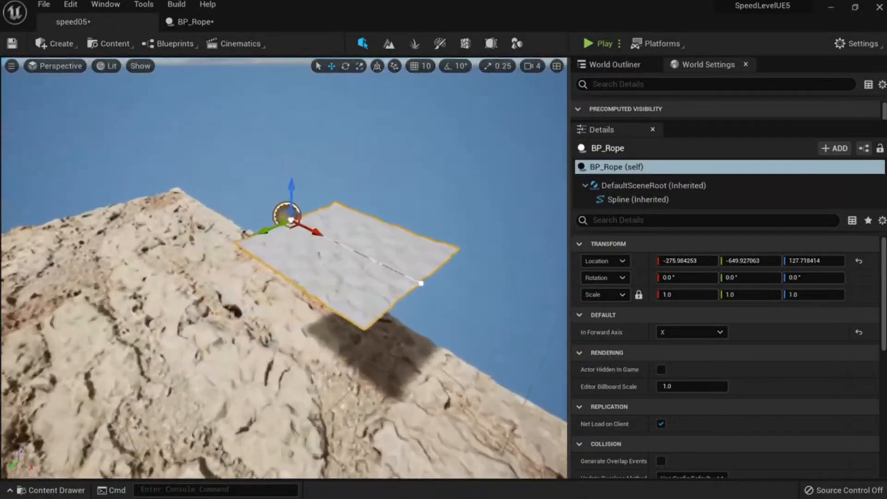
mouse_move(217, 352)
right_mouse_down()
mouse_move(208, 342)
mouse_move(204, 351)
mouse_move(249, 344)
mouse_move(217, 352)
right_mouse_up()
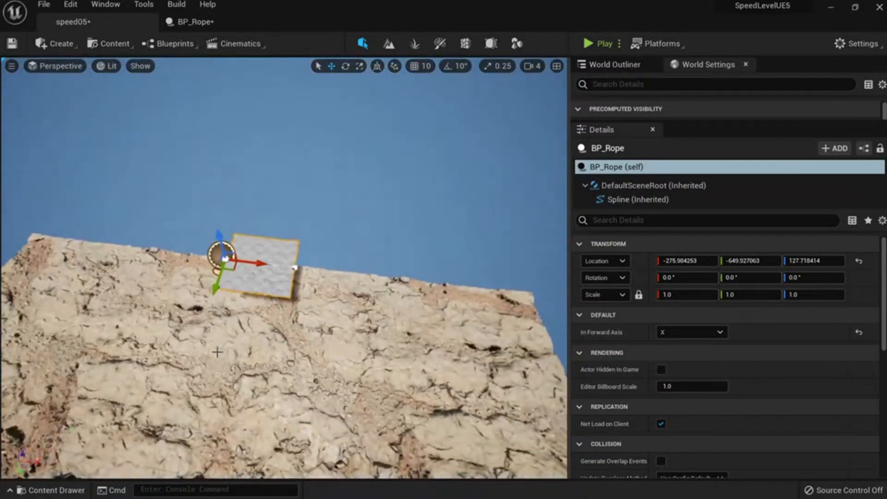
left_click(217, 352)
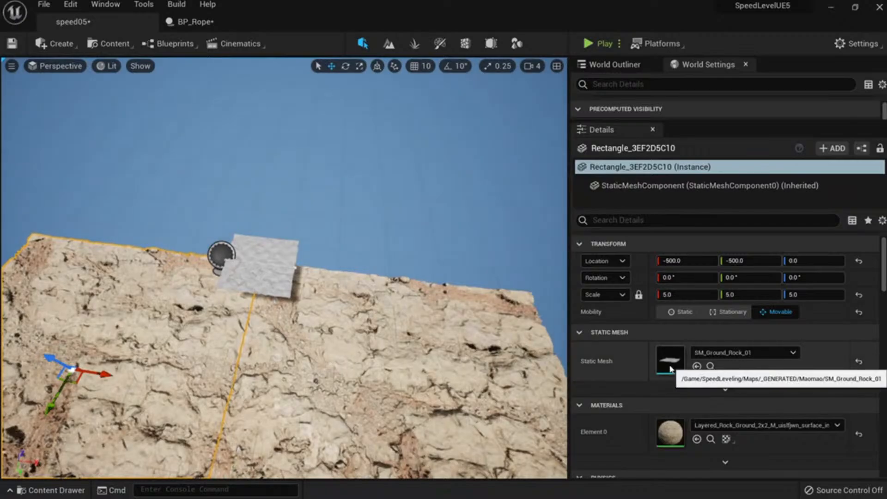
right_click_drag(462, 361, 388, 384)
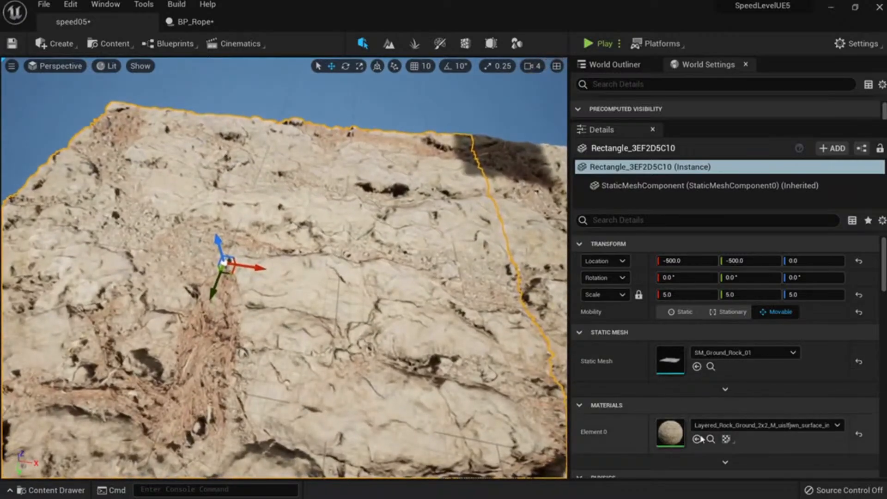
double_click(669, 360)
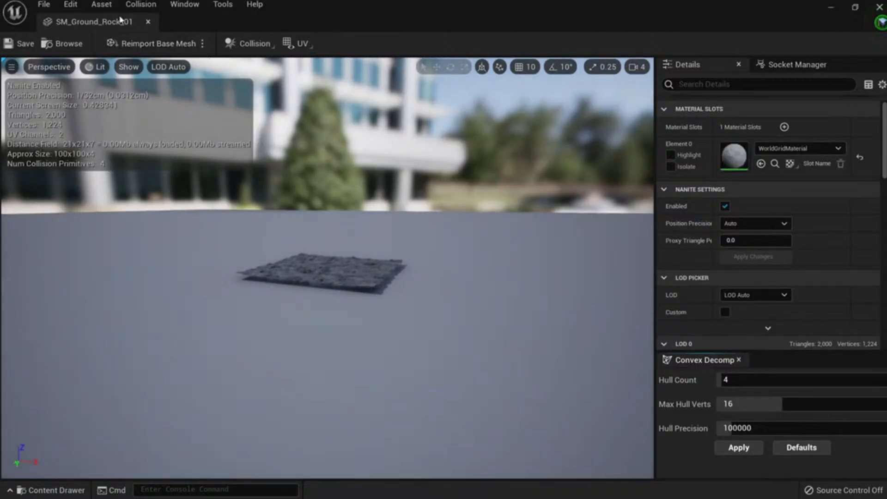
Assign the Layered_Rock_Ground material to SM_Ground_Rock_01's Element 0 and save the mesh.
left_click_drag(120, 19, 333, 21)
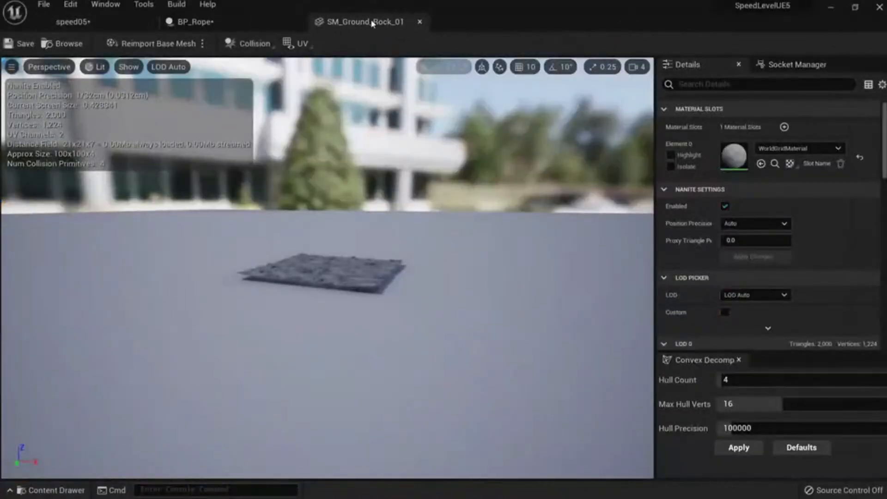
left_click(110, 22)
left_click(712, 439)
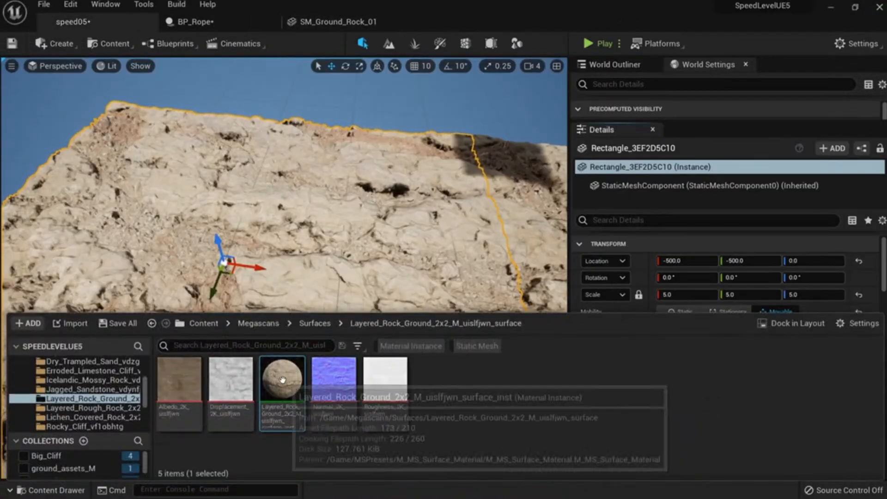
left_click(337, 22)
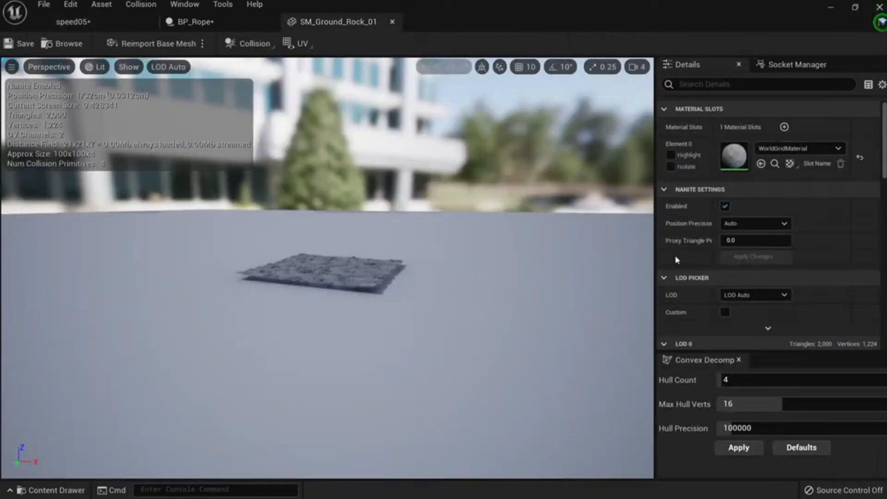
left_click(761, 165)
right_click_drag(391, 294, 356, 360)
left_click(20, 44)
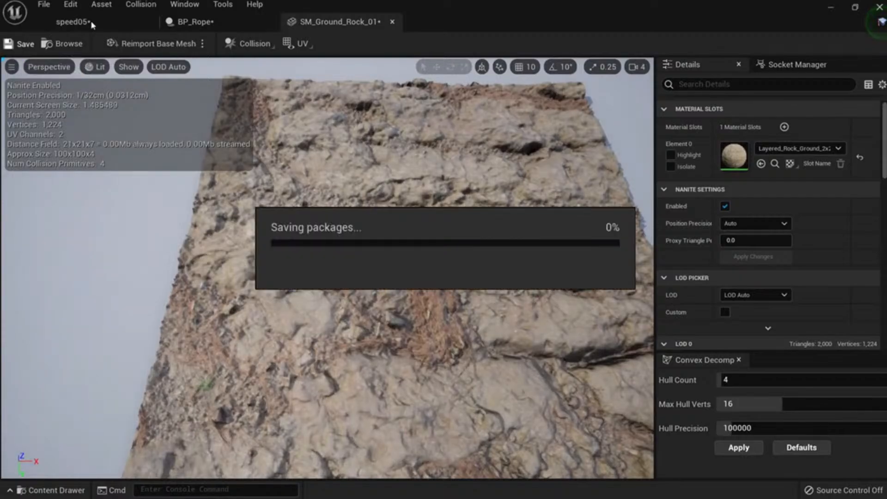
Back in the speed05 level, select the BP_Rope plank.
left_click(92, 25)
right_click_drag(331, 186, 332, 187)
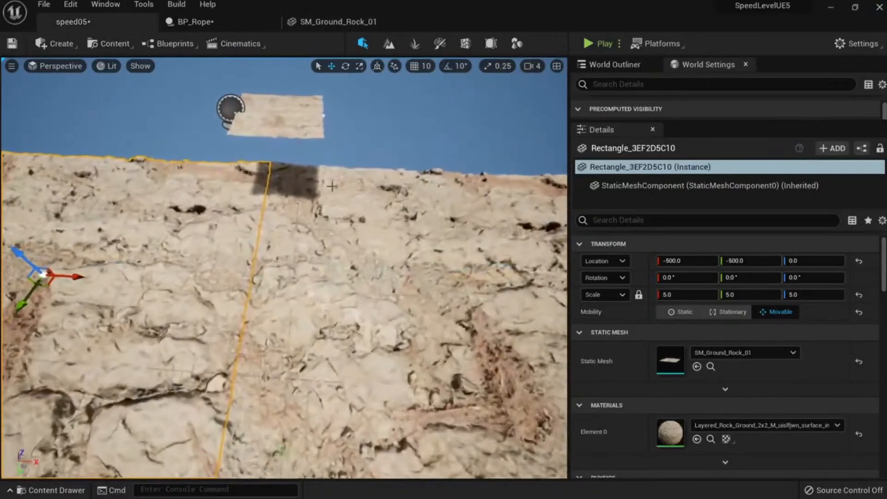
left_click(274, 131)
Set the BP_Rope plank's uniform scale to 3, then to 5.
right_click_drag(275, 131, 324, 138)
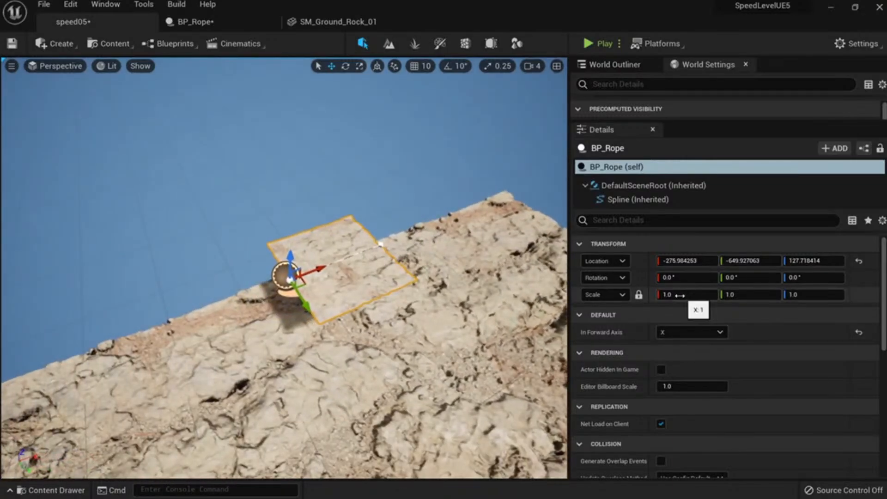
left_click(683, 295)
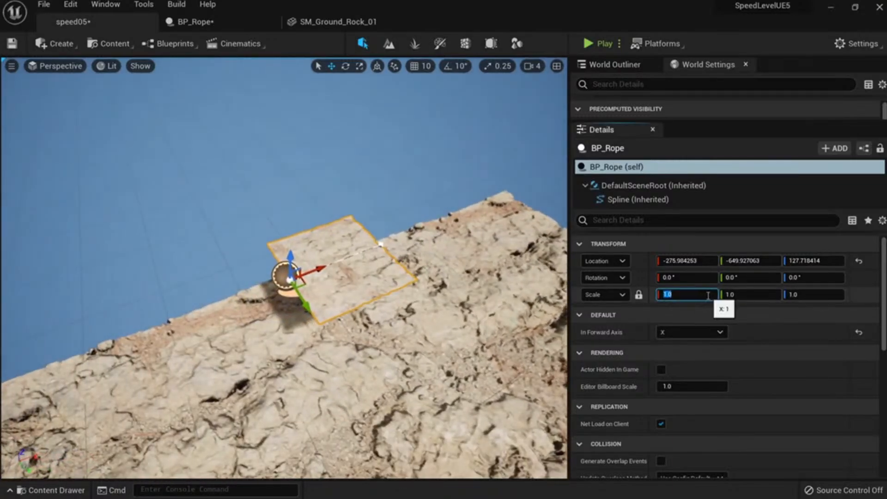
left_click(493, 253)
left_click(336, 284)
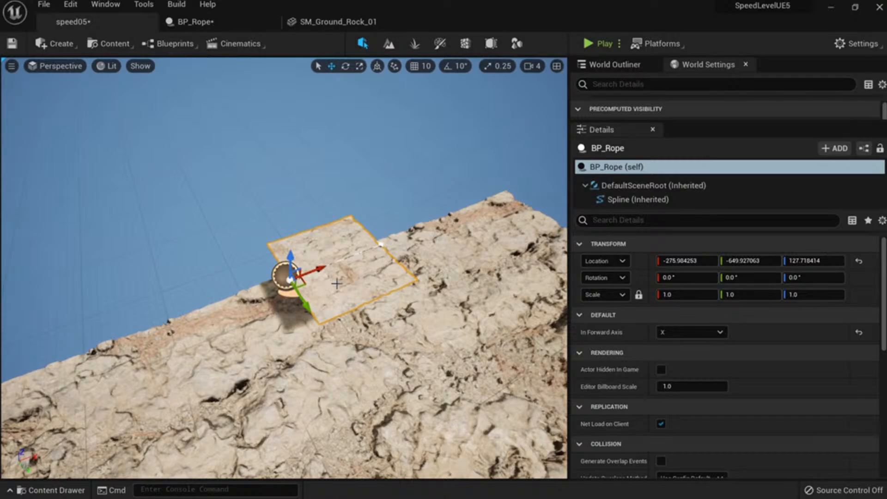
left_click(690, 295)
type("3")
key("Return")
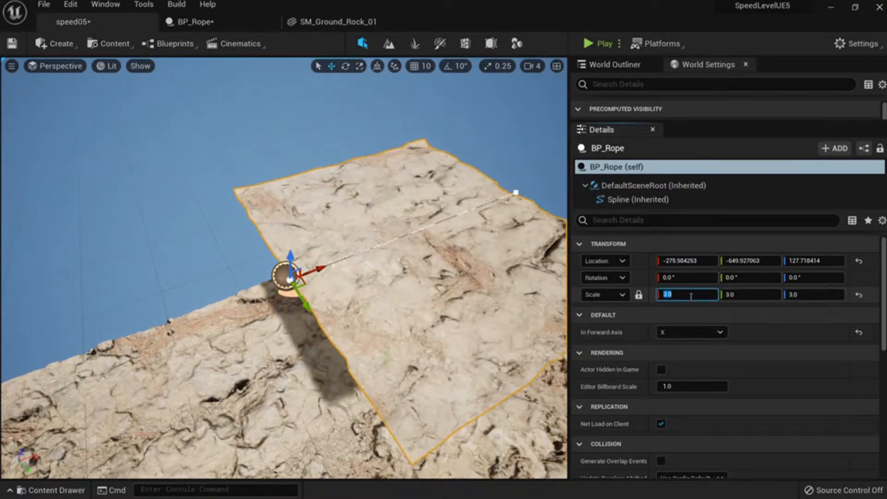
right_click_drag(431, 261, 430, 261)
key("s")
left_click(688, 295)
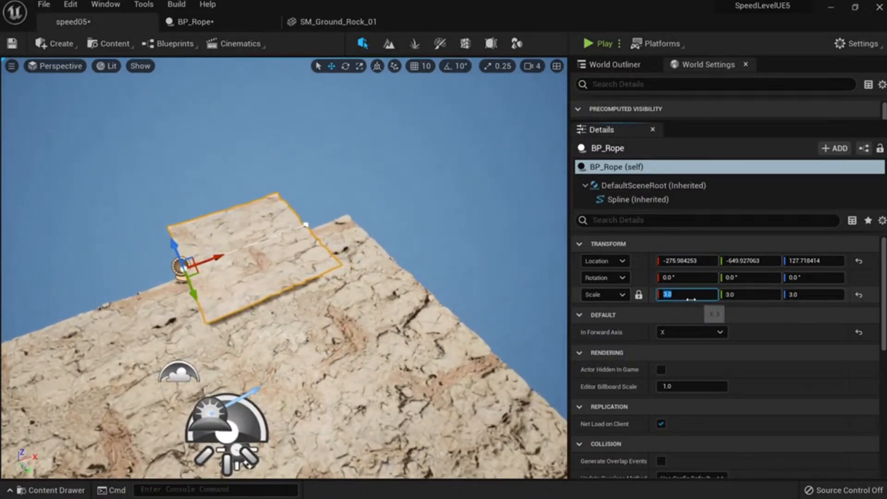
type("5")
key("Return")
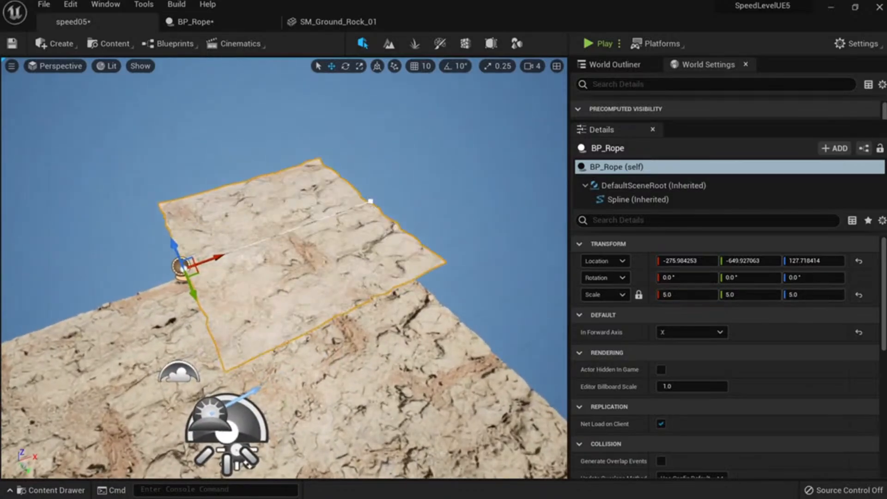
Alt-drag the spline end point to add new plank sections, undoing one that looped.
left_click(370, 201)
right_click_drag(370, 202, 308, 239)
left_click_drag(313, 242, 451, 181, "alt")
right_click_drag(451, 181, 538, 147)
key("ctrl+z")
left_click_drag(372, 236, 624, 189, "alt")
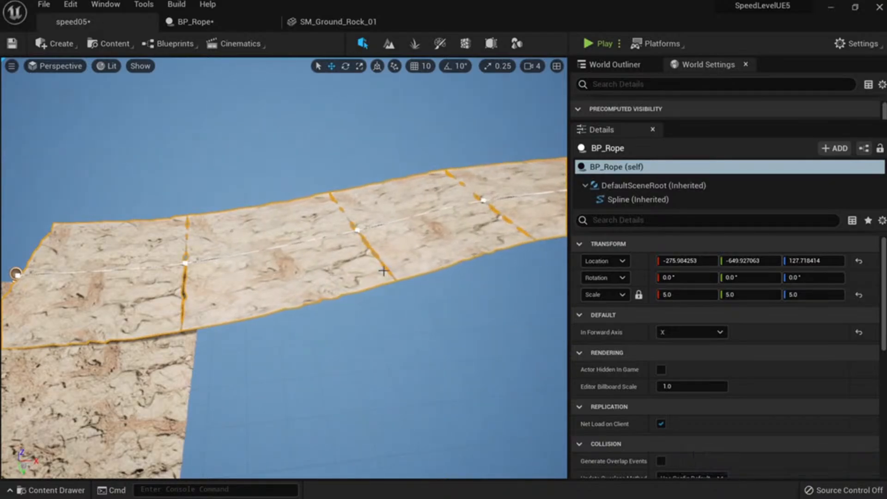
right_click_drag(383, 271, 489, 287)
left_click(339, 313)
right_click_drag(339, 313, 295, 330)
left_click(345, 251)
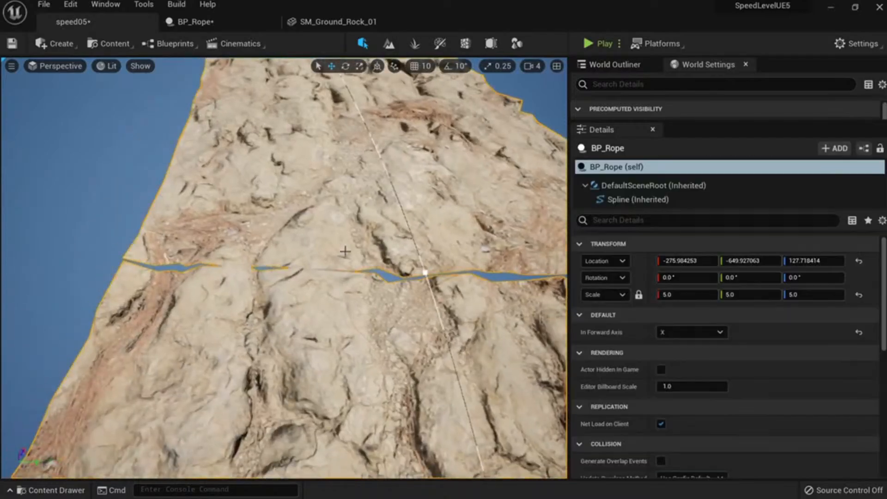
left_click_drag(356, 257, 230, 242, "alt")
Inspect the plank's section seams in unlit and wireframe views, then reselect the rope.
key("alt+3")
key("alt+2")
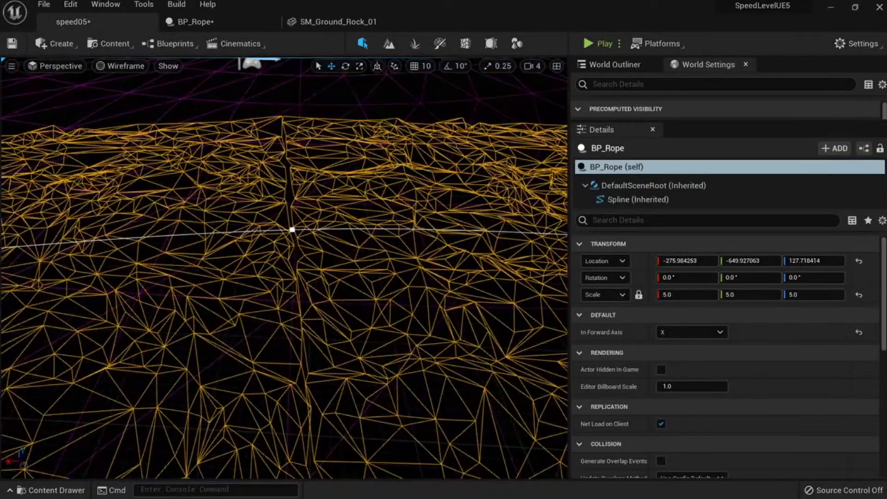
left_click_drag(314, 249, 317, 303, "alt")
key("alt+4")
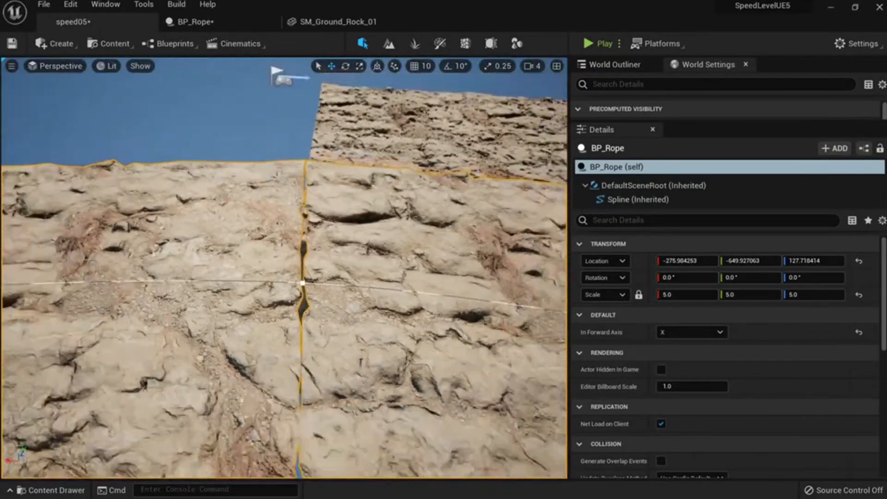
right_click_drag(303, 282, 365, 258)
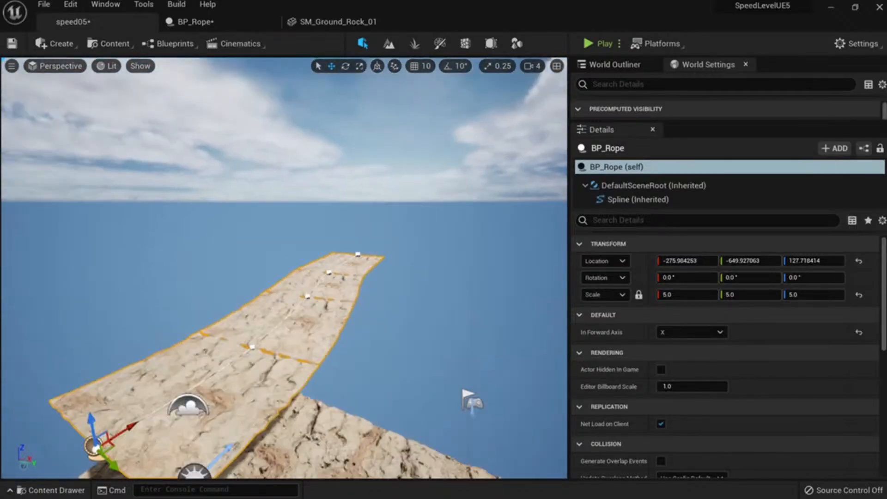
right_click_drag(185, 258, 185, 281)
left_click(185, 281)
left_click(53, 257)
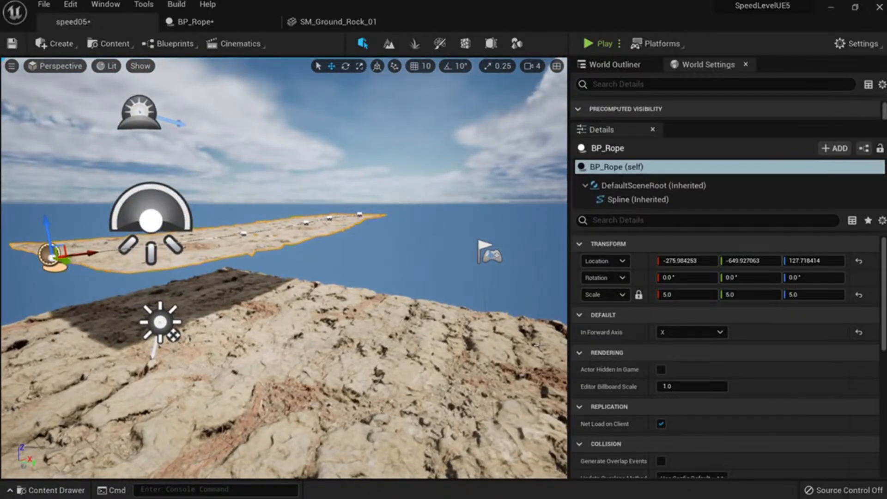
scroll(739, 360, "down", 5)
scroll(750, 365, "up", 5)
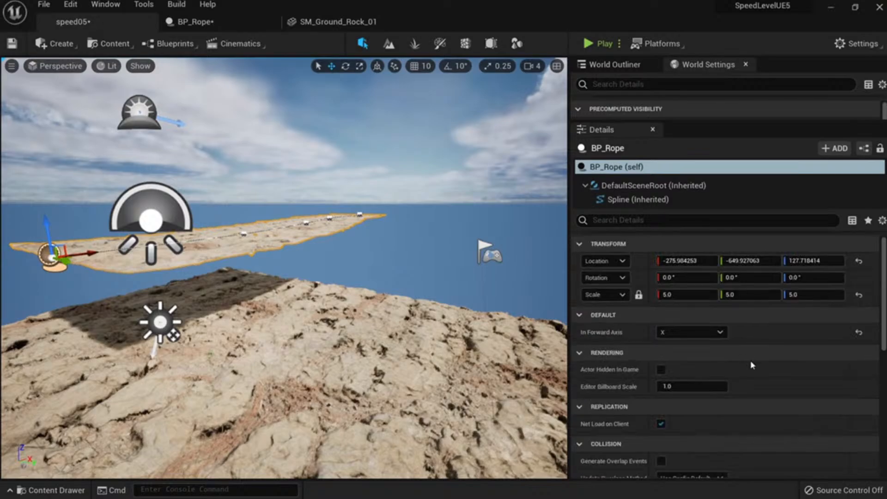
scroll(637, 277, "down", 1)
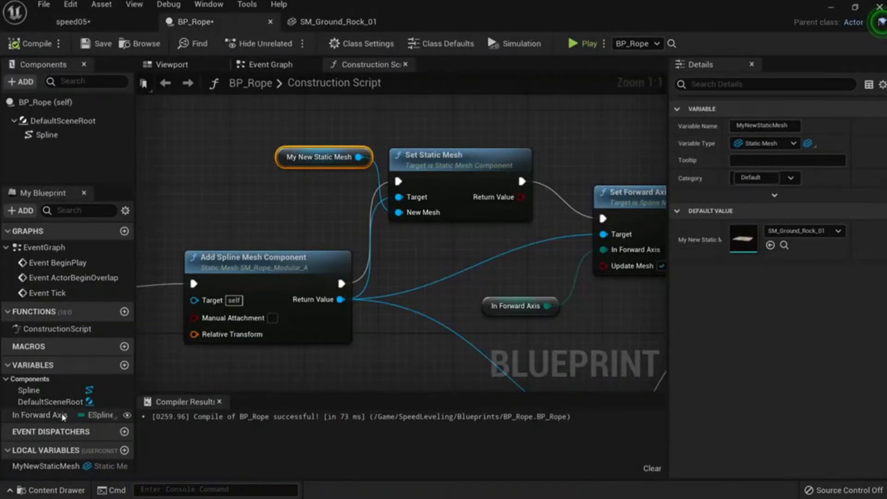
Check the MyNewStaticMesh local variable's type and actions, keeping its name and type unchanged.
left_click(113, 466)
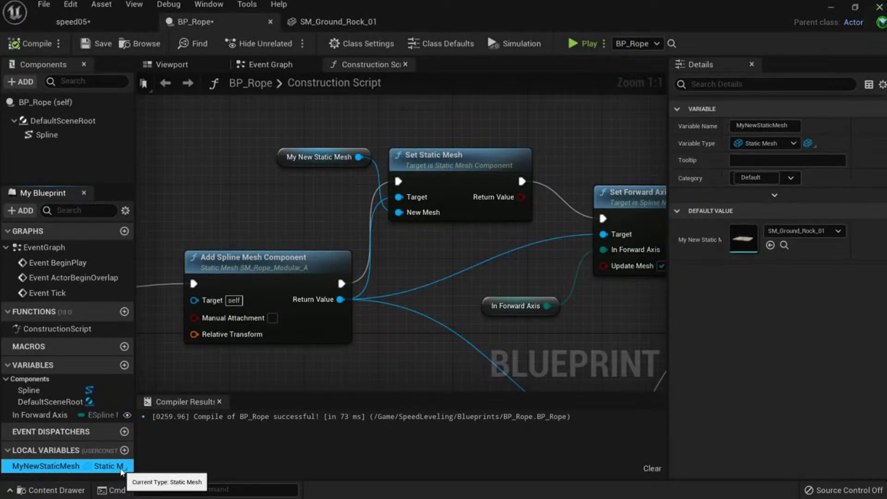
left_click(121, 466)
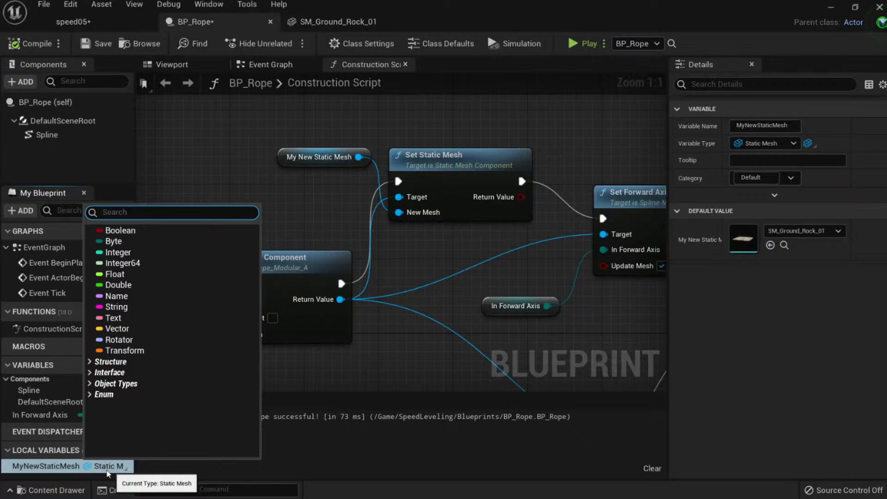
left_click(90, 468)
right_click(93, 468)
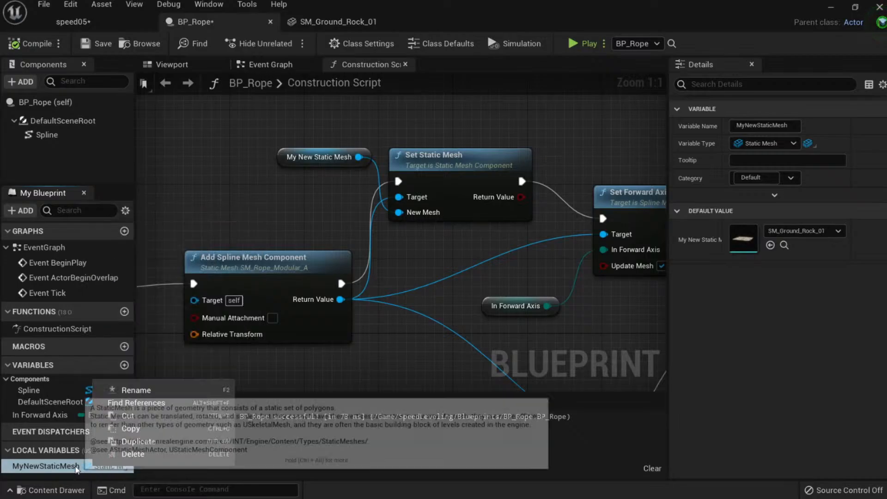
left_click(136, 390)
left_click(179, 210)
scroll(179, 210, "down", 1)
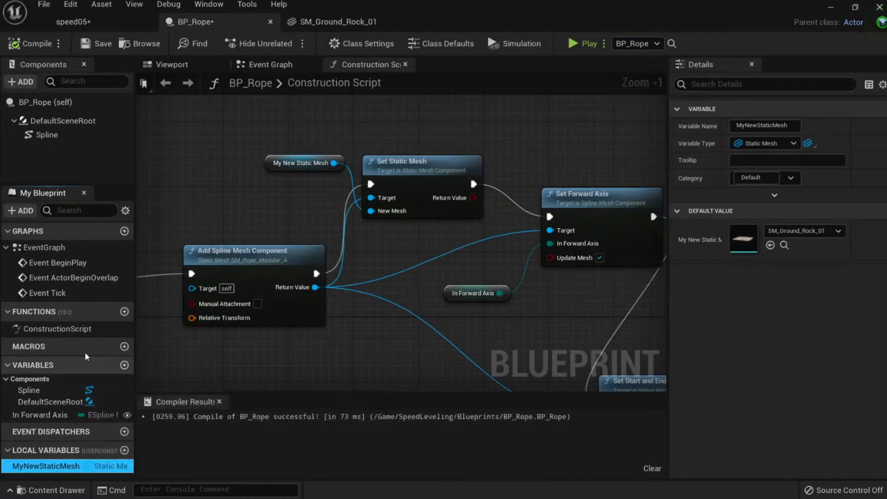
left_click_drag(118, 184, 238, 158)
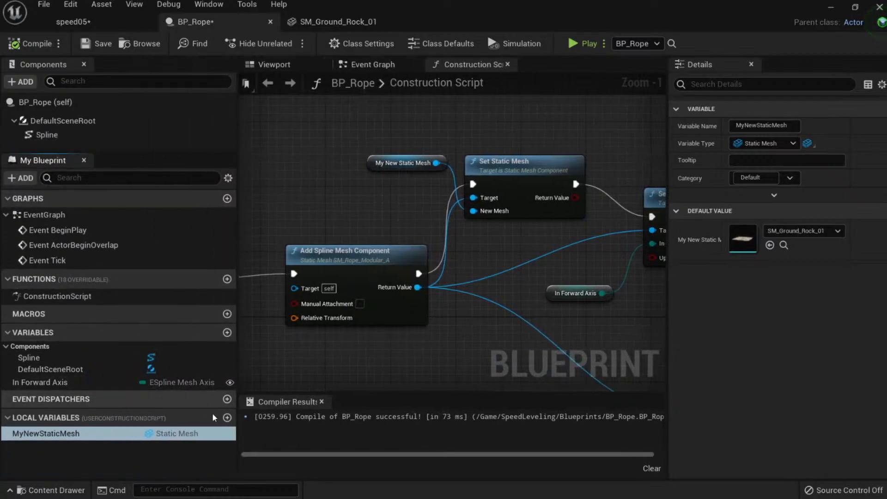
right_click(220, 437)
left_click(219, 448)
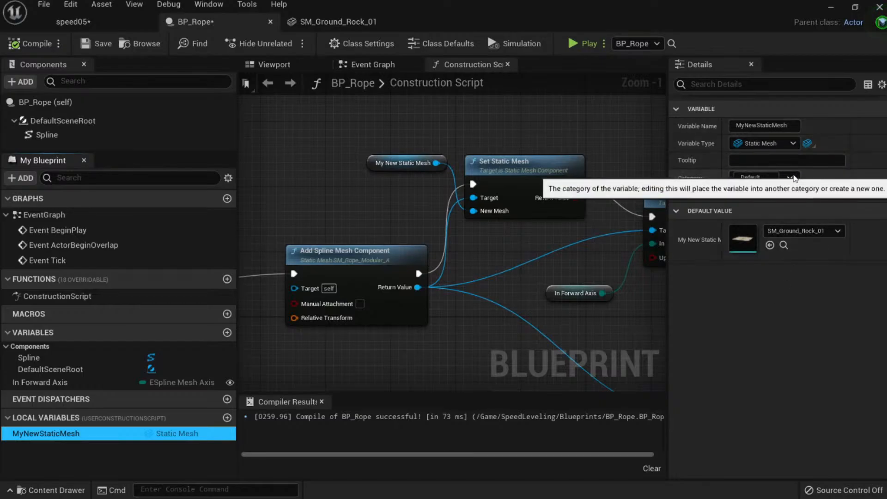
Review the variable's category, container and type options in Details, and reveal its advanced flags.
left_click(791, 178)
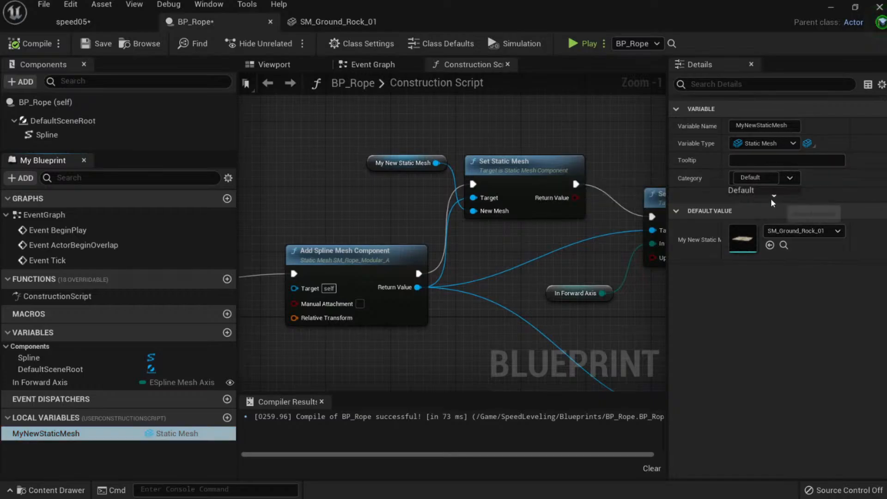
left_click(792, 323)
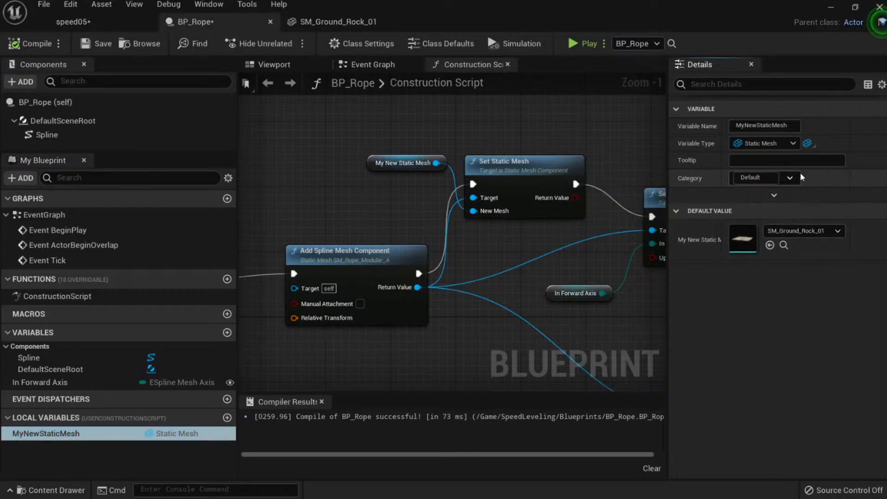
left_click(814, 146)
left_click(817, 145)
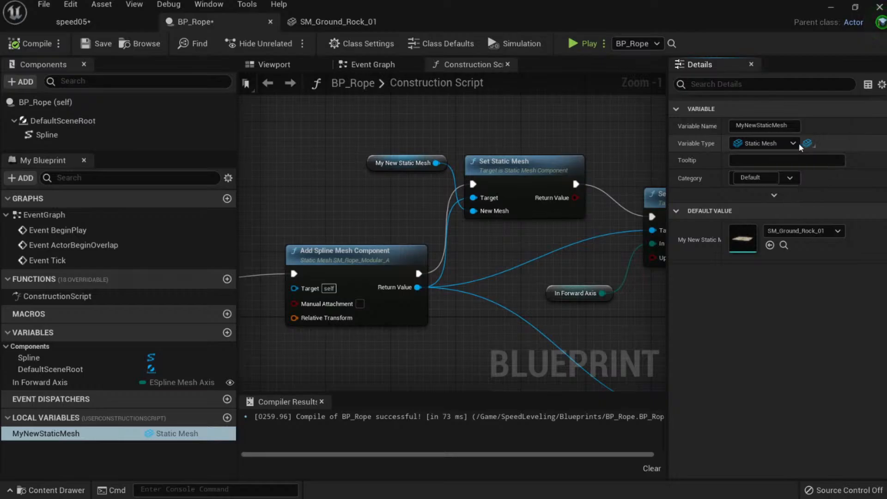
left_click(794, 144)
left_click(794, 144)
left_click(815, 146)
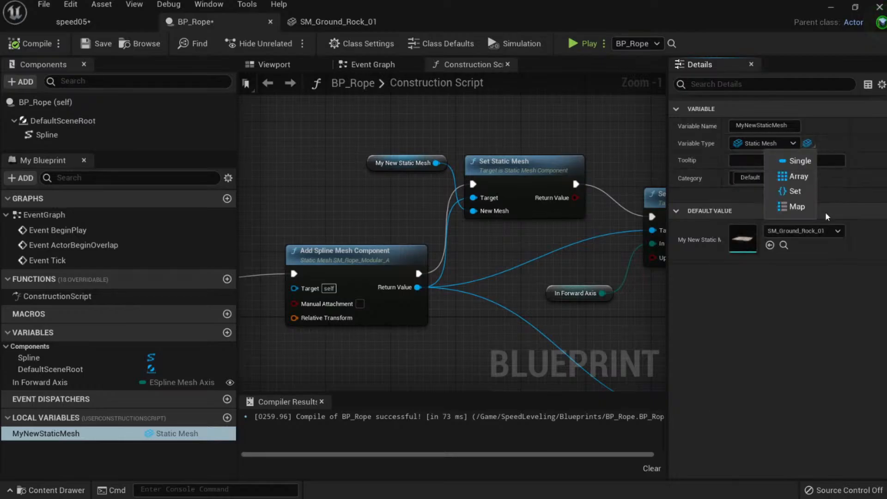
left_click(827, 286)
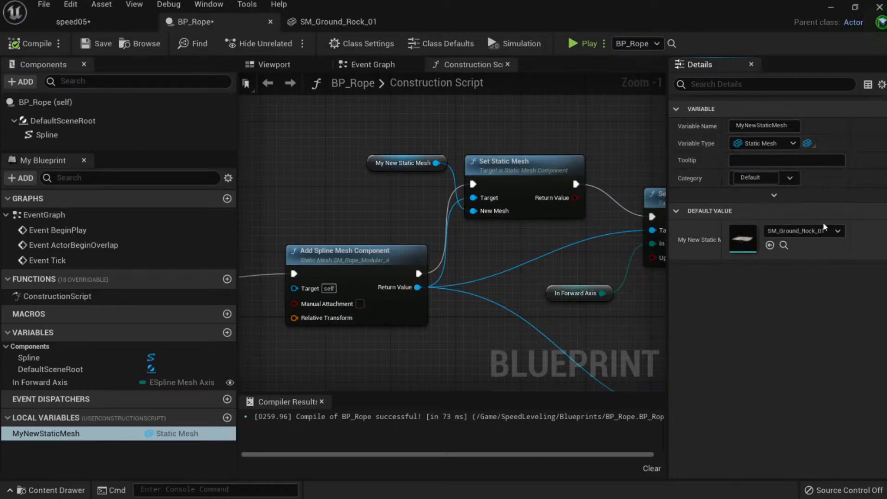
left_click(811, 146)
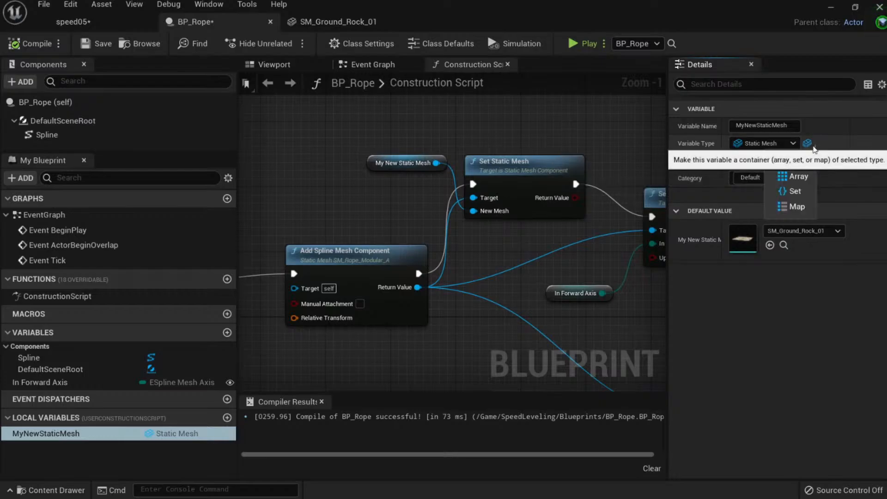
left_click(817, 290)
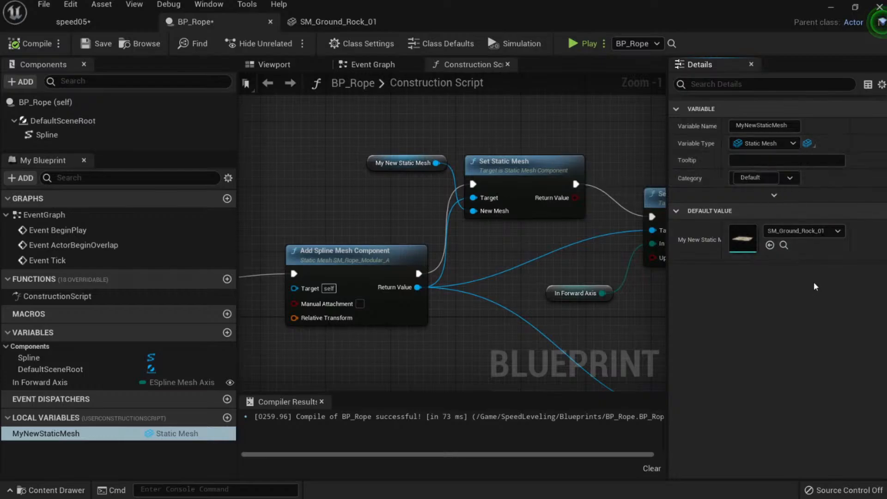
left_click(776, 180)
left_click(774, 199)
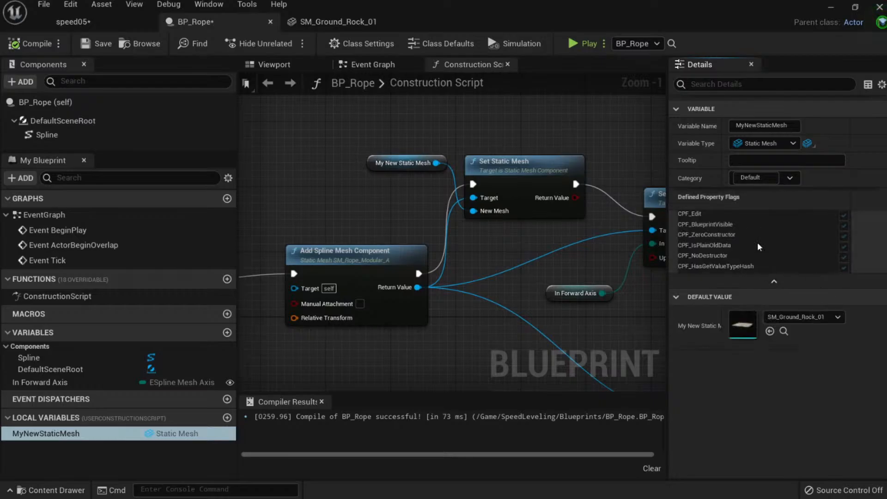
Wire Add Spline Mesh Component's exec pin directly into Set Forward Axis, bypassing Set Static Mesh.
right_click_drag(487, 272, 389, 214)
scroll(422, 304, "down", 5)
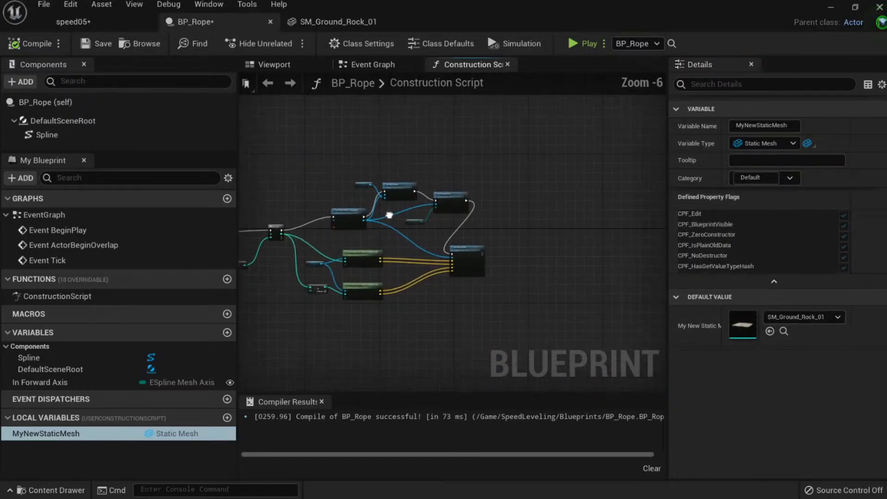
scroll(398, 214, "up", 5)
right_click_drag(402, 164, 442, 237)
left_click(411, 178)
right_click_drag(343, 185, 331, 225)
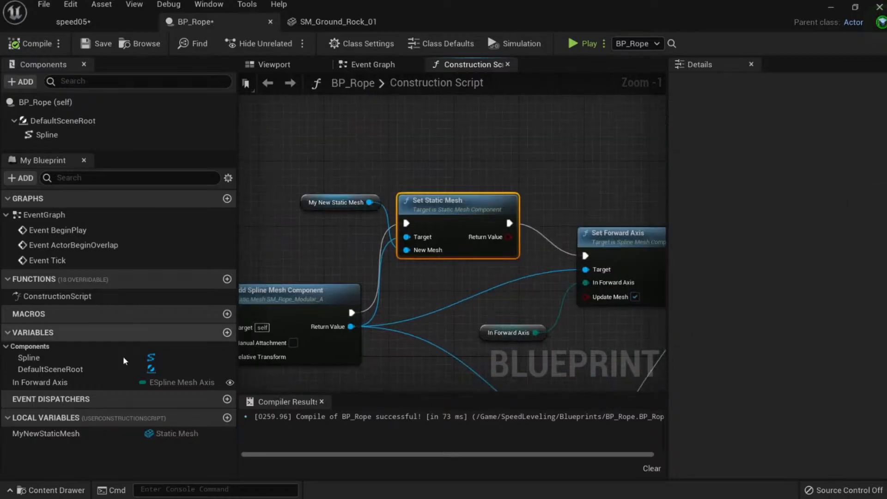
left_click(87, 438)
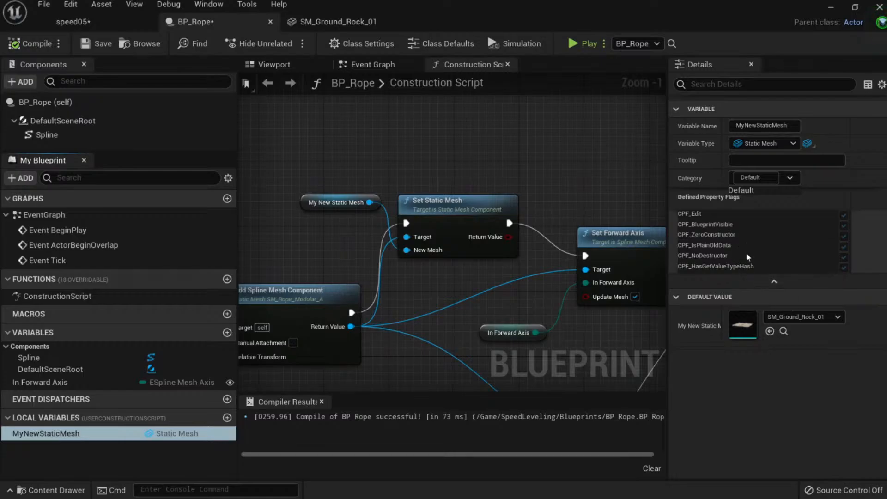
right_click_drag(417, 292, 569, 238)
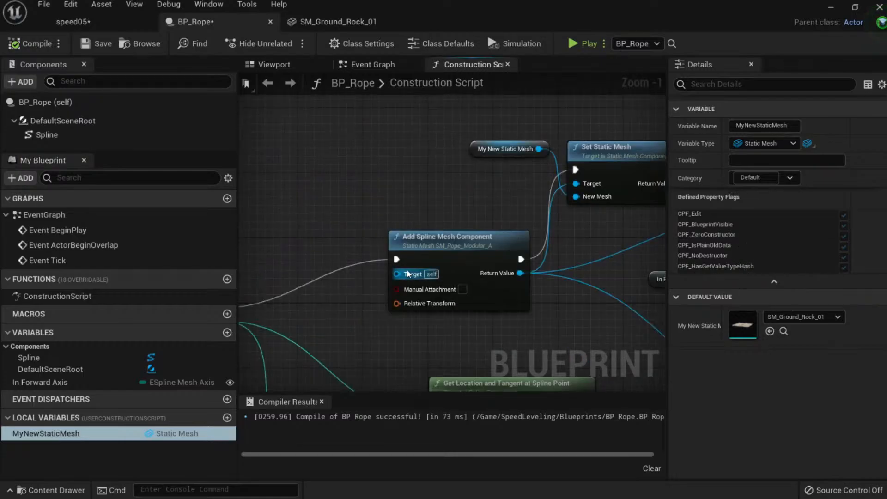
left_click(441, 241)
right_click_drag(519, 297, 345, 280)
scroll(345, 279, "down", 1)
left_click_drag(346, 250, 544, 201)
Recompile BP_Rope and set the placed rope's In Forward Axis to Z.
left_click(26, 48)
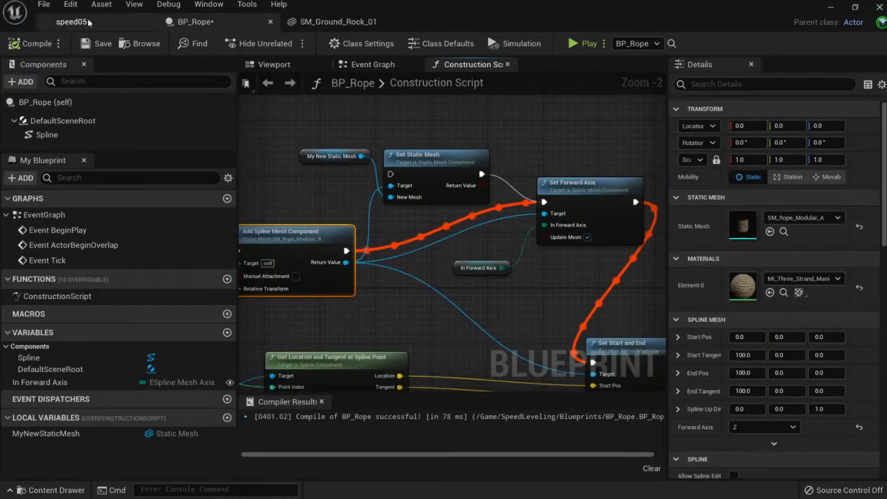
left_click(91, 22)
right_click_drag(296, 231, 217, 199)
left_click(691, 313)
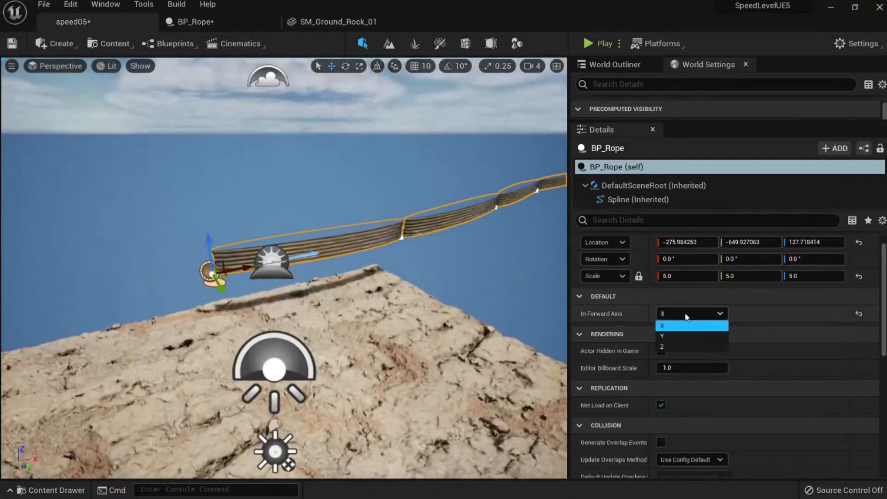
left_click(674, 347)
Delete the rope from the level and select a rock ground tile.
right_click_drag(323, 277, 353, 238)
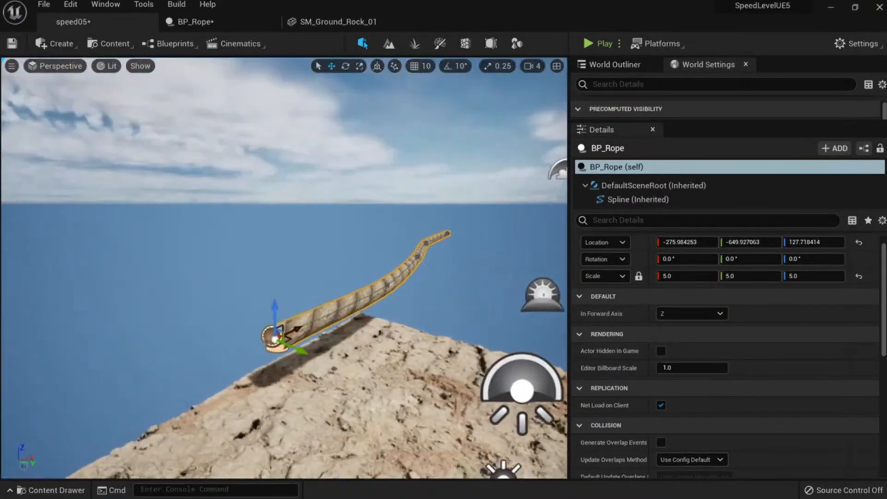
key("Delete")
right_click_drag(277, 332, 277, 355)
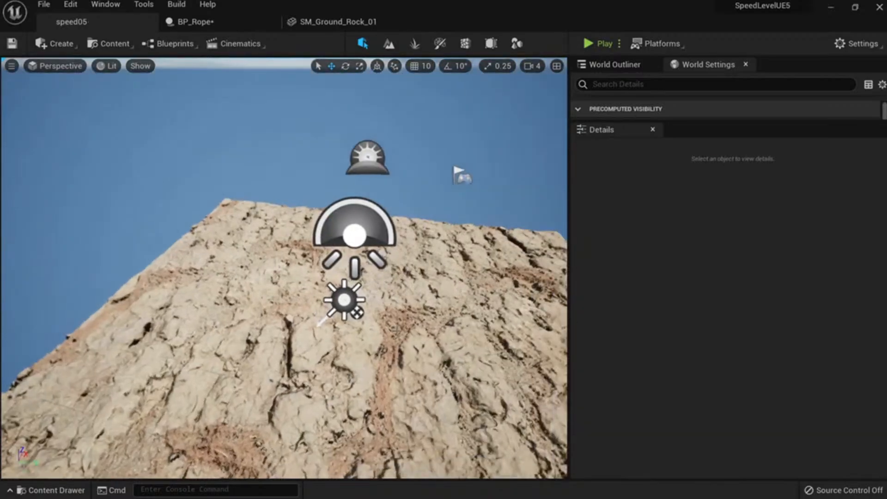
left_click(459, 302)
mouse_move(459, 301)
right_mouse_down()
mouse_move(481, 296)
mouse_move(461, 298)
right_mouse_up()
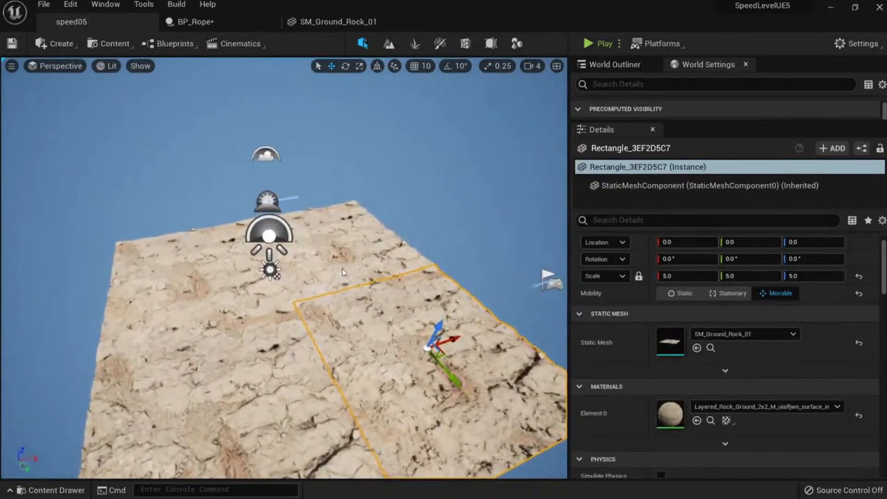
Select four rock ground tiles, duplicate them, and slide the copies along X beside the originals.
left_click(342, 272, "ctrl")
left_click(187, 289, "ctrl")
left_click(216, 358, "ctrl")
mouse_move(215, 358)
right_mouse_down()
mouse_move(185, 355)
mouse_move(213, 346)
right_mouse_up()
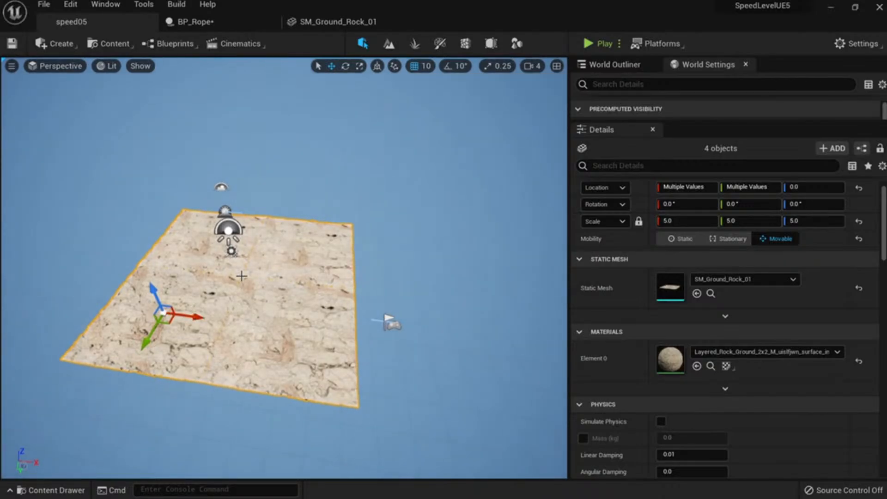
left_click_drag(191, 316, 437, 261, "alt")
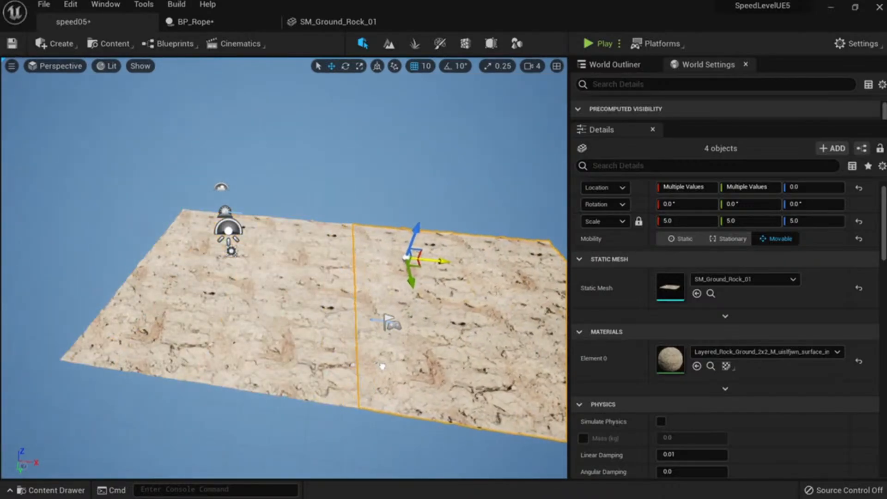
right_click_drag(391, 356, 404, 356)
left_click_drag(284, 263, 511, 292, "alt")
Butt the copied tiles edge to edge with the originals, then duplicate the tile strip alongside.
right_click_drag(330, 283, 231, 302)
left_click_drag(334, 334, 336, 339)
right_click_drag(336, 339, 424, 329)
left_click_drag(326, 340, 294, 334)
right_click_drag(293, 333, 238, 337)
right_click_drag(306, 355, 284, 300)
left_click_drag(245, 357, 429, 318, "alt")
Select the left and right tile groups and duplicate the ten tiles next to them.
left_click(346, 352)
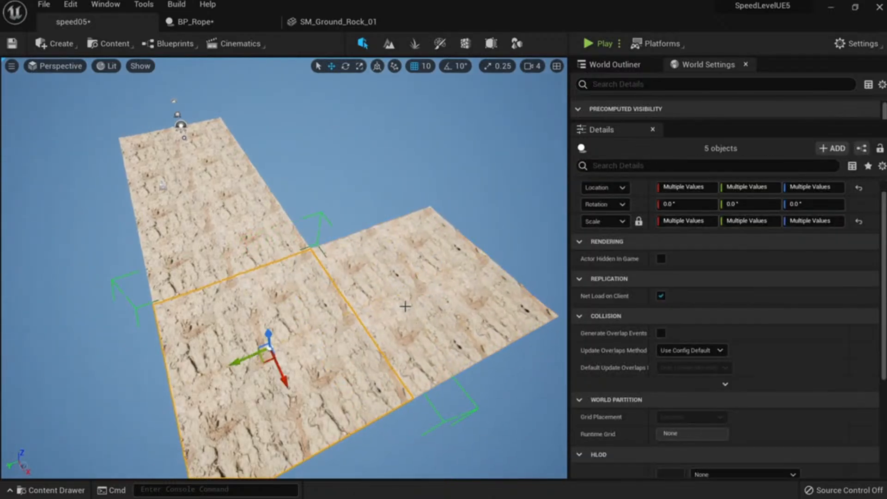
left_click(404, 306, "ctrl")
right_click_drag(400, 295, 374, 216)
left_click_drag(346, 209, 470, 282, "alt")
right_click_drag(443, 307, 362, 267)
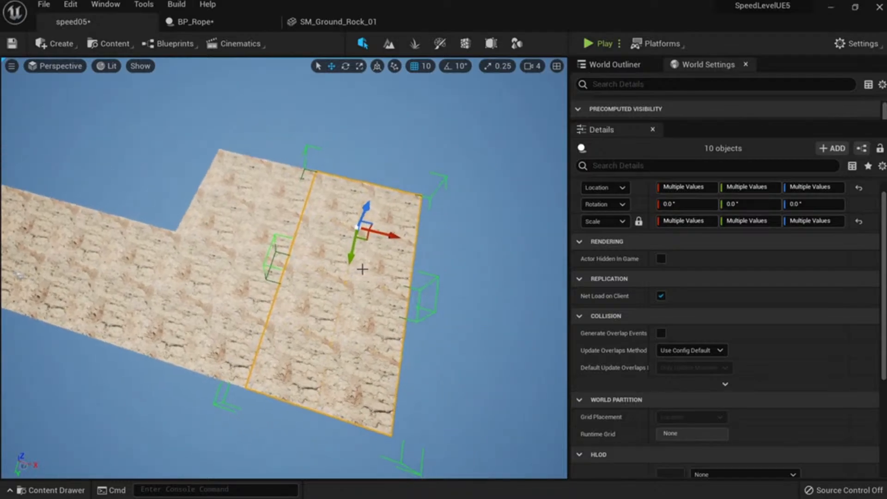
Add two more tile groups, duplicate the twenty tiles, and close the gap against the left tiles.
left_click(273, 233, "ctrl")
left_click(253, 265, "ctrl")
left_click_drag(240, 307, 573, 412, "alt")
right_click_drag(522, 369, 554, 381)
right_click_drag(480, 185, 503, 202)
left_click_drag(514, 185, 507, 187)
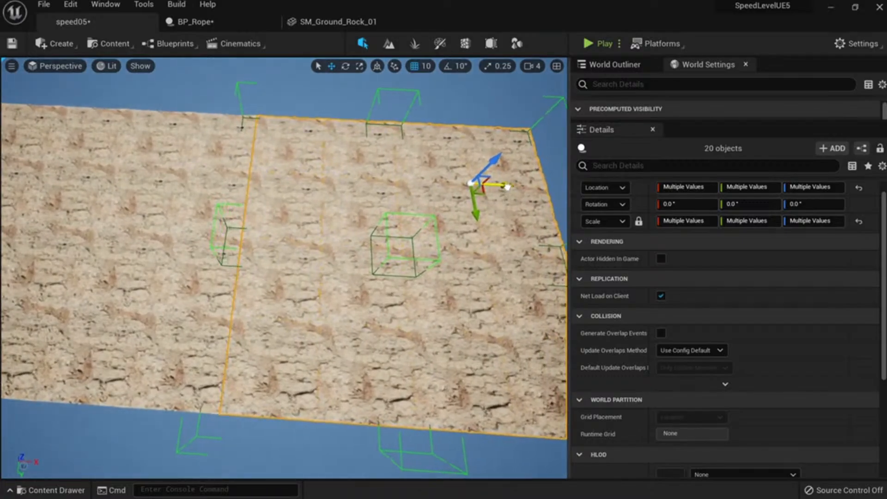
right_click_drag(469, 238, 411, 227)
Select four more tile groups and group all selected tiles with Ctrl+G.
left_click(272, 183, "ctrl")
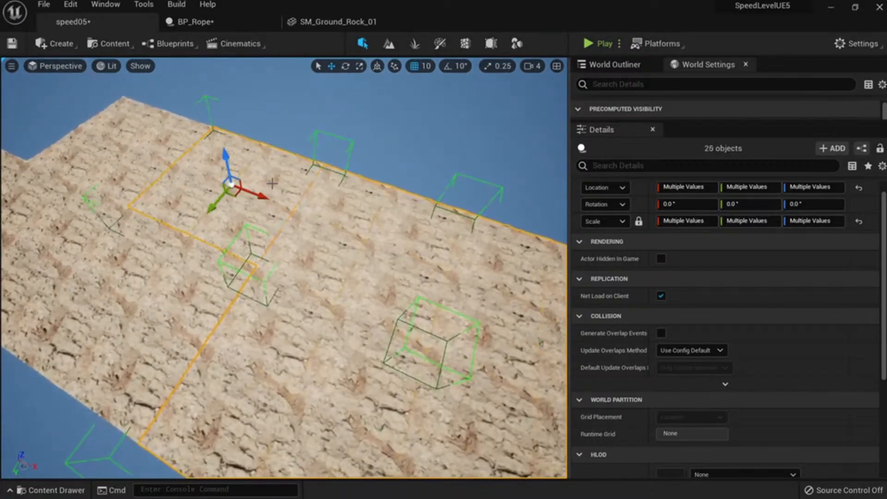
left_click(160, 264, "ctrl")
left_click(71, 208, "ctrl")
left_click(117, 161, "ctrl")
right_click_drag(142, 169, 182, 202)
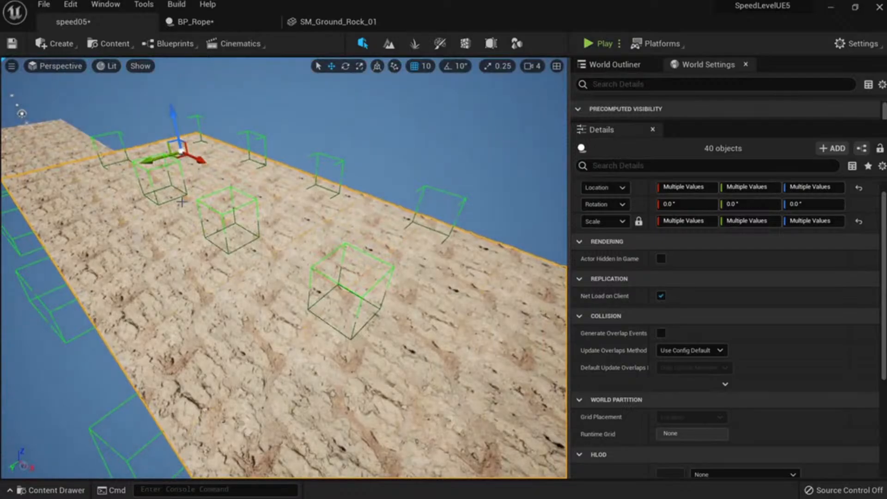
right_click_drag(243, 197, 292, 287)
key("ctrl+g")
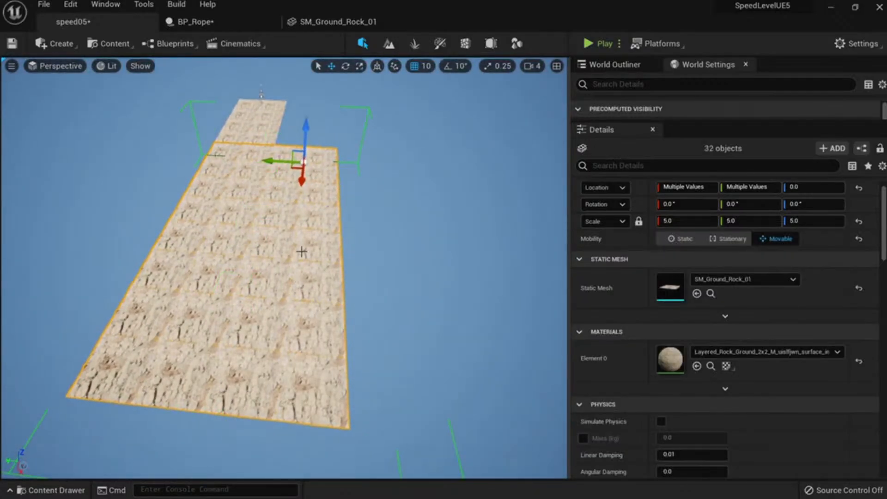
Duplicate the grouped tiles to the right, deselect, and capture the level view as a screenshot.
left_click_drag(272, 160, 379, 197, "alt")
right_click_drag(380, 197, 335, 222)
key("Escape")
right_click_drag(340, 292, 340, 287)
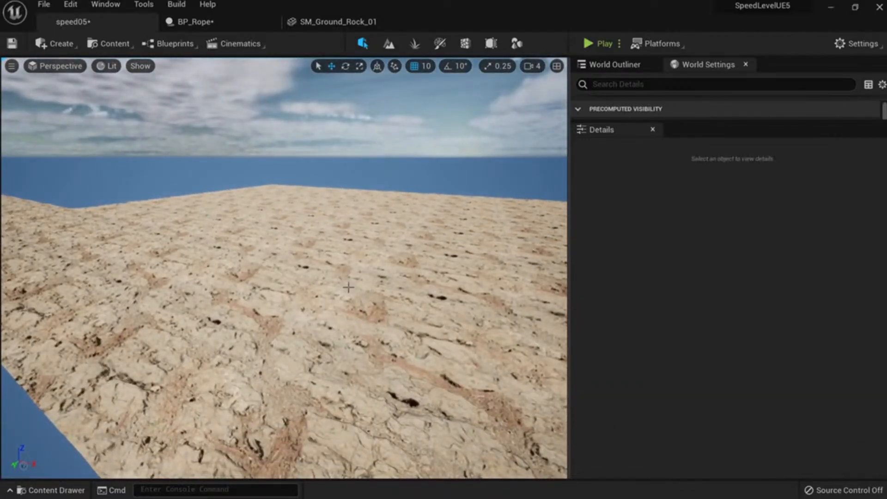
key("ctrl+Print")
mouse_move(5, 54)
left_mouse_down()
mouse_move(572, 448)
mouse_move(578, 481)
mouse_move(566, 478)
left_mouse_up()
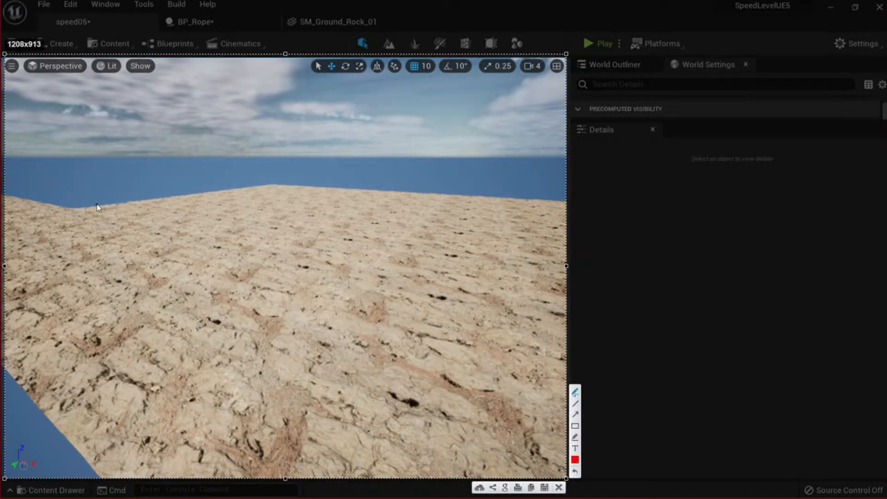
Draw a tall red outline on the left, then green outlines on either side of it.
left_click_drag(112, 278, 123, 148)
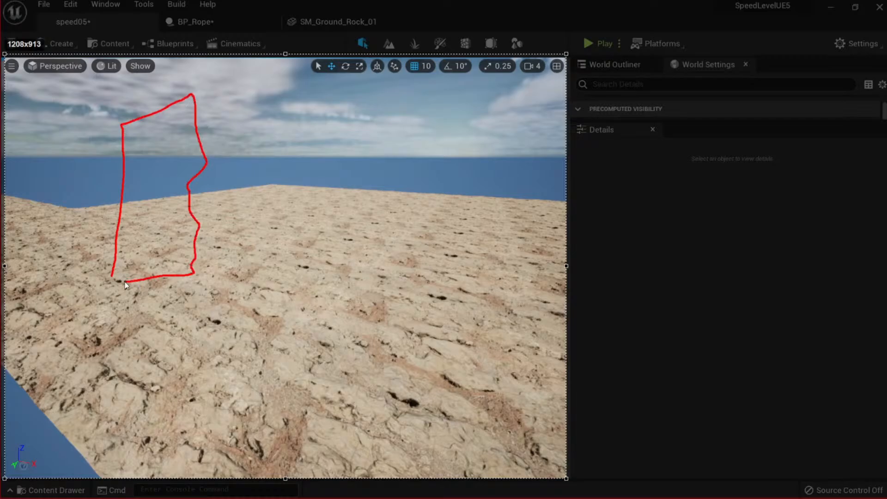
left_click_drag(105, 281, 115, 276)
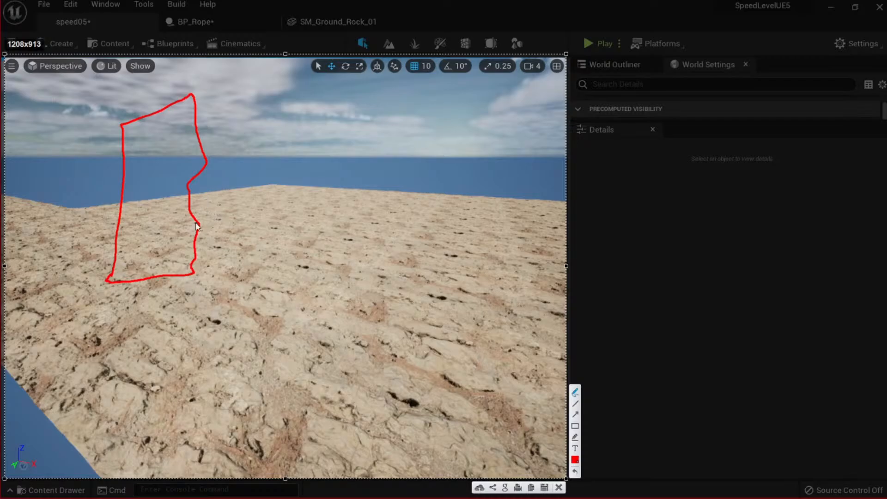
left_click(575, 461)
left_click(435, 461)
mouse_move(198, 210)
left_mouse_down()
mouse_move(245, 204)
mouse_move(241, 262)
left_mouse_up()
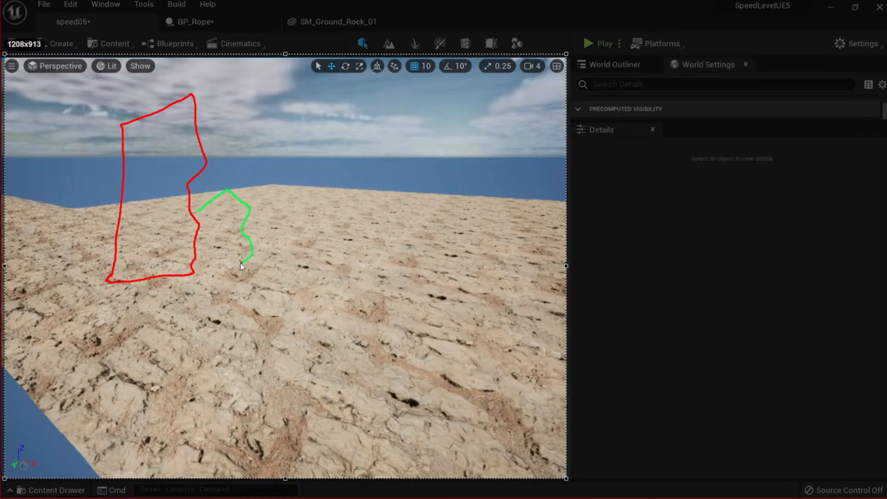
left_click_drag(204, 229, 200, 210)
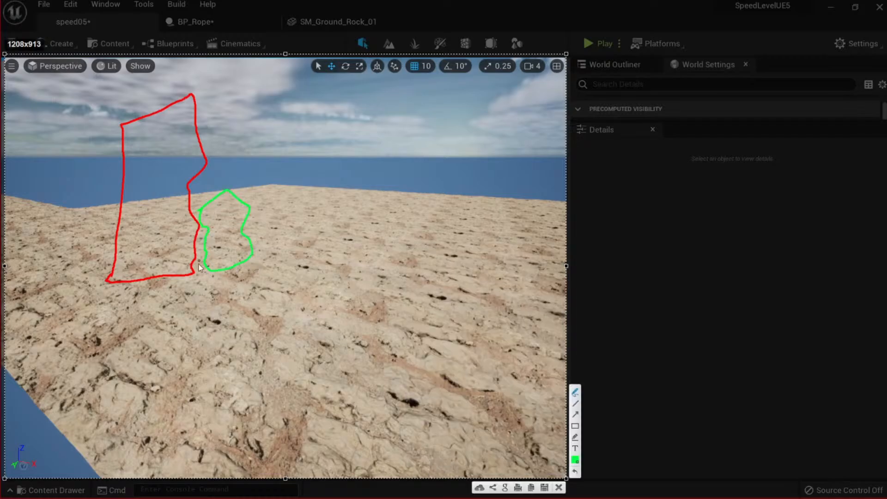
mouse_move(108, 218)
left_mouse_down()
mouse_move(91, 211)
mouse_move(104, 282)
left_mouse_up()
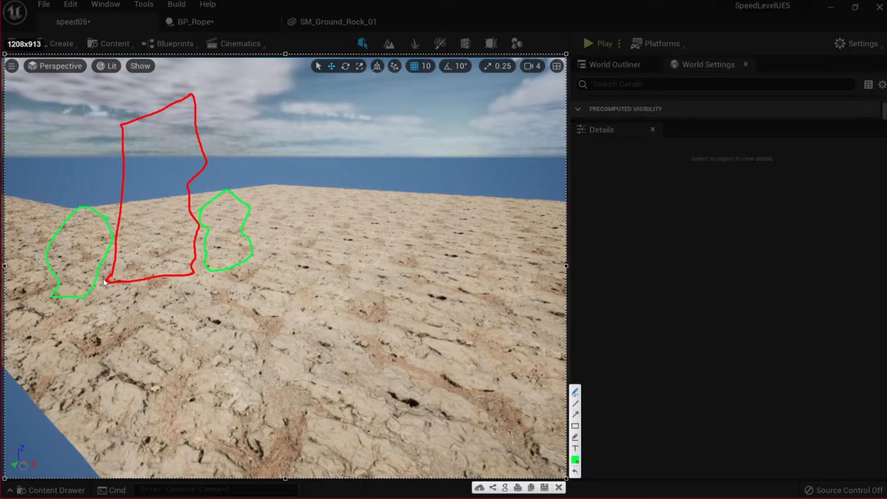
Switch to orange and draw a row of small shapes, a triangle, and several small marks.
left_click(575, 459)
left_click(512, 286)
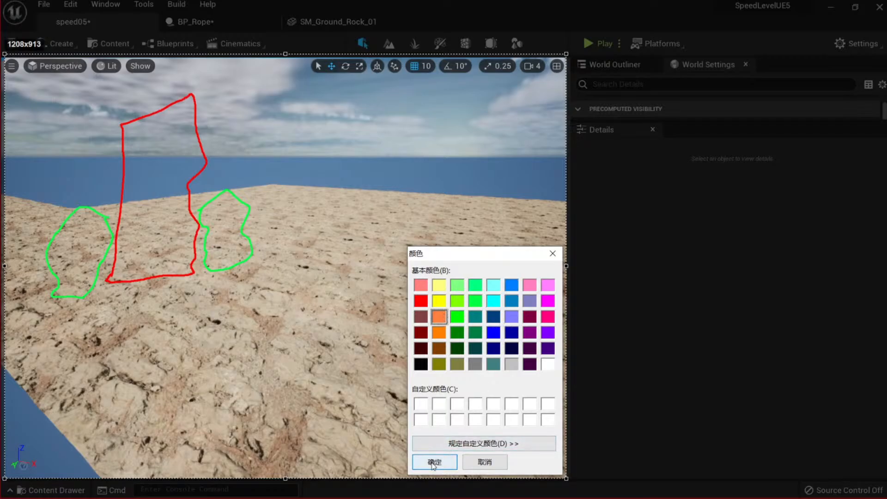
left_click(434, 461)
left_click_drag(264, 254, 256, 234)
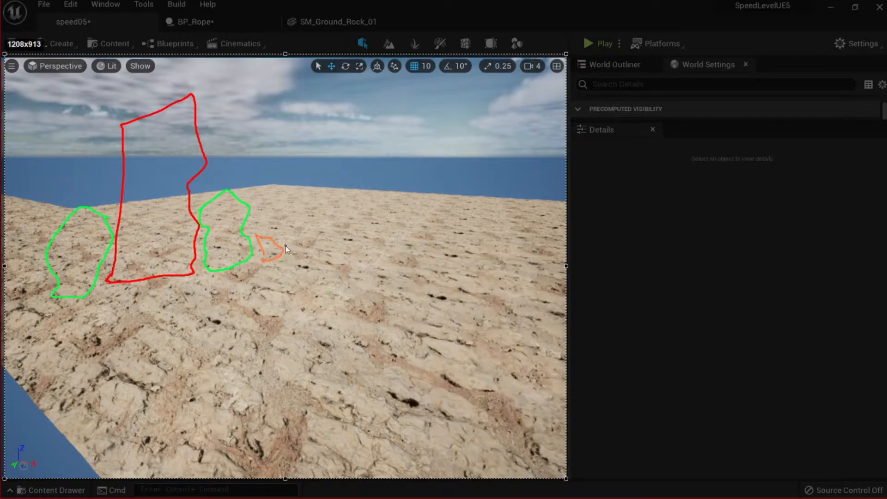
left_click_drag(303, 261, 289, 244)
mouse_move(352, 252)
left_mouse_down()
mouse_move(325, 258)
mouse_move(342, 260)
left_mouse_up()
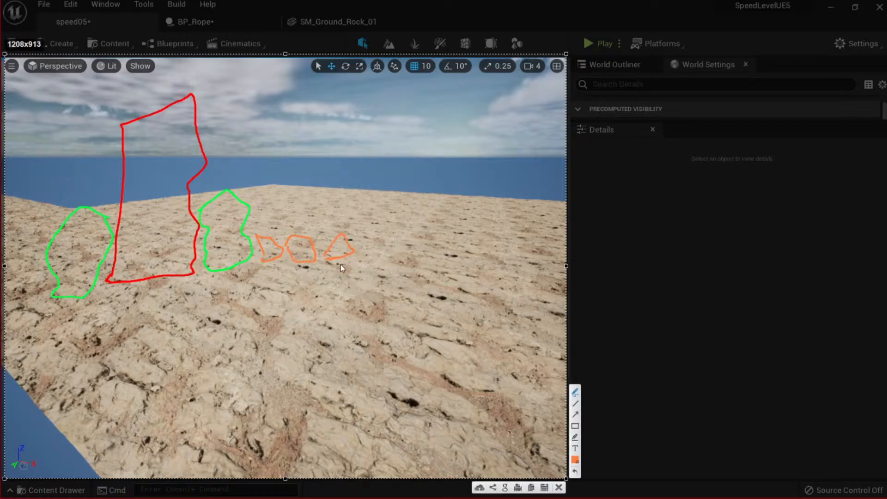
mouse_move(216, 193)
left_mouse_down()
mouse_move(222, 184)
mouse_move(217, 193)
left_mouse_up()
left_click_drag(183, 95, 174, 94)
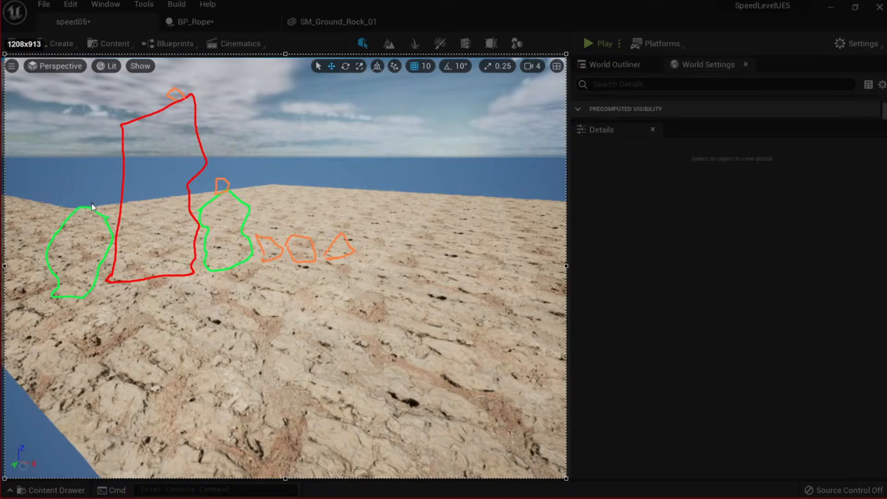
mouse_move(48, 243)
left_mouse_down()
mouse_move(37, 284)
mouse_move(56, 289)
left_mouse_up()
Switch to blue and draw two blue strips near the orange shapes.
left_click(574, 460)
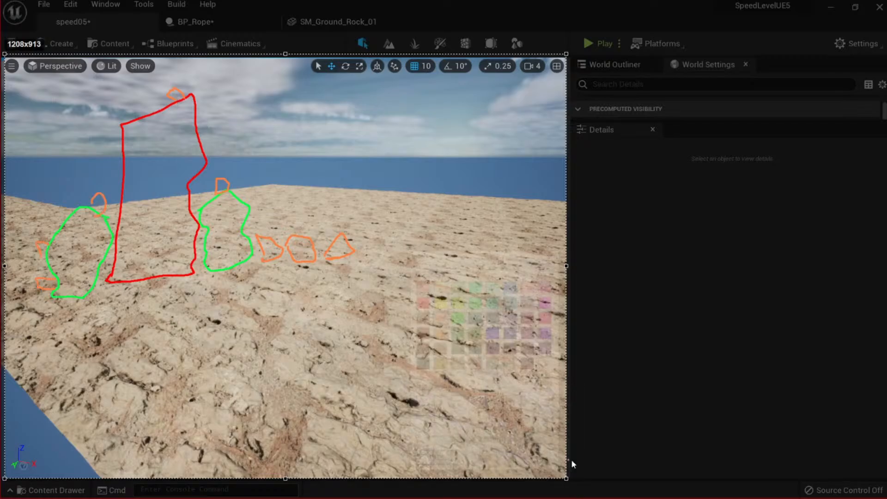
left_click(445, 463)
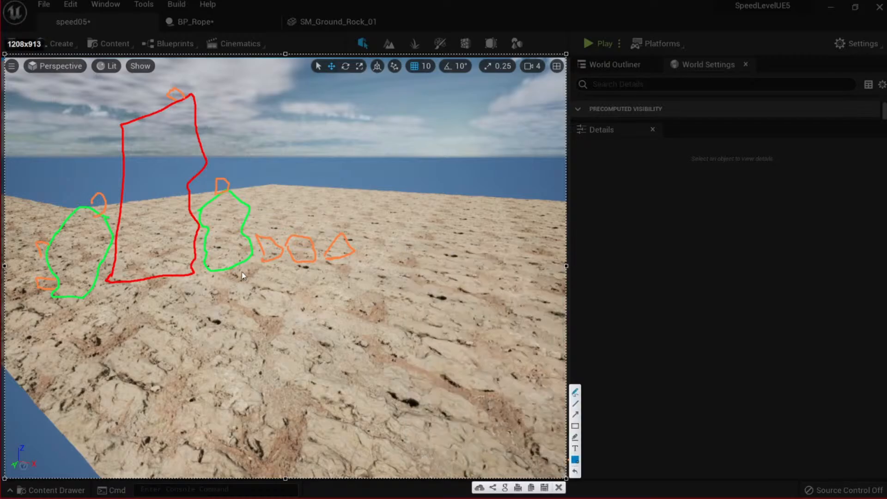
left_click_drag(353, 259, 374, 258)
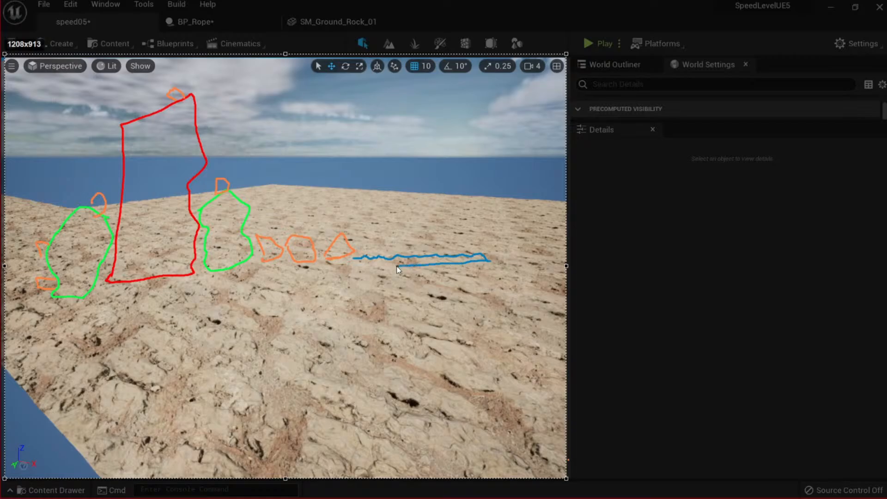
left_click_drag(347, 267, 354, 261)
mouse_move(186, 283)
left_mouse_down()
mouse_move(203, 272)
mouse_move(185, 285)
left_mouse_up()
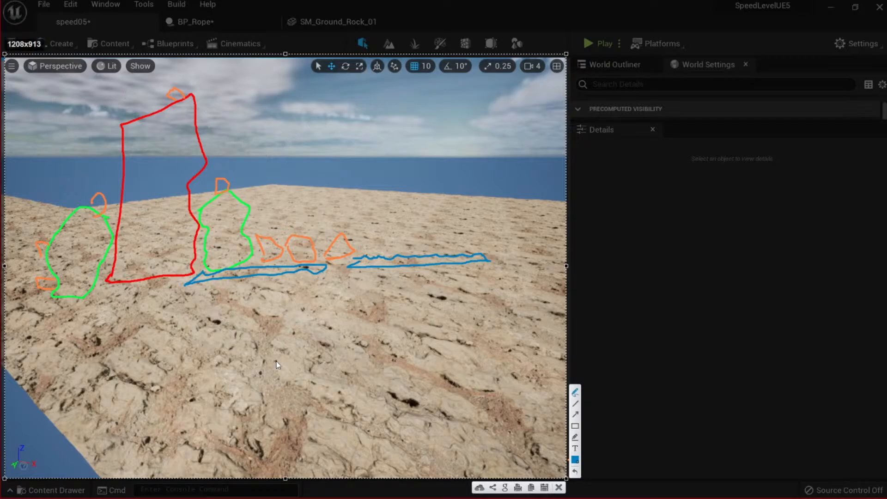
Close the canyon sketch overlay and fly low over the rock ground plane.
left_click(559, 488)
key("s")
right_click_drag(348, 320, 443, 353)
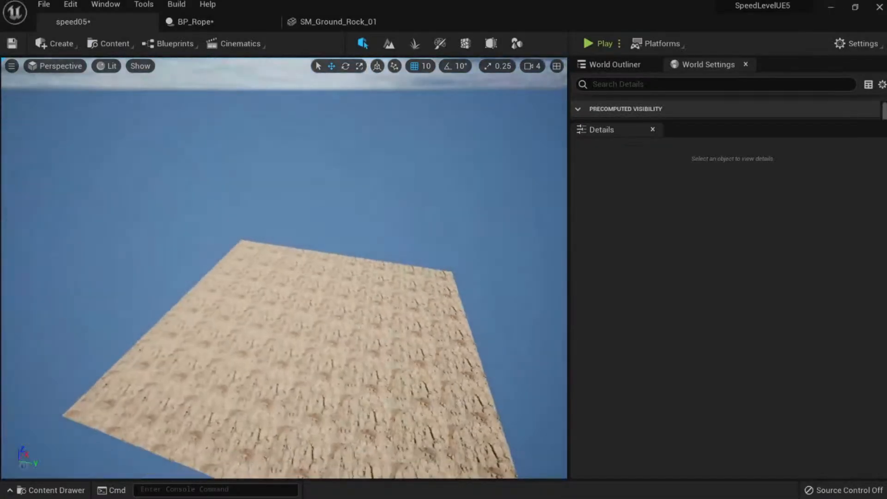
right_click_drag(284, 268, 358, 320)
key("w")
key("s")
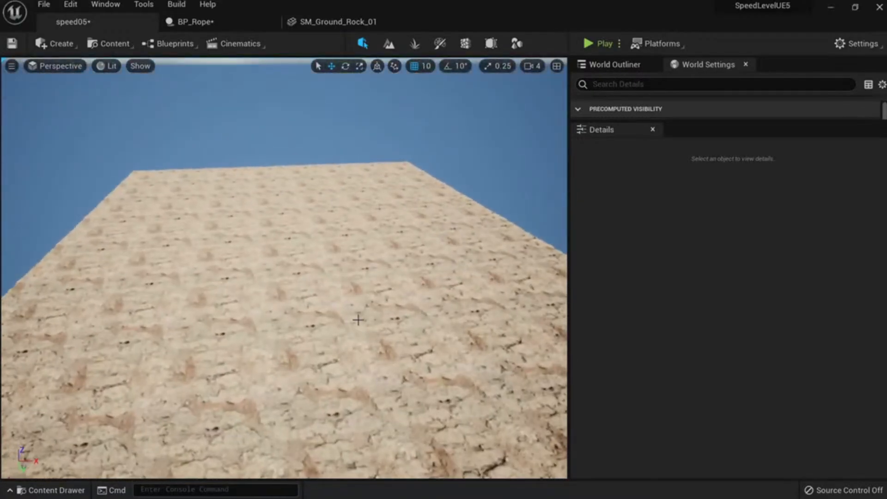
Slide one ground-plane group along Y until it meets the others without a gap.
left_click(234, 270)
key("s")
right_click_drag(234, 269, 303, 261)
left_click(235, 270)
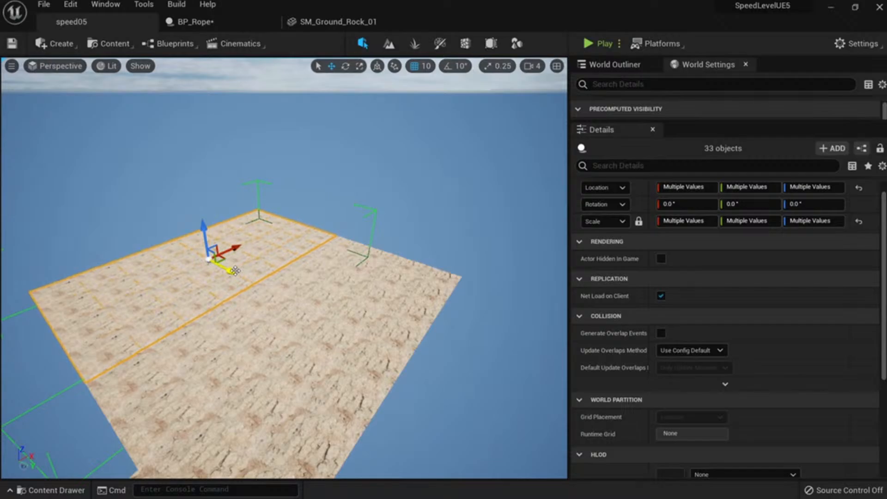
right_click_drag(361, 216, 271, 304)
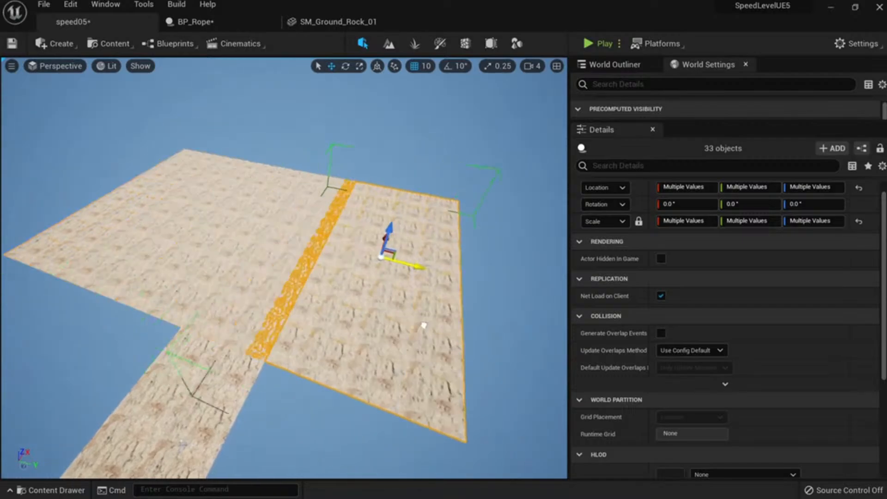
left_click_drag(423, 325, 446, 336)
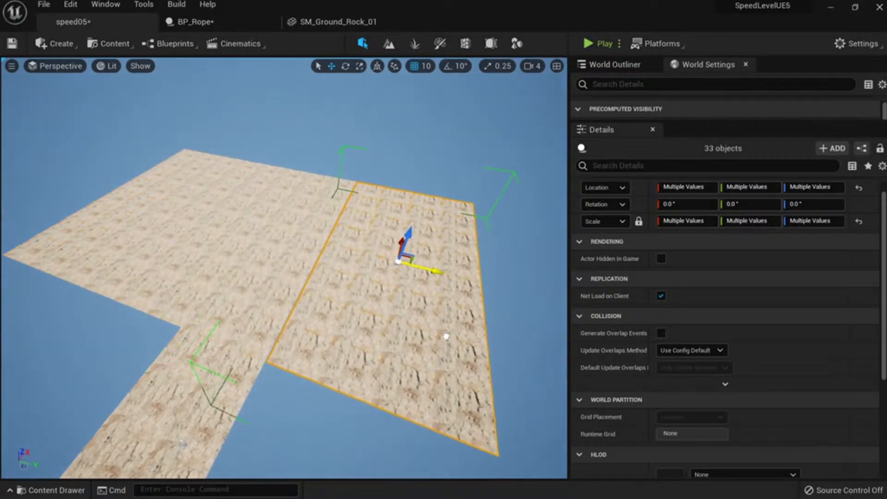
right_click_drag(444, 338, 483, 347)
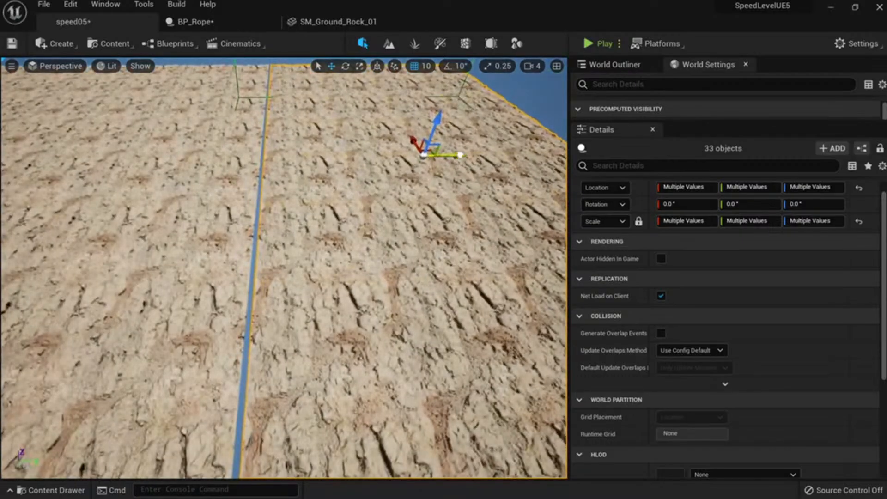
left_click_drag(460, 156, 460, 160)
key("Escape")
right_click_drag(461, 160, 378, 181)
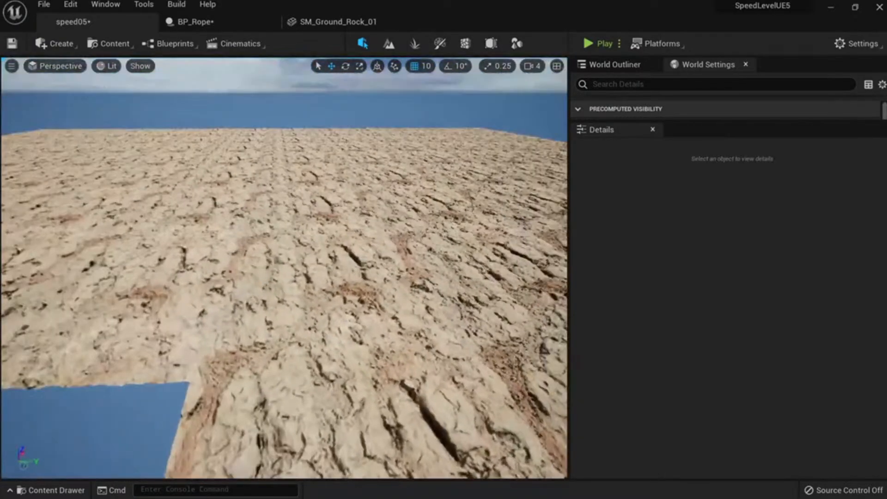
Play-test the level and run the mannequin forward across the rock ground.
left_click(597, 44)
left_click(372, 316)
key("w")
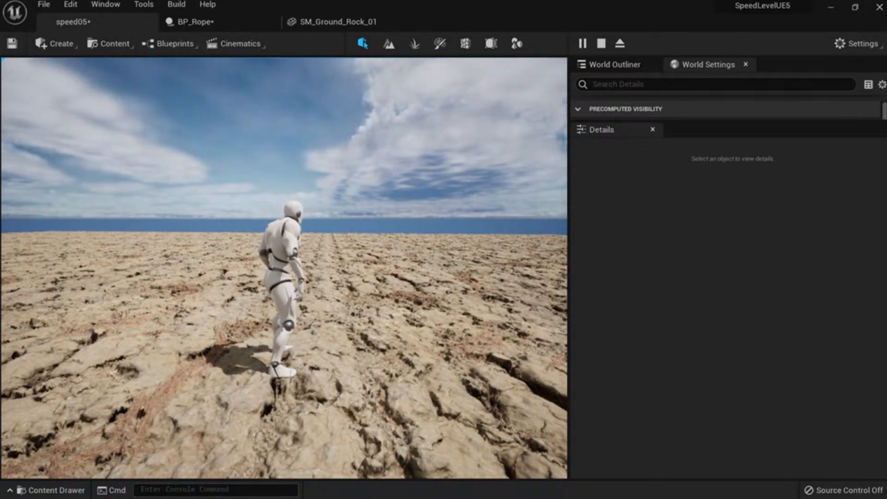
End the play-test and select the floor tile group on the rocky ground.
key("Escape")
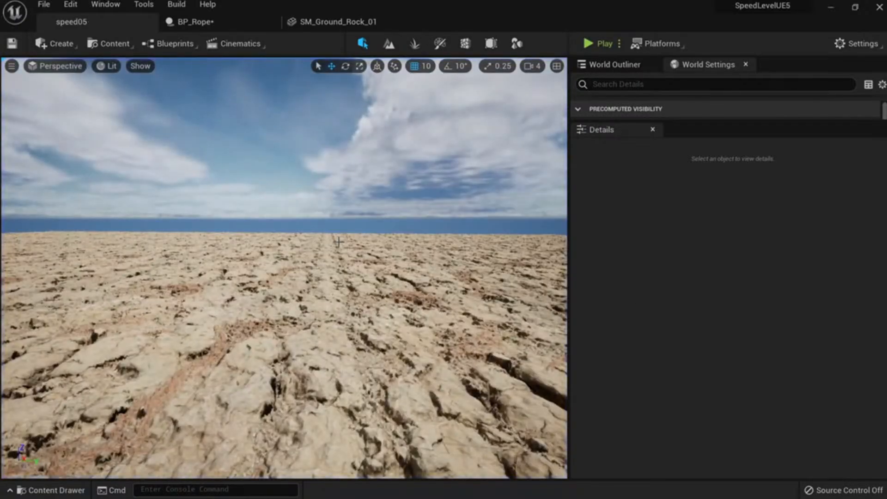
key("s")
right_click_drag(328, 240, 348, 270)
key("w")
left_click(247, 437)
key("s")
left_click(349, 264)
Close the SM_Ground_Rock_01 mesh editor and return to the speed05 level.
left_click(196, 22)
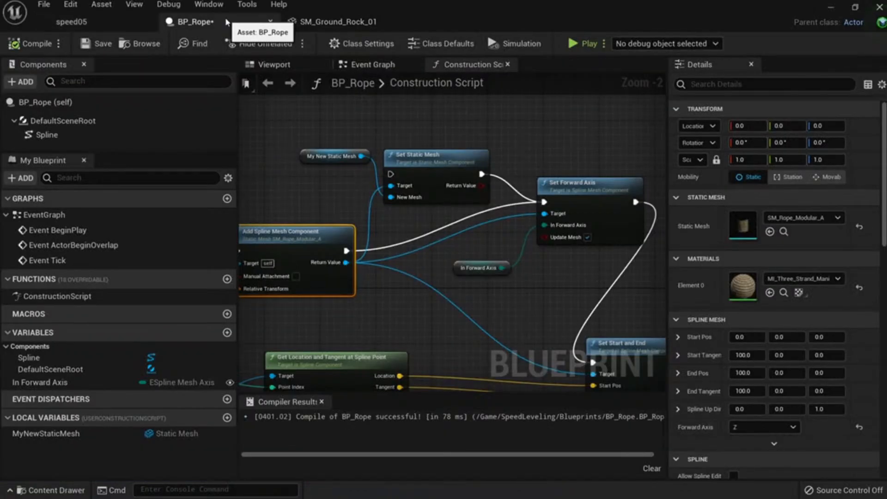
left_click(317, 23)
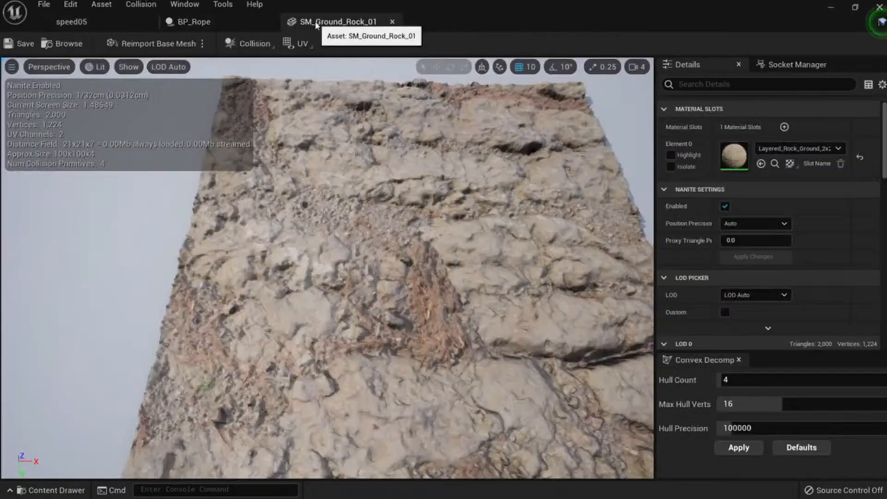
middle_click(373, 25)
left_click(118, 23)
right_click_drag(288, 178, 317, 210)
Show the SpeedLeveling > Blueprints assets in the Content Drawer.
key("ctrl+space")
scroll(74, 398, "up", 5)
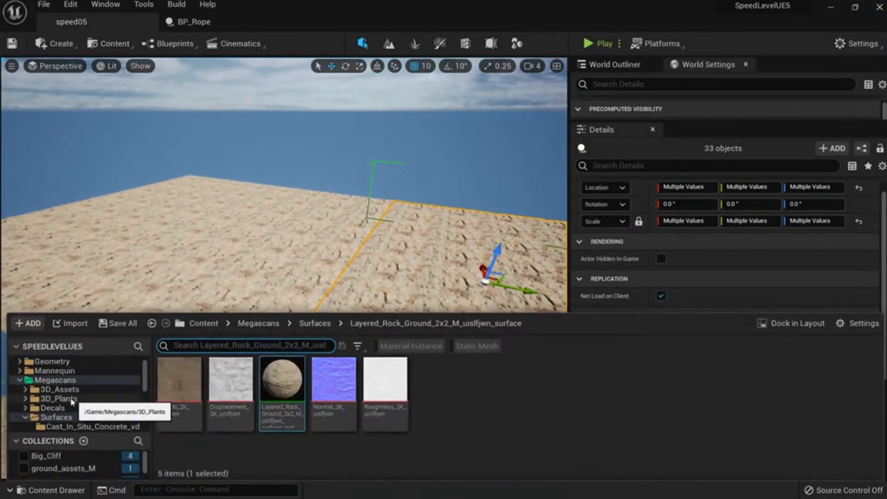
left_click(20, 380)
left_click(57, 409)
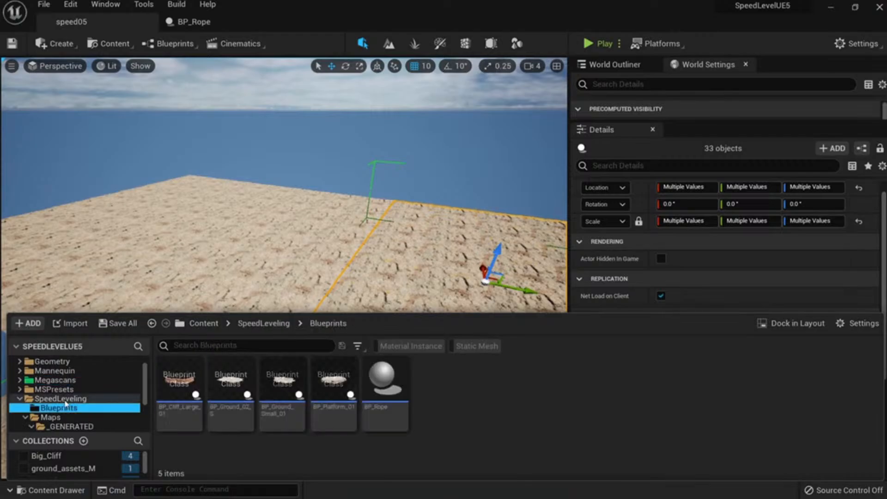
left_click(75, 400)
left_click(58, 408)
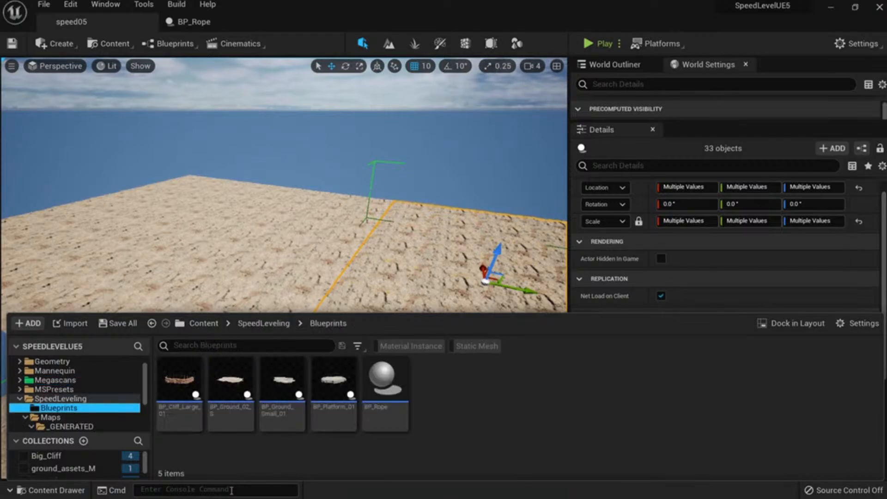
right_click_drag(258, 225, 262, 282)
Drag a BP_Cliff_Large_01 into the level as a second cliff.
key("s")
key("ctrl+space")
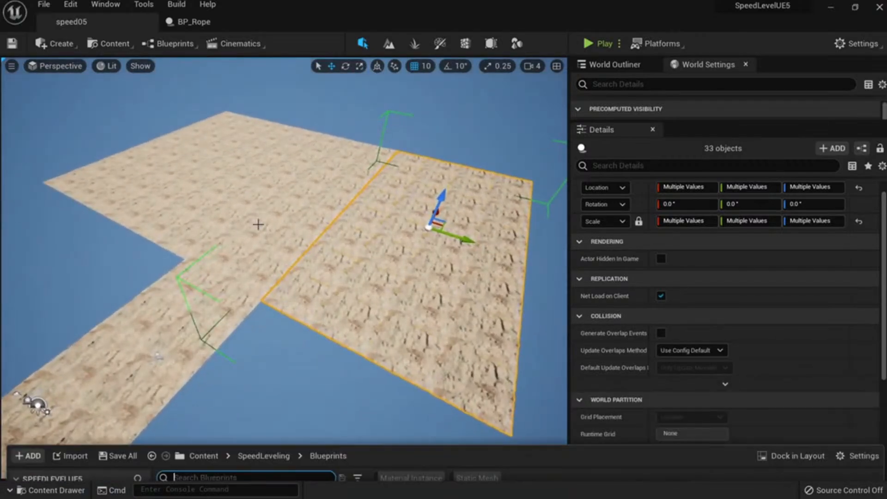
left_click_drag(184, 379, 156, 185)
right_click_drag(156, 186, 143, 161)
key("w")
key("s")
right_click_drag(284, 277, 351, 287)
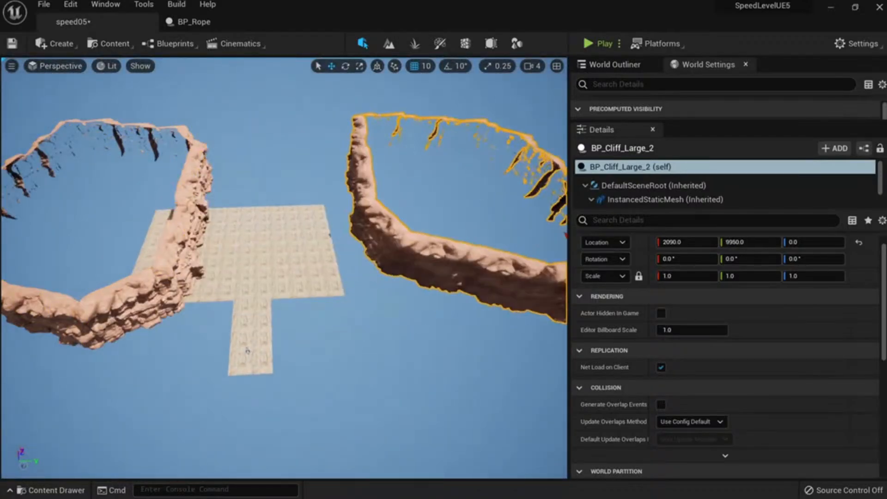
right_click_drag(247, 350, 394, 311)
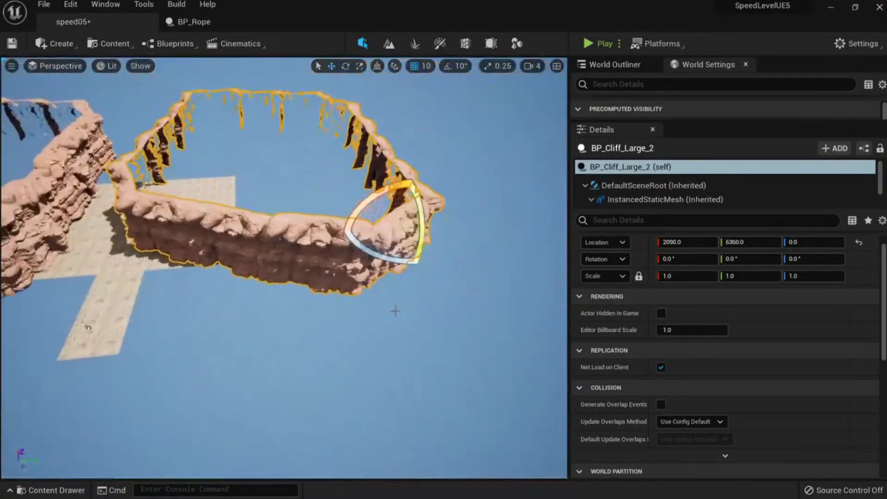
Turn the new cliff about -94° and slide it to 6733.51, 7360.15, 0, facing the other cliff.
left_click_drag(383, 259, 323, 277)
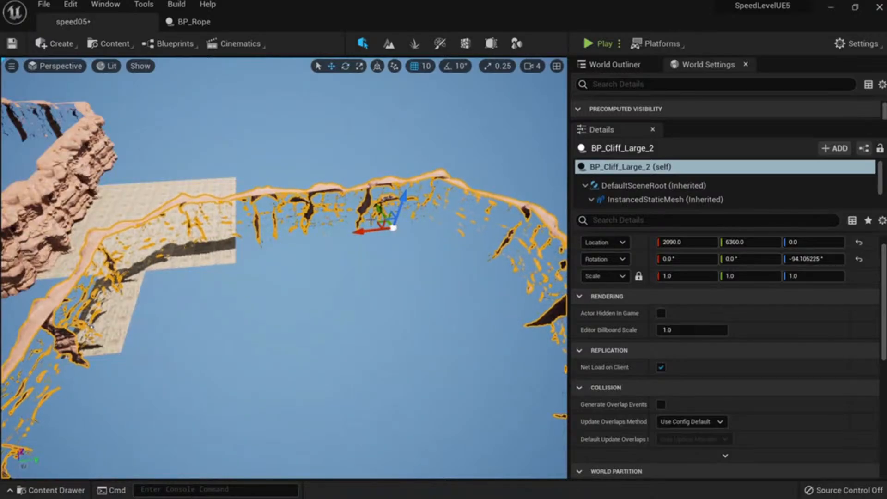
left_click_drag(387, 145, 383, 151)
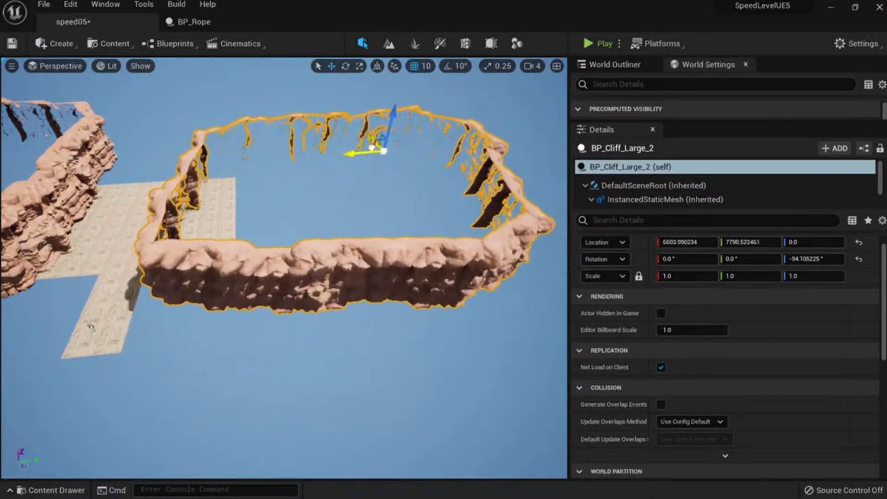
right_click_drag(291, 239, 263, 203)
key("Escape")
right_click_drag(336, 253, 298, 199)
left_click(336, 253)
key("e")
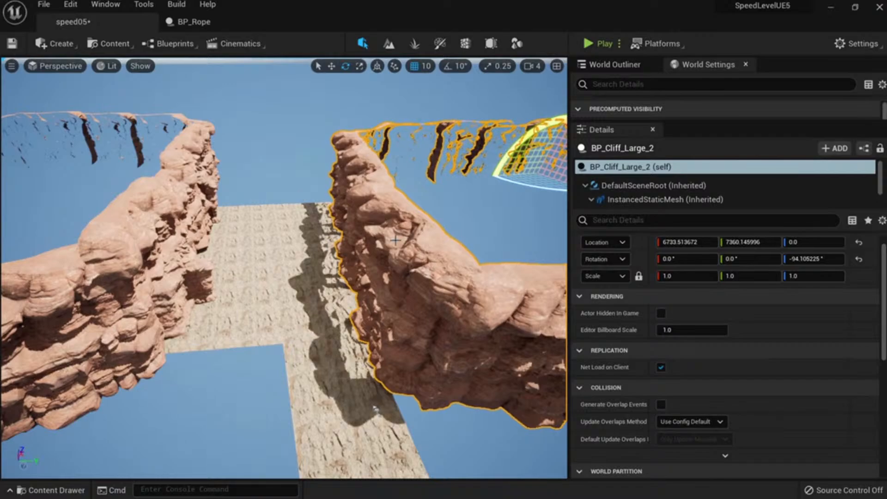
right_click_drag(395, 239, 363, 299)
key("Escape")
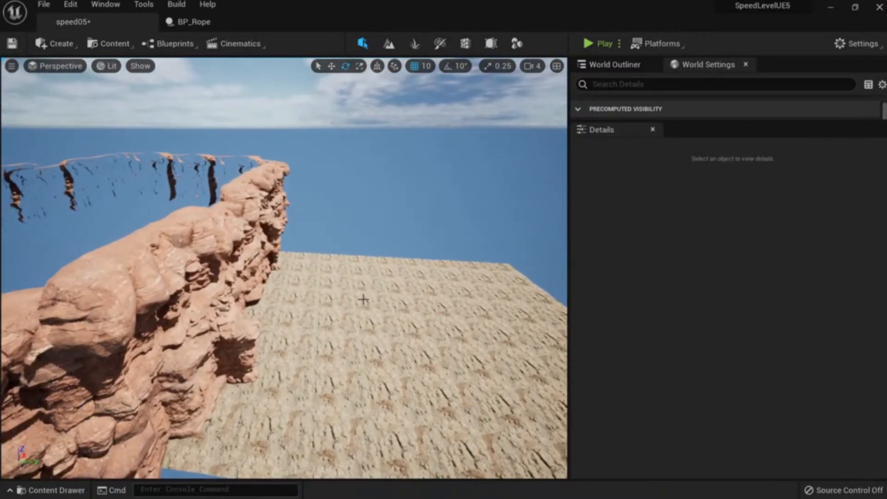
Place a BP_Platform_01 rock slab on the ground beside the cliff.
key("ctrl+space")
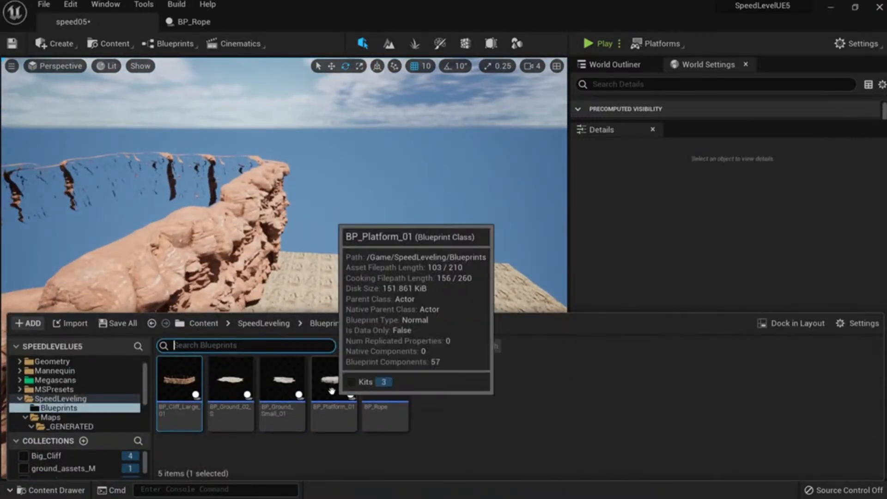
left_click_drag(333, 395, 366, 295)
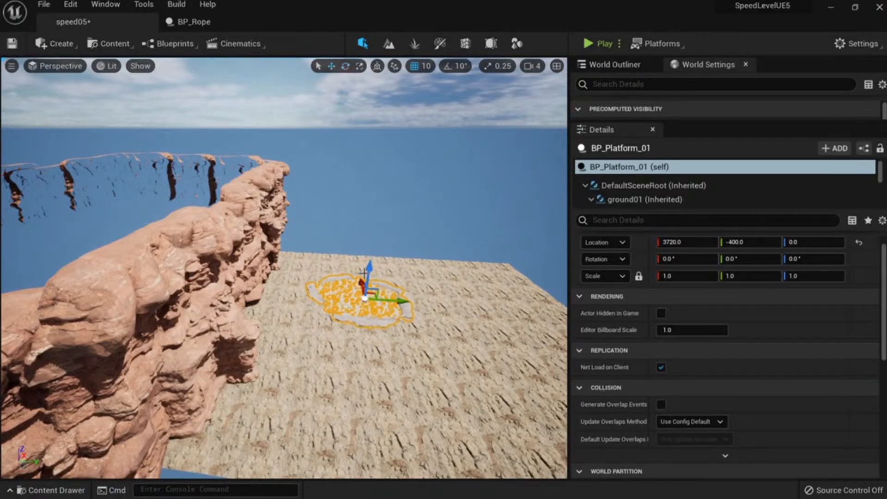
mouse_move(374, 273)
right_mouse_down()
mouse_move(385, 277)
mouse_move(365, 265)
mouse_move(366, 275)
right_mouse_up()
key("w")
key("s")
Play from that ground spot, jump the mannequin onto the slab, then stop.
right_click(319, 314)
left_click(369, 489)
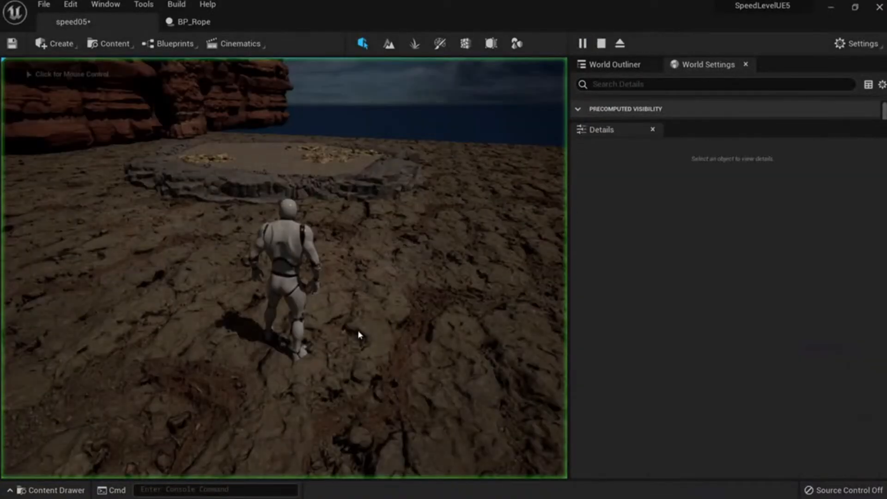
key("w")
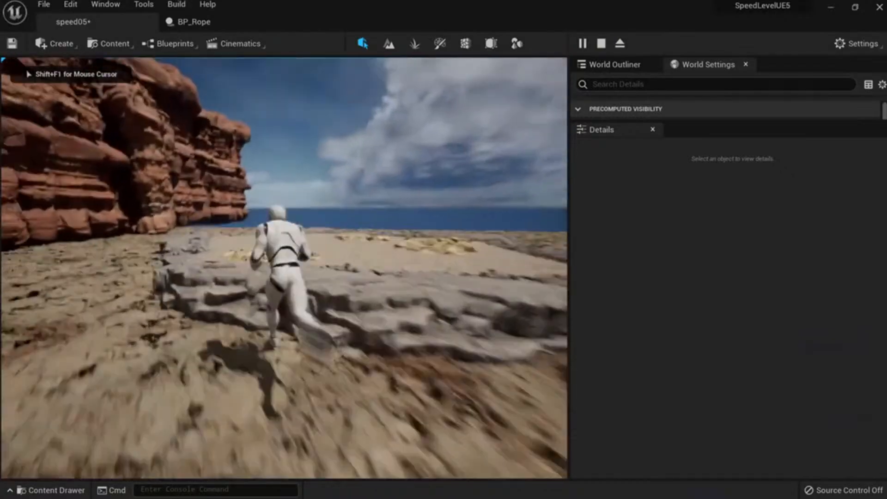
key("a")
key("space")
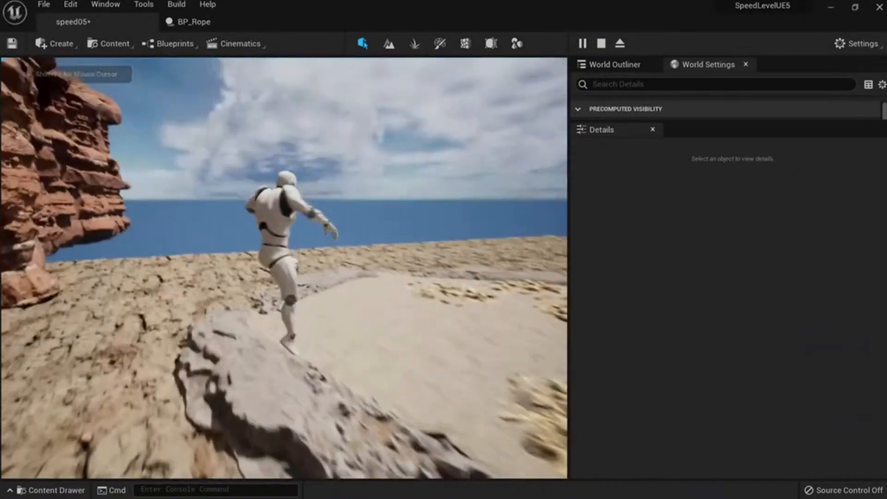
key("Escape")
right_click_drag(283, 286, 307, 284)
key("d")
key("a")
key("w")
mouse_move(439, 346)
right_mouse_down()
mouse_move(425, 339)
mouse_move(439, 346)
right_mouse_up()
Duplicate BP_Platform_01 as BP_Platform_02 and open its 3D preview.
key("s")
key("q")
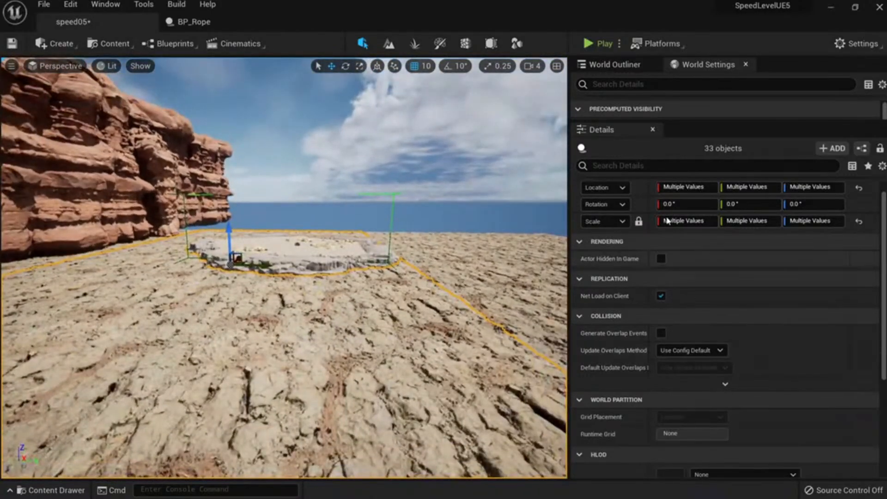
right_click_drag(422, 127, 327, 139)
key("ctrl+space")
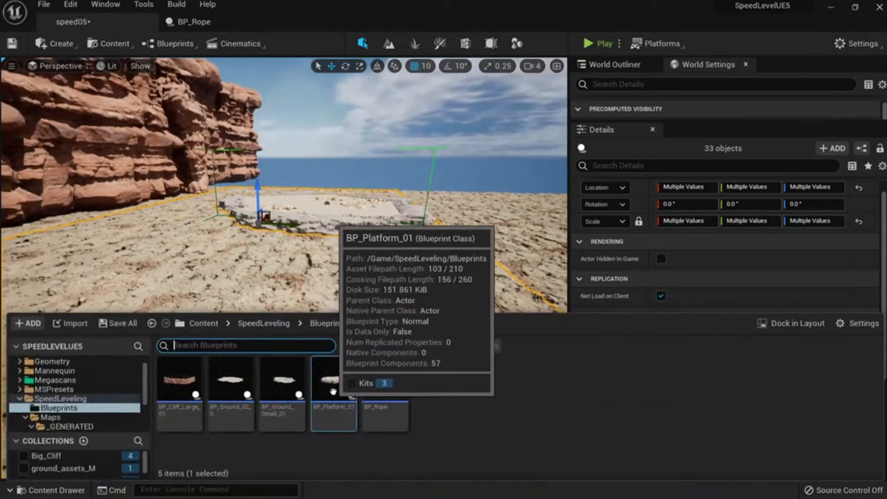
right_click(333, 392)
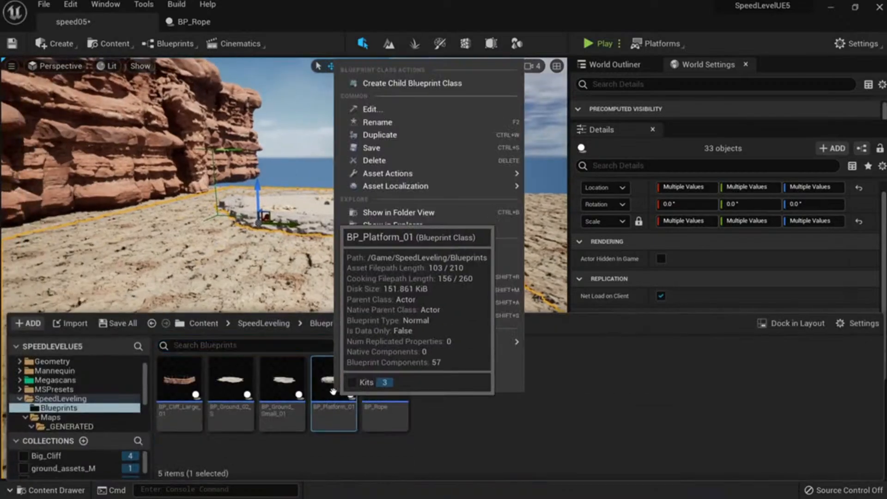
left_click(397, 136)
double_click(385, 383)
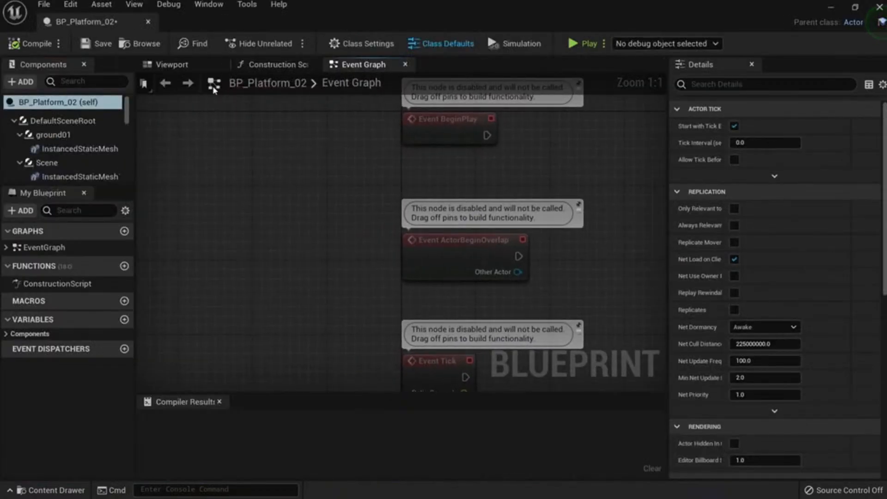
left_click(171, 65)
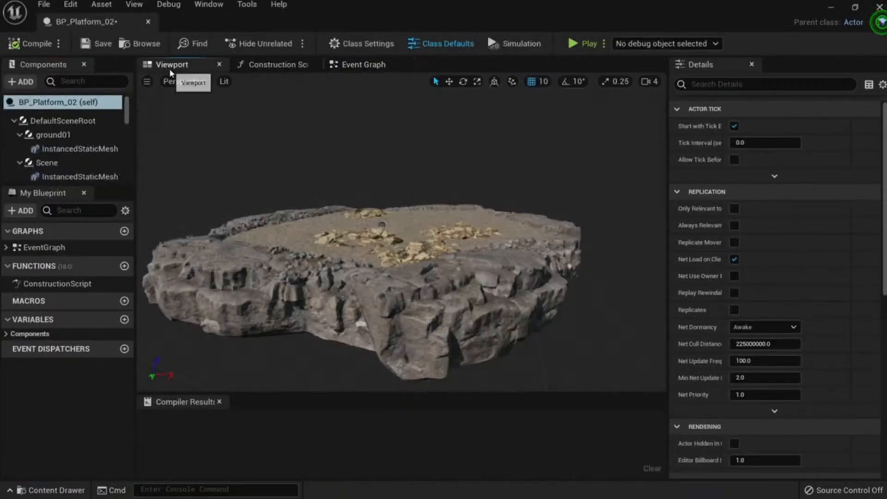
Inspect the rock mesh, ground01 and Scene components in the component tree.
left_click(383, 333)
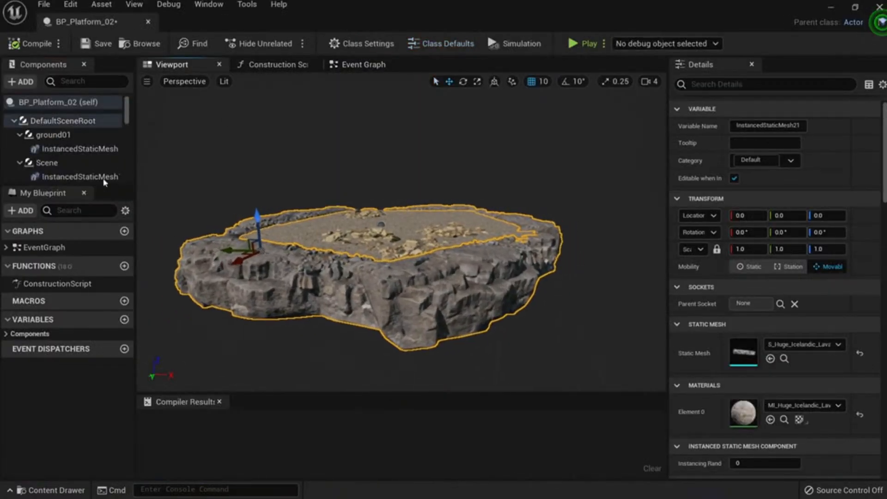
left_click(51, 135)
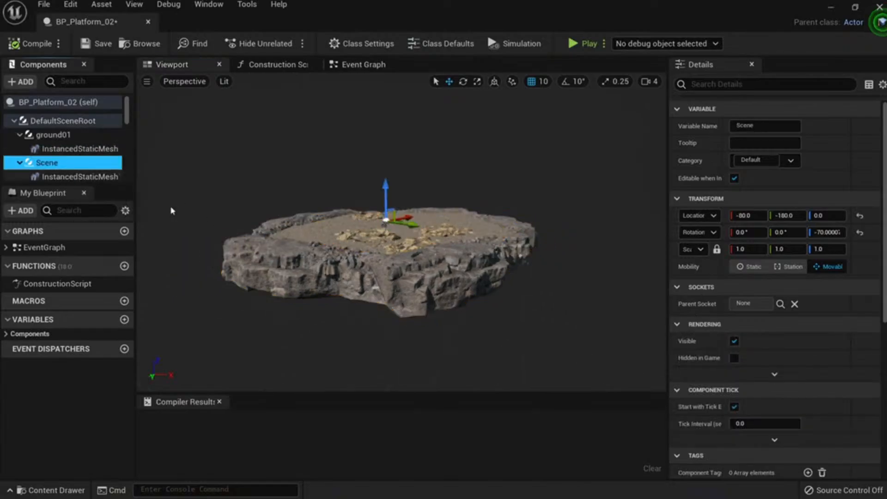
left_click(286, 263)
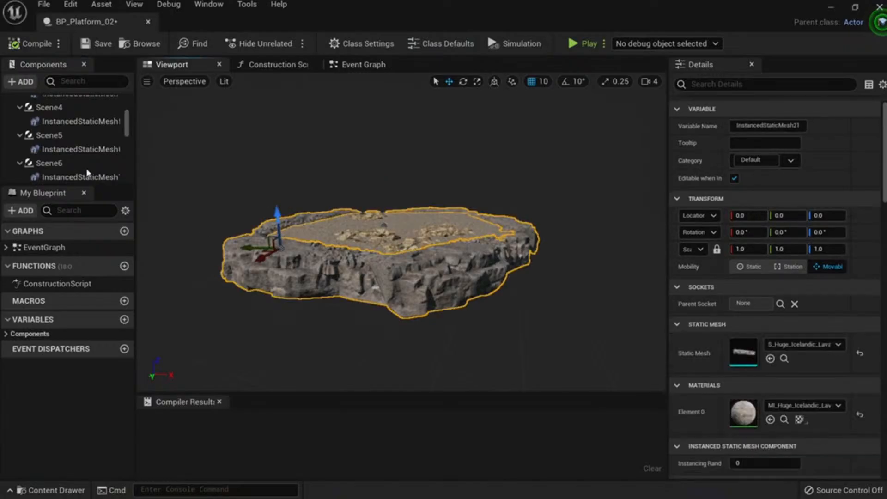
left_click(81, 162)
left_click(77, 148)
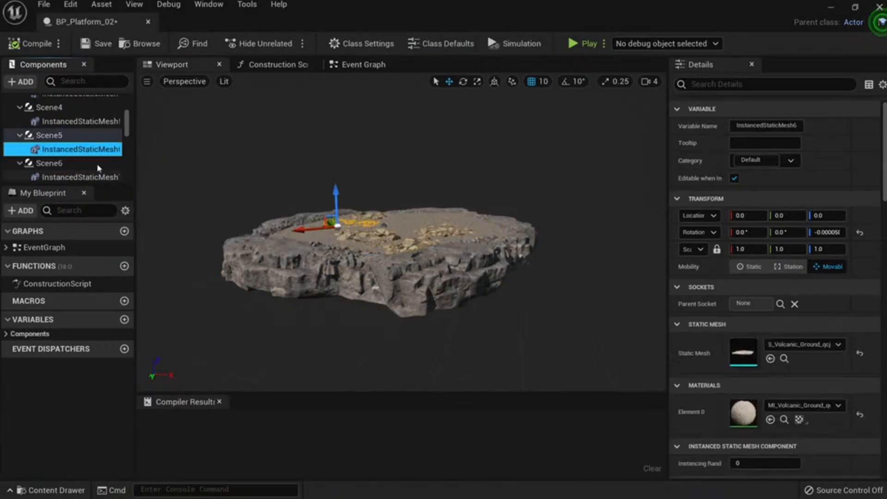
left_click(47, 135)
scroll(60, 139, "up", 5)
Try raising ground01 and platform01, undoing both moves.
left_click(60, 135)
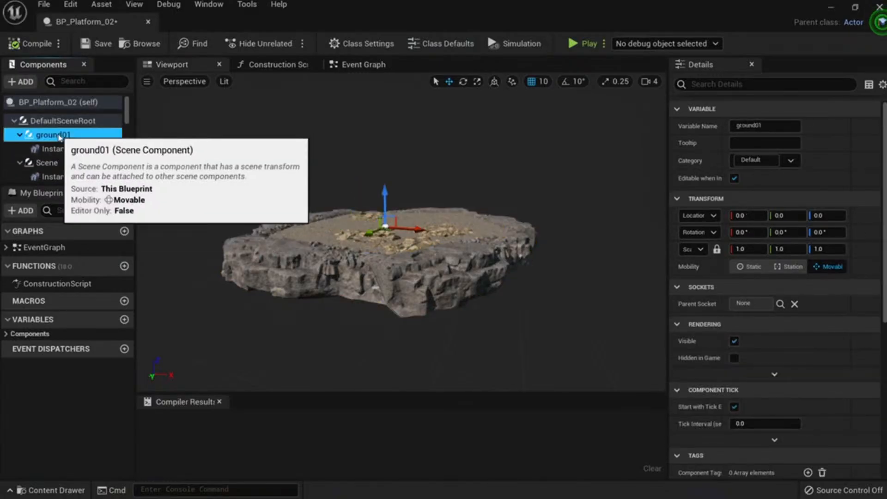
left_click_drag(385, 198, 386, 165)
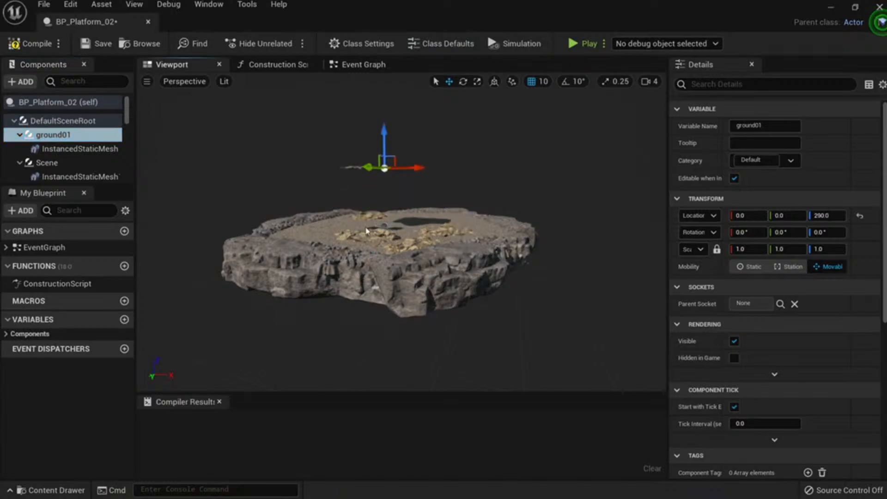
key("ctrl+z")
scroll(83, 132, "down", 15)
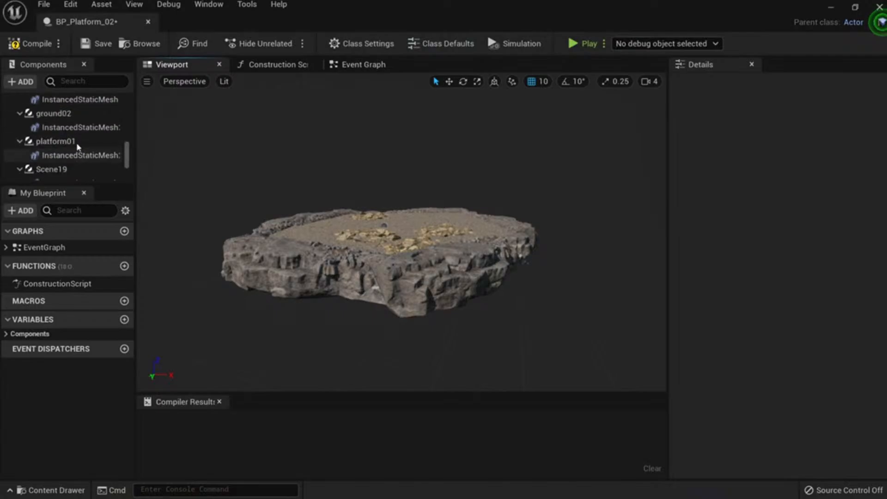
left_click(78, 144)
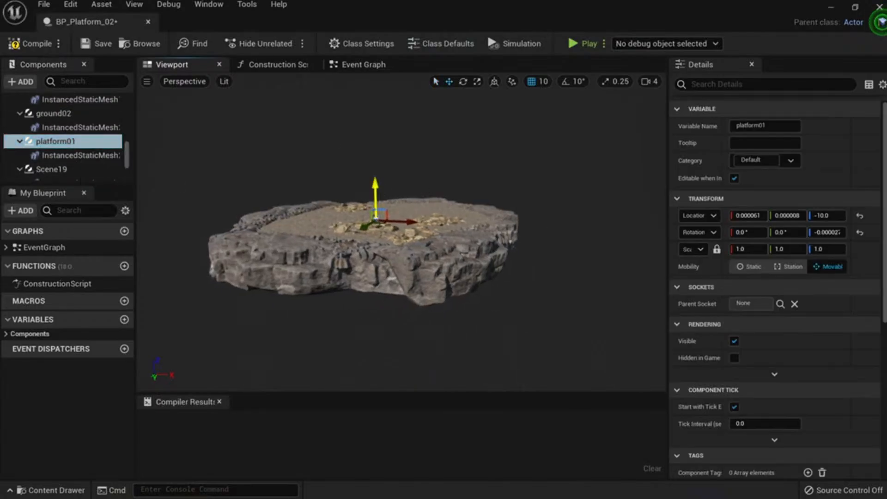
left_click_drag(376, 187, 382, 149)
key("ctrl+z")
Duplicate platform01 with its rock mesh, creating platform02.
left_click(370, 248)
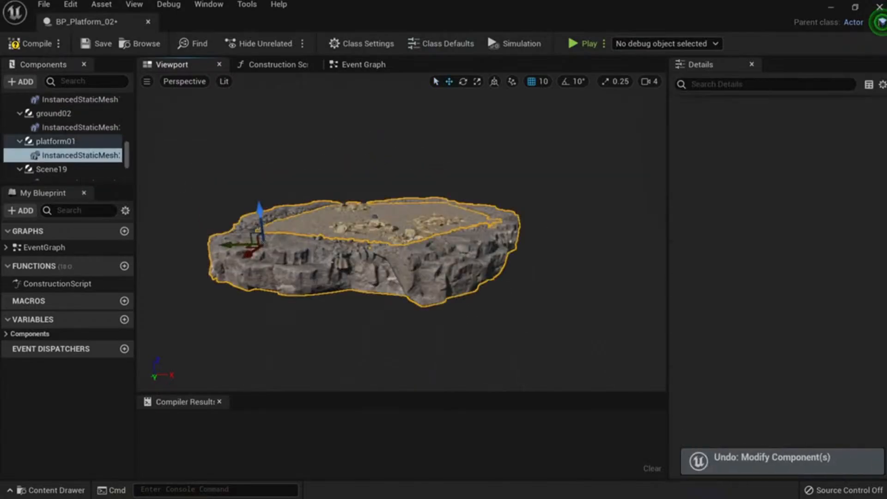
left_click(56, 141)
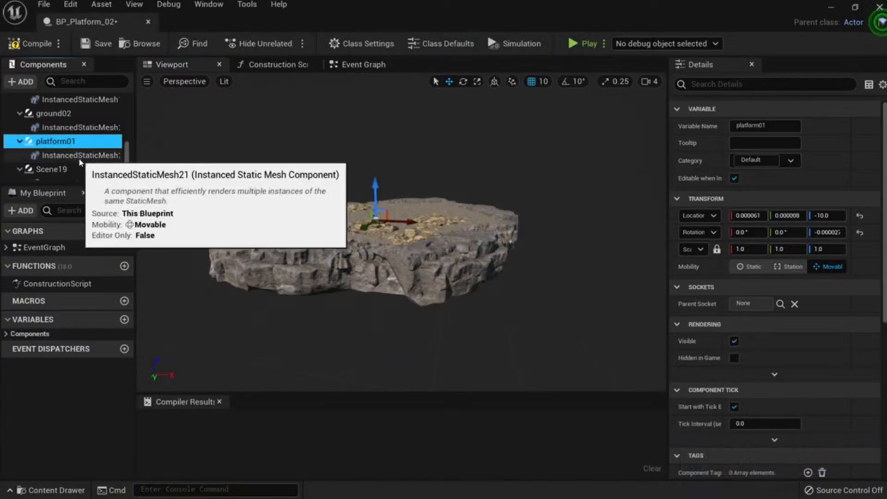
left_click(79, 159, "ctrl")
key("ctrl+d")
left_click(73, 159)
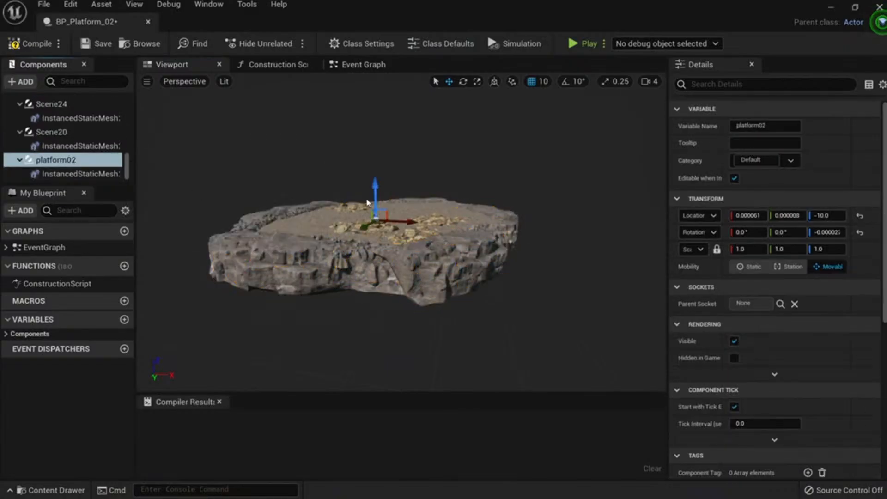
Lower platform02 to Z -120 and stretch it taller.
left_click_drag(377, 199, 437, 290)
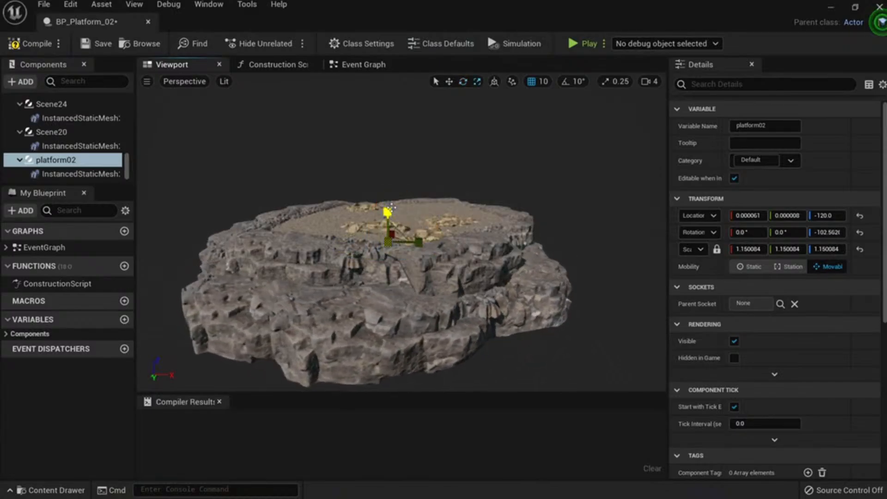
left_click_drag(391, 206, 392, 188)
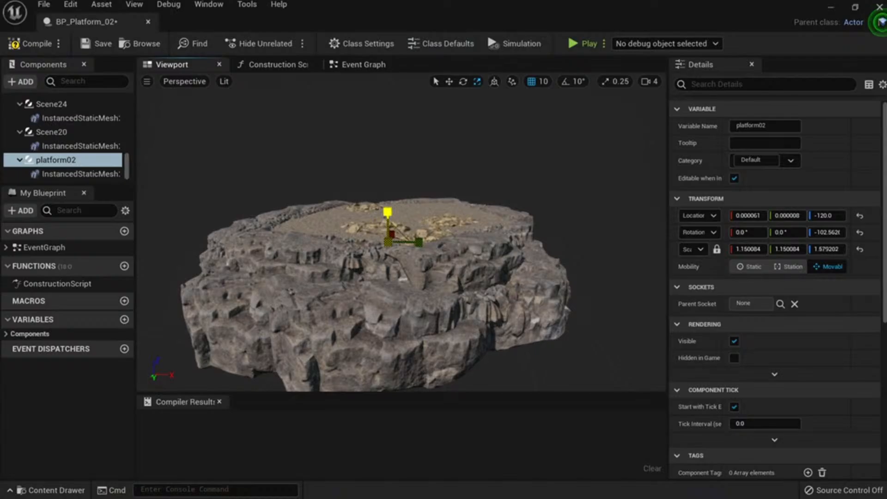
key("w")
right_click_drag(387, 221, 393, 318)
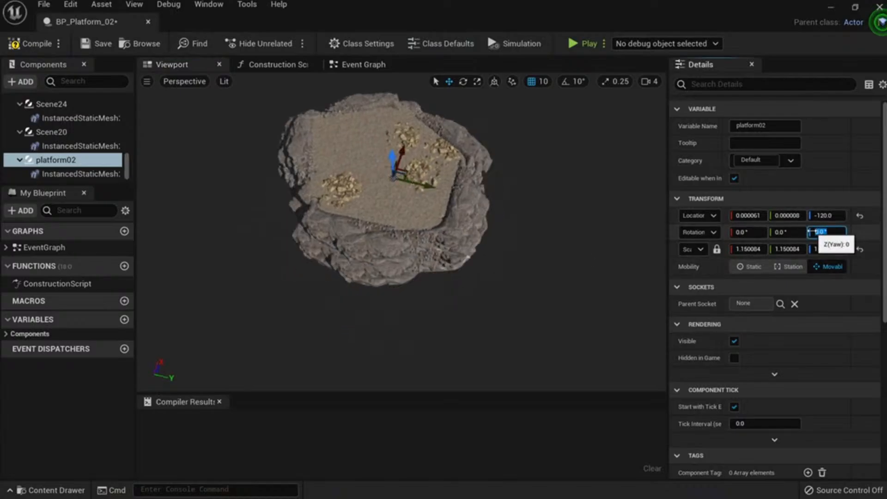
right_click_drag(362, 263, 415, 268)
Rotate platform02 to a new yaw and shift it sideways into a second tier.
key("e")
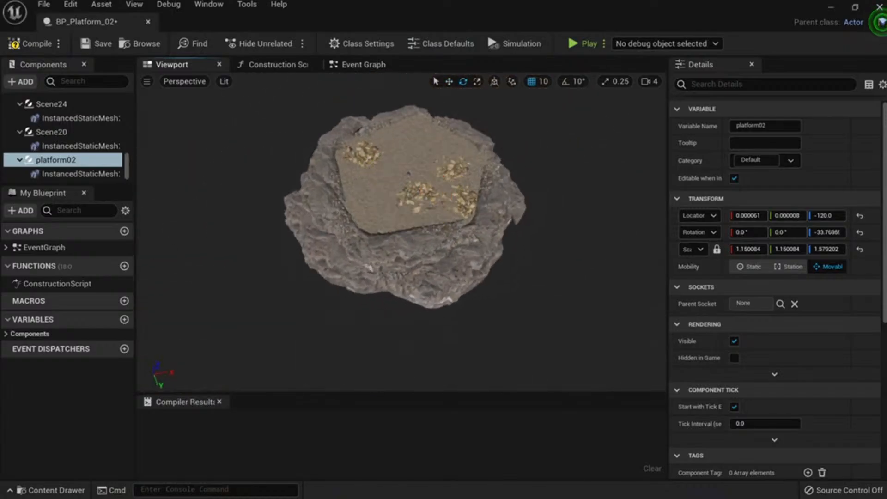
right_click_drag(426, 229, 563, 222)
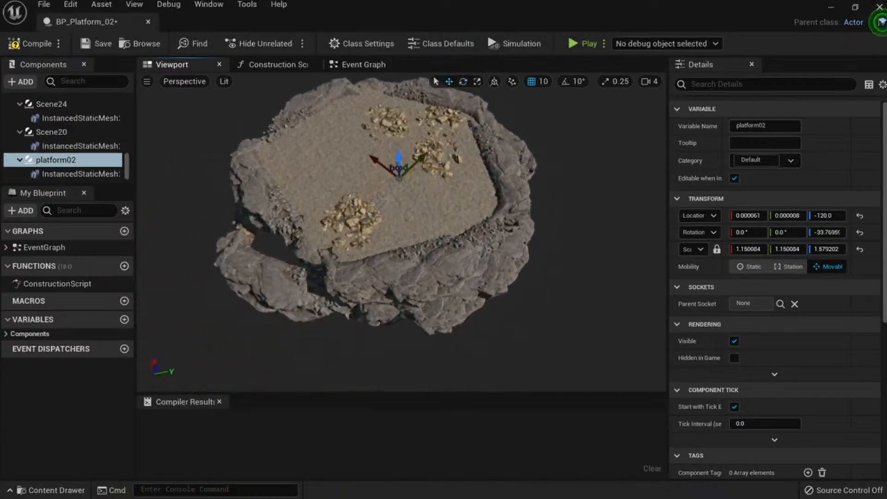
right_click_drag(380, 186, 499, 195)
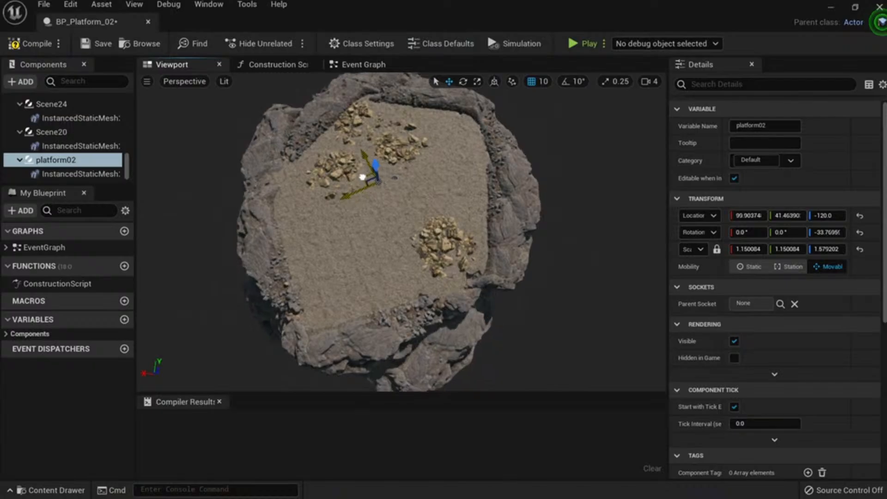
right_click_drag(362, 176, 428, 189)
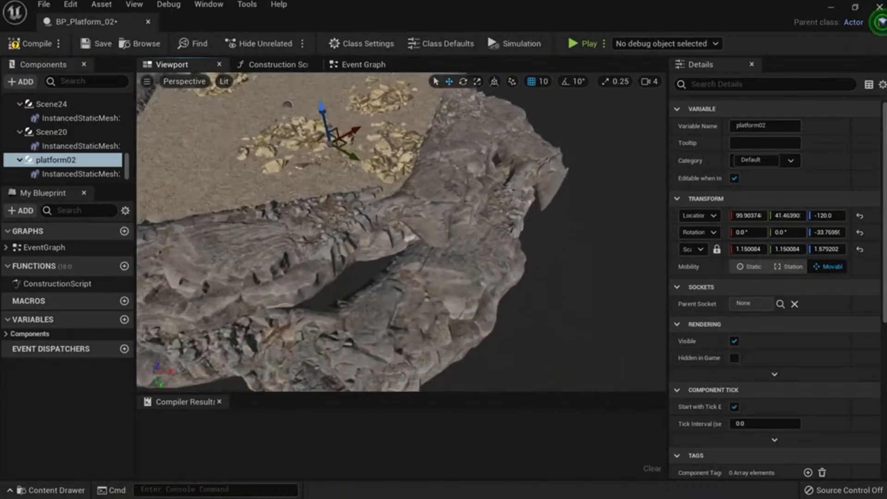
mouse_move(383, 255)
right_mouse_down()
mouse_move(406, 272)
mouse_move(383, 255)
mouse_move(384, 270)
right_mouse_up()
Try scaling the rock mesh and enlarging platform01, undoing both changes.
left_click(383, 256)
key("r")
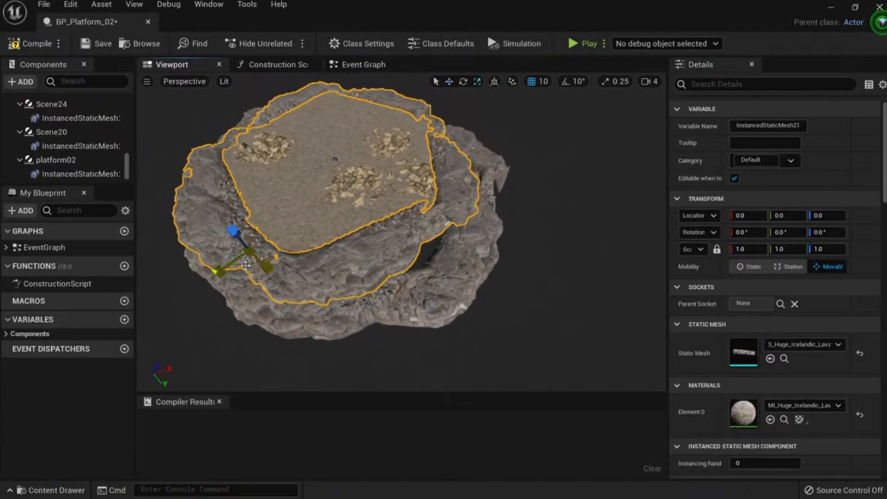
key("ctrl+z")
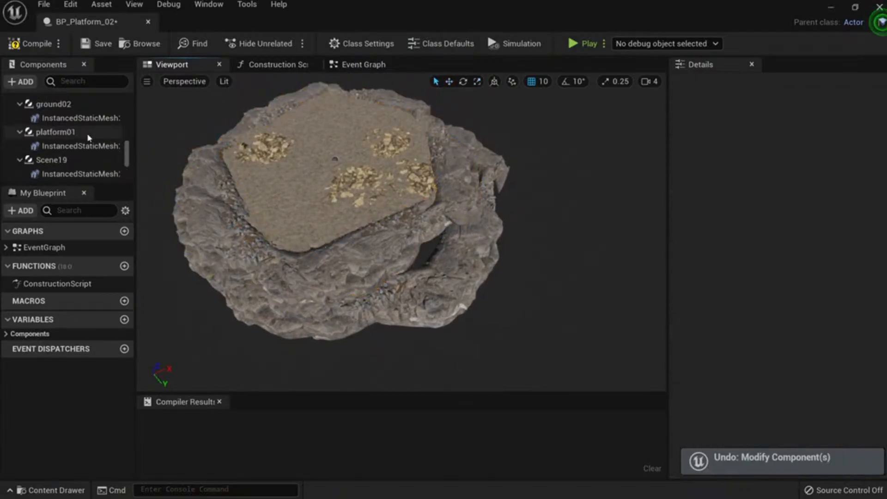
scroll(90, 137, "up", 4)
left_click(83, 80)
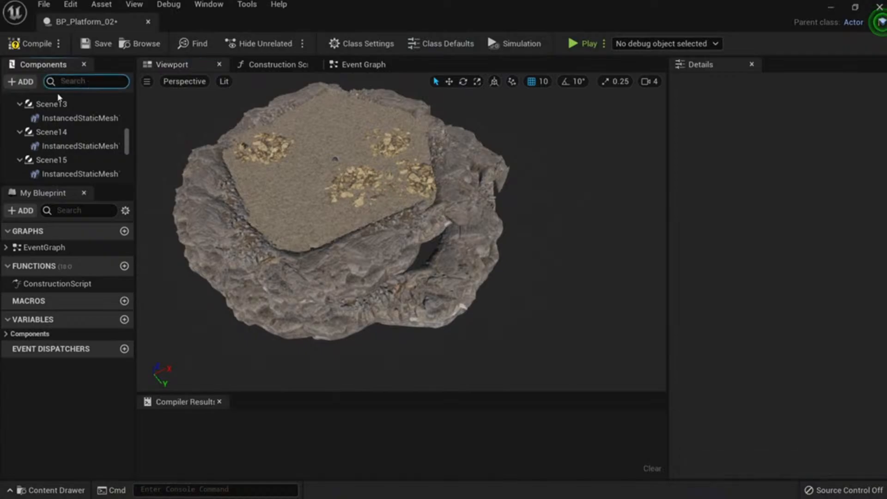
type("platf")
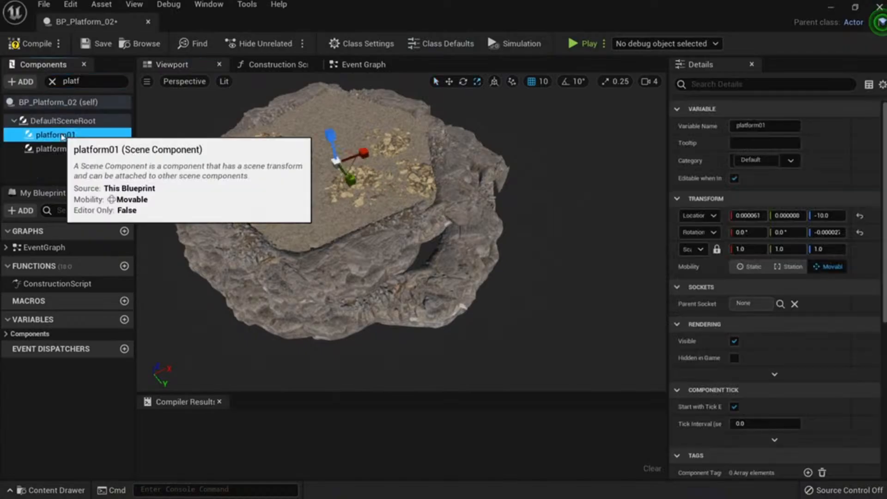
left_click(62, 135)
left_click_drag(353, 167, 355, 165)
key("ctrl+z")
Check the rock tiers from the side and compile BP_Platform_02.
right_click_drag(398, 259, 385, 194)
left_click(388, 241)
right_click_drag(388, 240, 381, 261)
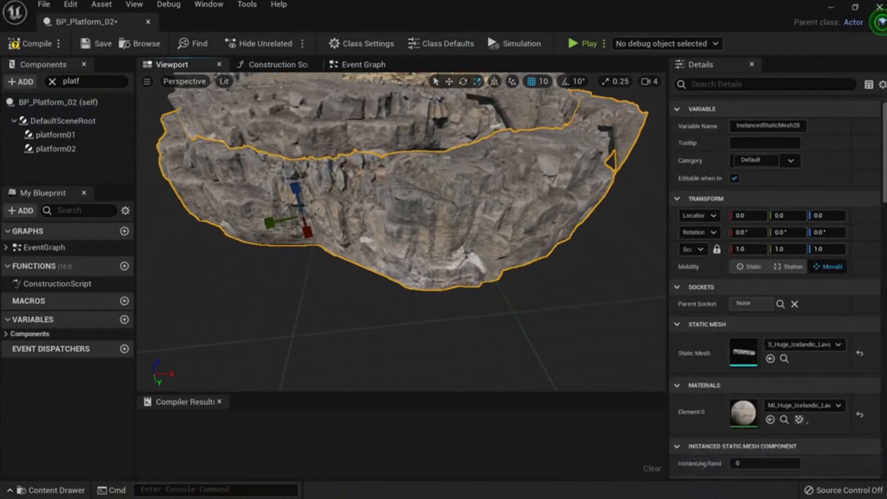
right_click_drag(204, 128, 217, 116)
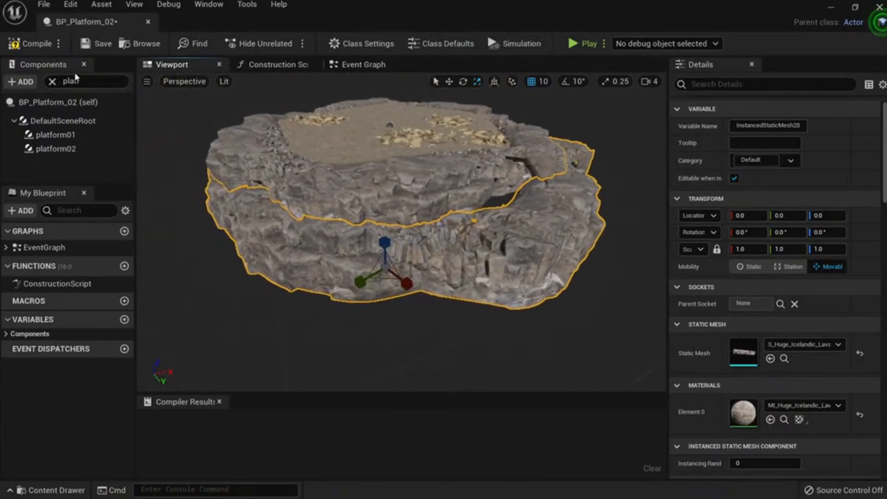
key("F7")
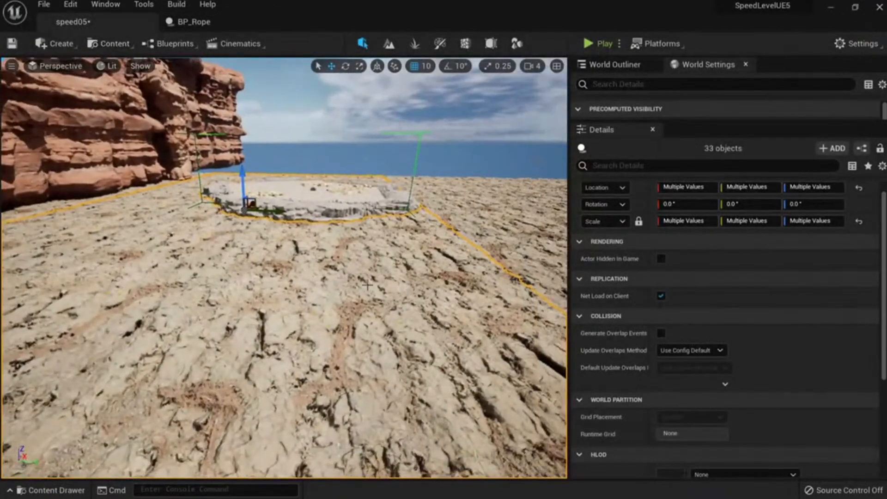
key("ctrl+space")
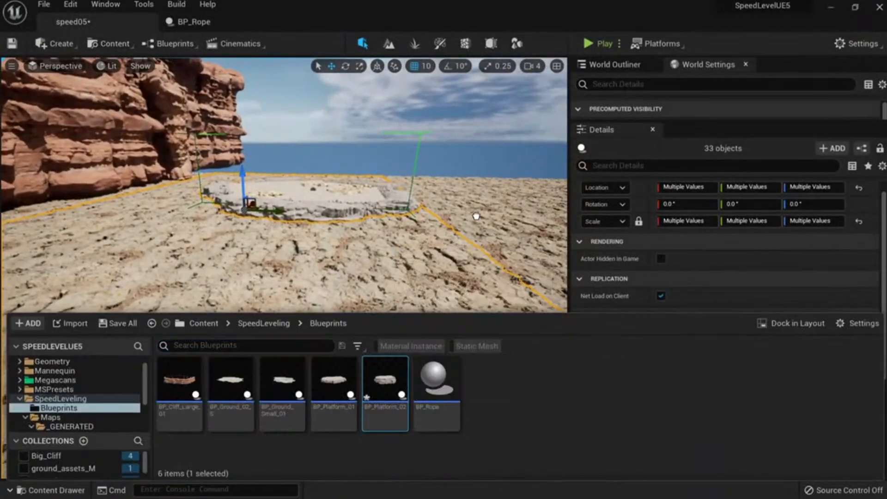
left_click_drag(476, 215, 507, 213)
right_click_drag(507, 213, 557, 187)
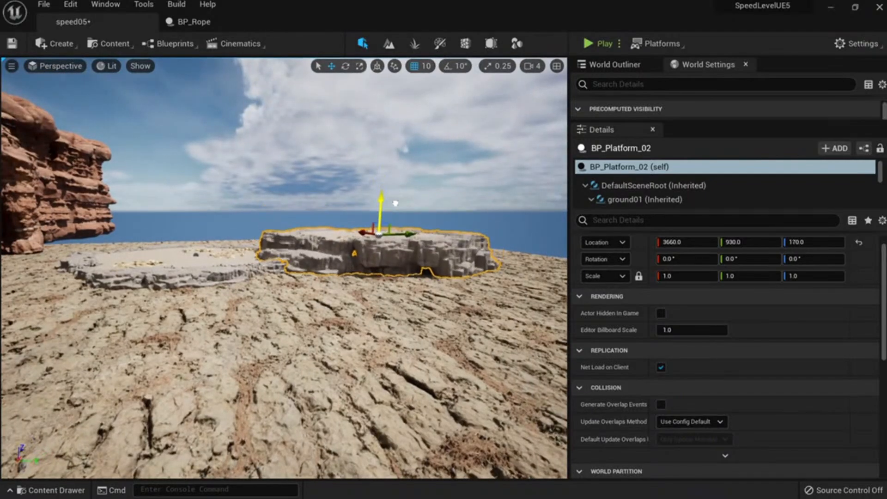
right_click_drag(254, 186, 411, 177)
key("w")
key("Escape")
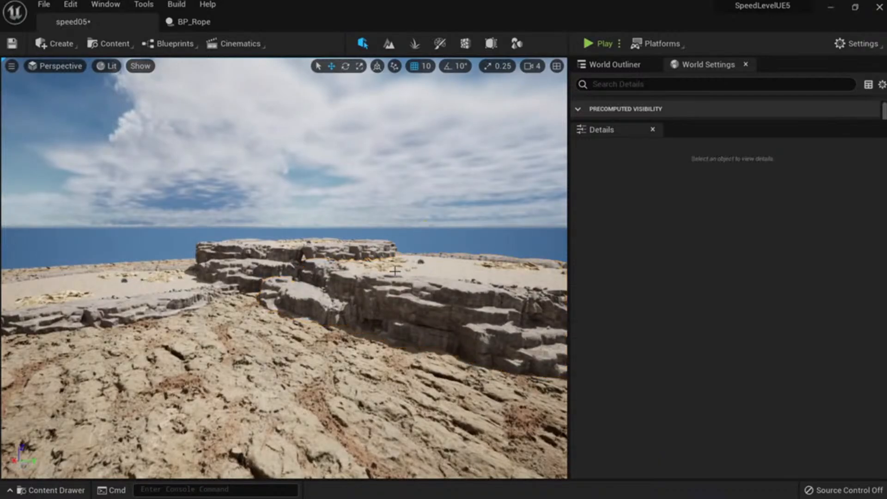
right_click_drag(392, 265, 262, 302)
left_click(243, 275)
key("Delete")
right_click_drag(373, 378, 323, 311)
left_click(460, 314)
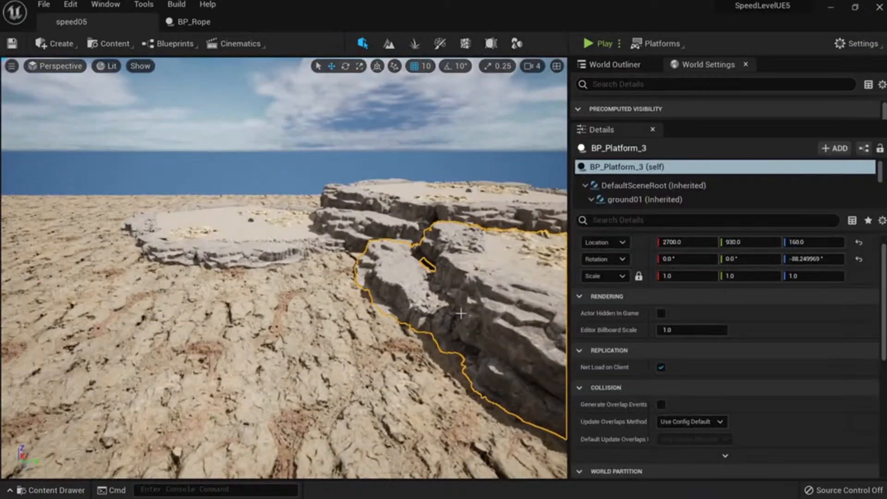
right_click_drag(469, 349, 466, 346)
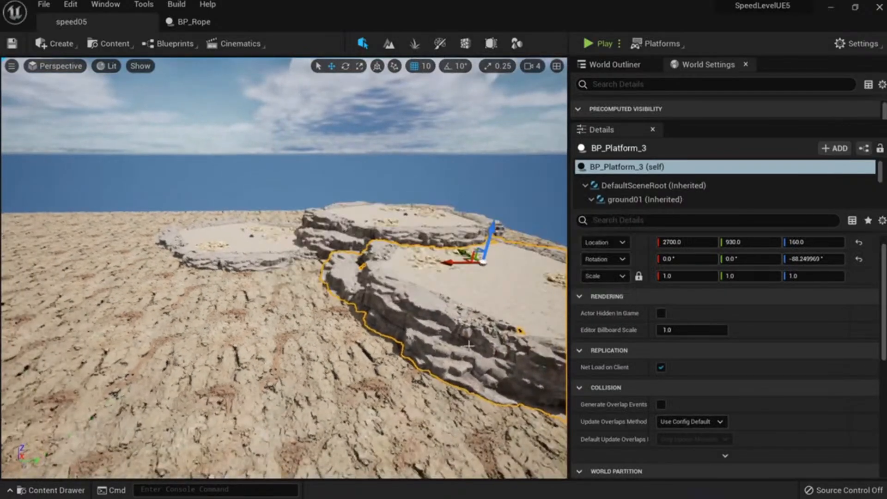
right_click_drag(324, 300, 314, 326)
key("f")
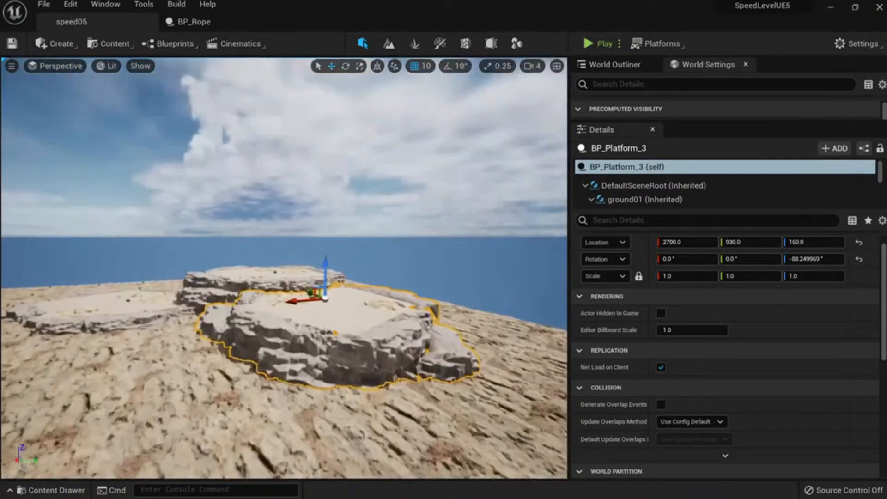
right_click_drag(218, 317, 218, 317)
key("a")
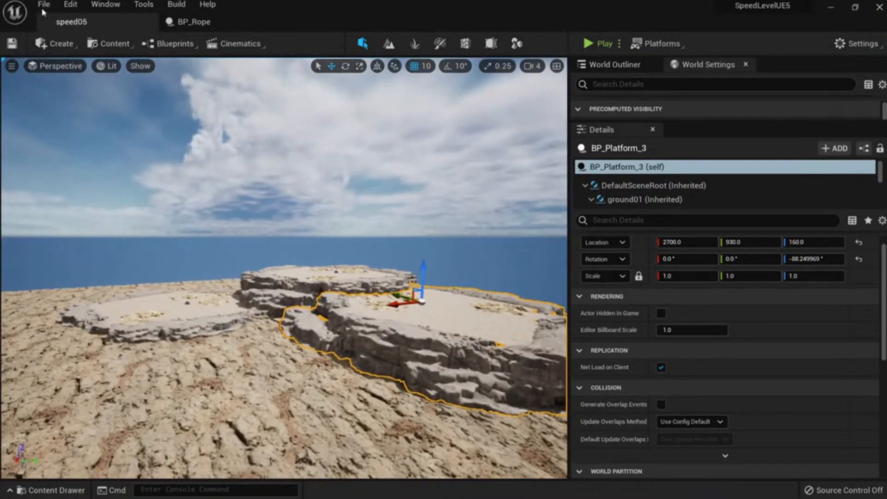
left_click(44, 5)
left_click(69, 34)
key("Escape")
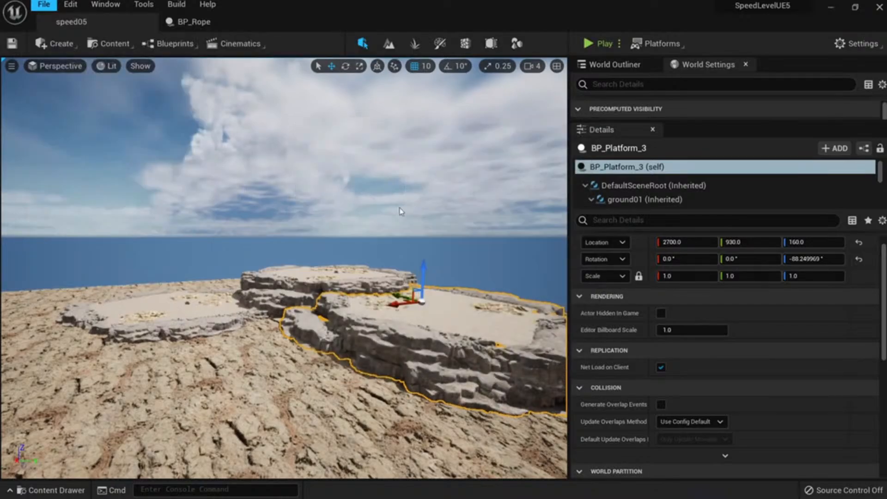
Reopen the speed05 level, saving the modified BP_Platform_02 when prompted.
left_click(45, 6)
left_click(78, 54)
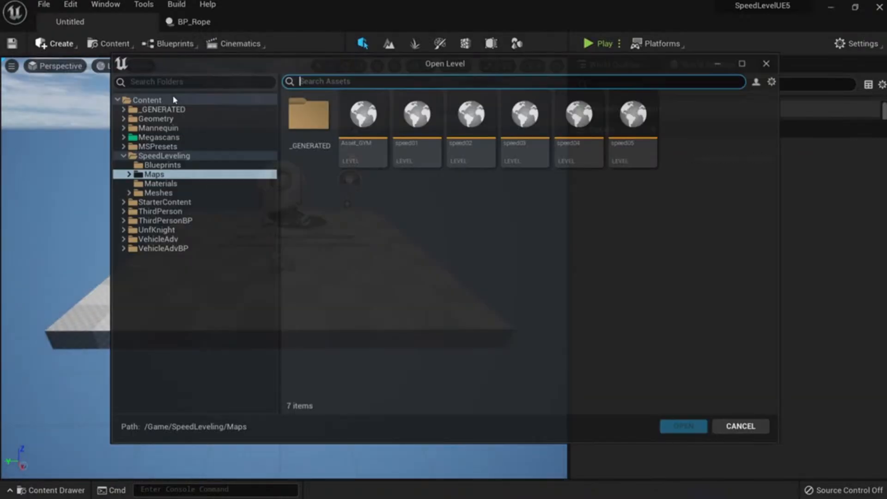
double_click(633, 155)
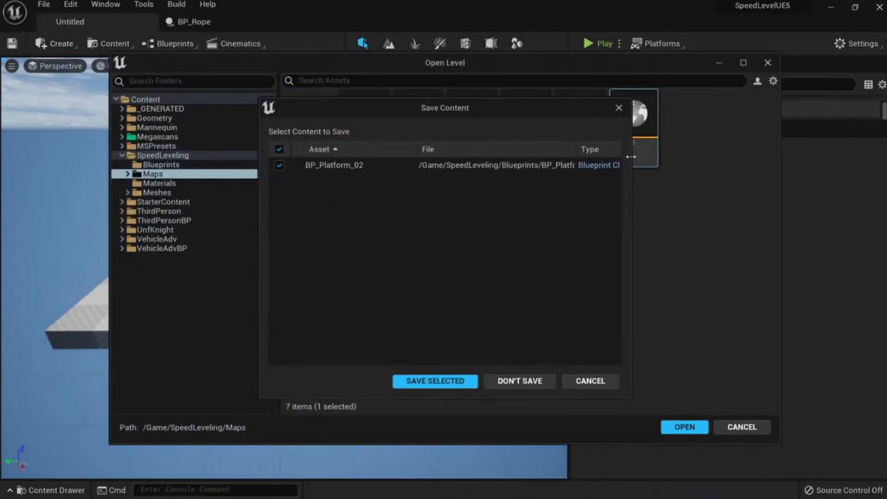
left_click(465, 384)
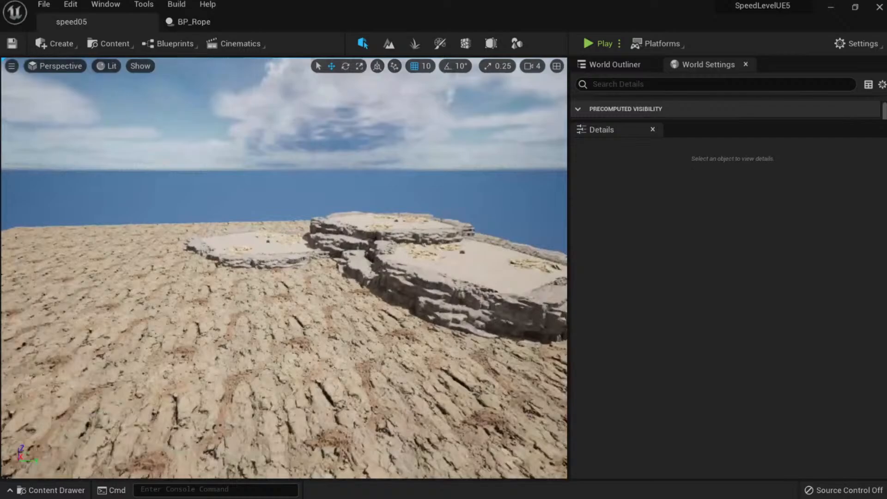
Briefly play-test speed05, running the mannequin forward, then stop.
key("w")
mouse_move(278, 363)
right_mouse_down()
mouse_move(278, 381)
mouse_move(278, 363)
right_mouse_up()
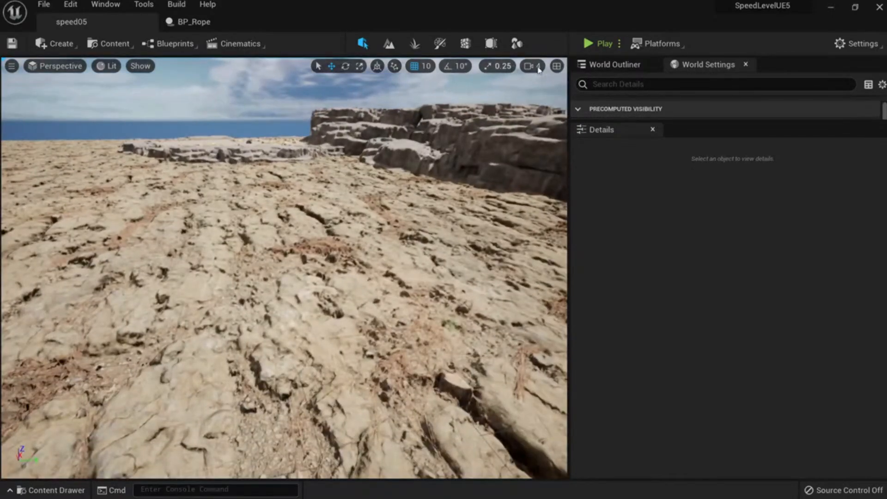
left_click(597, 47)
key("w")
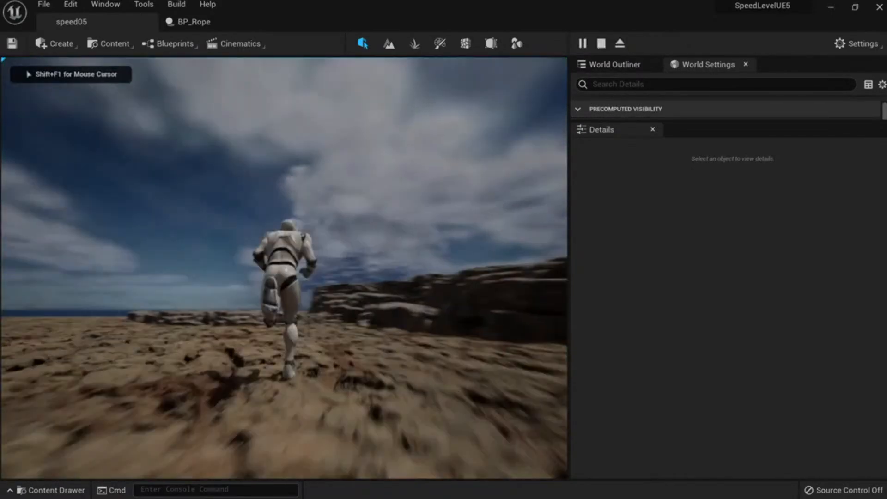
key("Escape")
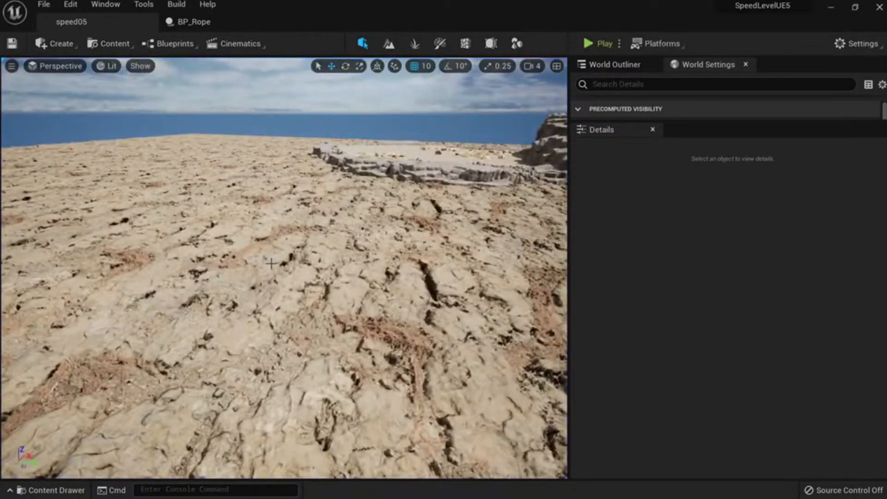
Fly the view to the rock platforms, picking out BP_Platform_3 and BP_Platform_02.
key("s")
right_click_drag(271, 263, 323, 274)
left_click(415, 231)
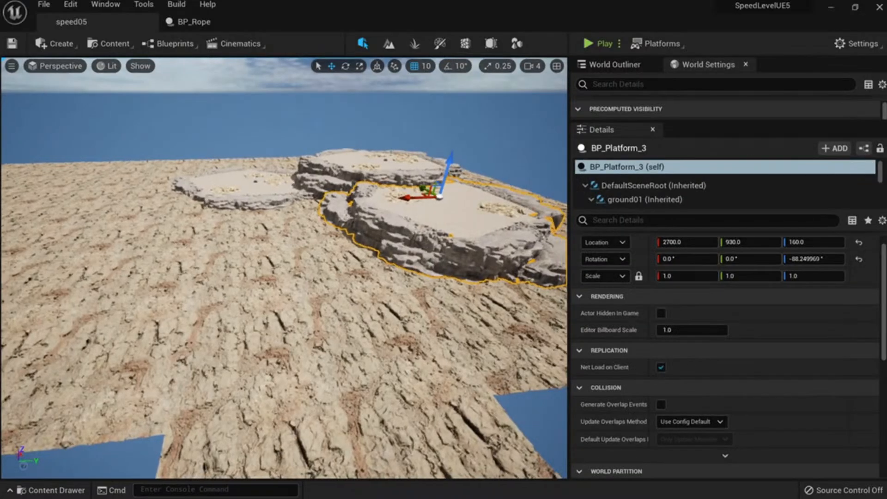
key("w")
right_click_drag(416, 230, 443, 277)
key("e")
key("d")
mouse_move(430, 247)
right_mouse_down()
mouse_move(427, 234)
mouse_move(430, 247)
right_mouse_up()
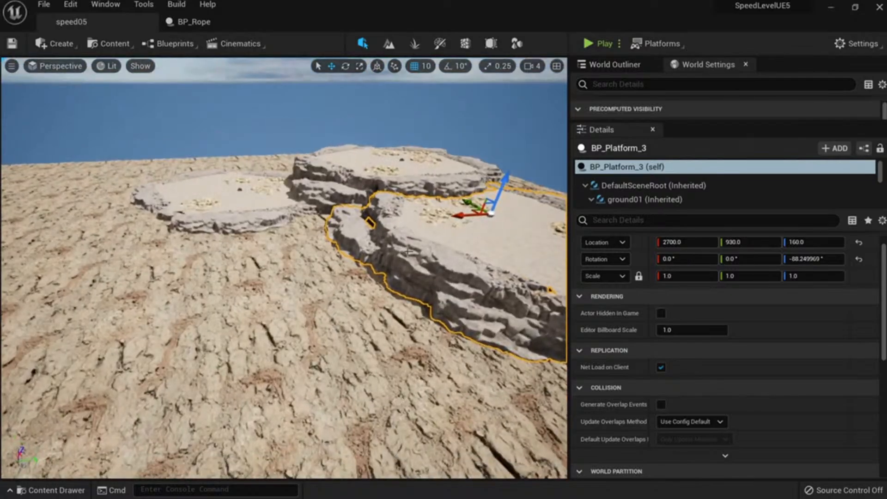
key("ctrl+space")
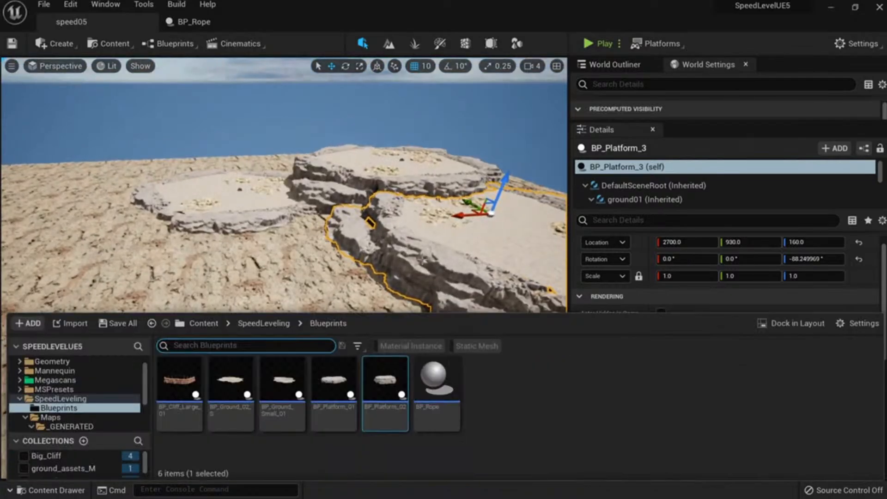
left_click(339, 186)
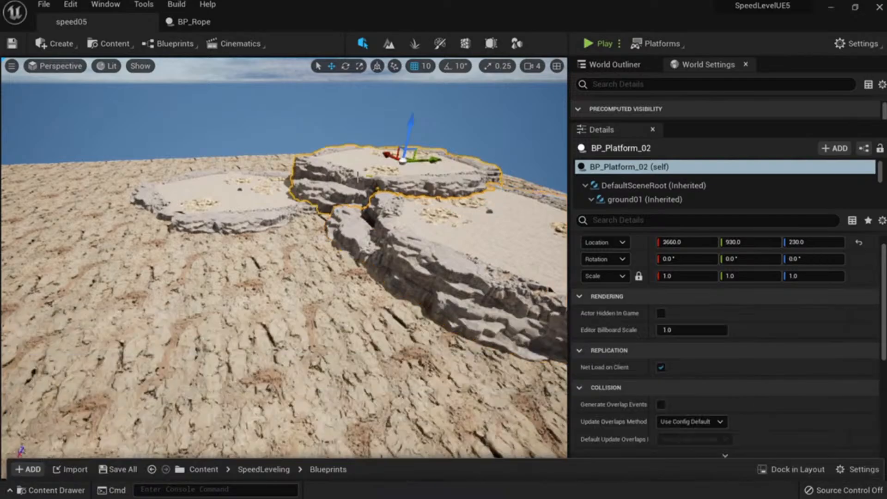
right_click_drag(338, 185, 365, 208)
key("ctrl+space")
Delete BP_Platform_01, BP_Platform_02 and BP_Platform_3 from the level.
left_click(338, 185)
key("Delete")
left_click(373, 109)
key("Delete")
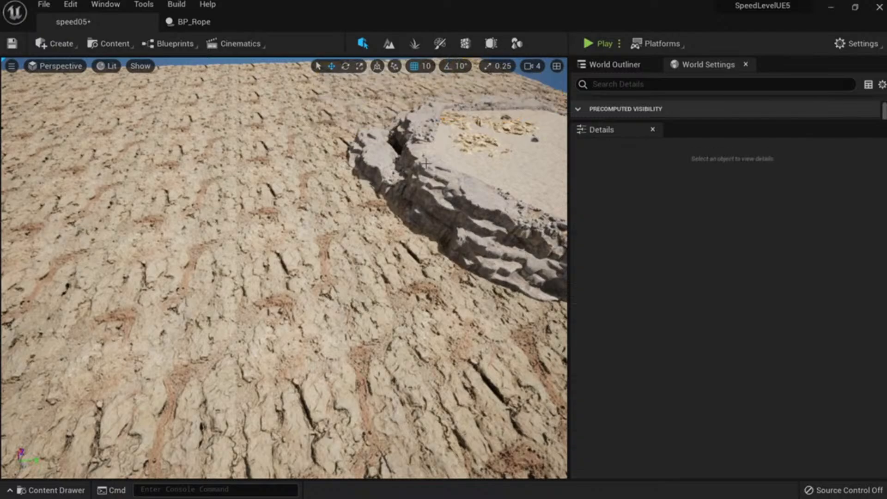
left_click(404, 178)
key("Delete")
Select the grouped ground pieces and fly over the bare cracked ground.
right_click_drag(404, 178, 392, 223)
key("w")
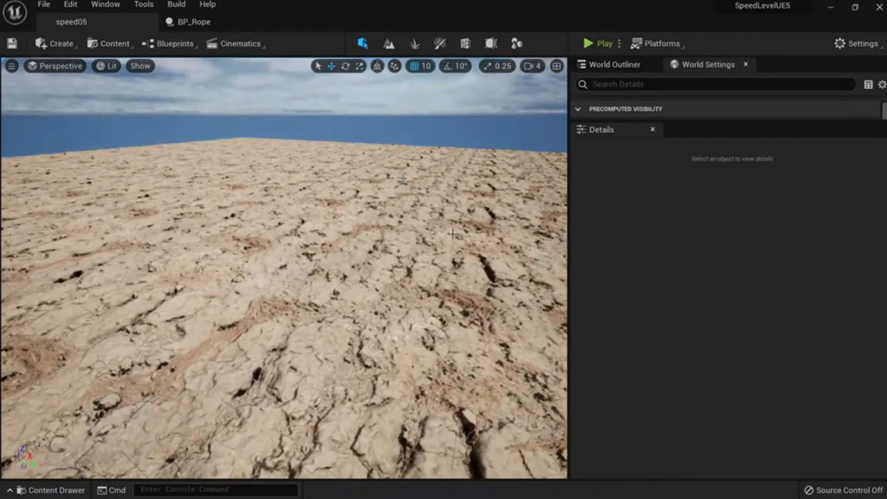
left_click(453, 234)
key("s")
right_click_drag(452, 235, 493, 212)
key("s")
key("w")
key("w")
key("s")
key("w")
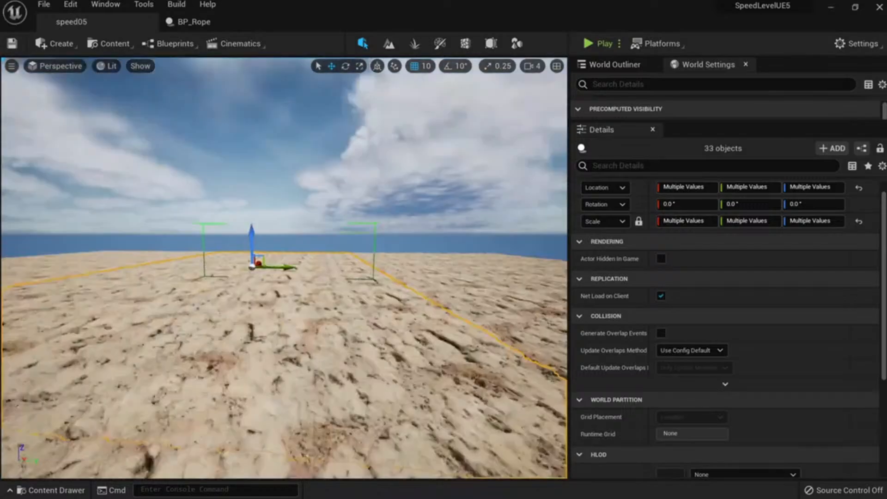
Close the BP_Rope blueprint tab and return to the level view.
left_click(212, 22)
middle_click(215, 22)
right_click_drag(272, 194, 258, 209)
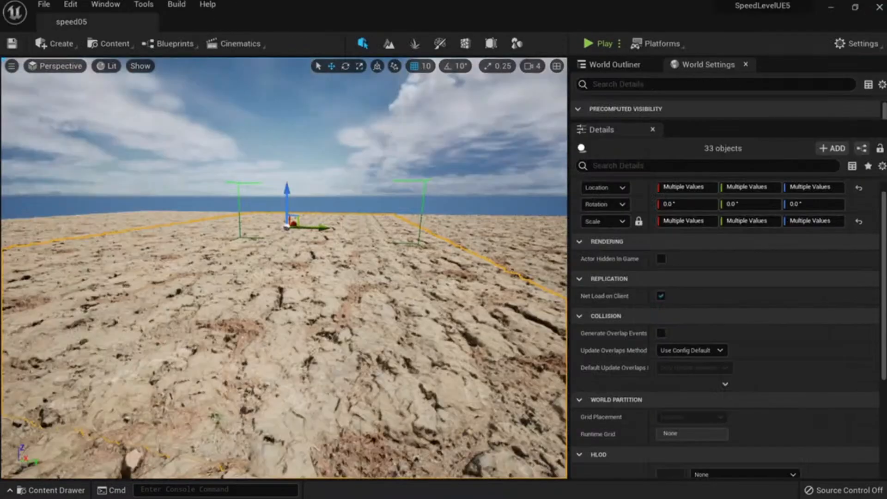
key("s")
right_click_drag(325, 305, 308, 329)
key("w")
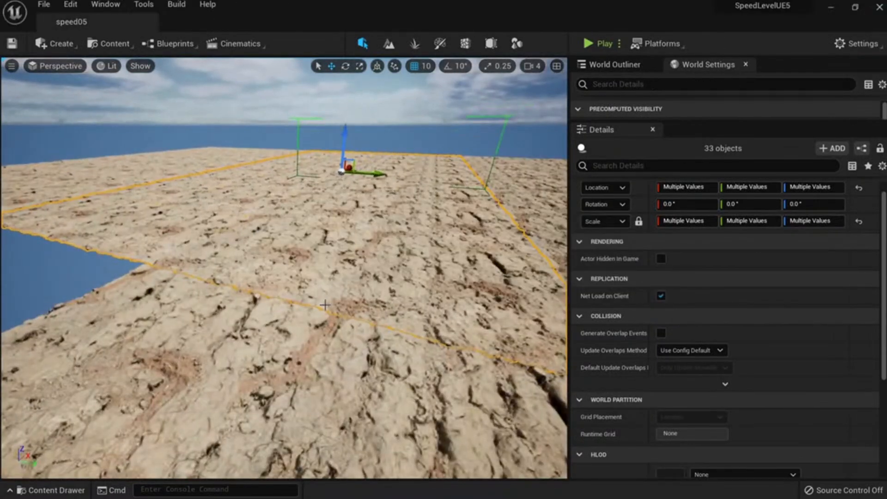
Create a new level with sky and sun lighting, then close the editor.
left_click(45, 5)
left_click(70, 33)
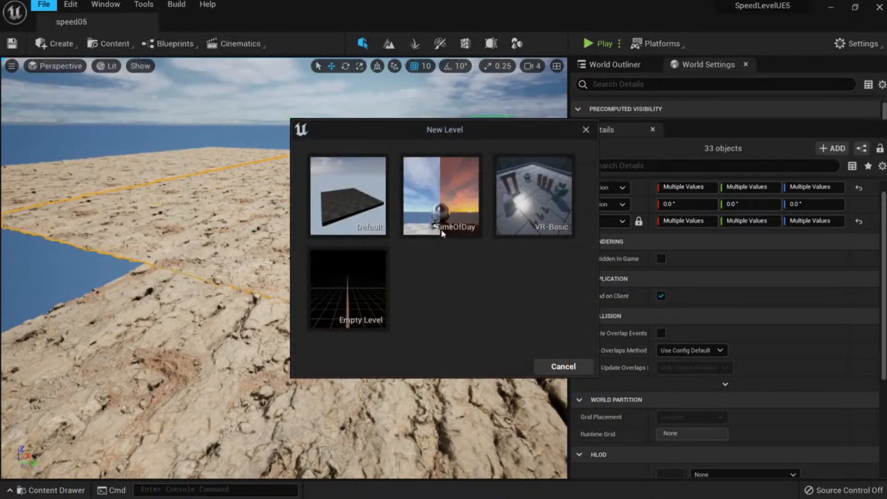
double_click(439, 220)
key("w")
right_click_drag(295, 240, 289, 218)
key("s")
key("w")
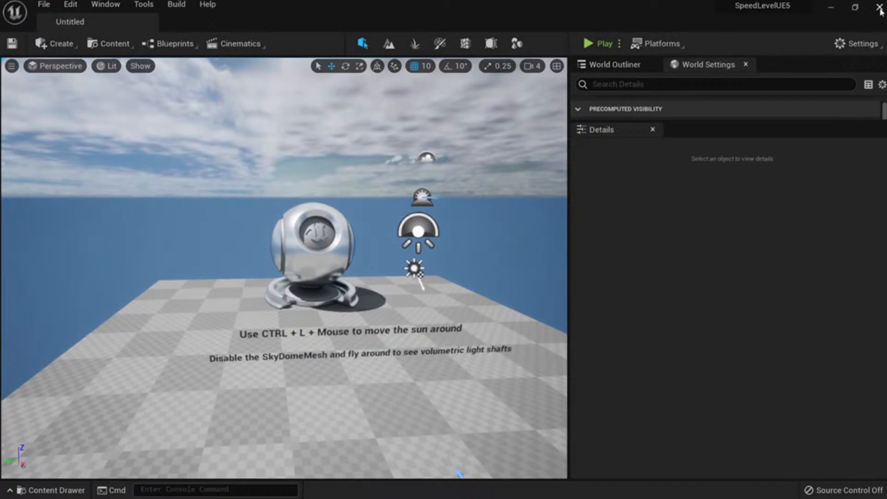
left_click(879, 8)
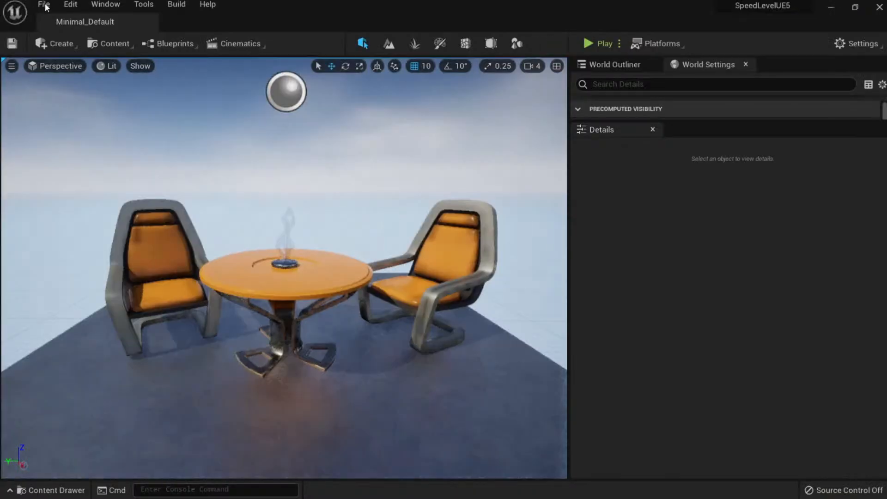
After relaunching, reopen the speed05 level via File > Open Level.
left_click(44, 5)
left_click(70, 48)
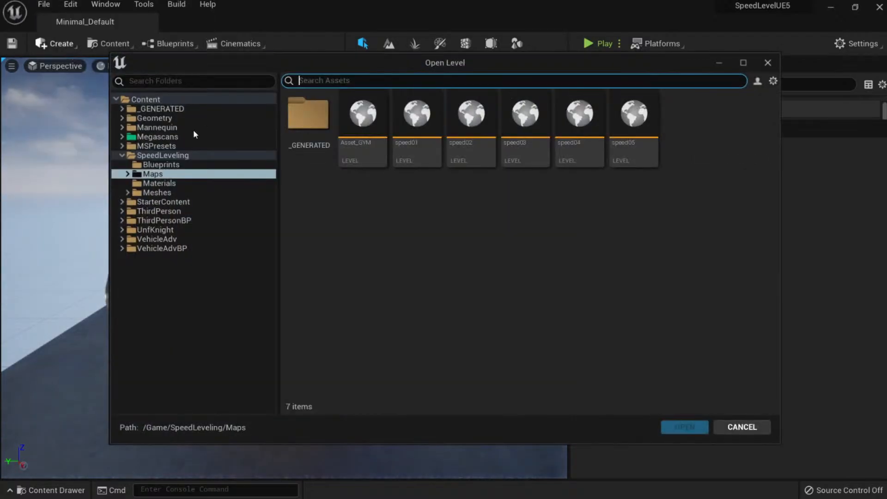
double_click(639, 138)
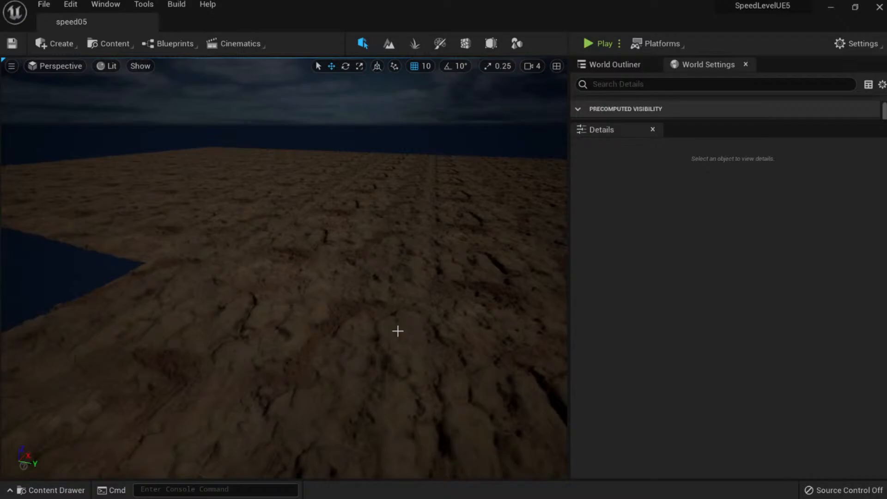
right_click_drag(397, 331, 221, 323)
key("super")
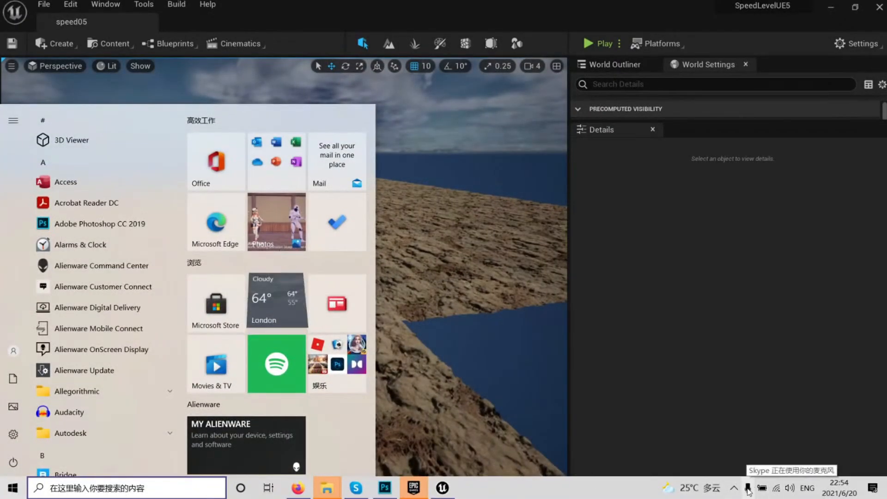
Launch Alienware Command Center by searching 'ali' in the Start menu.
right_click(612, 494)
left_click(637, 477)
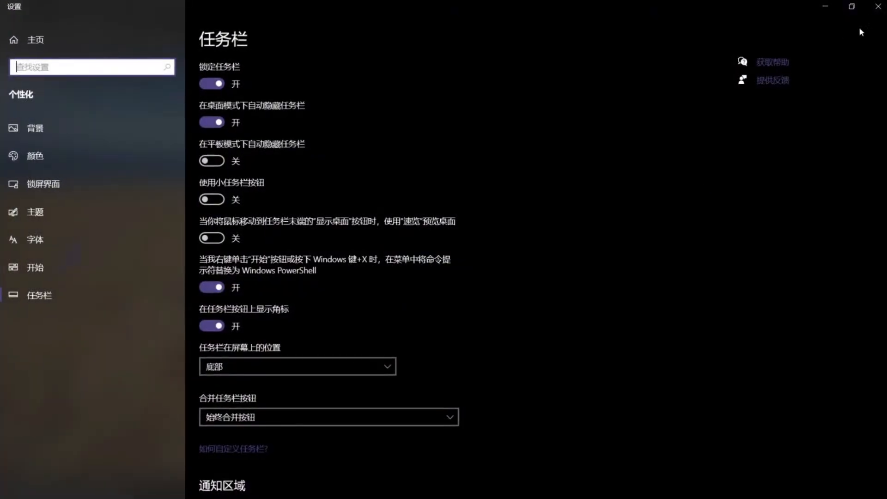
left_click(878, 6)
key("super")
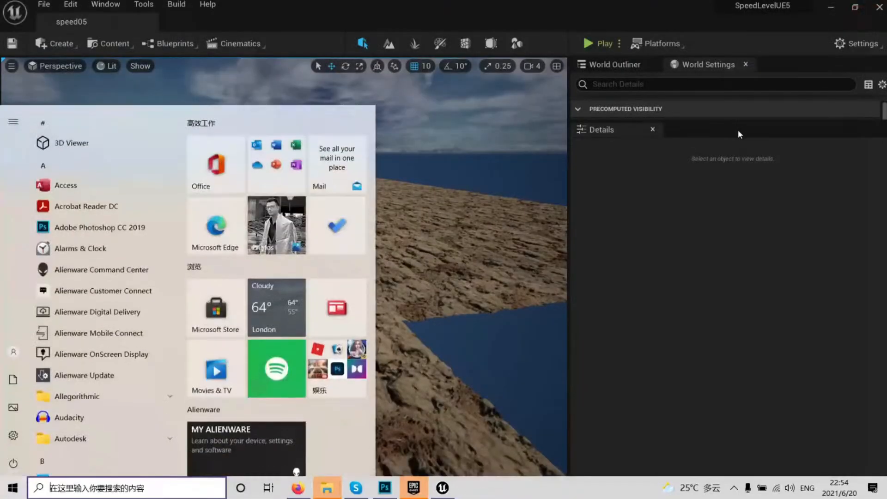
type("ali")
key("Return")
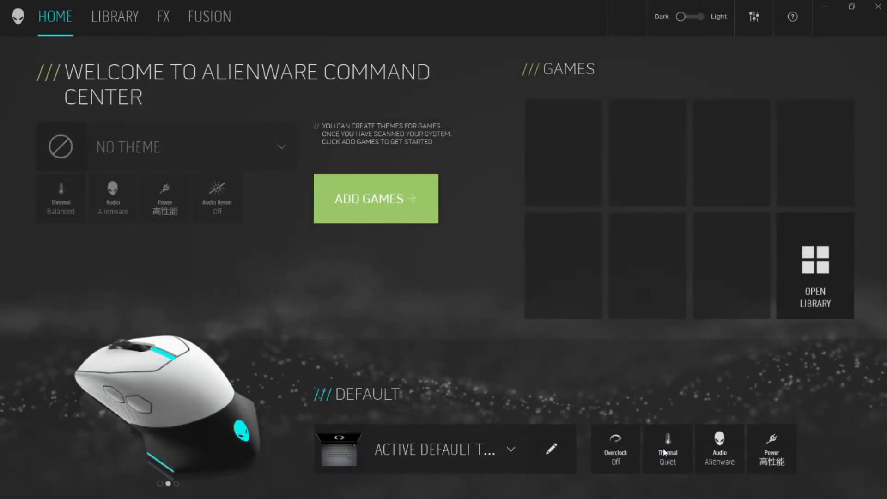
Set the default thermal profile to Full Speed, leave overclocking off, and close the app.
left_click(668, 452)
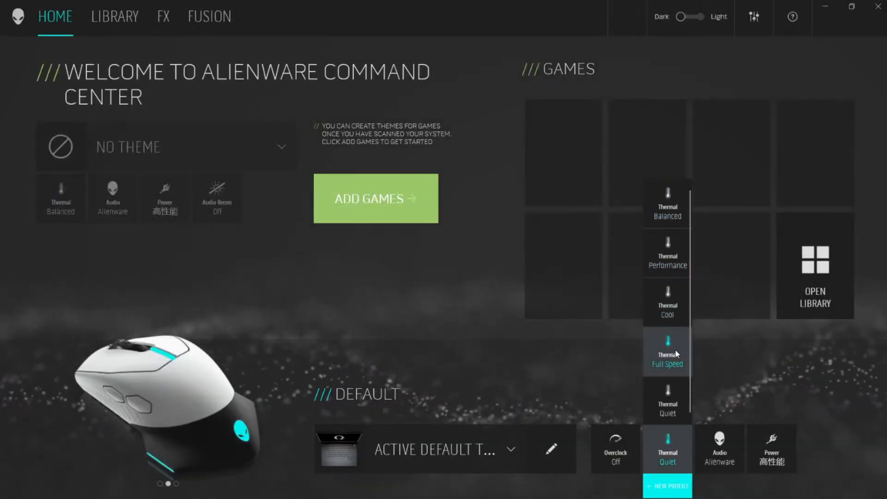
left_click(670, 353)
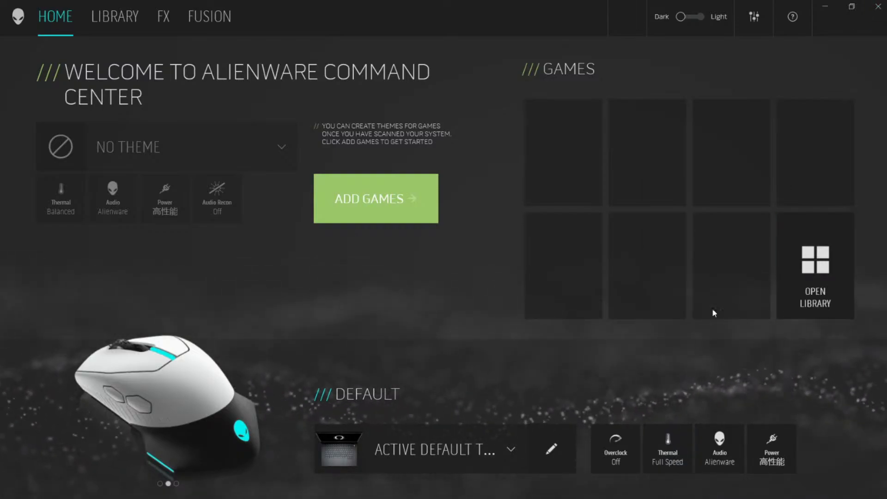
left_click(625, 434)
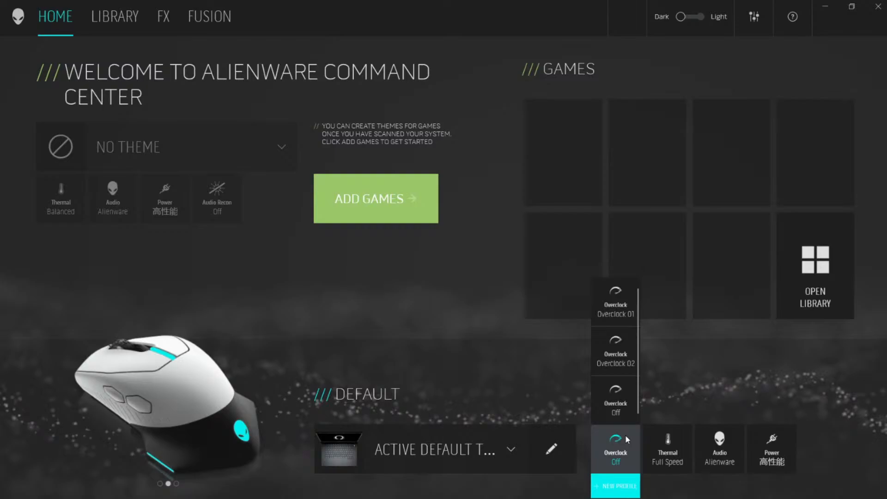
left_click(707, 390)
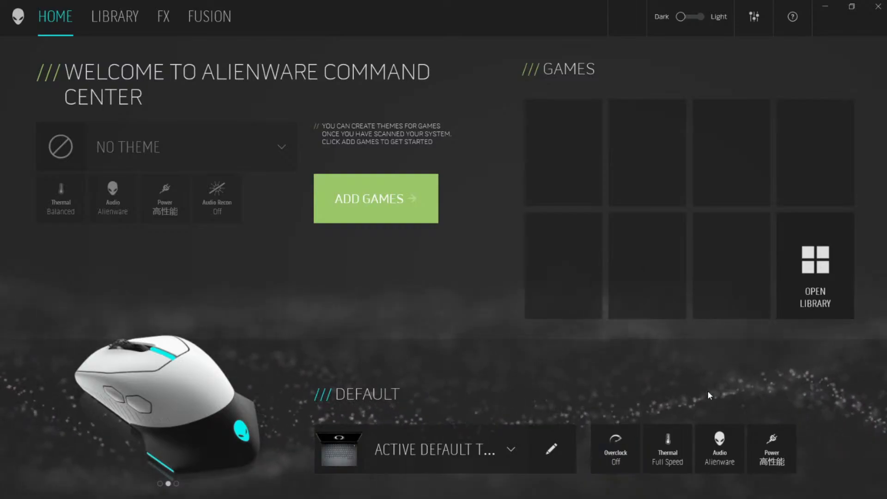
left_click(875, 13)
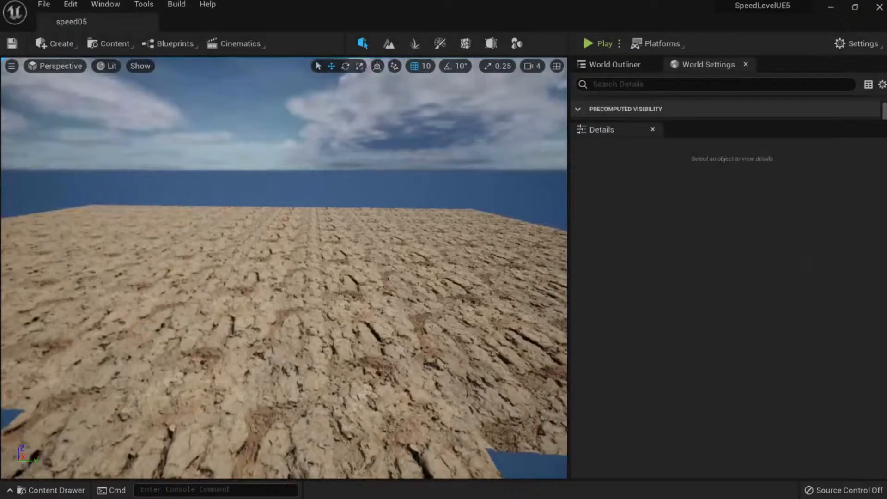
Fly low back and forth over the cracked-earth ground, inspecting the rocks.
key("w")
right_click_drag(284, 259, 284, 276)
key("s")
key("w")
key("s")
right_click_drag(324, 244, 282, 233)
key("w")
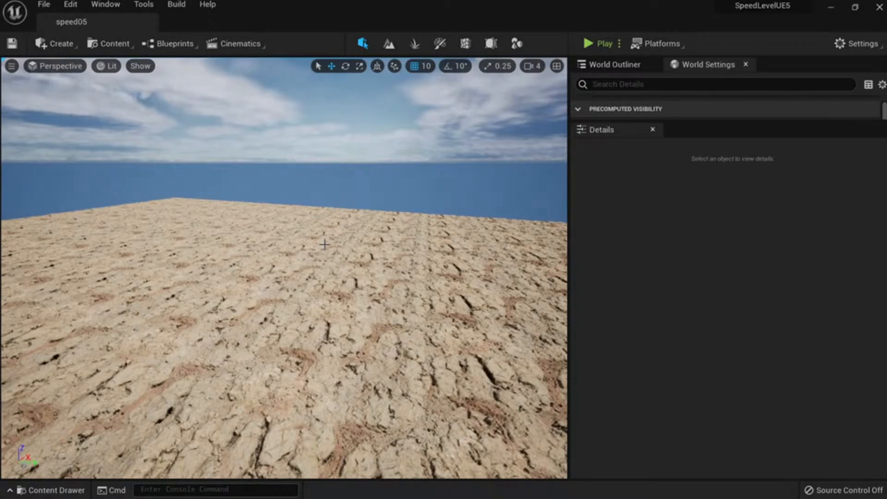
key("s")
mouse_move(357, 295)
right_mouse_down()
mouse_move(357, 323)
mouse_move(354, 280)
right_mouse_up()
key("w")
key("s")
key("s")
right_click_drag(398, 299, 387, 311)
Survey the terrain from higher up, then open the Content Drawer at SpeedLeveling/Blueprints.
key("e")
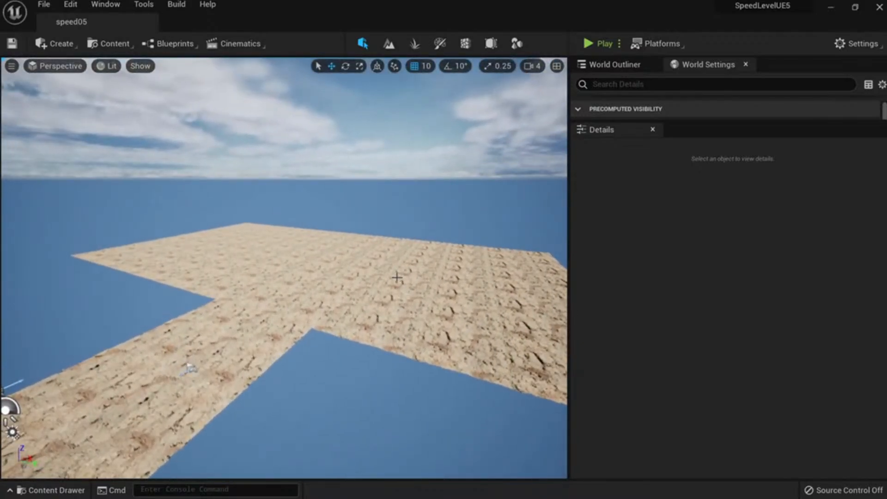
key("w")
key("d")
right_click_drag(396, 278, 431, 301)
key("w")
key("d")
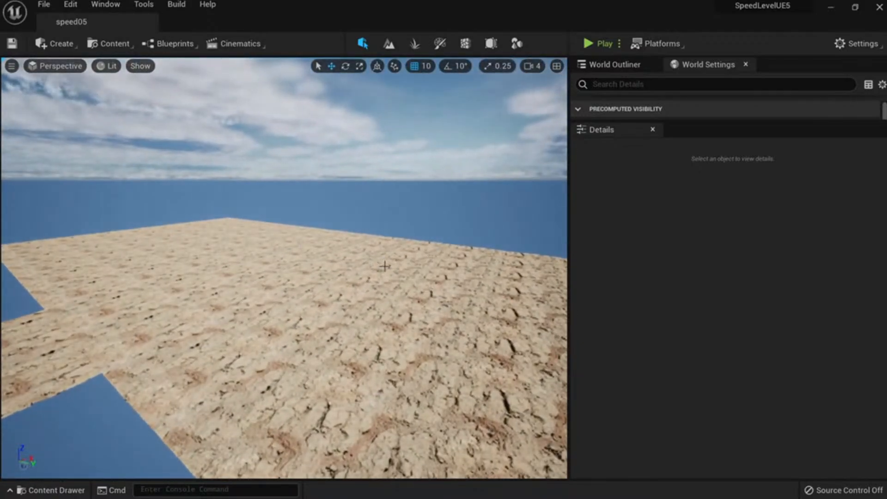
right_click_drag(385, 266, 388, 265)
key("a")
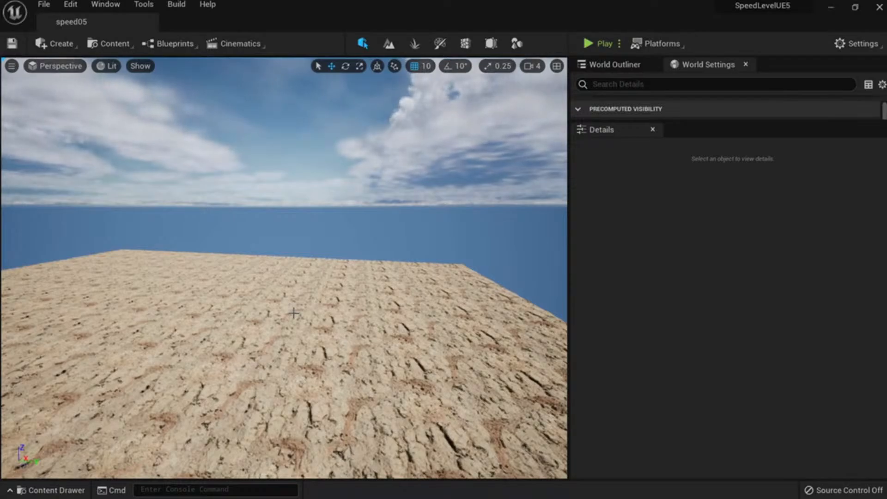
key("s")
right_click_drag(286, 277, 261, 282)
key("ctrl+space")
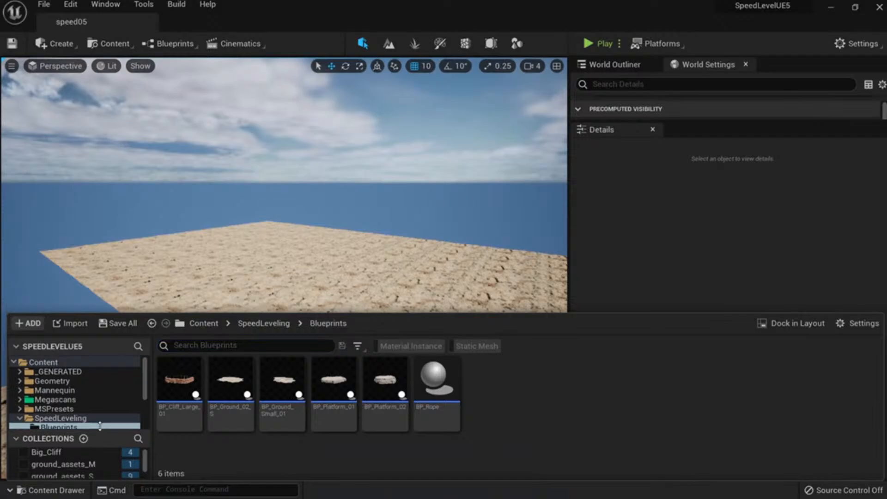
Drag a Massive Nordic Coastal Cliff from the Big_Cliff collection onto the ground.
left_click_drag(99, 437, 99, 393)
left_click(74, 410)
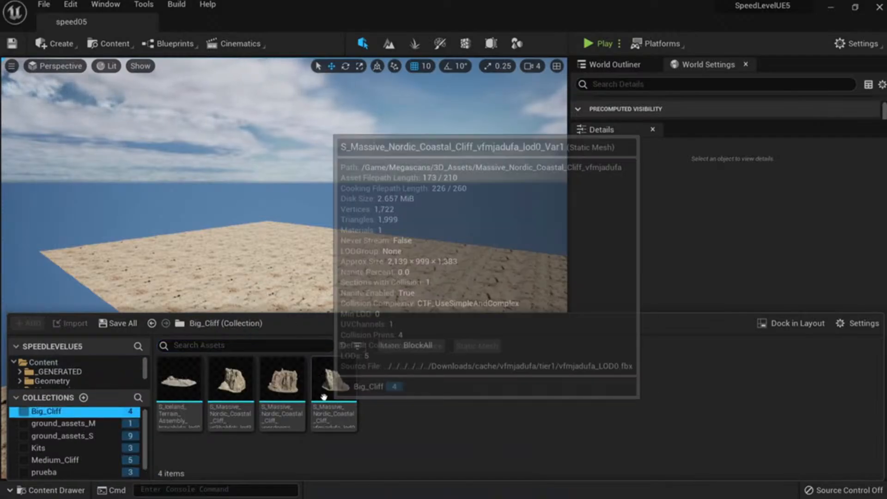
left_click_drag(282, 381, 201, 297)
key("w")
mouse_move(201, 297)
right_mouse_down()
mouse_move(201, 328)
mouse_move(202, 278)
mouse_move(176, 276)
mouse_move(185, 284)
mouse_move(187, 275)
mouse_move(153, 273)
mouse_move(180, 273)
mouse_move(173, 277)
mouse_move(199, 314)
right_mouse_up()
key("s")
key("w")
key("s")
Alt-drag a copy of the cliff and slide it along X beside the first.
left_click_drag(231, 272, 313, 249, "alt")
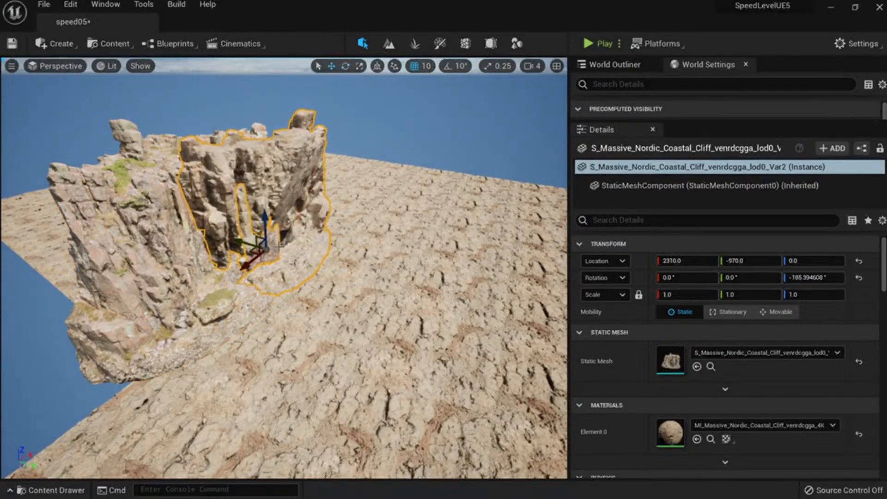
left_click_drag(273, 247, 269, 249)
right_click_drag(269, 249, 280, 373)
key("w")
key("s")
key("w")
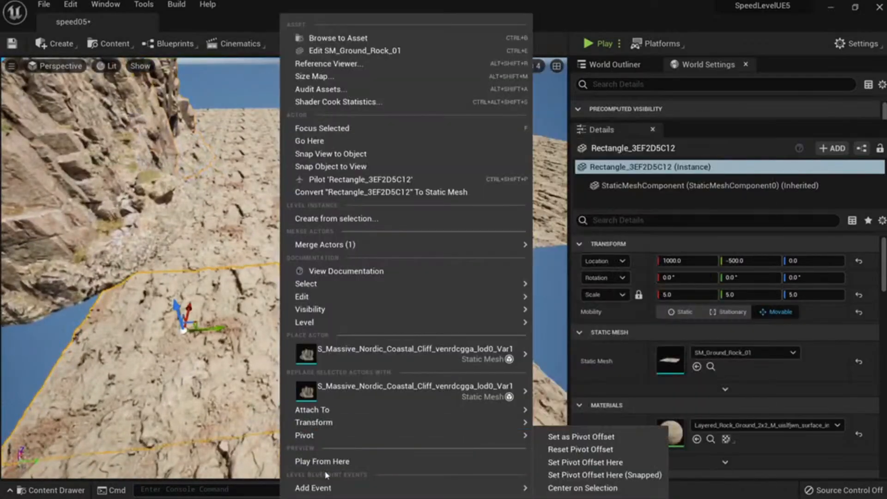
Play From Here to run alongside the cliffs, stop with Esc, and select the first cliff.
left_click(319, 459)
left_click(342, 365)
key("w")
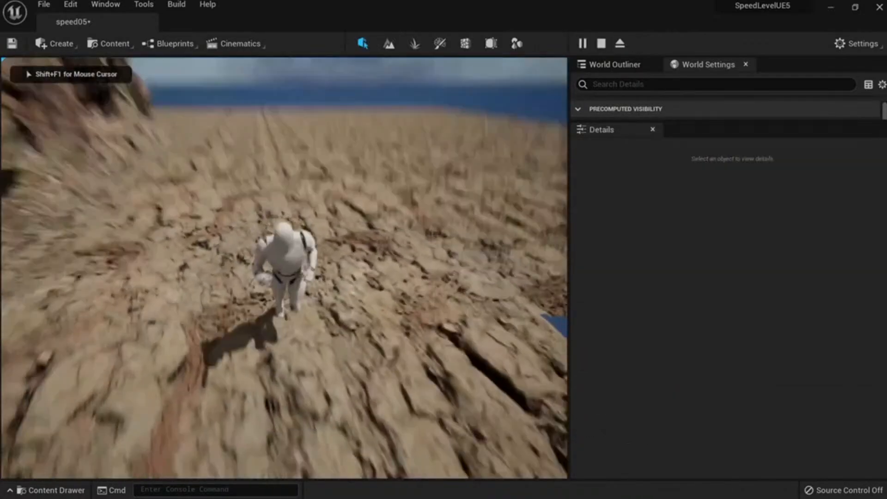
key("Escape")
key("s")
mouse_move(236, 272)
right_mouse_down()
mouse_move(238, 318)
mouse_move(236, 272)
right_mouse_up()
left_click(235, 271)
Select both cliffs and drag them down to Z -80.
key("f")
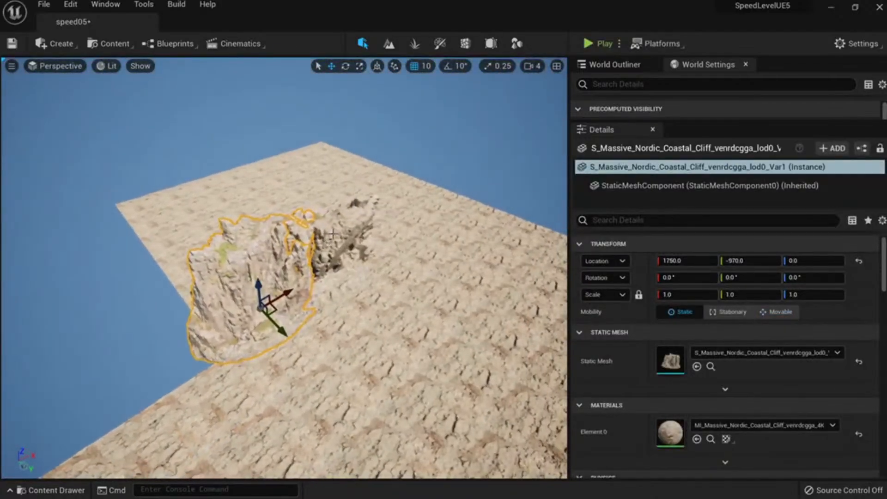
left_click(336, 238, "ctrl")
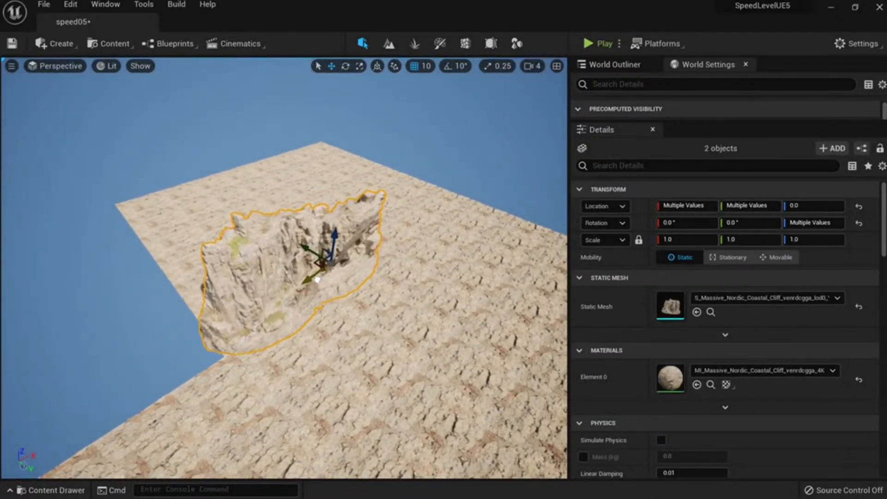
key("a")
right_click_drag(335, 249, 411, 268)
key("s")
key("e")
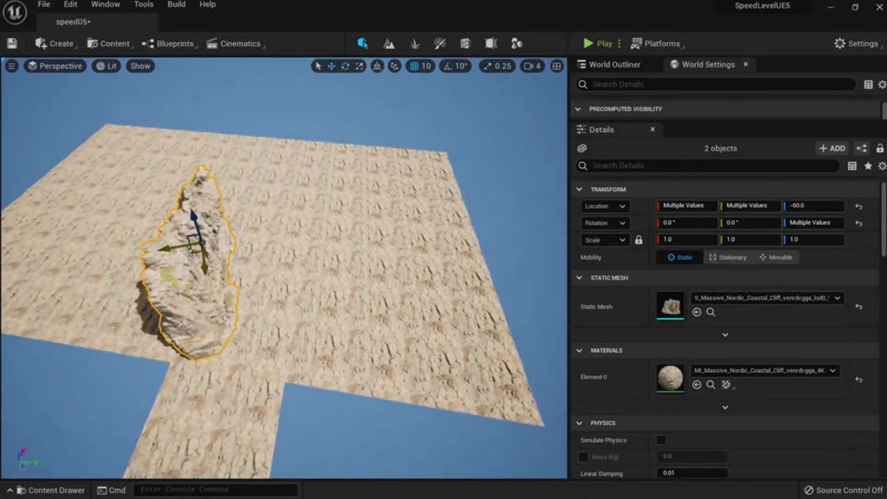
key("d")
right_click_drag(157, 251, 83, 187)
key("w")
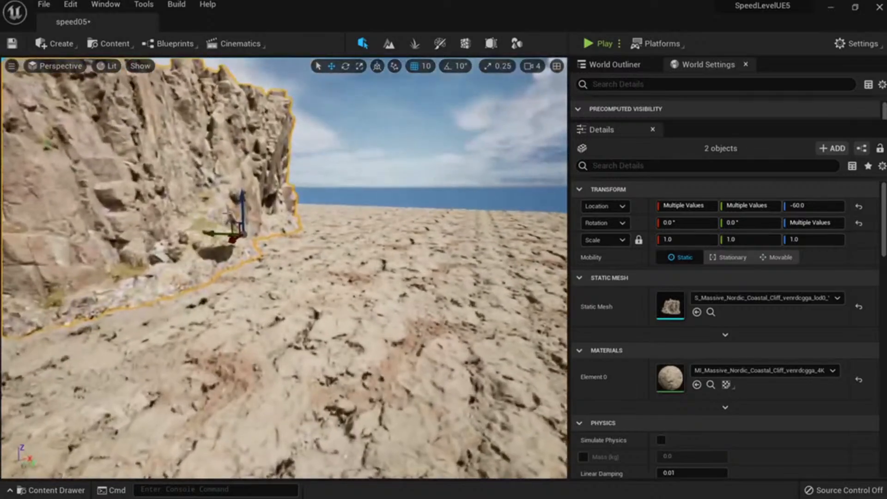
left_click_drag(241, 198, 232, 192)
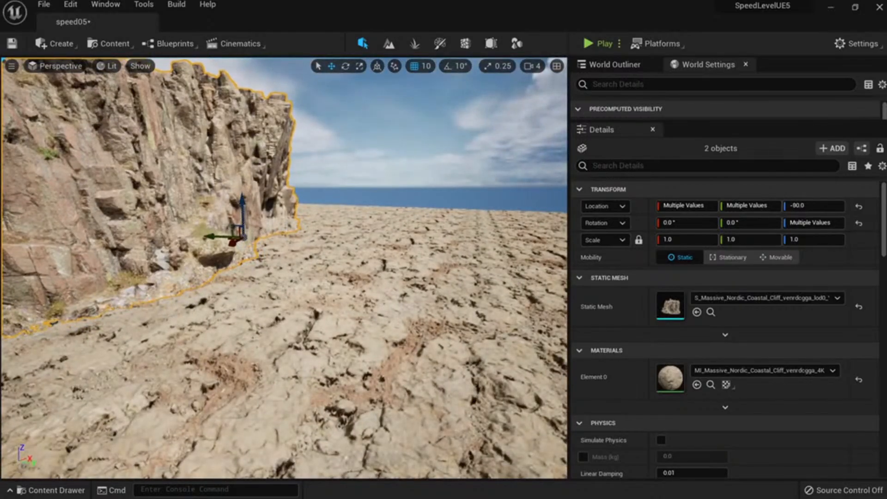
Select the Var2 cliff alone and inspect the lowered cliffs from several angles.
left_click(264, 176)
key("s")
right_click_drag(264, 175, 370, 254)
key("a")
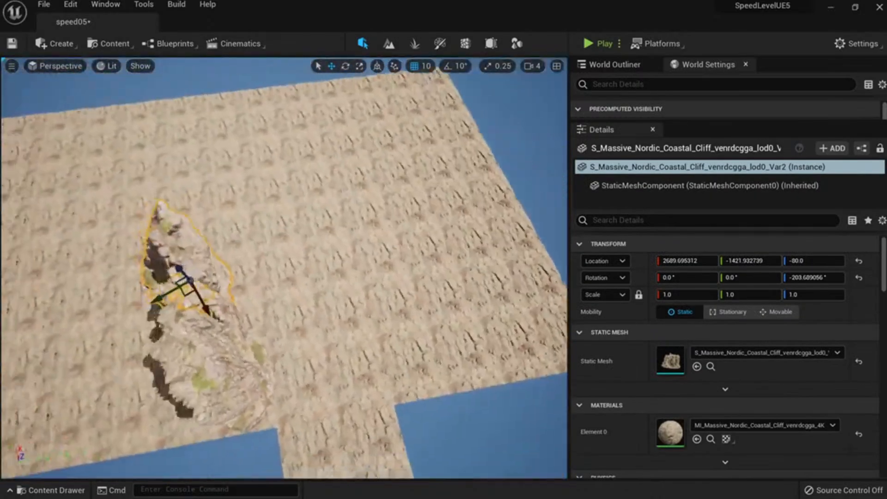
key("a")
right_click_drag(287, 254, 259, 231)
key("d")
key("w")
key("d")
key("s")
Reselect both cliffs, Alt-drag a copy, rotate it clockwise and move it across the path.
left_click(143, 221, "shift")
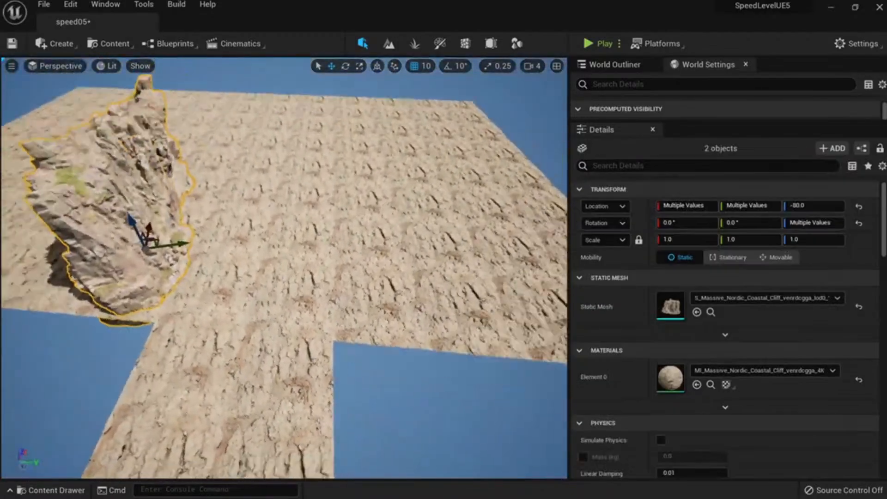
right_click_drag(154, 254, 203, 259)
key("a")
key("d")
right_click_drag(150, 253, 150, 250)
left_click_drag(158, 187, 284, 197, "alt")
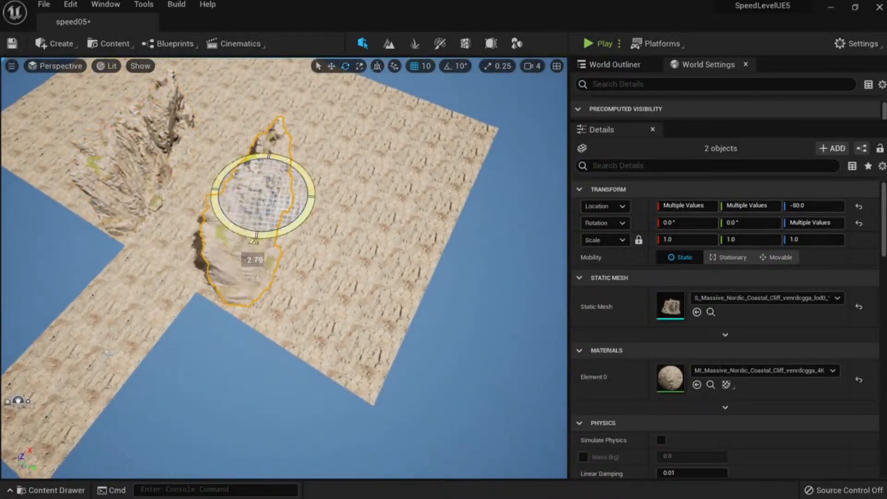
left_click_drag(275, 238, 228, 231)
key("w")
left_click_drag(274, 197, 243, 247)
key("a")
right_click_drag(243, 247, 275, 218)
key("q")
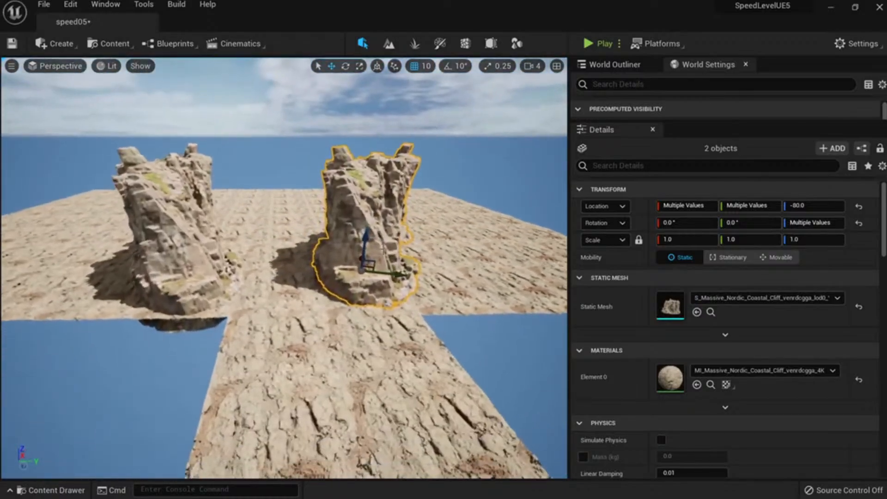
left_click_drag(401, 271, 435, 275)
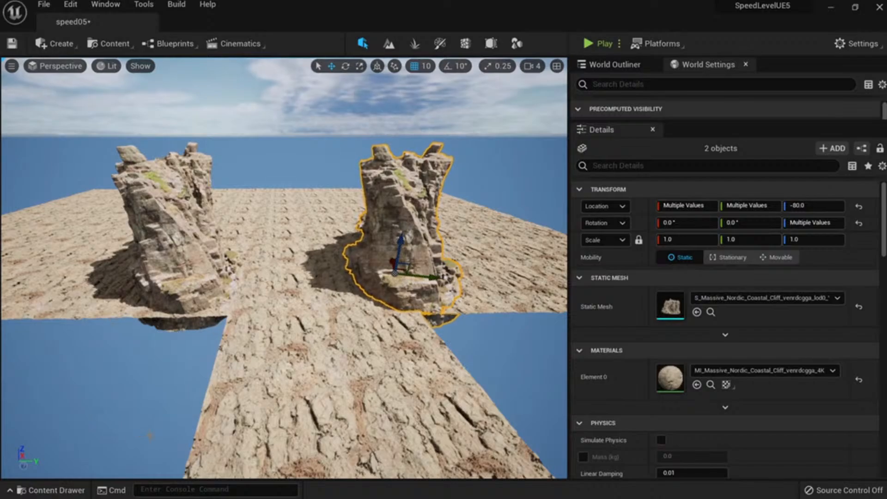
Select both venrdcgga cliff pieces, tilt them together and nudge them slightly.
right_click_drag(208, 259, 139, 231)
key("w")
left_click(282, 314)
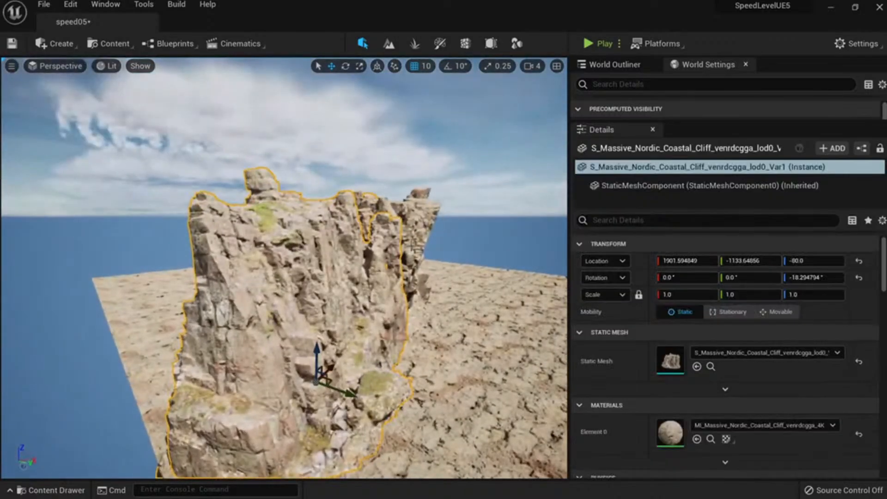
right_click_drag(418, 242, 439, 233)
left_click(346, 238, "ctrl")
key("s")
right_click_drag(347, 238, 374, 227)
key("e")
left_click_drag(267, 282, 253, 277)
key("w")
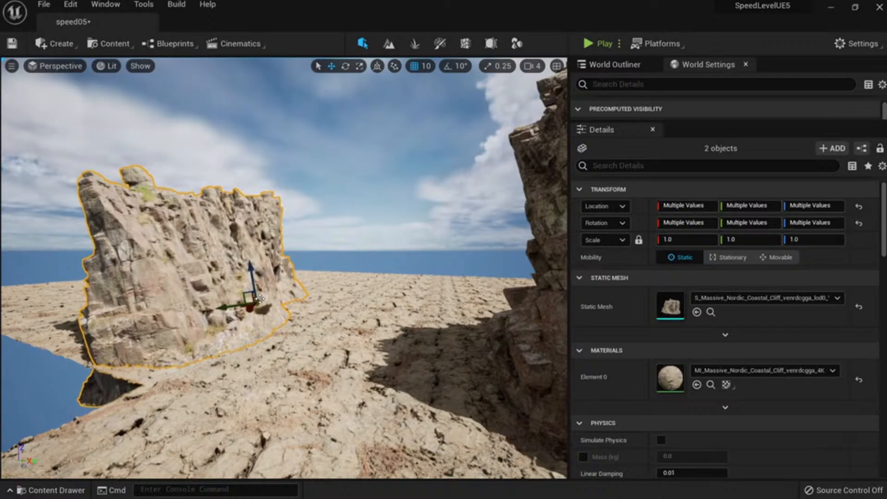
right_click_drag(254, 277, 261, 271)
Enlarge both cliffs to about 1.5 scale and move them back and left across the ground.
key("a")
key("d")
key("w")
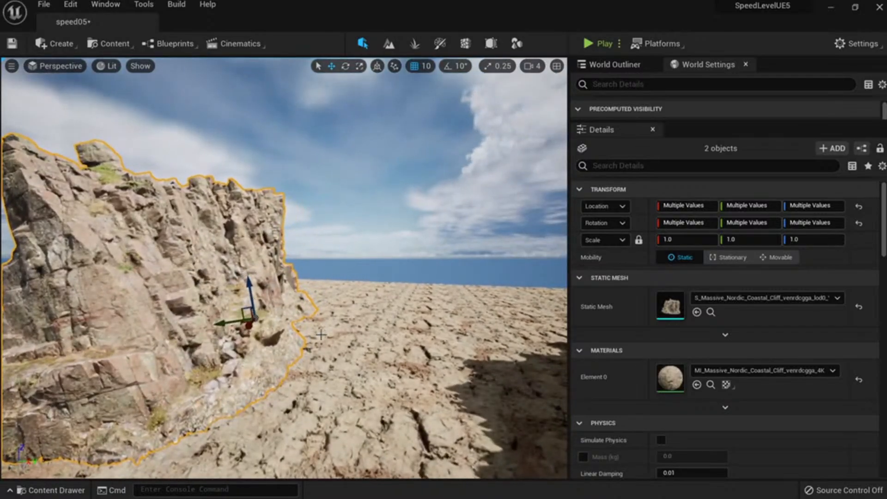
left_click_drag(262, 316, 278, 306)
right_click_drag(262, 315, 309, 323)
key("s")
key("a")
key("w")
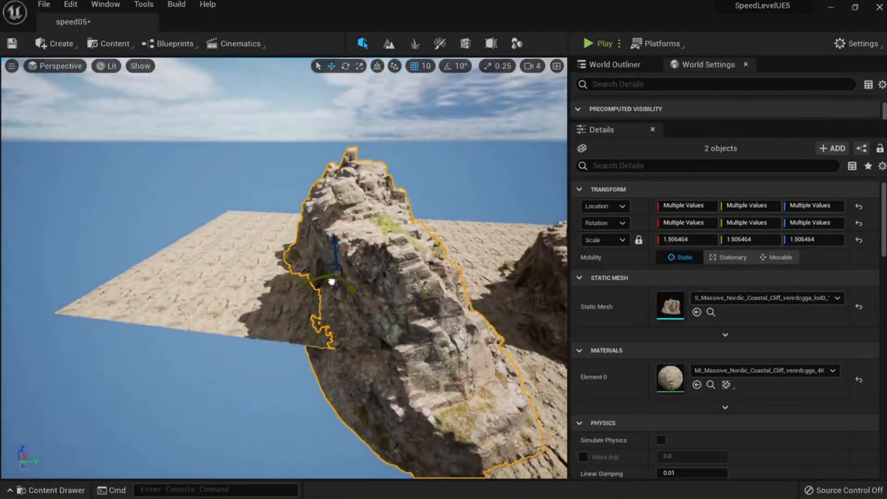
left_click_drag(331, 281, 299, 261)
key("d")
right_click_drag(297, 263, 279, 219)
Select the Var3 cliff plus a second piece and slide them left along Y.
key("Escape")
key("w")
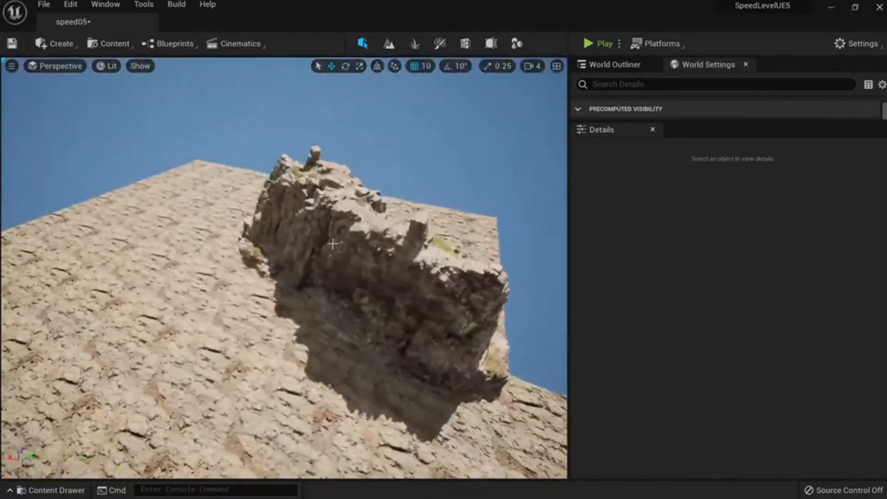
left_click(318, 212)
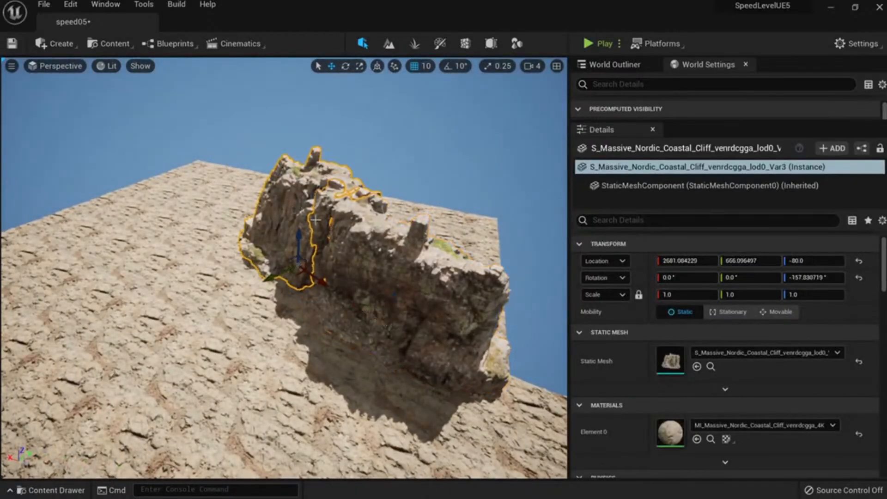
right_click_drag(316, 220, 270, 224)
key("d")
key("s")
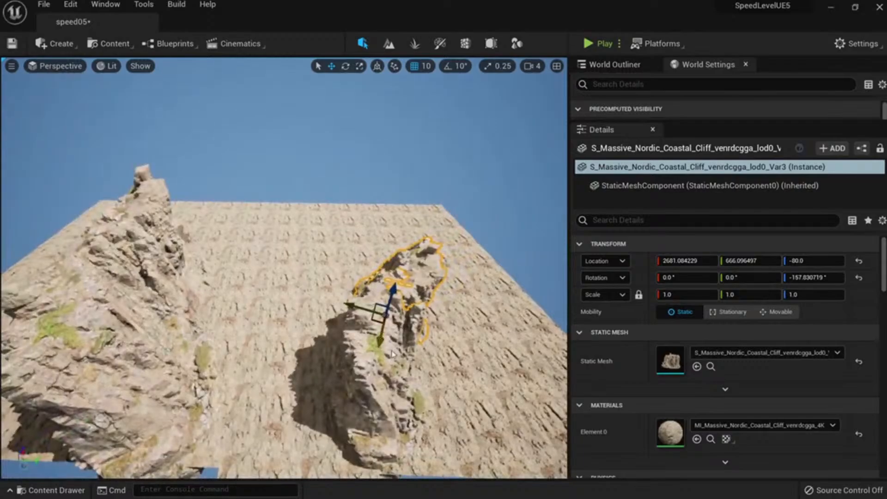
left_click(392, 354, "ctrl")
left_click_drag(401, 394, 377, 389)
key("d")
right_click_drag(393, 373, 365, 388)
key("s")
key("e")
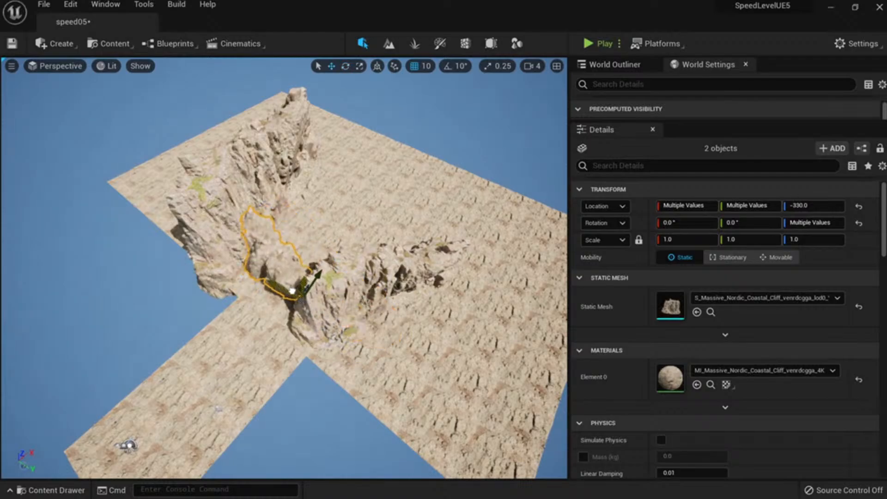
Undo the last two cliff moves, deselect, and view the canyon from ground level.
key("ctrl+z")
key("ctrl+z")
key("ctrl+z")
key("ctrl+z")
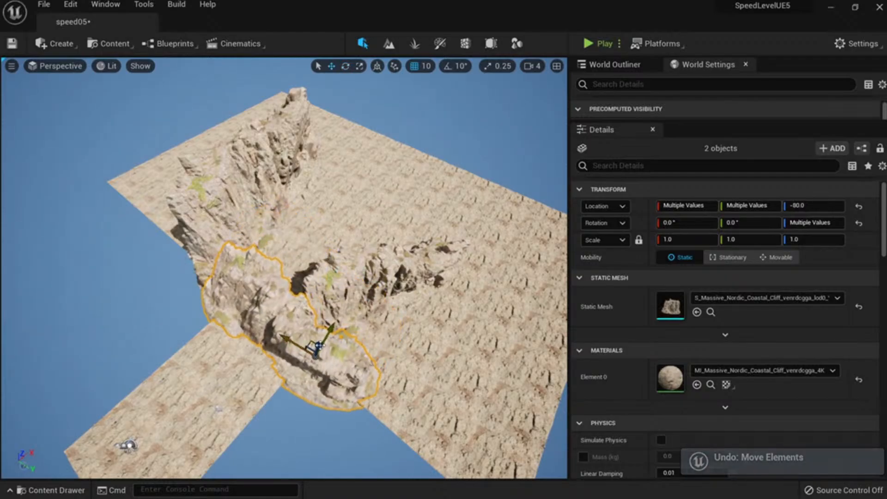
key("ctrl+z")
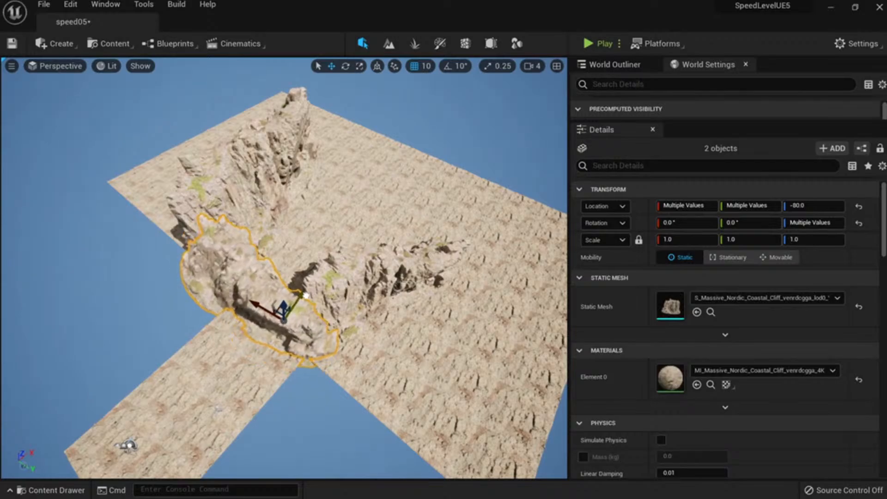
key("Escape")
key("w")
right_click_drag(306, 295, 236, 203)
Drop the ve3hahfcb cliff from the Big_Cliff collection into the level at about 1.18 scale.
key("ctrl+space")
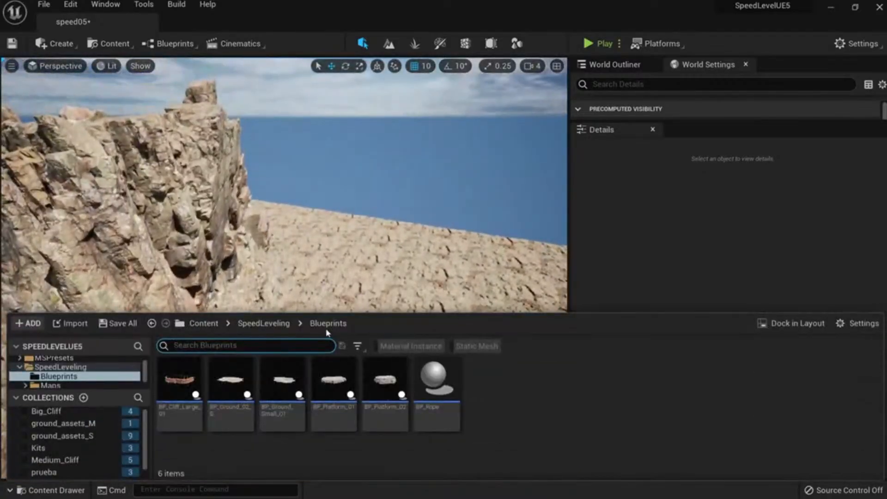
left_click(46, 411)
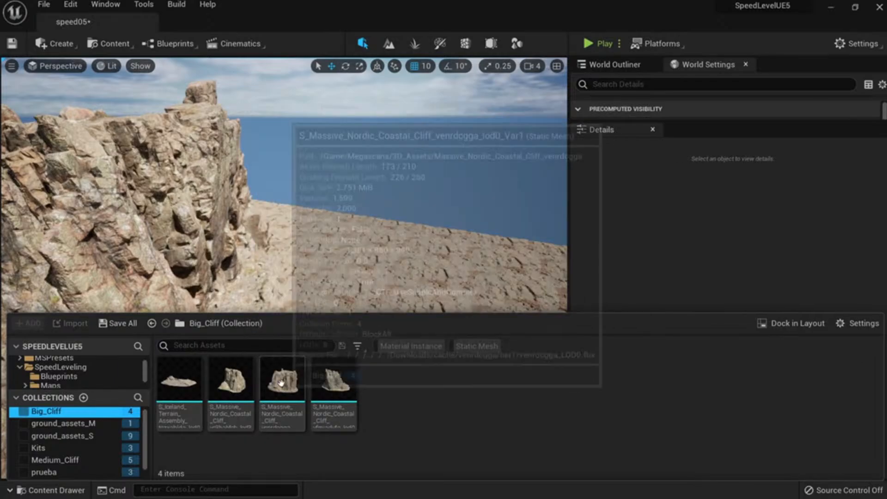
left_click_drag(248, 382, 272, 233)
right_click_drag(273, 233, 252, 229)
key("r")
mouse_move(353, 226)
left_mouse_down()
mouse_move(376, 208)
mouse_move(362, 221)
left_mouse_up()
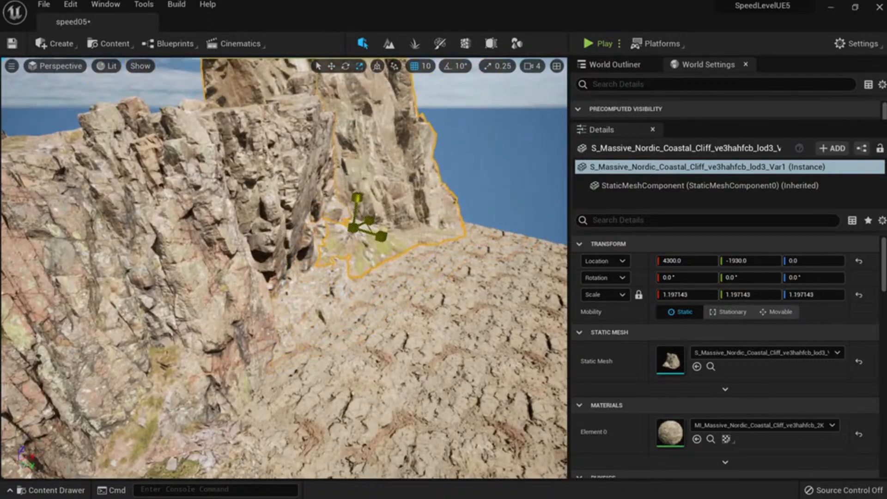
right_click_drag(362, 221, 356, 254)
key("s")
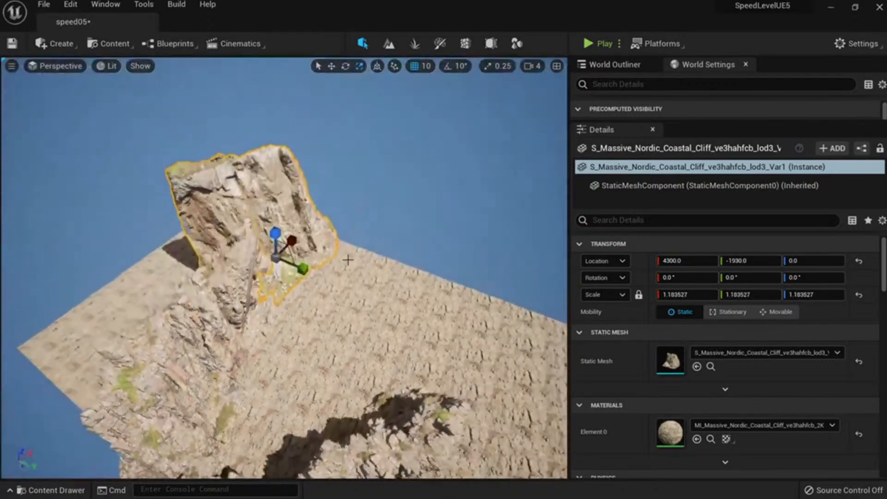
key("w")
left_click_drag(298, 258, 245, 335)
Delete two old venrdcgga cliff pieces and slide the ve3hahfcb cliff into their place.
left_click(218, 316)
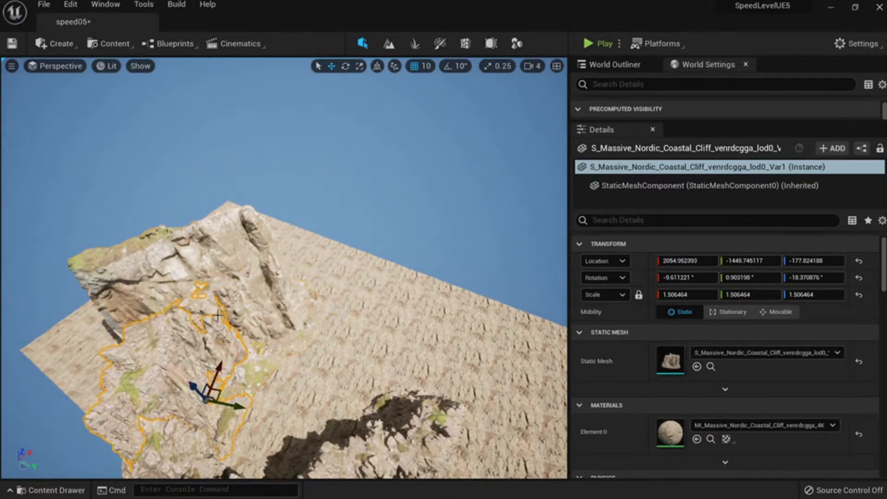
key("Delete")
left_click(219, 316)
key("Delete")
left_click(198, 300)
right_click_drag(217, 295, 213, 332)
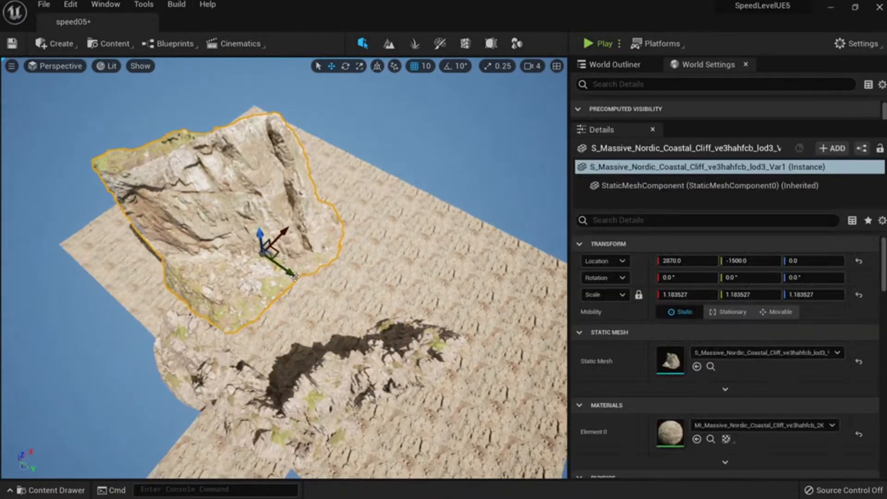
left_click_drag(275, 251, 244, 277)
right_click_drag(244, 277, 256, 226)
key("w")
key("s")
Copy the ve3hahfcb cliff along X, turning and moving copies along the canyon wall.
left_click(277, 332)
left_click(150, 324, "ctrl")
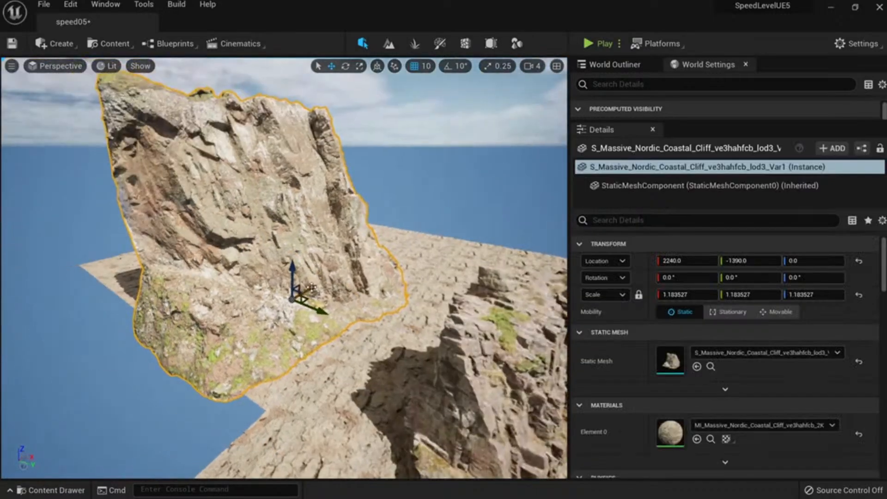
left_click_drag(312, 287, 406, 277, "alt")
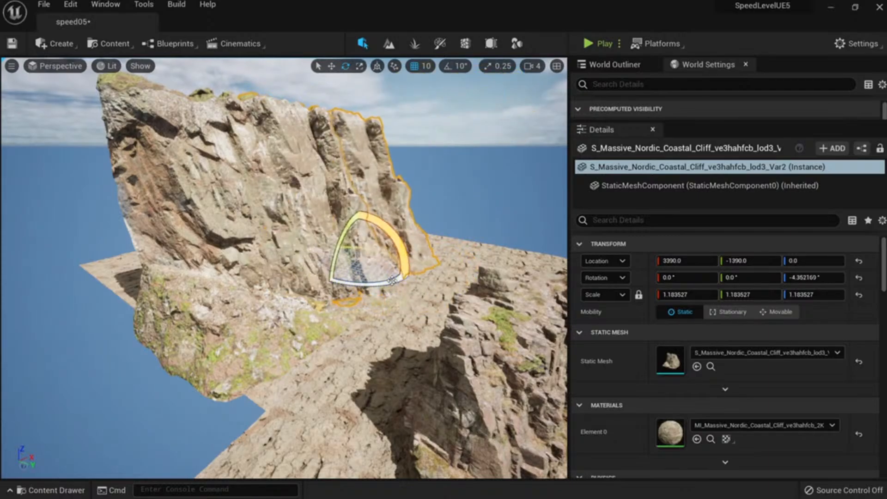
right_click_drag(392, 280, 304, 323)
key("w")
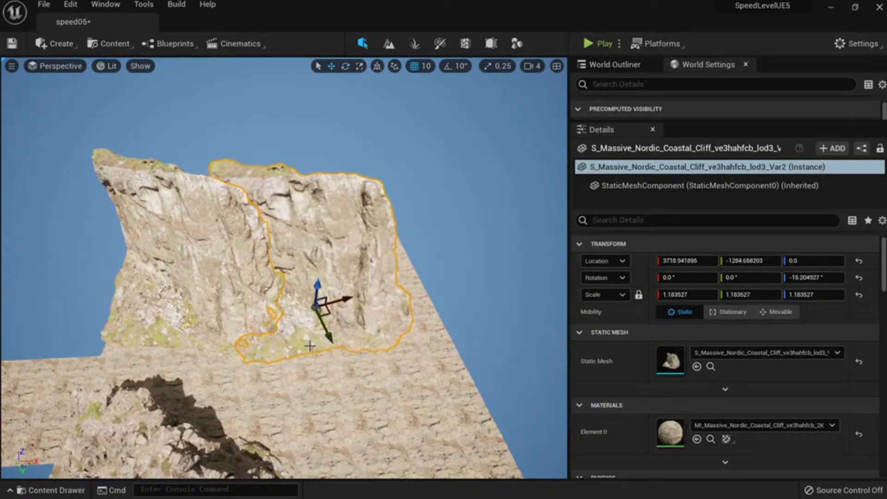
left_click_drag(403, 301, 434, 309)
key("Escape")
right_click_drag(433, 309, 461, 221)
key("w")
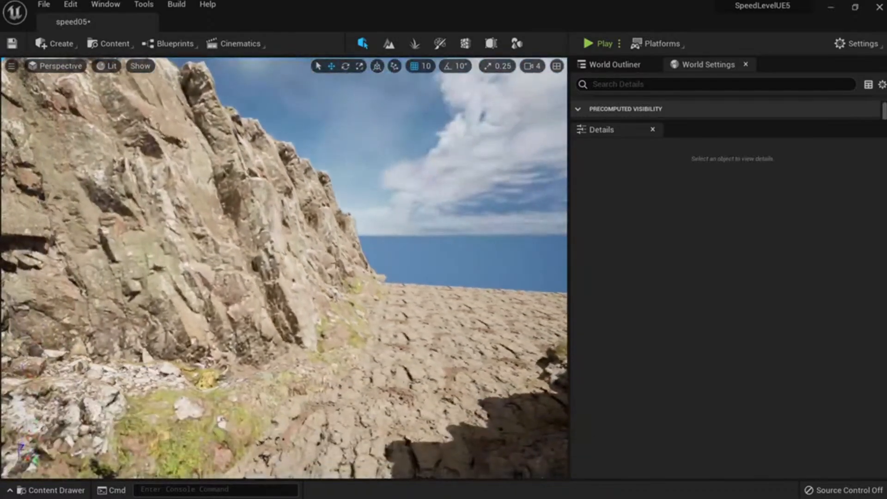
Inspect the cliff copies, with Var3 at 5085.37, -1251.89, 0, rotated -15.2°.
left_click(323, 273)
right_click_drag(323, 273, 300, 277)
key("s")
left_click(443, 286)
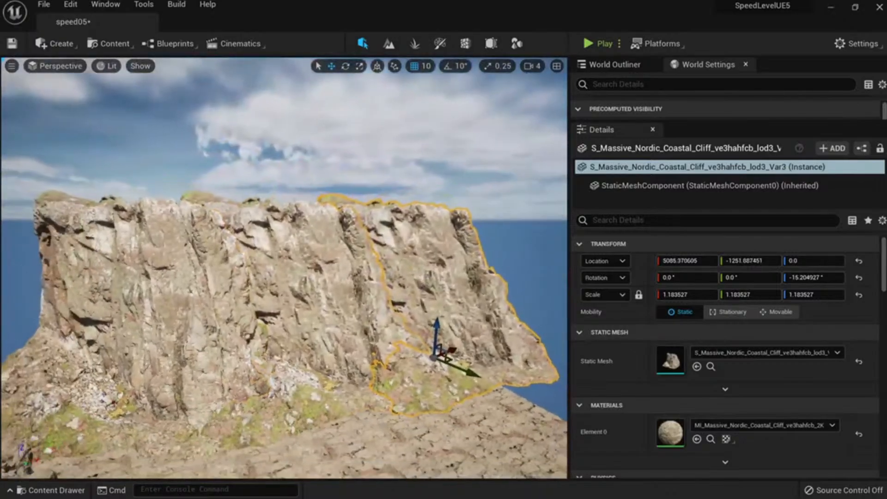
key("w")
mouse_move(443, 287)
right_mouse_down()
mouse_move(411, 282)
mouse_move(439, 291)
right_mouse_up()
right_click_drag(388, 337, 388, 344)
key("s")
key("ctrl+space")
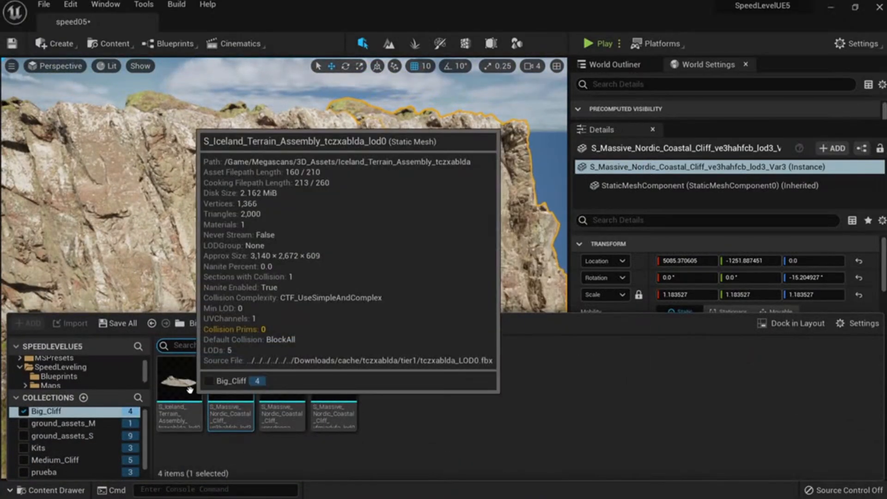
left_click_drag(179, 381, 318, 360)
right_click_drag(317, 361, 323, 393)
key("s")
left_click_drag(309, 276, 309, 246)
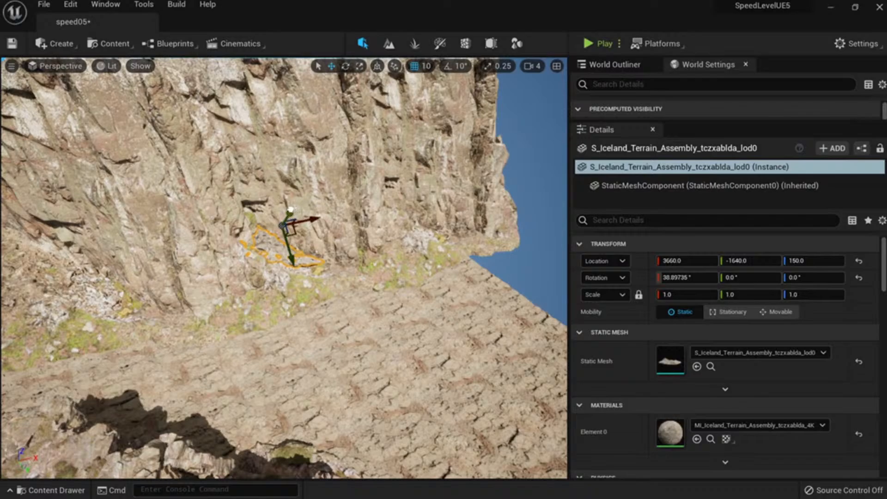
left_click_drag(301, 183, 296, 208)
key("Escape")
right_click_drag(296, 208, 300, 181)
key("w")
left_click(292, 203)
left_click_drag(289, 224, 254, 221)
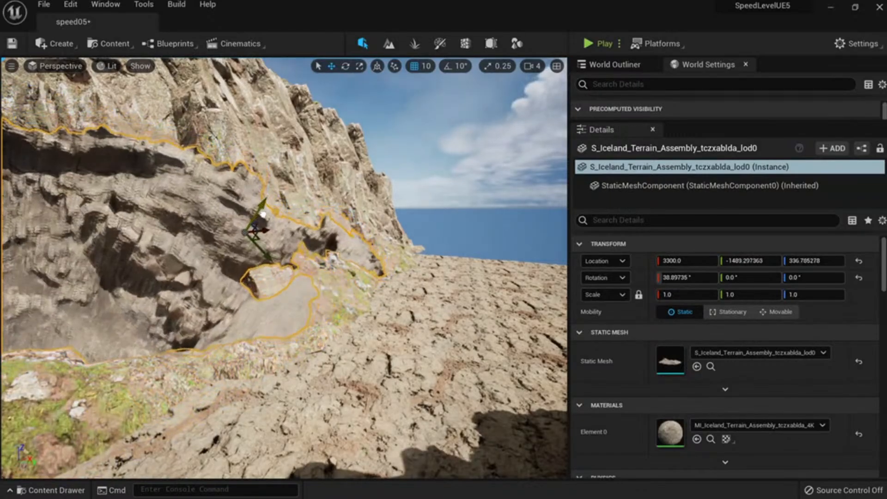
key("Escape")
right_click_drag(254, 221, 252, 184)
key("w")
left_click(286, 291)
key("s")
right_click_drag(306, 298, 322, 326)
key("Delete")
key("ctrl+space")
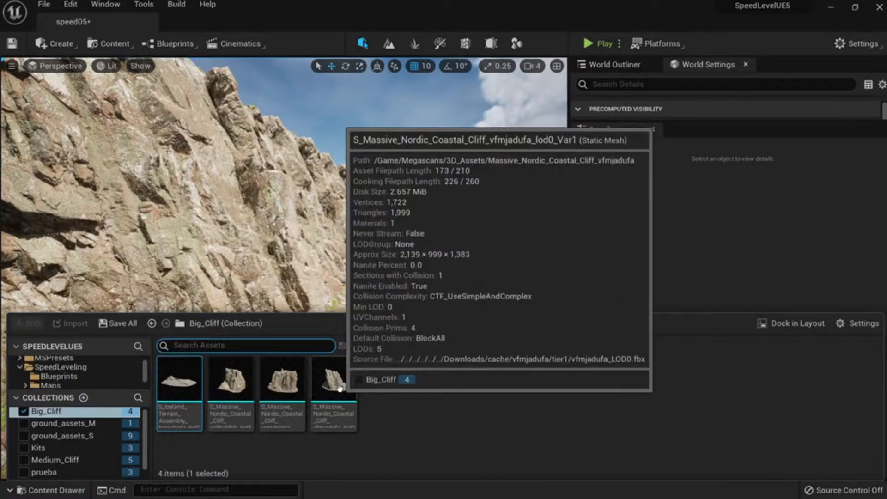
Select the two venrdcgga rocks, rotate them slightly and lower them.
right_click_drag(339, 259, 379, 300)
key("s")
key("w")
key("s")
key("ctrl+a")
left_click(360, 275)
key("s")
left_click(359, 275, "ctrl")
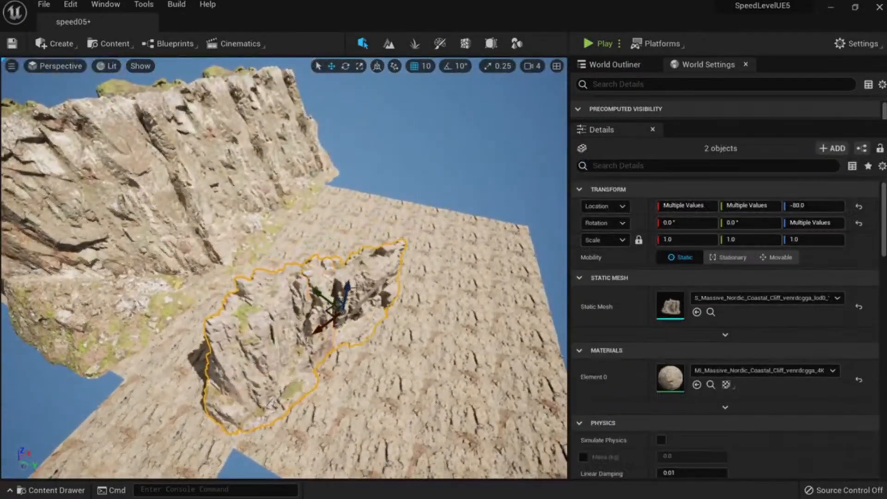
left_click_drag(349, 357, 347, 353)
key("w")
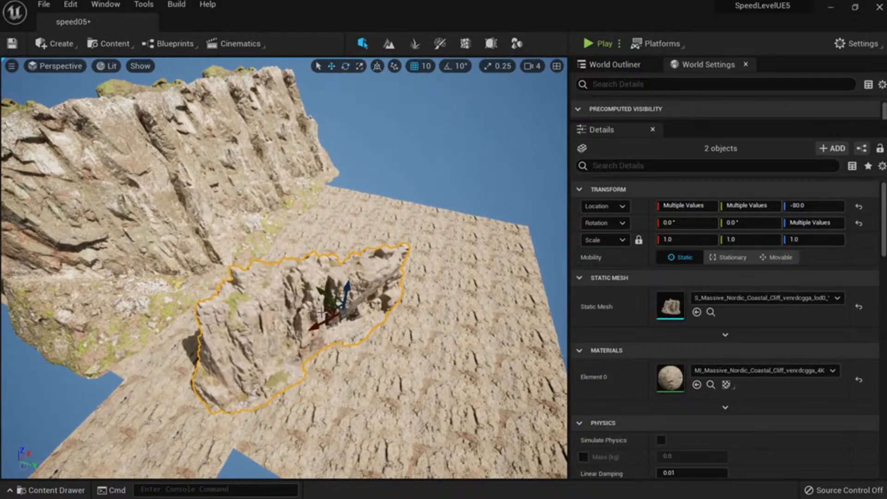
left_click_drag(327, 309, 411, 331)
Duplicate the two rocks to the canyon's right side, rotated to face the canyon.
key("e")
key("w")
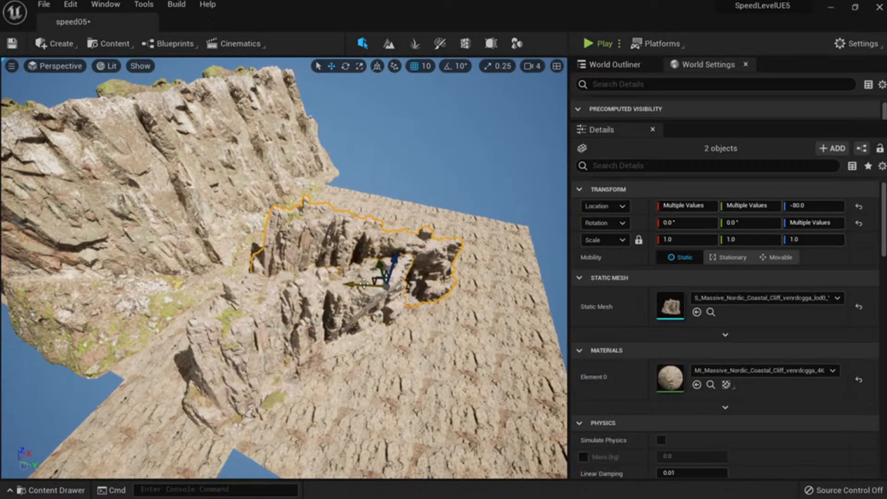
left_click_drag(375, 278, 475, 321)
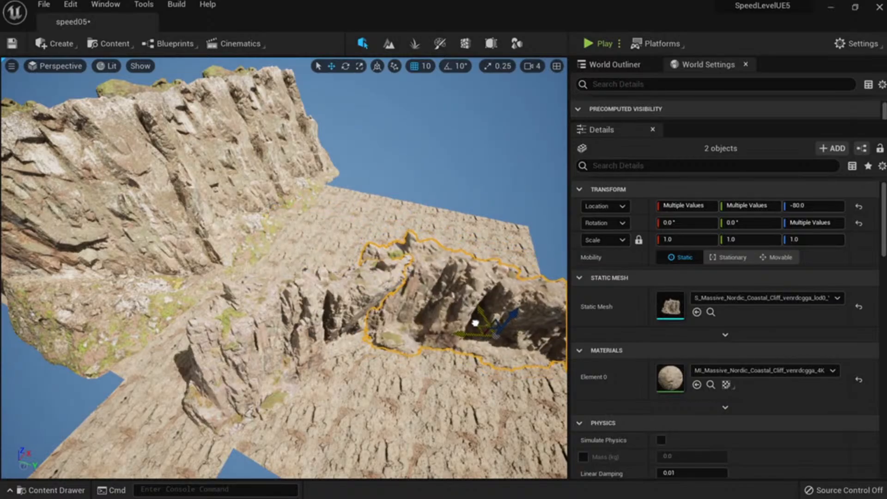
mouse_move(475, 321)
right_mouse_down()
mouse_move(482, 327)
mouse_move(485, 295)
mouse_move(476, 289)
mouse_move(478, 309)
right_mouse_up()
key("e")
left_click_drag(416, 312, 336, 277)
key("w")
key("Escape")
right_click_drag(337, 277, 336, 148)
View the gorge in full-screen immersive viewport (F11) and capture a screenshot.
left_click(394, 288)
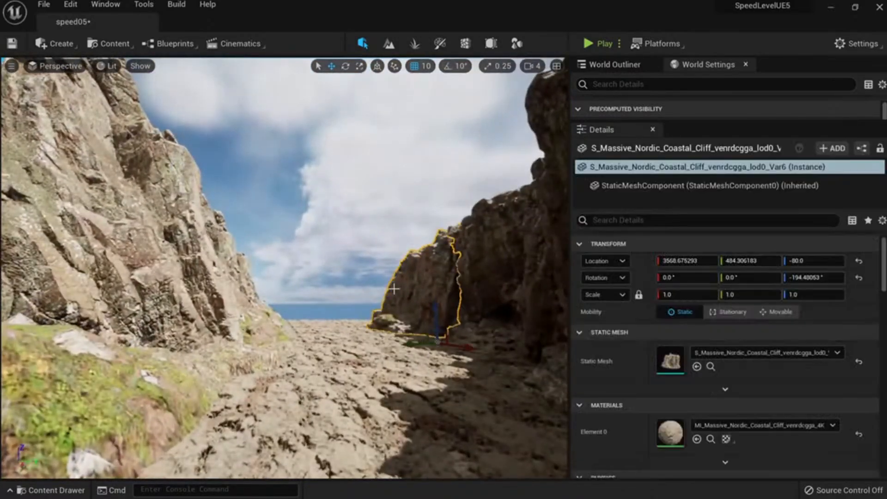
left_click(468, 269, "ctrl")
right_click_drag(355, 321, 334, 311)
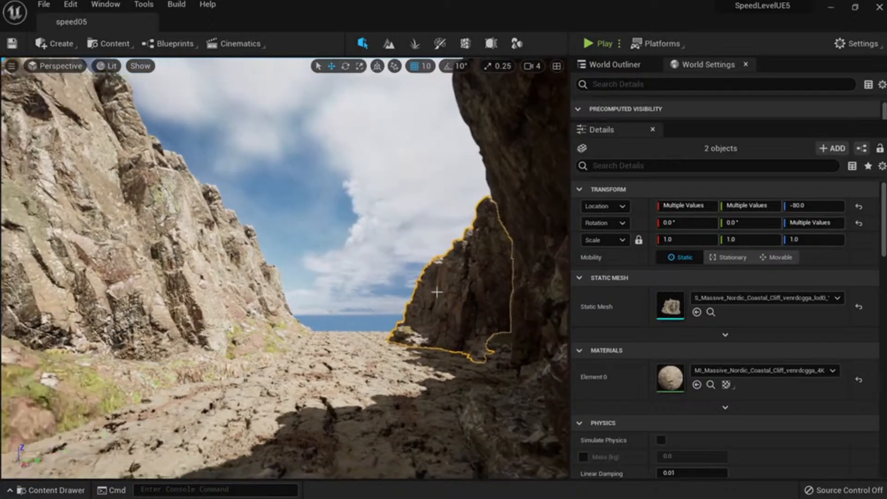
key("F11")
right_click_drag(436, 292, 441, 313)
key("Print")
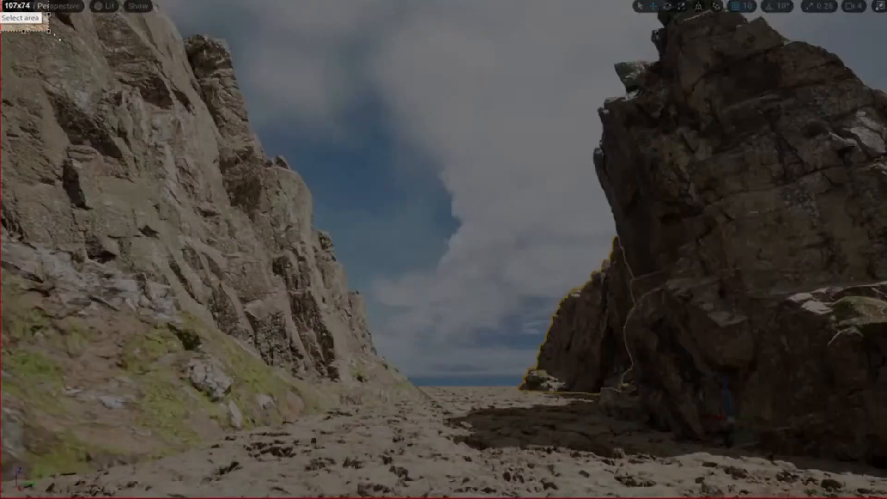
left_click_drag(0, 0, 876, 498)
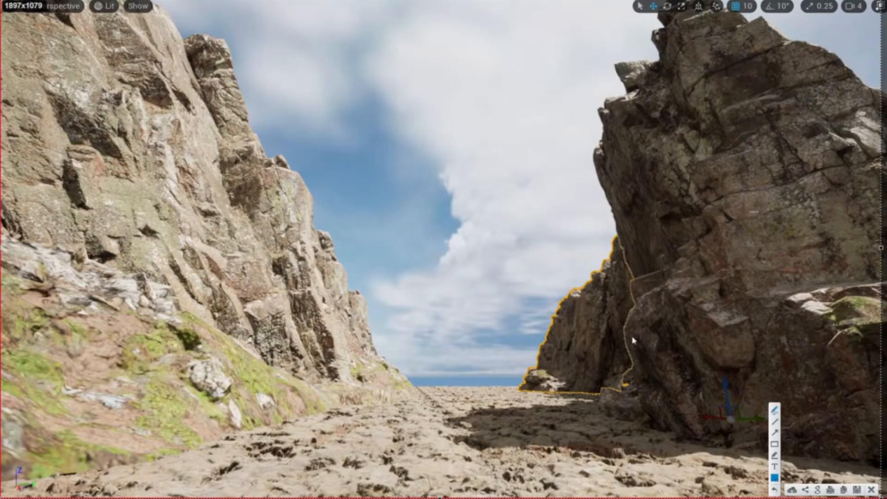
Annotate the left and right cliff outlines and a path up the canyon floor.
left_click_drag(213, 31, 331, 211)
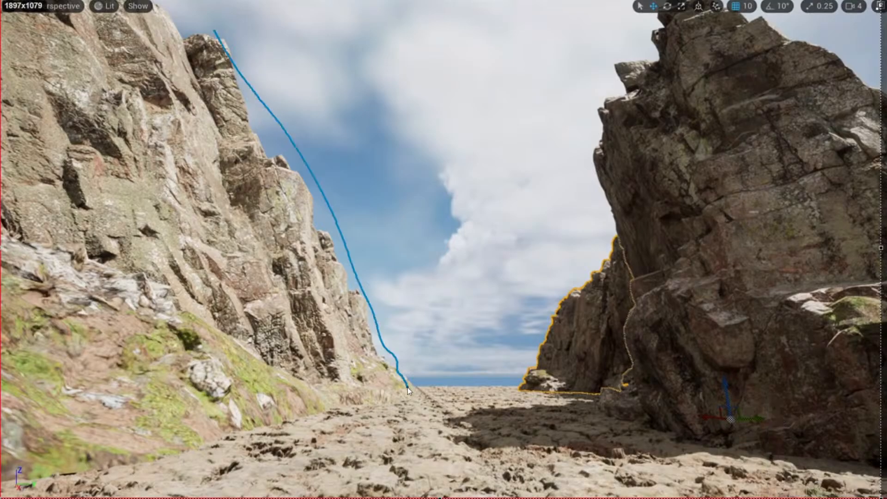
left_click_drag(24, 157, 152, 83)
left_click_drag(699, 10, 602, 115)
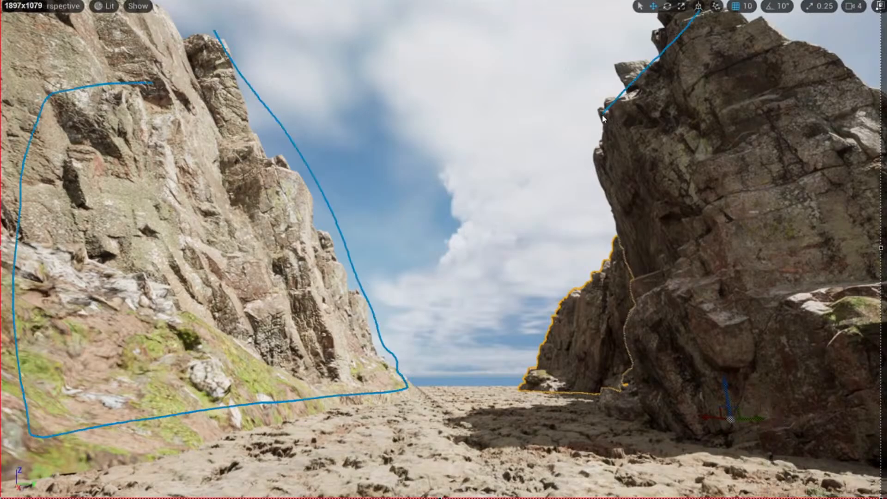
left_click_drag(756, 44, 749, 31)
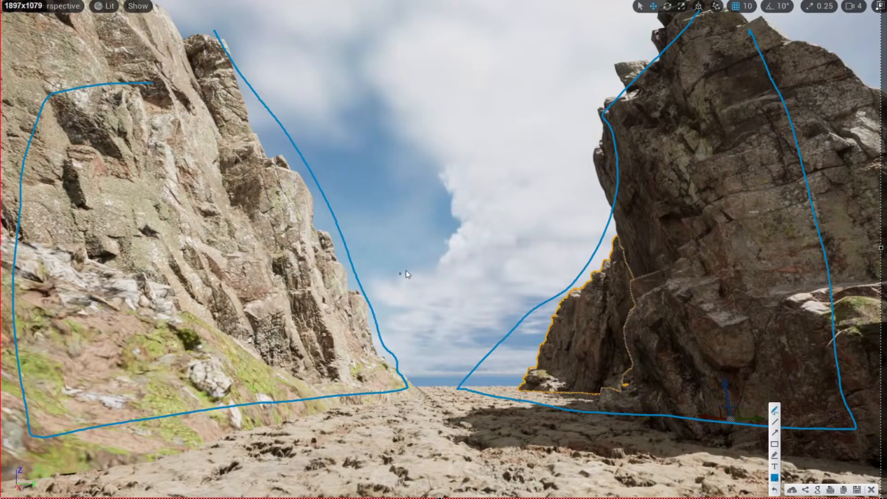
mouse_move(395, 481)
left_mouse_down()
mouse_move(434, 384)
mouse_move(444, 398)
left_mouse_up()
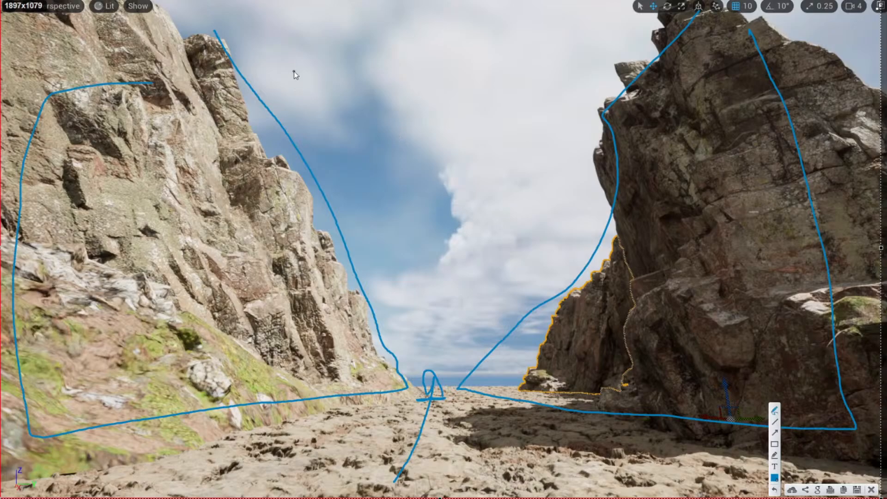
Sketch a stick figure with a line leading to a flagged pole.
mouse_move(317, 29)
left_mouse_down()
mouse_move(326, 69)
mouse_move(308, 101)
left_mouse_up()
left_click_drag(326, 70, 337, 93)
left_click_drag(320, 60, 336, 61)
left_click_drag(310, 104, 563, 91)
mouse_move(542, 21)
left_mouse_down()
mouse_move(564, 38)
mouse_move(541, 58)
left_mouse_up()
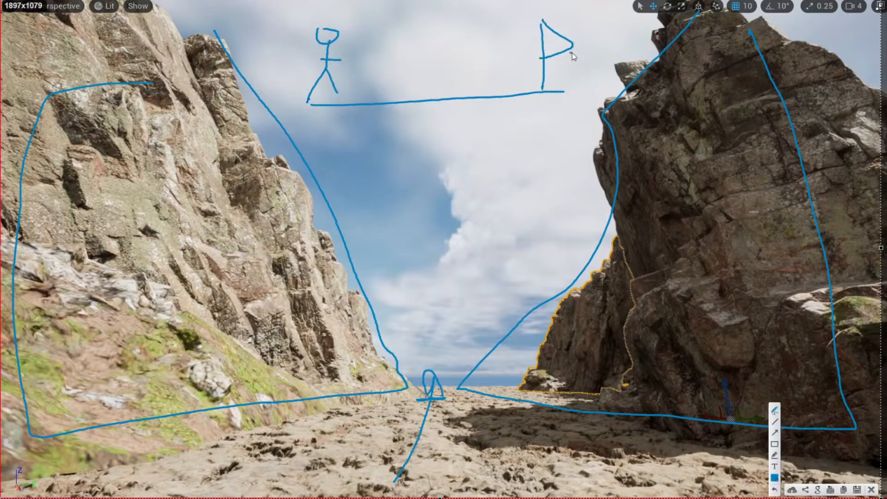
mouse_move(597, 20)
left_mouse_down()
mouse_move(599, 49)
mouse_move(611, 59)
left_mouse_up()
Draw the lower profile with a raised step, P flag and small figure, then clear the sketch.
left_click_drag(320, 177, 321, 178)
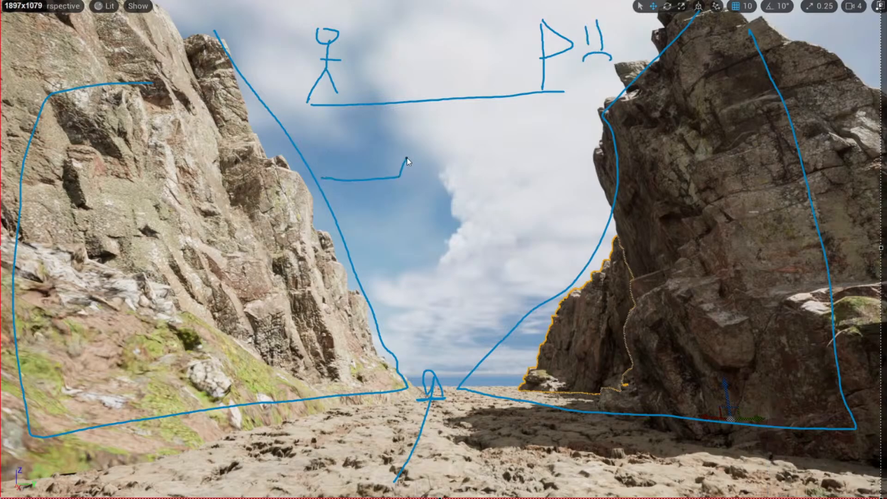
left_click_drag(480, 183, 584, 175)
mouse_move(572, 139)
left_mouse_down()
mouse_move(573, 174)
mouse_move(574, 148)
left_mouse_up()
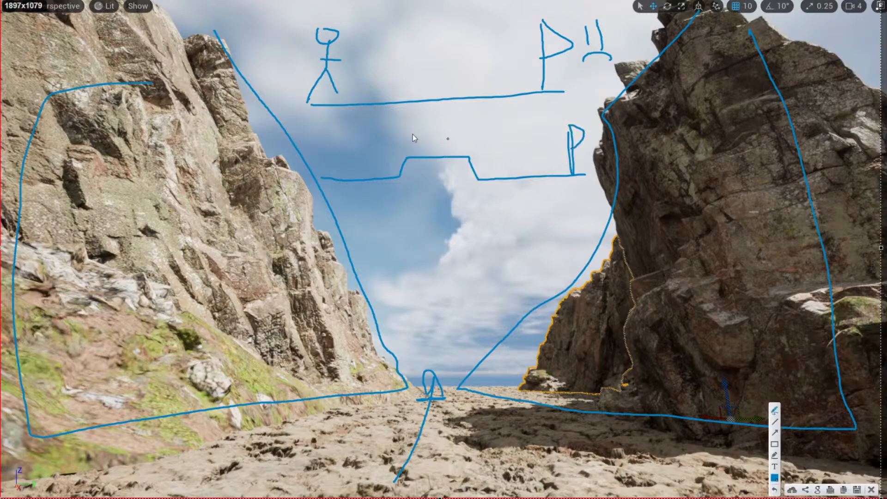
mouse_move(327, 129)
left_mouse_down()
mouse_move(331, 154)
mouse_move(344, 150)
left_mouse_up()
mouse_move(587, 138)
left_mouse_down()
mouse_move(592, 157)
mouse_move(611, 150)
left_mouse_up()
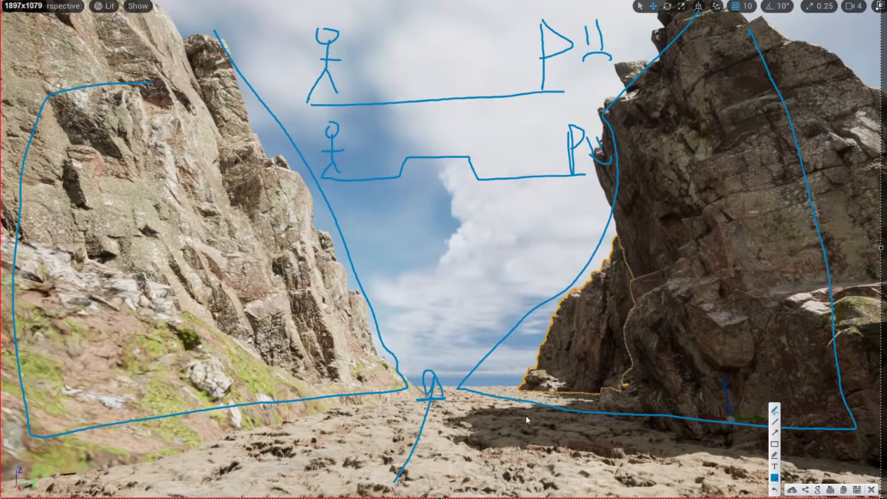
left_click(871, 489)
mouse_move(627, 370)
right_mouse_down()
mouse_move(628, 402)
mouse_move(678, 413)
mouse_move(692, 406)
right_mouse_up()
Place a Huge Icelandic Volcanic Cliff slab from the Medium_Cliff collection into the canyon and rotate it.
key("w")
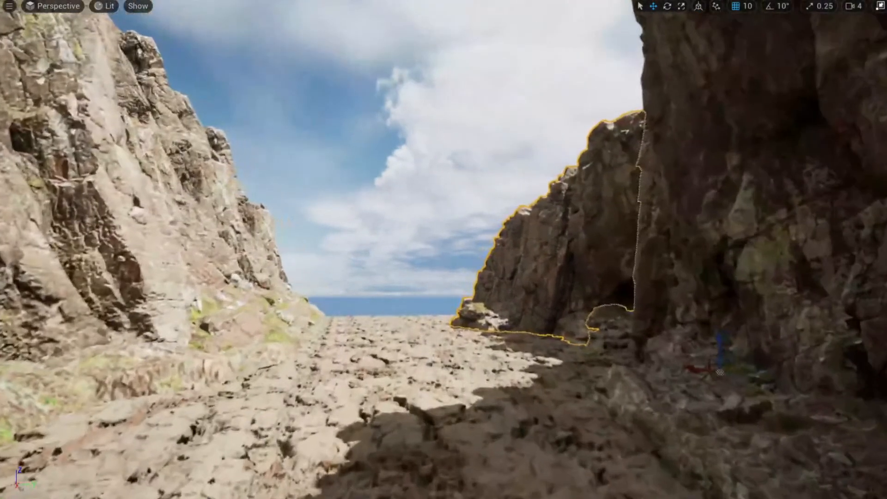
right_click_drag(526, 337, 532, 382)
key("F11")
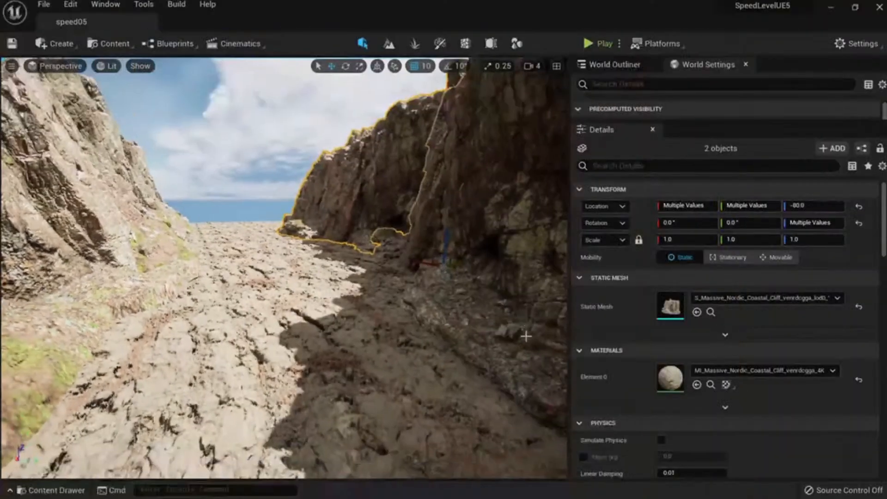
right_click_drag(374, 287, 351, 295)
key("ctrl+space")
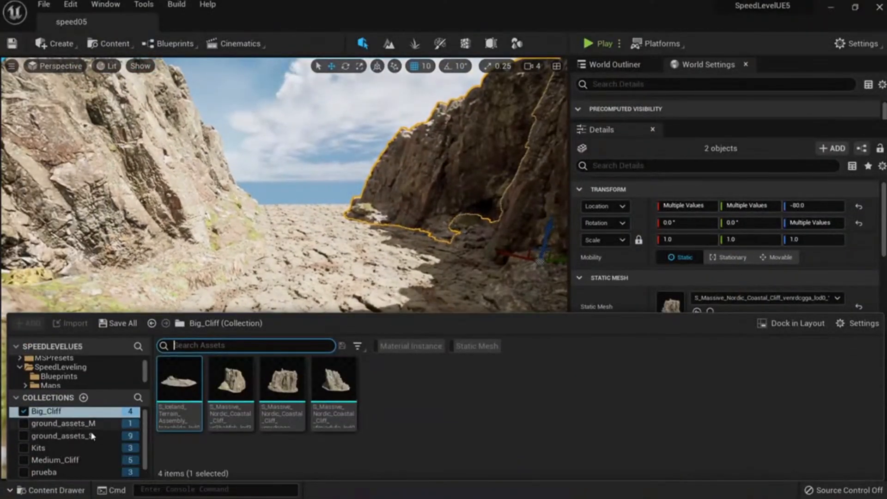
left_click(84, 423)
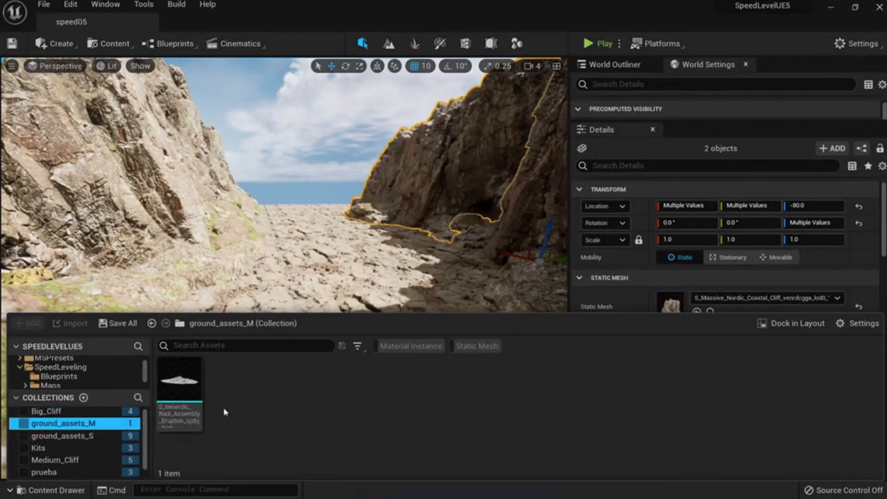
scroll(83, 434, "down", 1)
left_click(77, 449)
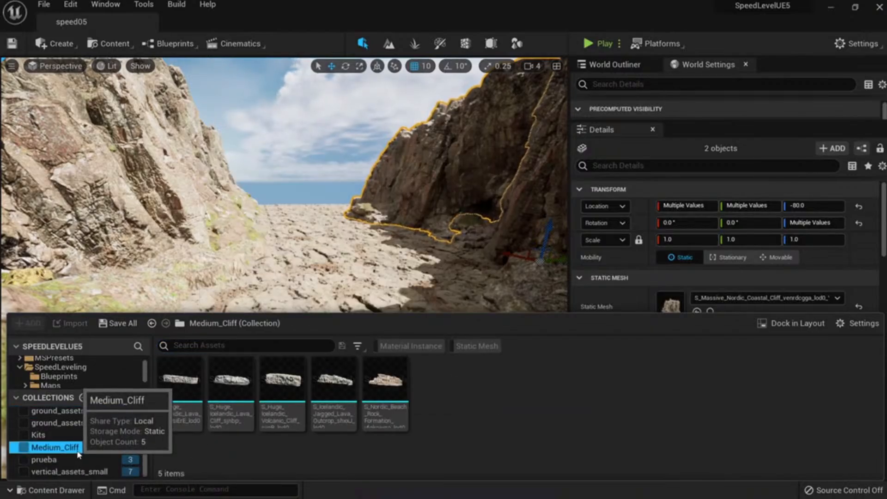
left_click_drag(283, 379, 406, 302)
right_click_drag(405, 302, 388, 283)
Scale up the three coastal cliffs together and slide them left and back.
key("w")
left_click(364, 185)
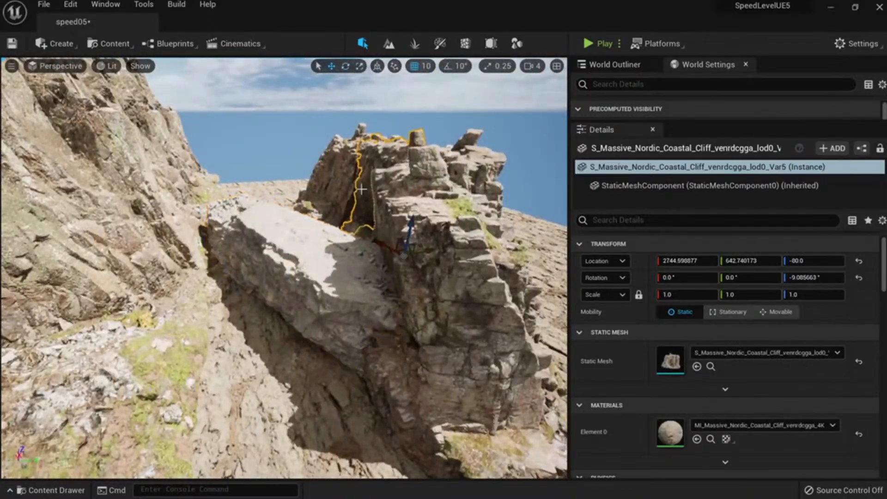
right_click_drag(364, 185, 290, 209)
left_click(290, 209)
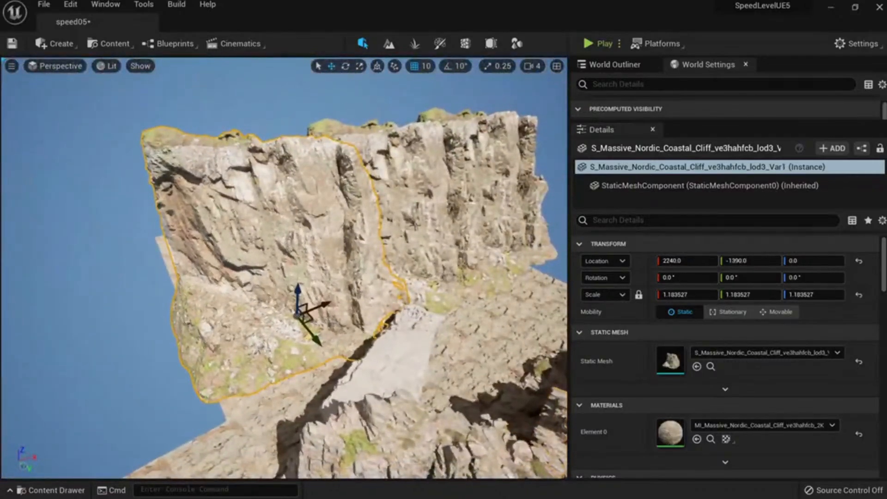
left_click(418, 196, "ctrl")
left_click_drag(475, 250, 475, 262)
right_click_drag(492, 254, 459, 256)
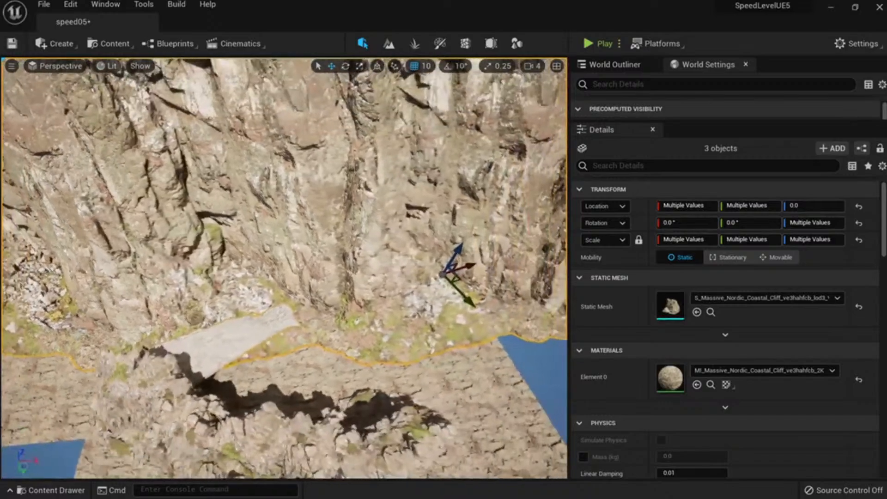
left_click_drag(483, 257, 453, 245)
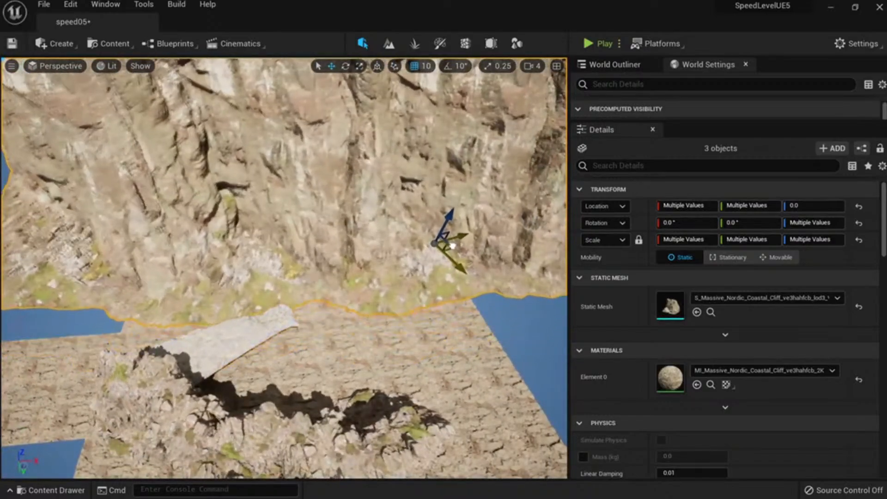
right_click_drag(451, 251, 538, 233)
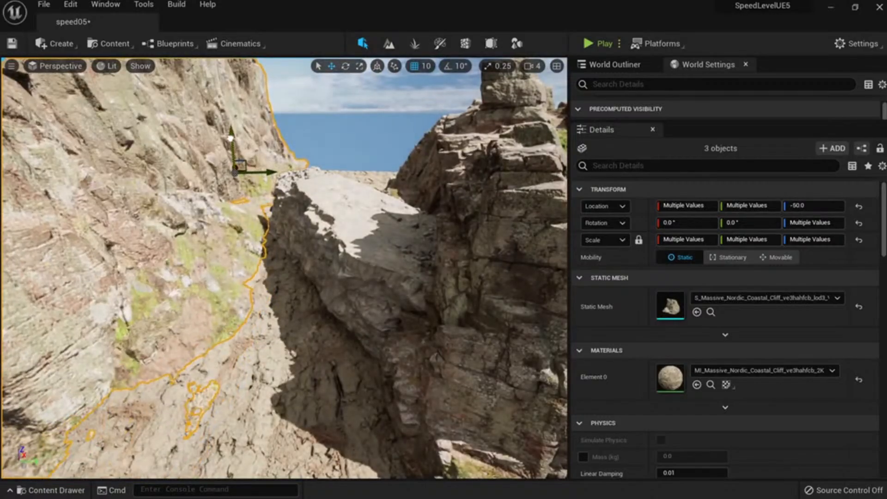
Inspect the grey volcanic cliff slab from above and ground level, then reselect it.
left_click(346, 246)
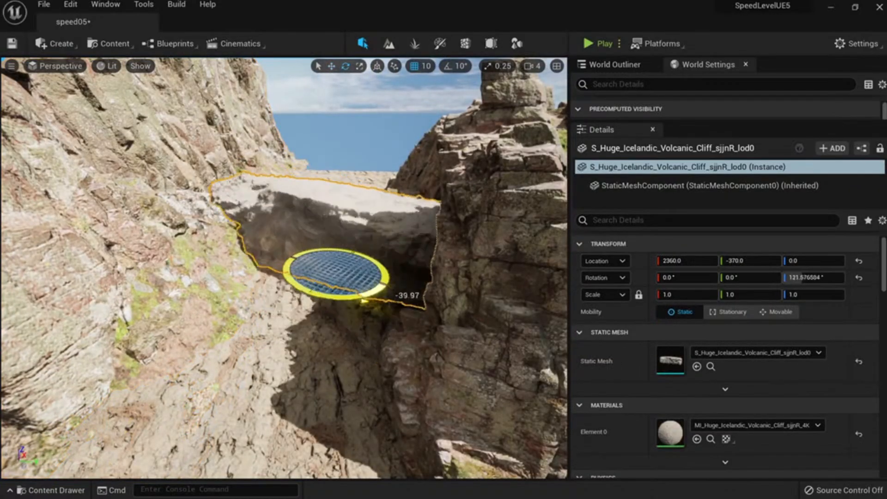
right_click_drag(346, 301, 340, 332)
key("w")
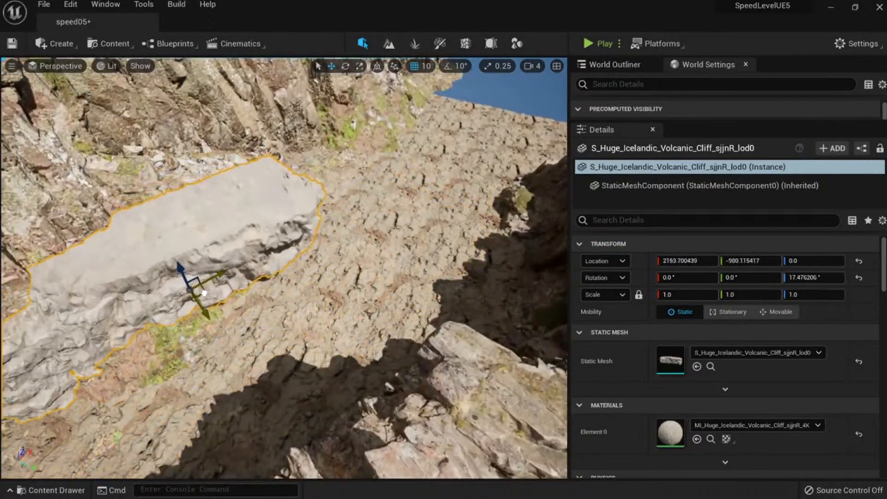
right_click_drag(220, 295, 190, 327)
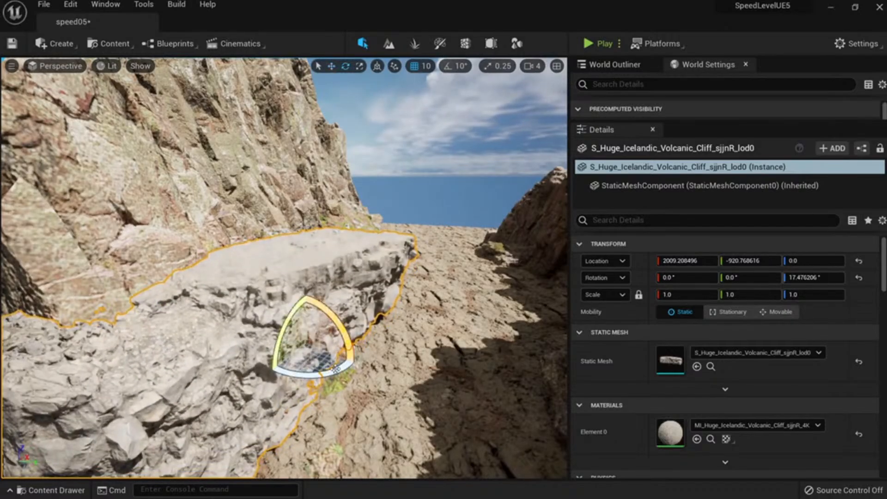
key("Escape")
right_click_drag(189, 186, 189, 186)
left_click(189, 186)
left_click(194, 263)
Delete the volcanic slab, undo the deletion, then lower and shift the slab across the floor.
key("Delete")
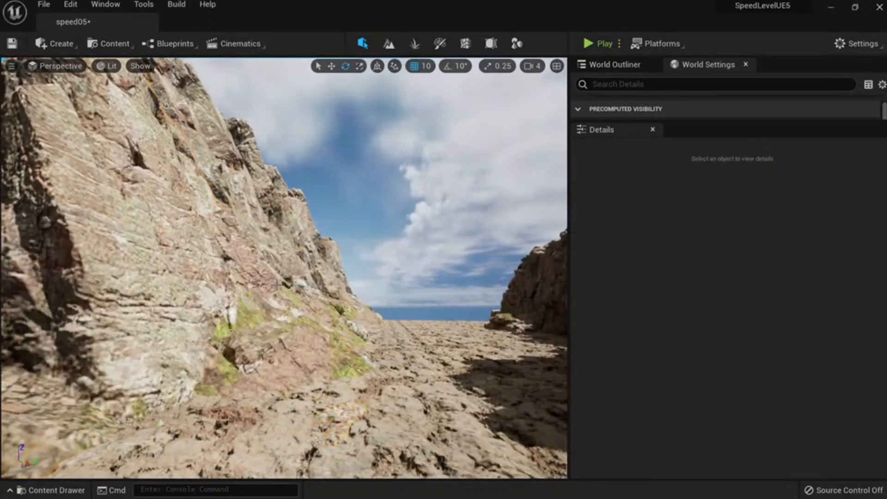
right_click_drag(194, 263, 184, 250)
right_click_drag(293, 308, 293, 308)
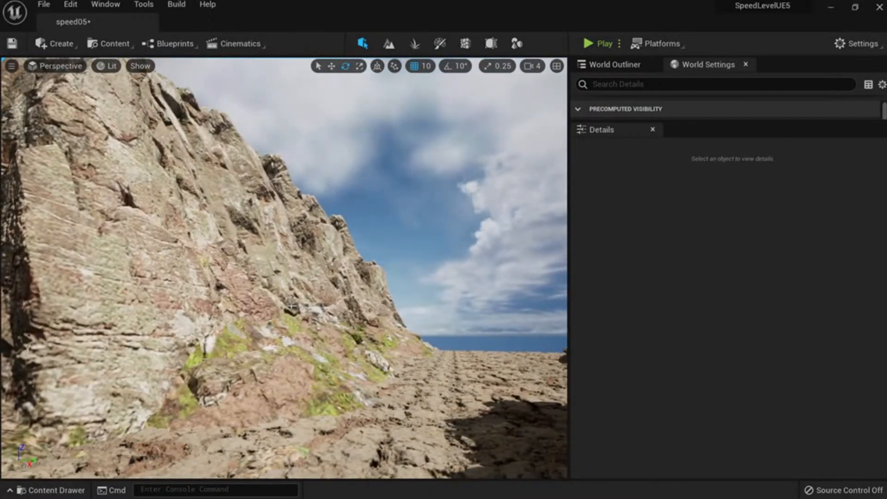
key("ctrl+z")
left_click(281, 331)
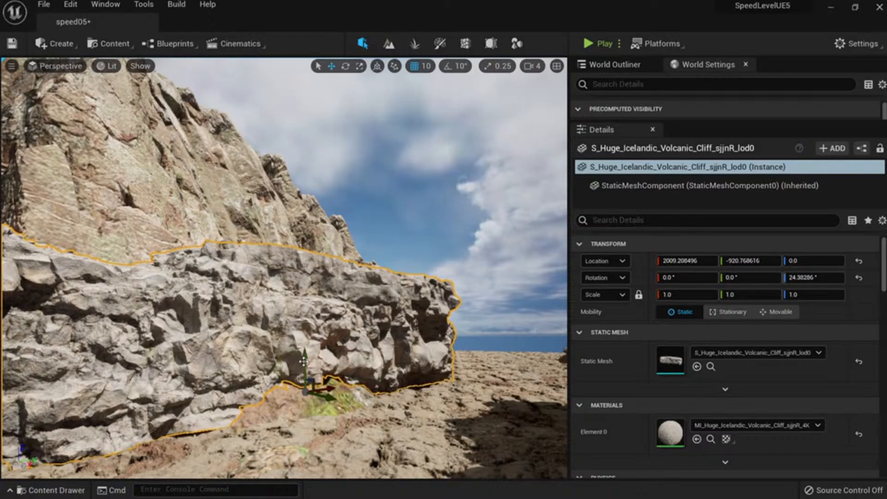
left_click_drag(304, 362, 304, 368)
right_click_drag(314, 295, 314, 295)
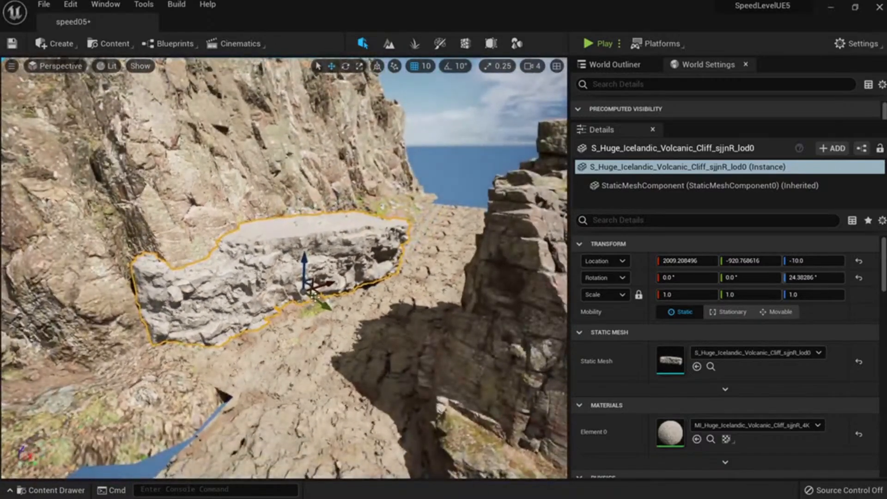
left_click_drag(316, 296, 315, 306)
right_click_drag(315, 306, 314, 306)
Turn the slab, move it toward the far rock and tilt it about its Y axis.
key("e")
left_click_drag(349, 266, 365, 257)
key("w")
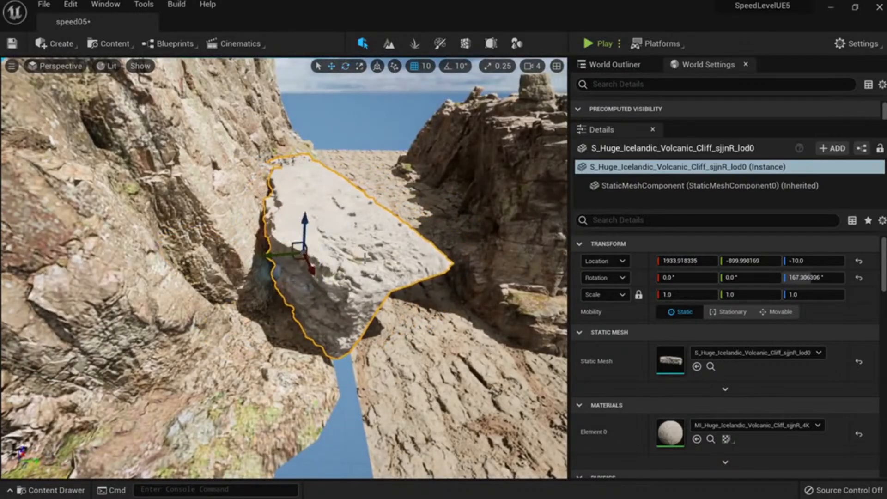
left_click_drag(298, 258, 462, 278)
key("e")
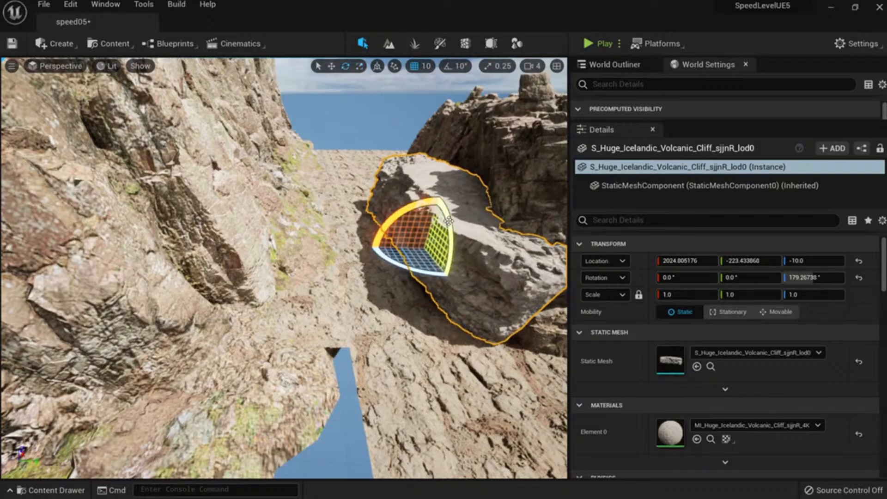
left_click_drag(448, 221, 452, 240)
key("w")
right_click_drag(451, 240, 457, 194)
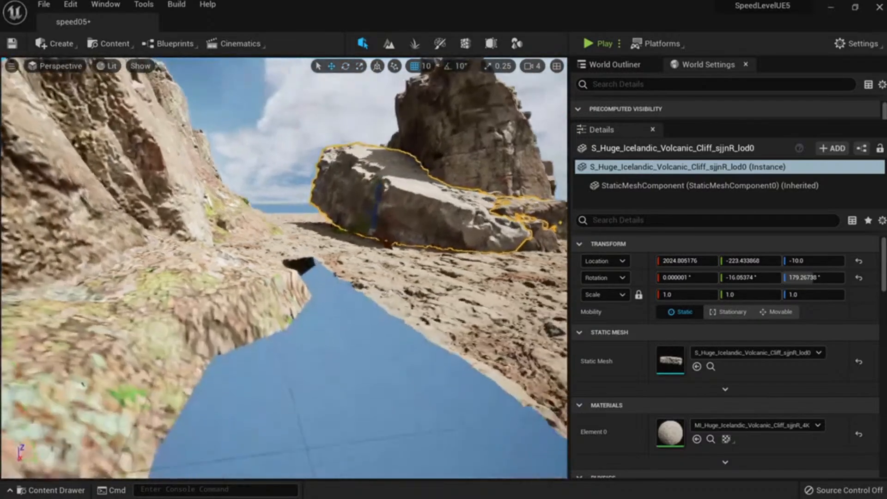
right_click_drag(434, 222, 439, 207)
Duplicate the slab and lean the copy up against the left canyon wall.
left_click_drag(392, 218, 396, 248)
right_click_drag(395, 247, 372, 274)
key("e")
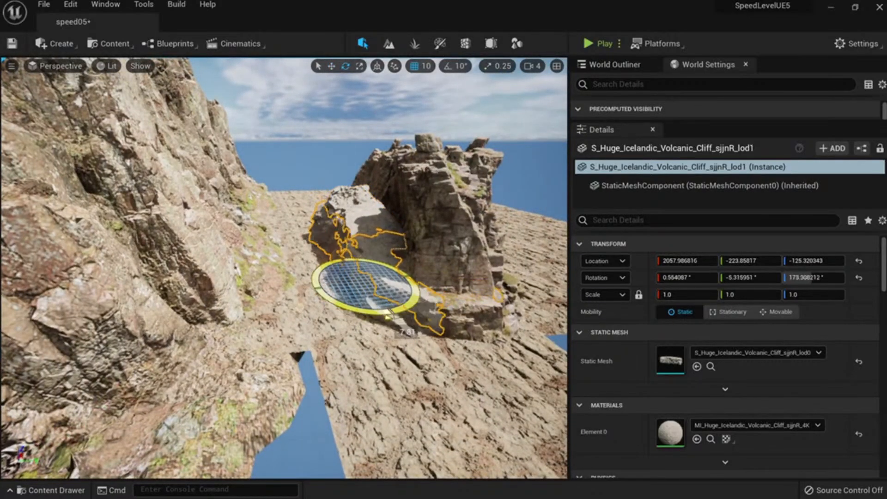
left_click_drag(398, 279, 251, 278)
right_click_drag(252, 278, 217, 310)
key("e")
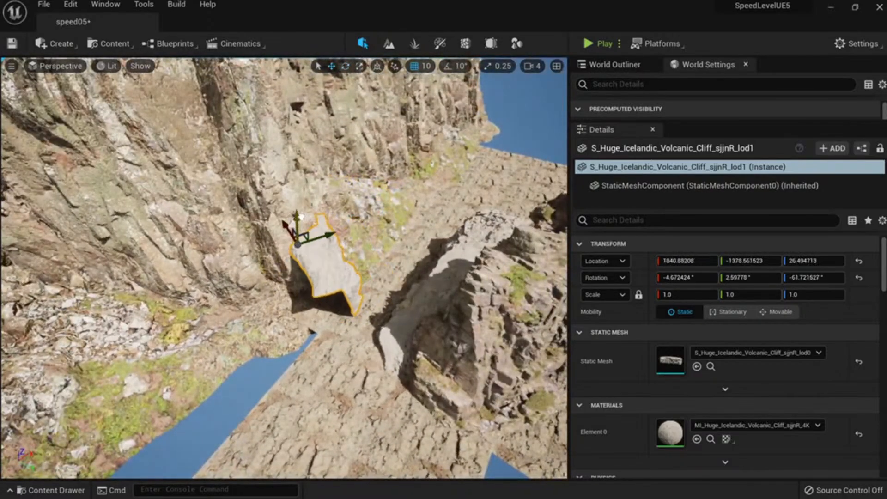
left_click_drag(301, 217, 301, 203)
right_click_drag(300, 204, 288, 173)
key("e")
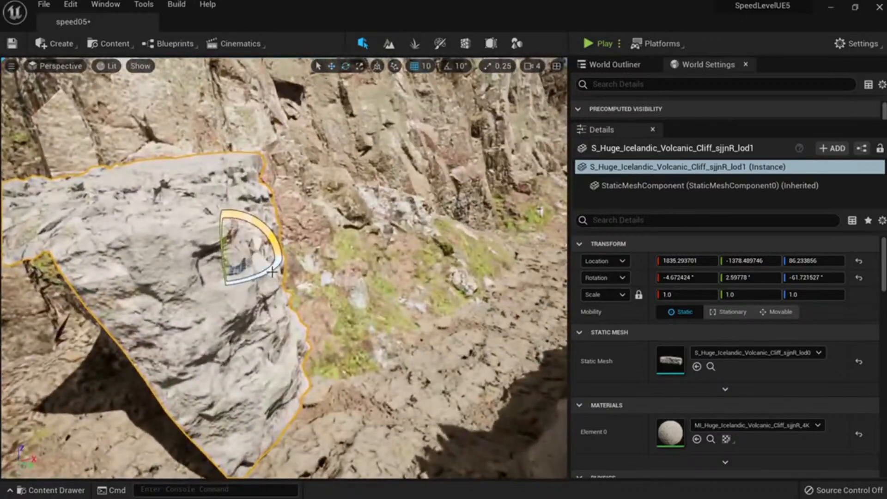
left_click_drag(272, 273, 276, 251)
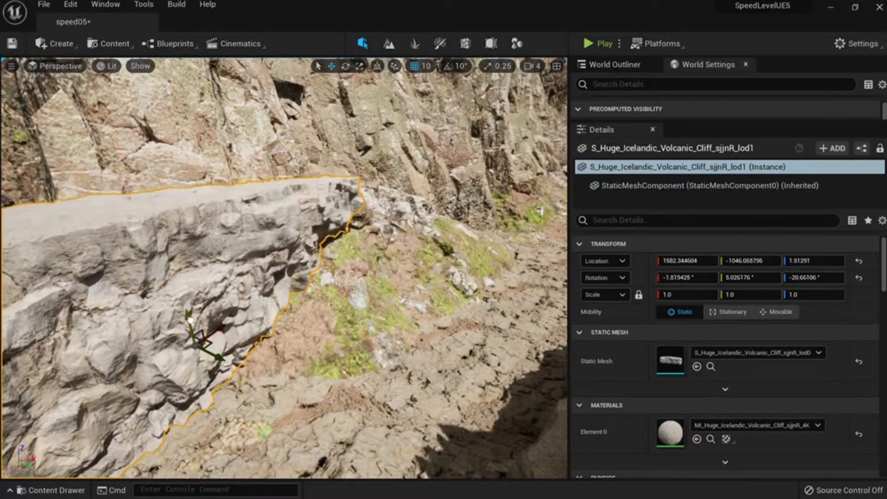
Duplicate the slab again and slide the second copy outward, down and right.
right_click_drag(284, 268, 226, 339)
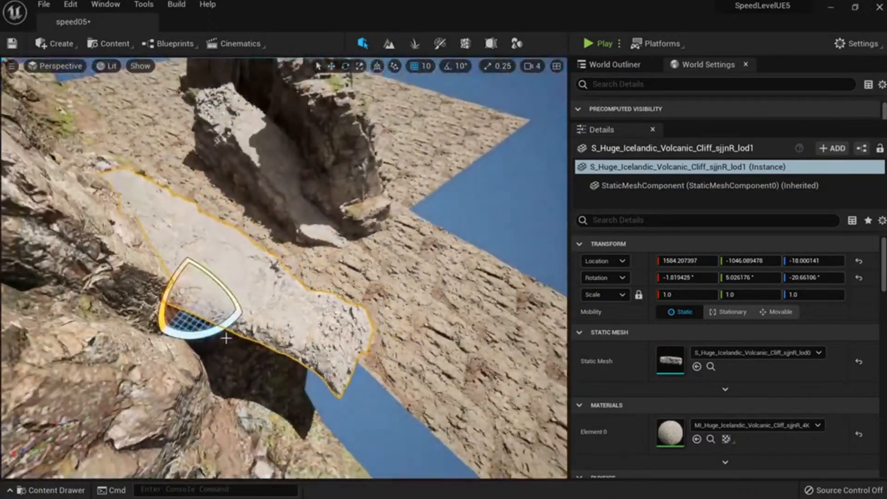
left_click_drag(169, 300, 322, 286)
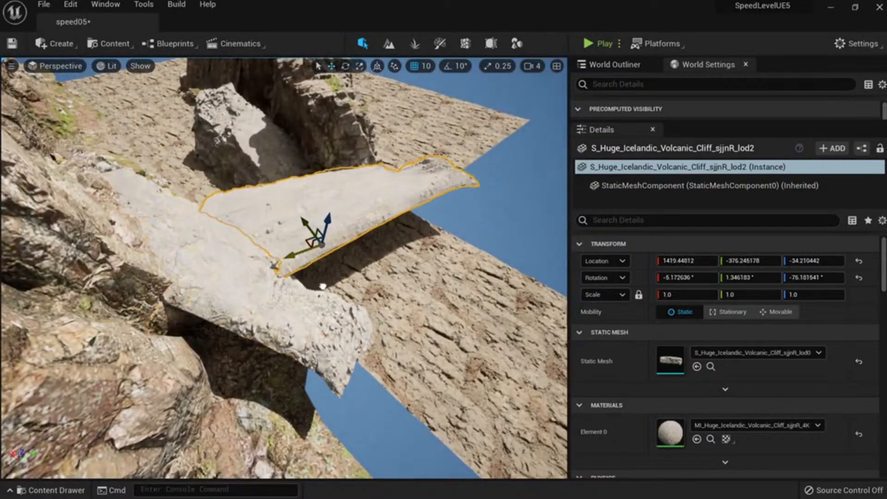
left_click_drag(302, 226, 344, 302)
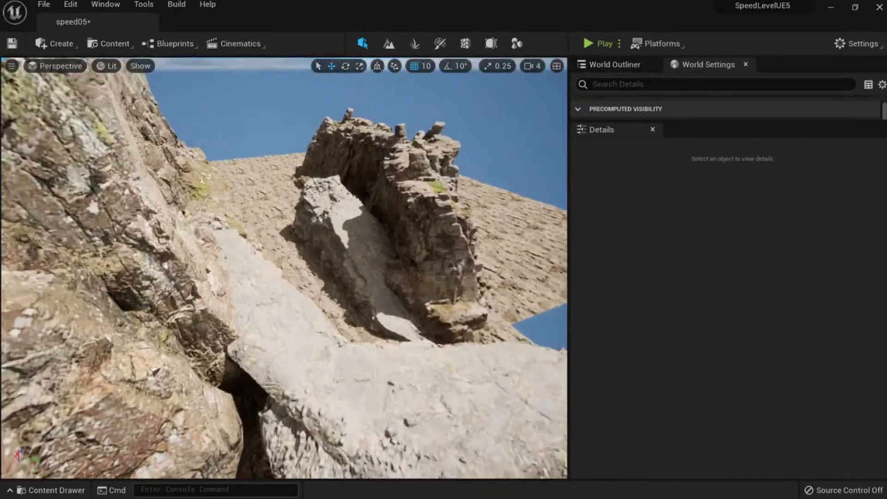
right_click_drag(284, 268, 298, 223)
Scale the four Nordic cliffs up to 2.115886 and move them back across the ground.
left_click(362, 289)
right_click_drag(362, 289, 312, 232)
left_click(312, 233)
left_click(313, 232, "ctrl")
left_click(286, 199, "ctrl")
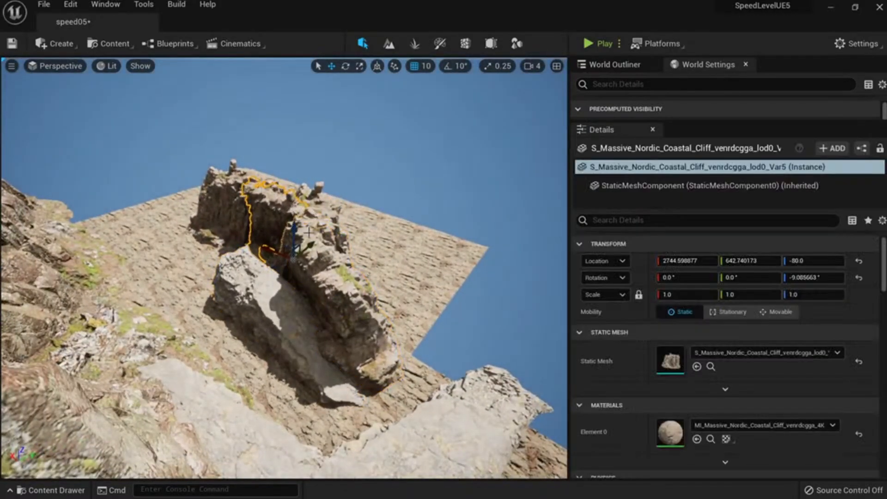
left_click(311, 225, "ctrl")
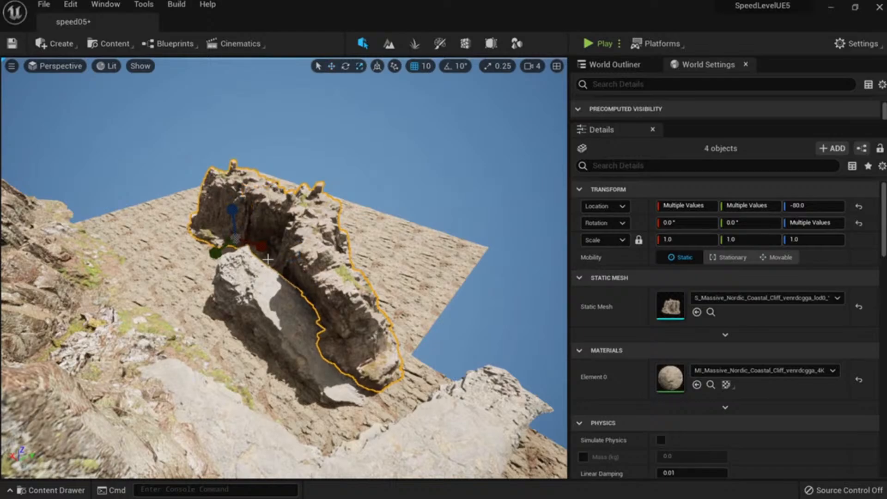
left_click_drag(236, 240, 277, 222)
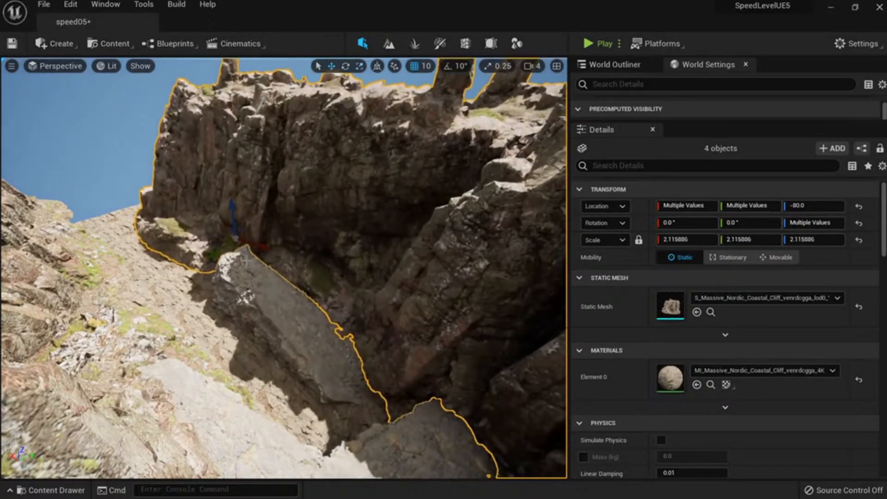
left_click_drag(238, 250, 208, 185)
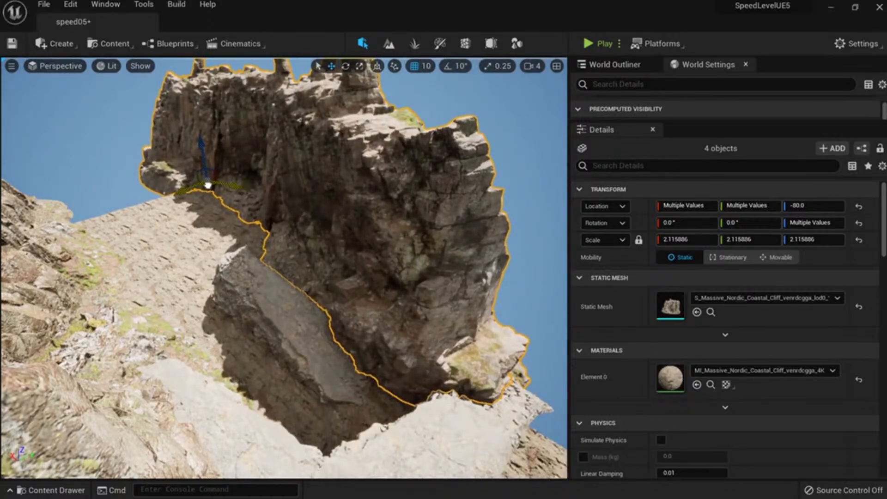
Slide the group of ground pieces up and to the left.
left_click(258, 256)
right_click_drag(259, 256, 259, 256)
left_click_drag(316, 252, 181, 187)
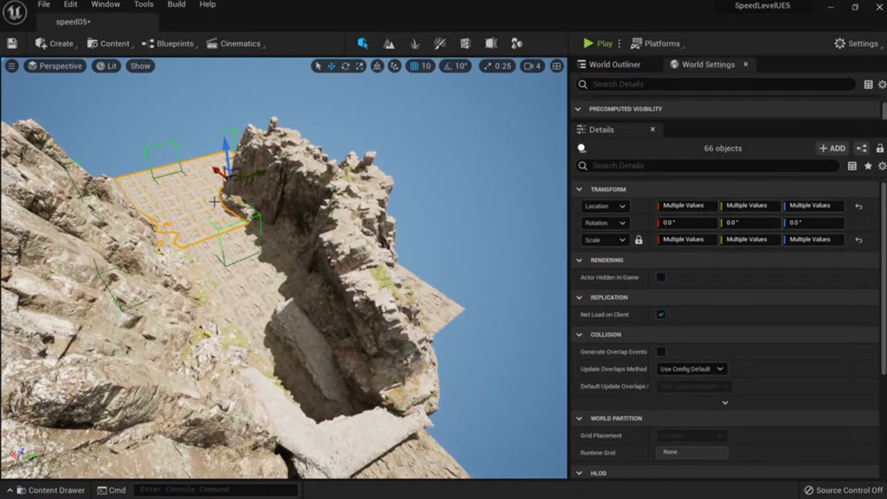
key("Escape")
mouse_move(214, 202)
right_mouse_down()
mouse_move(217, 190)
mouse_move(225, 198)
right_mouse_up()
Rotate the Icelandic slab about 18 degrees and place a rotated copy further up the slope.
left_click(305, 286)
key("e")
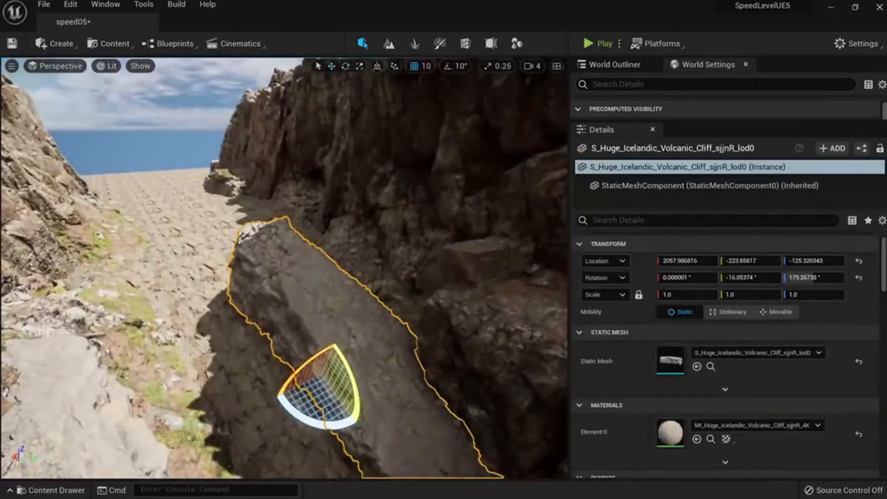
right_click_drag(305, 286, 316, 298)
left_click_drag(294, 376, 320, 373)
key("w")
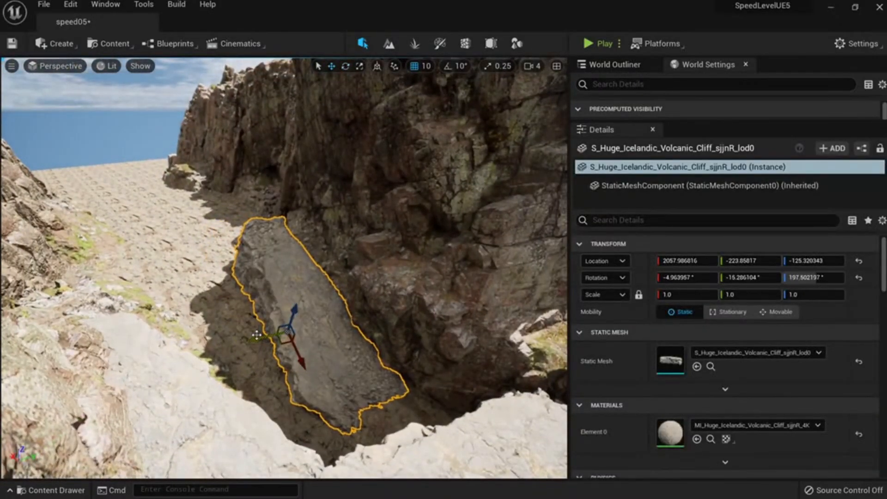
left_click_drag(256, 333, 287, 237, "alt")
key("e")
key("w")
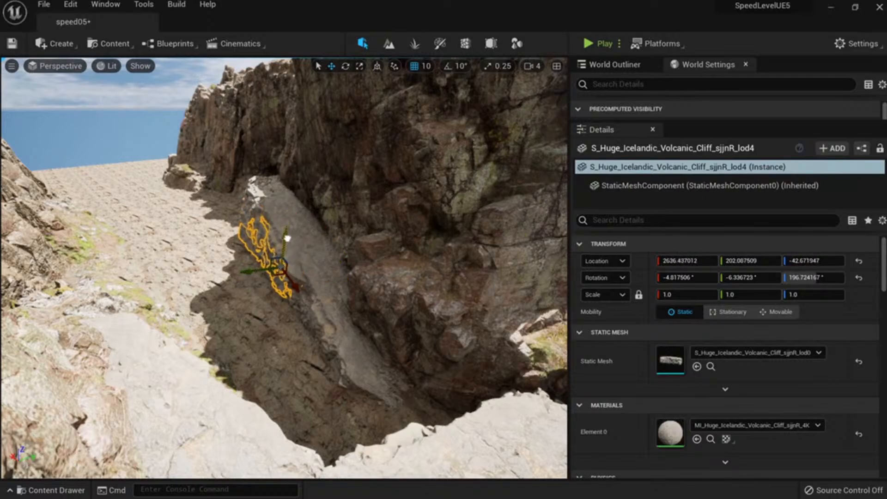
left_click_drag(255, 273, 251, 279)
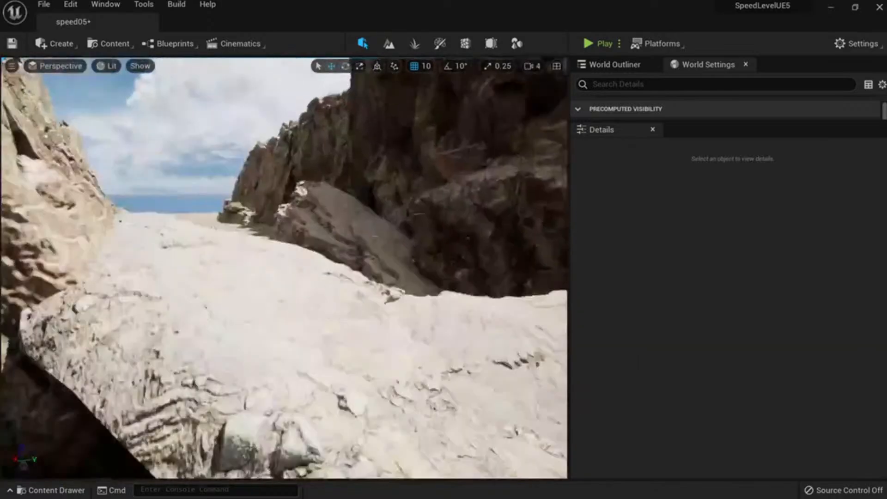
right_click_drag(284, 268, 318, 261)
Inspect the canyon in Nanite Overdraw visualization, then return to Lit shading.
left_click(106, 65)
mouse_move(209, 239)
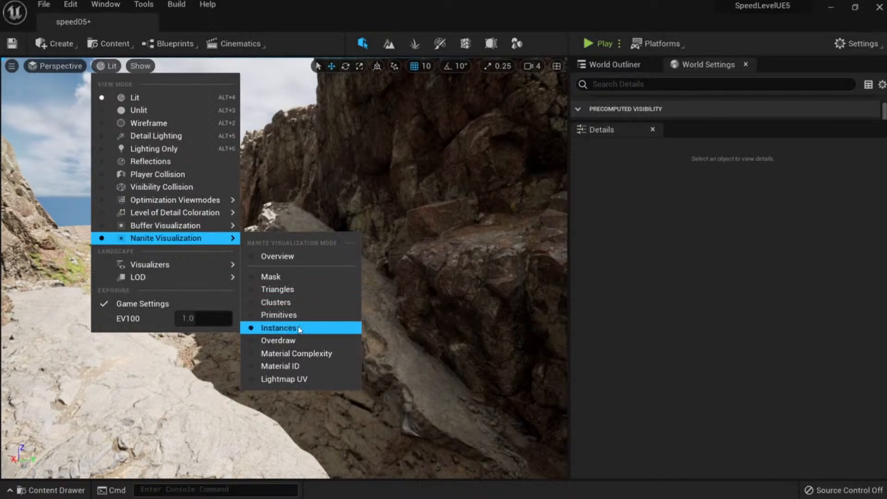
left_click(279, 340)
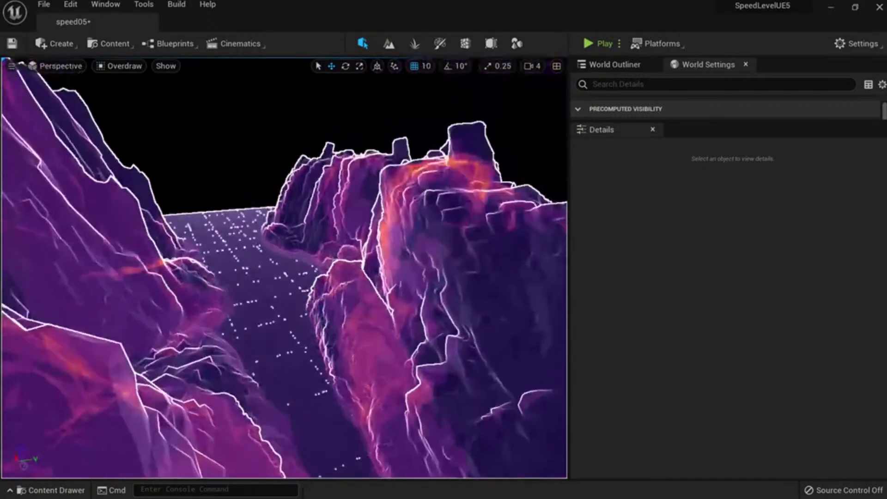
right_click_drag(284, 268, 272, 291)
mouse_move(321, 342)
right_mouse_down()
mouse_move(326, 312)
mouse_move(334, 352)
right_mouse_up()
key("alt+4")
right_click_drag(284, 268, 242, 261)
Scale the left coastal cliff up to 1.824042.
left_click(253, 409)
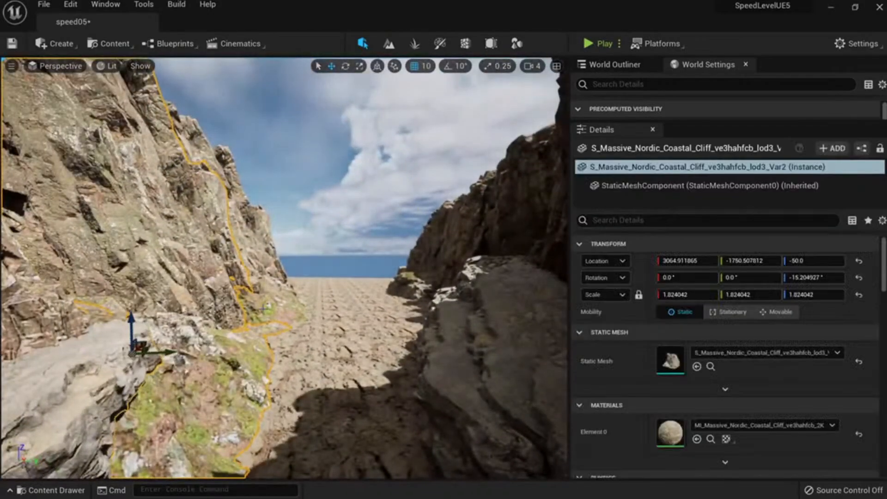
right_click_drag(254, 410, 224, 409)
right_click_drag(369, 289, 331, 253)
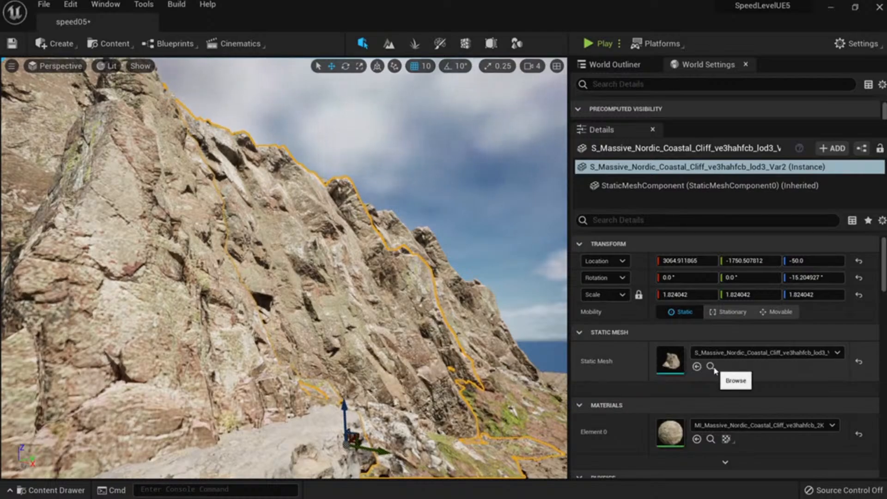
left_click(711, 367)
mouse_move(409, 383)
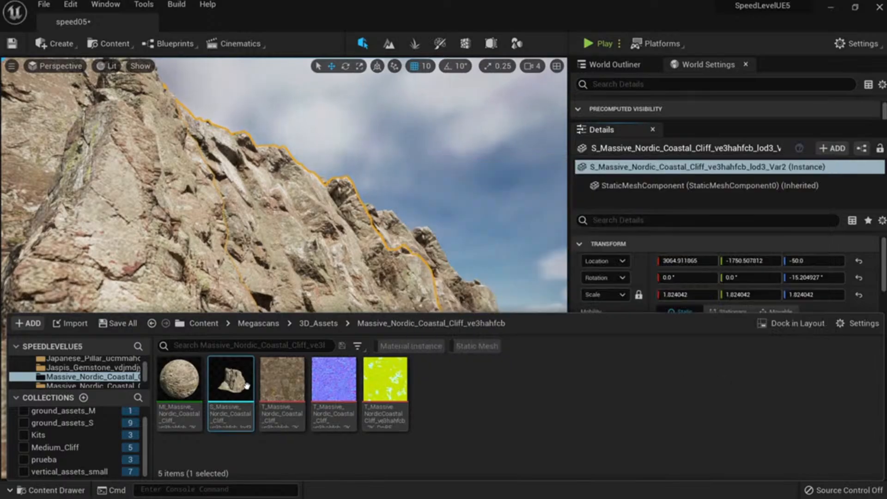
mouse_move(246, 385)
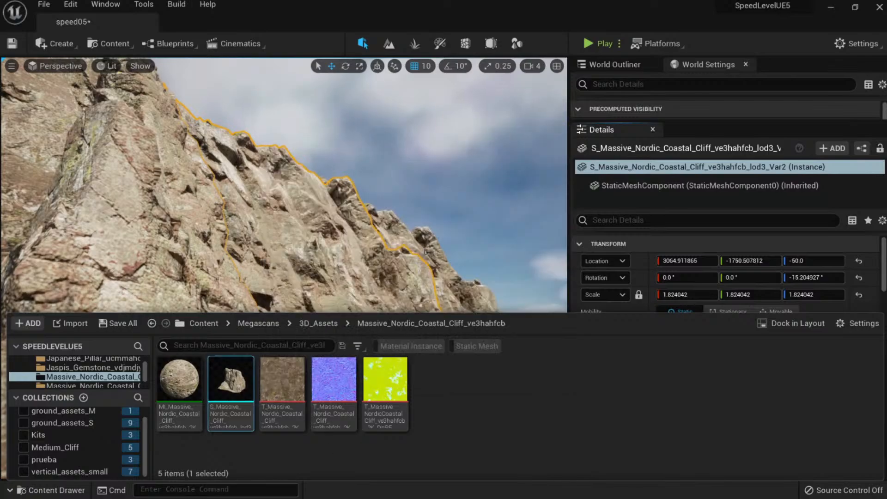
mouse_move(242, 365)
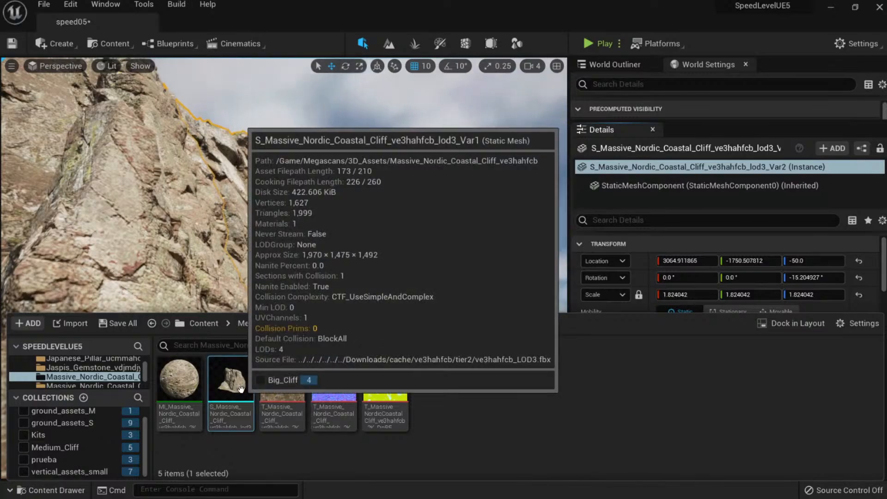
right_click_drag(295, 207, 360, 226)
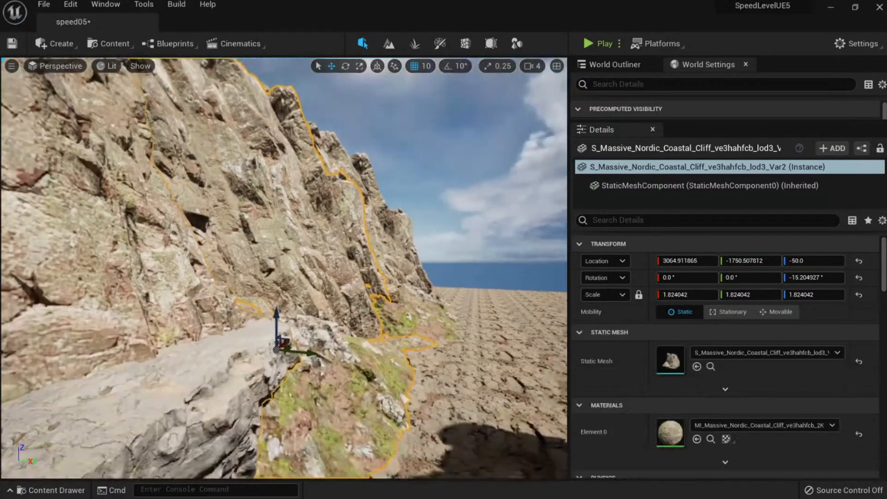
key("alt+Tab")
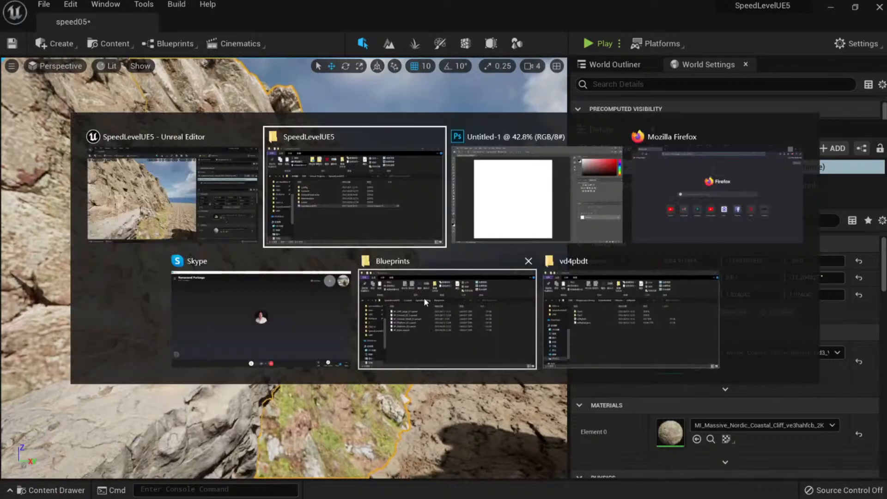
left_click(232, 184)
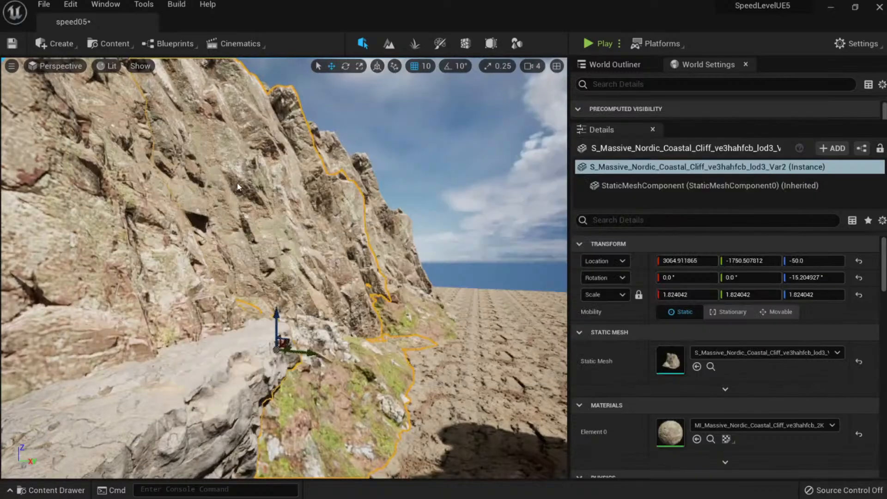
key("ctrl+space")
Open Quixel Bridge from Add Quixel Content and search for 'massive coast'.
left_click(30, 323)
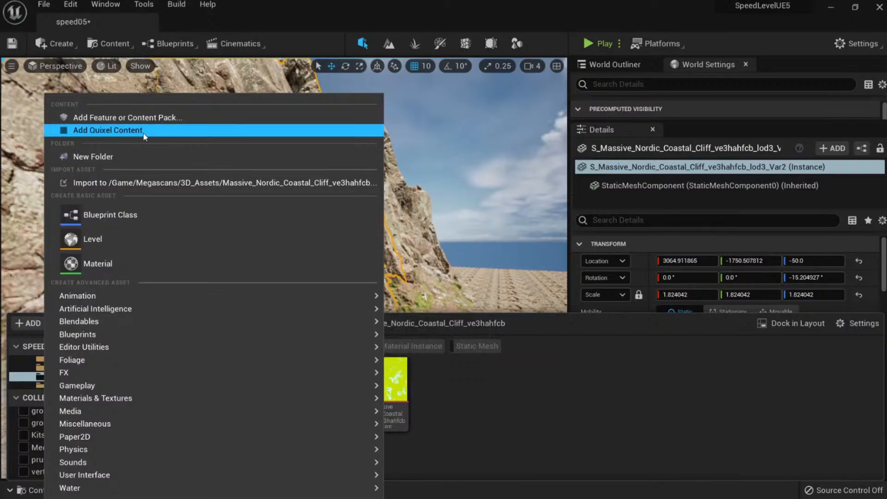
left_click(130, 131)
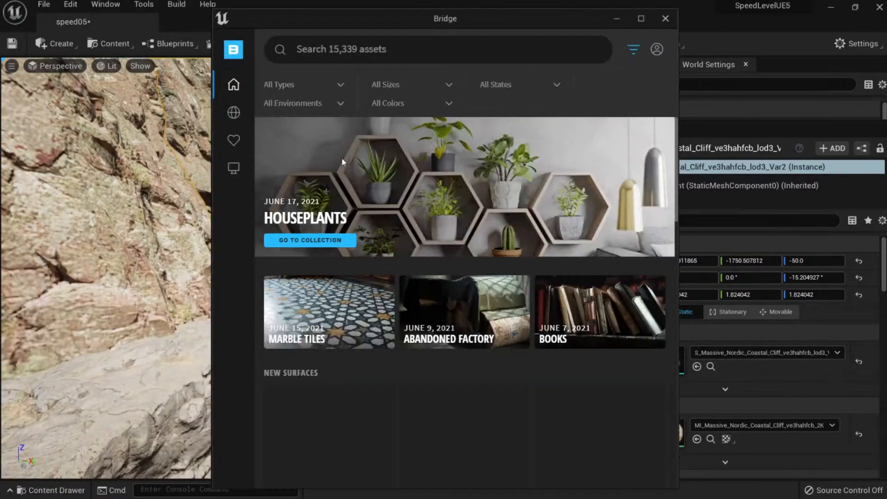
left_click_drag(408, 20, 286, 144)
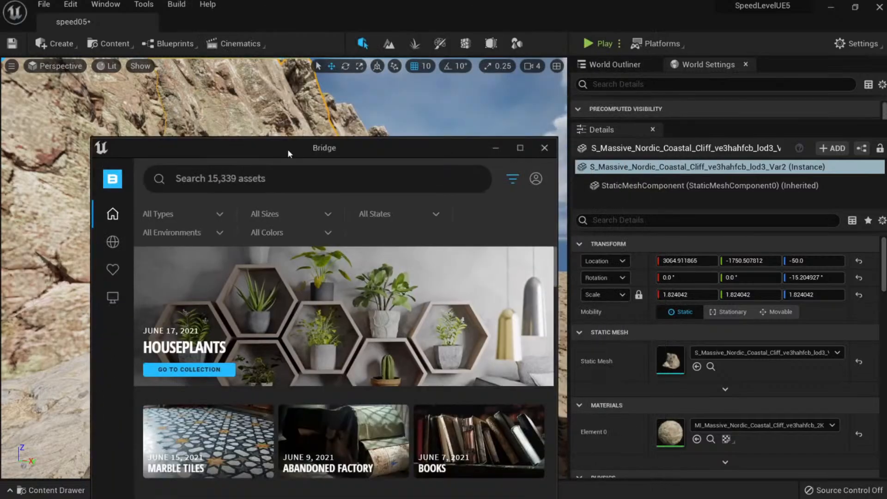
left_click(253, 176)
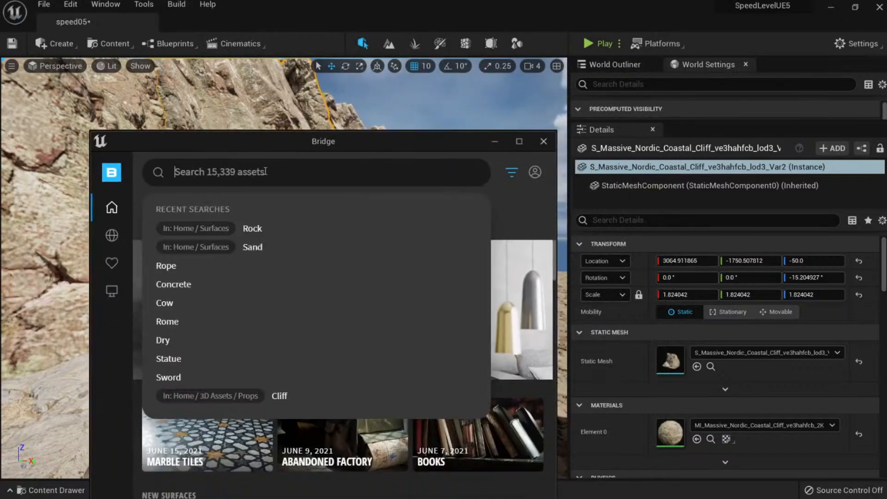
type("massive coastal cliff")
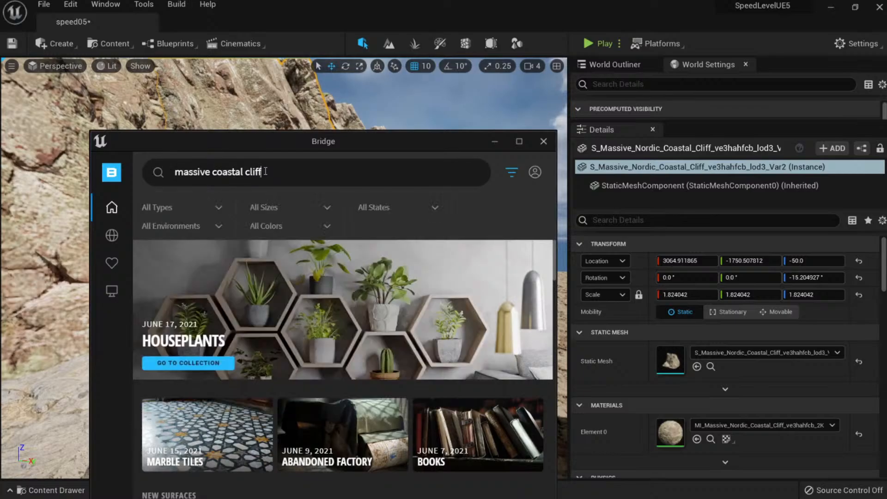
key("Return")
left_click_drag(438, 146, 452, 109)
double_click(452, 109)
Download the Nanite version of Massive Nordic Coastal Cliff from the 3D results, then return to Unreal.
left_click(225, 226)
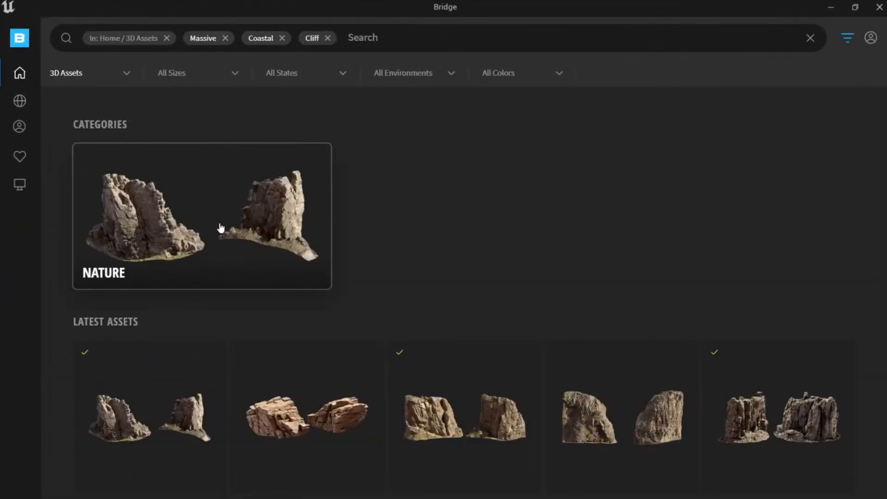
scroll(311, 297, "down", 1)
left_click(177, 348)
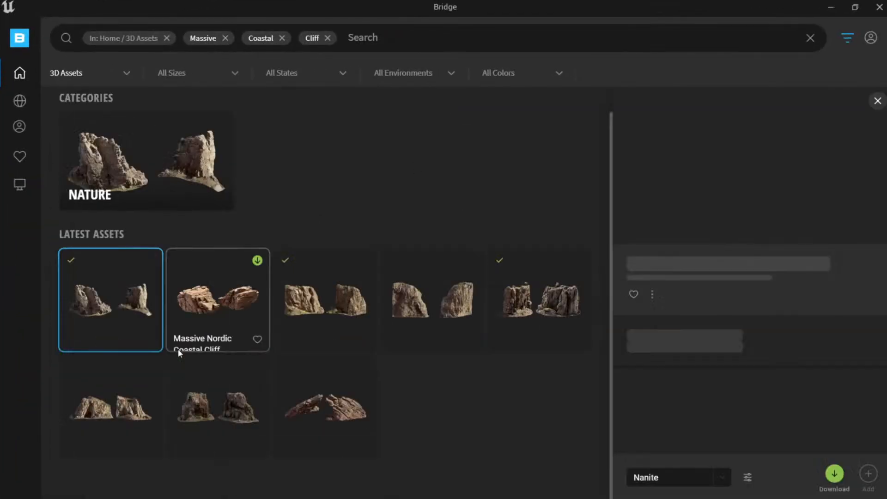
left_click(834, 474)
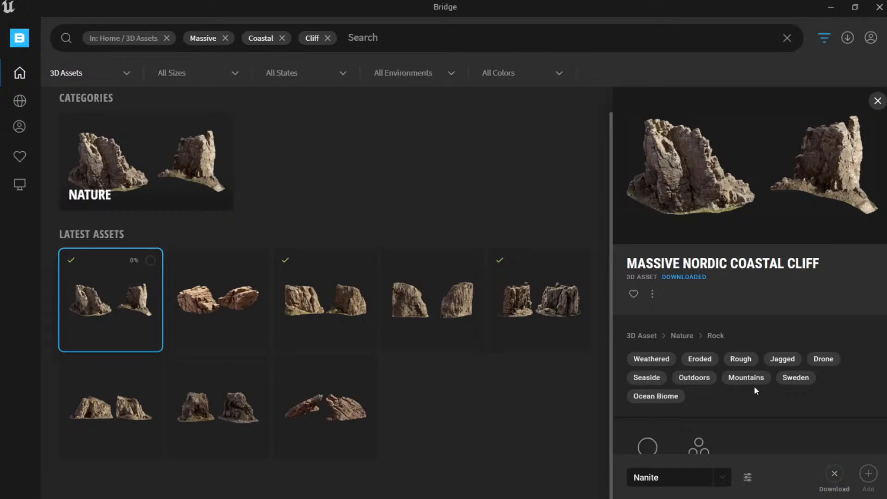
left_click(847, 42)
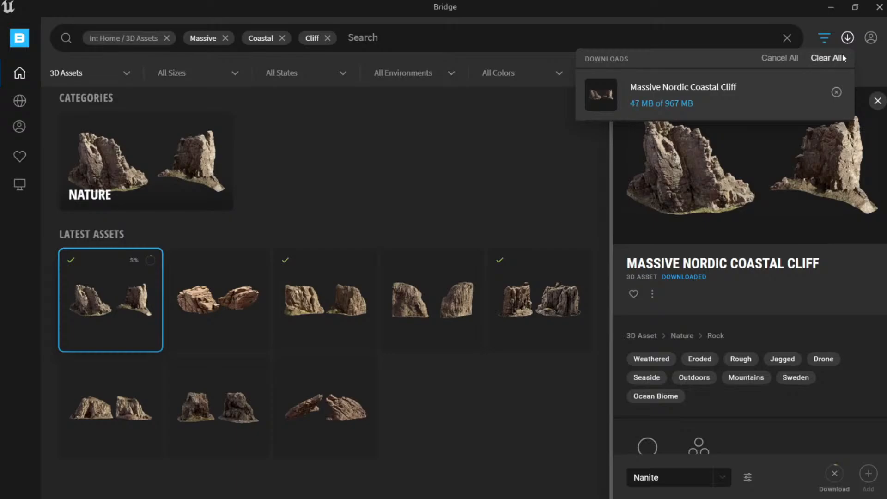
key("alt+Tab")
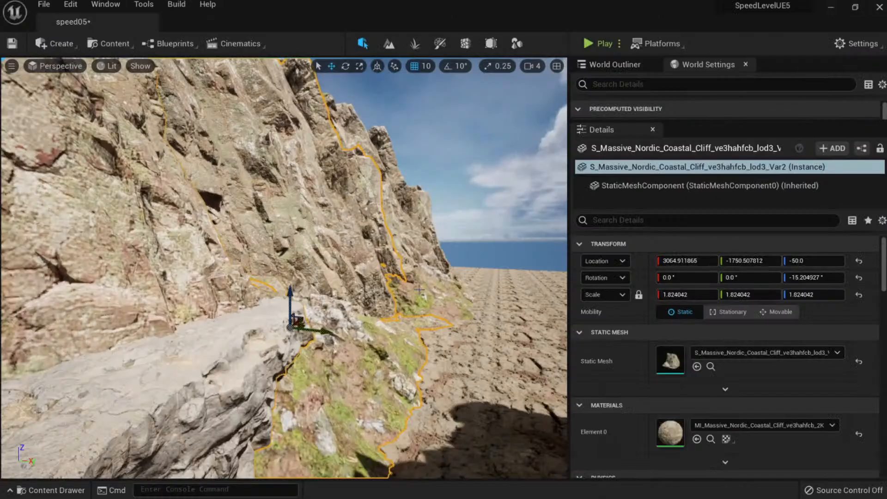
right_click_drag(396, 255, 464, 256)
Select the Huge Icelandic Volcanic Cliff lod4 slab, show its asset, and fly in close to it.
right_click_drag(426, 295, 457, 296)
right_click_drag(400, 302, 397, 319)
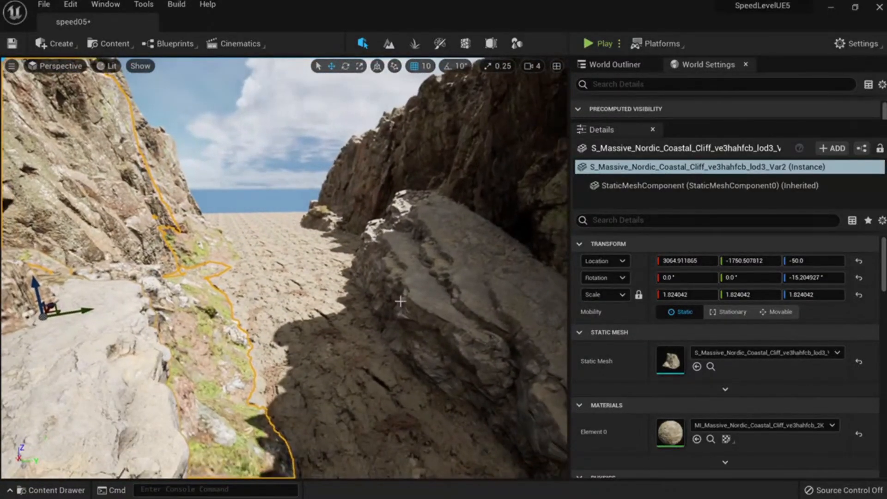
left_click(422, 287)
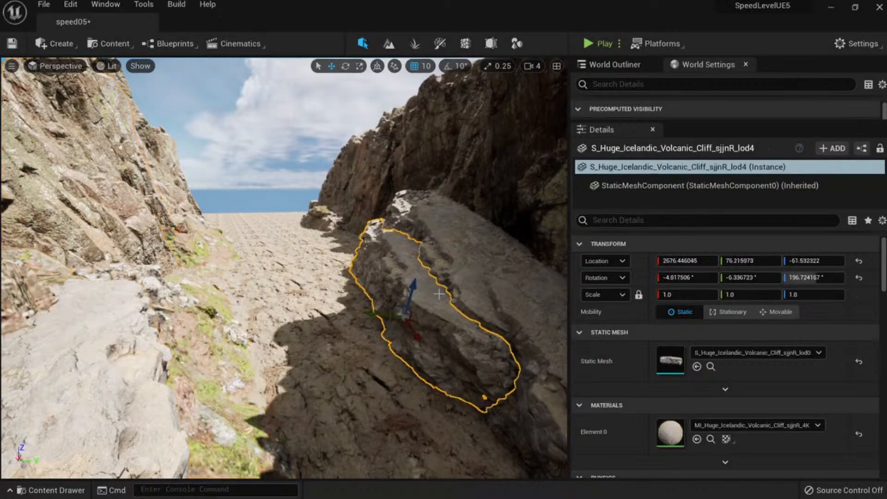
left_click(711, 367)
right_click_drag(466, 257, 490, 251)
key("w")
Open Project Settings from the Edit menu and filter it with 'virtual textu'.
left_click(78, 5)
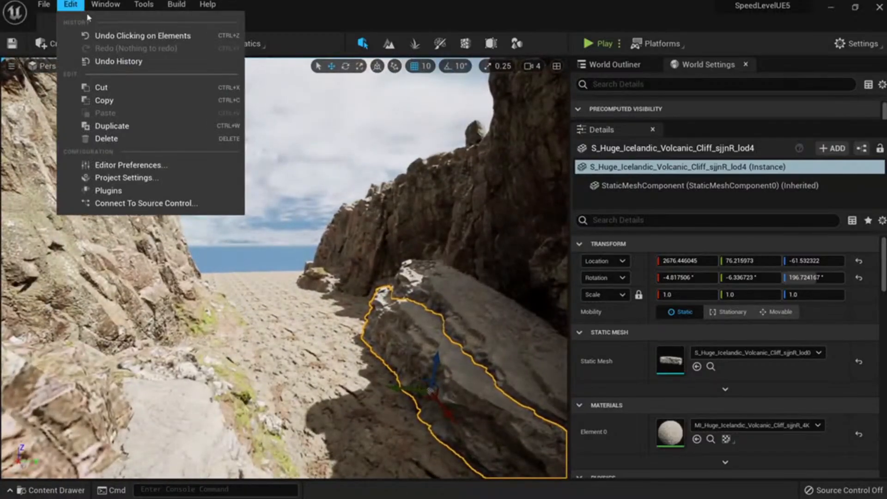
left_click(133, 180)
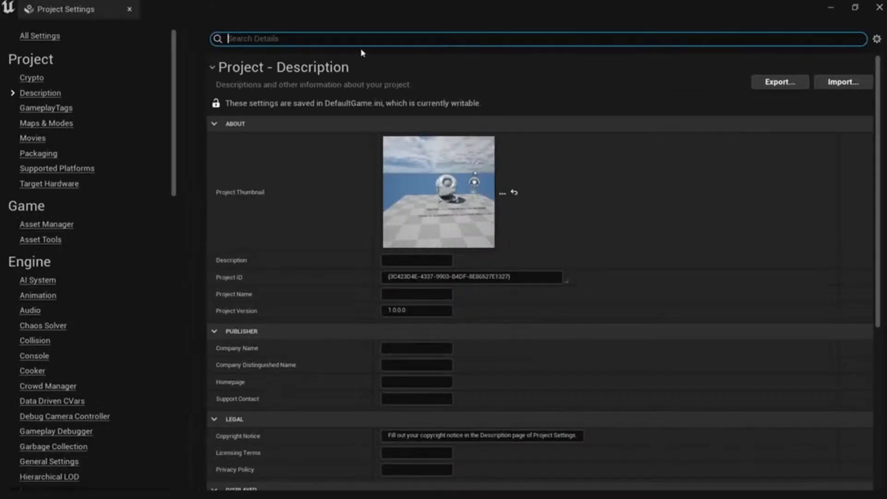
type("virtua")
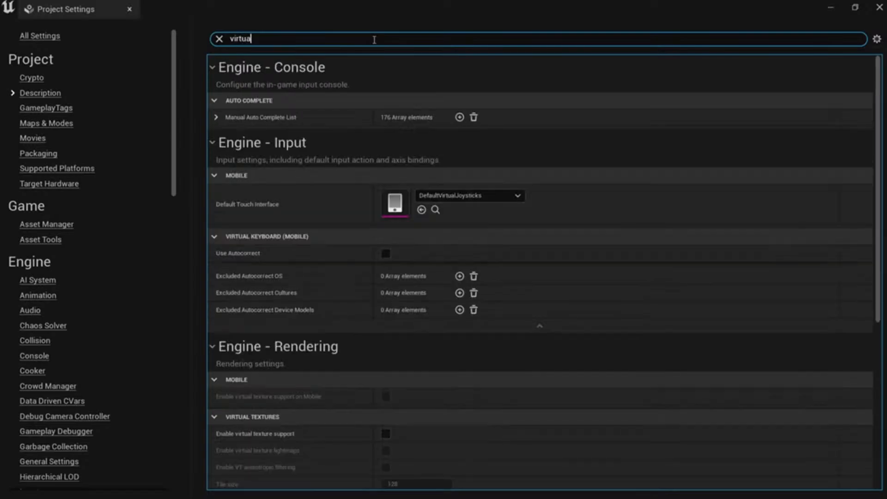
type("l textu")
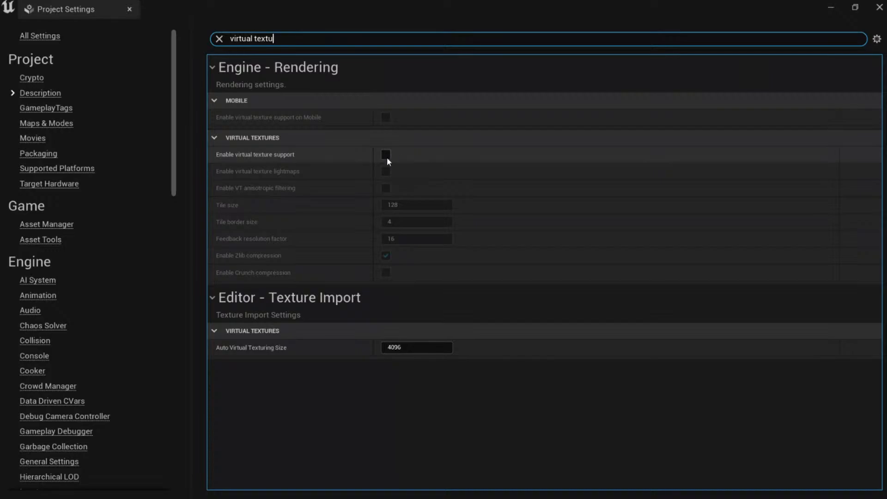
Close Project Settings, select the lod3 cliff slab and browse to its mesh asset with Ctrl+B.
left_click(879, 12)
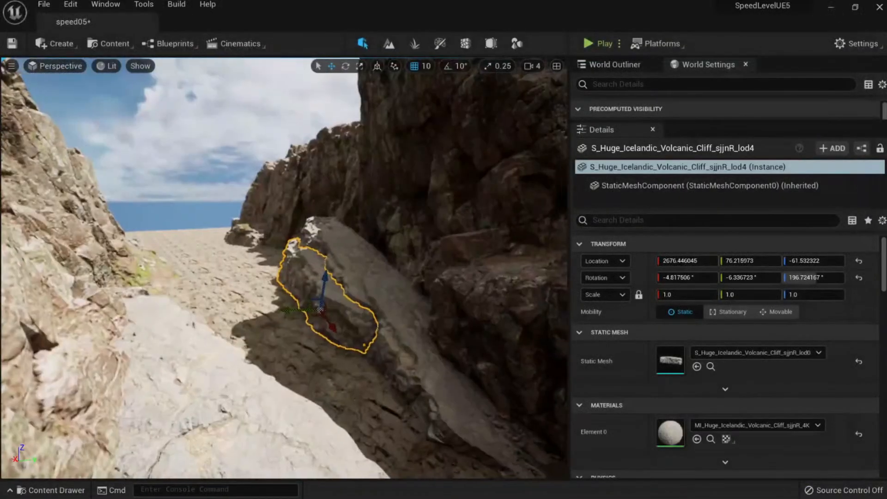
right_click_drag(284, 268, 254, 277)
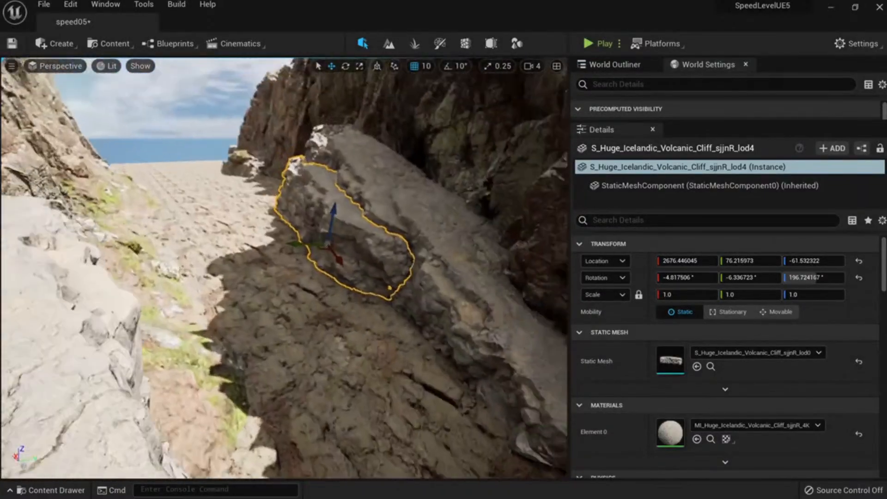
right_click_drag(427, 342, 424, 306)
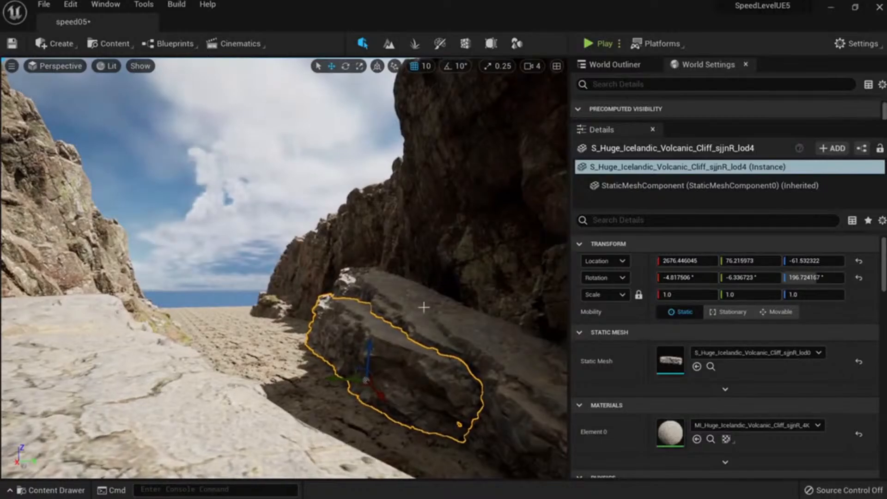
left_click(385, 287)
right_click_drag(384, 286, 387, 303)
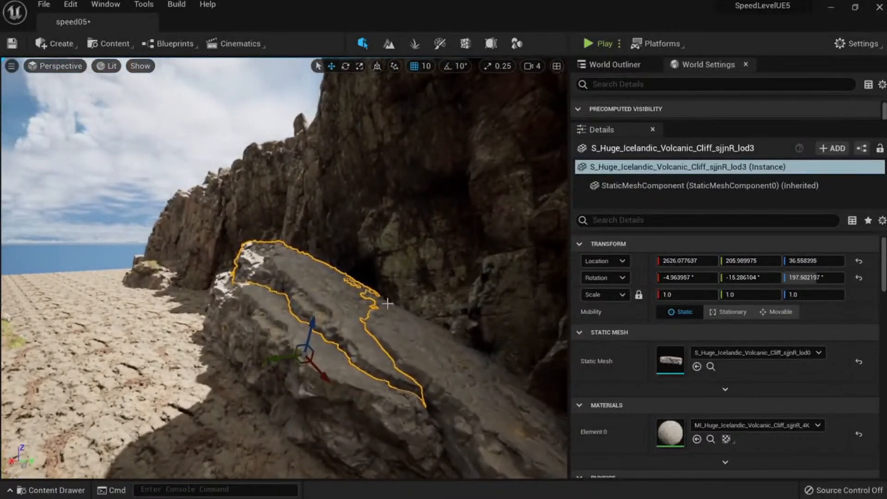
right_click_drag(264, 93, 277, 97)
key("ctrl+b")
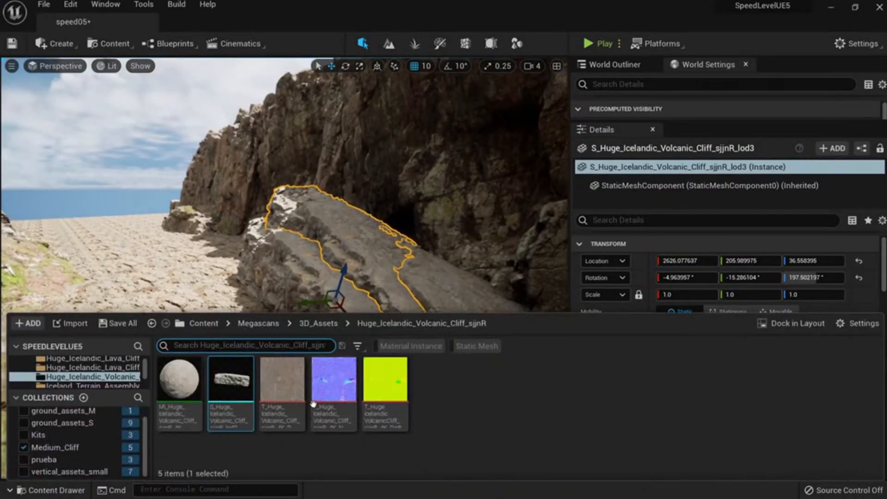
key("alt+Tab")
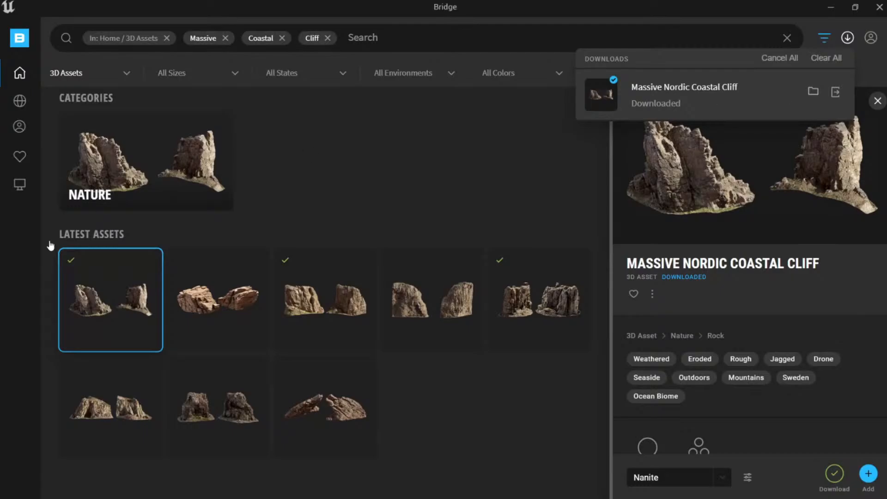
Add the downloaded Massive Nordic Coastal Cliff from the Local library at Nanite quality.
left_click(20, 184)
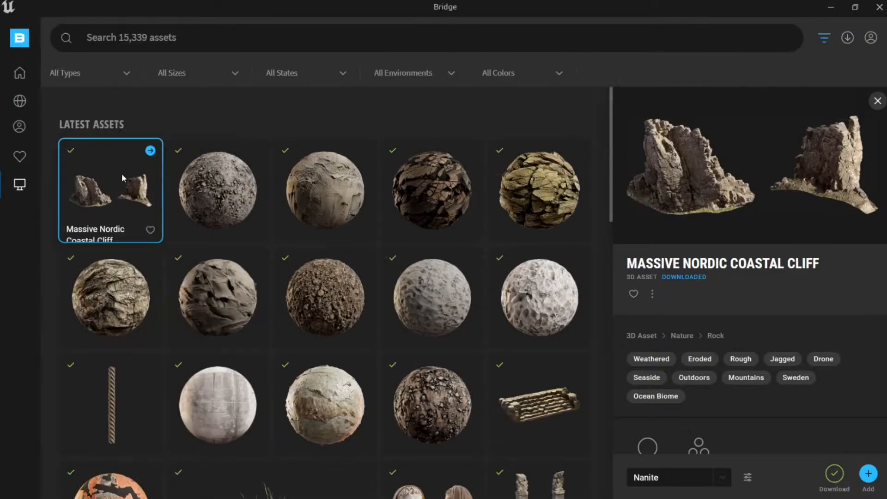
left_click(868, 474)
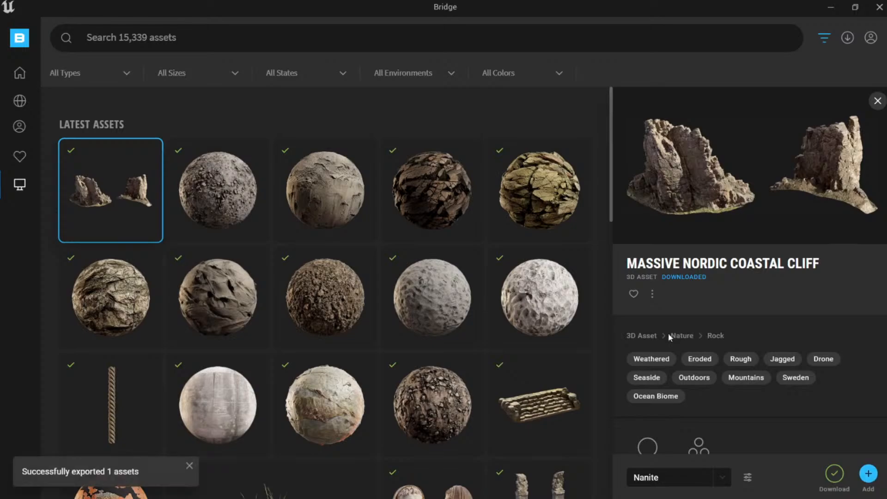
key("alt+Tab")
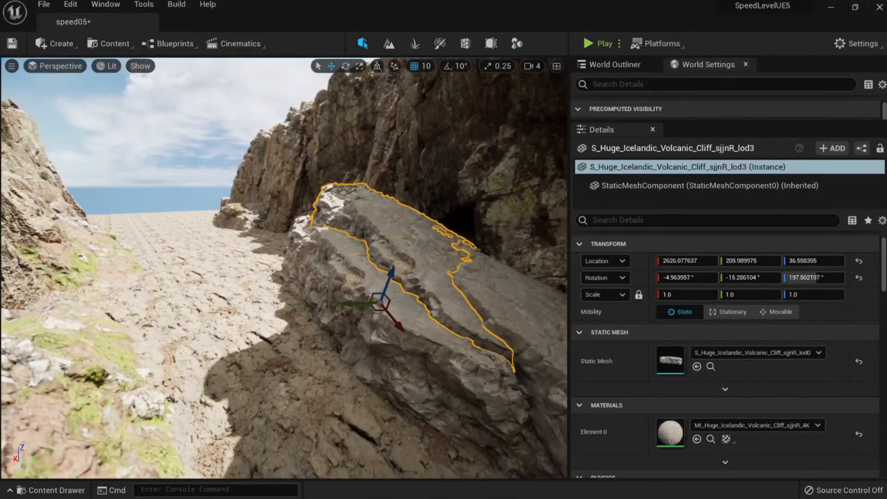
Select the Massive Nordic Coastal Cliff in the viewport and fly around its mossy rock ledge.
right_click_drag(360, 277, 231, 268)
left_click(370, 282)
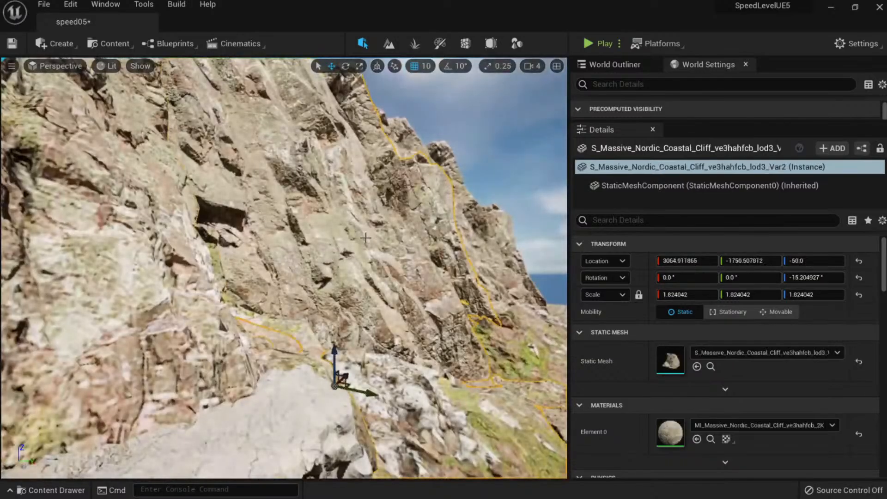
right_click_drag(370, 281, 457, 279)
key("w")
key("s")
key("a")
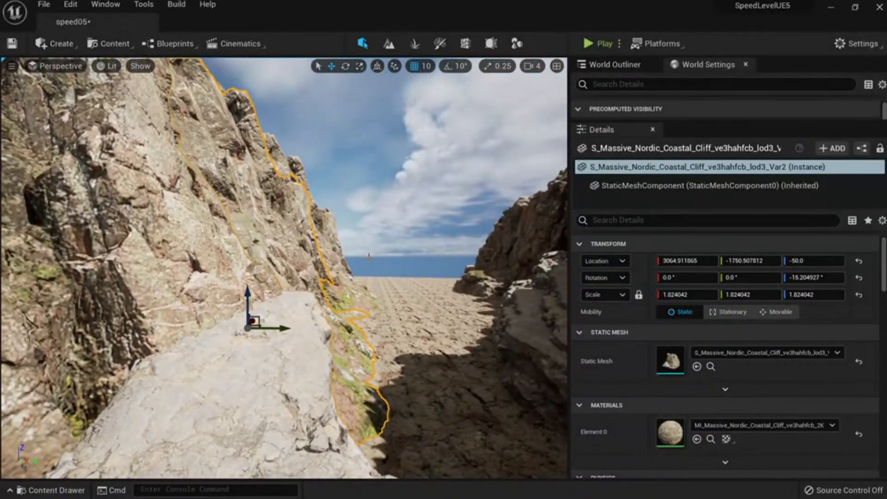
right_click_drag(302, 337, 256, 332)
key("d")
Locate the cliff in the Content Browser and open the Massive_Nordic_Coastal_Cliff_vfmjadufa folder.
left_click(710, 366)
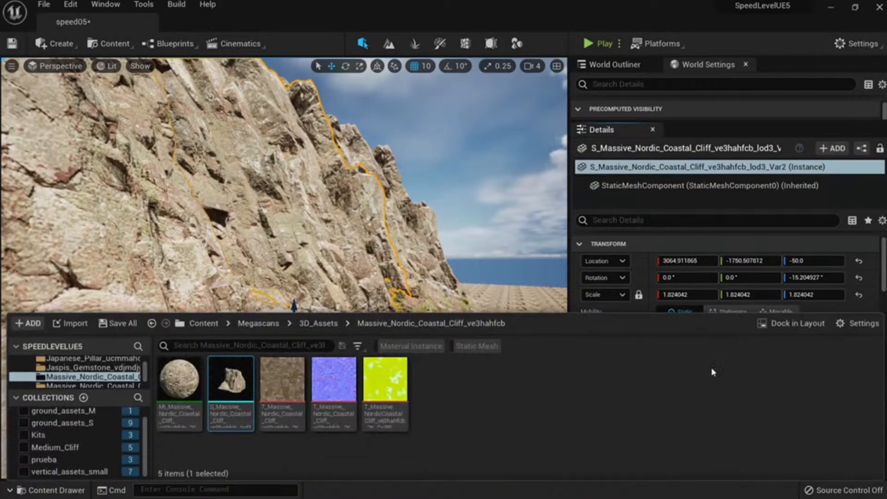
mouse_move(230, 380)
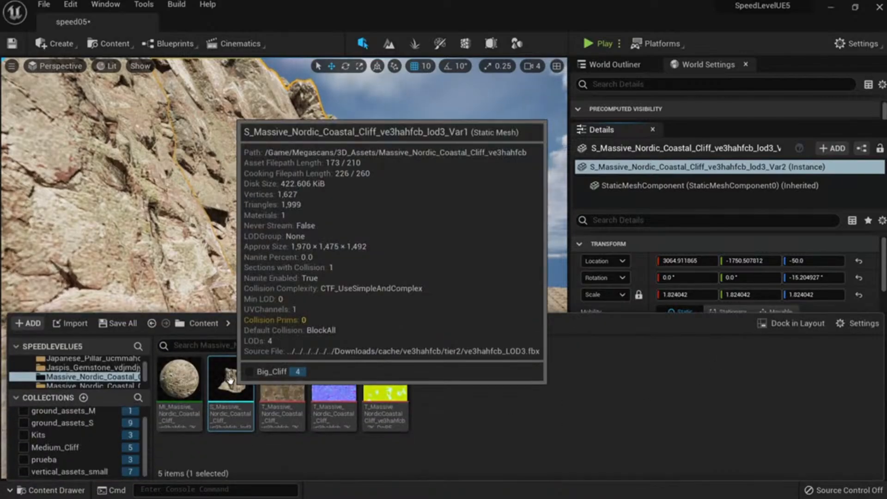
left_click(106, 386)
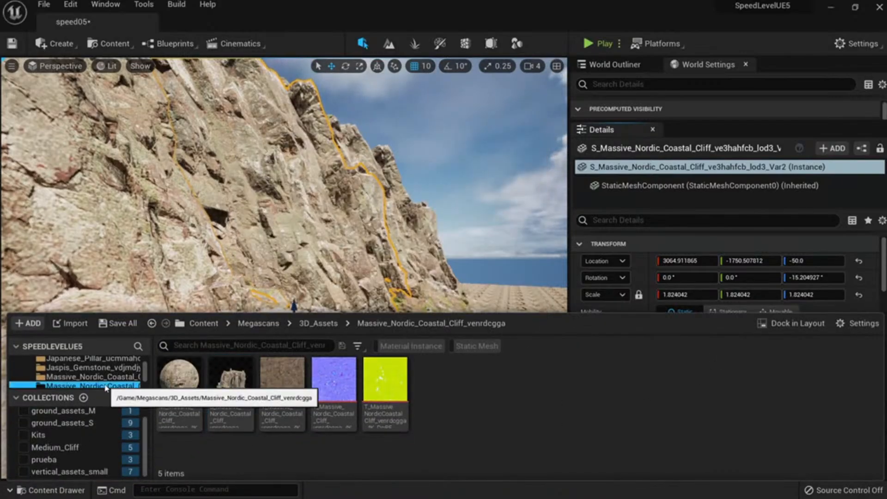
mouse_move(228, 392)
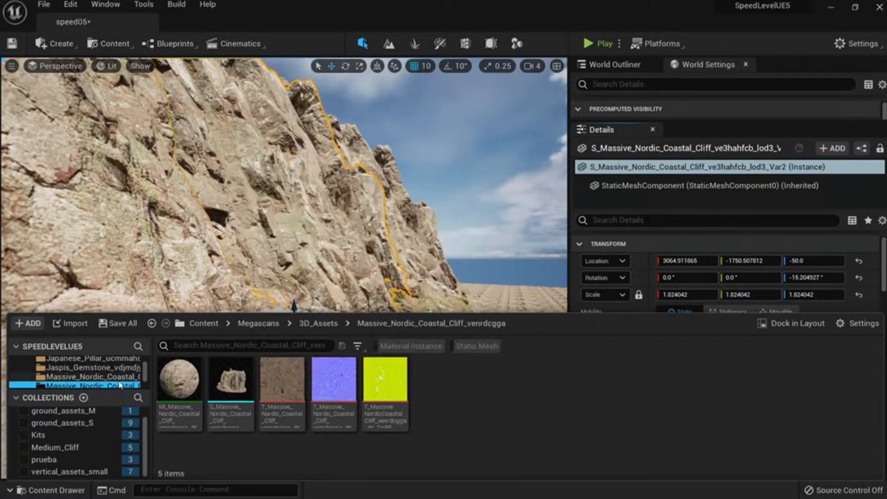
scroll(97, 385, "down", 1)
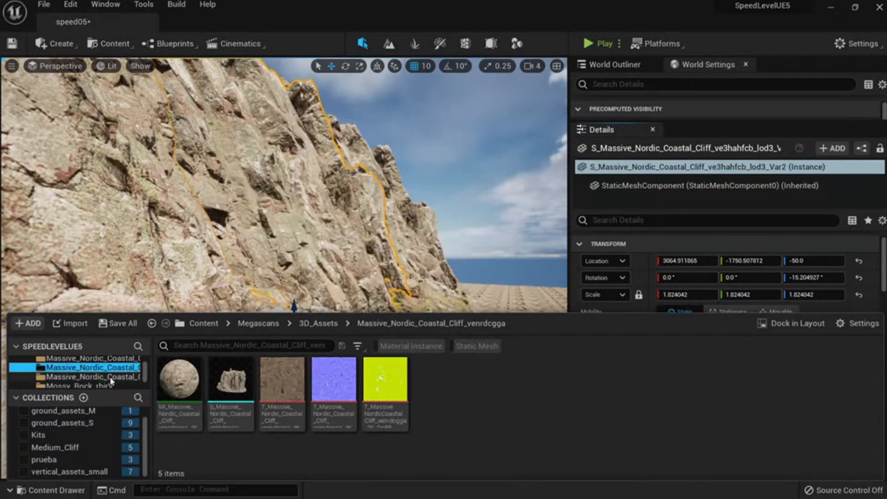
left_click(108, 378)
mouse_move(291, 398)
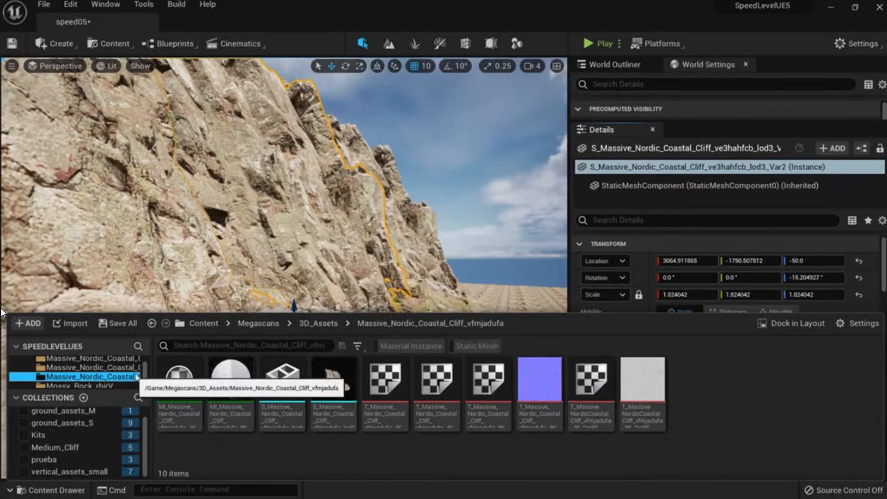
left_click_drag(149, 372, 247, 371)
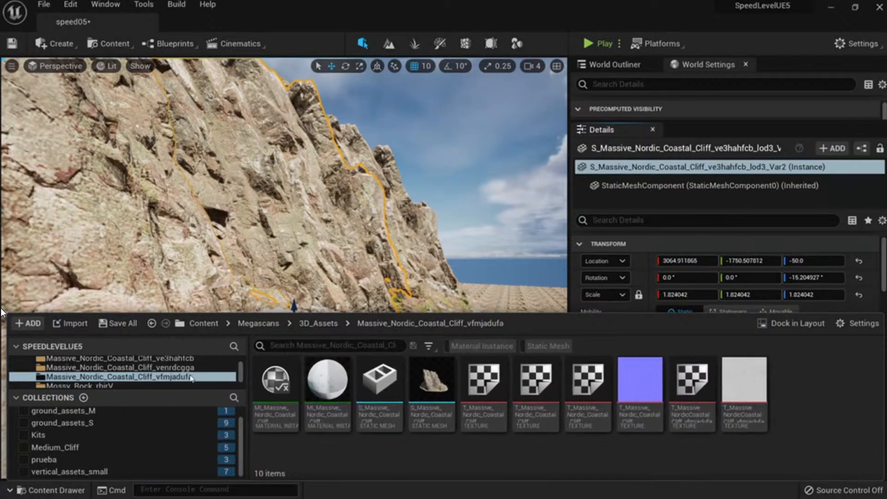
Enable Nanite on the high-detail S_Massive_Nordic_Coastal_Cliff_vfmjadufa_high_Var1 static mesh.
left_click(437, 386)
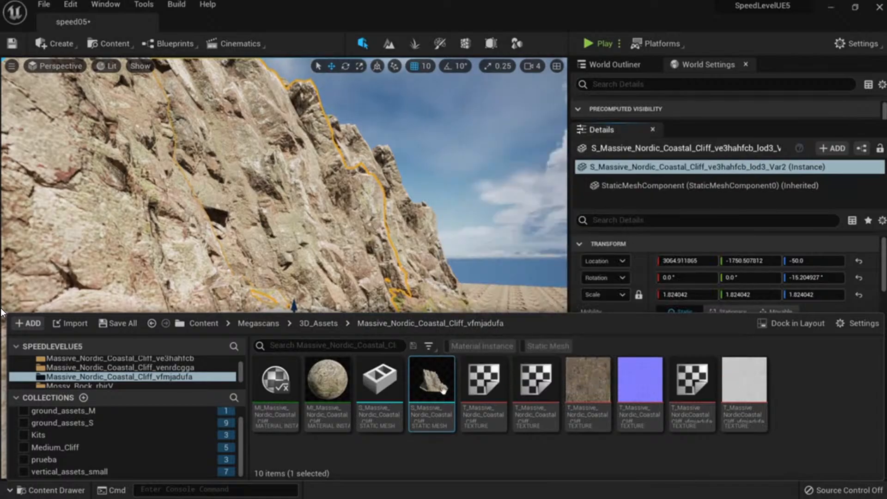
left_click(388, 378)
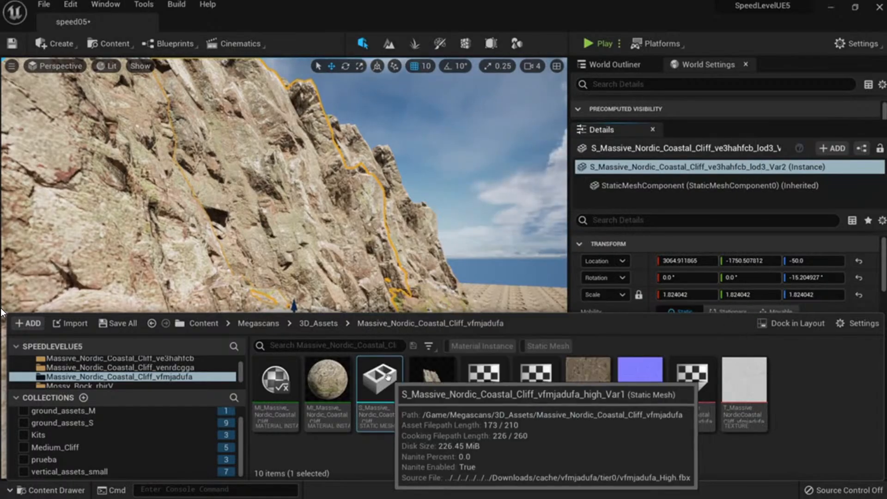
right_click(387, 376)
mouse_move(532, 113)
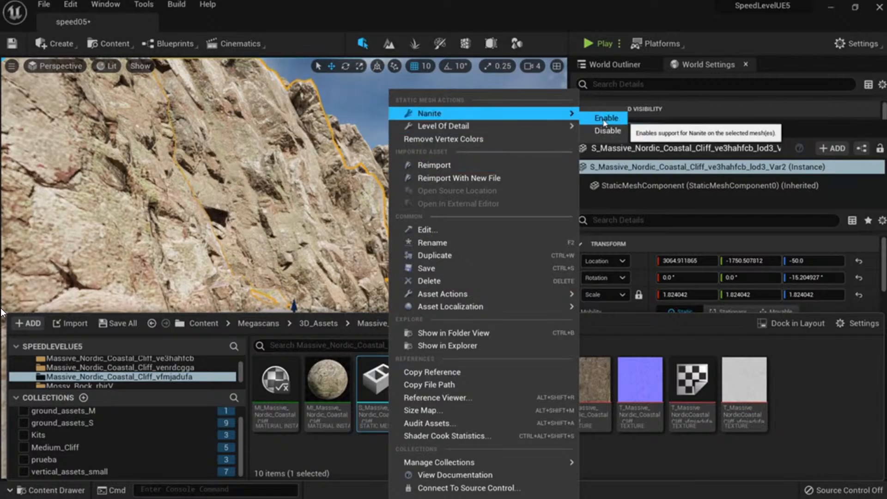
left_click(605, 118)
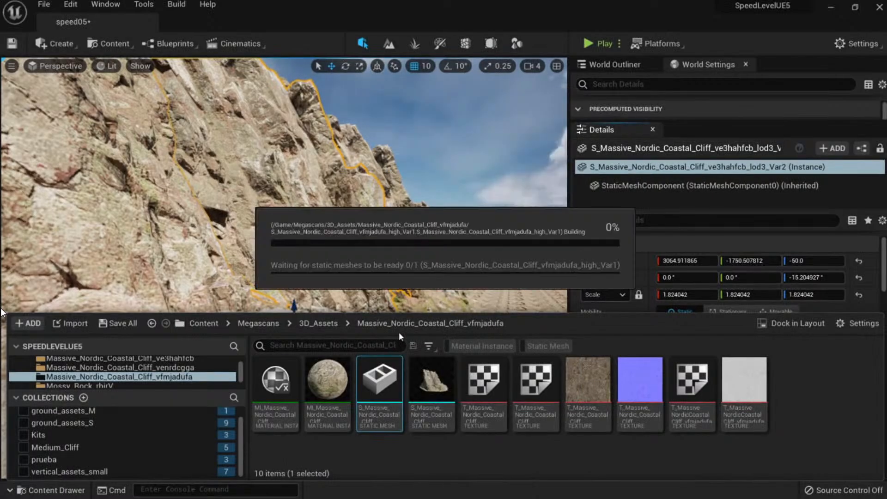
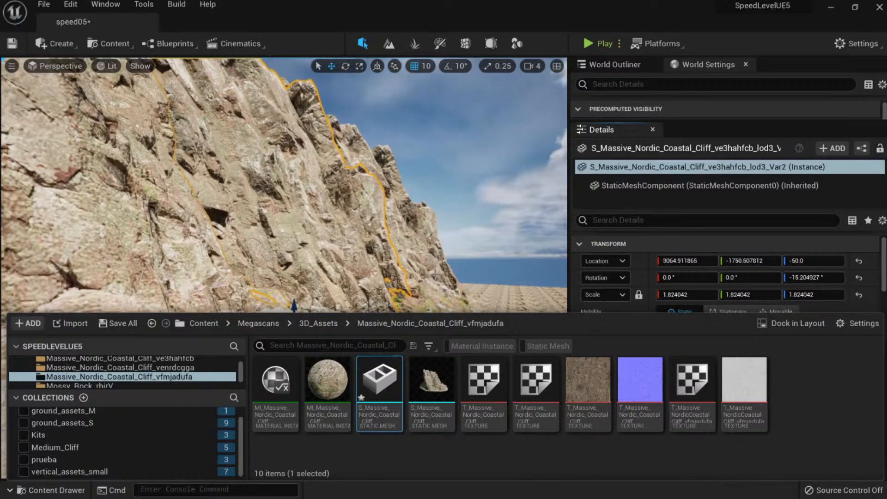
Aim the camera down the canyon gap toward the right cliff, deselect it, and capture the viewport with Snipaste.
right_click(432, 265)
mouse_move(432, 266)
right_mouse_down()
mouse_move(491, 260)
mouse_move(478, 261)
mouse_move(513, 271)
mouse_move(472, 254)
mouse_move(441, 270)
right_mouse_up()
key("Escape")
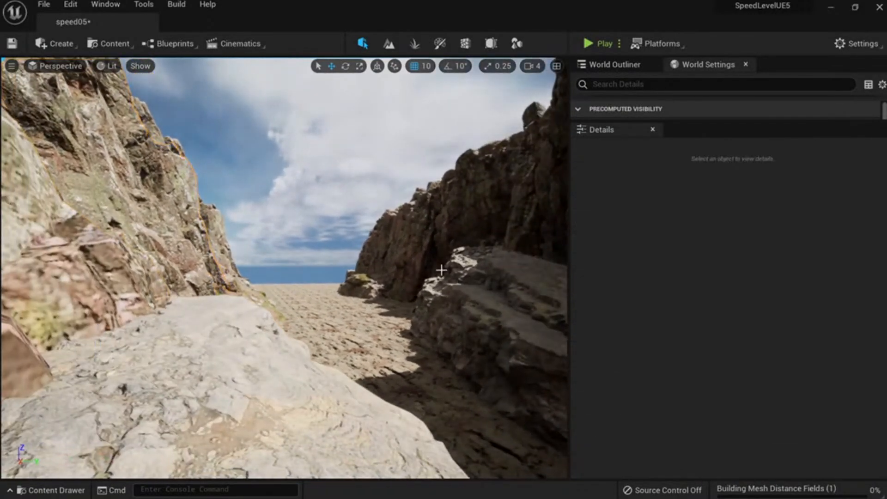
key("Print")
mouse_move(3, 53)
left_mouse_down()
mouse_move(663, 412)
mouse_move(822, 480)
left_mouse_up()
Sketch two green ridge lines on the capture, one across the left cliff and one in the sky.
left_click(831, 463)
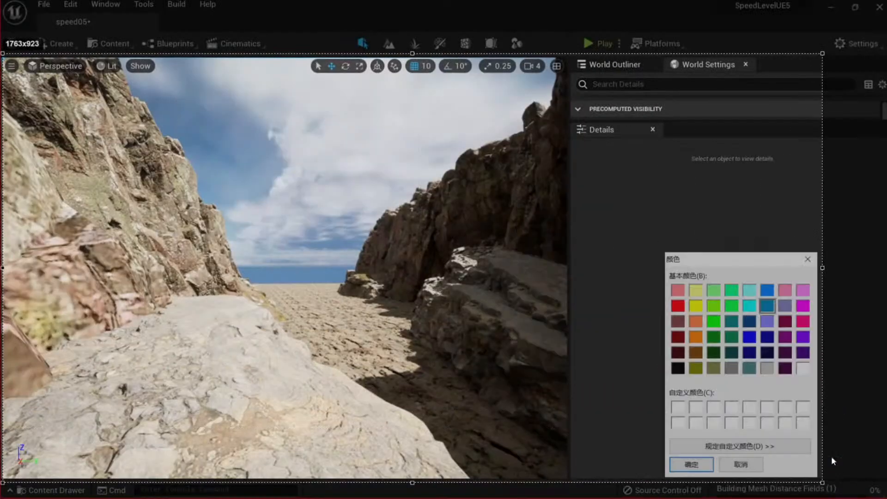
left_click(714, 321)
left_click(691, 465)
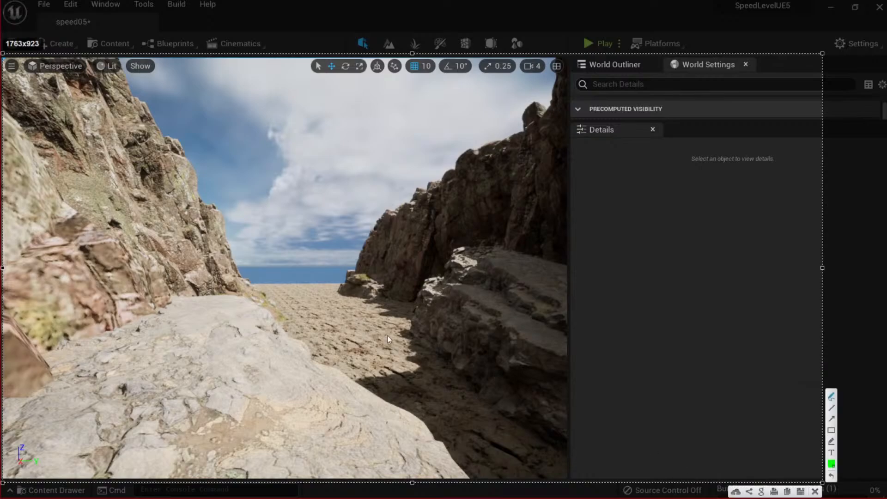
mouse_move(60, 264)
left_mouse_down()
mouse_move(170, 139)
mouse_move(230, 213)
mouse_move(353, 235)
mouse_move(400, 270)
left_mouse_up()
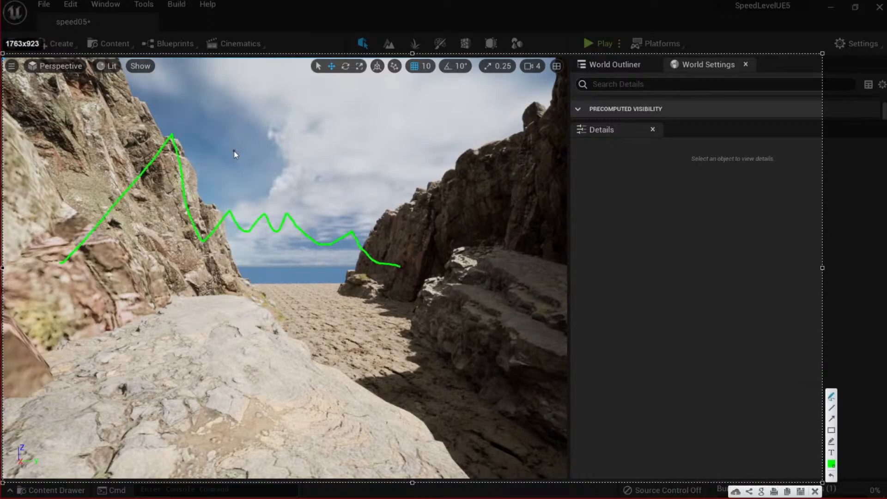
mouse_move(253, 165)
left_mouse_down()
mouse_move(300, 116)
mouse_move(383, 168)
mouse_move(442, 176)
mouse_move(506, 159)
mouse_move(522, 167)
left_mouse_up()
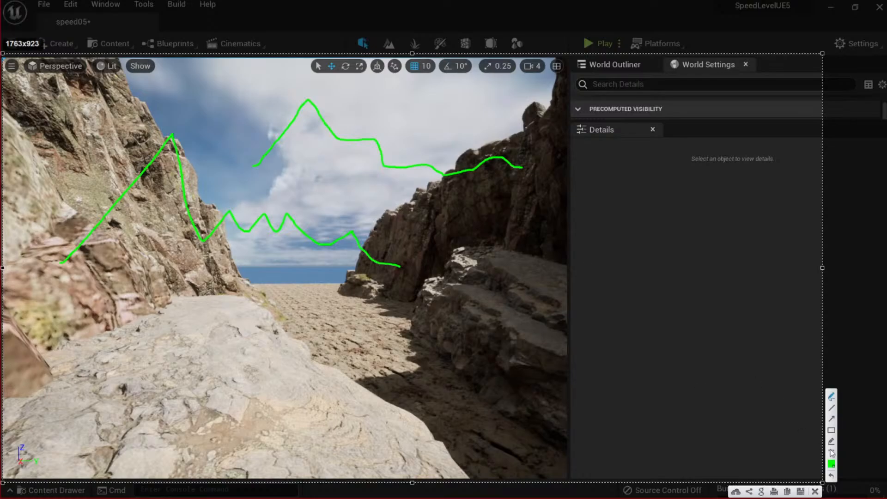
Mark two spots on the upper ridge line and add two check marks near the peak in blue.
left_click(831, 463)
left_click(767, 305)
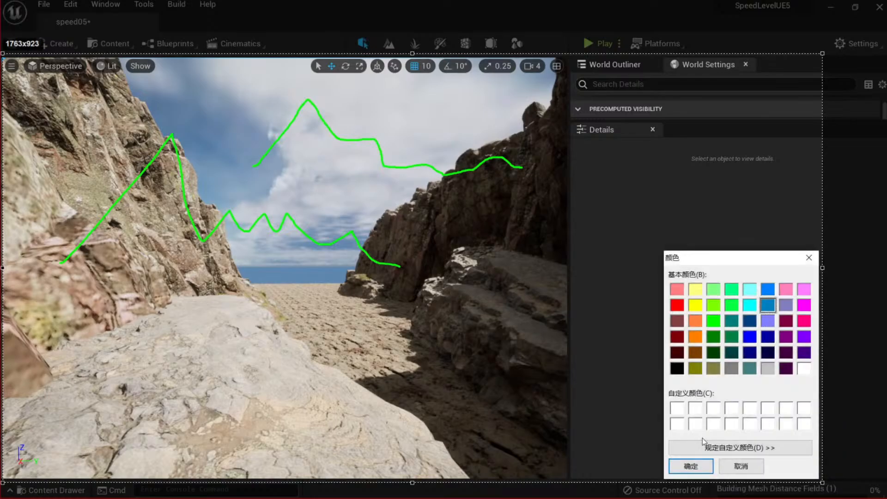
left_click(690, 466)
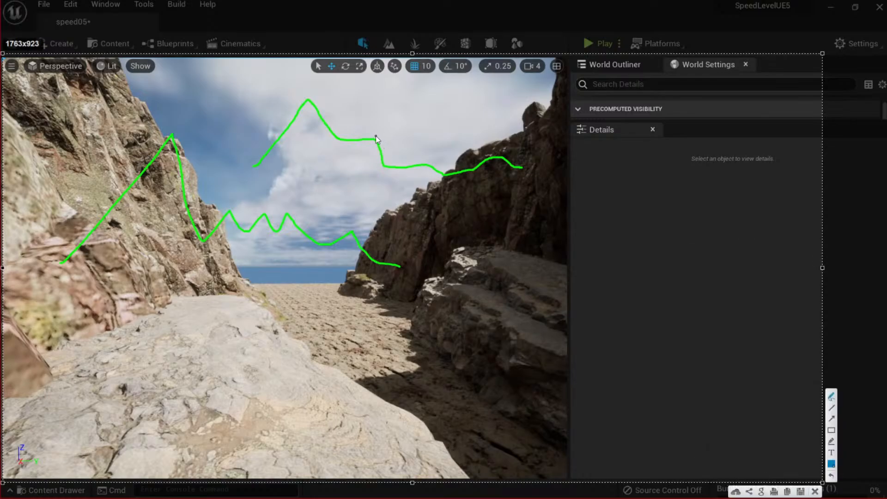
left_click_drag(376, 137, 375, 136)
left_click_drag(425, 162, 425, 167)
left_click_drag(329, 113, 341, 107)
left_click_drag(395, 160, 407, 154)
Loop the two marked spots and the upper ridge peak in orange, then close the annotated capture.
left_click(831, 463)
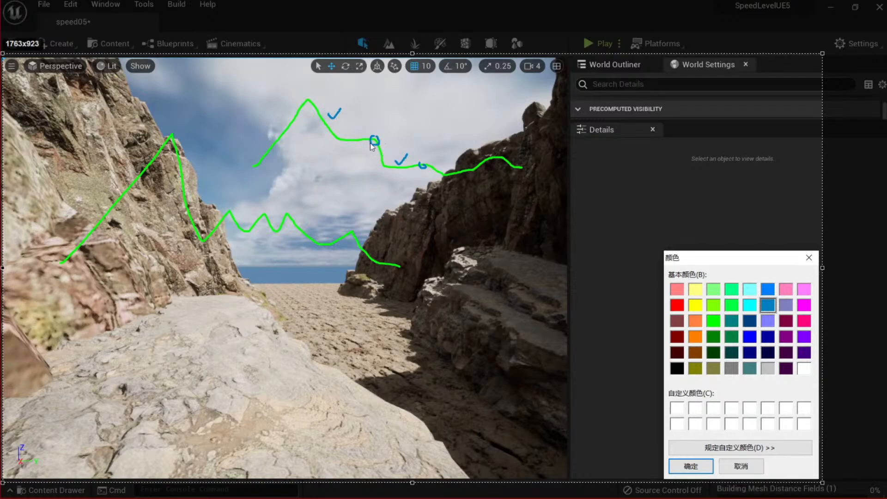
left_click(695, 336)
left_click(690, 465)
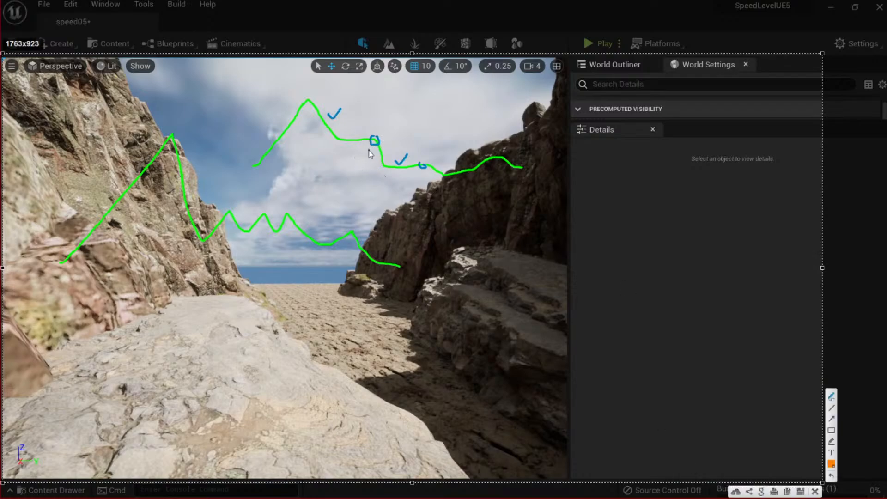
mouse_move(370, 133)
left_mouse_down()
mouse_move(382, 141)
mouse_move(388, 166)
mouse_move(369, 133)
left_mouse_up()
mouse_move(416, 166)
left_mouse_down()
mouse_move(445, 175)
mouse_move(417, 179)
mouse_move(412, 165)
left_mouse_up()
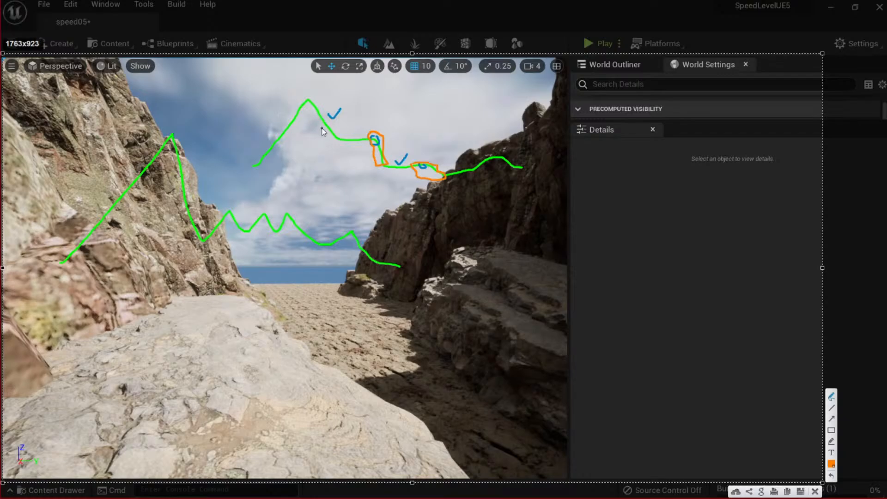
mouse_move(315, 111)
left_mouse_down()
mouse_move(336, 135)
mouse_move(316, 122)
mouse_move(267, 152)
mouse_move(295, 126)
left_mouse_up()
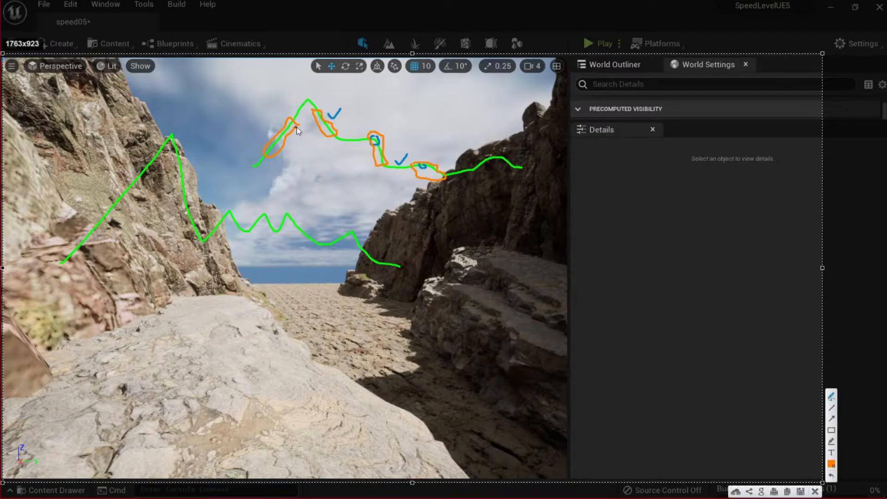
left_click(814, 492)
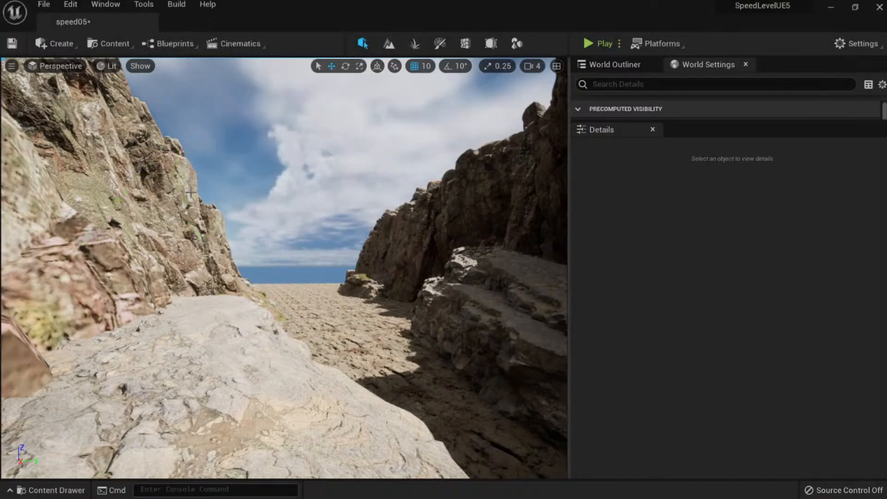
Assign the vfmjadufa cliff mesh as the Static Mesh of the left canyon cliff.
right_click_drag(295, 268, 208, 224)
key("w")
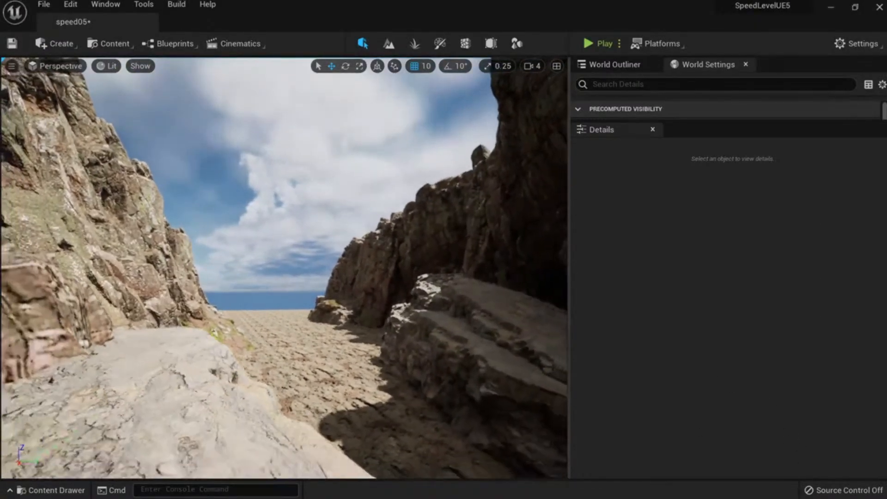
key("ctrl+space")
left_click(381, 398)
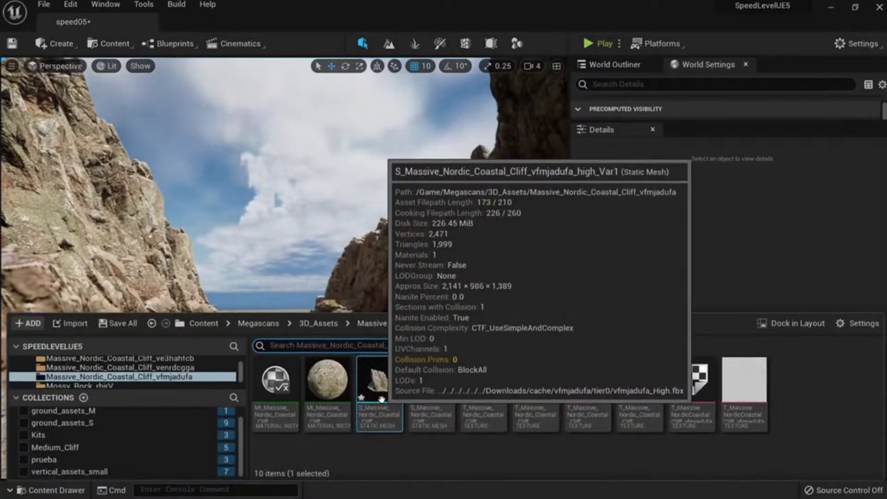
left_click(140, 239)
right_click_drag(141, 239, 106, 267)
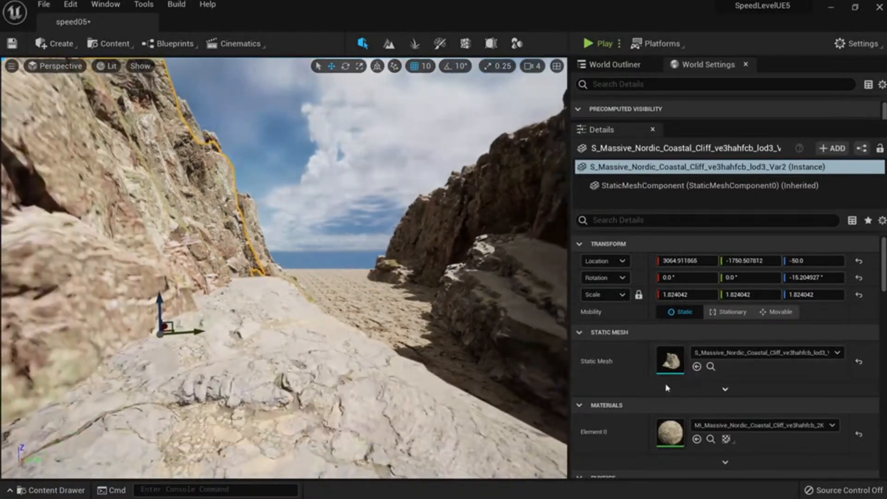
left_click(696, 366)
Undo the mesh swap to restore the left cliff's original mesh and switch to Bridge.
right_click_drag(363, 248, 330, 296)
key("ctrl+z")
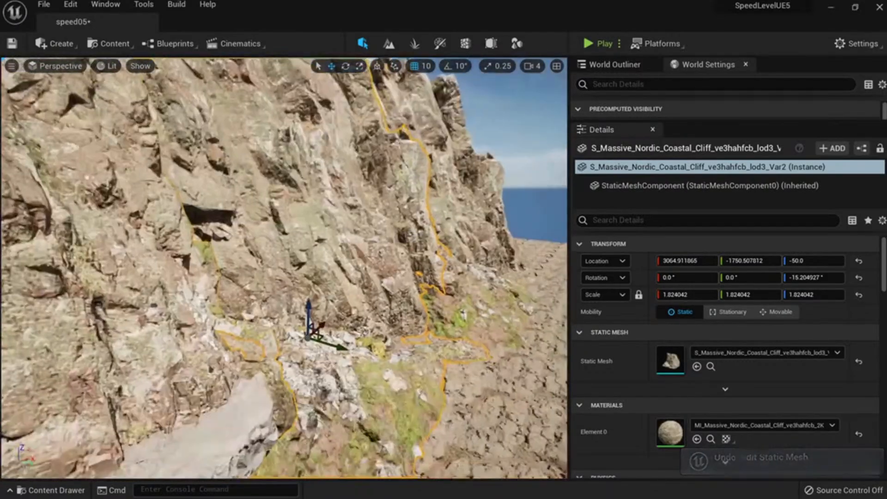
key("alt+Tab")
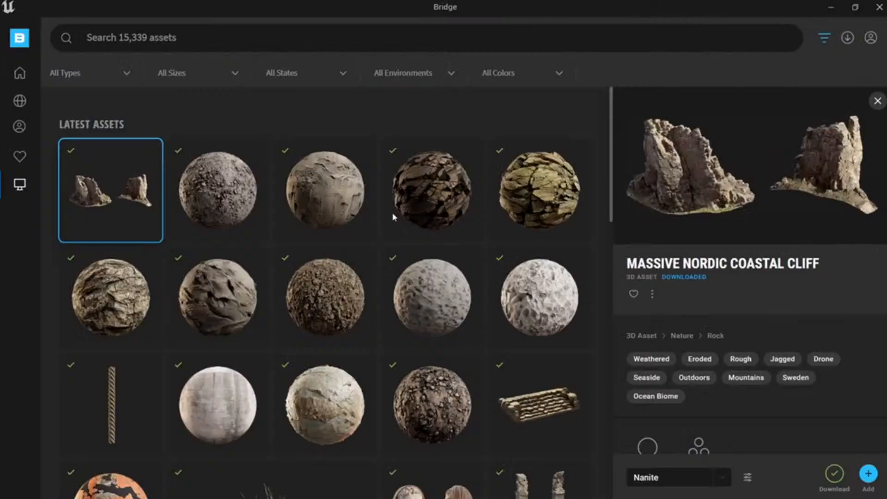
Rerun the recent 'Massive Coastal Cliff' search in Bridge and download the third cliff variant.
left_click(19, 73)
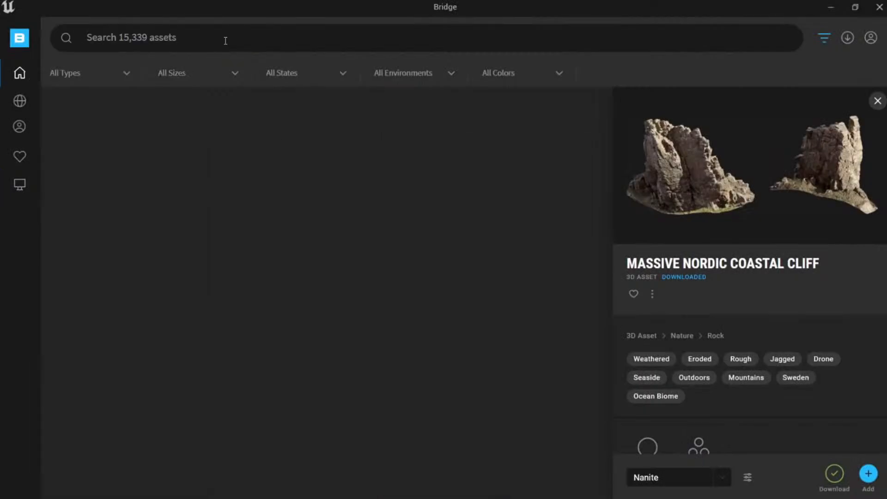
left_click(224, 38)
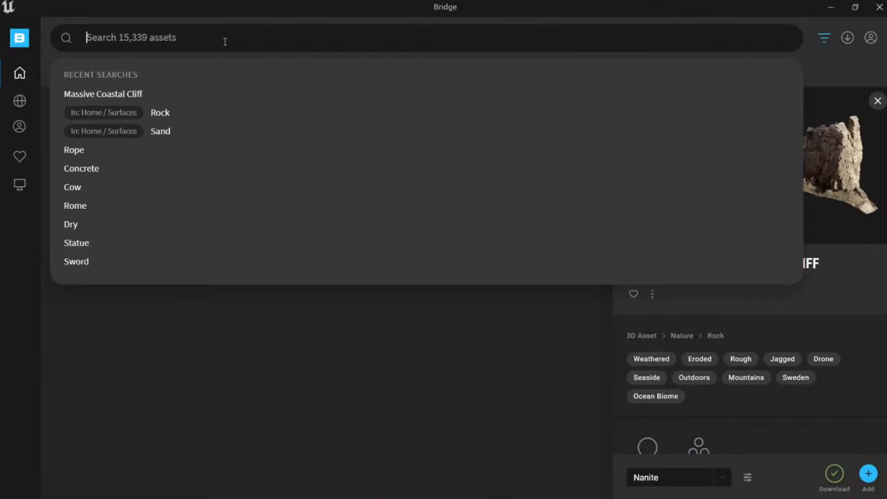
left_click(131, 93)
scroll(334, 222, "down", 1)
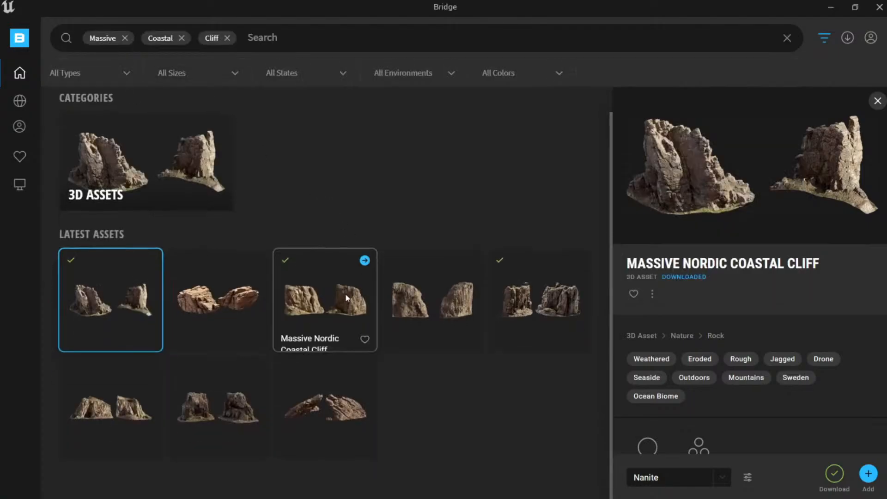
left_click(339, 306)
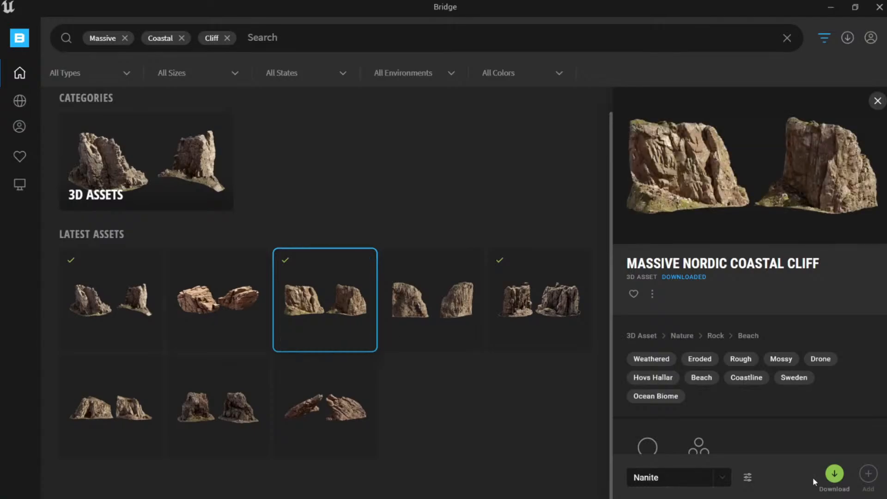
left_click(834, 474)
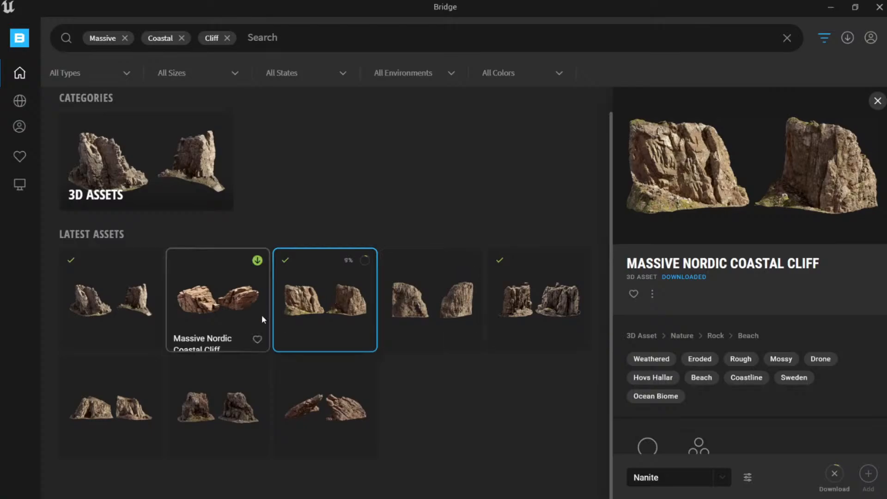
Browse the fifth and first cliff variants' details while the third variant downloads.
left_click(571, 314)
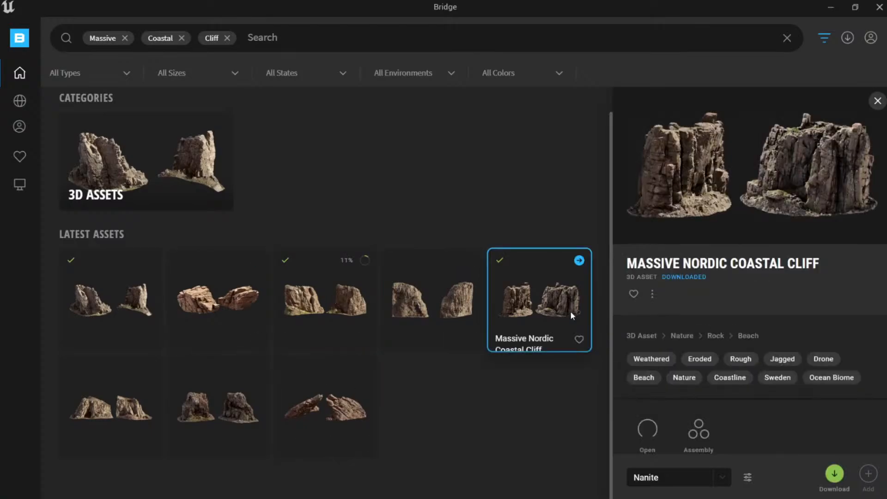
left_click(320, 296)
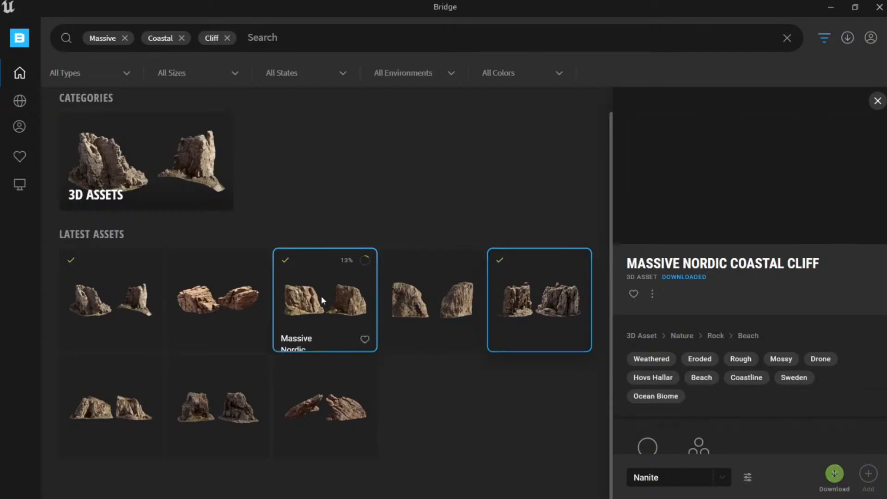
left_click(94, 298)
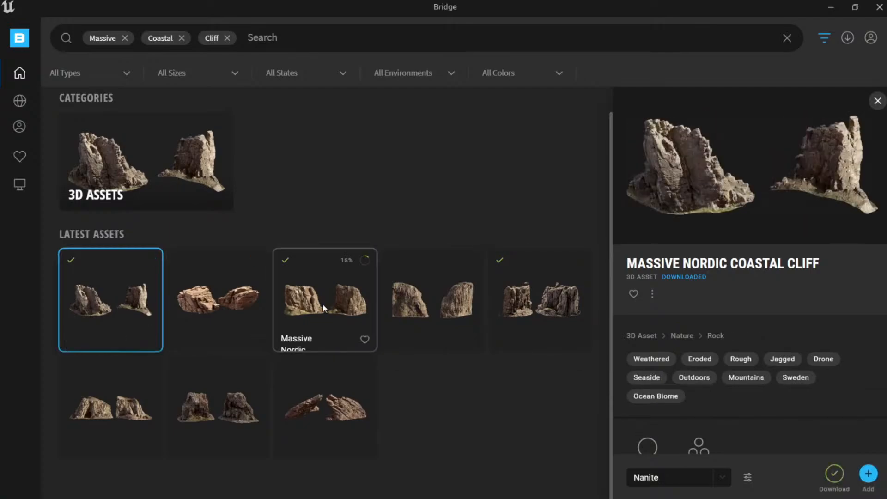
key("alt+Tab")
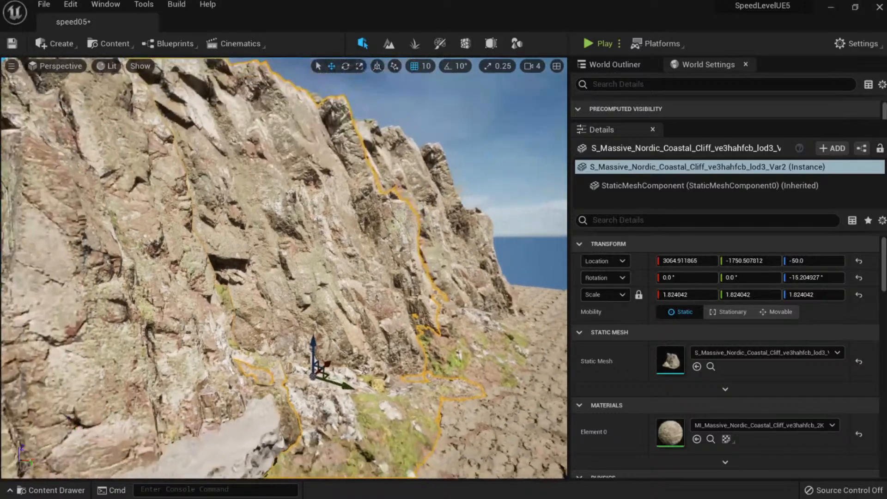
Fly along the cliff face, switching the viewport between Unlit and Detail Lighting.
right_click_drag(411, 276, 411, 276)
key("alt+Tab")
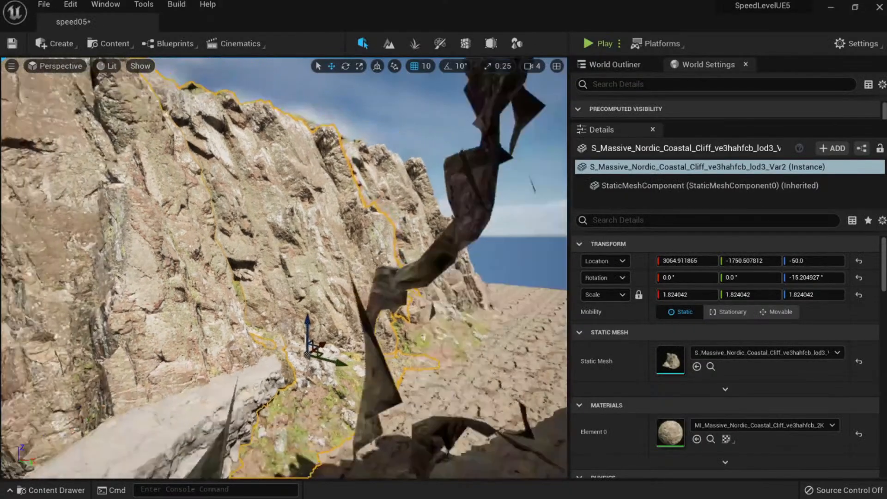
mouse_move(284, 268)
right_mouse_down()
mouse_move(273, 273)
mouse_move(301, 244)
mouse_move(291, 254)
right_mouse_up()
key("alt+3")
key("alt+5")
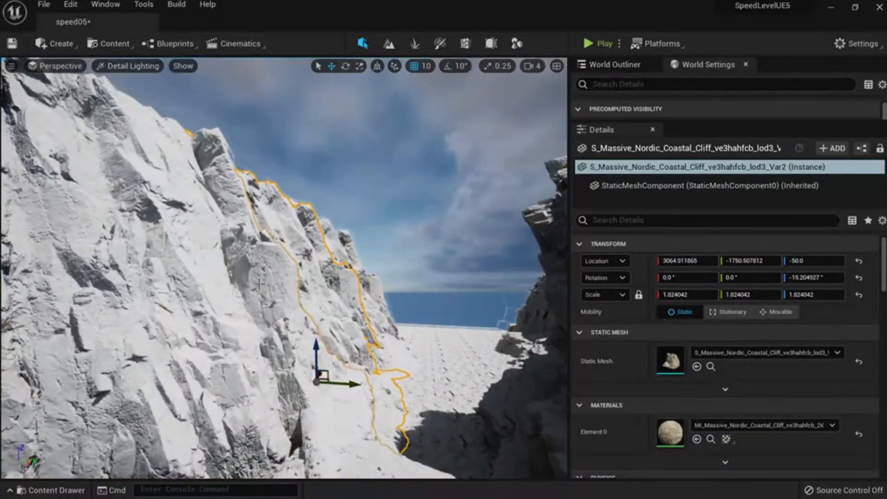
right_click_drag(259, 366, 185, 362)
right_click_drag(284, 267, 238, 245)
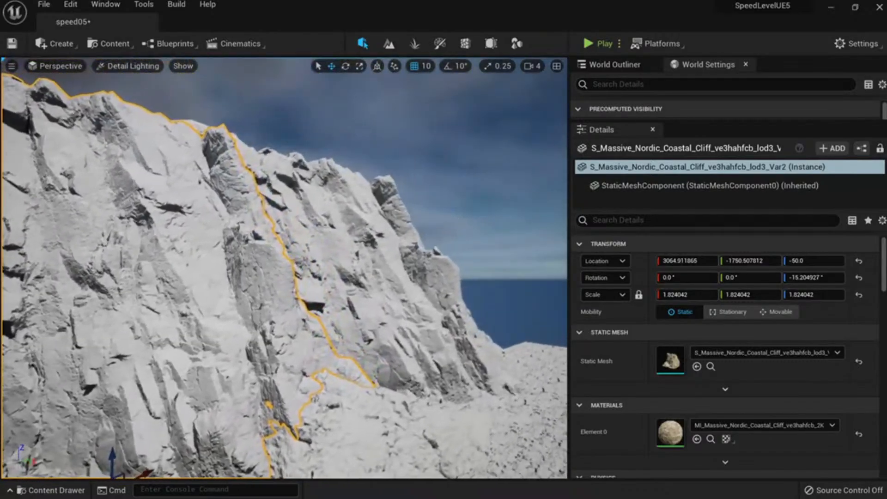
right_click_drag(284, 268, 282, 330)
Cycle the viewport through Lit, Wireframe and Unlit, ending in Lit shading with rock textures.
key("alt+4")
key("alt+2")
key("alt+3")
key("alt+4")
Save All, then Save Selected to store the new cliff static mesh and the speed05 level.
key("ctrl+space")
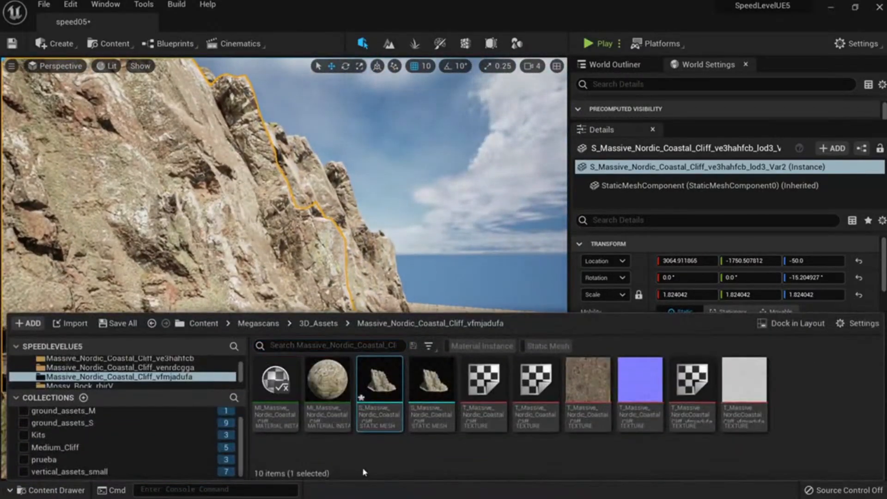
left_click(118, 323)
left_click(501, 381)
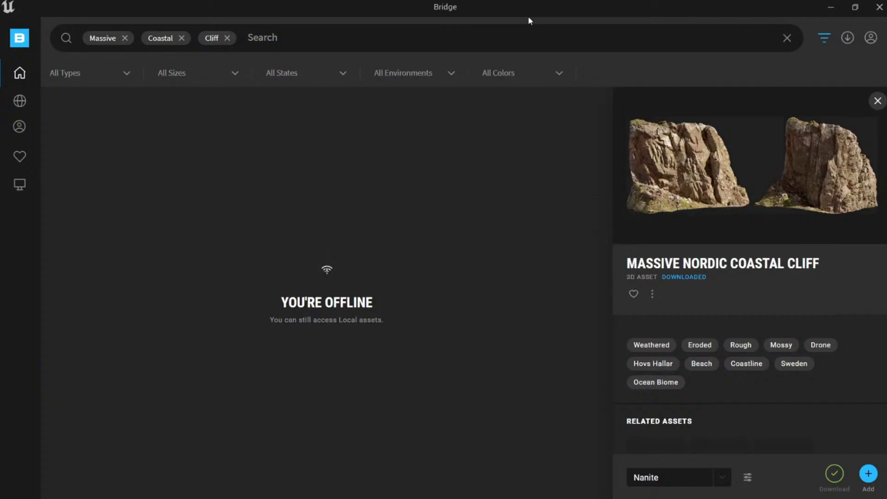
From Bridge's local Downloads, add Massive Nordic Coastal Cliff to the Unreal project with Nanite.
left_click(849, 39)
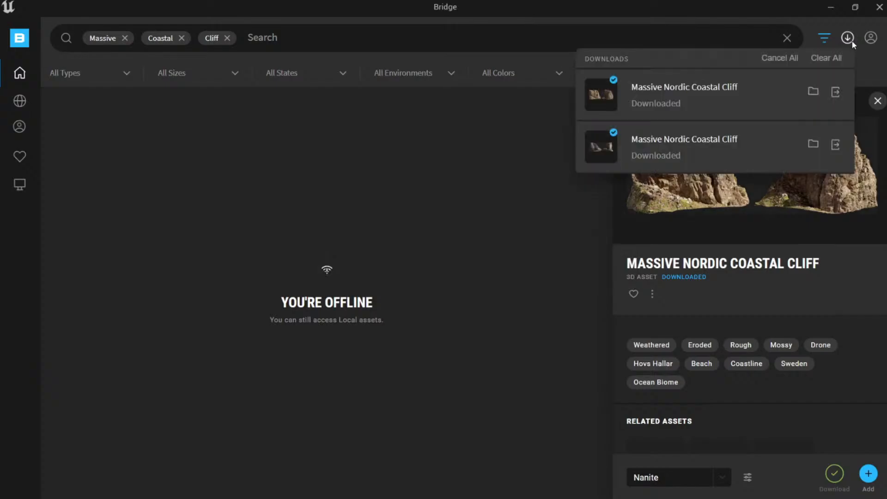
left_click(20, 185)
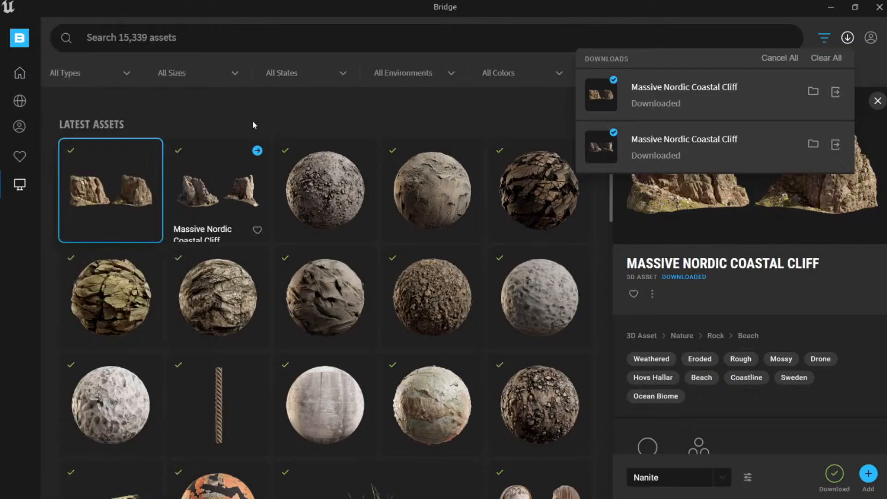
left_click(103, 177)
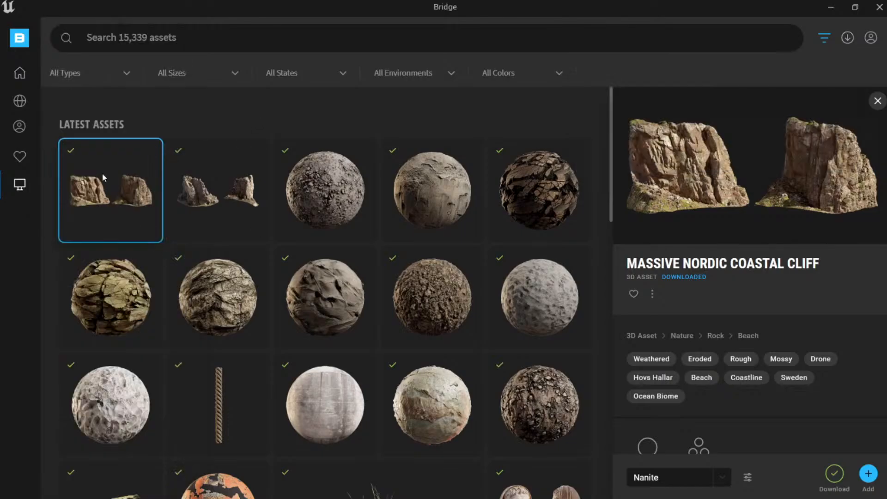
left_click(868, 473)
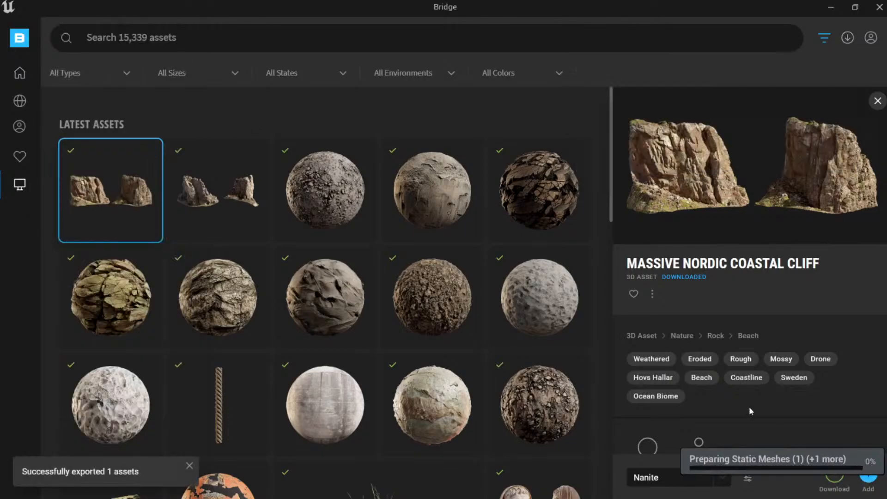
key("alt+Tab")
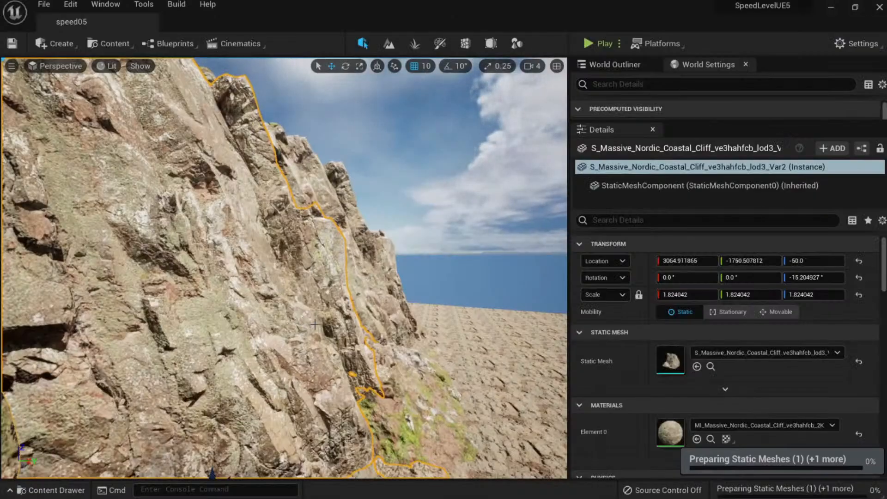
Enable Nanite on S_Massive_Nordic_Coastal_Cliff_ve3hahfcb_high_Var1 from the Content Drawer's Nanite menu.
right_click_drag(305, 324, 281, 331)
key("s")
key("w")
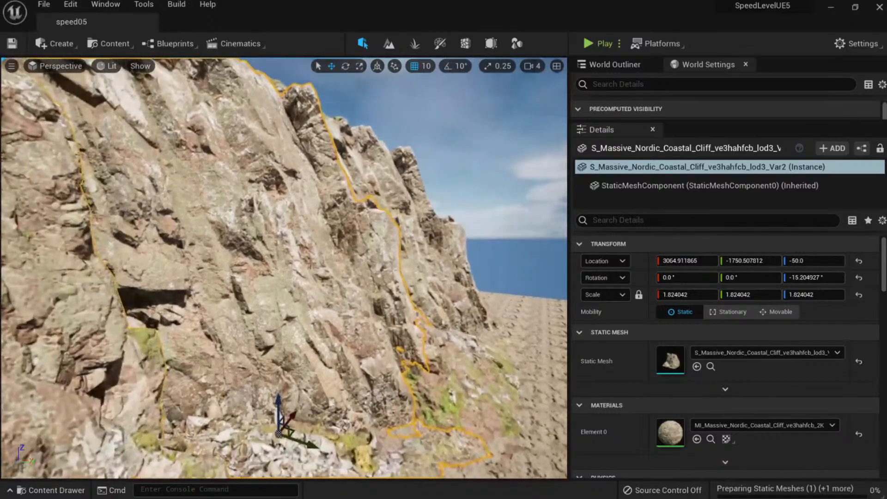
left_click(711, 366)
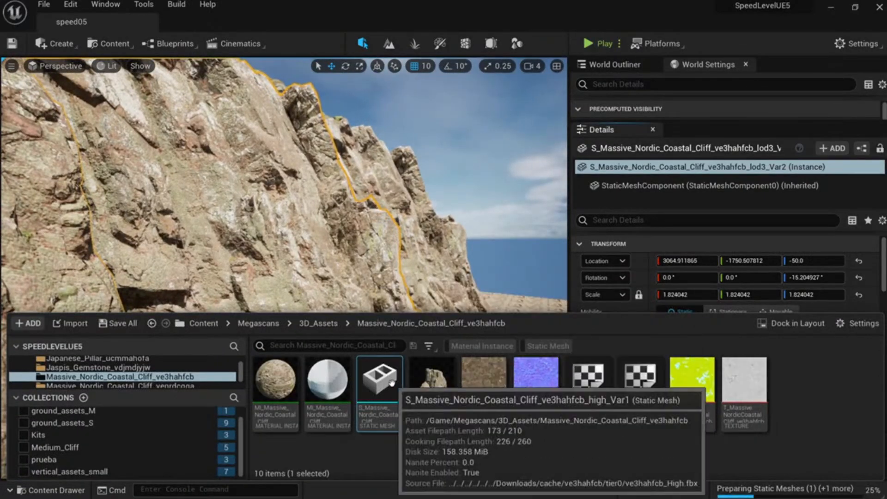
right_click(386, 387)
mouse_move(516, 114)
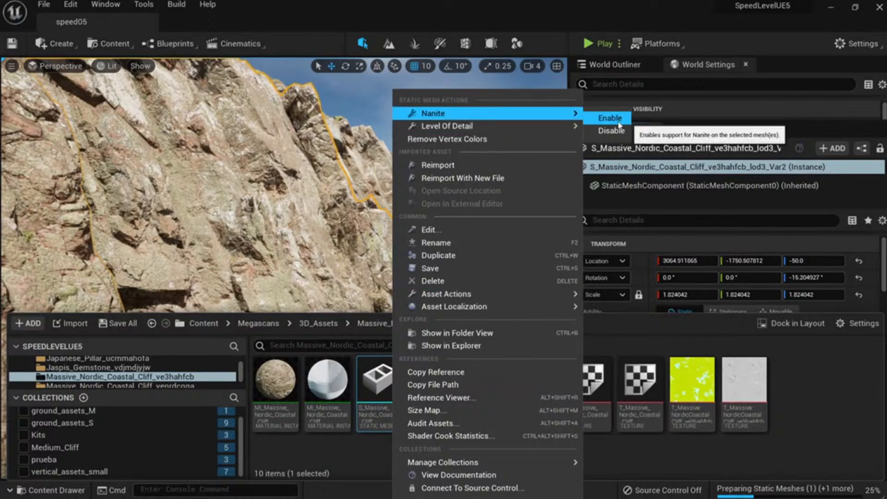
left_click(600, 115)
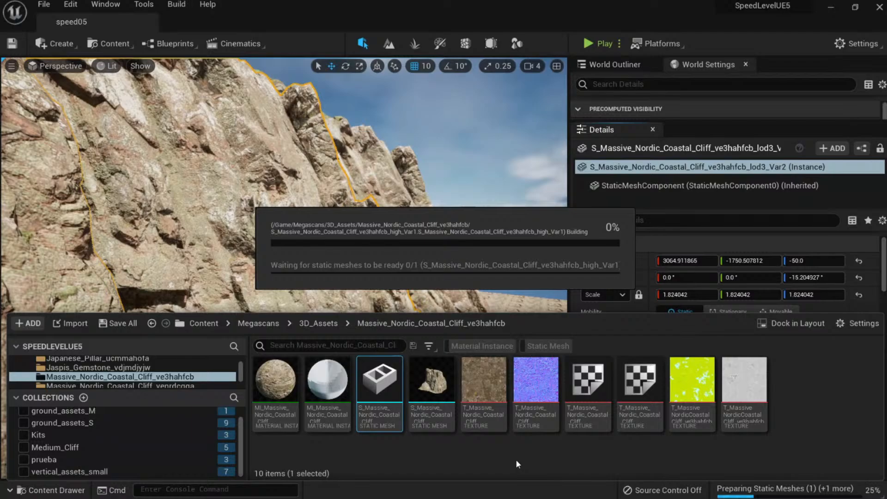
key("super")
mouse_move(333, 494)
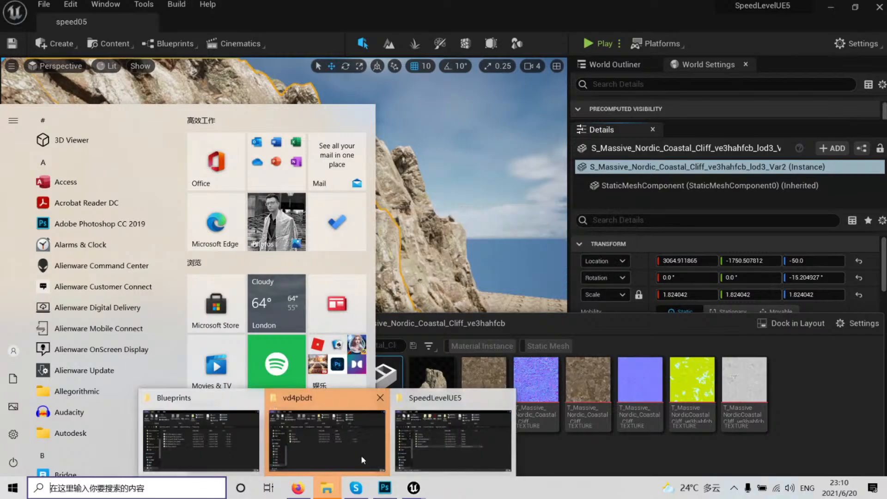
Open This PC in the vd4pbdt Explorer window, view its system properties, then close them.
left_click(331, 451)
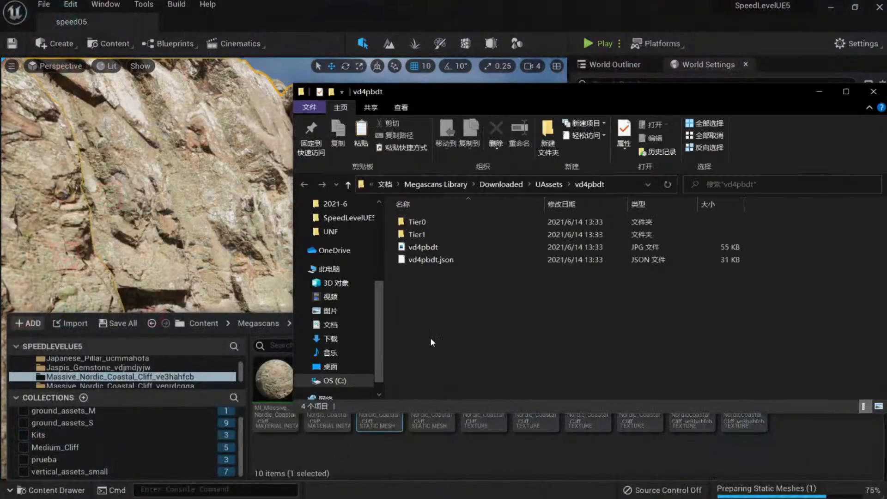
left_click(329, 269)
right_click(504, 376)
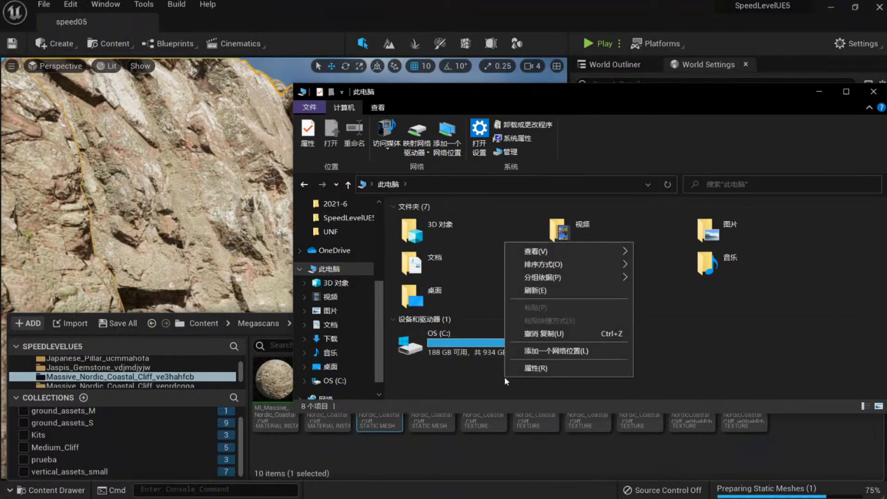
left_click(536, 367)
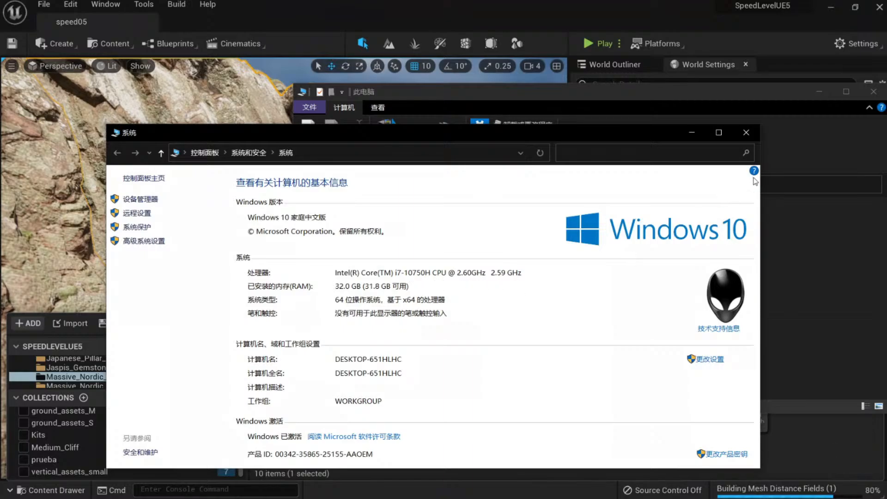
left_click(742, 141)
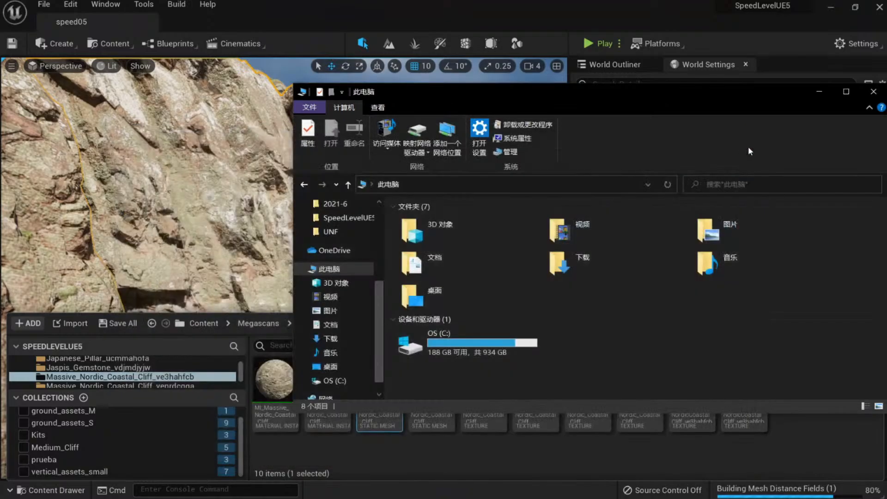
Minimize Explorer and check the high_Var1 cliff mesh tooltip shows Nanite enabled, 1,999 triangles.
left_click(819, 91)
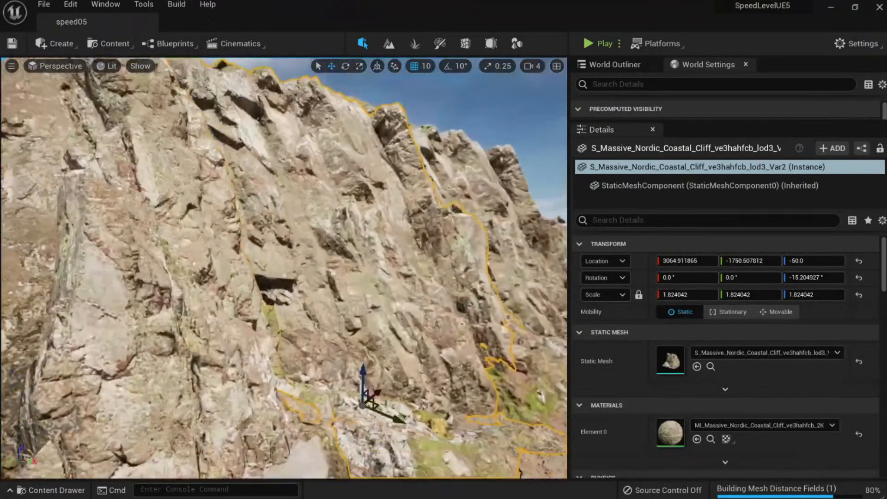
key("alt+3")
key("alt+4")
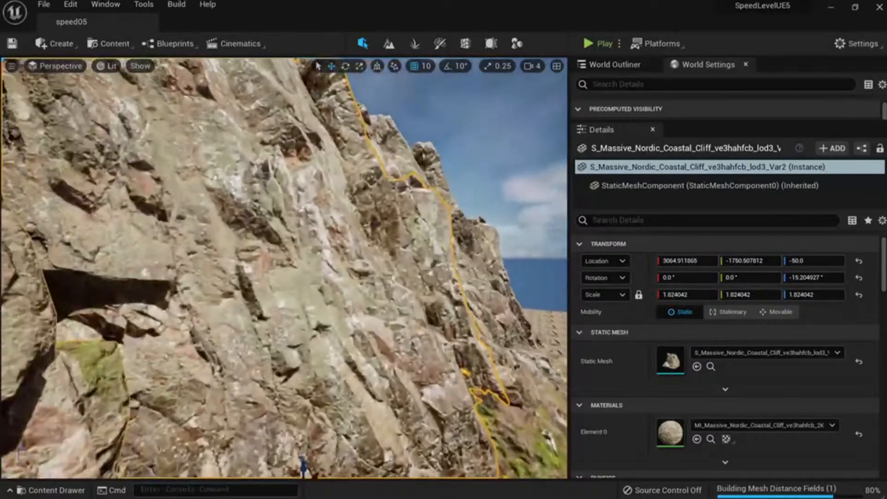
left_click(710, 366)
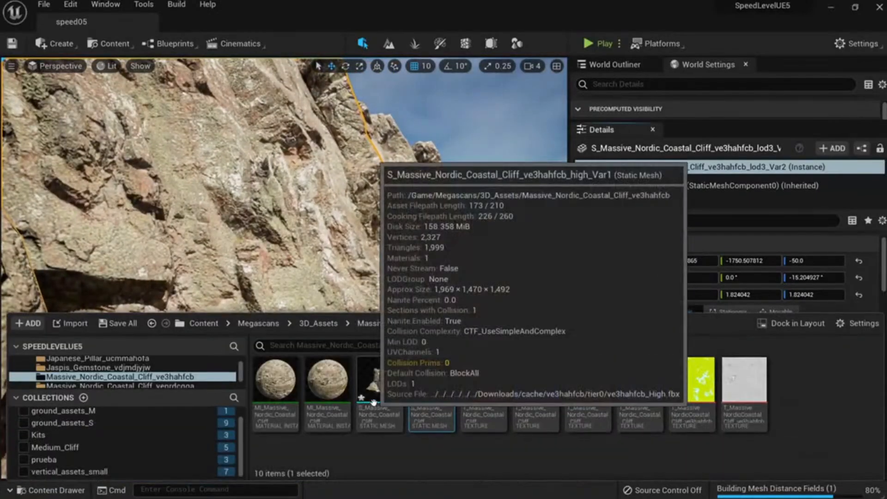
mouse_move(385, 392)
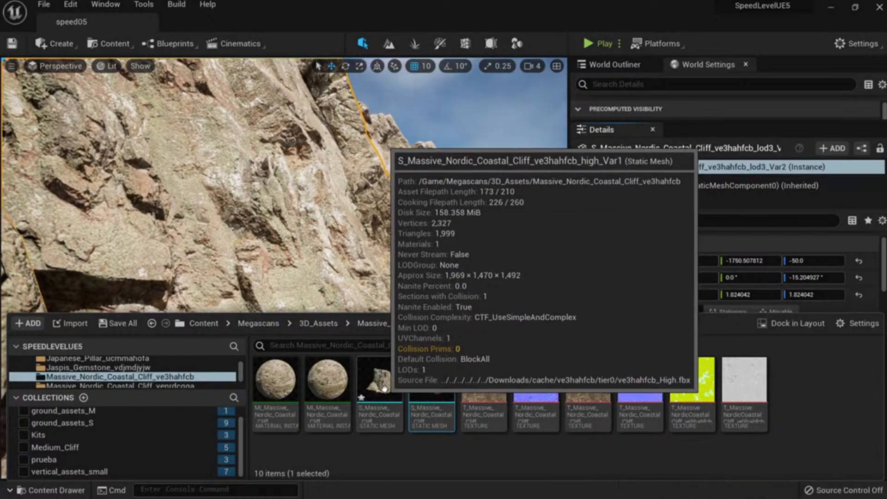
right_click_drag(350, 237, 367, 236)
Select all three cliffs that share the same cliff material.
key("s")
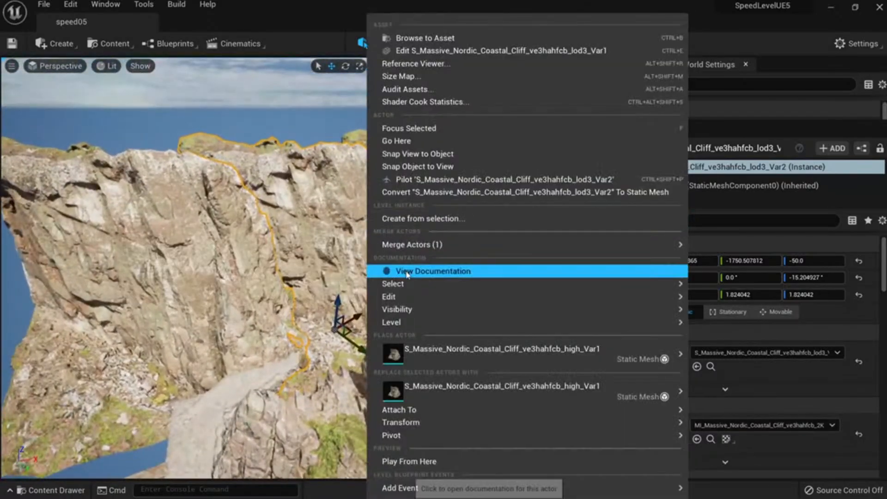
mouse_move(419, 286)
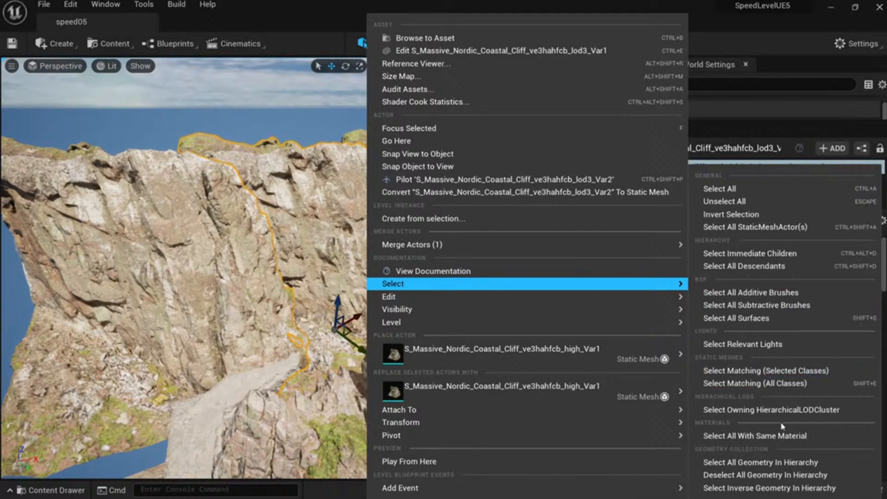
left_click(787, 443)
right_click_drag(352, 237, 353, 237)
right_click_drag(403, 303, 388, 282)
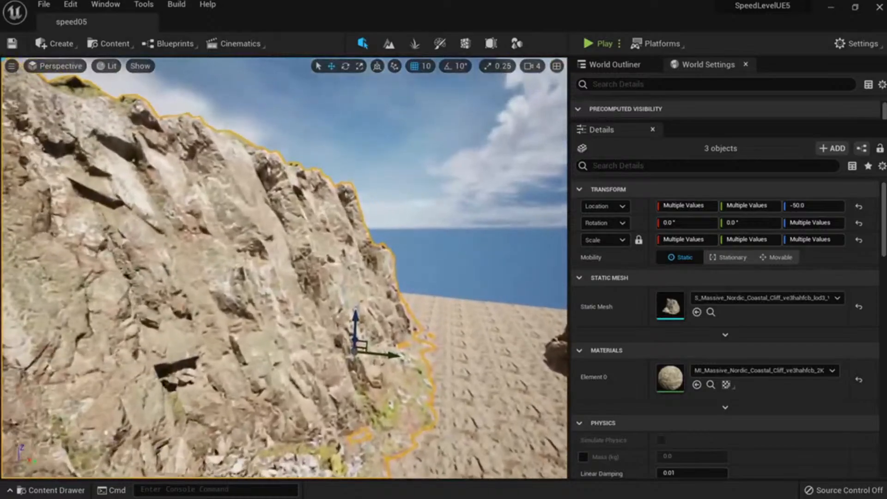
right_click_drag(314, 156, 309, 178)
Replace the three cliffs' mesh with the high-detail 8K cliff mesh, then deselect them.
key("ctrl+space")
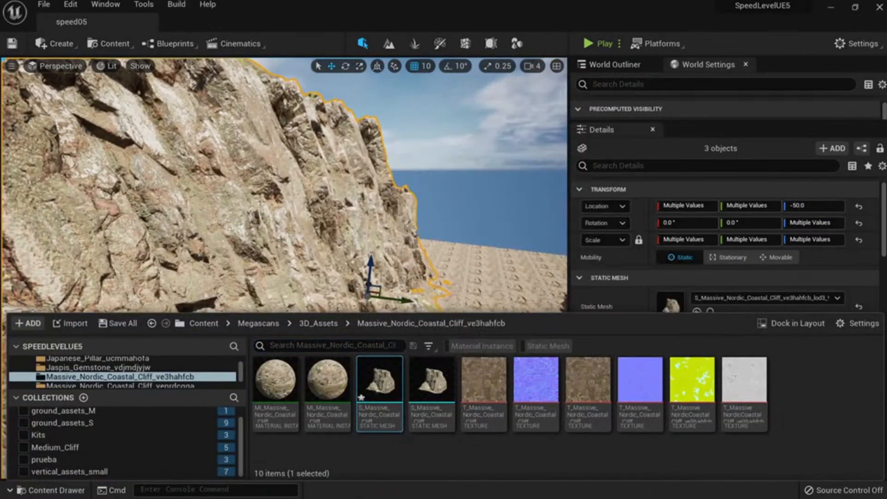
mouse_move(368, 209)
right_mouse_down()
mouse_move(341, 220)
mouse_move(355, 208)
right_mouse_up()
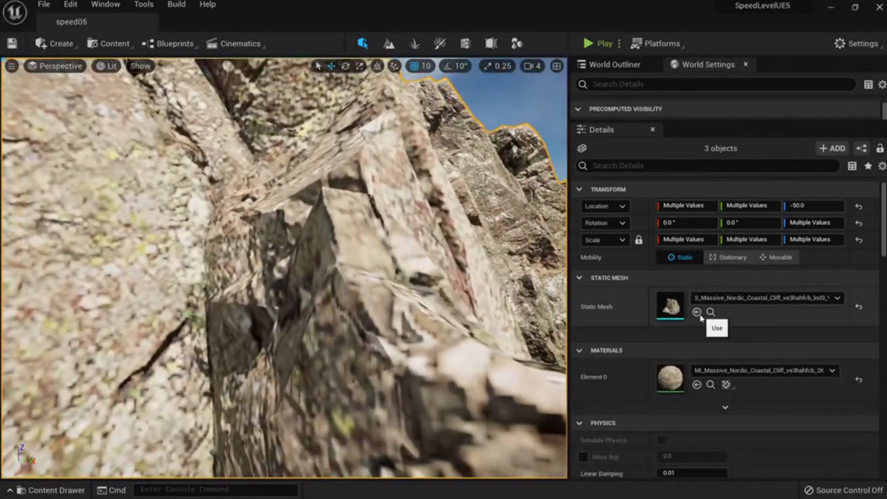
left_click(697, 311)
right_click_drag(375, 311, 365, 288)
right_click_drag(288, 323, 284, 335)
key("Escape")
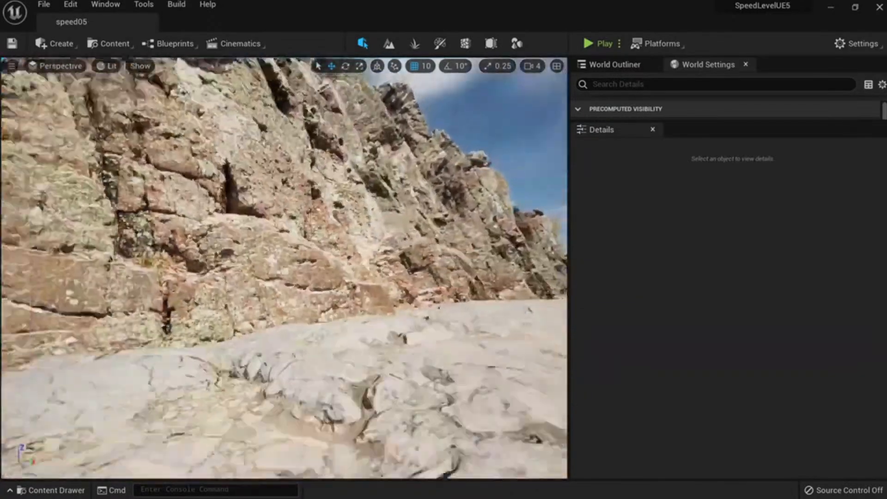
right_click_drag(284, 287, 289, 249)
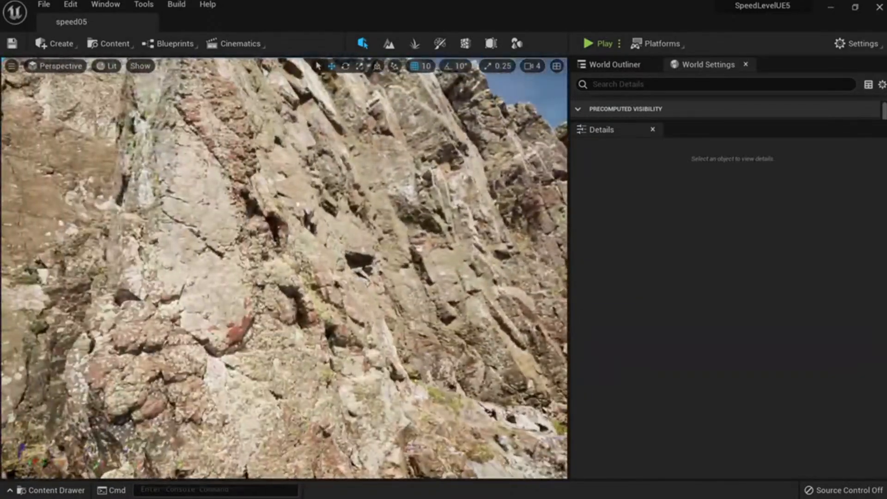
Check the left cliff and the sloping rocks along the corridor toward the beach.
left_click(287, 286)
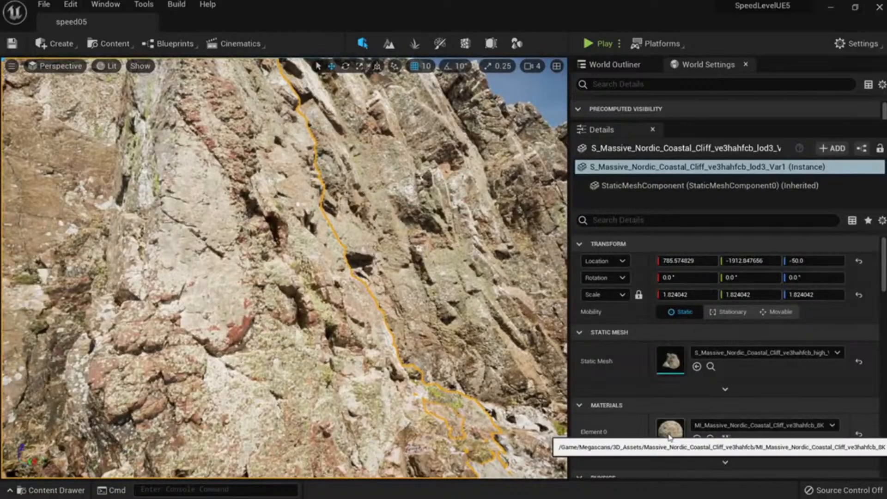
right_click_drag(415, 305, 512, 311)
key("Escape")
right_click_drag(320, 338, 347, 361)
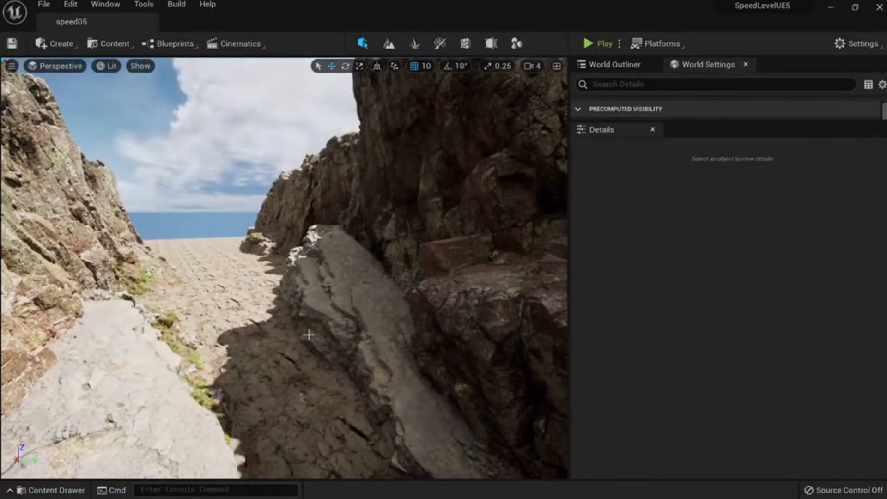
right_click_drag(313, 308, 277, 304)
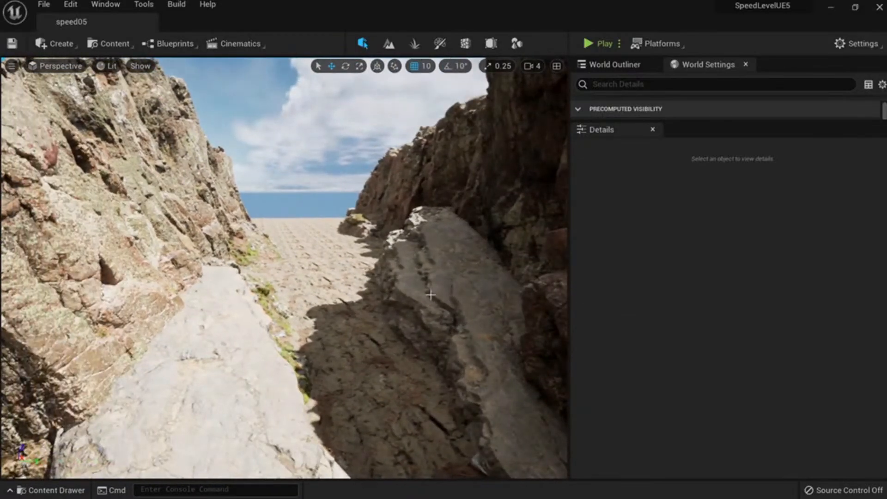
right_click_drag(431, 294, 417, 260)
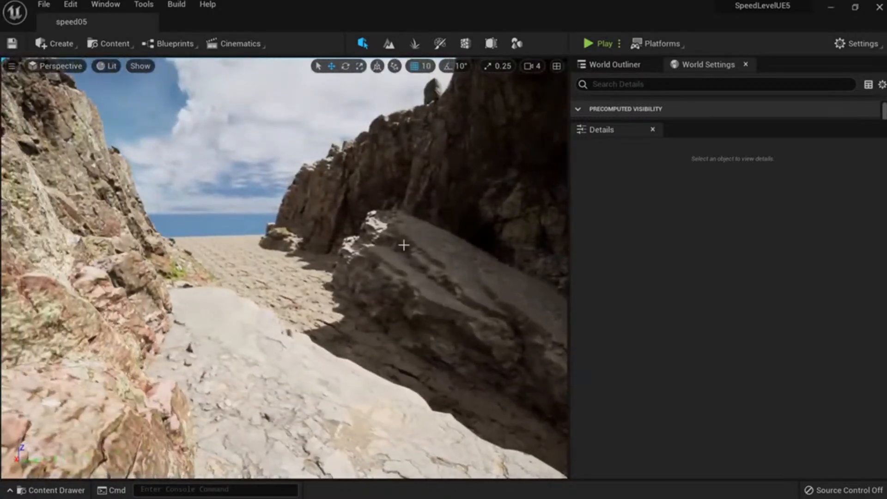
left_click(417, 260)
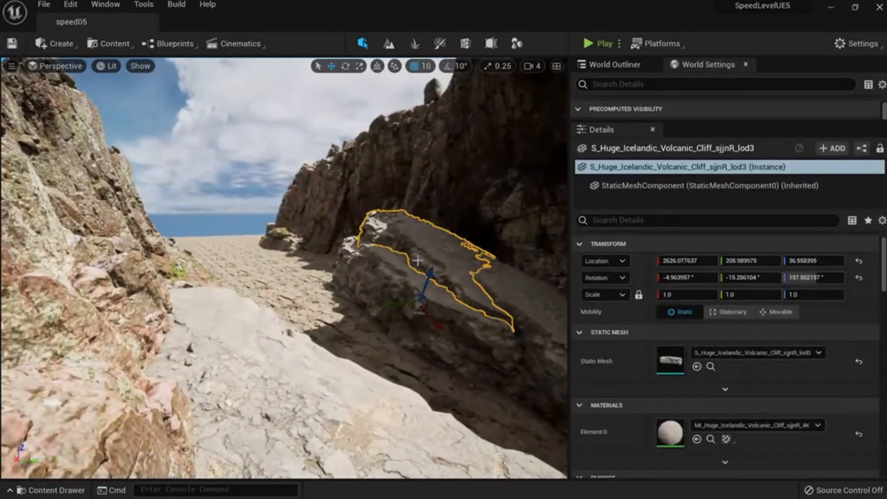
right_click_drag(430, 309, 441, 338)
key("Delete")
left_click(422, 304)
key("Delete")
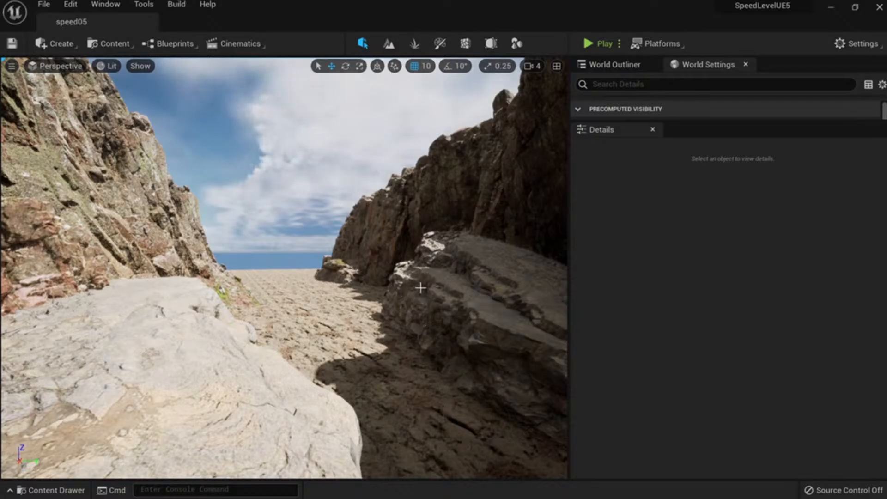
Select the upper volcanic cliff slab and browse to its static mesh with Ctrl+B.
mouse_move(428, 315)
right_mouse_down()
mouse_move(443, 318)
mouse_move(430, 298)
mouse_move(466, 324)
right_mouse_up()
right_click_drag(229, 206, 211, 204)
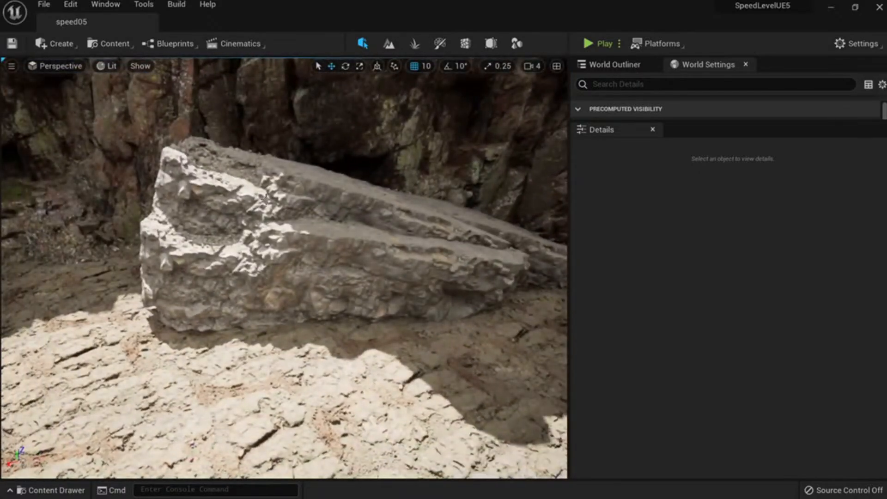
left_click(284, 216)
right_click_drag(284, 216, 266, 220)
key("ctrl+b")
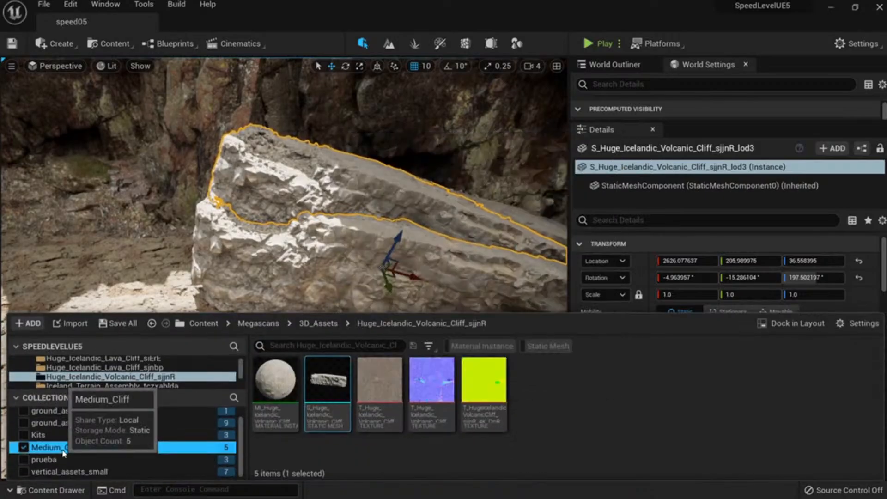
Place a Volcanic Cliff lod0 mesh from Medium_Cliff, turned about 120°.
left_click(51, 447)
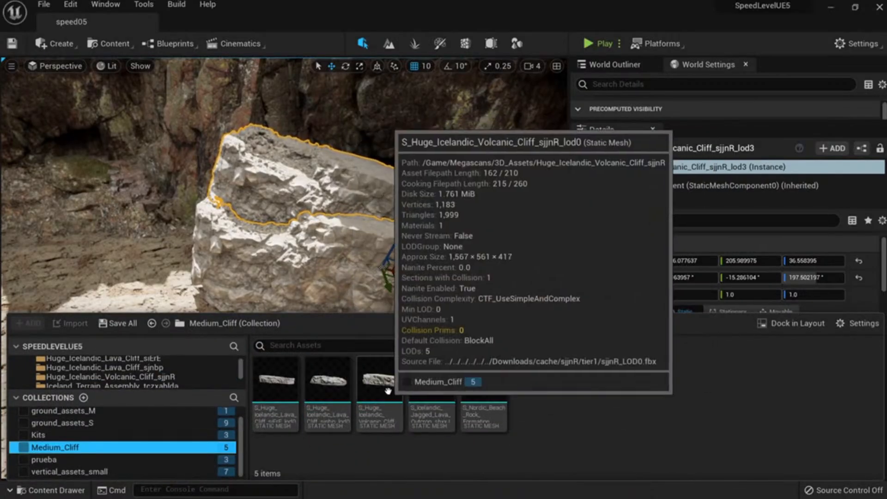
left_click_drag(379, 380, 168, 311)
right_click_drag(168, 310, 313, 337)
key("e")
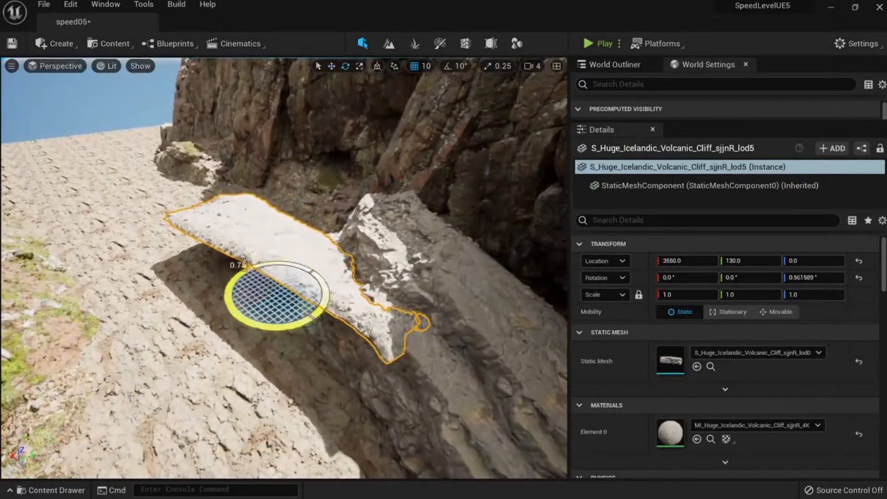
left_click_drag(240, 266, 335, 285)
Try a jagged lava outcrop near the cliff, turned to 103°, then delete it.
key("ctrl+space")
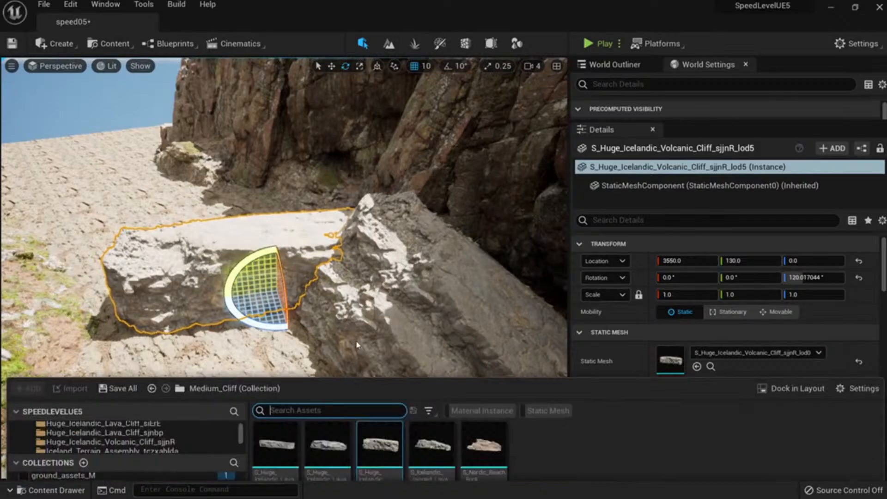
left_click_drag(429, 383, 51, 438)
right_click_drag(139, 369, 83, 379)
left_click_drag(298, 285, 341, 276)
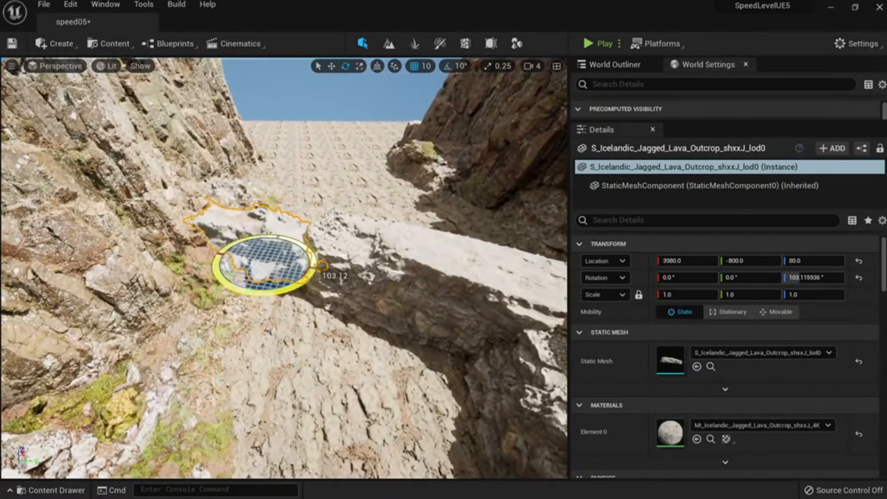
right_click_drag(341, 276, 369, 278)
key("Delete")
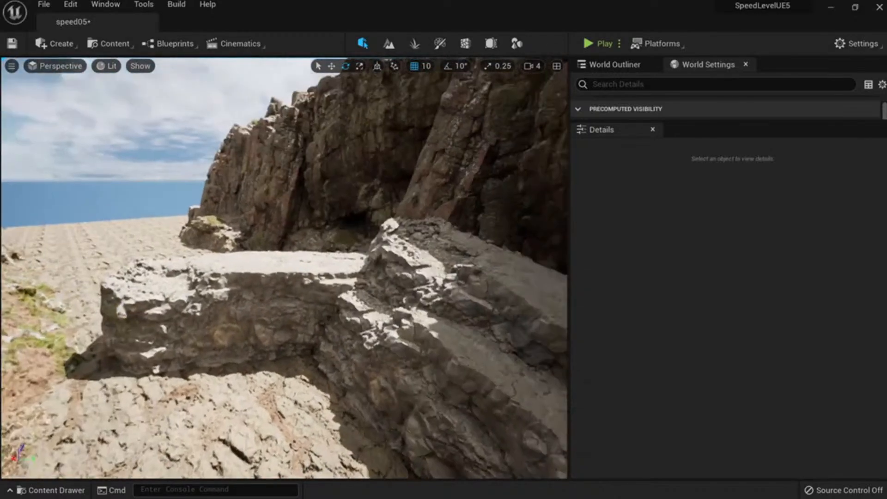
Scale the new volcanic cliff up to about 1.34.
left_click(290, 318)
right_click_drag(289, 318, 293, 305)
key("w")
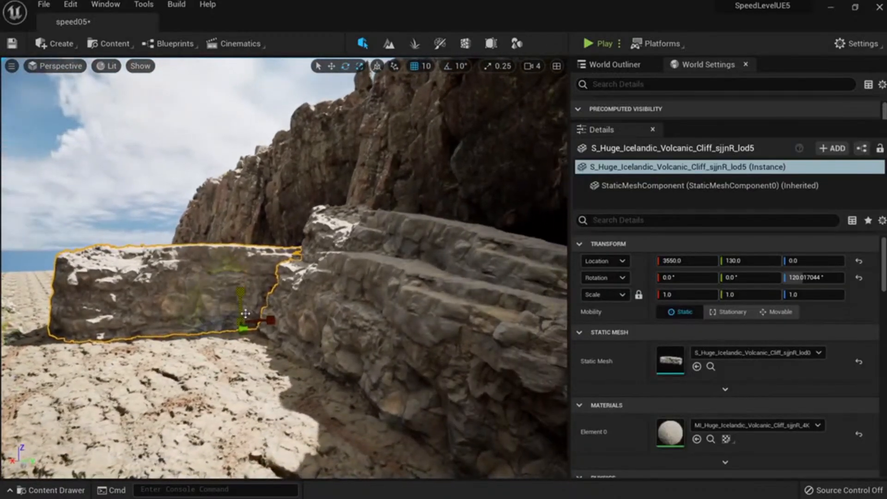
left_click_drag(239, 319, 250, 310)
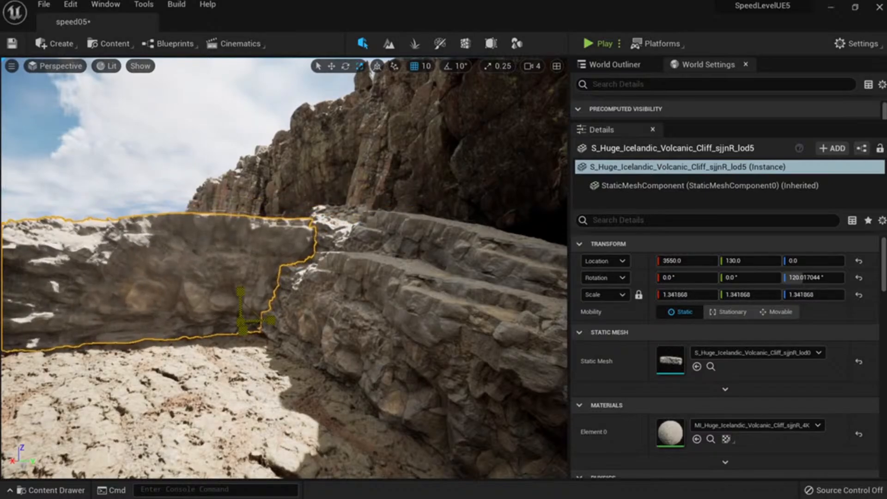
key("e")
right_click_drag(250, 310, 238, 334)
left_click_drag(247, 329, 249, 329)
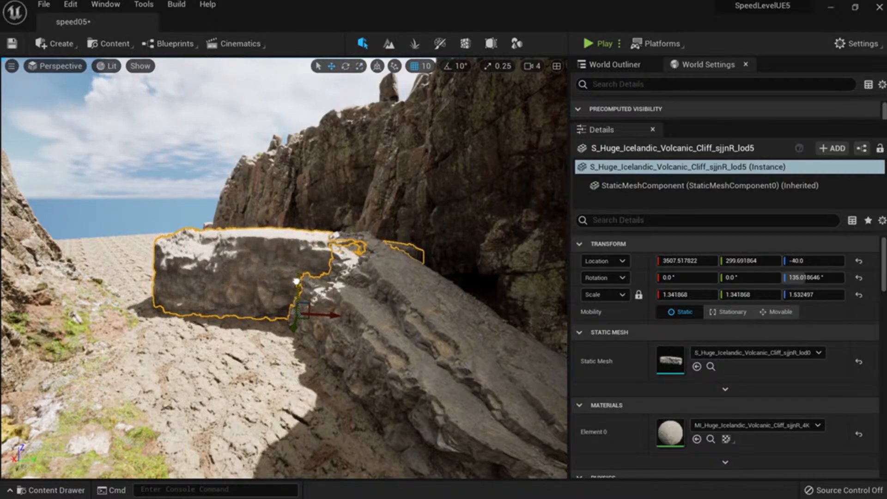
Select three volcanic cliff slabs.
key("Escape")
right_click_drag(295, 285, 271, 255)
right_click_drag(369, 312, 407, 358)
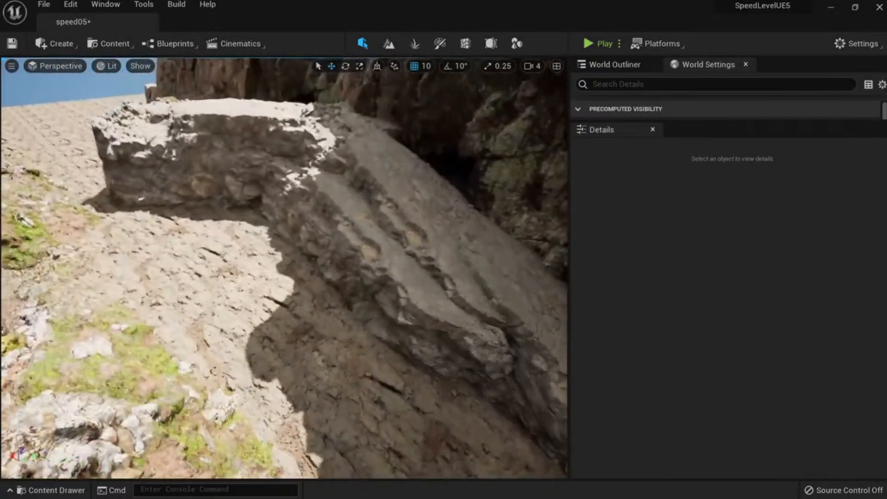
left_click(386, 305)
left_click(414, 201, "ctrl")
right_click_drag(413, 201, 455, 227)
left_click(398, 244, "ctrl")
right_click_drag(397, 244, 347, 199)
Duplicate the three slabs, turn the copies about 162°, reposition them, and tilt them about 14°.
left_click_drag(361, 346, 148, 211, "alt")
key("e")
right_click_drag(170, 225, 134, 225)
left_click_drag(231, 215, 323, 209)
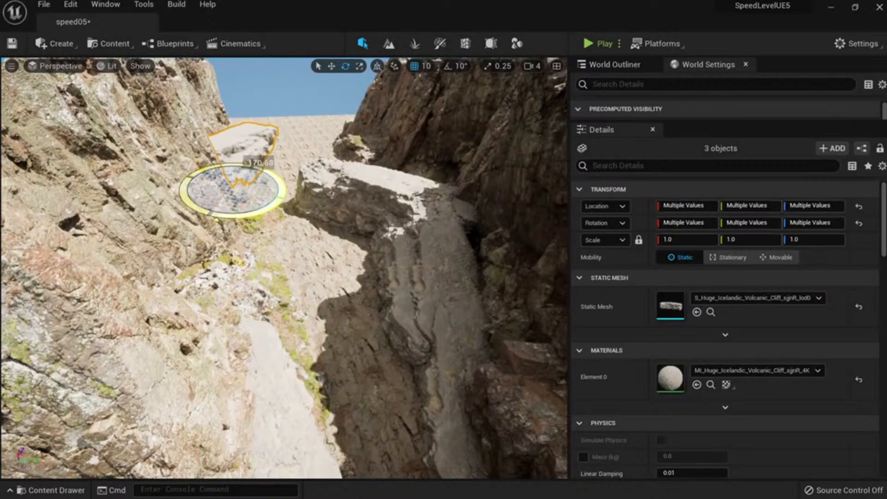
right_click_drag(296, 231, 259, 189)
left_click_drag(272, 239, 275, 237)
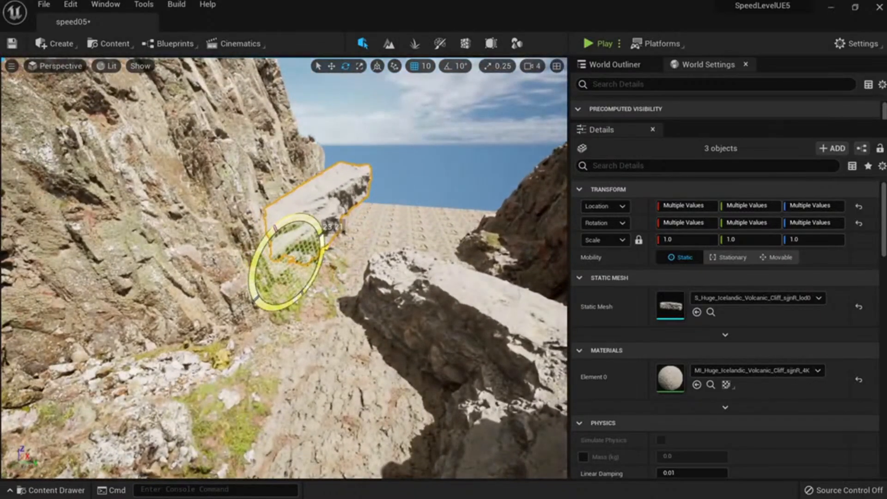
left_click_drag(343, 288, 407, 250)
right_click_drag(406, 250, 436, 281)
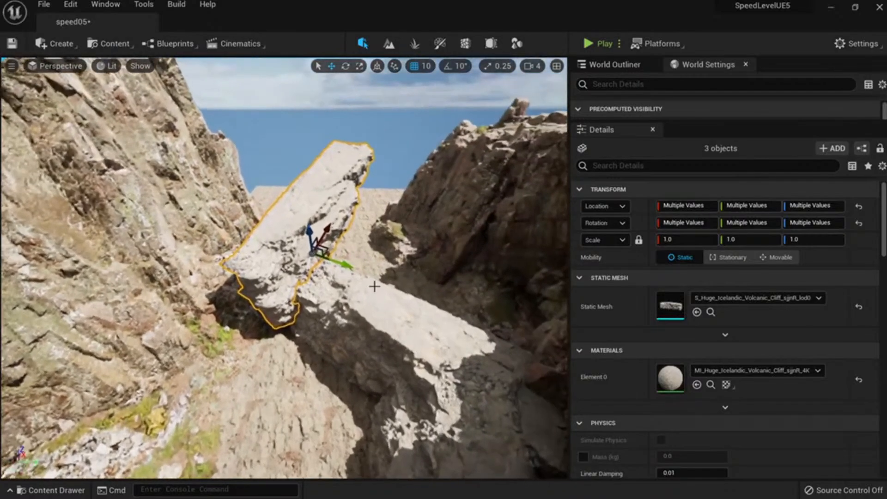
left_click_drag(341, 264, 322, 257)
key("e")
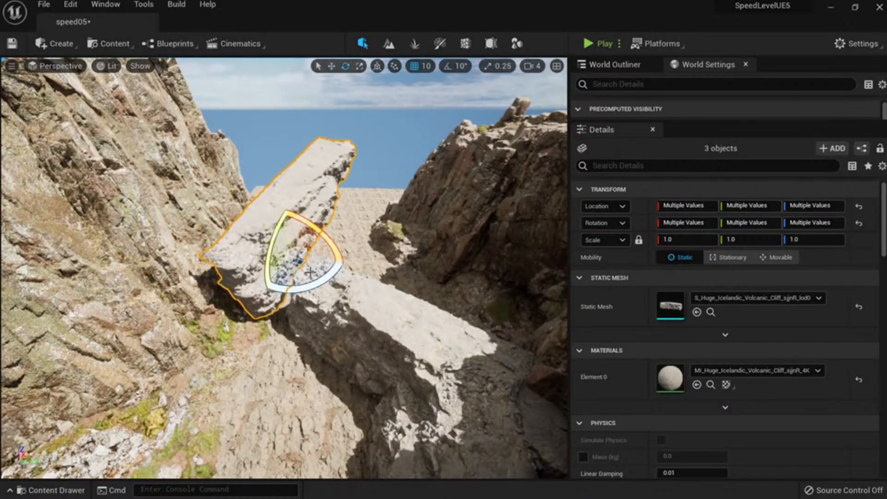
left_click_drag(318, 203, 323, 209)
left_click_drag(308, 267, 292, 259)
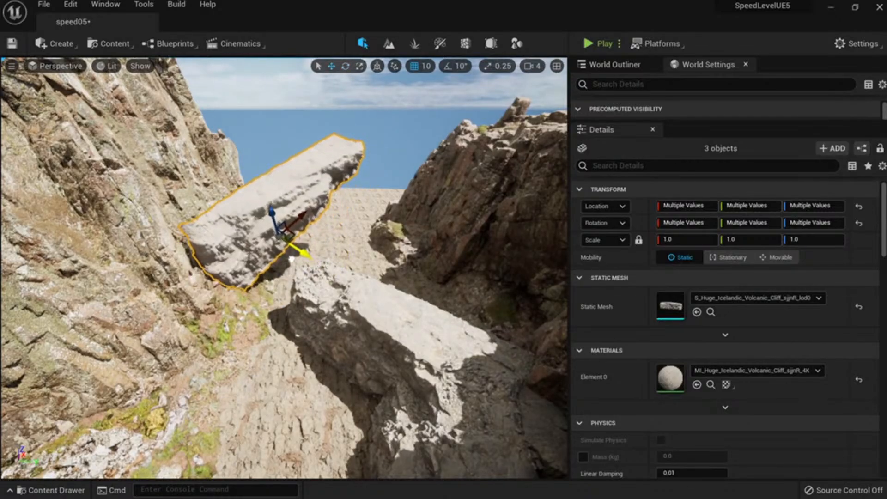
Duplicate the lower slab, slide the copy left, and turn it to about 11°.
left_click(353, 319)
right_click_drag(354, 319, 392, 323)
left_click_drag(419, 387, 274, 344, "alt")
key("Escape")
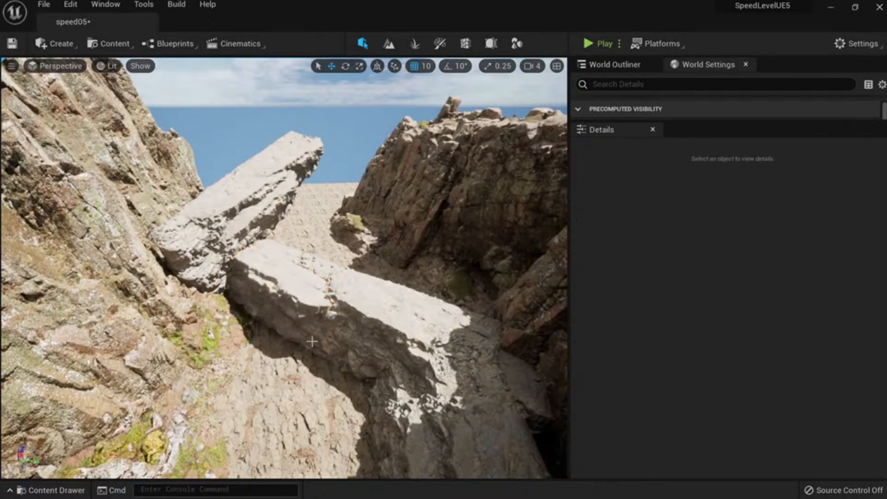
left_click(278, 317)
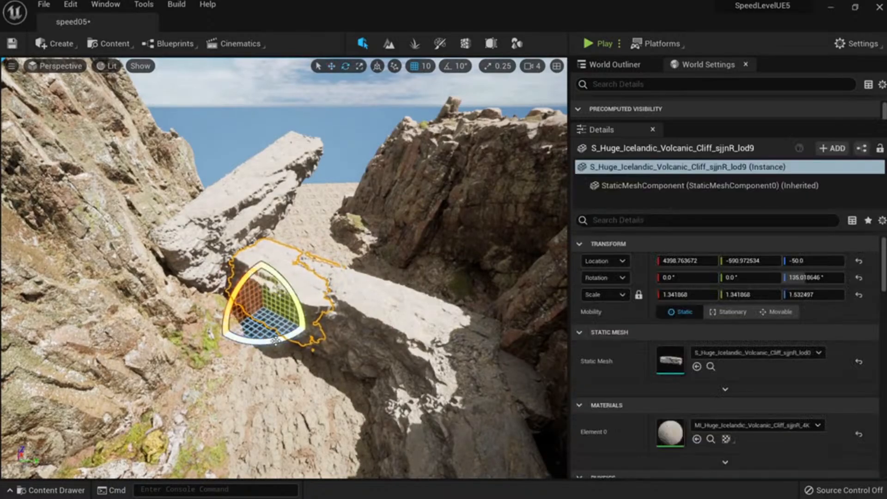
left_click_drag(309, 318, 273, 277)
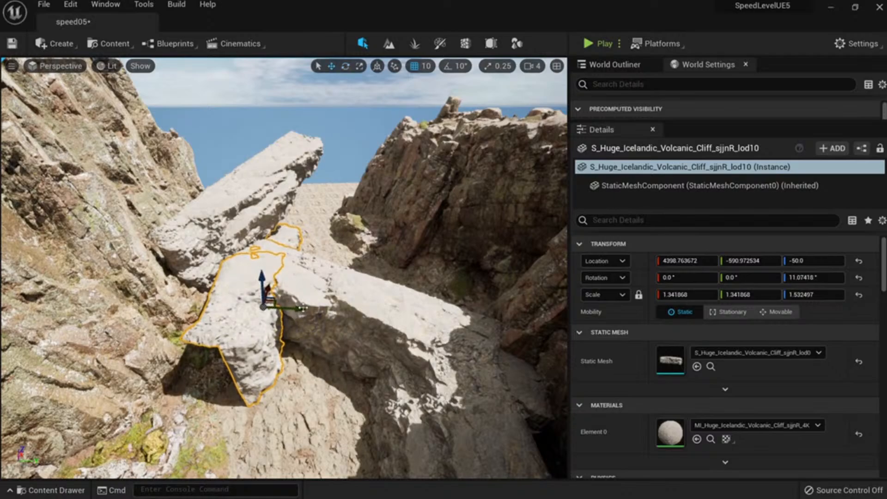
left_click_drag(301, 309, 252, 350)
key("e")
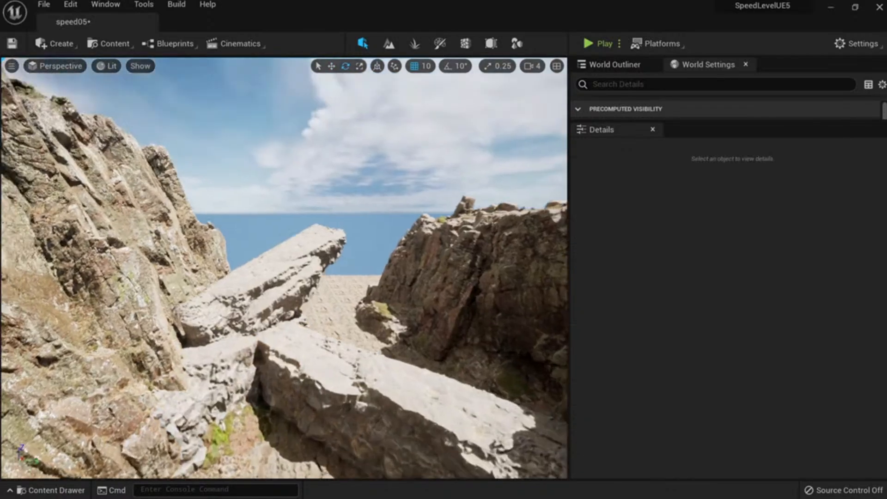
right_click_drag(284, 268, 273, 316)
Adjust three more volcanic rocks with the move and rotate tools.
left_click(208, 375)
left_click(349, 243, "ctrl")
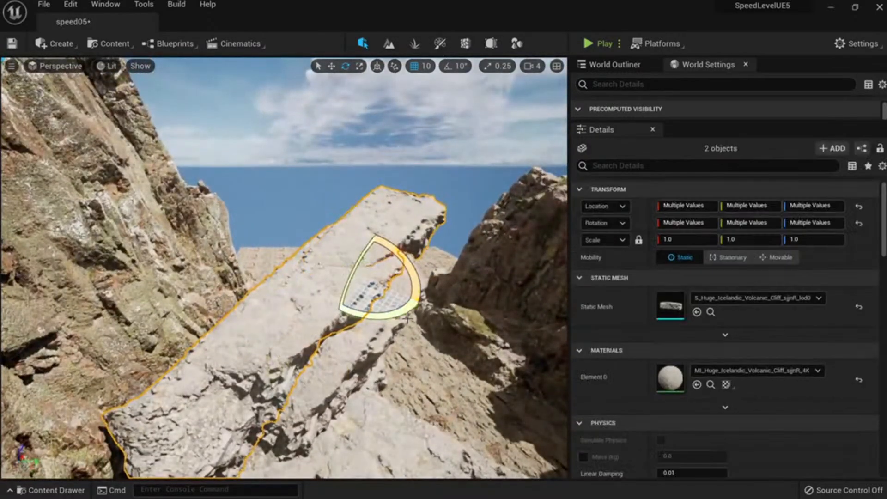
left_click(376, 328, "ctrl")
right_click_drag(376, 329, 364, 352)
key("w")
right_click_drag(297, 349, 297, 348)
key("e")
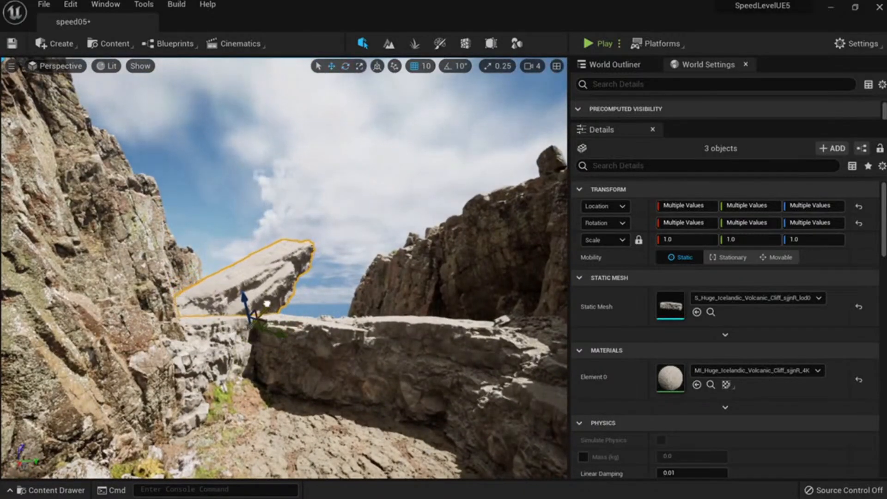
key("Escape")
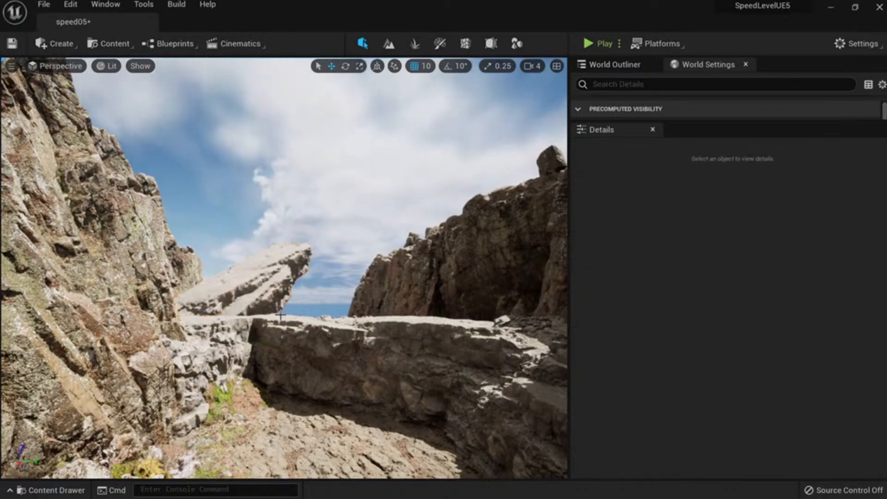
right_click_drag(236, 312, 260, 309)
right_click_drag(315, 285, 291, 283)
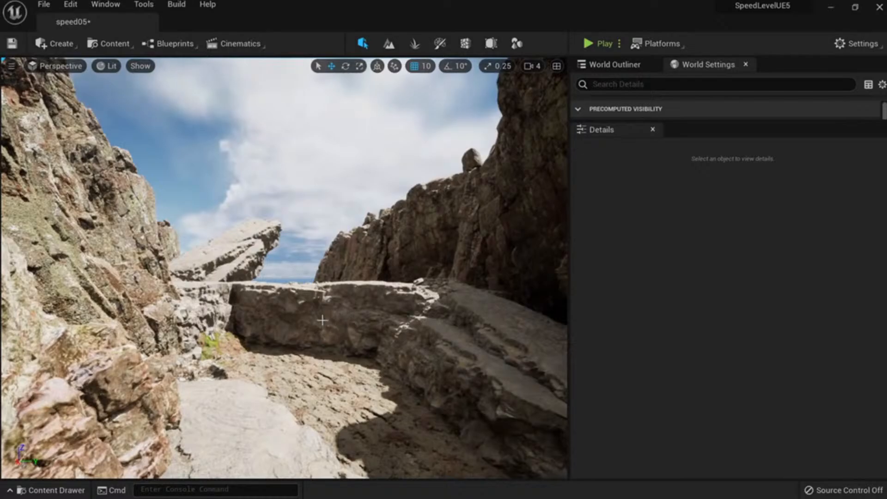
right_click_drag(322, 320, 351, 443)
Rotate the Icelandic volcanic cliff slab.
left_click(125, 319)
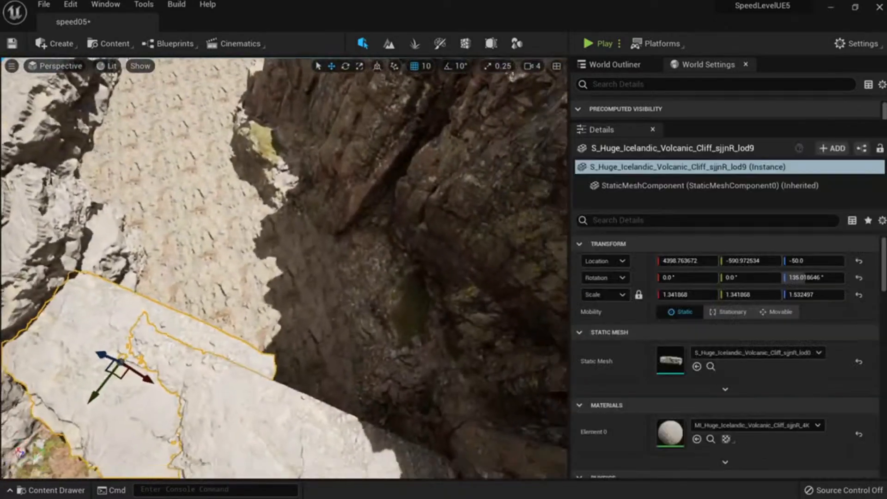
right_click_drag(275, 352, 286, 369)
key("s")
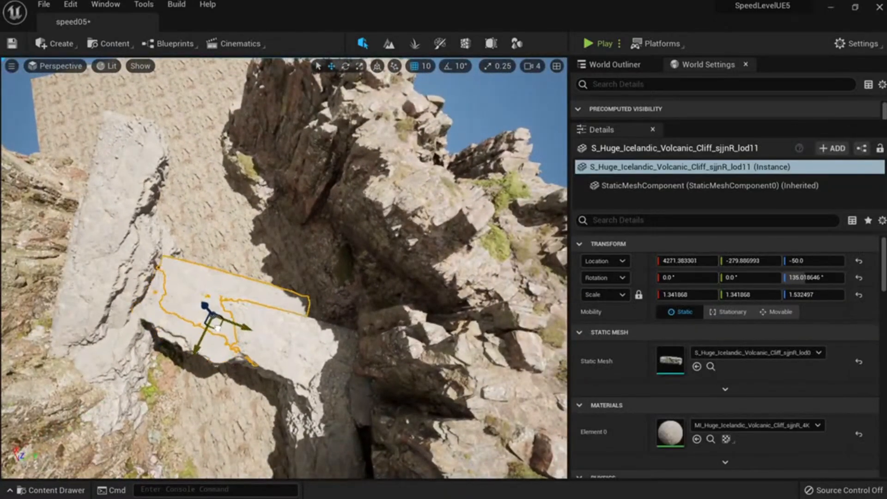
left_click_drag(270, 342, 199, 337)
key("Escape")
right_click_drag(270, 342, 245, 318)
key("w")
right_click_drag(296, 392, 342, 415)
key("s")
Select three more volcanic rock slabs to check their placement.
left_click(217, 282)
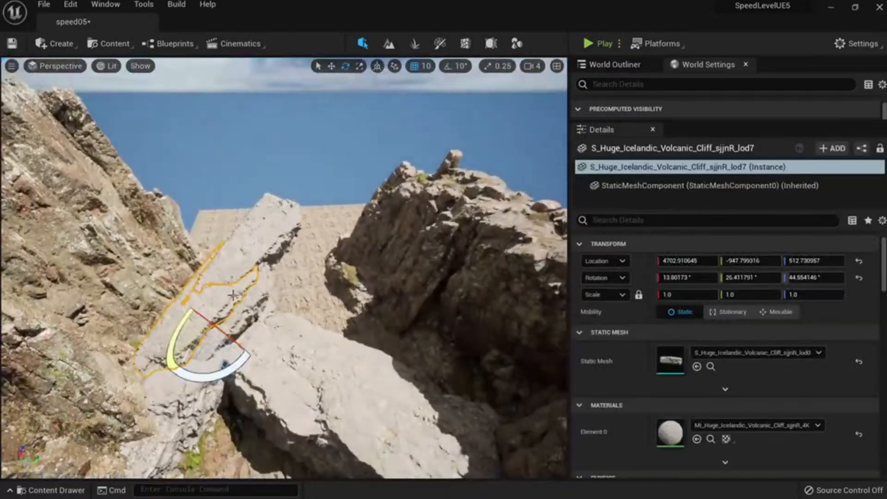
left_click(268, 249, "ctrl")
left_click(238, 332, "ctrl")
right_click_drag(238, 331, 222, 369)
key("w")
key("s")
mouse_move(168, 259)
right_mouse_down()
mouse_move(150, 275)
mouse_move(155, 266)
right_mouse_up()
Shift the left Nordic coastal cliff sideways along Y.
left_click(234, 225)
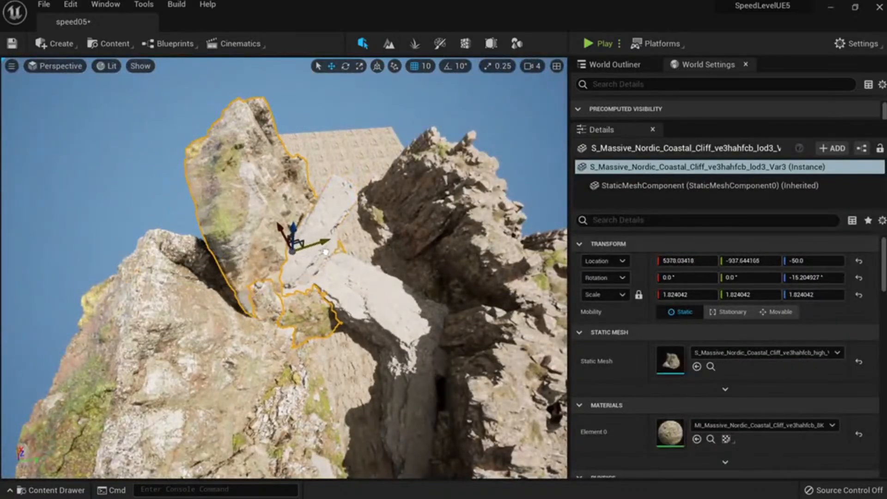
key("e")
mouse_move(325, 252)
left_mouse_down()
mouse_move(295, 261)
mouse_move(326, 260)
left_mouse_up()
key("Escape")
right_click_drag(311, 269, 307, 217)
key("w")
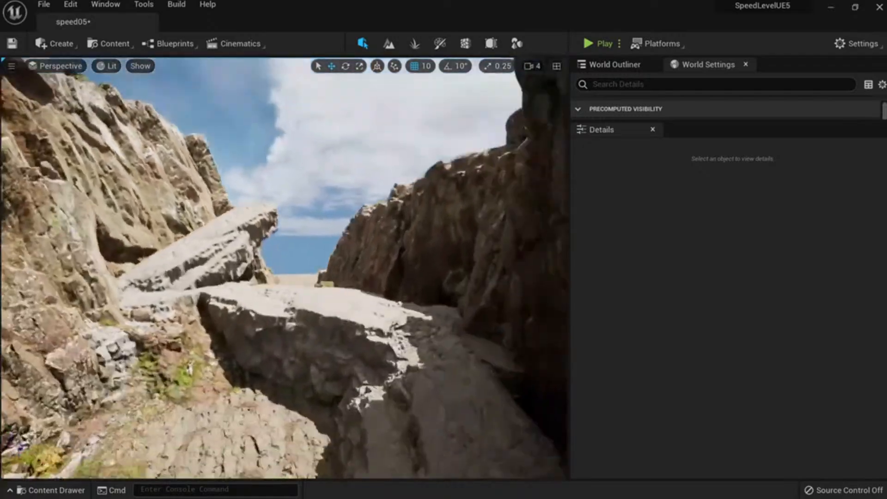
key("s")
mouse_move(366, 273)
right_mouse_down()
mouse_move(384, 260)
mouse_move(387, 277)
mouse_move(366, 273)
right_mouse_up()
Fly through the canyon to view the slab bridge.
key("w")
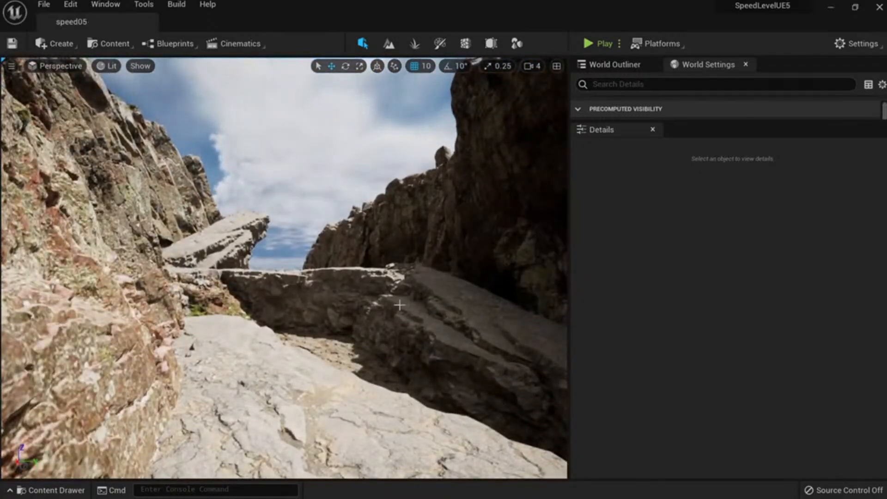
key("d")
right_click_drag(403, 313, 379, 337)
key("w")
key("a")
mouse_move(363, 301)
right_mouse_down()
mouse_move(342, 291)
mouse_move(364, 301)
right_mouse_up()
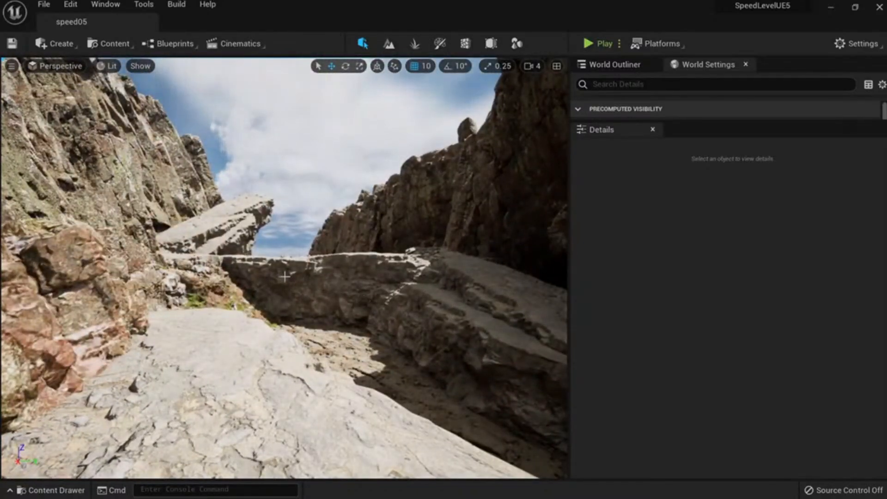
right_click_drag(285, 276, 271, 227)
Select the three volcanic slabs and slide them sideways and forward along their length.
left_click(271, 224)
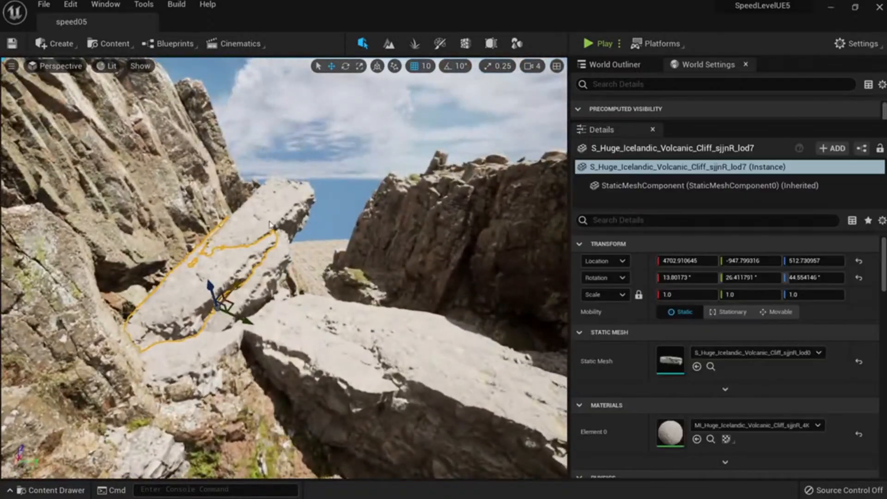
left_click(270, 225, "ctrl")
left_click(266, 280, "ctrl")
left_click_drag(258, 330, 330, 366)
key("e")
key("w")
left_click_drag(319, 408, 303, 369)
key("e")
key("w")
right_click_drag(309, 350, 270, 341)
left_click_drag(310, 350, 327, 328)
Spin the slabs about 177°, shift them left, turn them about 7° and lower them slightly.
key("e")
left_click_drag(375, 367, 291, 406)
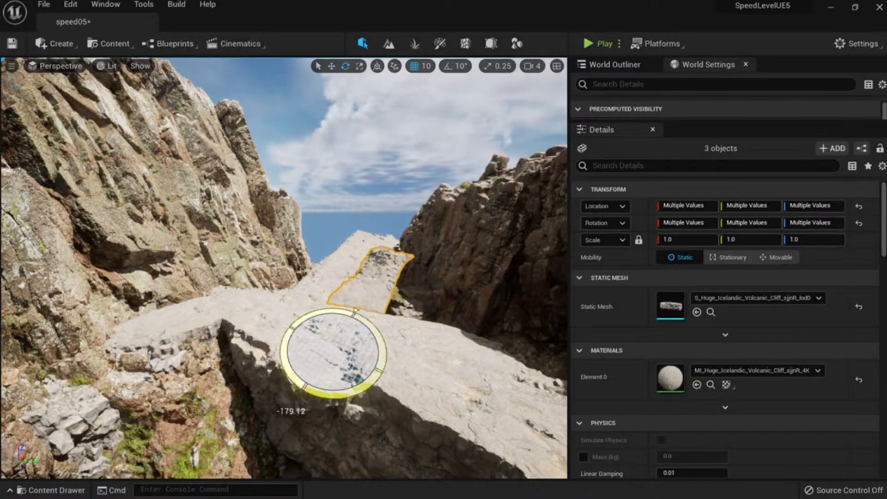
key("w")
left_click_drag(309, 338, 261, 317)
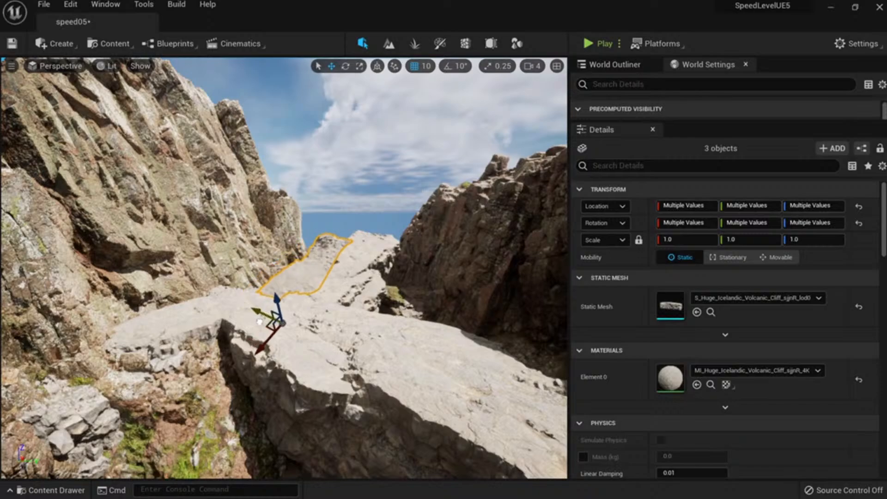
key("e")
left_click_drag(273, 366, 249, 348)
key("w")
key("e")
key("w")
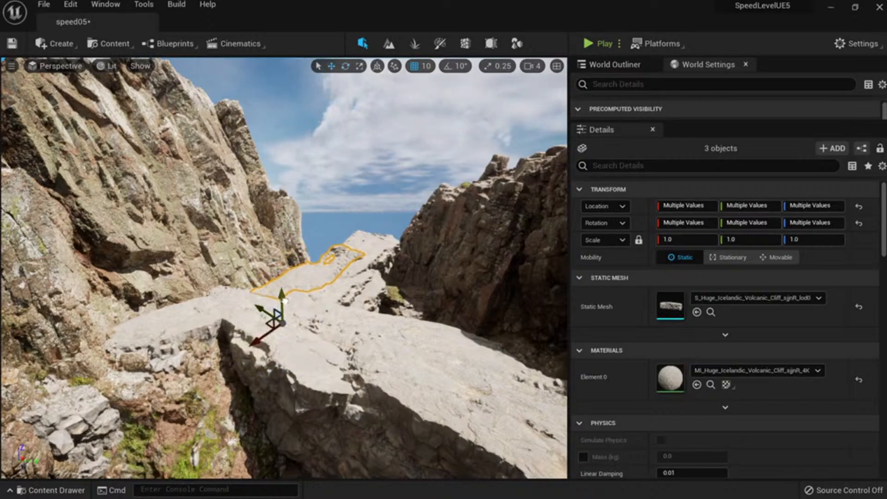
mouse_move(284, 300)
left_mouse_down()
mouse_move(271, 314)
mouse_move(262, 309)
mouse_move(277, 283)
mouse_move(277, 293)
left_mouse_up()
Deselect and fly between the rocks, rising until the sea horizon shows beyond the bridge.
key("Escape")
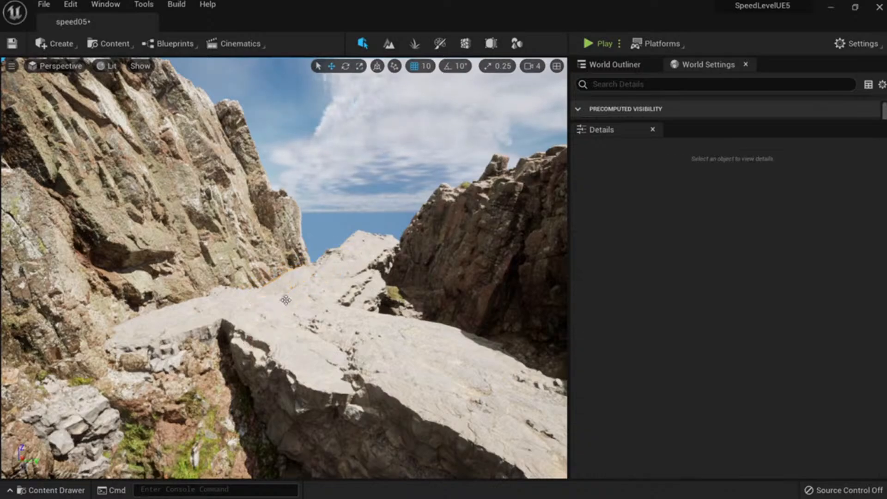
mouse_move(276, 338)
right_mouse_down()
mouse_move(319, 323)
mouse_move(327, 333)
mouse_move(311, 336)
mouse_move(329, 340)
mouse_move(280, 325)
mouse_move(289, 317)
mouse_move(283, 342)
right_mouse_up()
key("w")
key("s")
key("s")
key("w")
key("w")
mouse_move(331, 374)
right_mouse_down()
mouse_move(329, 366)
mouse_move(320, 383)
right_mouse_up()
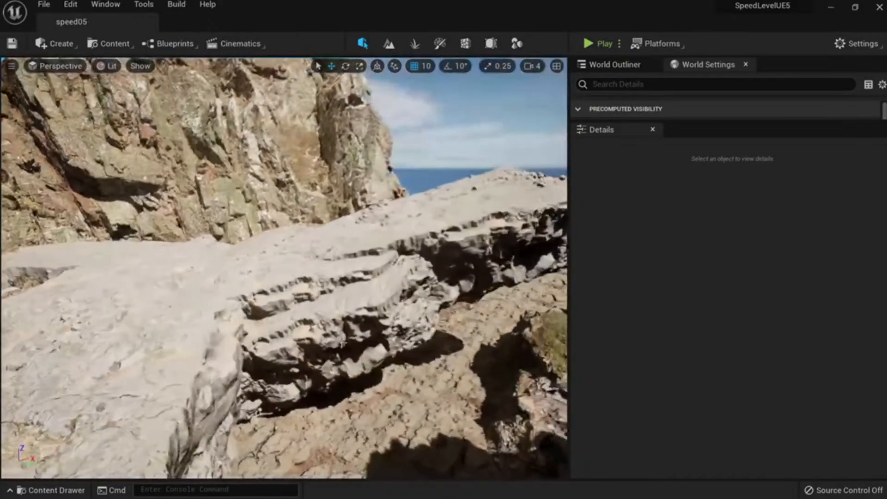
Select two volcanic cliff slabs and rotate them into line with the bridge.
left_click(331, 339)
right_click_drag(331, 339, 347, 334)
left_click(368, 260, "ctrl")
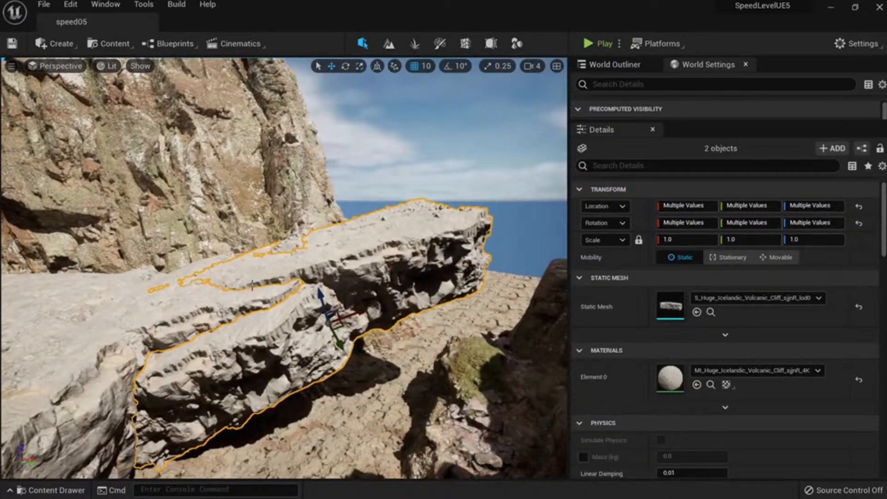
key("s")
mouse_move(222, 298)
right_mouse_down()
mouse_move(231, 295)
mouse_move(222, 289)
right_mouse_up()
key("w")
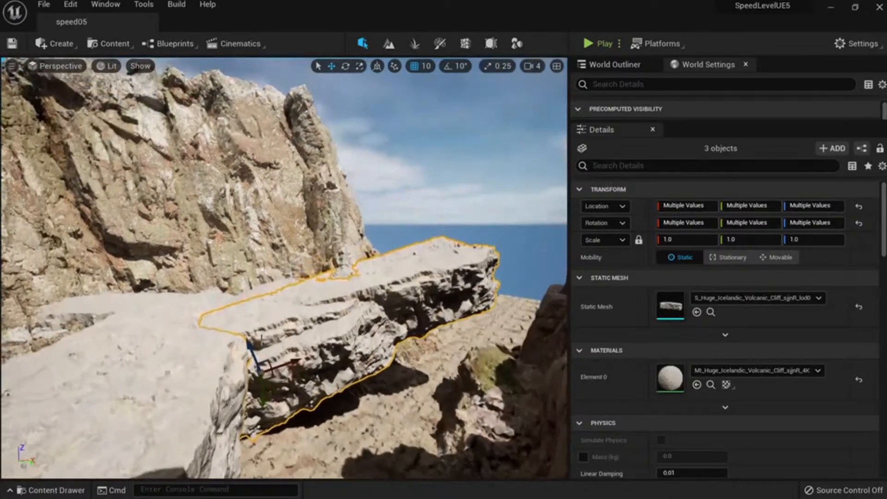
key("e")
left_click_drag(312, 354, 313, 358)
key("Escape")
Fly along the canyon to the rock wall and select the centre slab plus a second slab.
mouse_move(313, 358)
right_mouse_down()
mouse_move(351, 359)
mouse_move(323, 361)
mouse_move(325, 348)
mouse_move(306, 359)
mouse_move(319, 353)
right_mouse_up()
key("s")
key("w")
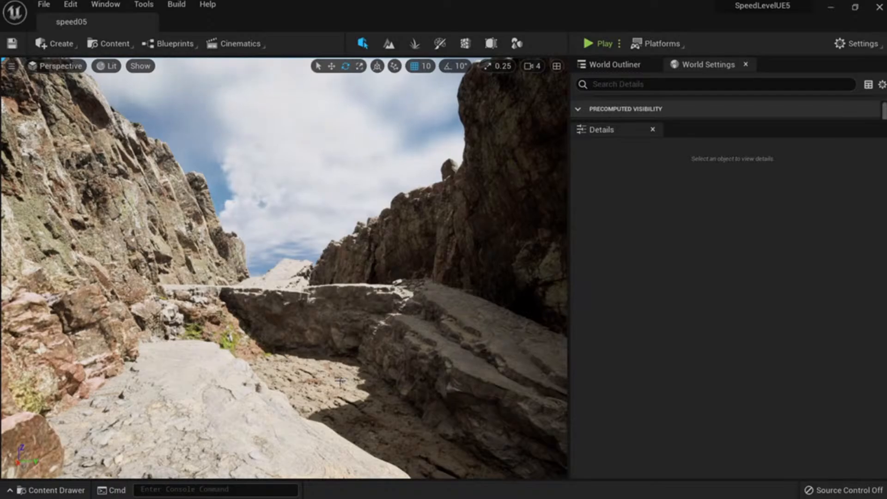
right_click_drag(340, 381, 362, 453)
key("w")
key("s")
key("w")
left_click(260, 379)
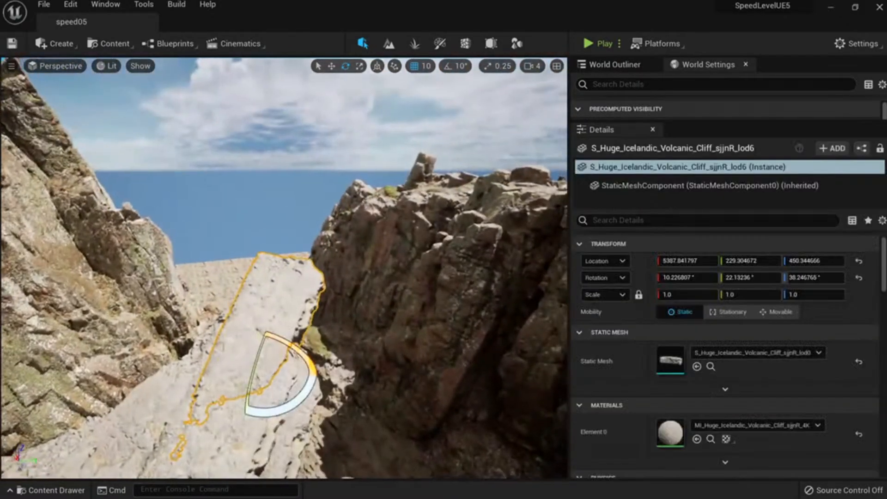
right_click_drag(261, 379, 262, 387)
left_click(263, 425, "ctrl")
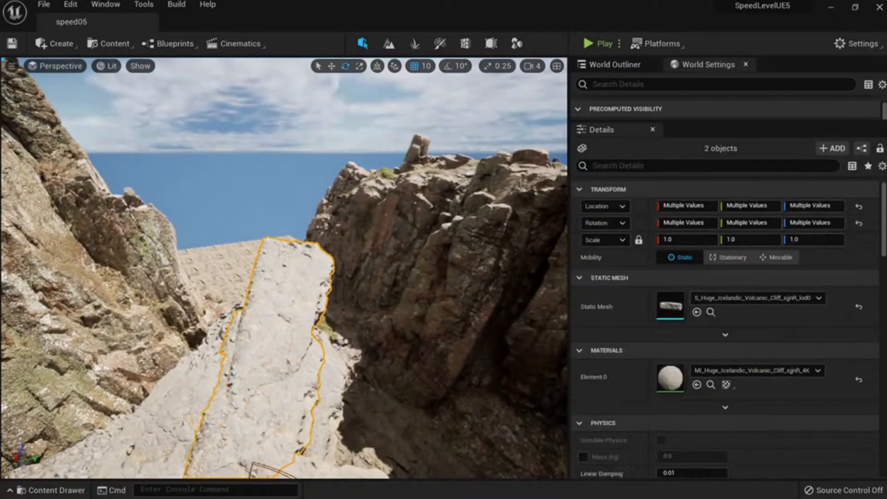
Slide the two leaning slabs to the left along the Y axis.
key("a")
right_click_drag(263, 425, 280, 432)
right_click_drag(337, 288, 329, 417)
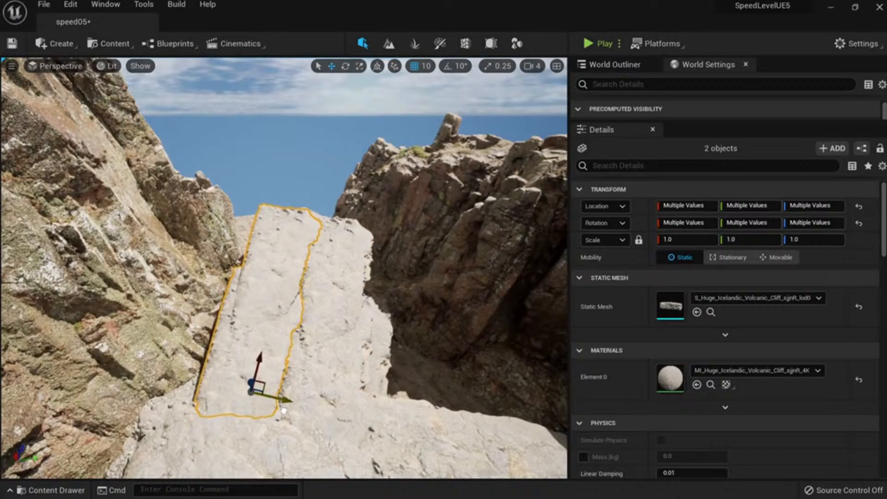
left_click_drag(289, 400, 236, 390)
key("Escape")
key("s")
right_click_drag(235, 389, 298, 382)
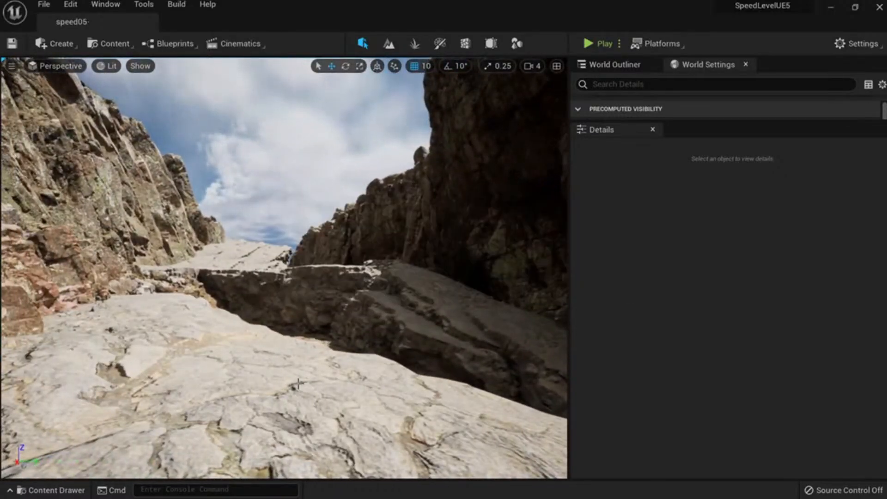
Lower and slightly tilt the two Nordic cliff pieces on the right wall.
left_click(323, 253)
mouse_move(356, 255)
right_mouse_down()
mouse_move(319, 238)
mouse_move(354, 240)
mouse_move(357, 255)
right_mouse_up()
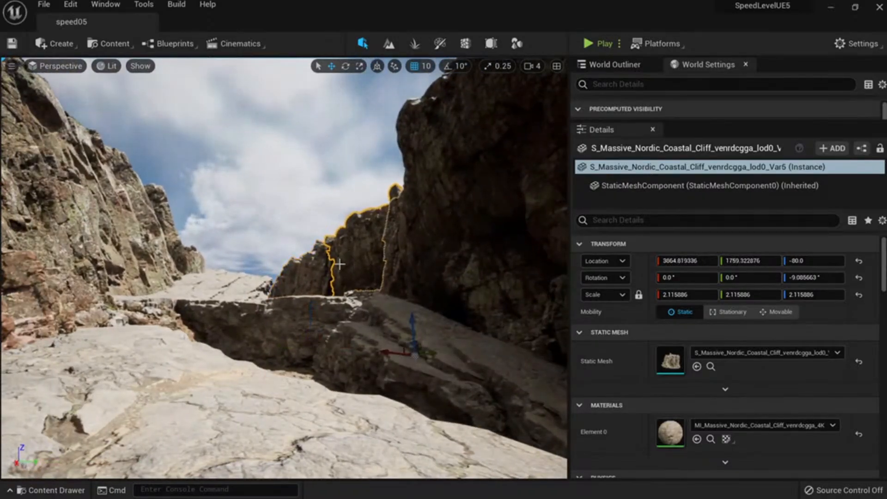
left_click(317, 272, "ctrl")
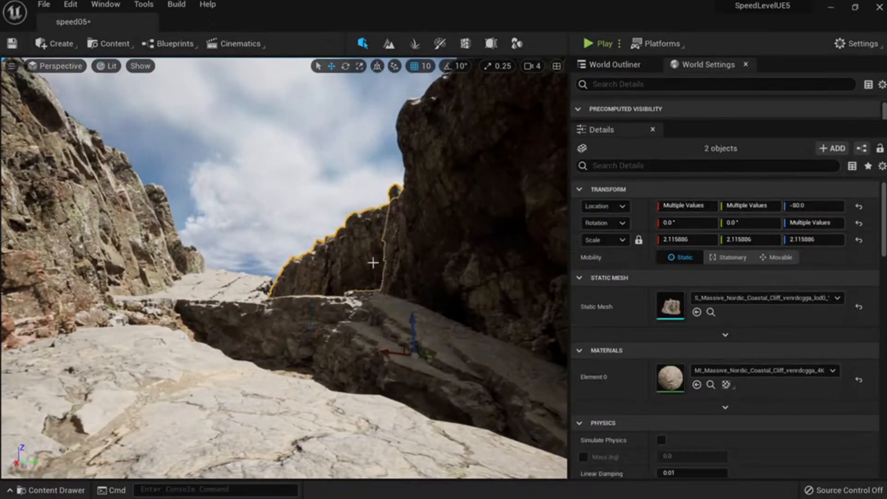
left_click_drag(417, 285, 411, 313)
key("e")
key("w")
right_click_drag(411, 313, 372, 309)
Scale the left Nordic coastal cliff up to 2.56 and shift it sideways.
left_click(221, 324)
right_click_drag(222, 323, 161, 325)
key("w")
key("s")
key("e")
key("r")
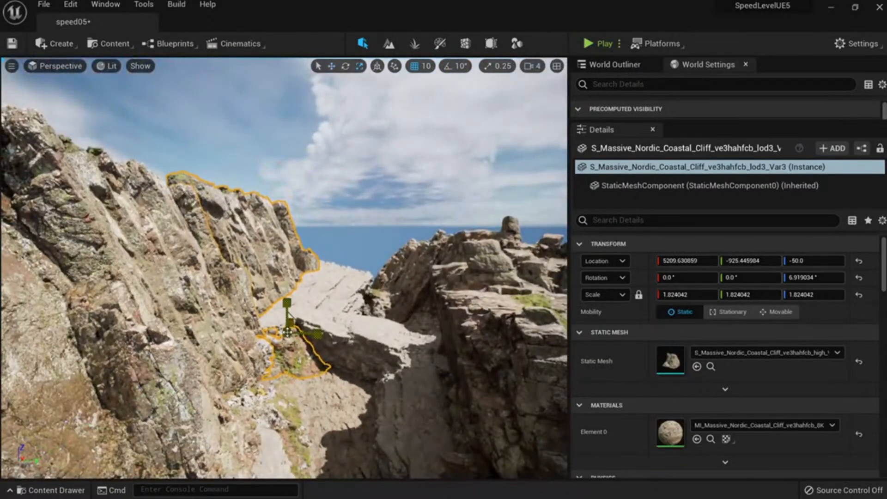
mouse_move(286, 332)
left_mouse_down()
mouse_move(299, 324)
mouse_move(312, 335)
mouse_move(295, 336)
left_mouse_up()
key("w")
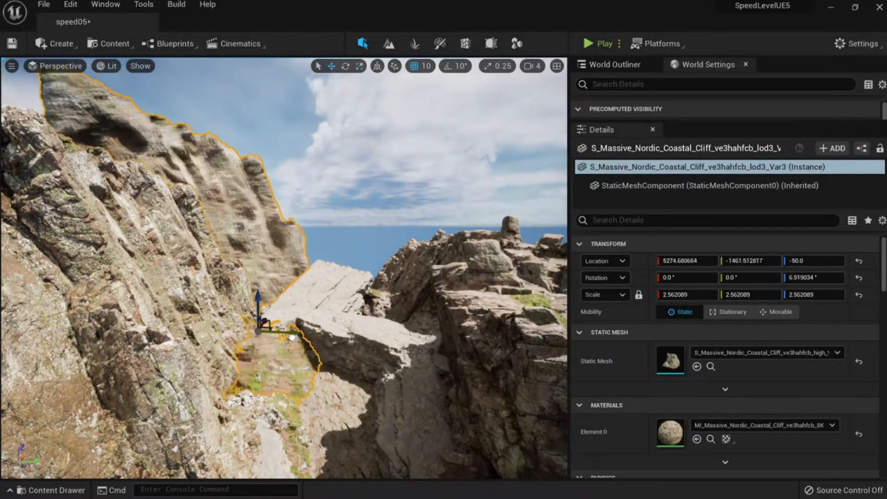
key("Escape")
Descend into the canyon and fly around the rock slab to inspect its top surface.
right_click_drag(301, 339, 318, 311)
key("q")
key("w")
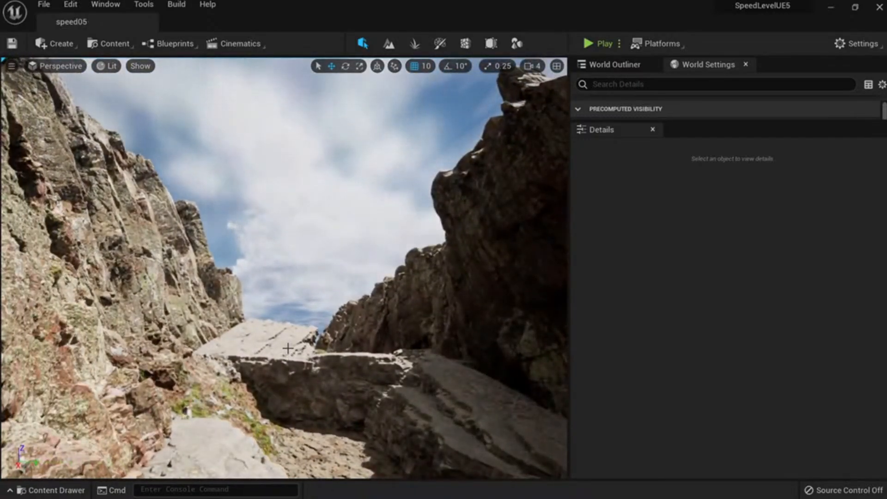
right_click_drag(288, 348, 392, 291)
key("q")
key("e")
key("w")
key("e")
key("s")
key("w")
key("e")
key("s")
key("w")
key("s")
key("w")
key("s")
key("w")
key("w")
Select the rock slab with two nearby meshes, then deselect and pick the right-wall cliff piece.
left_click(285, 341)
left_click(314, 291, "ctrl")
left_click(307, 375, "ctrl")
key("a")
key("Escape")
key("s")
left_click(375, 290)
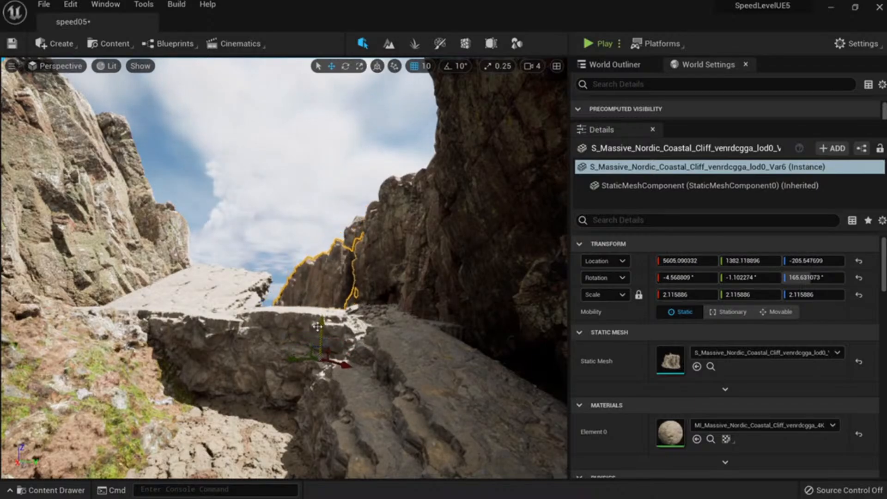
Fly across the canyon past the foreground rock toward the pale slab.
key("Escape")
key("a")
mouse_move(317, 327)
right_mouse_down()
mouse_move(308, 327)
mouse_move(330, 315)
right_mouse_up()
key("s")
key("w")
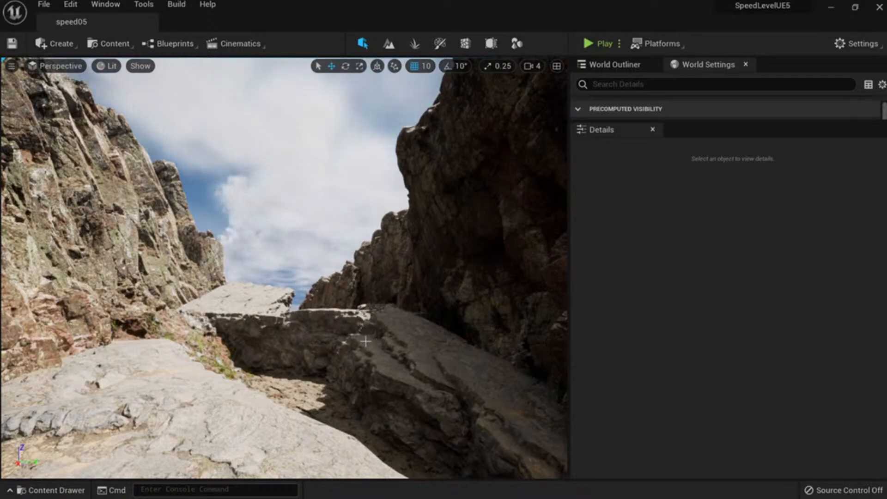
right_click_drag(369, 382, 405, 408)
key("w")
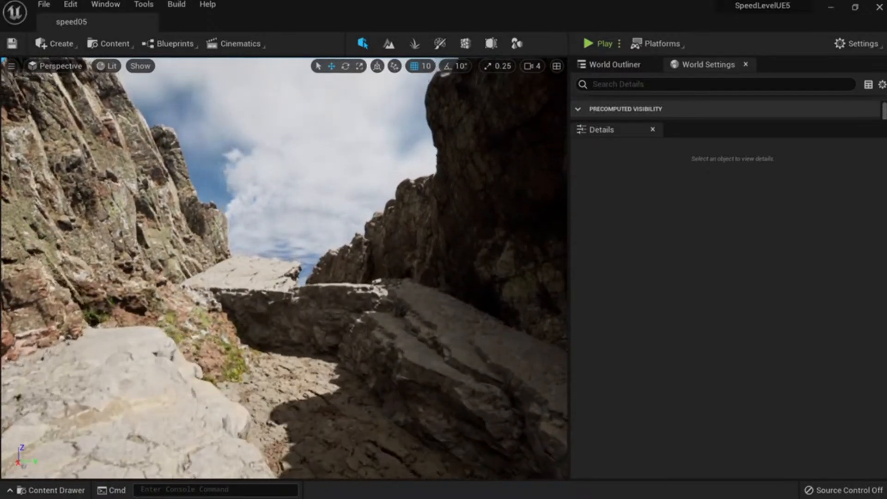
right_click_drag(405, 407, 405, 420)
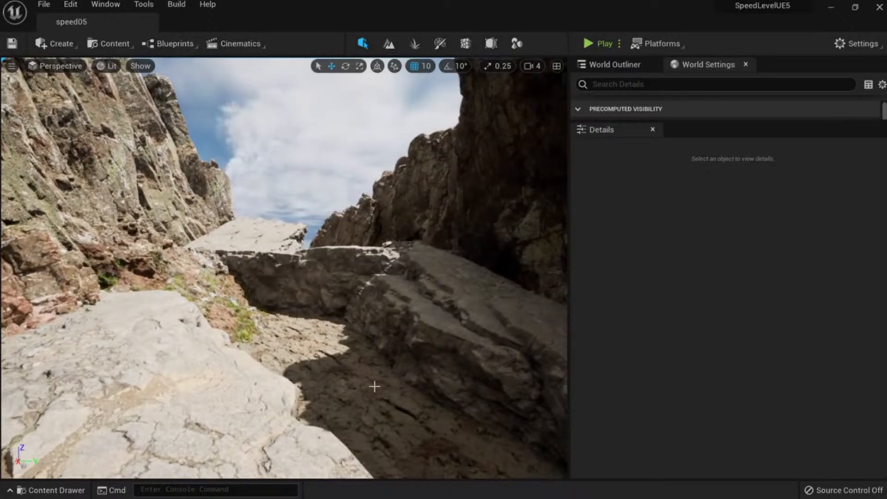
right_click_drag(374, 386, 413, 388)
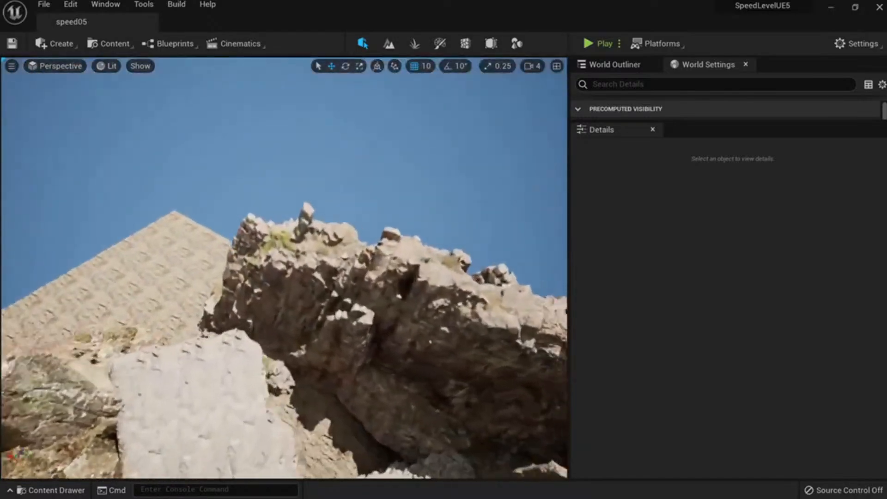
Enlarge the coastal cliff rock to scale 3.06, sink it to Z -220.7, and preview Detail Lighting.
left_click(318, 325)
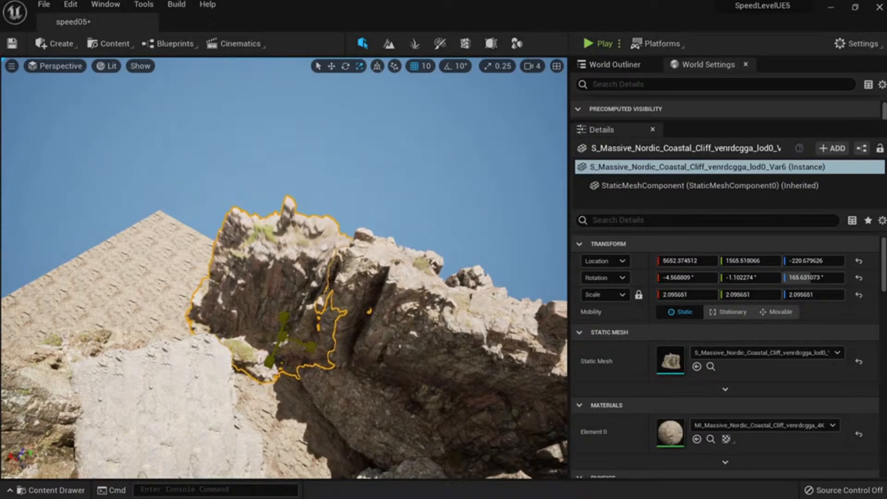
mouse_move(283, 336)
left_mouse_down()
mouse_move(307, 319)
mouse_move(281, 336)
left_mouse_up()
key("ctrl+z")
right_click_drag(307, 304, 296, 315)
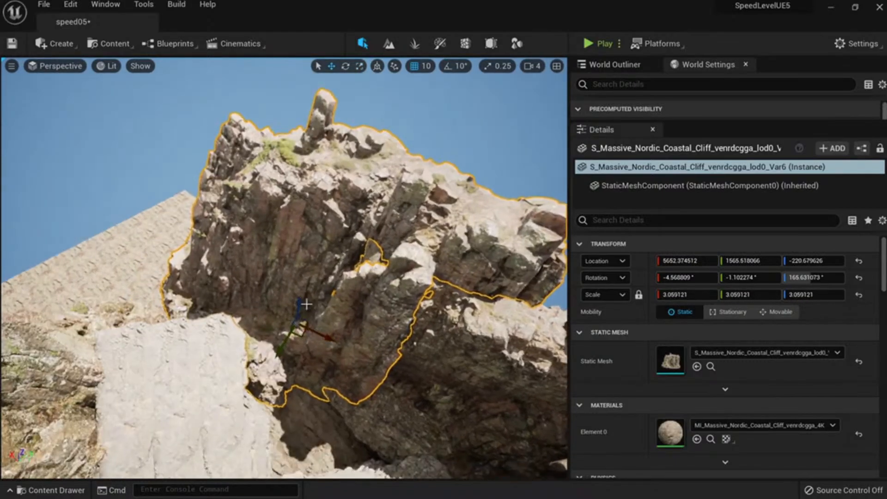
left_click_drag(301, 304, 299, 327)
key("Escape")
mouse_move(299, 327)
right_mouse_down()
mouse_move(303, 268)
mouse_move(258, 264)
mouse_move(298, 267)
mouse_move(300, 289)
mouse_move(284, 283)
mouse_move(291, 265)
right_mouse_up()
key("alt+3")
key("alt+5")
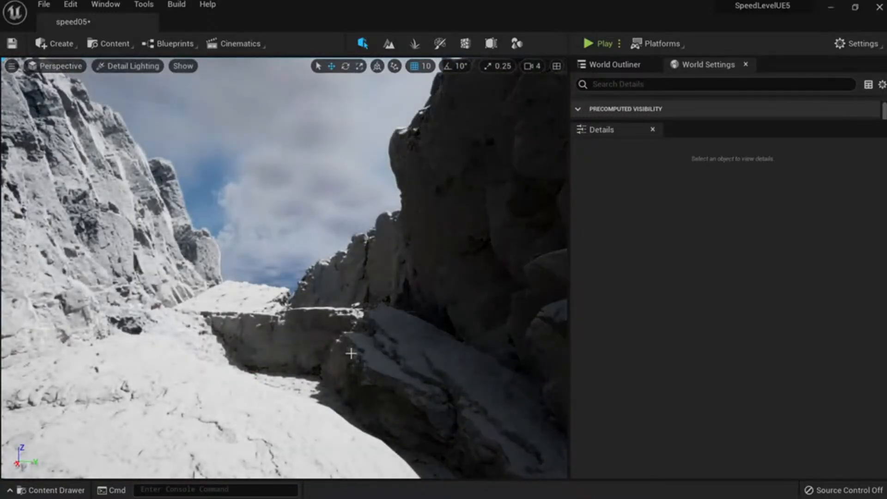
Restore Lit shading in the viewport and turn the view onto the slab bridge across the canyon.
right_click_drag(351, 353, 356, 349)
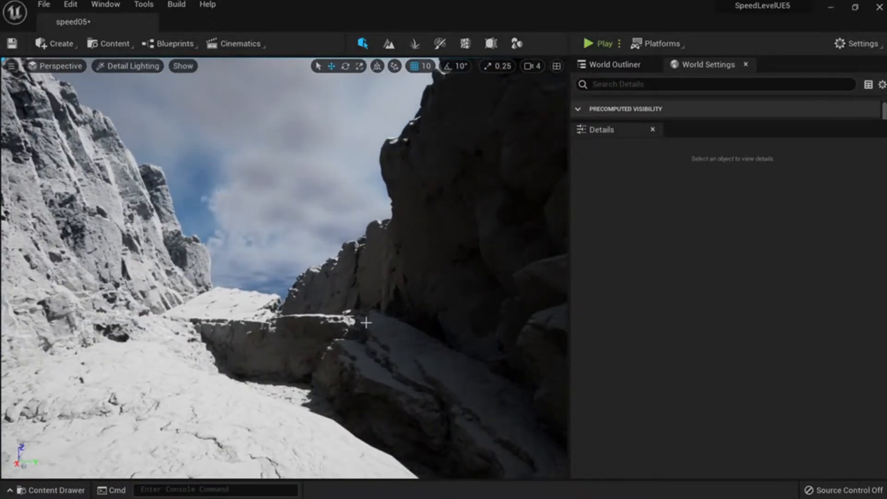
key("alt+4")
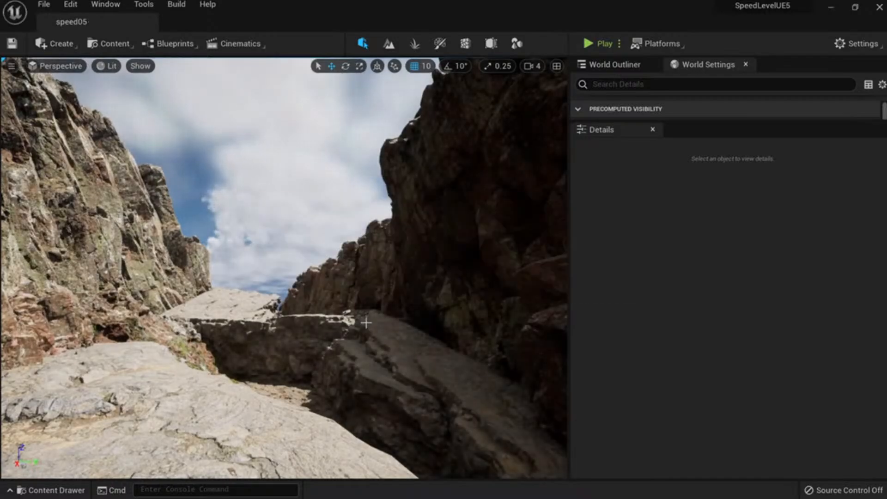
right_click_drag(156, 297, 218, 359)
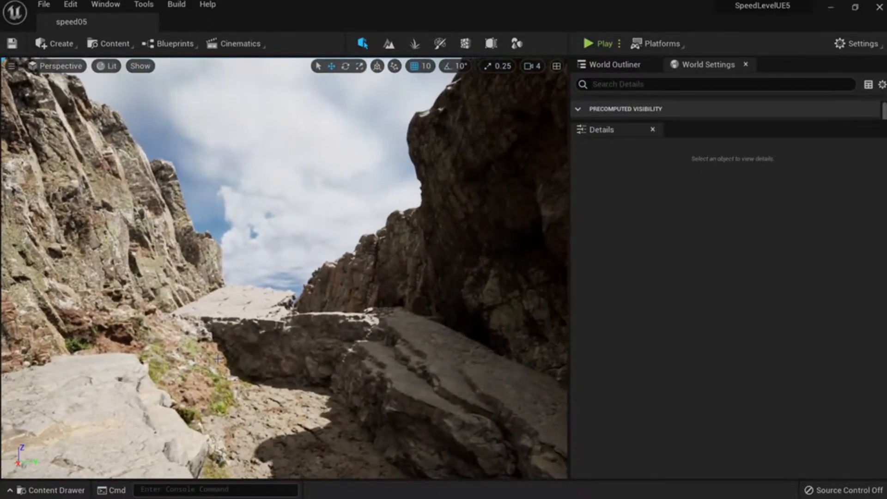
Capture the canyon viewport with Snipaste, set the annotation colour to blue, then close it.
key("ctrl+Print")
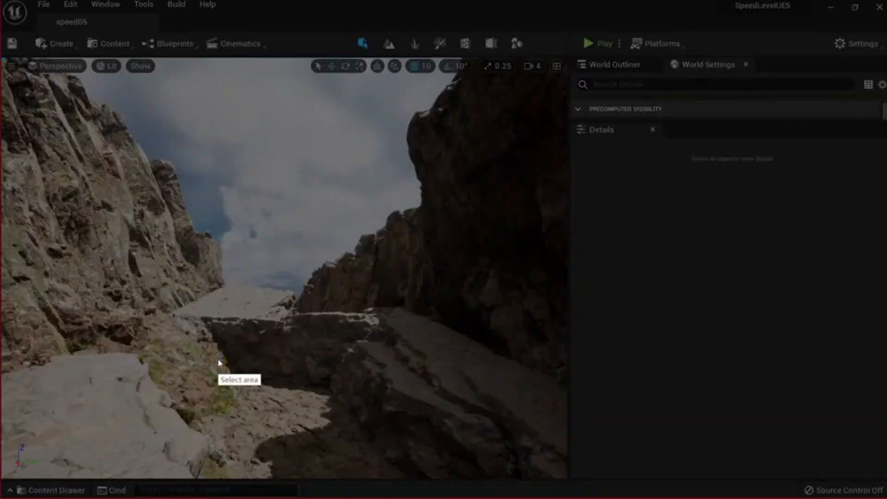
mouse_move(5, 56)
left_mouse_down()
mouse_move(369, 317)
mouse_move(630, 471)
mouse_move(581, 480)
left_mouse_up()
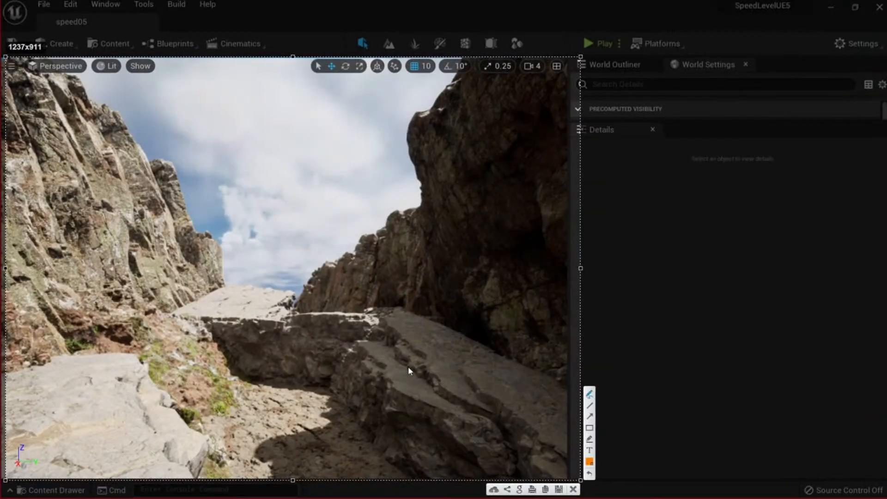
left_click(591, 464)
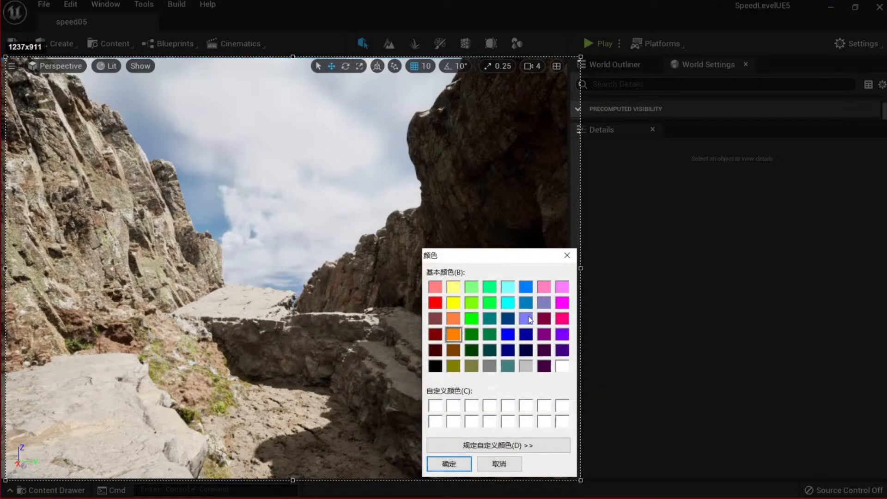
left_click(526, 287)
left_click(463, 464)
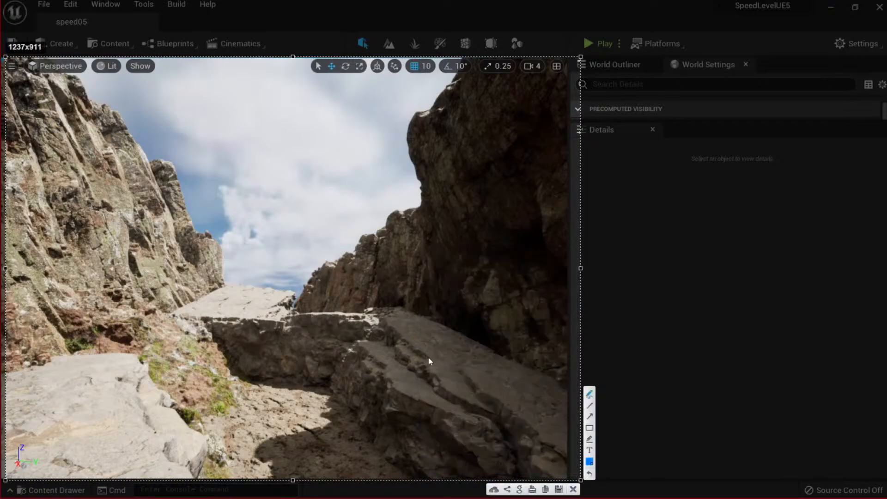
left_click(590, 393)
left_click(573, 489)
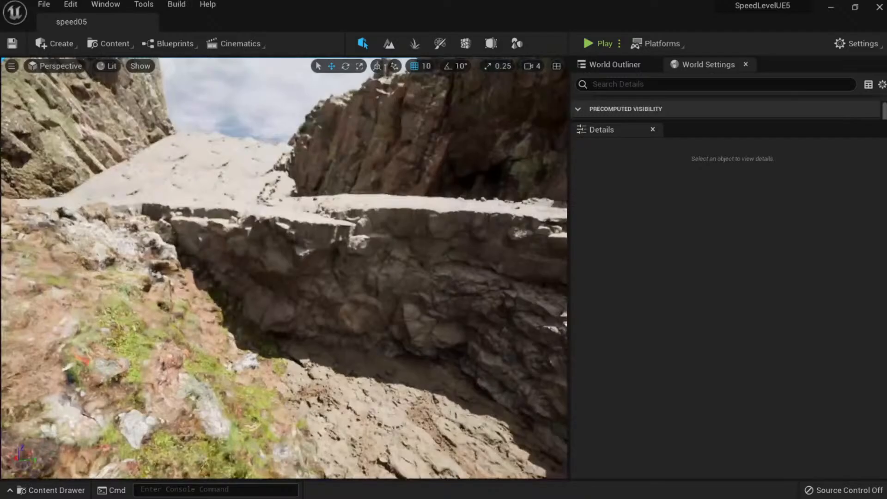
Capture the full editor and pen-circle the ledge and its rock face, underlining its top edge.
right_click_drag(303, 327, 282, 294)
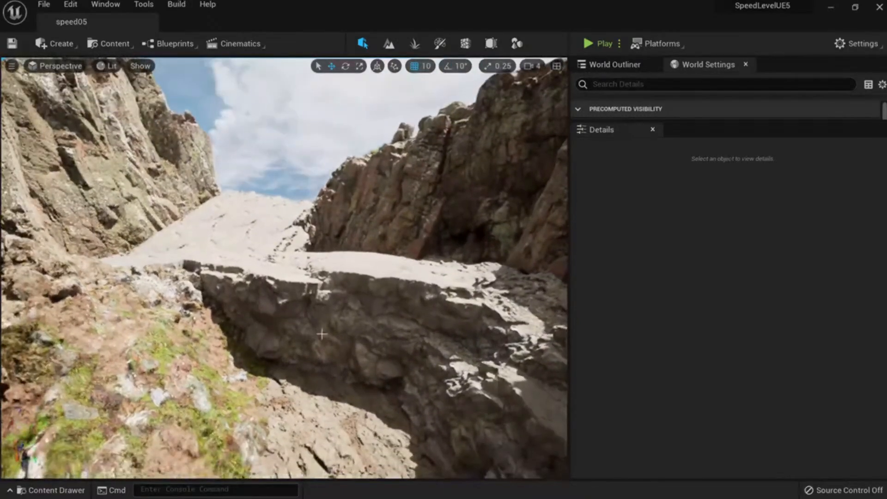
key("Print")
left_click_drag(5, 5, 879, 488)
left_click(773, 401)
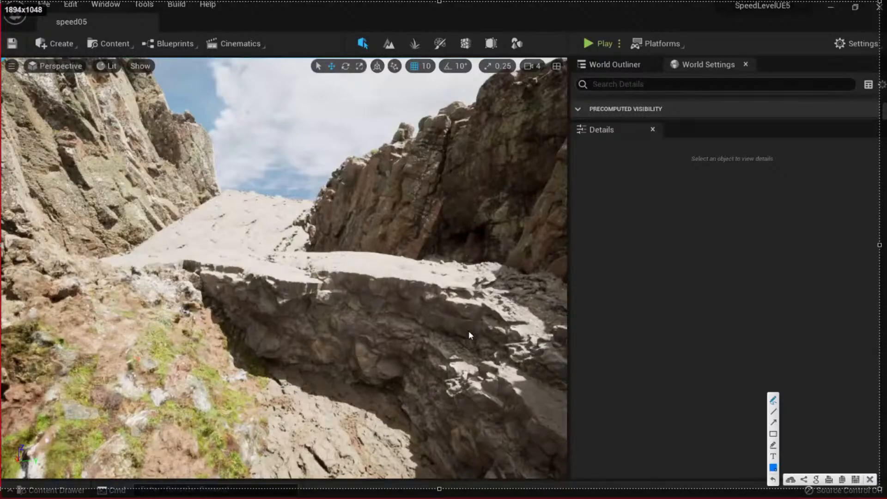
left_click_drag(279, 256, 220, 258)
left_click_drag(292, 283, 266, 255)
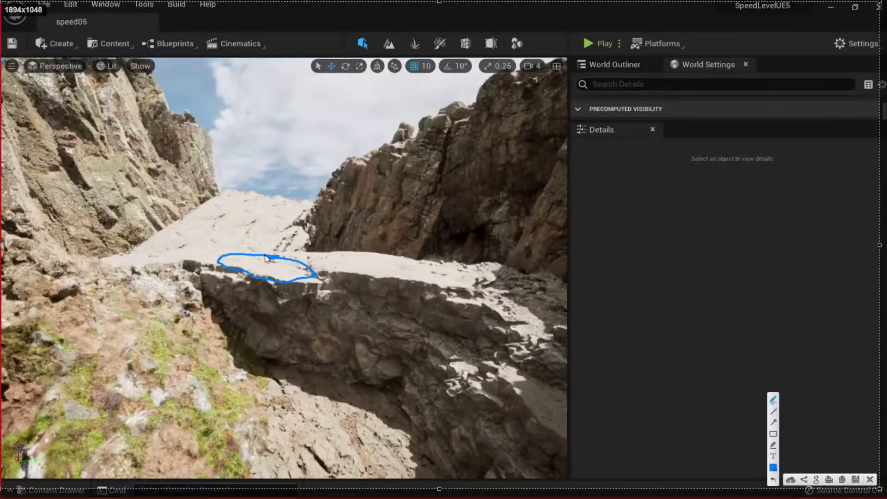
mouse_move(319, 283)
left_mouse_down()
mouse_move(223, 348)
mouse_move(213, 287)
left_mouse_up()
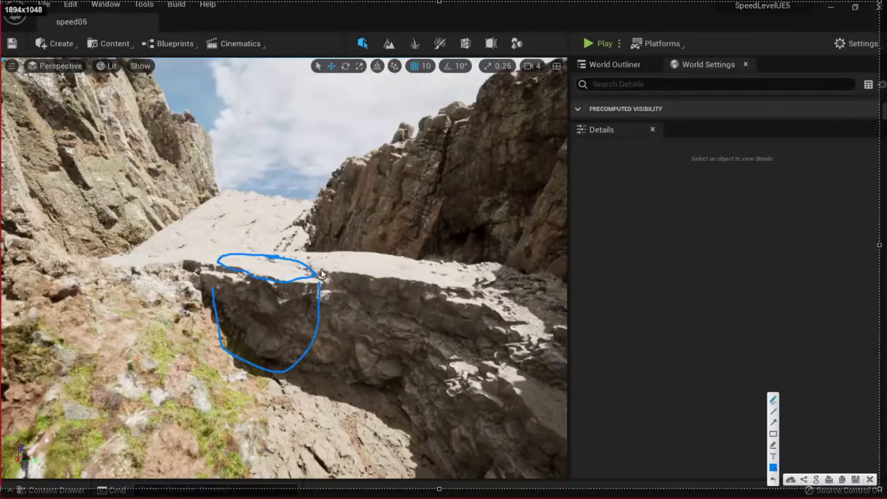
left_click_drag(322, 272, 373, 277)
left_click_drag(473, 290, 474, 290)
mouse_move(467, 286)
left_mouse_down()
mouse_move(484, 292)
mouse_move(469, 291)
left_mouse_up()
left_click(870, 480)
key("alt+5")
mouse_move(295, 277)
right_mouse_down()
mouse_move(333, 264)
mouse_move(343, 275)
right_mouse_up()
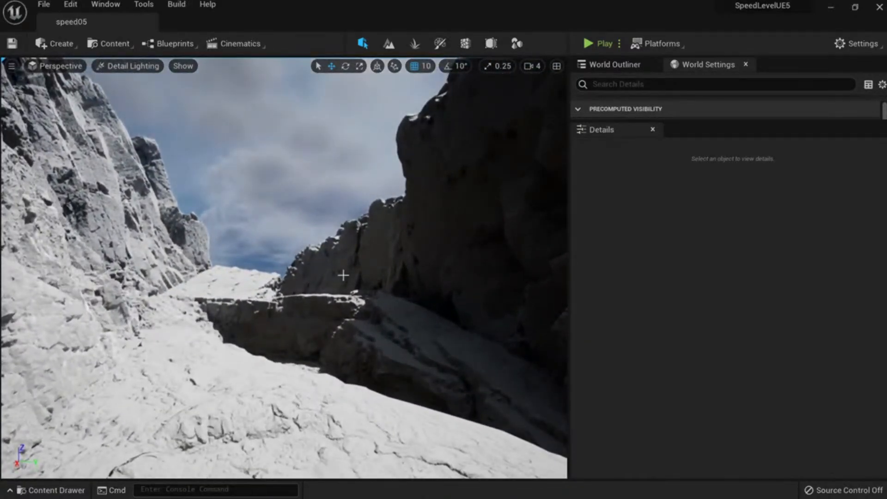
Rotate the atmosphere sun direction toward the snowy slope, then undo the rotation.
key("ctrl+l")
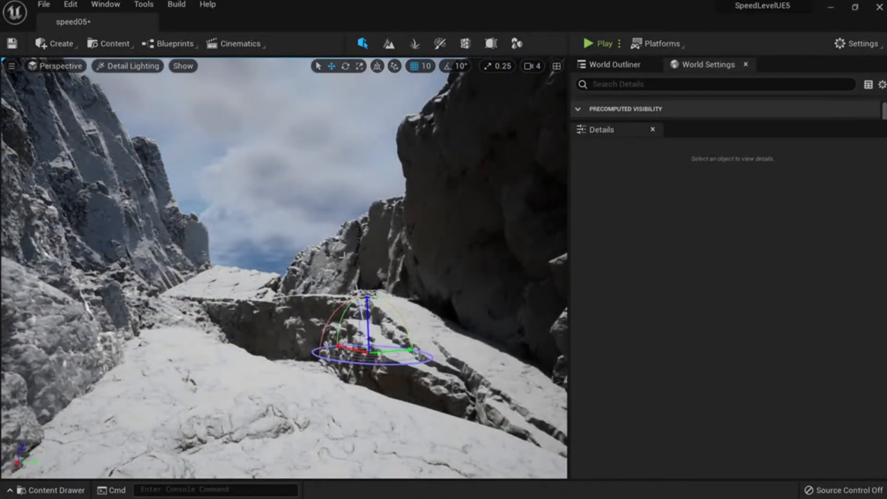
key("ctrl+l")
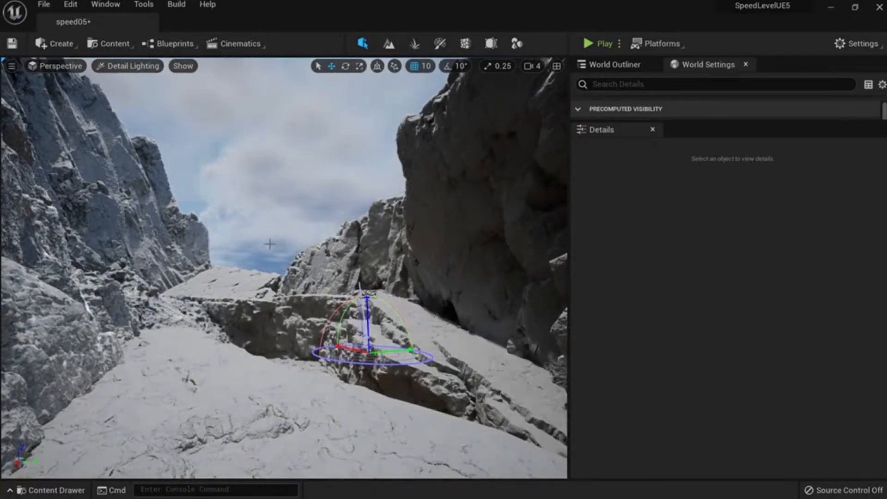
key("ctrl+l")
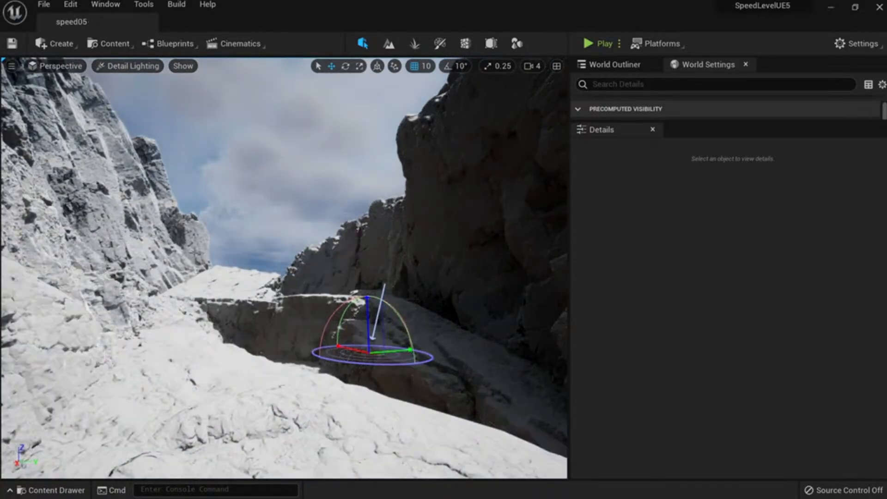
key("ctrl+z")
Restore lit shading and fly to the Icelandic volcanic cliff slab, selecting it.
key("alt+4")
key("w")
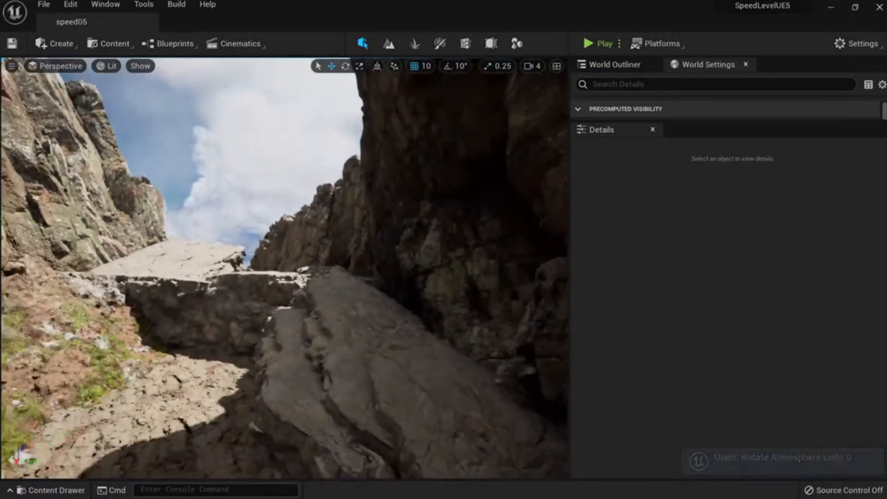
key("w")
right_click_drag(305, 328, 407, 333)
left_click(305, 328)
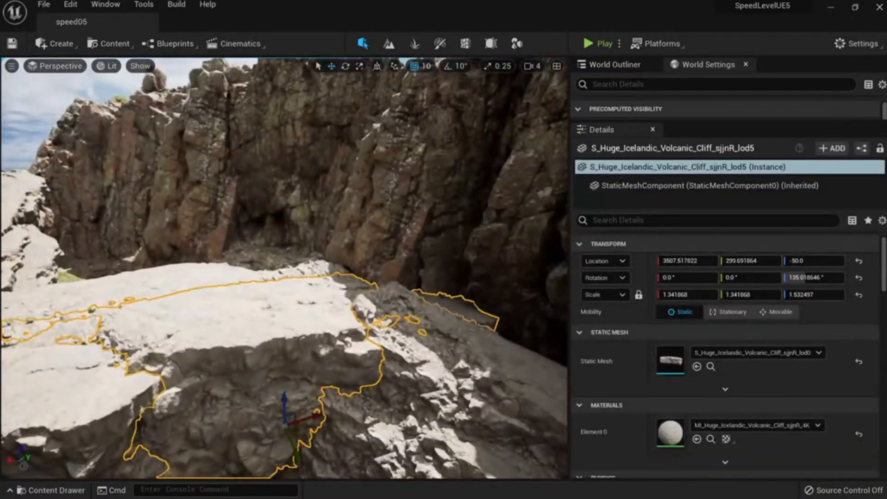
key("w")
right_click_drag(305, 329, 330, 356)
key("s")
key("s")
Deselect the cliff slab and capture the viewport region showing it.
key("Escape")
key("Print")
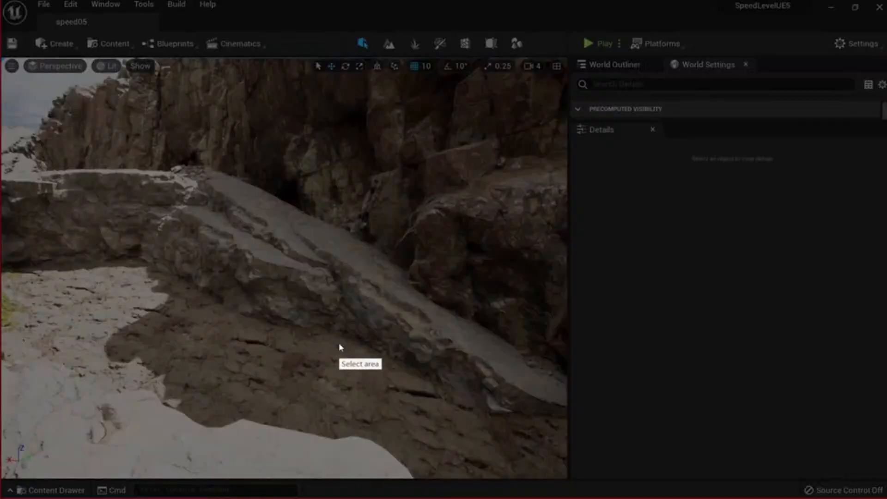
left_click_drag(5, 62, 566, 474)
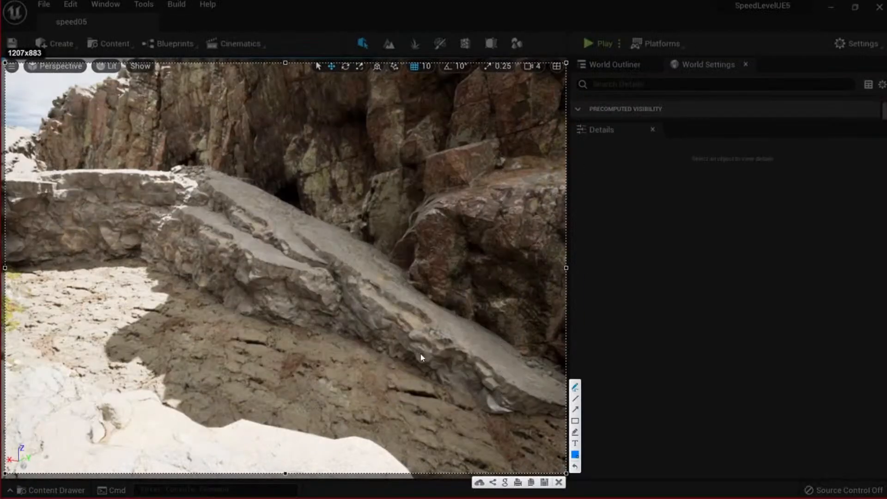
Draw blue arrows up the sloping slab, along its lower edge and the wall top, then dismiss the capture.
mouse_move(460, 349)
left_mouse_down()
mouse_move(205, 180)
mouse_move(240, 192)
left_mouse_up()
left_click_drag(322, 311, 212, 247)
left_click_drag(169, 204, 199, 213)
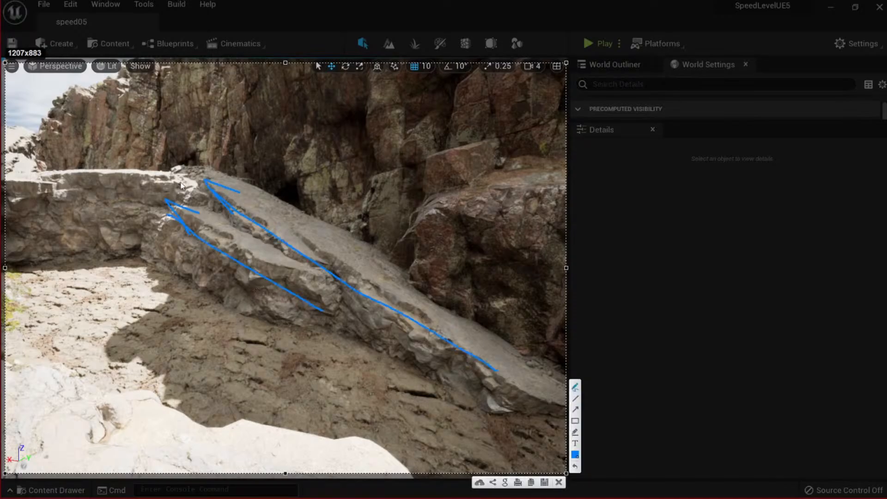
left_click_drag(188, 169, 0, 166)
mouse_move(58, 147)
left_mouse_down()
mouse_move(18, 167)
mouse_move(69, 184)
left_mouse_up()
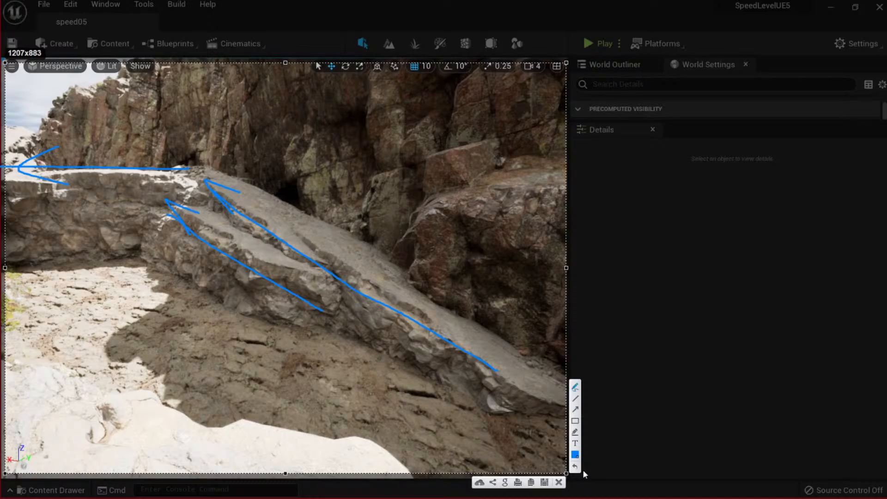
left_click(559, 483)
mouse_move(397, 323)
right_mouse_down()
mouse_move(314, 272)
mouse_move(268, 273)
mouse_move(282, 284)
mouse_move(270, 296)
mouse_move(293, 242)
mouse_move(277, 280)
mouse_move(289, 248)
right_mouse_up()
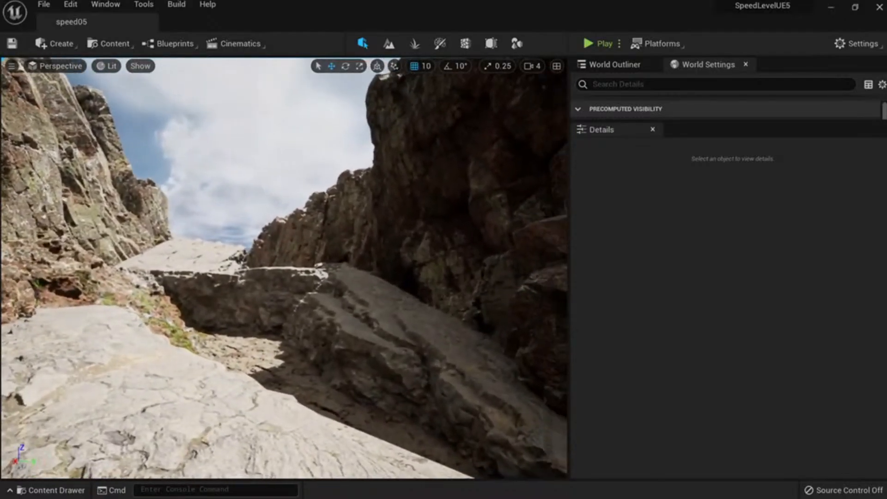
Capture the canyon viewport and sketch blue ledge lines and claw shapes above the slab bridge.
right_click_drag(322, 341, 313, 338)
key("ctrl+Print")
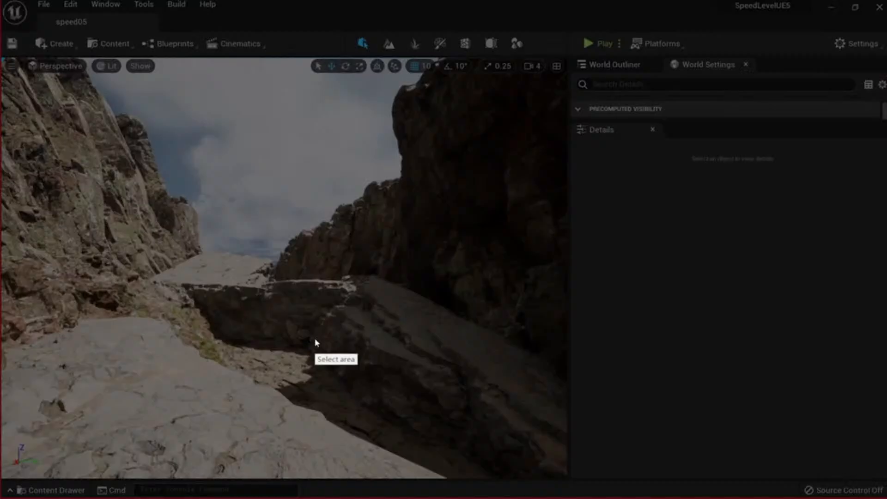
mouse_move(1, 48)
left_mouse_down()
mouse_move(523, 432)
mouse_move(571, 477)
left_mouse_up()
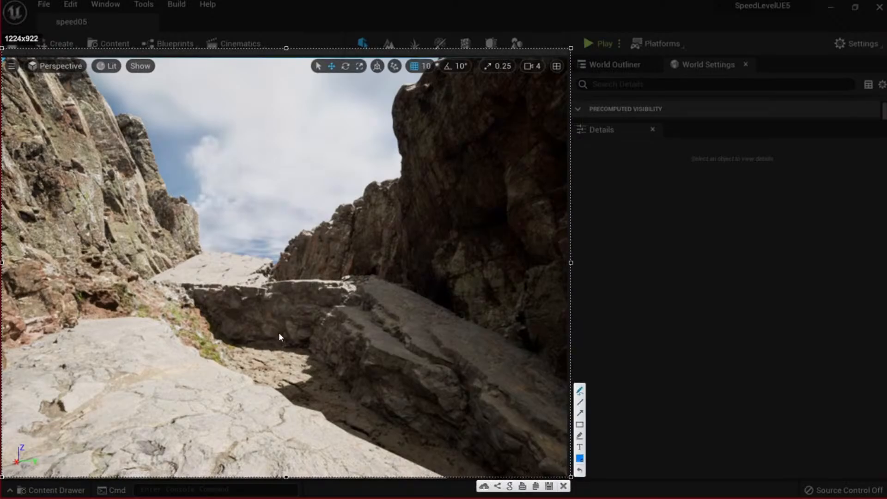
mouse_move(514, 432)
left_mouse_down()
mouse_move(362, 282)
mouse_move(224, 283)
mouse_move(253, 254)
left_mouse_up()
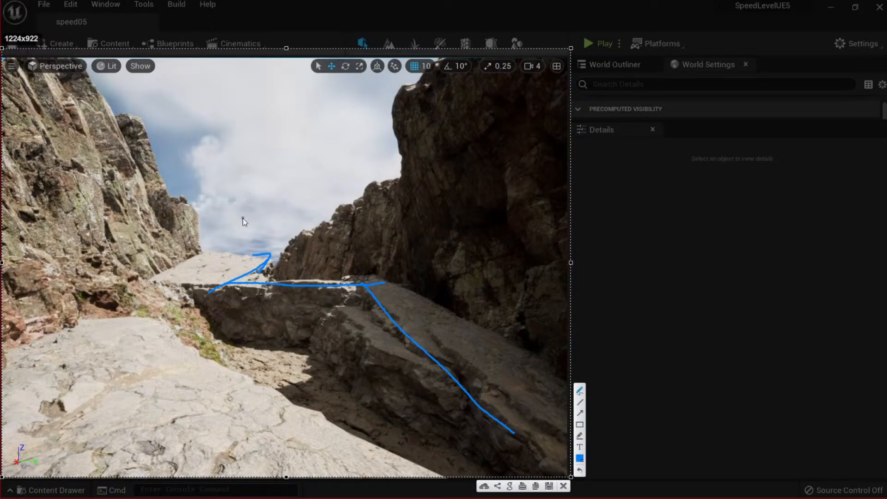
left_click_drag(242, 250, 270, 154)
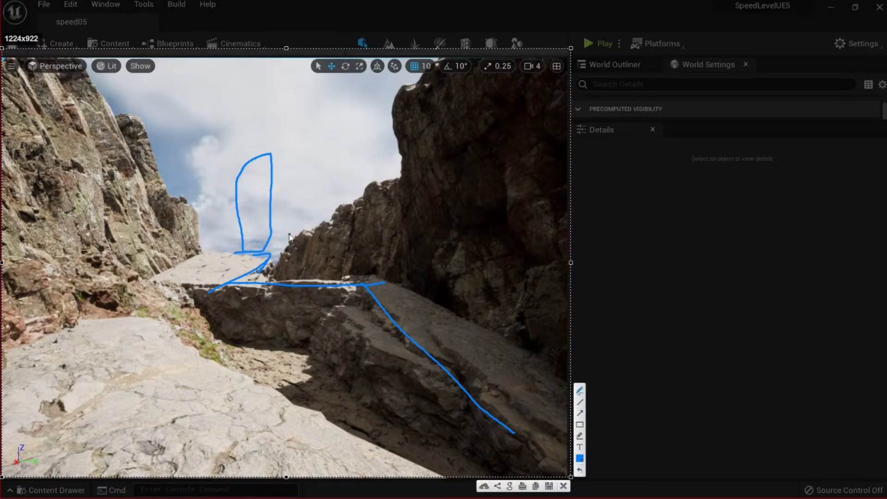
mouse_move(286, 239)
left_mouse_down()
mouse_move(291, 142)
mouse_move(290, 241)
left_mouse_up()
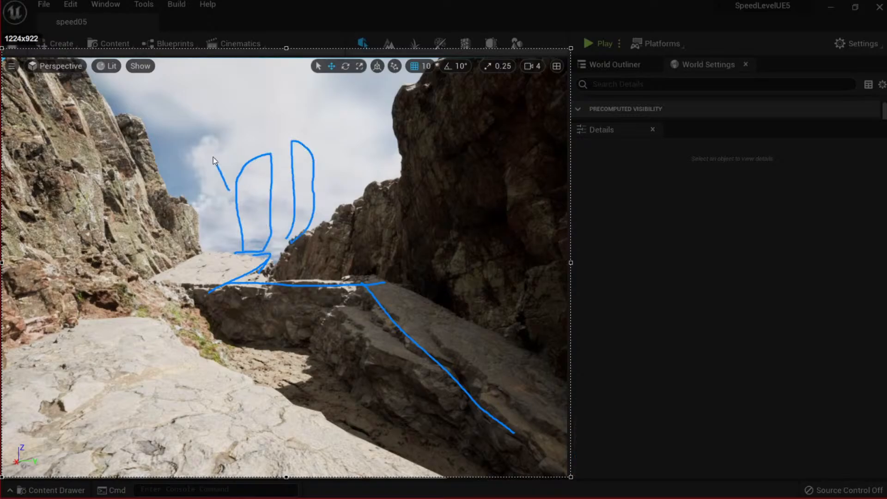
left_click_drag(229, 190, 228, 242)
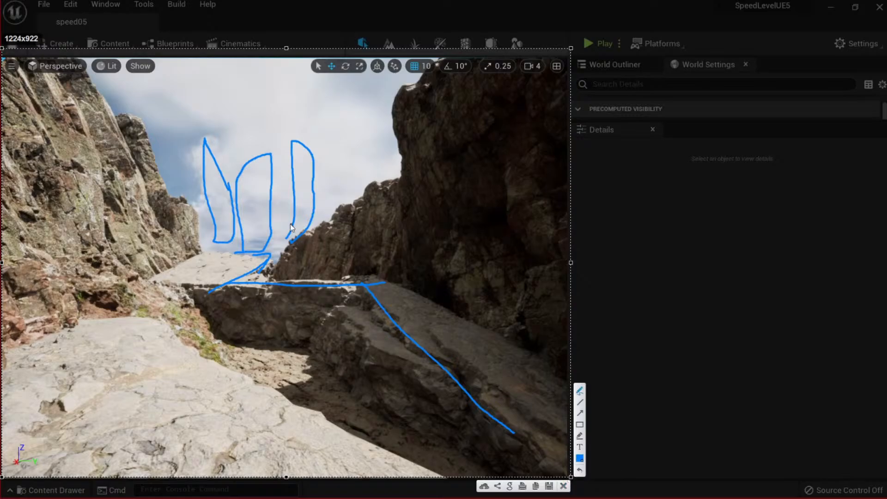
Switch the pen to red, draw arrows along the left and right cliff edges, then close the snip.
left_click(580, 457)
left_click(444, 316)
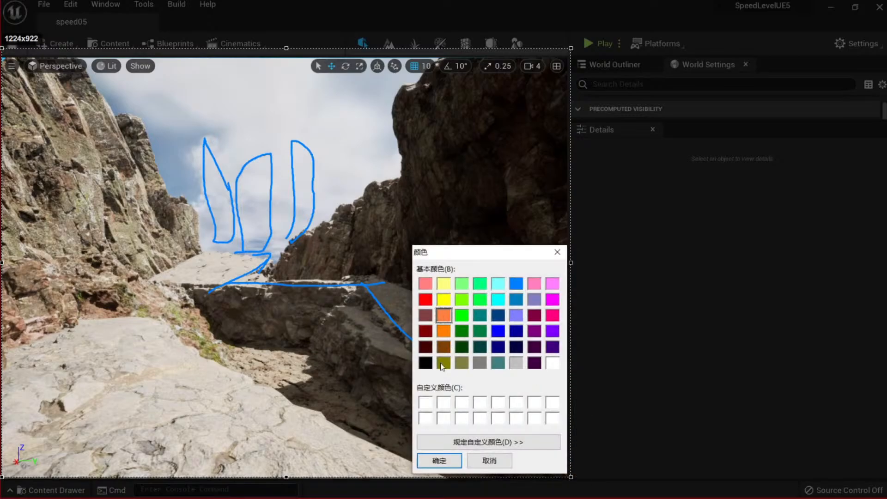
left_click(425, 299)
left_click(439, 461)
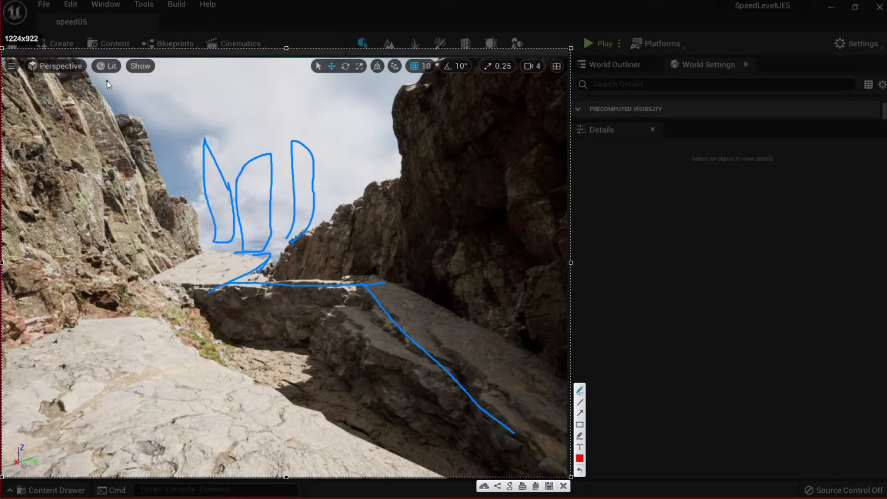
left_click_drag(94, 80, 199, 230)
mouse_move(305, 225)
left_mouse_down()
mouse_move(396, 159)
mouse_move(415, 109)
left_mouse_up()
left_click_drag(329, 202, 327, 240)
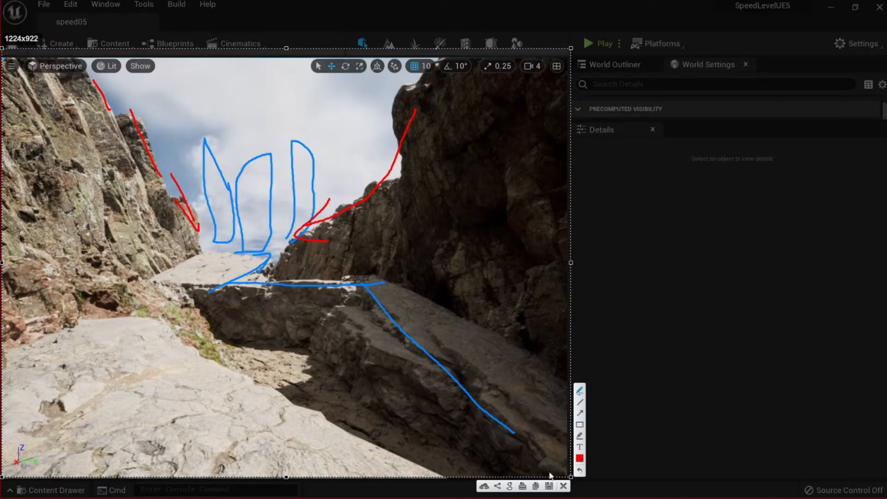
left_click(564, 486)
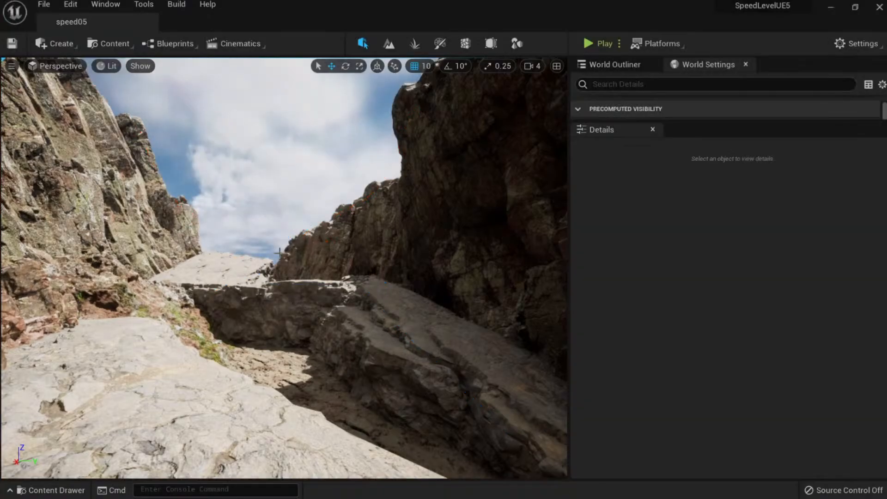
Try tilting the left cliff, then undo the rotation.
left_click(182, 307)
key("e")
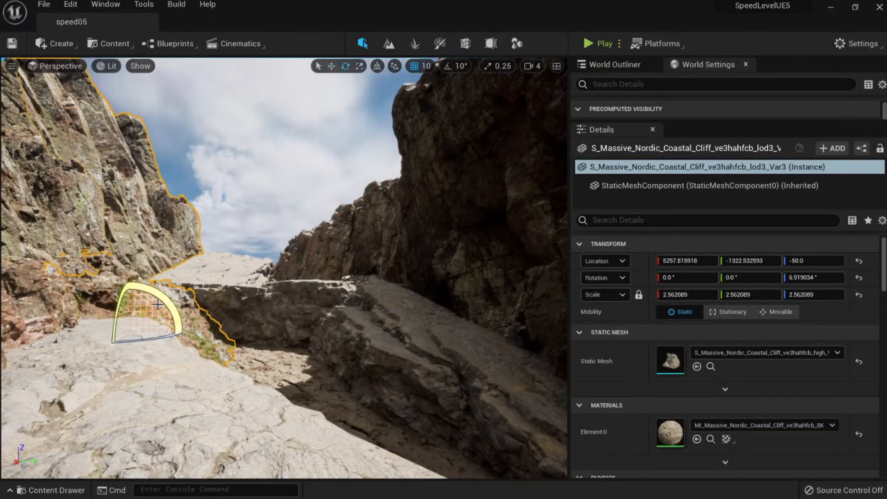
left_click_drag(159, 301, 127, 275)
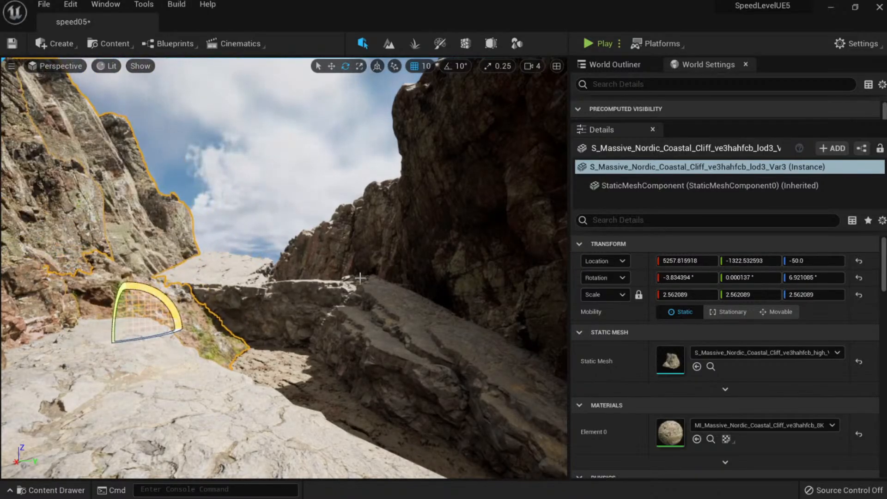
key("ctrl+z")
Scale the right-hand venrdcgga Var6 coastal cliff to about 4.99 and slide it along Y.
left_click(330, 256)
key("w")
key("r")
left_click_drag(320, 345, 351, 323)
key("w")
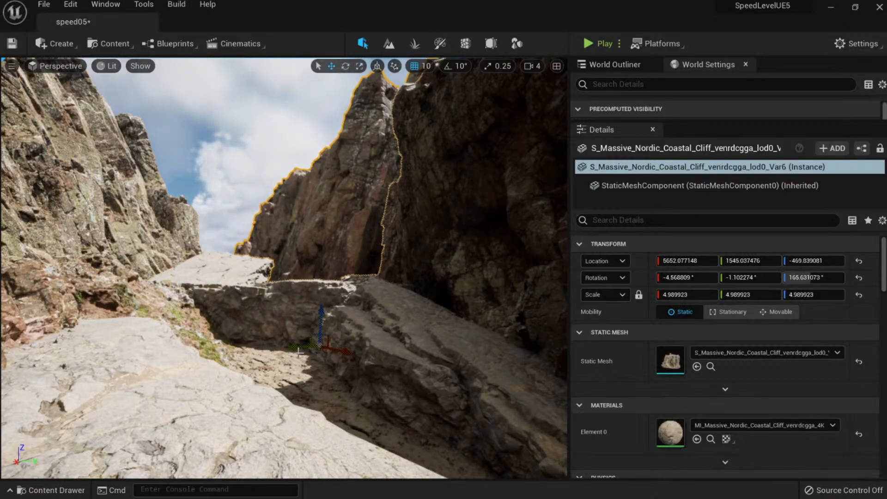
left_click_drag(297, 350, 322, 362)
key("Escape")
key("w")
mouse_move(304, 269)
right_mouse_down()
mouse_move(330, 295)
mouse_move(319, 261)
mouse_move(342, 268)
mouse_move(304, 269)
right_mouse_up()
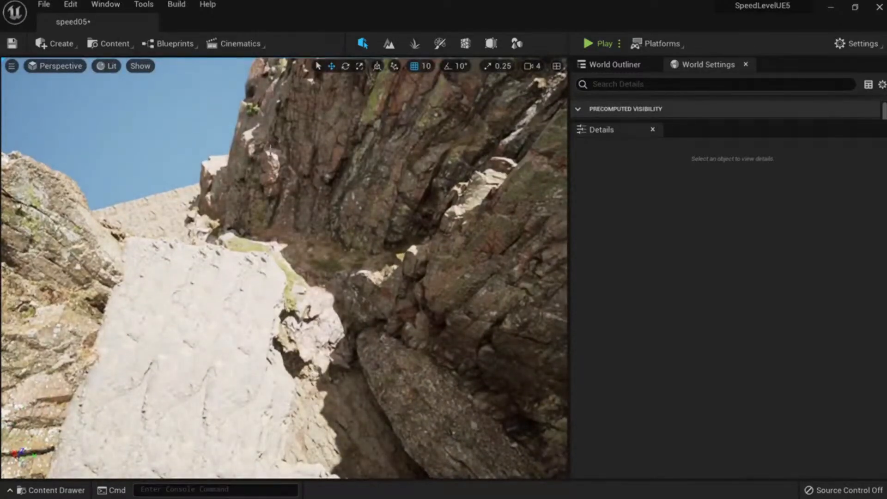
Place a Nordic beach rock from the Medium_Cliff collection, turning it and tilting it about 32°.
key("ctrl+space")
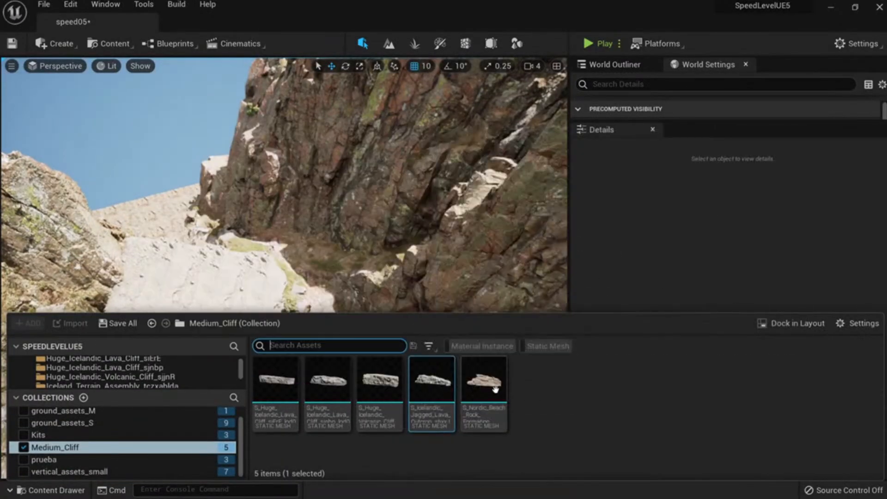
left_click_drag(495, 389, 260, 257)
key("e")
left_click_drag(222, 301, 289, 319)
key("w")
right_click_drag(289, 320, 294, 268)
left_click_drag(232, 192, 251, 210)
Reduce the rock's tilt to about -6.5°, reorient it and slide it left into place.
key("w")
right_click_drag(288, 304, 416, 303)
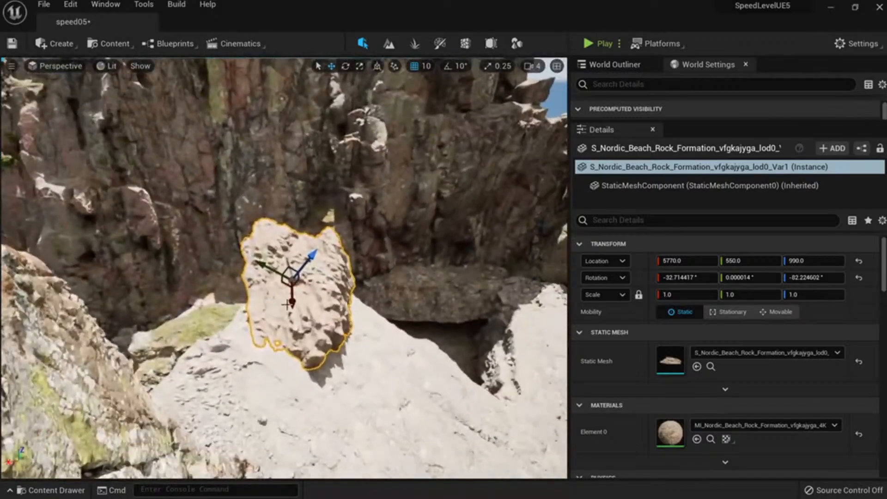
key("e")
left_click_drag(288, 304, 171, 276)
key("w")
left_click_drag(188, 326, 203, 299)
right_click_drag(203, 299, 100, 293)
left_click_drag(287, 303, 318, 296)
key("w")
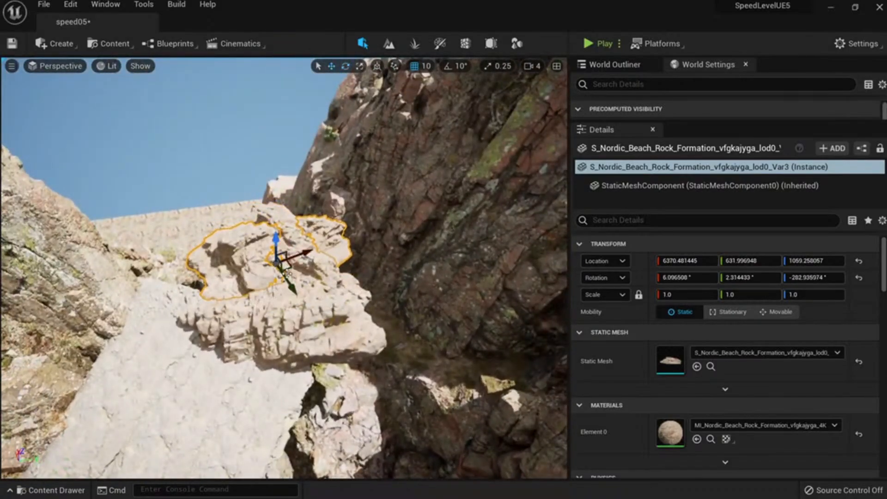
left_click_drag(287, 261, 173, 257)
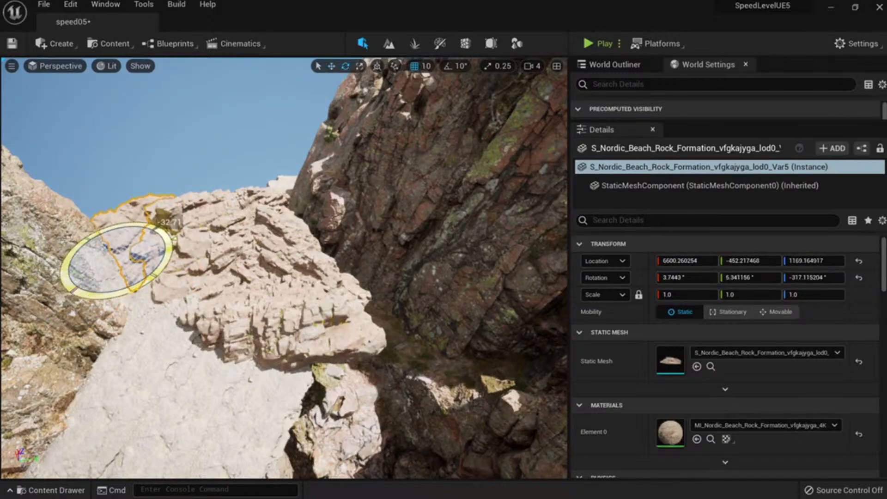
left_click_drag(166, 220, 160, 277)
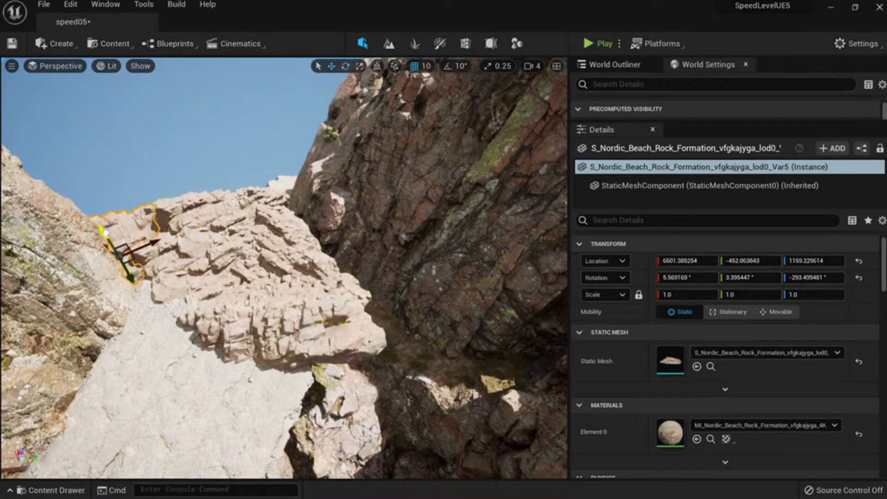
key("Escape")
Duplicate the ridge rock, then rotate and reposition the copy along the ridge.
mouse_move(275, 344)
right_mouse_down()
mouse_move(280, 392)
mouse_move(287, 385)
mouse_move(275, 344)
right_mouse_up()
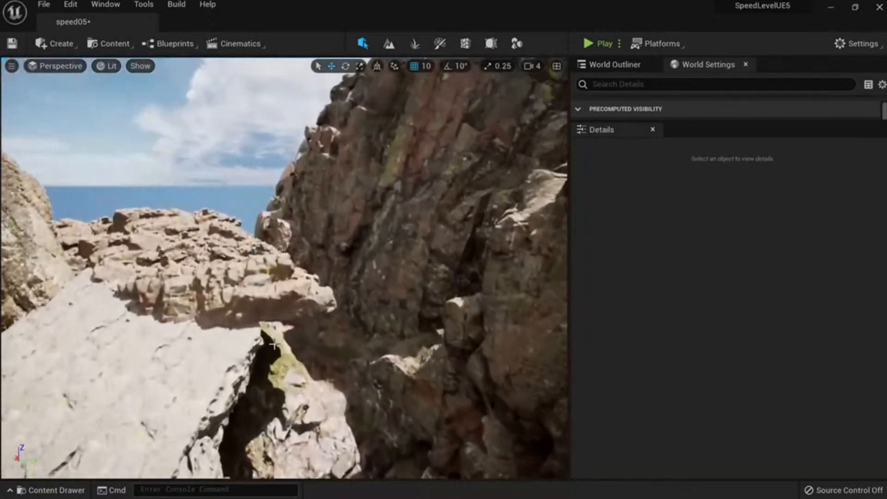
left_click(250, 273)
right_click_drag(250, 273, 319, 316)
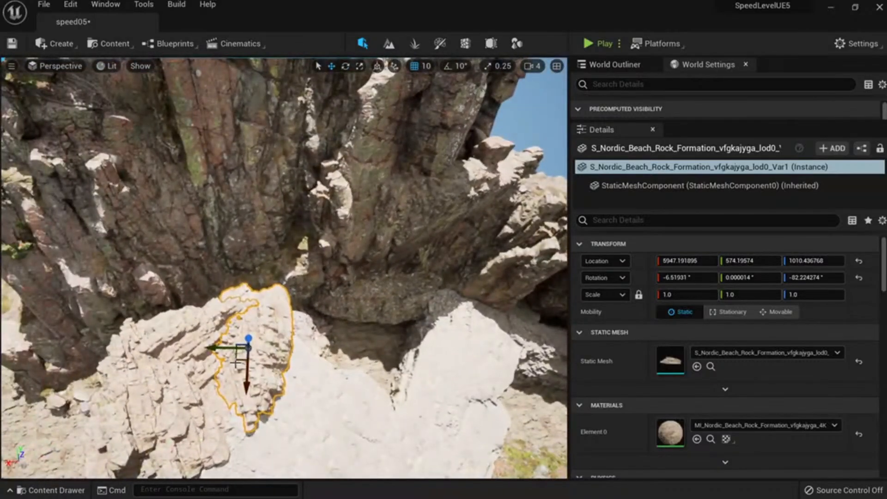
left_click_drag(236, 362, 234, 314, "alt")
key("e")
left_click_drag(287, 326, 247, 249)
key("w")
mouse_move(252, 291)
right_mouse_down()
mouse_move(217, 288)
mouse_move(252, 290)
right_mouse_up()
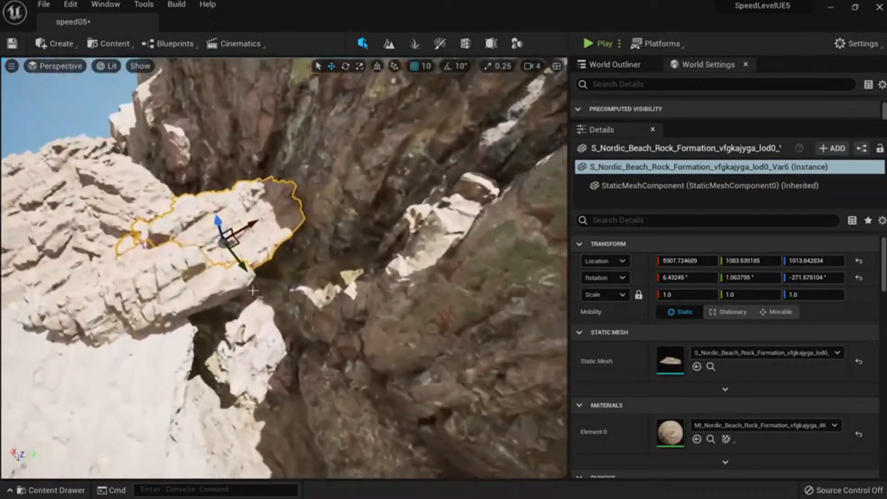
left_click_drag(234, 238, 224, 168)
key("e")
left_click_drag(162, 203, 85, 153)
key("Escape")
Rotate the lod19 cliff slab and duplicate it lower down and to the right.
right_click_drag(277, 249, 249, 152)
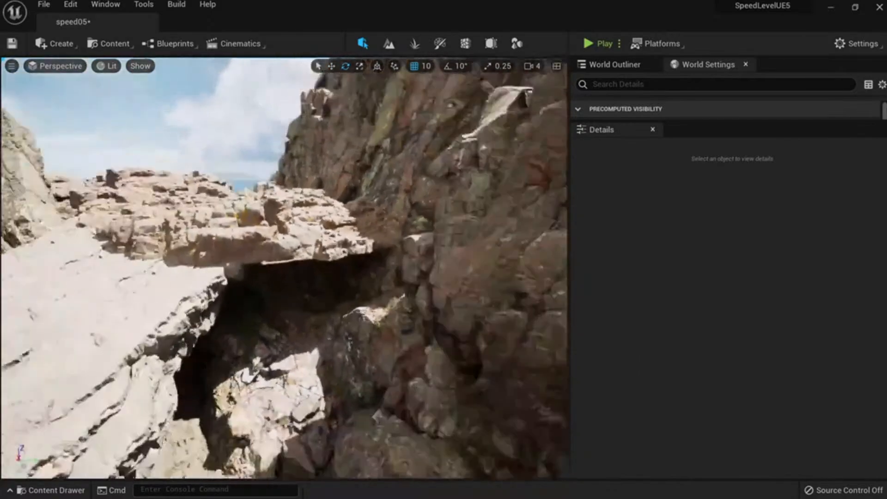
key("s")
right_click_drag(312, 202, 333, 288)
key("w")
left_click(322, 215)
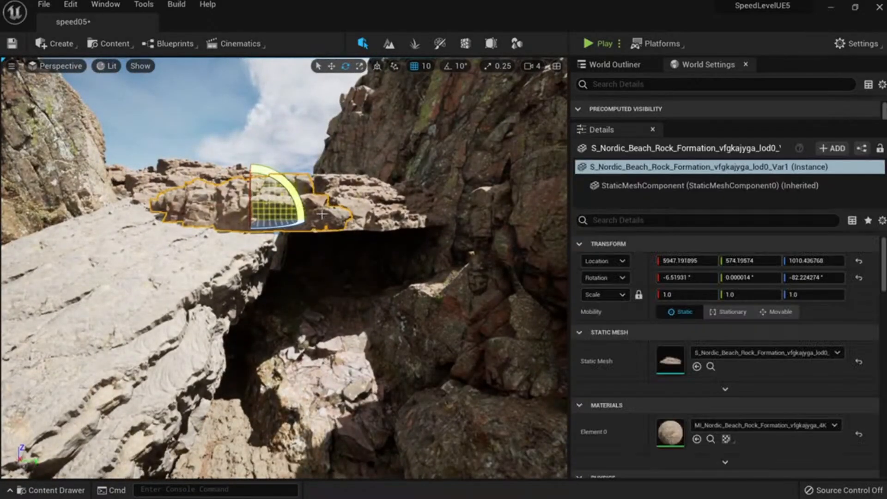
left_click(240, 282)
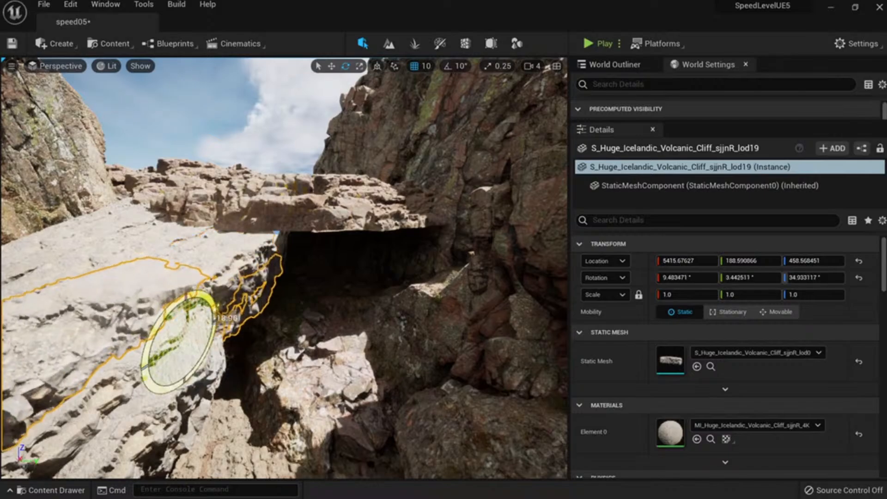
left_click(227, 322)
left_click_drag(167, 307, 349, 293)
key("w")
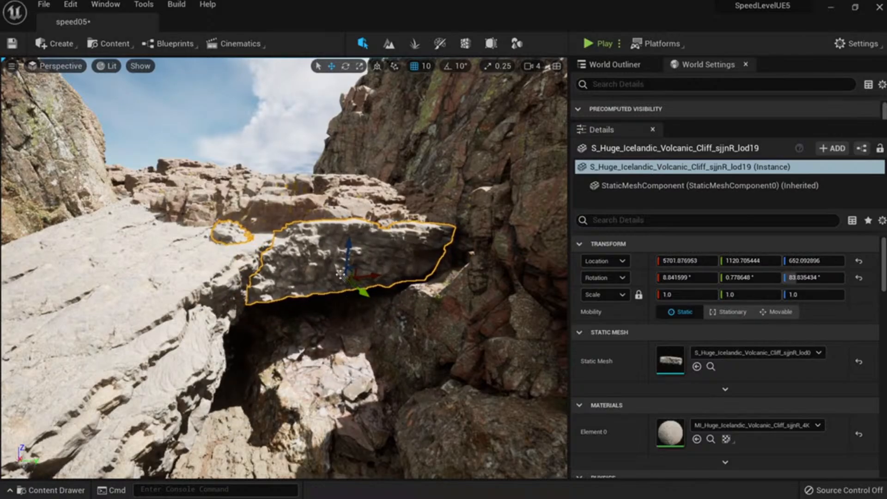
left_click_drag(348, 242, 356, 282, "alt")
left_click_drag(357, 322, 366, 333)
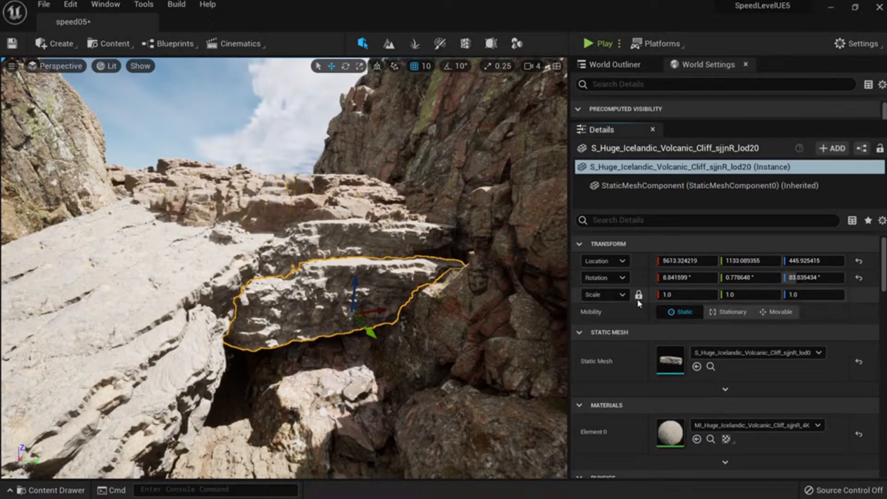
Mirror the duplicated slab by setting its X scale to -1.
left_click(673, 293)
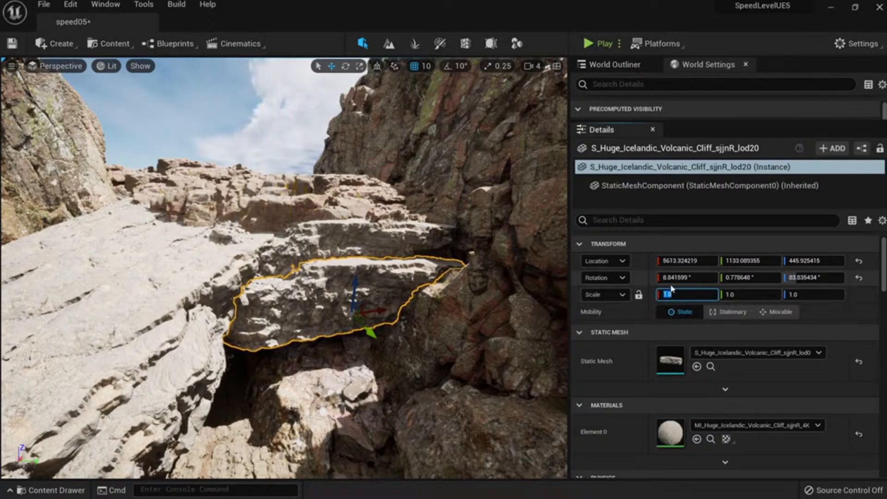
type("-1")
key("Return")
right_click_drag(384, 360, 390, 360)
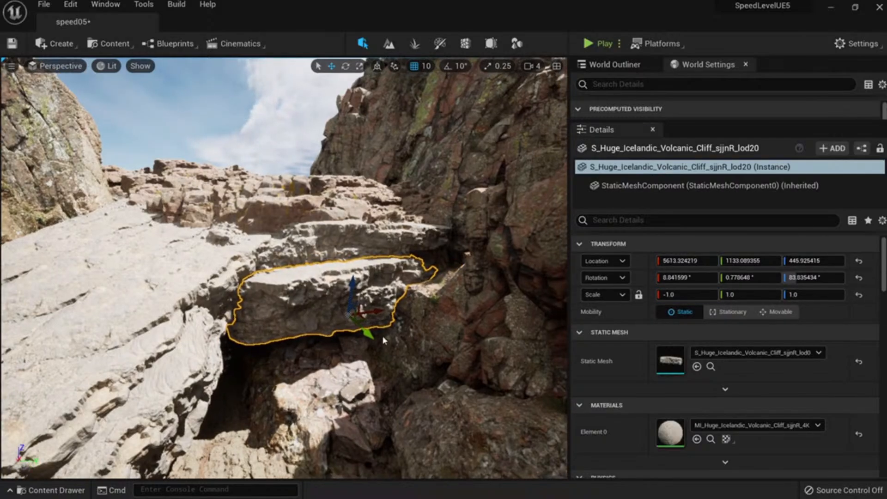
Tilt the Icelandic cliff slab about 14° and slide it along its X axis.
right_click(383, 356)
mouse_move(386, 285)
right_click_drag(208, 146, 187, 161)
key("e")
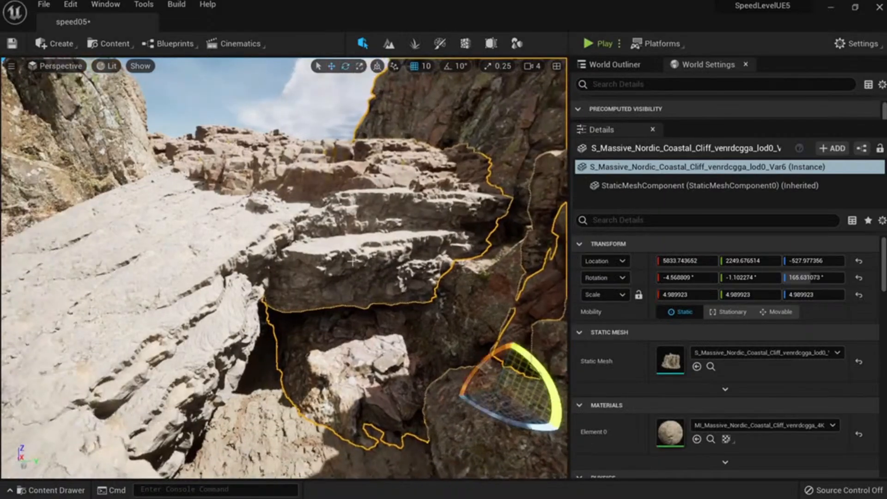
left_click(370, 273)
left_click_drag(355, 259, 339, 282)
key("w")
left_click_drag(416, 279, 329, 349)
key("Escape")
Delete two stray rock formations from the canyon.
key("s")
right_click_drag(318, 354, 346, 356)
key("s")
key("w")
key("s")
key("w")
Duplicate the pale rock slab and shift the copy up and to the left.
key("w")
left_click(350, 311)
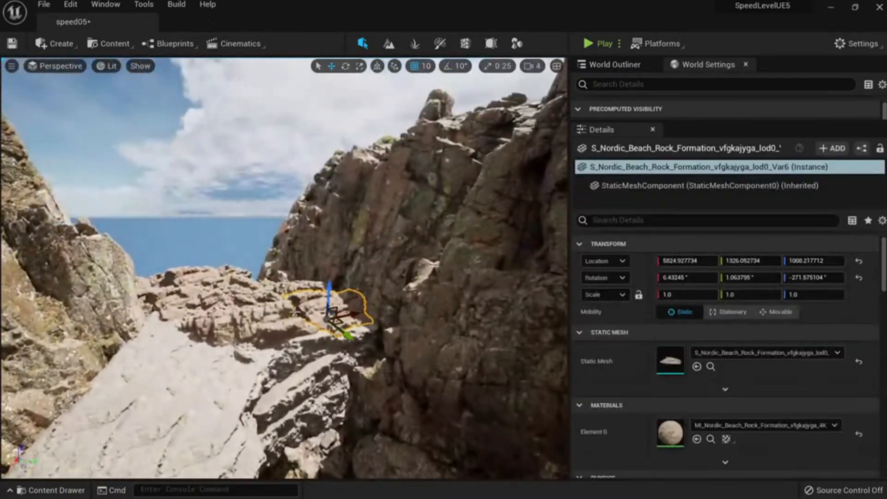
key("Delete")
left_click(277, 326)
key("Delete")
right_click_drag(294, 329, 302, 356)
key("s")
Delete the duplicated cliff slab, then undo to restore it.
key("w")
left_click(278, 309)
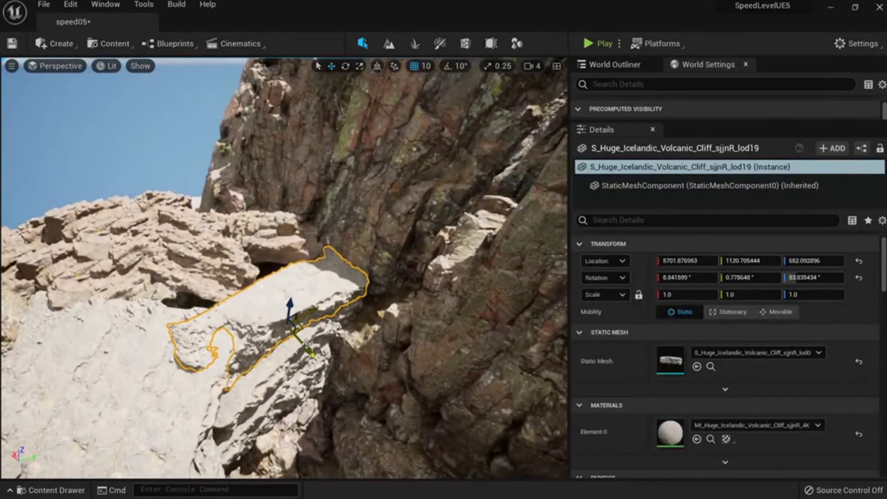
left_click_drag(307, 344, 281, 316, "alt")
key("Escape")
key("s")
mouse_move(284, 325)
right_mouse_down()
mouse_move(274, 299)
mouse_move(274, 313)
right_mouse_up()
key("w")
key("s")
key("d")
key("w")
left_click(332, 329)
key("Delete")
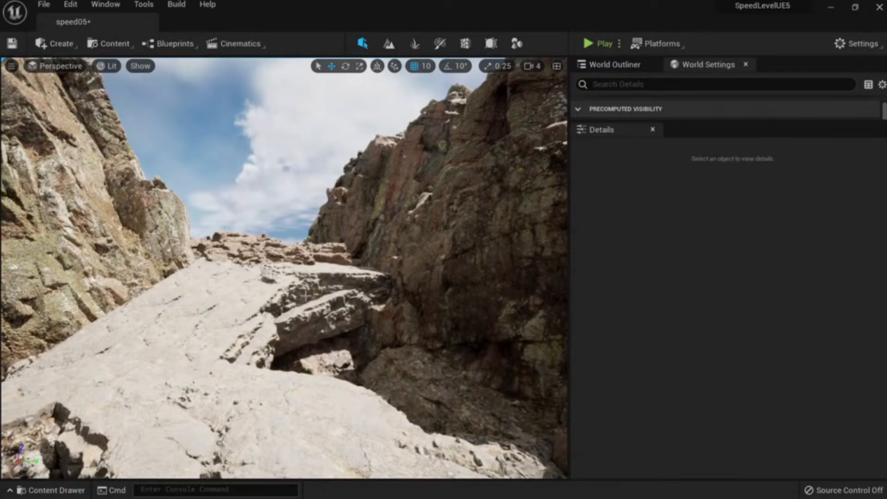
key("s")
right_click_drag(329, 294, 361, 323)
key("ctrl+z")
key("w")
Remove the near right cliff, then undo to bring it back.
left_click(392, 267)
key("s")
right_click_drag(393, 267, 255, 315)
key("s")
left_click(475, 270)
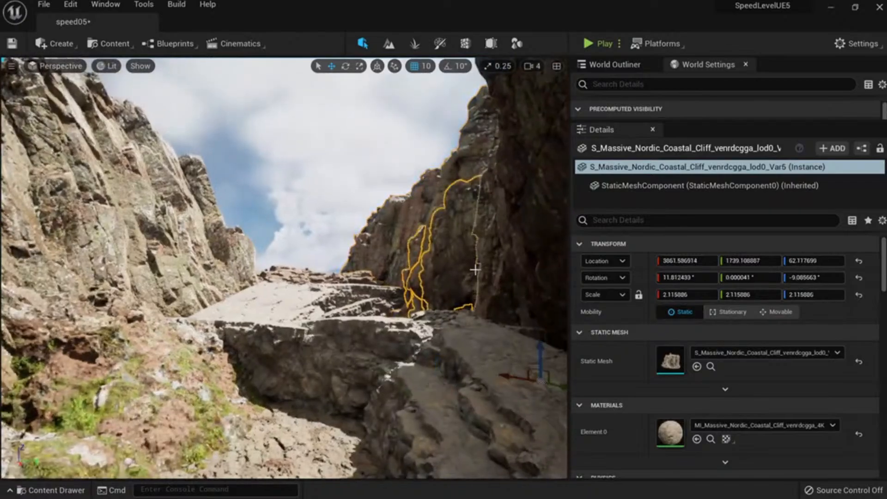
key("Escape")
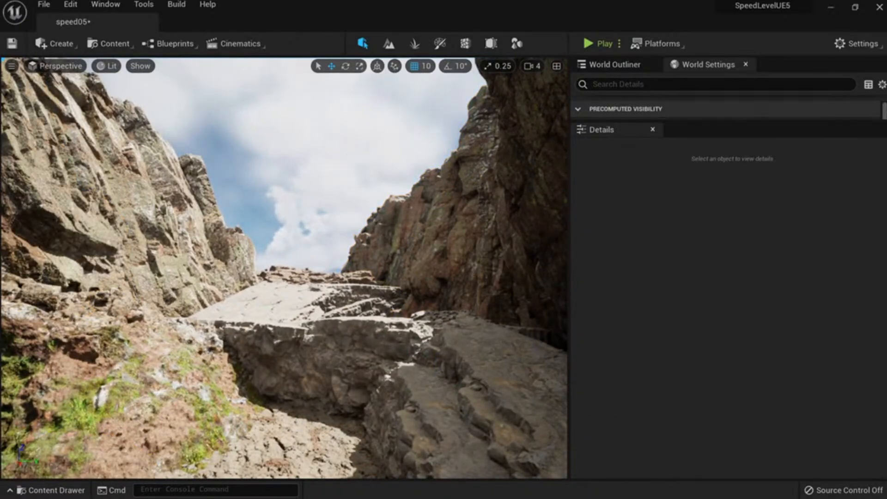
right_click_drag(335, 355, 425, 354)
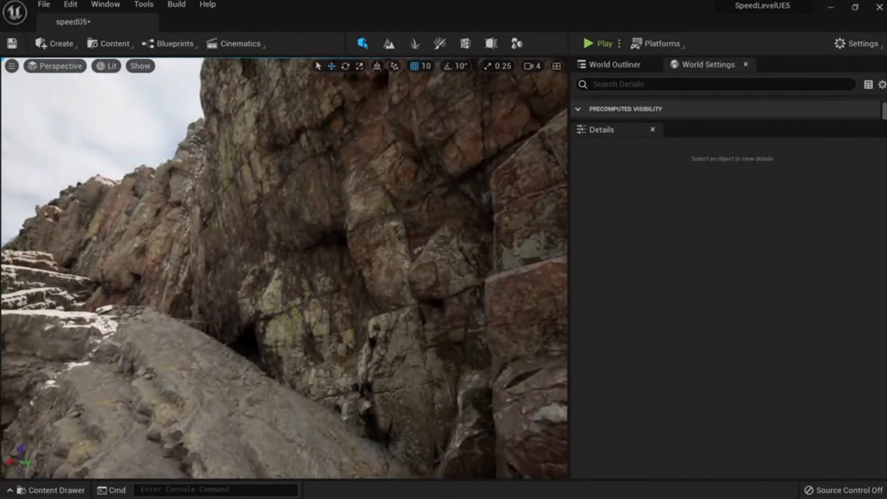
left_click(331, 318)
key("Delete")
mouse_move(330, 319)
right_mouse_down()
mouse_move(295, 323)
mouse_move(321, 357)
mouse_move(333, 334)
mouse_move(352, 327)
mouse_move(320, 333)
mouse_move(314, 357)
mouse_move(334, 336)
mouse_move(316, 331)
right_mouse_up()
key("ctrl+z")
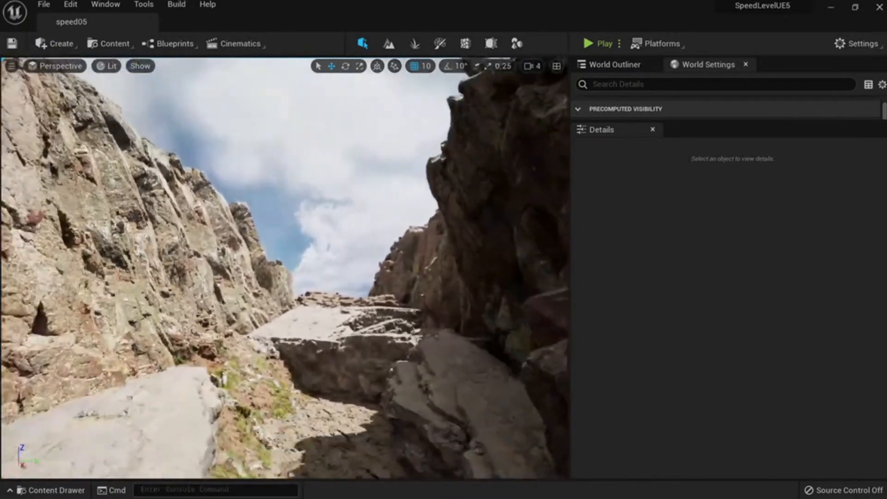
Review the canyon slabs in full-screen, then bring up the Medium_Cliff collection in the Content Drawer.
mouse_move(398, 277)
right_mouse_down()
mouse_move(412, 280)
mouse_move(409, 286)
right_mouse_up()
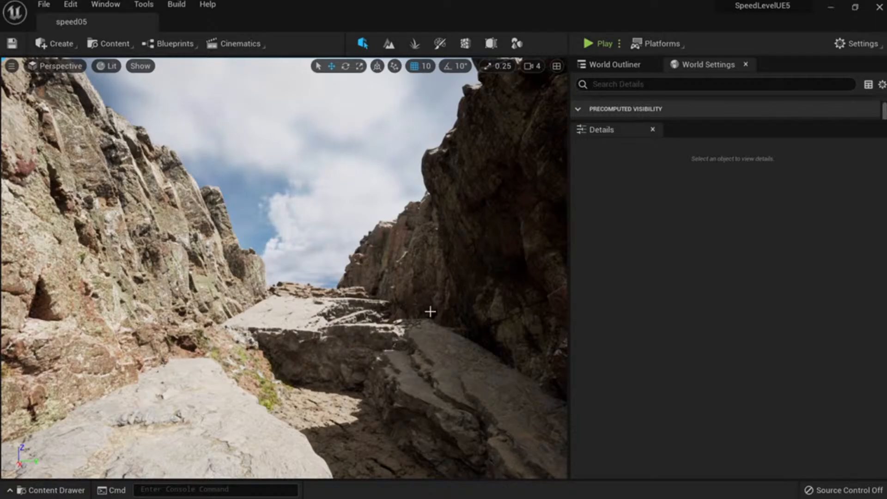
right_click_drag(430, 311, 415, 312)
key("F11")
right_click_drag(474, 351, 504, 357)
key("F11")
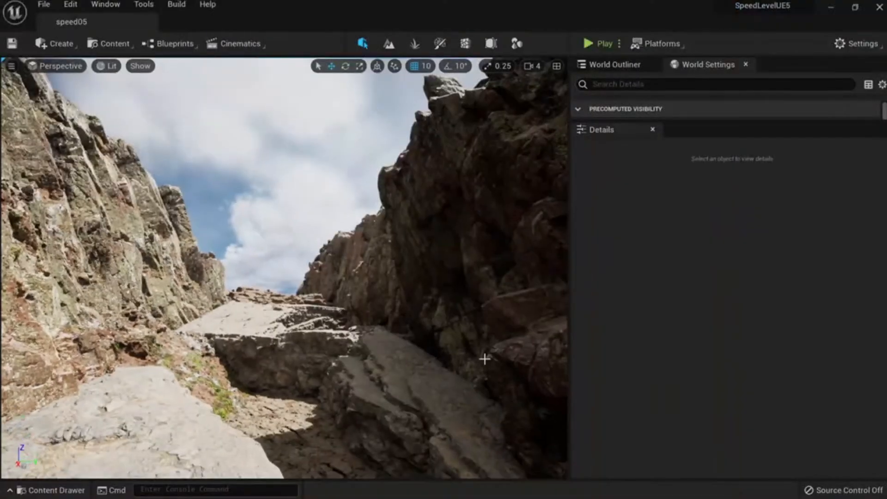
key("ctrl+space")
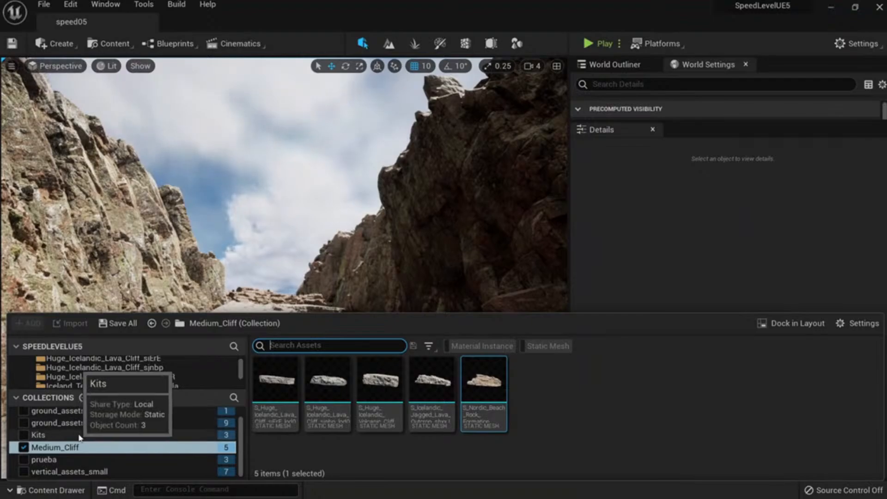
Open Content Browser 1 and browse to SpeedLeveling > Meshes > Monster to list its 21 meshes.
scroll(86, 434, "up", 1)
scroll(152, 367, "up", 10)
scroll(134, 371, "down", 3)
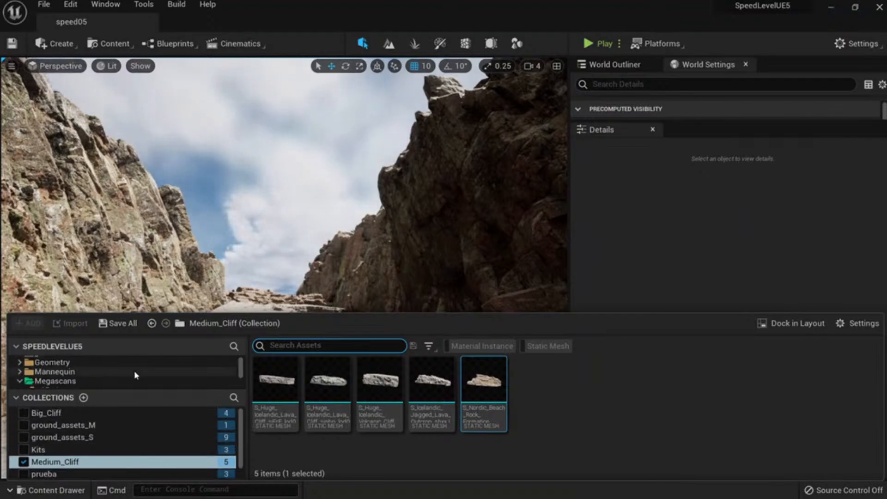
scroll(96, 381, "down", 2)
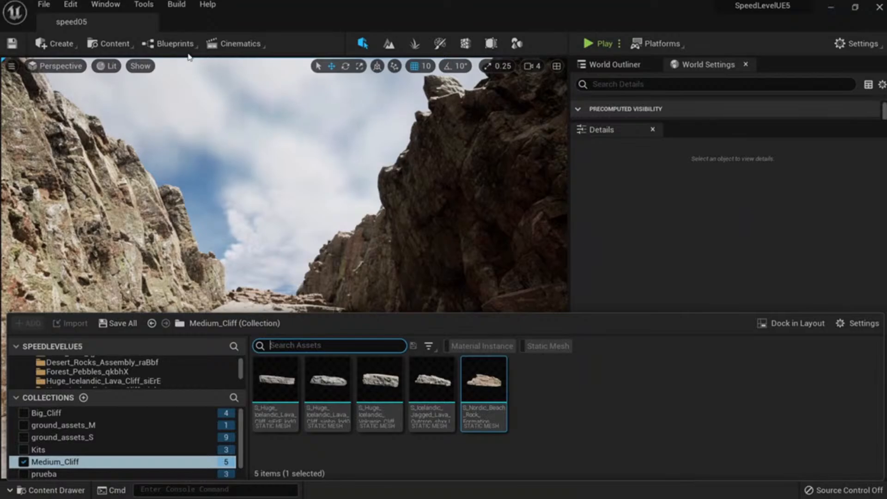
left_click(104, 5)
mouse_move(188, 50)
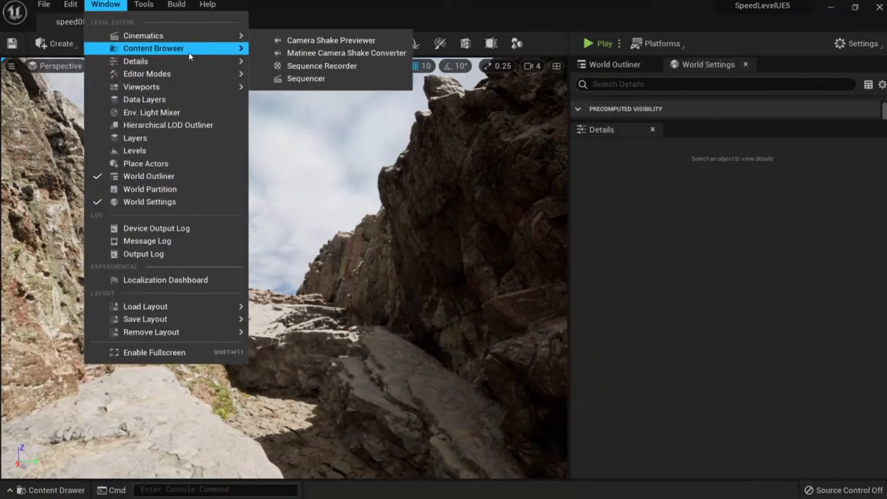
left_click(319, 53)
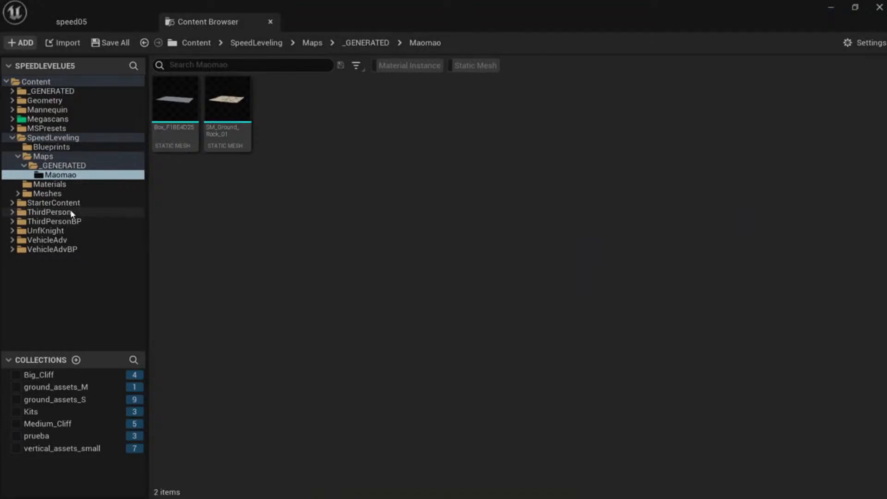
left_click(62, 195)
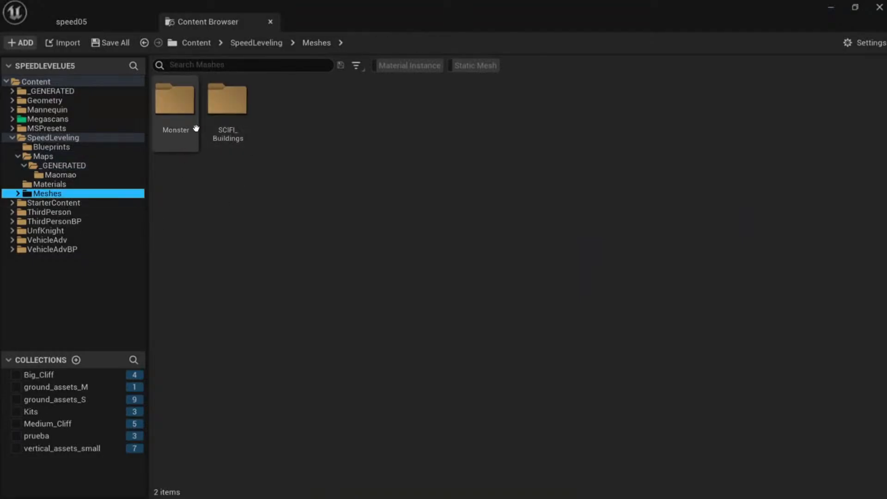
left_click(180, 102)
double_click(181, 101)
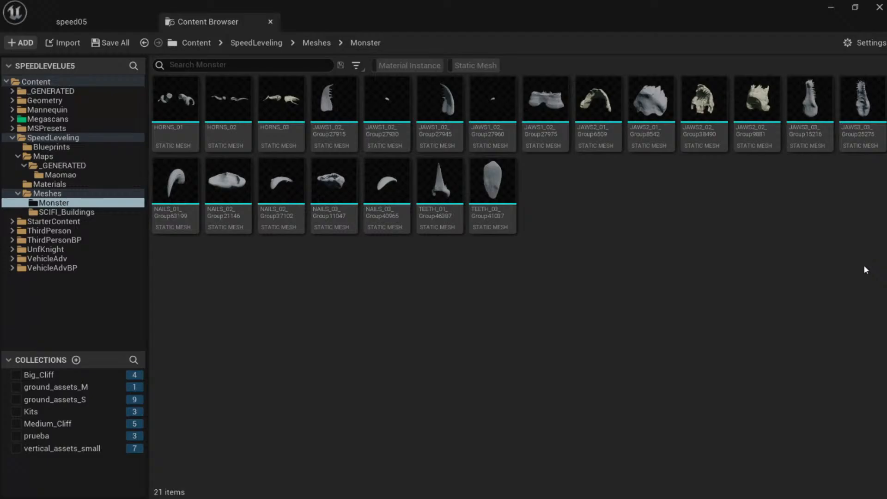
mouse_move(707, 123)
Place JAWS2_02_Group38490 in the canyon and enlarge it to scale 15.
left_click_drag(711, 117, 268, 313)
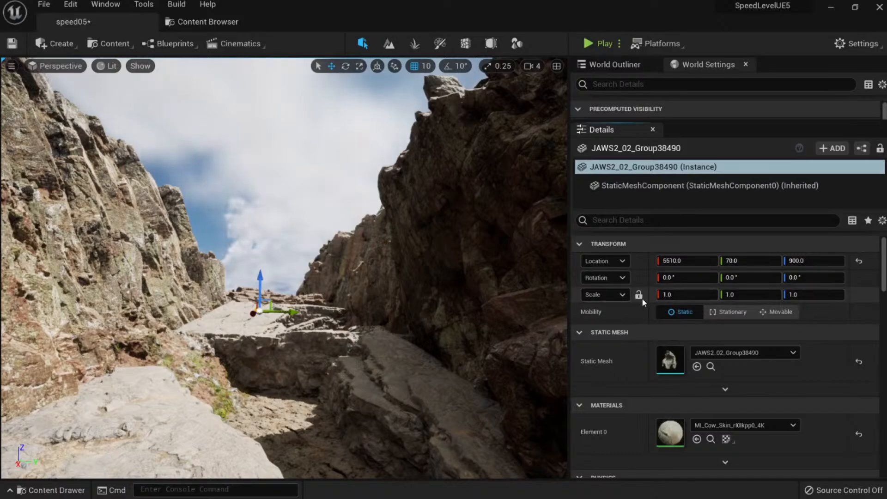
left_click(686, 294)
type("10")
key("Return")
type("15")
key("Return")
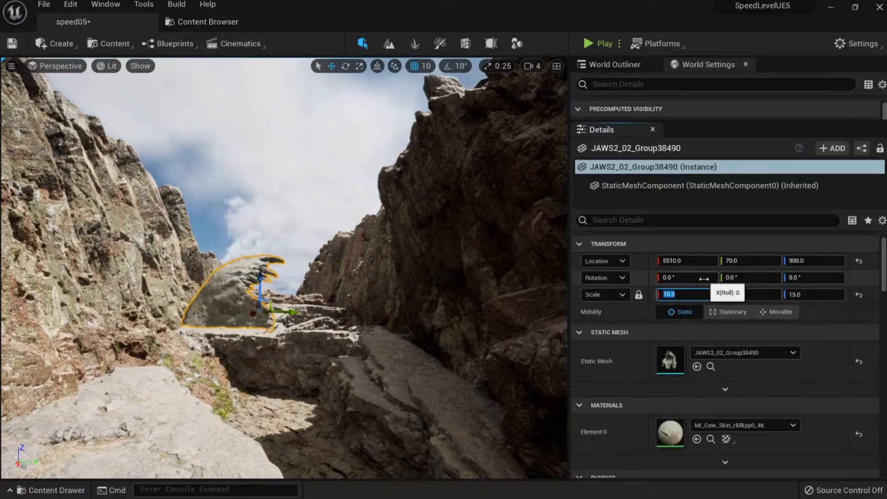
Rotate the jaw about 50° and move it onto the canyon's left edge.
right_click_drag(471, 194, 471, 229)
right_click_drag(277, 300, 277, 312)
key("e")
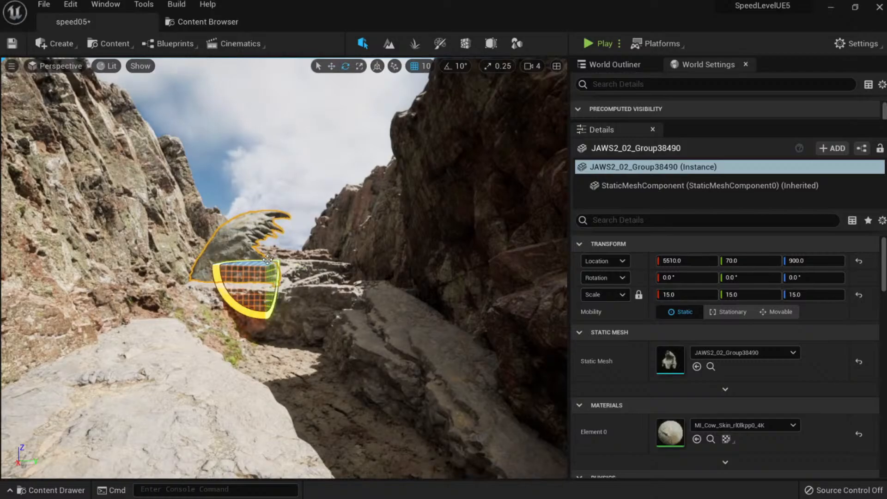
left_click_drag(268, 262, 284, 263)
key("e")
right_click_drag(284, 263, 284, 300)
key("w")
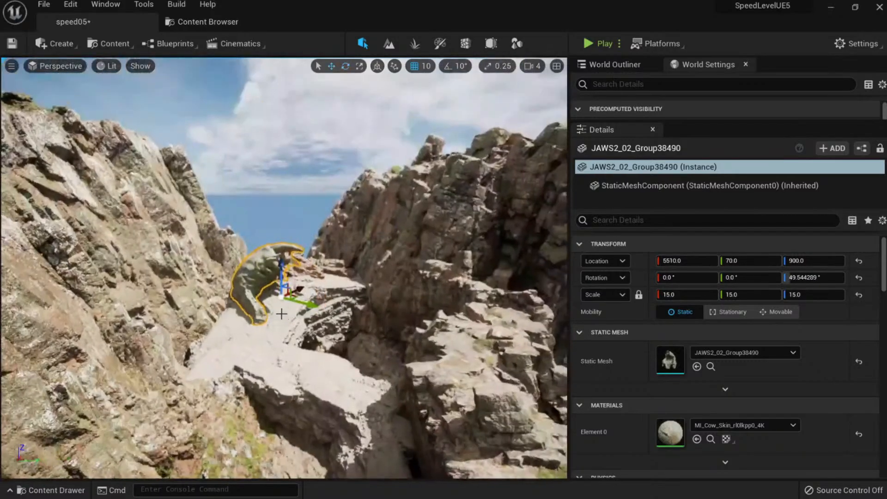
left_click_drag(295, 300, 277, 297)
right_click_drag(286, 297, 286, 263)
key("q")
Set the jaw's uniform scale to 25.
left_click_drag(683, 294, 672, 294)
left_click(688, 294)
type("25")
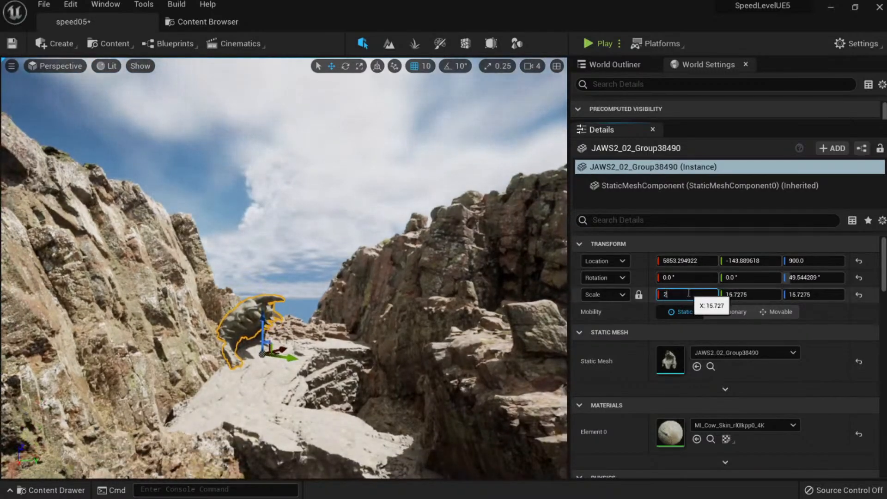
key("Return")
mouse_move(277, 361)
right_mouse_down()
mouse_move(289, 360)
mouse_move(272, 359)
right_mouse_up()
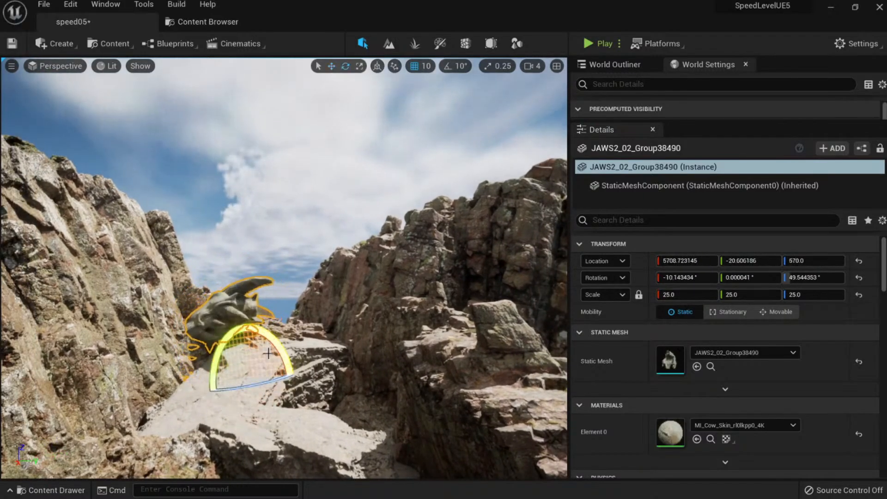
right_click_drag(253, 357, 285, 366)
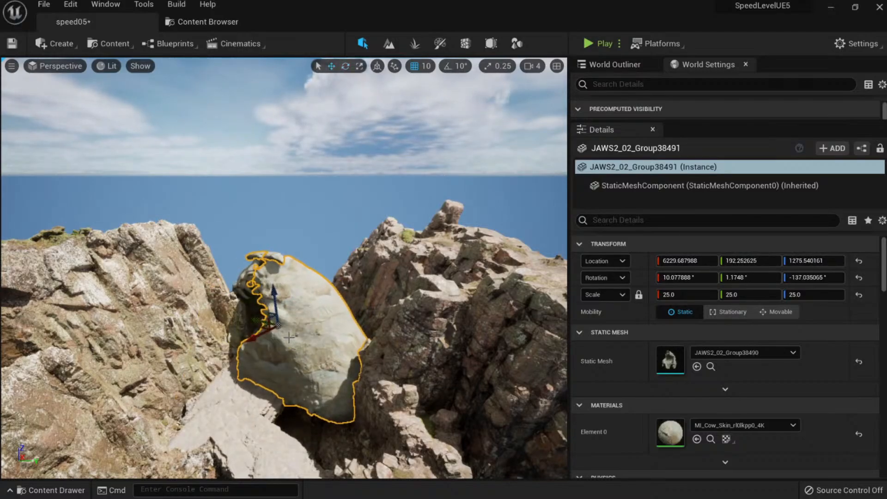
Move the second jaw copy onto the right ridge and save the level.
left_click_drag(285, 329, 354, 310)
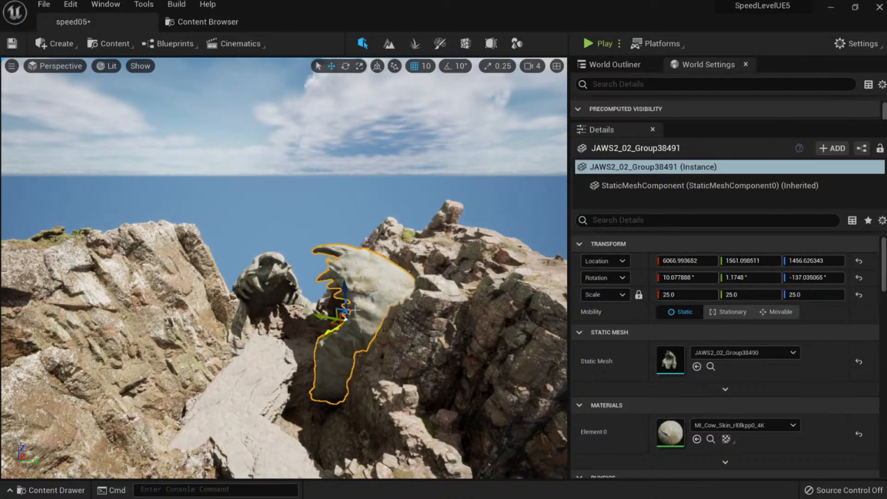
mouse_move(335, 346)
right_mouse_down()
mouse_move(339, 303)
mouse_move(336, 355)
mouse_move(328, 351)
right_mouse_up()
key("Escape")
key("ctrl+s")
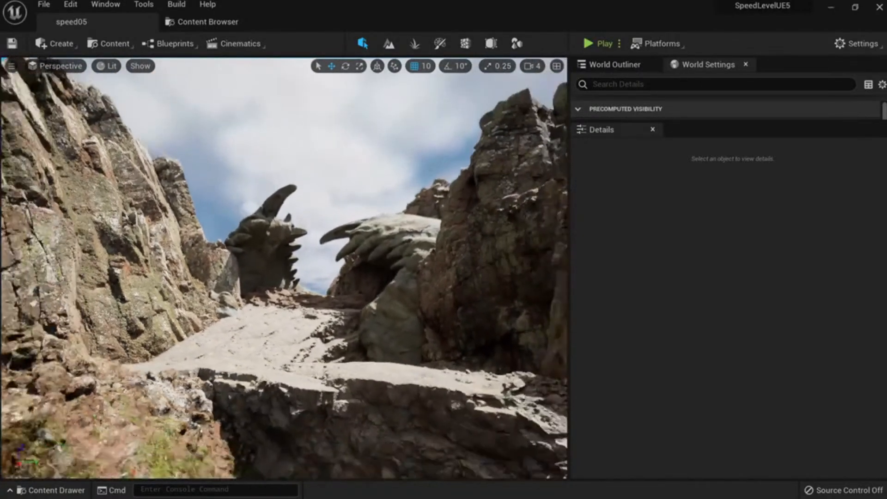
right_click_drag(353, 235, 361, 231)
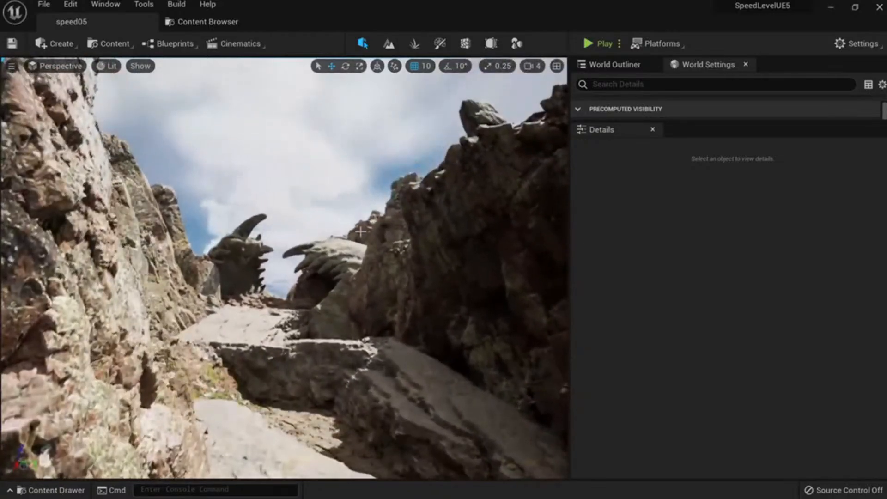
Undo a trial downward move of a cliff rock, then tilt the right foreground cliff about its X axis.
left_click(369, 263)
left_click_drag(370, 332, 370, 334)
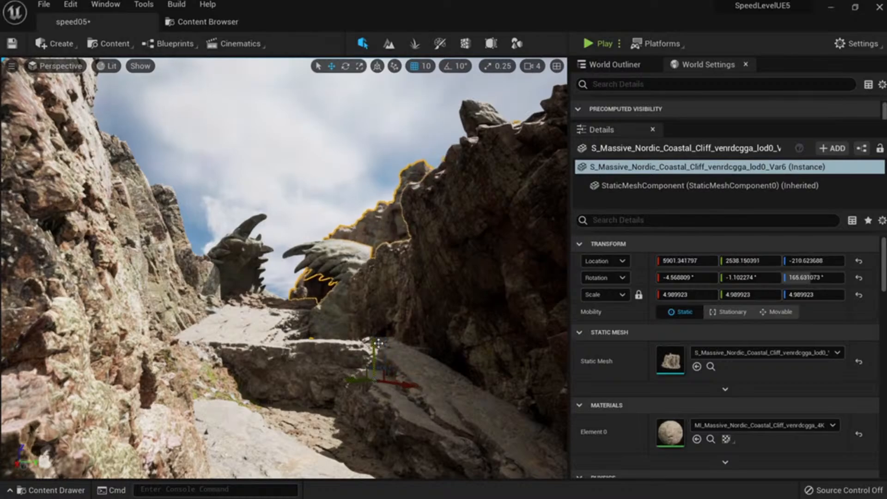
key("ctrl+z")
key("e")
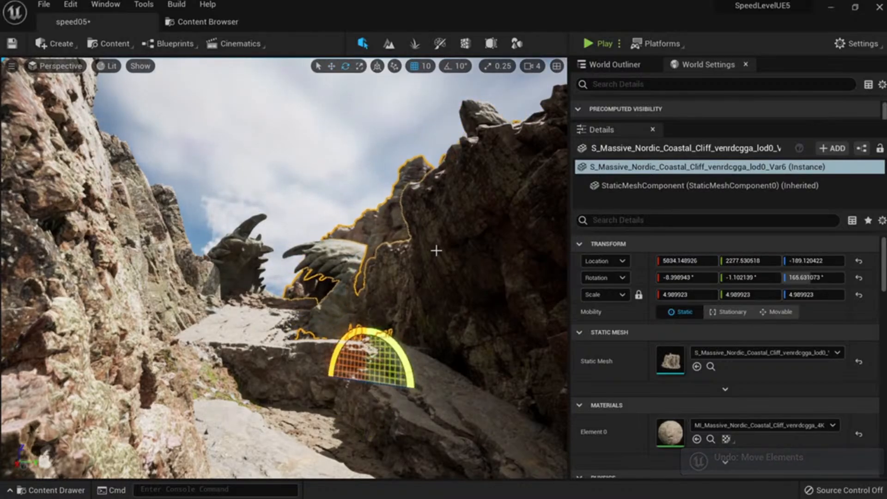
left_click(440, 275)
key("s")
right_click_drag(440, 275, 460, 277)
left_click_drag(375, 354, 398, 368)
Delete the right foreground cliff, then restore it and undo its last move.
key("w")
key("Delete")
right_click_drag(398, 368, 390, 363)
key("w")
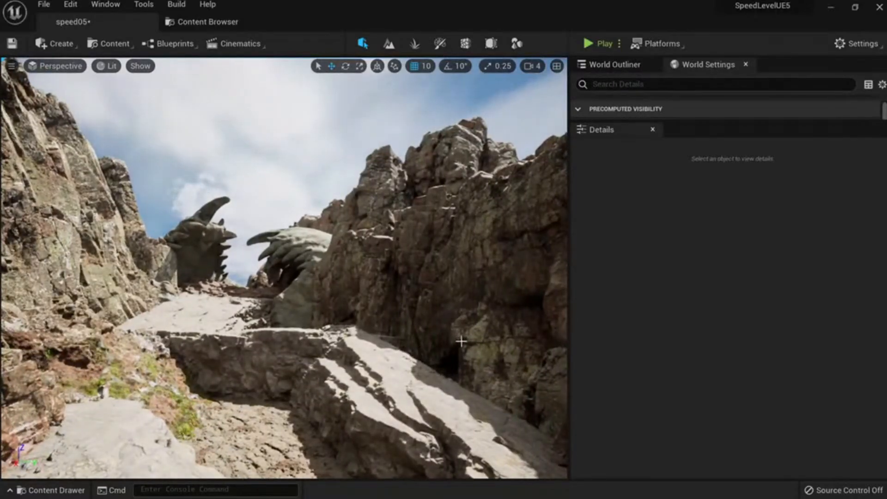
key("ctrl+z")
key("ctrl+y")
key("ctrl+z")
key("ctrl+z")
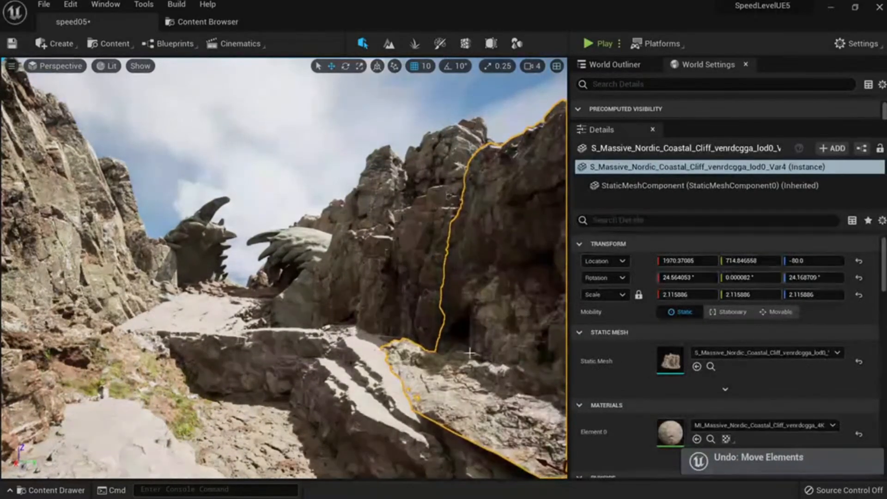
key("ctrl+z")
Sink the smaller Var5 rock to Z -163 and frame the JAWS2_02 monster-jaw sculpture.
left_click(372, 349)
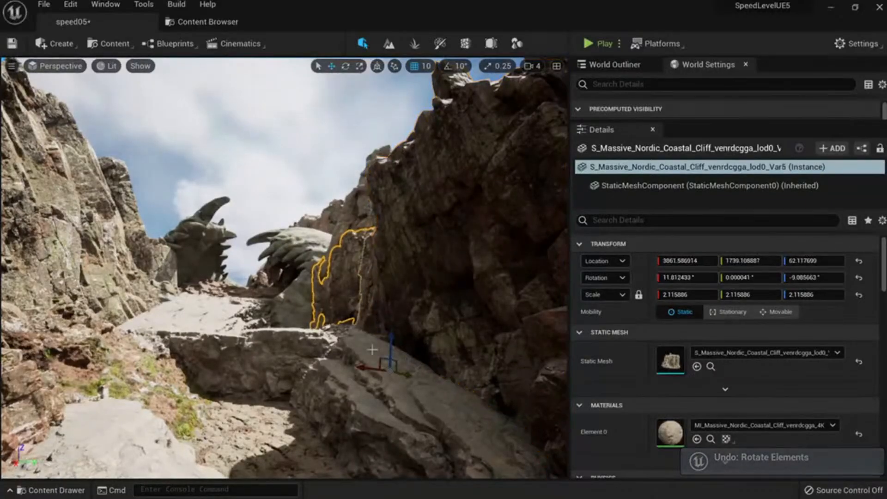
left_click_drag(393, 337, 383, 354)
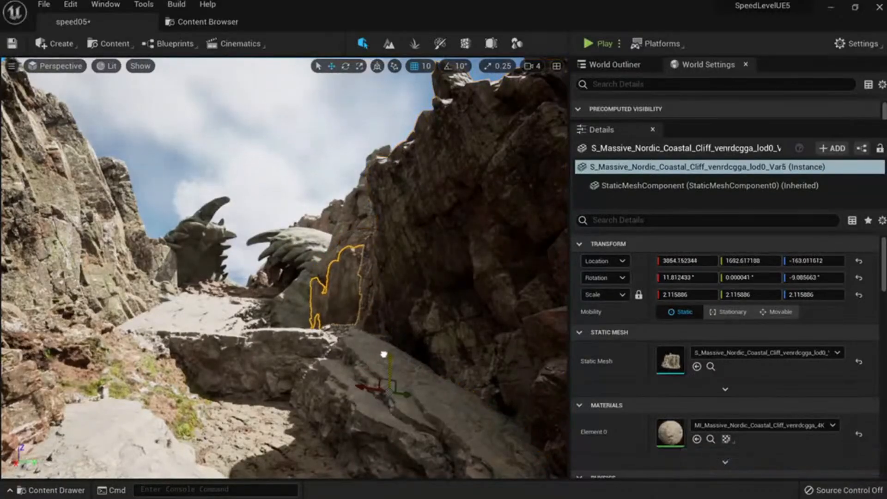
left_click(282, 249)
key("w")
right_click_drag(282, 249, 315, 284)
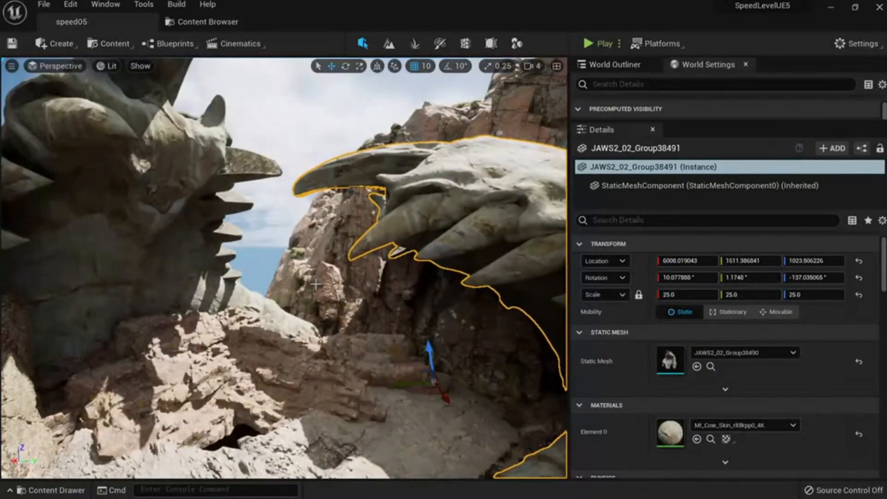
left_click(206, 22)
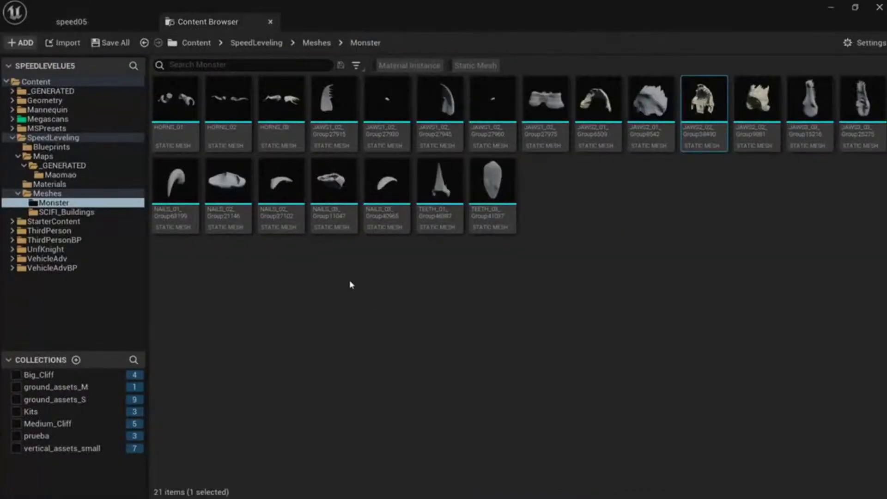
mouse_move(318, 116)
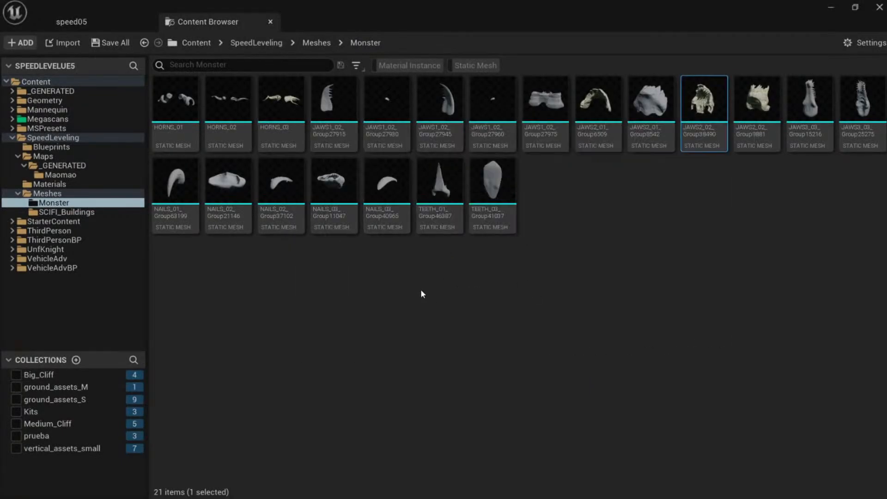
mouse_move(335, 192)
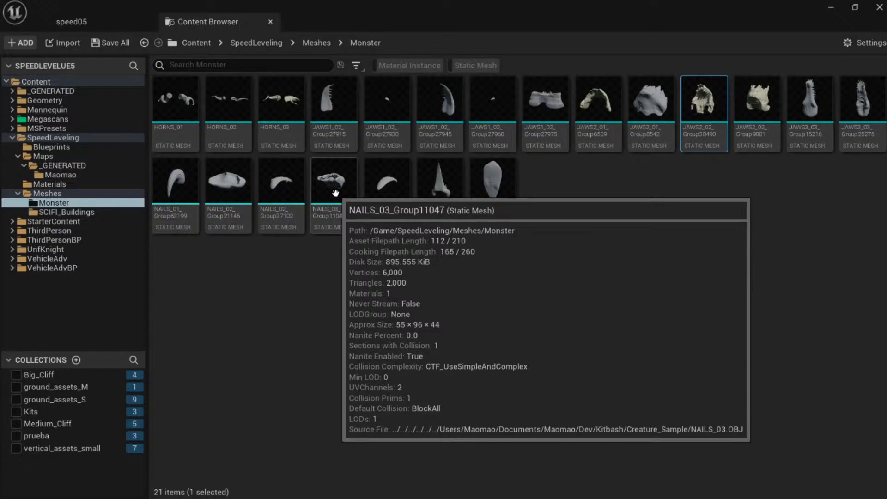
double_click(334, 182)
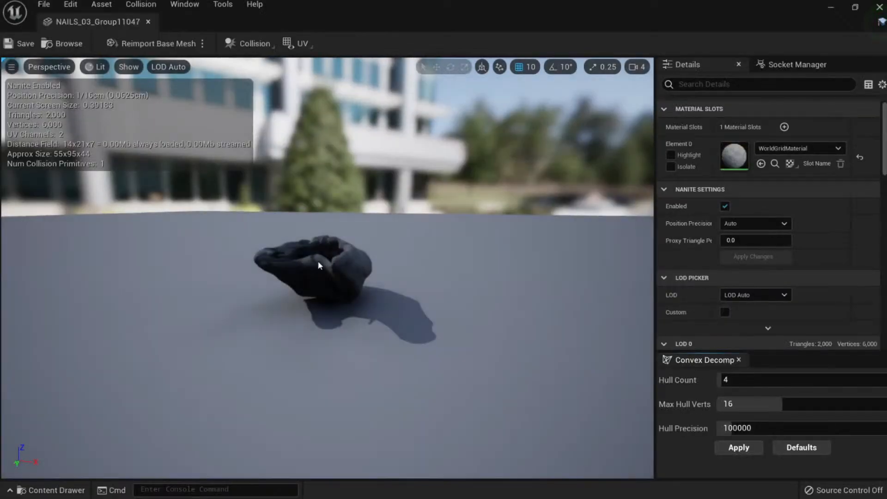
left_click_drag(319, 265, 337, 309)
left_click(148, 22)
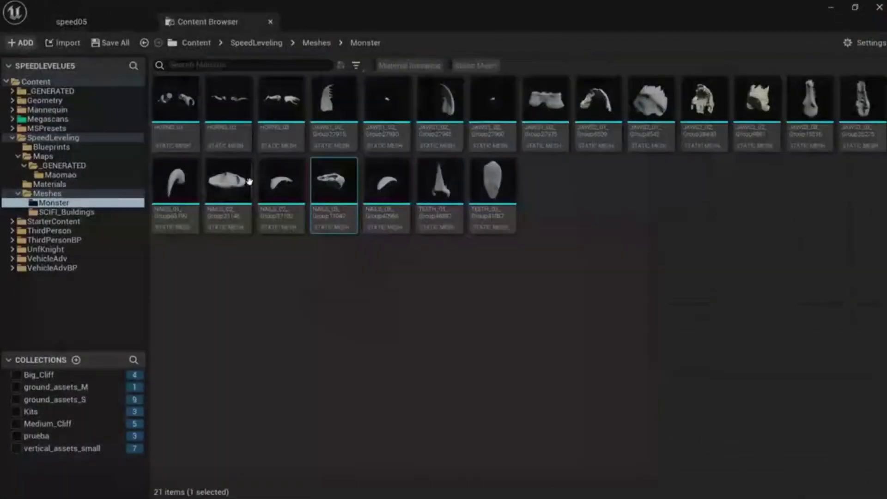
double_click(282, 207)
left_click_drag(297, 212, 365, 226)
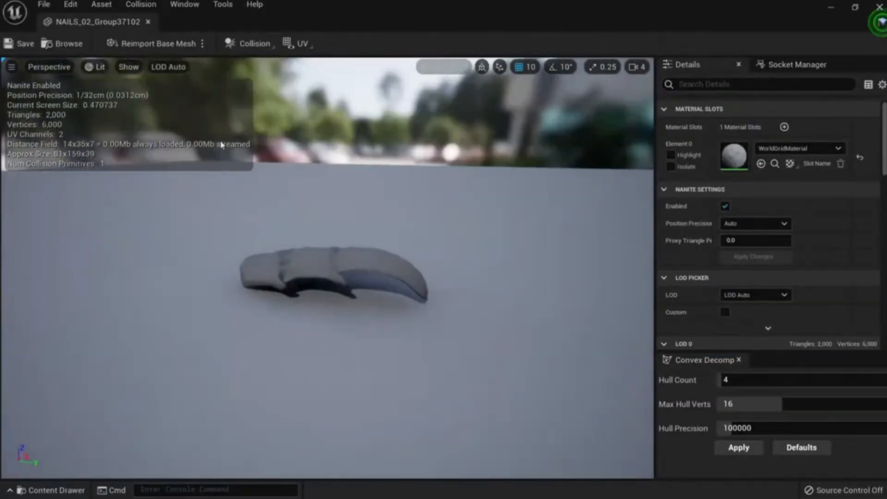
left_click(148, 21)
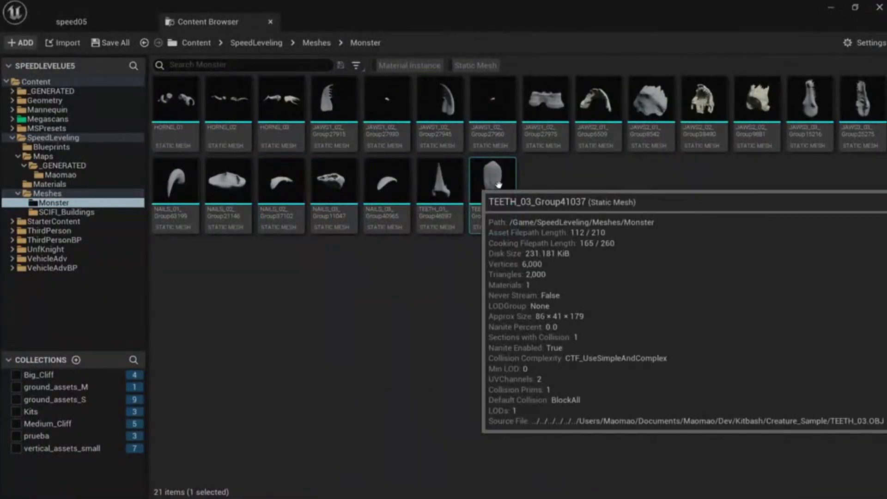
left_click(497, 202)
double_click(497, 202)
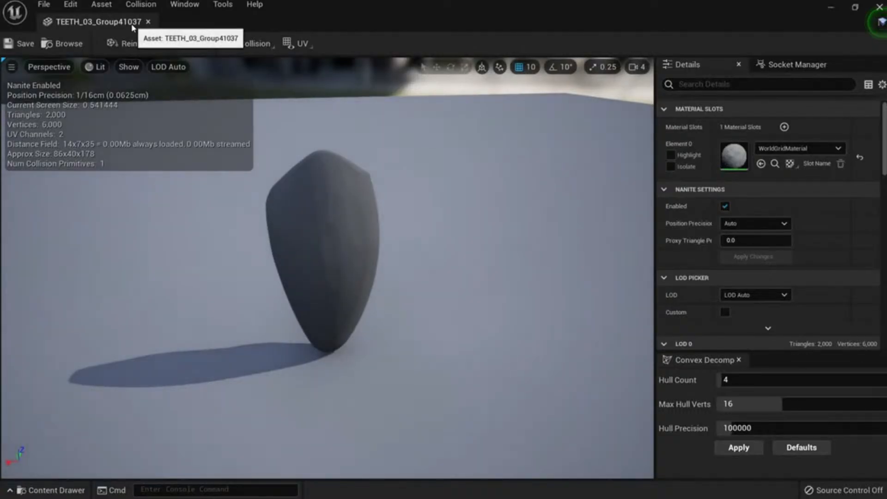
left_click(148, 21)
double_click(184, 119)
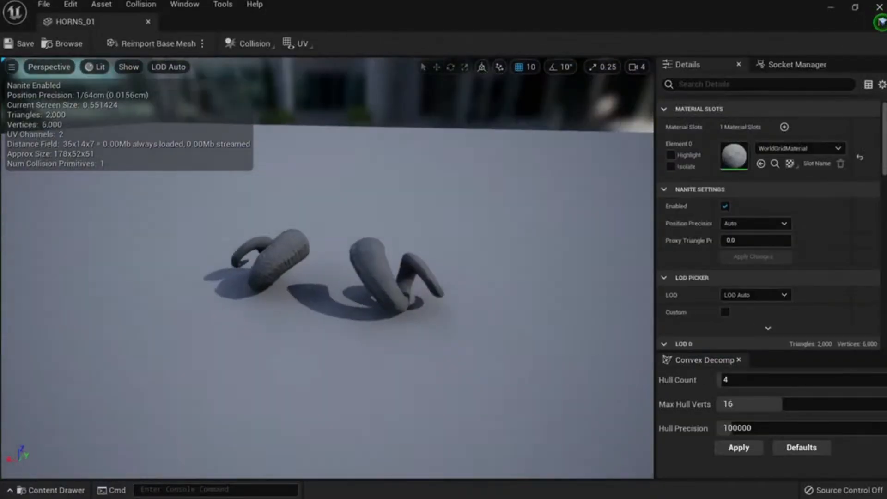
left_click_drag(327, 277, 383, 268)
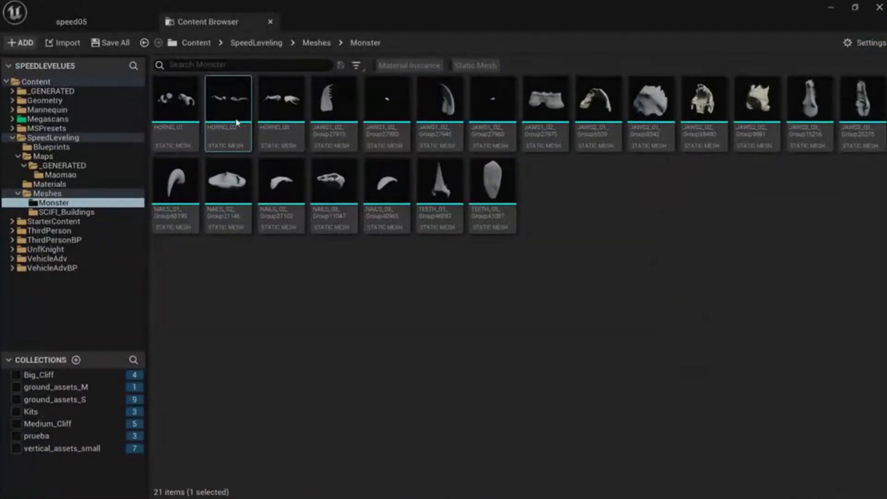
double_click(230, 99)
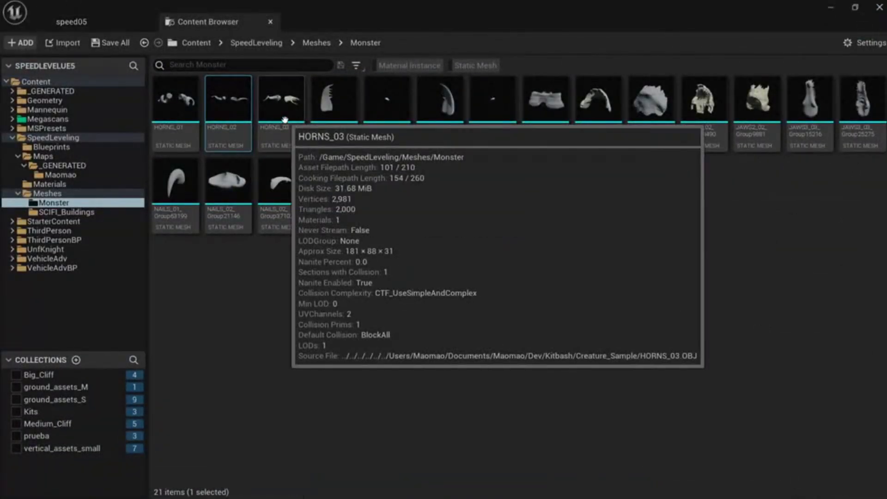
double_click(287, 123)
left_click_drag(287, 124, 360, 171, "alt")
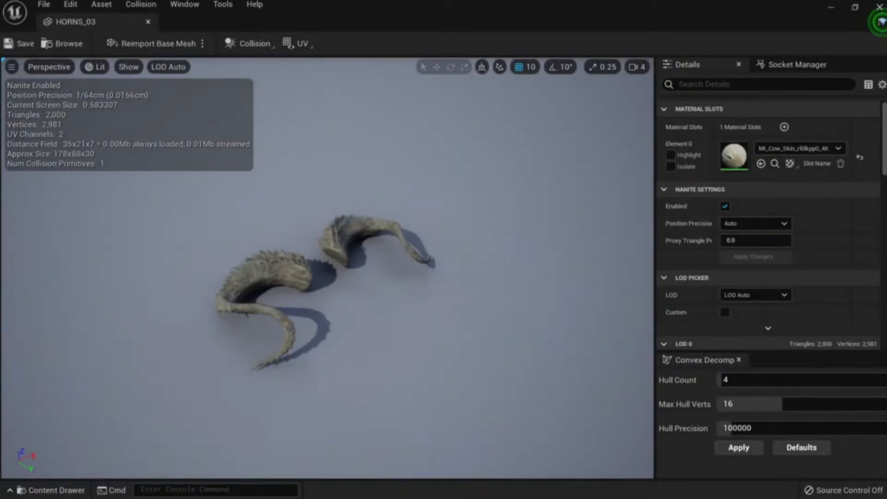
right_click_drag(360, 170, 263, 239, "alt")
left_click_drag(263, 239, 323, 240, "alt")
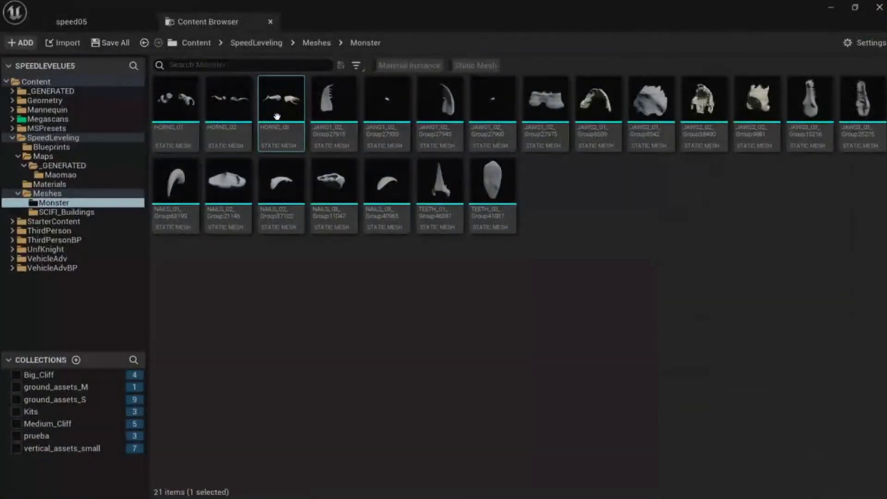
left_click_drag(277, 116, 210, 249)
Place HORNS_03 in the canyon at scale 25 and rotate it to curve upward.
right_click_drag(210, 249, 213, 272)
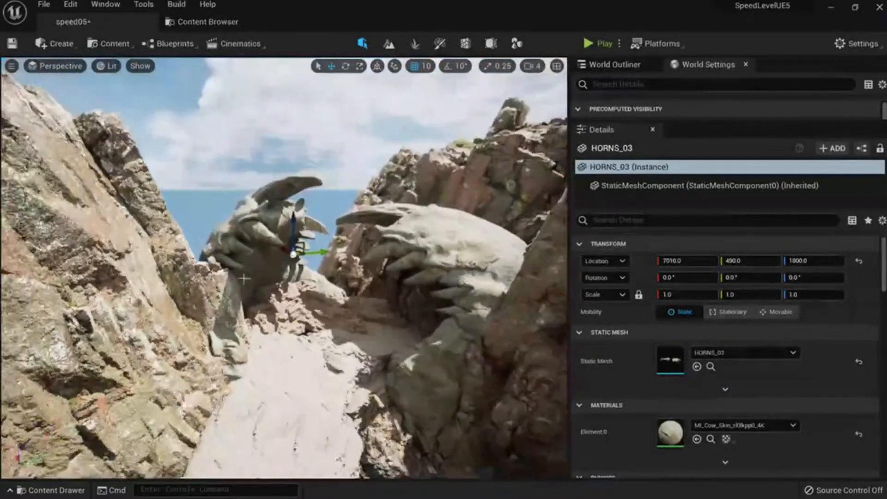
key("r")
left_click(674, 294)
type("25")
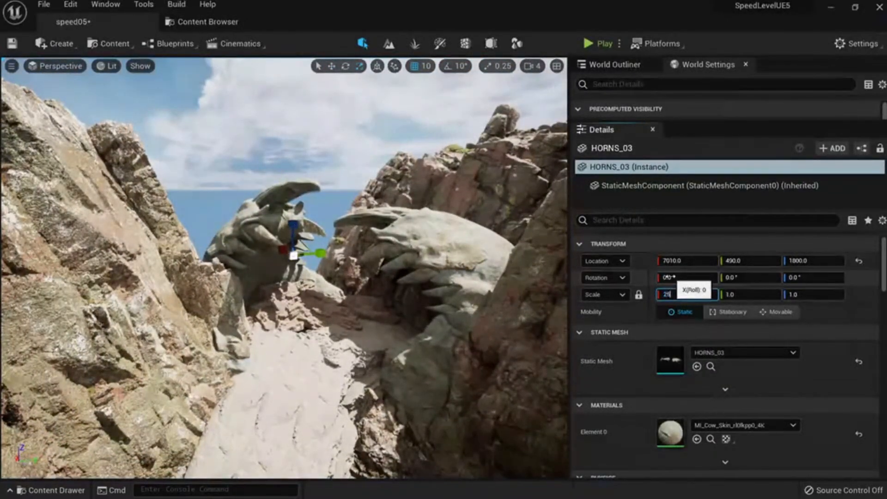
key("Return")
right_click_drag(292, 266, 292, 272)
key("e")
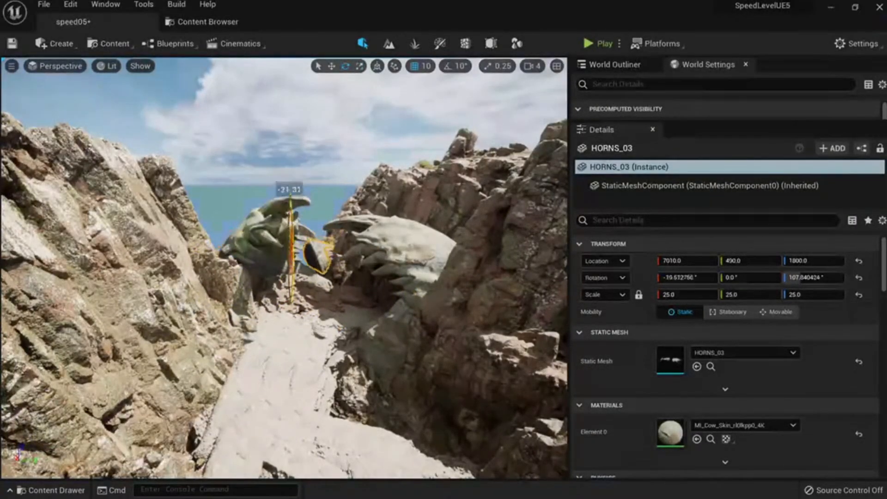
left_click_drag(288, 202, 326, 132)
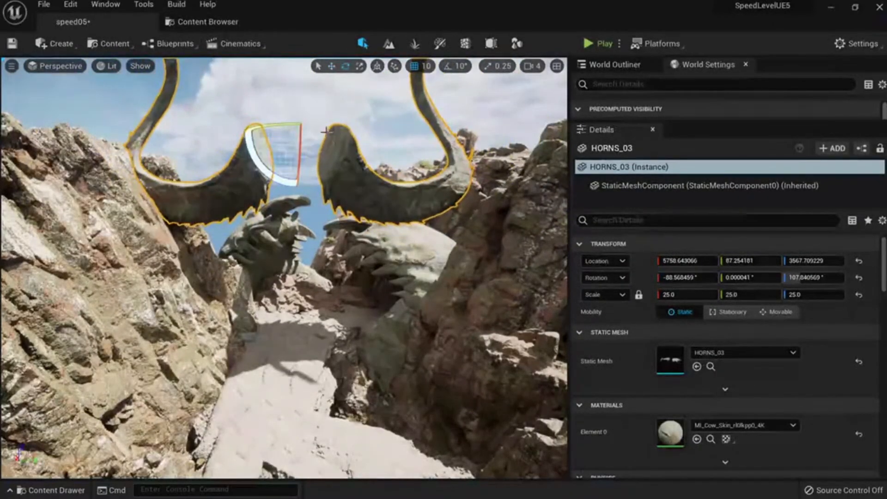
left_click_drag(282, 177, 247, 124)
Lower the horns down toward the monster-jaw sculpture.
key("w")
right_click_drag(298, 255, 298, 222)
key("s")
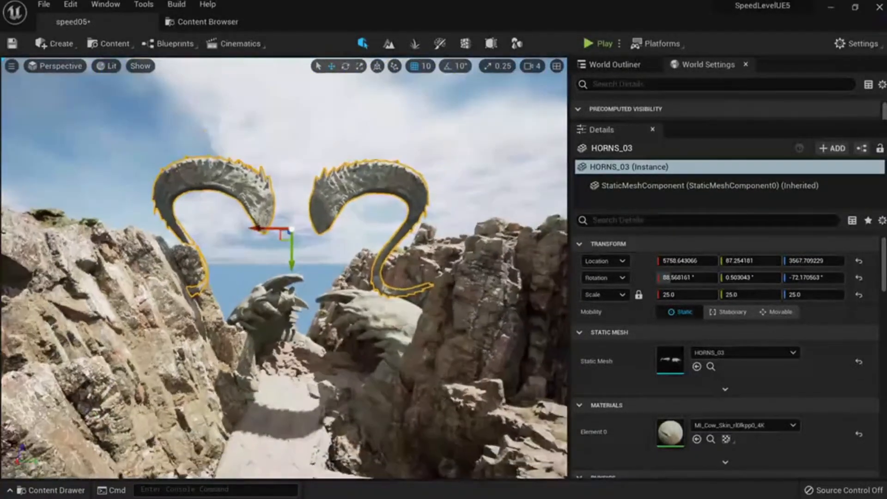
left_click_drag(298, 255, 303, 409)
key("Escape")
right_click_drag(301, 339, 300, 298)
key("s")
left_click(309, 339)
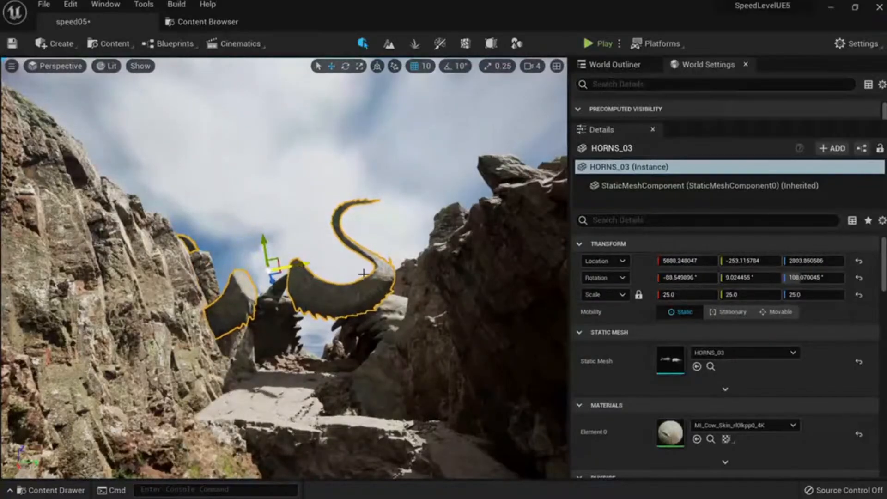
Shrink the horns to scale 10 and seat them on the jaw sculpture's head.
left_click(688, 294)
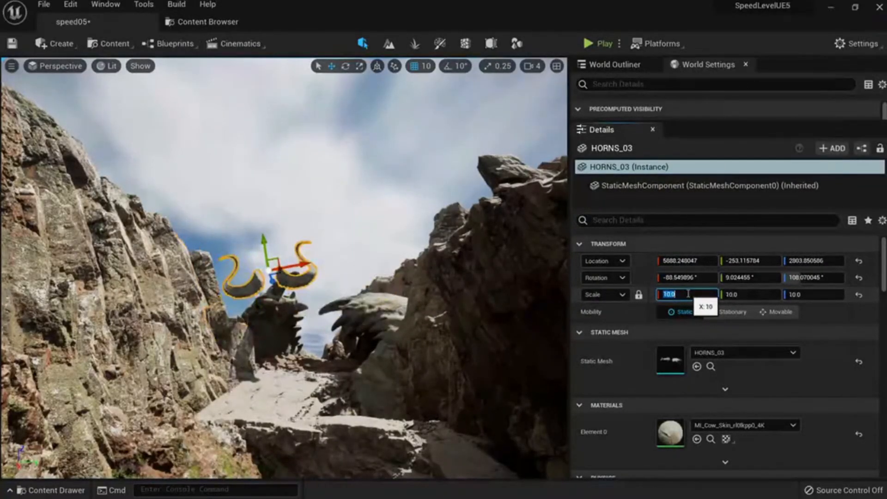
right_click_drag(296, 249, 323, 272)
key("w")
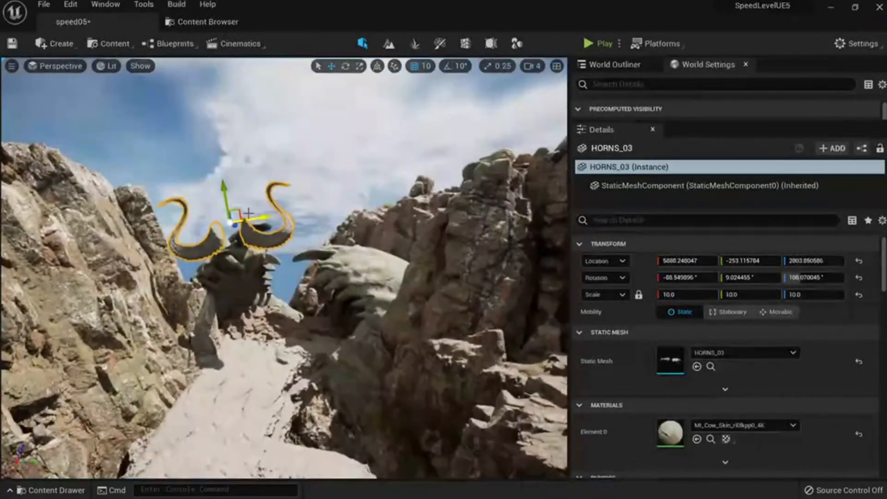
left_click_drag(249, 213, 236, 216)
right_click_drag(236, 215, 314, 226)
key("a")
left_click_drag(210, 225, 110, 185)
key("d")
right_click_drag(111, 184, 61, 184)
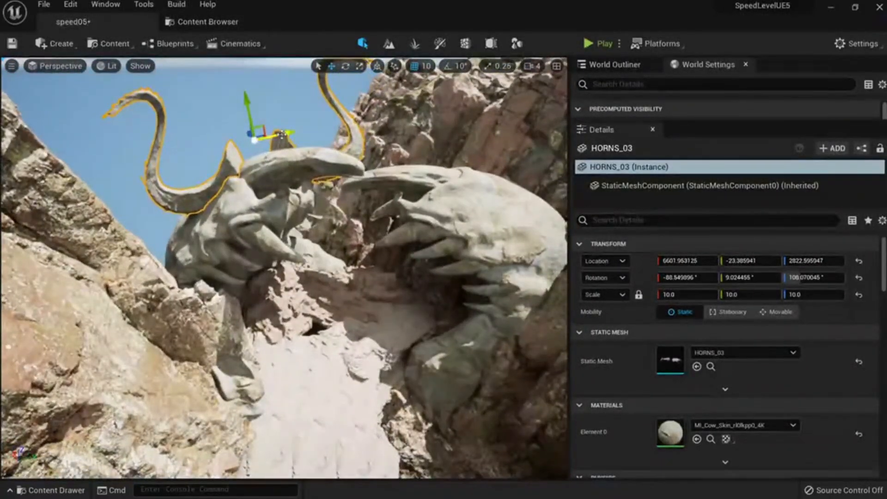
left_click_drag(282, 135, 265, 137)
left_click_drag(227, 105, 234, 156)
left_click(222, 115)
Rotate the second horn copy and sink it into the ridge rock at about 3294, 687, 1888.
key("s")
right_click_drag(221, 116, 227, 94)
key("s")
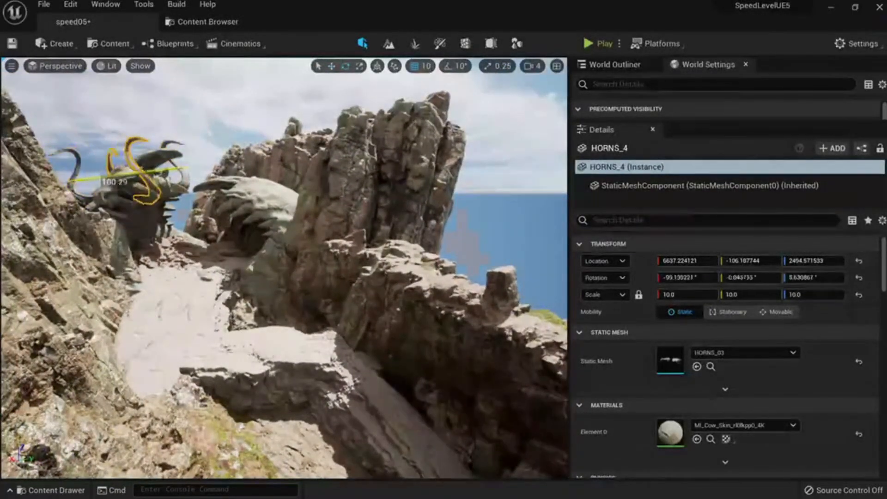
mouse_move(138, 148)
right_mouse_down()
mouse_move(176, 170)
mouse_move(150, 156)
right_mouse_up()
key("e")
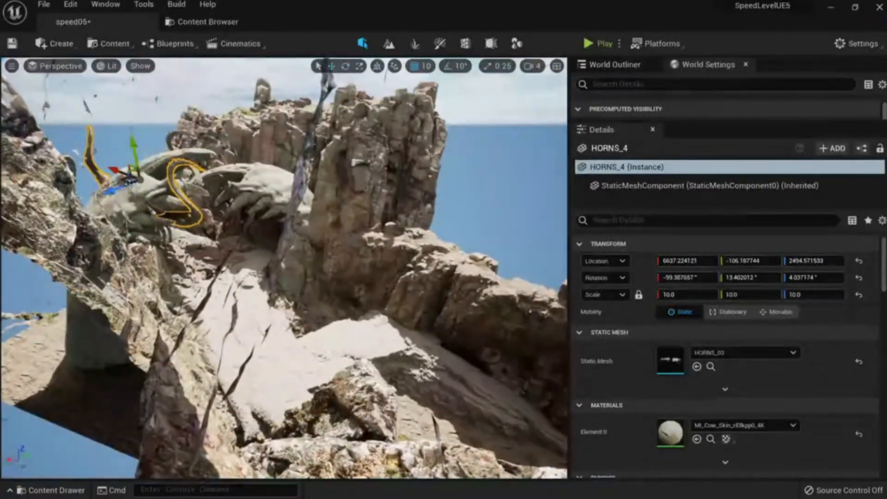
left_click_drag(428, 232, 408, 238)
right_click_drag(409, 237, 473, 196)
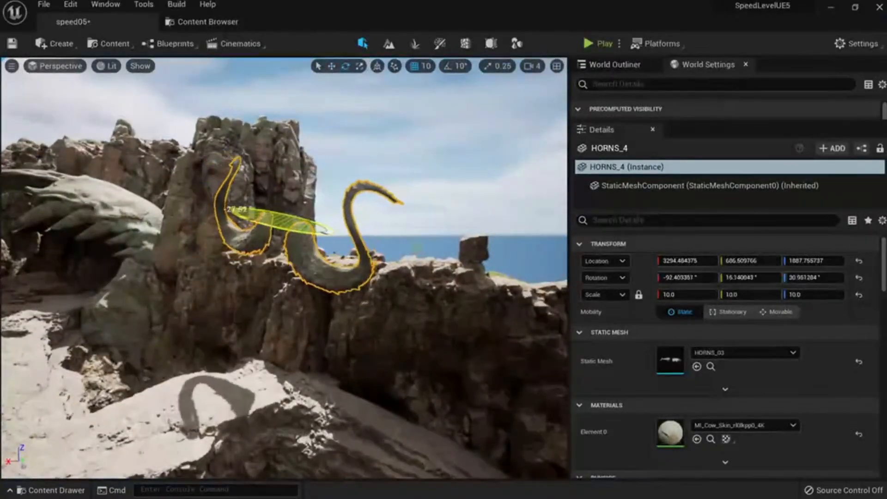
left_click_drag(287, 185, 270, 267)
key("Escape")
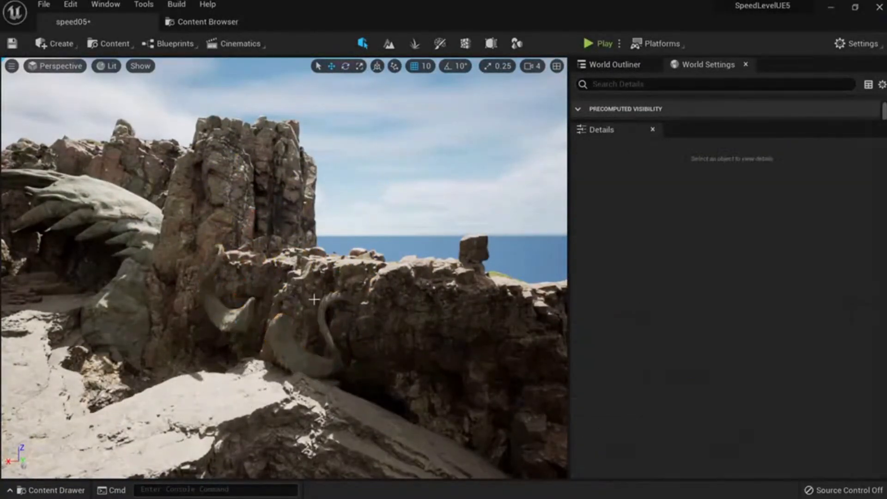
right_click_drag(270, 268, 379, 239)
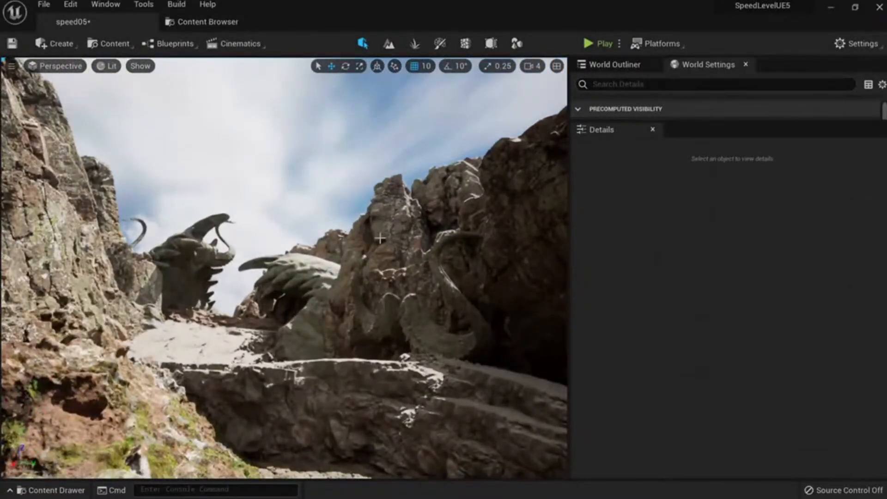
Capture the viewport region in Snipaste and outline the left jaw sculpture in red.
key("ctrl+Print")
left_click_drag(1, 57, 571, 479)
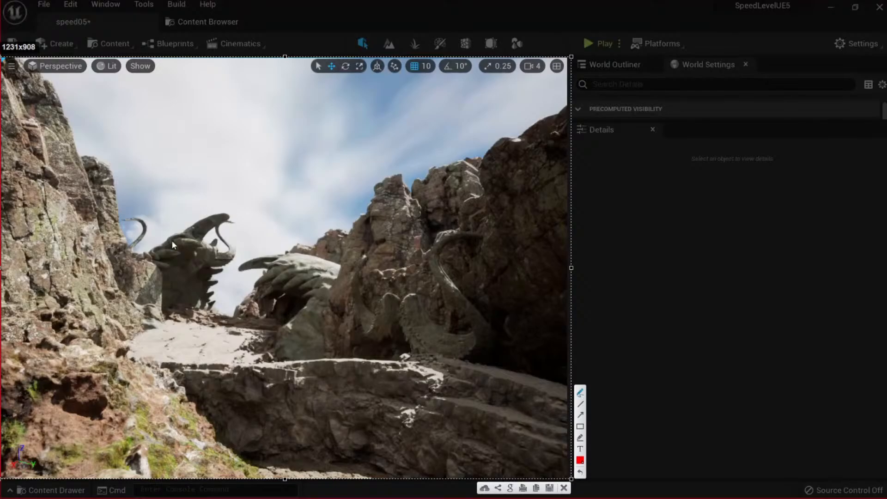
left_click_drag(119, 221, 128, 218)
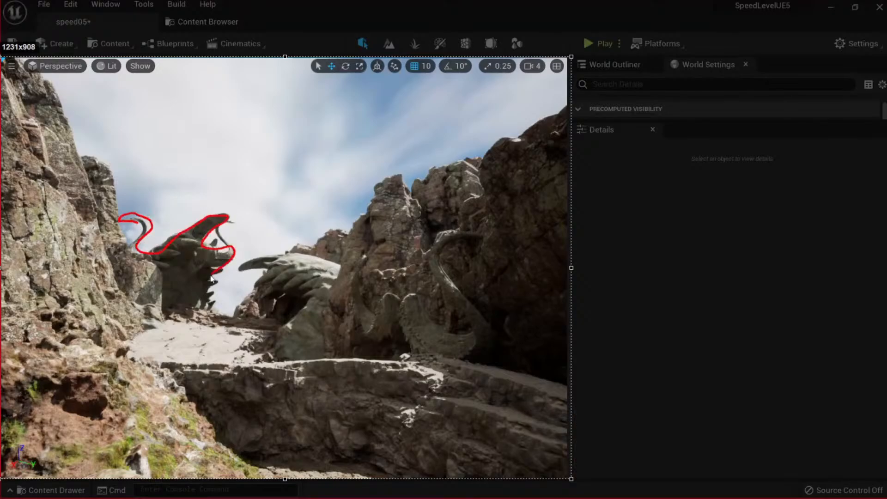
left_click_drag(278, 254, 259, 255)
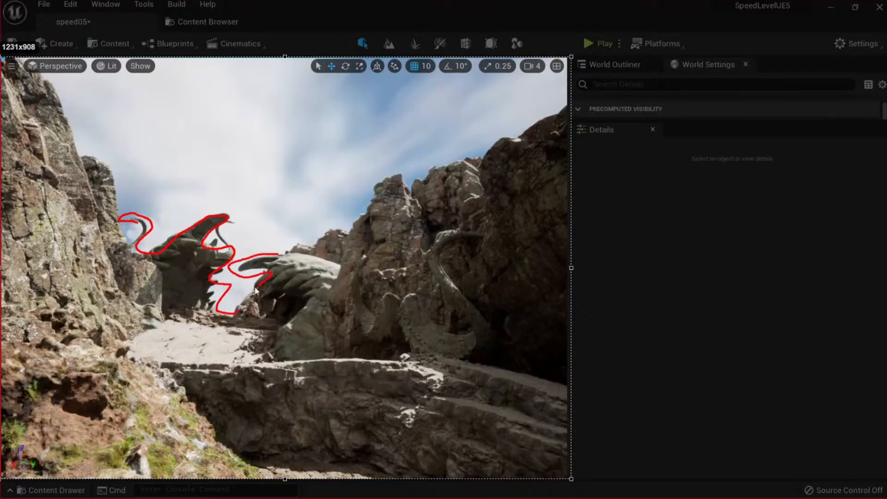
Outline the right jaw sculpture and the right rock ridge in red.
left_click_drag(255, 290, 231, 302)
left_click_drag(279, 254, 333, 298)
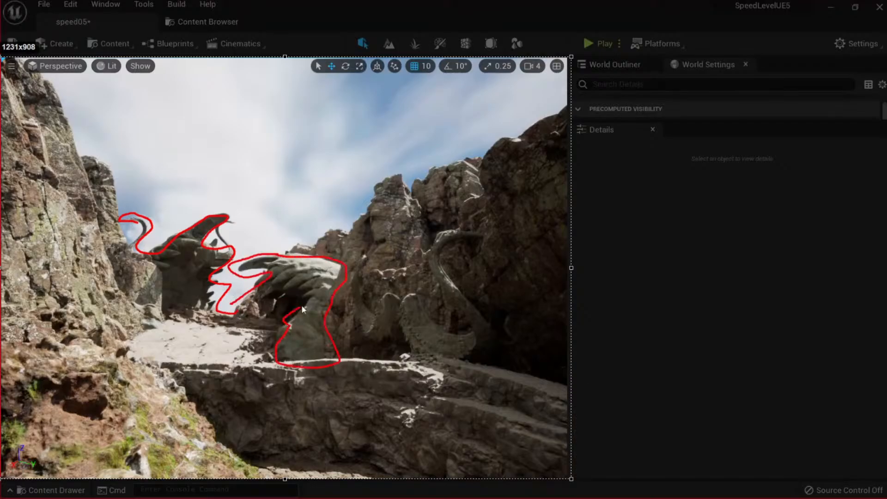
left_click_drag(271, 302, 245, 306)
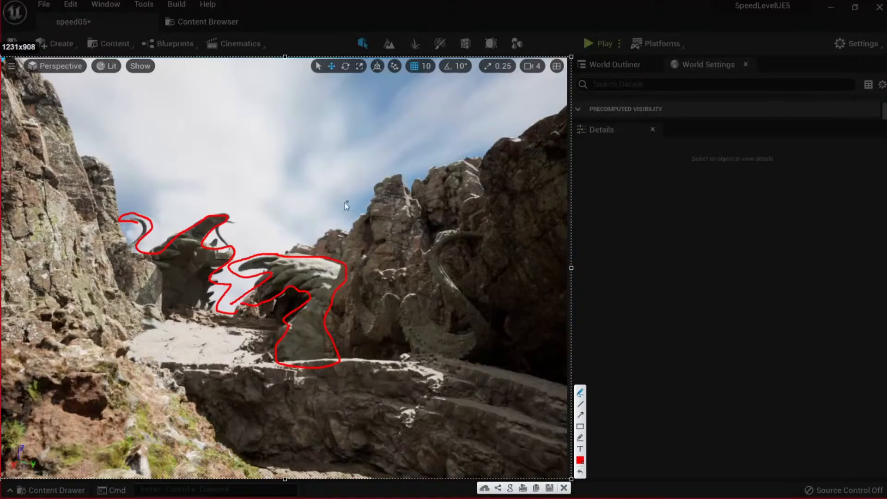
left_click_drag(292, 253, 446, 163)
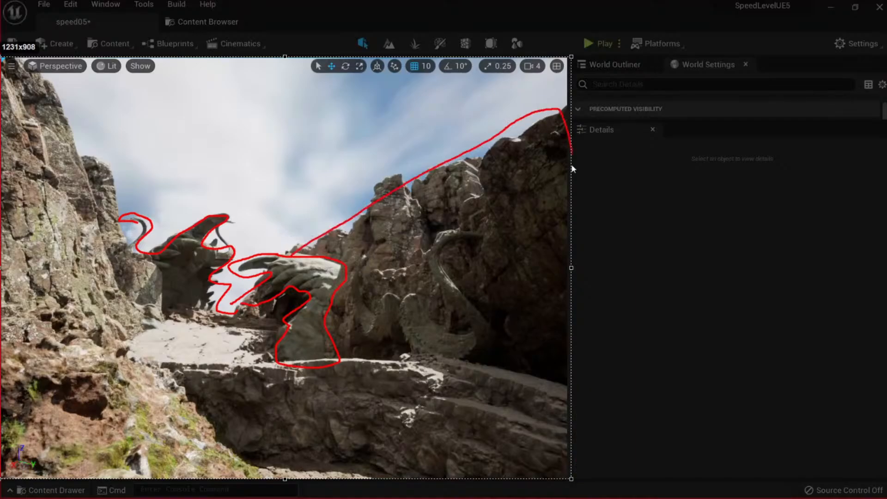
left_click_drag(322, 253, 292, 250)
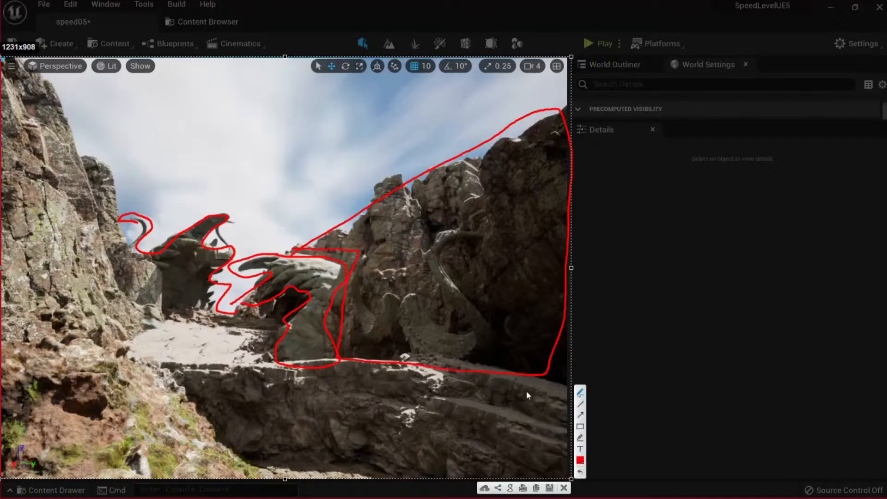
Lift the HORNS_4 horn onto the rock ridge and rotate it about its X axis.
left_click(563, 488)
left_click(430, 341)
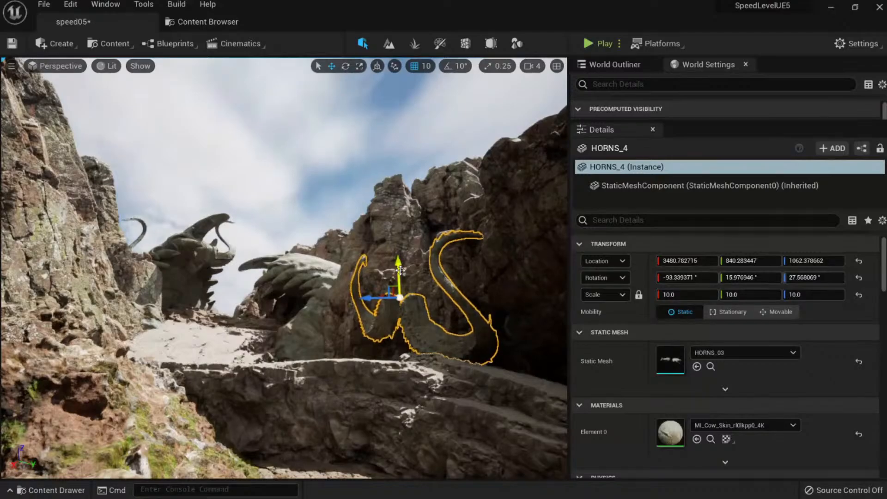
left_click_drag(400, 270, 378, 195)
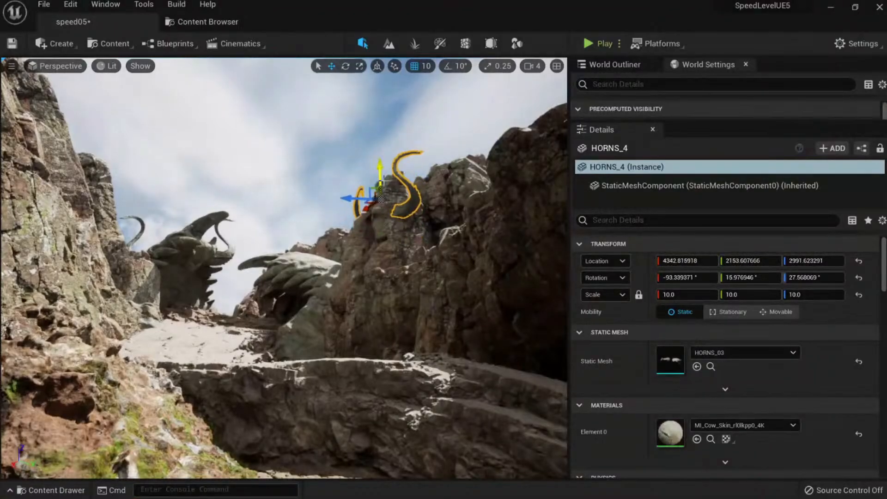
key("e")
left_click_drag(342, 225, 371, 236)
key("Escape")
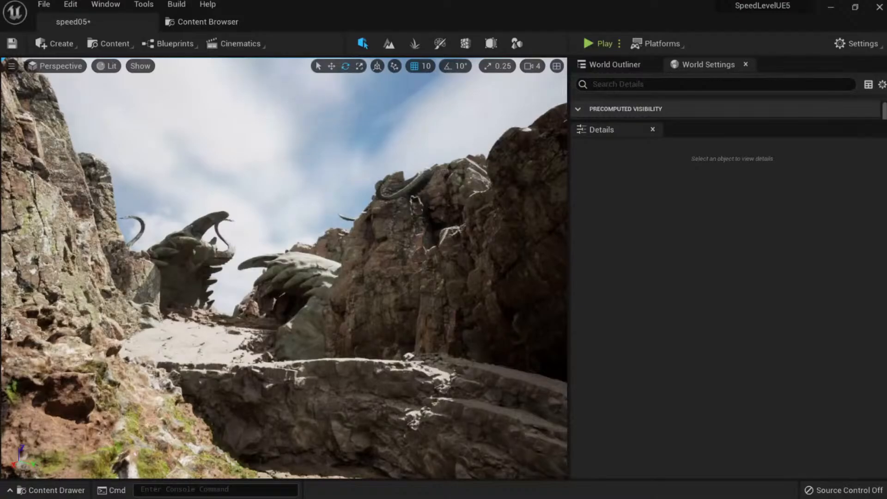
left_click(408, 188)
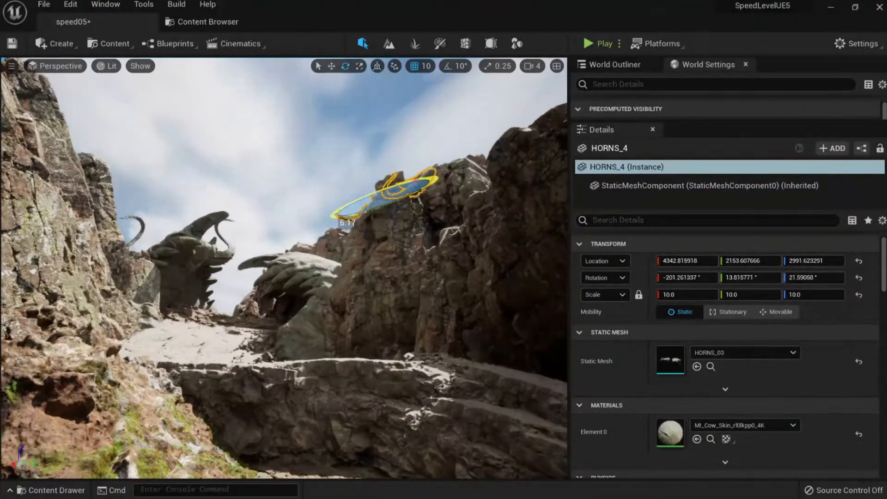
left_click_drag(346, 217, 408, 237)
key("Escape")
Enlarge the horn sculpture to about 15.66 scale.
right_click_drag(407, 276, 393, 263)
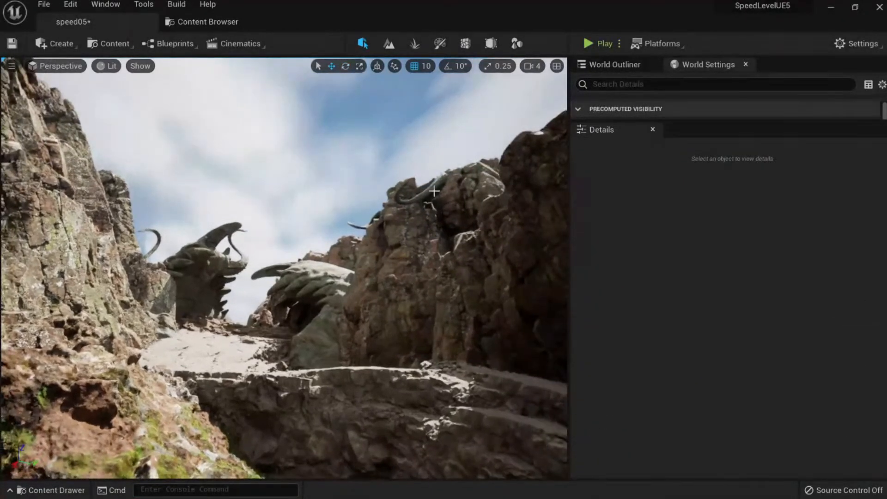
left_click(433, 190)
key("r")
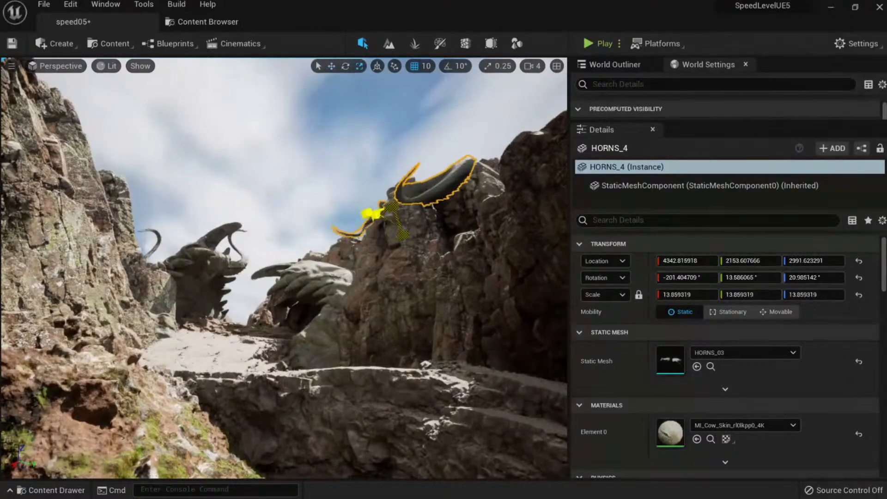
left_click_drag(392, 207, 416, 228)
key("Escape")
left_click(432, 193)
key("e")
key("Escape")
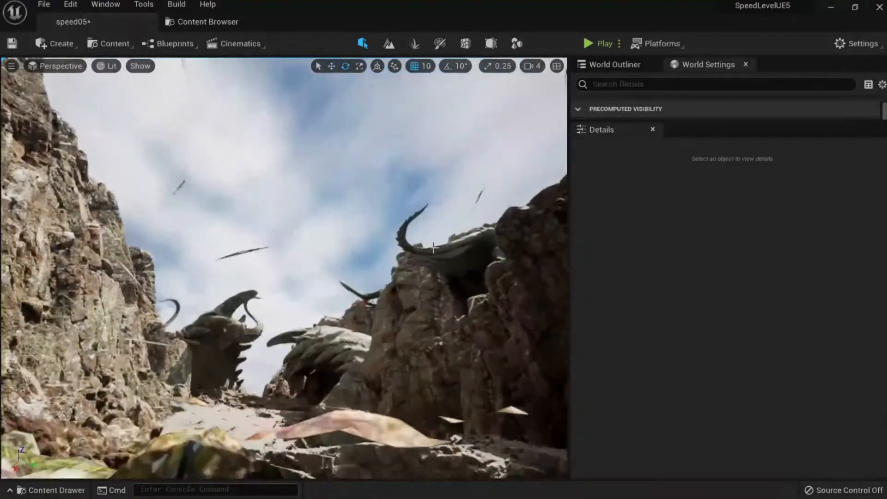
Turn the horn over and settle it on the ridge top behind the rock.
left_click(450, 262)
left_click_drag(353, 292, 442, 309)
key("w")
left_click_drag(379, 262, 428, 289)
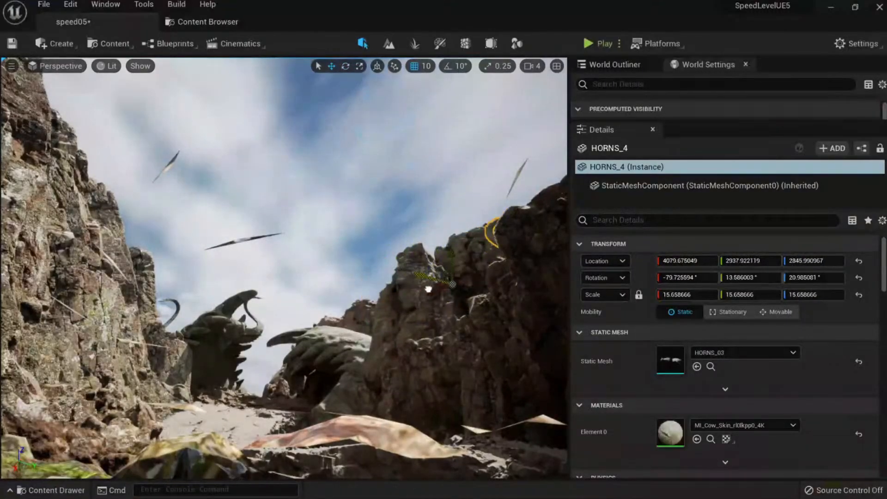
mouse_move(457, 262)
left_mouse_down()
mouse_move(445, 222)
mouse_move(459, 250)
left_mouse_up()
key("Escape")
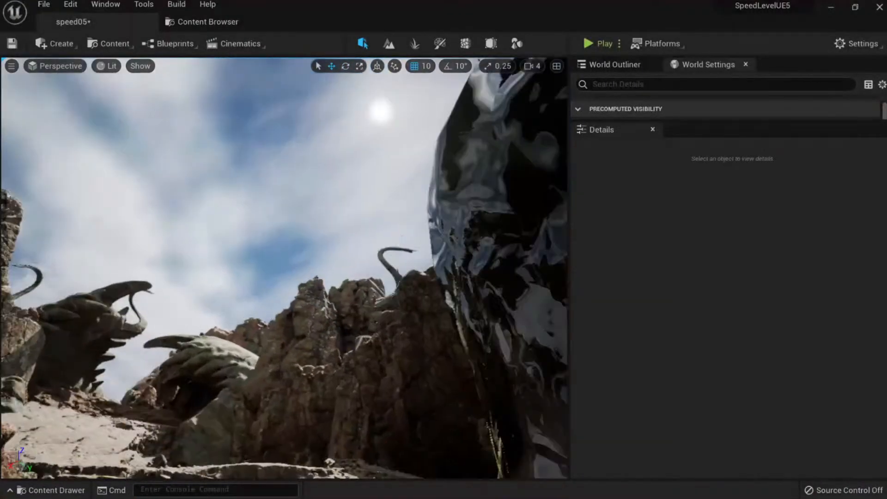
key("a")
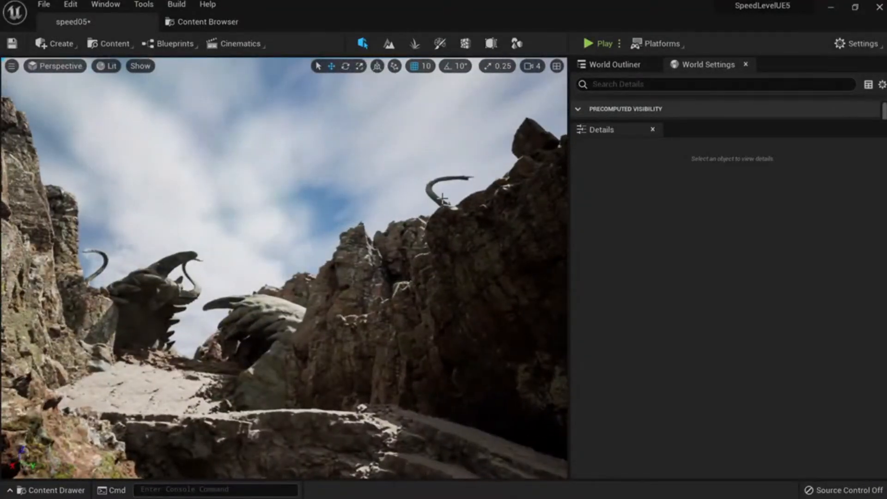
left_click(431, 195)
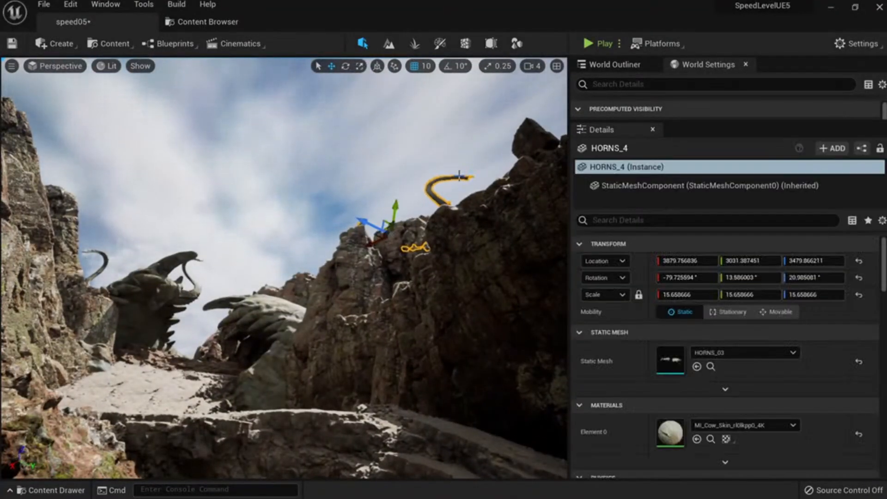
right_click_drag(459, 176, 456, 210)
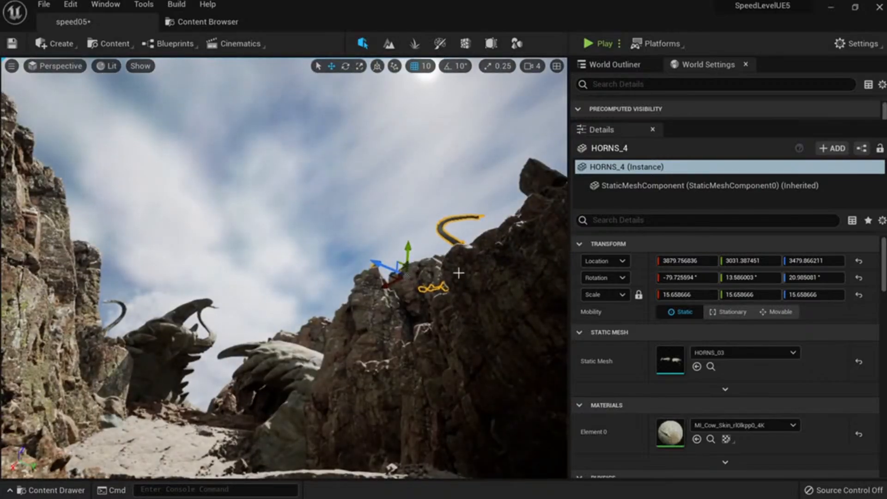
mouse_move(458, 273)
right_mouse_down()
mouse_move(374, 354)
mouse_move(312, 340)
mouse_move(412, 230)
mouse_move(330, 323)
mouse_move(305, 281)
right_mouse_up()
key("Delete")
Save the level and preview the JAWS1_02 Group27915, Group27930 and Group27945 meshes.
key("ctrl+s")
left_click(208, 22)
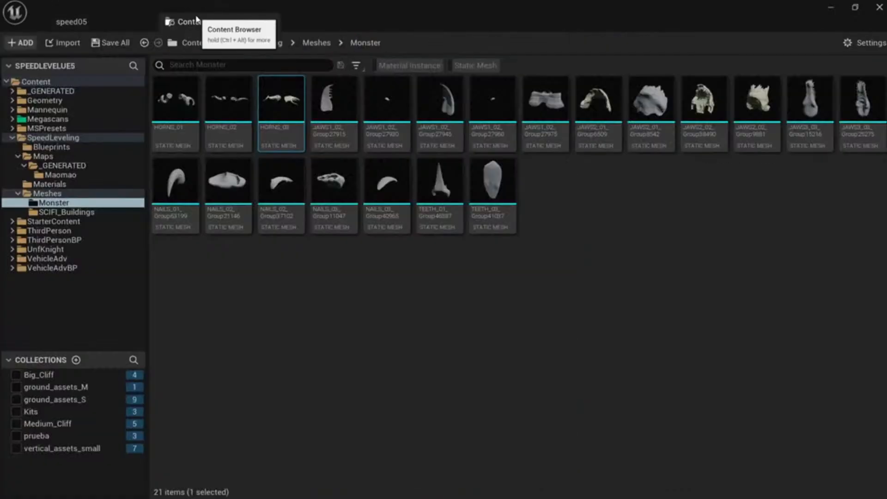
double_click(327, 115)
middle_click(116, 21)
double_click(406, 119)
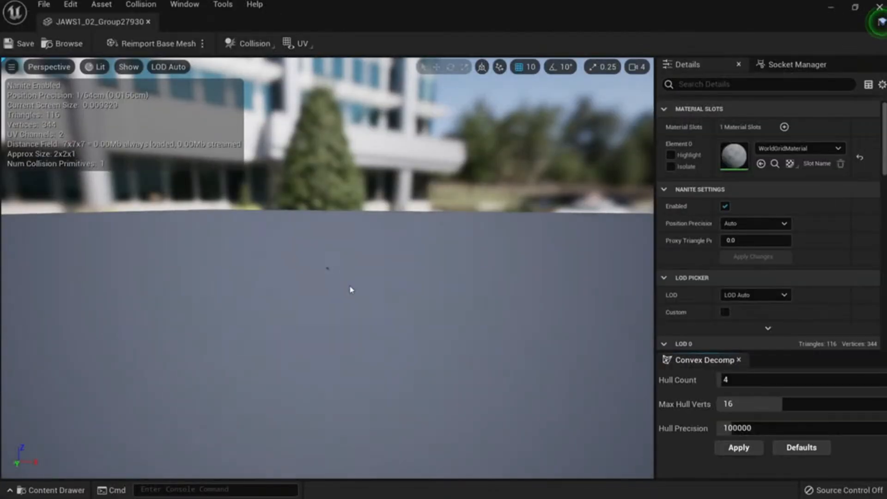
left_click_drag(353, 289, 368, 305)
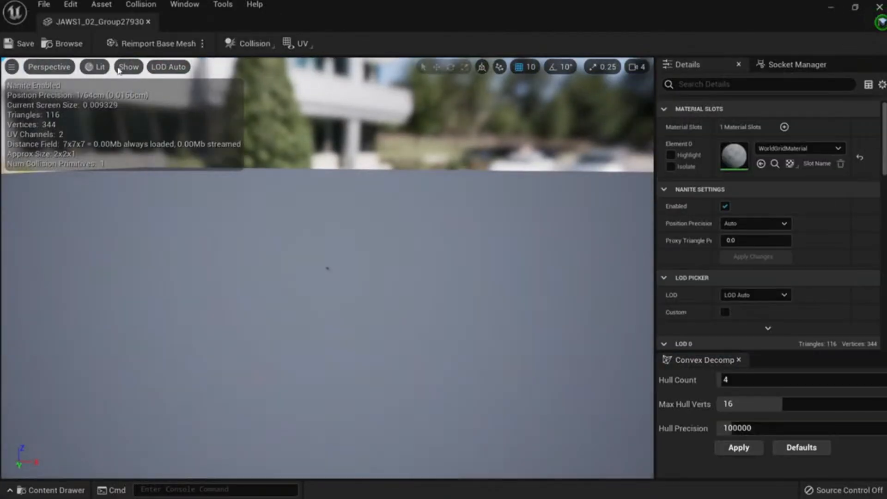
middle_click(115, 21)
double_click(436, 119)
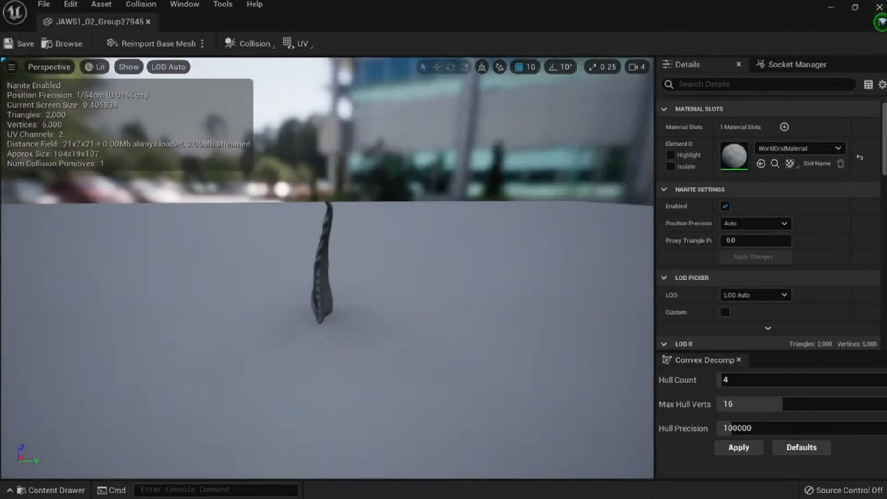
middle_click(99, 22)
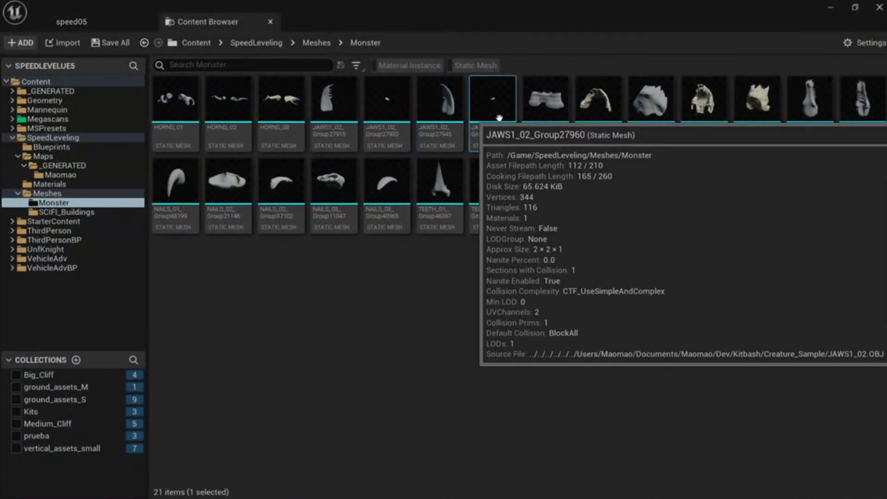
Preview the JAWS1_02_Group27975, JAWS2_01_Group8542 and JAWS3_03_Group15216 meshes.
double_click(550, 115)
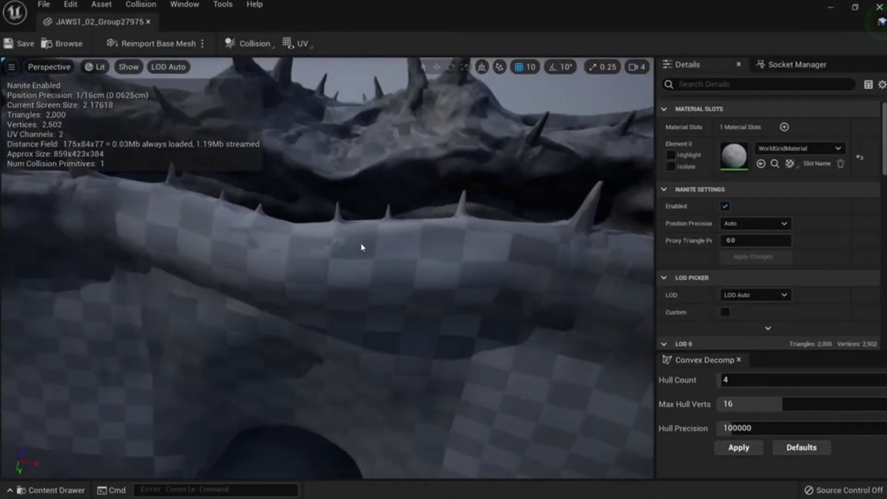
left_click_drag(360, 242, 360, 203)
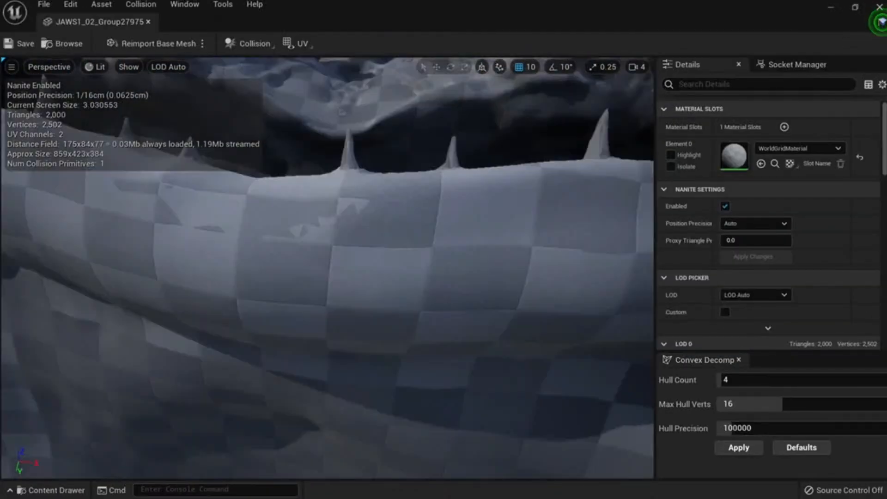
right_click_drag(349, 231, 350, 296)
left_click_drag(350, 232, 364, 295)
middle_click(128, 22)
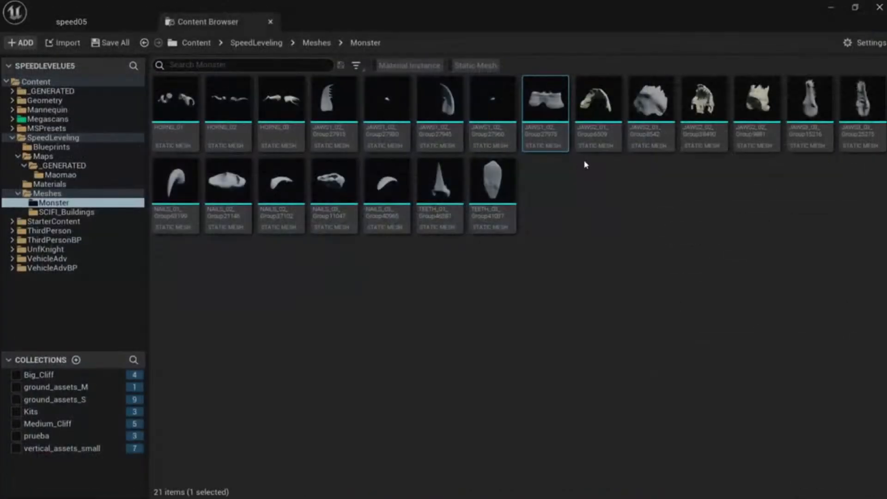
double_click(649, 99)
left_click_drag(343, 260, 508, 291)
middle_click(121, 24)
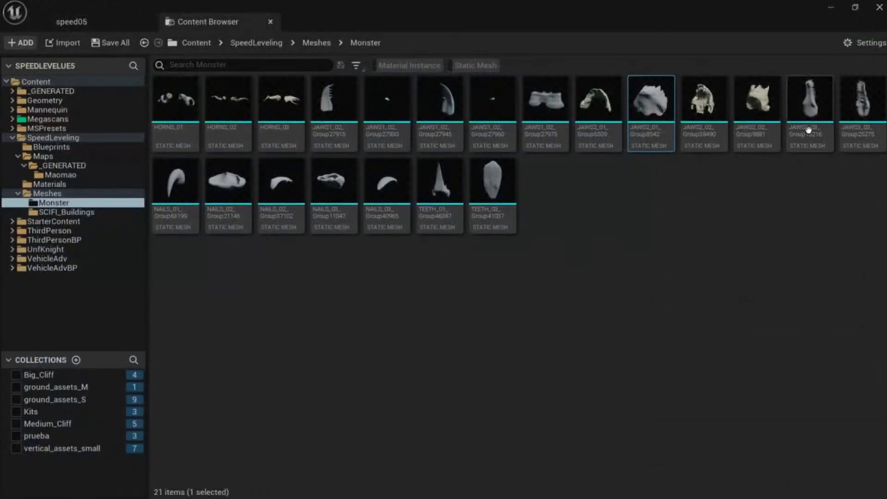
double_click(810, 115)
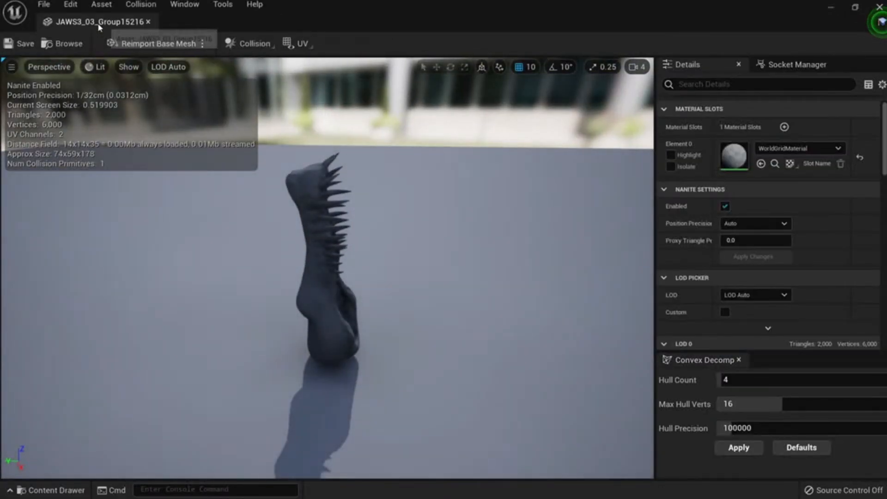
middle_click(100, 21)
Preview the NAILS_01 and NAILS_02 claw meshes.
double_click(199, 204)
left_click_drag(304, 252, 360, 263)
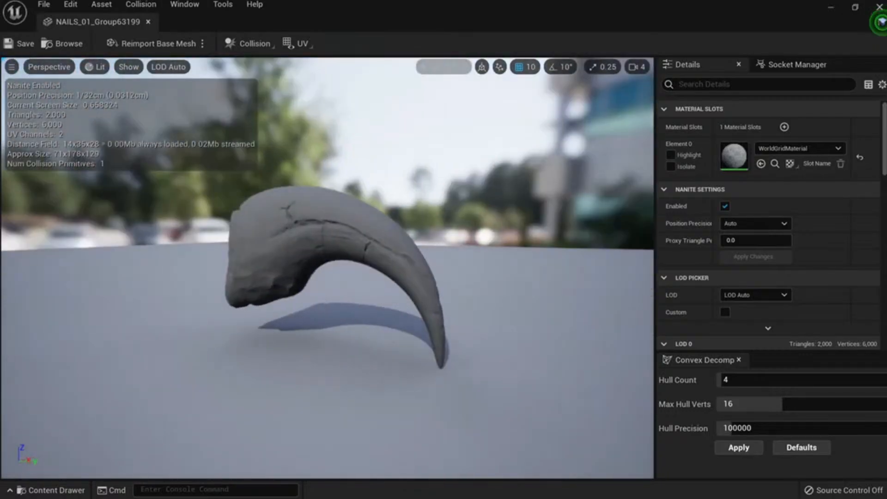
left_click(47, 46)
double_click(247, 199)
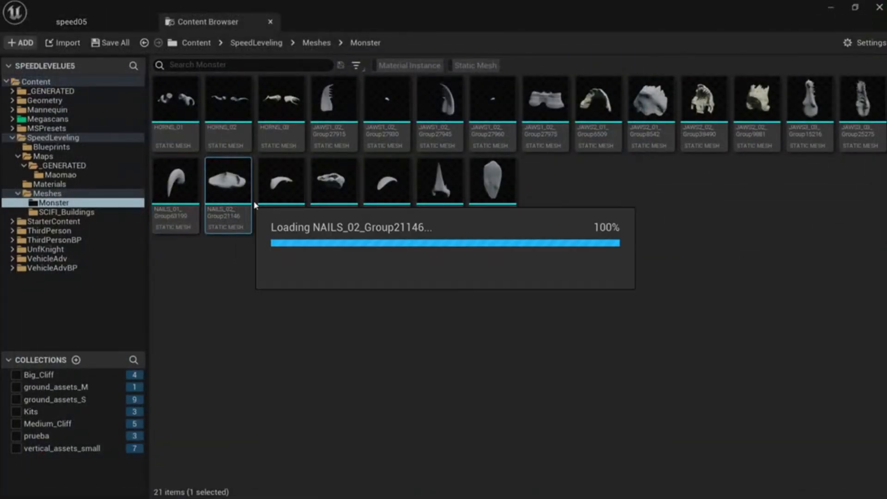
scroll(317, 225, "down", 3)
left_click_drag(316, 226, 360, 235)
middle_click(72, 27)
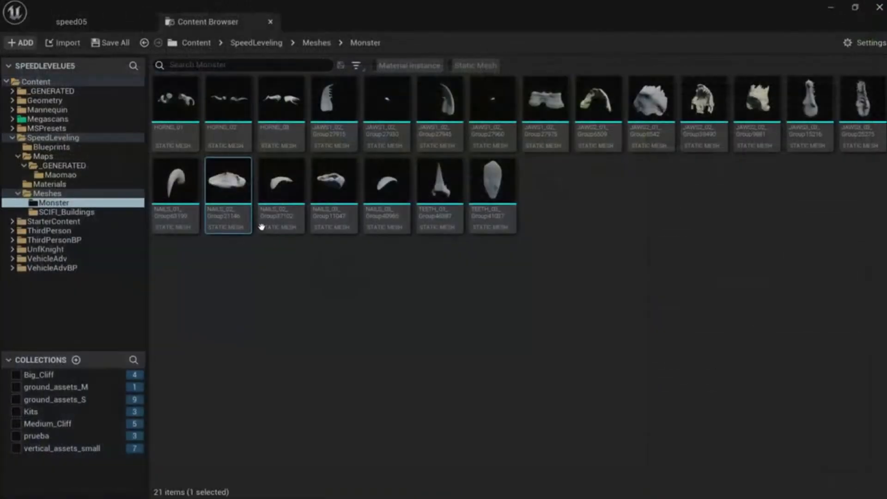
Preview the TEETH_01 and NAILS_03 meshes, then pick NAILS_01 for placing.
double_click(434, 203)
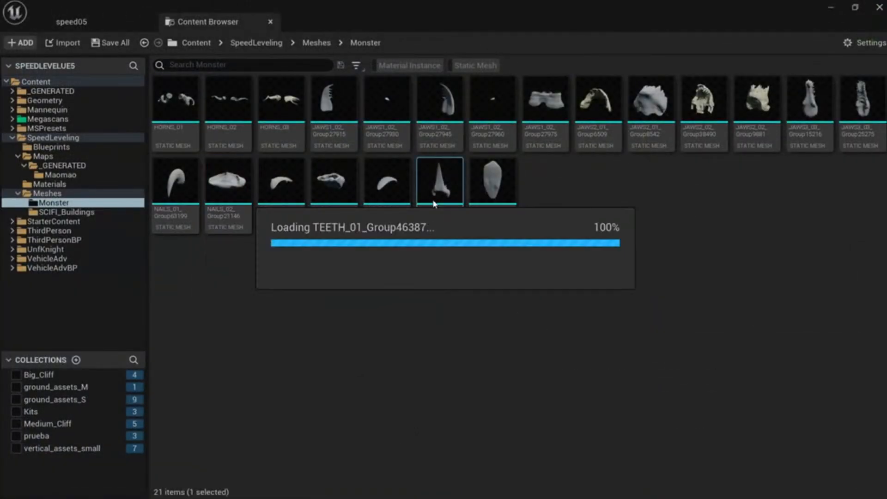
left_click_drag(434, 204, 522, 198)
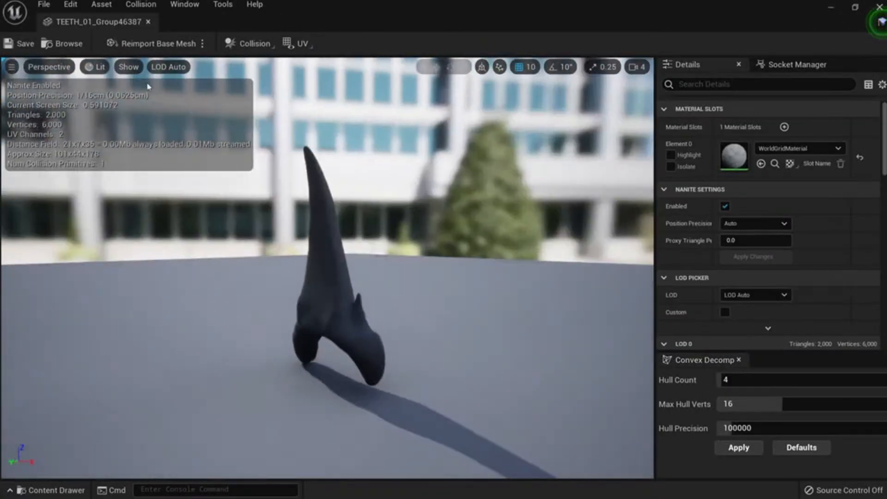
middle_click(114, 23)
double_click(334, 199)
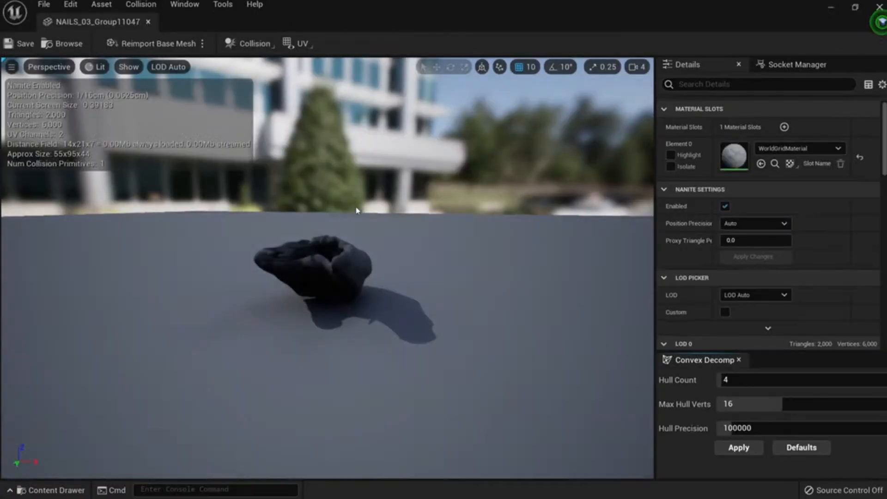
left_click_drag(356, 209, 318, 239)
middle_click(107, 23)
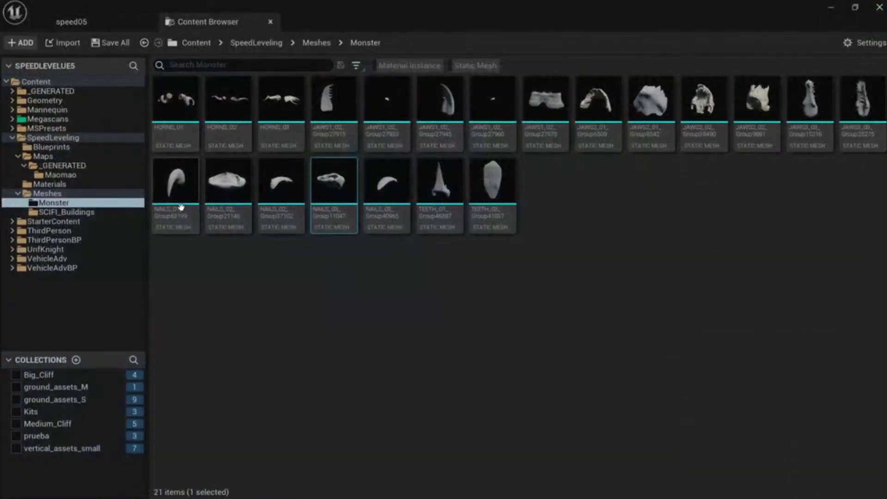
double_click(176, 182)
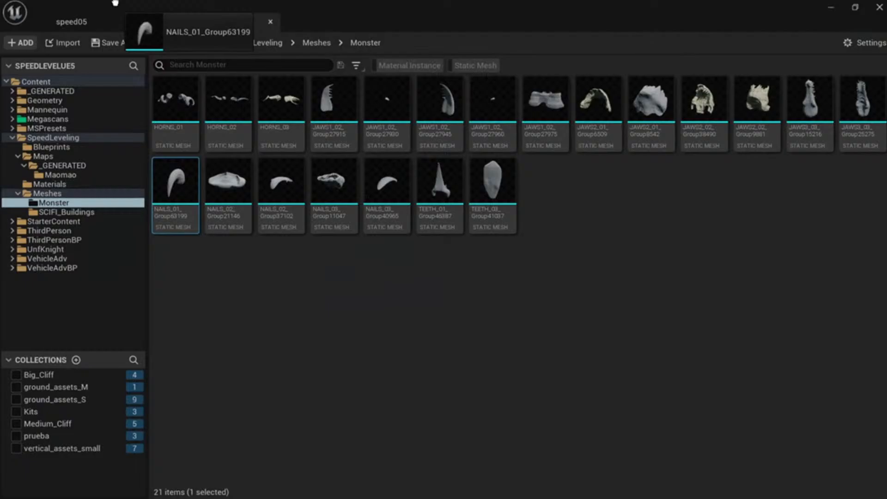
Drop the NAILS_01 claw into the speed05 level at 6290, 500, 3360 and fly up to it.
left_click(97, 19)
left_click_drag(295, 428, 296, 428)
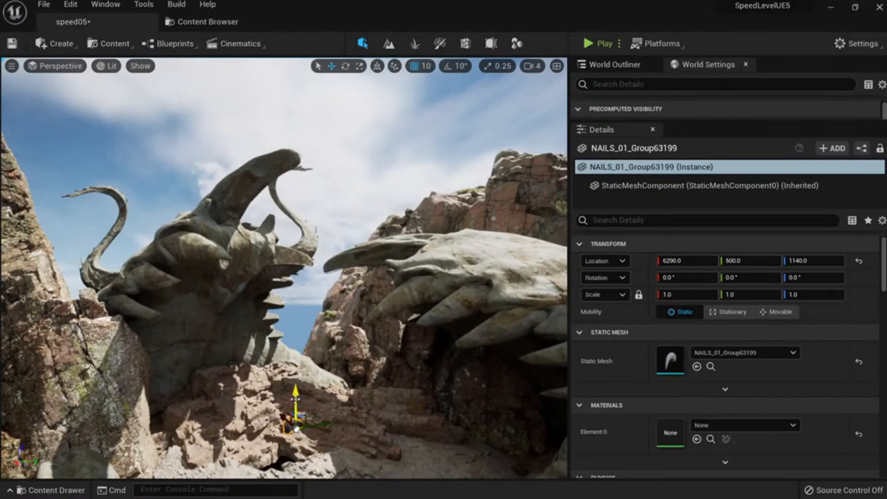
key("w")
mouse_move(311, 127)
right_mouse_down()
mouse_move(319, 159)
mouse_move(309, 173)
mouse_move(311, 146)
mouse_move(301, 157)
mouse_move(311, 138)
right_mouse_up()
key("w")
key("s")
Inspect the placed claw in wireframe and lit shading from several angles.
key("alt+2")
key("alt+4")
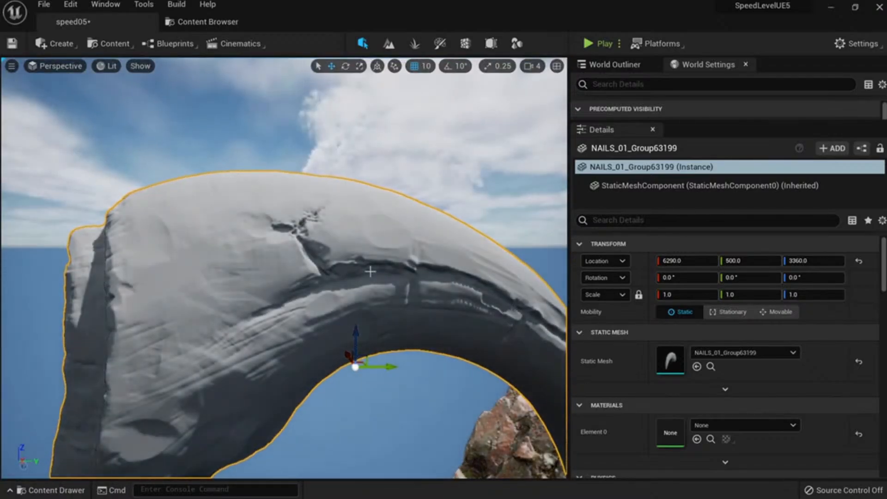
key("s")
right_click_drag(370, 272, 401, 298)
key("w")
key("s")
key("a")
key("d")
key("a")
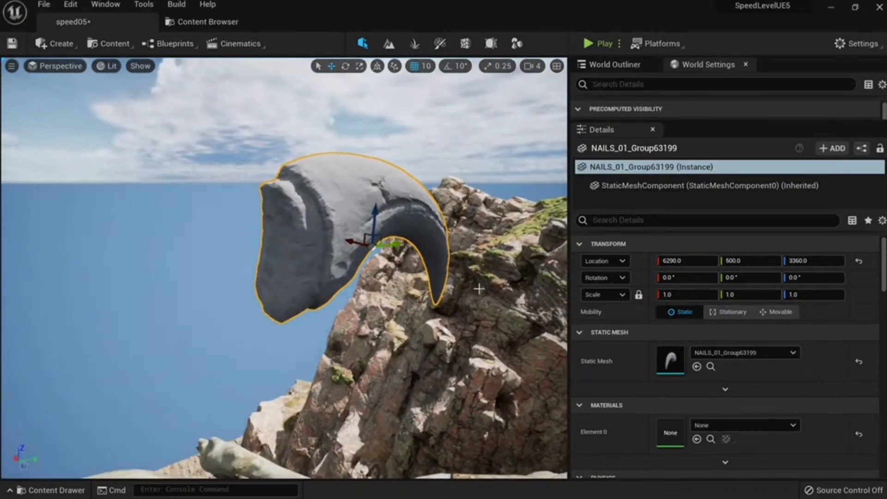
Save the speed05 level and then all modified assets with File > Save All.
key("ctrl+s")
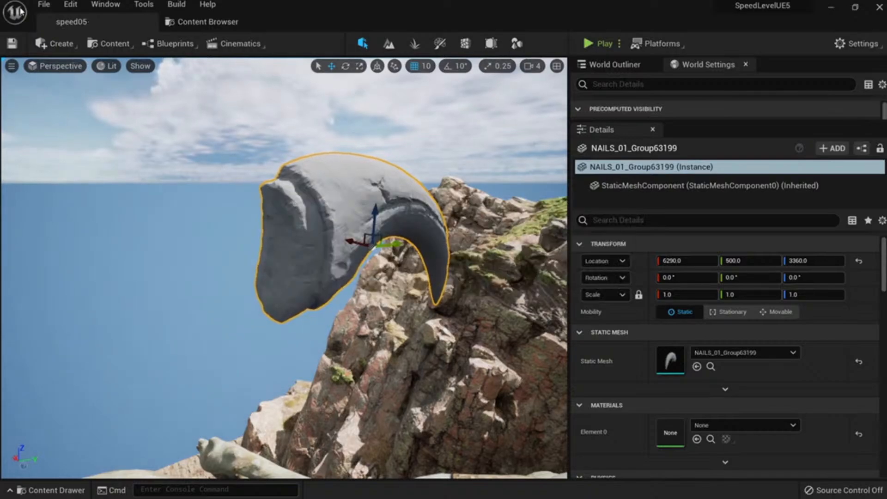
left_click(44, 4)
left_click(102, 142)
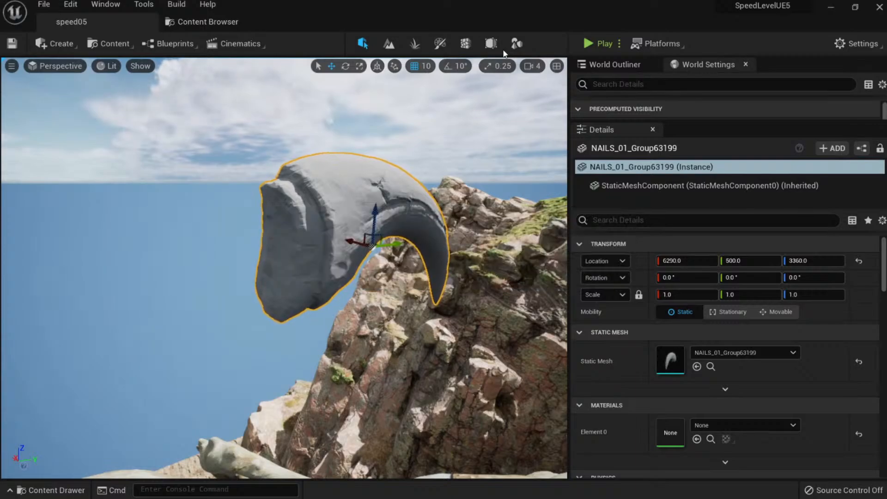
right_click_drag(357, 254, 357, 253)
Switch to Modeling mode and frame the claw in the viewport.
left_click(517, 44)
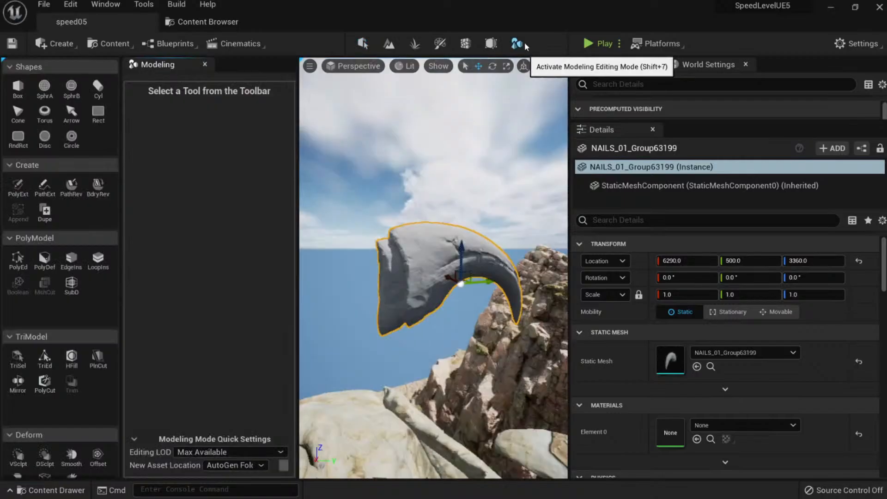
right_click_drag(434, 268, 433, 268)
right_click_drag(346, 272, 346, 273)
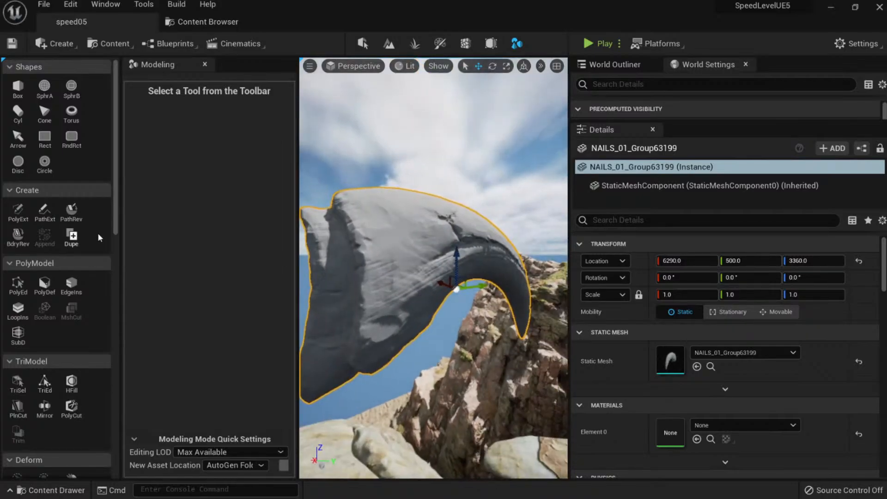
scroll(82, 268, "down", 10)
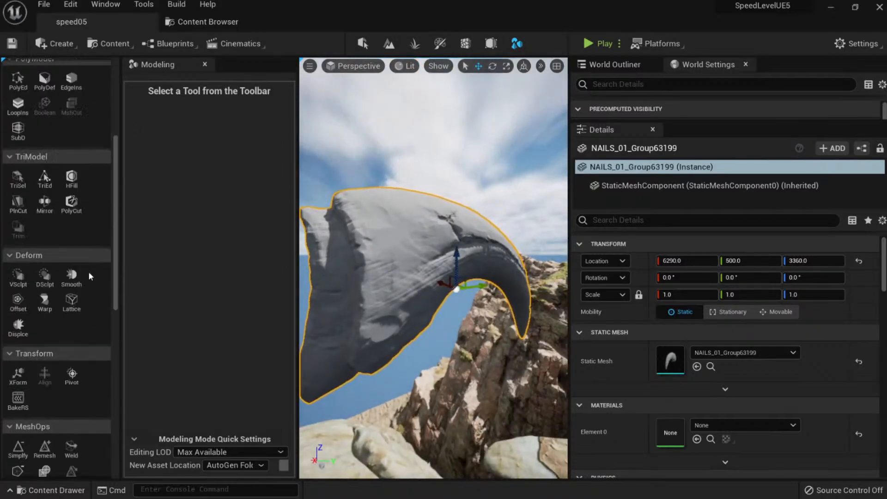
Confirm the Modeling Tools Editor Mode plugin is enabled in the Plugins list.
left_click(70, 5)
left_click(139, 181)
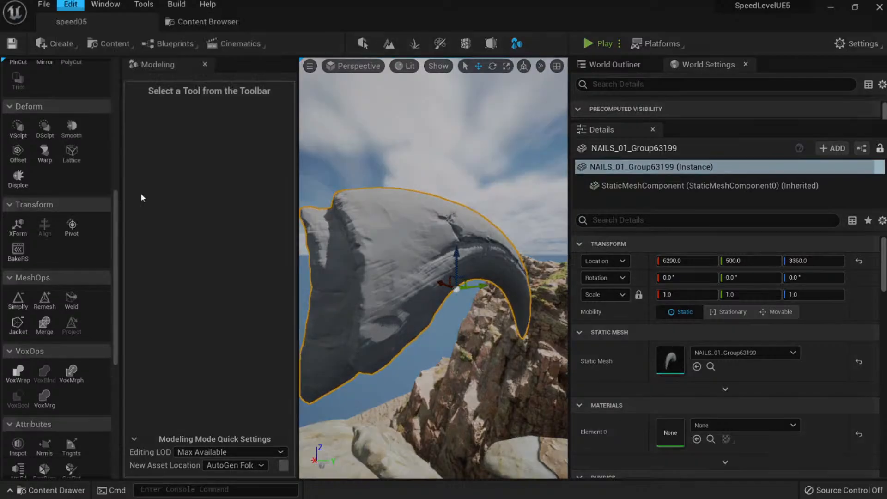
type("modelin")
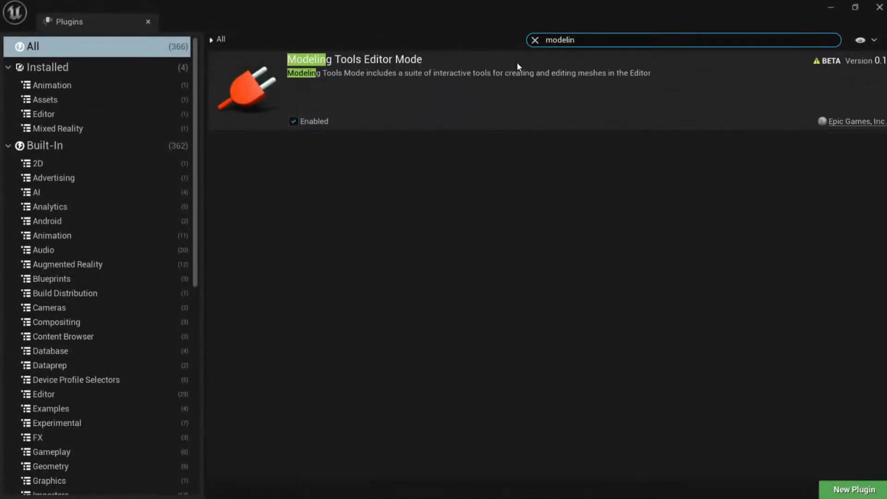
left_click(148, 21)
Start the Transform > Pivot tool on the claw mesh.
scroll(88, 304, "down", 5)
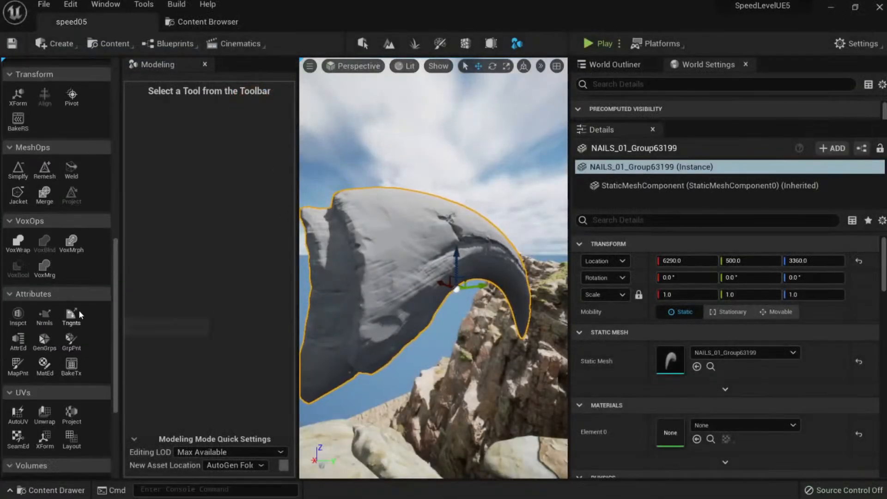
scroll(87, 320, "up", 3)
scroll(99, 284, "up", 1)
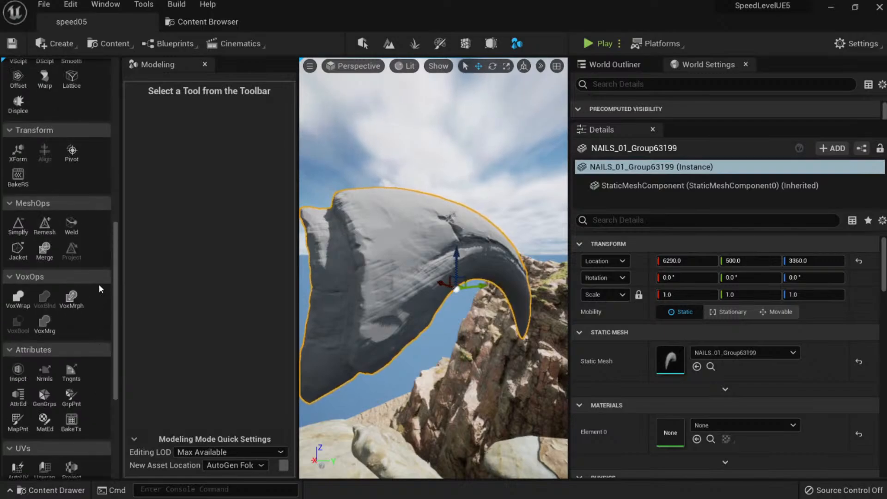
left_click(75, 157)
Try each Box Positions pivot option (bottom, top, sides, back, front, origin, centre) on the claw.
key("s")
right_click_drag(434, 267, 402, 288)
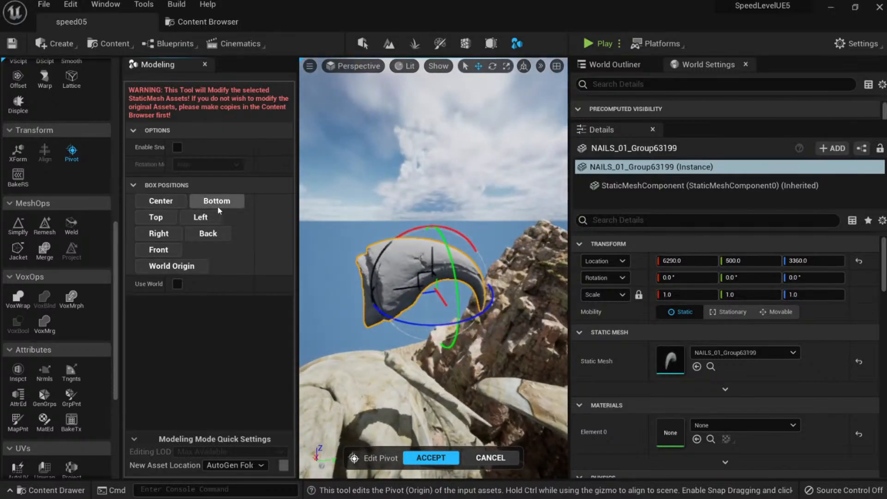
left_click(216, 201)
left_click(156, 217)
left_click(203, 219)
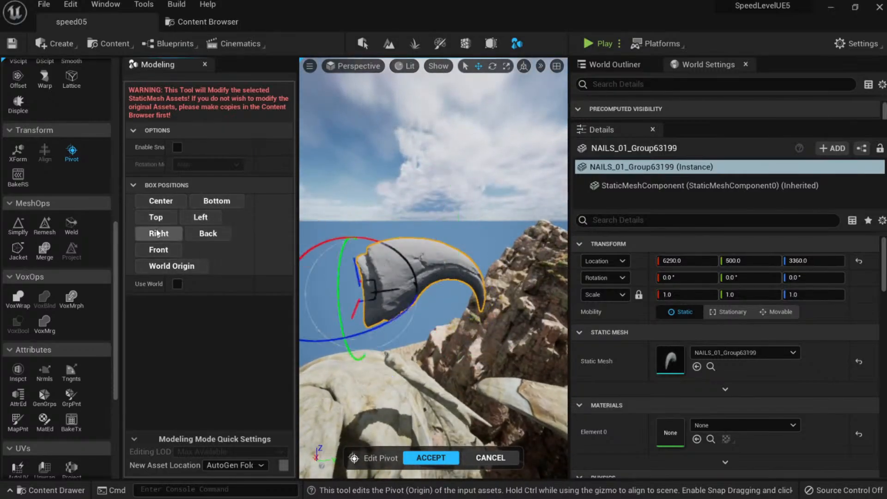
left_click(159, 233)
left_click(207, 233)
left_click(158, 249)
left_click(179, 270)
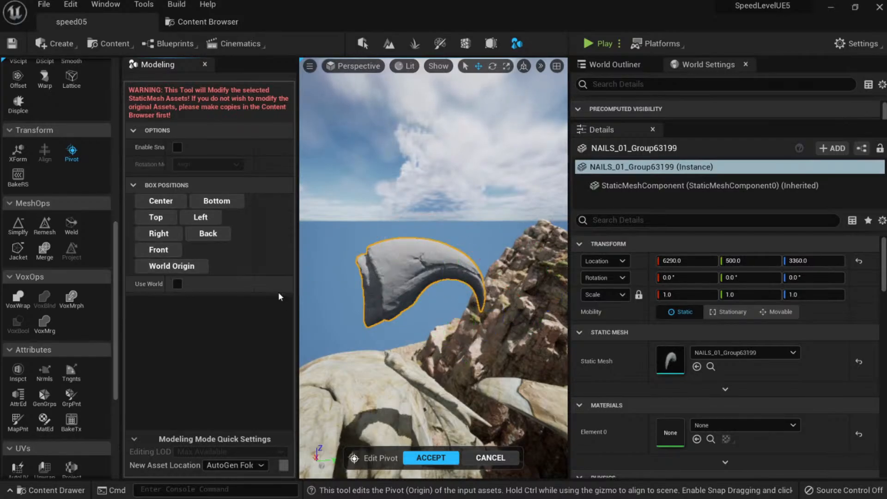
right_click_drag(369, 296, 388, 290)
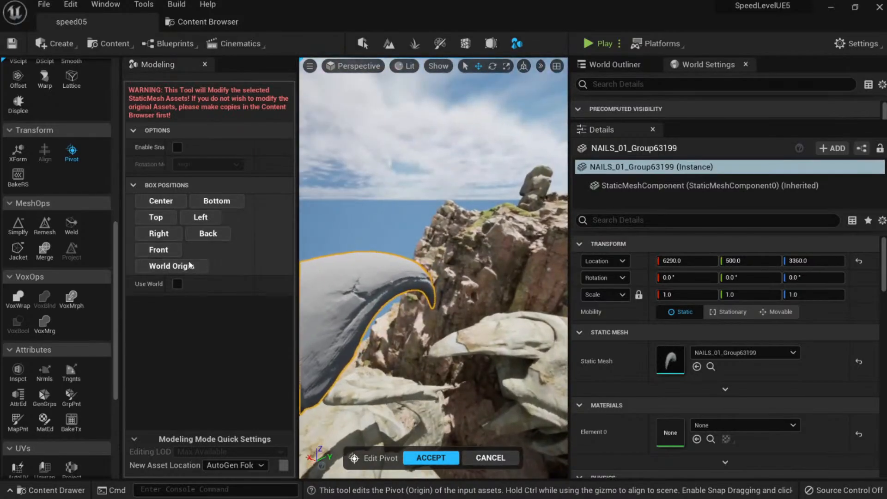
left_click(170, 203)
right_click_drag(382, 332, 370, 339)
Move the pivot to the claw's broad base, snap it Left, and accept the change.
left_click_drag(464, 294, 375, 305)
mouse_move(375, 305)
right_mouse_down()
mouse_move(360, 298)
mouse_move(420, 282)
mouse_move(383, 294)
right_mouse_up()
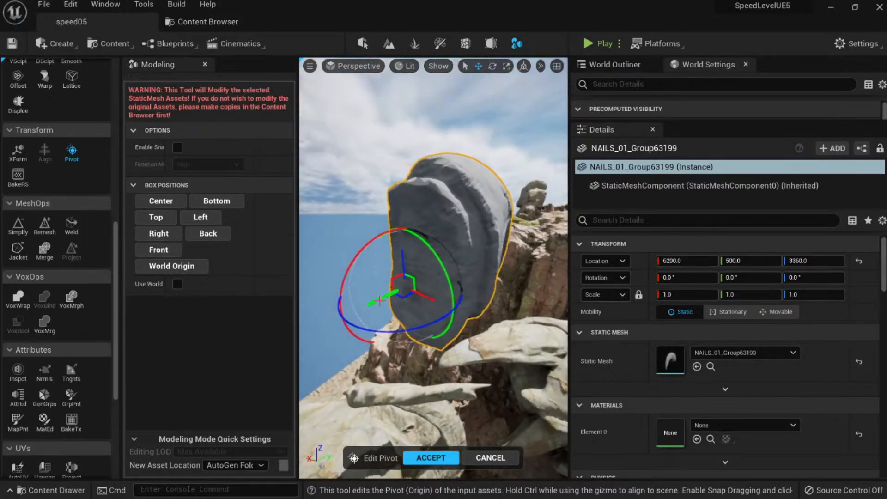
left_click_drag(380, 300, 366, 259)
left_click(202, 219)
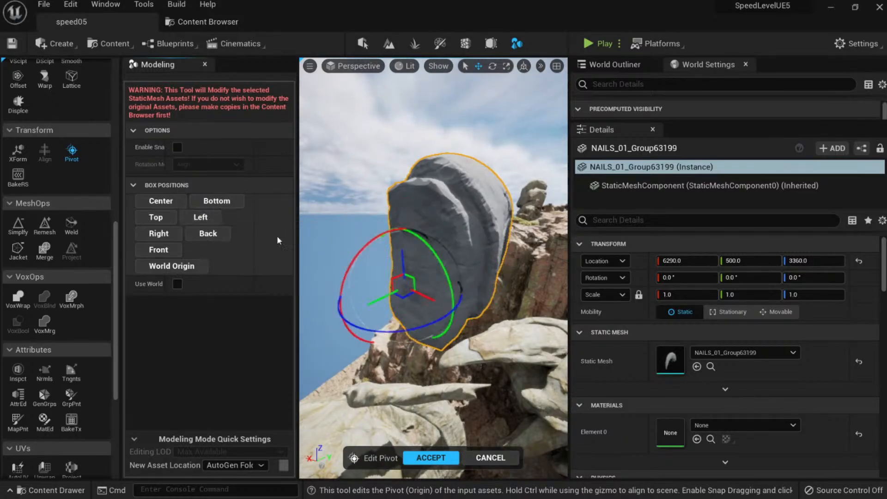
right_click_drag(351, 258, 401, 277)
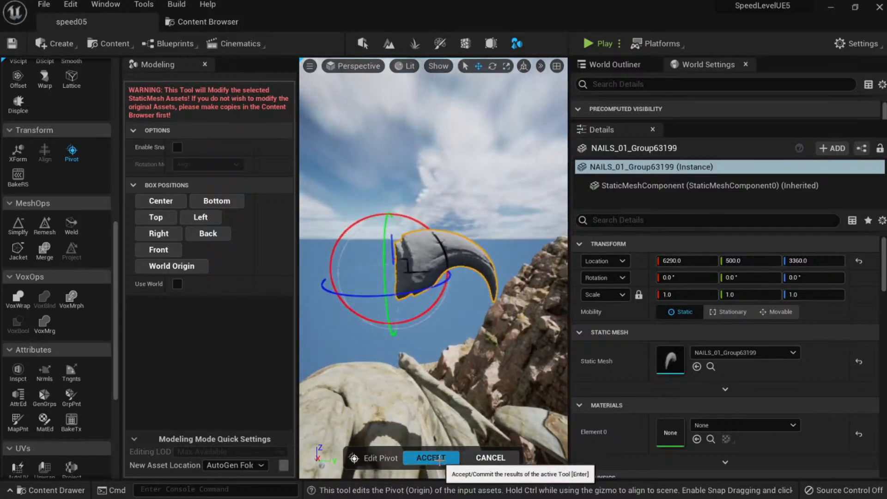
left_click(439, 458)
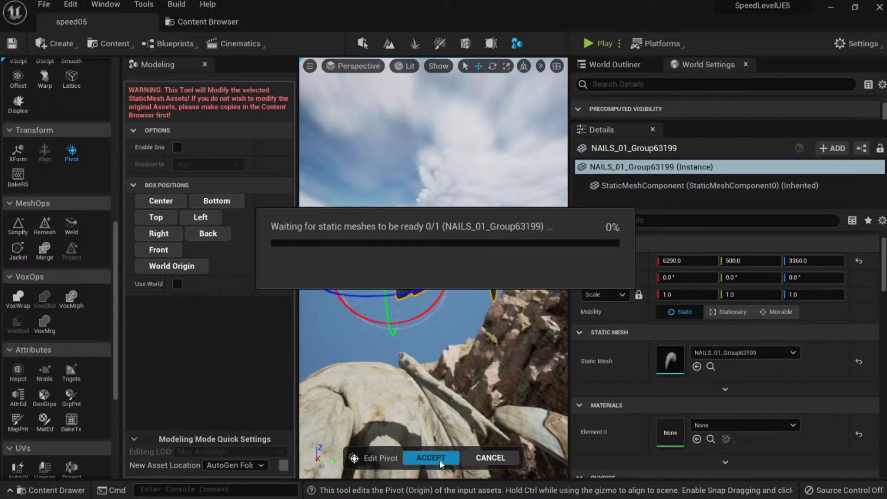
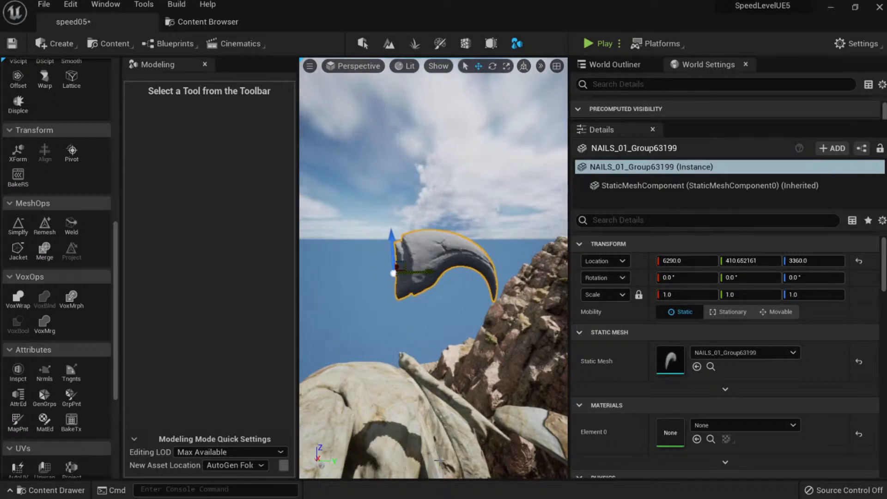
Inspect the claw, then assign MI_Cow_Skin to its Element 0 material slot.
right_click_drag(430, 284, 499, 276)
key("alt+2")
key("alt+4")
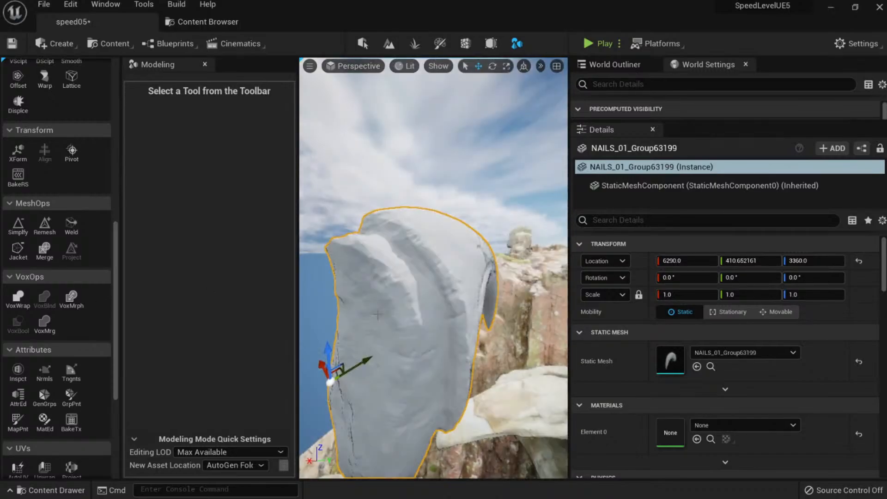
scroll(47, 315, "down", 4)
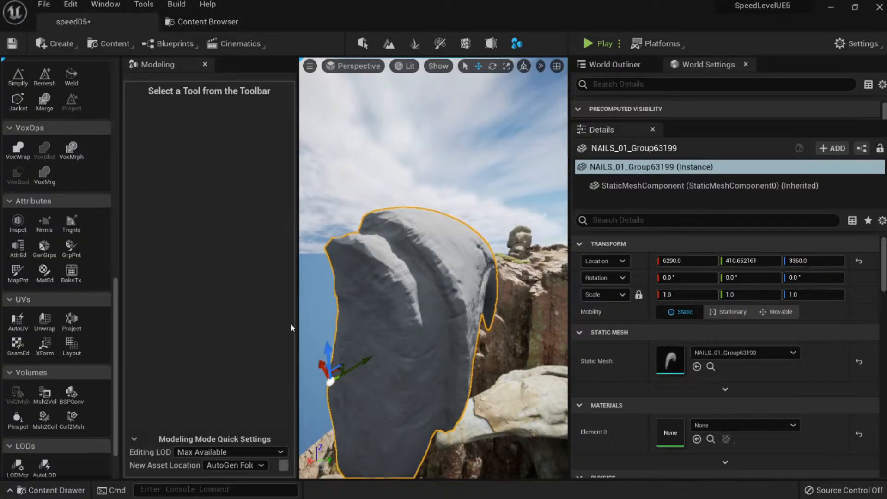
right_click_drag(397, 300, 461, 296)
left_click(708, 424)
type("cow")
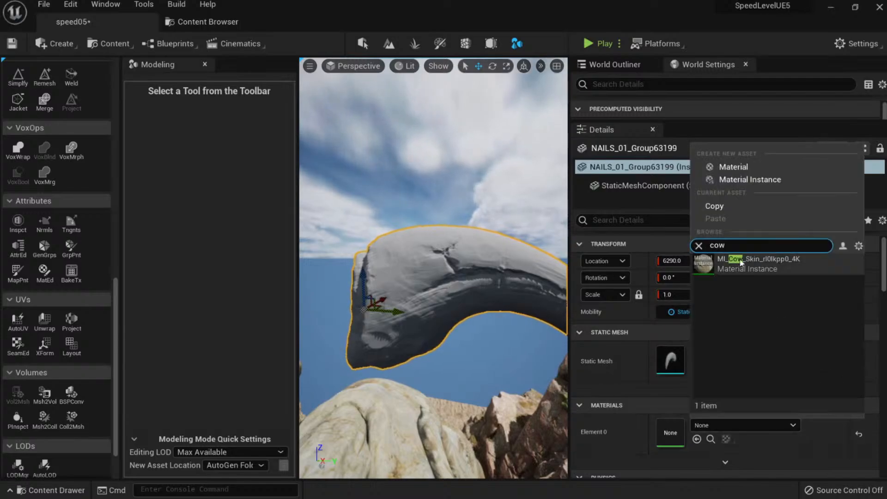
left_click(741, 263)
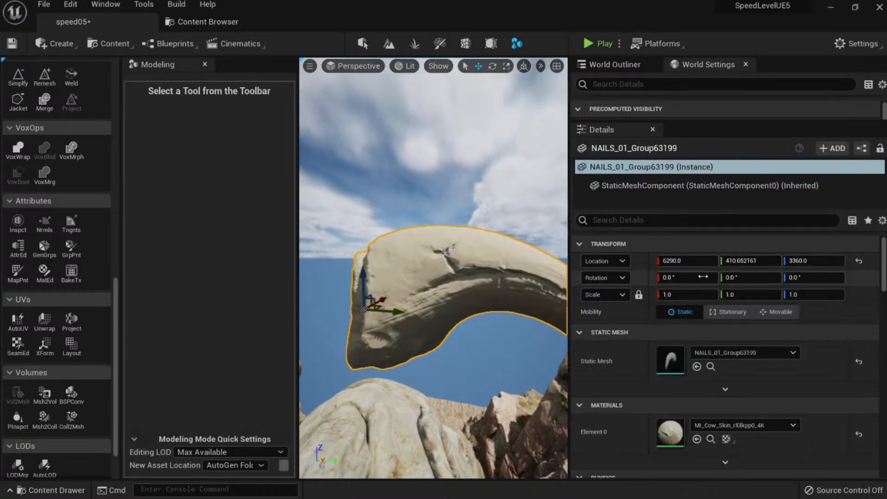
mouse_move(467, 290)
left_mouse_down("alt")
mouse_move(369, 291)
mouse_move(453, 291)
left_mouse_up("alt")
right_click_drag(434, 277, 453, 263)
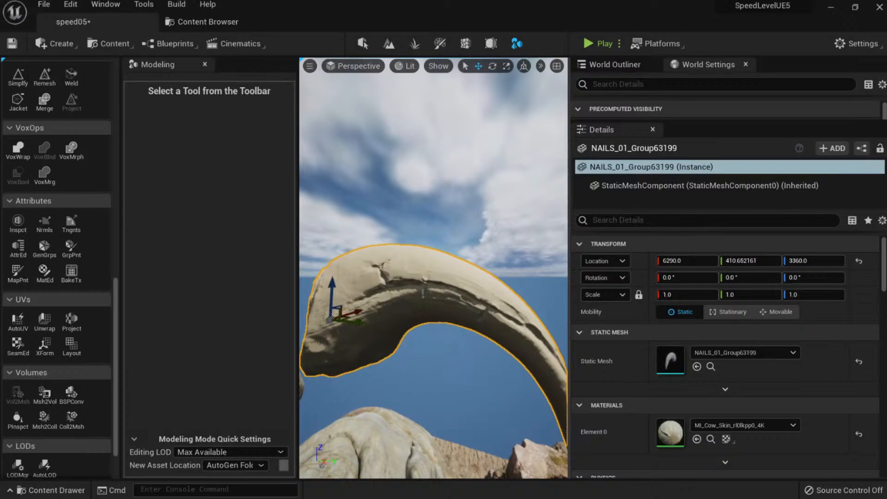
Start UV Projection on the claw and set UV scale to 3.0 by 3.0.
left_click(76, 322)
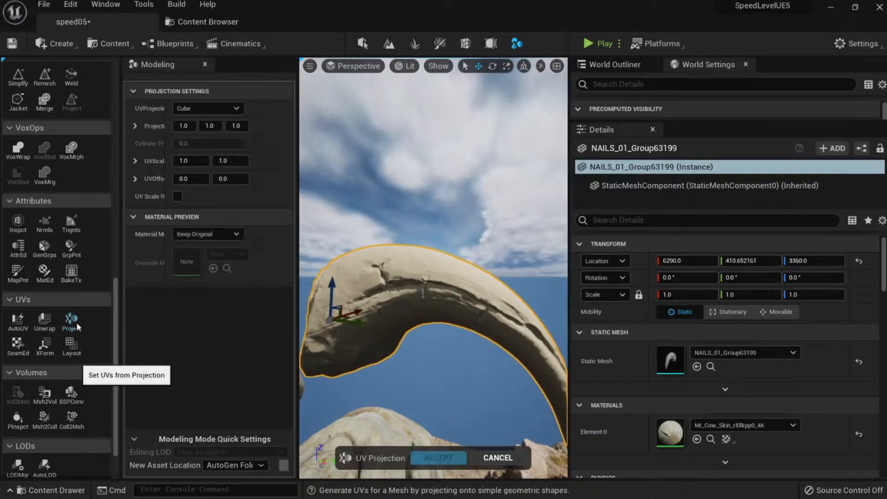
right_click_drag(329, 337, 356, 314)
key("alt+3")
mouse_move(486, 300)
right_mouse_down()
mouse_move(508, 310)
mouse_move(485, 305)
right_mouse_up()
left_click(202, 162)
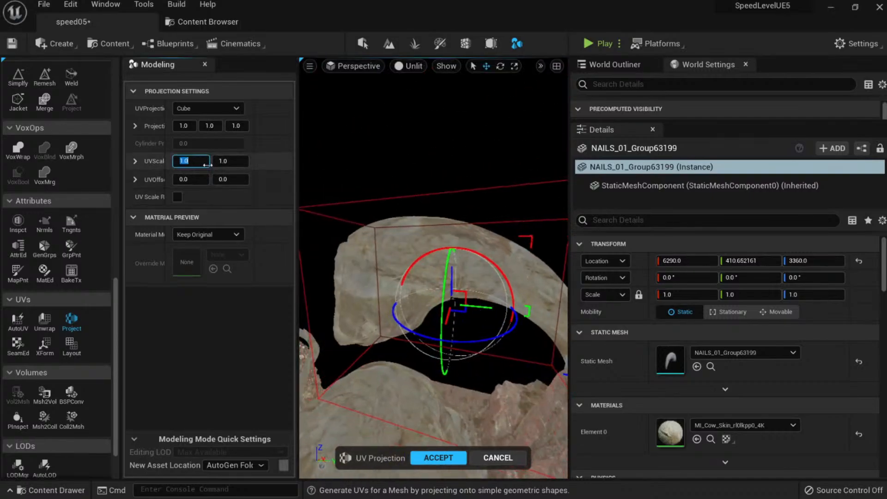
type("3")
key("Tab")
type("3")
key("Return")
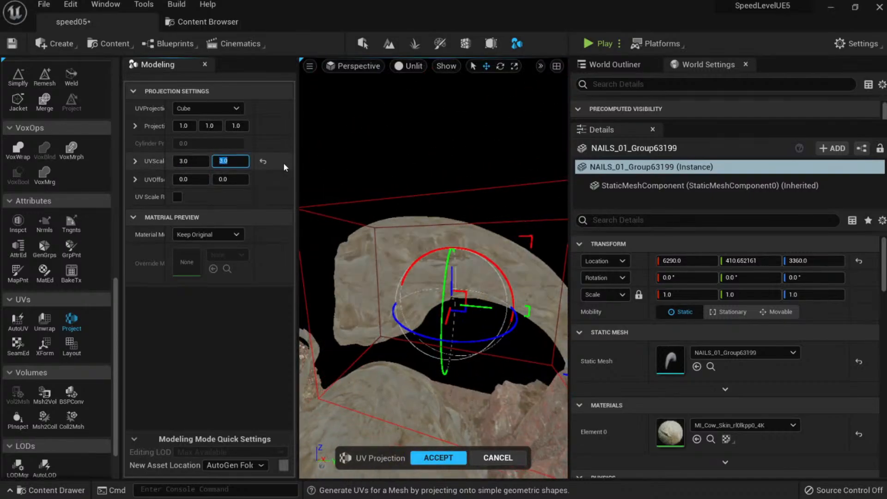
right_click_drag(351, 194, 383, 191)
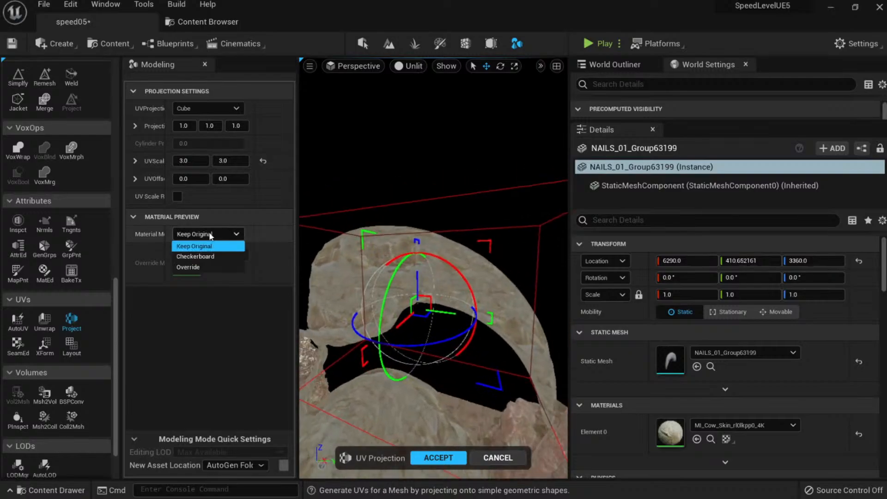
Preview the claw with a checkerboard, then restore the original material preview.
left_click(211, 260)
right_click_drag(365, 198, 429, 194)
key("alt+4")
left_click(204, 233)
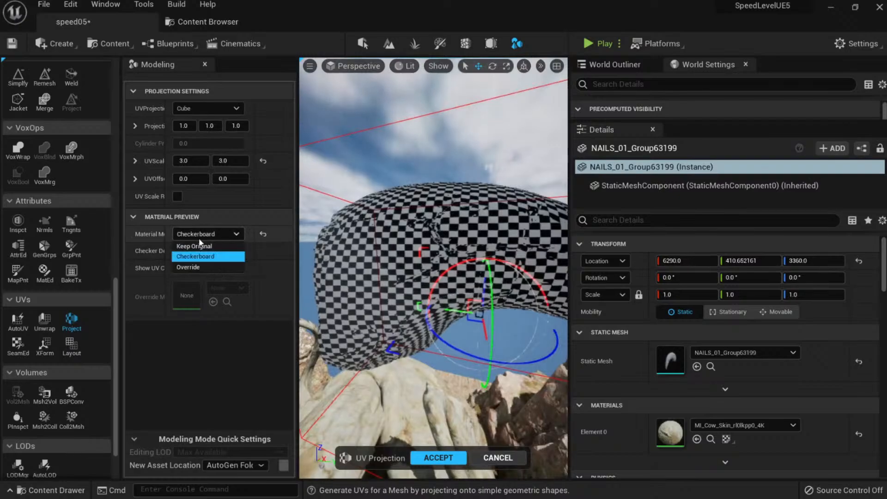
left_click(210, 248)
right_click_drag(360, 222, 339, 203)
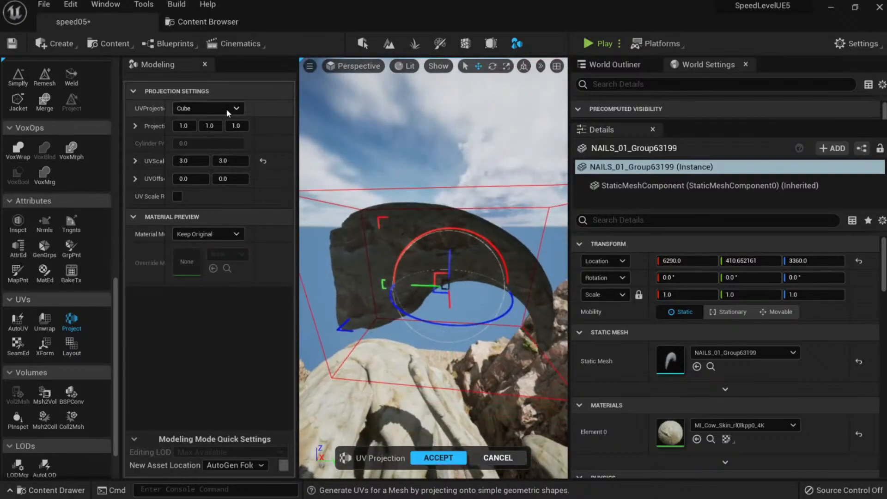
Compare Cylinder and Plane projection shapes, then settle back on Cube.
left_click(205, 131)
left_click(208, 108)
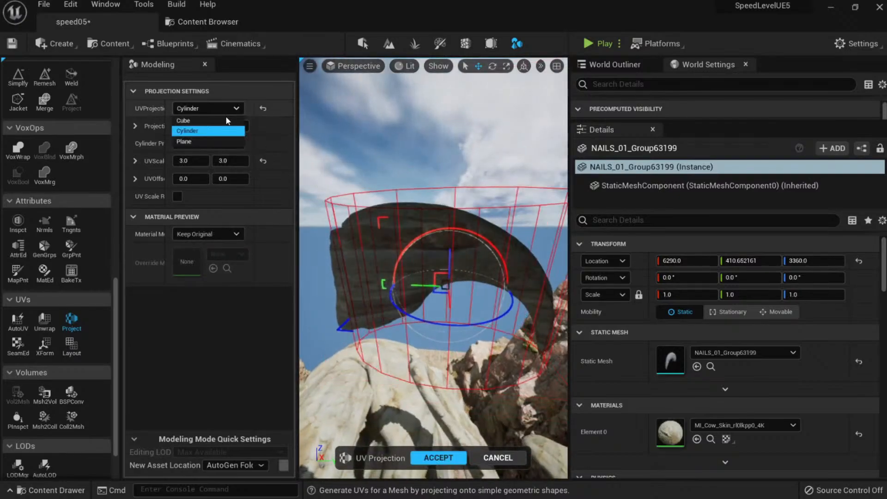
left_click(196, 142)
left_click(221, 109)
left_click(210, 131)
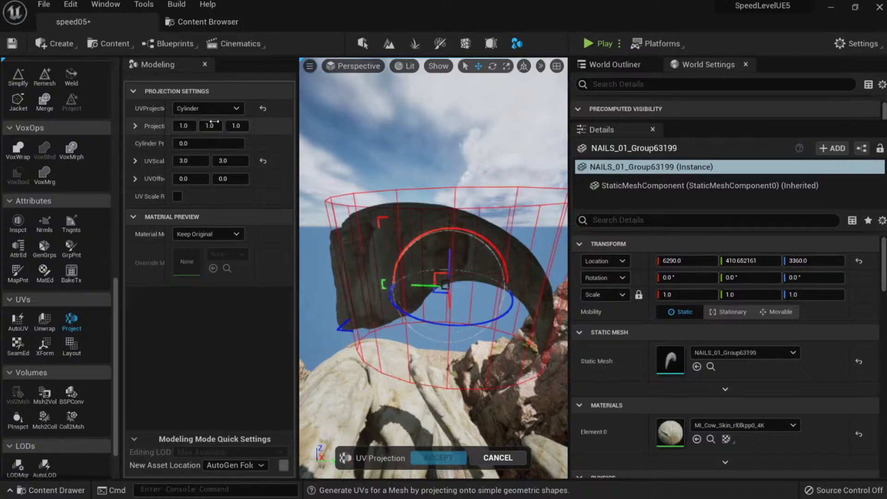
left_click(208, 108)
left_click(198, 120)
Shrink the projection box's X size while viewing the horn.
right_click_drag(429, 277, 415, 268)
left_click_drag(430, 277, 522, 268, "alt")
key("alt+3")
key("alt+4")
left_click_drag(430, 278, 319, 277, "alt")
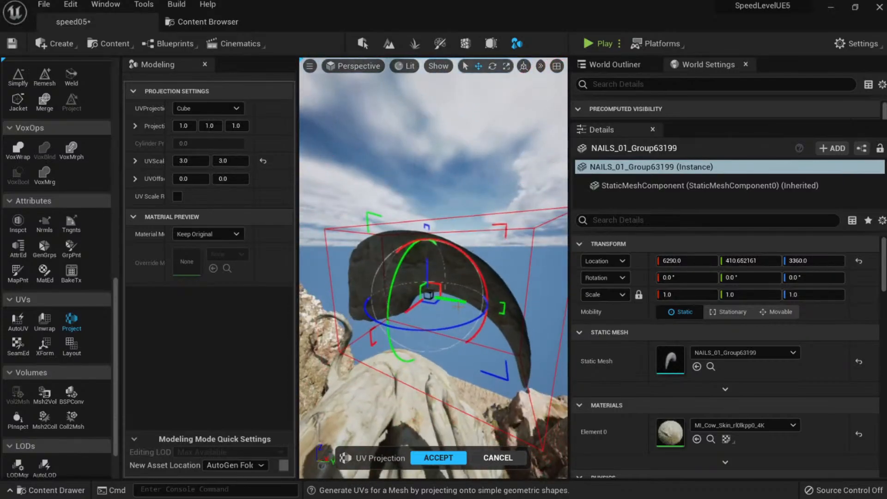
left_click_drag(458, 306, 397, 337, "alt")
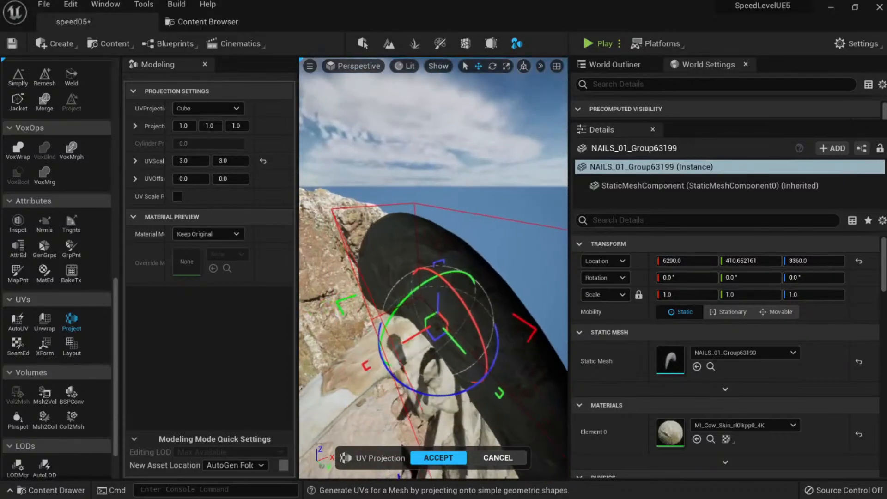
right_click_drag(406, 277, 406, 275)
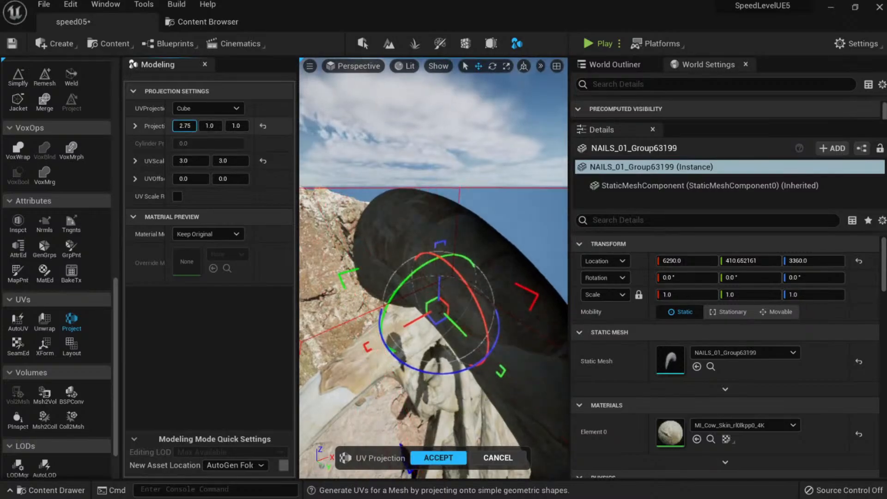
left_click_drag(185, 125, 190, 128)
left_click(190, 126)
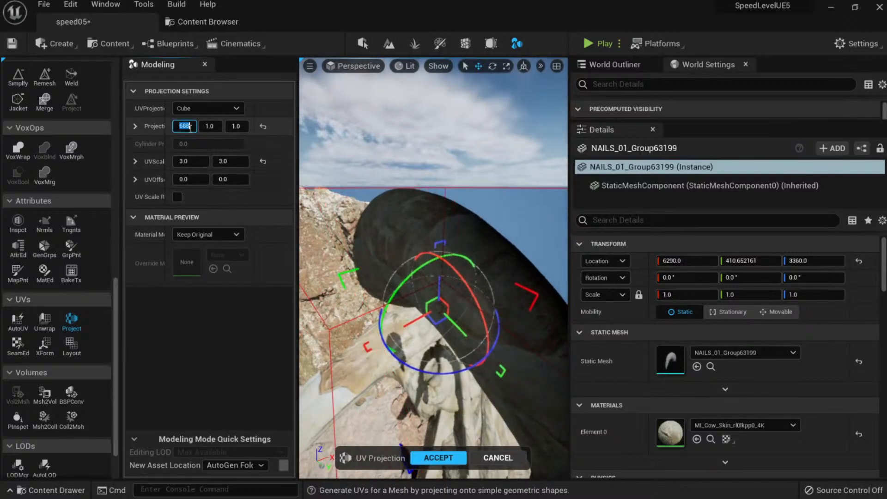
Recheck the horn with checkerboard preview, restore the original preview, and accept the Cube projection.
right_click_drag(369, 240, 425, 224)
left_click(203, 234)
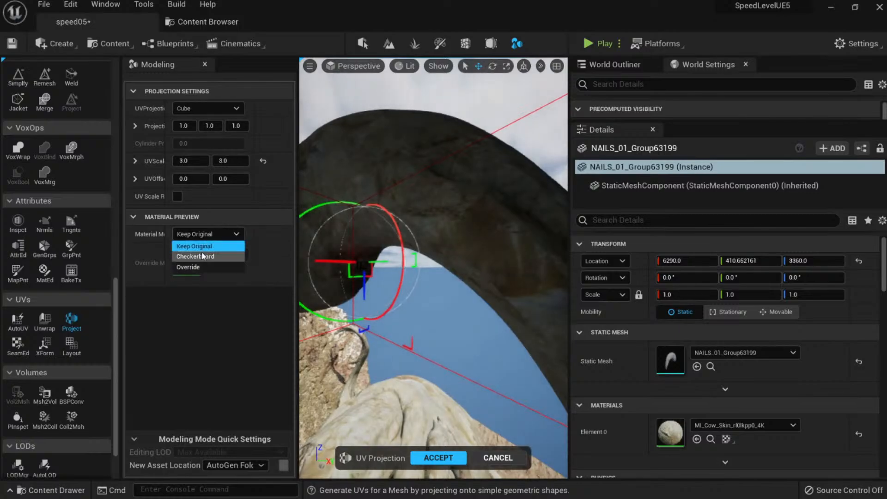
left_click(198, 256)
left_click(214, 234)
left_click(203, 247)
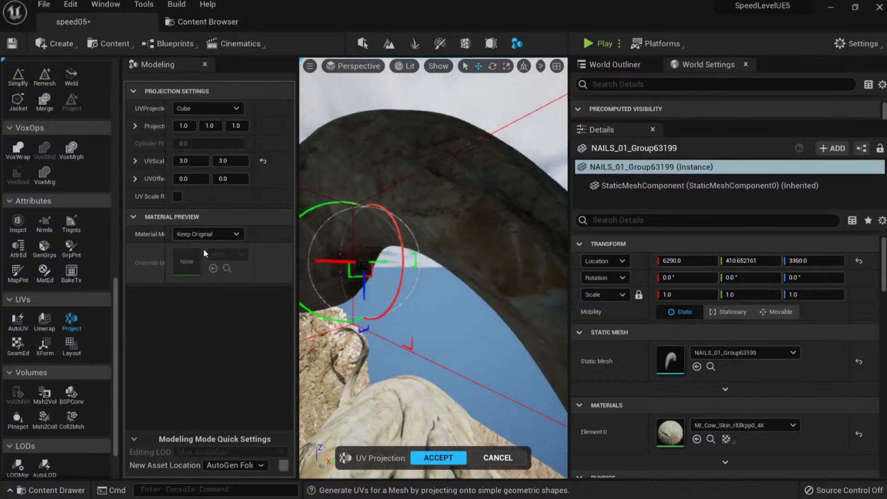
left_click(206, 234)
left_click(205, 256)
left_click_drag(200, 250, 207, 250)
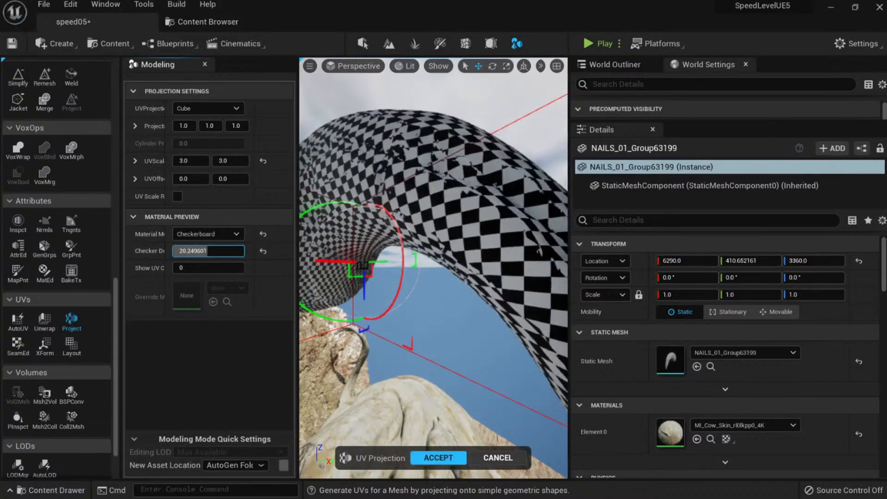
left_click(263, 251)
left_click(207, 234)
left_click(204, 246)
key("f")
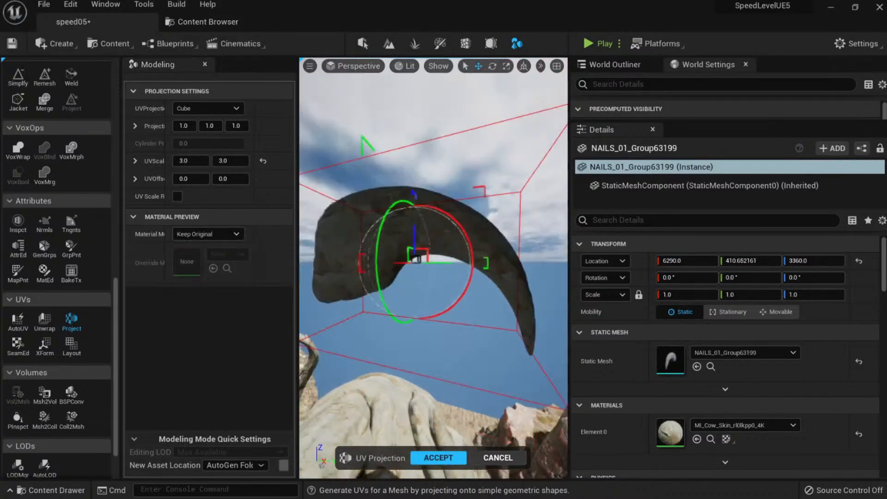
left_click(436, 458)
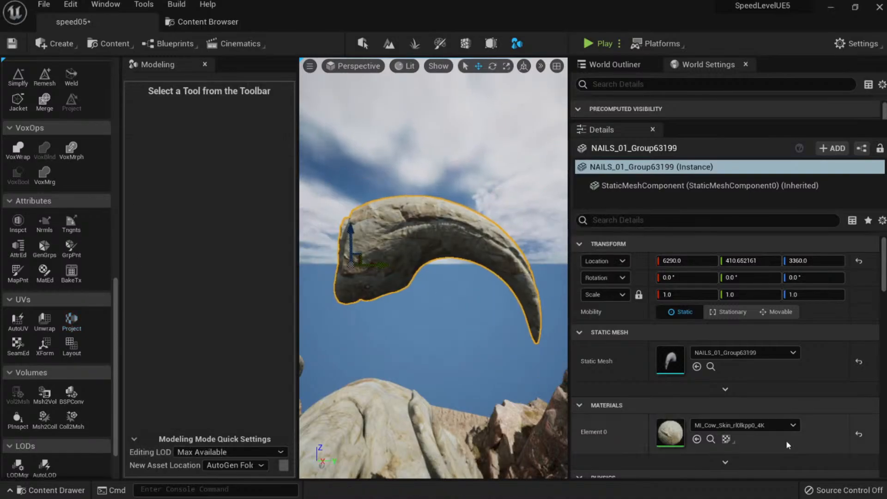
Select MI_Cracked_Nordic_Coastal_Rock in Megascans > Surfaces, filtered to Material Instances.
left_click(773, 425)
type("cliff")
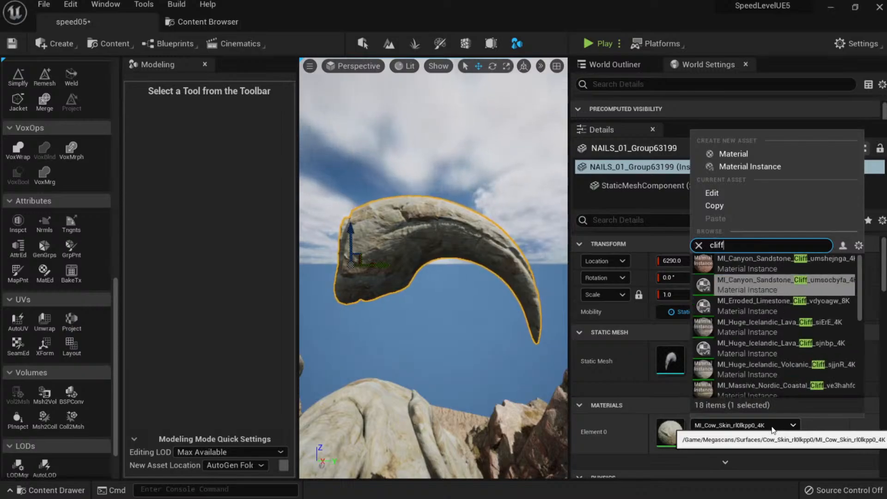
left_click(208, 22)
left_click(65, 138)
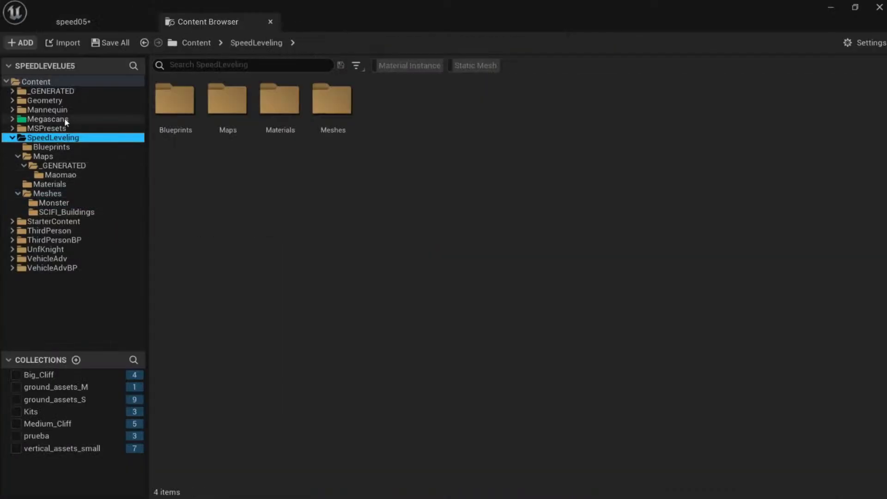
left_click(65, 118)
left_click(331, 111)
double_click(330, 111)
left_click(408, 65)
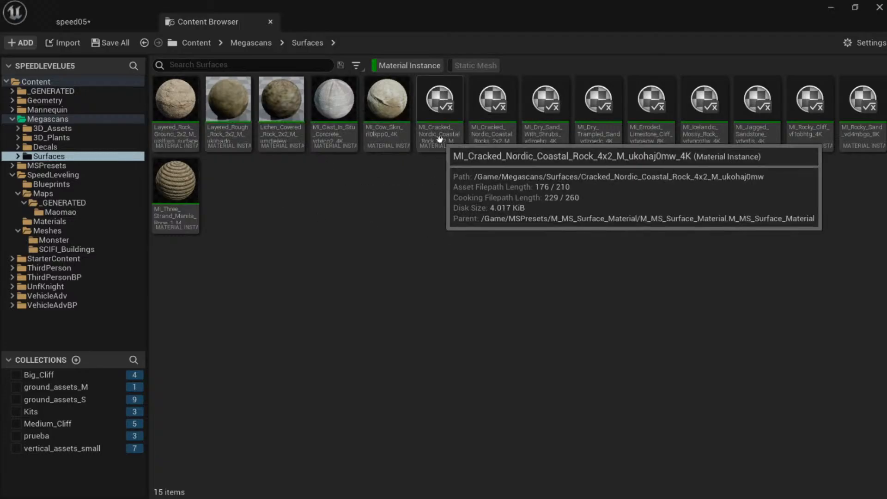
left_click(439, 139)
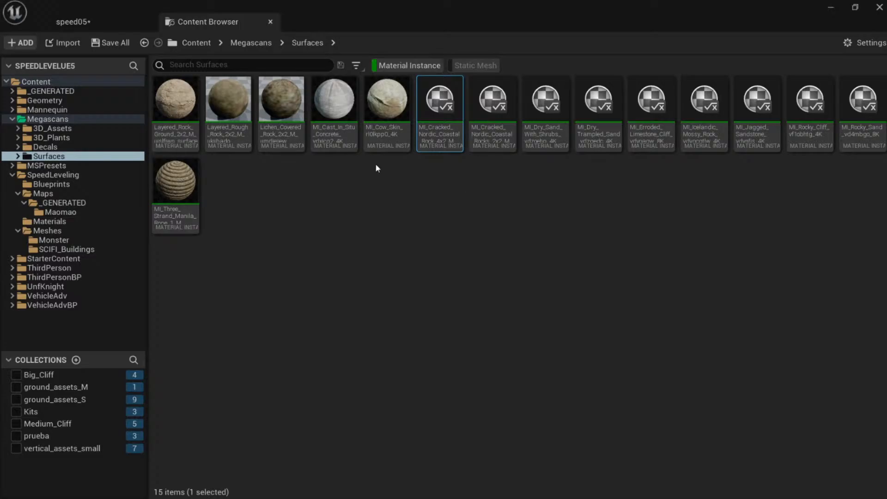
left_click(126, 24)
Assign MI_Cracked_Nordic_Coastal_Rock to the claw's Element 0 slot.
left_click(699, 438)
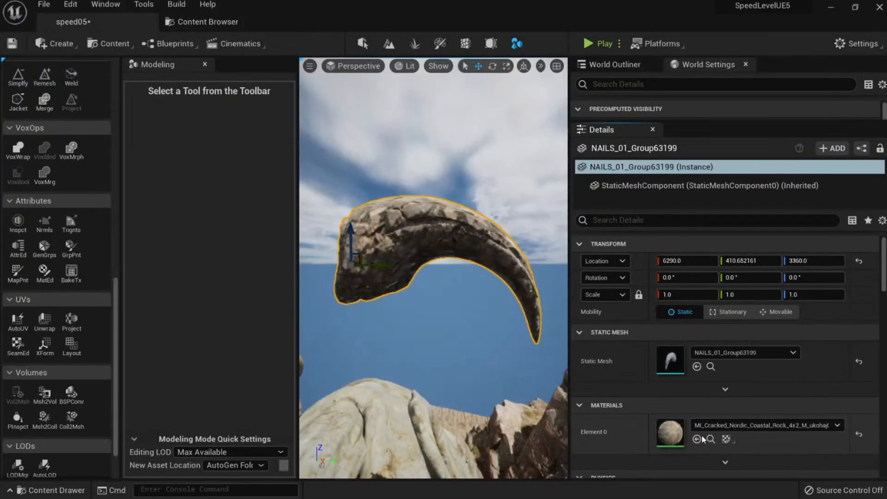
right_click_drag(476, 314, 443, 309)
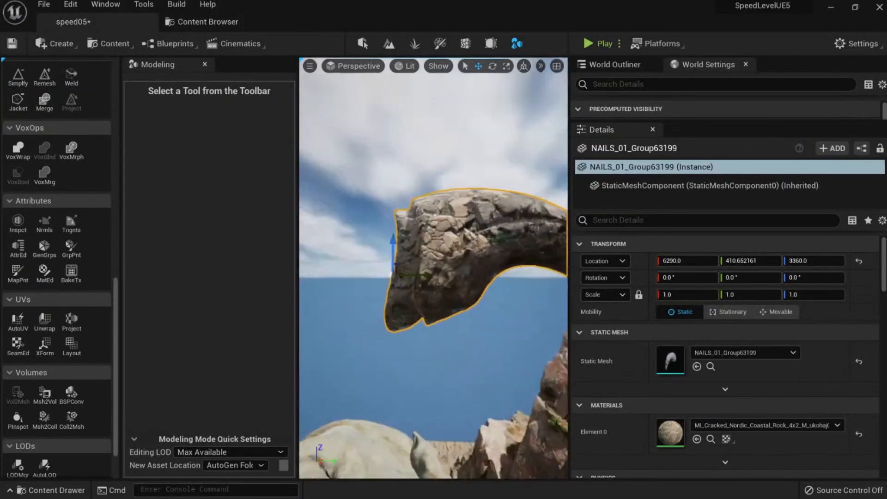
mouse_move(498, 272)
right_mouse_down()
mouse_move(478, 298)
mouse_move(498, 272)
right_mouse_up()
Scale the claw to about 6.18, tilt it to -68.7°, and seat it on the left cliff.
key("r")
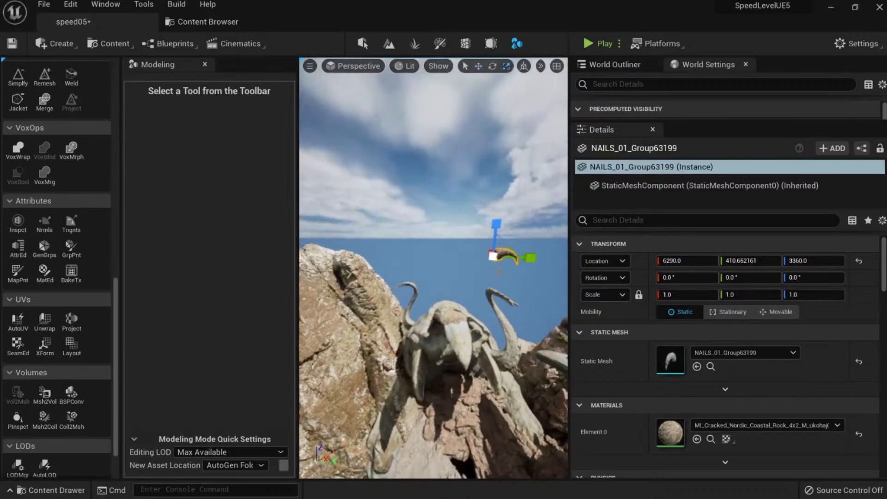
left_click_drag(492, 255, 522, 230)
key("e")
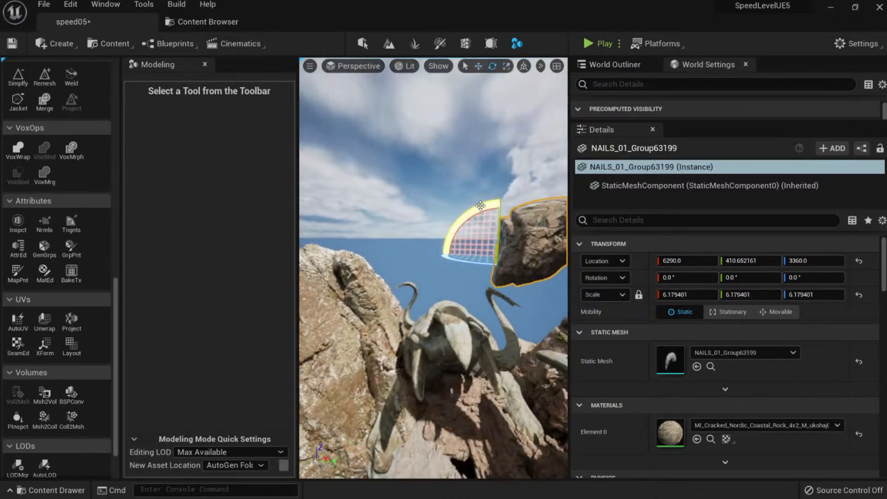
left_click_drag(458, 217, 429, 248)
key("w")
left_click_drag(488, 241, 361, 298)
key("r")
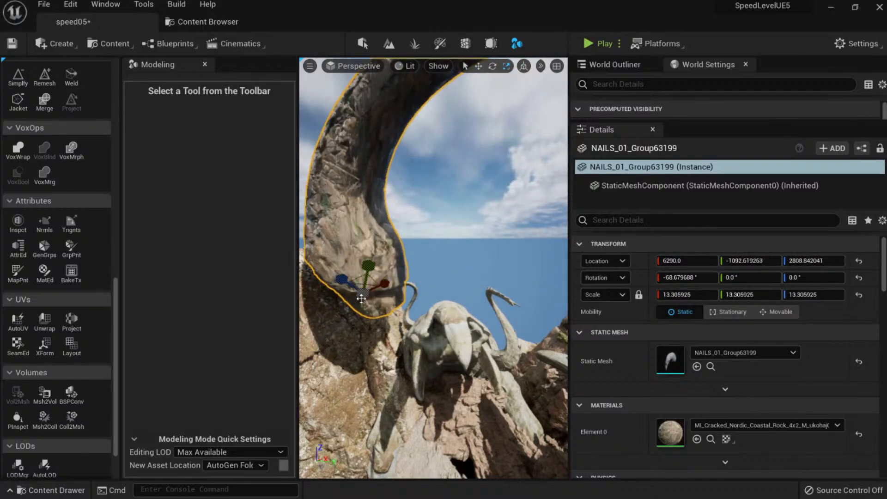
left_click_drag(370, 262, 324, 359)
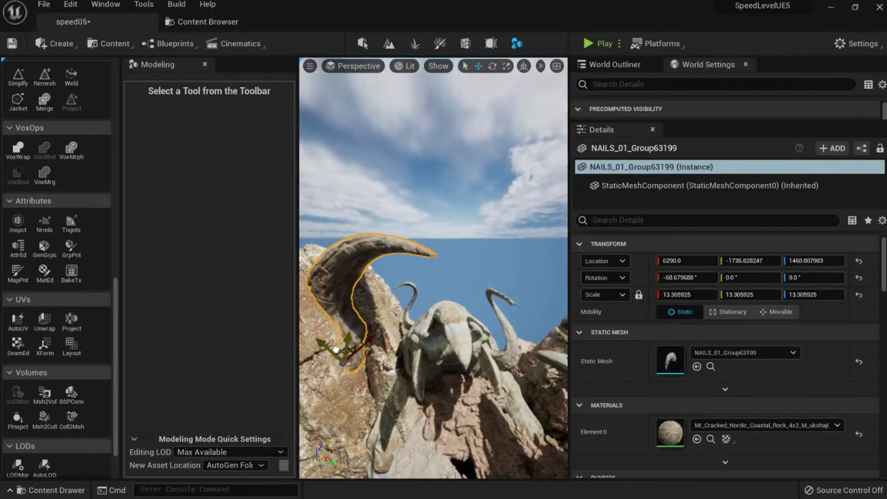
key("Escape")
Alt-drag a duplicate of the claw onto the right cliff.
key("s")
right_click_drag(433, 296, 427, 254)
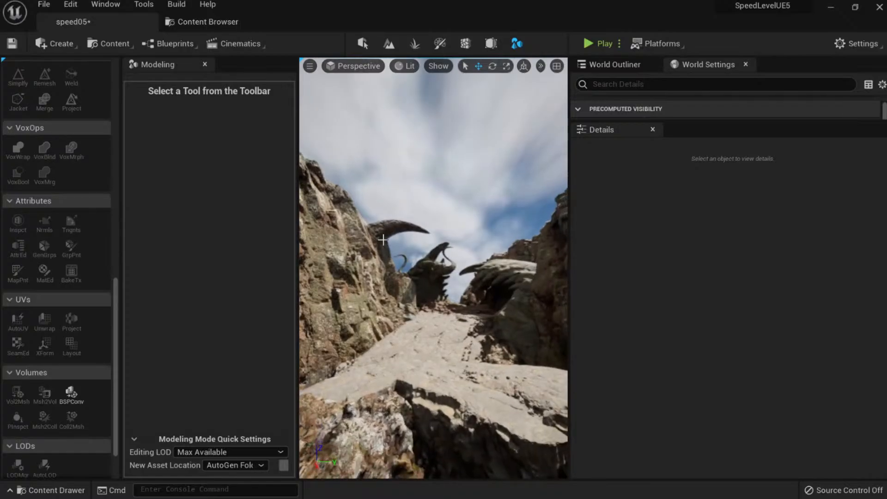
left_click(380, 236)
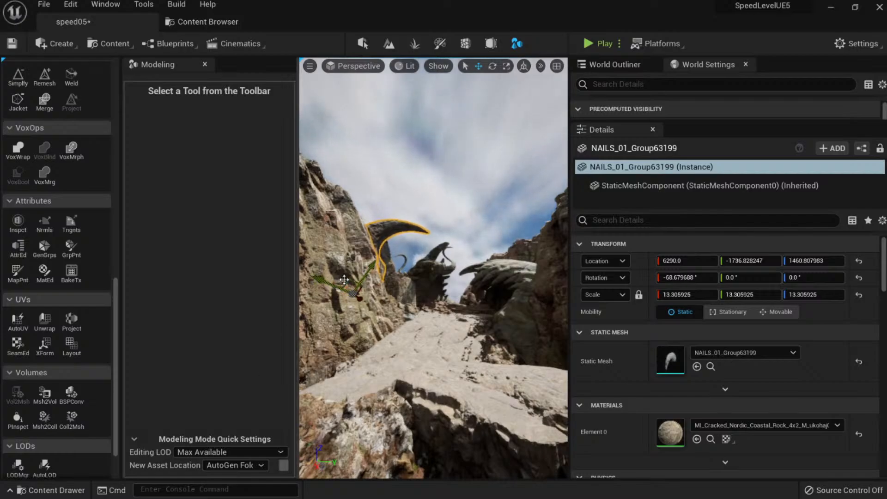
right_click_drag(344, 280, 353, 286)
left_click_drag(332, 270, 491, 249, "alt")
Rotate the duplicate claw, scale it to about 17.6, and shift it to X 5985.5.
key("e")
left_click_drag(468, 220, 505, 241)
key("w")
right_click_drag(450, 304, 461, 323)
key("s")
key("w")
key("w")
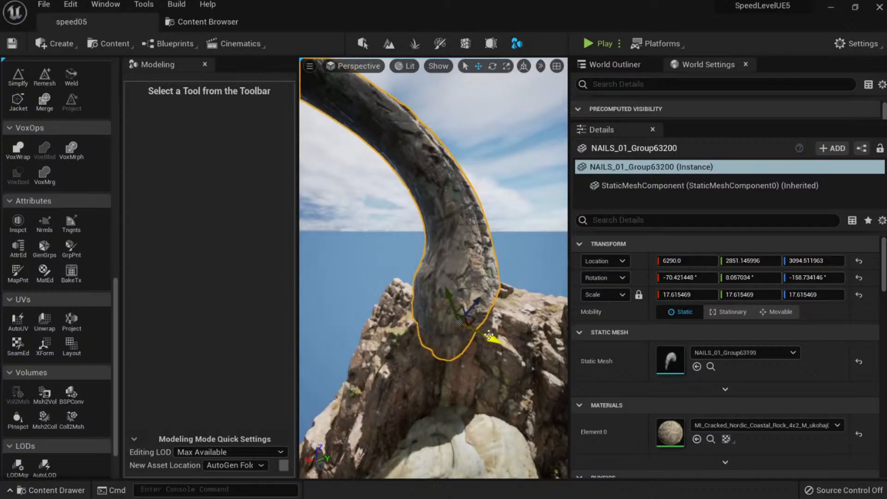
left_click_drag(489, 334, 502, 345)
right_click_drag(502, 345, 491, 341)
key("s")
key("w")
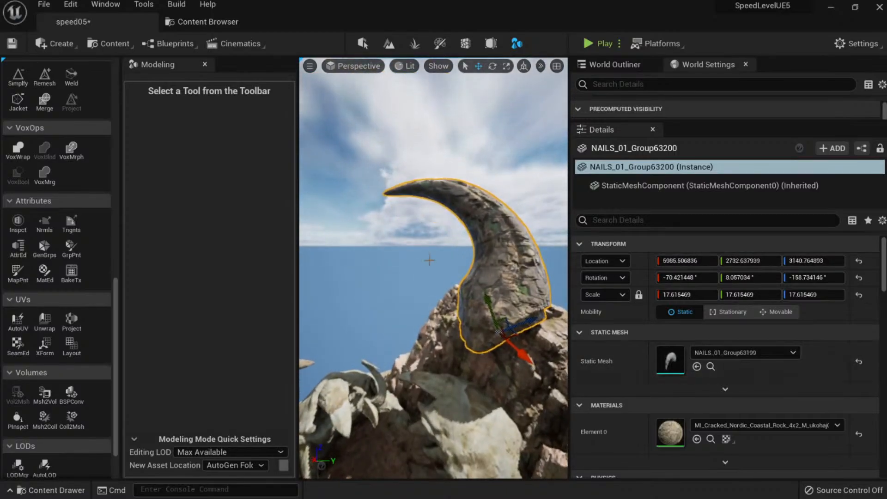
Launch the Deform > Lattice tool on the duplicate claw with its 5×5×5 grid.
scroll(31, 257, "up", 3)
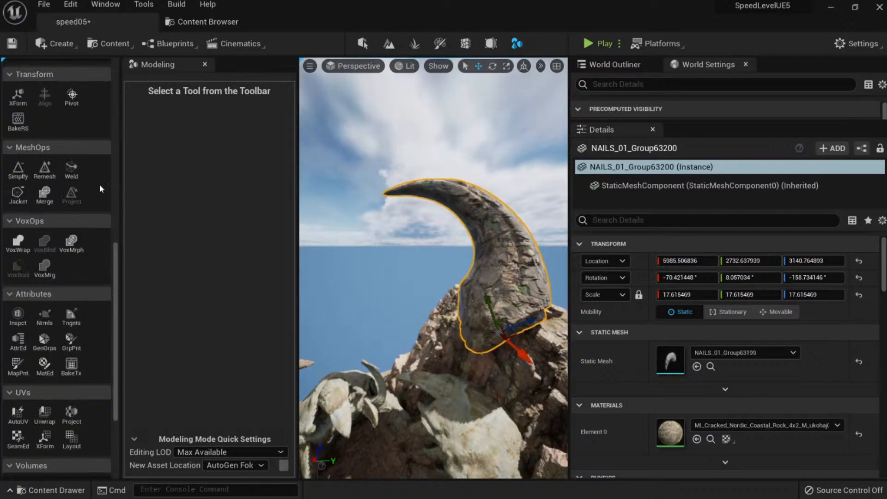
scroll(90, 176, "up", 3)
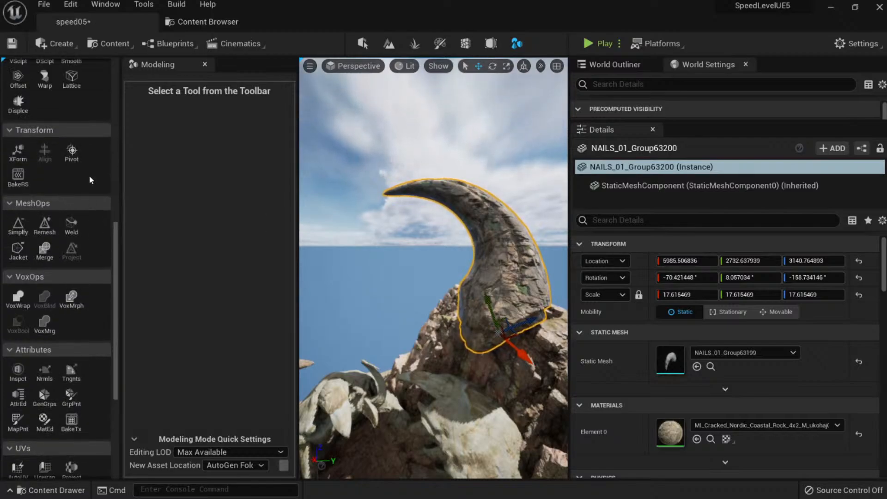
scroll(90, 174, "up", 3)
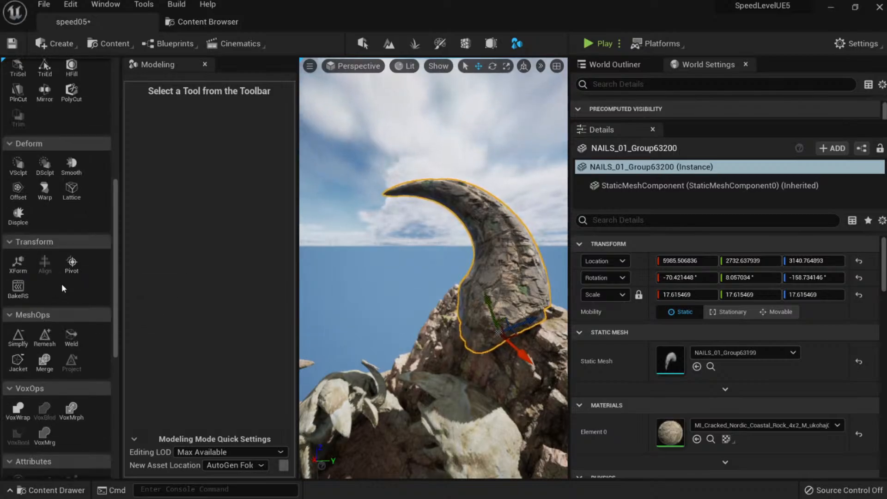
scroll(74, 314, "down", 2)
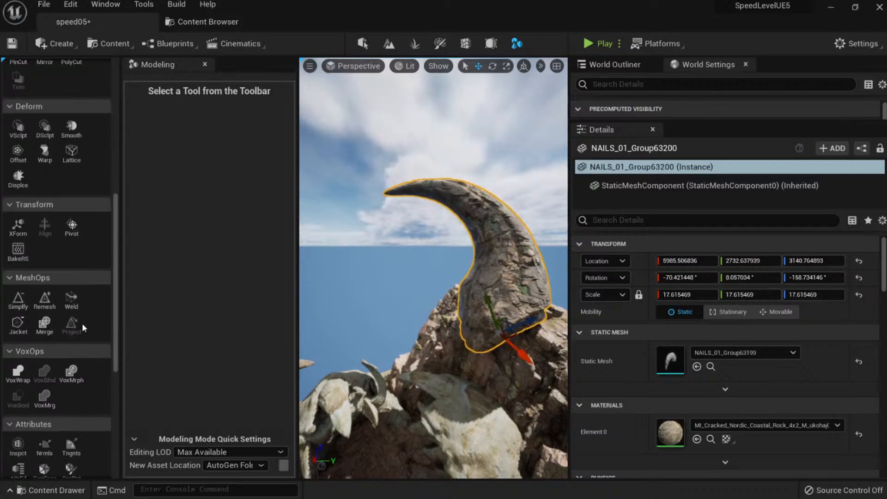
scroll(69, 314, "down", 3)
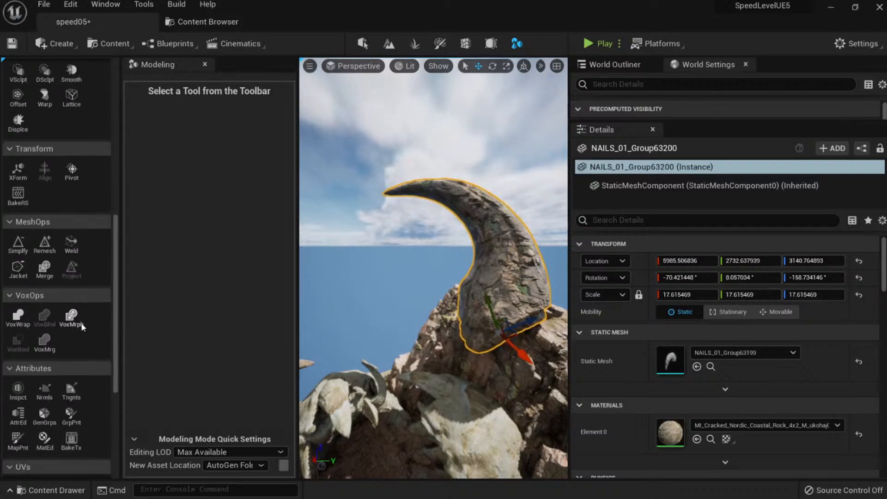
scroll(84, 322, "down", 4)
scroll(91, 320, "up", 10)
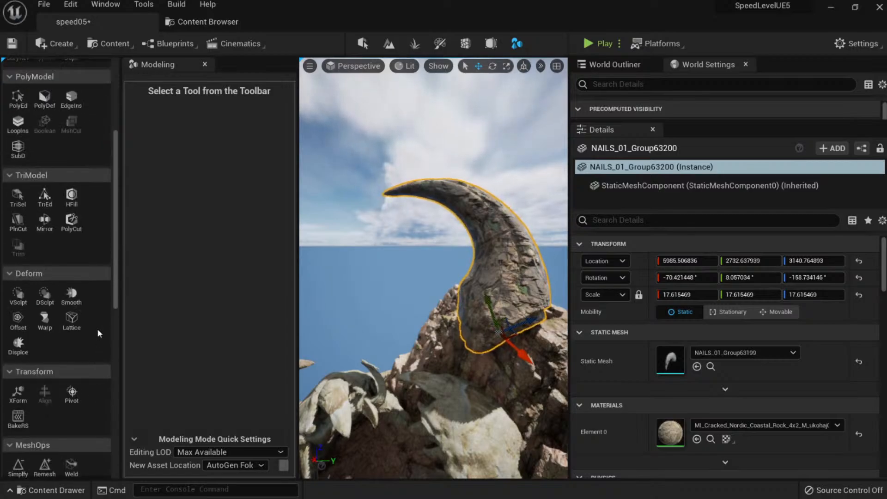
scroll(76, 365, "down", 1)
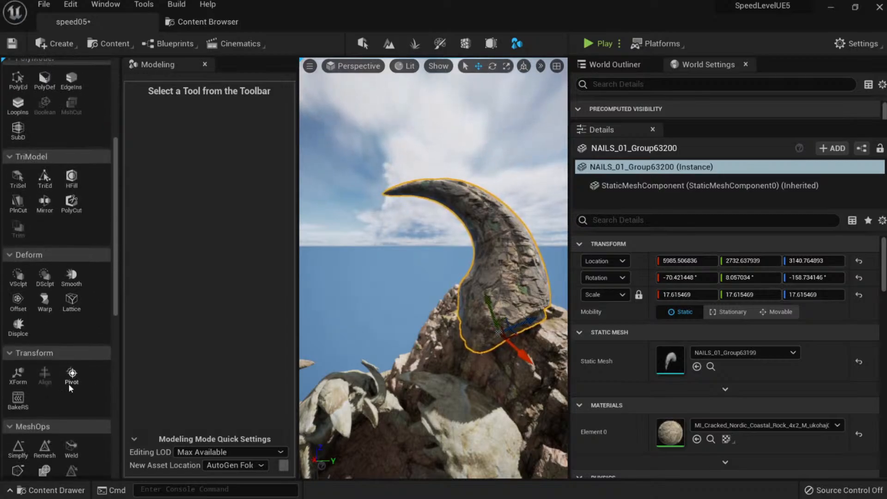
scroll(73, 388, "down", 1)
scroll(51, 119, "up", 2)
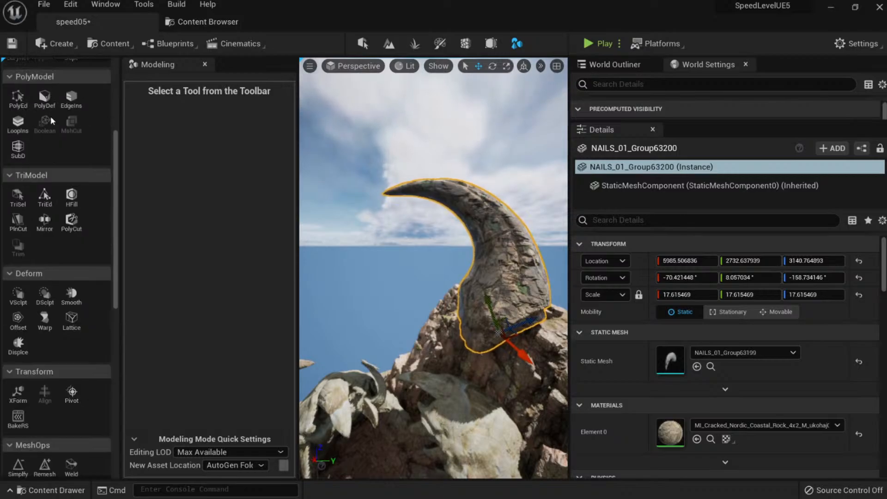
scroll(51, 113, "up", 3)
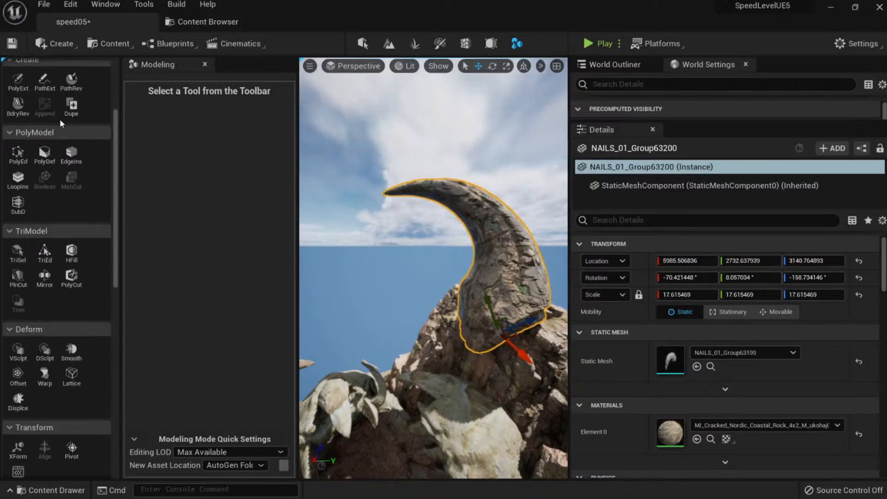
scroll(64, 345, "down", 7)
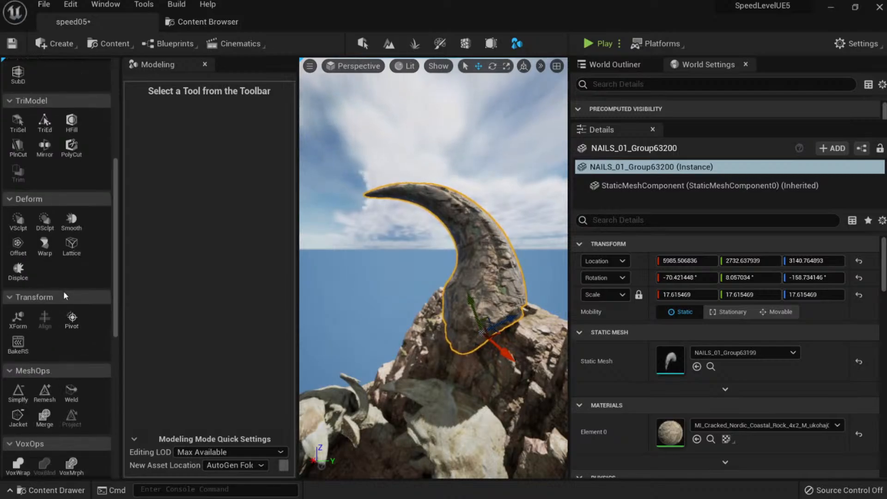
left_click(71, 246)
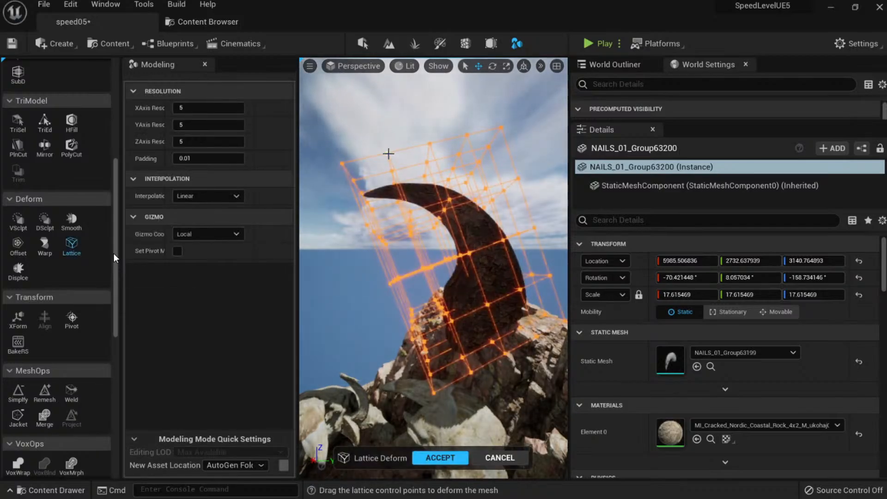
Set the lattice X and Y resolution to 3.
left_click(388, 153)
right_click_drag(388, 153, 443, 150)
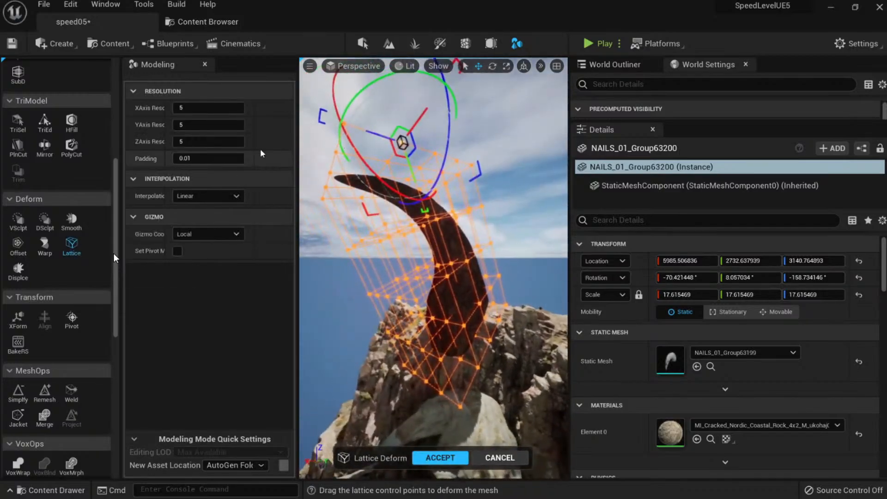
left_click(208, 108)
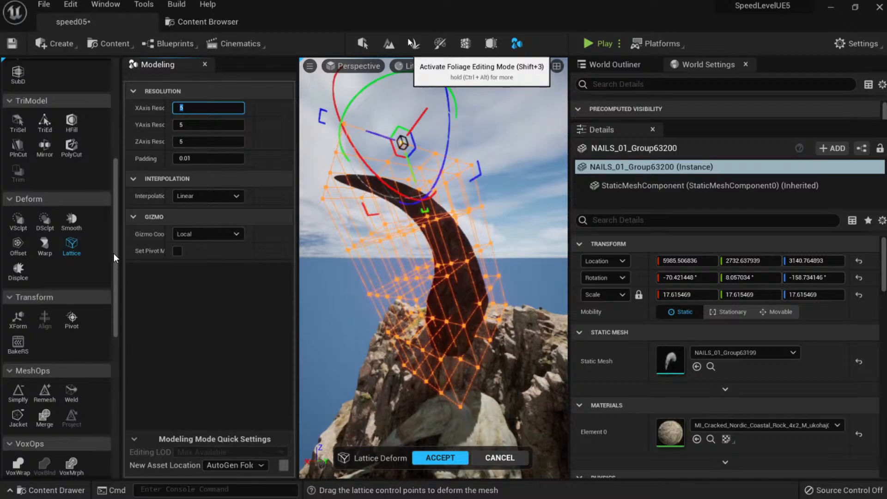
type("3")
key("Tab")
key("Return")
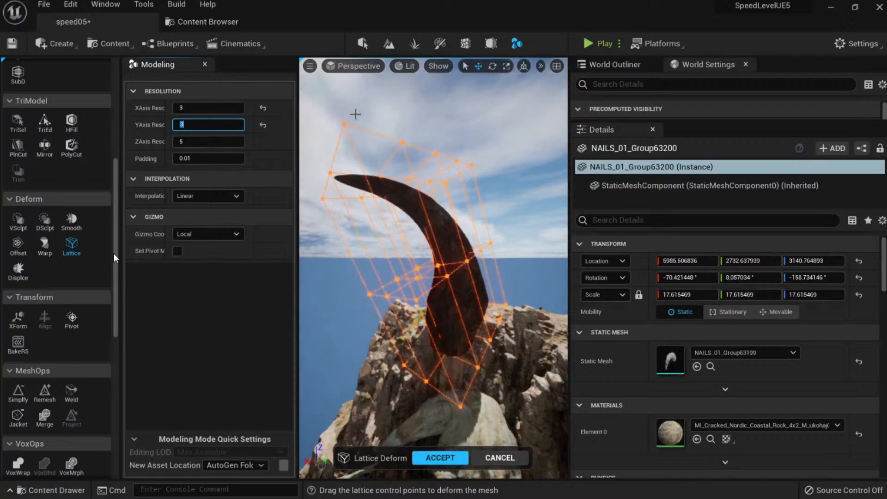
Drag lattice control points to bend the claw tip, then cancel the deformation.
left_click(345, 125)
right_click_drag(345, 125, 328, 114)
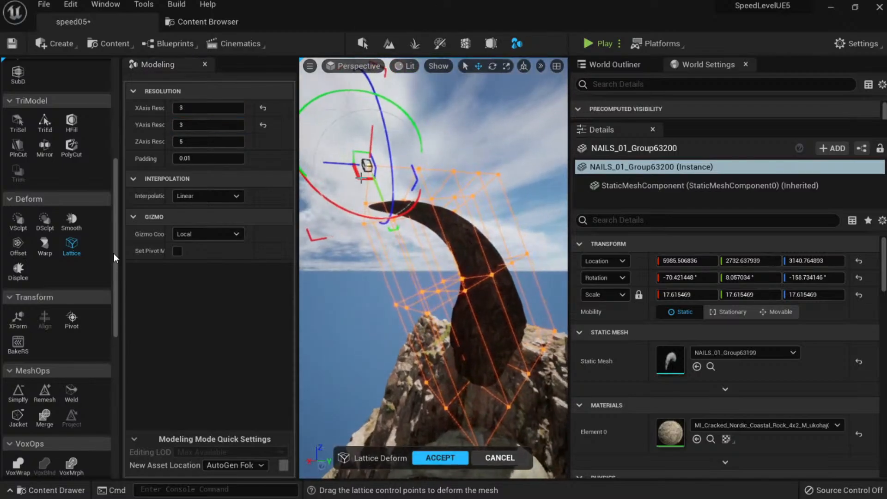
left_click_drag(360, 178, 350, 153)
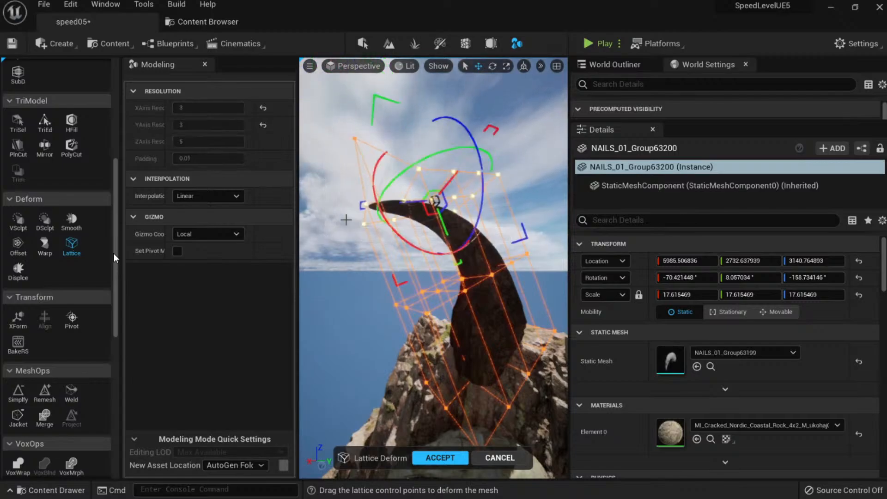
mouse_move(406, 203)
left_mouse_down()
mouse_move(413, 206)
mouse_move(418, 143)
mouse_move(379, 199)
mouse_move(402, 180)
left_mouse_up()
right_click_drag(402, 180, 438, 205)
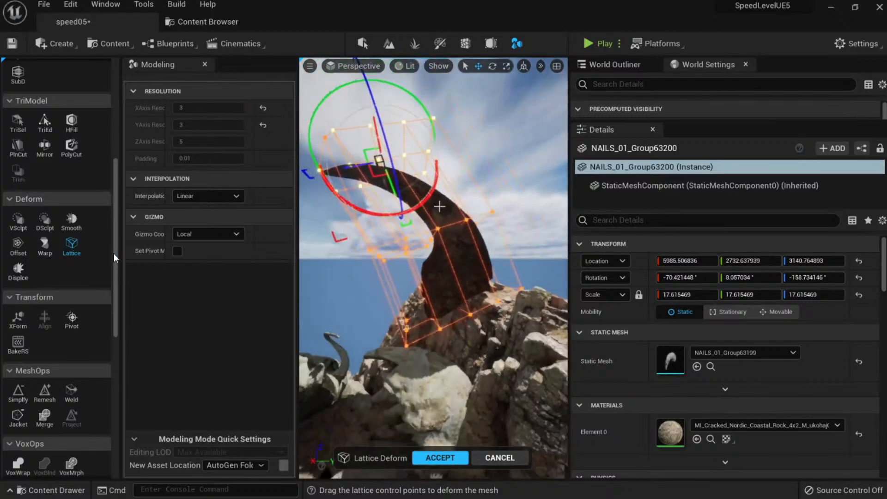
mouse_move(514, 202)
left_mouse_down()
mouse_move(393, 260)
mouse_move(408, 248)
left_mouse_up()
mouse_move(408, 248)
left_mouse_down("alt")
mouse_move(443, 245)
mouse_move(407, 249)
left_mouse_up("alt")
right_click_drag(407, 249, 468, 379)
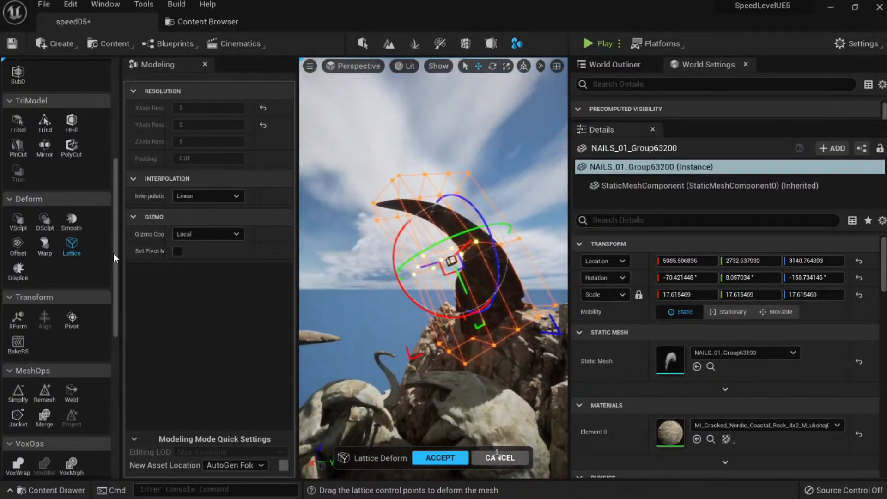
left_click(500, 457)
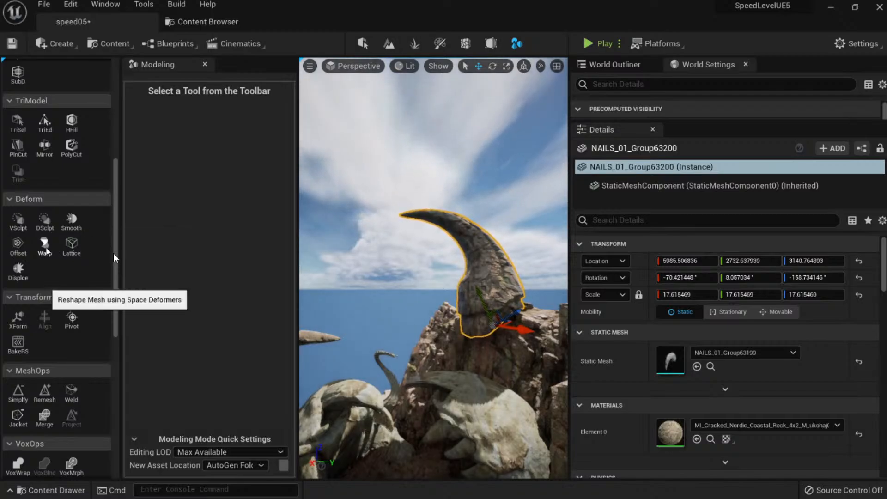
Bend the claw with a Space Warp, upper bound about 36 and lower bound about -1600.
left_click(44, 245)
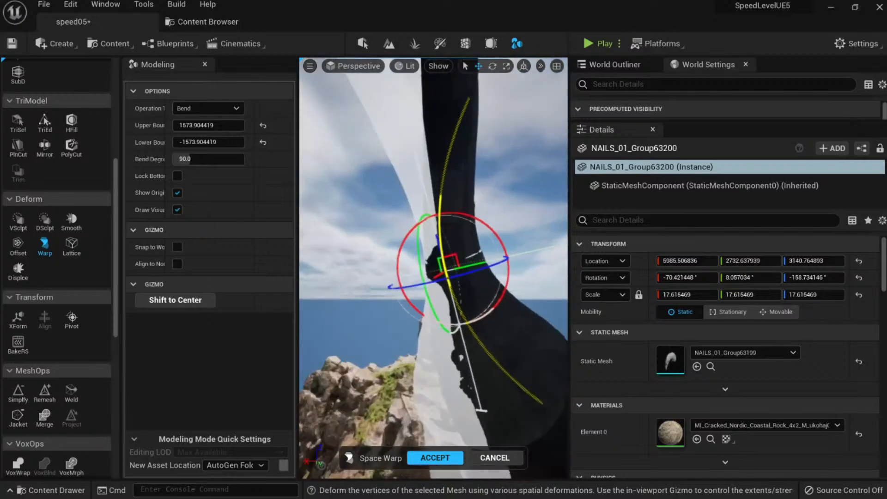
right_click_drag(433, 268, 401, 261)
left_click_drag(212, 126, 197, 125)
right_click_drag(439, 323, 406, 326)
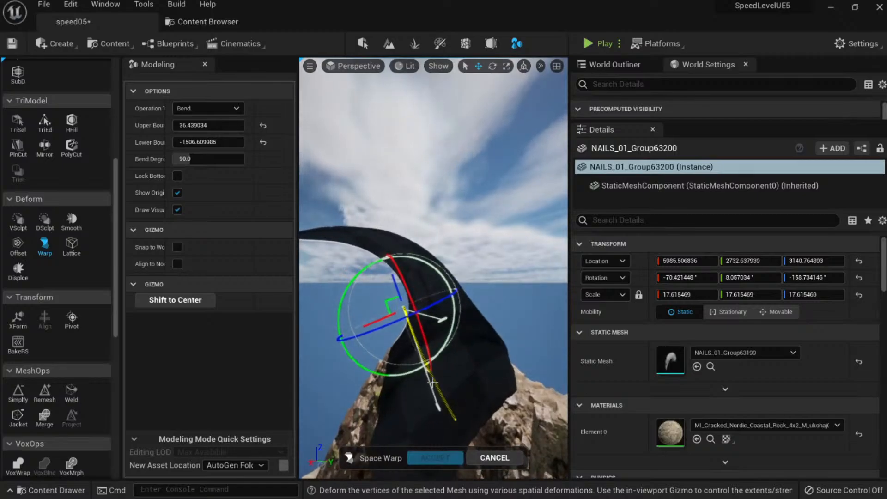
left_click_drag(432, 383, 439, 418)
right_click_drag(438, 418, 498, 416)
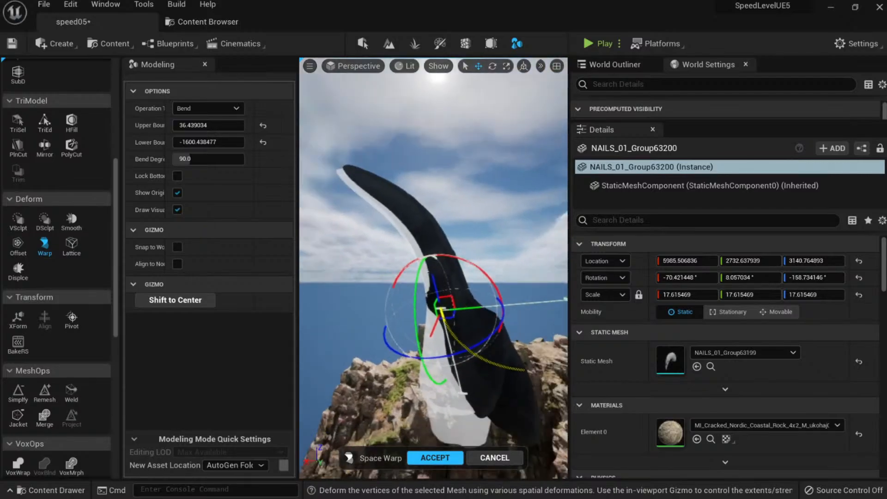
right_click_drag(455, 320, 469, 316)
scroll(455, 320, "up", 3)
scroll(455, 321, "down", 4)
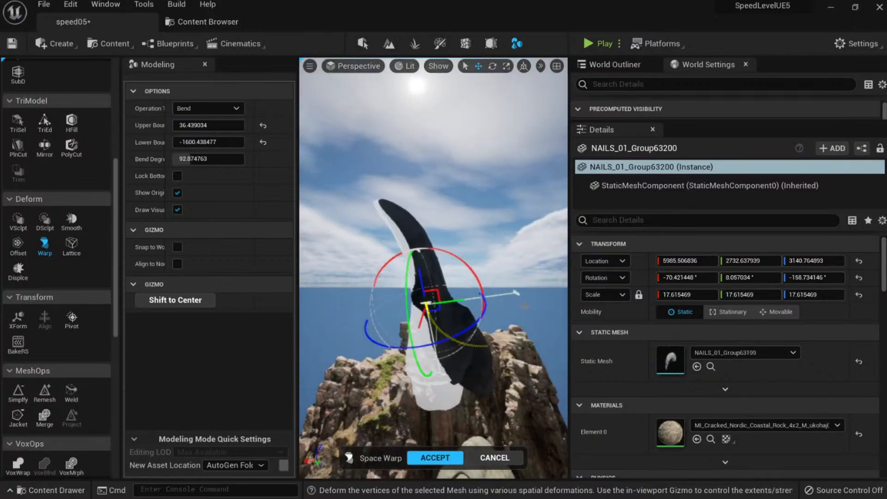
right_click_drag(481, 314, 402, 307)
left_click(499, 455)
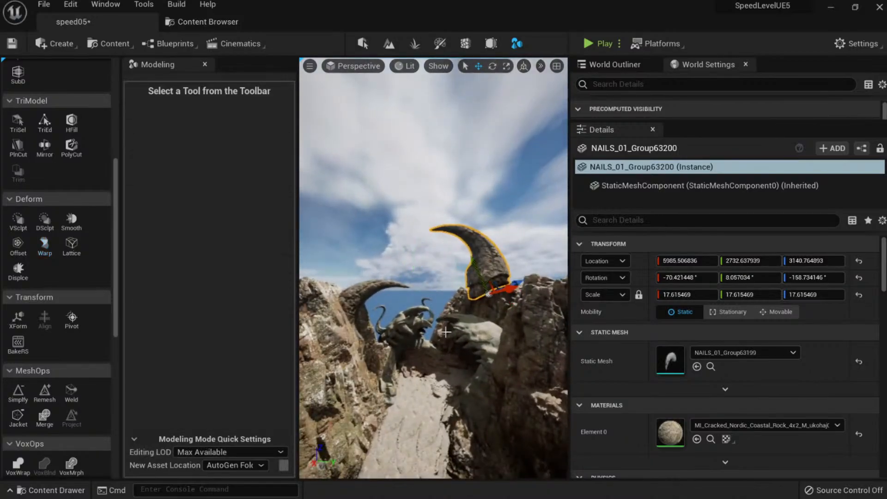
Try tilting the horn, undo the move, and switch the transform gizmo to world space.
right_click_drag(445, 331, 489, 330)
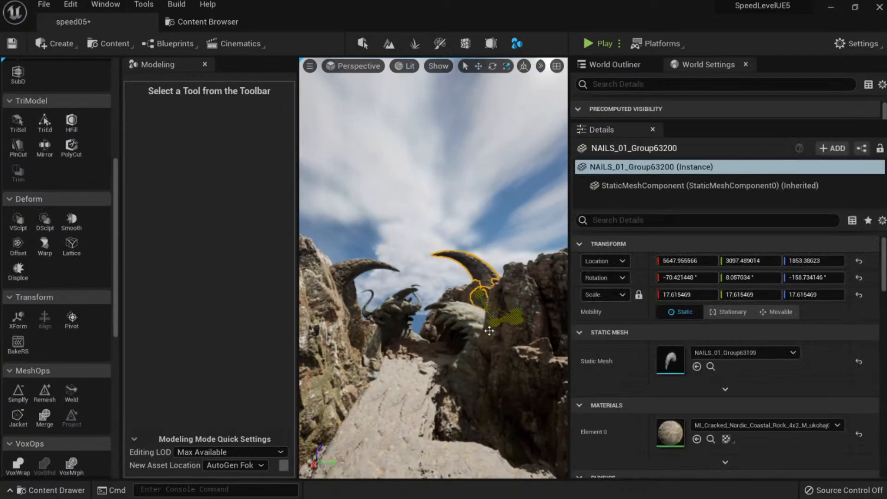
left_click_drag(465, 332, 532, 316)
key("ctrl+z")
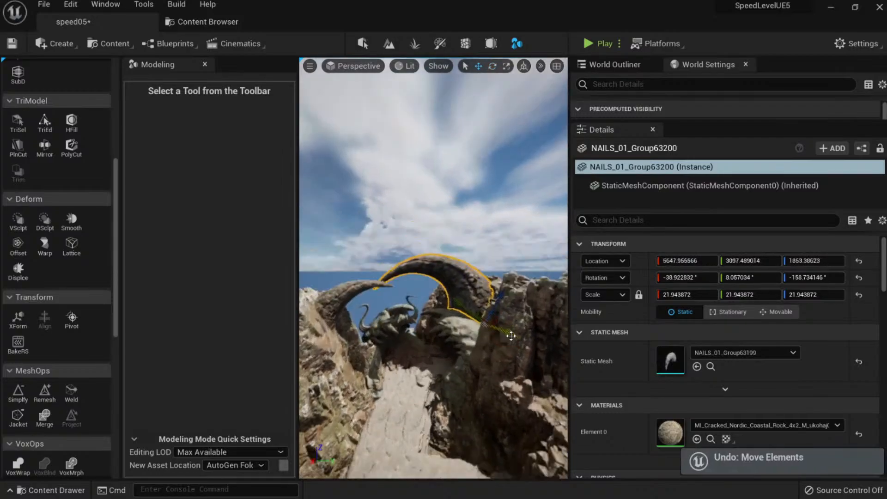
left_click(523, 67)
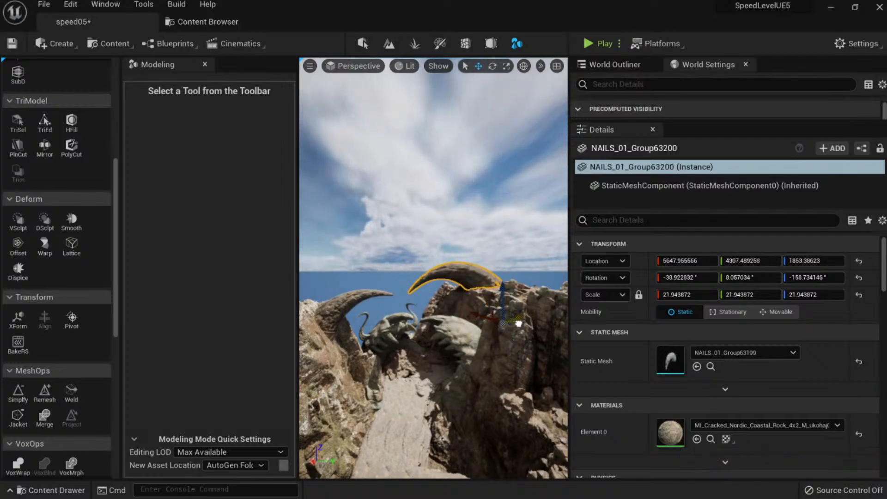
Rotate the horn to about -14.7°, -1.9°, -157.4° so it arches higher, then deselect it.
right_click_drag(518, 323, 508, 294)
key("e")
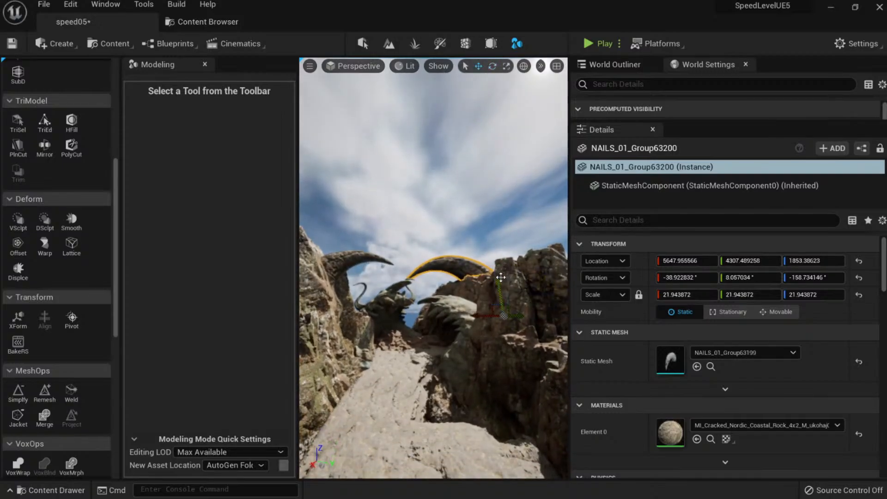
left_click_drag(505, 251, 485, 254)
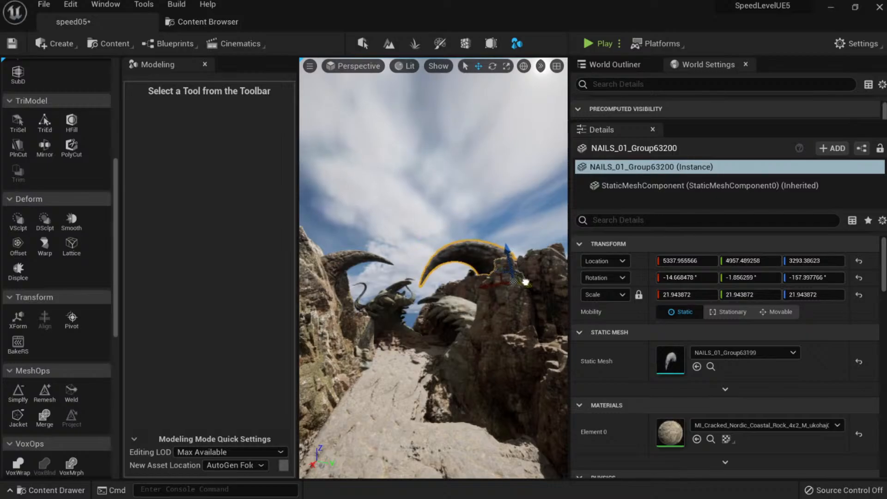
key("Escape")
key("s")
mouse_move(526, 282)
right_mouse_down()
mouse_move(541, 259)
mouse_move(527, 296)
mouse_move(521, 279)
right_mouse_up()
Switch the viewport to immersive fullscreen with F11 and look around the canyon.
key("F11")
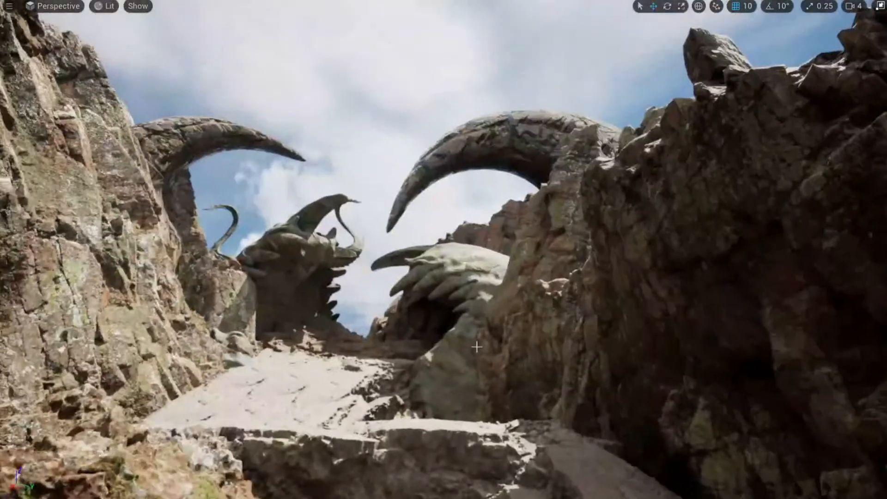
right_click_drag(477, 346, 488, 384)
key("a")
key("d")
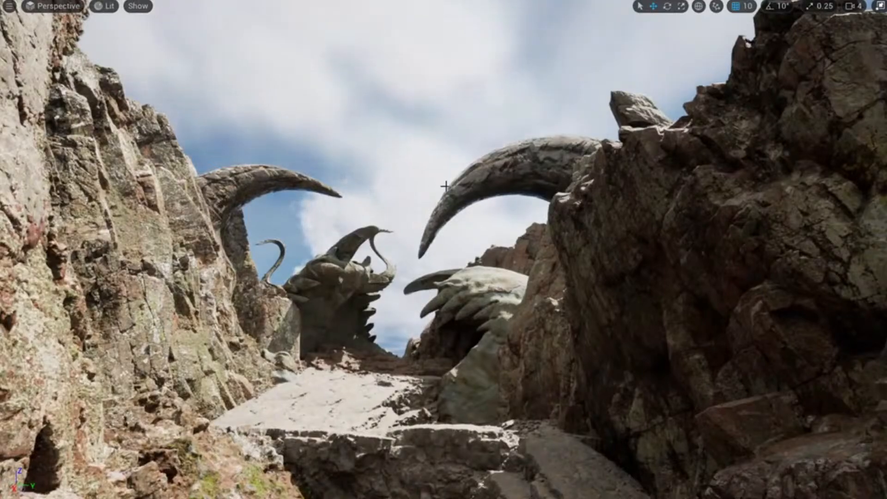
Frame both rock claws arching over the skull sculptures, then start a Snipaste capture.
right_click_drag(526, 262, 518, 308)
key("s")
key("w")
key("w")
key("s")
key("w")
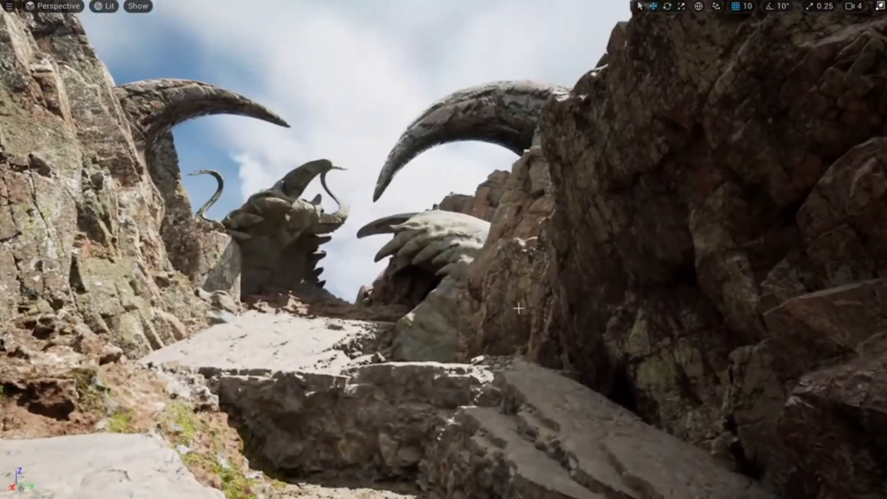
key("Print")
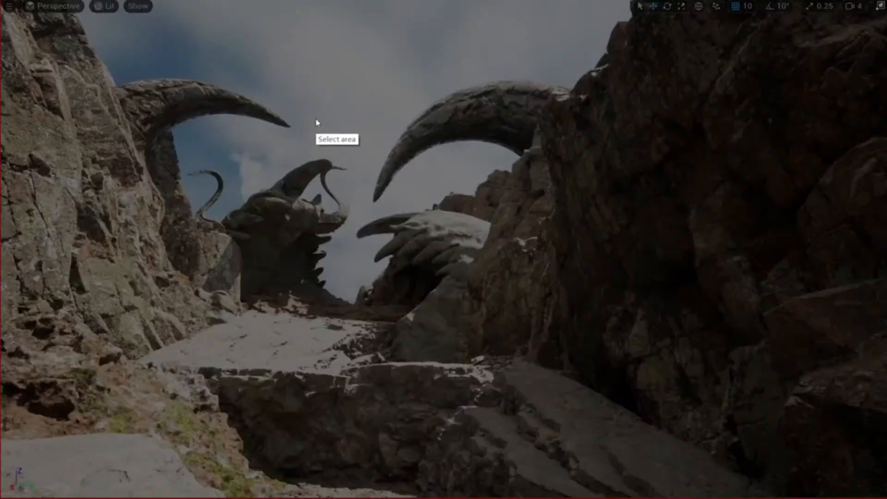
Capture nearly the whole screen and draw a bright green skyline from the left to the right cliff.
mouse_move(1, 6)
left_mouse_down()
mouse_move(499, 363)
mouse_move(877, 495)
left_mouse_up()
left_click(772, 473)
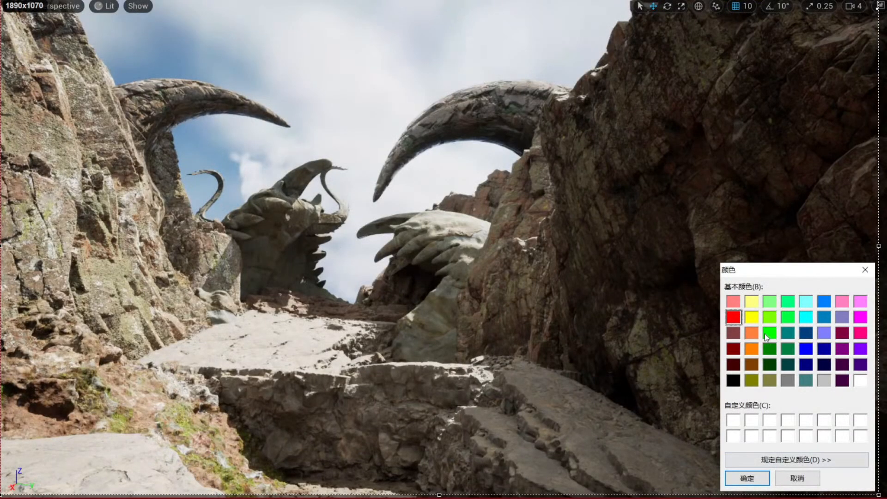
left_click(768, 332)
left_click(746, 478)
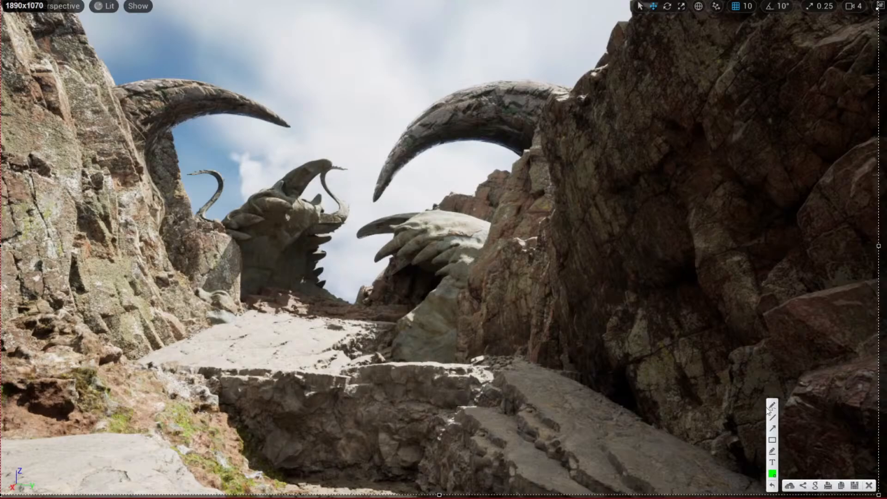
left_click_drag(124, 238, 185, 189)
left_click_drag(247, 168, 278, 227)
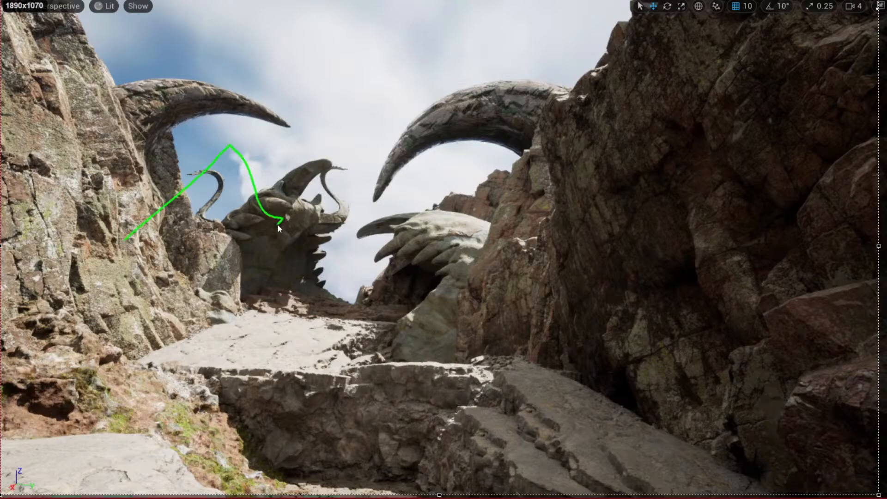
mouse_move(351, 209)
left_mouse_down()
mouse_move(506, 218)
mouse_move(551, 230)
left_mouse_up()
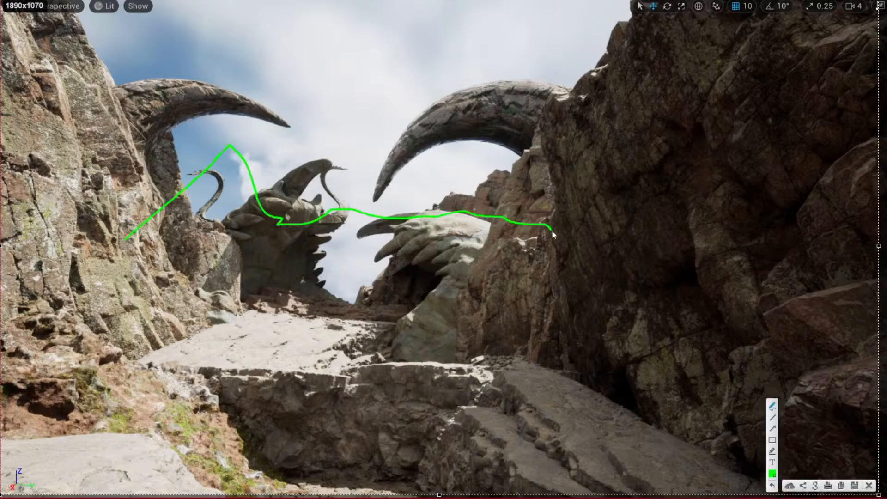
Switch to dark green and mark '44' and 'P' above the skyline.
left_click(772, 472)
left_click(770, 349)
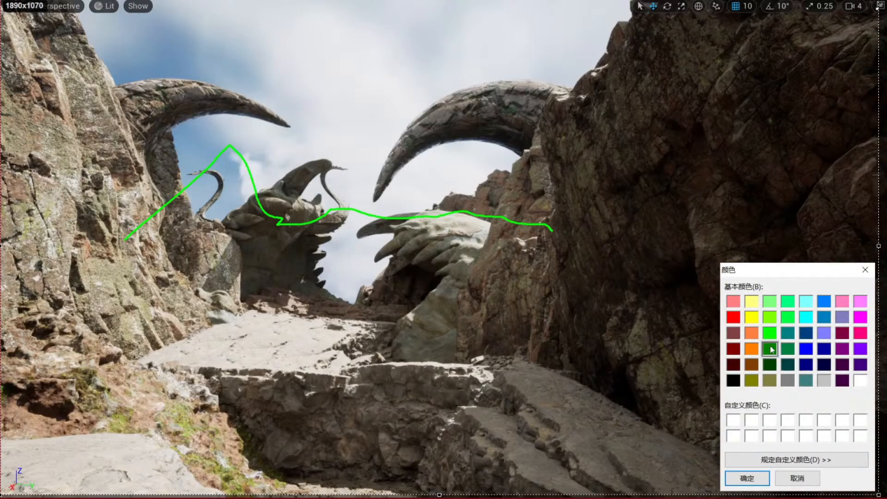
left_click(748, 480)
mouse_move(310, 223)
left_mouse_down()
mouse_move(312, 163)
mouse_move(321, 187)
mouse_move(350, 170)
left_mouse_up()
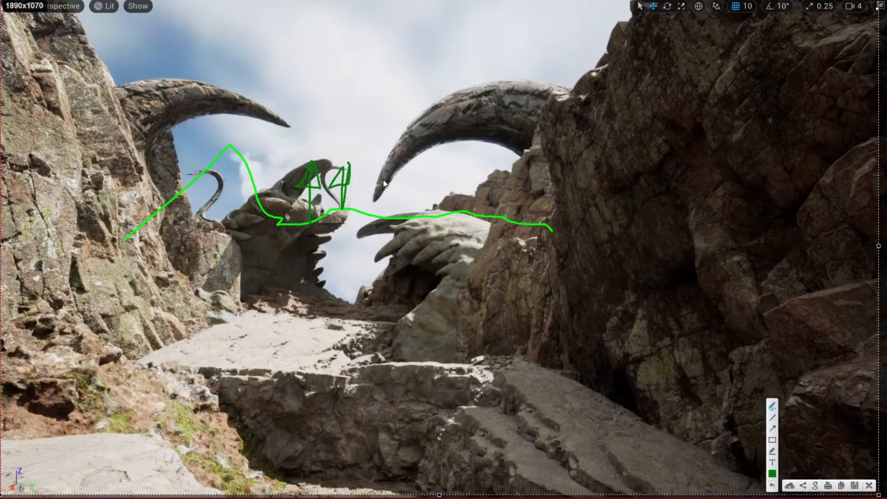
left_click_drag(380, 216, 385, 190)
Switch to red and sketch a house with a pointed roof in the right gap.
left_click(771, 473)
left_click(734, 316)
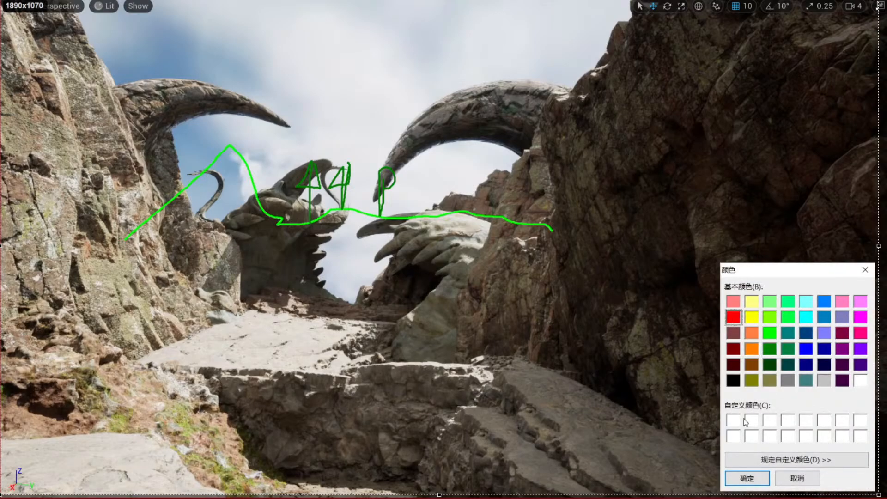
left_click(746, 478)
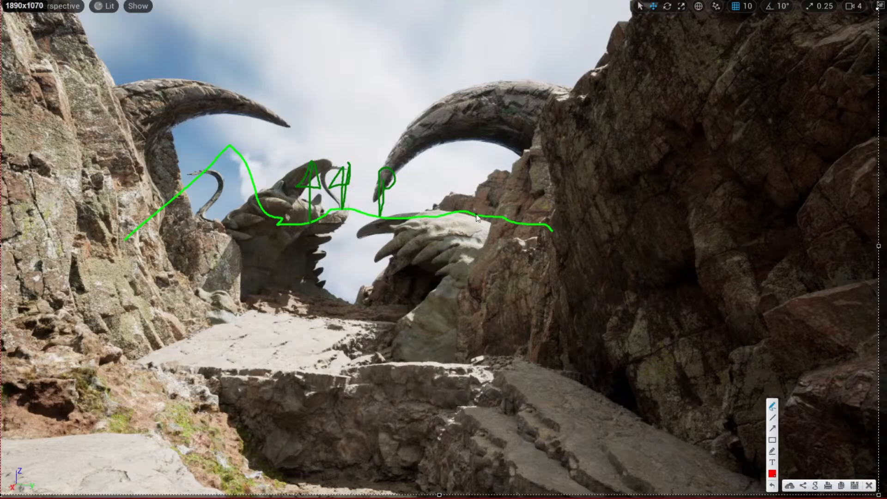
mouse_move(478, 214)
left_mouse_down()
mouse_move(501, 162)
mouse_move(492, 214)
left_mouse_up()
mouse_move(480, 161)
left_mouse_down()
mouse_move(562, 140)
mouse_move(517, 162)
mouse_move(567, 189)
mouse_move(563, 229)
mouse_move(538, 225)
left_mouse_up()
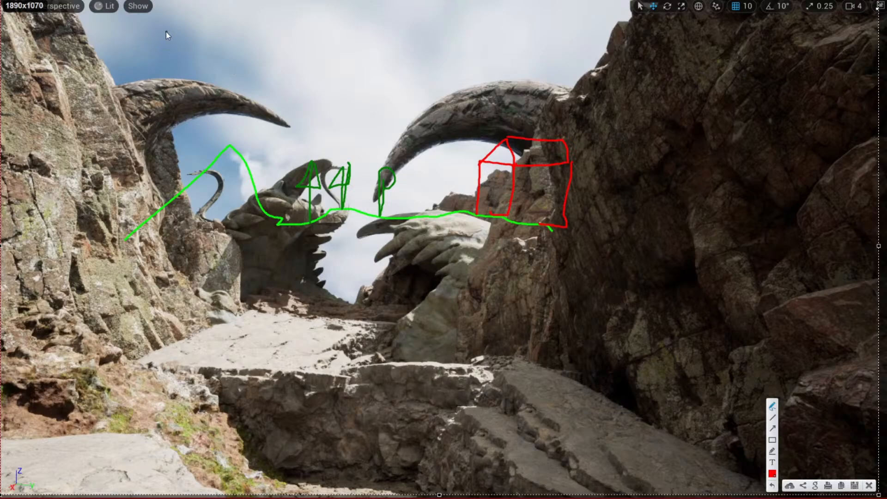
Handwrite the red notes '1. Nature' and '2. Man-made' at the top left.
mouse_move(166, 31)
left_mouse_down()
mouse_move(207, 41)
mouse_move(212, 27)
left_mouse_up()
left_click(189, 38)
left_click_drag(222, 32, 226, 41)
mouse_move(228, 23)
left_mouse_down()
mouse_move(231, 41)
mouse_move(236, 31)
left_mouse_up()
mouse_move(237, 38)
left_mouse_down()
mouse_move(258, 29)
mouse_move(275, 40)
left_mouse_up()
left_click_drag(180, 63, 189, 74)
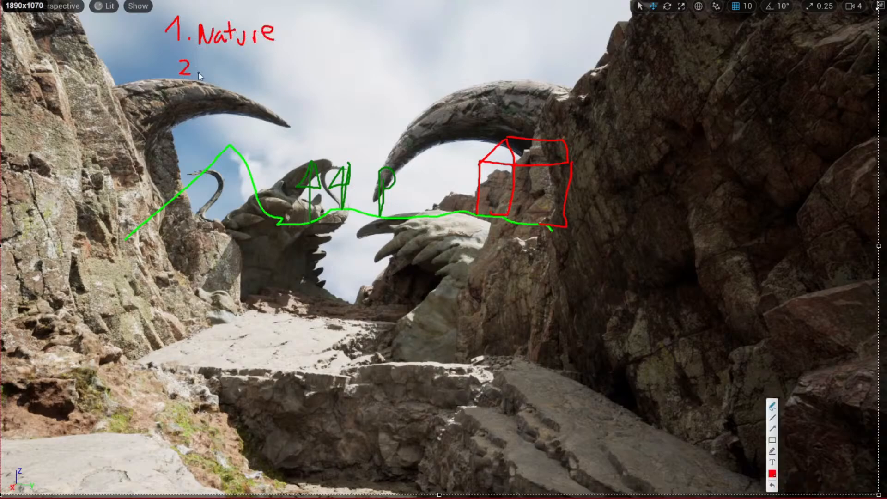
left_click(198, 72)
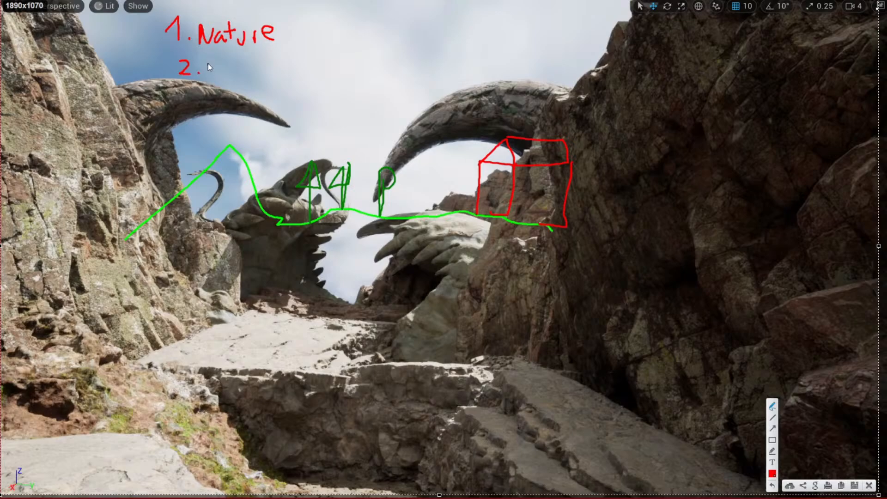
mouse_move(207, 76)
left_mouse_down()
mouse_move(222, 62)
mouse_move(225, 75)
left_mouse_up()
mouse_move(228, 68)
left_mouse_down()
mouse_move(236, 77)
mouse_move(298, 69)
mouse_move(307, 55)
mouse_move(313, 74)
left_mouse_up()
left_click_drag(315, 67, 323, 70)
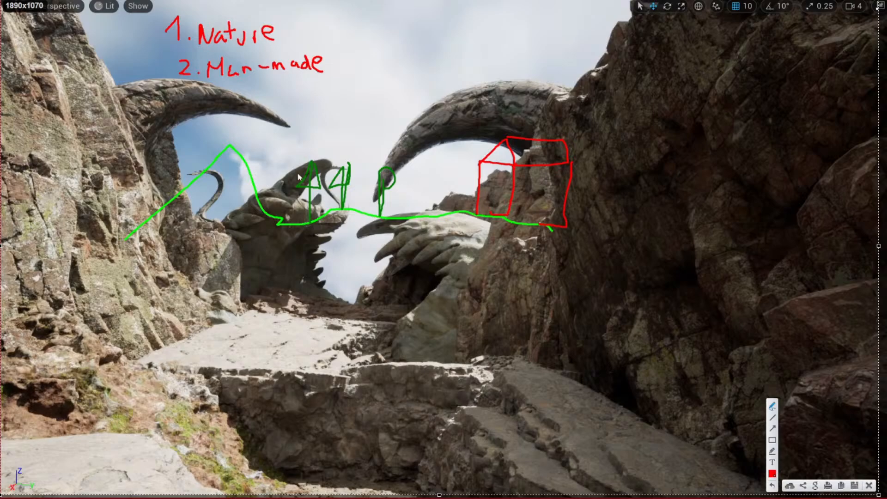
Draw a double arrow by the notes and small red roof peaks on the skyline, then close the capture.
mouse_move(309, 26)
left_mouse_down()
mouse_move(324, 34)
mouse_move(318, 72)
left_mouse_up()
mouse_move(306, 34)
left_mouse_down()
mouse_move(325, 27)
mouse_move(330, 56)
left_mouse_up()
mouse_move(391, 215)
left_mouse_down()
mouse_move(454, 210)
mouse_move(463, 221)
mouse_move(394, 224)
left_mouse_up()
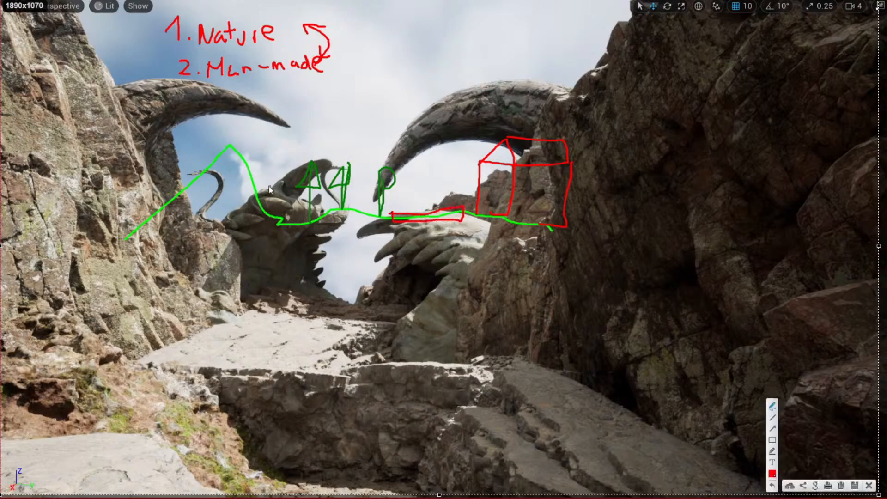
left_click_drag(253, 170, 261, 200)
mouse_move(250, 168)
left_mouse_down()
mouse_move(257, 163)
mouse_move(275, 194)
left_mouse_up()
mouse_move(223, 157)
left_mouse_down()
mouse_move(203, 155)
mouse_move(210, 169)
left_mouse_up()
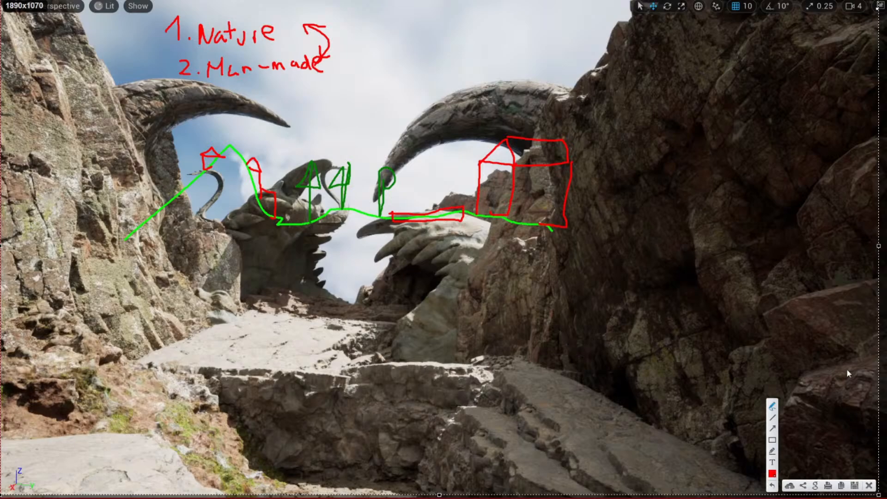
left_click(871, 485)
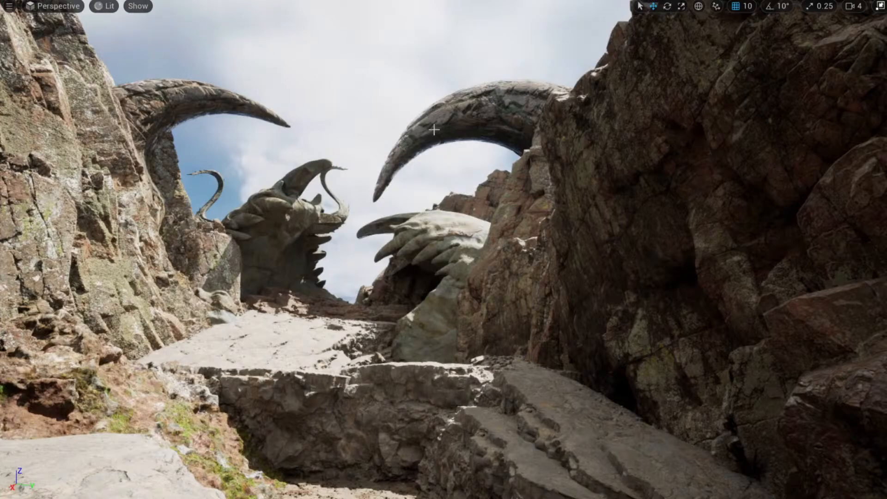
Select the creature head and fly forward, toggling between lit and unlit views.
left_click(444, 120)
left_click(432, 240)
right_click_drag(430, 272, 411, 286)
key("w")
key("w")
key("alt+3")
key("alt+4")
key("s")
key("w")
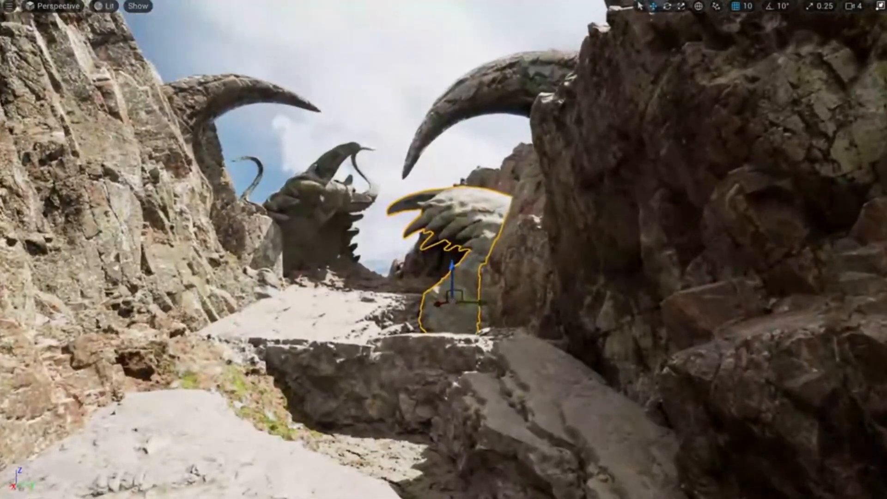
Select the rock beside the creature head and fly closer along the canyon path.
left_click(518, 308)
mouse_move(496, 269)
right_mouse_down()
mouse_move(478, 297)
mouse_move(499, 279)
right_mouse_up()
key("s")
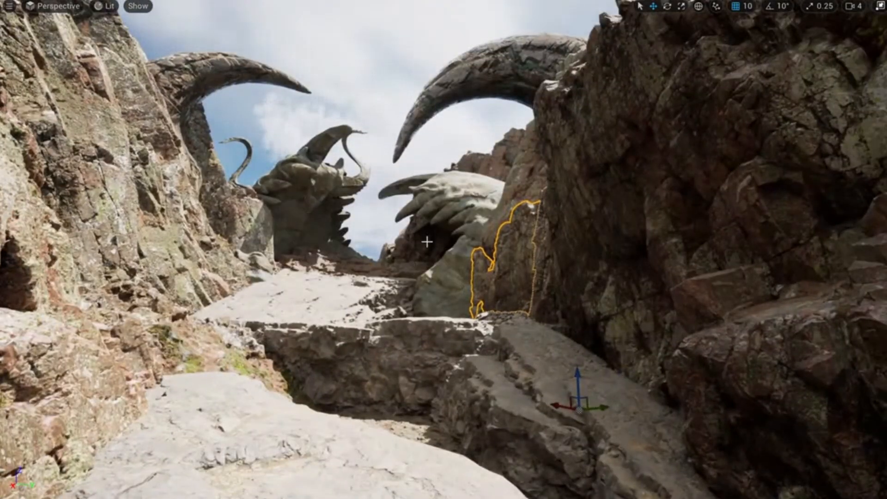
mouse_move(576, 381)
right_mouse_down()
mouse_move(596, 427)
mouse_move(570, 408)
mouse_move(598, 438)
mouse_move(573, 393)
right_mouse_up()
key("w")
key("s")
key("w")
key("s")
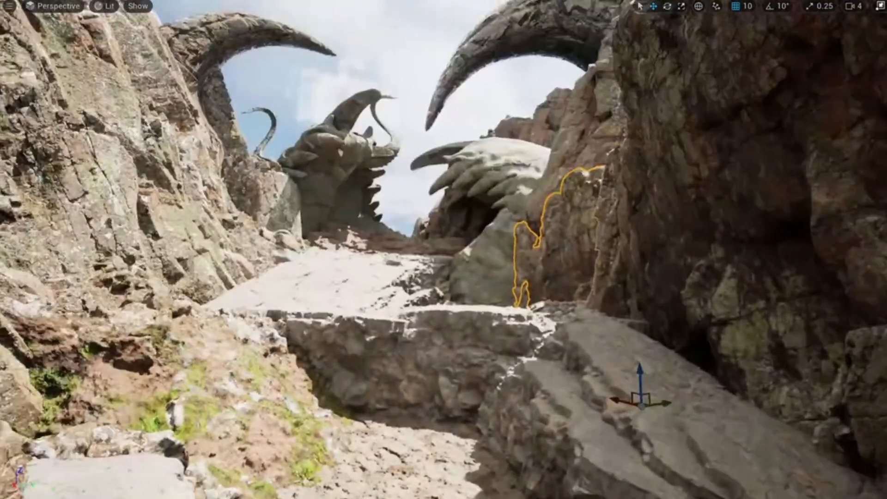
Select the clawed creature statue standing beside the right cliff.
left_click(498, 231)
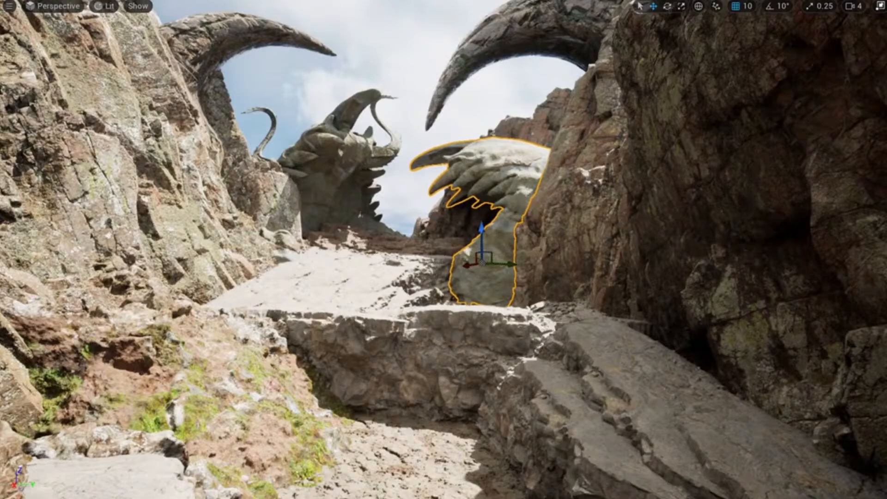
left_click(656, 208)
key("s")
right_click_drag(655, 208, 665, 228)
left_click(494, 154)
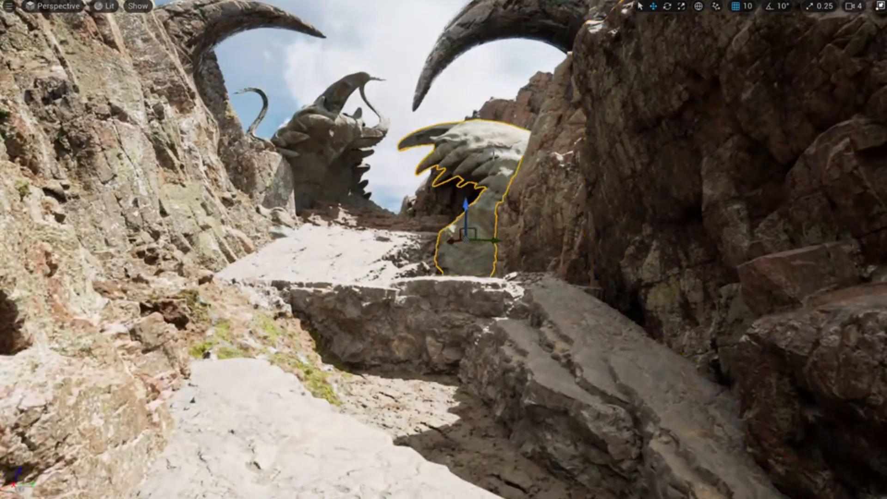
Exit fullscreen and drag JAWS2_02_Group9881 from the Monster folder into the canyon.
key("F11")
key("ctrl+b")
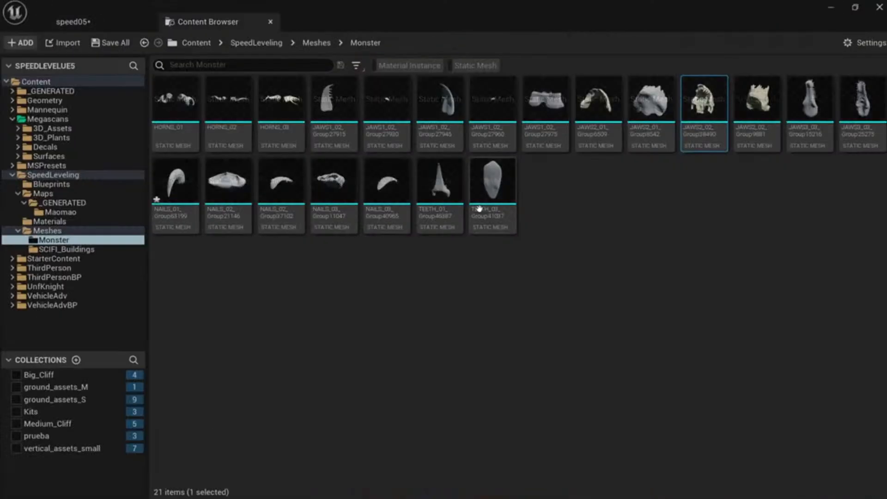
left_click(675, 241)
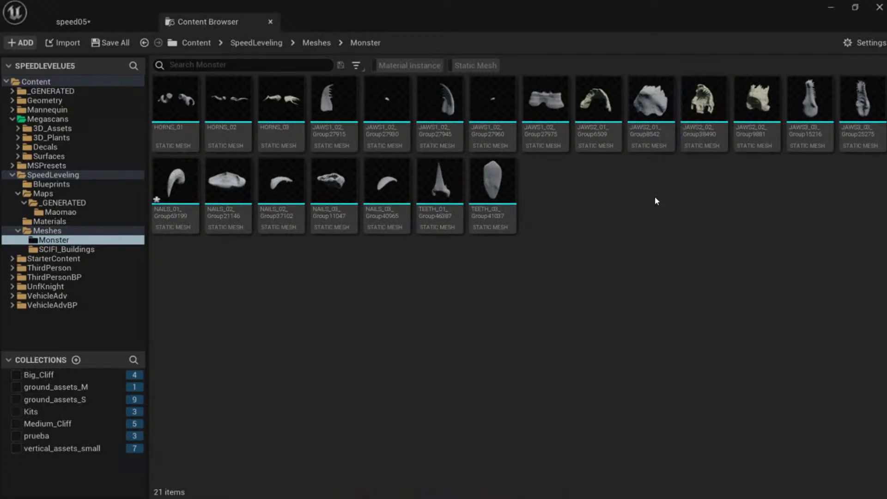
mouse_move(748, 116)
left_click_drag(749, 115, 438, 245)
left_click_drag(455, 317, 430, 298)
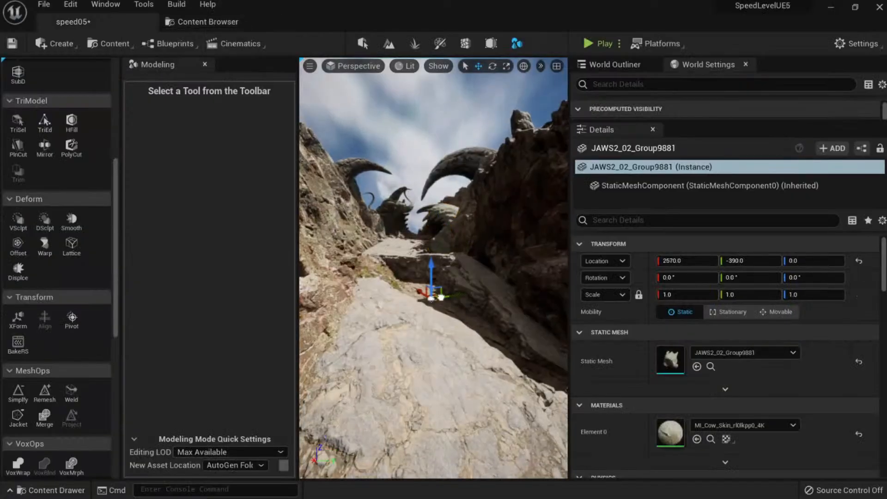
Scale the jaw mesh up to about 5.67 and slide it along X and Y toward the rock.
right_click_drag(430, 298, 455, 328)
key("r")
left_click_drag(399, 269, 462, 244)
key("w")
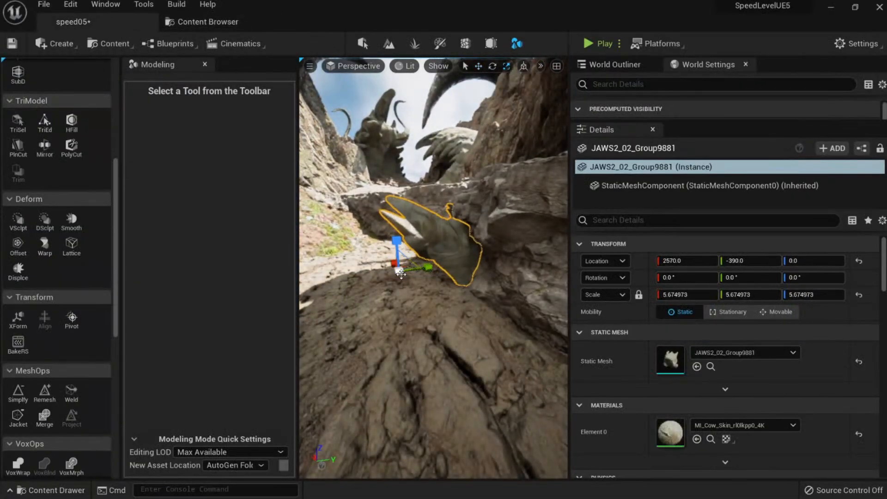
right_click_drag(463, 258, 462, 282)
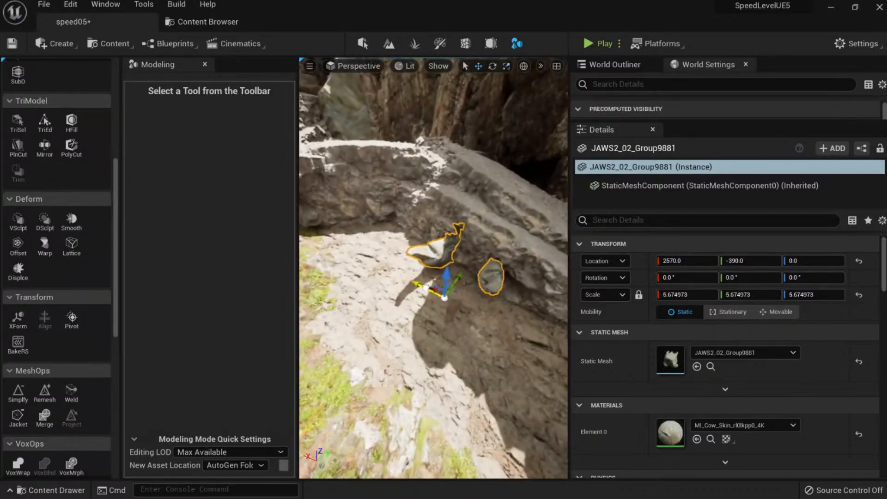
left_click_drag(426, 287, 353, 239)
mouse_move(358, 244)
right_mouse_down()
mouse_move(330, 242)
mouse_move(330, 254)
mouse_move(353, 261)
right_mouse_up()
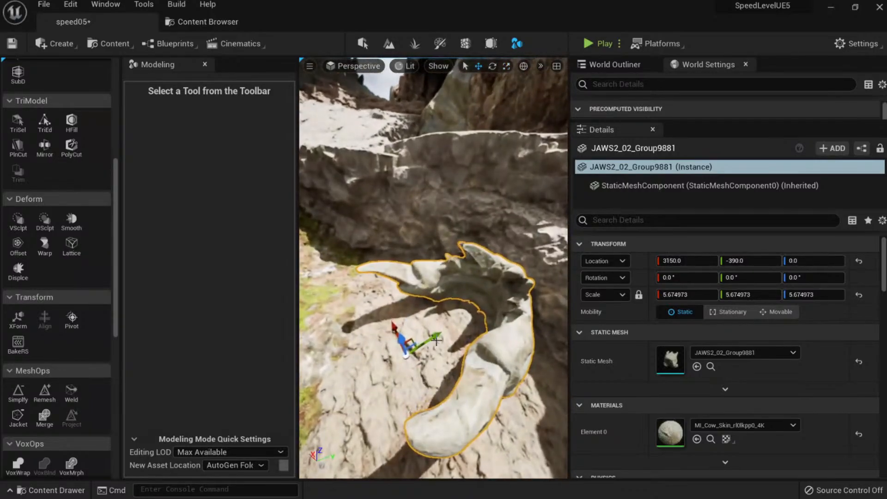
left_click_drag(437, 340, 447, 245)
Turn and place the jaw at about 3300, -320, 220 with rotation 35°, 0°, -51.2°, then deselect.
key("e")
key("w")
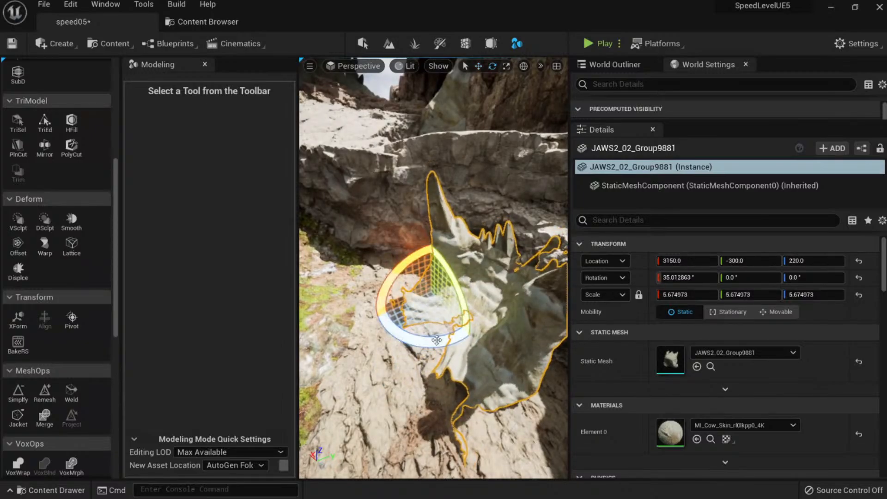
left_click_drag(437, 340, 503, 330)
key("w")
left_click_drag(458, 287, 433, 294)
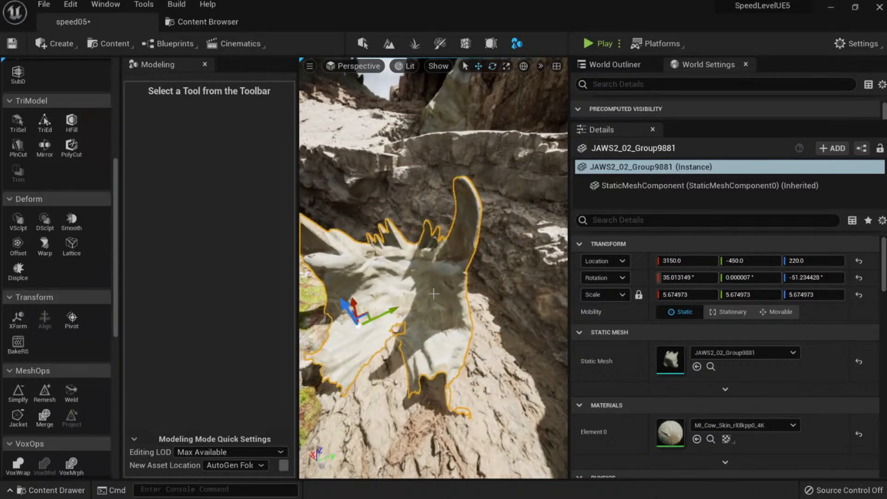
right_click_drag(433, 294, 494, 242)
key("Escape")
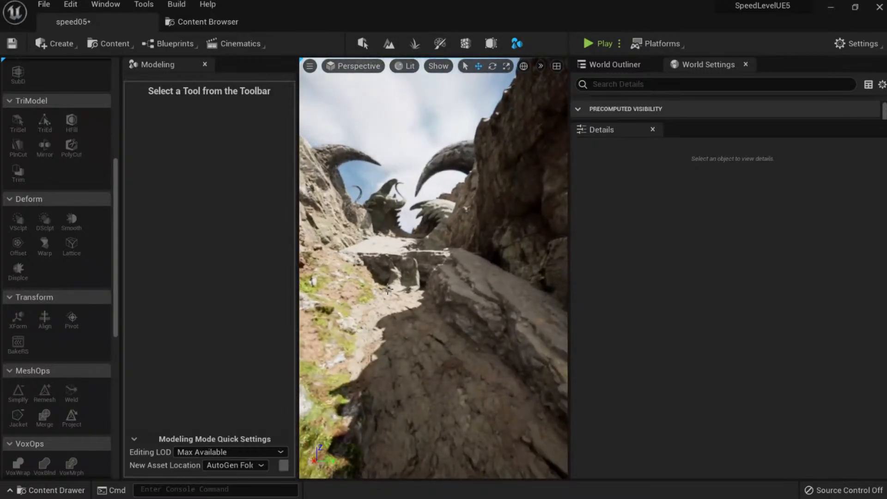
Turn the jaw mesh to about -132° around Z and slide it sideways across the ground.
left_click(389, 287)
right_click_drag(389, 254, 406, 294)
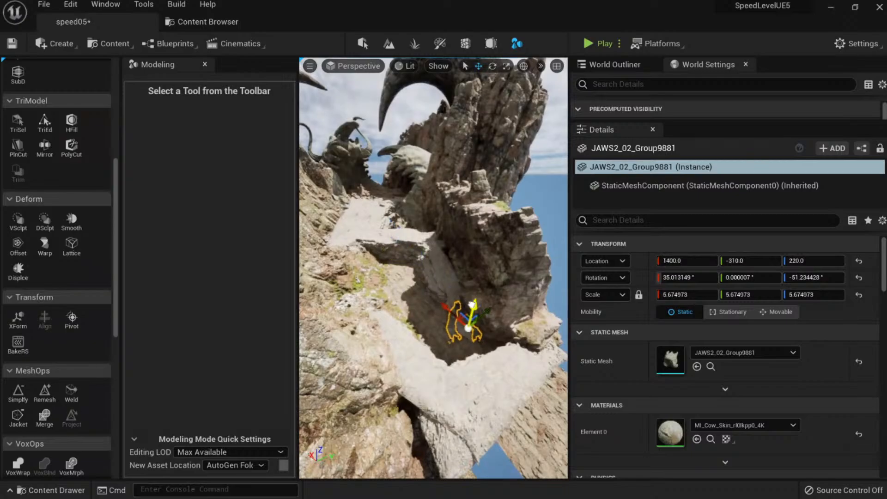
right_click_drag(469, 302, 499, 325)
left_click_drag(451, 345, 404, 354)
key("w")
mouse_move(412, 291)
right_mouse_down()
mouse_move(455, 280)
mouse_move(411, 291)
right_mouse_up()
left_click_drag(448, 278, 345, 287)
key("Escape")
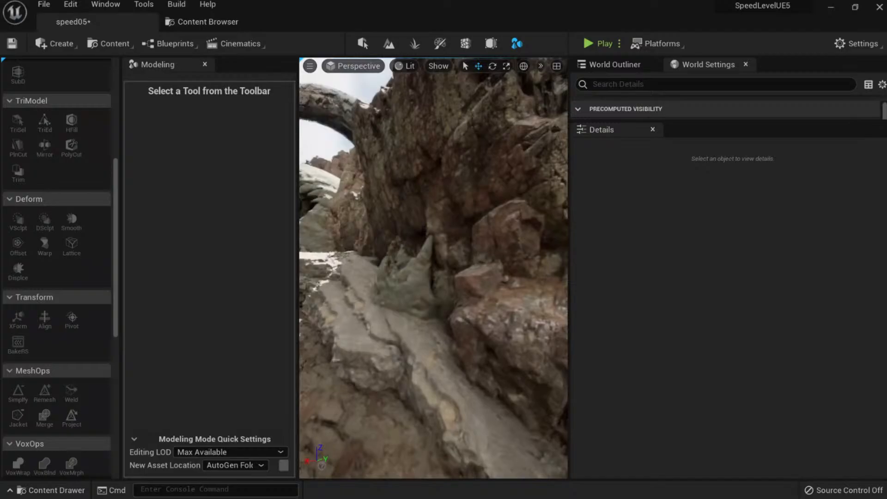
In local space, tilt the jaw mesh back to about 15° and sink it into the ground.
right_click_drag(454, 273, 422, 263)
left_click(481, 245)
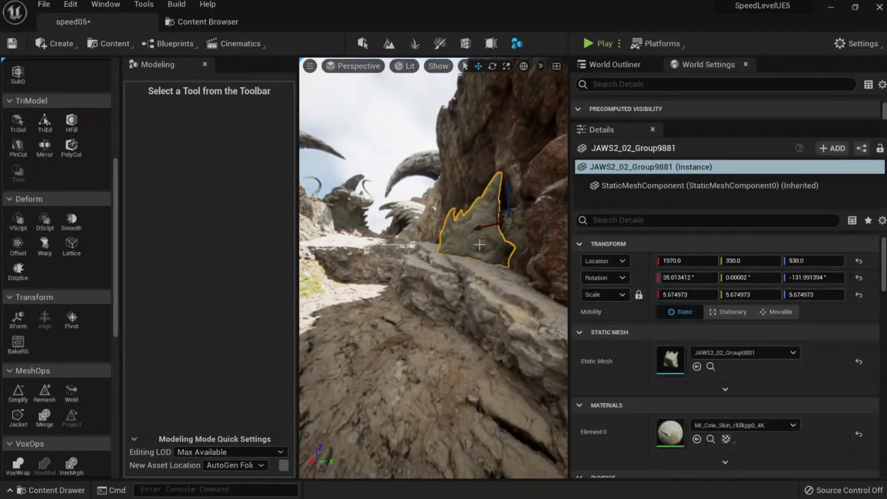
key("e")
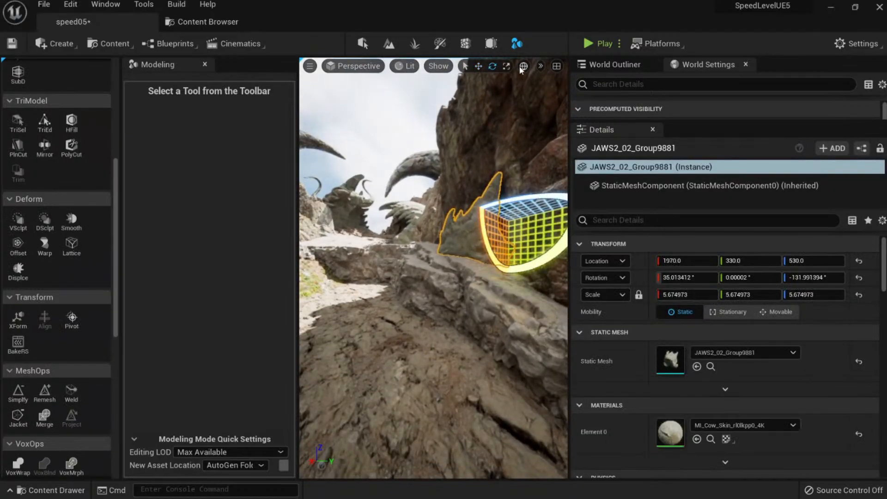
left_click(523, 66)
left_click_drag(545, 230, 510, 242)
key("w")
left_click_drag(497, 212, 504, 238)
key("Escape")
Alt-drag a duplicate of the jaw mesh to the left and switch back to world axes.
right_click_drag(489, 278, 513, 280)
left_click(514, 278)
left_click_drag(559, 293, 335, 253, "alt")
left_click_drag(334, 241, 333, 240)
key("Escape")
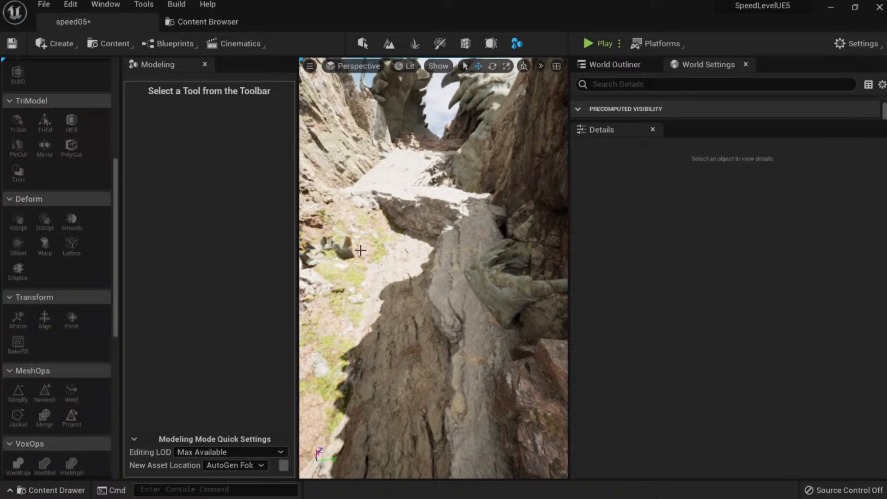
right_click_drag(384, 271, 390, 305)
left_click(390, 305)
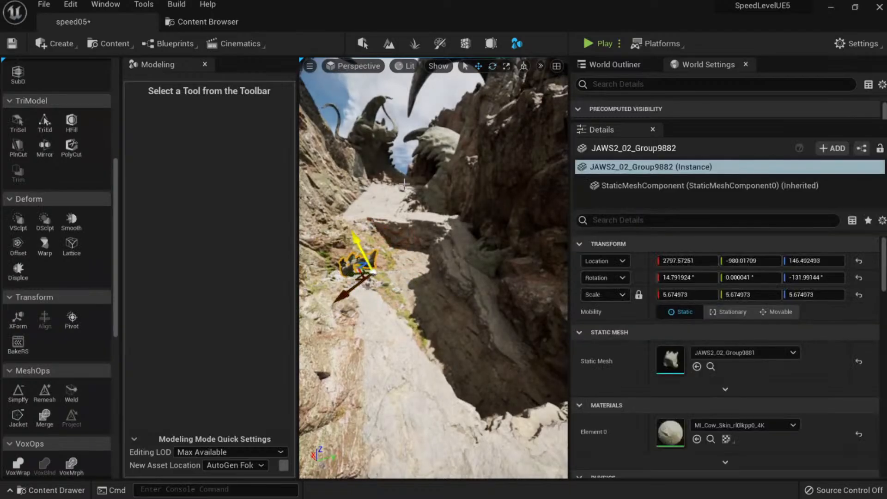
left_click(523, 66)
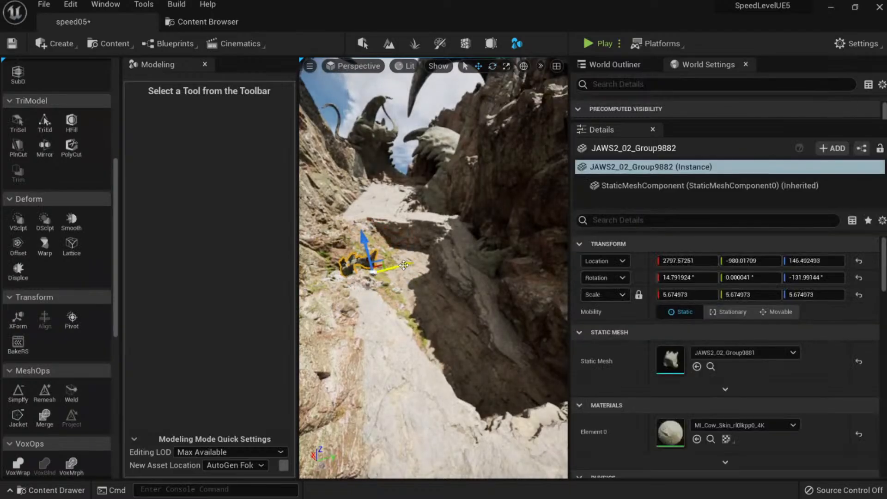
Position the copy, JAWS2_02_Group9883, at about 1477, -490, 126 and adjust its rotation.
right_click_drag(426, 268, 312, 281)
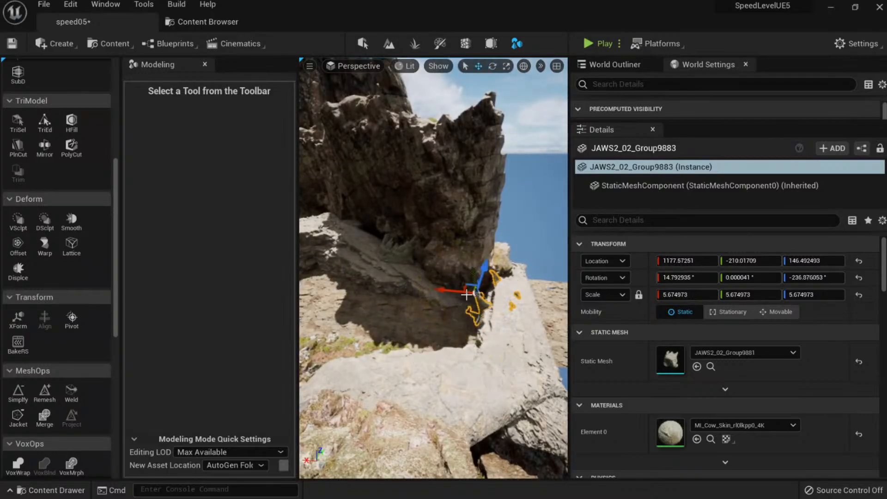
right_click_drag(457, 280, 487, 282)
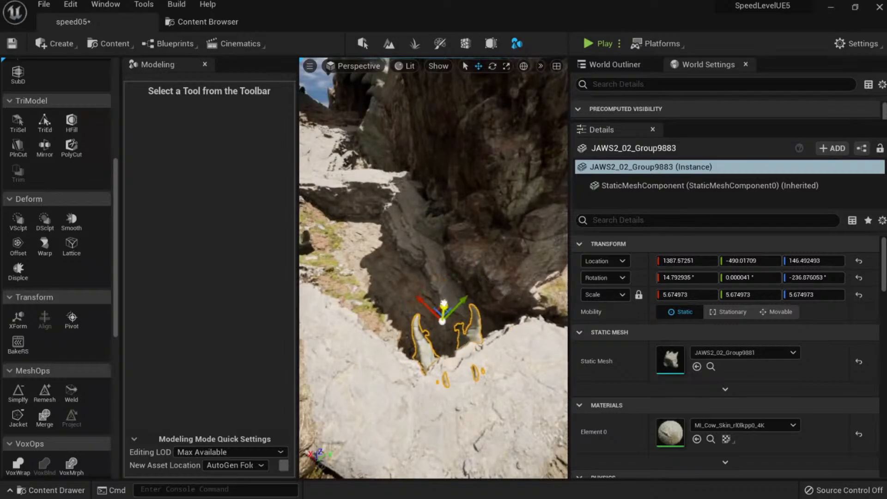
right_click_drag(452, 314, 460, 353)
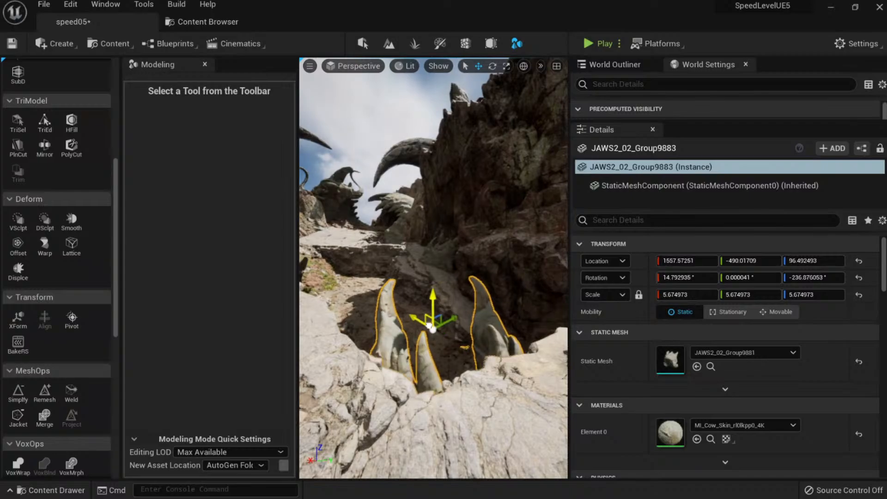
left_click_drag(439, 326, 444, 319)
right_click_drag(444, 320, 429, 301)
key("e")
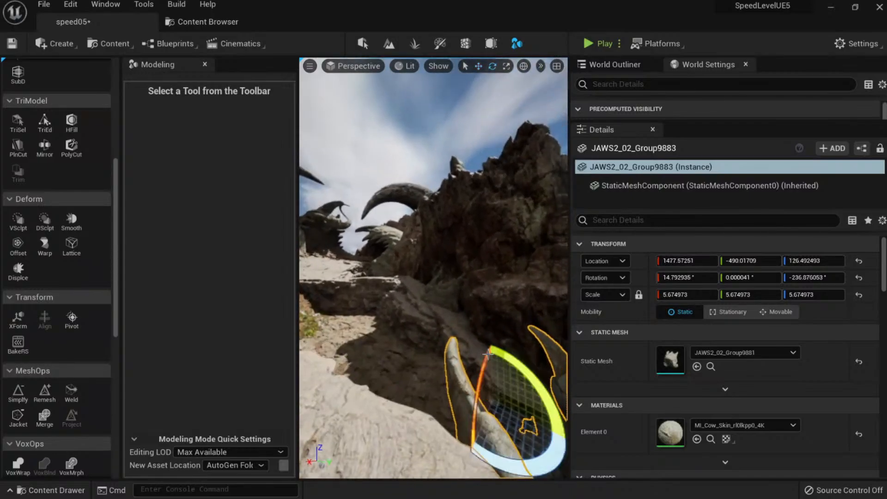
left_click_drag(452, 392, 452, 391)
key("Escape")
right_click_drag(451, 390, 431, 360)
In fullscreen view, select the toothed rock cluster and slide it to the right.
key("F11")
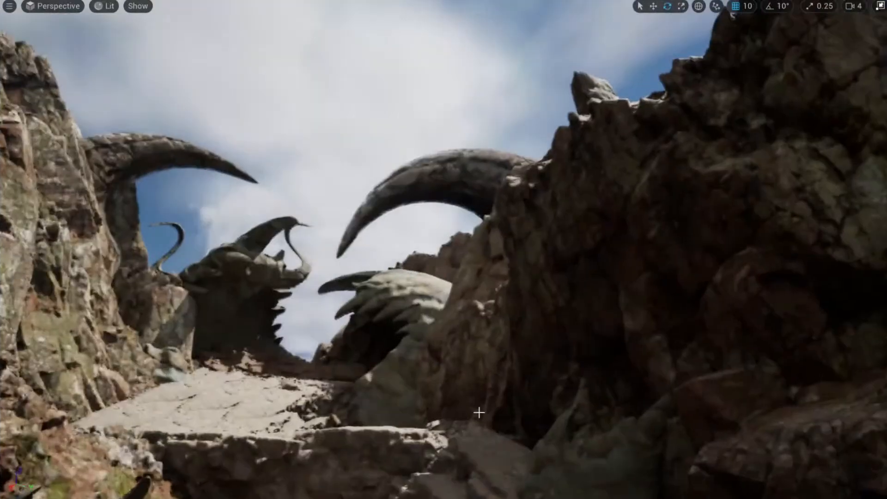
right_click_drag(502, 387, 493, 408)
left_click(619, 392)
right_click_drag(619, 392, 612, 418)
key("w")
left_click_drag(554, 372, 646, 354)
key("Escape")
Fly over the canyon and up the rocky slope to check the teeth placement.
right_click_drag(645, 354, 642, 412)
left_click(704, 231)
right_click_drag(704, 231, 688, 134)
key("w")
key("s")
key("w")
right_click_drag(656, 340, 636, 337)
right_click_drag(529, 311, 492, 300)
Leave fullscreen and bring up the Content Browser on the Monster meshes folder.
key("F11")
key("w")
left_click(213, 21)
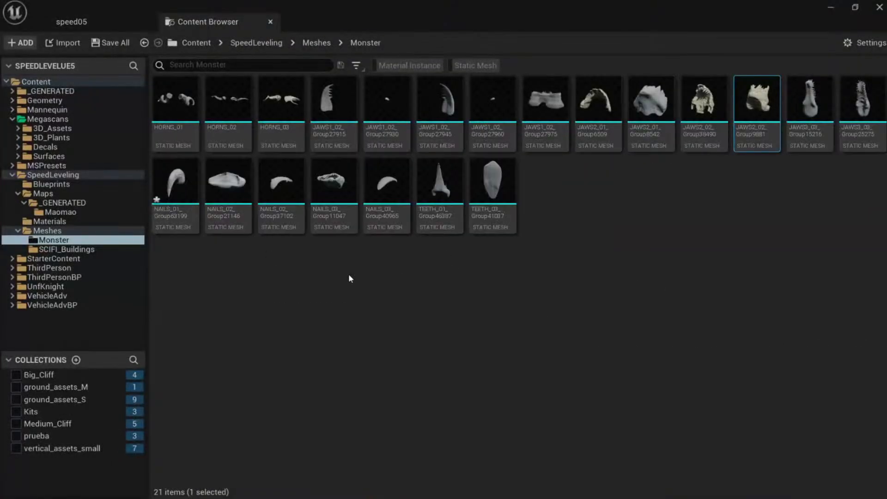
Save all unsaved content, including the NAILS_01 mesh.
left_click(314, 258)
left_click(112, 43)
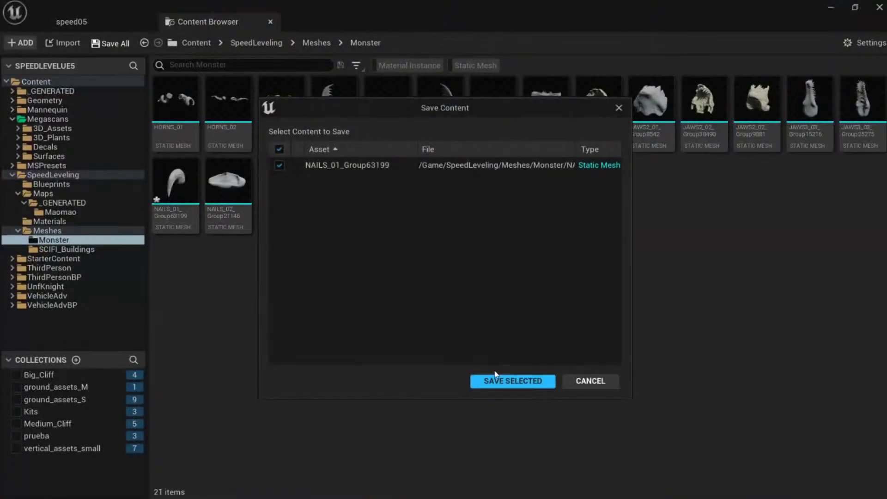
left_click(513, 380)
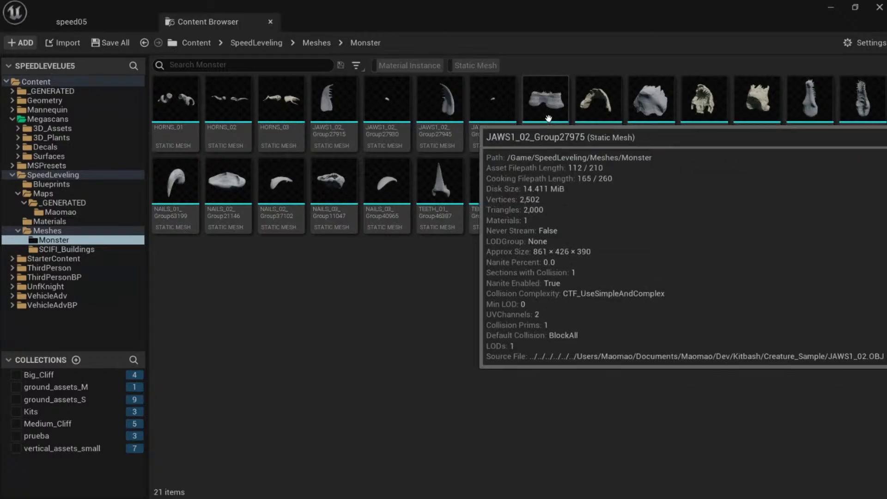
Place the JAWS1_02 mesh in the level and assign it the MI_Cow_Skin material.
left_click_drag(557, 114, 394, 319)
key("f")
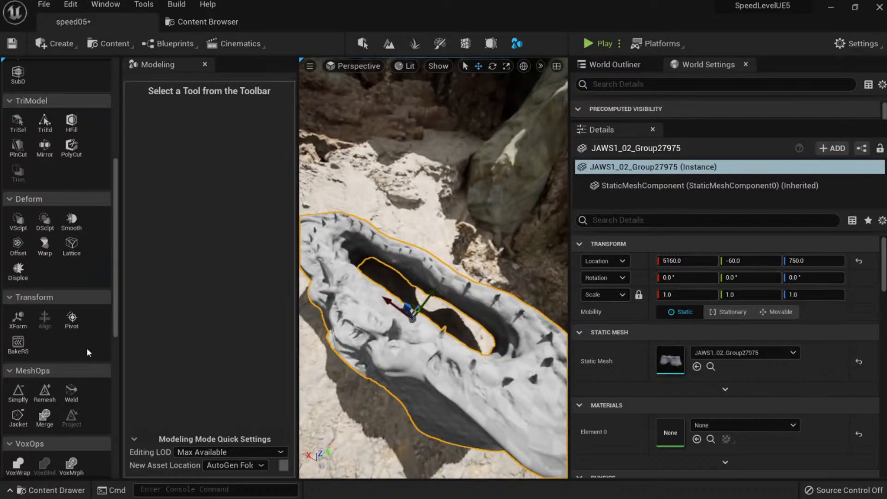
scroll(97, 343, "down", 2)
scroll(97, 342, "down", 7)
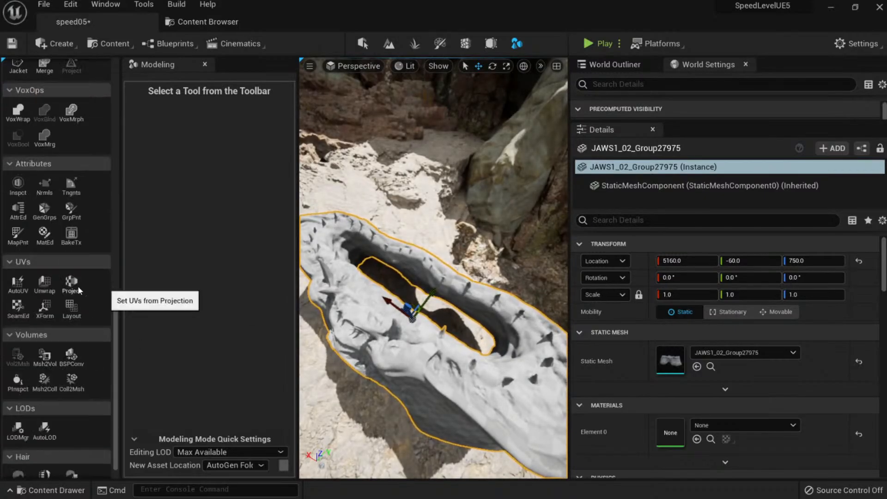
left_click(719, 424)
type("cow")
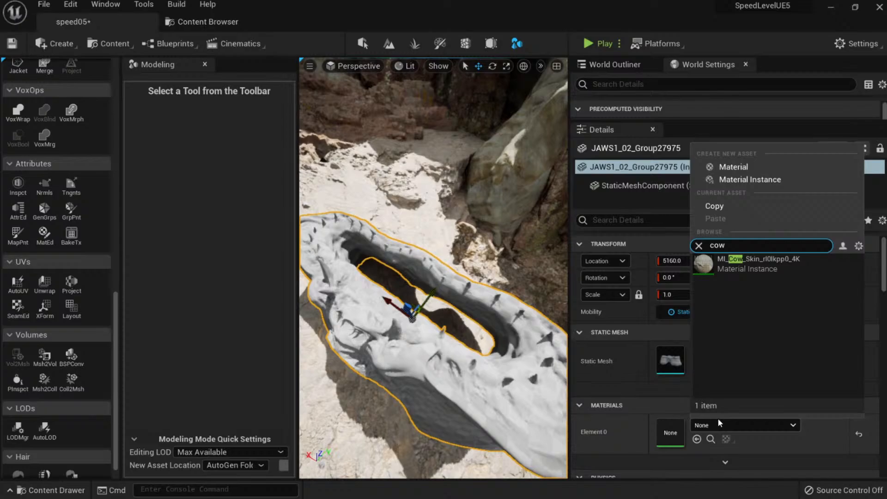
key("Return")
left_click_drag(499, 351, 517, 242, "alt")
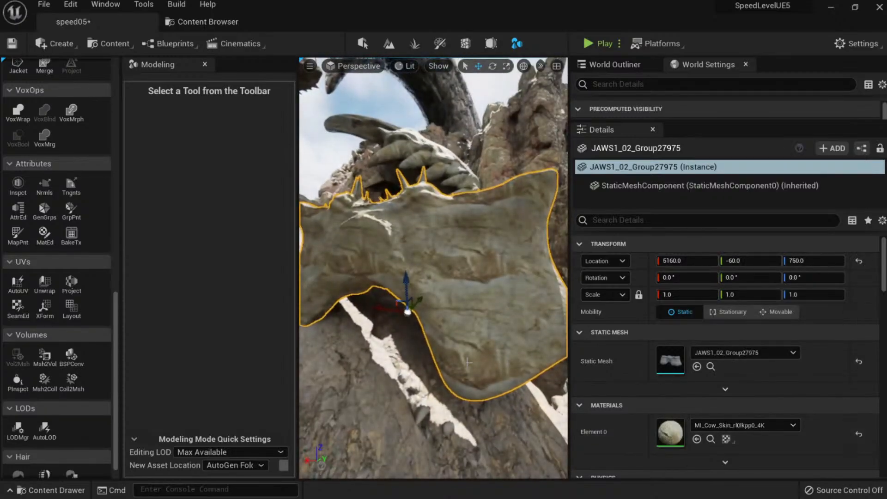
Set MI_Cow_Skin in the JAWS1_02 mesh editor, close it, and pull the camera back.
double_click(683, 364)
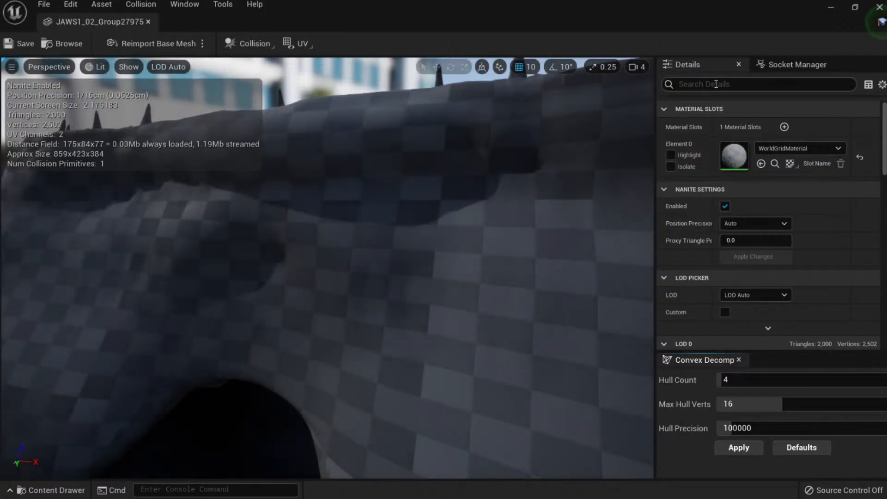
left_click(775, 149)
type("cow")
key("Return")
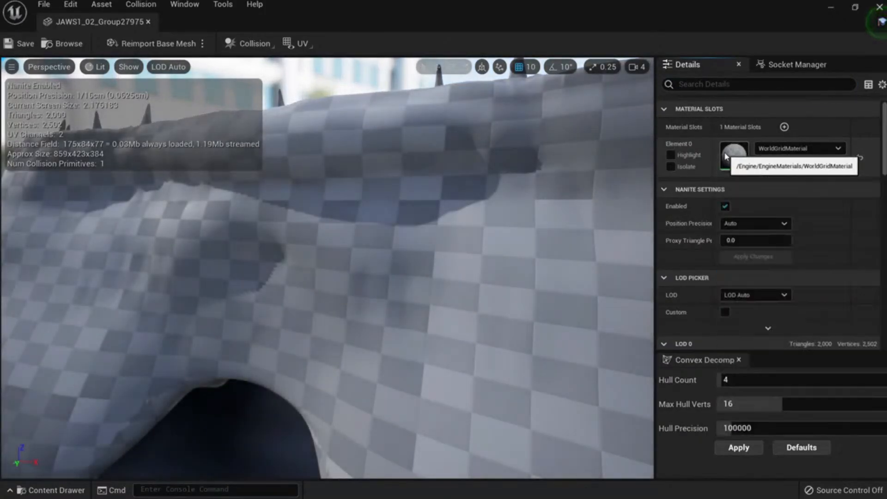
scroll(477, 260, "down", 6)
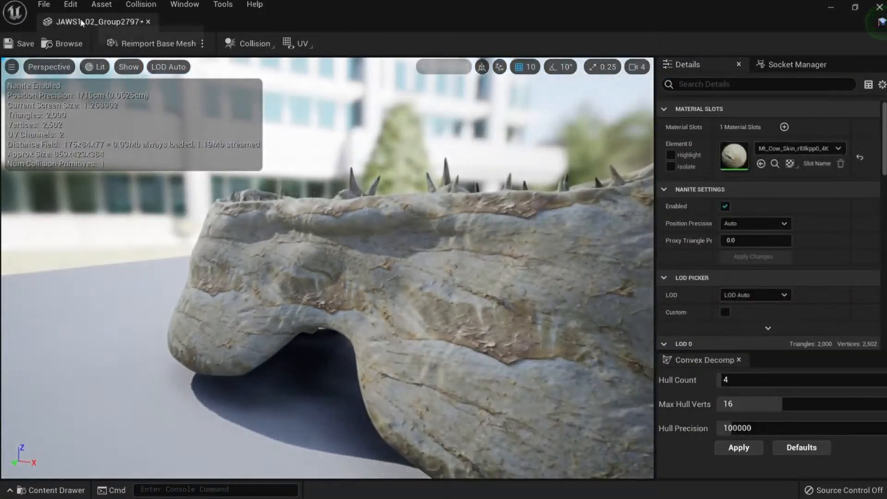
middle_click(94, 28)
key("s")
right_click_drag(398, 314, 406, 337)
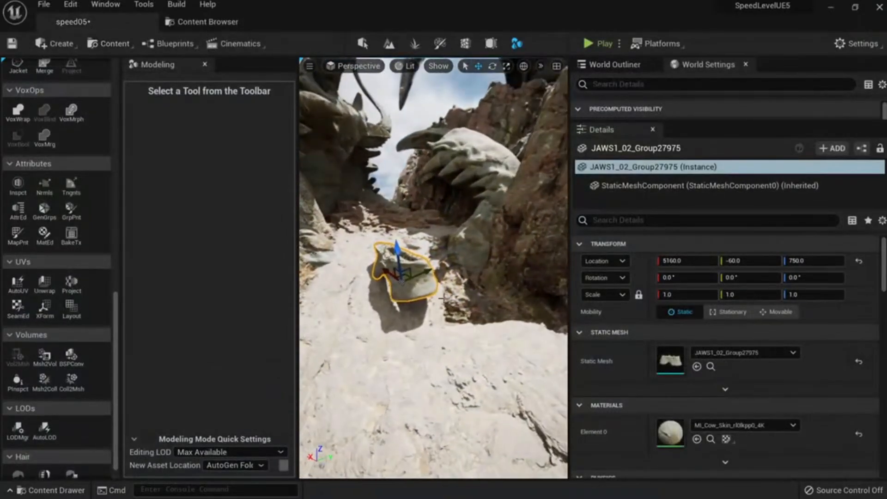
Spin the jaw in local space, raise it deeper into the canyon, and enlarge it about 2.5×.
key("e")
left_click_drag(397, 318, 356, 319)
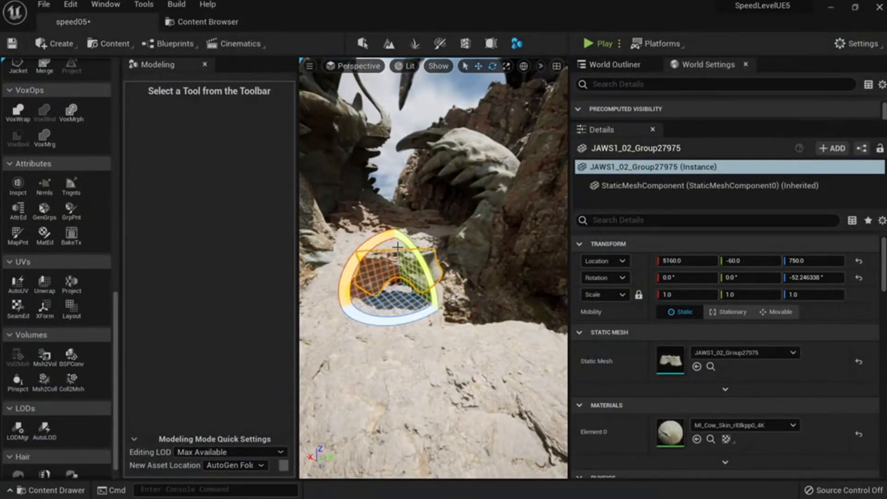
left_click(522, 67)
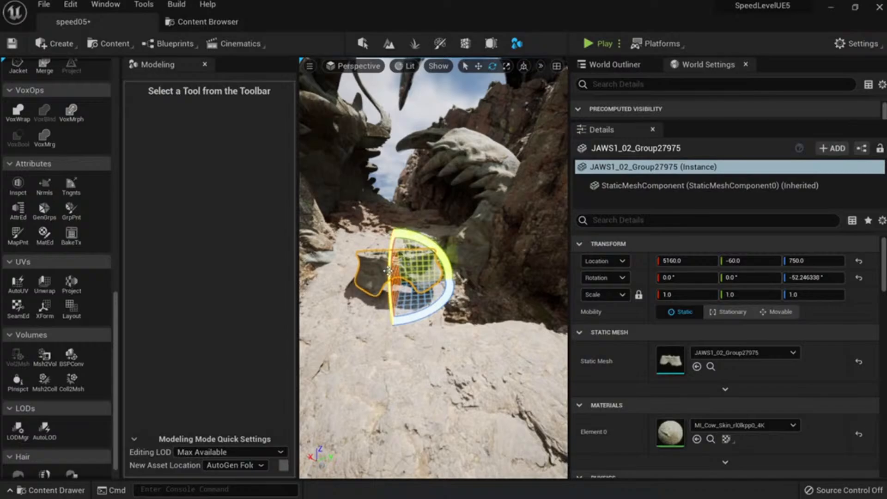
left_click_drag(400, 253, 414, 197)
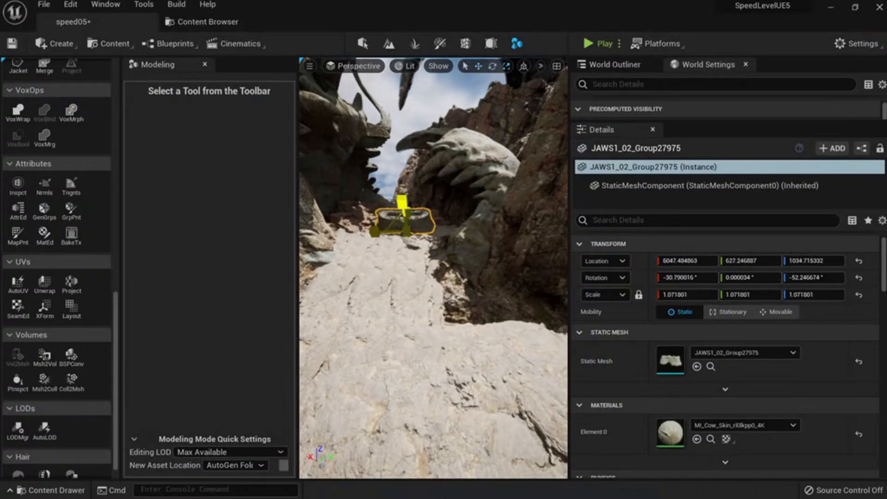
mouse_move(406, 230)
left_mouse_down()
mouse_move(434, 203)
mouse_move(404, 227)
left_mouse_up()
key("Escape")
key("s")
right_click_drag(404, 226, 406, 208)
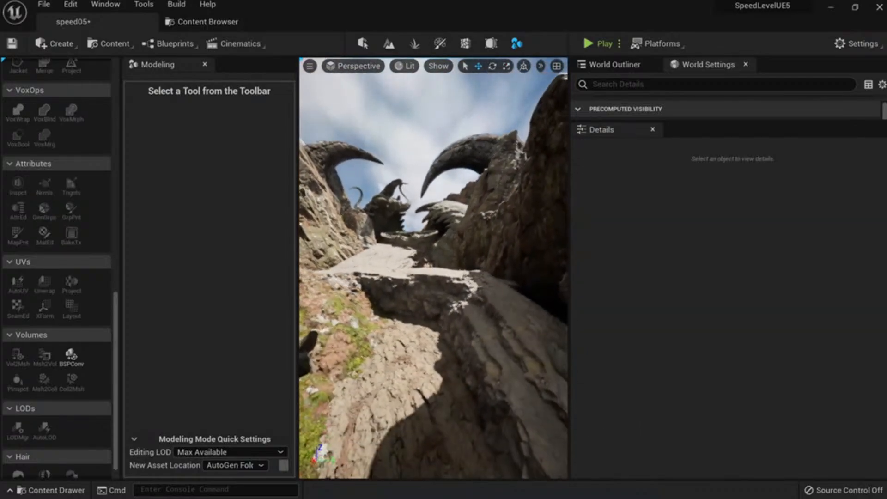
Tilt the jaw about 16 degrees and slide it across the ground.
left_click(429, 242)
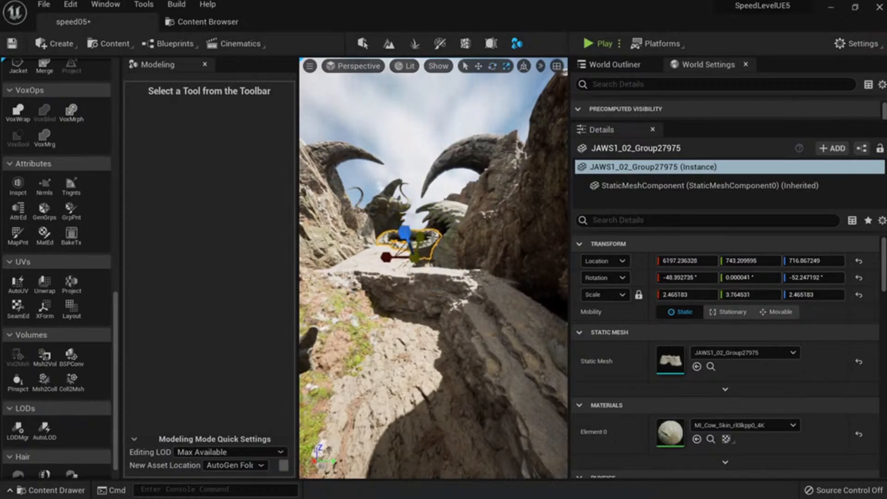
key("Escape")
key("s")
right_click_drag(429, 241, 416, 236)
key("d")
left_click(403, 252)
key("e")
left_click_drag(387, 261, 383, 261)
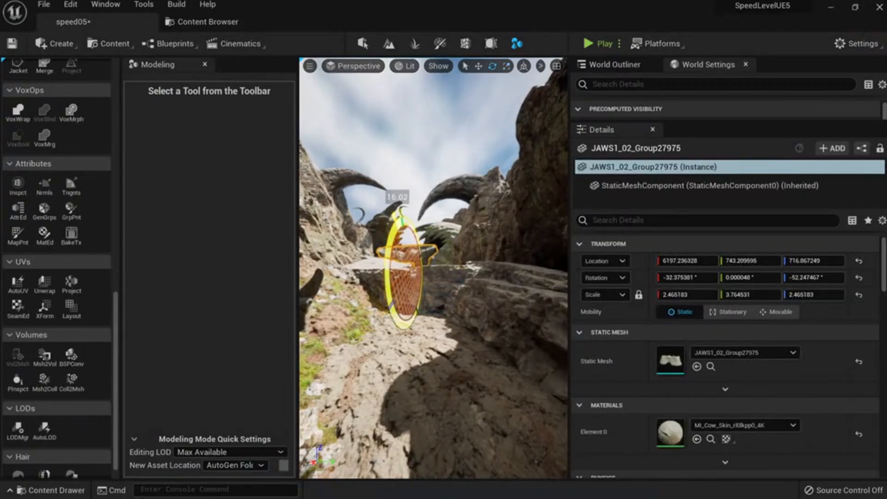
key("Escape")
left_click(419, 259)
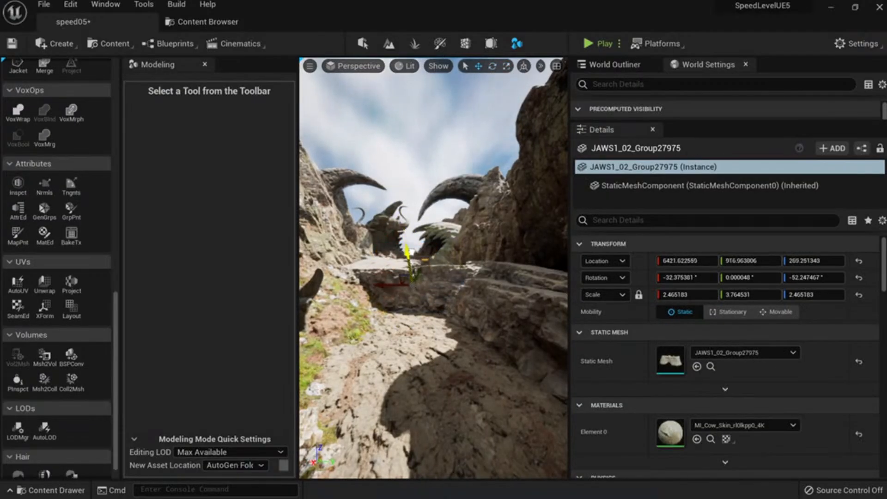
key("Escape")
left_click(412, 260)
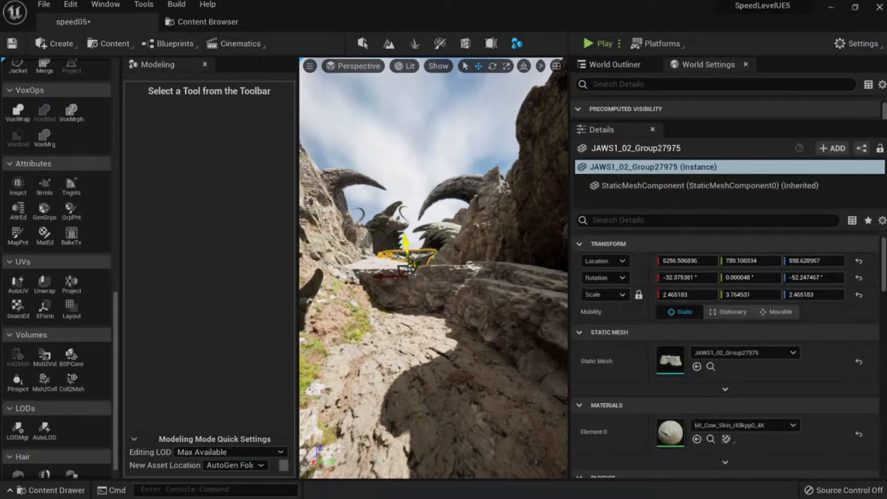
left_click_drag(424, 281, 422, 281)
right_click_drag(421, 282, 413, 314)
Undo a lowering move, switch to world axes, and slide the jaw toward the camera along X.
key("e")
left_click_drag(483, 200, 476, 240)
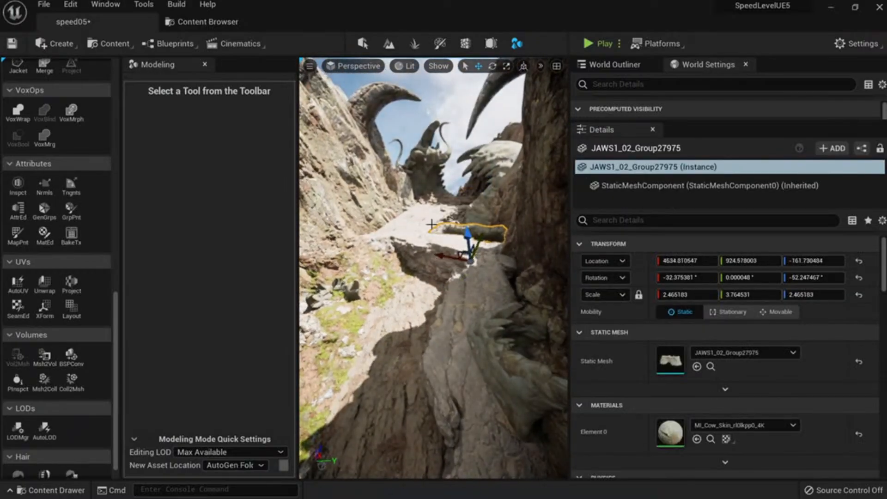
key("ctrl+z")
left_click(523, 67)
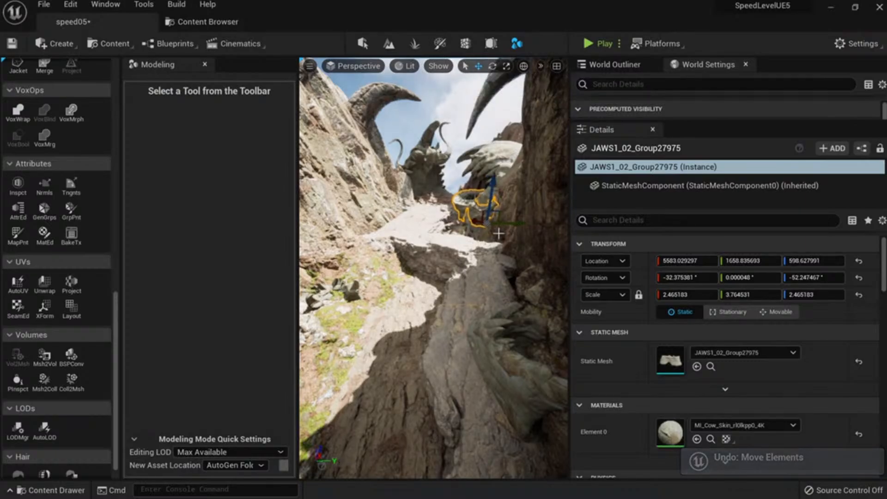
right_click_drag(494, 176, 521, 189)
key("e")
left_click_drag(439, 206, 503, 302)
key("e")
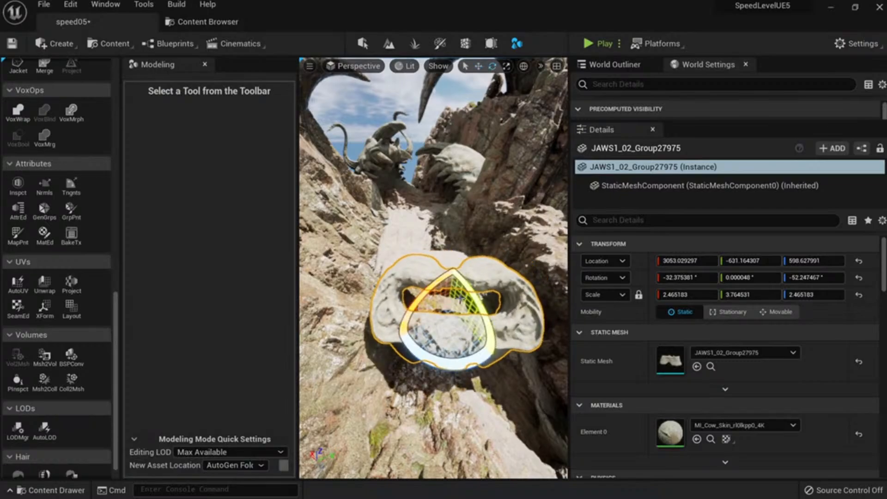
Unlock scale and reset the jaw's scale to 1.0 on all axes in Details.
left_click(801, 295)
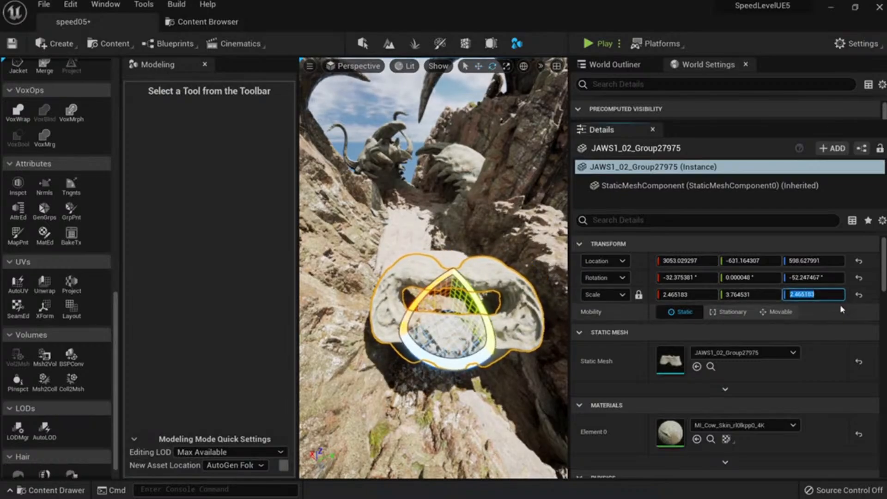
left_click(638, 295)
left_click(683, 295)
type("1")
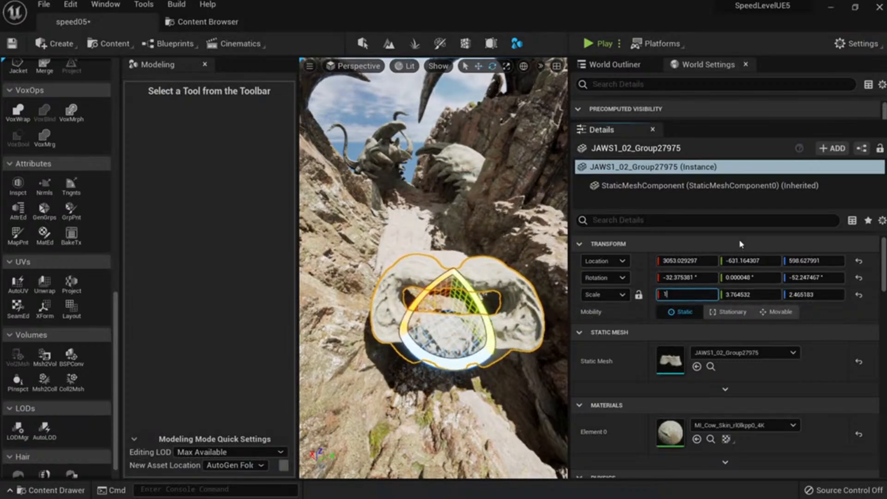
key("Tab")
type("1")
key("Tab")
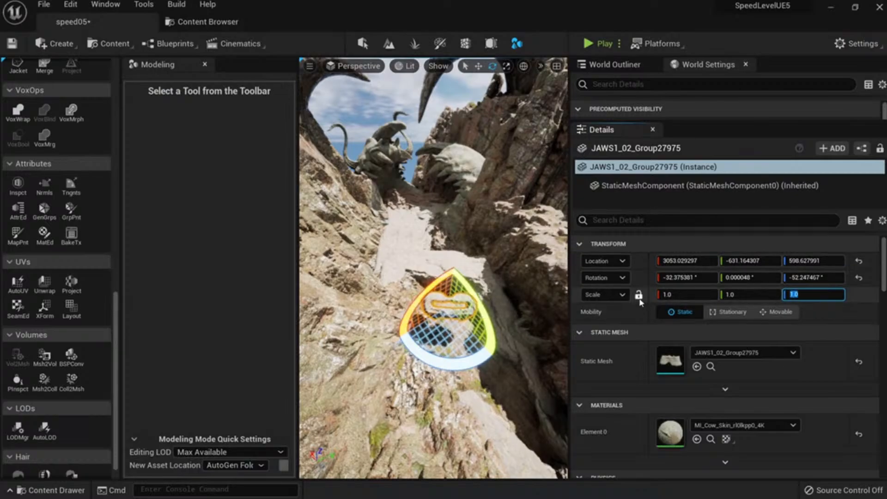
left_click(638, 296)
Sink the jaw half into the canyon floor and shift it in front of the rock ledge.
right_click_drag(521, 287, 496, 315)
key("w")
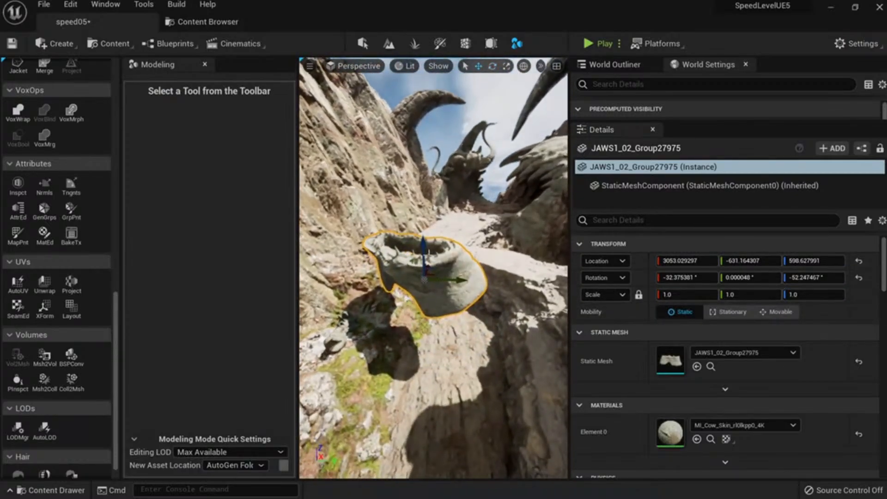
right_click_drag(456, 245, 416, 227)
left_click_drag(414, 228, 428, 314)
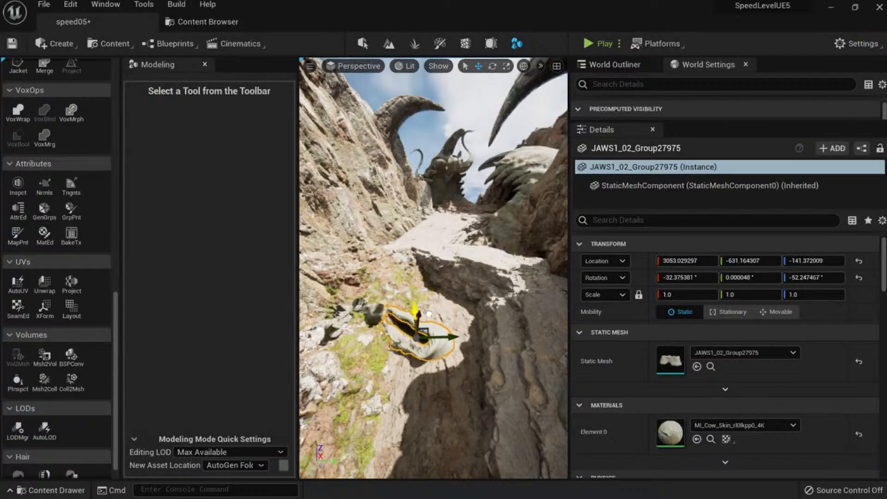
right_click_drag(429, 319, 398, 329)
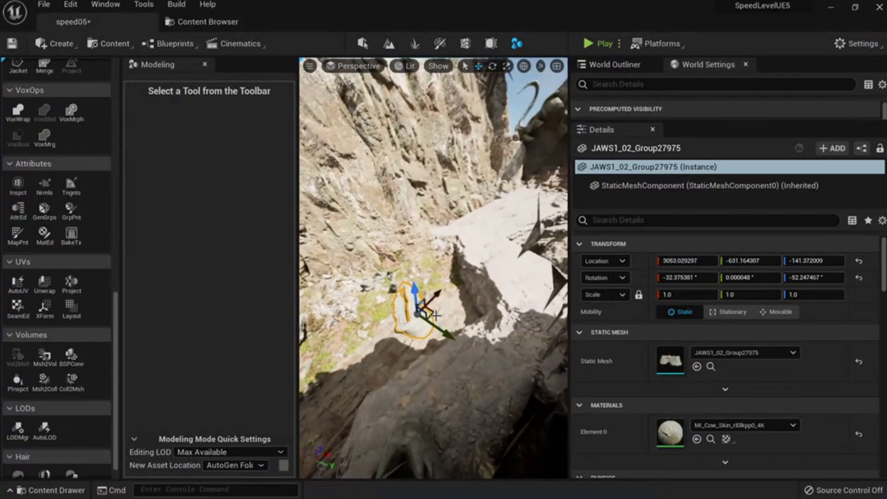
left_click_drag(432, 308, 483, 309)
key("Escape")
mouse_move(488, 313)
right_mouse_down()
mouse_move(538, 270)
mouse_move(476, 317)
right_mouse_up()
left_click(413, 319)
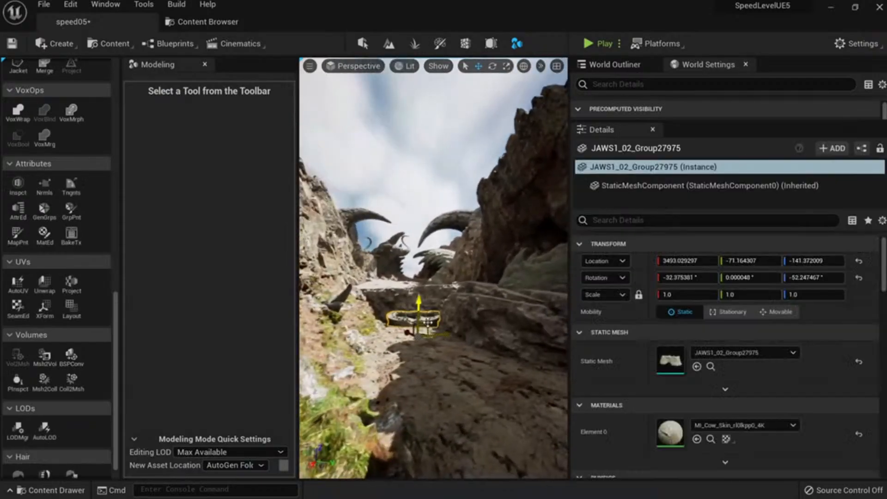
key("Escape")
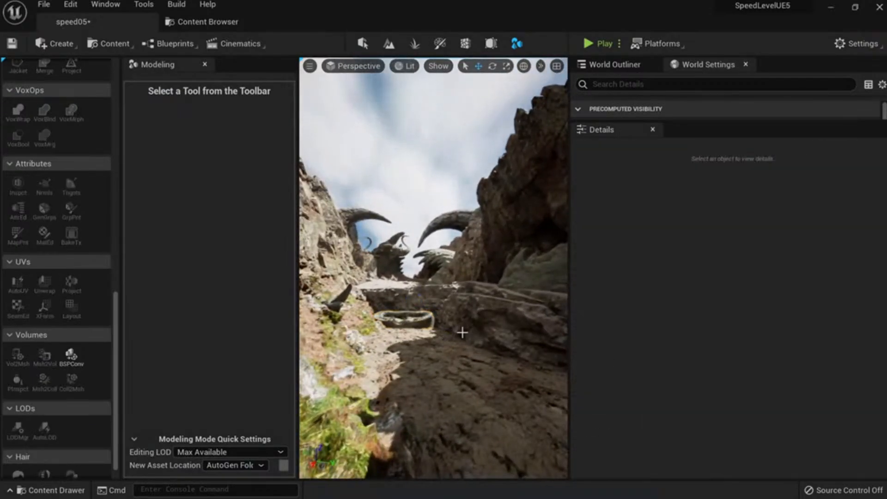
Alt-drag to duplicate the jaw ring, spinning the copy and levelling its tilt.
left_click(403, 318)
right_click_drag(404, 318, 455, 363)
key("e")
left_click_drag(353, 307, 408, 295, "alt")
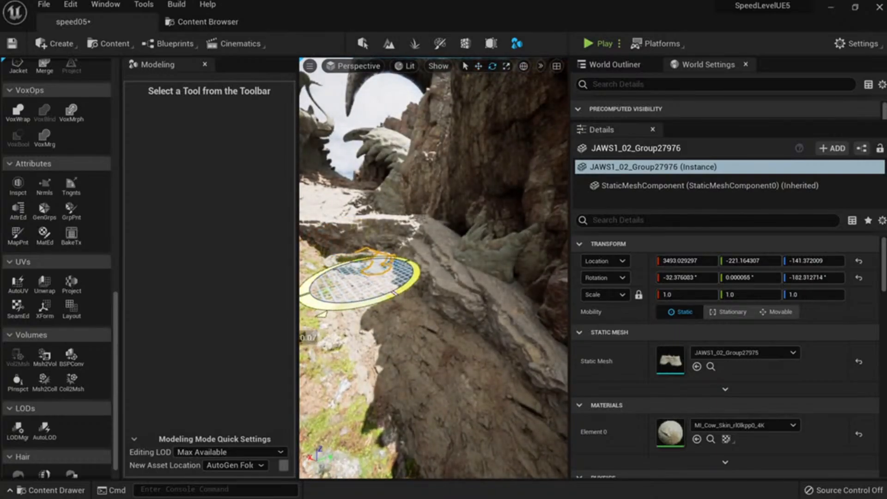
key("w")
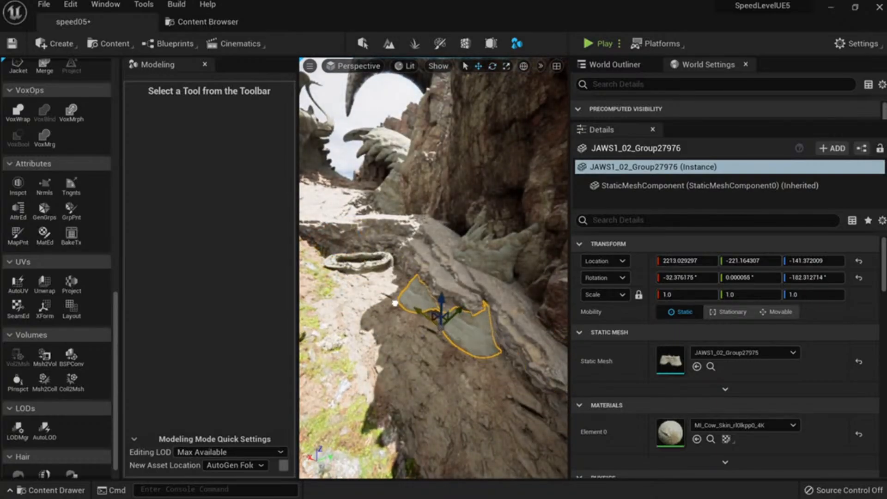
left_click_drag(459, 365, 499, 365)
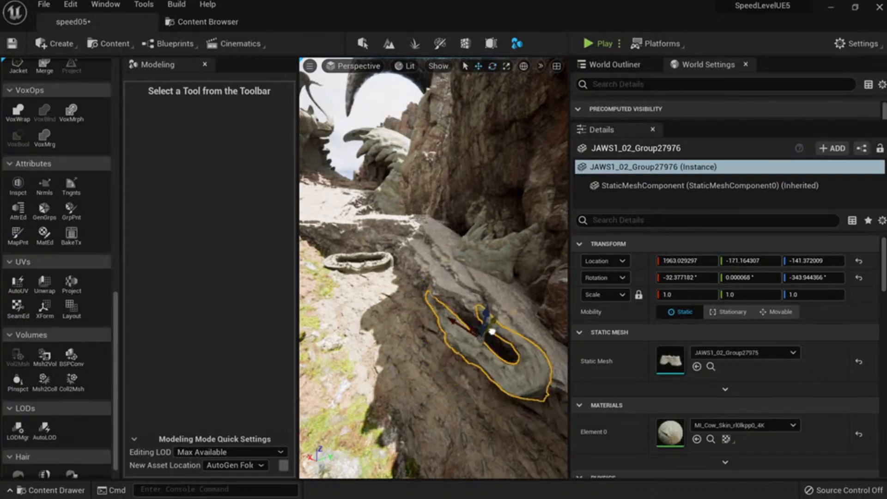
left_click_drag(462, 343, 483, 344)
Slide the copy along Y and rotate it into the rock slope.
key("Escape")
mouse_move(483, 344)
right_mouse_down()
mouse_move(446, 319)
mouse_move(493, 348)
right_mouse_up()
left_click(482, 363)
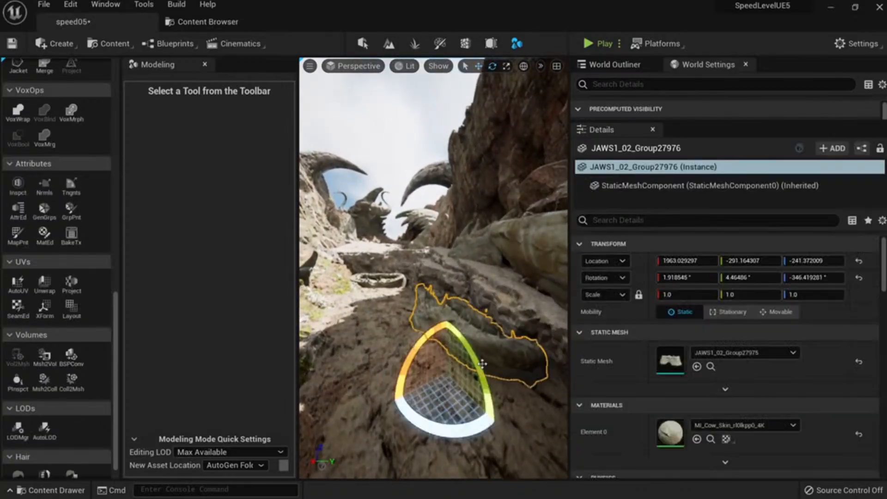
left_click_drag(491, 416, 489, 418)
key("Escape")
Fly through the canyon and switch the viewport to fullscreen.
right_click_drag(461, 360, 408, 331)
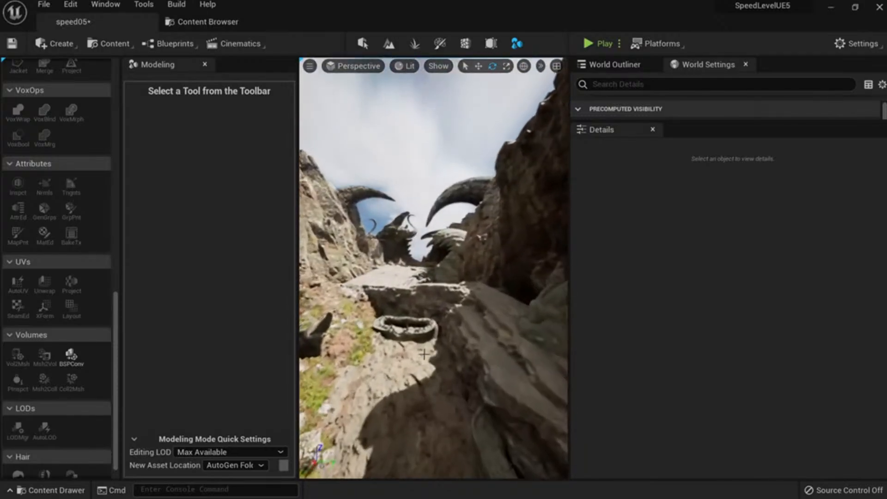
left_click(425, 338)
right_click_drag(473, 336, 455, 344)
key("F11")
Capture the whole screen and draw a red frame around the horns.
right_click_drag(421, 313, 424, 296)
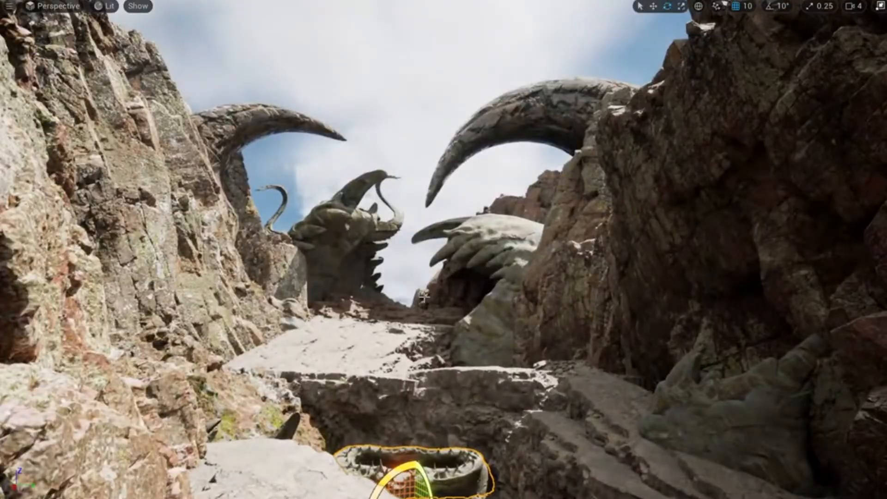
key("Print")
mouse_move(1, 1)
left_mouse_down()
mouse_move(846, 485)
mouse_move(884, 496)
left_mouse_up()
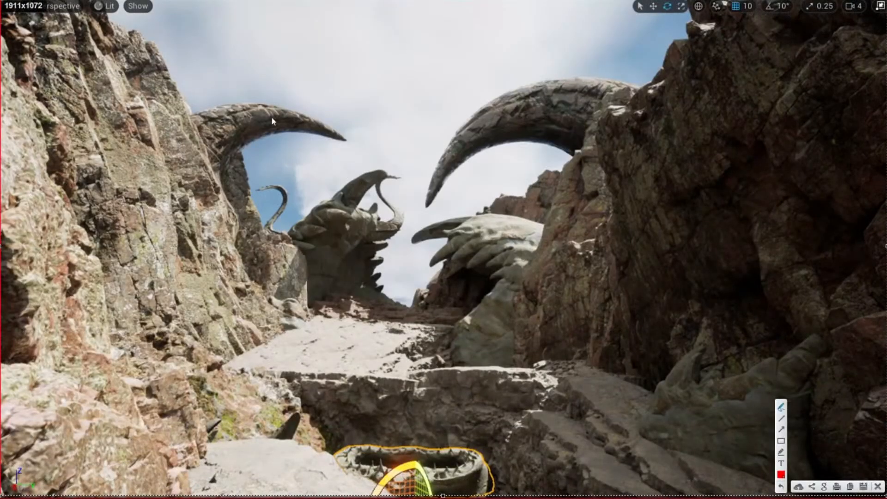
mouse_move(225, 75)
left_mouse_down()
mouse_move(236, 159)
mouse_move(231, 328)
left_mouse_up()
mouse_move(214, 59)
left_mouse_down()
mouse_move(402, 85)
mouse_move(569, 328)
mouse_move(292, 342)
left_mouse_up()
left_click_drag(233, 334, 233, 333)
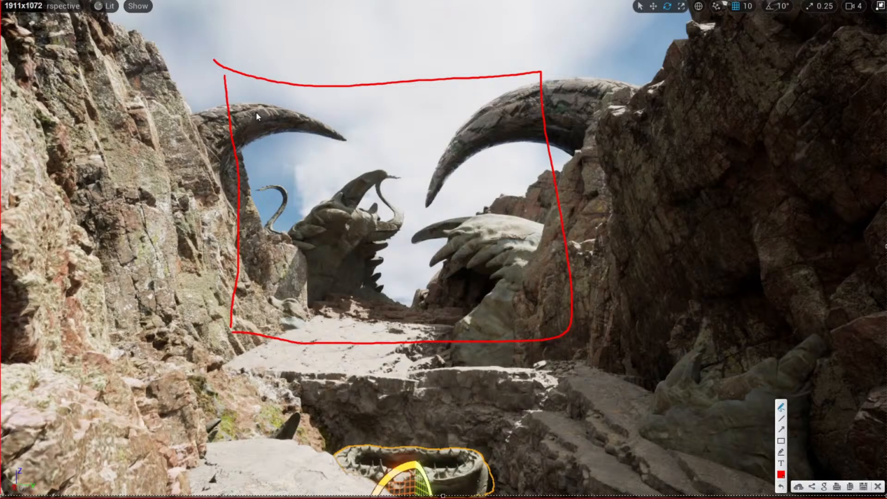
Draw red boxes marking the left and right horn areas.
left_click_drag(256, 111, 259, 162)
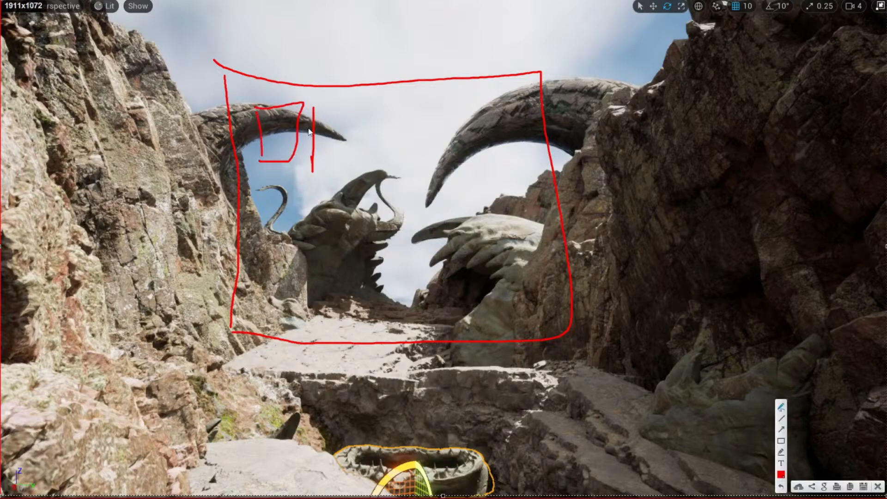
left_click_drag(314, 109, 314, 160)
mouse_move(366, 111)
left_mouse_down()
mouse_move(392, 154)
mouse_move(368, 110)
left_mouse_up()
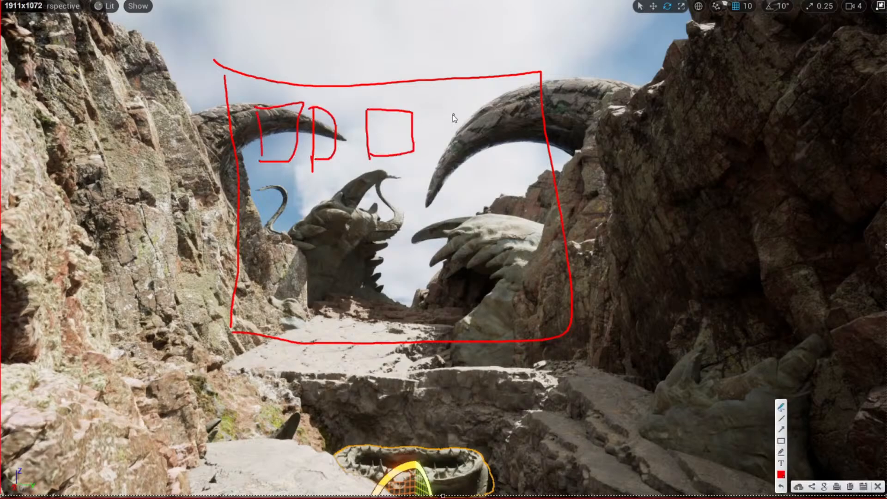
mouse_move(442, 113)
left_mouse_down()
mouse_move(484, 118)
mouse_move(452, 149)
left_mouse_up()
Circle the dragon head, the spots below it, and the right claw in red.
left_click_drag(362, 187, 345, 218)
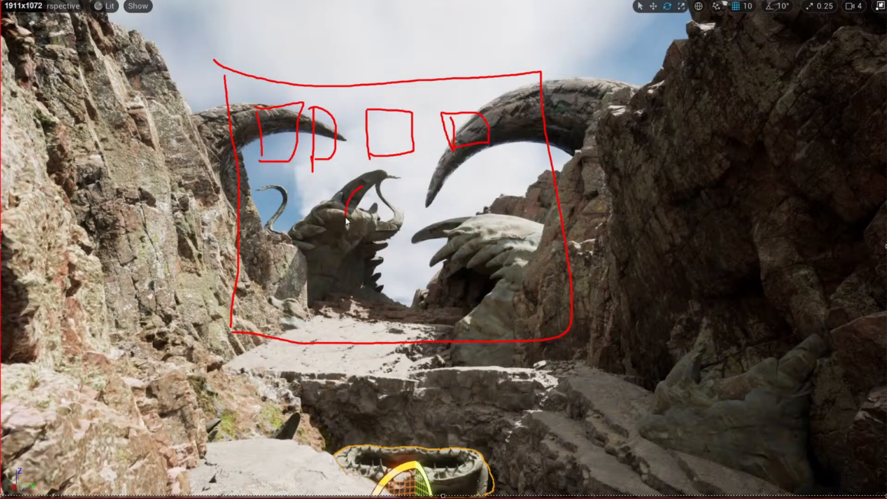
left_click_drag(370, 184, 370, 185)
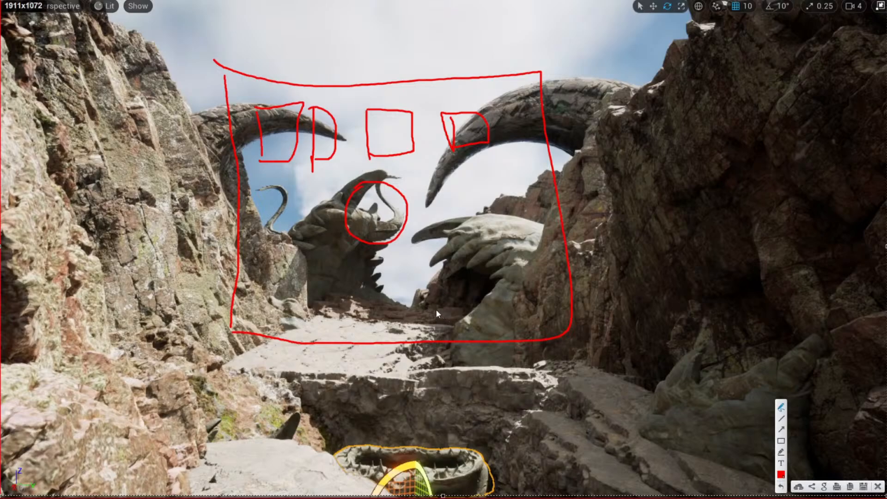
left_click_drag(270, 257, 271, 257)
mouse_move(323, 269)
left_mouse_down()
mouse_move(314, 301)
mouse_move(331, 273)
left_mouse_up()
mouse_move(450, 259)
left_mouse_down()
mouse_move(436, 269)
mouse_move(421, 242)
left_mouse_up()
left_click_drag(463, 187, 487, 224)
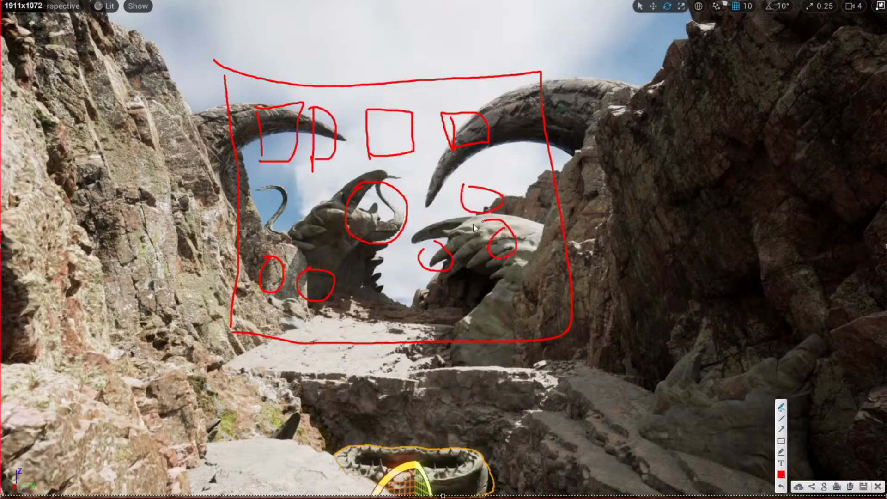
mouse_move(306, 176)
left_mouse_down()
mouse_move(300, 215)
mouse_move(314, 181)
left_mouse_up()
Dismiss the markup and Alt-drag a copy of the long jaw piece to the left.
left_click(878, 486)
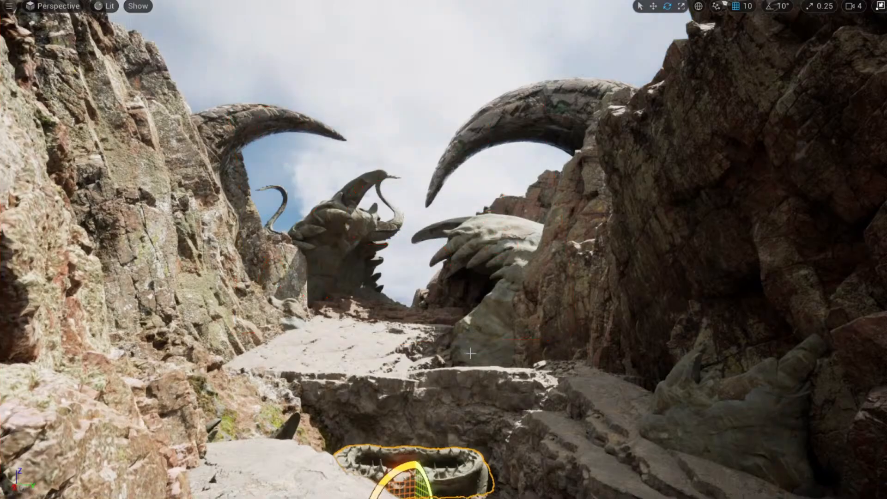
key("f")
key("w")
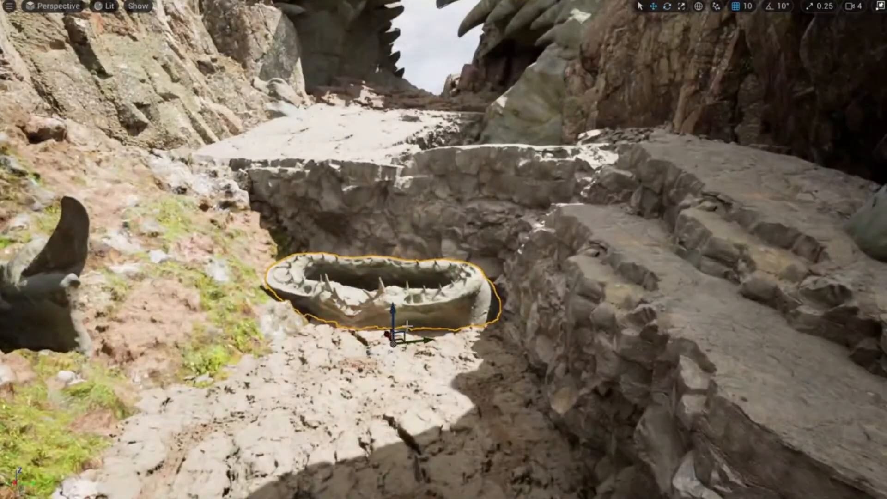
right_click_drag(409, 330, 429, 333)
left_click(407, 415)
right_click_drag(407, 411, 360, 393)
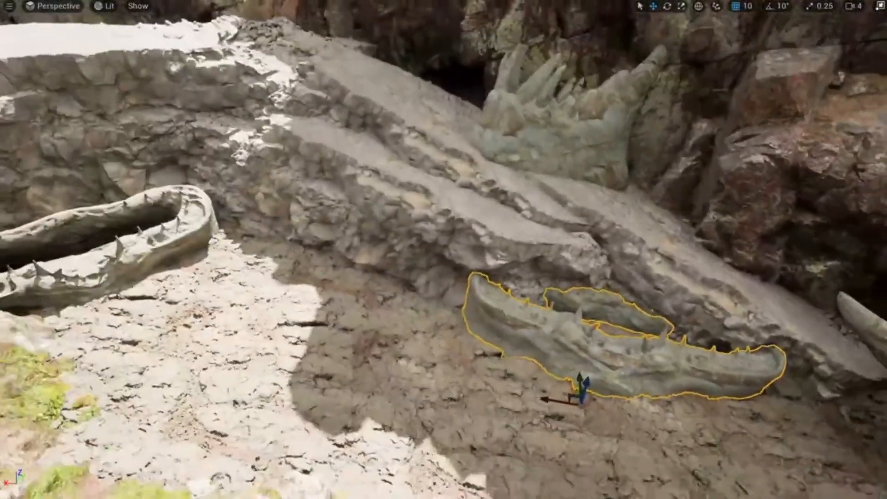
left_click_drag(557, 400, 375, 373, "alt")
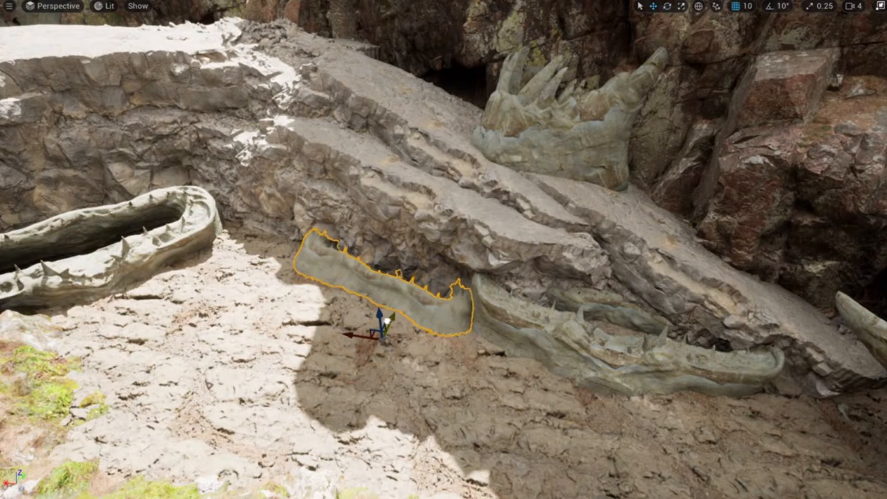
Fly back up the canyon to select the bowl-shaped jaw rock, then exit fullscreen.
right_click_drag(443, 249, 397, 194)
right_click_drag(428, 329, 414, 286)
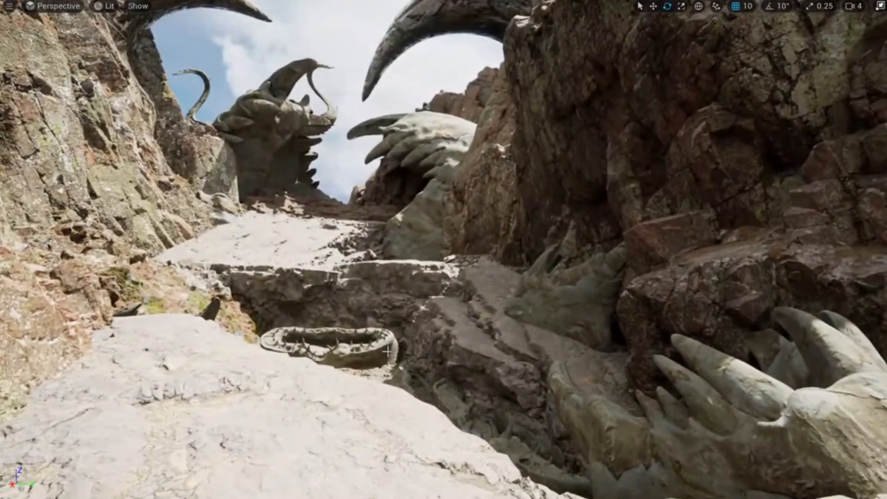
right_click_drag(387, 351, 364, 341)
left_click(324, 358)
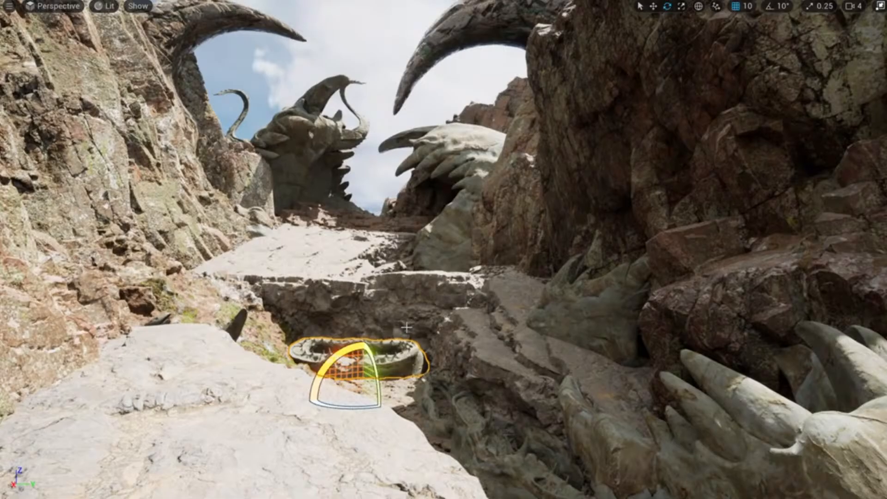
right_click_drag(480, 282, 460, 281)
key("F11")
Locate the nail mesh's asset, save the selected packages, and drag JAWS2_02 into the canyon.
key("ctrl+space")
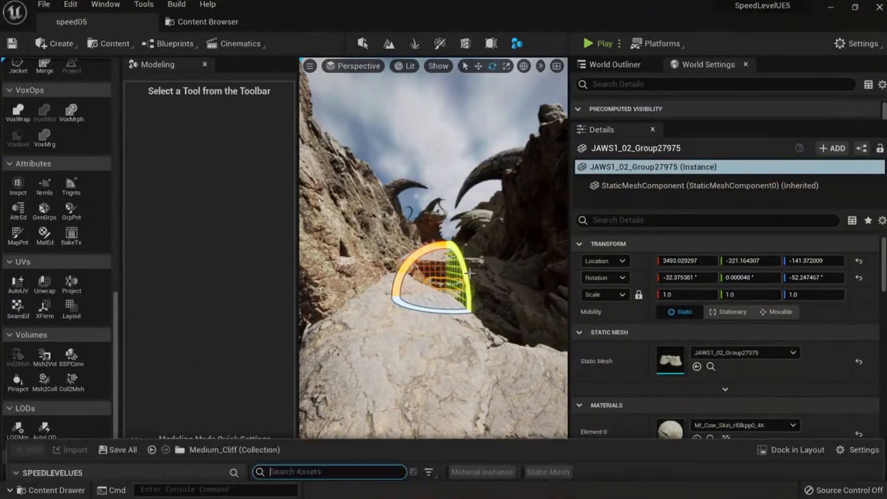
left_click(410, 185)
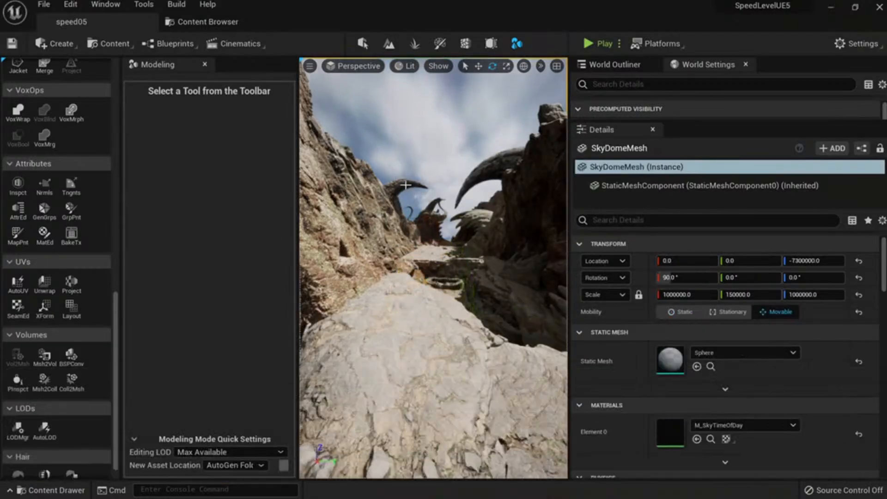
left_click(407, 187)
left_click(710, 366)
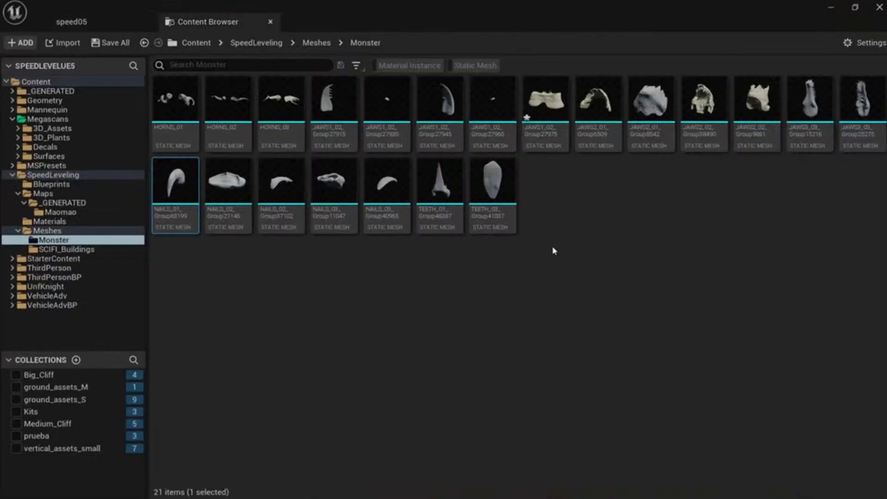
left_click(110, 42)
left_click(512, 380)
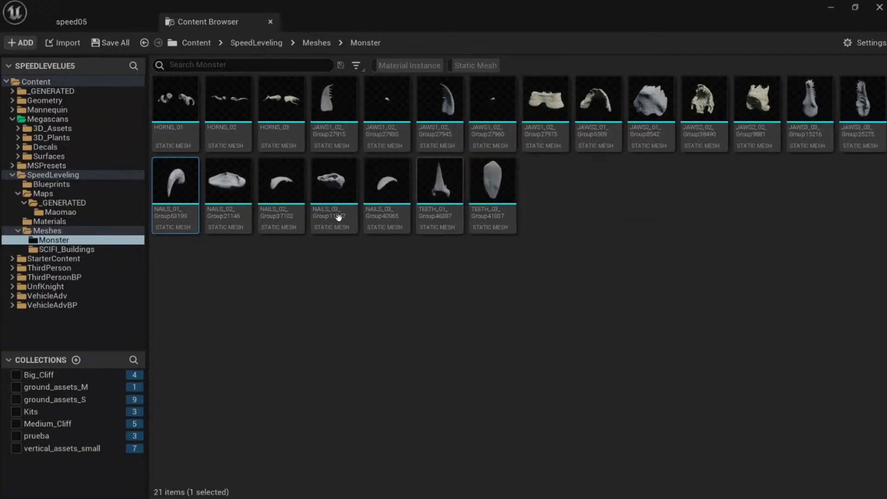
left_click_drag(690, 114, 341, 345)
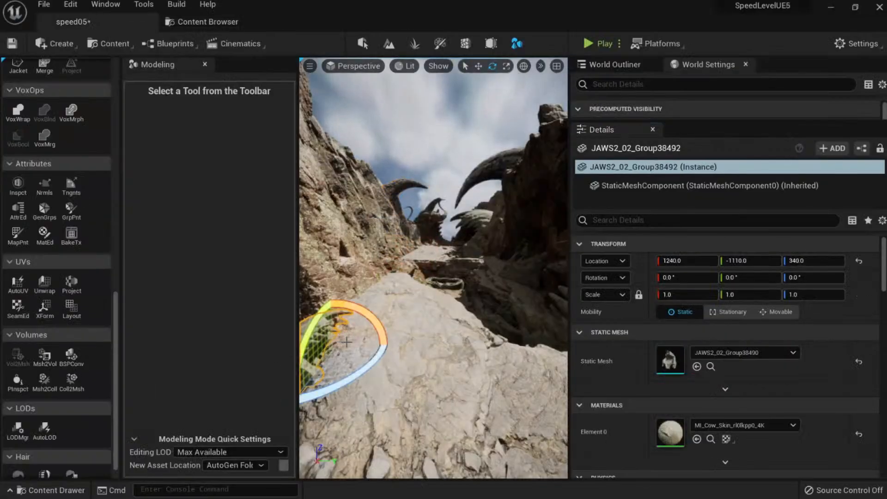
Drop the JAWS2_02 mesh into the canyon and enlarge it to about 4.38 scale.
right_click_drag(342, 345, 392, 365)
key("r")
left_click_drag(439, 366, 462, 349)
key("w")
right_click_drag(462, 349, 499, 379)
right_click_drag(430, 345, 426, 352)
key("r")
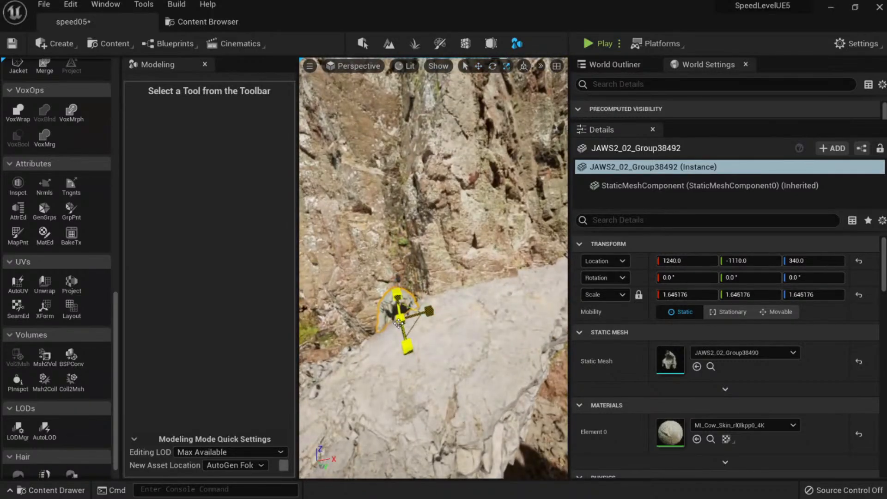
left_click_drag(398, 322, 414, 299)
Nudge the enlarged JAWS2_02 mesh into position beside the path and tilt it slightly.
key("w")
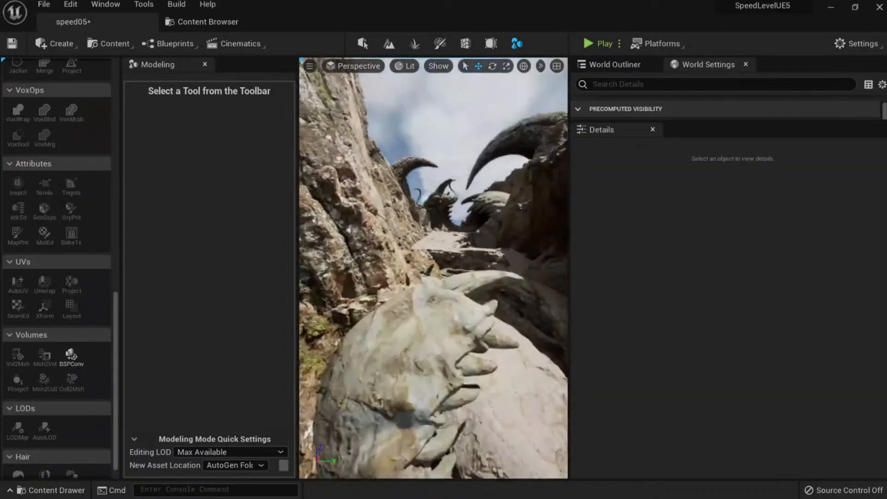
right_click_drag(433, 286, 435, 267)
left_click(353, 252)
right_click_drag(353, 252, 353, 259)
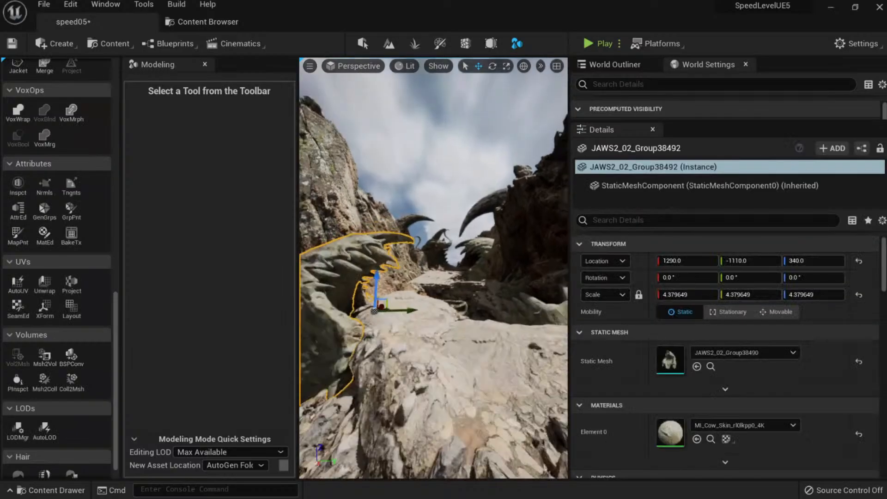
key("e")
left_click_drag(362, 318, 365, 317)
key("Escape")
right_click_drag(433, 268, 450, 257)
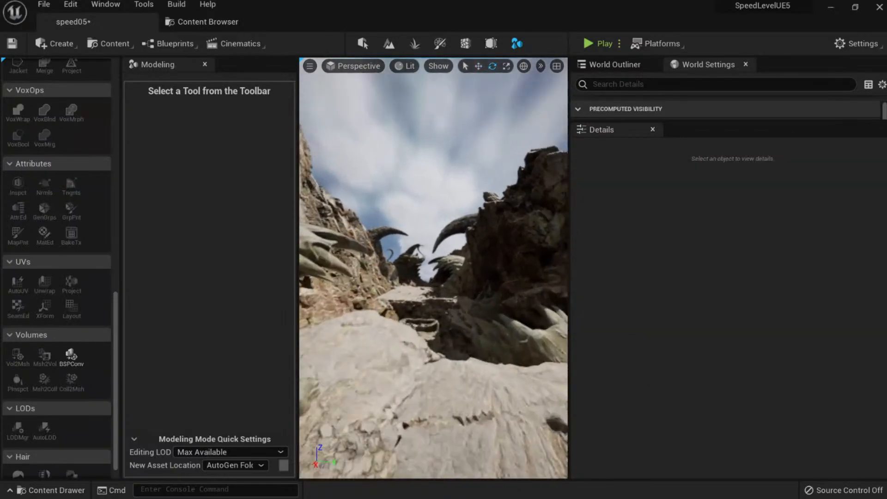
right_click_drag(451, 346, 452, 342)
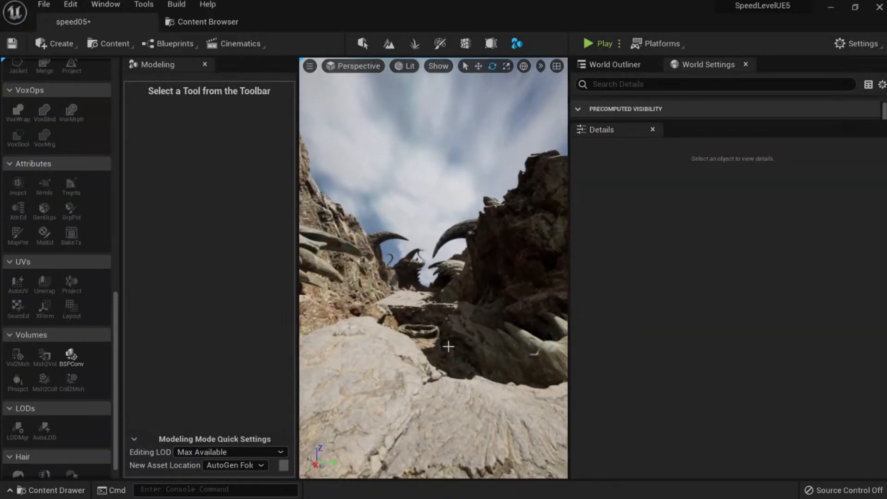
Frame the canyon shot full-screen, capture a screenshot with F9, and return to selection mode.
key("F10")
key("F11")
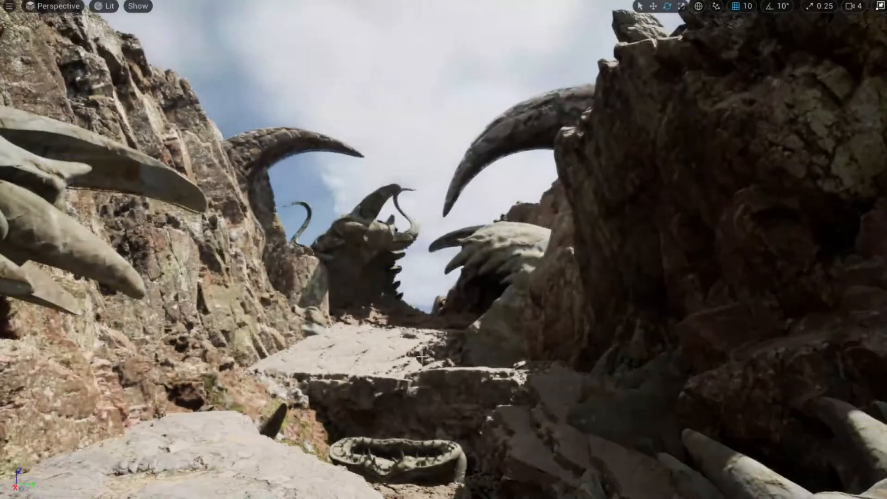
mouse_move(442, 340)
right_mouse_down()
mouse_move(427, 353)
mouse_move(444, 348)
right_mouse_up()
key("s")
key("F11")
key("F11")
key("F11")
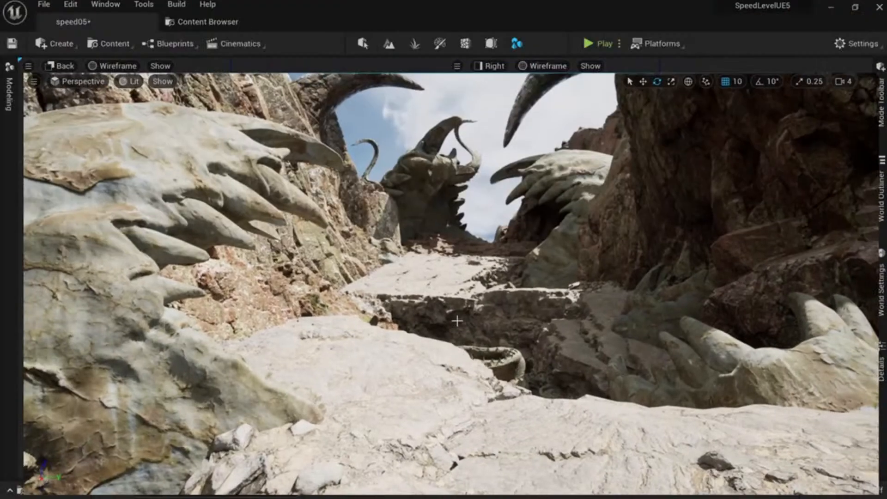
key("F9")
key("F10")
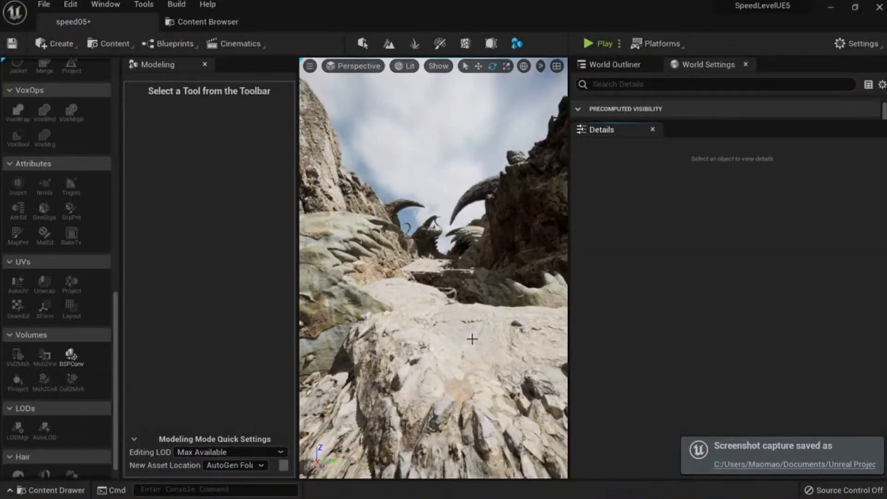
right_click_drag(395, 308, 397, 312)
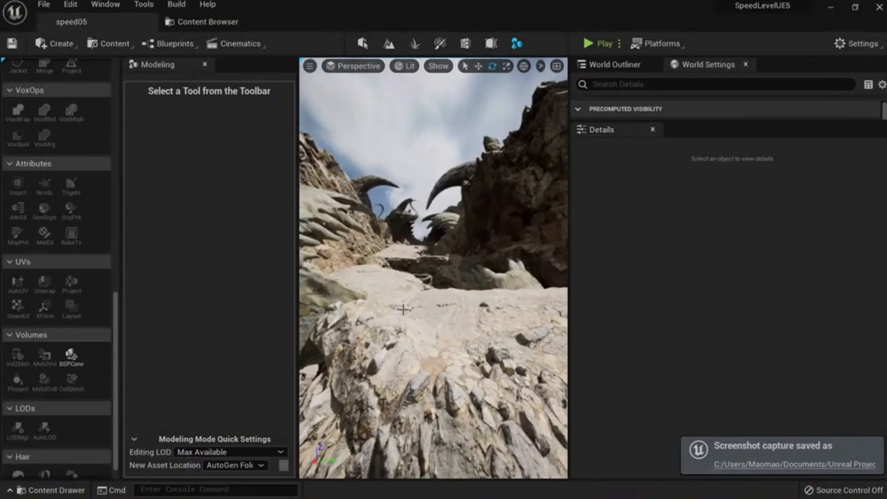
key("shift+1")
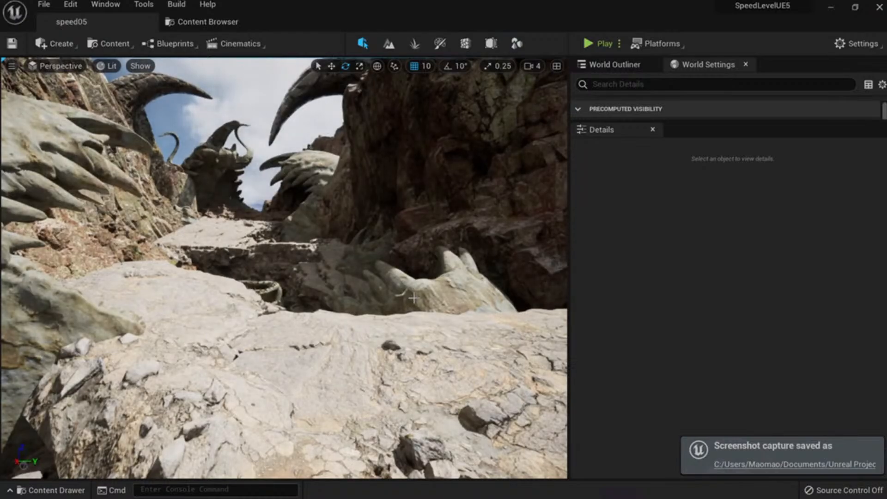
Fly over the rocks, inspecting the ground group and the rock plank tile near the cave.
key("w")
right_click_drag(413, 298, 286, 328)
left_click(335, 295)
key("w")
key("s")
key("s")
left_click(332, 314)
key("w")
key("w")
key("d")
key("d")
key("s")
key("s")
Drag BP_Ground_Small_01 from the SpeedLeveling Blueprints folder toward the viewport.
left_click(201, 26)
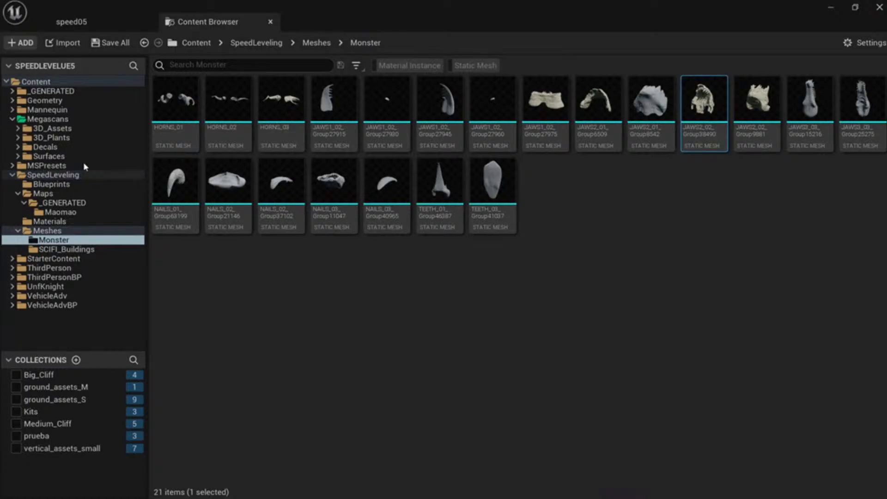
left_click(63, 184)
left_click_drag(281, 99, 382, 304)
Drop BP_Ground_Small_01 into the level and shift it forward and to the right.
key("s")
right_click_drag(382, 304, 356, 305)
key("w")
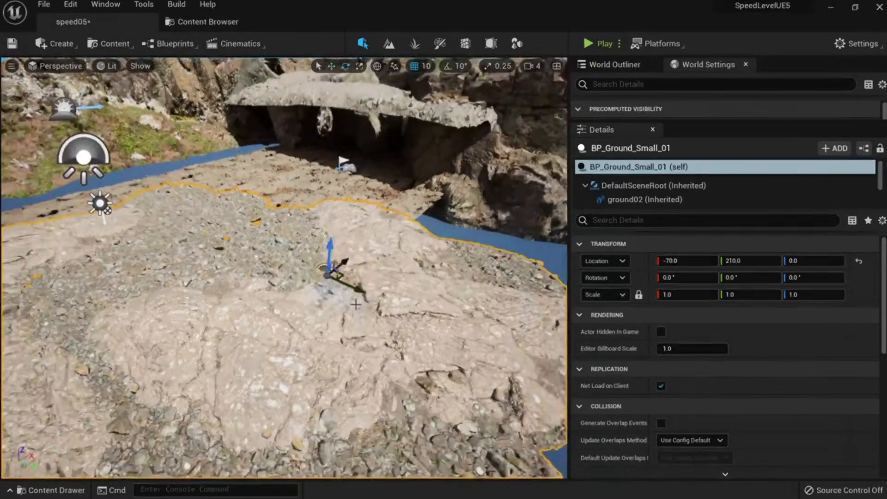
left_click_drag(345, 261, 614, 273)
right_click_drag(392, 231, 471, 208)
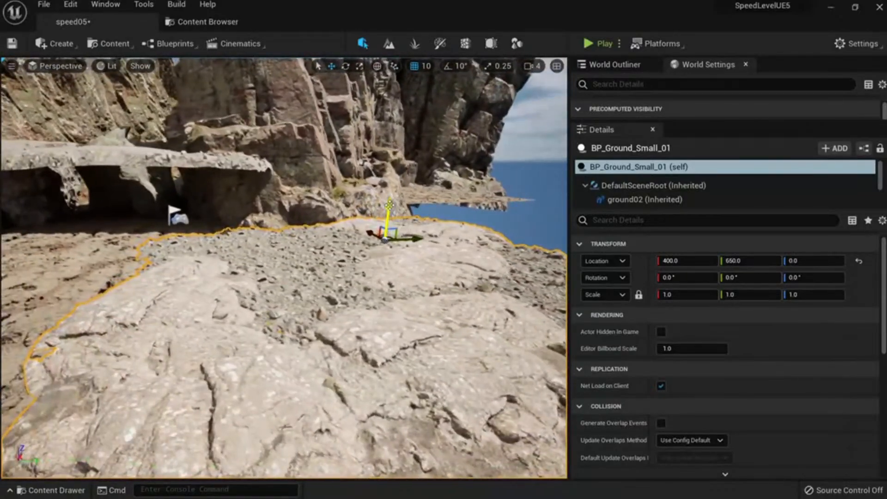
key("Escape")
mouse_move(383, 275)
right_mouse_down()
mouse_move(351, 259)
mouse_move(355, 247)
mouse_move(354, 272)
mouse_move(390, 270)
mouse_move(384, 298)
mouse_move(386, 284)
right_mouse_up()
key("s")
key("q")
Select the BP_Ground_Small_01 piece and fly around it to inspect the stones.
left_click(356, 258)
key("e")
key("w")
key("w")
key("s")
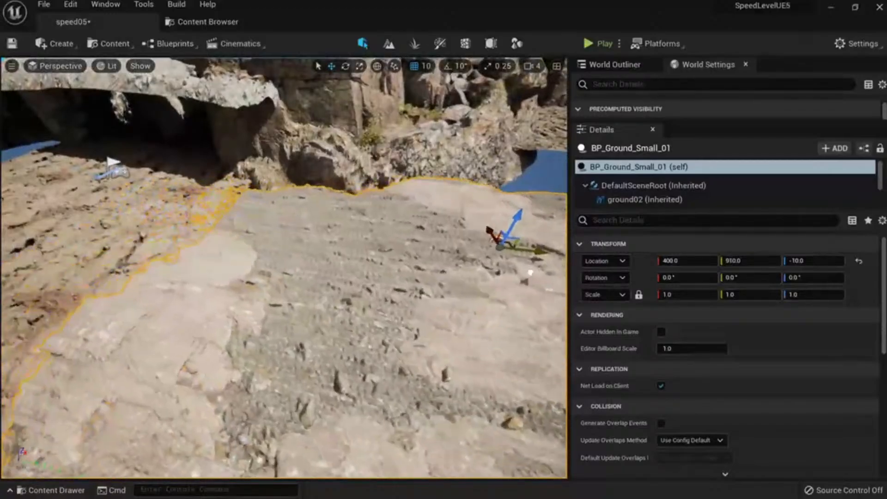
key("s")
right_click_drag(446, 258, 138, 268)
Select the flat rock ground tiles and bring the camera down near the ground.
left_click(286, 259)
key("s")
mouse_move(286, 259)
right_mouse_down()
mouse_move(289, 281)
mouse_move(296, 264)
mouse_move(273, 261)
right_mouse_up()
left_click(324, 263)
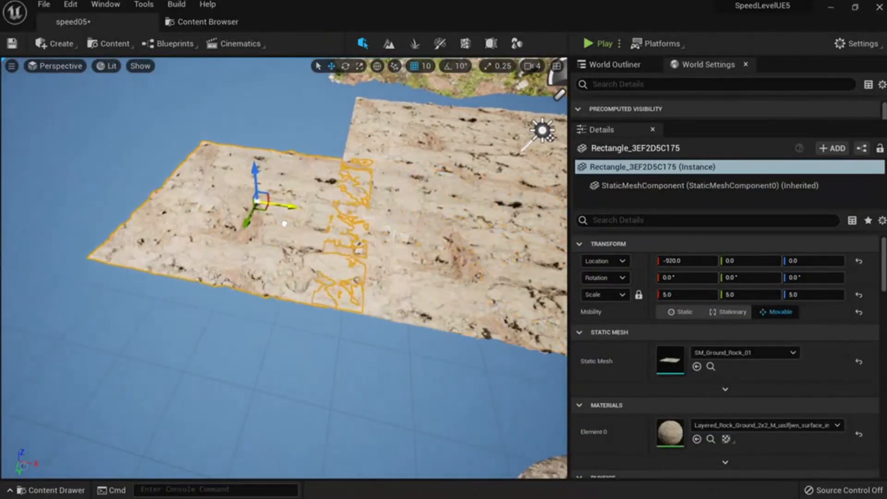
key("Escape")
mouse_move(251, 216)
right_mouse_down()
mouse_move(258, 199)
mouse_move(264, 227)
mouse_move(268, 210)
right_mouse_up()
key("w")
Duplicate the rock ground tile and place the copy at X -1000 beside the original.
left_click(323, 264)
right_click_drag(324, 263, 319, 277)
left_click_drag(499, 231, 19, 232, "alt")
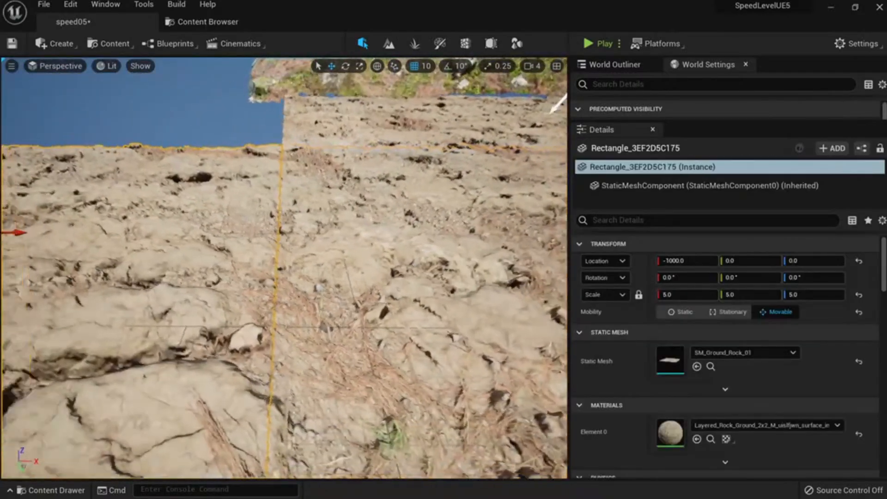
right_click_drag(277, 240, 244, 217)
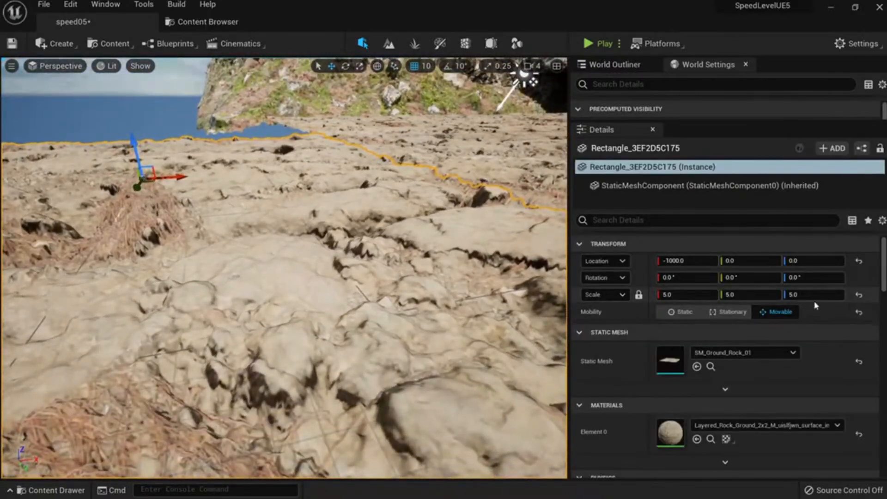
Flatten the copied rock tile to a Z scale of 0.1.
left_click(858, 295)
key("ctrl+z")
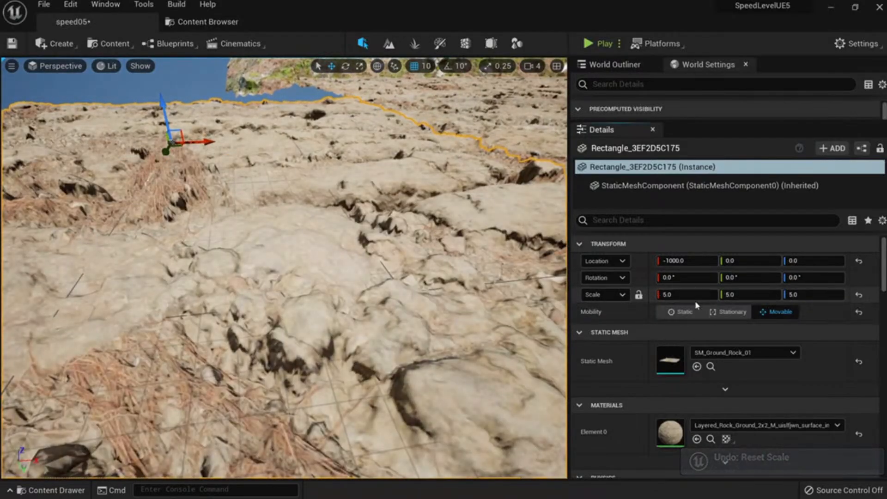
type("1")
key("Return")
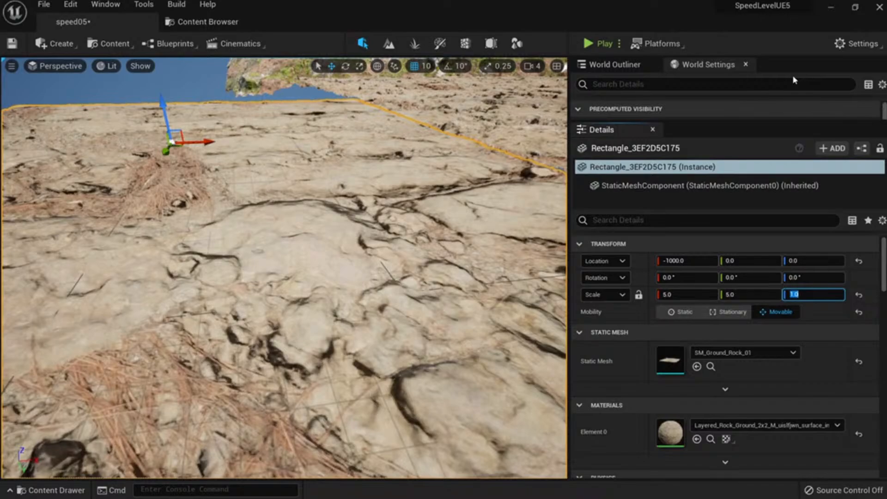
type("0")
key("Return")
type("0")
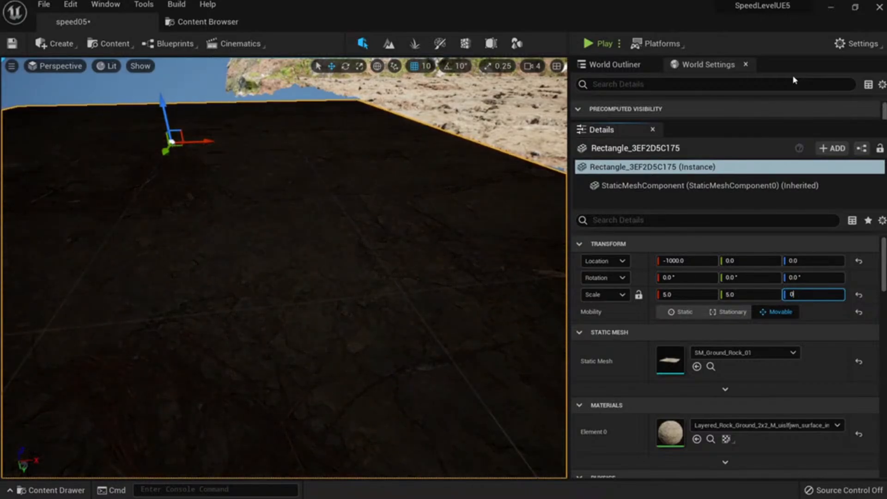
type(".1")
key("Return")
right_click_drag(466, 80, 411, 171)
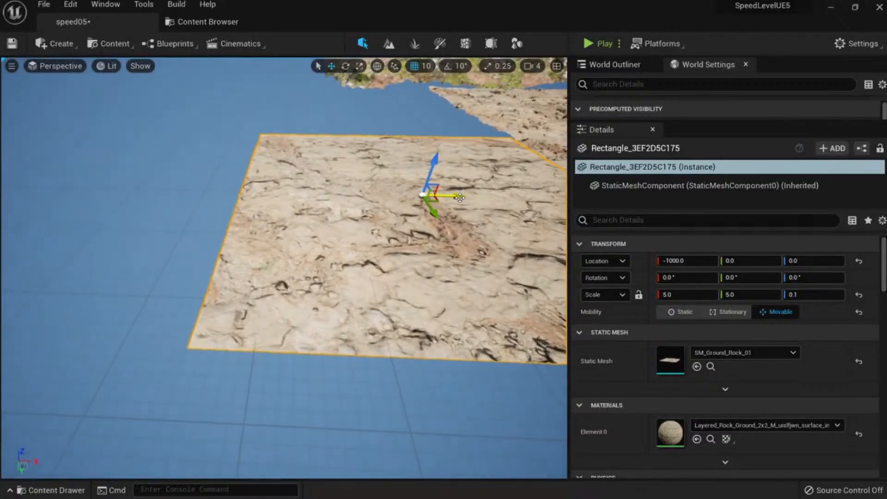
Select the left rock tile and edit its height scale in Details.
key("Escape")
mouse_move(224, 244)
right_mouse_down()
mouse_move(199, 238)
mouse_move(226, 264)
mouse_move(225, 244)
right_mouse_up()
left_click(224, 243)
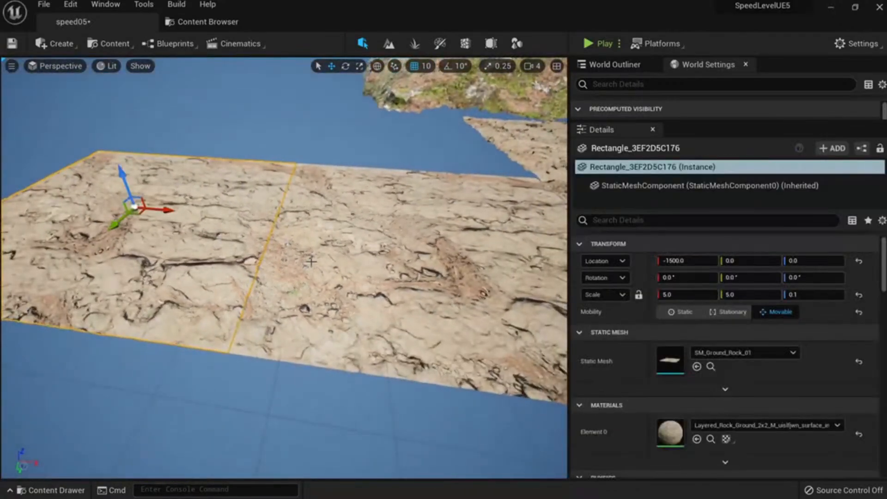
scroll(342, 271, "up", 10)
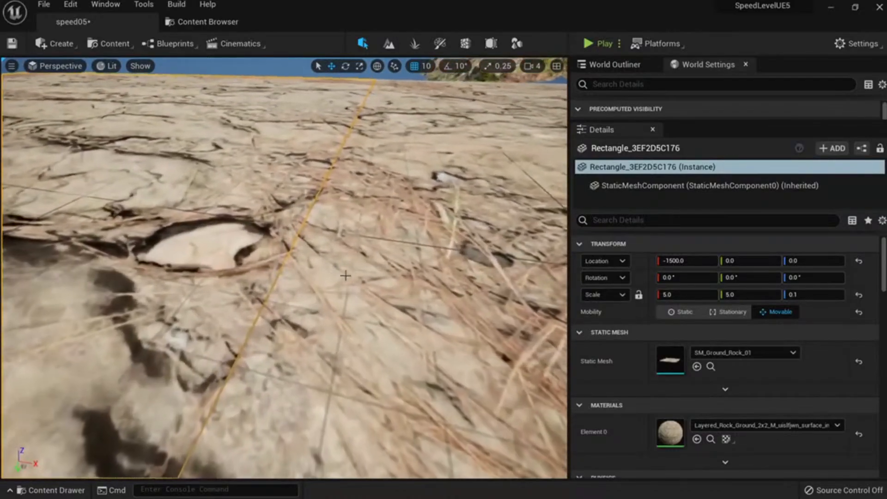
key("Escape")
right_click_drag(345, 275, 379, 276)
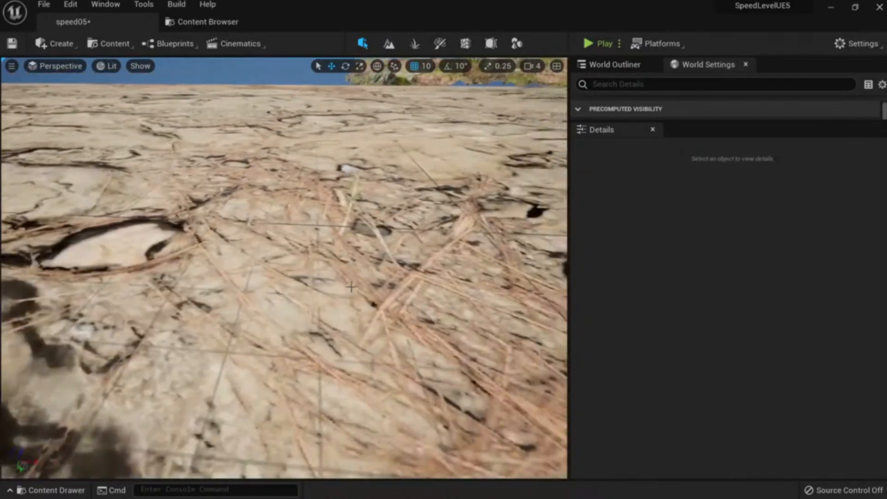
scroll(345, 275, "down", 8)
left_click(319, 126)
scroll(318, 272, "down", 5)
left_click(240, 259)
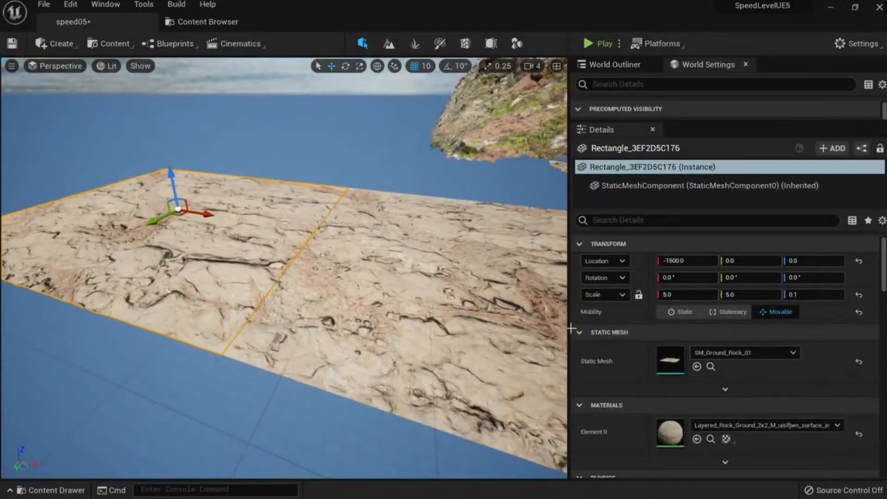
left_click(797, 294)
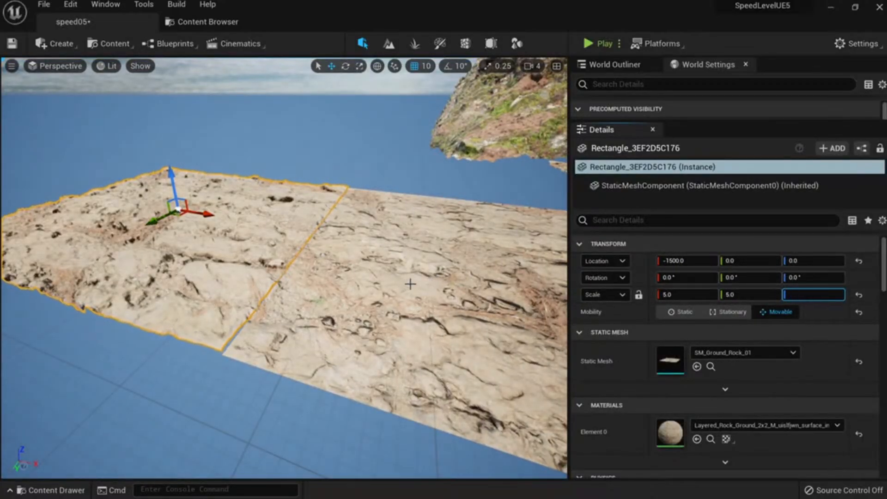
right_click_drag(410, 284, 394, 297)
Delete the left rock tile, fly under the arch toward the horned rocks, and compare unlit and lit views.
key("Delete")
right_click_drag(242, 218, 271, 229)
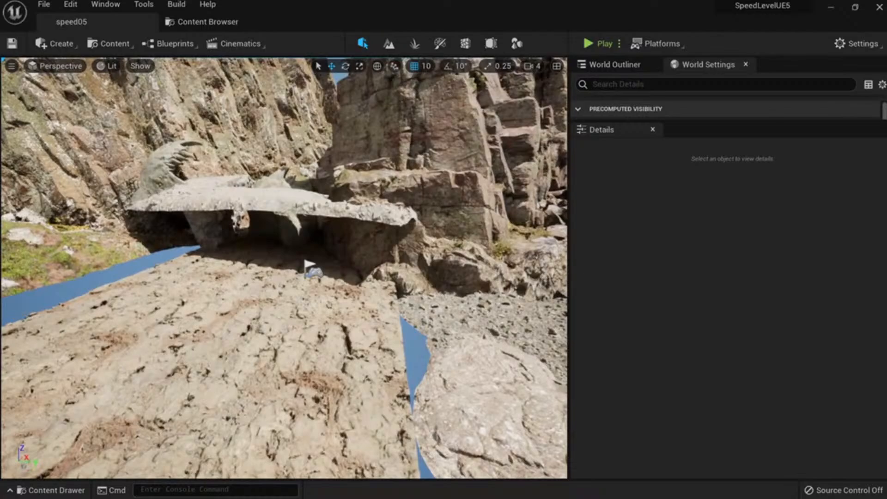
right_click_drag(213, 263, 216, 227)
key("alt+3")
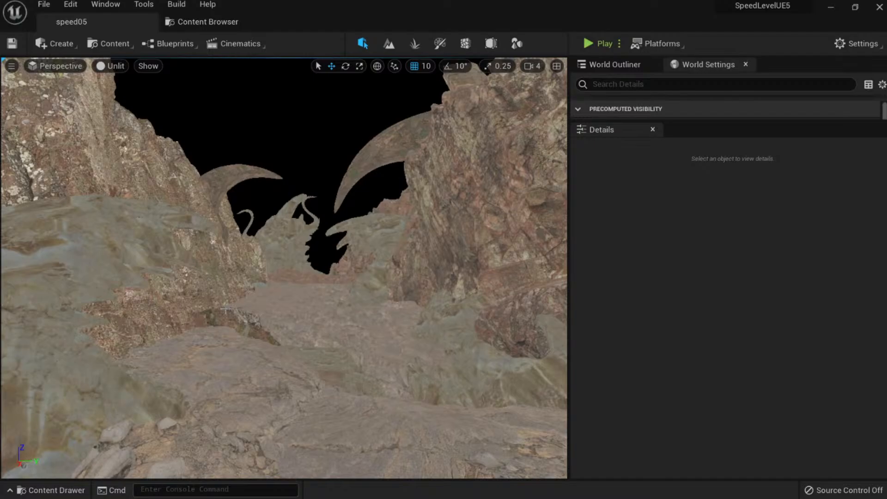
key("alt+4")
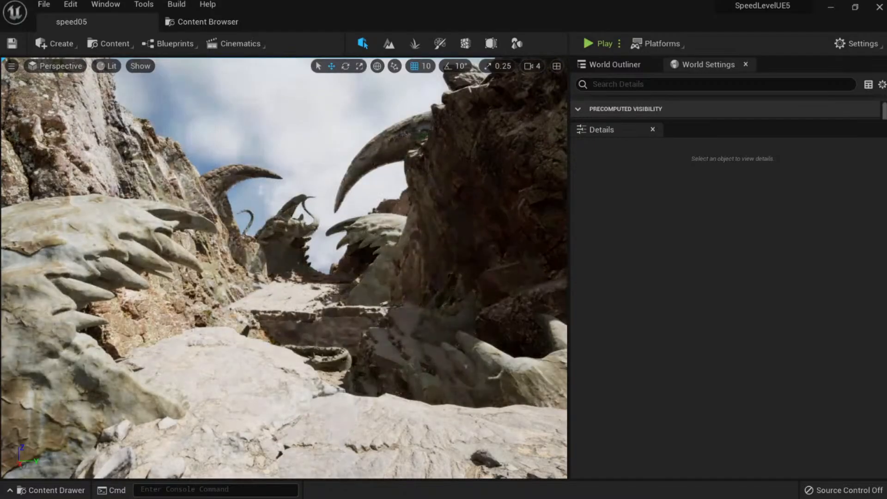
Duplicate the monster jaw, slide the copy along X, and rotate it to about 13.8°.
left_click(109, 266)
right_click_drag(109, 266, 52, 319)
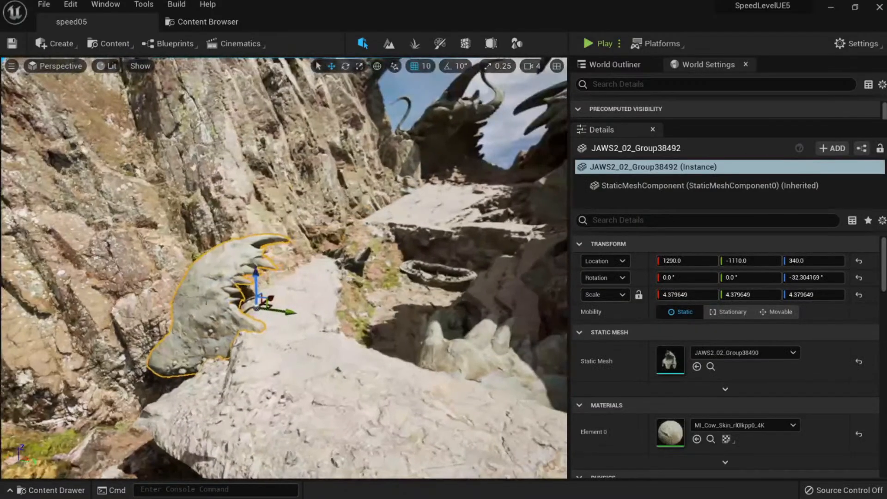
left_click_drag(262, 298, 378, 241, "alt")
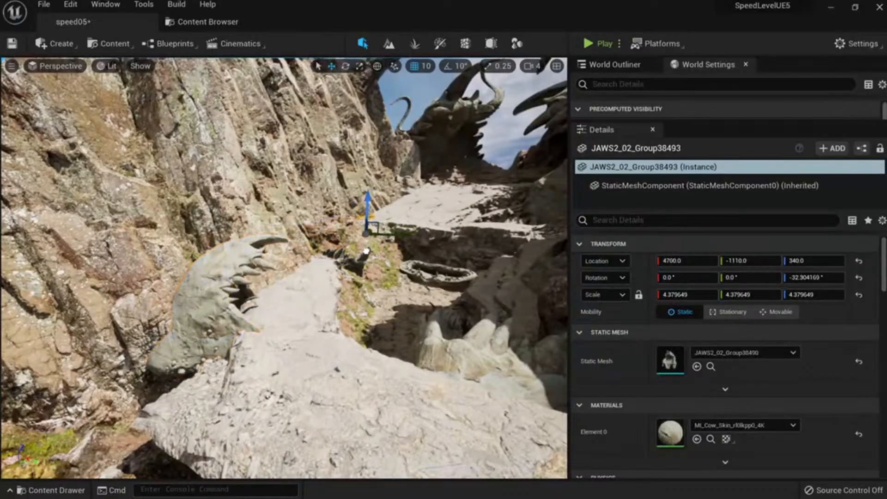
key("w")
right_click_drag(370, 194, 358, 208)
key("e")
left_click_drag(294, 245, 286, 241)
key("w")
right_click_drag(287, 241, 241, 228)
key("s")
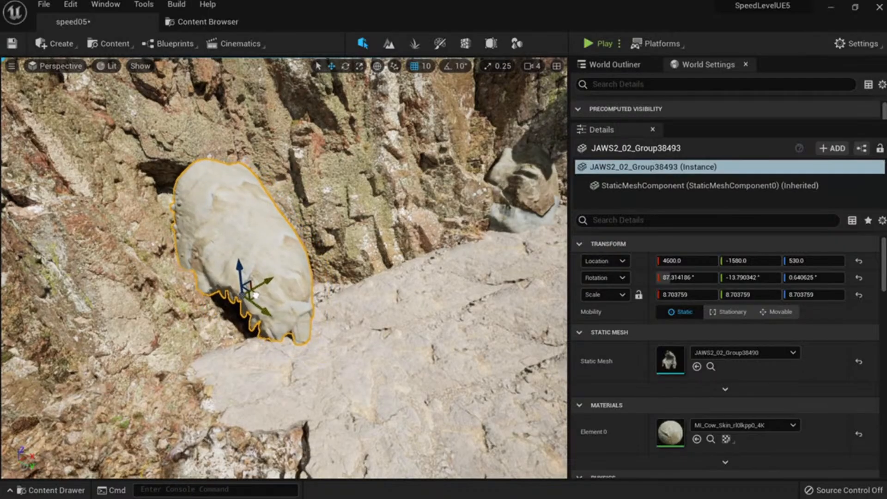
Fly back through the canyon to review the jaw copy and save the level.
key("Escape")
key("s")
right_click_drag(250, 295, 328, 315)
key("d")
mouse_move(279, 341)
right_mouse_down()
mouse_move(277, 322)
mouse_move(280, 341)
right_mouse_up()
key("a")
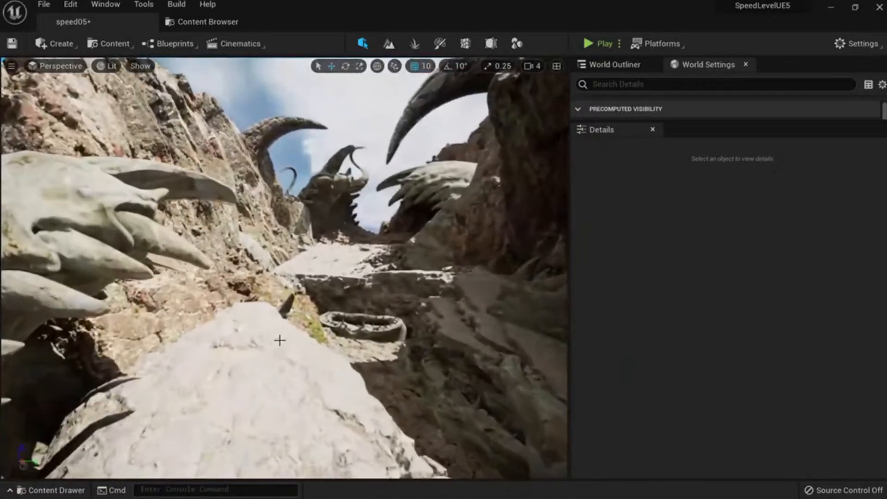
key("ctrl+s")
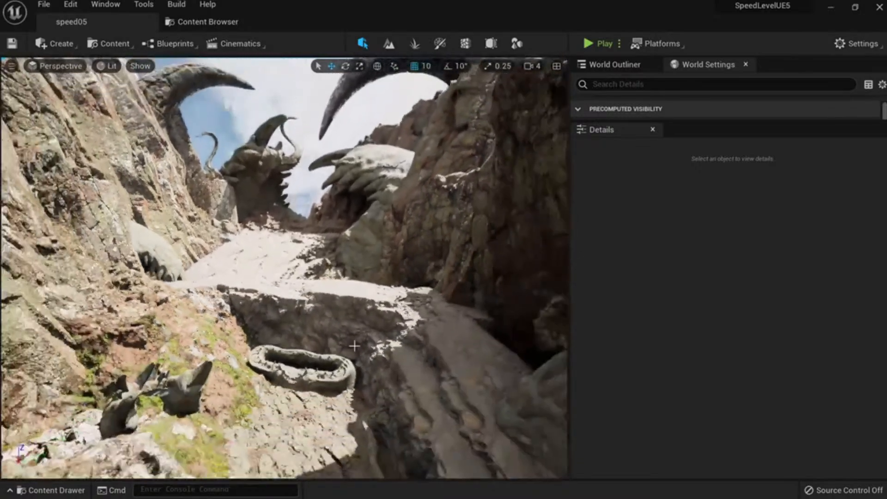
Try a raised copy of the volcanic cliff slab, delete it, save again, and select the wall jaw.
left_click(347, 290)
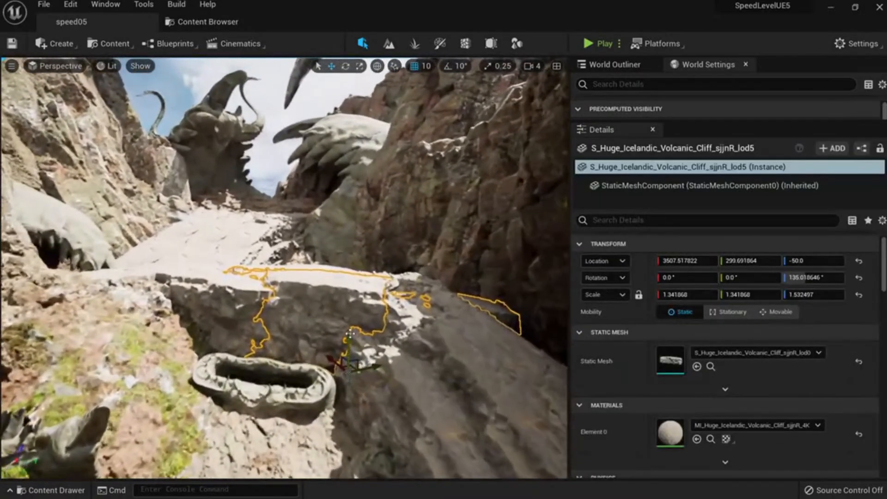
left_click_drag(349, 334, 366, 200, "alt")
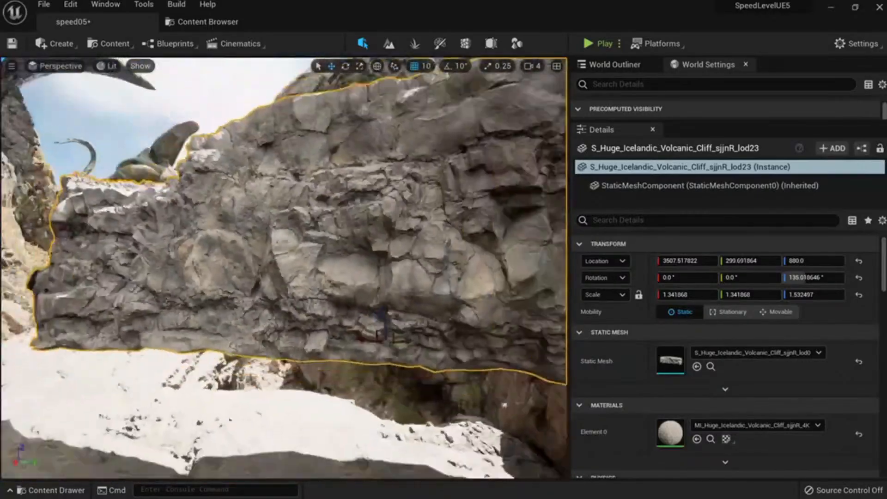
key("Delete")
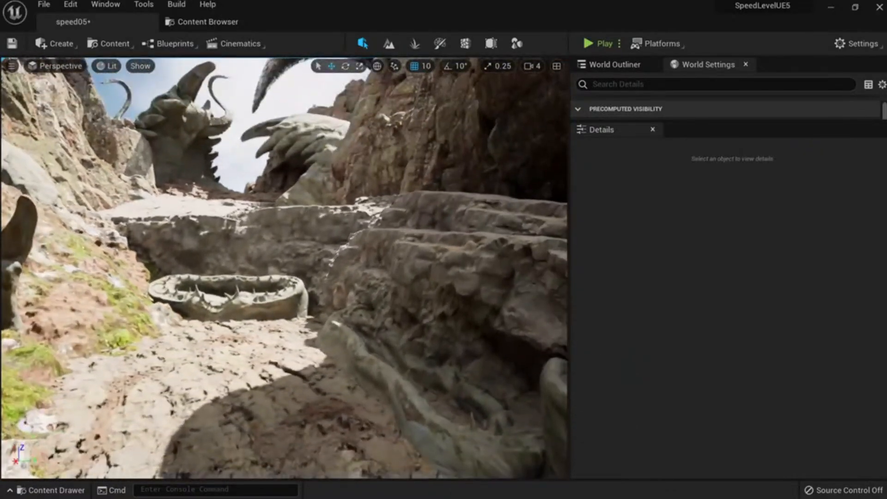
key("ctrl+s")
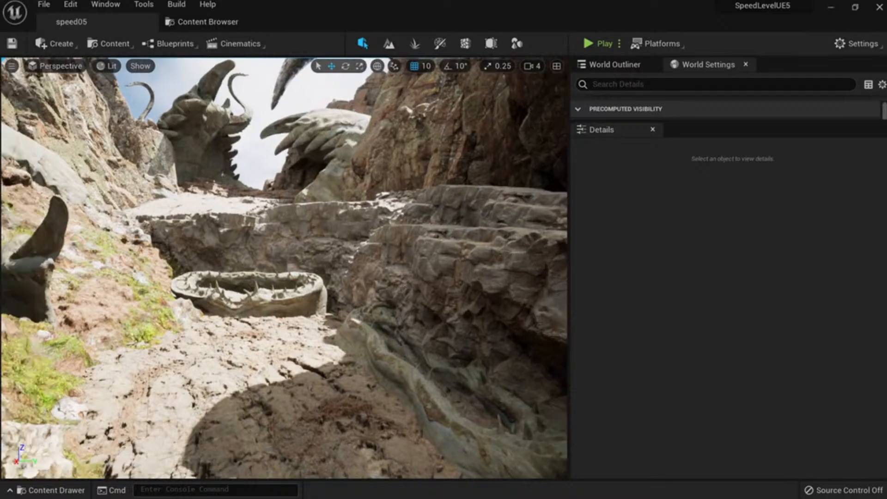
right_click_drag(284, 267, 234, 245)
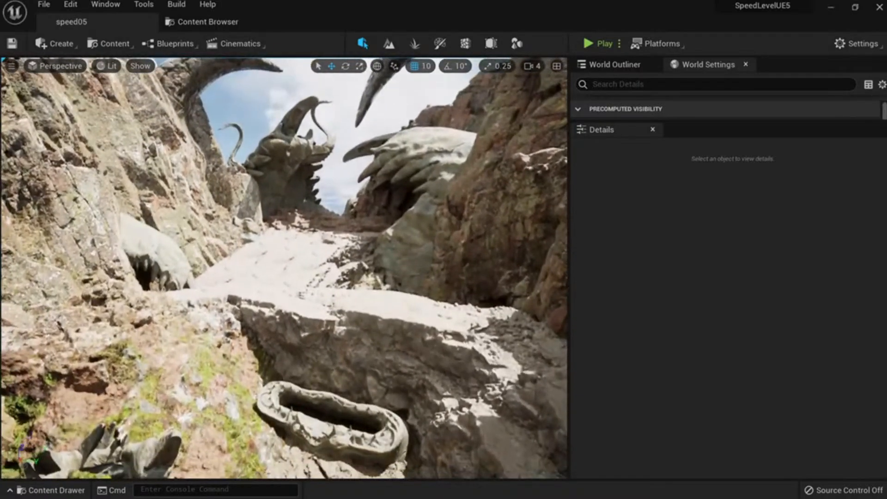
left_click(166, 251)
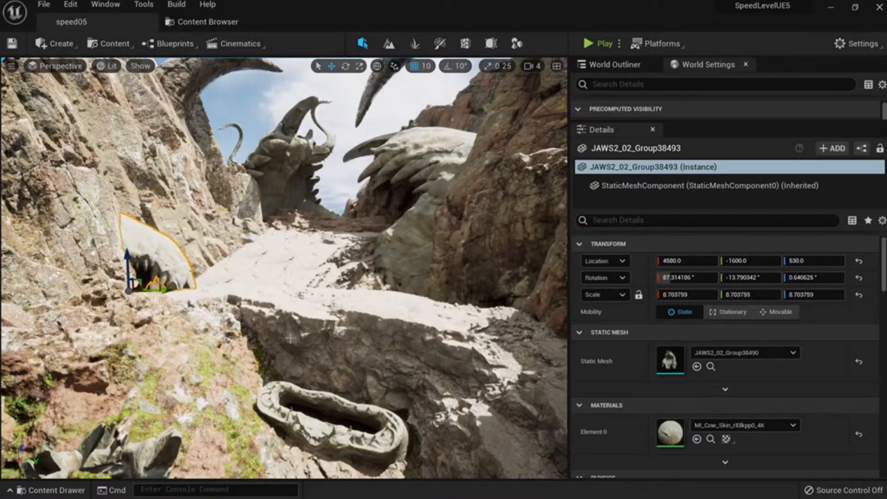
Inspect the selected jaw from several angles, then delete it.
mouse_move(290, 338)
right_mouse_down()
mouse_move(251, 343)
mouse_move(263, 349)
mouse_move(294, 325)
right_mouse_up()
key("w")
key("s")
key("w")
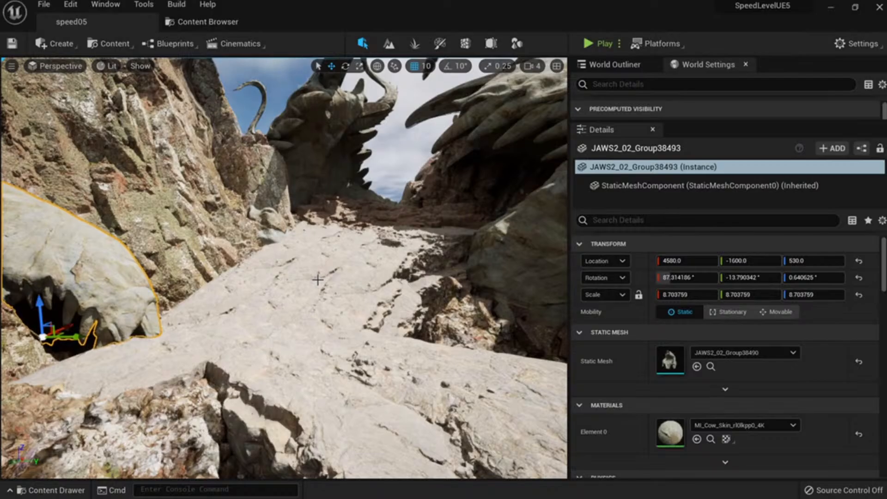
right_click_drag(284, 268, 298, 249)
right_click_drag(242, 300, 242, 301)
key("Delete")
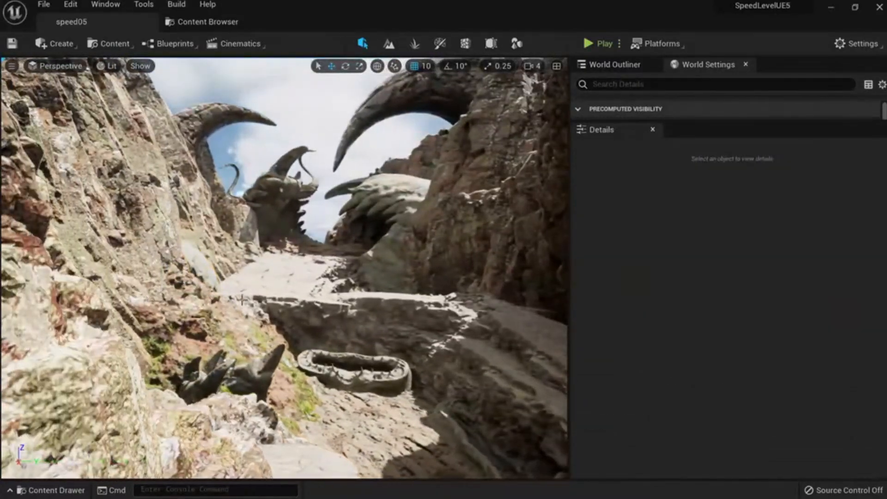
right_click_drag(296, 304, 323, 331)
Retilt the jaw by the wall, duplicate it onto the ledge, and tip the copy onto its side.
left_click(127, 238)
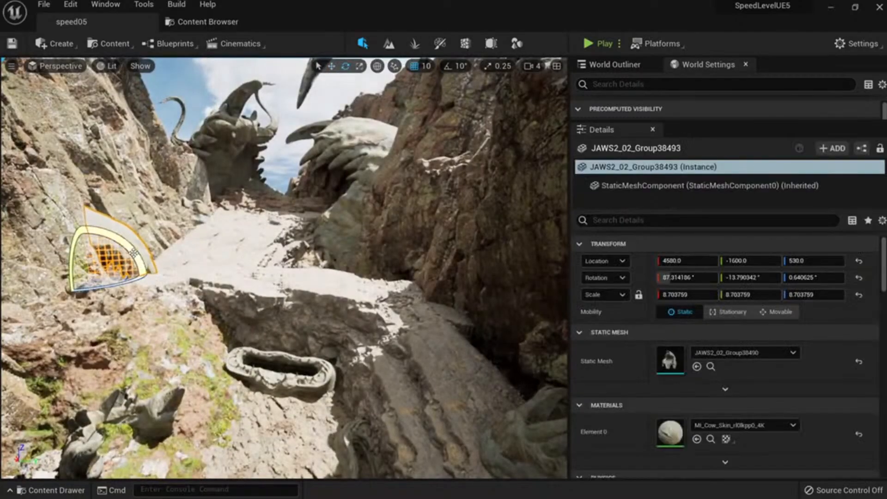
left_click_drag(74, 217, 23, 296)
right_click_drag(181, 294, 123, 304)
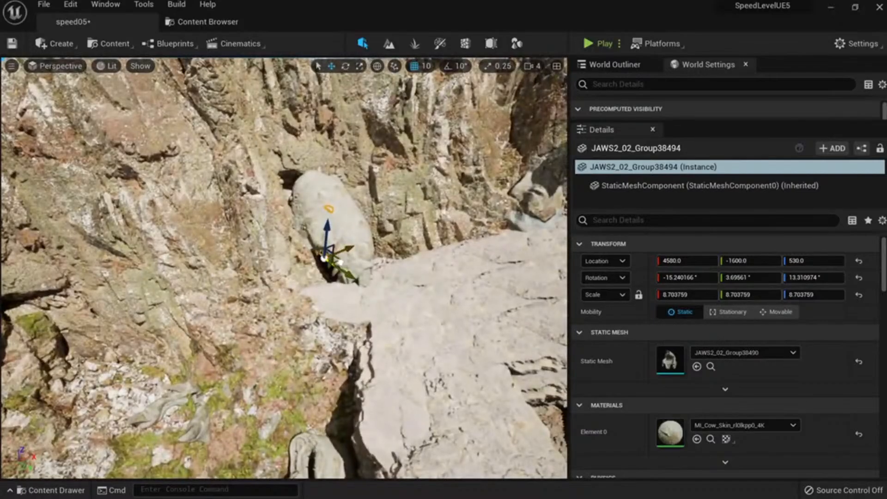
left_click_drag(339, 261, 368, 383, "alt")
right_click_drag(368, 383, 444, 333)
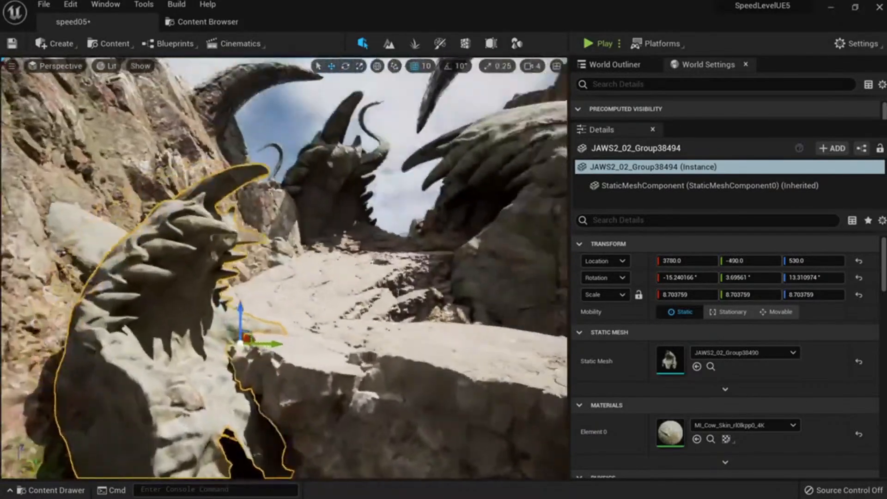
mouse_move(368, 281)
right_mouse_down()
mouse_move(361, 254)
mouse_move(362, 269)
right_mouse_up()
key("e")
left_click_drag(301, 295, 333, 281)
key("w")
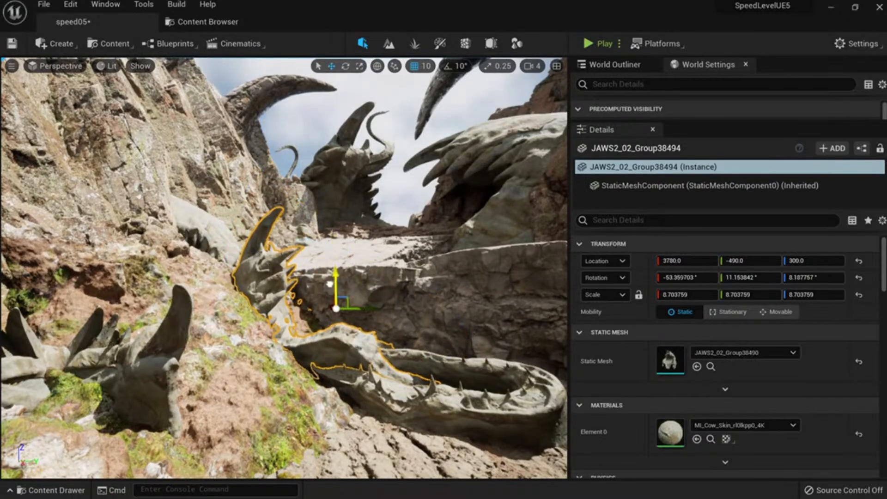
key("Escape")
right_click_drag(334, 281, 348, 271)
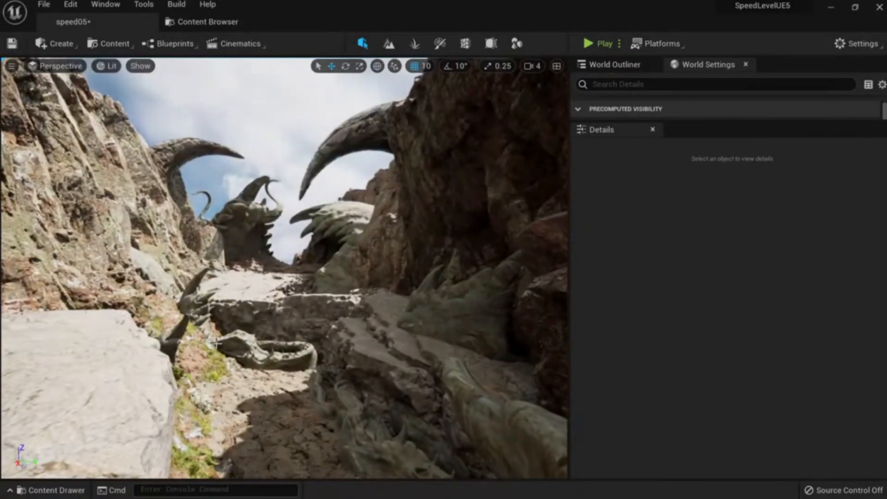
Tilt the small jaws mesh beside the path and nudge it lower among the rocks.
left_click(205, 307)
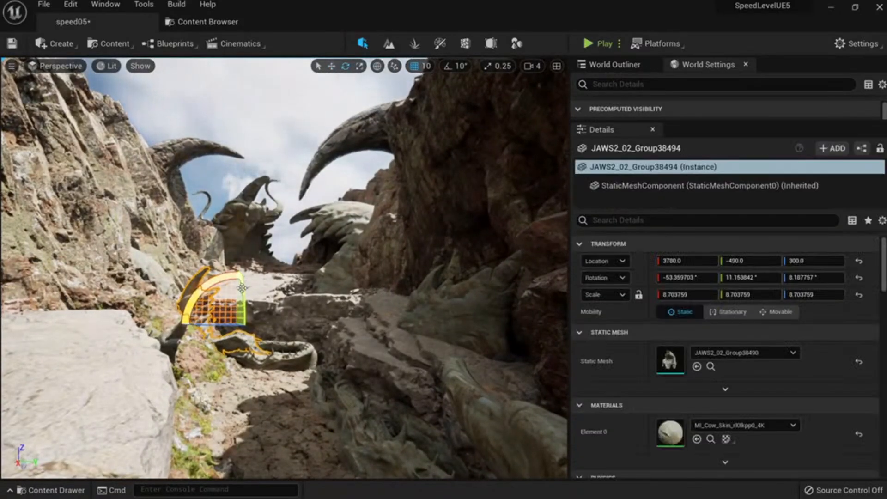
left_click_drag(242, 287, 241, 283)
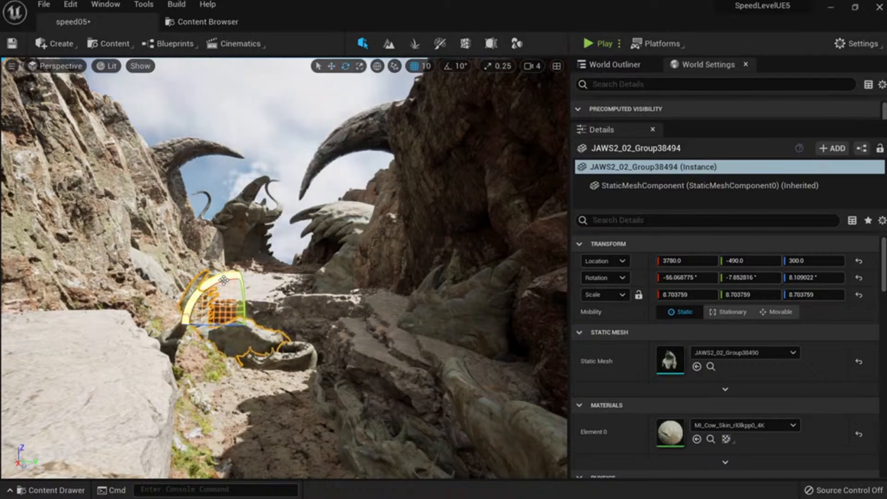
left_click_drag(223, 280, 242, 281)
key("w")
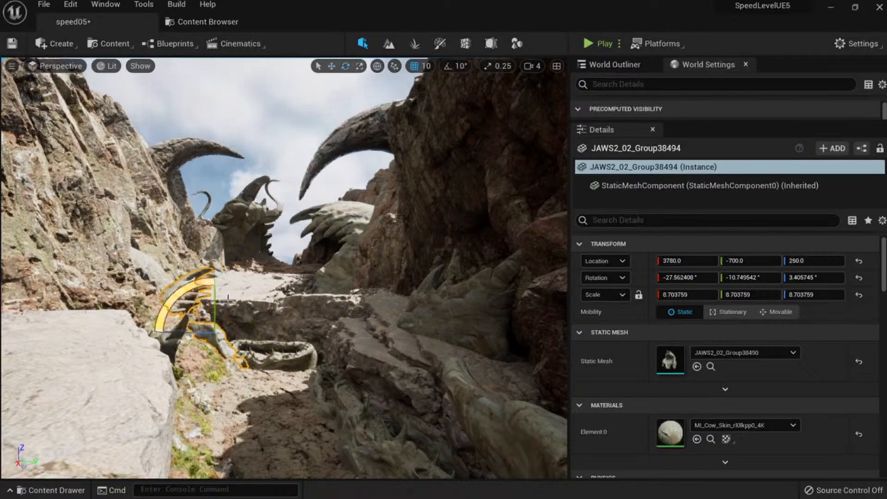
left_click_drag(199, 286, 224, 295)
key("Escape")
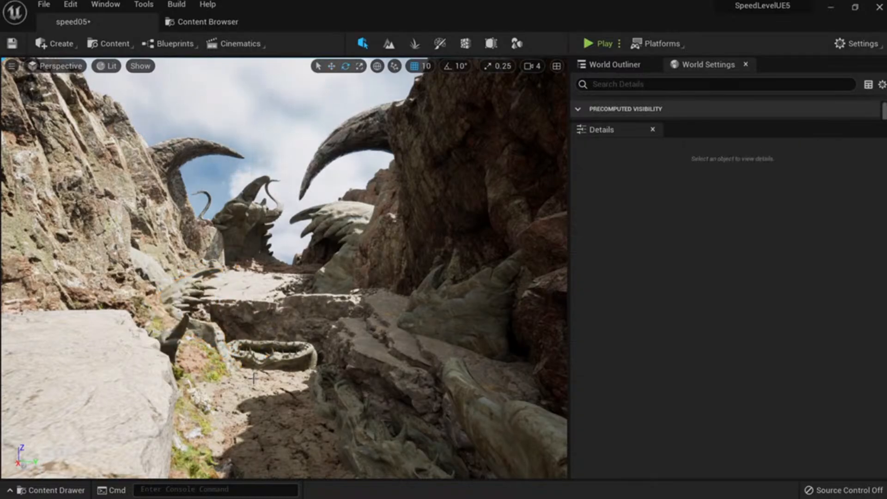
right_click_drag(224, 295, 221, 300)
Fly the view around the rock and save the level with Ctrl+S.
key("a")
mouse_move(252, 382)
right_mouse_down()
mouse_move(255, 372)
mouse_move(257, 382)
right_mouse_up()
key("d")
key("a")
key("ctrl+s")
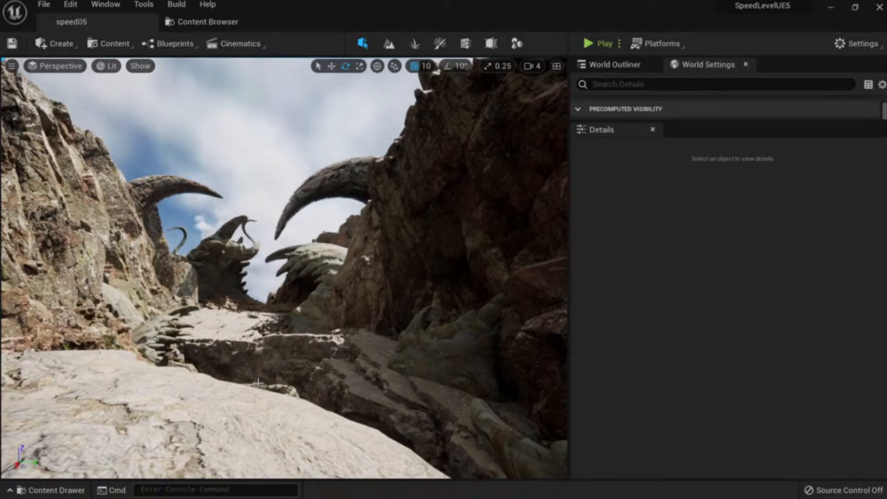
Cancel a full-screen capture, then select the huge Icelandic volcanic cliff.
key("ctrl+Print")
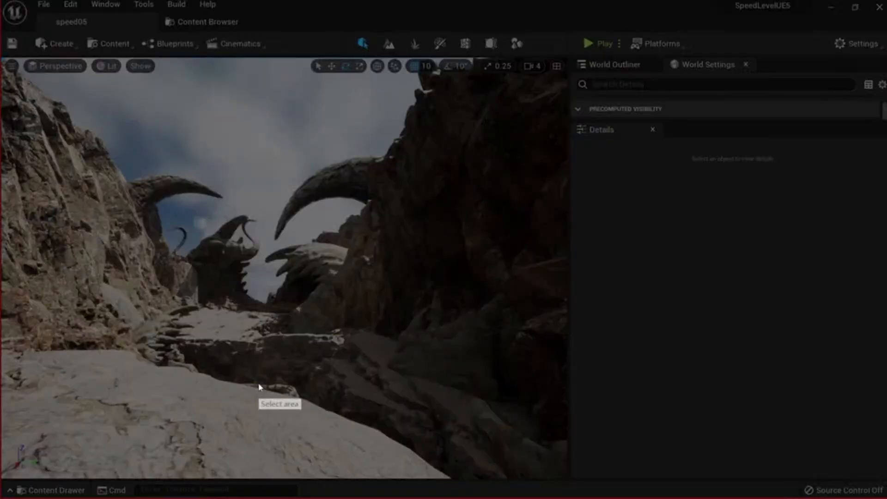
mouse_move(7, 1)
left_mouse_down()
mouse_move(656, 354)
mouse_move(881, 491)
left_mouse_up()
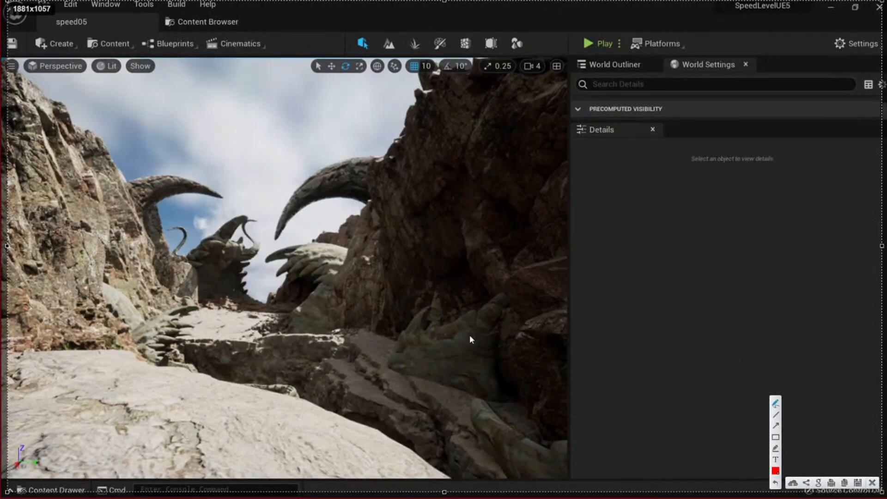
left_click(872, 482)
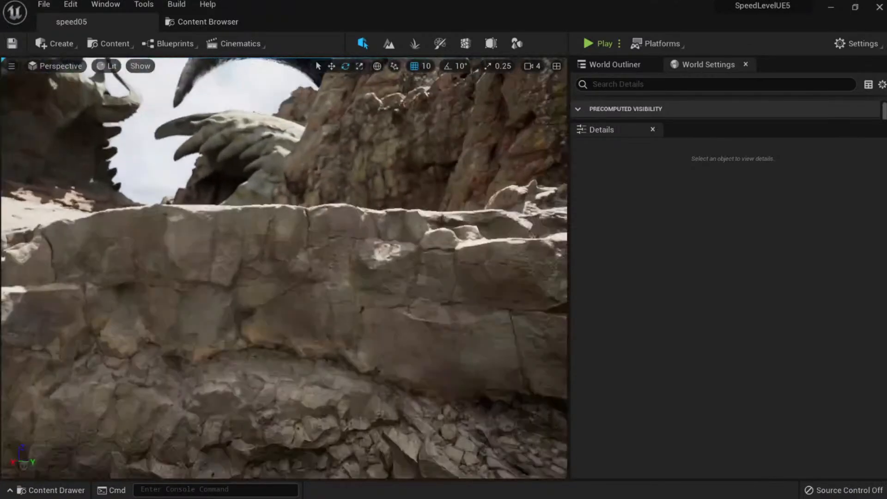
mouse_move(284, 258)
right_mouse_down()
mouse_move(284, 295)
mouse_move(284, 254)
right_mouse_up()
left_click(284, 277)
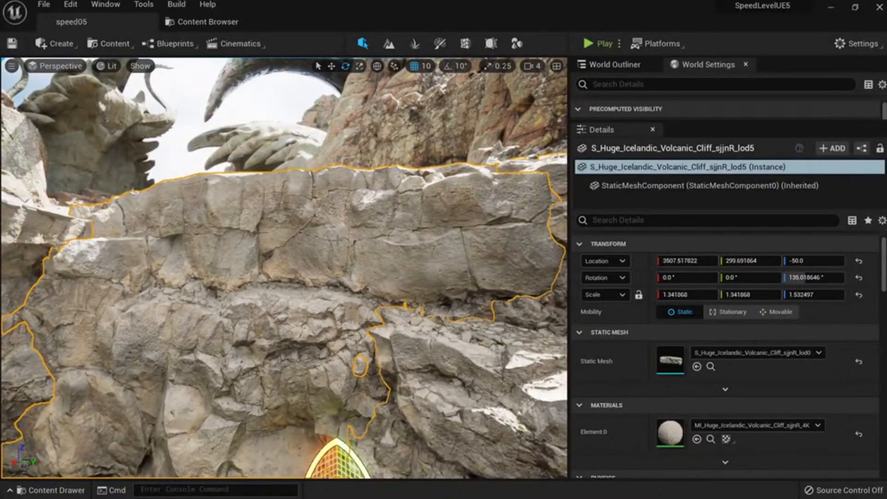
Cancel a viewport screen capture and toggle immersive mode on and off with F11.
key("Print")
left_click_drag(2, 46, 568, 475)
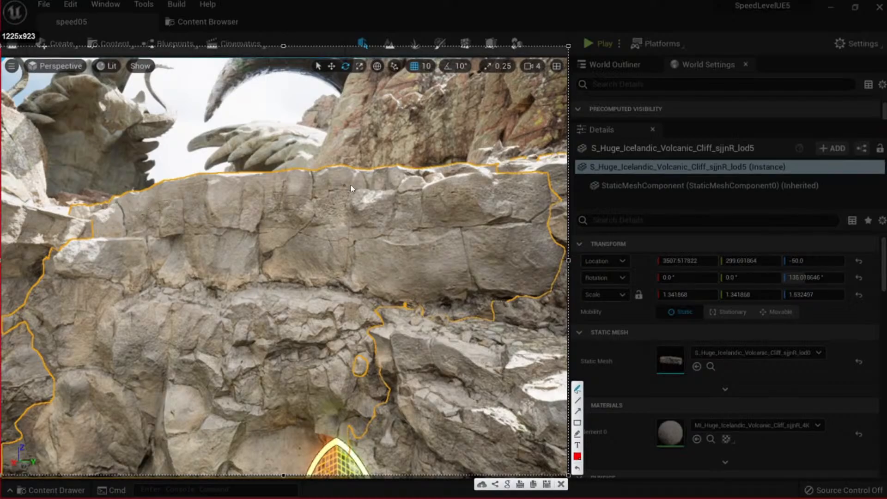
left_click(561, 484)
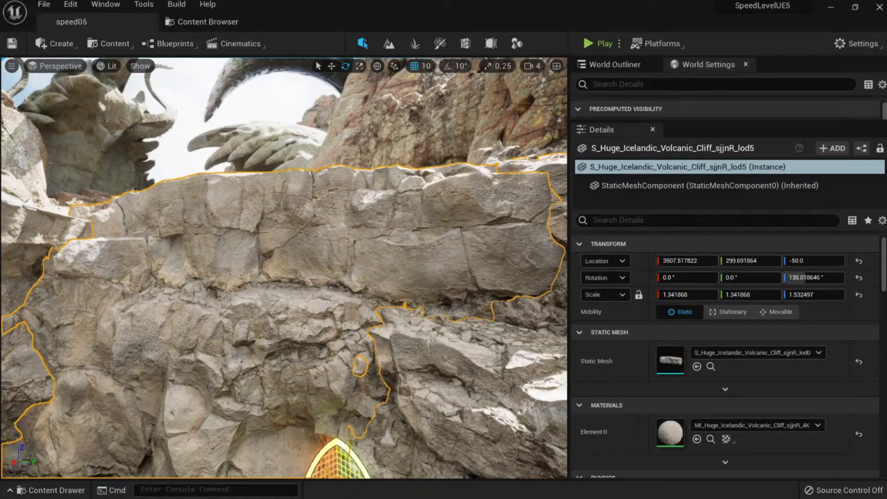
key("F11")
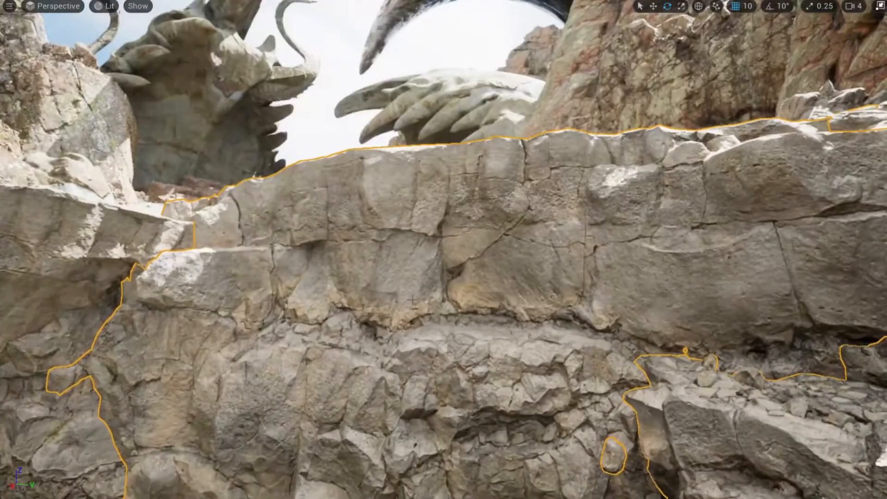
key("F11")
Open the Content Browser and browse SpeedLeveling's Meshes, then Materials folder.
left_click(201, 22)
left_click(301, 259)
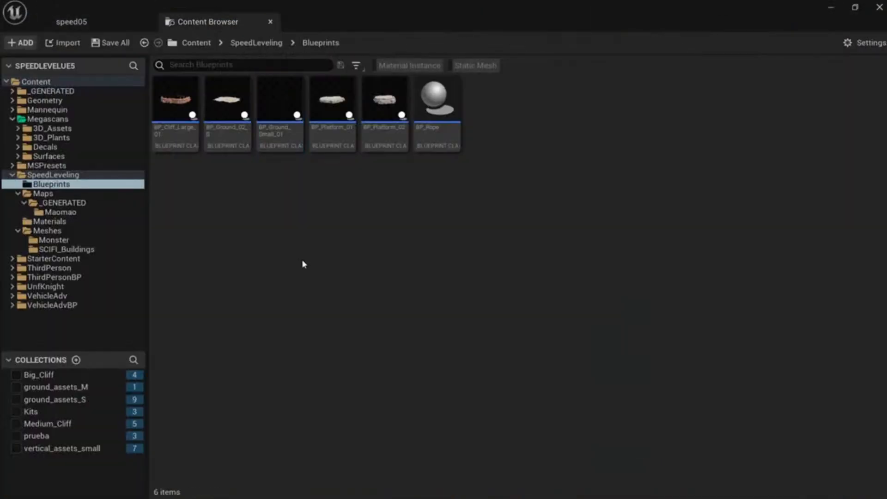
left_click(55, 231)
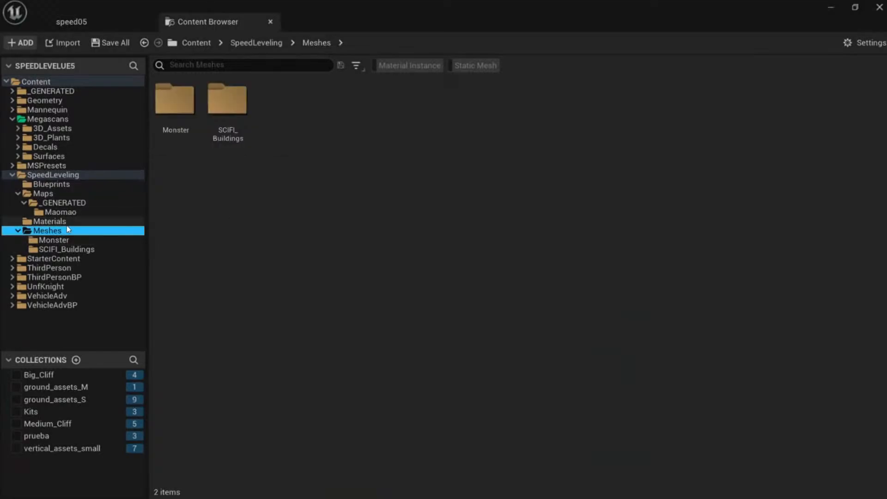
left_click(50, 221)
Create a new material named 'test' in Materials and open it.
right_click(252, 207)
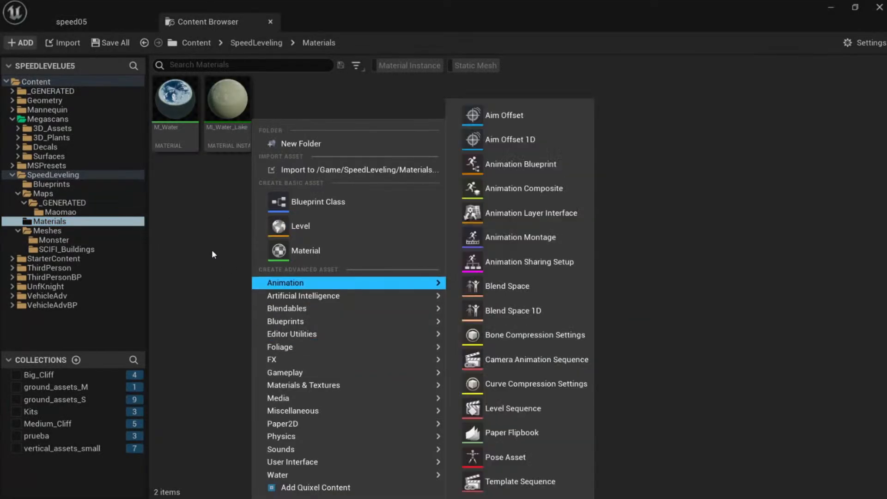
left_click(305, 250)
type("test")
key("Return")
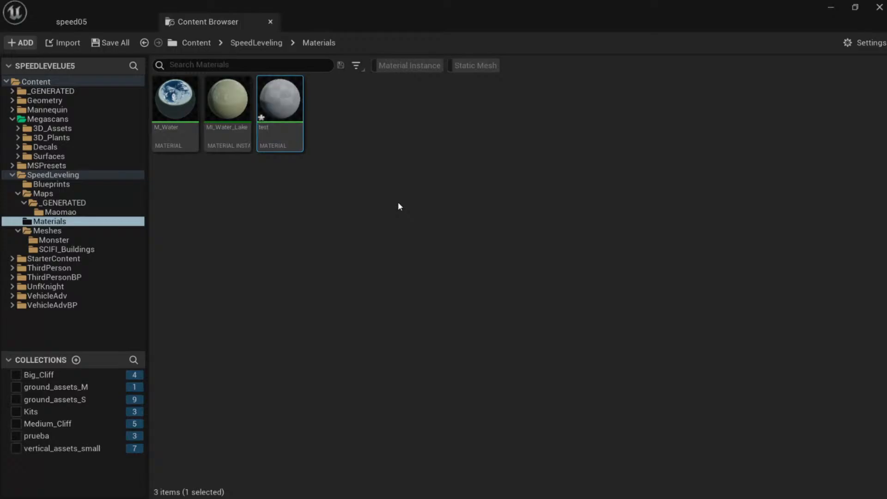
double_click(283, 94)
Add a colour parameter with a tan default and wire it into Base Color.
right_click_drag(300, 103, 468, 130)
left_click(405, 184)
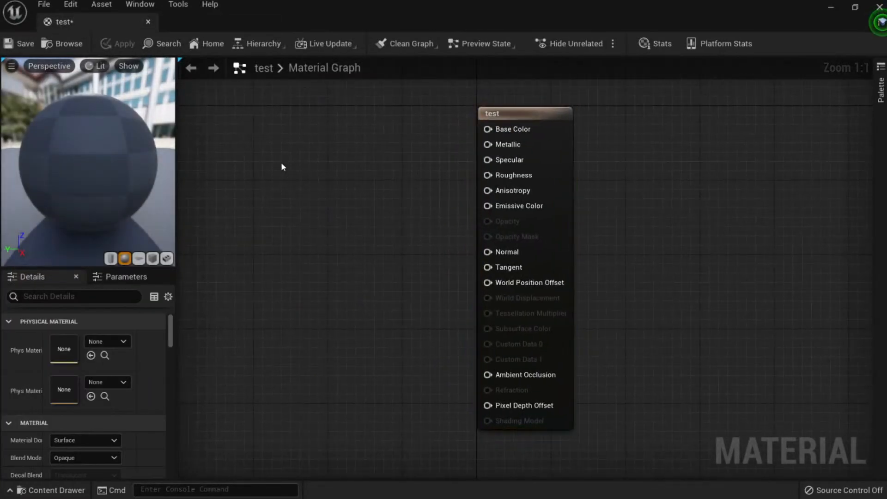
key("v")
left_click(281, 163)
left_click(316, 230)
left_click(112, 376)
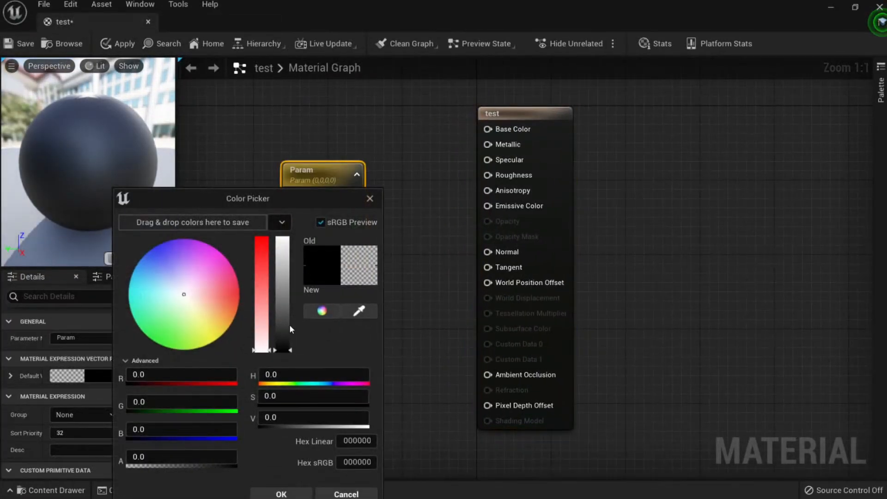
left_click_drag(206, 294, 210, 317)
left_click_drag(282, 323, 282, 292)
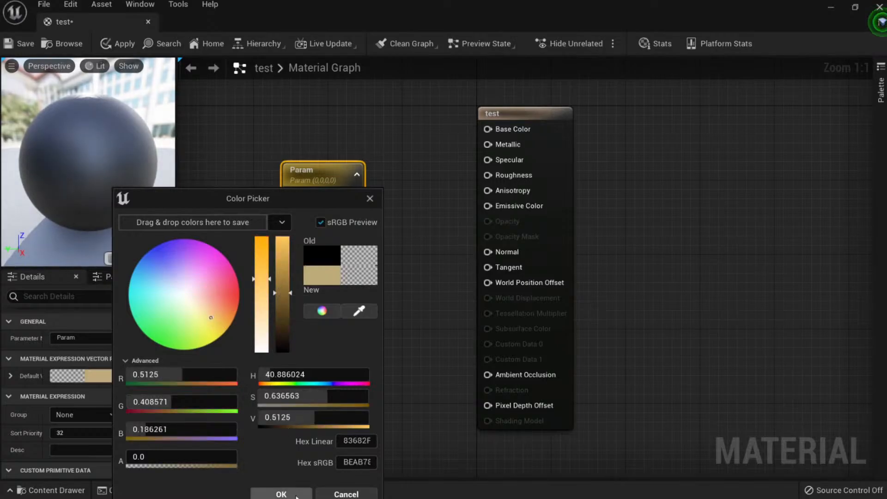
left_click(281, 493)
left_click_drag(385, 195, 496, 134)
Add two constant nodes wired into Metallic and Roughness.
left_click_drag(320, 208, 283, 143)
left_click(380, 194)
key("1")
left_click(381, 194)
left_click_drag(398, 214, 488, 144)
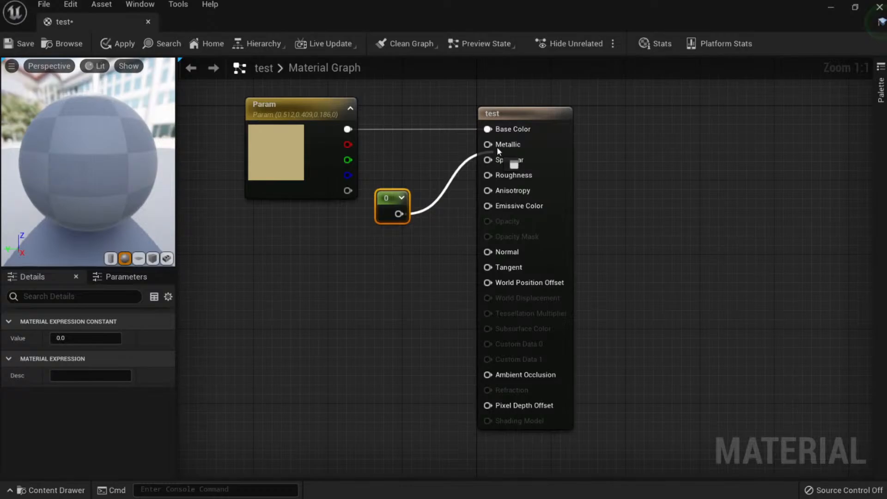
left_click(365, 285)
key("1")
left_click(363, 286)
left_click_drag(385, 310, 488, 175)
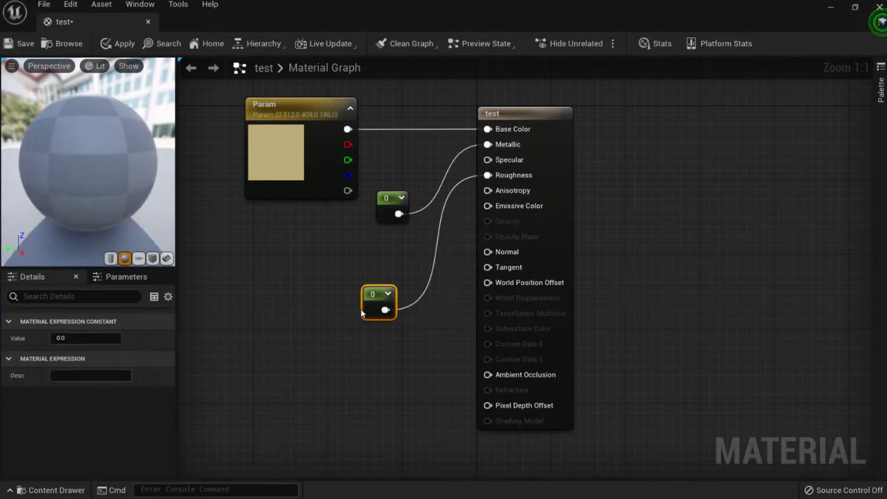
Set the roughness constant to 0.9, then apply, save and close the material.
left_click(114, 341)
type("0.9")
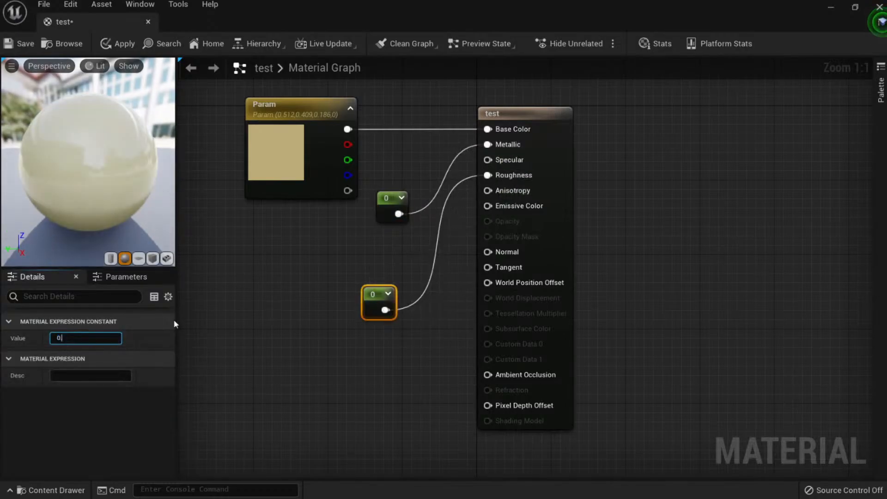
key("Return")
left_click(120, 45)
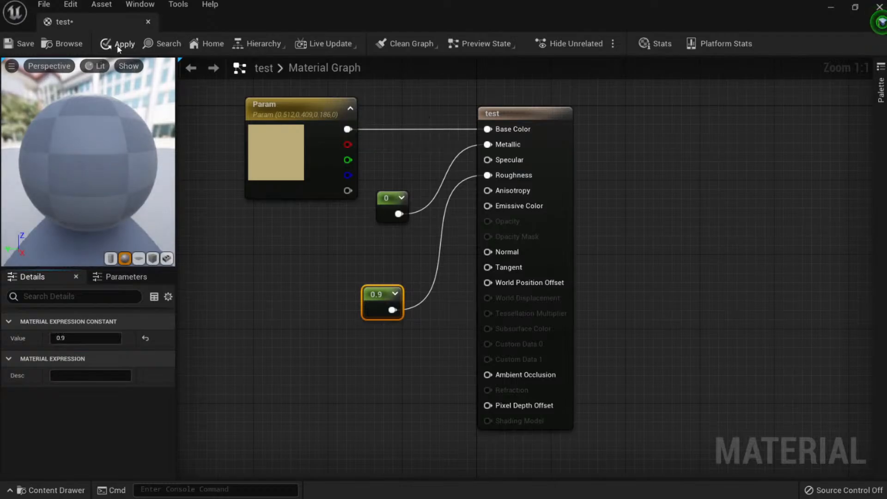
left_click(23, 44)
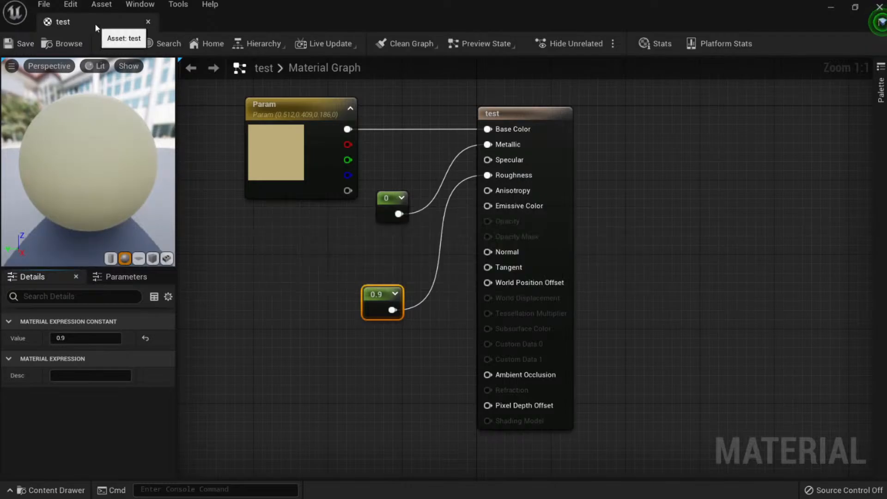
middle_click(95, 25)
Try the test material on the cliff, then undo the assignment.
left_click(108, 30)
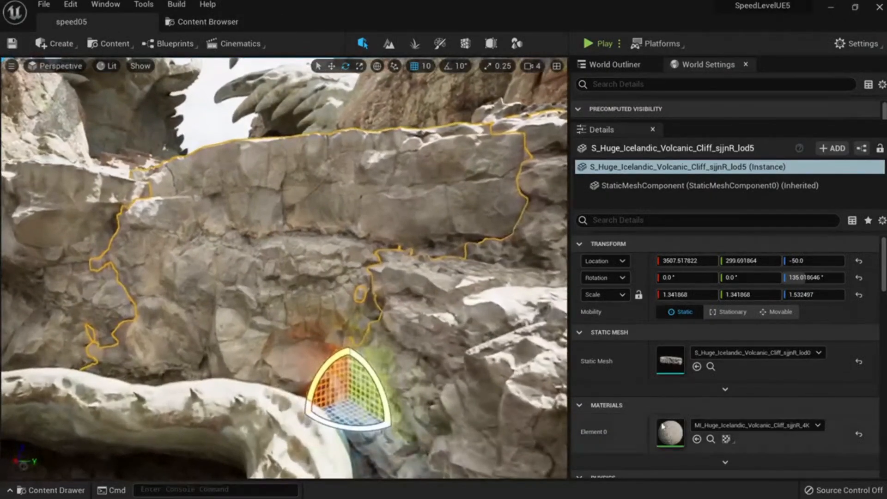
left_click(696, 439)
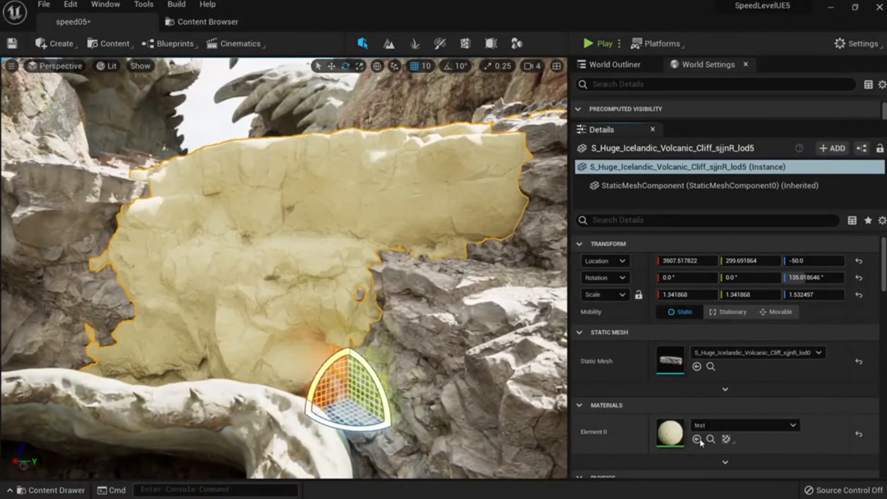
key("s")
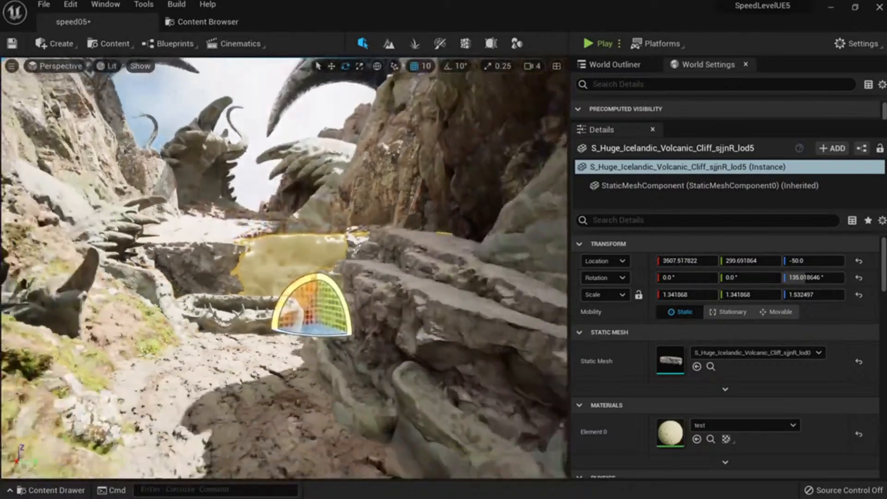
key("w")
key("s")
key("ctrl+z")
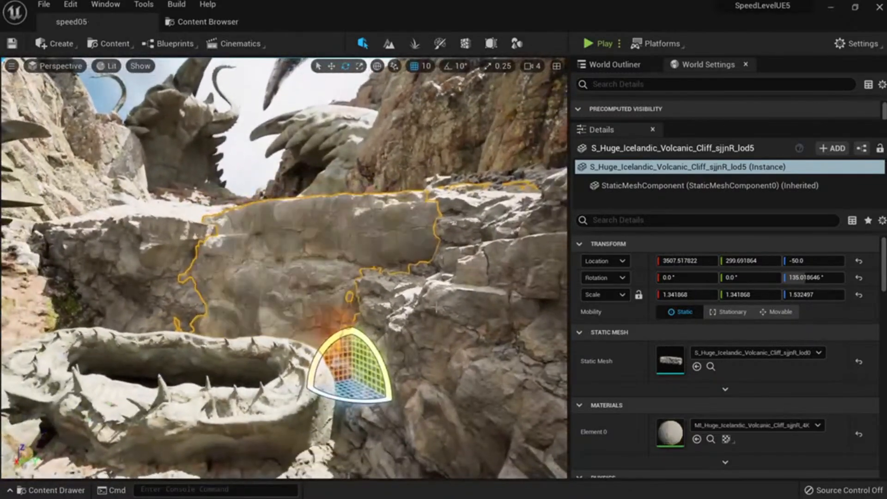
Browse the cliff material's textures to locate its normal map asset.
scroll(730, 428, "down", 2)
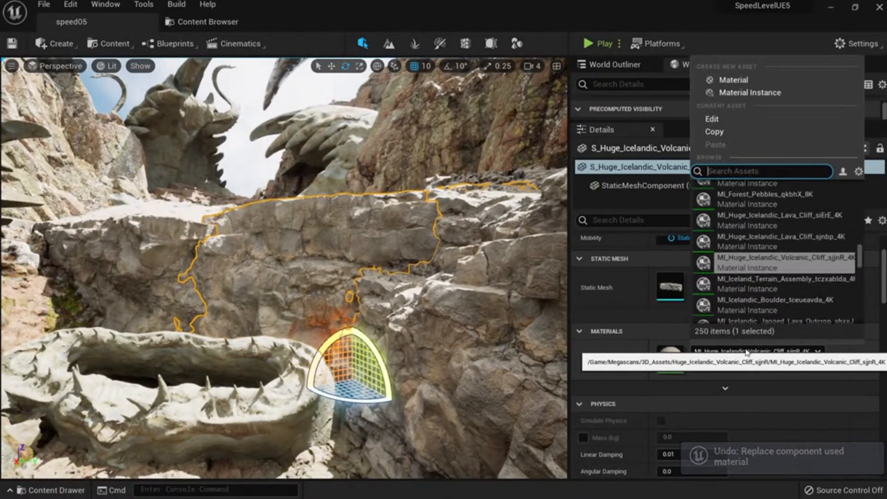
left_click(758, 351)
left_click(758, 375)
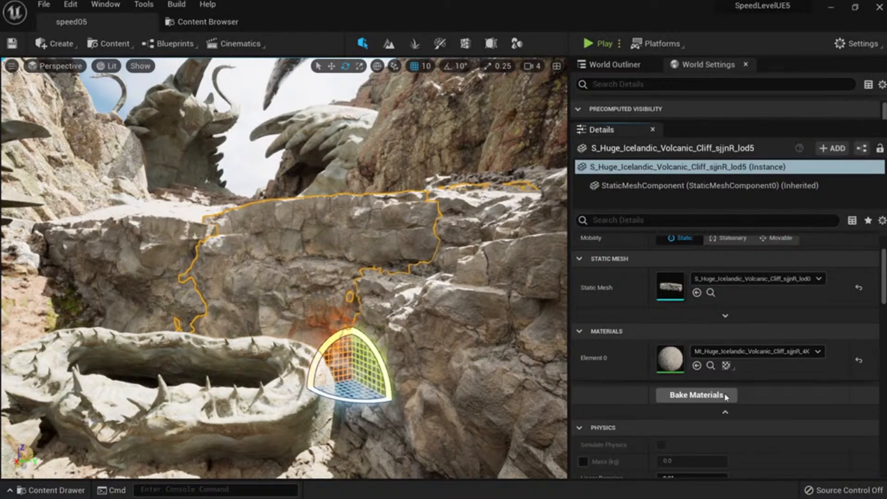
left_click(726, 365)
left_click(754, 382)
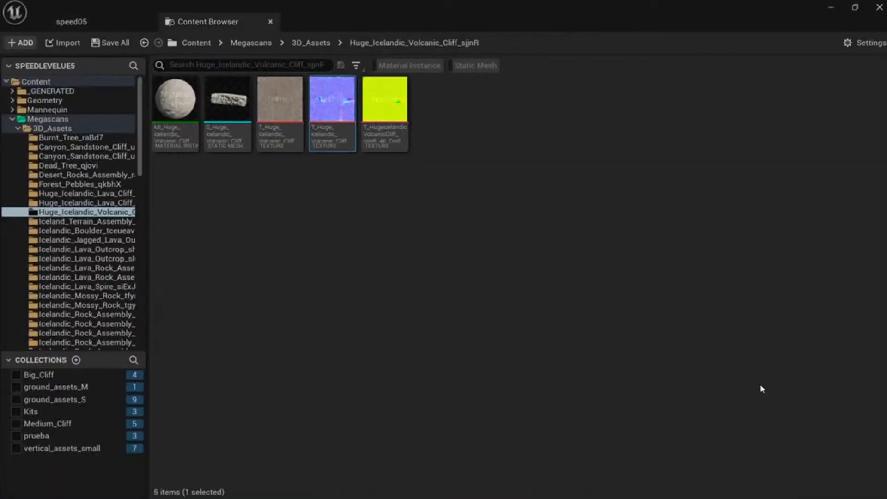
mouse_move(332, 92)
left_mouse_down()
mouse_move(249, 89)
mouse_move(91, 28)
mouse_move(226, 86)
mouse_move(334, 109)
left_mouse_up()
key("Escape")
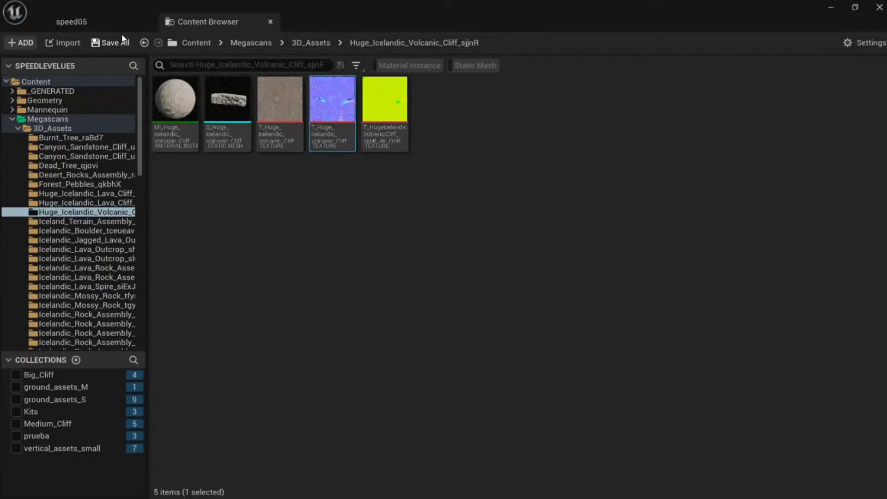
Reopen the Content Browser on the SpeedLeveling Materials folder.
left_click(110, 22)
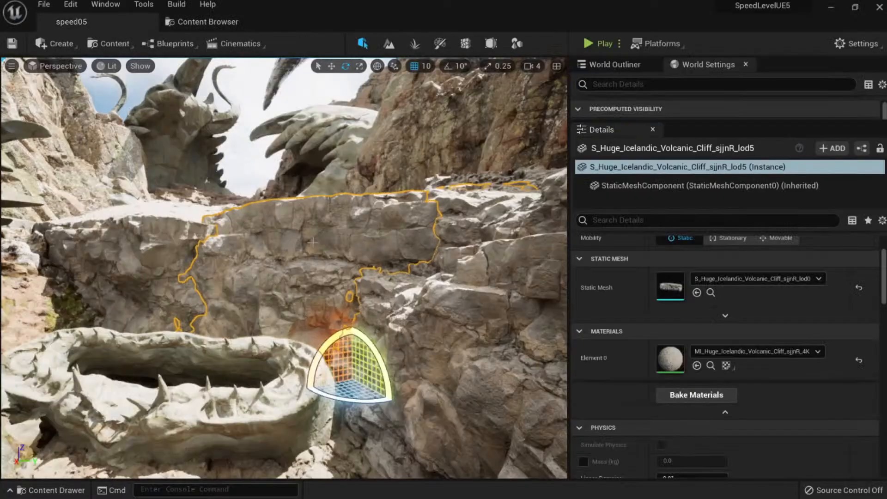
left_click(180, 23)
left_click_drag(139, 95, 101, 267)
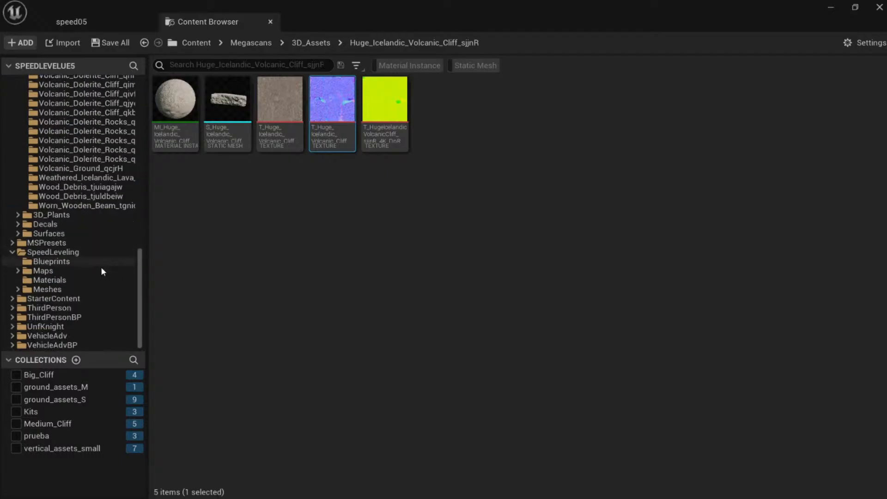
left_click(77, 279)
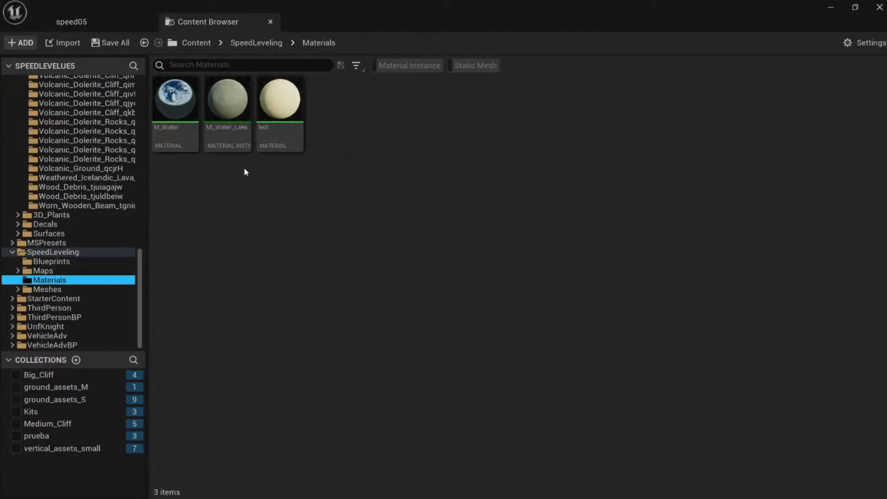
Drag the cliff's T_..._N normal map into the test material, wire it to Normal, and apply.
double_click(285, 94)
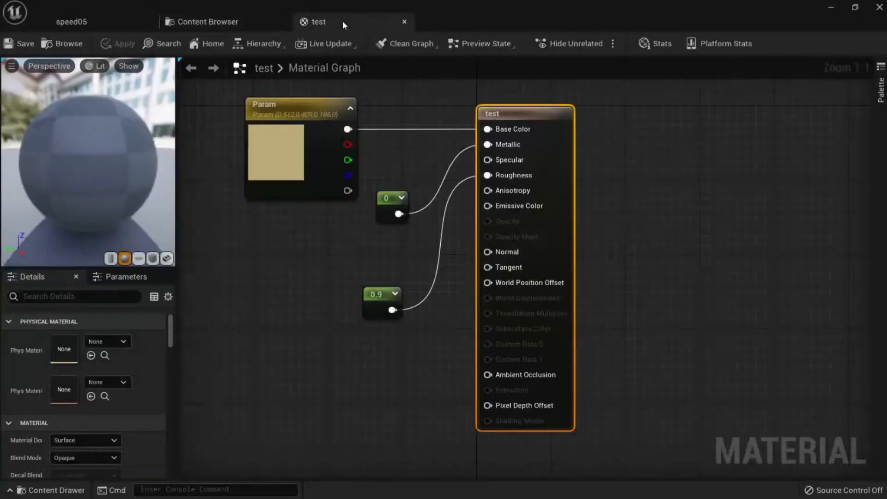
left_click(96, 18)
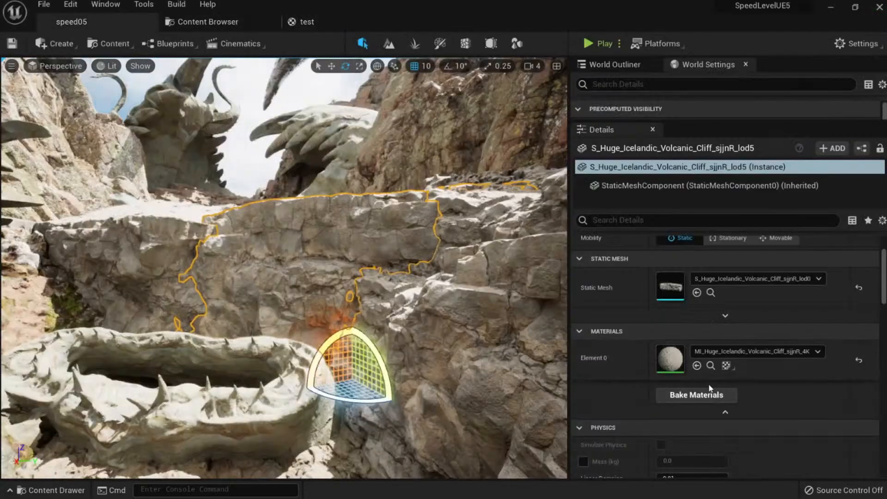
left_click(726, 365)
left_click(774, 385)
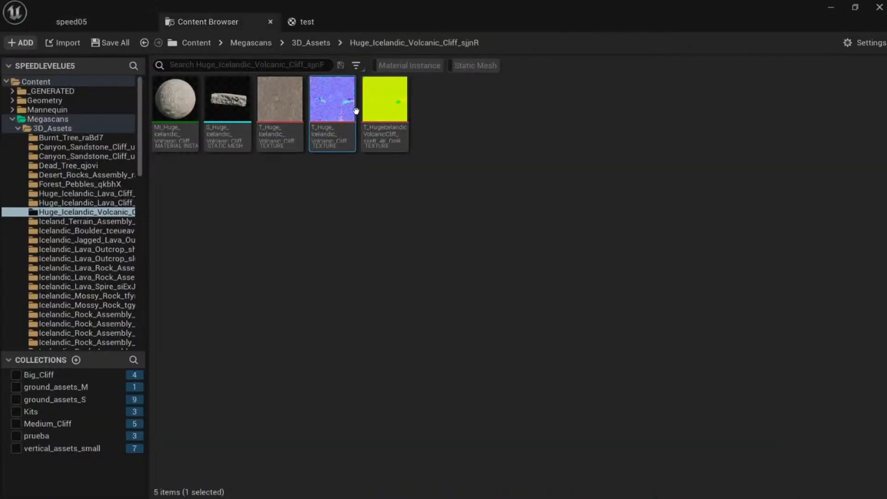
left_click_drag(331, 109, 230, 338)
left_click_drag(337, 358, 486, 253)
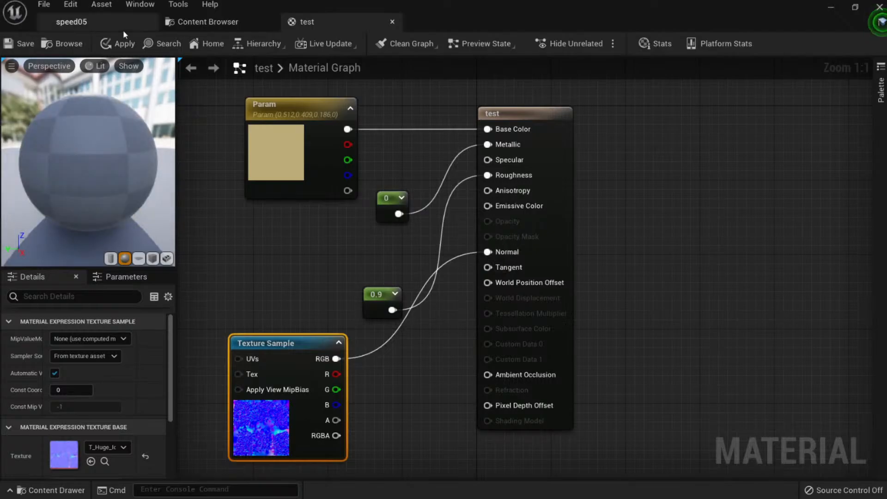
left_click(118, 43)
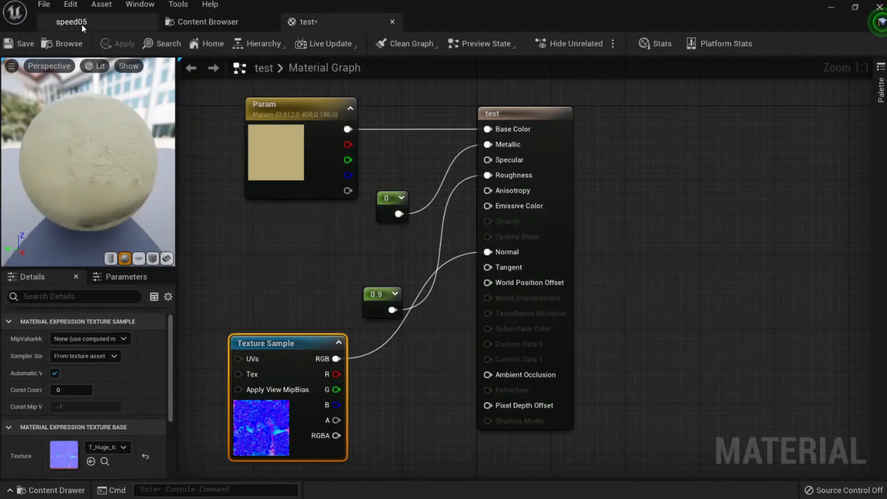
left_click(82, 24)
Assign the 'test' material to the cliff's Element 0 and fly in to view it.
left_click(716, 356)
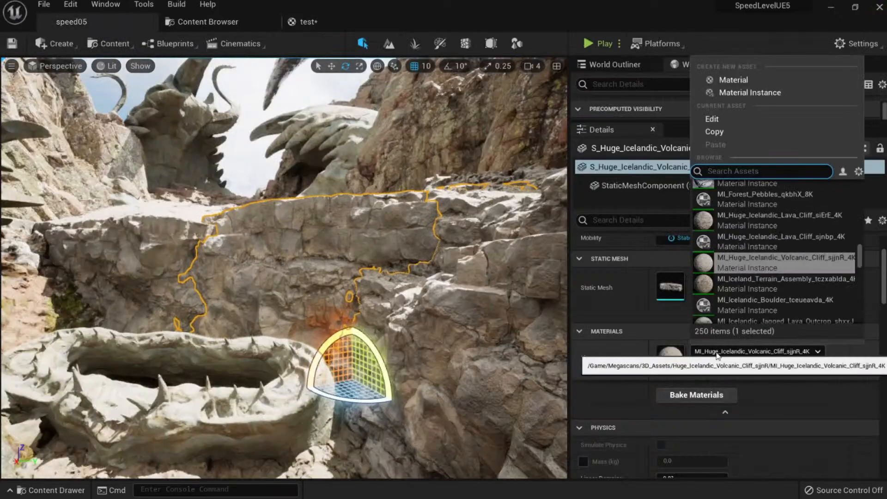
type("test")
left_click(737, 194)
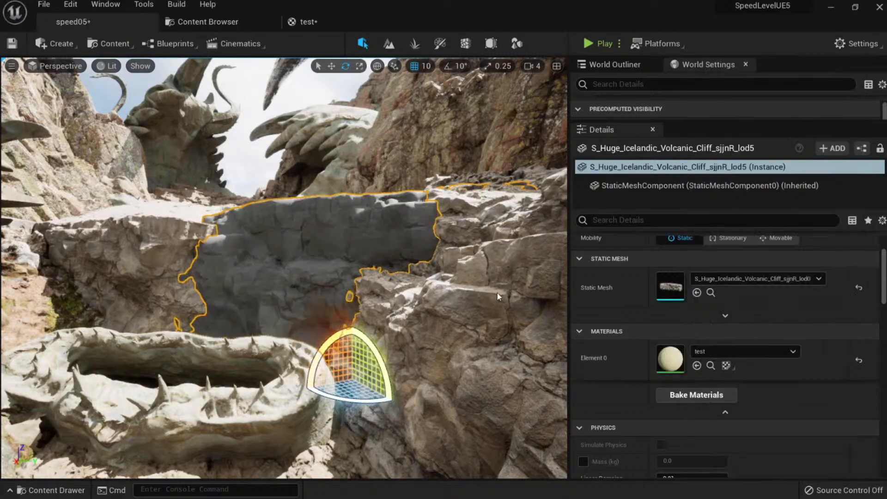
right_click_drag(323, 222, 308, 215)
key("w")
key("s")
key("s")
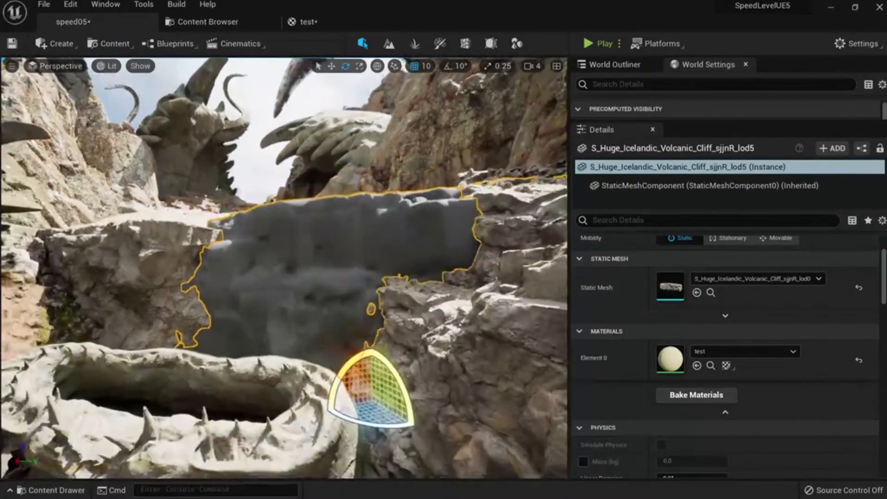
key("w")
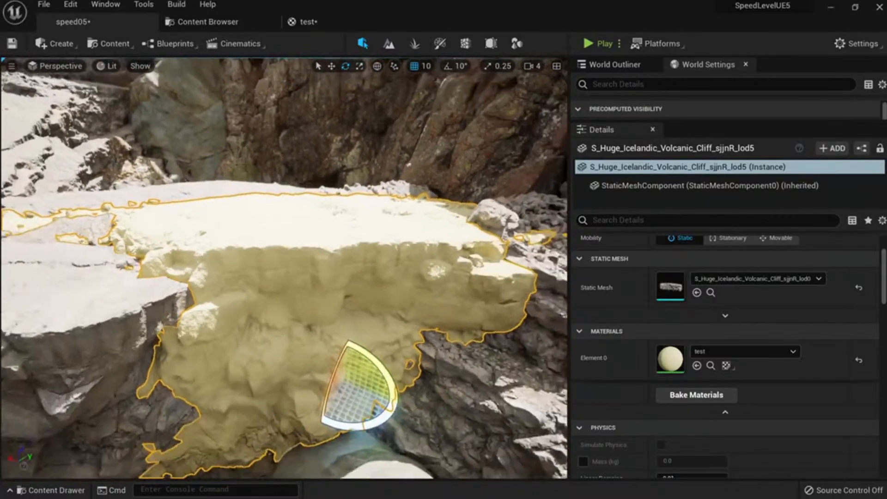
key("Escape")
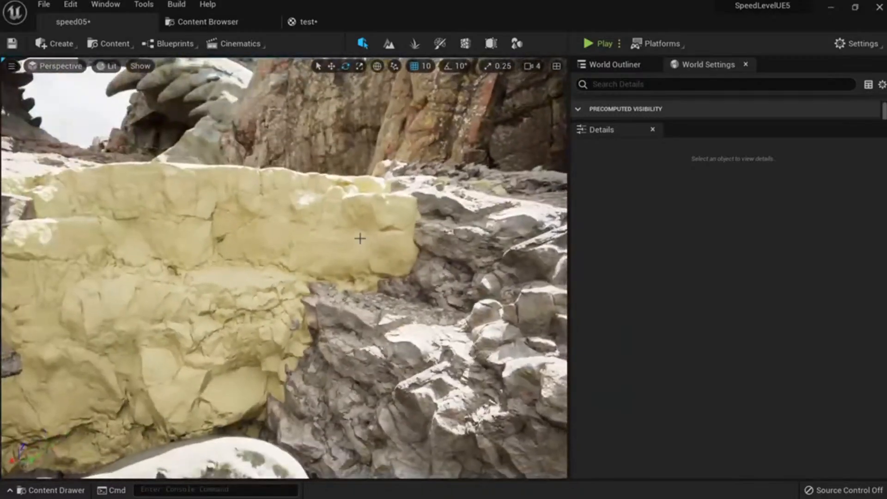
left_click(316, 226)
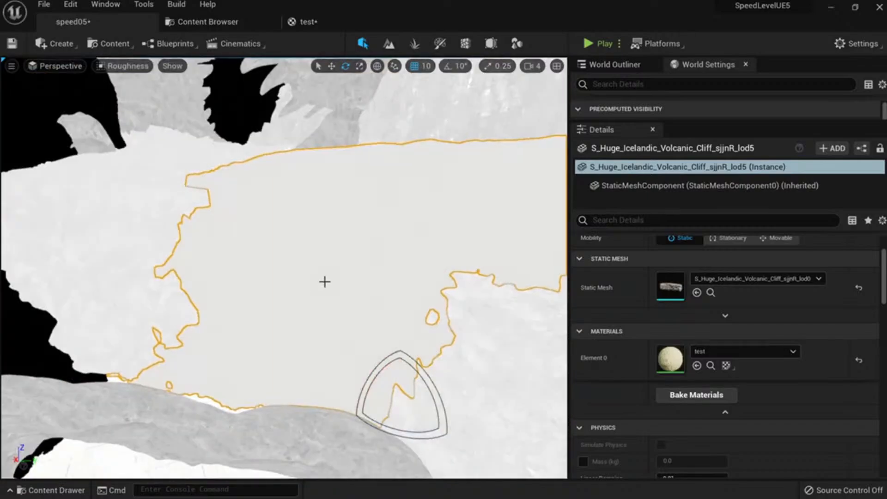
Inspect the tan cliff up close and return the viewport to lit shading.
mouse_move(324, 281)
right_mouse_down()
mouse_move(355, 267)
mouse_move(454, 293)
mouse_move(436, 272)
mouse_move(342, 270)
mouse_move(325, 281)
right_mouse_up()
key("w")
key("s")
key("w")
key("s")
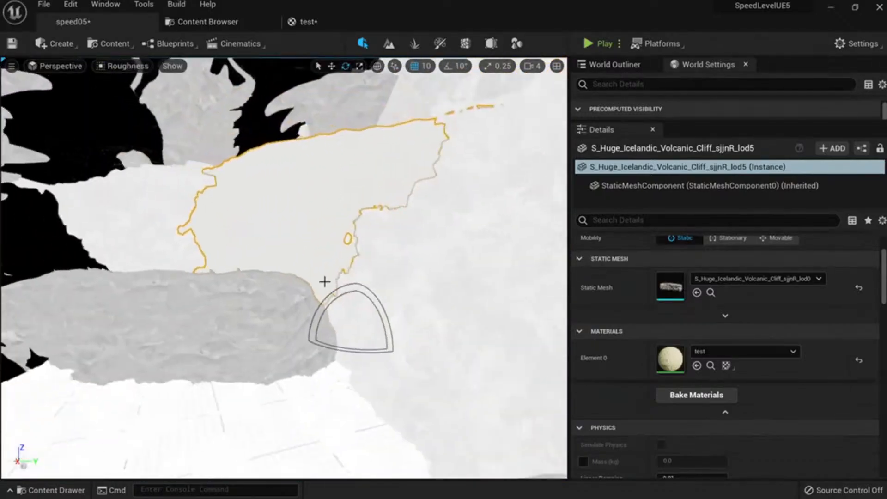
key("alt+4")
key("w")
mouse_move(390, 272)
right_mouse_down()
mouse_move(393, 296)
mouse_move(402, 259)
mouse_move(390, 272)
right_mouse_up()
Revert the cliff to its original material and fly back through the canyon.
key("Delete")
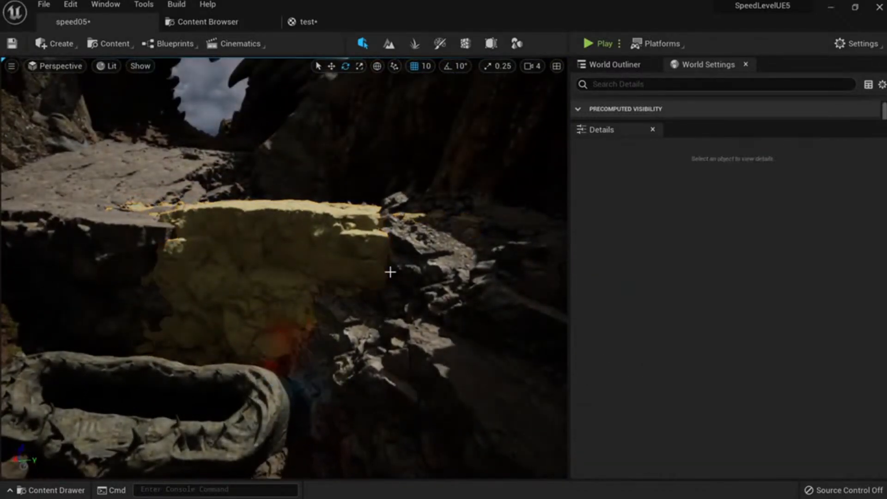
key("ctrl+z")
key("ctrl+z")
key("Escape")
key("s")
right_click_drag(411, 307, 437, 291)
key("s")
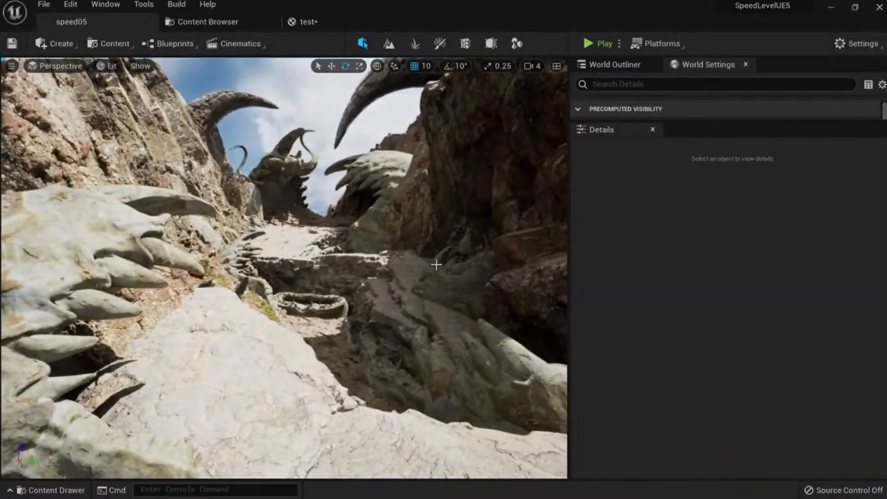
key("s")
right_click_drag(446, 250, 428, 273)
key("w")
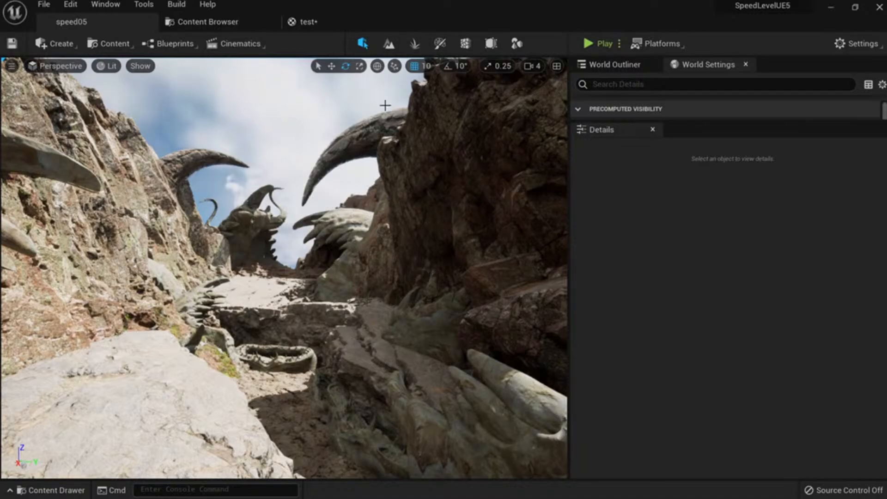
Close the saved test material tab and return to the speed05 level.
left_click(321, 21)
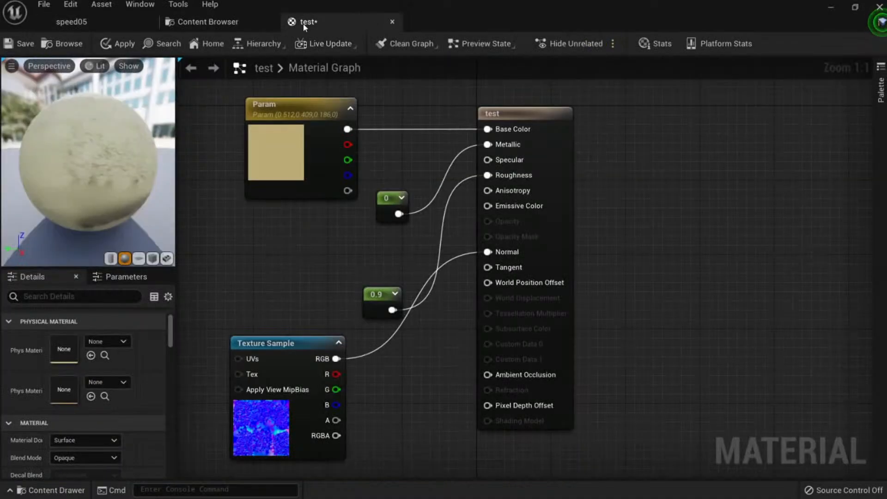
middle_click(330, 21)
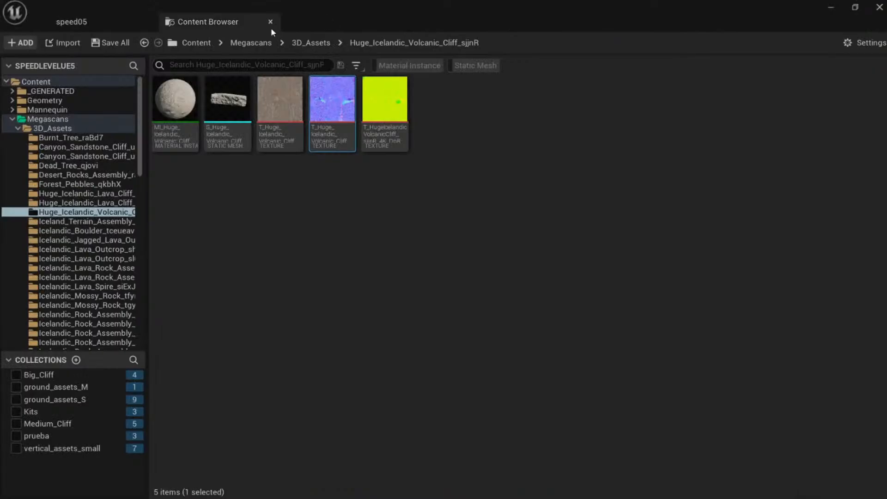
left_click(114, 19)
Frame the canyon view with the horned arches and capture it with Snipaste.
key("s")
mouse_move(378, 278)
right_mouse_down()
mouse_move(376, 300)
mouse_move(378, 278)
right_mouse_up()
key("w")
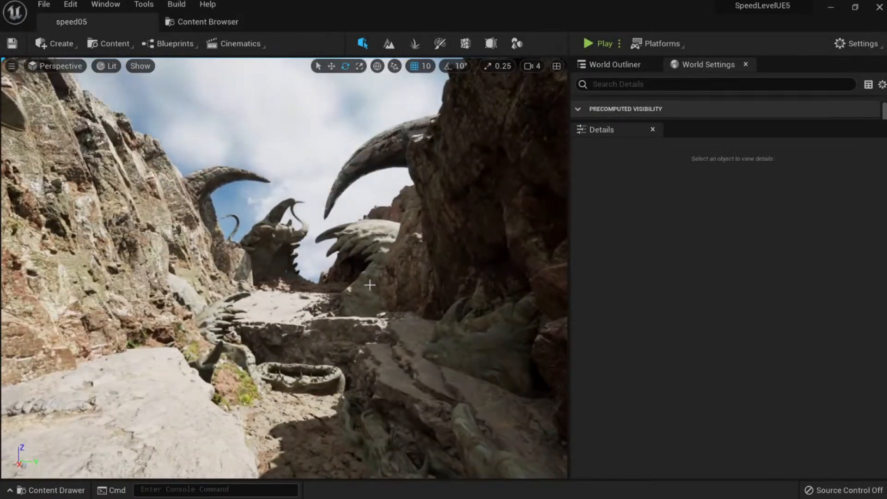
key("Print")
left_click_drag(9, 59, 828, 476)
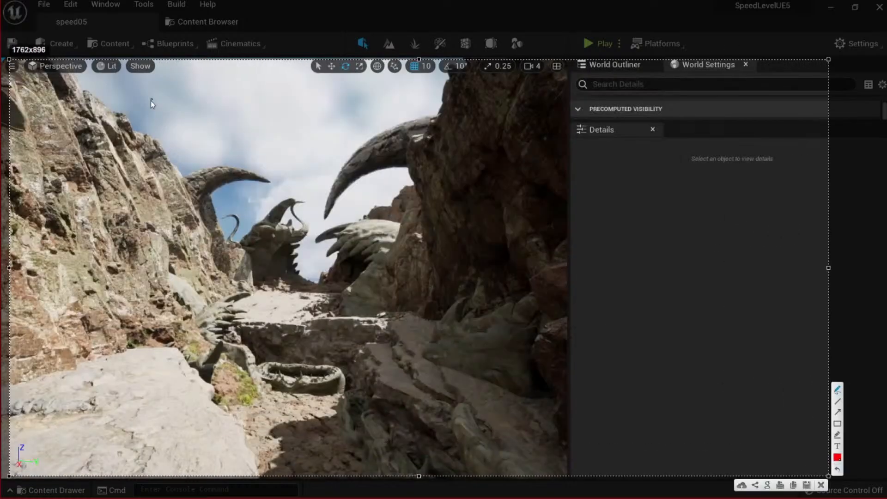
Handwrite the red note '1.roCK' on the canyon capture.
mouse_move(171, 99)
left_mouse_down()
mouse_move(183, 86)
mouse_move(187, 111)
mouse_move(228, 87)
left_mouse_up()
left_click(193, 109)
mouse_move(245, 71)
left_mouse_down()
mouse_move(247, 94)
mouse_move(273, 96)
left_mouse_up()
mouse_move(288, 68)
left_mouse_down()
mouse_move(275, 82)
mouse_move(293, 96)
left_mouse_up()
Write '2. Alien' below it and begin a third note with '3.'.
left_click(198, 144)
mouse_move(177, 134)
left_mouse_down()
mouse_move(198, 147)
mouse_move(223, 125)
mouse_move(233, 147)
left_mouse_up()
left_click_drag(215, 139, 251, 144)
mouse_move(253, 132)
left_mouse_down()
mouse_move(254, 146)
mouse_move(306, 138)
left_mouse_up()
left_click(254, 129)
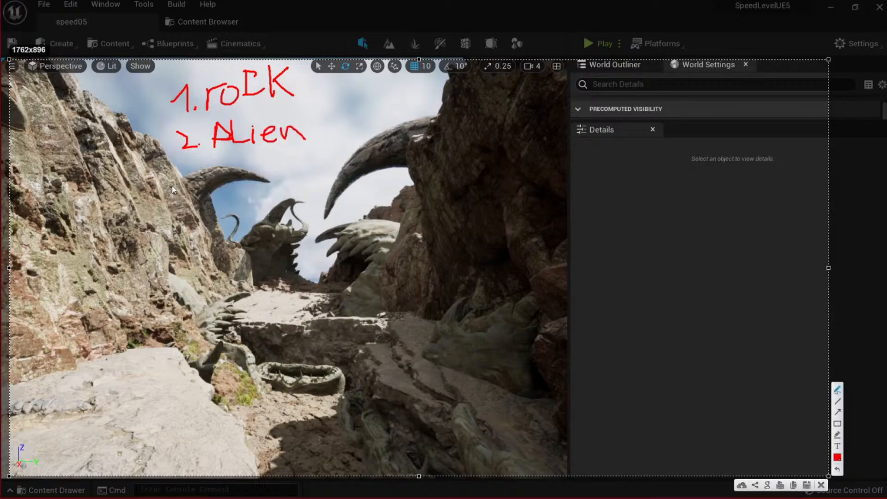
left_click_drag(179, 177, 197, 199)
left_click(223, 189)
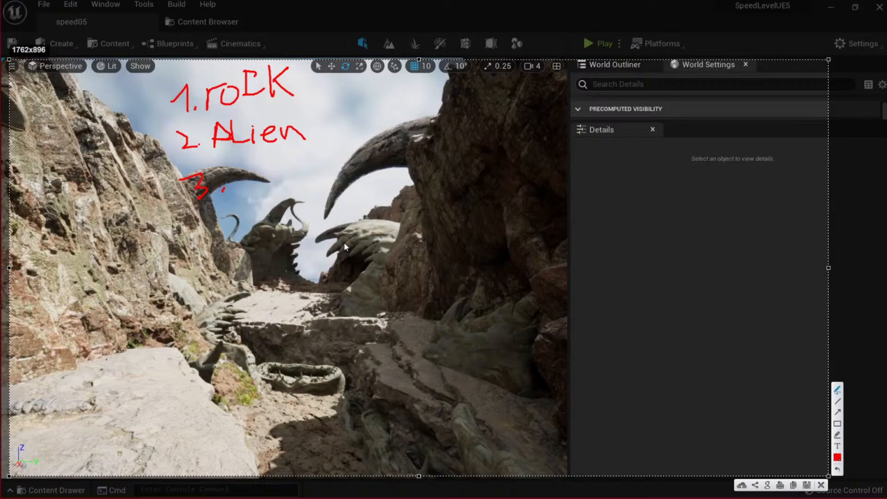
Return to the level and fly the camera up the canyon past the horns.
mouse_move(227, 174)
left_mouse_down()
mouse_move(325, 162)
mouse_move(325, 184)
left_mouse_up()
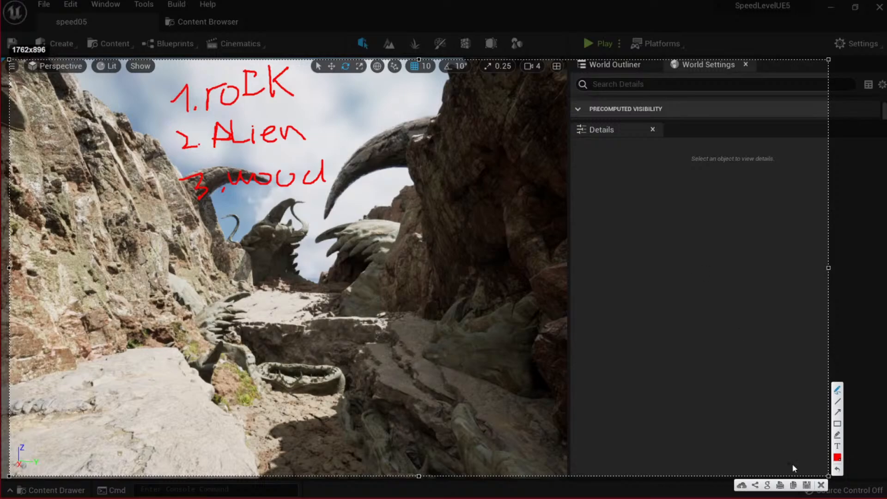
left_click(821, 484)
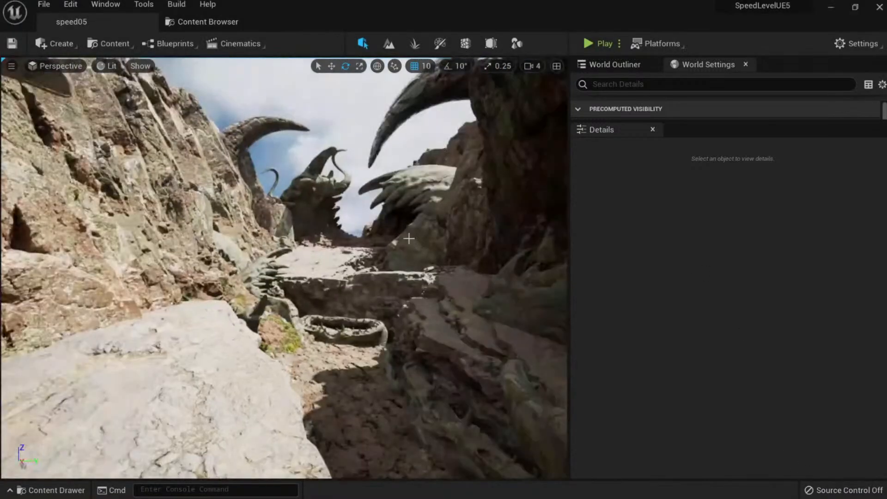
key("F11")
key("F11")
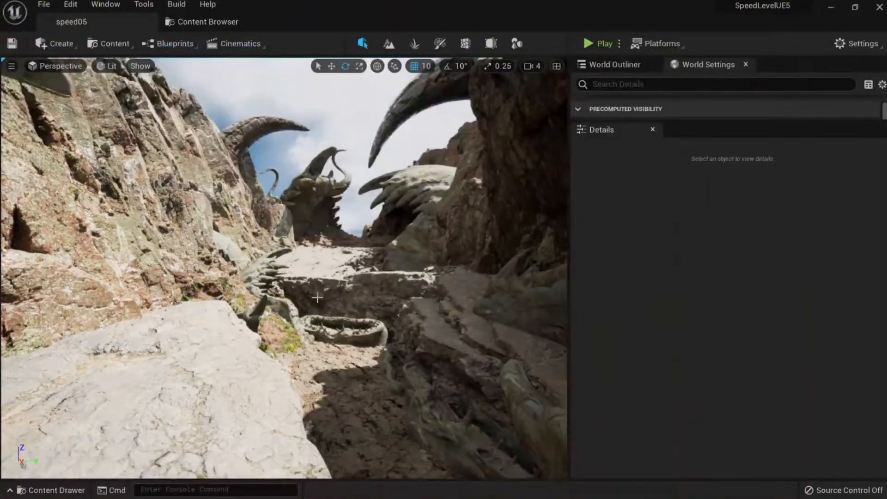
key("s")
right_click_drag(318, 296, 356, 279)
key("w")
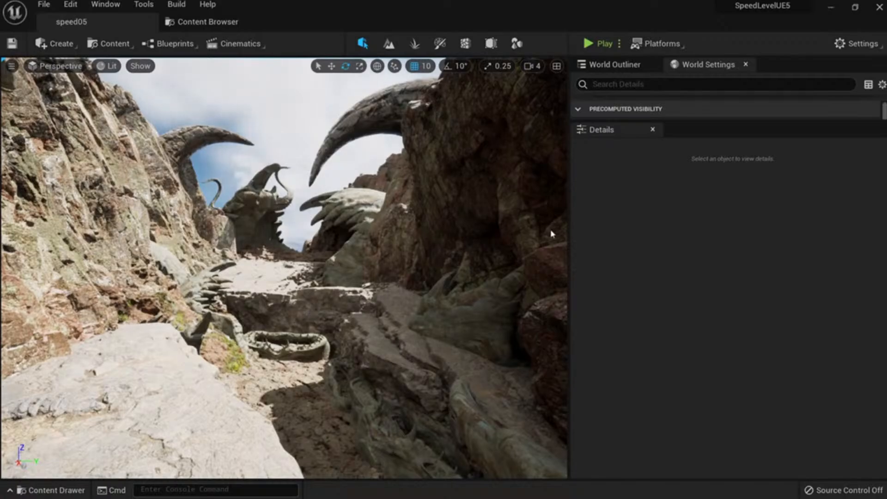
Browse Megascans 3D_Assets, filtered to static meshes and searched for 'wood'.
left_click(206, 21)
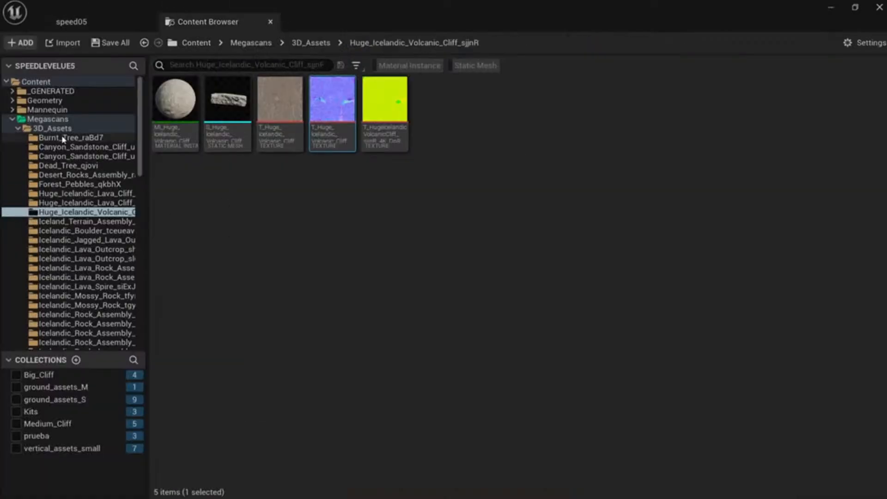
left_click(63, 119)
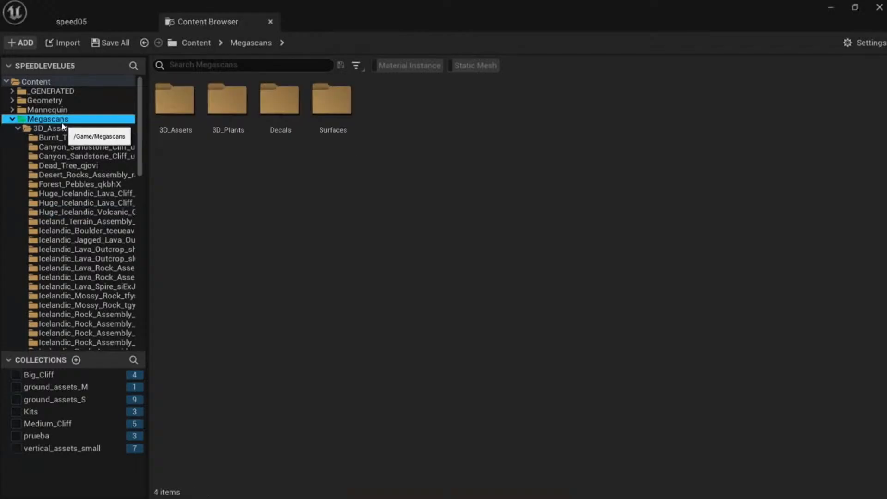
double_click(179, 110)
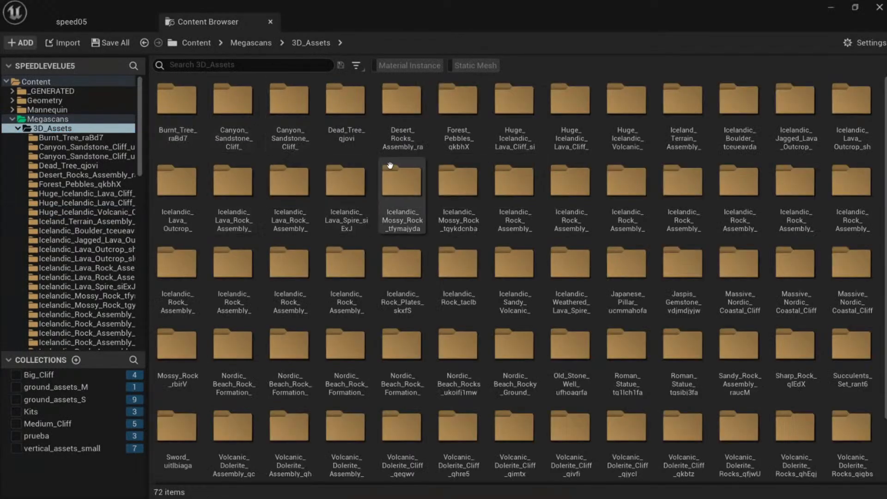
left_click(466, 67)
scroll(603, 303, "down", 5)
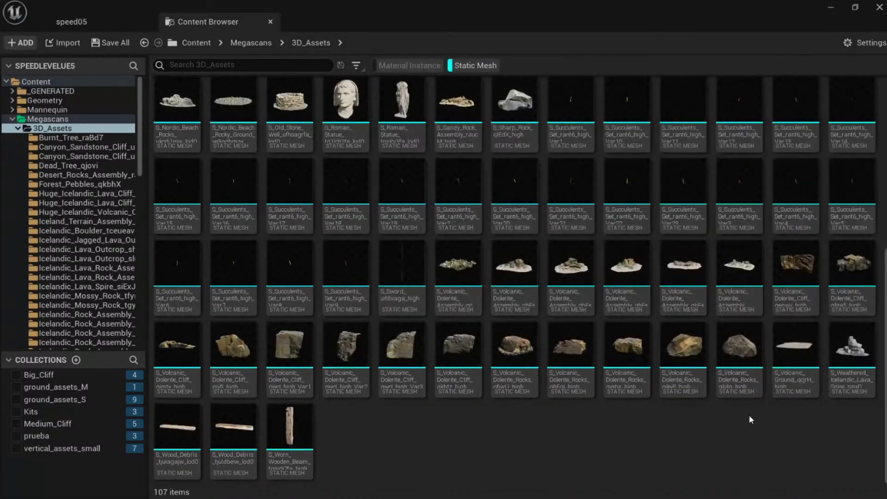
scroll(749, 415, "up", 6)
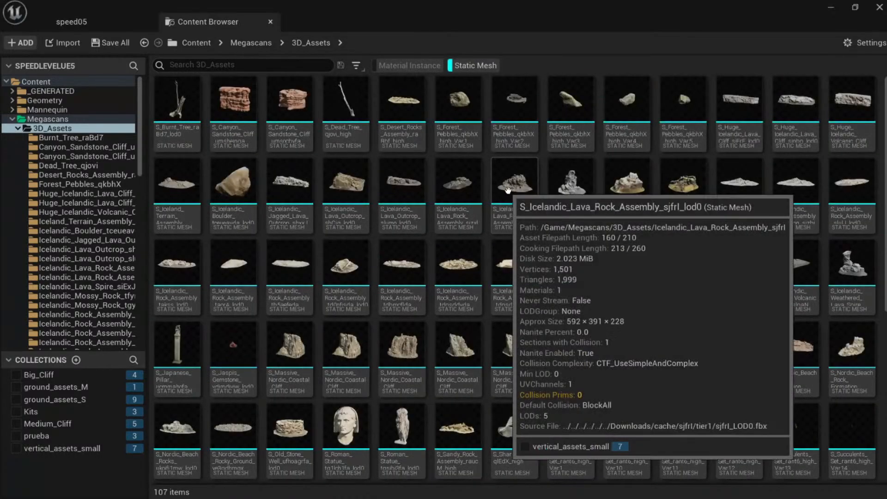
key("ctrl+f")
type("wo")
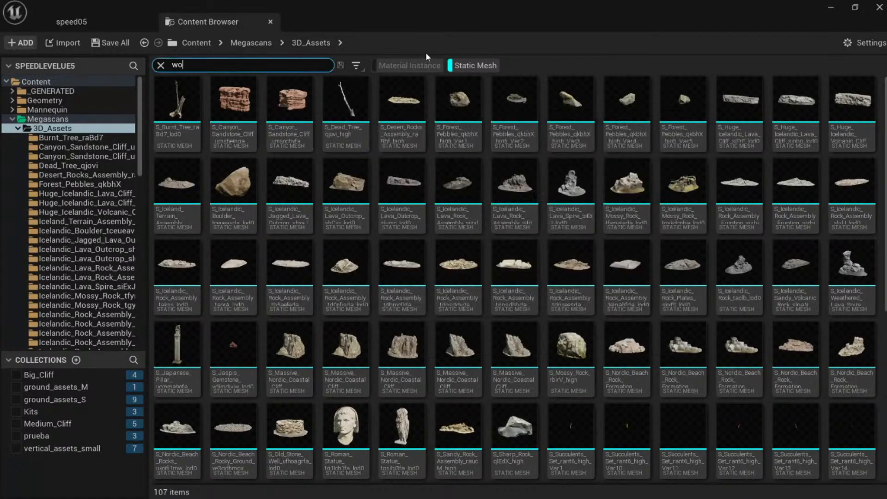
type("od")
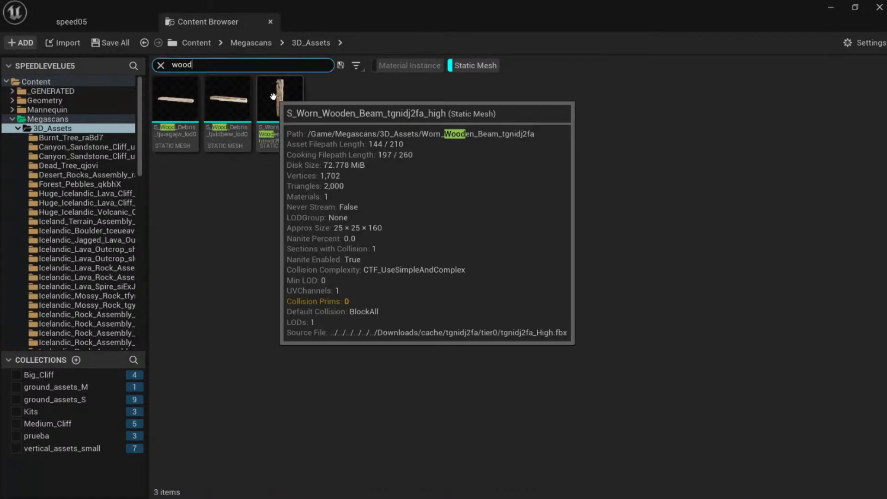
Preview the first two wood debris plank meshes.
double_click(188, 110)
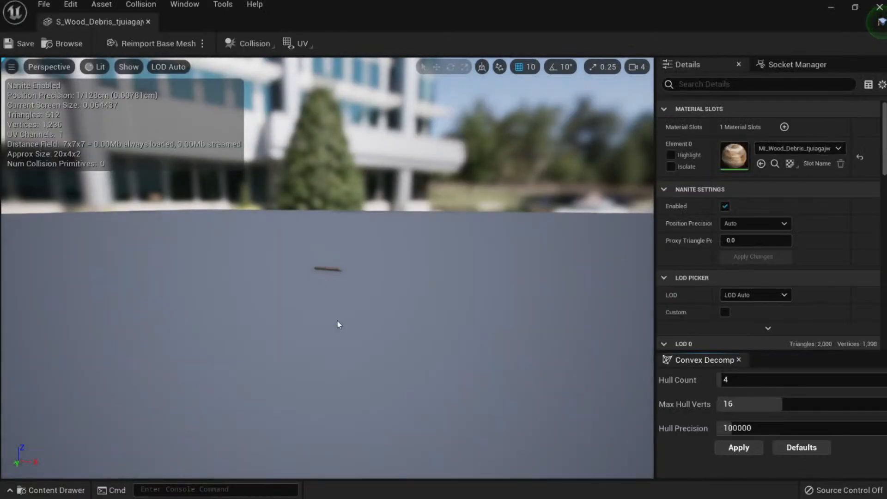
left_click_drag(337, 307, 310, 276)
middle_click(119, 20)
double_click(241, 122)
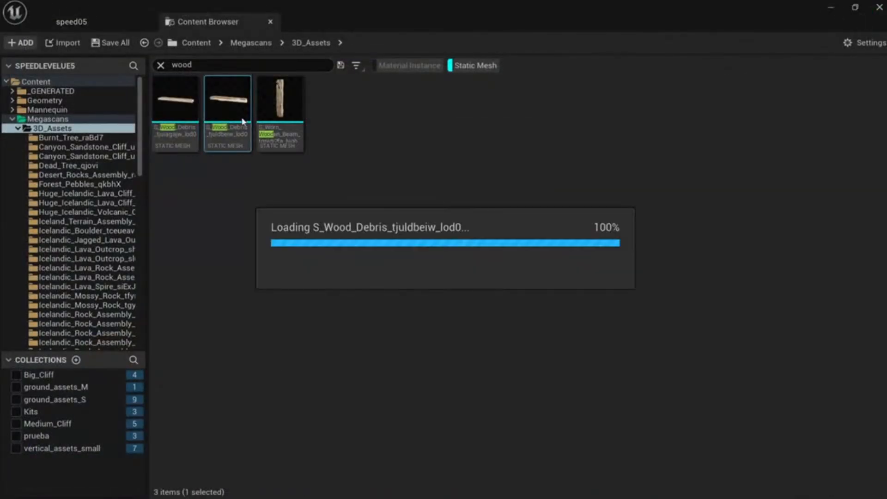
scroll(333, 302, "up", 10)
left_click_drag(328, 301, 297, 221)
middle_click(119, 21)
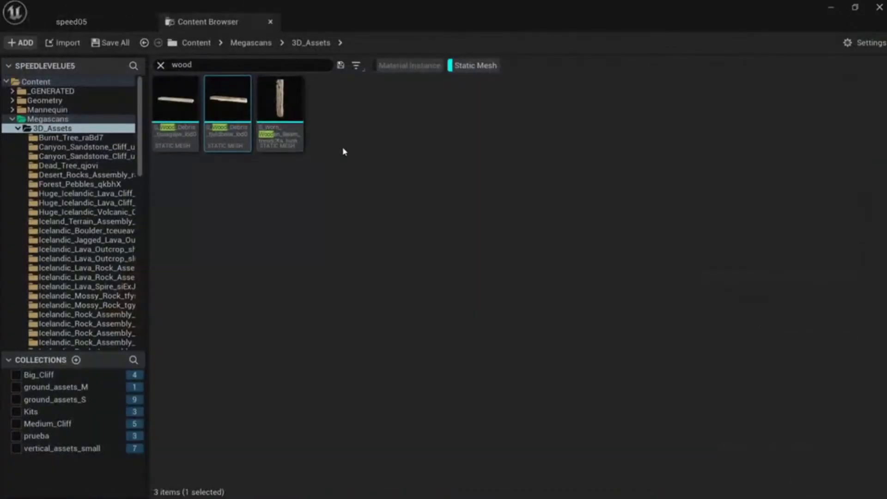
Preview S_Worn_Wooden_Beam and place it on the foreground rock.
double_click(292, 127)
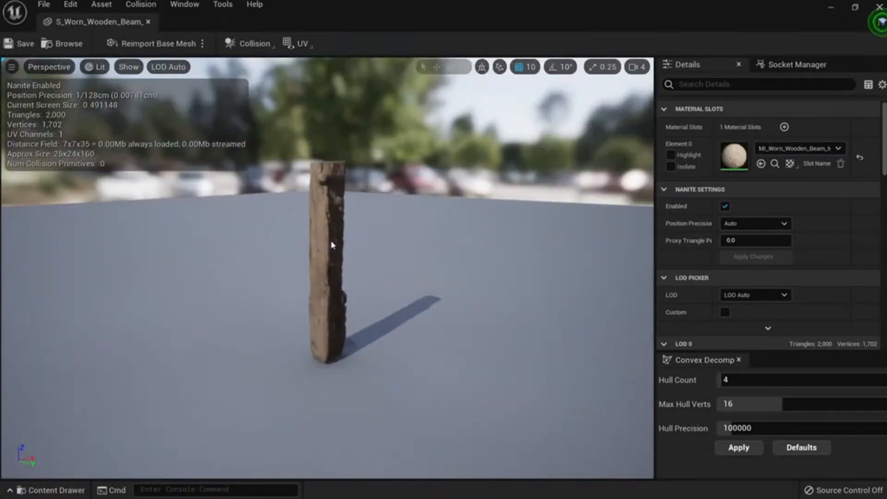
scroll(333, 243, "up", 10)
scroll(330, 245, "down", 8)
left_click_drag(331, 245, 365, 229)
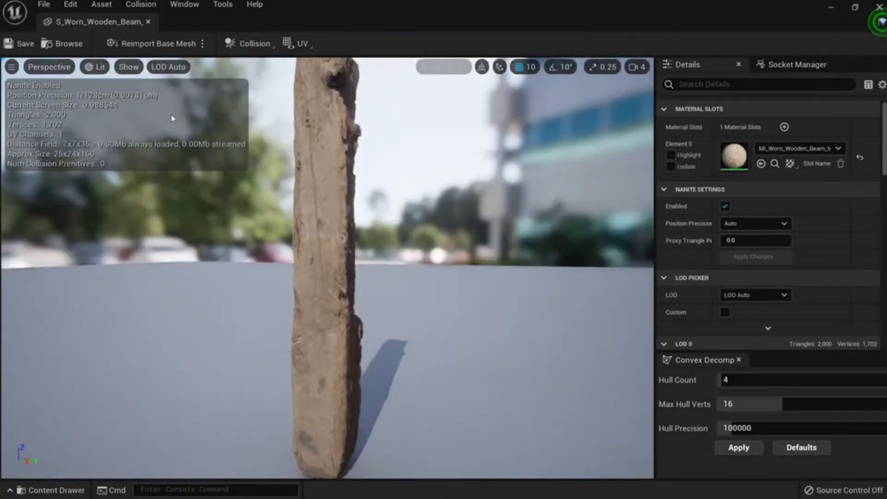
middle_click(123, 23)
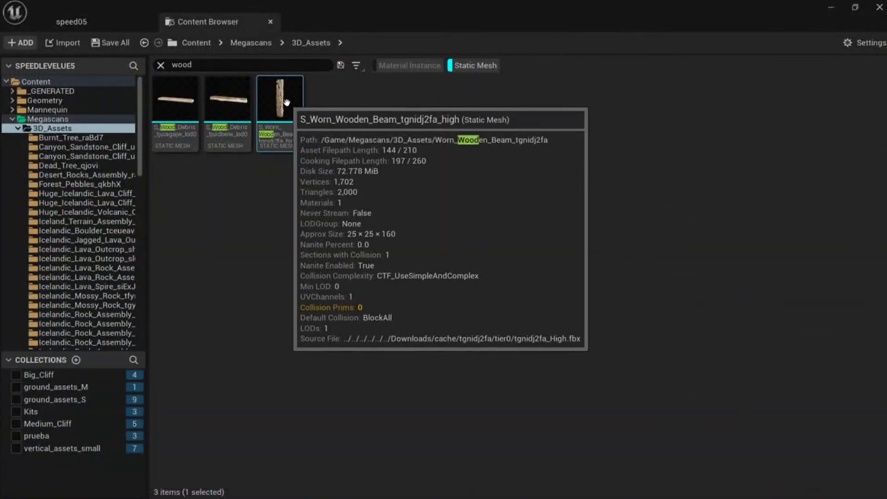
left_click_drag(279, 99, 84, 369)
Move the worn wooden beam along X, Y and up Z until it stands against the cliff.
right_click_drag(146, 348, 51, 358)
right_click_drag(219, 362, 178, 348)
key("w")
left_click_drag(265, 317, 351, 293)
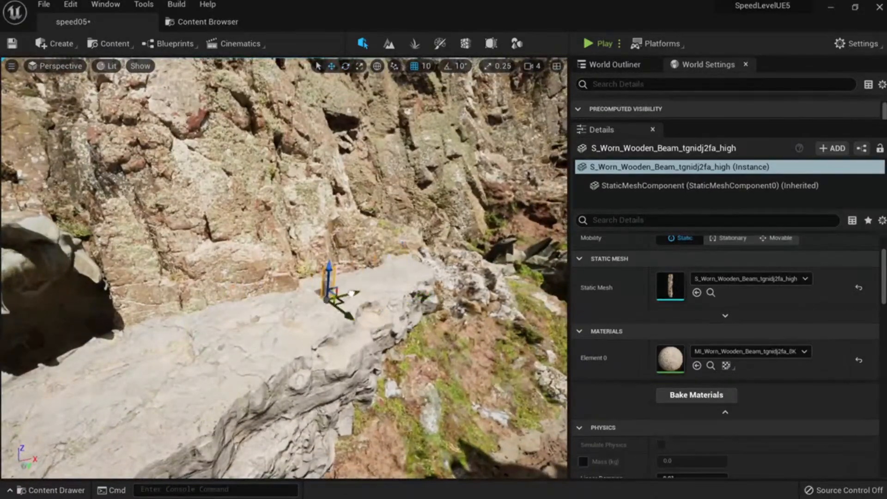
right_click_drag(350, 290, 508, 268)
left_click_drag(320, 294, 296, 295)
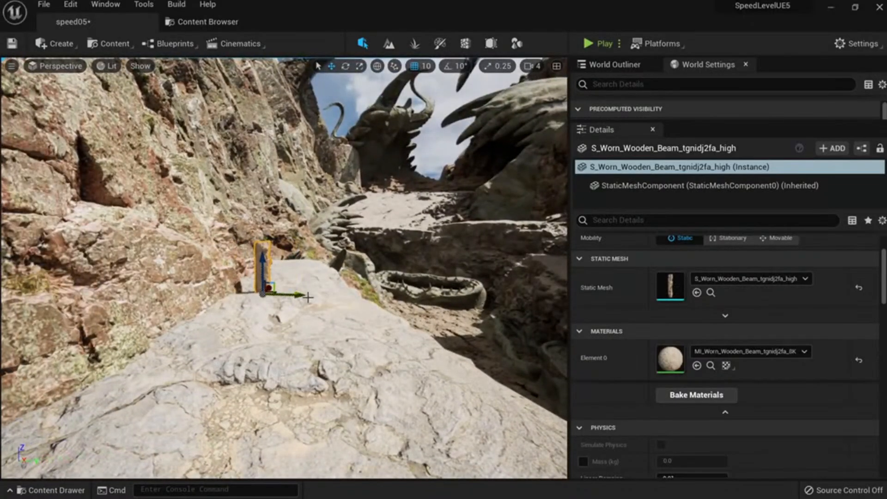
right_click_drag(295, 294, 190, 292)
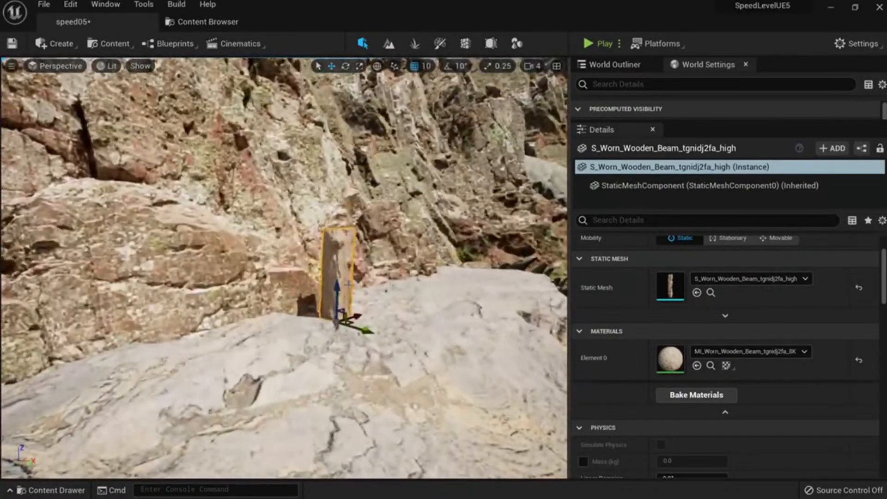
left_click_drag(340, 293, 342, 198)
mouse_move(343, 198)
right_mouse_down()
mouse_move(407, 159)
mouse_move(332, 203)
right_mouse_up()
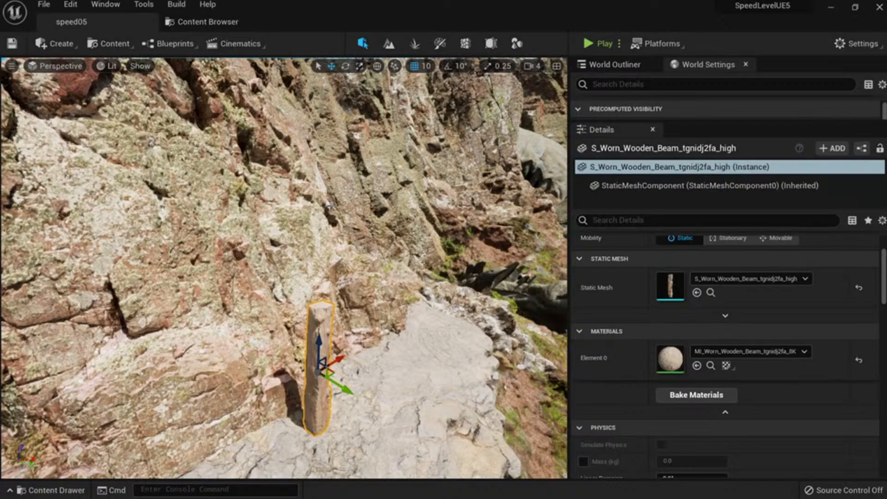
Open the SpeedLeveling Blueprints folder with the static mesh filter and 'wood' search cleared.
left_click(196, 22)
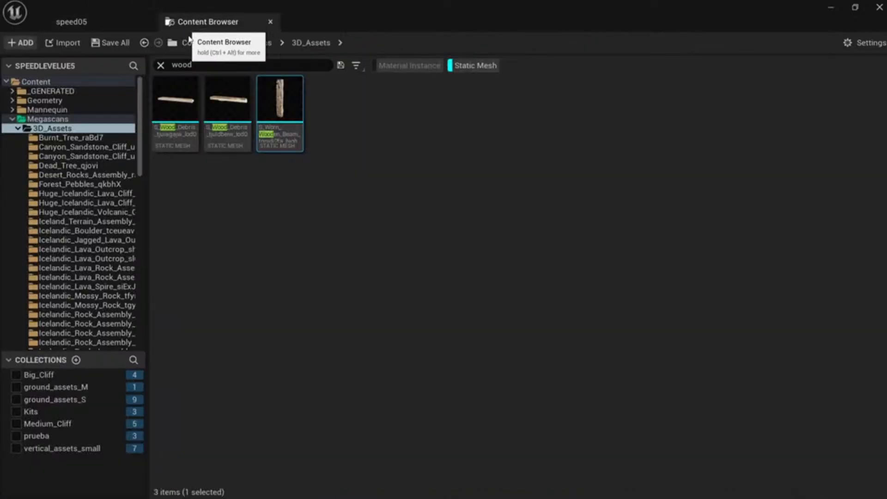
left_click(19, 129)
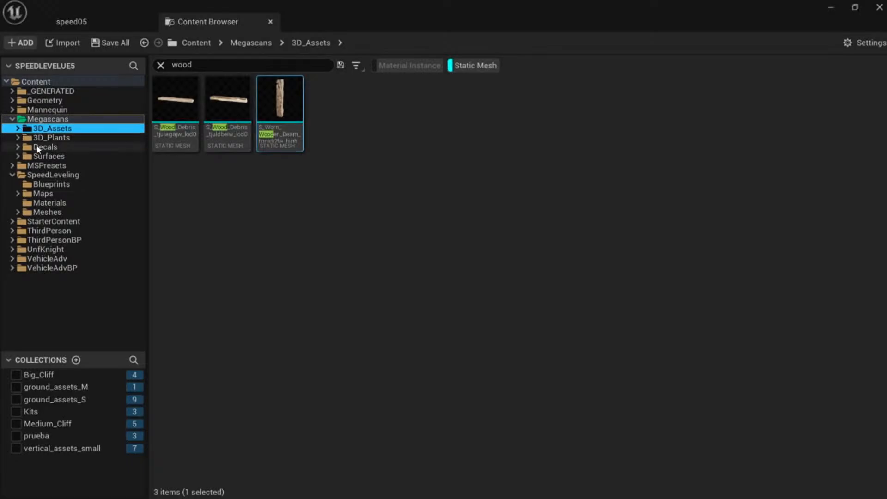
left_click(55, 184)
left_click(469, 67)
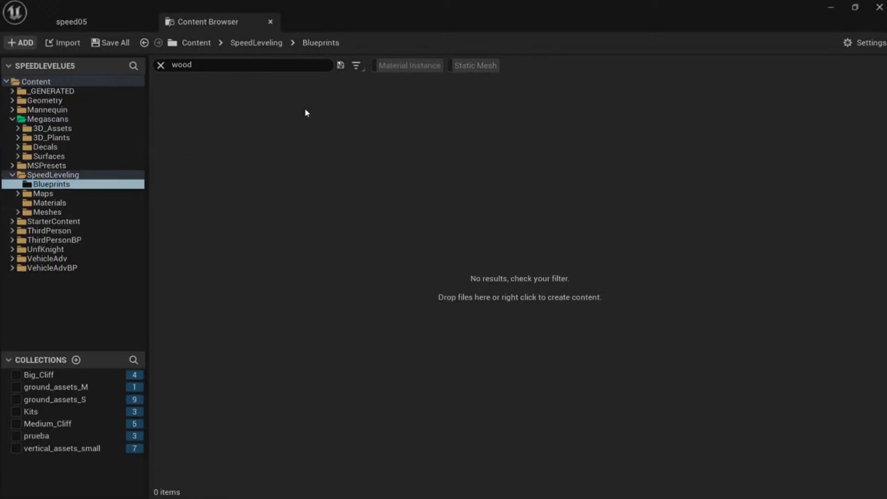
left_click(161, 65)
Create an Actor Blueprint named BP_Wood_Scalfolding and open it.
right_click(264, 196)
left_click(342, 199)
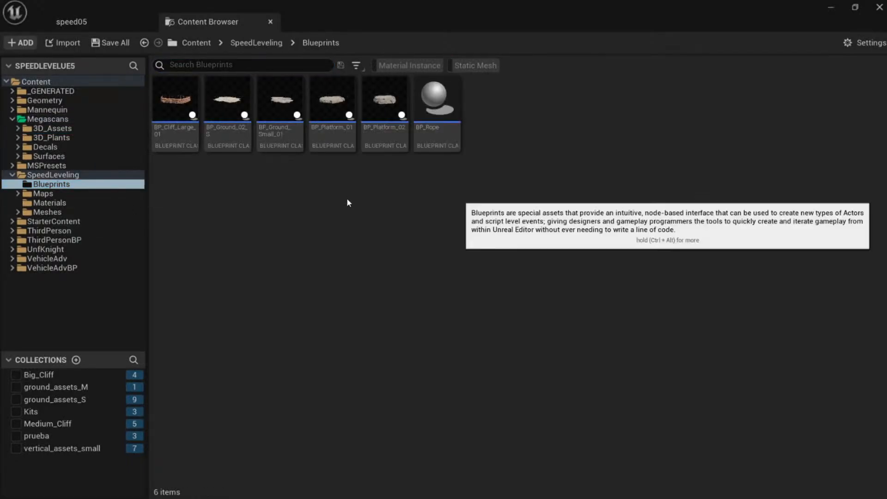
left_click(349, 158)
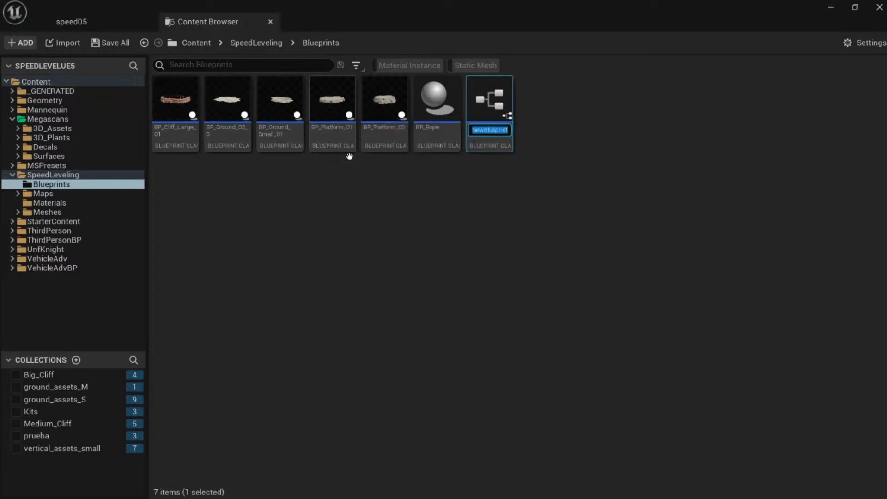
type("BP_Wood_Scalfoldi")
type("ng")
key("Return")
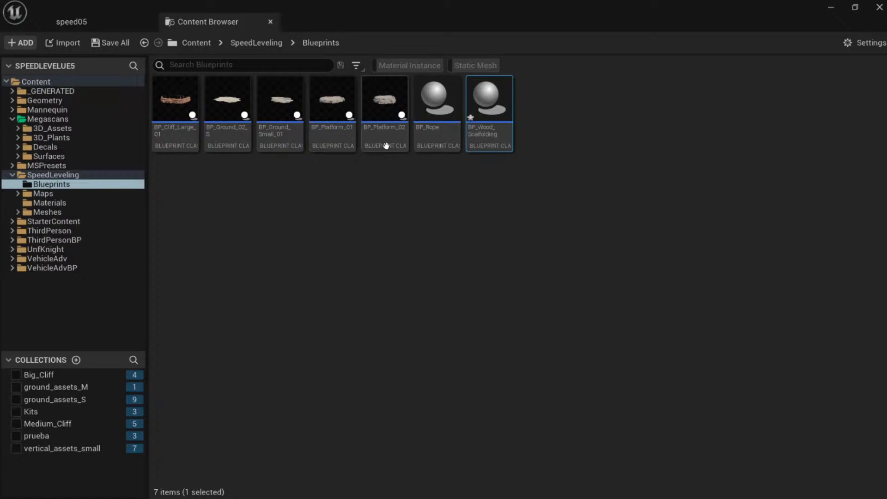
double_click(495, 102)
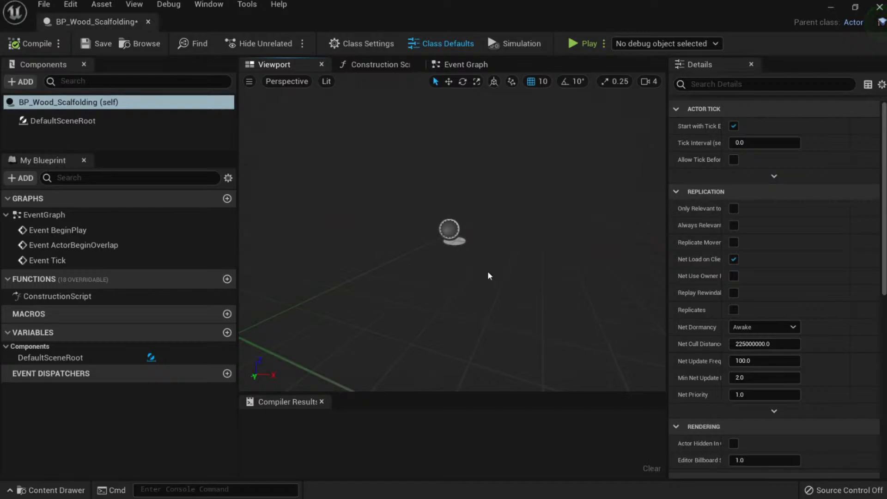
Add an Instanced Static Mesh component using the S_Worn_Wooden_Beam mesh.
mouse_move(489, 274)
right_mouse_down()
mouse_move(530, 262)
mouse_move(494, 272)
right_mouse_up()
left_click(23, 81)
type("s")
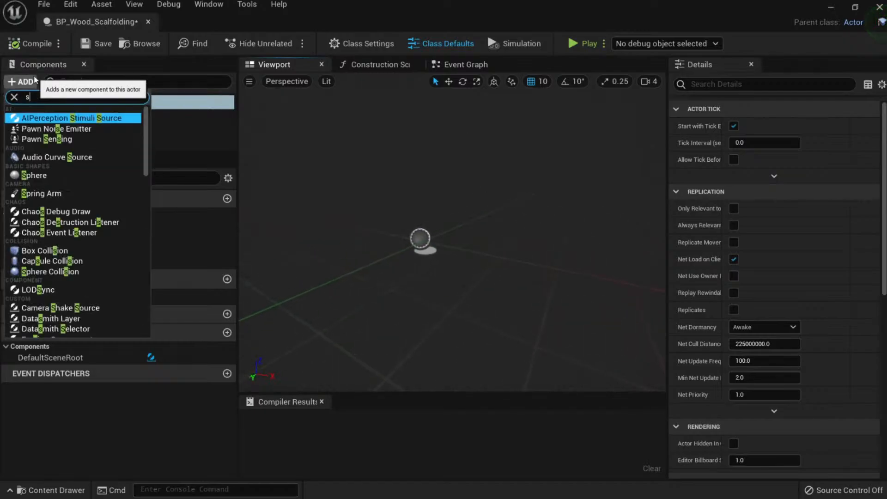
type("tat")
key("Down")
key("Down")
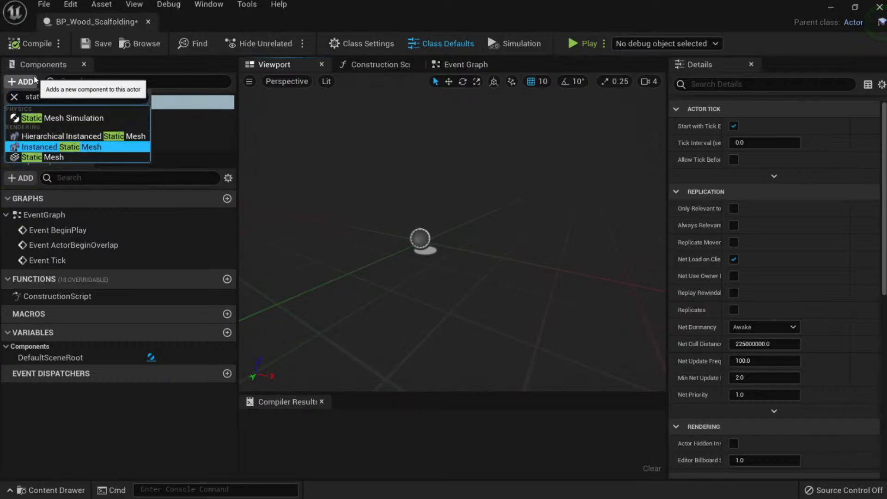
key("Return")
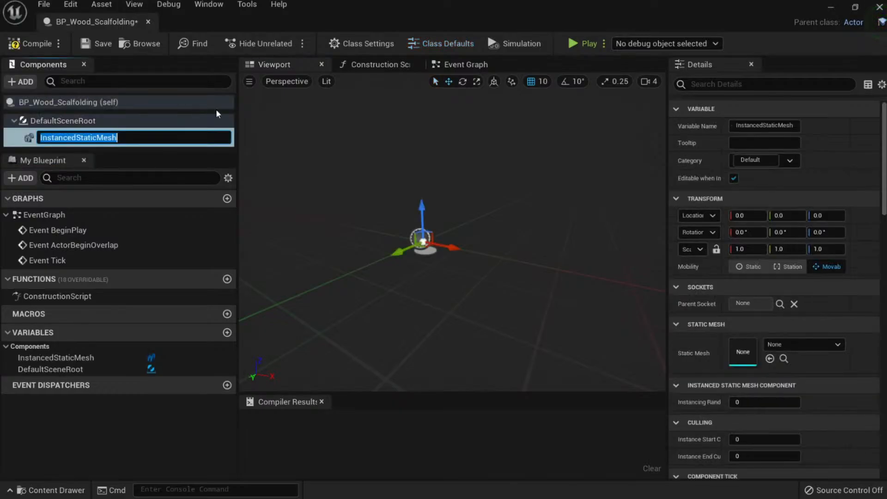
left_click(794, 345)
type("wood")
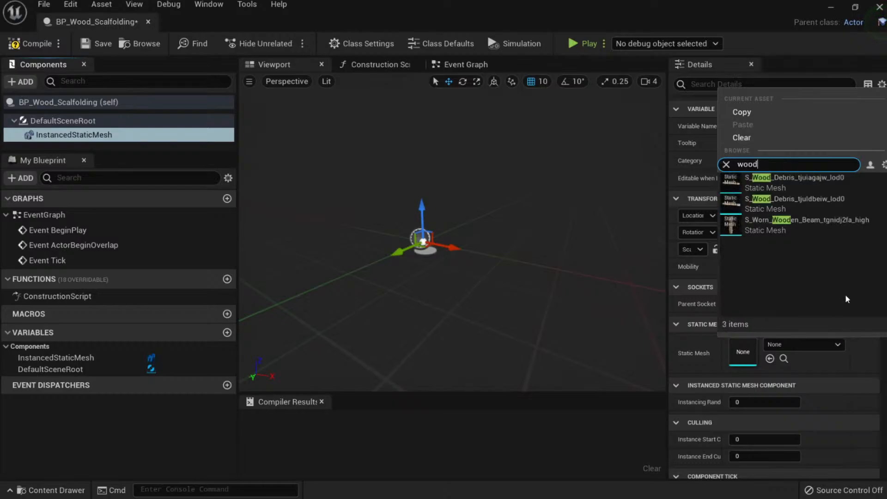
left_click(838, 226)
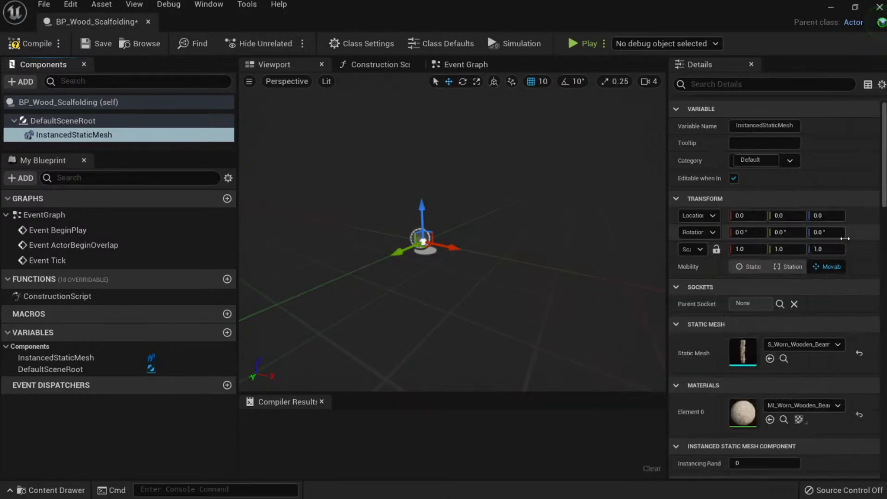
Add two beam instances to the Instanced Static Mesh.
scroll(808, 350, "down", 10)
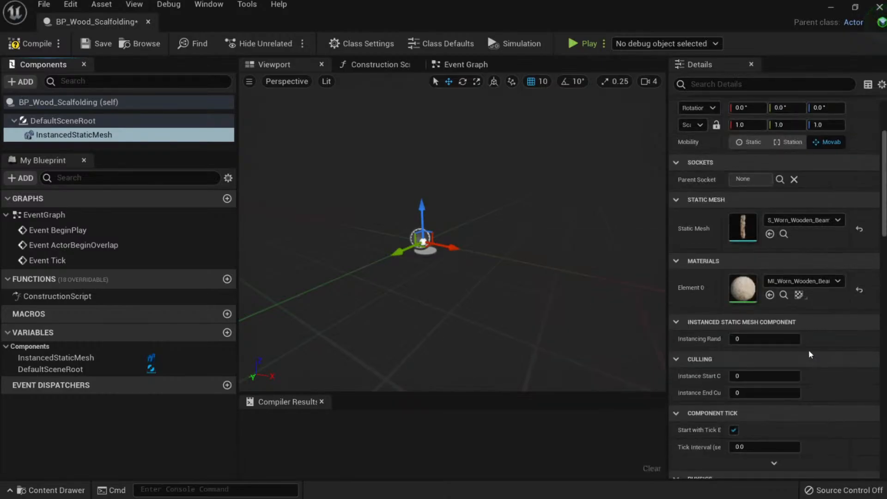
scroll(846, 361, "down", 8)
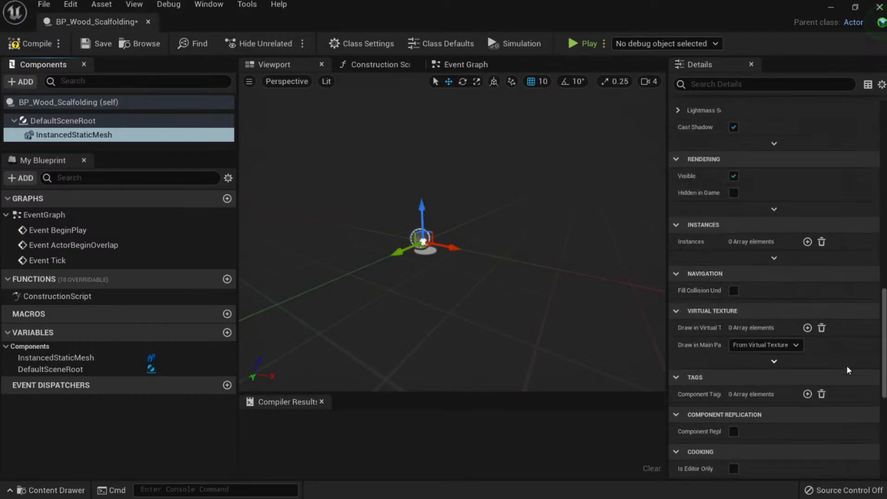
scroll(846, 364, "up", 7)
scroll(845, 367, "up", 6)
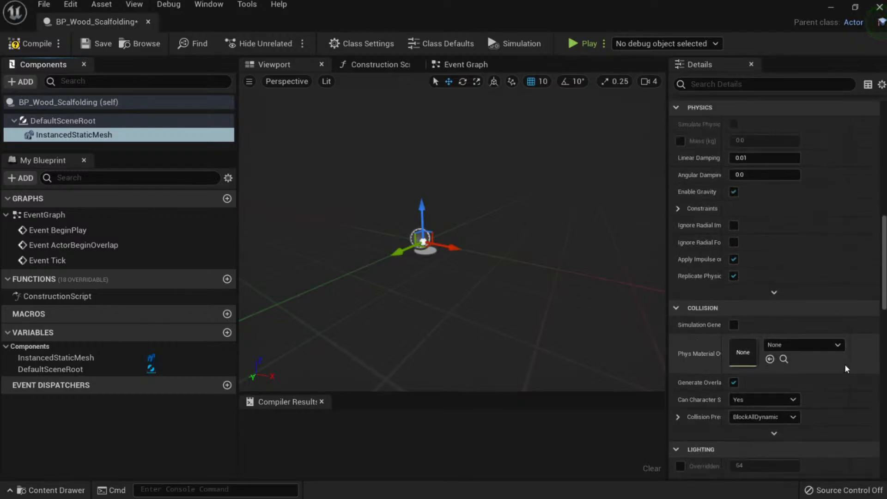
scroll(852, 371, "down", 10)
scroll(856, 371, "down", 8)
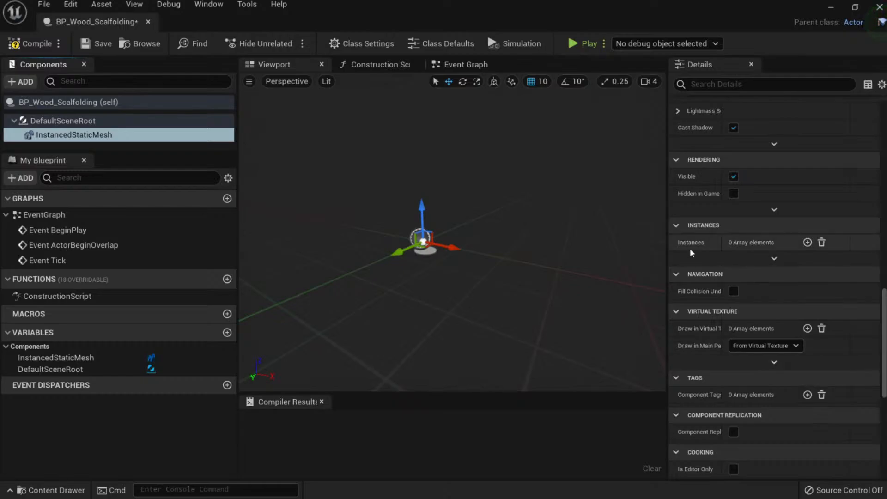
left_click(807, 242)
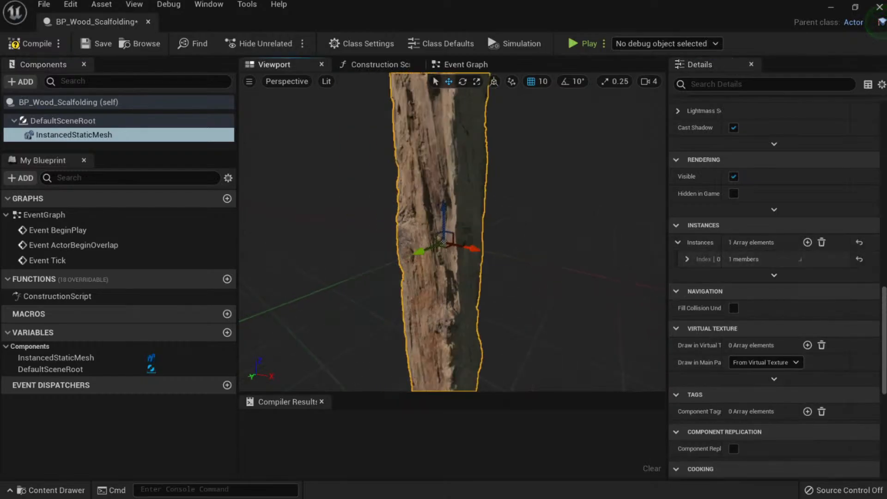
right_click_drag(482, 259, 545, 272)
scroll(743, 352, "down", 8)
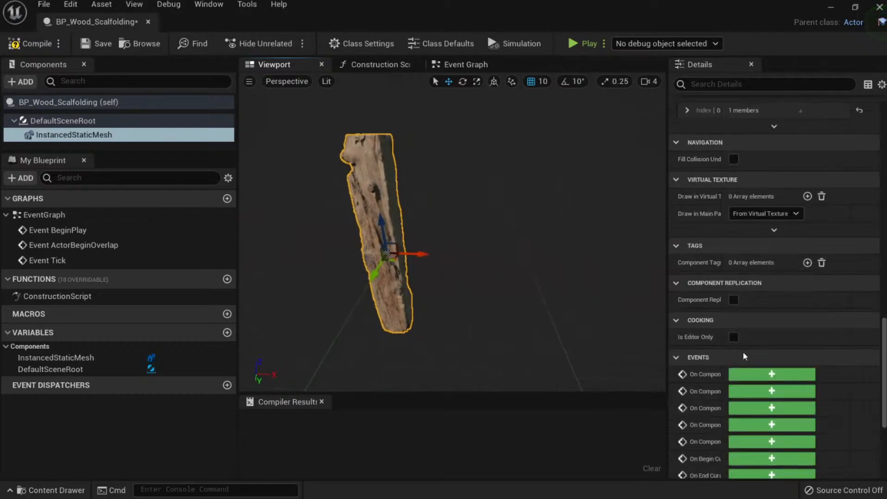
scroll(751, 335, "up", 3)
scroll(714, 265, "up", 2)
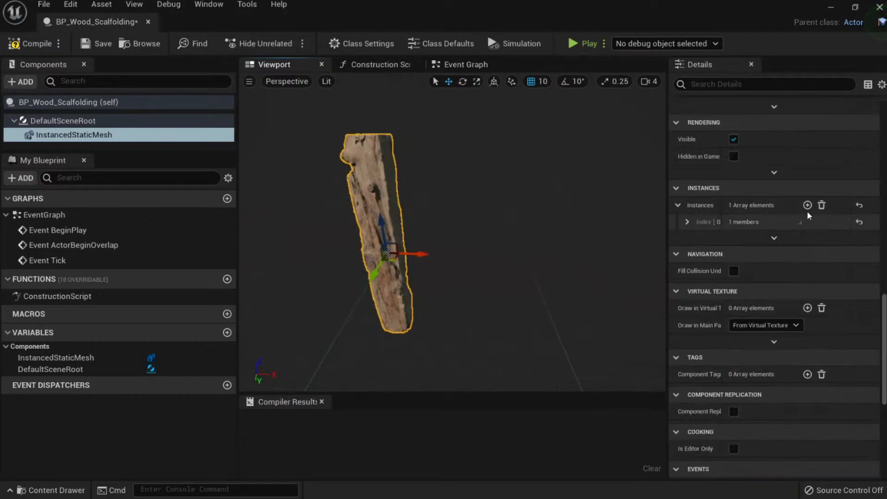
left_click(806, 205)
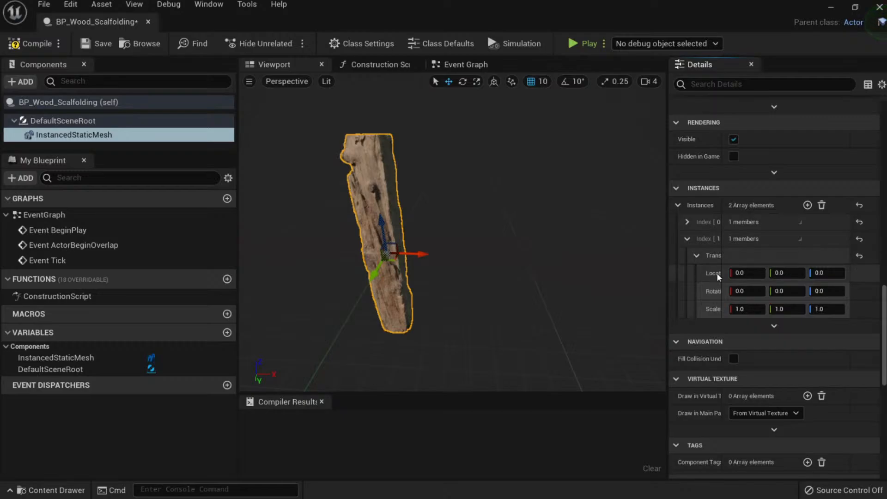
Set the second instance to X location 100 and rotate it about 97 degrees.
left_click(747, 273)
type("10")
key("Return")
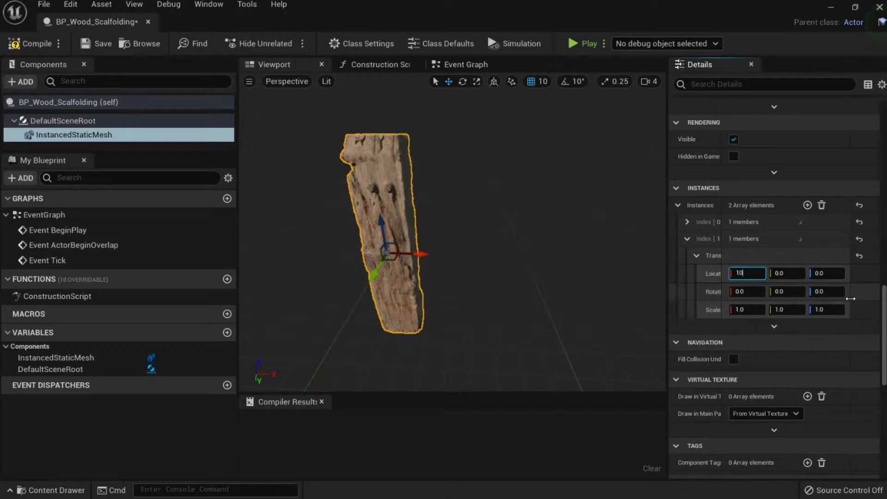
type("0")
key("Return")
left_click_drag(837, 295, 877, 296)
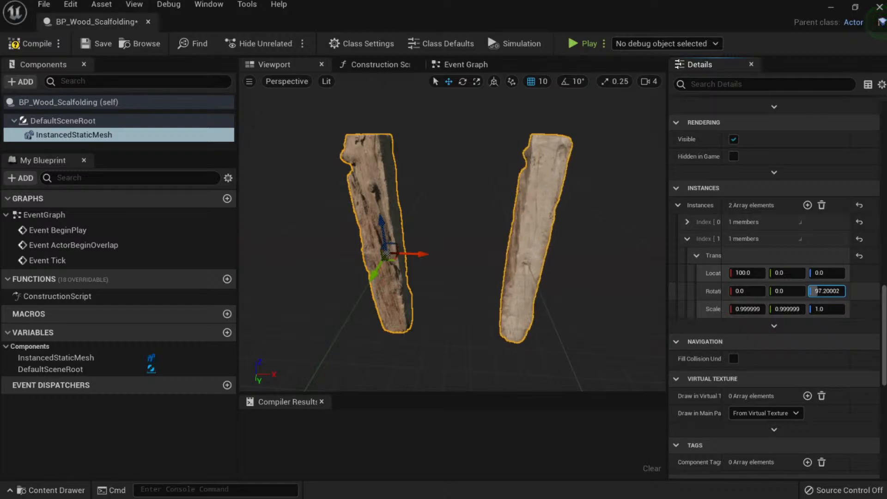
mouse_move(438, 298)
right_mouse_down()
mouse_move(485, 298)
mouse_move(438, 299)
right_mouse_up()
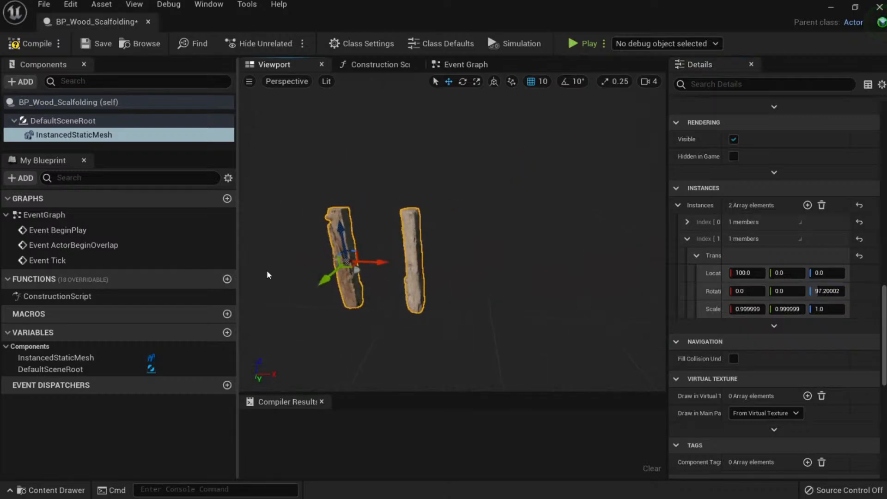
Duplicate the second beam instance to make a third.
right_click(799, 239)
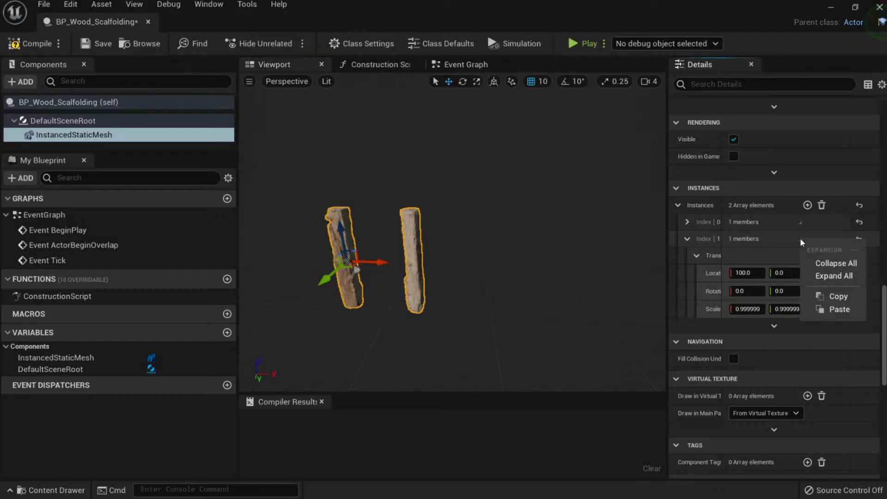
left_click(834, 276)
right_click(818, 240)
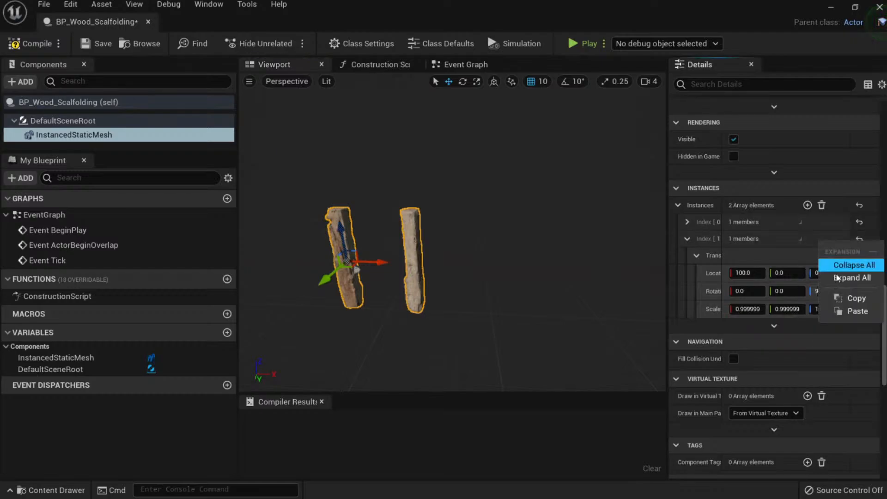
right_click(730, 242)
right_click(713, 240)
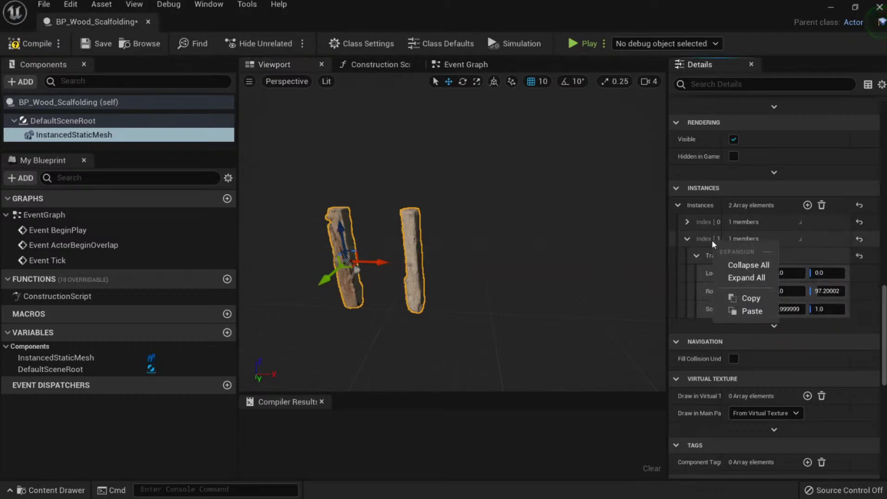
left_click(711, 239)
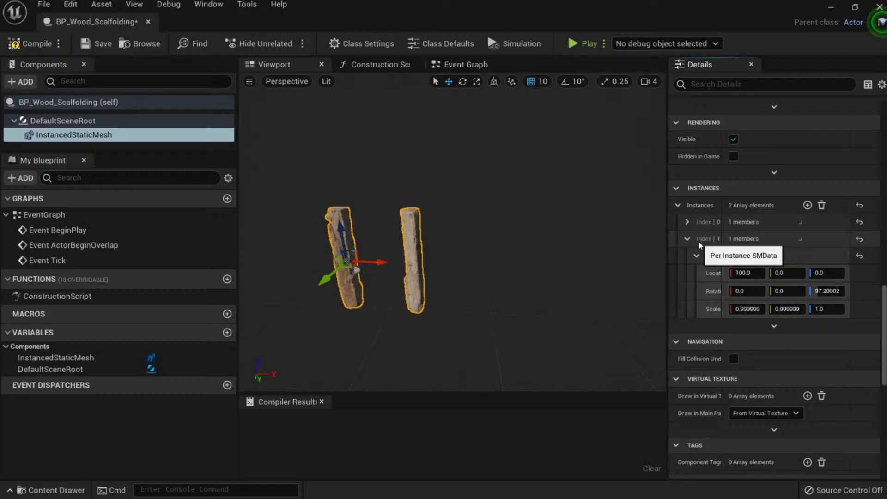
right_click(838, 240)
left_click(720, 253)
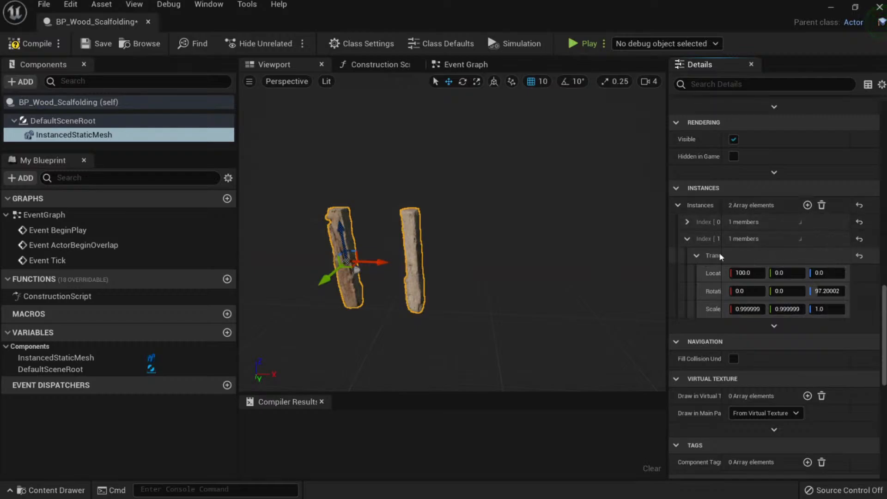
right_click(711, 257)
left_click(803, 239)
right_click(822, 235)
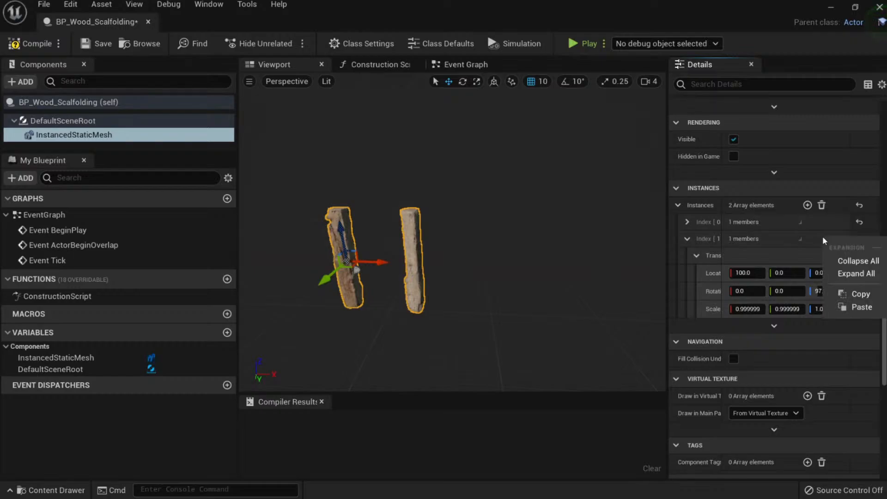
left_click(816, 237)
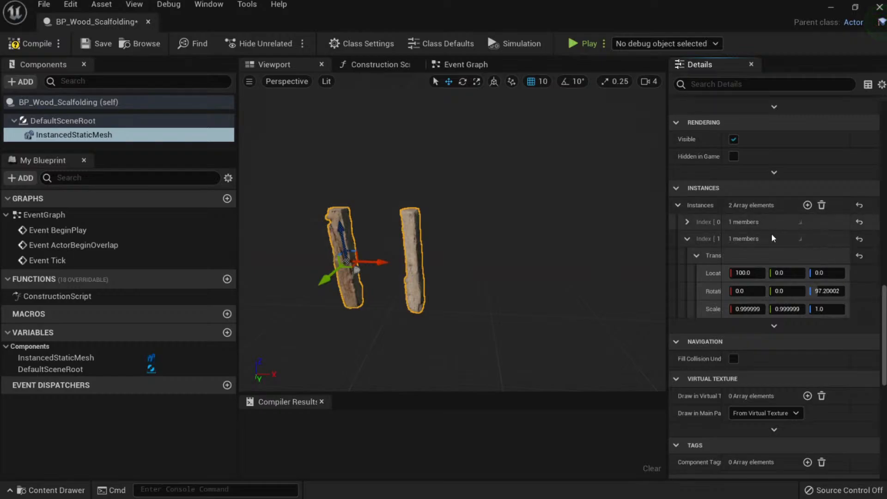
left_click(799, 240)
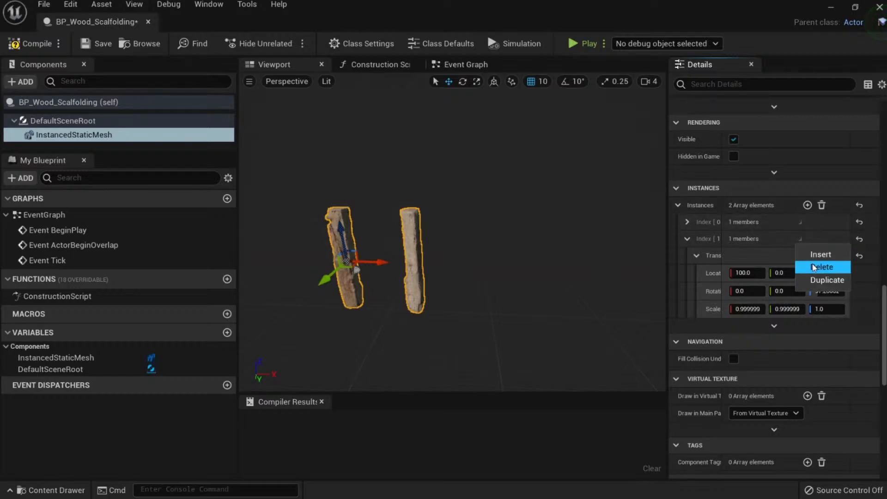
left_click(822, 280)
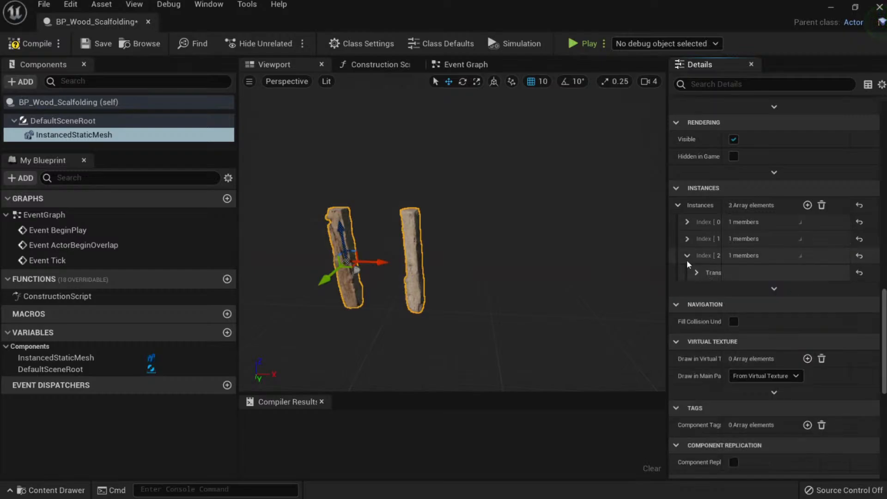
Slide the third plank further along X, rotate it about 22 degrees, and compile.
left_click(696, 273)
left_click_drag(752, 291, 806, 307)
right_click_drag(554, 240, 589, 277)
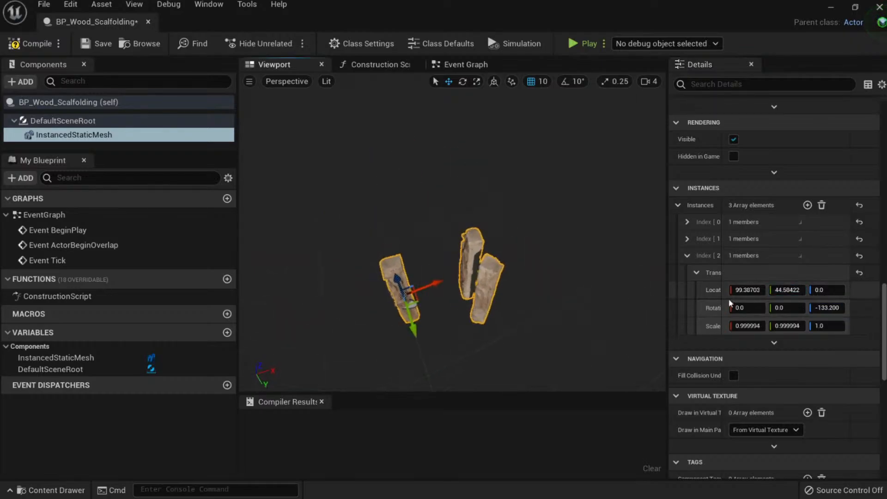
left_click_drag(826, 308, 833, 308)
right_click_drag(420, 262, 322, 194)
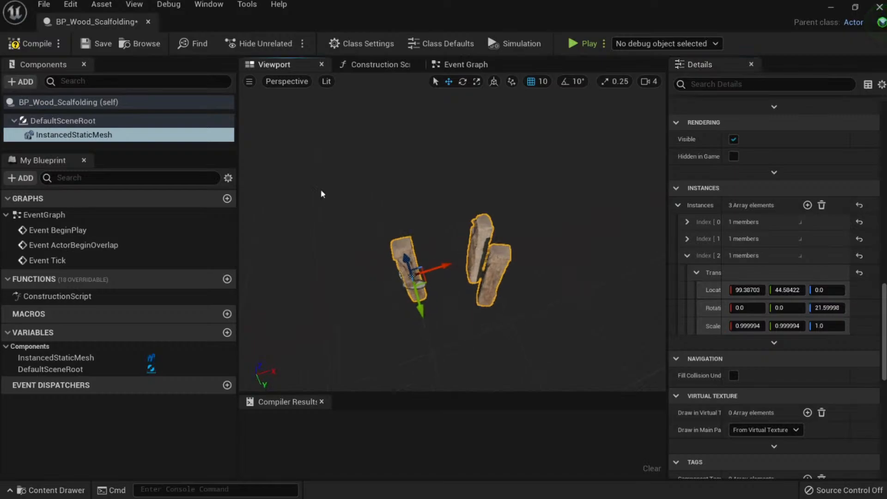
left_click(33, 49)
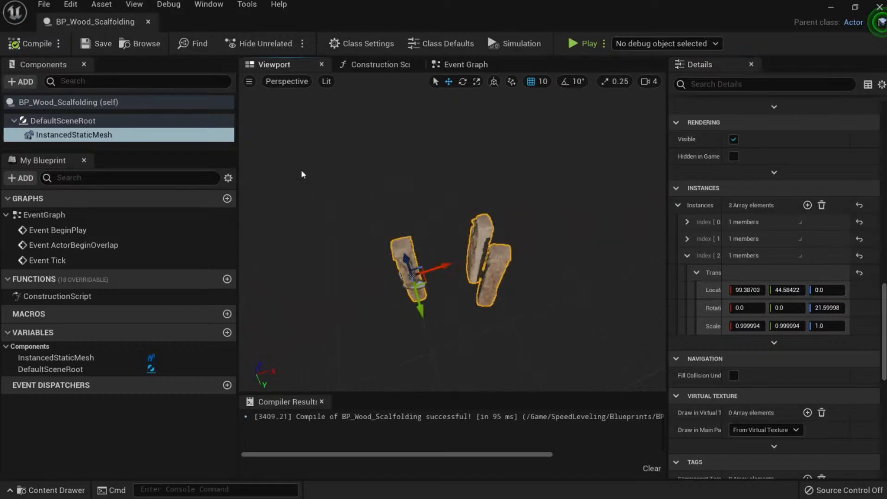
Back in speed05, copy the beam to the right and stack copies of both above.
middle_click(88, 21)
left_click(104, 21)
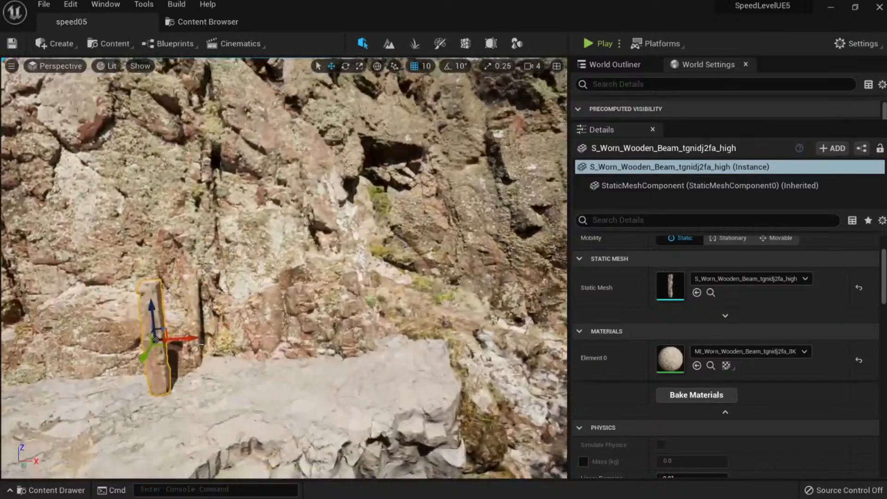
left_click_drag(164, 308, 248, 304, "alt")
left_click(160, 314, "ctrl")
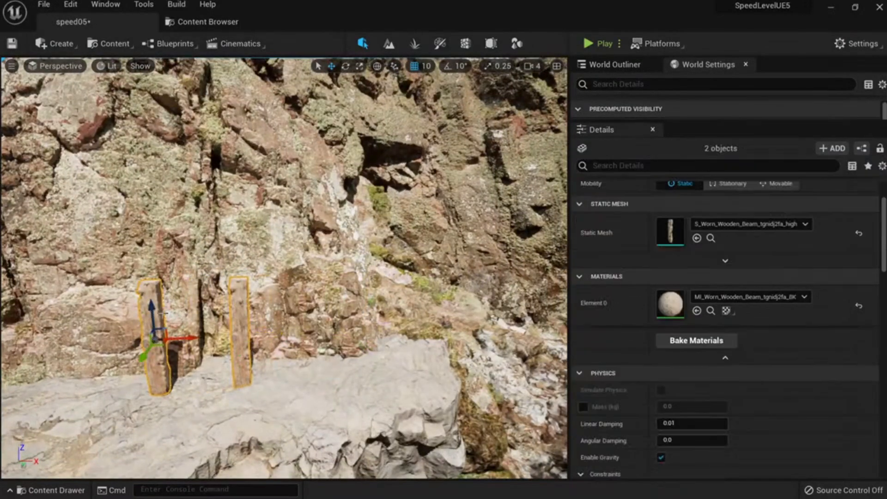
left_click_drag(156, 314, 154, 177, "alt")
Rotate the upper right beam about its vertical axis and select all four beams.
key("e")
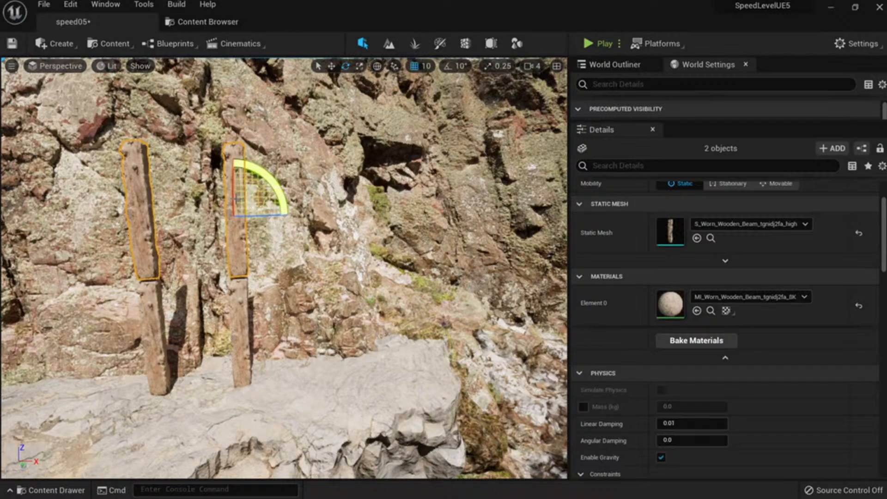
left_click(244, 208)
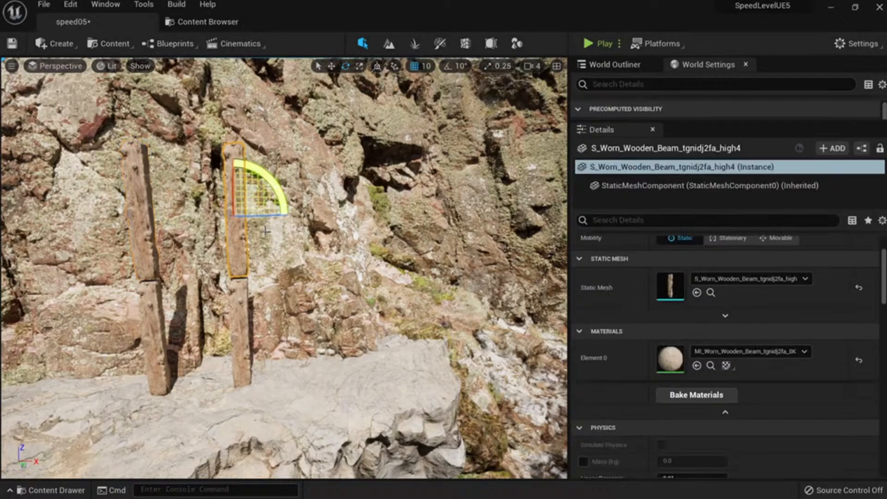
left_click_drag(262, 216, 193, 322)
left_click(149, 239)
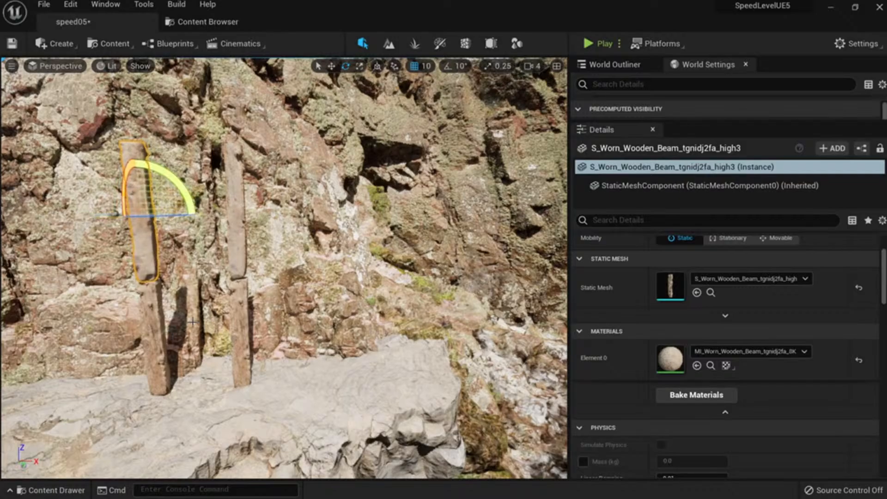
left_click(154, 316, "ctrl")
left_click(242, 319, "ctrl")
right_click_drag(259, 319, 307, 316)
left_click(336, 272, "ctrl")
right_click_drag(335, 271, 307, 269)
Delete the two rock meshes left of the wooden posts.
key("w")
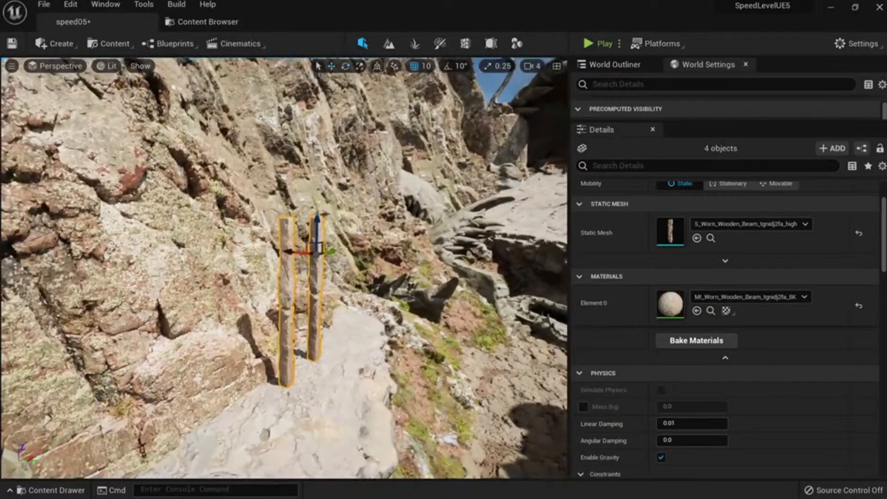
left_click(252, 277)
key("Delete")
left_click(254, 276)
key("Delete")
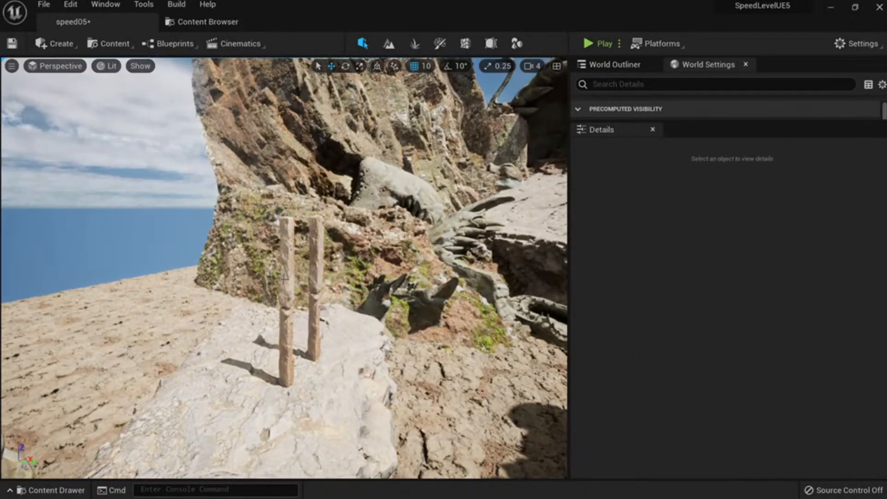
Select the four wooden posts, undoing a misplaced sideways copy.
left_click(286, 268)
left_click(316, 266, "ctrl")
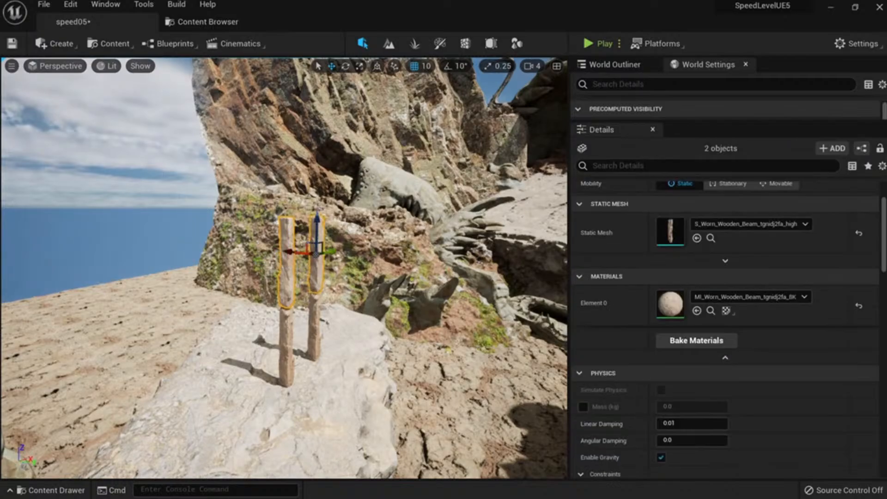
left_click(284, 328, "ctrl")
right_click_drag(284, 329, 303, 320)
left_click_drag(278, 310, 227, 304, "alt")
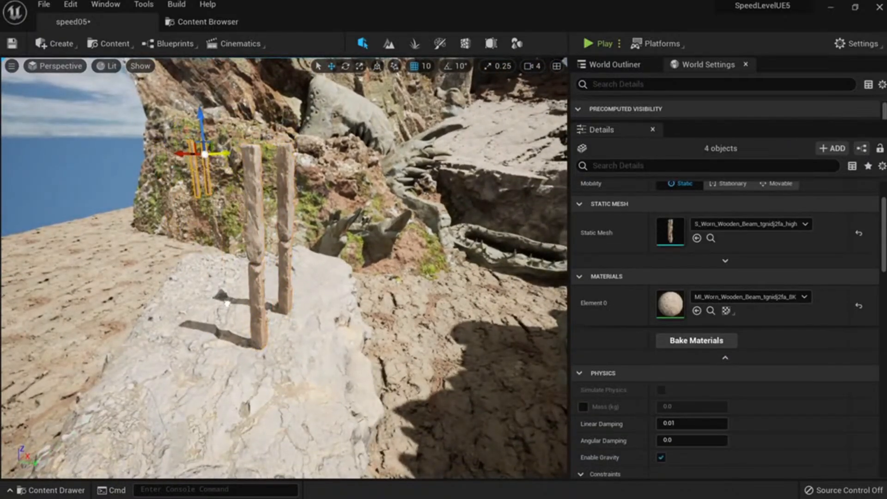
key("ctrl+z")
right_click_drag(247, 300, 254, 342)
In world space, copy the posts to the left and flip the copy about 178°.
left_click(377, 66)
left_click_drag(339, 323, 257, 307, "alt")
right_click_drag(344, 316, 336, 285)
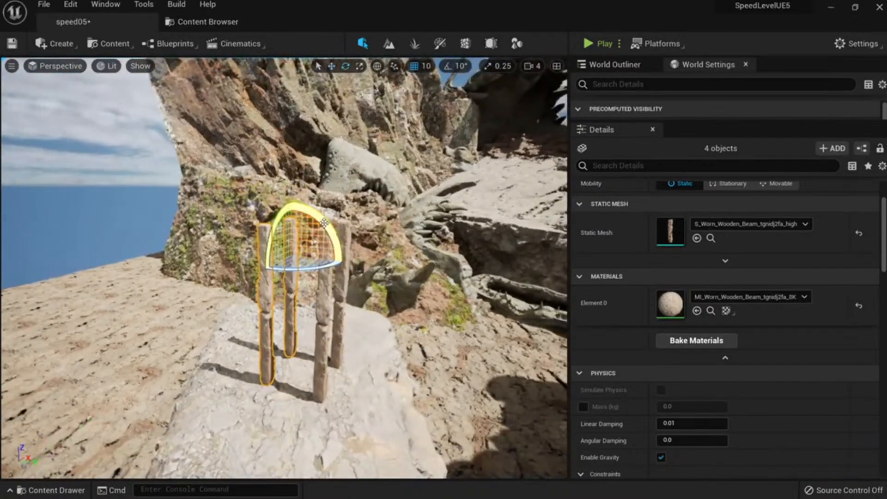
left_click_drag(324, 223, 284, 303)
key("w")
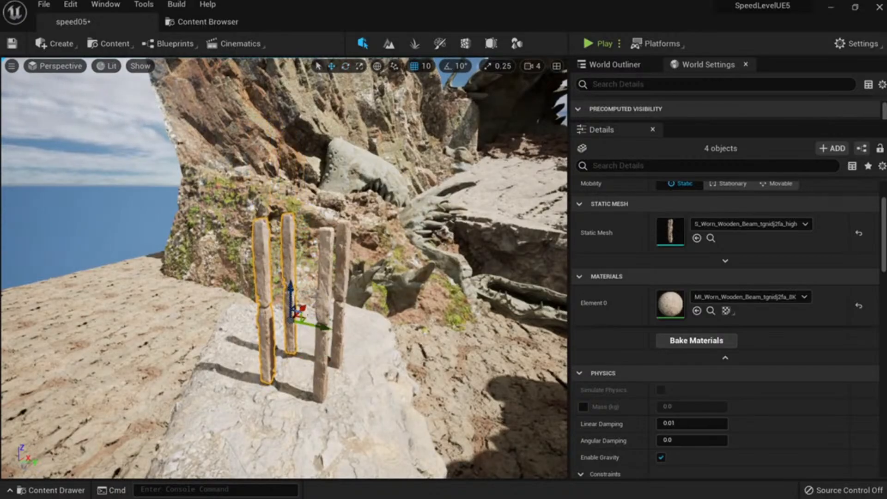
left_click(326, 279)
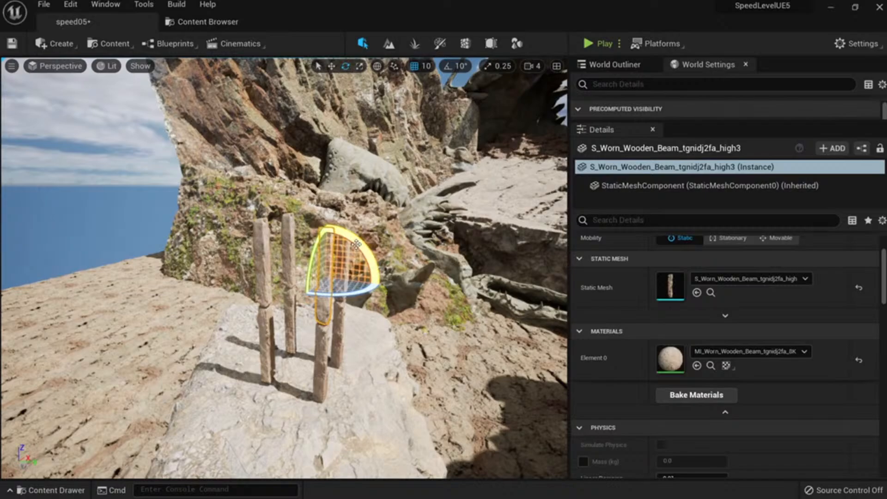
Copy a post, turn it horizontal and stretch it to span the posts as a crossbeam.
left_click_drag(361, 252, 324, 249, "alt")
key("r")
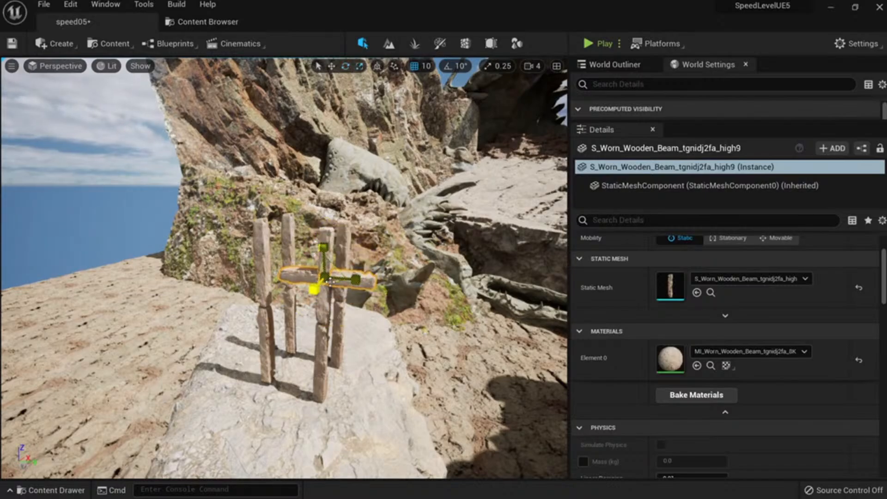
right_click_drag(330, 280, 332, 318)
left_click_drag(325, 322, 321, 271)
key("w")
Copy the crossbeam twice lower down as rungs, tilting the upper one slightly and lengthening the lower one.
right_click_drag(327, 269, 362, 240)
key("r")
left_click_drag(214, 253, 219, 336, "alt")
left_click(231, 322)
key("e")
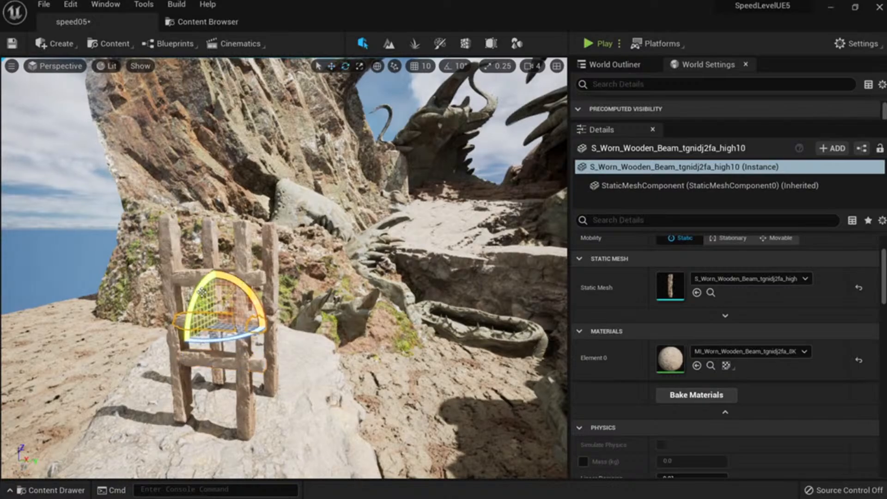
left_click_drag(201, 292, 216, 324)
key("w")
left_click(210, 358)
key("r")
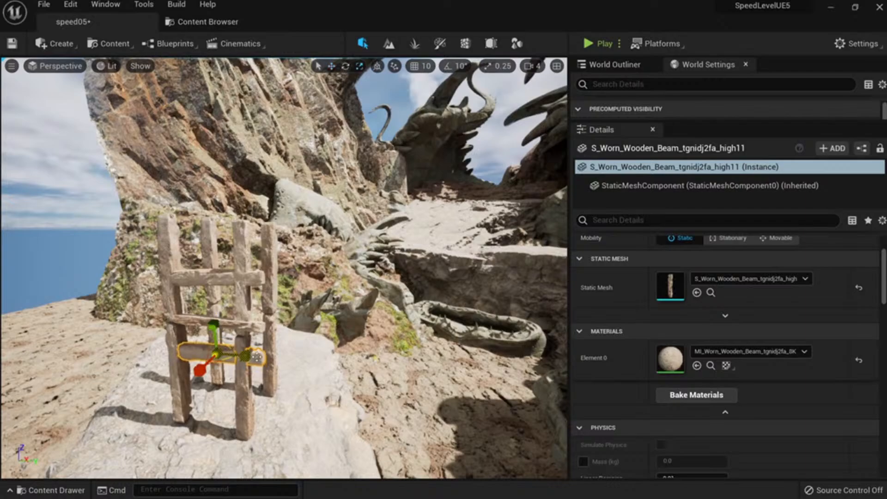
left_click_drag(250, 356, 268, 356)
key("w")
Duplicate the selected rungs onto the second ladder frame.
right_click_drag(279, 282, 159, 278)
left_click(325, 356, "ctrl")
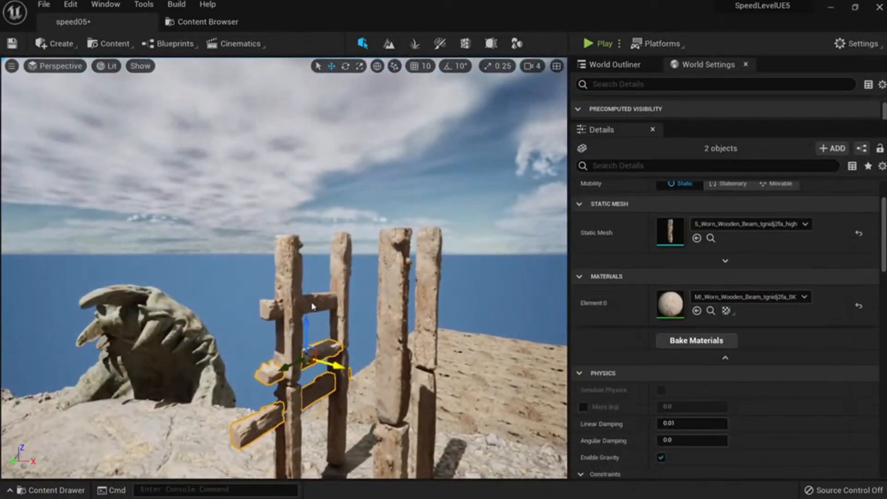
left_click(320, 302, "ctrl")
right_click_drag(320, 296, 344, 314)
left_click_drag(307, 280, 379, 301, "alt")
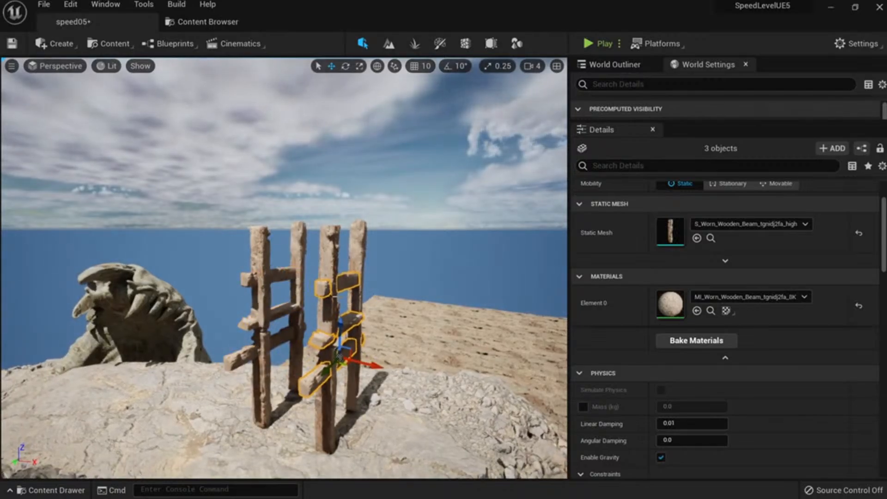
left_click(330, 272)
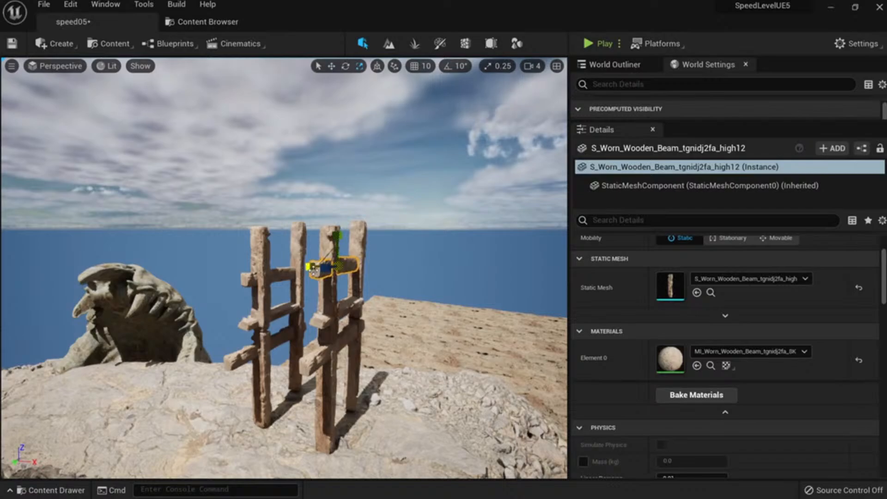
key("Escape")
Copy a vertical beam, lay it horizontal and raise it across the frame's top, enlarging it evenly.
right_click_drag(295, 277, 462, 279)
left_click(293, 258)
key("e")
left_click_drag(274, 258, 310, 286, "alt")
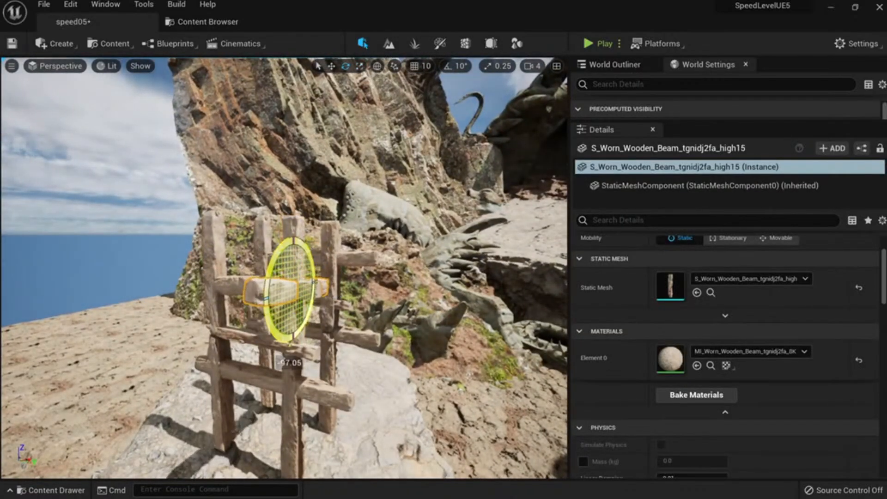
left_click_drag(295, 255, 297, 198)
right_click_drag(297, 199, 238, 235)
left_click_drag(244, 309, 268, 304)
right_click_drag(268, 304, 279, 277)
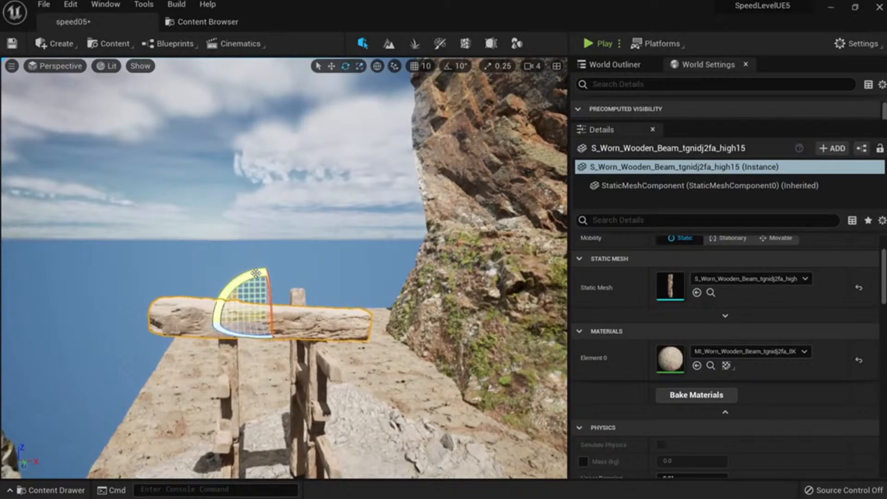
Level, shorten and thin the top beam, then slide it down and across into place.
left_click_drag(255, 273, 256, 279)
right_click_drag(278, 326, 397, 323)
mouse_move(339, 291)
left_mouse_down()
mouse_move(318, 305)
mouse_move(352, 301)
left_mouse_up()
left_click_drag(334, 273, 326, 318)
right_click_drag(326, 318, 230, 295)
key("r")
key("w")
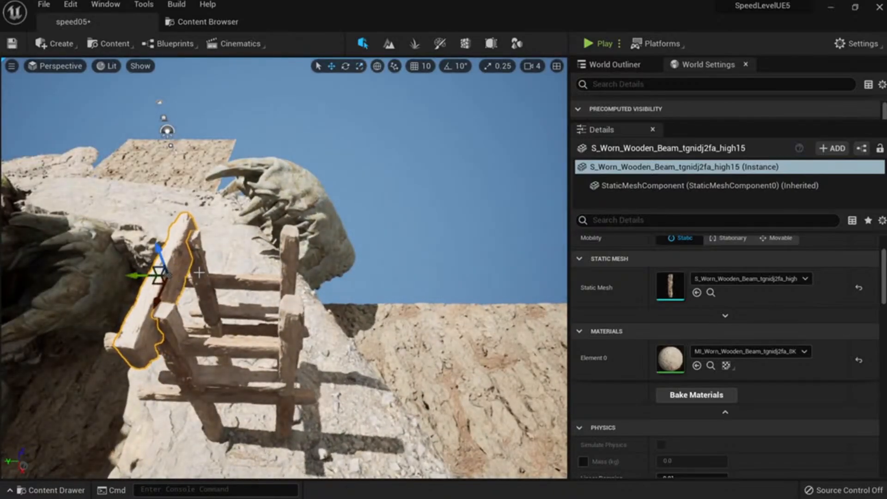
Copy the top beam onto the ladder's right rail as a thin, lengthened bar.
left_click_drag(142, 273, 202, 334, "alt")
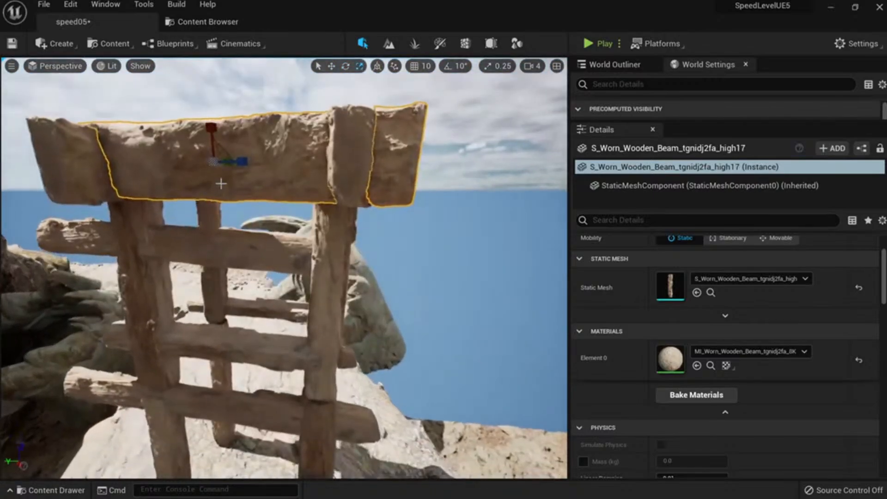
left_click_drag(211, 127, 211, 155)
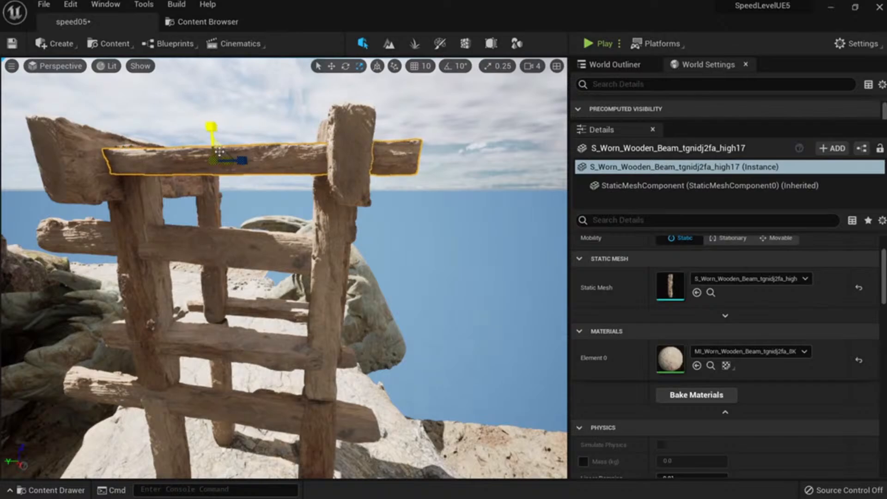
right_click_drag(219, 151, 221, 222)
left_click_drag(264, 242, 268, 264)
key("w")
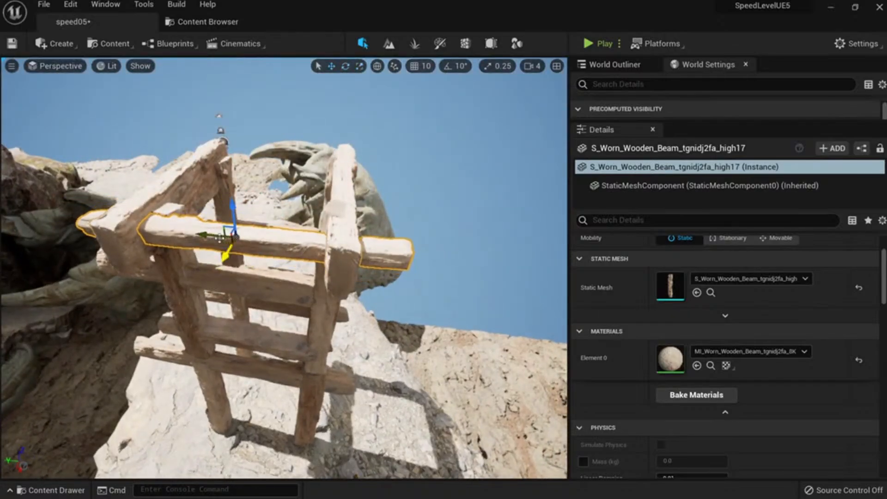
left_click_drag(213, 238, 153, 232)
Move two beams together outward from the frame and lower them toward the cliff.
right_click_drag(161, 238, 386, 294)
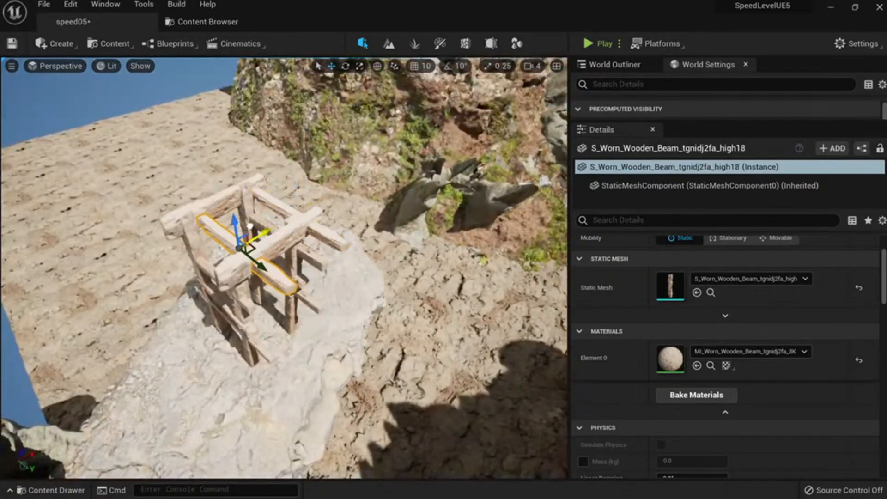
left_click(328, 236, "ctrl")
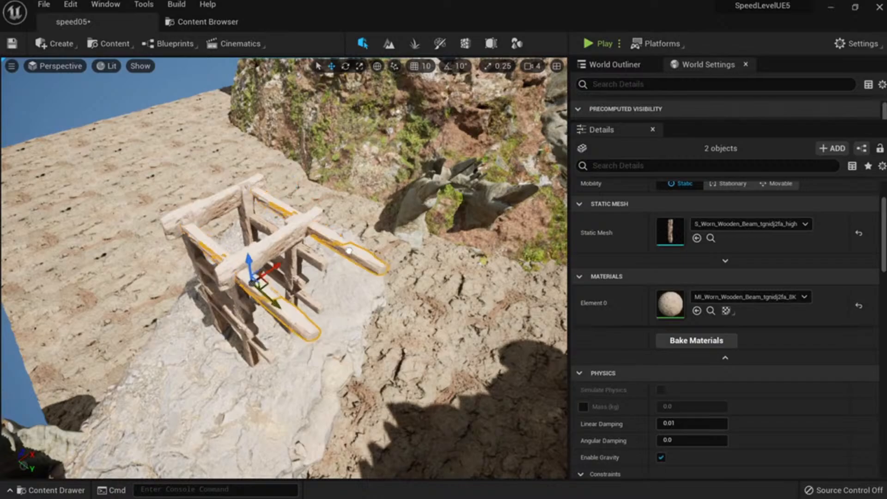
left_click_drag(348, 251, 367, 263)
right_click_drag(357, 258, 188, 193)
left_click_drag(199, 182, 202, 196)
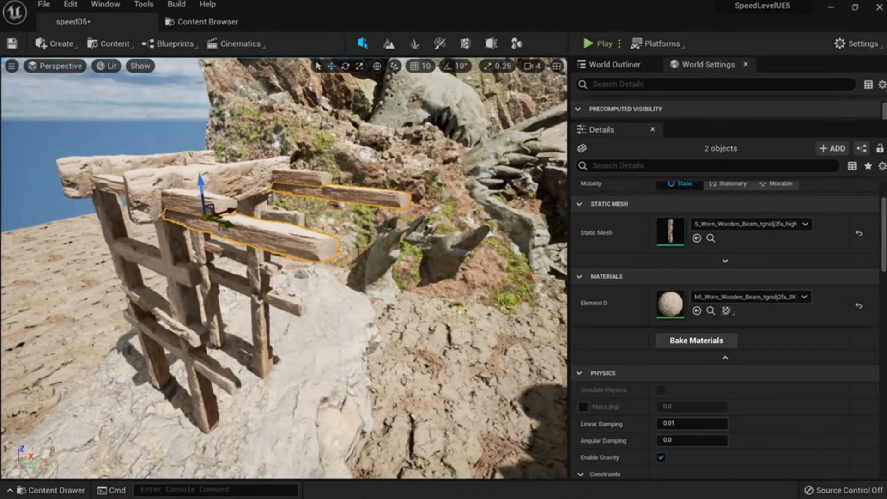
right_click_drag(221, 230, 281, 175)
Fly back over the scaffold and select one of its beams.
key("Escape")
key("s")
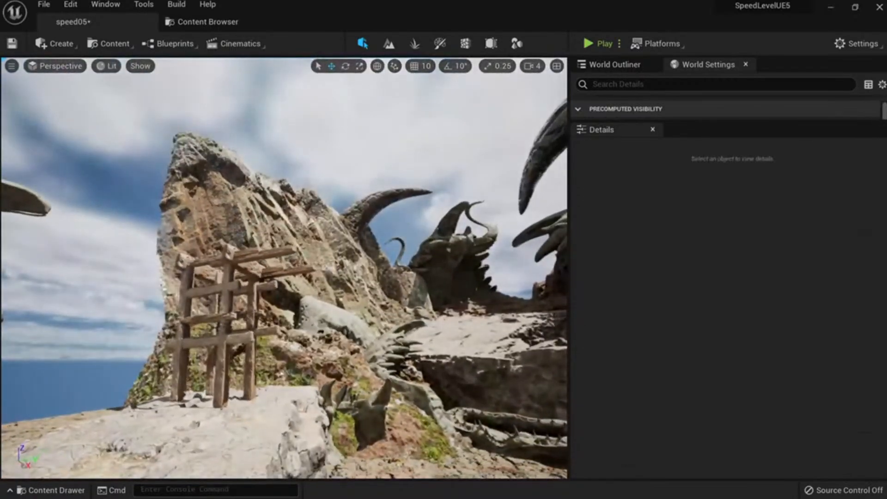
key("w")
right_click_drag(287, 233, 217, 303)
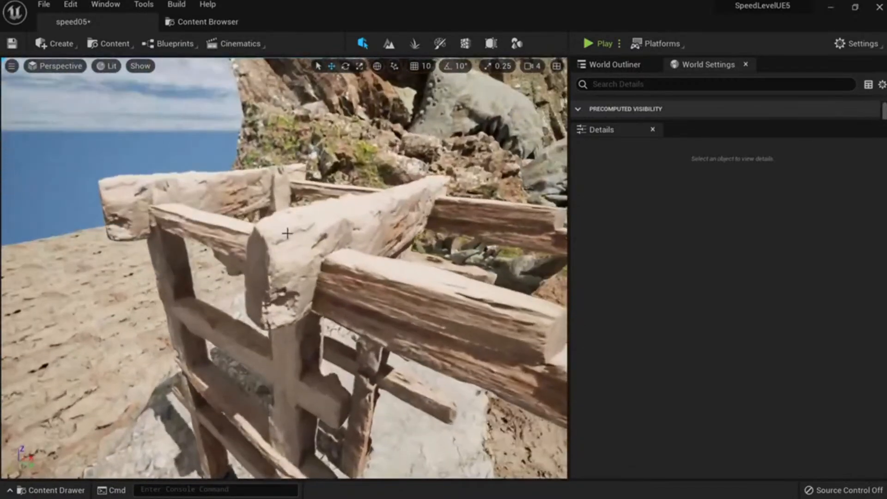
left_click(287, 233)
Select the whole scaffold by choosing every beam that shares the beam's material.
right_click(393, 230)
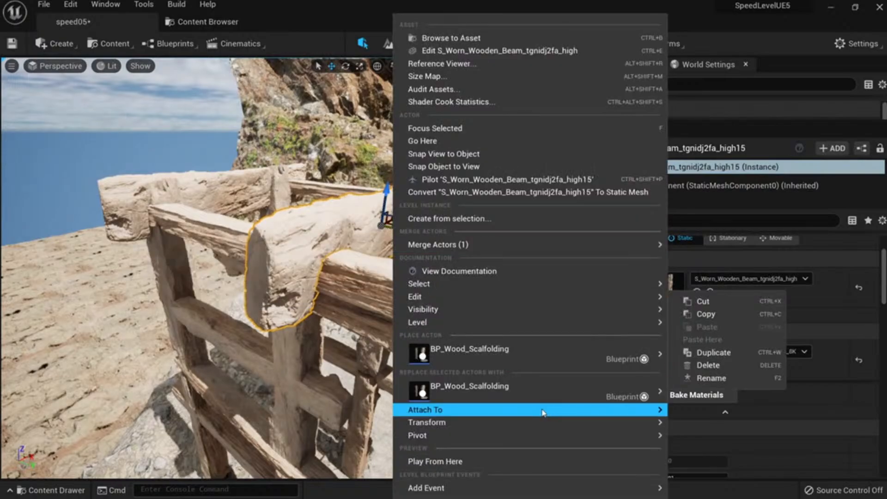
mouse_move(595, 284)
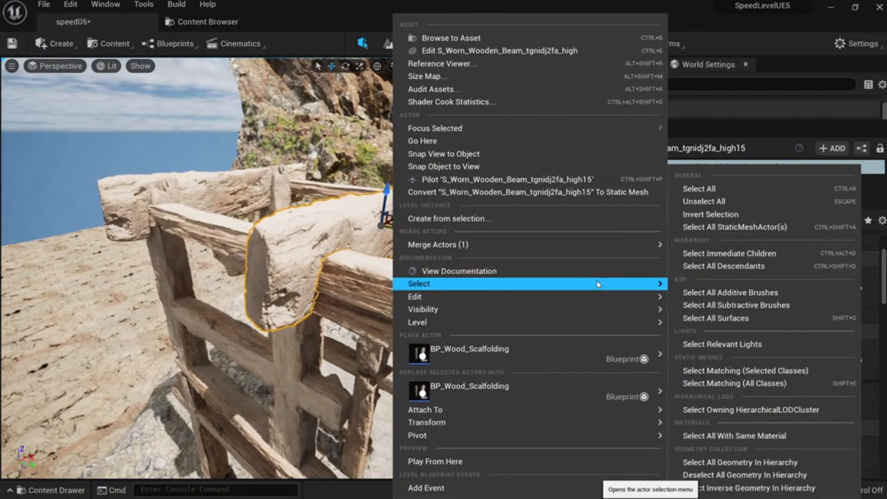
left_click(777, 437)
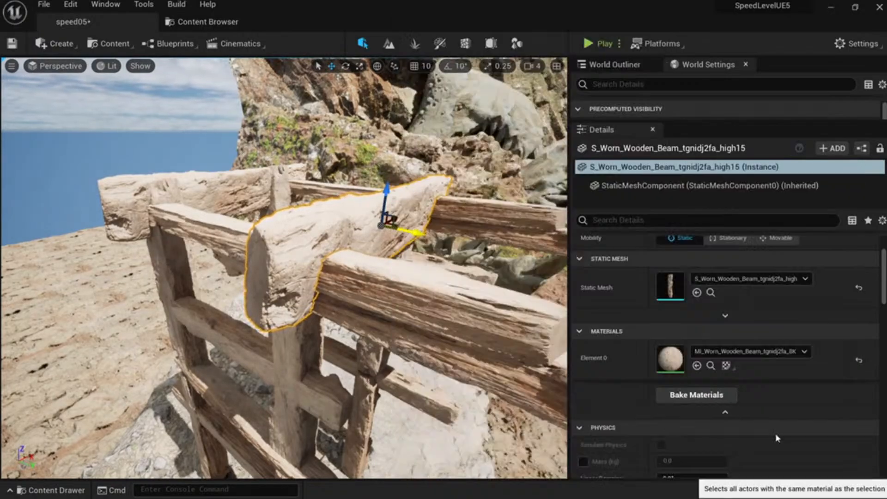
right_click_drag(397, 287, 484, 263)
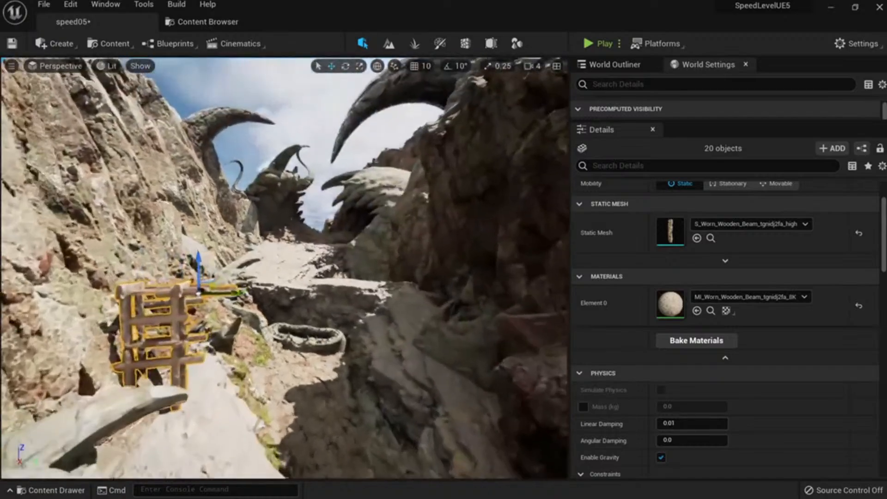
mouse_move(253, 295)
right_mouse_down()
mouse_move(240, 293)
mouse_move(253, 295)
right_mouse_up()
Copy the scaffold upward, rotate it about 40 degrees and slide it left against the cliff.
key("e")
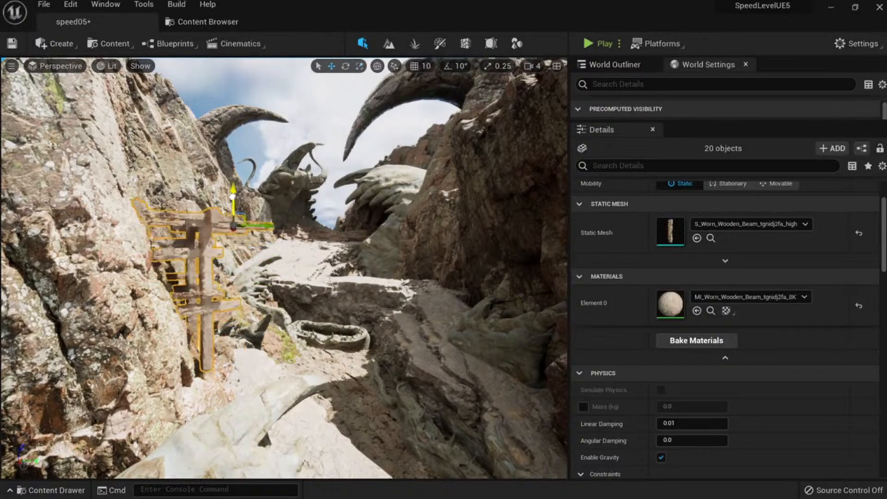
mouse_move(241, 267)
right_mouse_down()
mouse_move(208, 267)
mouse_move(242, 267)
right_mouse_up()
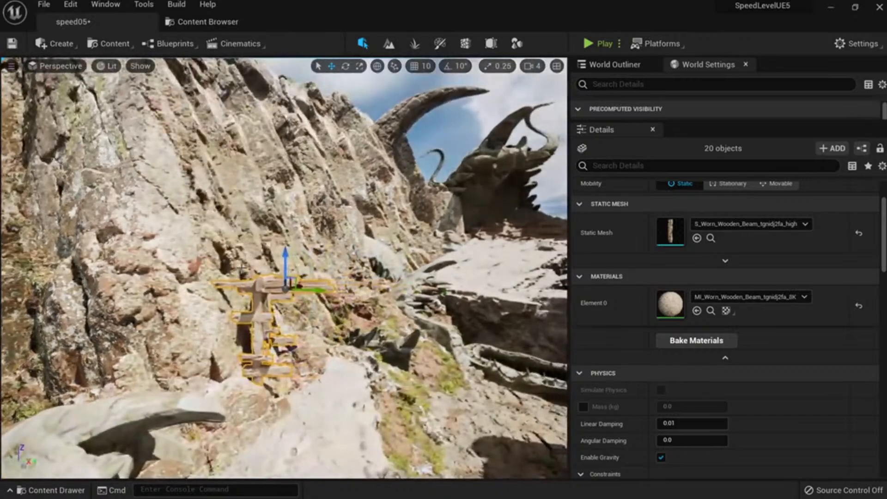
right_click_drag(281, 297, 268, 295)
left_click_drag(278, 312, 278, 173, "alt")
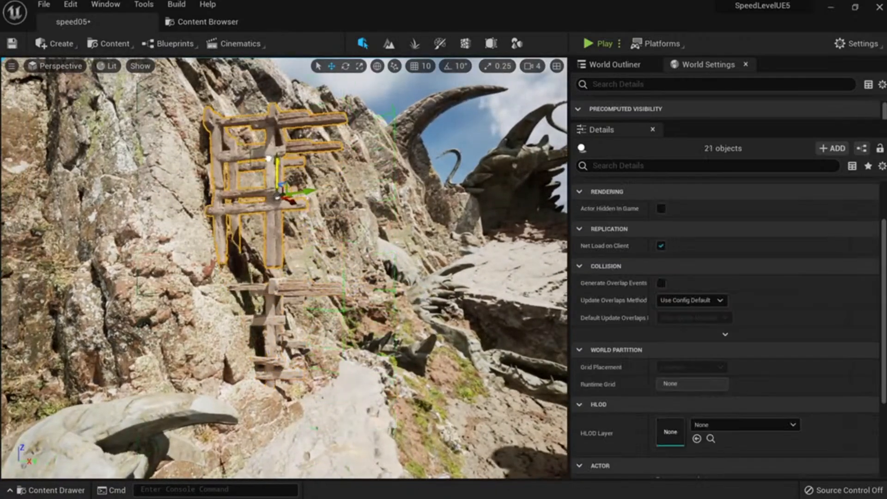
key("e")
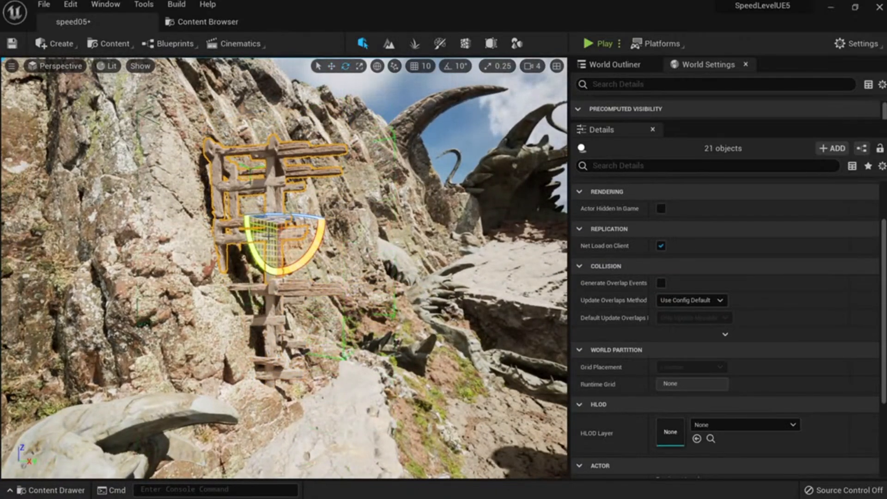
right_click_drag(268, 235, 266, 255)
left_click_drag(349, 245, 347, 269)
key("w")
left_click_drag(330, 228, 311, 232)
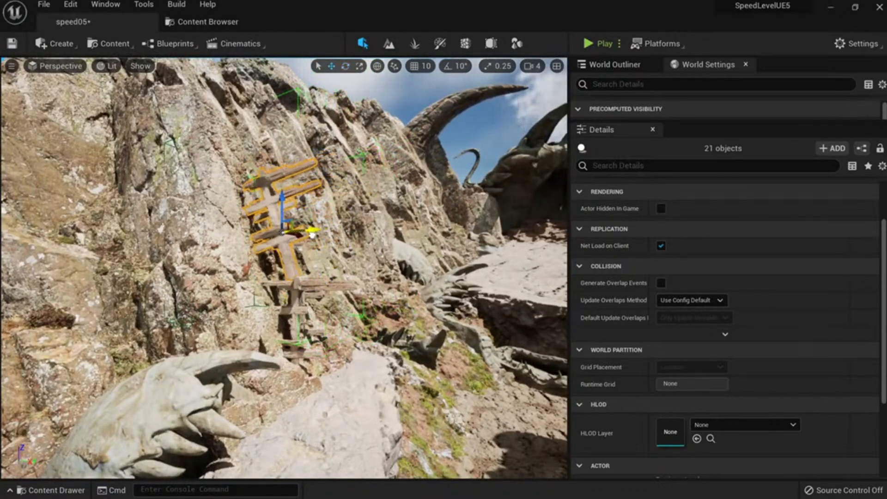
key("Escape")
Pull out another copy of the scaffold, turn it into place and raise it up the cliff.
right_click_drag(311, 231, 445, 213)
left_click(207, 255)
right_click_drag(208, 254, 189, 331)
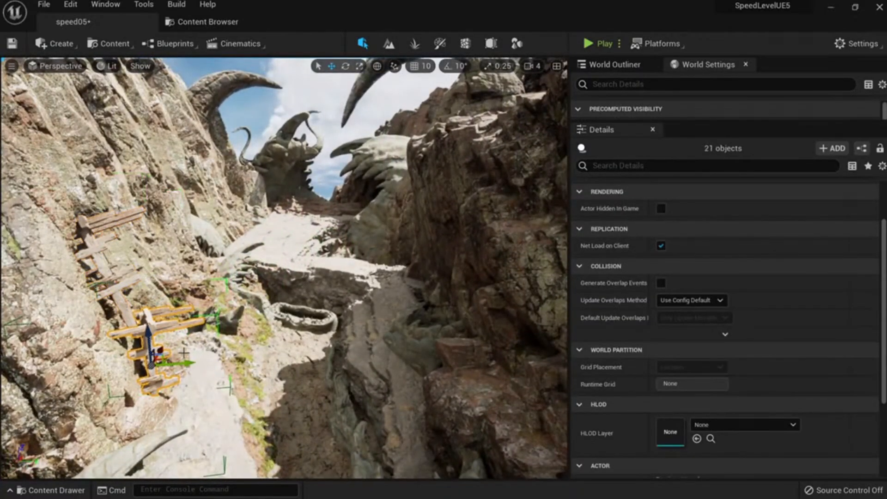
left_click_drag(168, 358, 347, 306, "alt")
key("e")
right_click_drag(347, 306, 434, 300)
key("w")
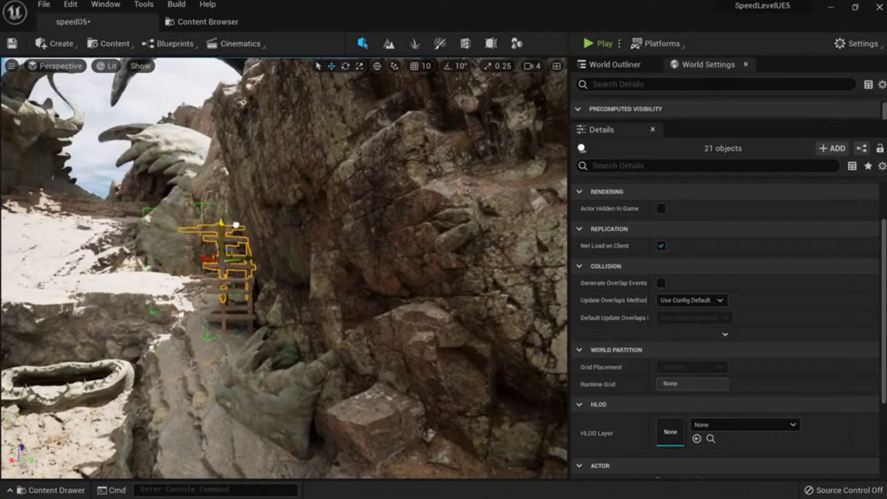
left_click_drag(236, 225, 234, 211)
right_click_drag(235, 252, 233, 278)
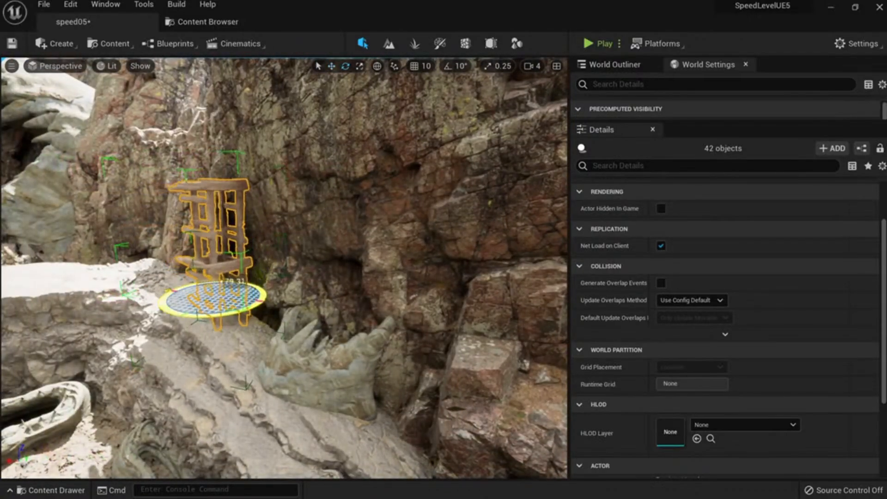
mouse_move(240, 322)
right_mouse_down()
mouse_move(263, 311)
mouse_move(240, 323)
right_mouse_up()
key("w")
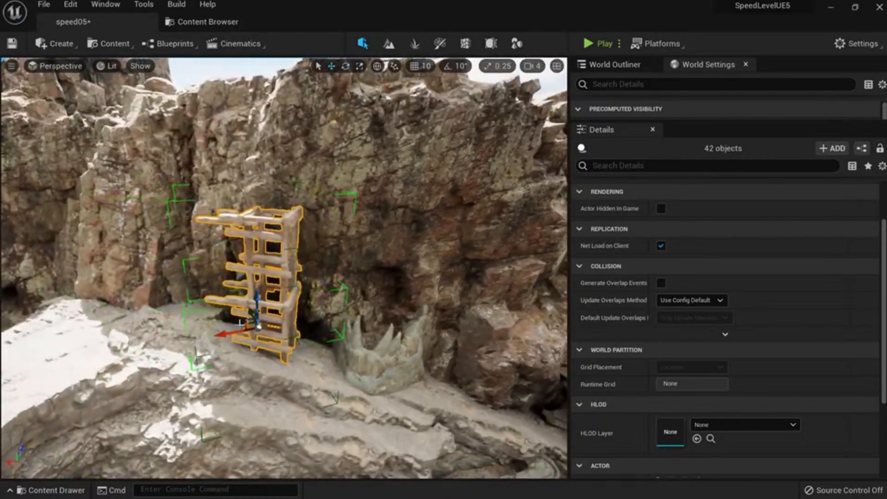
Duplicate the scaffold to its left, rotate it and shift it against the cliff wall, undoing a stretch.
left_click_drag(232, 335, 152, 350, "alt")
key("e")
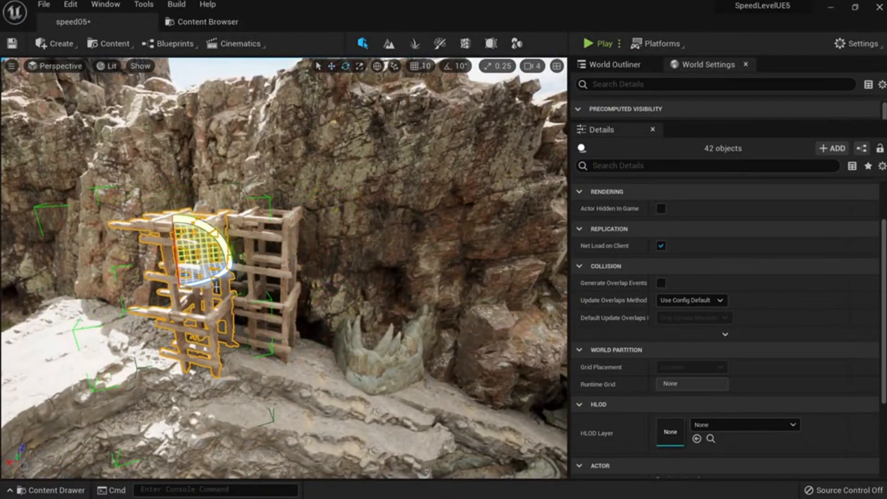
left_click_drag(216, 286, 155, 288)
key("w")
right_click_drag(216, 287, 199, 291)
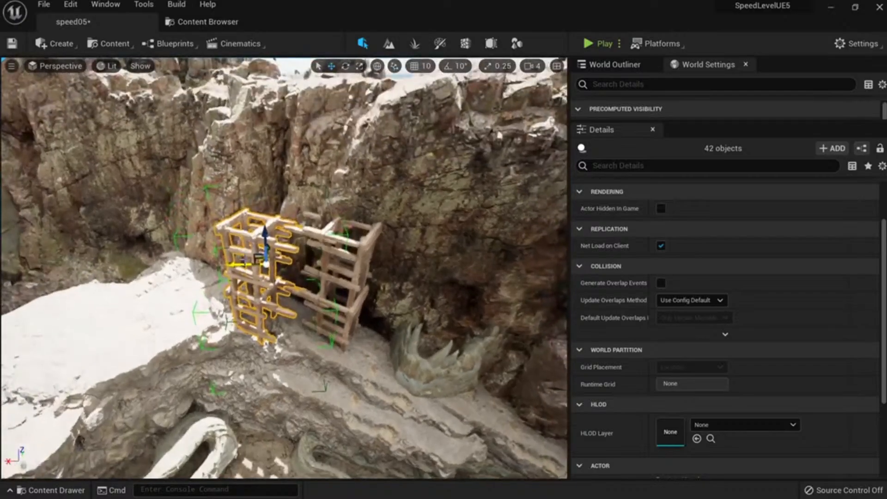
right_click_drag(245, 264, 324, 321)
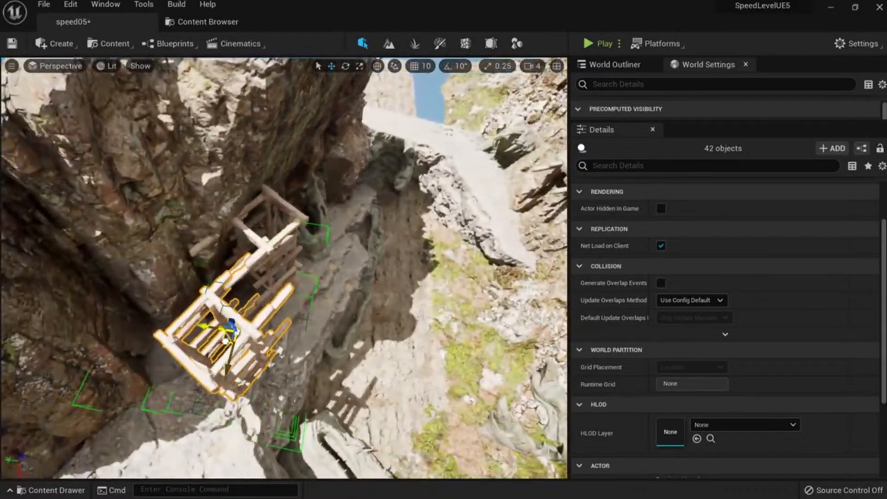
left_click_drag(204, 326, 149, 319)
left_click_drag(173, 359, 179, 322)
mouse_move(178, 279)
left_mouse_down()
mouse_move(167, 271)
mouse_move(174, 277)
left_mouse_up()
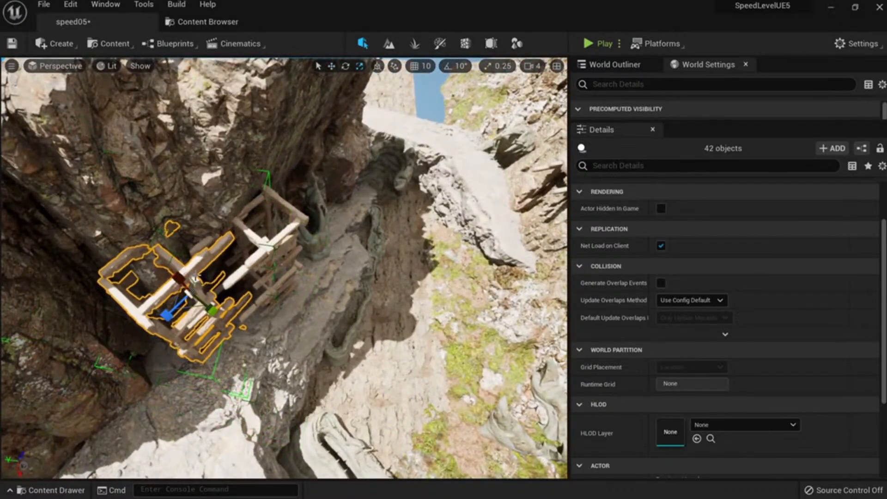
key("ctrl+z")
Undo an attempted enlargement and lower the scaffold copy onto the cliff ledge.
right_click_drag(185, 282, 197, 238)
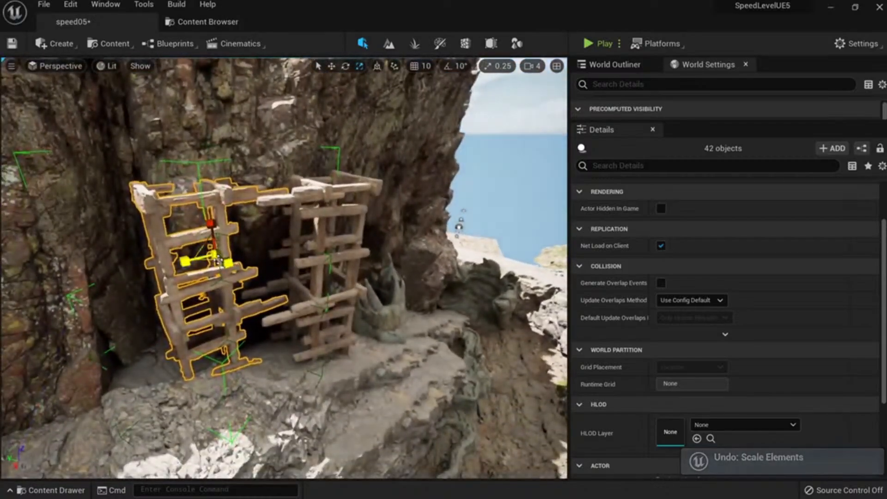
left_click_drag(217, 257, 218, 252)
key("ctrl+z")
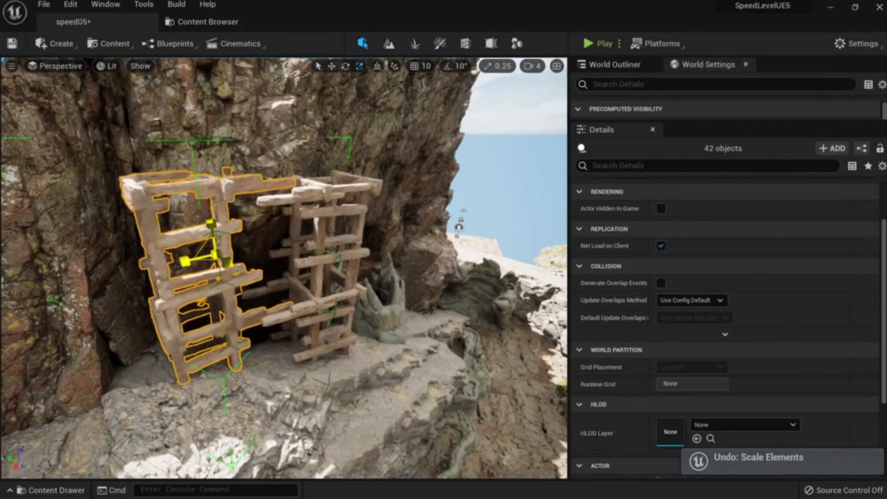
key("ctrl+z")
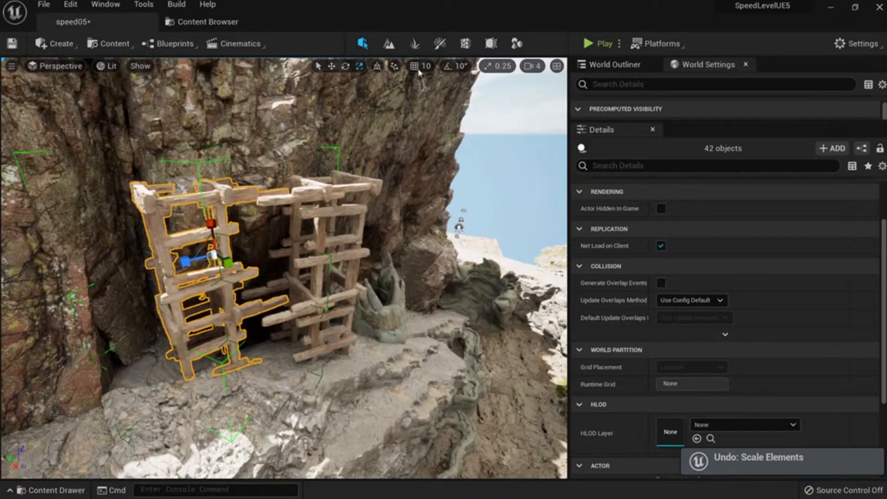
mouse_move(214, 225)
left_mouse_down()
mouse_move(212, 193)
mouse_move(213, 210)
left_mouse_up()
key("e")
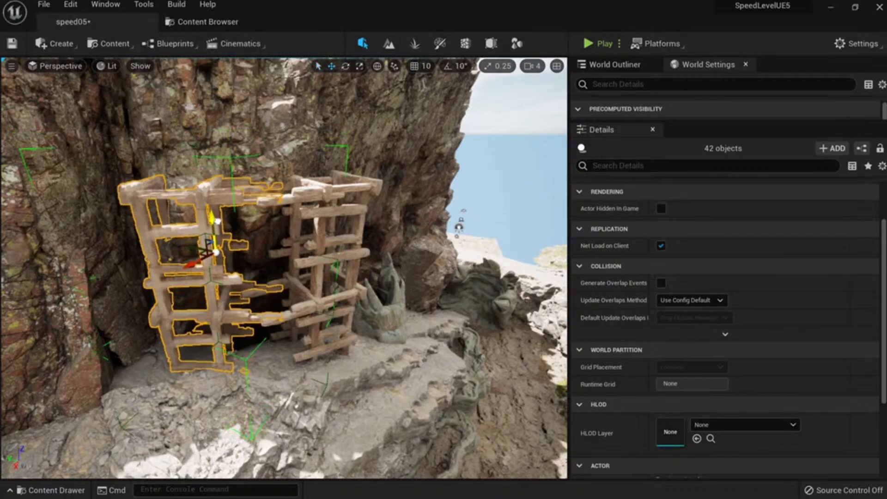
left_click_drag(218, 233, 220, 287)
right_click_drag(219, 287, 271, 386)
Raise a copy of the right-hand scaffold up the cliff and push it into the cliff face.
left_click(344, 370)
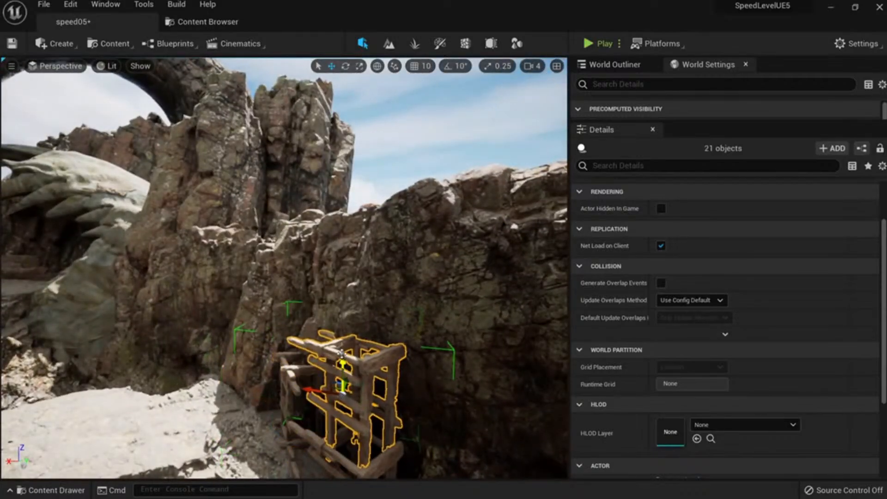
left_click_drag(341, 376, 341, 139, "alt")
key("e")
mouse_move(374, 165)
right_mouse_down()
mouse_move(411, 165)
mouse_move(373, 165)
right_mouse_up()
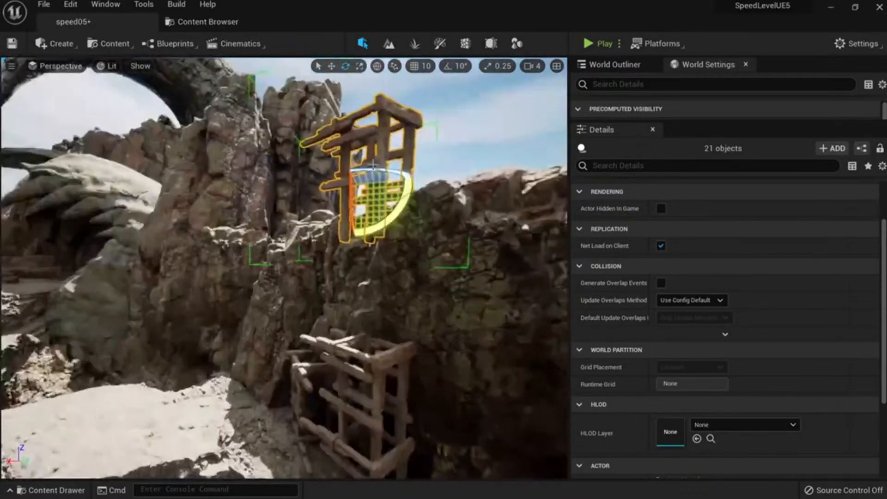
mouse_move(364, 197)
right_mouse_down()
mouse_move(352, 221)
mouse_move(364, 195)
right_mouse_up()
key("w")
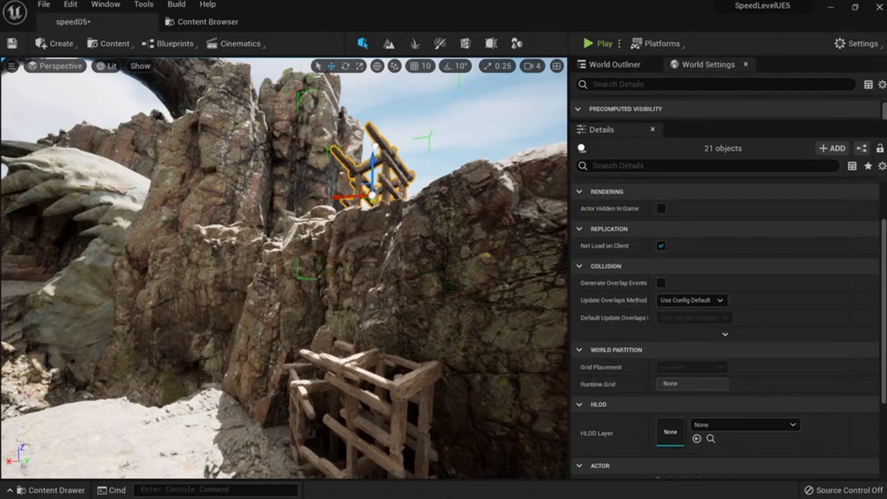
left_click_drag(375, 134, 367, 198)
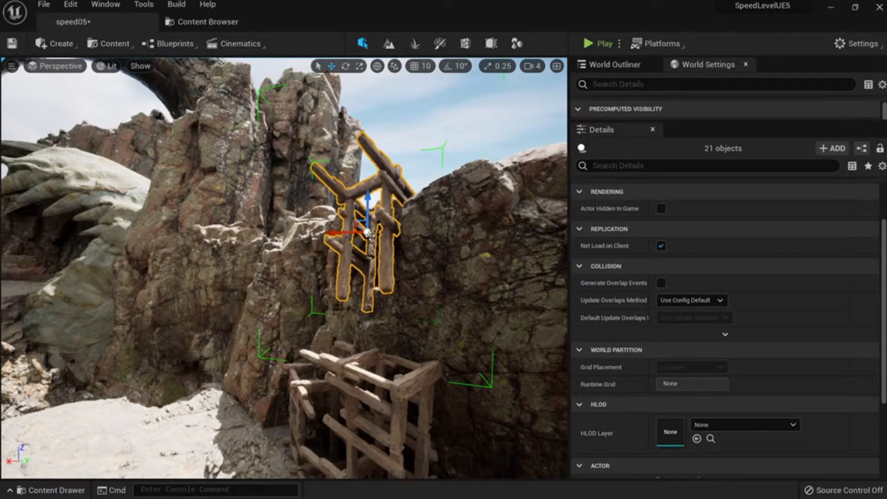
left_click_drag(370, 236, 366, 235)
Select the upper ladder group, lift it onto the clifftop and turn it around.
key("Escape")
right_click_drag(366, 235, 335, 221)
key("s")
key("w")
key("s")
key("w")
left_click(391, 227)
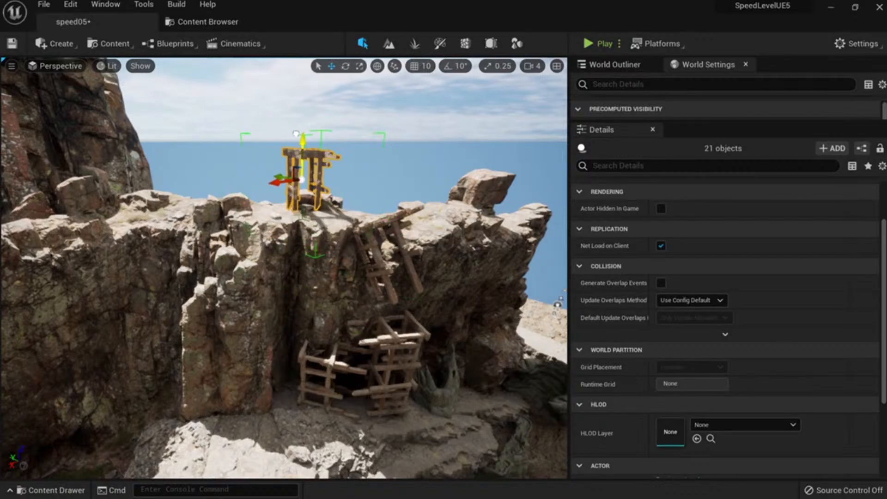
left_click_drag(296, 134, 296, 121)
key("e")
left_click_drag(298, 171, 275, 167)
key("w")
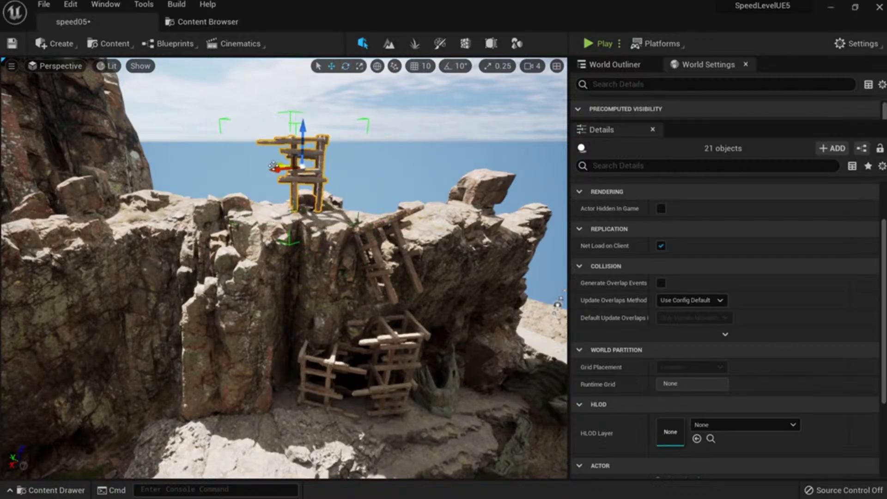
Switch the gizmo to local space and duplicate the scaffold sideways along the clifftop.
key("w")
right_click_drag(273, 166, 254, 194)
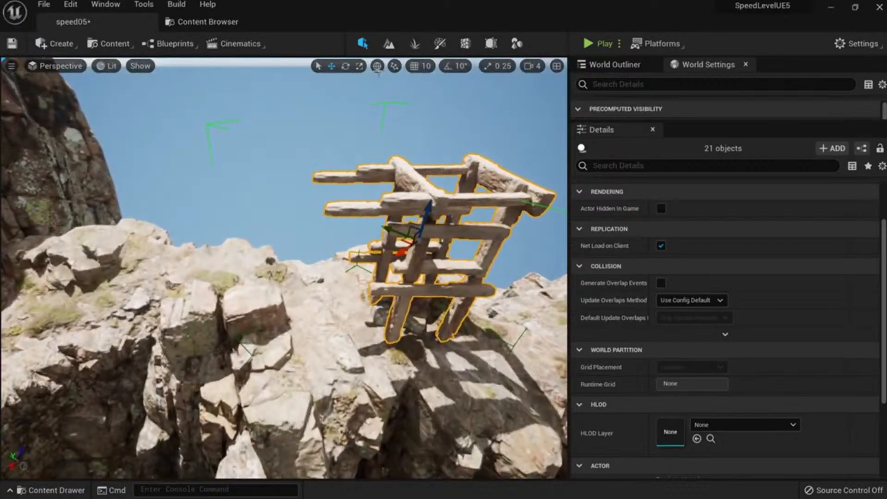
left_click(378, 66)
left_click_drag(451, 239, 324, 325, "alt")
key("e")
key("w")
Lower the middle scaffold onto the rock and stack a copy above as a third tier.
right_click_drag(323, 325, 295, 277)
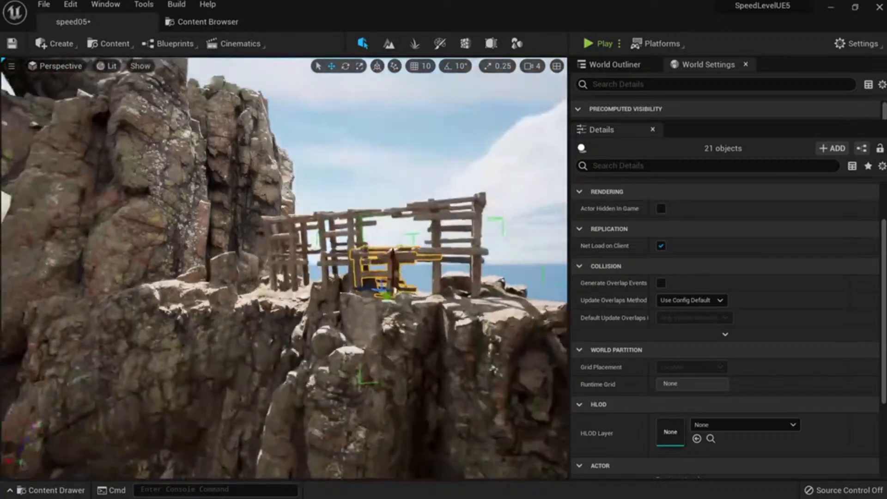
right_click_drag(315, 246, 315, 282)
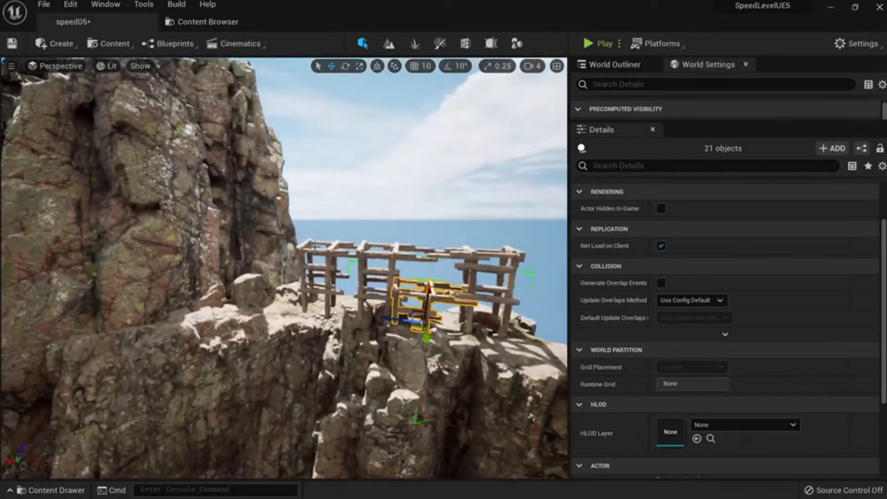
left_click(305, 276)
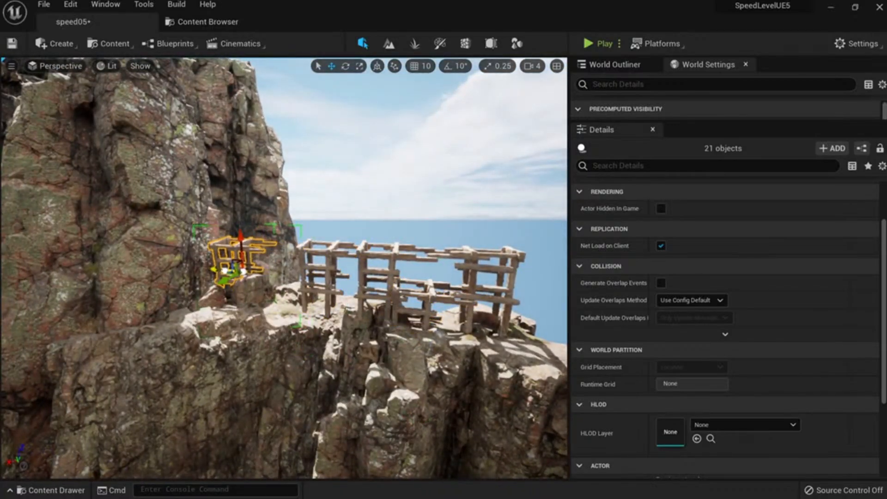
left_click_drag(233, 185, 233, 123, "alt")
right_click_drag(234, 122, 208, 94)
left_click_drag(239, 190, 194, 191)
Tilt the upper scaffold tier about 6° and set it beside the upper ladder.
left_click(241, 221)
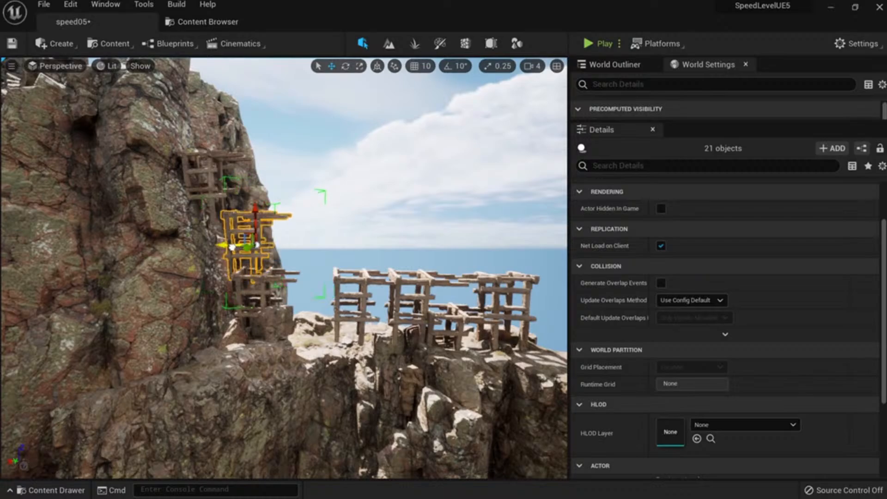
left_click(240, 277)
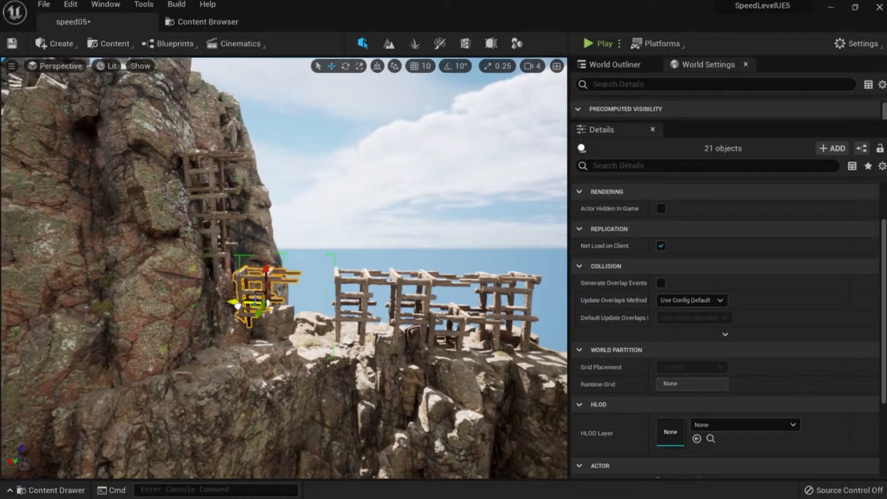
right_click_drag(206, 303, 183, 260)
left_click(255, 344)
mouse_move(255, 344)
right_mouse_down()
mouse_move(222, 332)
mouse_move(254, 330)
right_mouse_up()
key("e")
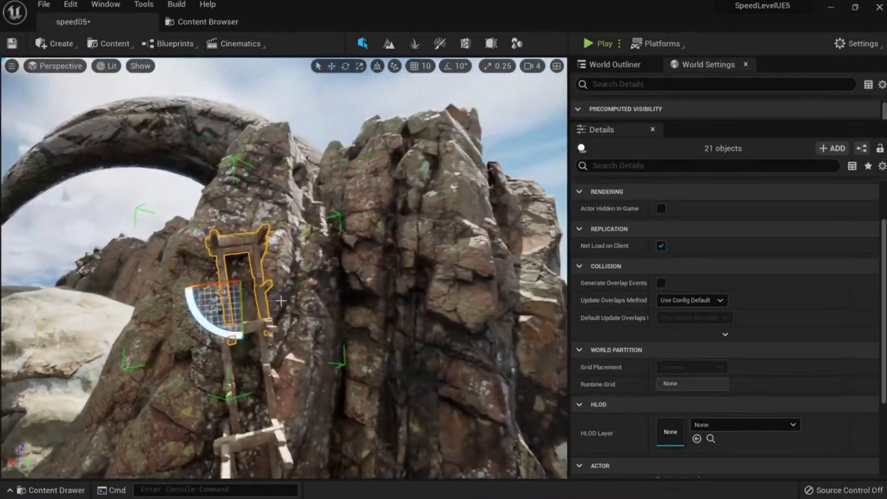
left_click_drag(204, 318, 210, 322)
key("w")
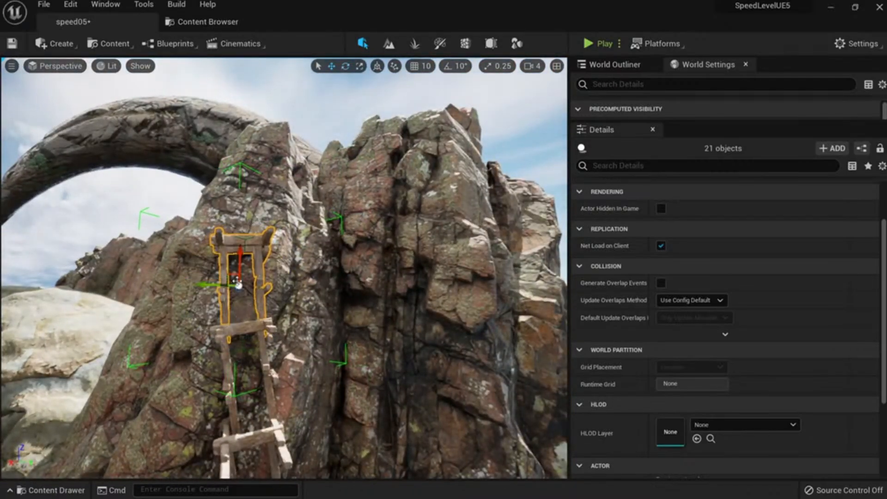
left_click_drag(229, 277, 279, 287)
right_click_drag(279, 287, 309, 307)
Deselect the scaffold and survey the scaffolded cliffs and sea.
key("r")
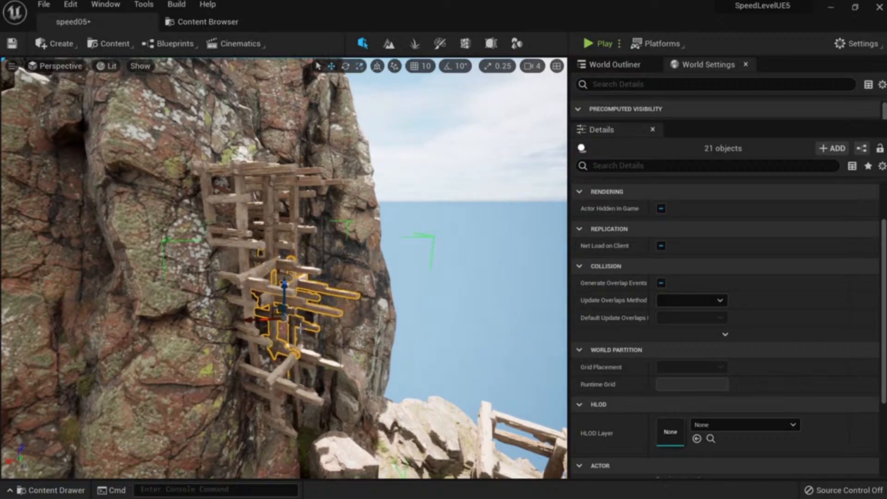
right_click_drag(300, 328, 321, 310)
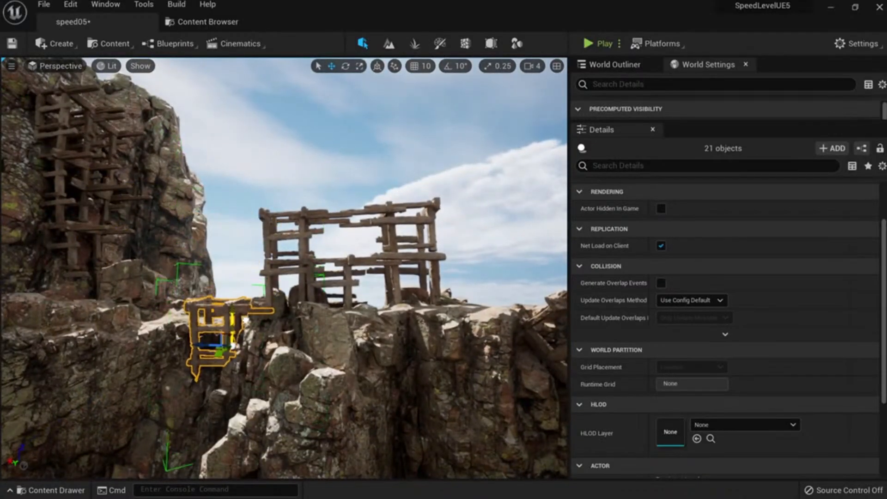
key("Escape")
mouse_move(246, 320)
right_mouse_down()
mouse_move(231, 369)
mouse_move(185, 328)
mouse_move(120, 321)
mouse_move(155, 318)
mouse_move(156, 302)
mouse_move(146, 299)
mouse_move(167, 298)
right_mouse_up()
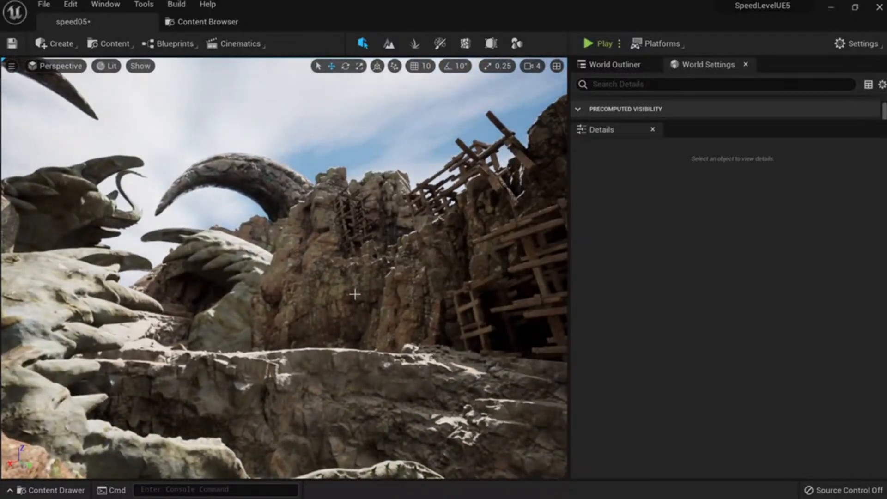
Save the level, go to immersive view, and slide a cliff scaffold piece left and lower.
right_click_drag(362, 291, 362, 311)
key("F11")
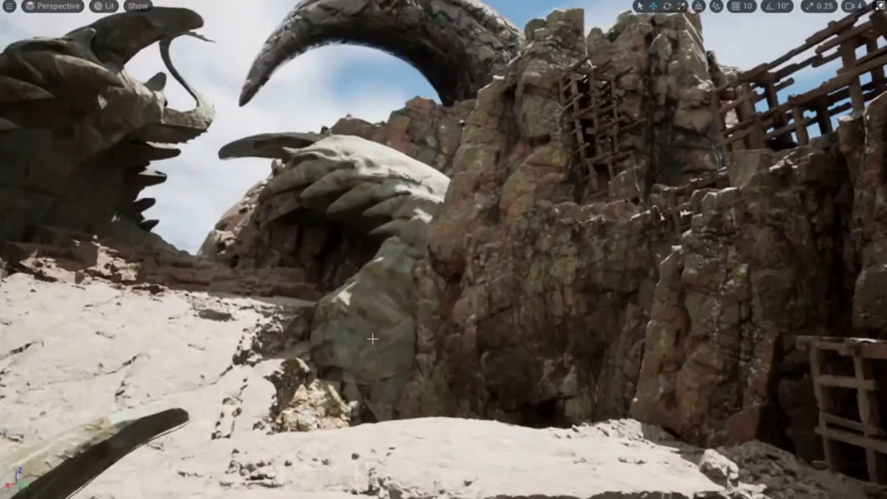
key("ctrl+s")
right_click_drag(380, 350, 399, 348)
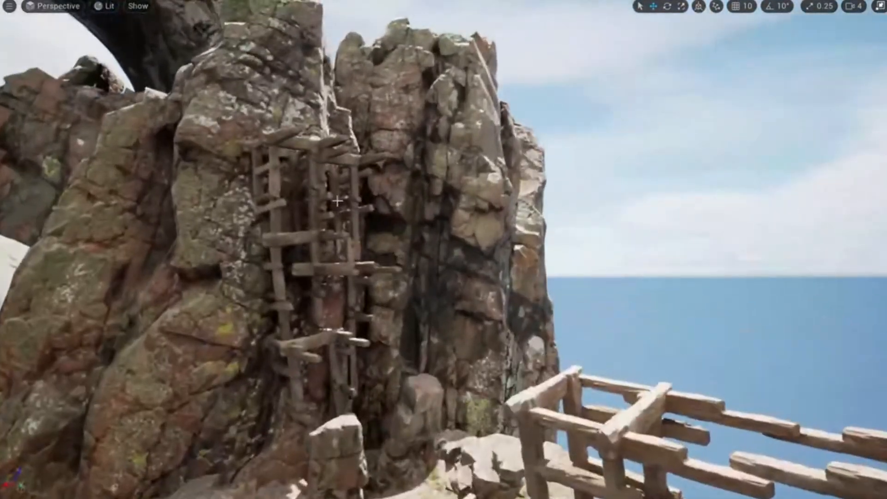
left_click(318, 196)
right_click_drag(318, 195, 405, 178)
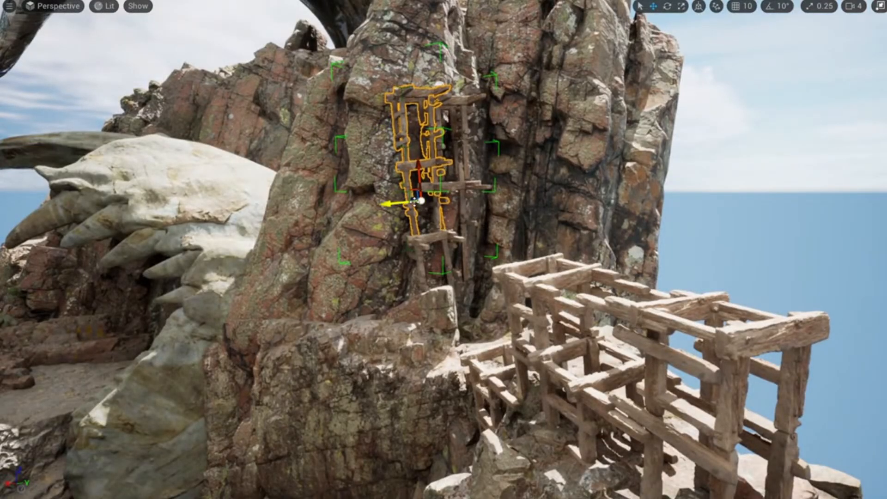
left_click_drag(358, 211, 238, 221)
left_click_drag(292, 8, 286, 74)
left_click_drag(345, 342, 345, 411)
right_click_drag(345, 411, 350, 480)
Rotate the scaffold into the cliff crevice, add a raised copy, then undo the last two changes.
key("e")
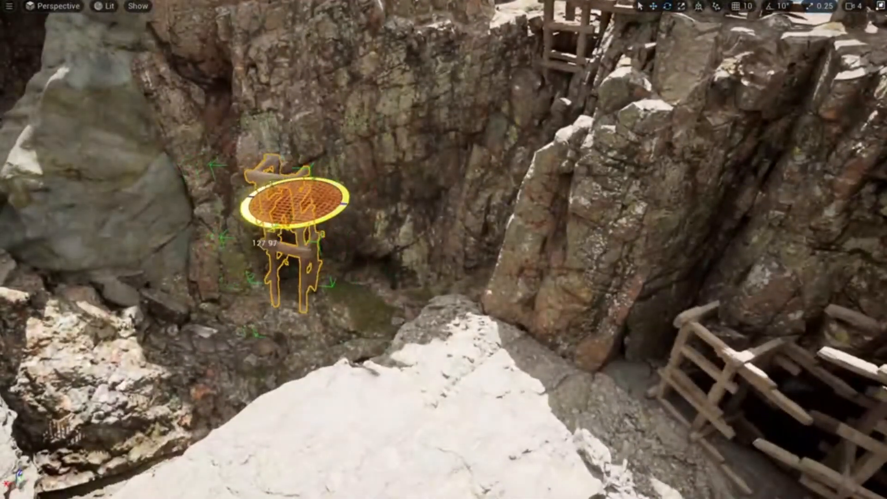
left_click_drag(264, 242, 244, 239)
left_click_drag(302, 213, 493, 232)
right_click_drag(493, 232, 536, 183)
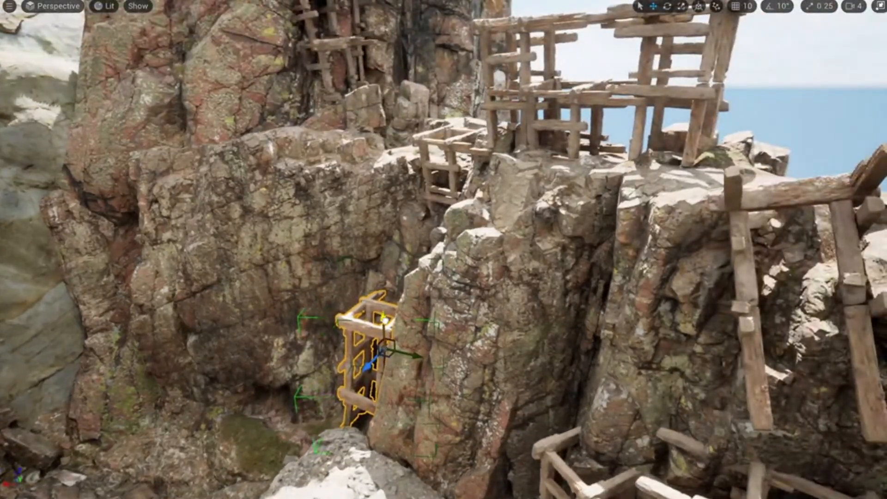
left_click_drag(385, 327, 379, 197, "alt")
right_click_drag(383, 226, 365, 227)
left_click_drag(368, 223, 383, 238)
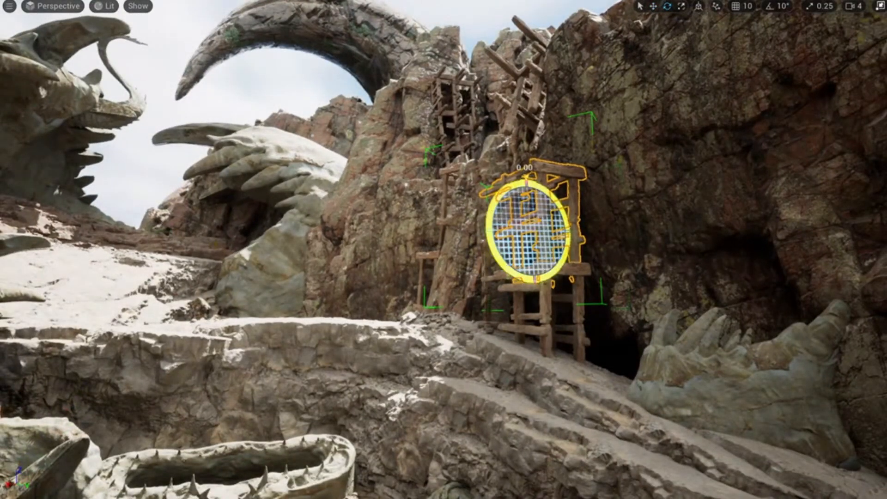
left_click_drag(527, 184, 551, 193)
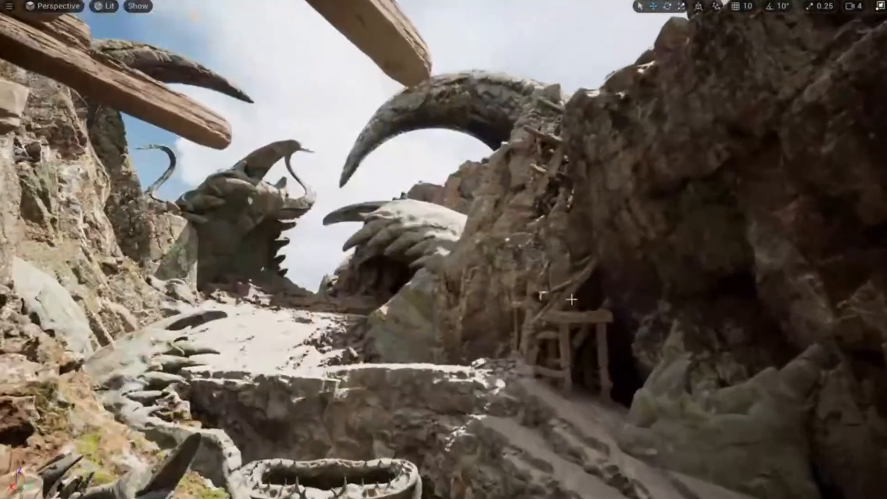
key("ctrl+z")
key("ctrl+z")
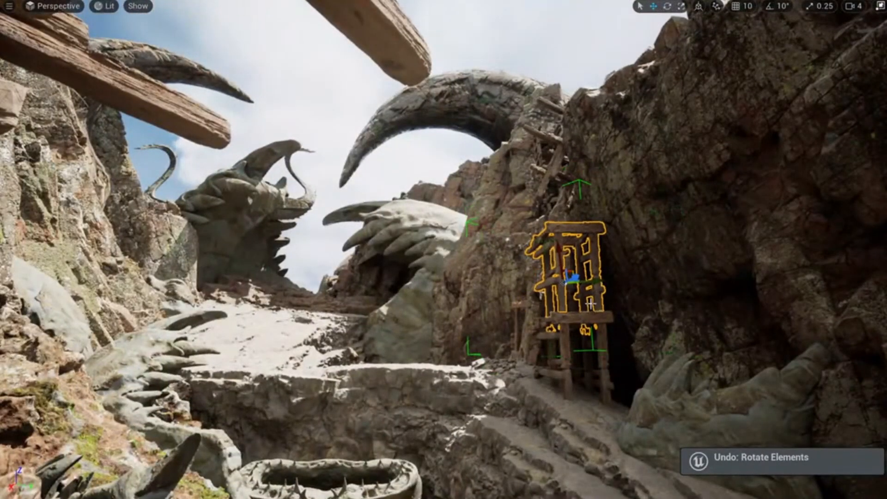
key("ctrl+z")
Rotate the scaffold by the cave opening, then exit immersive view to the full editor.
left_click_drag(584, 287, 619, 283)
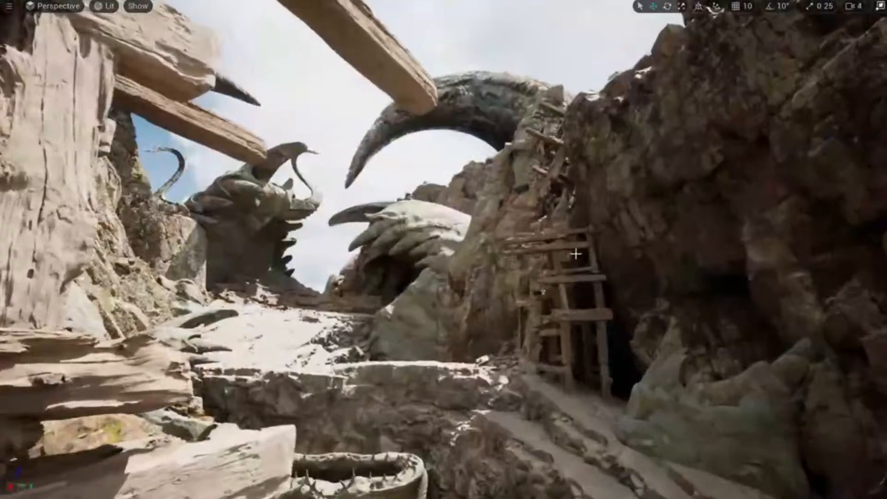
left_click(555, 243)
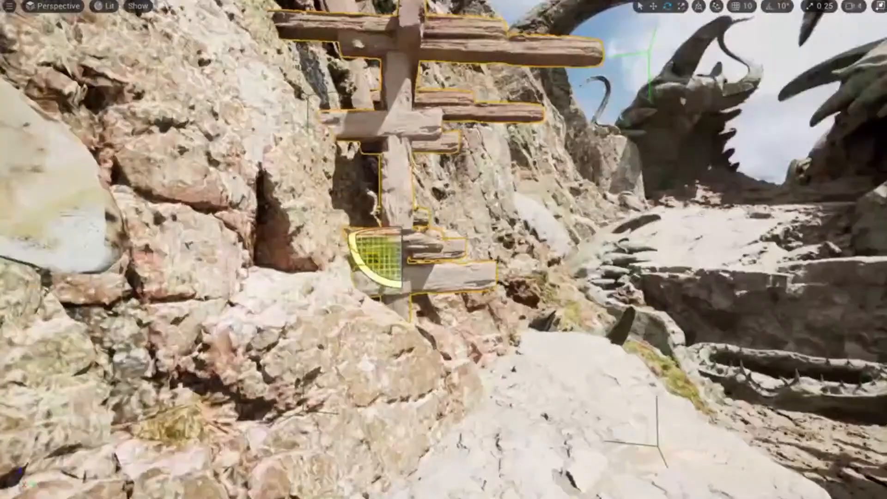
right_click_drag(443, 250, 406, 259)
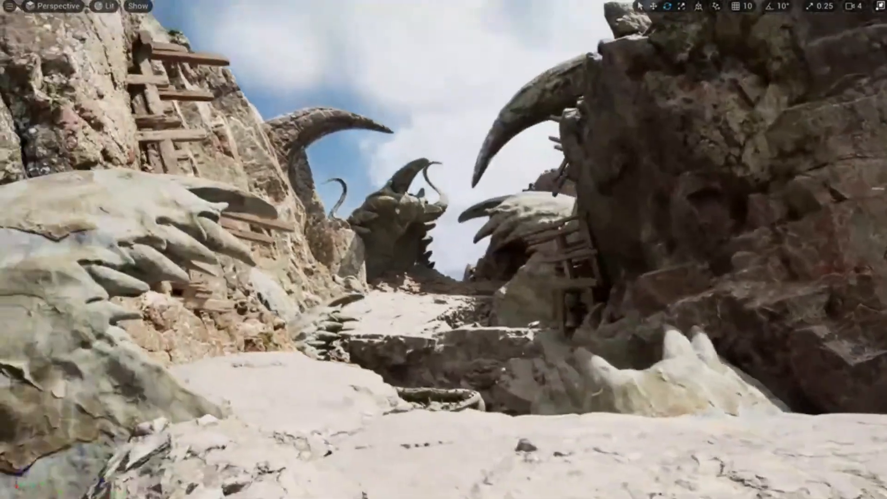
mouse_move(444, 249)
right_mouse_down()
mouse_move(490, 235)
mouse_move(554, 250)
mouse_move(531, 247)
mouse_move(462, 270)
mouse_move(469, 261)
mouse_move(430, 261)
right_mouse_up()
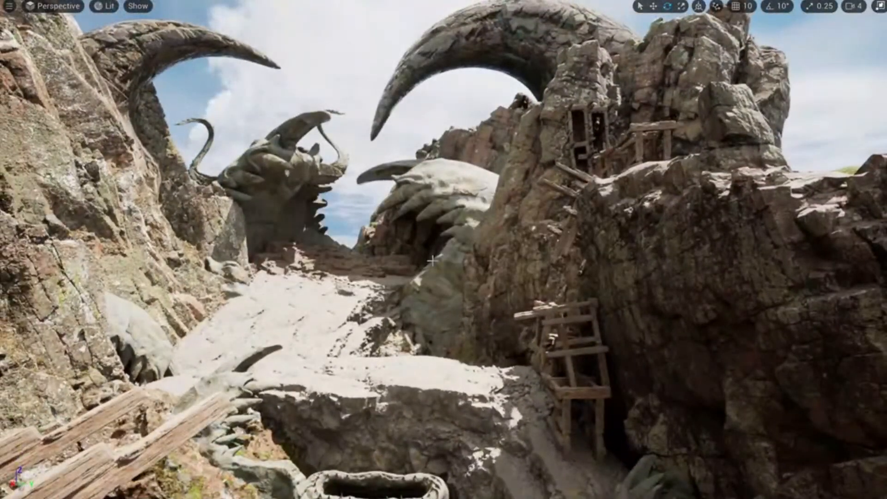
key("F11")
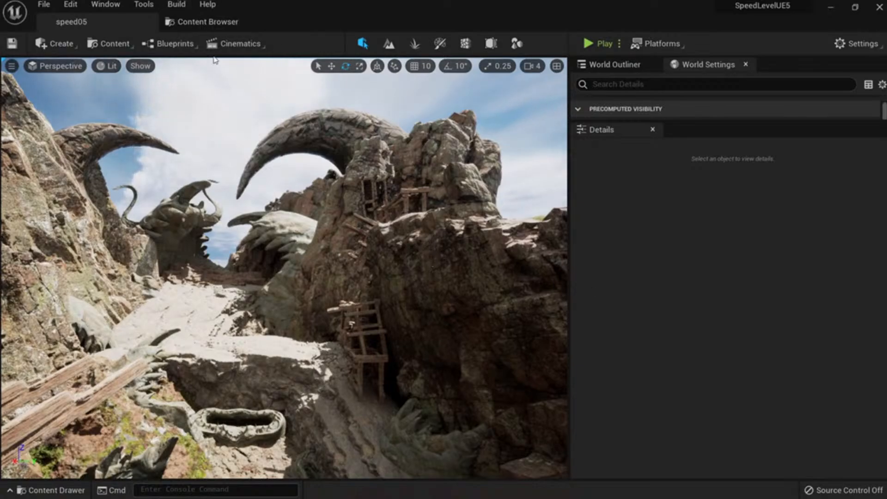
Place a BP_Rope actor from the Blueprints folder onto the rocky ledge below the ladder.
left_click(216, 21)
mouse_move(436, 106)
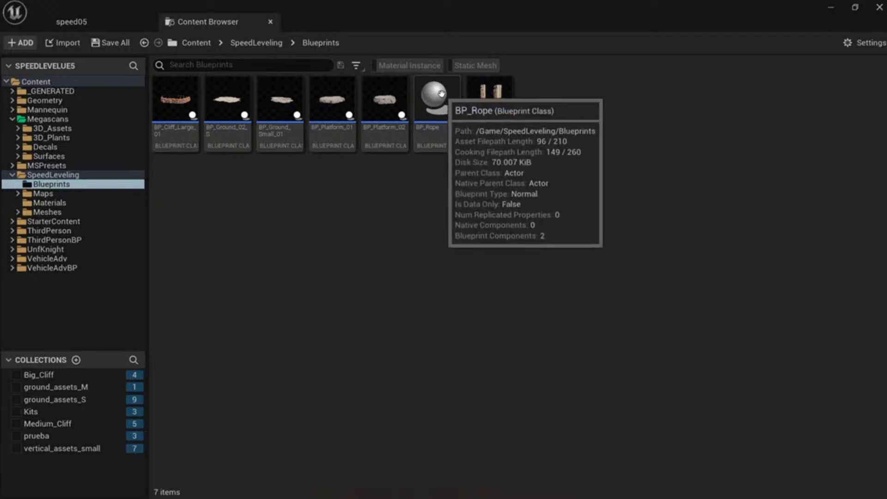
left_click_drag(442, 105, 154, 109)
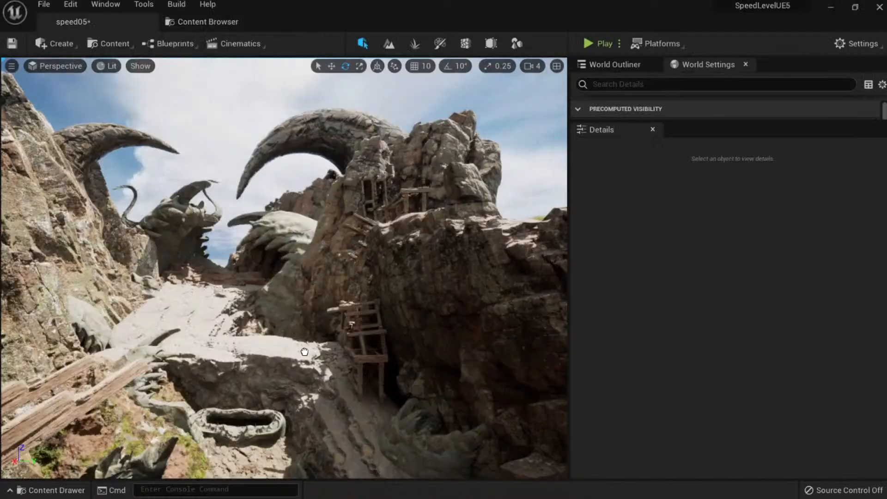
left_click_drag(304, 351, 303, 352)
right_click_drag(302, 352, 360, 378)
key("w")
key("w")
right_click_drag(303, 279, 318, 243)
Drag SK_Knight from UnfKnight's Meshes > Skeletal_Meshes folder into the level.
left_click(208, 21)
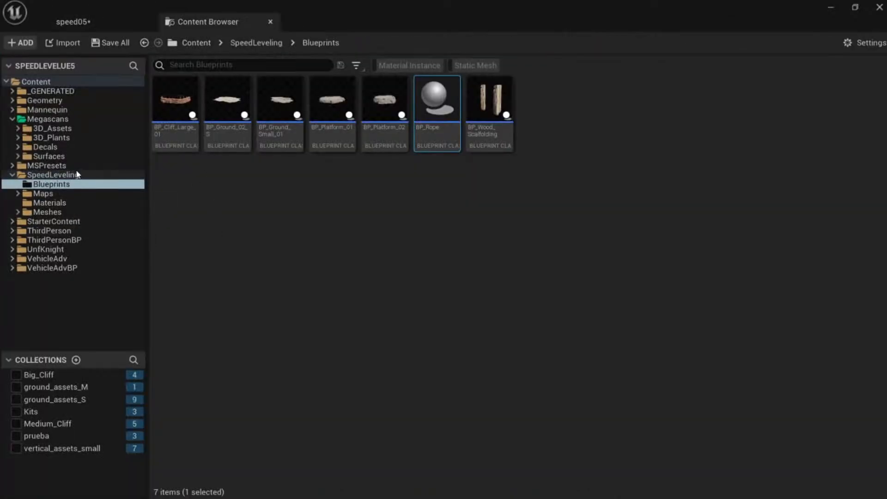
left_click(57, 251)
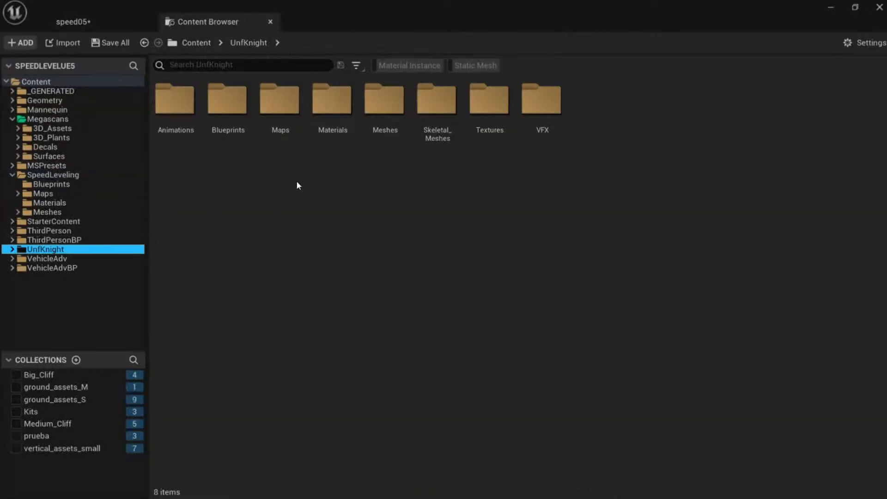
left_click(385, 119)
double_click(385, 120)
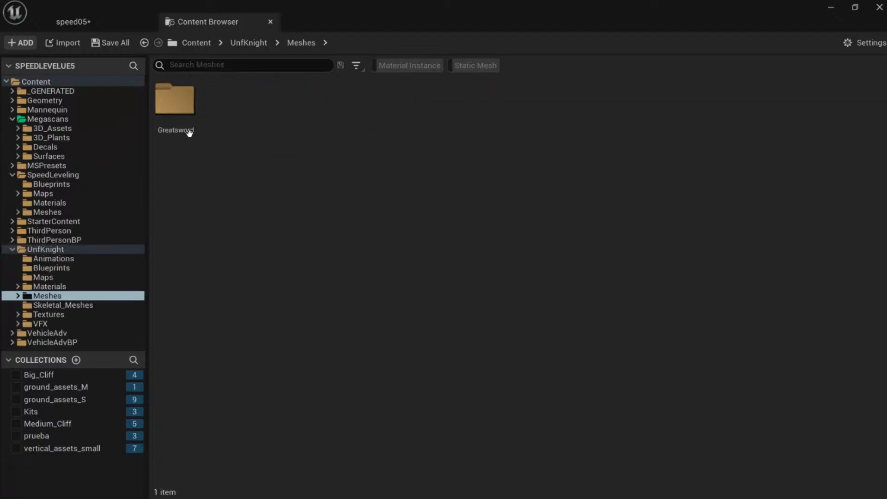
left_click(59, 305)
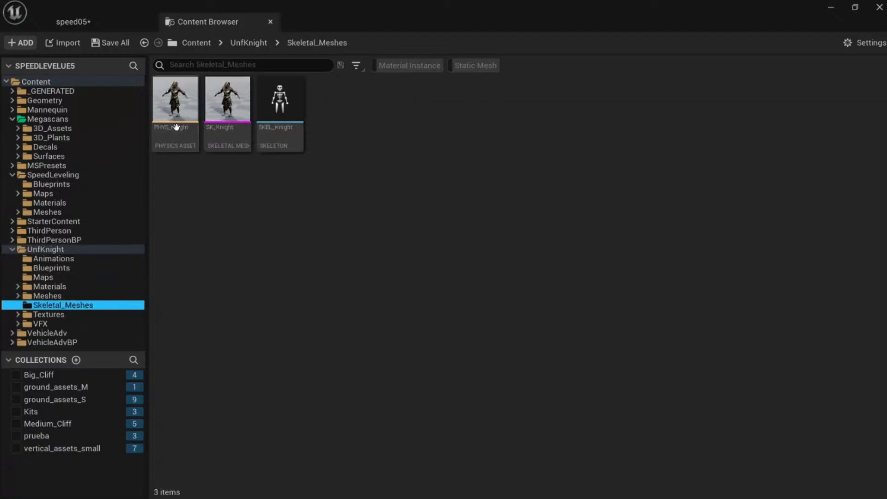
left_click_drag(241, 118, 244, 266)
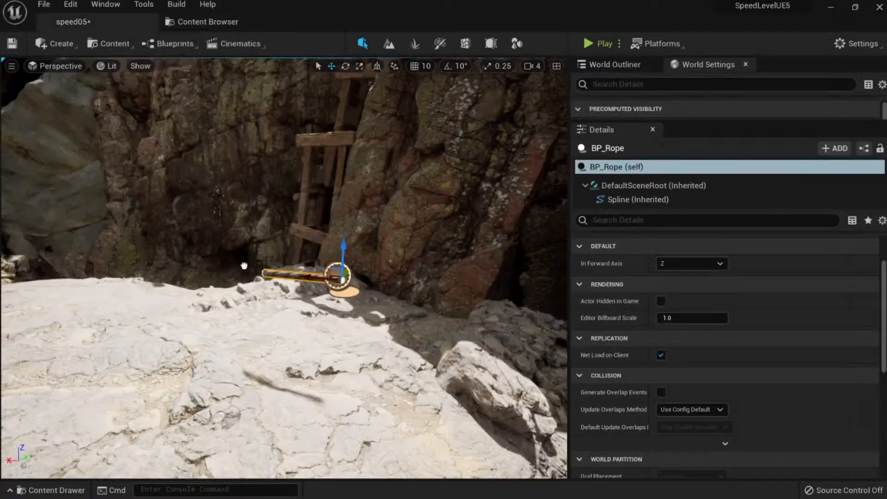
Drop the SK_Knight figure on the rock for scale and reselect the rope.
left_click_drag(225, 405, 225, 405)
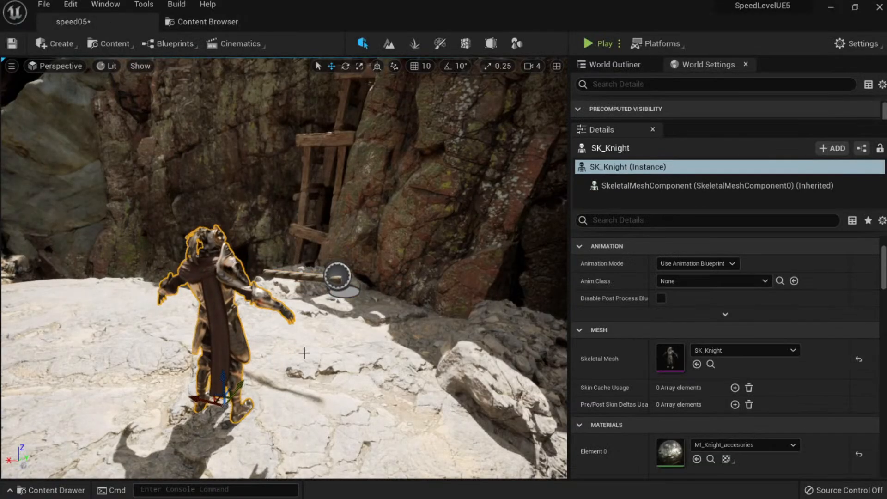
left_click(340, 280)
right_click_drag(340, 280, 381, 201)
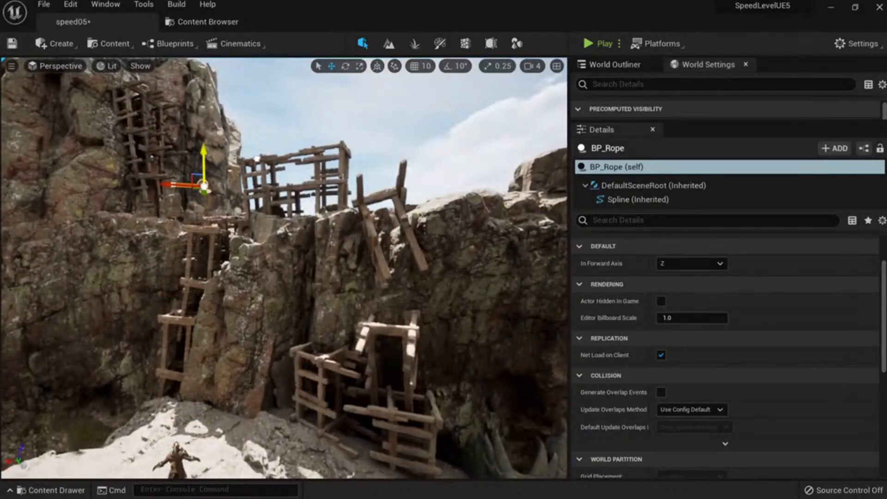
right_click_drag(204, 161, 123, 155)
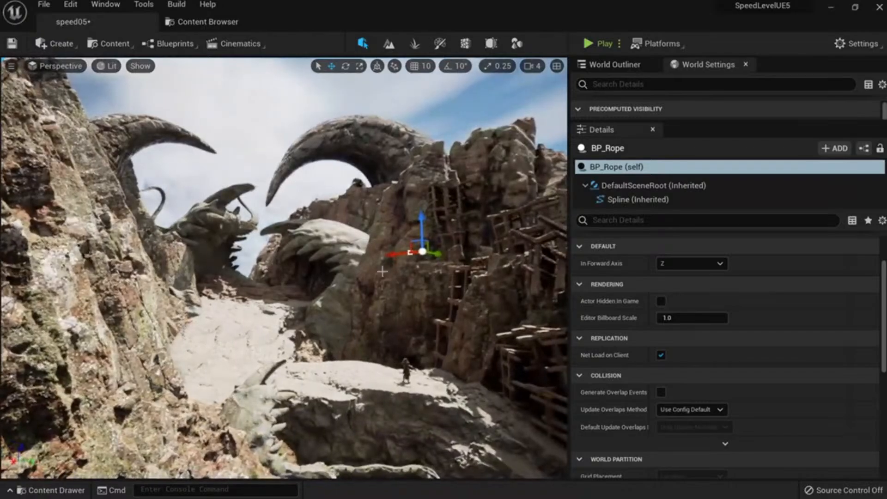
right_click_drag(381, 272, 386, 291)
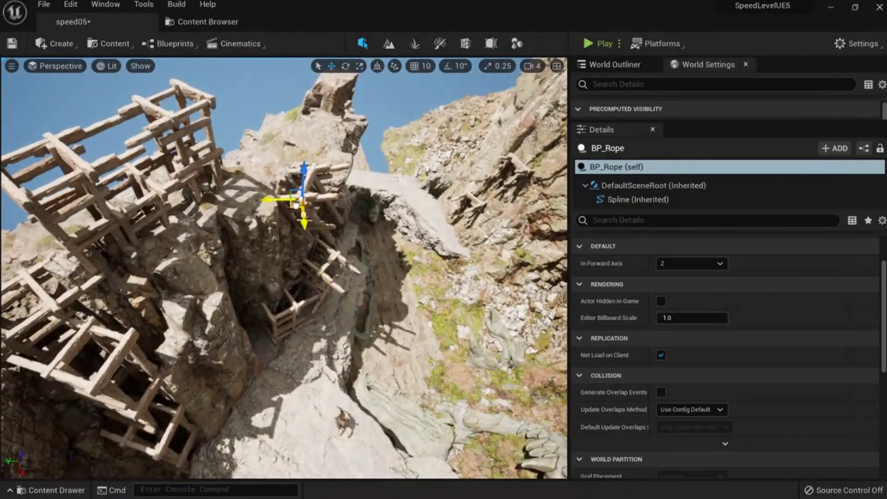
right_click_drag(296, 204, 222, 185)
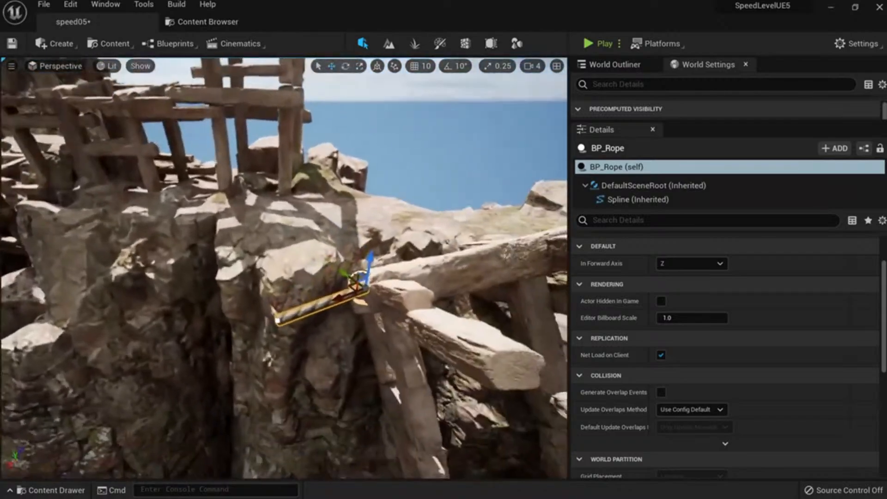
Raise the rope's left end point onto the high cliff scaffolding.
left_click(277, 325)
mouse_move(278, 325)
right_mouse_down()
mouse_move(267, 307)
mouse_move(251, 340)
mouse_move(279, 340)
right_mouse_up()
mouse_move(337, 381)
right_mouse_down()
mouse_move(310, 376)
mouse_move(347, 382)
mouse_move(337, 380)
right_mouse_up()
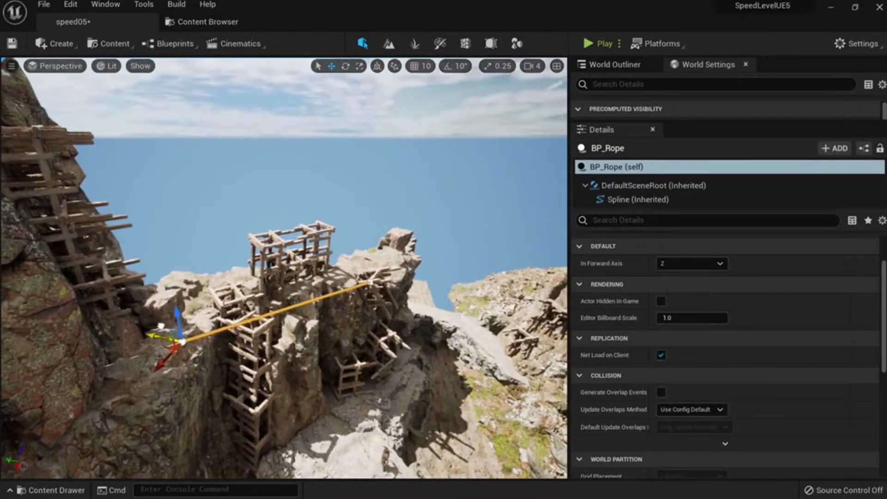
right_click_drag(119, 322, 119, 300)
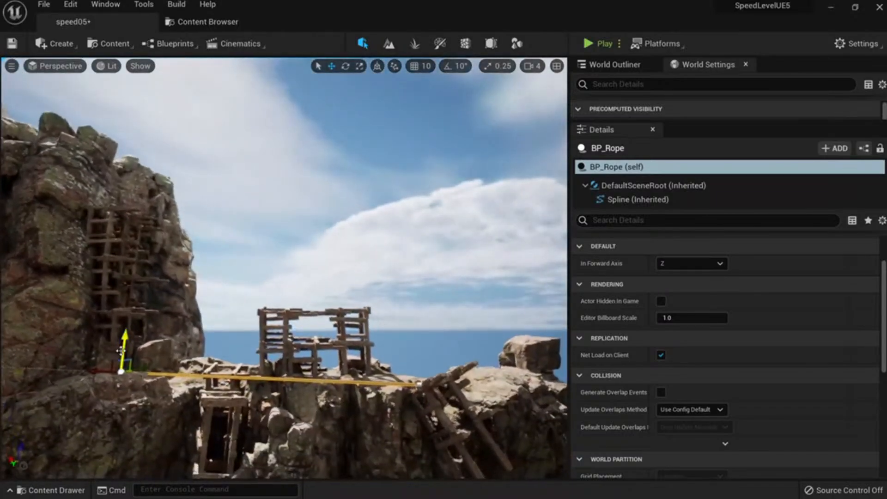
left_click_drag(122, 352, 135, 221)
right_click_drag(271, 305, 262, 337)
Add two spline points partway along the rope and pull them down so it sags.
right_click(361, 294)
left_click(396, 324)
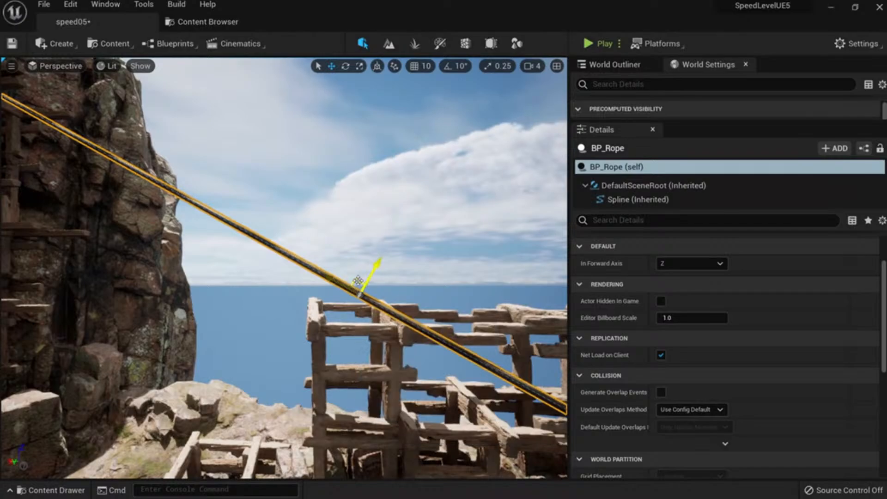
left_click_drag(363, 291, 299, 378)
right_click(101, 215)
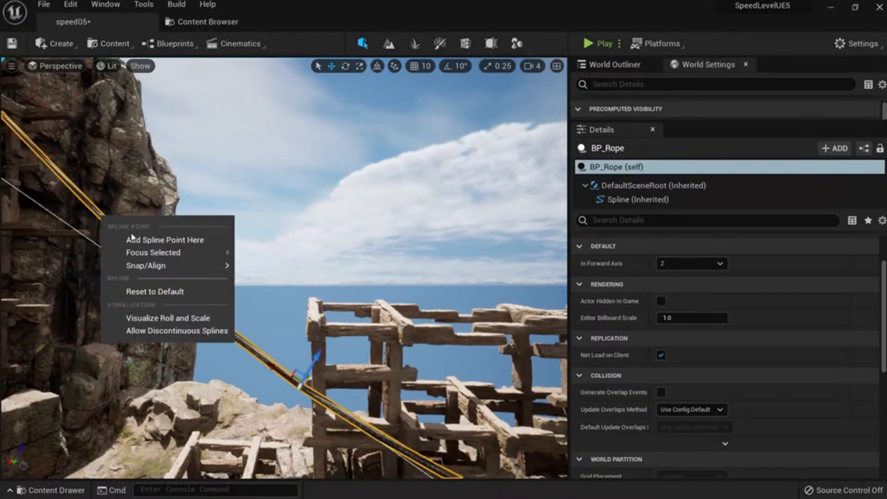
left_click(133, 240)
right_click_drag(139, 238, 106, 210)
left_click_drag(303, 230, 167, 167)
Add two more spline points toward the rope's far end and lower the rope there.
right_click(166, 179)
left_click(230, 202)
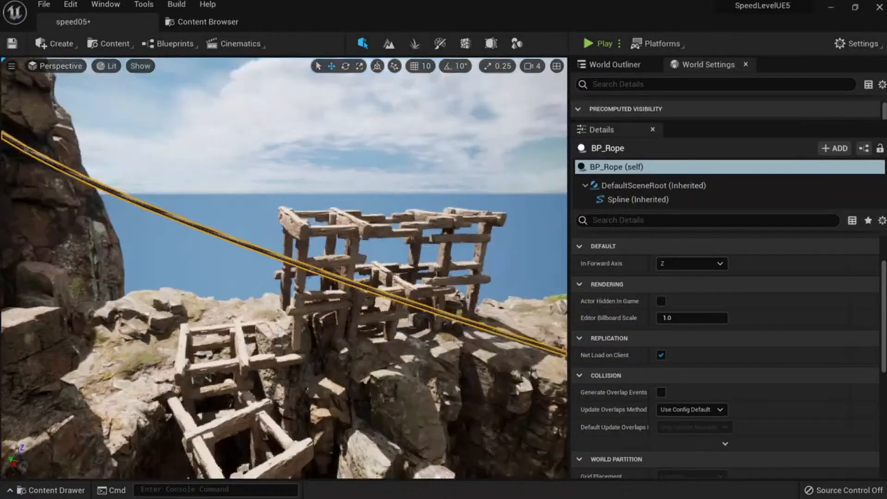
right_click_drag(284, 268, 353, 275)
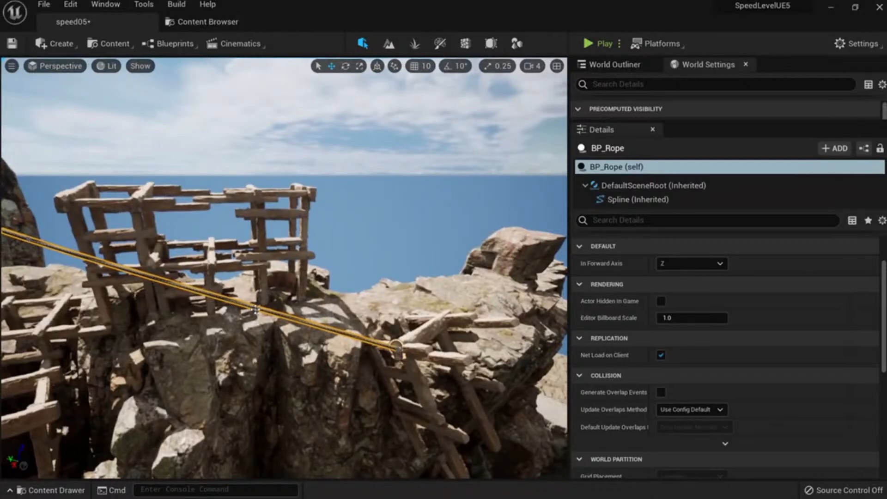
right_click(256, 308)
left_click(294, 338)
mouse_move(282, 318)
right_mouse_down()
mouse_move(323, 296)
mouse_move(273, 317)
right_mouse_up()
left_click_drag(280, 194, 273, 223)
right_click_drag(274, 277, 183, 269)
Bend the rope sideways at another point, then undo the last added point.
left_click(382, 226)
right_click_drag(382, 226, 330, 222)
left_click_drag(456, 210, 403, 213)
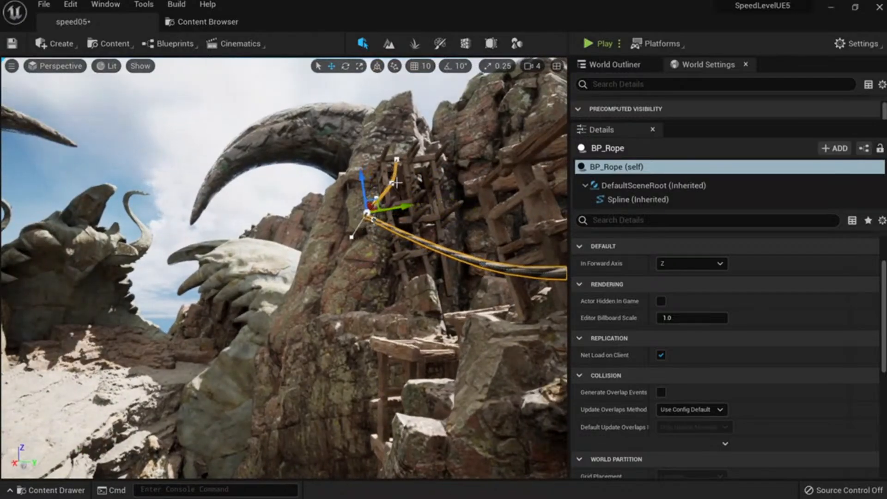
mouse_move(422, 177)
right_mouse_down()
mouse_move(409, 177)
mouse_move(417, 176)
right_mouse_up()
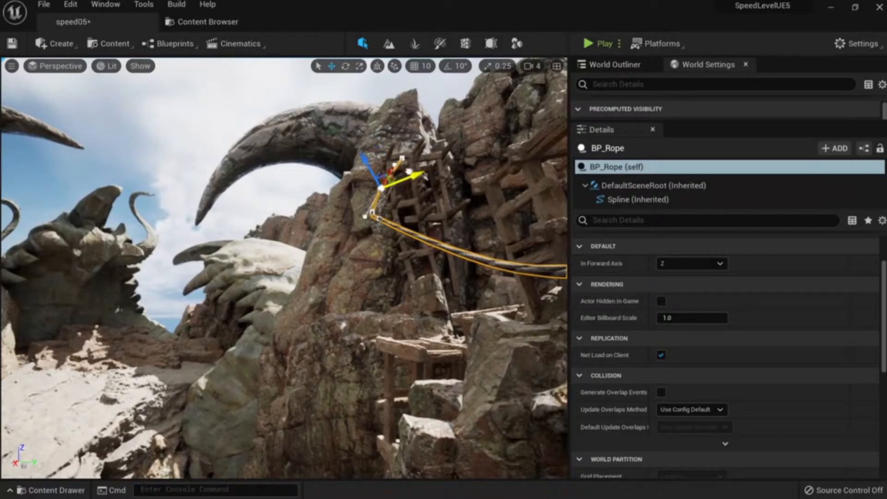
right_click_drag(429, 229, 457, 259)
key("ctrl+z")
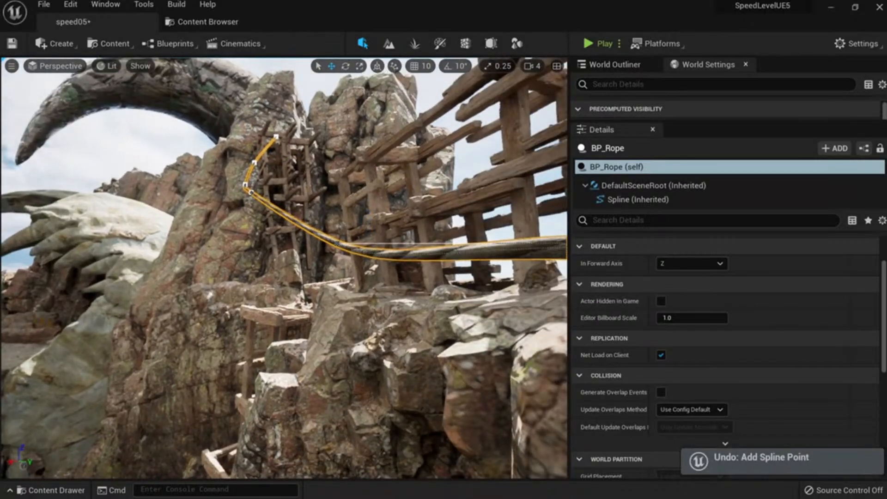
Add new points on the rope and raise one so the rope lifts.
left_click(489, 277)
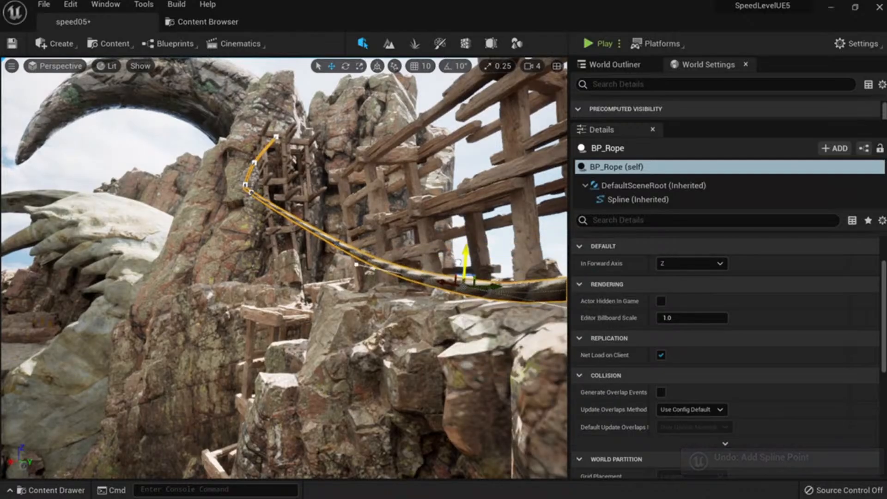
right_click_drag(465, 261, 490, 300)
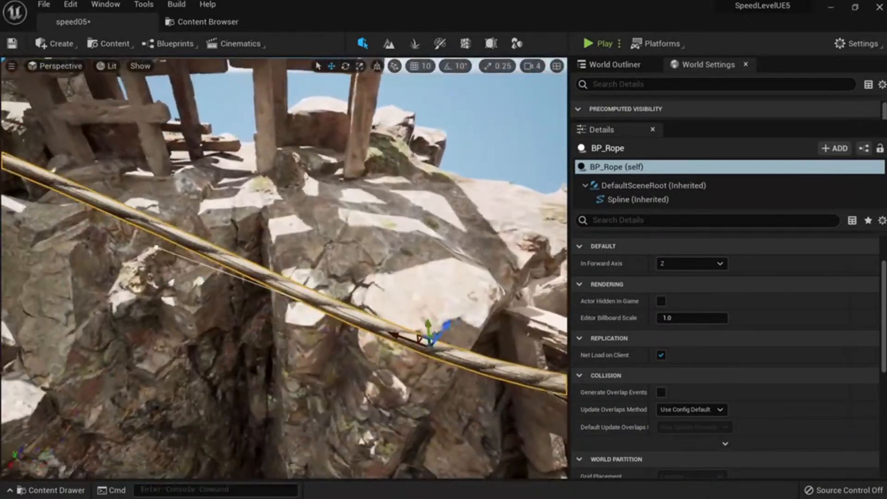
mouse_move(417, 204)
right_mouse_down()
mouse_move(401, 217)
mouse_move(416, 231)
mouse_move(417, 204)
right_mouse_up()
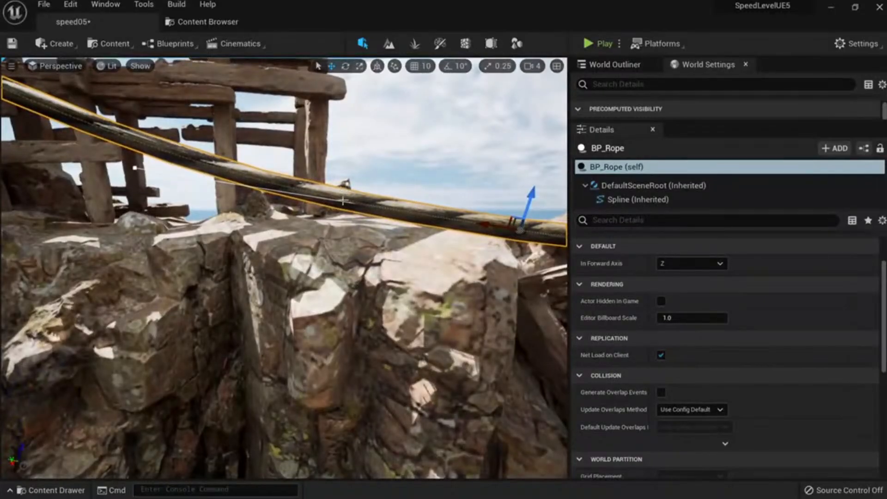
left_click(370, 225)
left_click_drag(339, 184, 345, 158)
right_click_drag(345, 158, 324, 171)
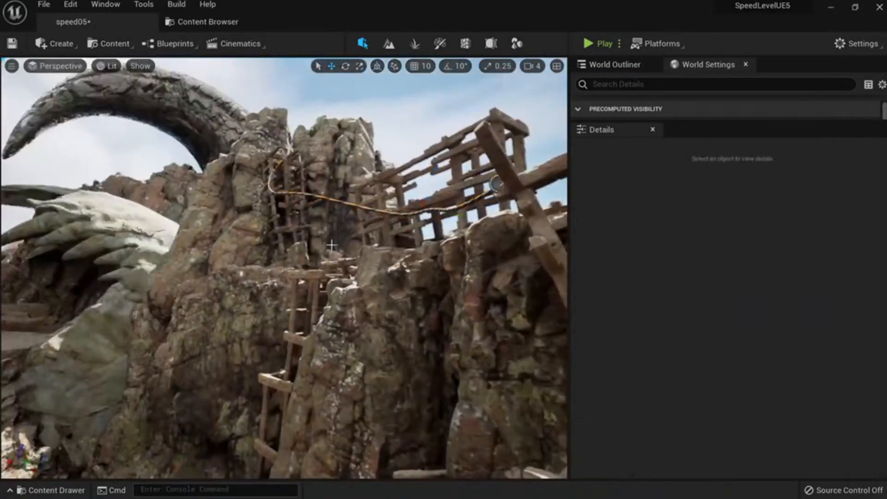
mouse_move(284, 268)
right_mouse_down()
mouse_move(252, 270)
mouse_move(314, 266)
mouse_move(291, 273)
right_mouse_up()
Select BP_Rope and drag its points down into a deep sag between the cliffs.
left_click(315, 186)
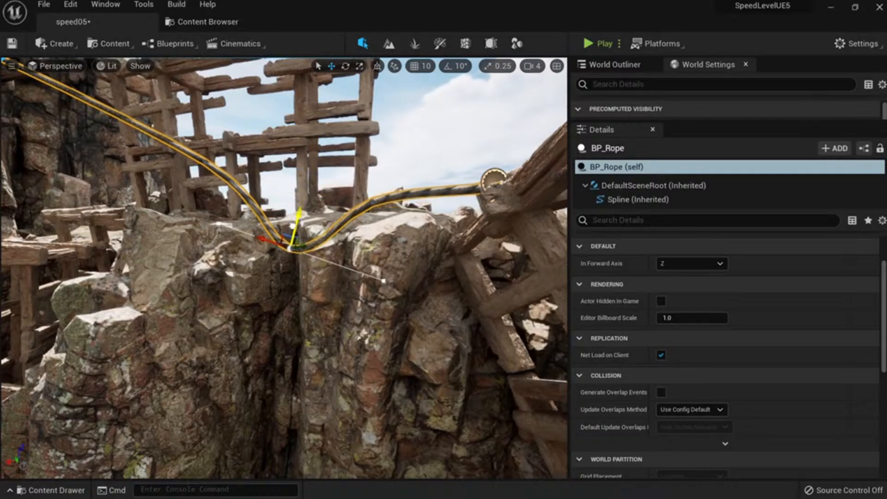
right_click_drag(373, 201, 281, 208)
left_click_drag(324, 184, 272, 279)
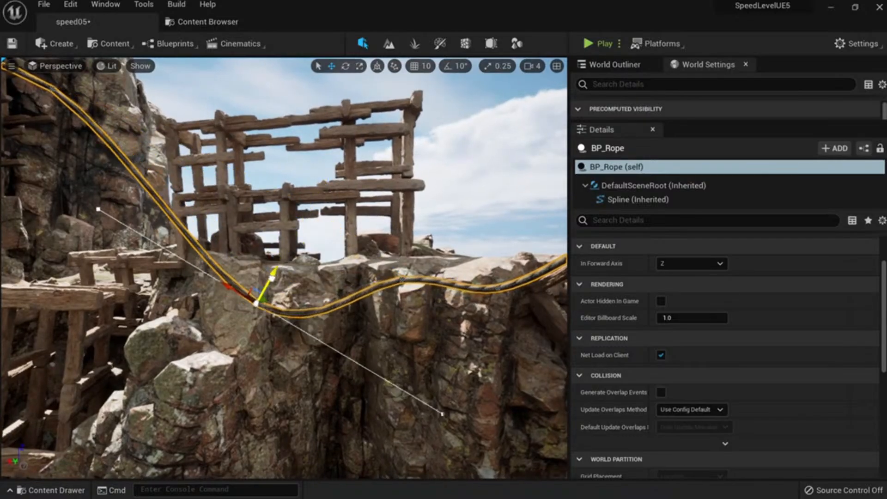
left_click_drag(398, 268, 391, 341)
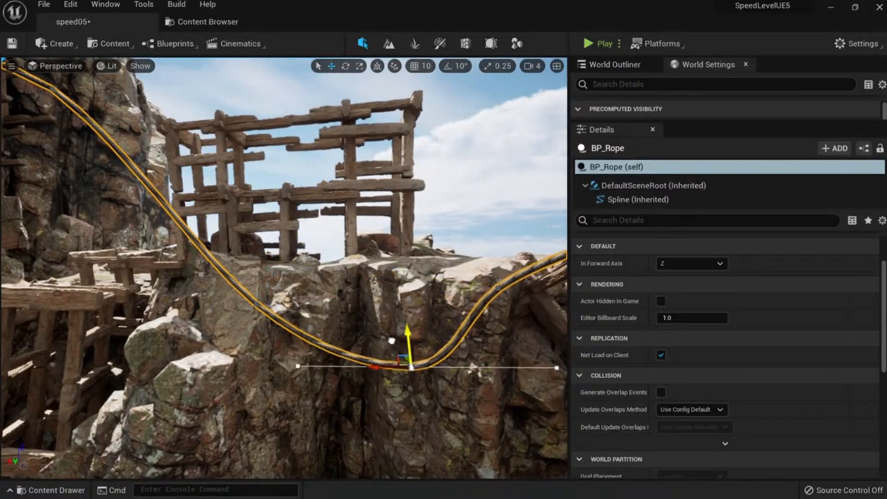
right_click_drag(391, 330, 410, 318)
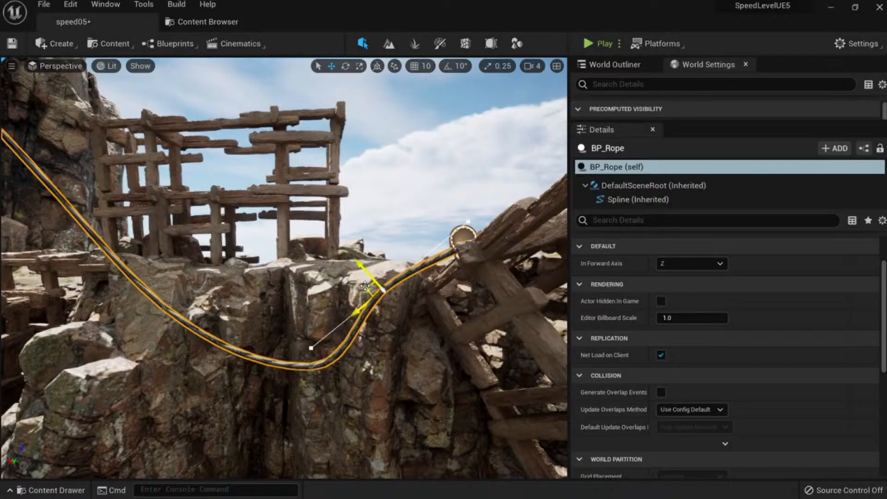
right_click_drag(377, 346, 305, 328)
mouse_move(277, 157)
right_mouse_down()
mouse_move(263, 175)
mouse_move(268, 185)
mouse_move(277, 171)
mouse_move(255, 147)
mouse_move(281, 170)
right_mouse_up()
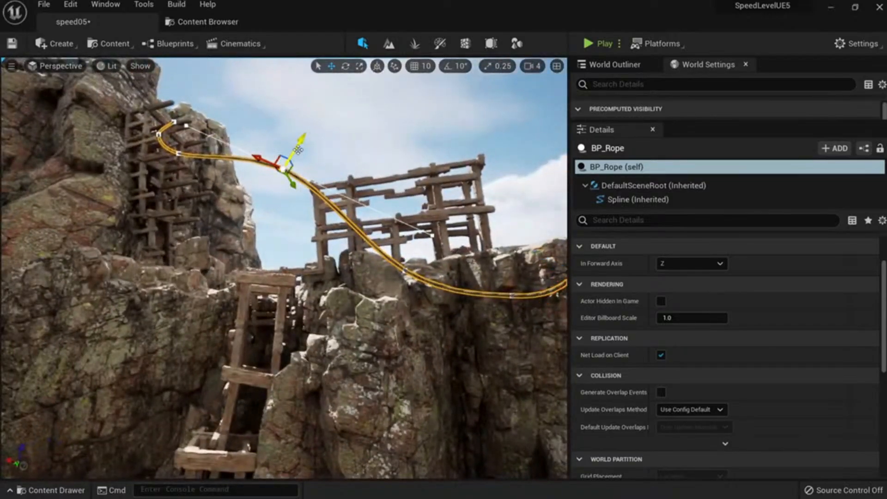
left_click_drag(297, 149, 259, 238)
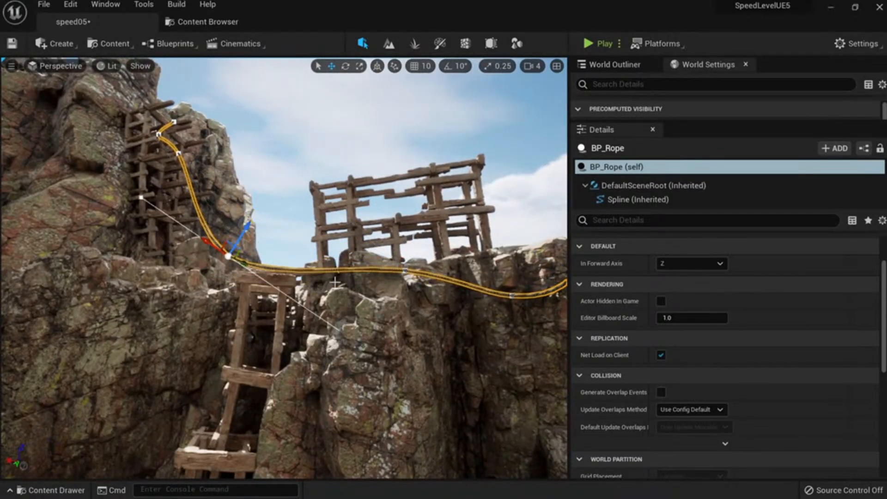
Add extra spline points near the rock face to shape the rope's curve.
left_click(370, 295)
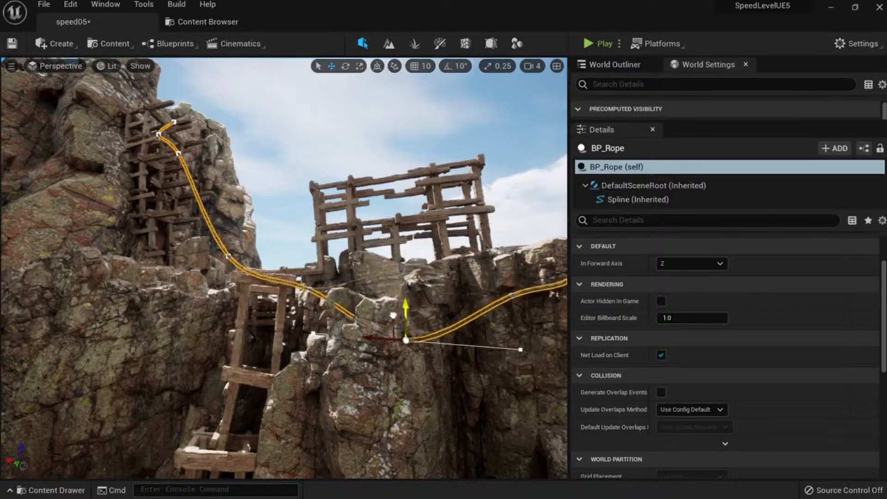
right_click_drag(403, 342, 361, 341)
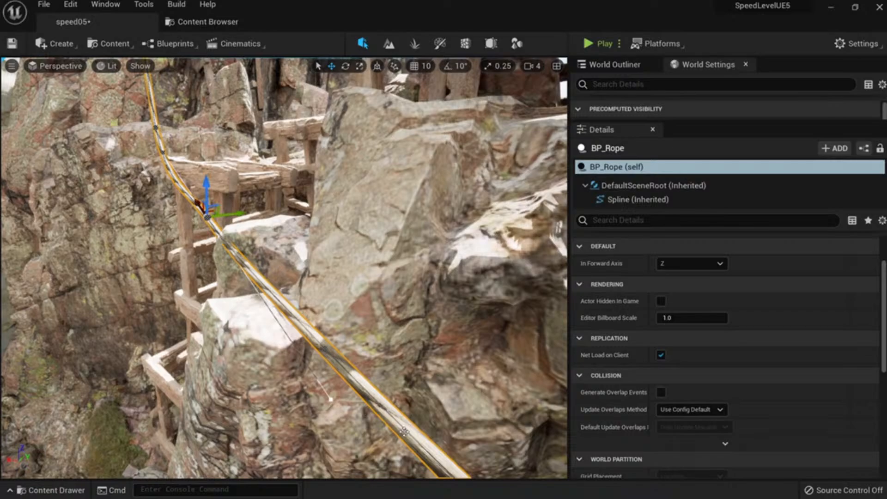
right_click_drag(404, 431, 402, 427)
right_click(355, 353)
left_click(384, 380)
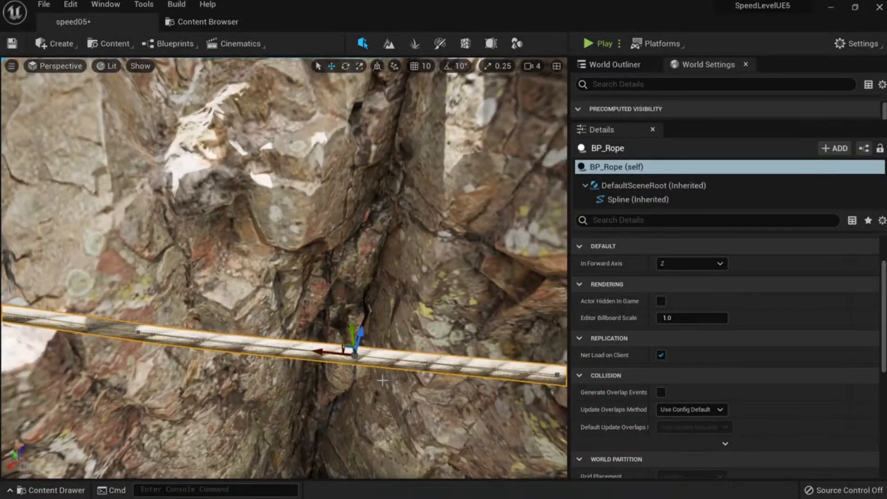
right_click_drag(385, 381, 268, 207)
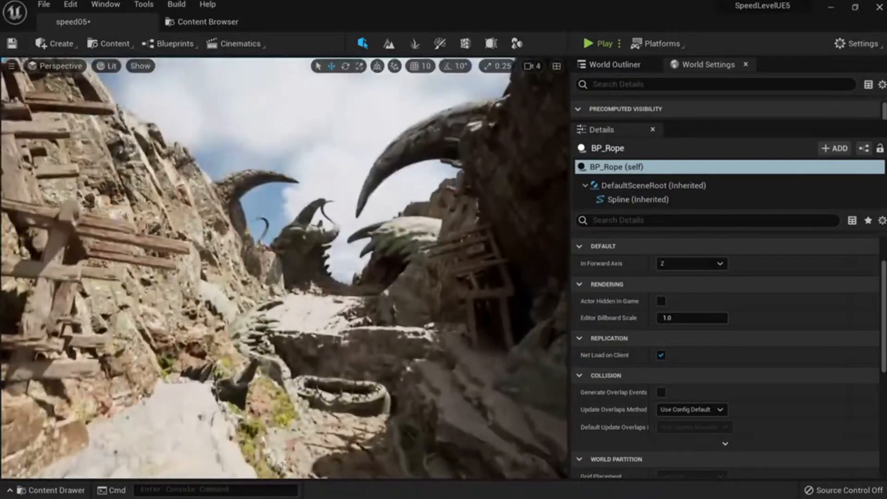
Navigate the Content Browser to the SpeedLeveling Blueprints folder.
left_click(426, 252)
left_click(482, 245)
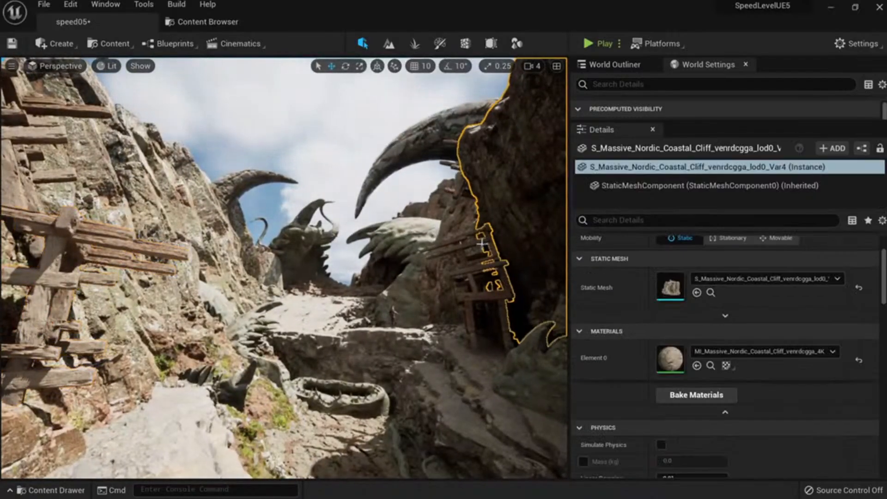
right_click_drag(483, 245, 331, 33)
left_click(205, 22)
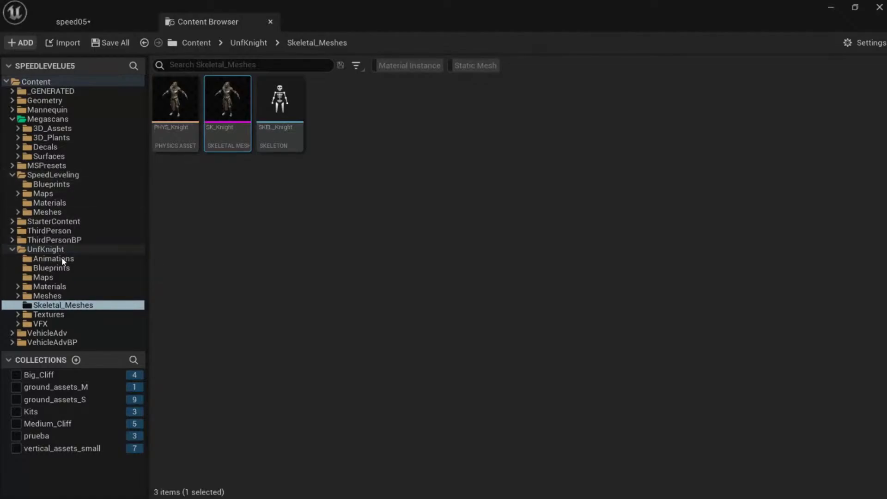
left_click(51, 268)
left_click(53, 175)
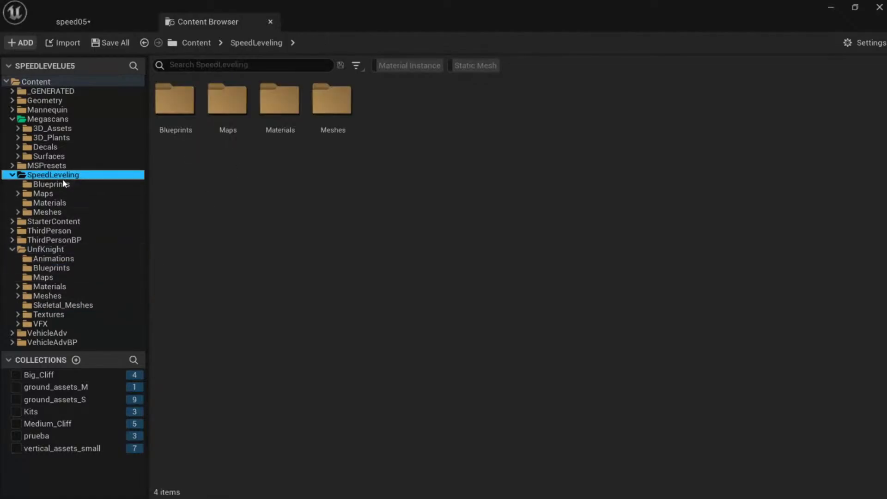
left_click(51, 184)
Drop a second rope, BP_Rope2, on the ladder plank, turn it 90° and lift it.
left_click_drag(437, 100, 257, 210)
key("w")
right_click_drag(257, 210, 257, 236)
key("e")
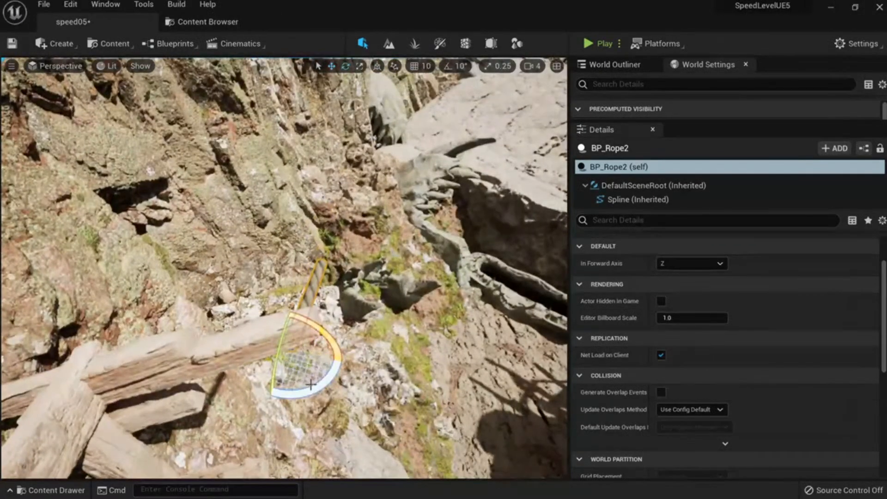
left_click_drag(318, 382, 277, 360)
key("w")
left_click_drag(304, 327, 303, 304)
Nudge BP_Rope2 down, try pulling its end point up-right, then undo that move.
right_click_drag(367, 350, 434, 298)
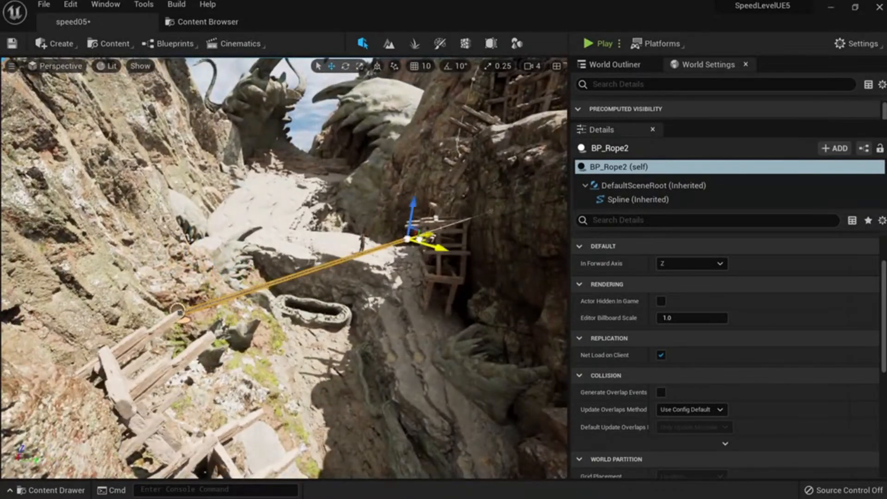
left_click_drag(407, 239, 461, 184)
right_click_drag(451, 231, 399, 252)
key("ctrl+z")
right_click_drag(247, 342, 292, 328)
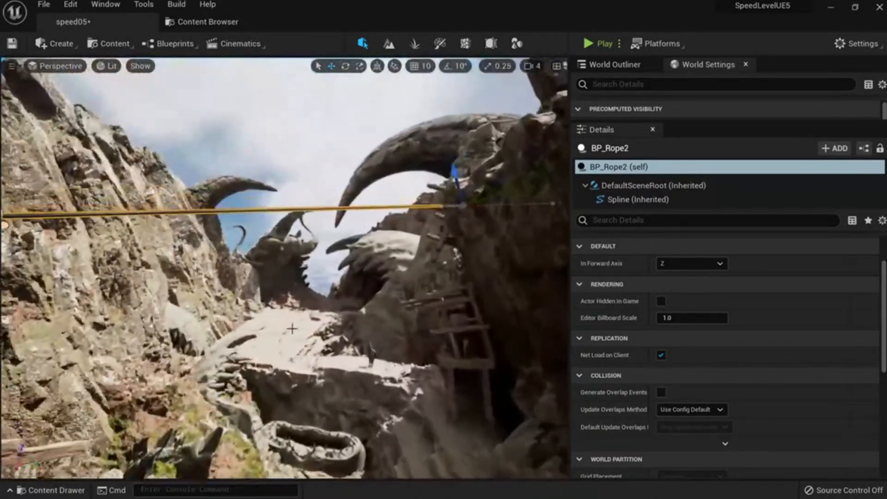
Add spline points on BP_Rope2 and drag the first one down so the rope sags.
left_click(334, 242)
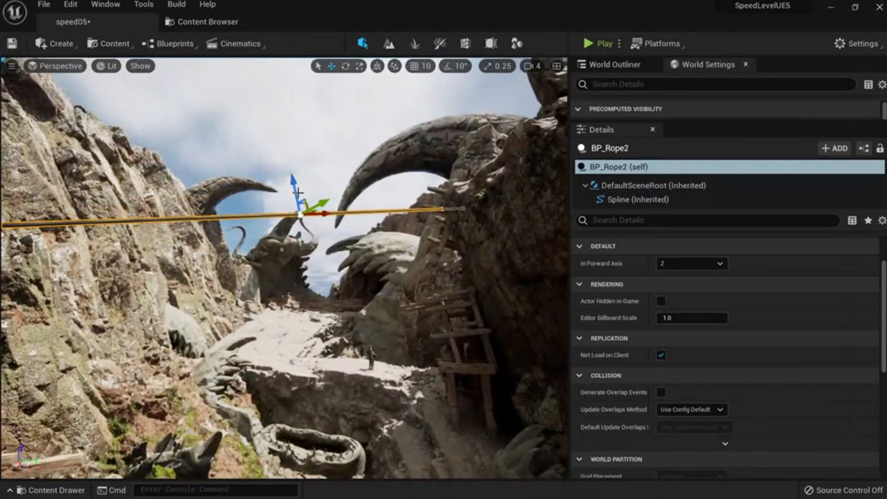
left_click_drag(297, 210, 327, 314)
right_click_drag(246, 306, 229, 292)
right_click(254, 308)
left_click(297, 330)
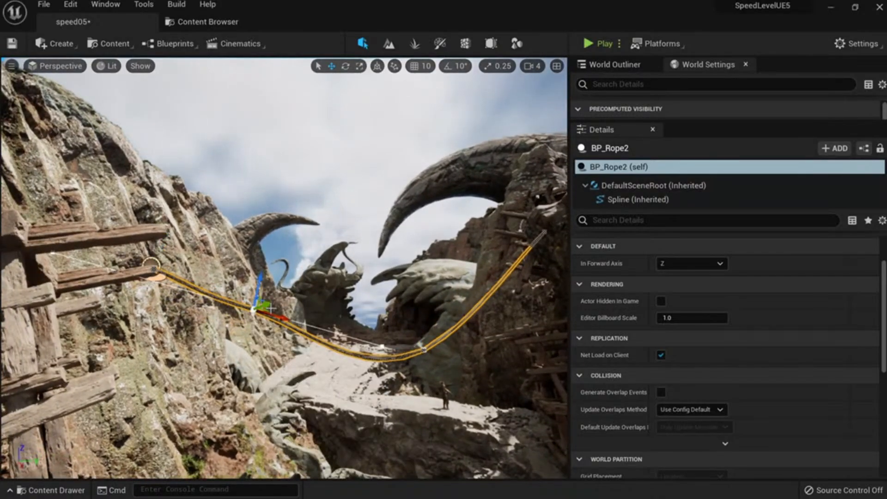
right_click_drag(239, 335, 282, 348)
Add another rope point, lower it for a partial sag, and preview the rope with G.
right_click(394, 296)
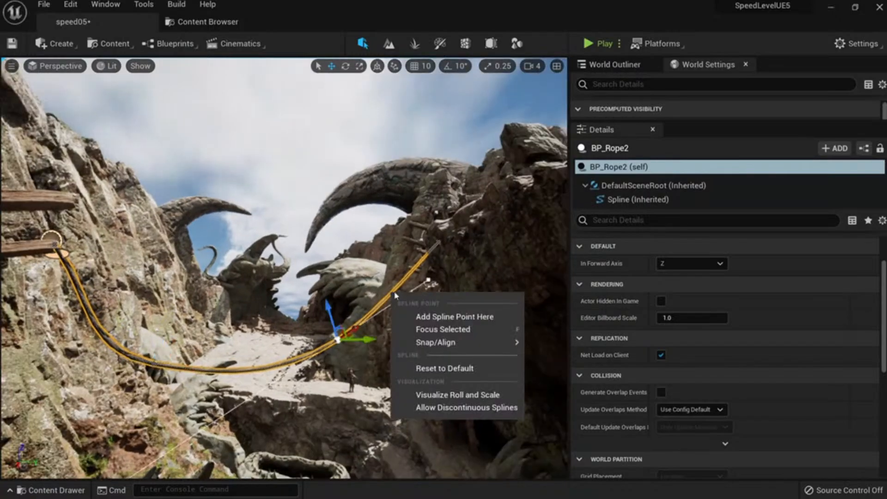
left_click(419, 320)
mouse_move(384, 270)
left_mouse_down()
mouse_move(391, 295)
mouse_move(387, 283)
left_mouse_up()
mouse_move(372, 307)
right_mouse_down()
mouse_move(369, 294)
mouse_move(375, 303)
mouse_move(366, 317)
mouse_move(377, 305)
right_mouse_up()
key("g")
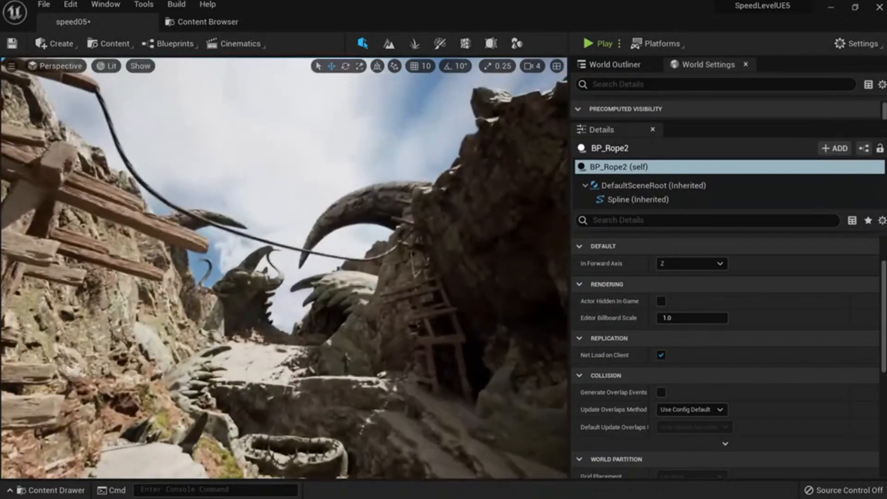
right_click_drag(360, 380, 363, 391)
key("g")
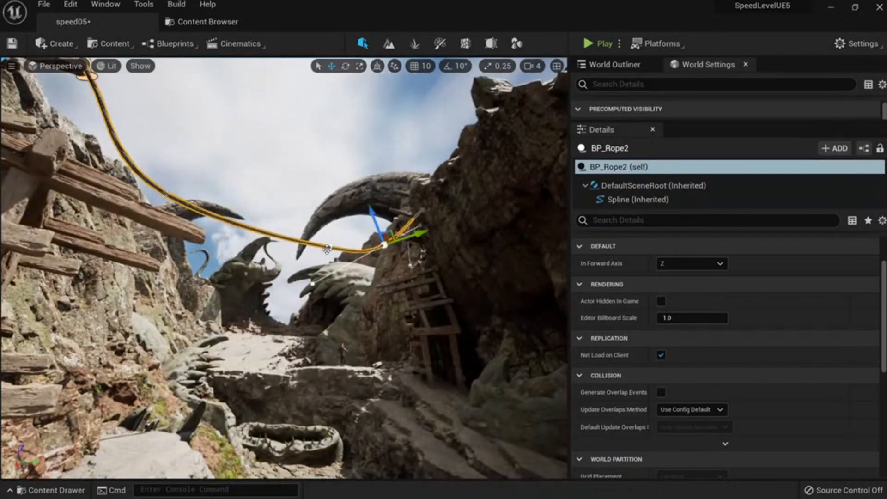
Pull a point down-left for a lower sag, then add and nudge a point near the rope's top end.
left_click_drag(360, 238, 326, 257)
left_click_drag(174, 171, 154, 245)
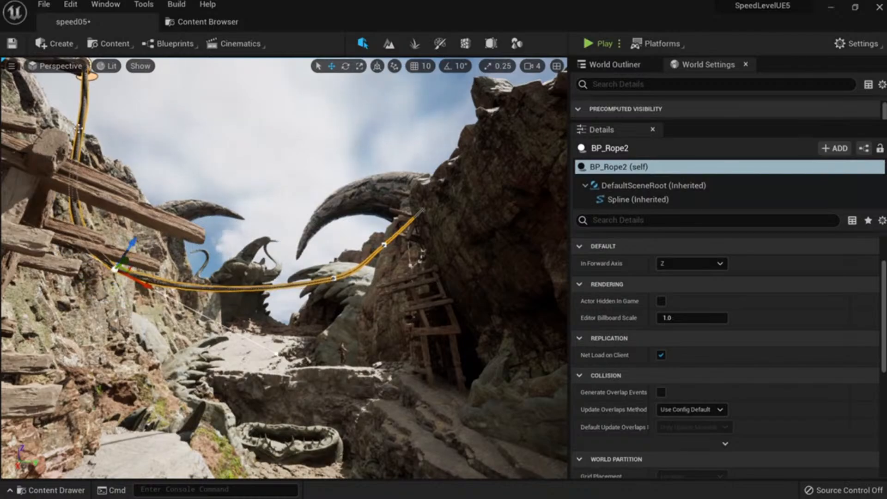
right_click(83, 127)
left_click(112, 148)
left_click_drag(100, 134, 107, 138)
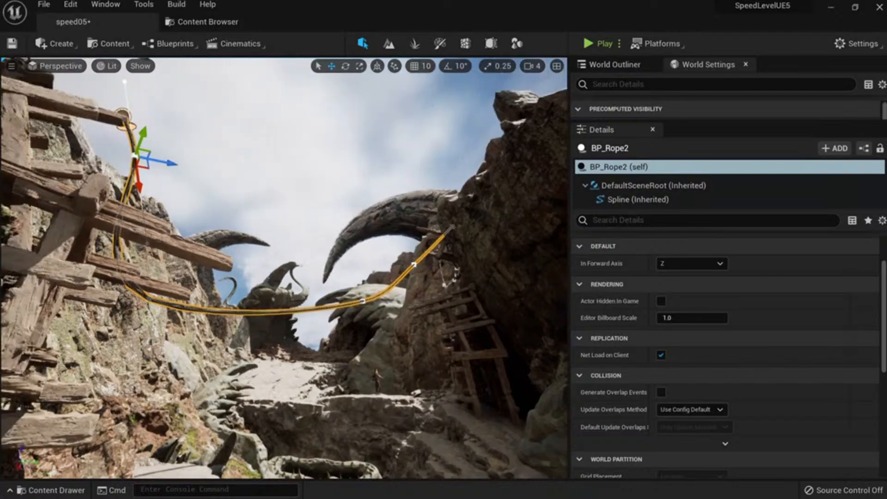
Check the rope in unlit and lit shading while flying the view up close.
right_click_drag(283, 268, 310, 236)
key("alt+3")
key("alt+4")
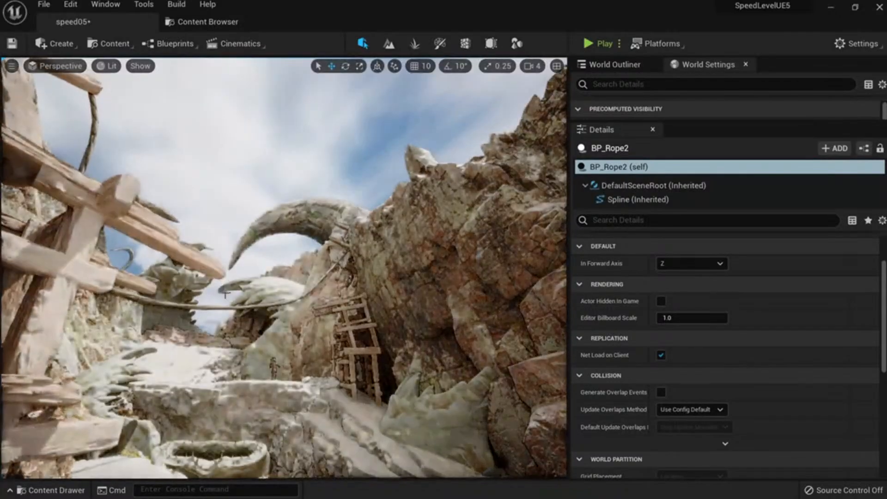
right_click_drag(197, 249, 311, 49)
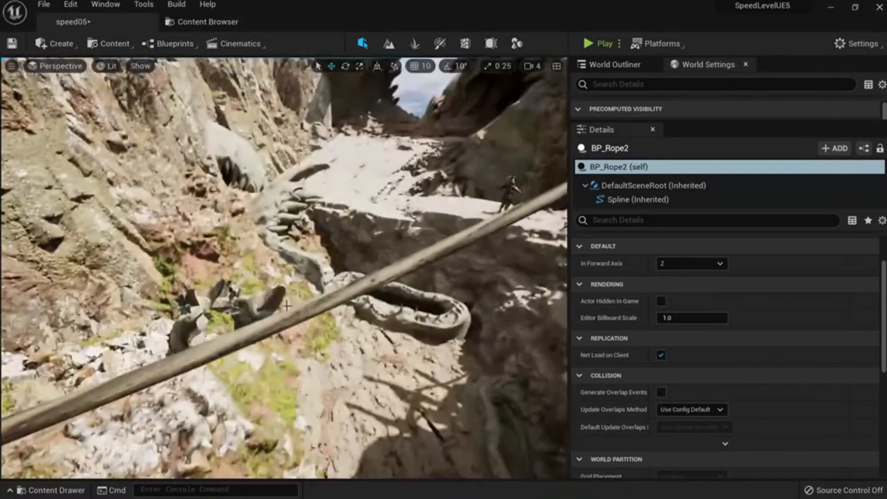
right_click(311, 50)
key("Escape")
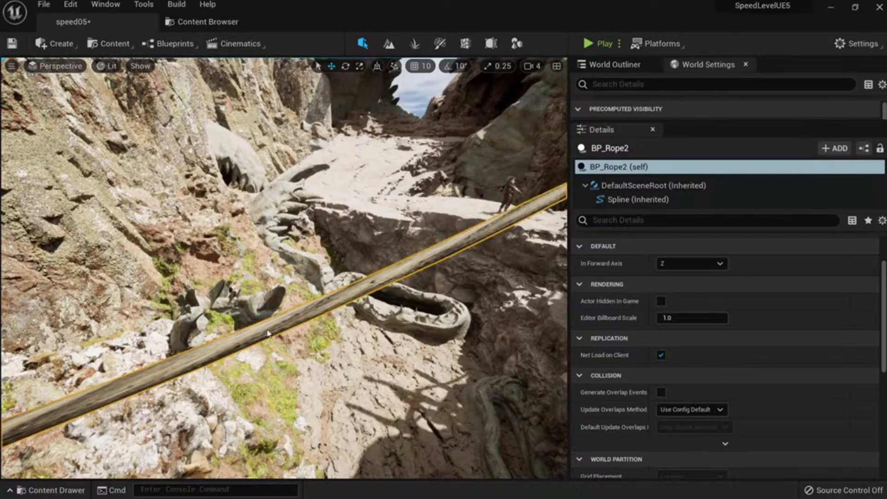
right_click(268, 333)
key("Escape")
right_click_drag(268, 333, 478, 150)
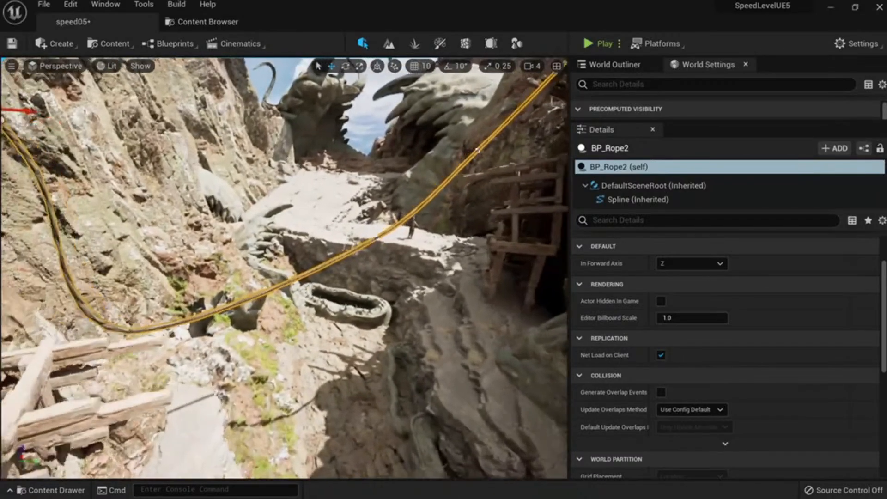
right_click_drag(279, 294, 328, 273)
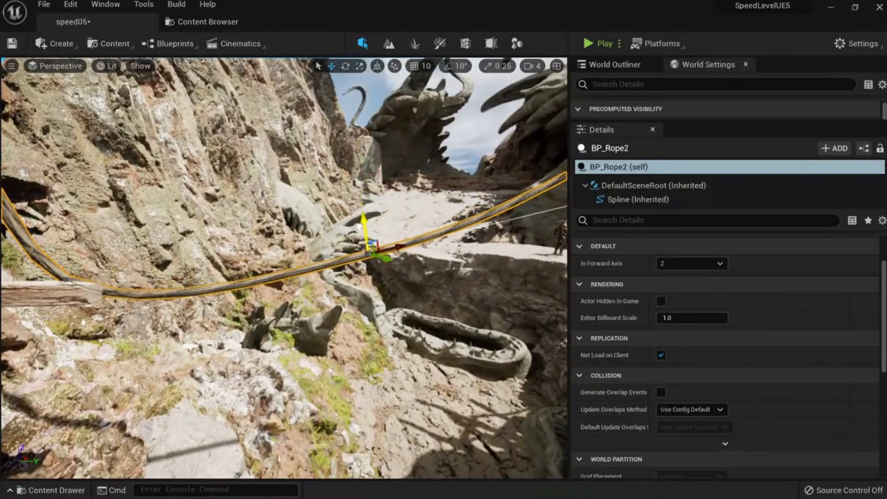
right_click_drag(358, 226, 311, 236)
Add one more spline point at the rope's low spot, adjust its height, and preview the hanging rope.
right_click(289, 294)
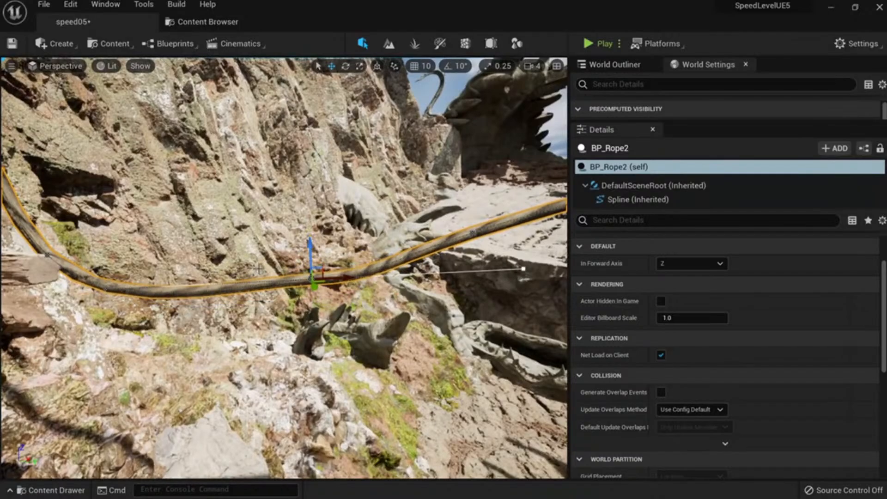
right_click(192, 288)
right_click(167, 294)
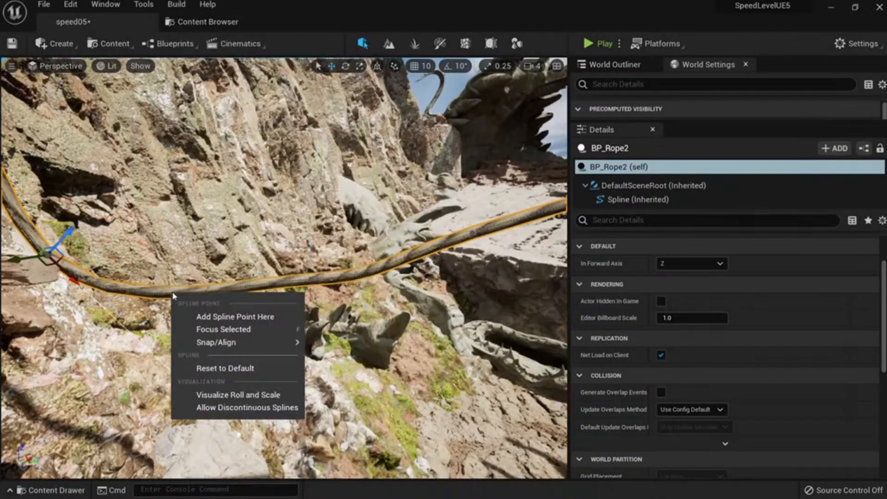
left_click(227, 315)
mouse_move(175, 270)
left_mouse_down()
mouse_move(175, 288)
mouse_move(176, 267)
left_mouse_up()
right_click_drag(176, 267, 138, 254)
key("g")
right_click_drag(249, 377, 220, 365)
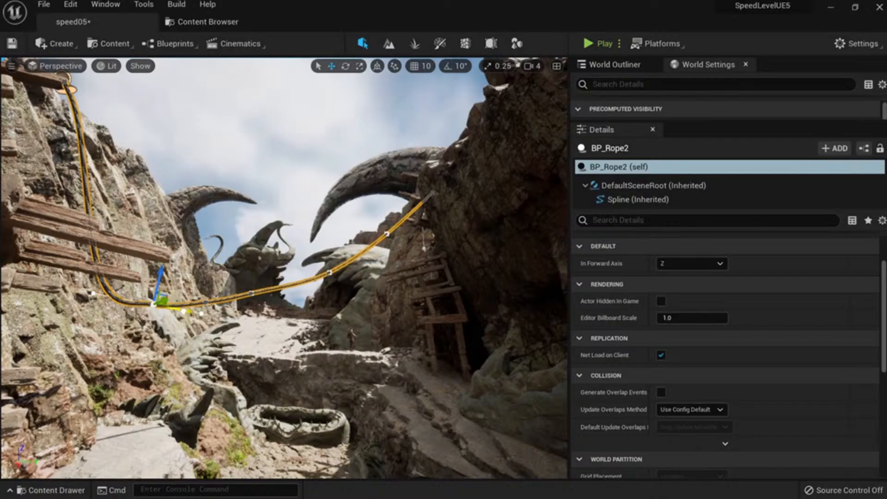
right_click_drag(217, 321, 194, 367)
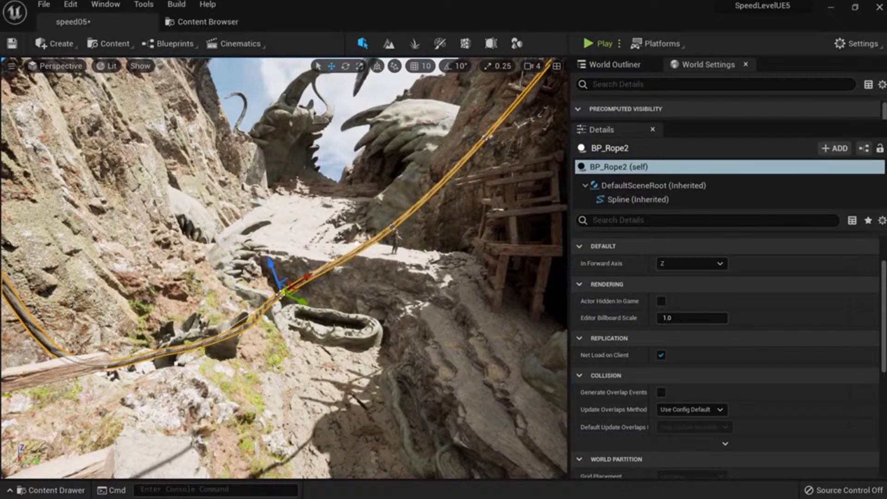
right_click_drag(284, 303, 281, 347)
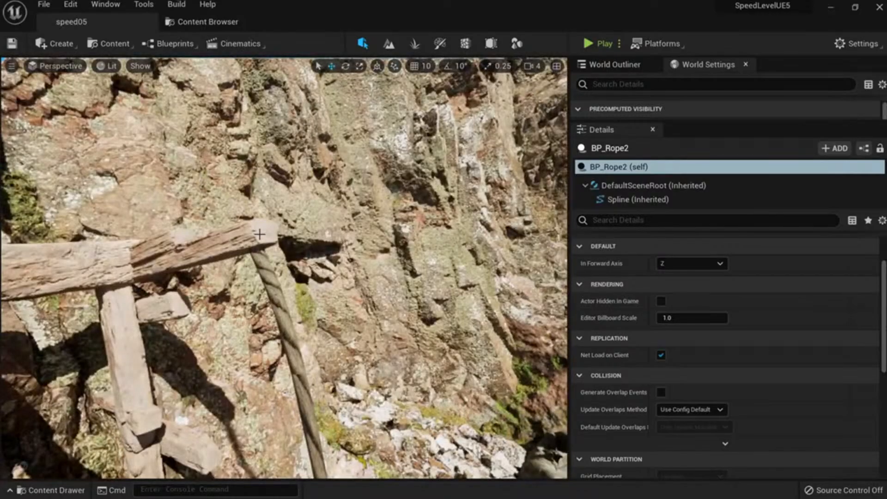
right_click_drag(259, 235, 501, 45)
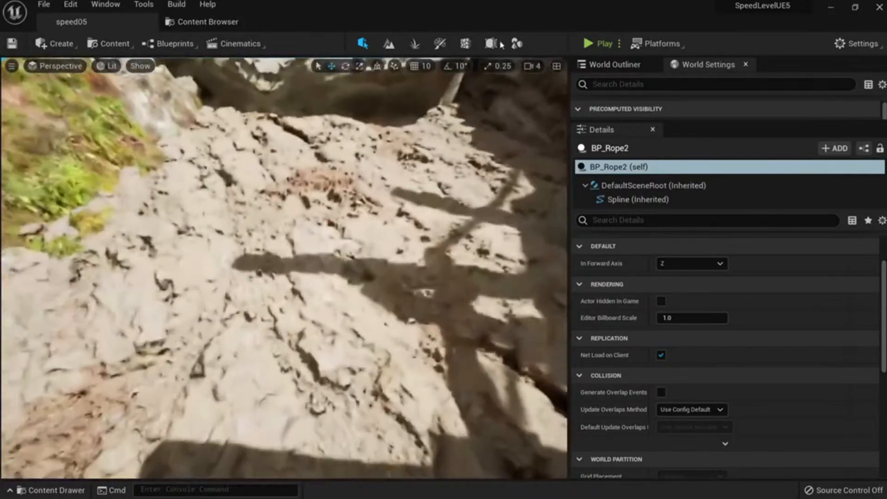
Start a Torus shape in Modeling mode and frame the tan rock for placement.
left_click(516, 44)
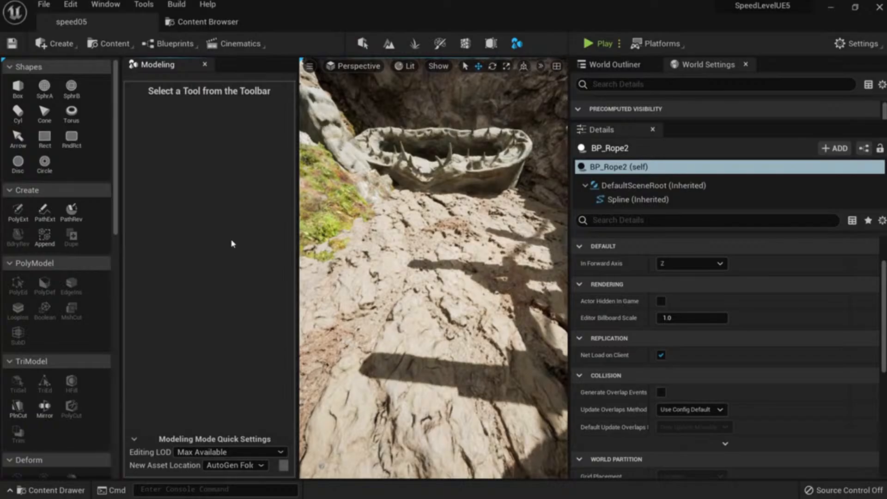
left_click(72, 116)
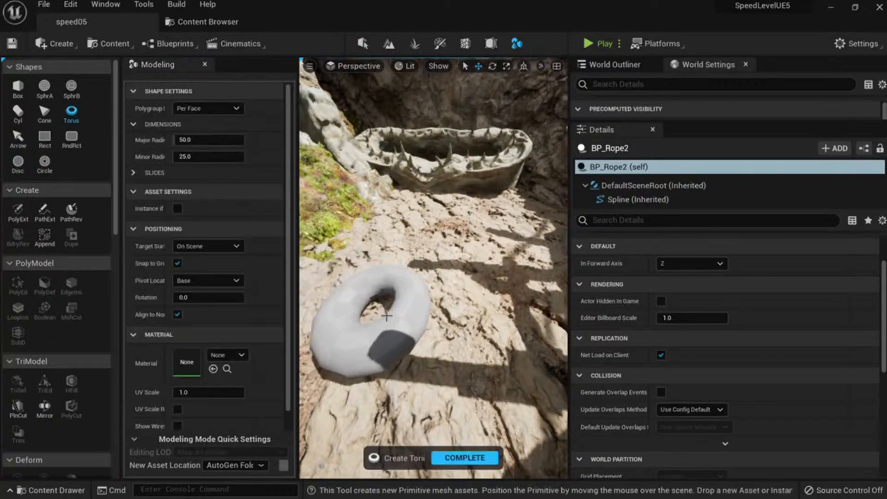
right_click_drag(425, 315, 428, 288)
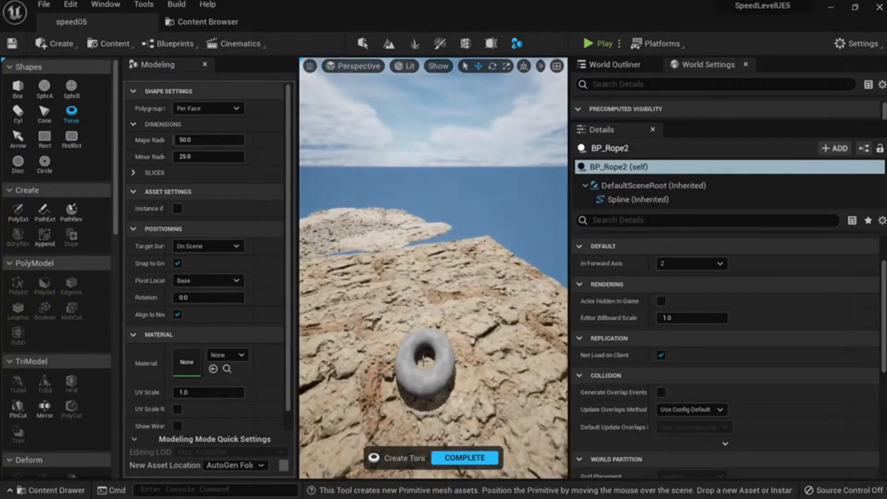
right_click_drag(415, 365, 406, 347)
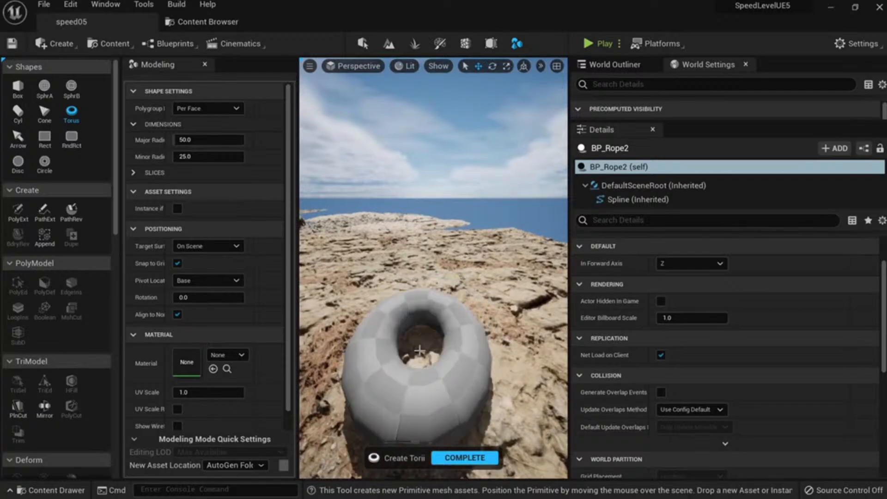
Set the torus minor radius to 25 and major radius to 60.
left_click(219, 157)
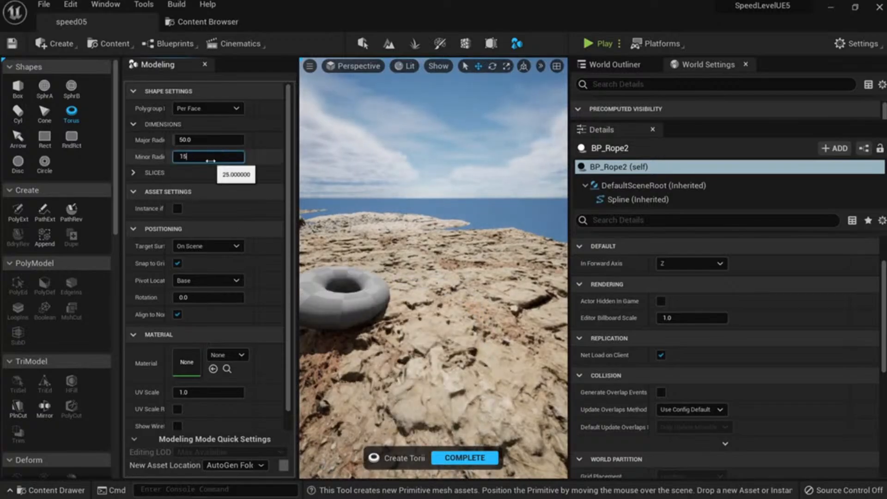
type("15")
key("Return")
type("25")
key("Return")
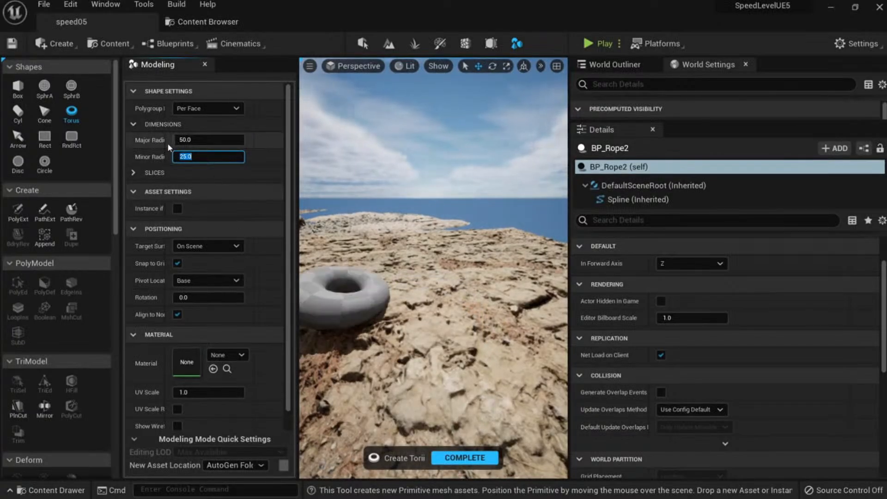
type("35")
key("Return")
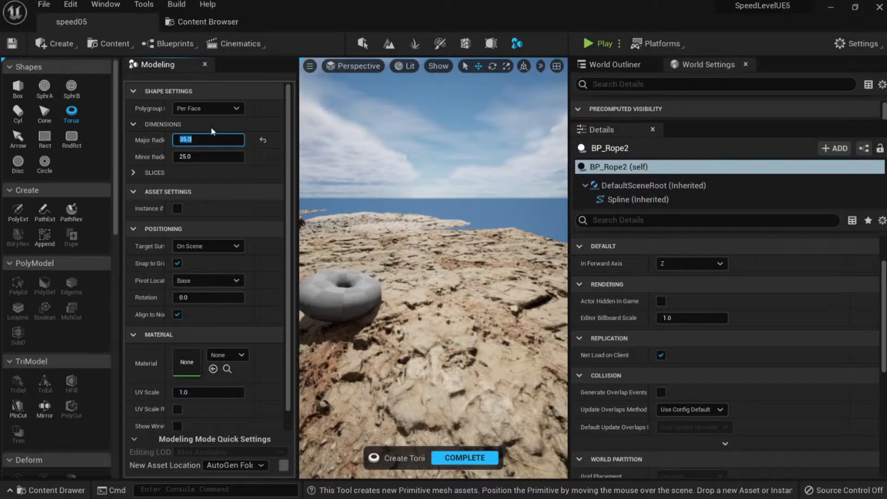
type("60")
key("Return")
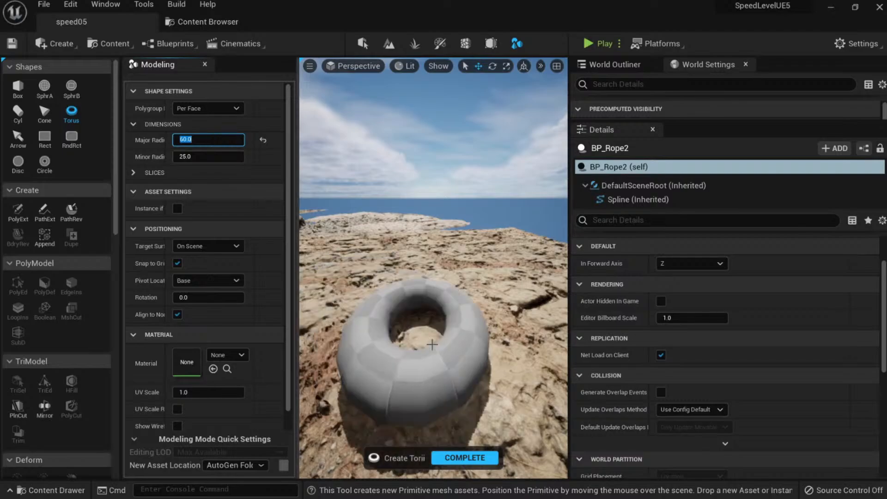
Keep grid snapping on and turn off Align to Normal for the torus.
left_click(177, 262)
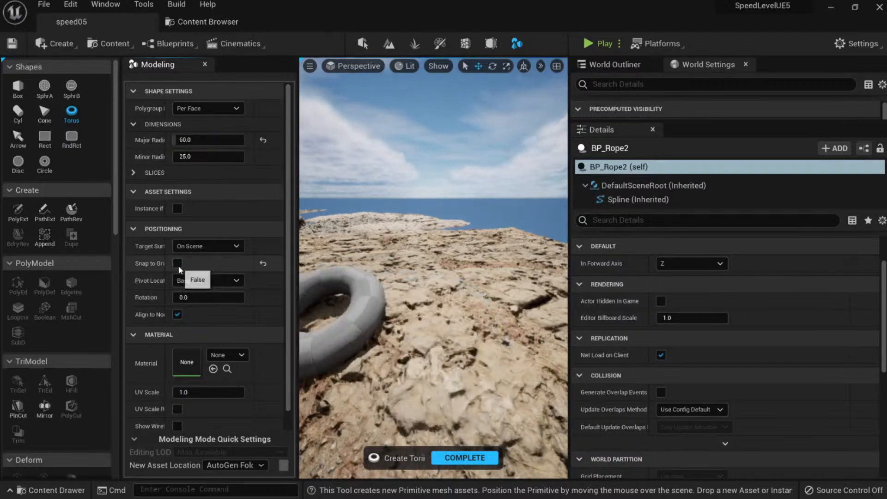
left_click(177, 263)
left_click(422, 324)
key("w")
right_click_drag(422, 323, 296, 330)
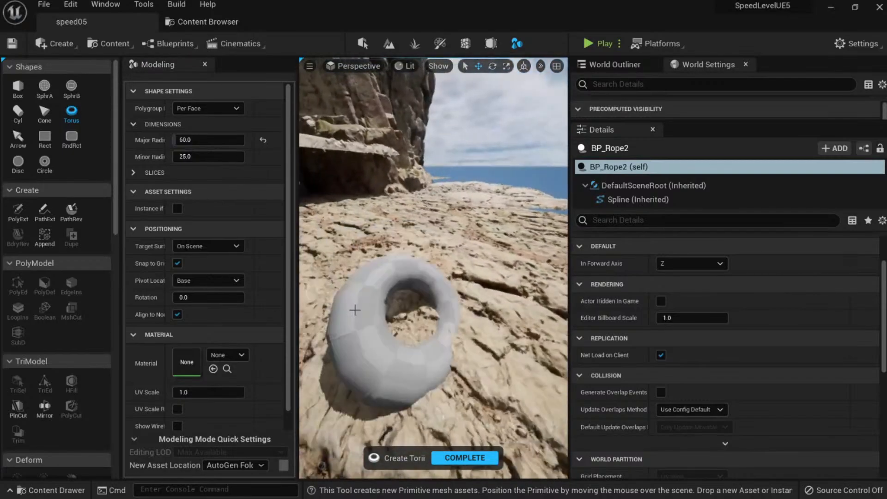
left_click(177, 315)
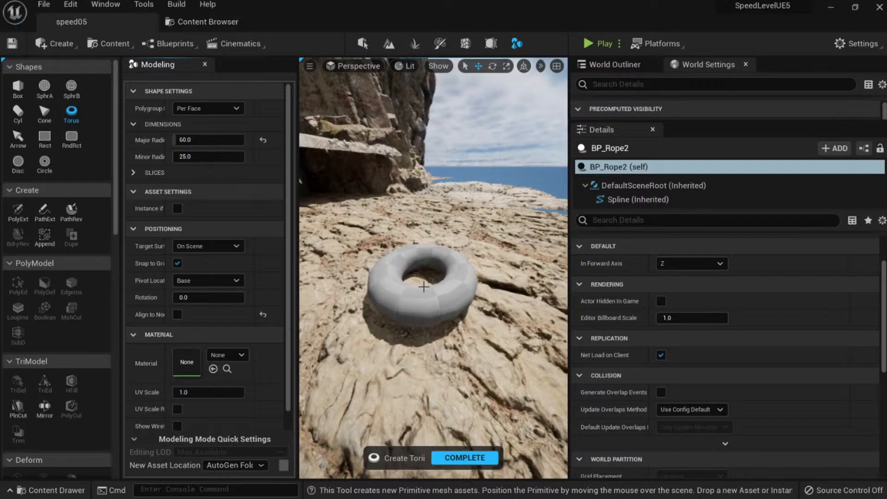
scroll(425, 291, "up", 5)
scroll(423, 296, "down", 3)
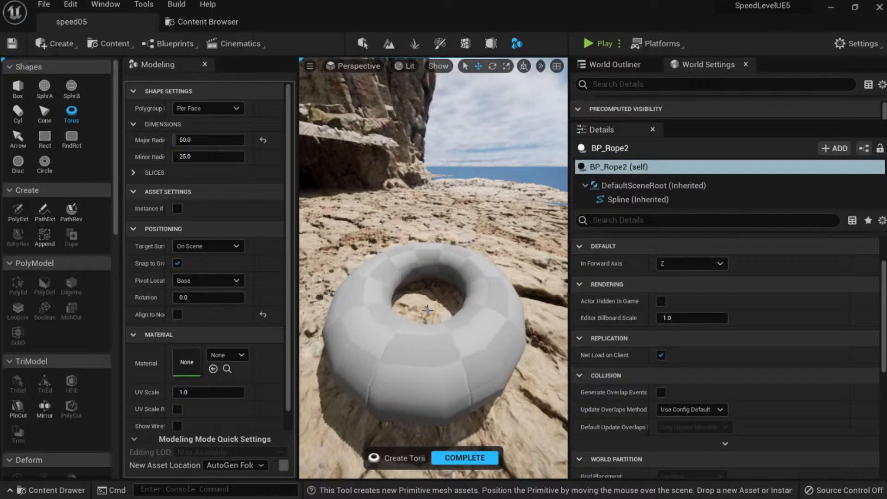
Place the torus on the rocky ground, complete it, and assign the Manila Rope material.
left_click(427, 309)
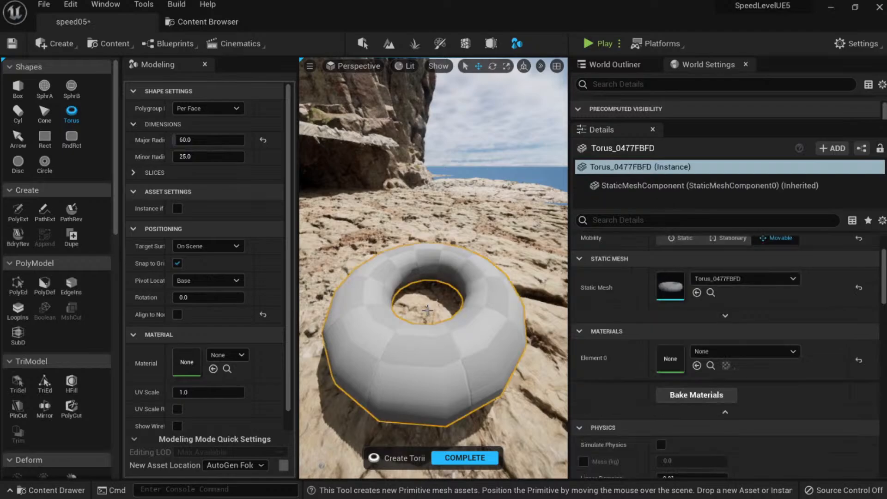
left_click(465, 459)
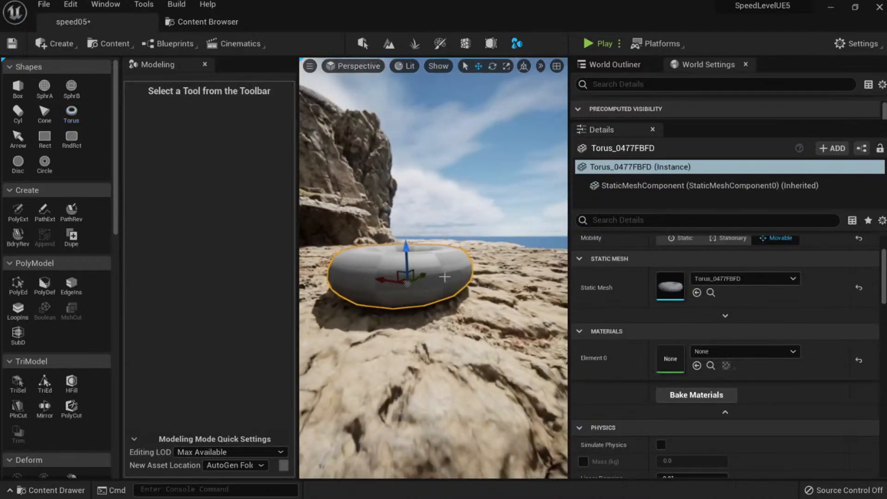
left_click(707, 352)
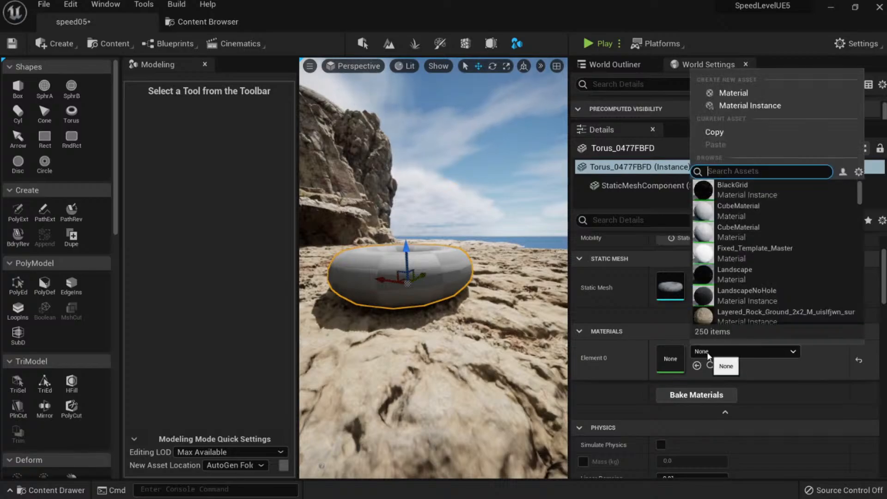
type("rop")
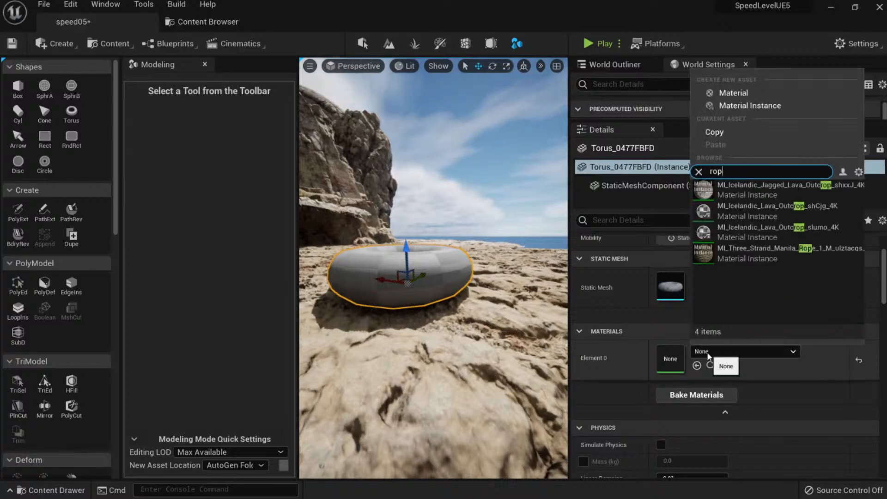
key("Down")
key("Down")
key("Down")
key("Down")
key("Return")
Rotate the rope torus onto its side and duplicate a tilted copy.
right_click_drag(451, 178, 449, 190)
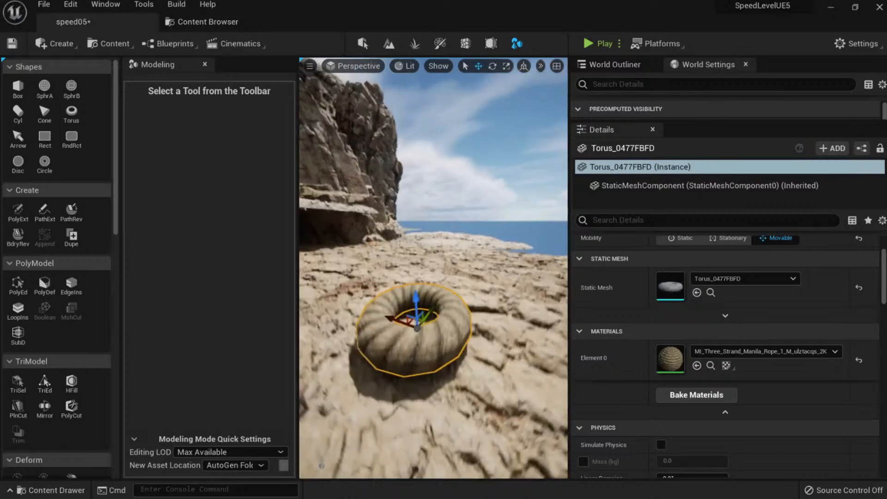
right_click_drag(443, 270, 448, 272)
key("e")
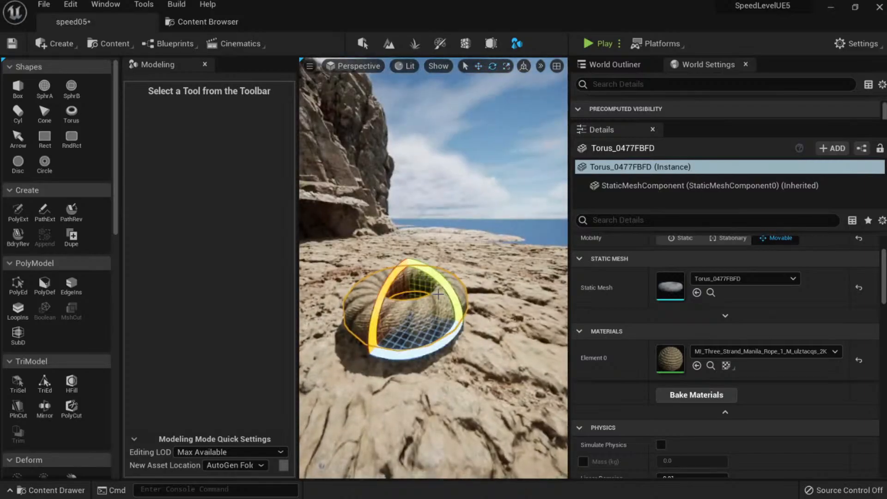
left_click_drag(439, 284, 416, 279)
key("w")
right_click_drag(416, 279, 414, 277)
Select both rope tori and Append them into a single combined mesh.
left_click(408, 274, "ctrl")
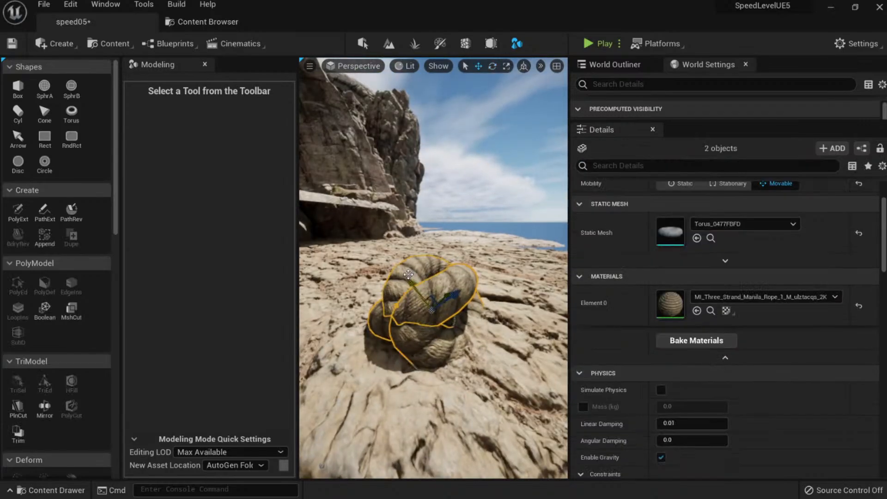
left_click(455, 279)
left_click(417, 263, "ctrl")
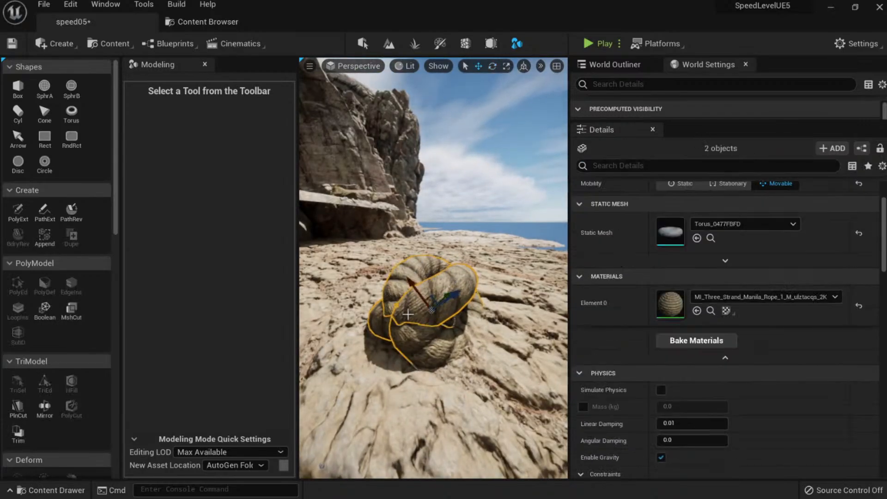
left_click(44, 238)
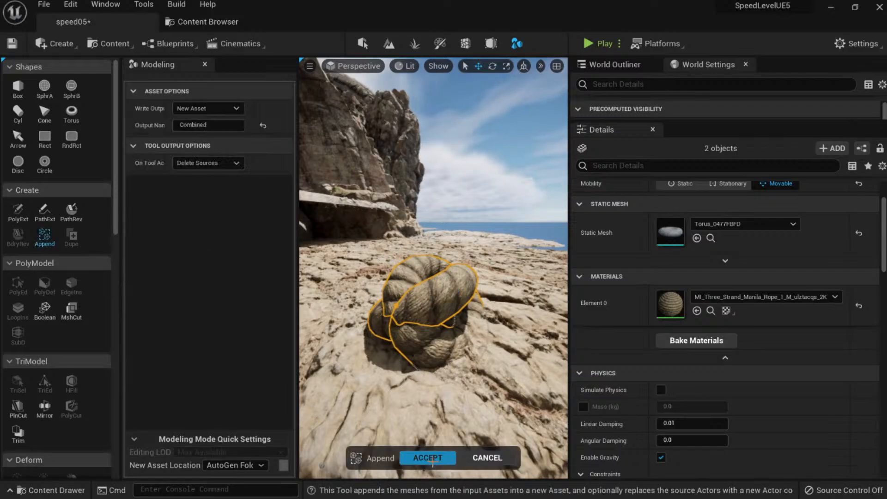
left_click(427, 457)
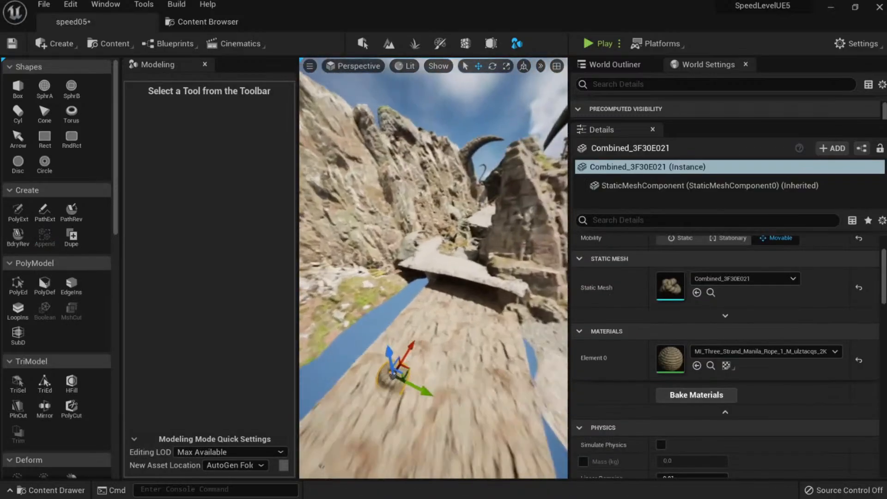
Shrink the rope coil and bake the scale with BakeRS so it reads 1.0.
right_click_drag(391, 380, 337, 380)
key("r")
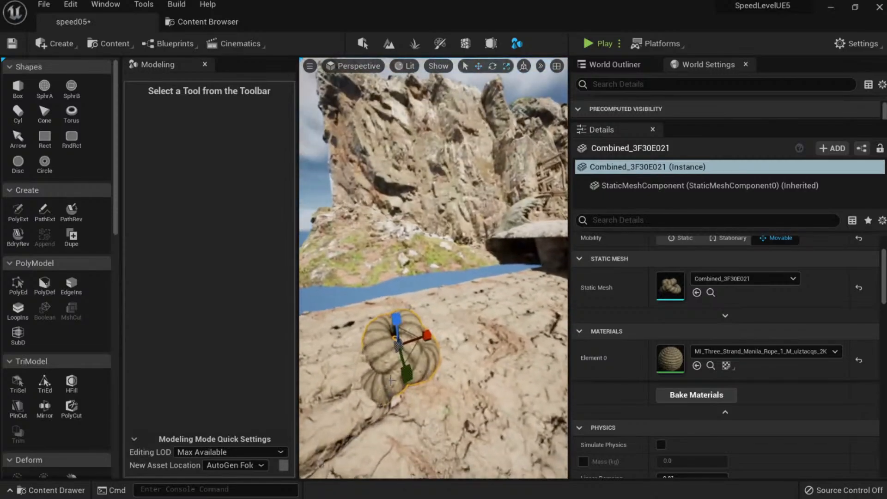
left_click_drag(398, 346, 382, 362)
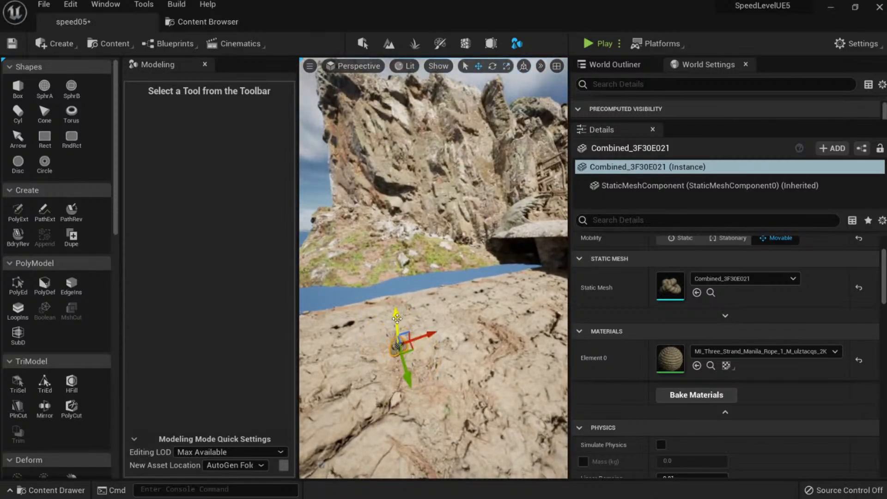
left_click_drag(398, 318, 393, 242)
right_click_drag(393, 244, 376, 227)
key("r")
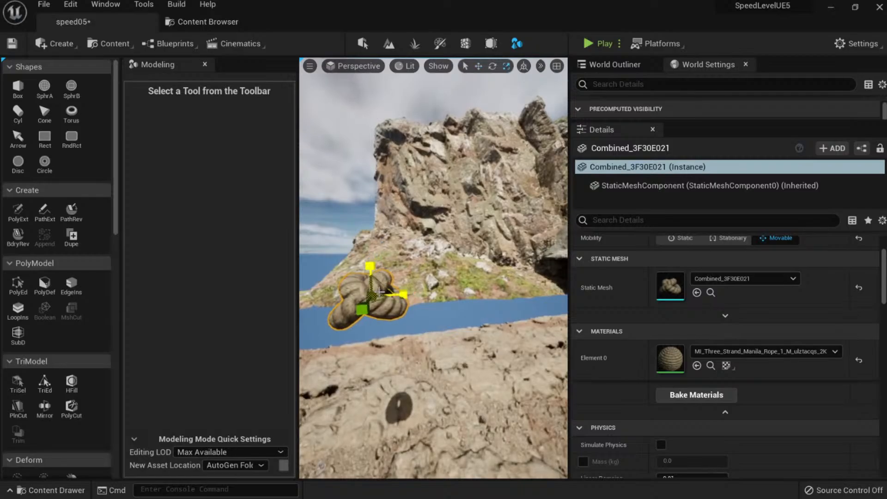
mouse_move(375, 294)
left_mouse_down()
mouse_move(367, 302)
mouse_move(373, 297)
left_mouse_up()
scroll(79, 342, "down", 6)
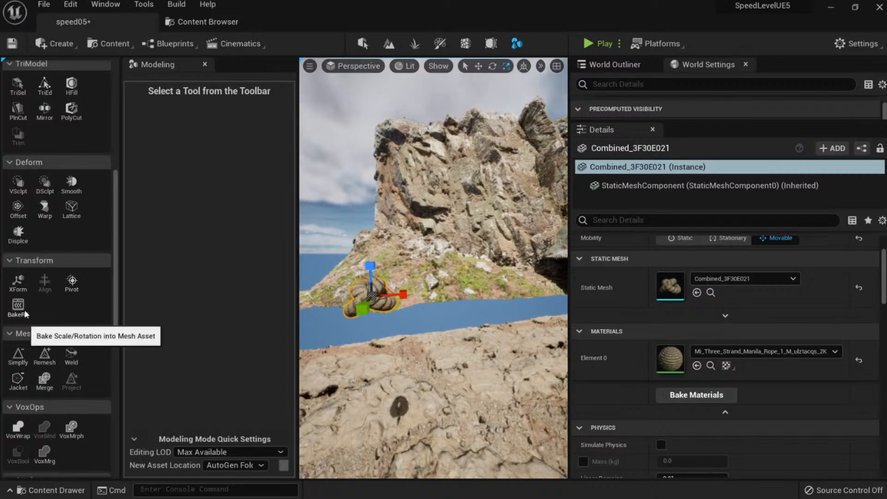
left_click(25, 313)
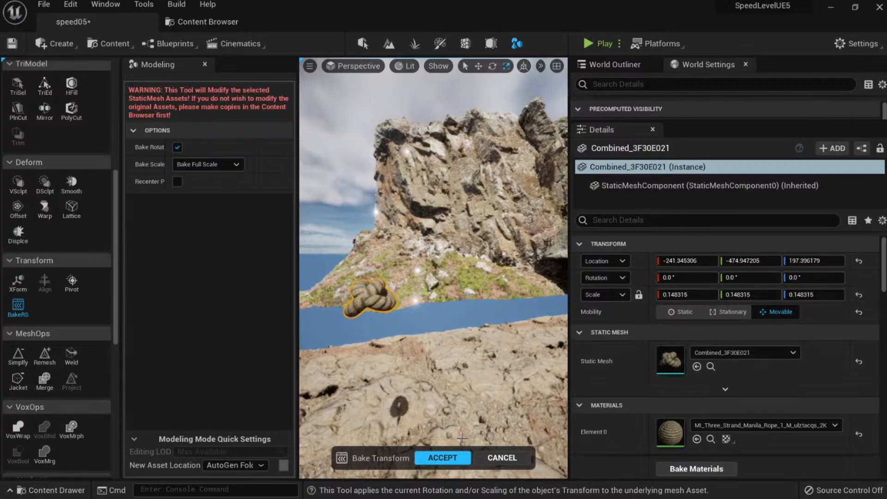
left_click(443, 457)
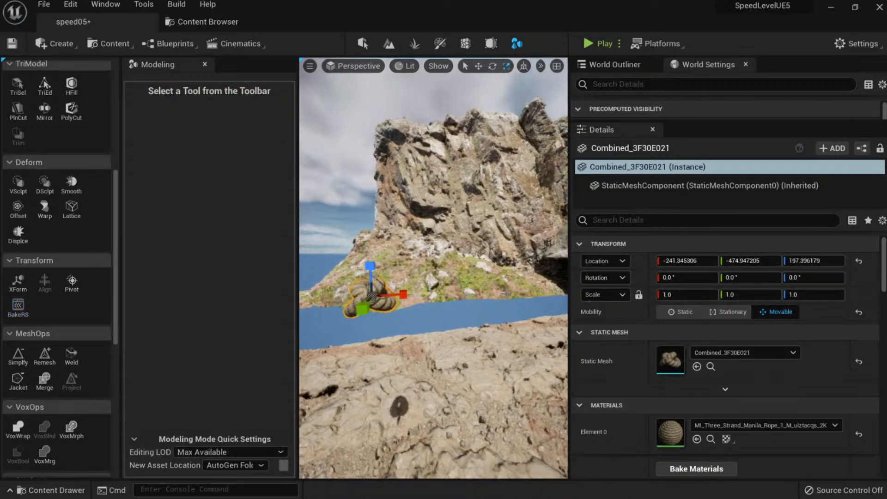
Move the coil along X and locate its mesh asset in the Content Browser.
right_click_drag(374, 297, 491, 327)
key("w")
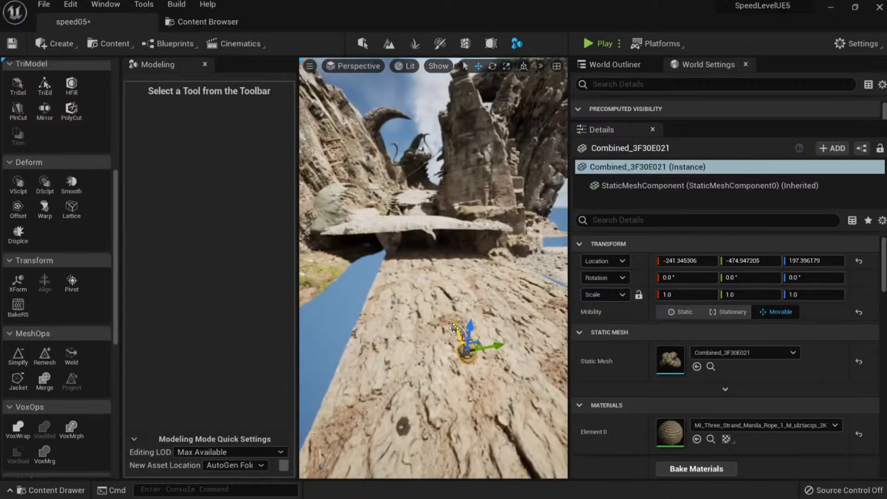
left_click_drag(455, 327, 350, 209)
key("w")
right_click_drag(350, 208, 300, 220)
key("w")
right_click_drag(454, 213, 469, 214)
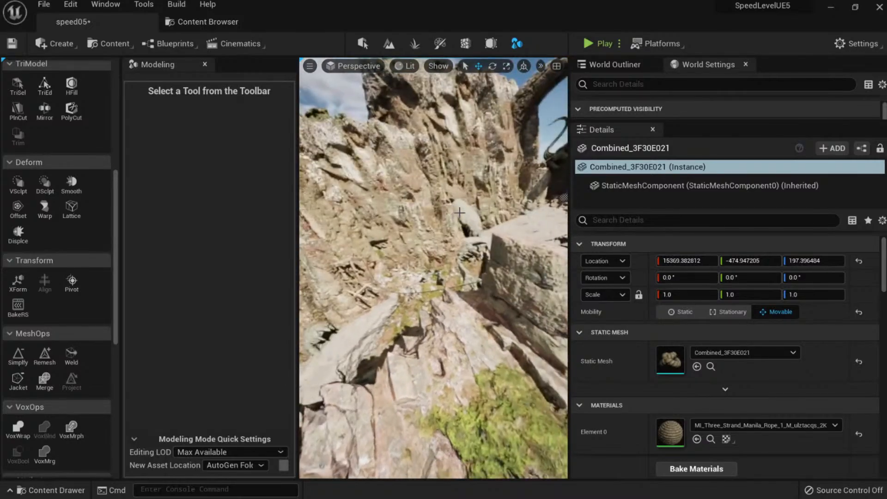
left_click(710, 366)
Rename the coil asset to SM_Rope_Attach, save all, and return to the speed05 level.
key("F2")
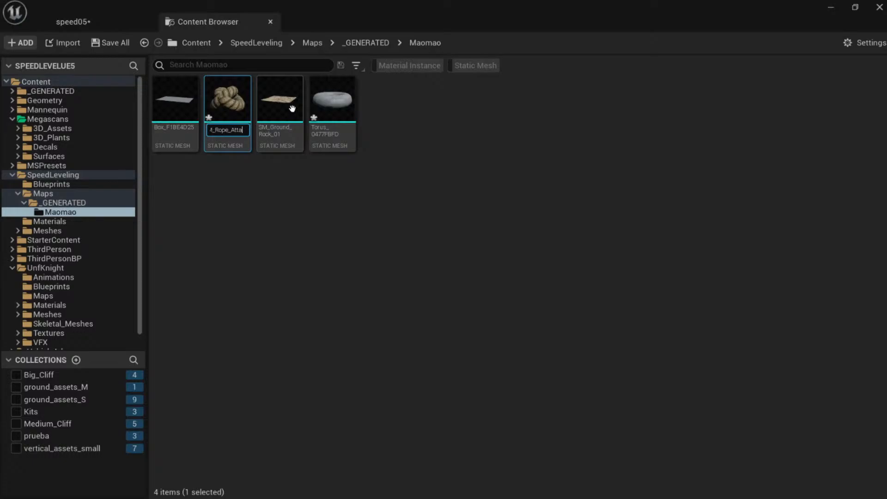
key("Return")
left_click(108, 44)
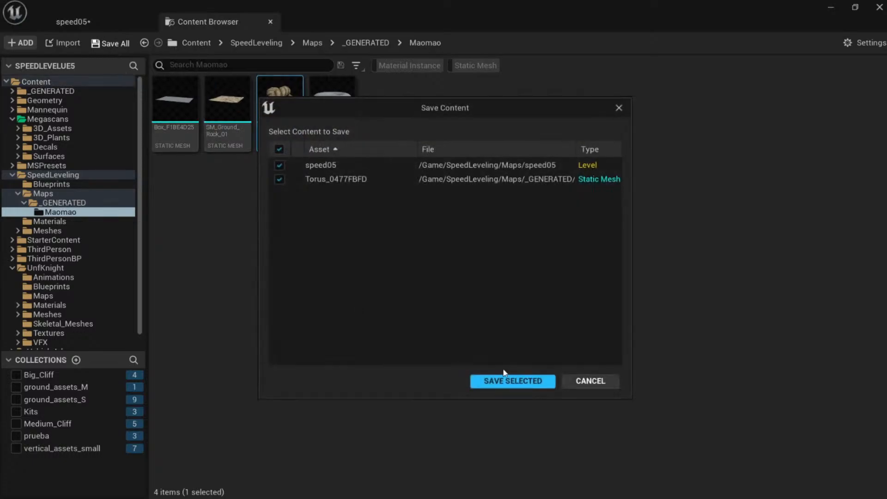
left_click(512, 378)
mouse_move(285, 108)
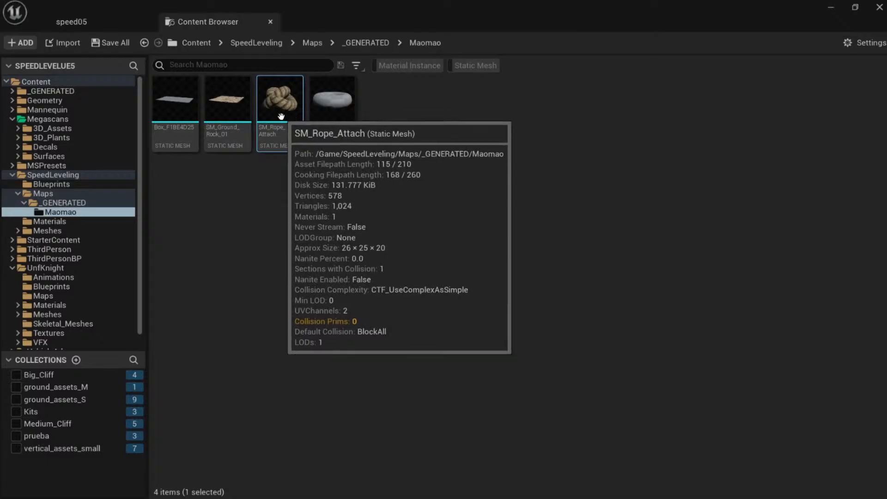
left_click_drag(284, 110, 289, 116)
left_click(86, 23)
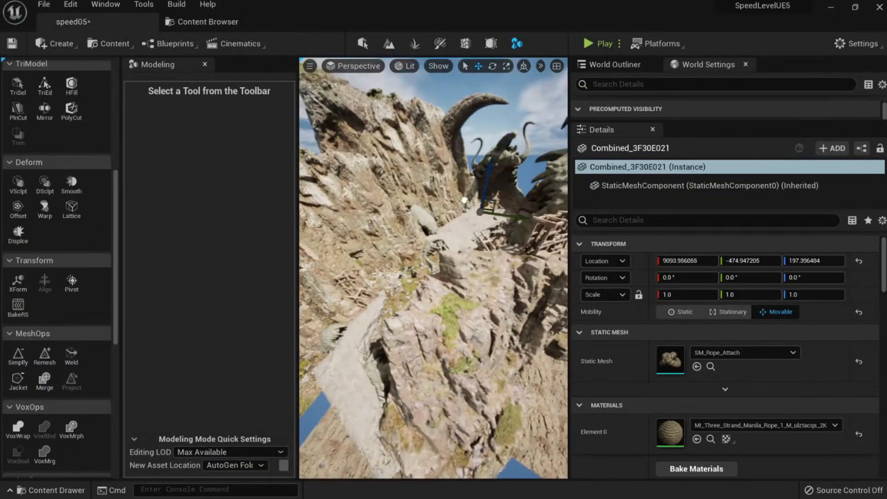
Move the coil over to the cliff and down toward the scaffolding.
left_click_drag(465, 200, 393, 247)
left_click_drag(382, 322, 397, 466)
scroll(398, 466, "down", 5)
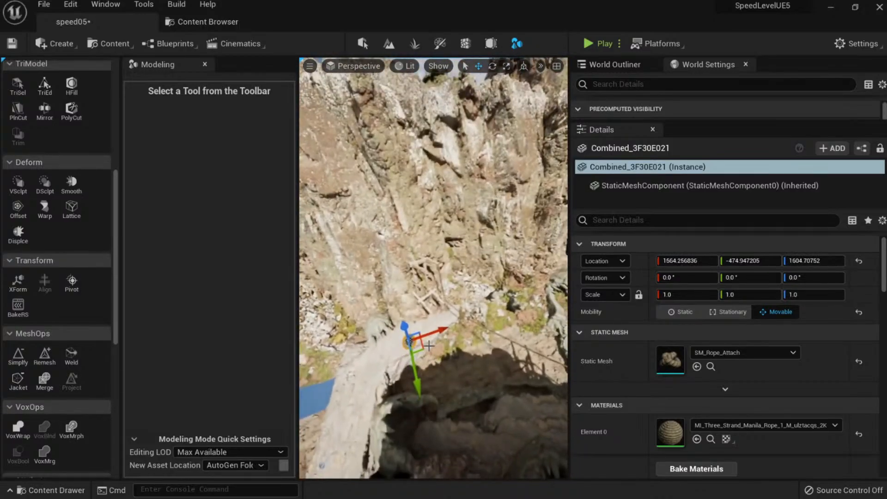
left_click_drag(428, 300, 440, 247)
right_click_drag(439, 247, 453, 175)
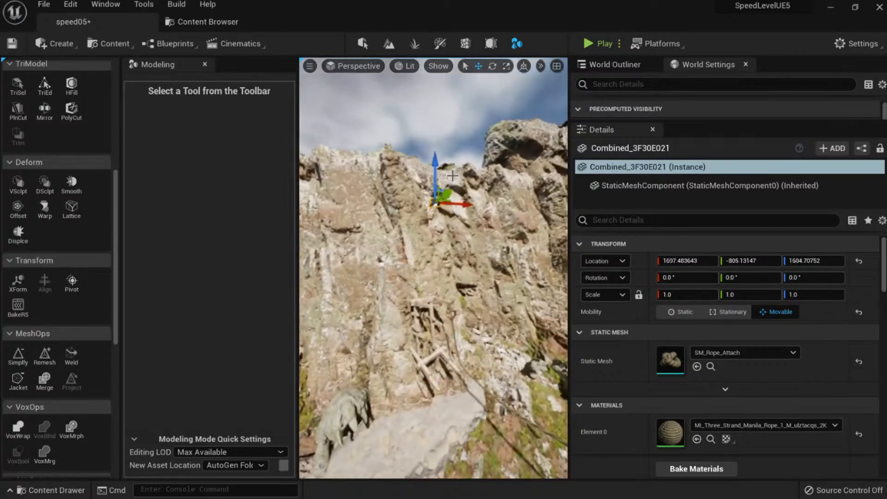
left_click_drag(434, 228, 435, 293)
right_click_drag(440, 295, 443, 331)
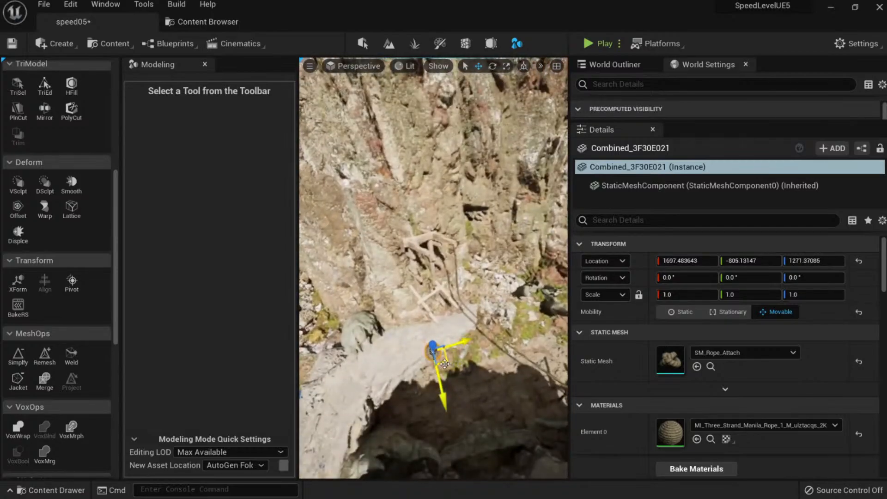
Lower the coil above the scaffolding and fit it onto the rope end.
left_click_drag(457, 248, 458, 233)
mouse_move(459, 234)
right_mouse_down()
mouse_move(455, 247)
mouse_move(461, 222)
right_mouse_up()
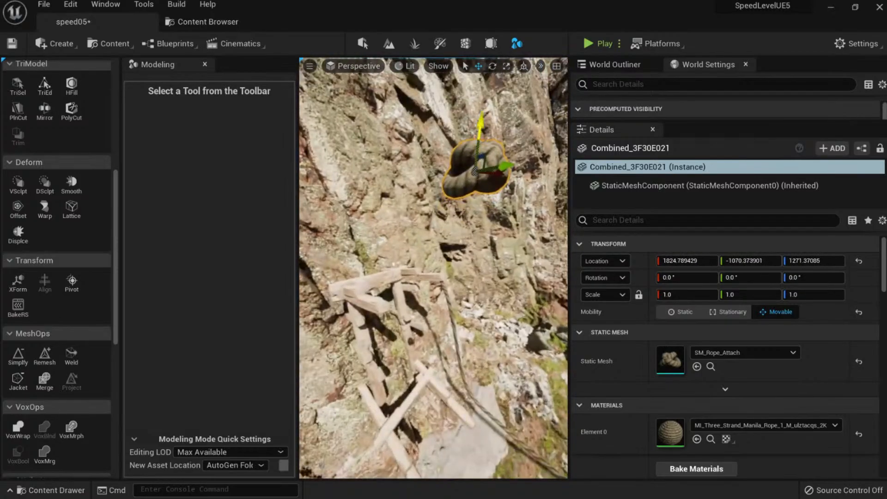
left_click_drag(481, 133, 467, 250)
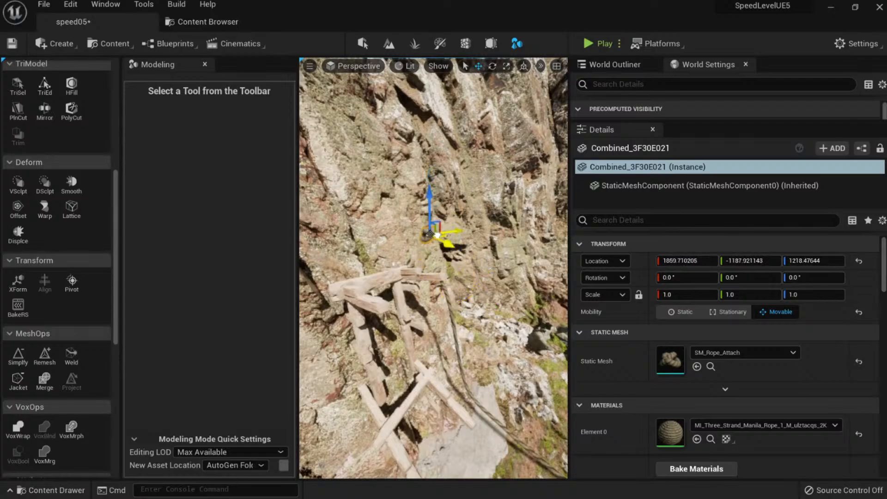
left_click_drag(444, 208, 442, 252)
right_click_drag(442, 252, 416, 291)
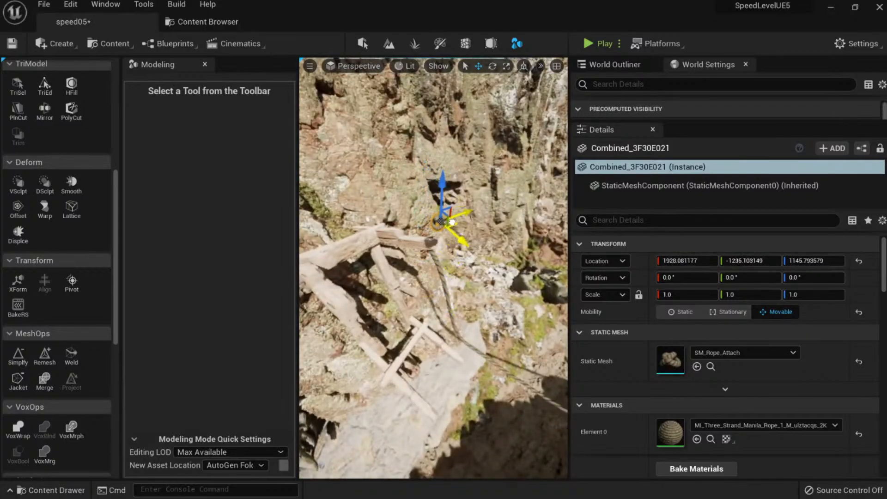
left_click_drag(444, 214, 443, 218)
right_click_drag(444, 218, 499, 234)
left_click_drag(521, 235, 475, 250)
right_click_drag(475, 250, 480, 277)
Undo an uneven scale on the coil and tilt it to match the rope.
key("r")
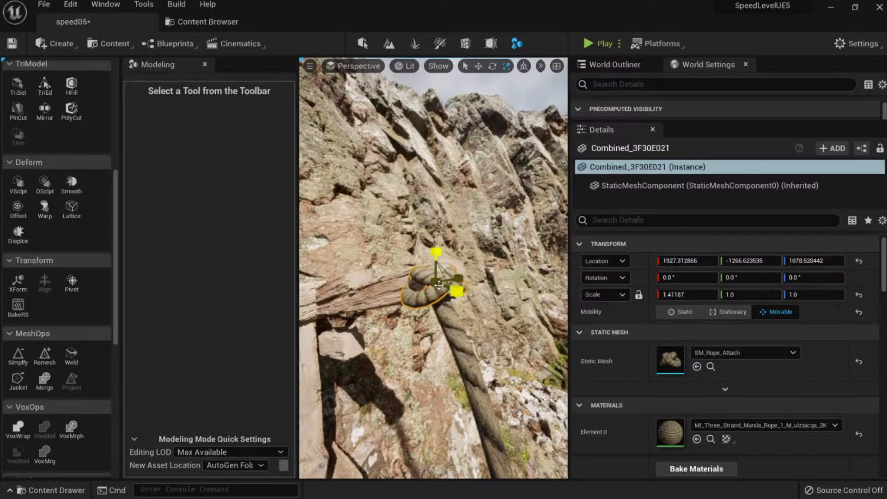
key("ctrl+z")
right_click_drag(447, 300, 462, 254)
key("Escape")
left_click(418, 247)
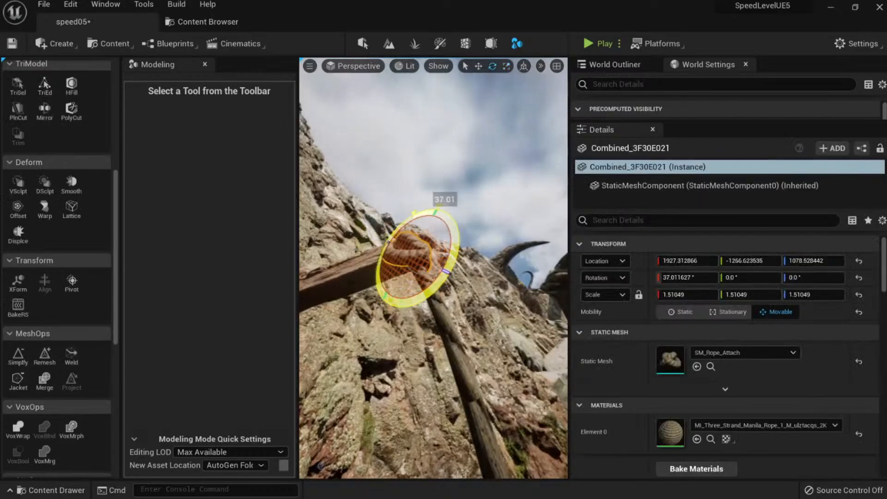
left_click_drag(439, 206, 440, 207)
key("Escape")
Review the coil from several angles and save the level with Ctrl+S.
right_click_drag(434, 258, 513, 300)
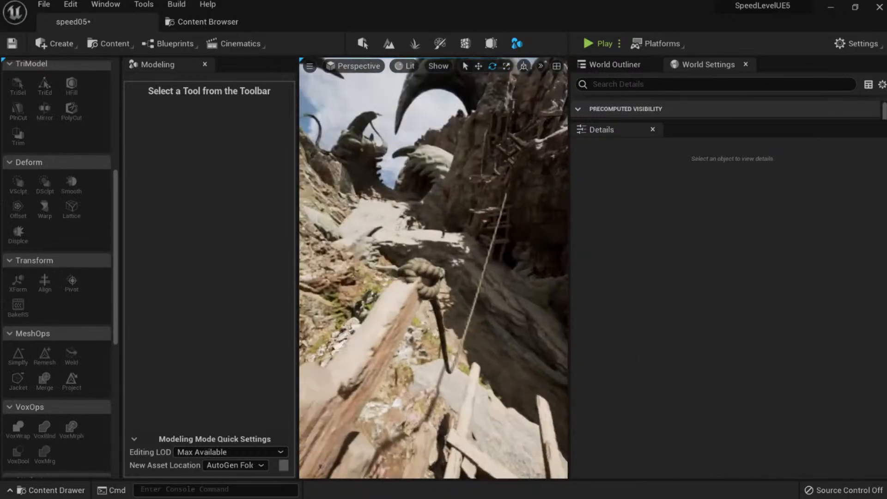
left_click(418, 277)
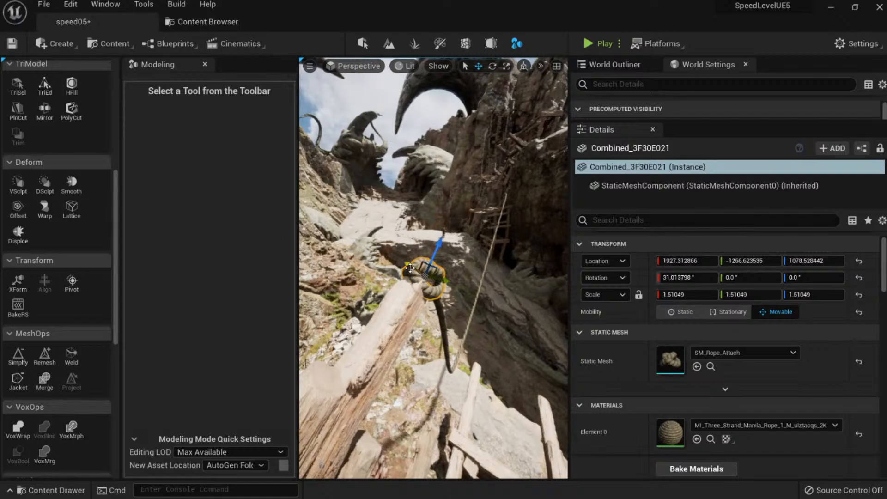
key("Escape")
right_click_drag(413, 266, 531, 235)
right_click_drag(414, 298, 508, 279)
key("ctrl+s")
right_click_drag(413, 298, 410, 291)
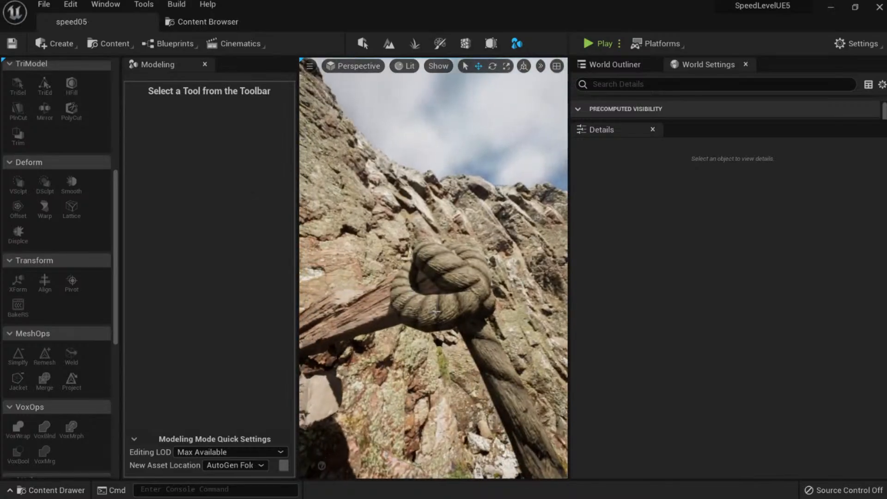
left_click(449, 309)
right_click_drag(449, 309, 529, 286)
mouse_move(475, 358)
right_mouse_down()
mouse_move(468, 356)
mouse_move(475, 358)
right_mouse_up()
Turn BP_Rope2 to 76.7° yaw, undoing the unwanted rotation attempts.
left_click(375, 273)
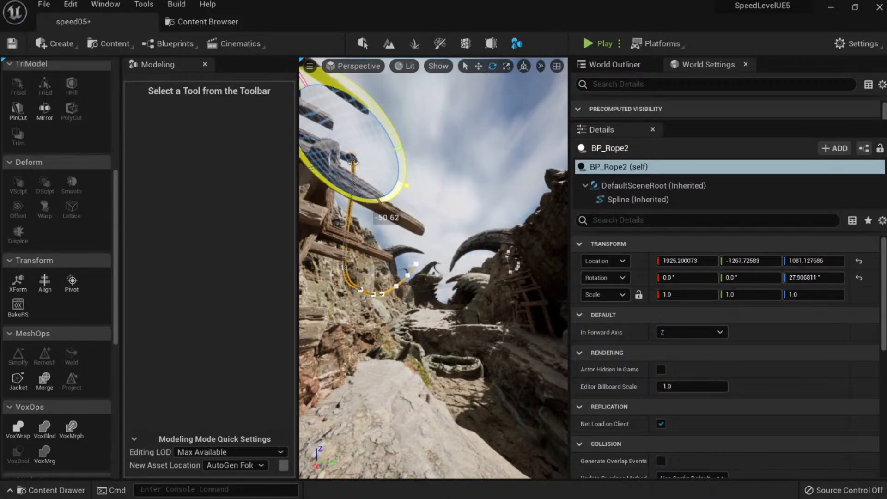
left_click(410, 191)
key("ctrl+z")
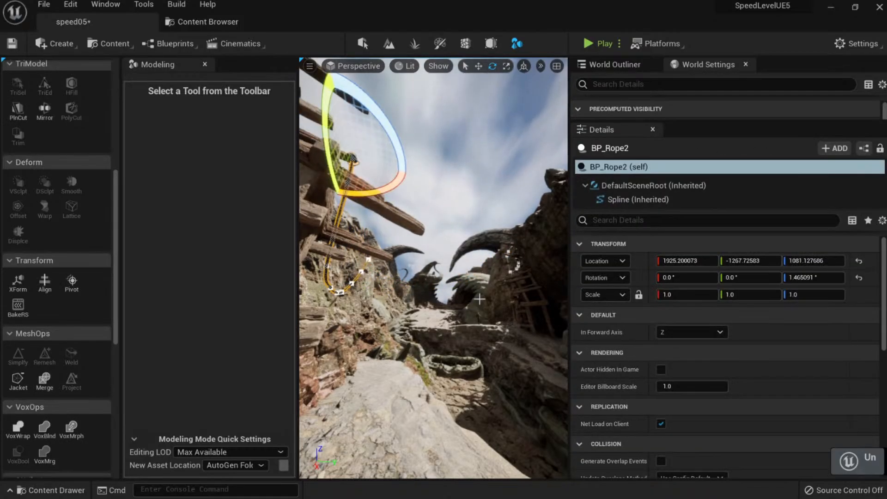
mouse_move(397, 136)
left_mouse_down()
mouse_move(411, 151)
mouse_move(409, 133)
left_mouse_up()
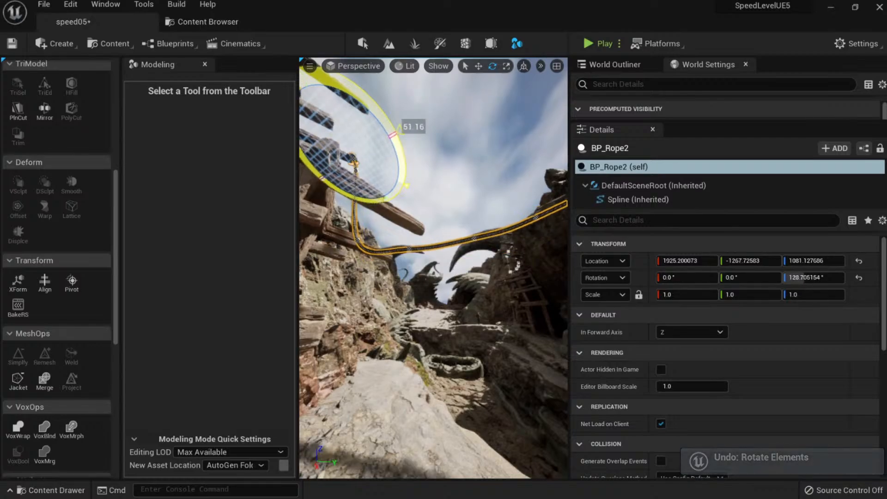
left_click(423, 162)
right_click_drag(439, 221, 540, 219)
right_click_drag(470, 228, 405, 229)
key("ctrl+z")
key("ctrl+z")
key("ctrl+z")
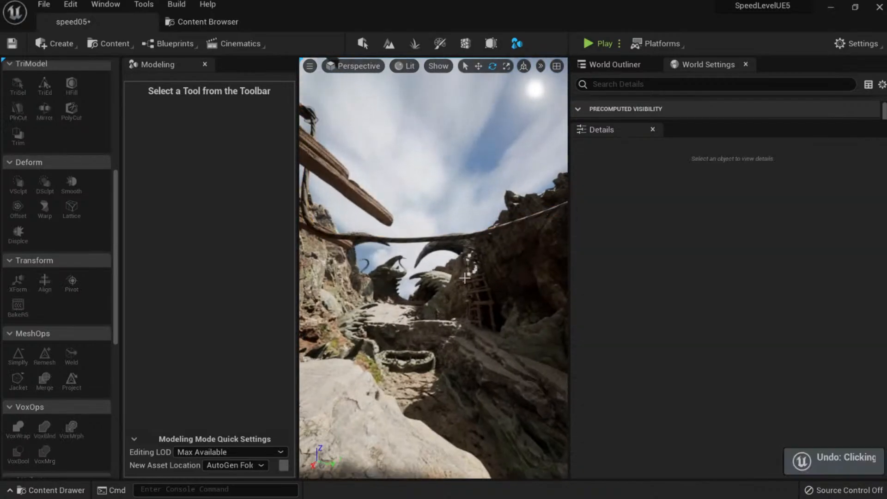
left_click(430, 185)
right_click_drag(429, 185, 368, 229)
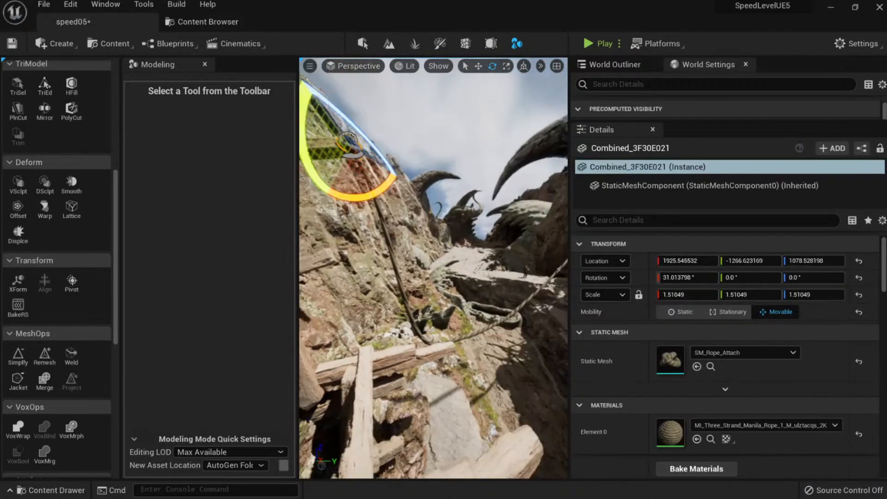
mouse_move(356, 208)
right_mouse_down()
mouse_move(375, 206)
mouse_move(341, 212)
right_mouse_up()
Scale BP_Rope2 uniformly to 0.456 and preview its sag across the canyon in game view.
key("r")
left_click(358, 240)
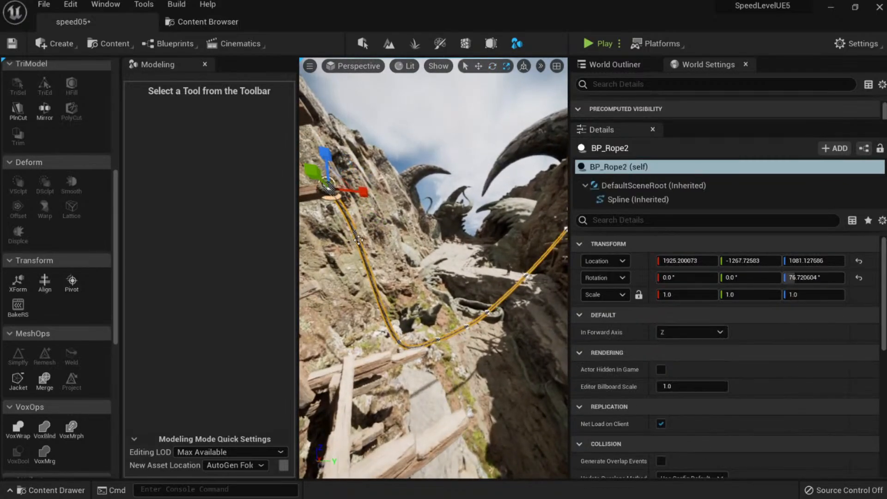
left_click_drag(329, 187, 314, 202)
key("g")
right_click_drag(330, 187, 335, 154)
key("g")
right_click_drag(403, 276, 403, 276)
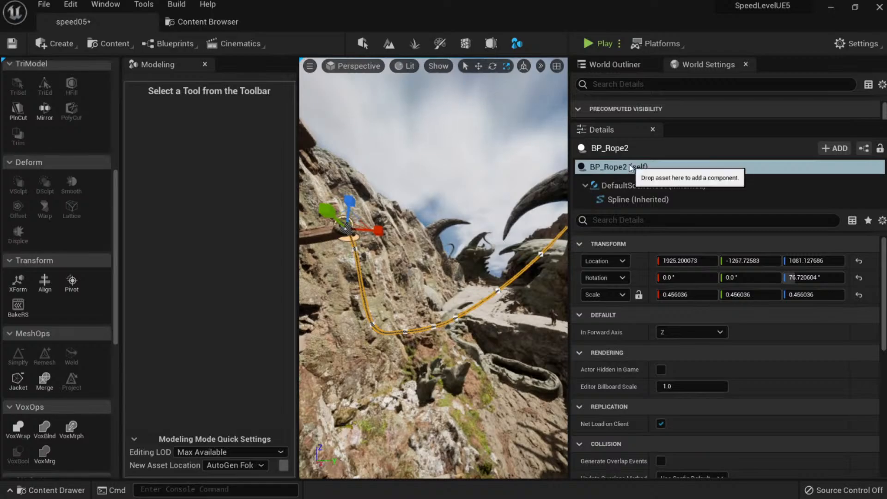
left_click(202, 21)
Place a BP_Rope from the SpeedLeveling Blueprints folder onto the cliff, undoing its scale change.
scroll(67, 278, "down", 1)
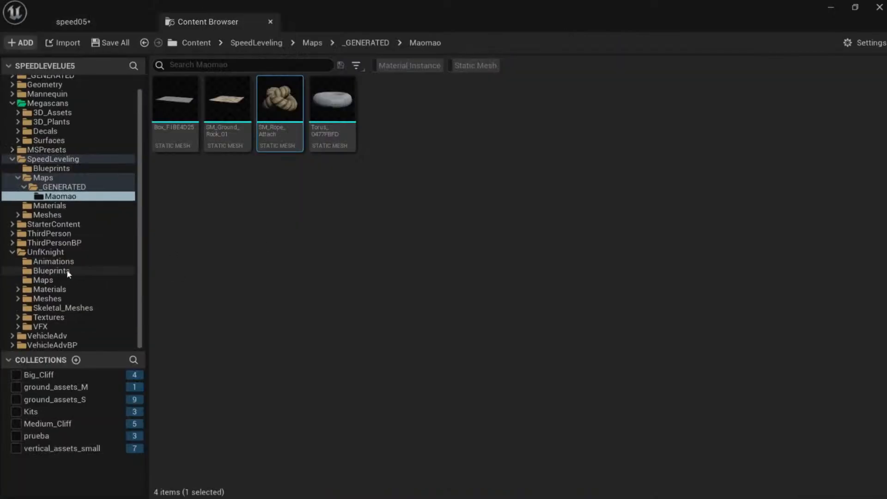
left_click(68, 272)
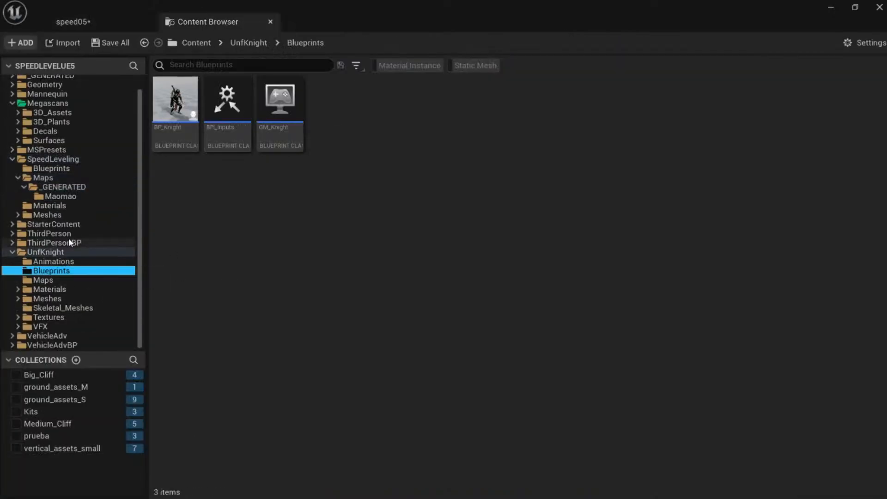
left_click(60, 196)
left_click(51, 168)
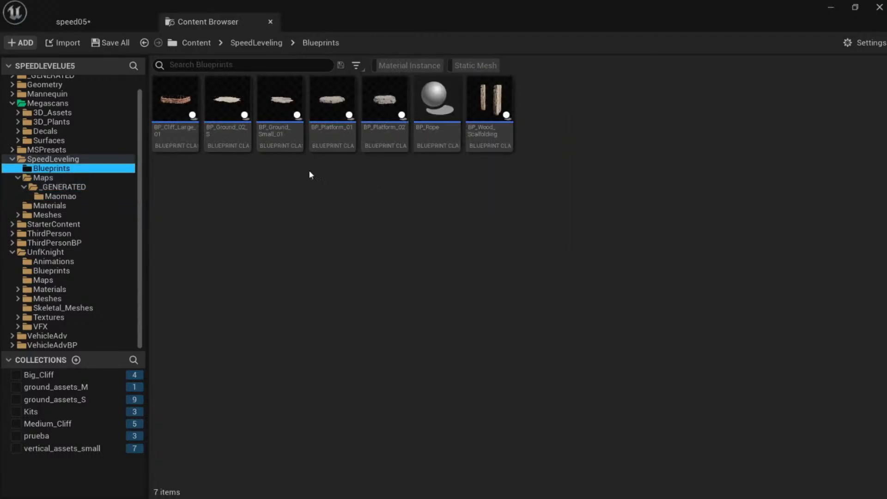
left_click_drag(418, 138, 335, 232)
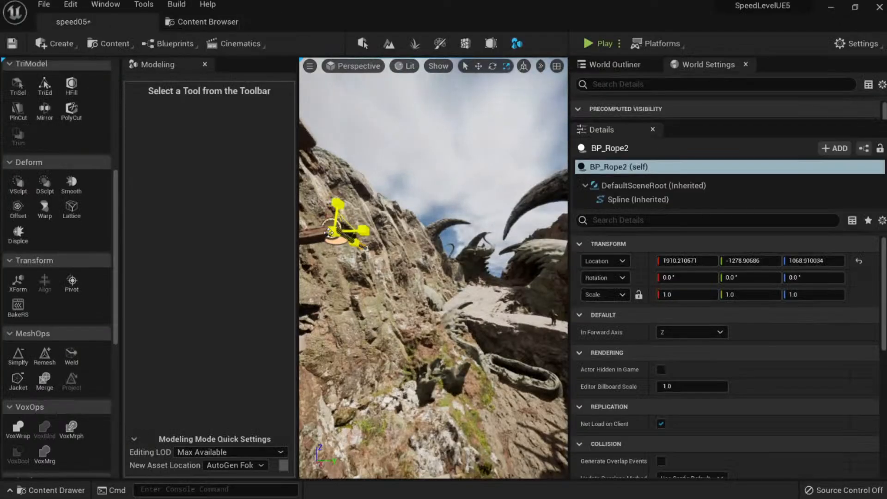
key("ctrl+z")
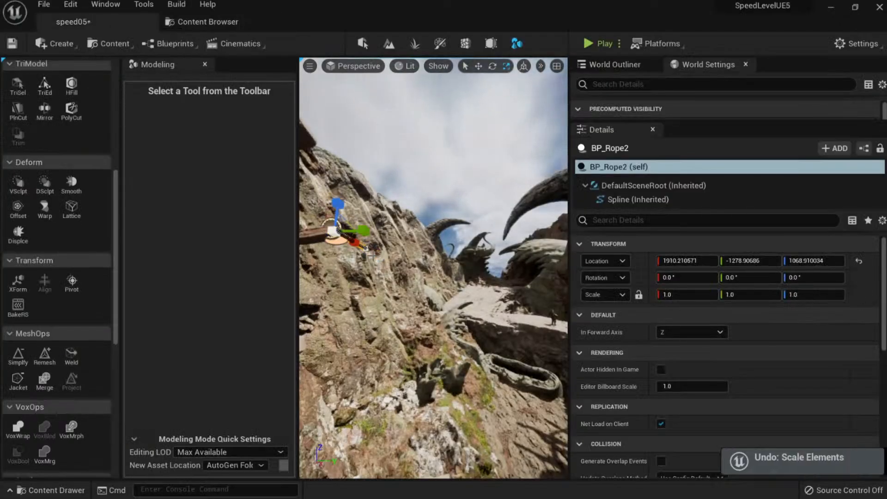
Stretch and raise the rope's spline end point across the canyon toward the ladder and rocks.
right_click_drag(367, 250, 510, 330)
key("w")
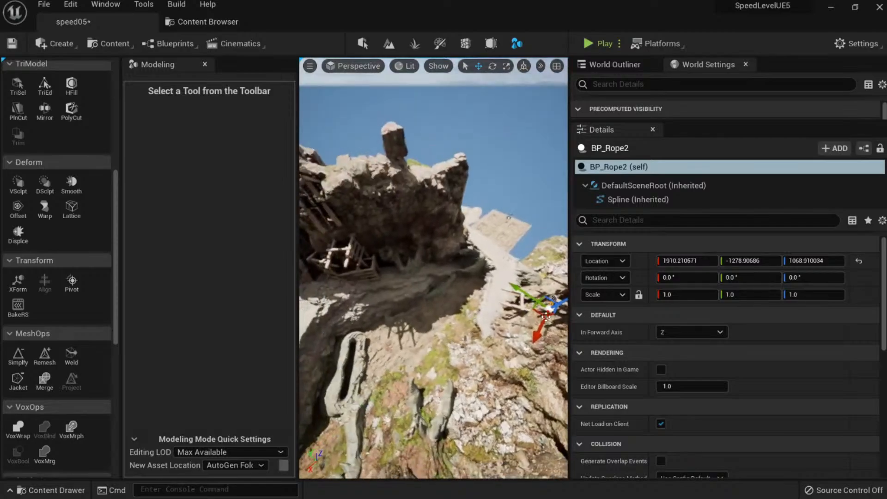
left_click_drag(531, 309, 325, 255)
left_click_drag(326, 215, 307, 168)
right_click_drag(370, 207, 365, 241)
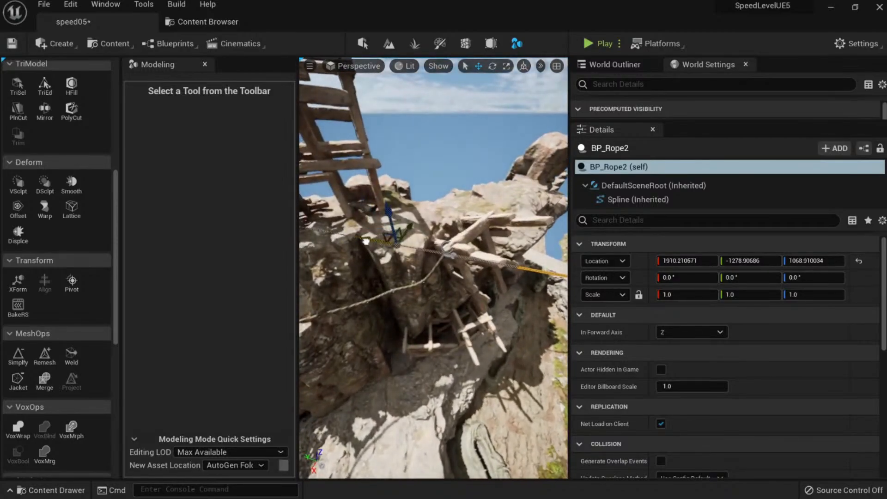
right_click_drag(496, 286, 528, 296)
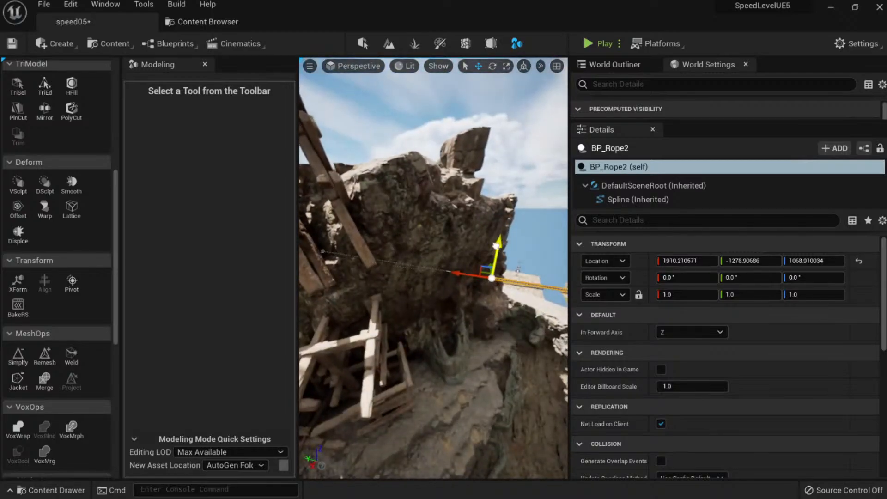
right_click_drag(491, 167, 490, 189)
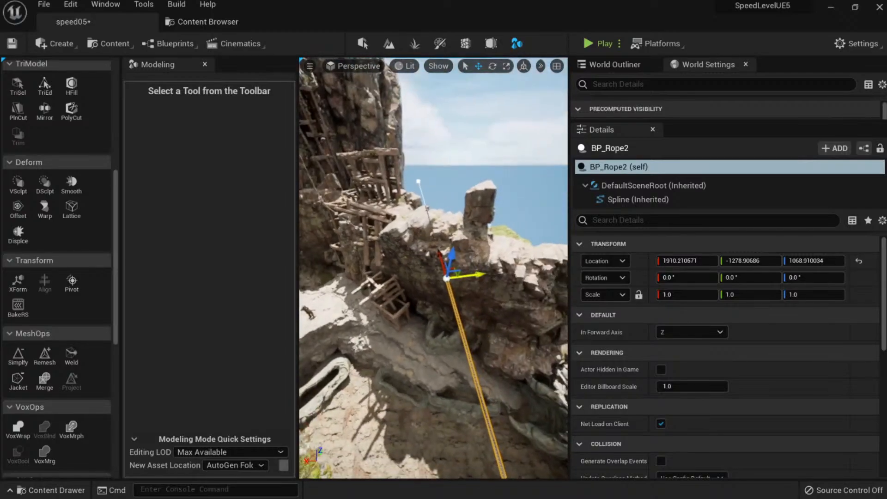
right_click_drag(424, 269, 481, 270)
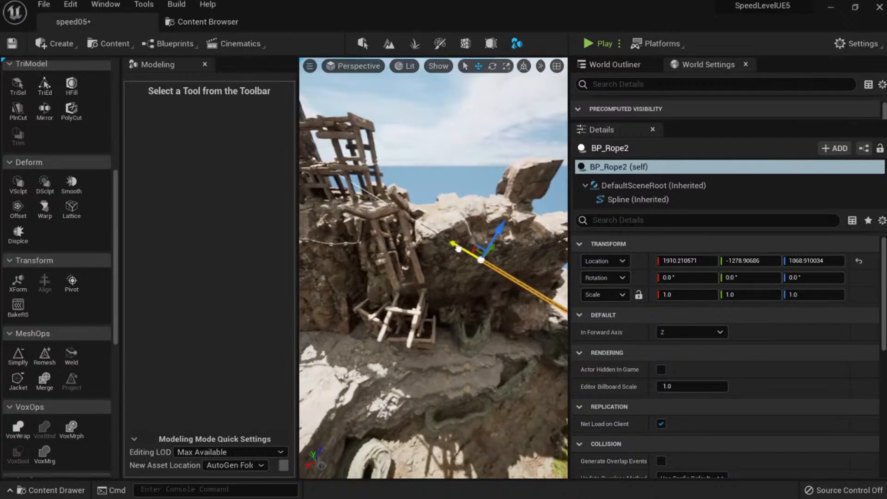
right_click_drag(437, 216, 433, 217)
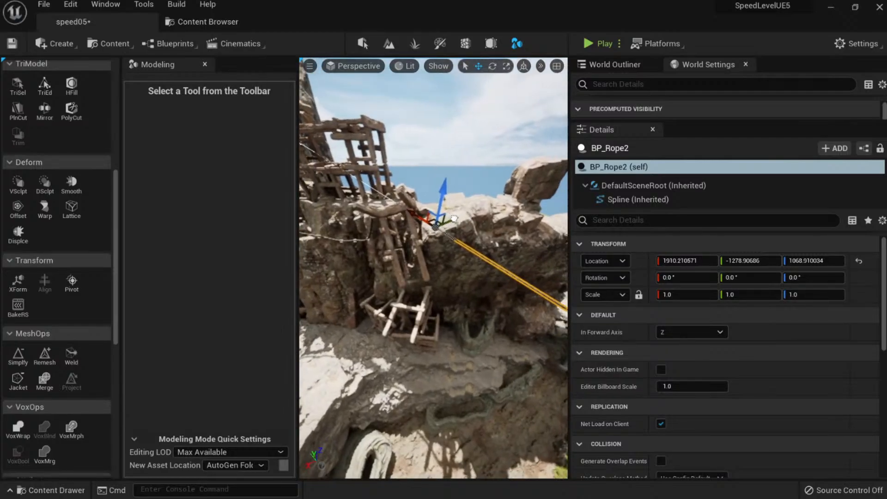
right_click_drag(419, 171, 463, 218)
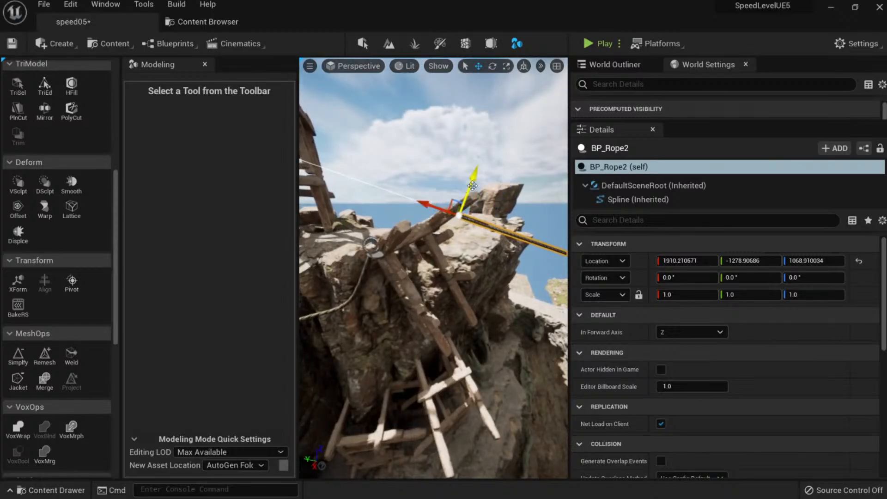
right_click_drag(477, 162, 544, 172)
Scale the new rope down to 0.314885 to thin it.
left_click(415, 310)
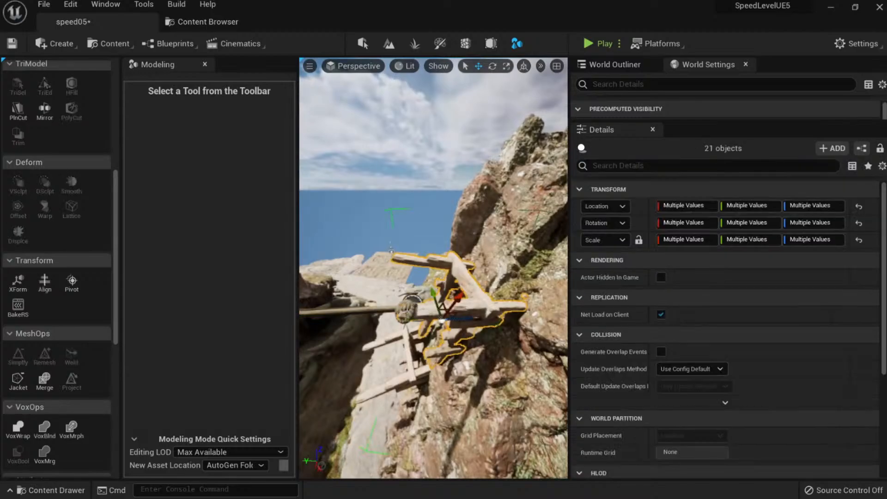
left_click(387, 310)
right_click_drag(387, 310, 370, 310)
key("r")
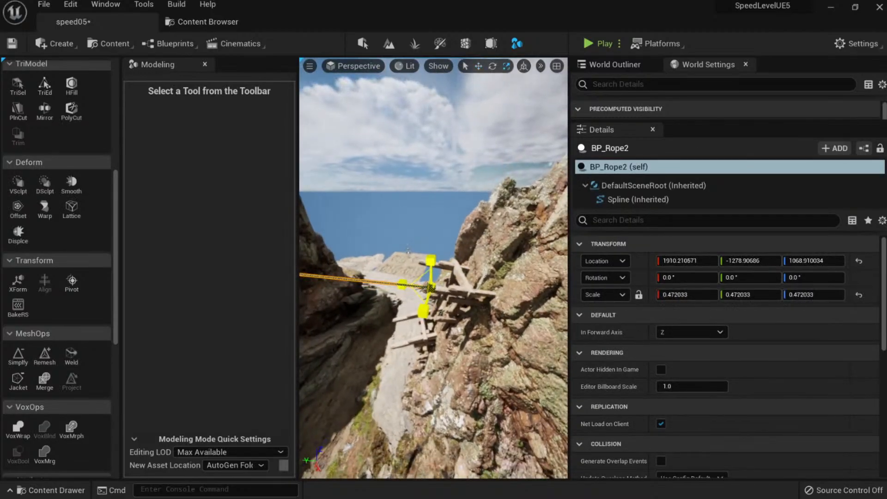
right_click_drag(408, 298, 398, 277)
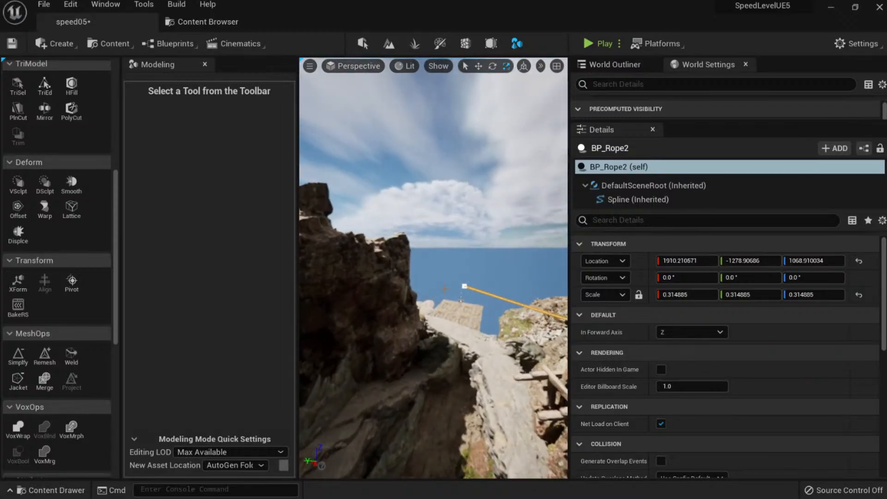
Add a spline point on the rope and lower it so the rope sags.
left_click(462, 286)
key("w")
right_click_drag(470, 297, 452, 306)
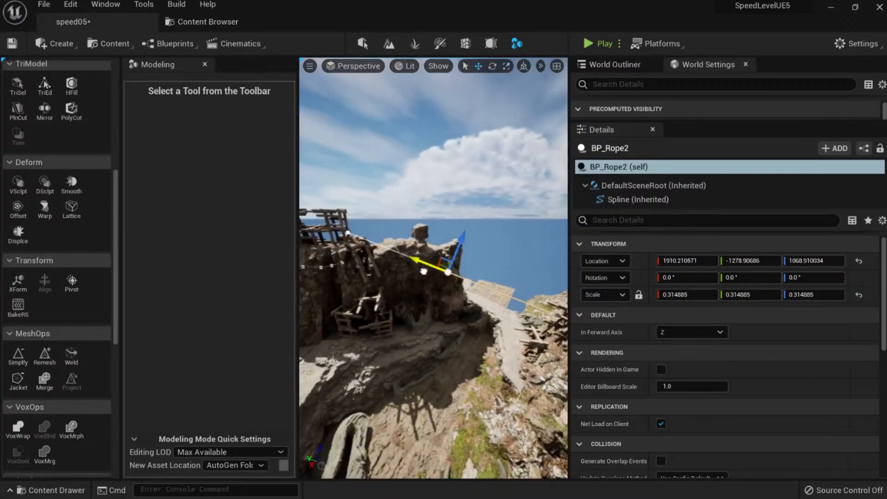
right_click_drag(351, 233, 494, 270)
key("w")
key("w")
right_click(445, 253)
left_click(472, 278)
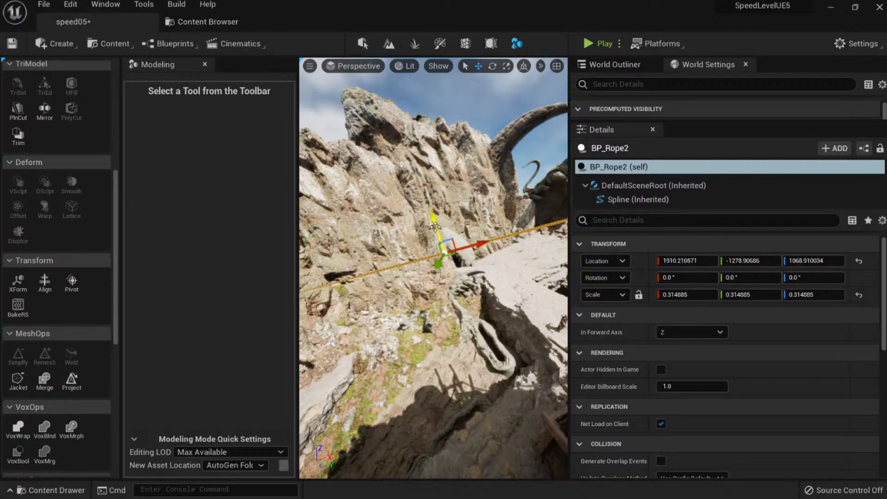
left_click_drag(435, 226, 439, 244)
key("a")
right_click_drag(438, 244, 513, 218)
key("w")
Add two more spline points along the rope, including one mid-rope, to shape the sag.
right_click(391, 270)
left_click(420, 293)
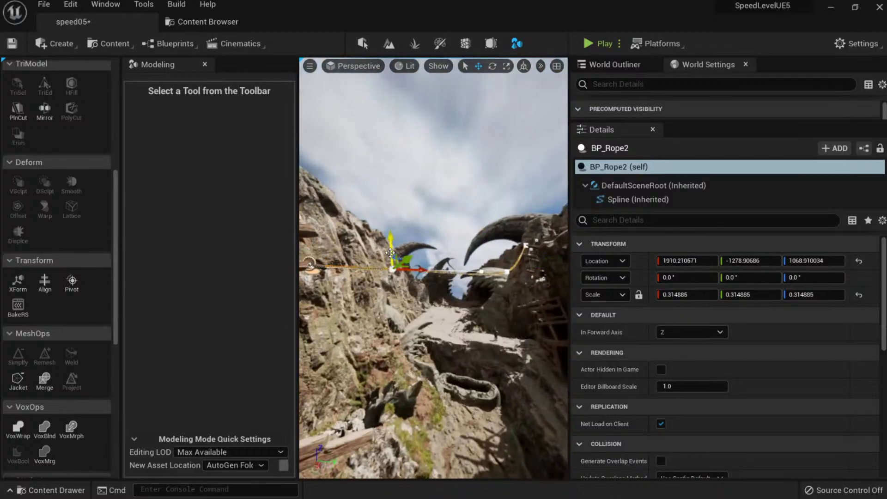
right_click_drag(428, 326, 439, 323)
key("q")
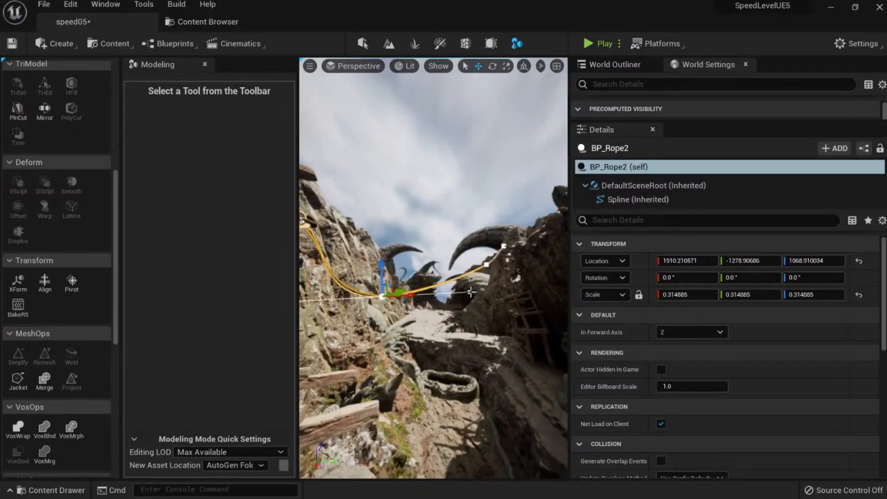
left_click(486, 263)
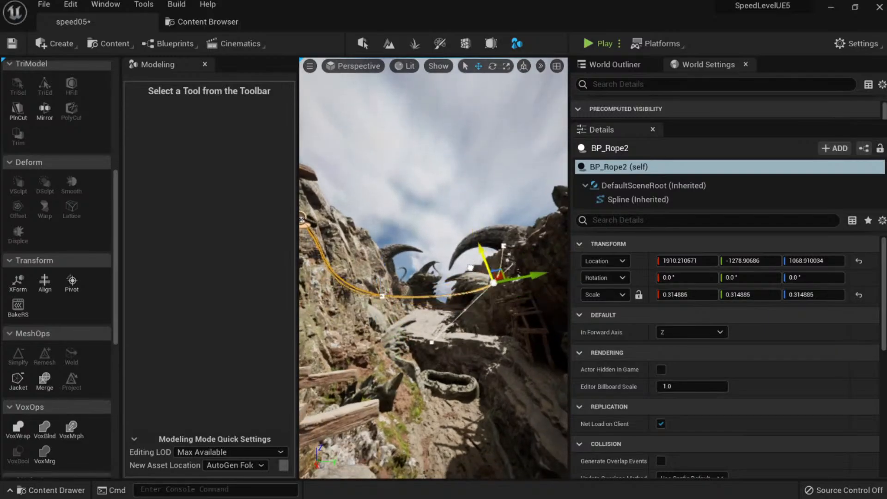
right_click(437, 293)
left_click(469, 318)
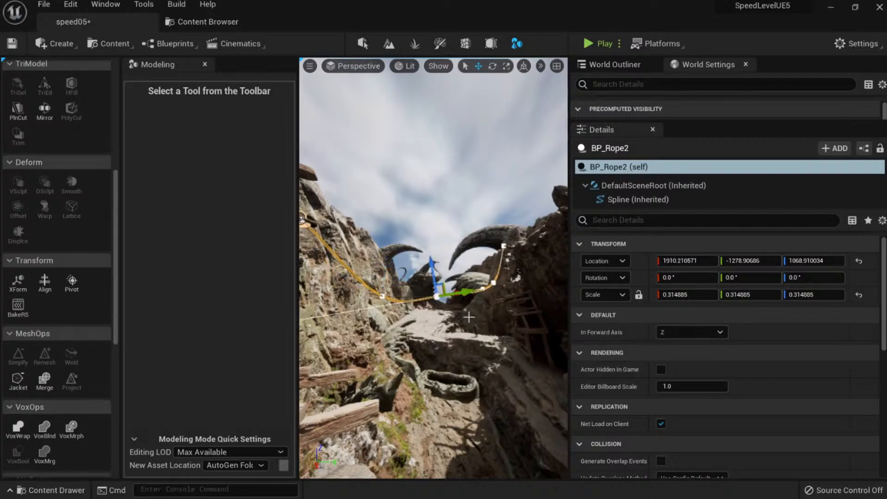
key("s")
right_click_drag(432, 299, 430, 363)
key("g")
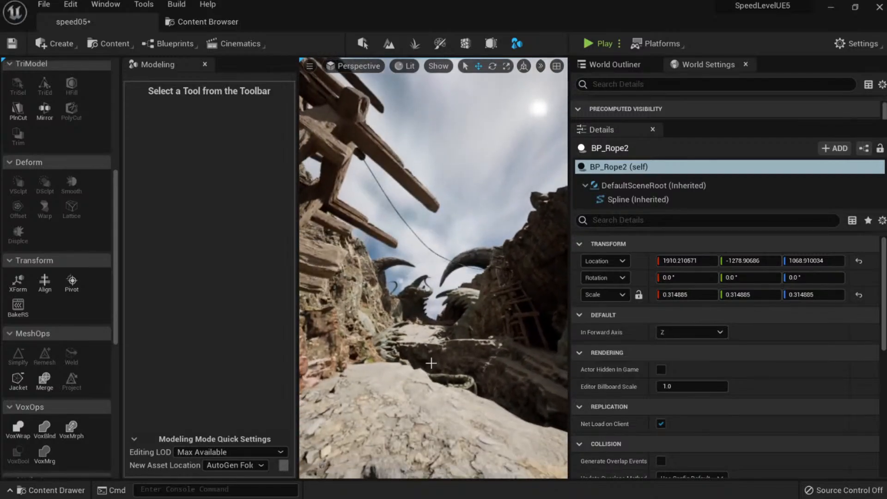
Save the level and inspect the rope's knot on the beam beside the horn.
key("ctrl+s")
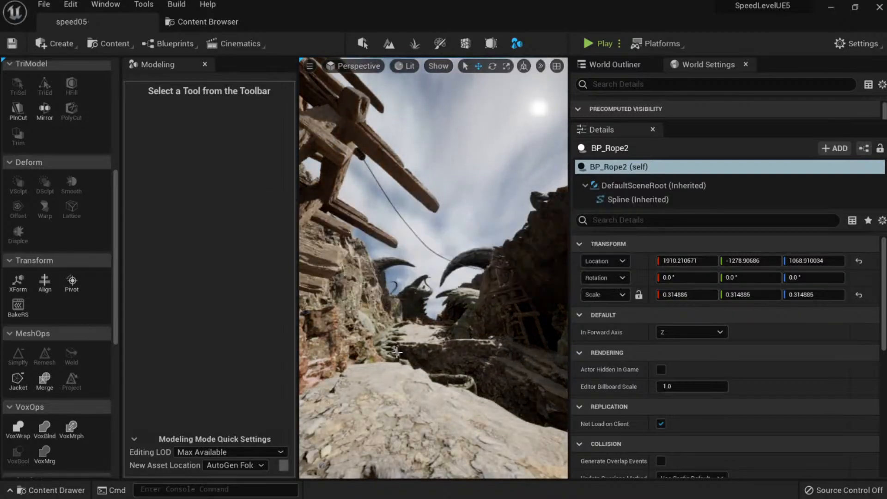
right_click_drag(444, 316, 401, 340)
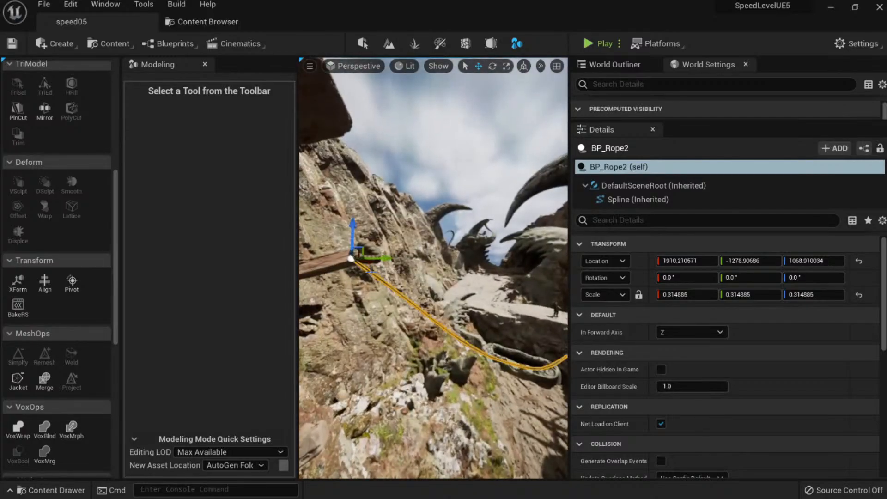
right_click_drag(371, 270, 408, 305)
Nudge the rope coil slightly higher on the beam and shrink it to scale 1.426.
left_click(408, 304)
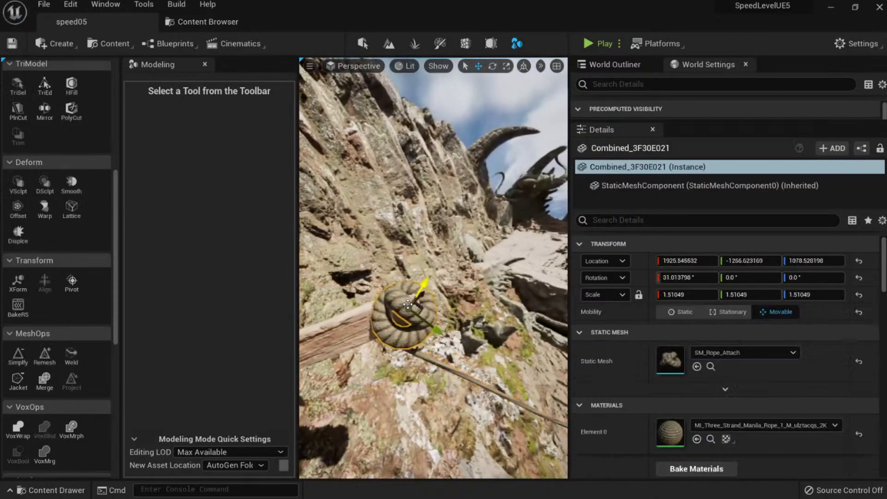
mouse_move(408, 306)
left_mouse_down()
mouse_move(410, 315)
mouse_move(407, 306)
left_mouse_up()
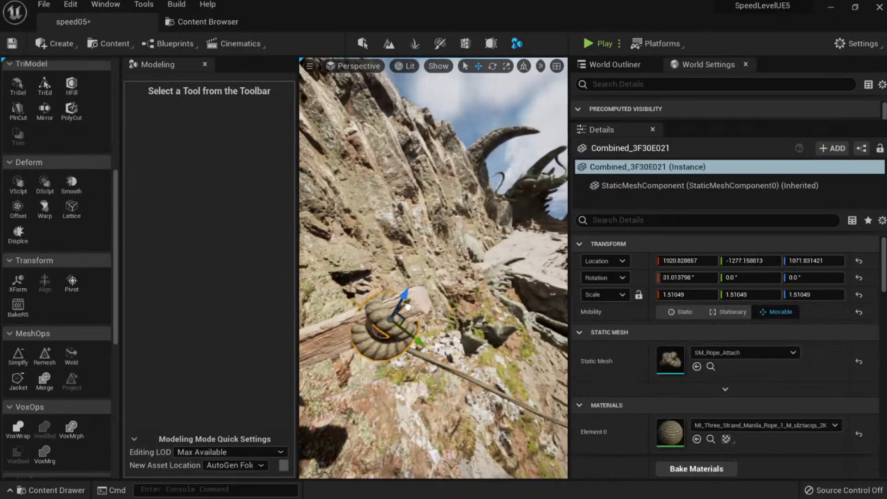
right_click(451, 369)
right_click_drag(439, 369, 366, 308)
right_click(364, 340)
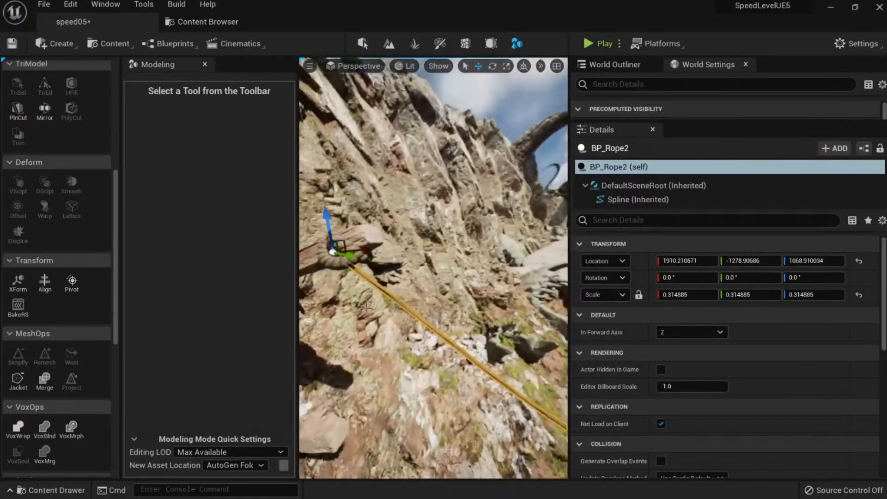
right_click(399, 305)
left_click(392, 295)
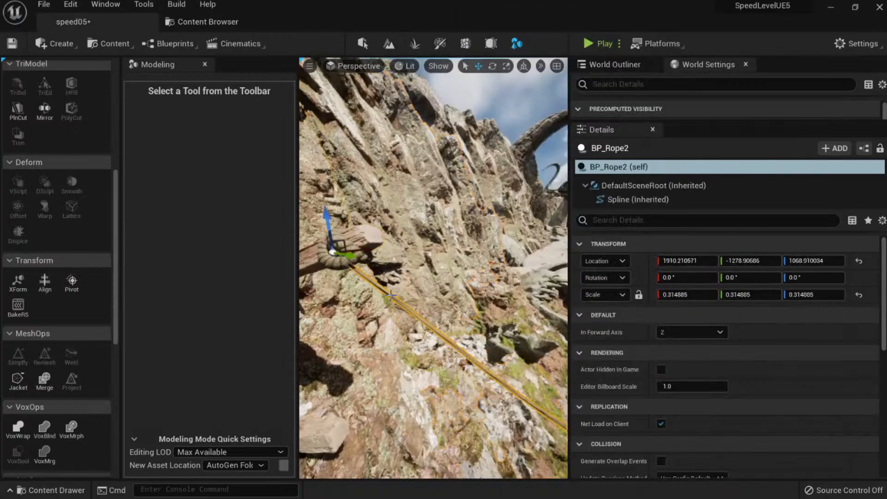
Add two spline points and pull them up so the rope hugs the rock edge, then deselect.
right_click(390, 295)
left_click(427, 318)
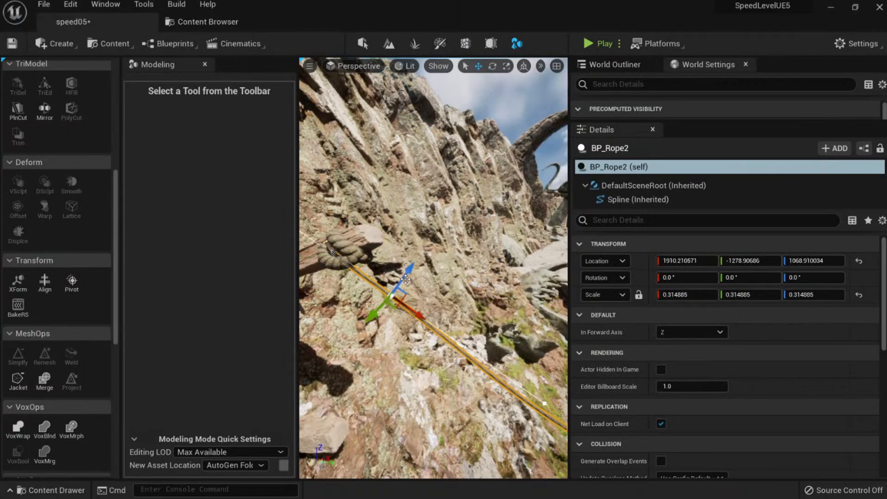
right_click_drag(411, 292, 358, 297)
right_click(436, 296)
left_click(467, 319)
right_click_drag(451, 309, 441, 305)
left_click_drag(386, 290, 312, 252)
right_click_drag(313, 251, 345, 252)
left_click(430, 416)
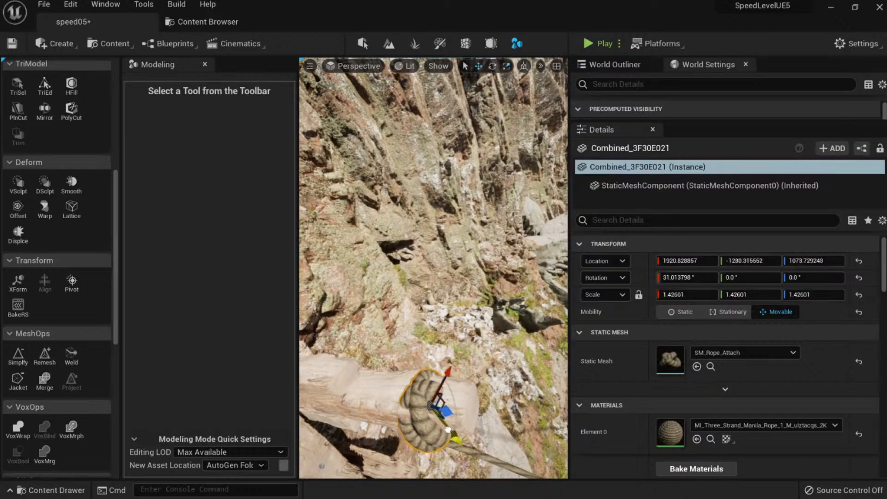
key("Escape")
right_click_drag(452, 418, 460, 365)
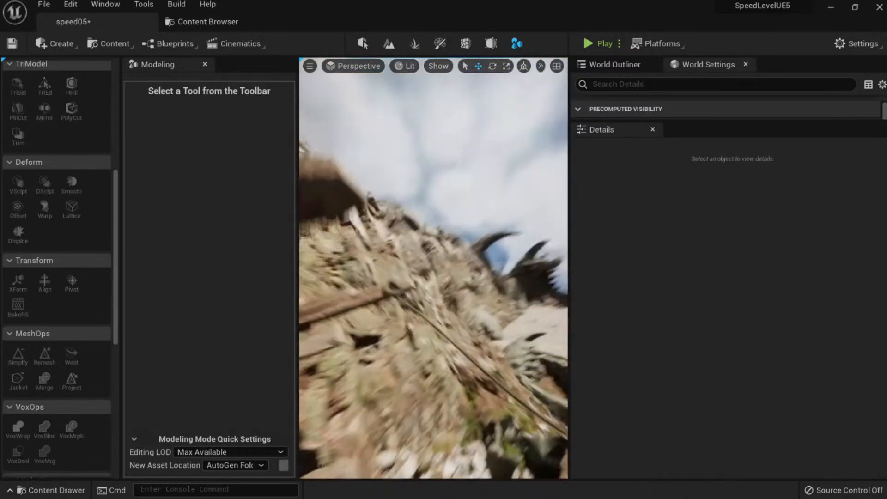
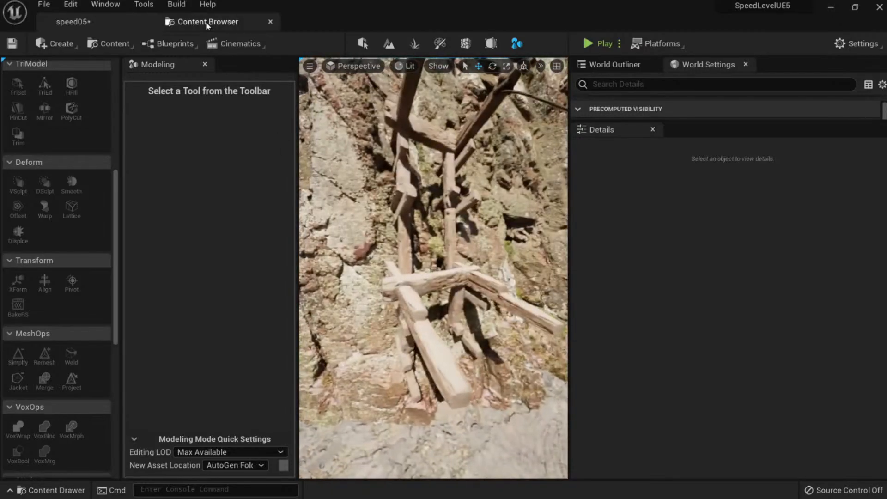
Place BP_Rope from the Blueprints into the level near the beam and lower its end point.
left_click(206, 21)
left_click_drag(227, 64, 451, 352)
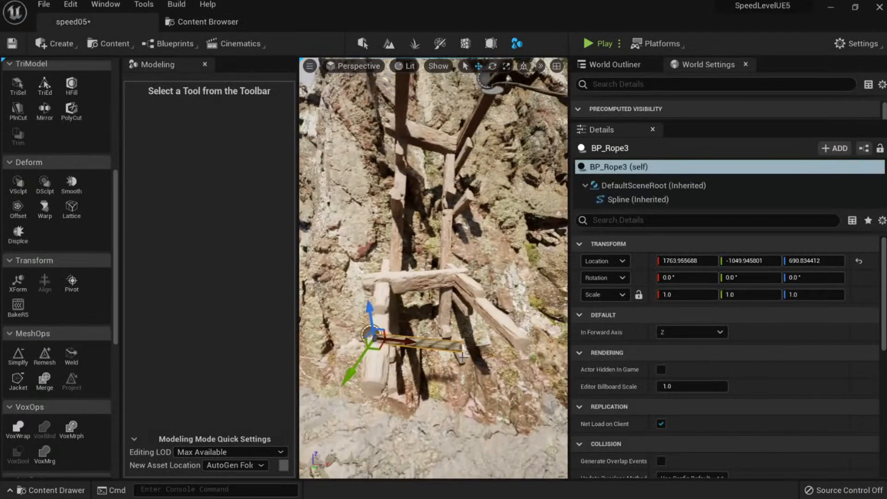
left_click(461, 346)
right_click_drag(461, 346, 483, 358)
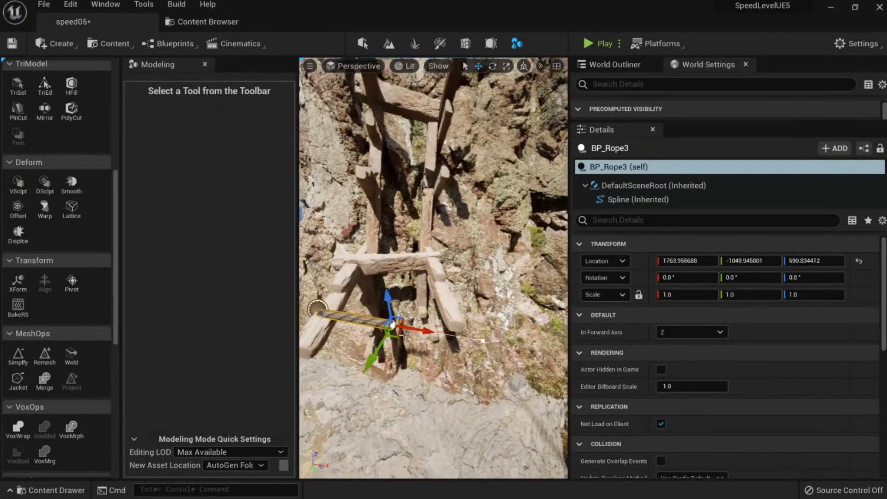
right_click_drag(411, 325, 424, 282)
left_click_drag(424, 213, 424, 224)
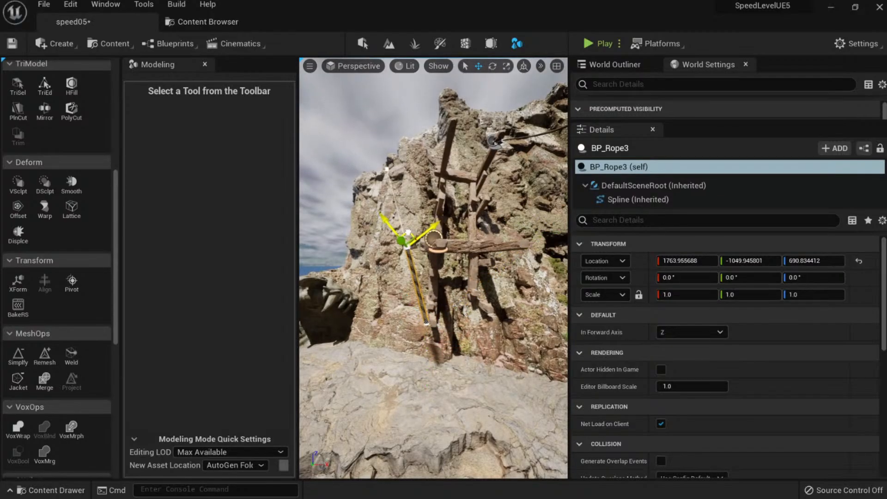
Pull the rope end up and to the right, then raise a spline point toward the beam.
right_click_drag(429, 235, 431, 240)
left_click_drag(419, 296, 566, 244)
right_click_drag(433, 268, 433, 232)
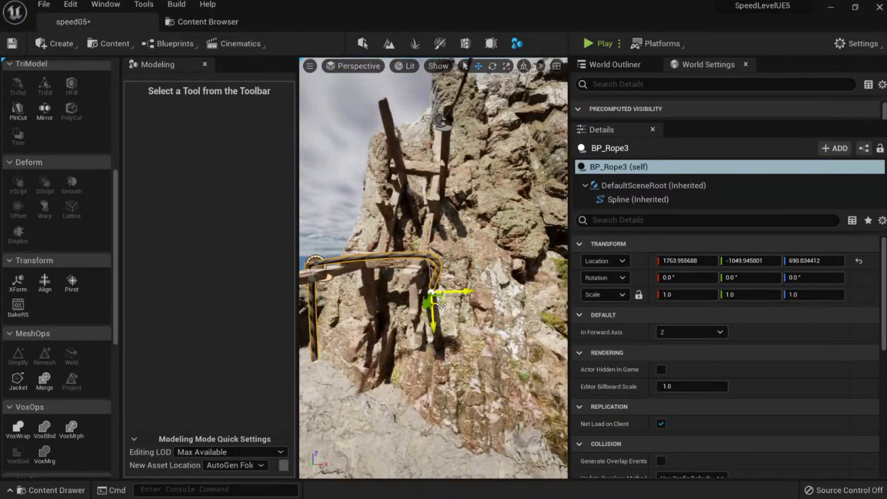
right_click_drag(442, 413, 440, 328)
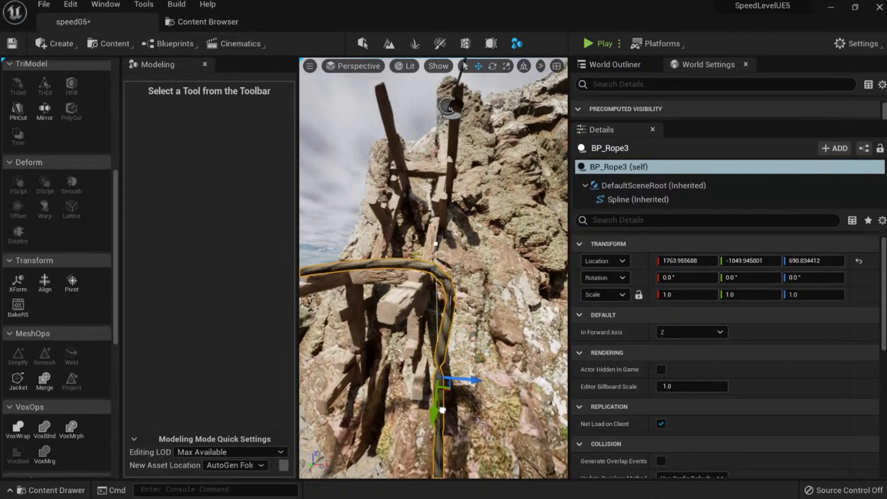
left_click_drag(456, 368, 488, 364)
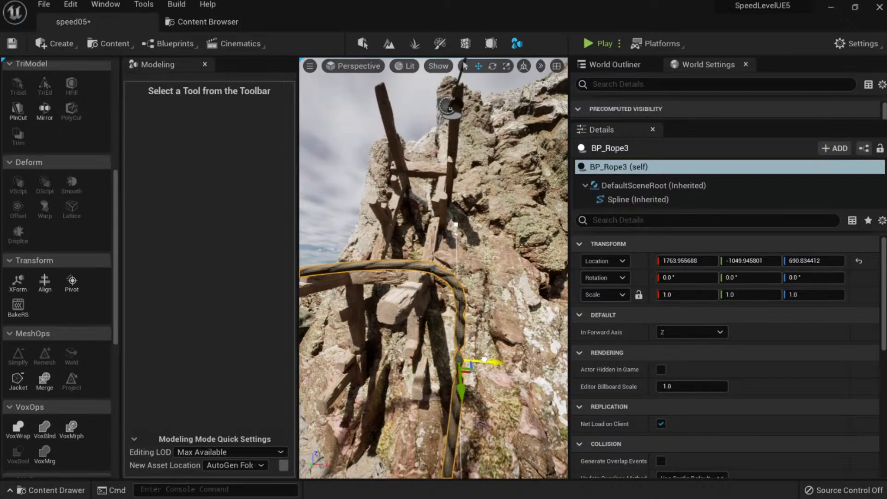
right_click_drag(472, 280, 445, 277)
left_click_drag(445, 277, 442, 242)
right_click_drag(441, 241, 443, 222)
Delete a spline point, shorten the rope down-left, and rotate its end point.
right_click_drag(437, 330, 481, 320)
key("Delete")
key("Delete")
scroll(483, 300, "down", 3)
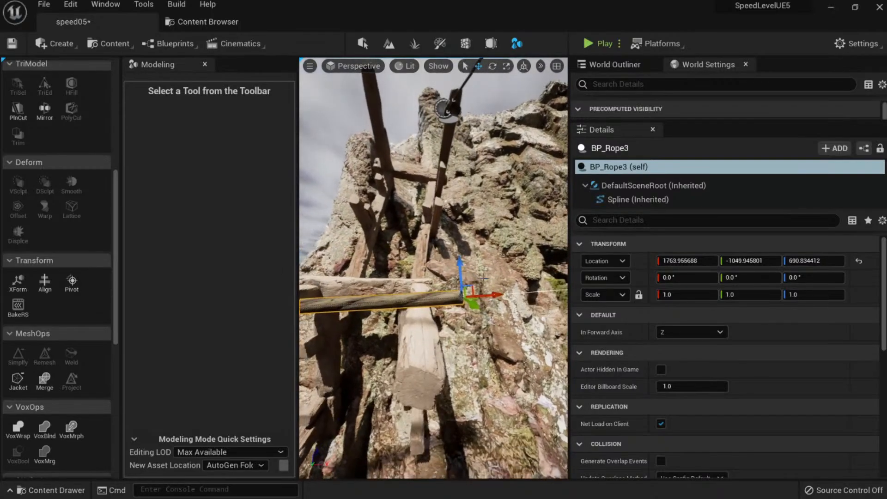
left_click_drag(472, 283, 428, 306)
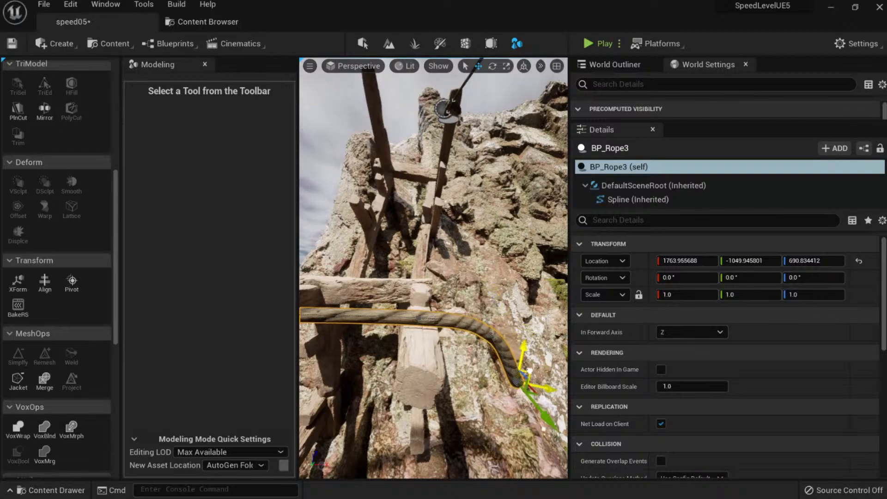
right_click_drag(530, 375, 428, 286)
key("e")
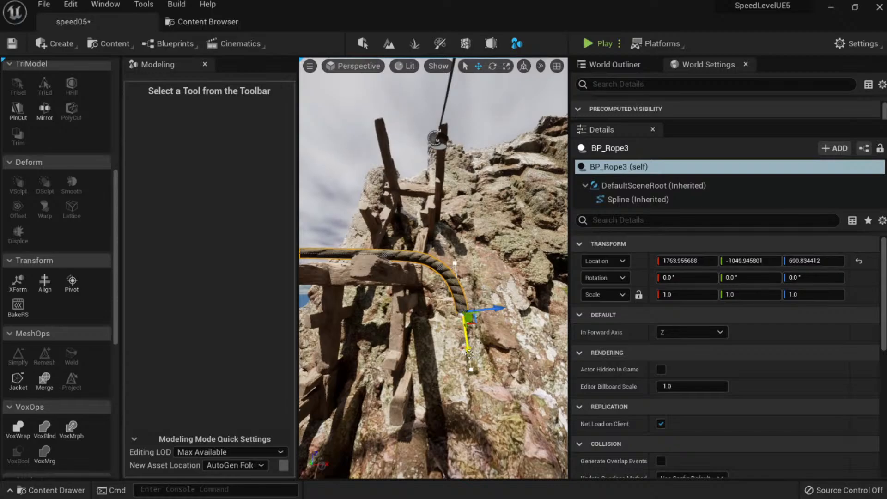
left_click_drag(470, 434, 472, 444)
right_click_drag(472, 444, 468, 337)
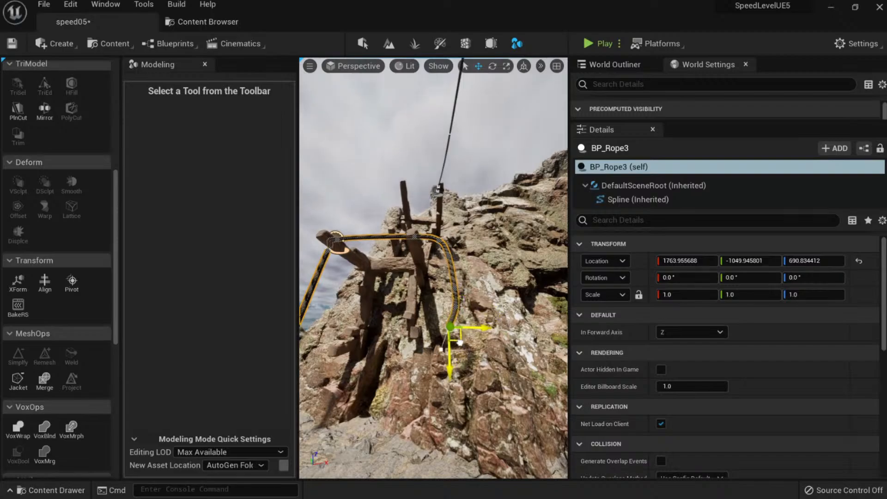
left_click_drag(460, 345, 475, 329)
Reselect the rope's lower end point, undo the rotation, and orbit to check the drape.
key("w")
mouse_move(475, 329)
right_mouse_down()
mouse_move(474, 349)
mouse_move(476, 330)
right_mouse_up()
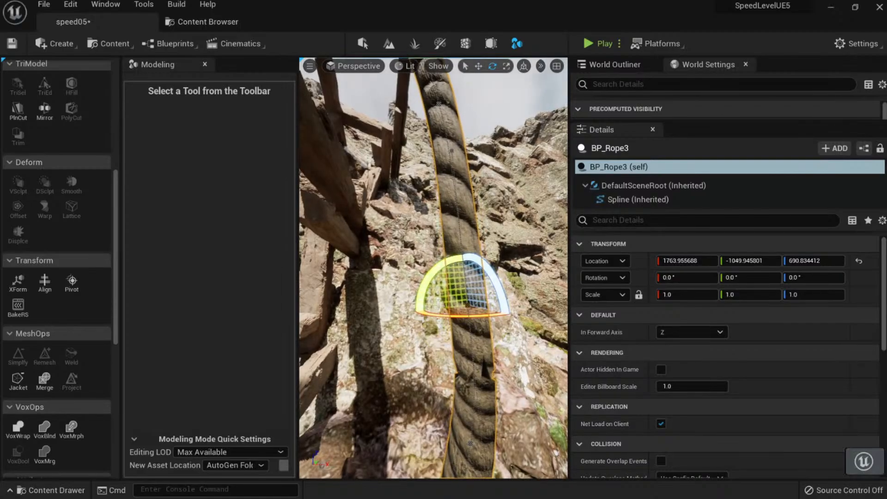
scroll(462, 326, "down", 5)
left_click(435, 326)
mouse_move(435, 326)
right_mouse_down()
mouse_move(435, 314)
mouse_move(435, 326)
right_mouse_up()
key("s")
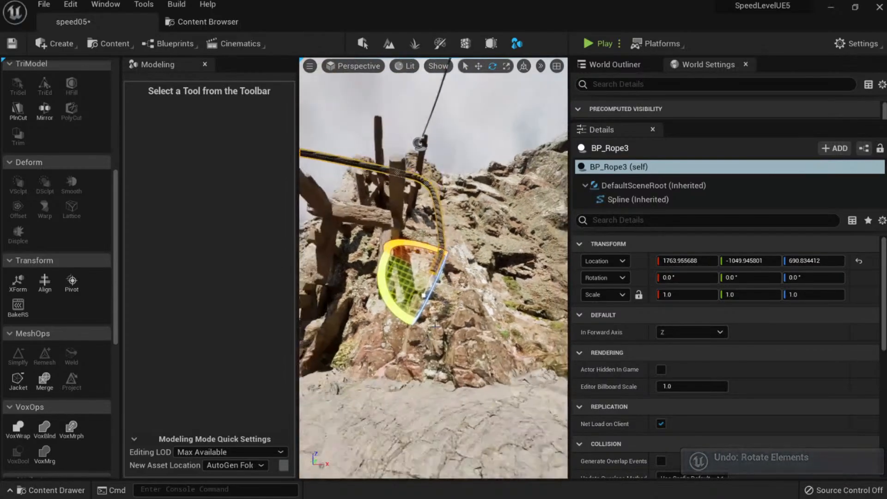
key("w")
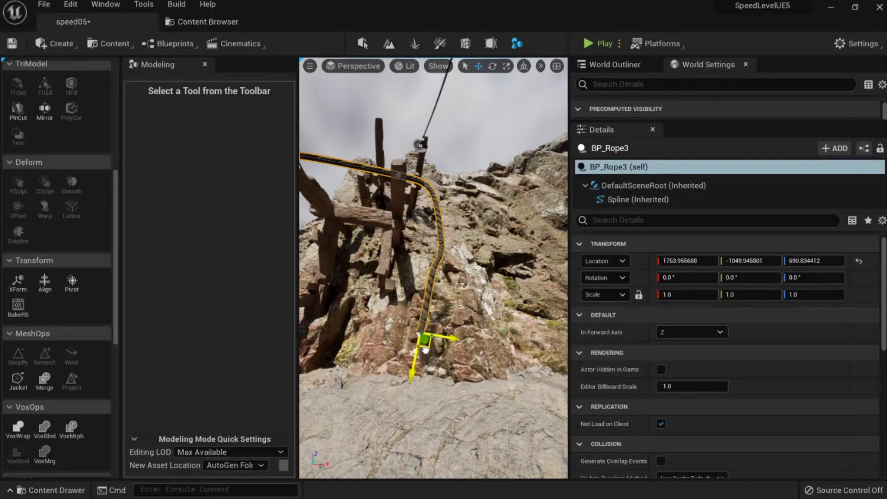
key("a")
right_click_drag(425, 350, 549, 346)
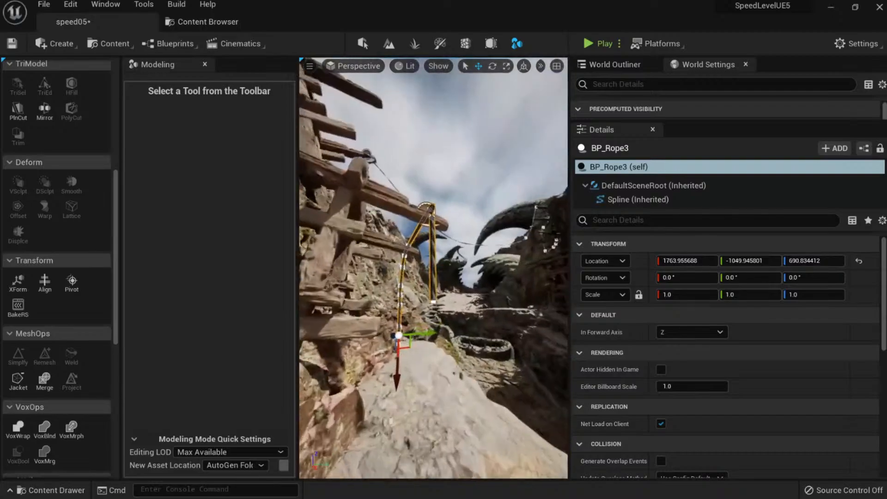
Delete the rope's last spline points, undoing trial moves to keep a smooth curve.
key("w")
left_click(434, 305)
right_click_drag(443, 296, 480, 291)
key("w")
key("Delete")
key("Delete")
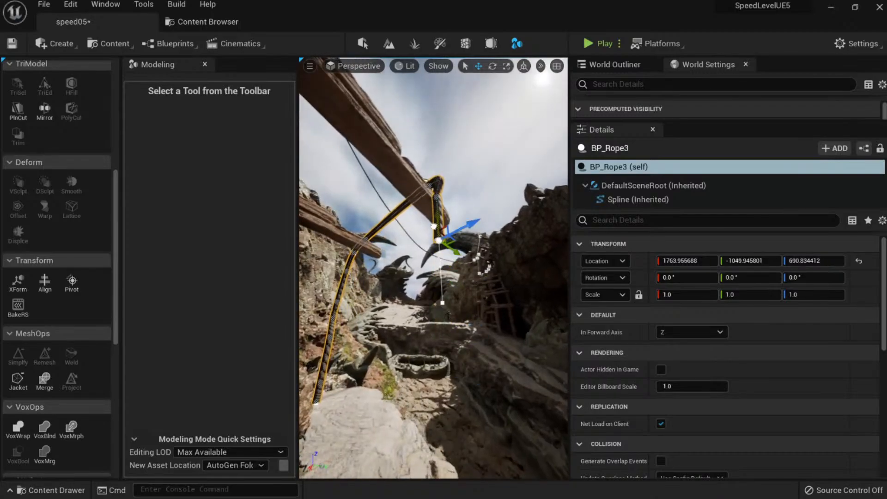
key("w")
right_click_drag(439, 258, 450, 285)
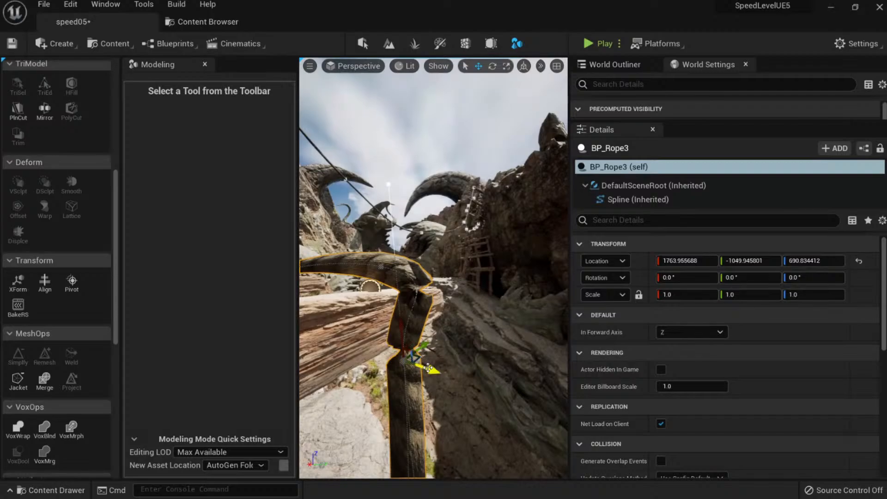
mouse_move(427, 368)
left_mouse_down()
mouse_move(446, 373)
mouse_move(436, 369)
left_mouse_up()
key("ctrl+z")
left_click_drag(404, 331, 404, 308)
key("ctrl+z")
key("Delete")
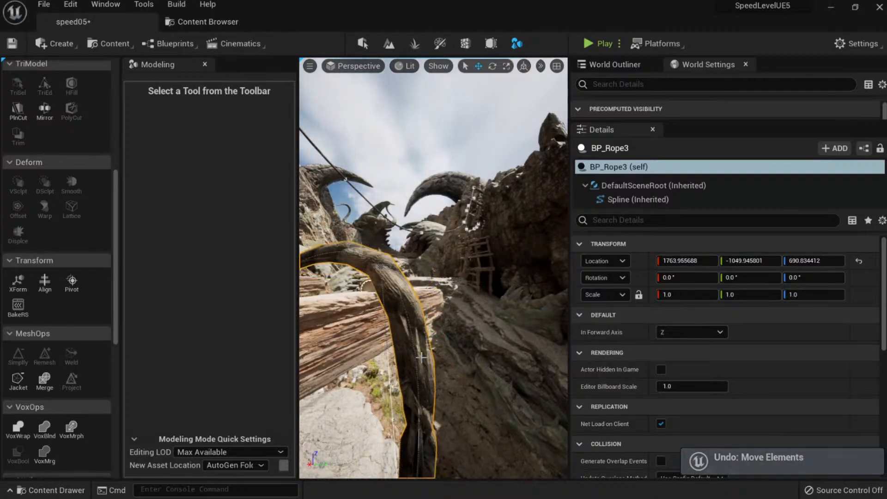
Add a mid-rope spline point, raise it toward the beam, and tilt it.
key("s")
right_click_drag(416, 355, 415, 370)
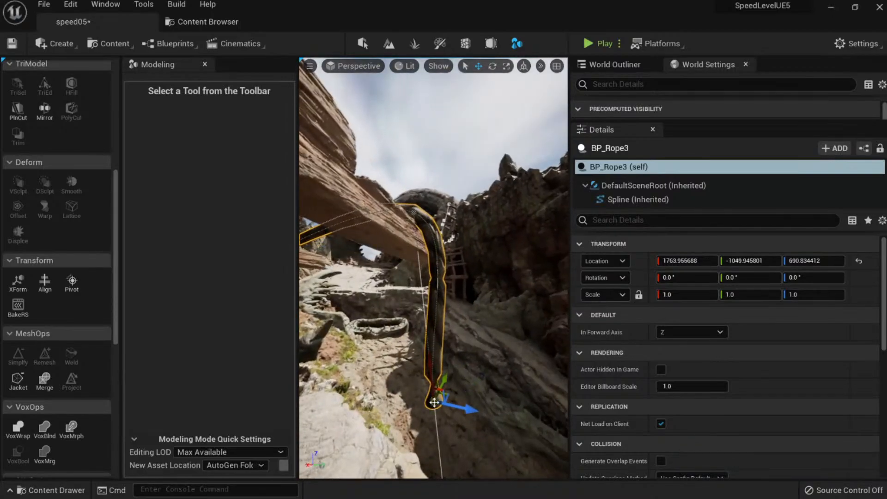
right_click(436, 305)
left_click(464, 326)
left_click_drag(441, 290, 445, 257)
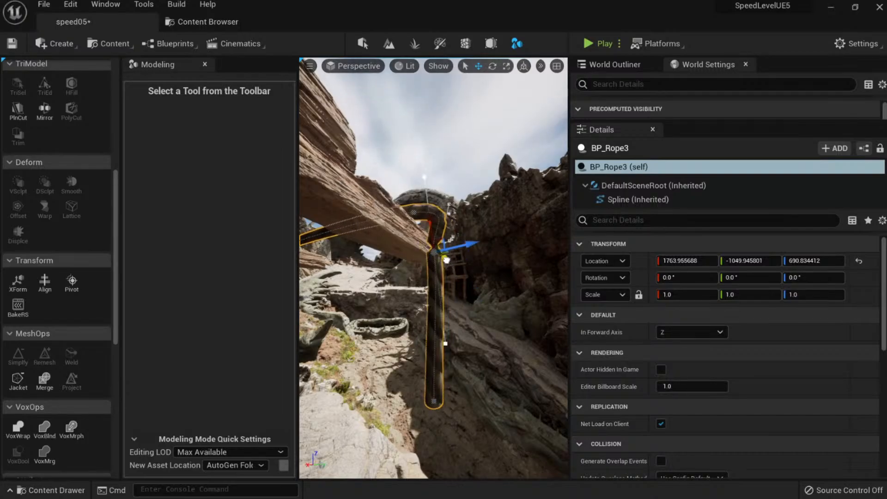
mouse_move(444, 257)
right_mouse_down()
mouse_move(425, 264)
mouse_move(433, 262)
right_mouse_up()
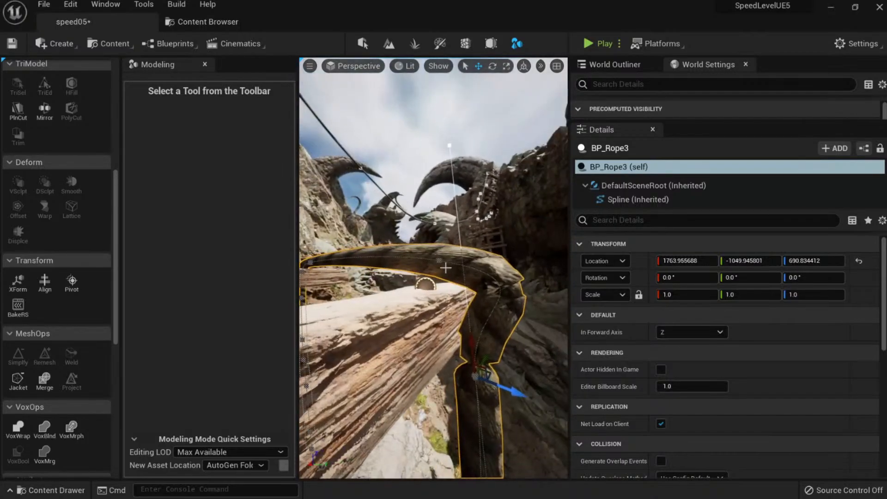
key("e")
left_click_drag(524, 424, 501, 434)
key("ctrl+z")
left_click_drag(510, 354, 538, 397)
key("Escape")
Pull a rope spline point down so the rope end hangs lower.
right_click_drag(462, 286, 418, 281)
left_click(426, 293)
key("Escape")
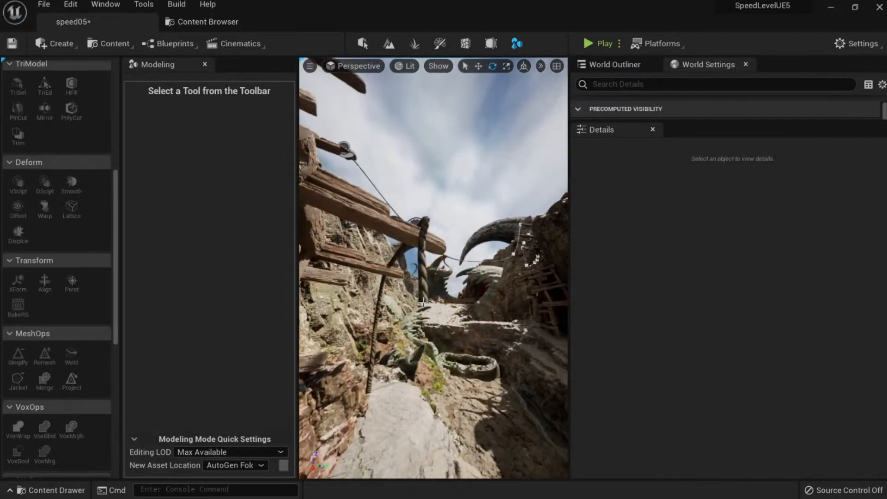
left_click(423, 294)
left_click(424, 304)
key("w")
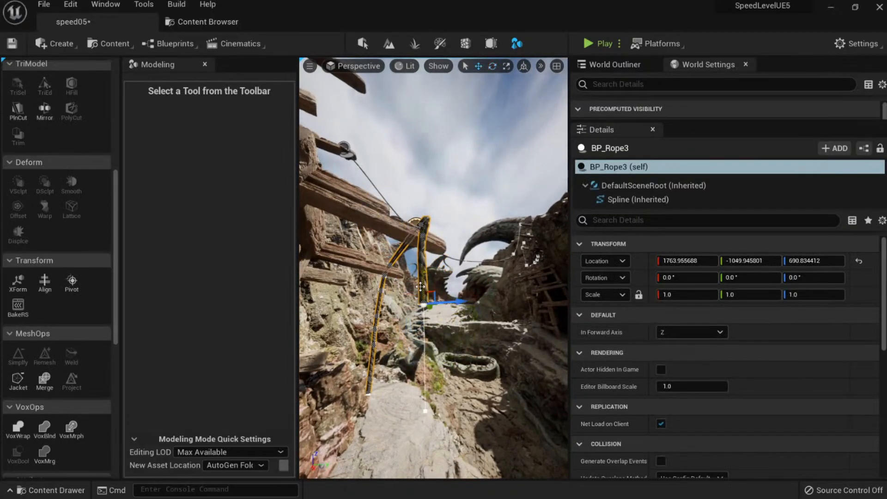
left_click_drag(425, 289, 438, 465)
right_click_drag(442, 460, 444, 474)
left_click_drag(424, 359, 423, 389)
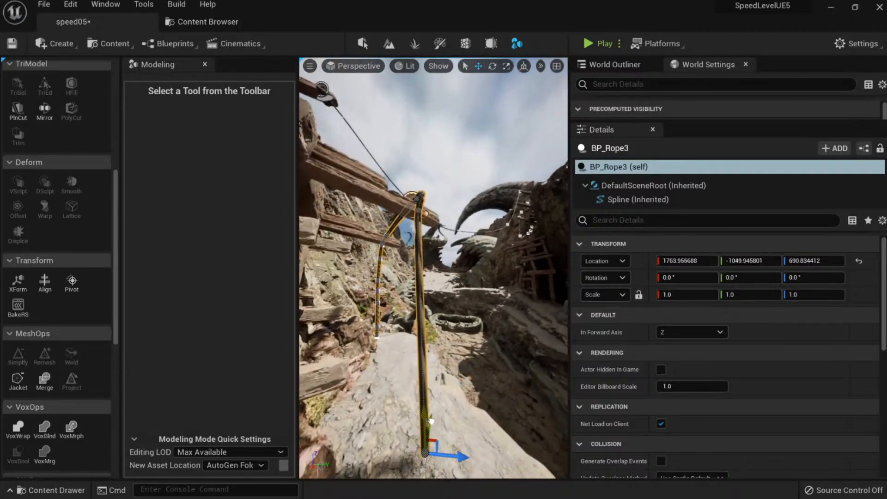
Add two more spline points and bend the hanging rope by moving a point left.
right_click(424, 322)
left_click(460, 345)
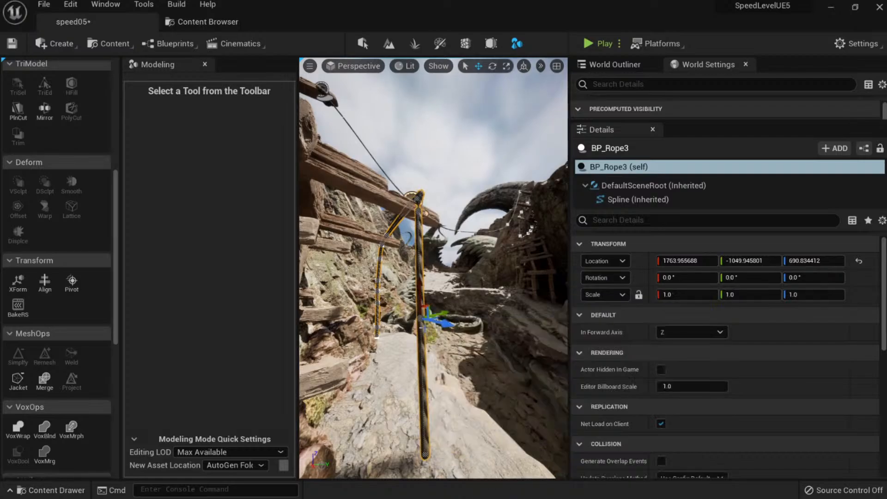
right_click(425, 367)
left_click(456, 391)
mouse_move(455, 390)
right_mouse_down()
mouse_move(450, 411)
mouse_move(441, 409)
mouse_move(455, 407)
mouse_move(457, 389)
right_mouse_up()
key("Escape")
left_click(377, 296)
right_click_drag(378, 295, 400, 296)
left_click_drag(428, 298, 400, 300)
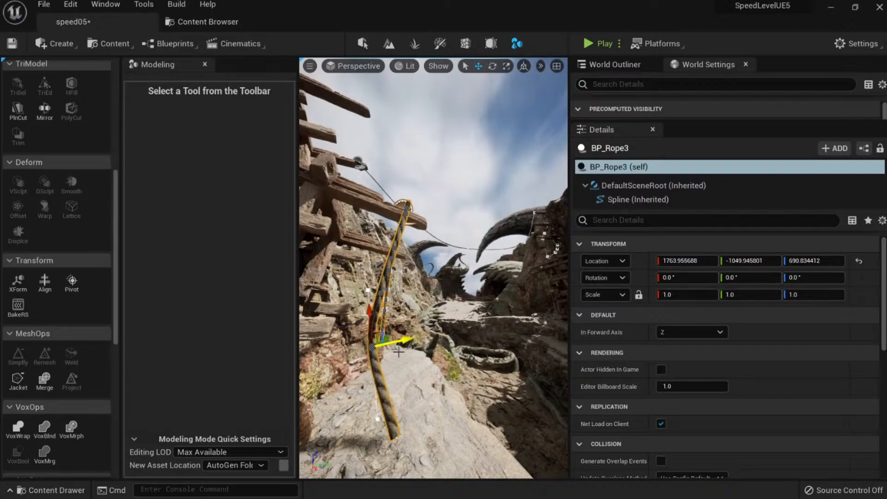
key("Escape")
Check the rope from the canyon gap and save the level.
right_click_drag(399, 434, 418, 393)
right_click_drag(392, 352, 398, 369)
left_click(401, 381)
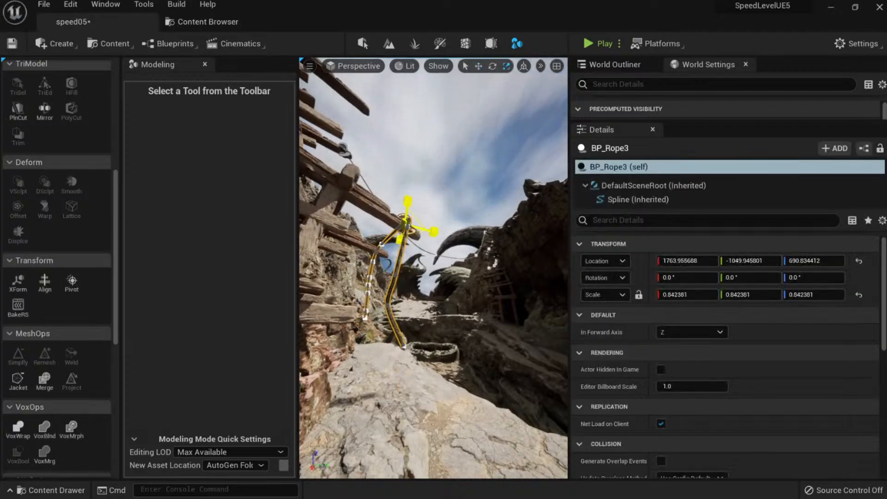
key("Escape")
right_click_drag(442, 358, 427, 353)
key("ctrl+s")
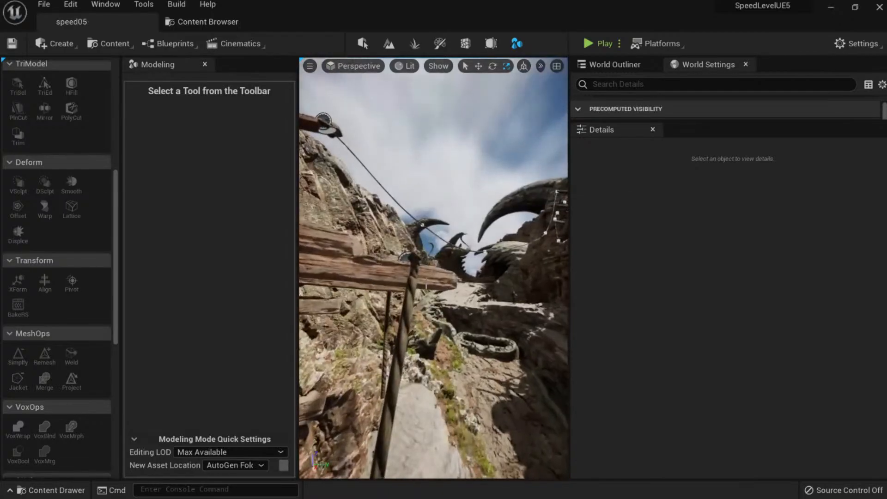
Nudge BP_Rope3 along Y to -1049.95 and save the speed05 level.
left_click(410, 287)
key("w")
right_click_drag(410, 288, 407, 300)
left_click_drag(459, 251, 429, 252)
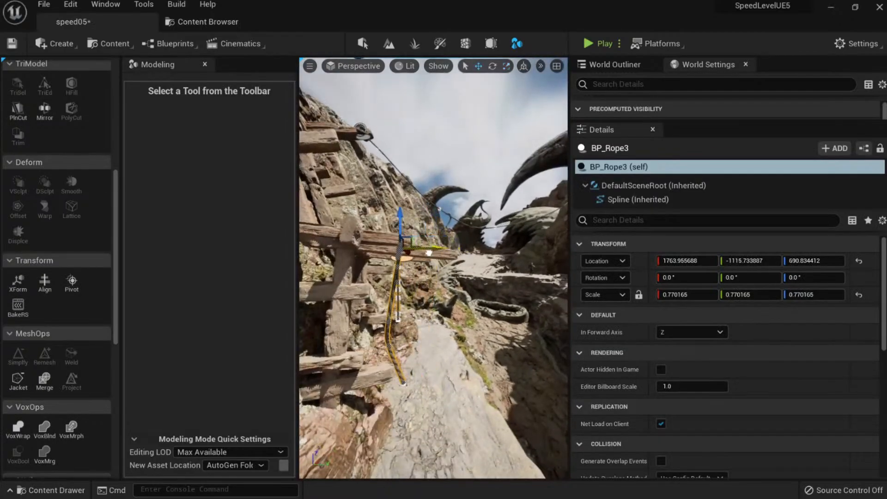
key("Escape")
right_click_drag(429, 253, 454, 260)
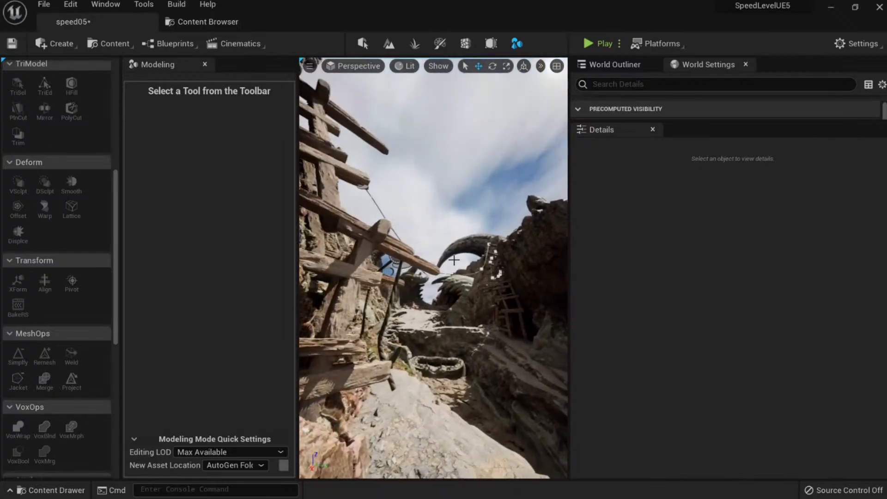
key("ctrl+z")
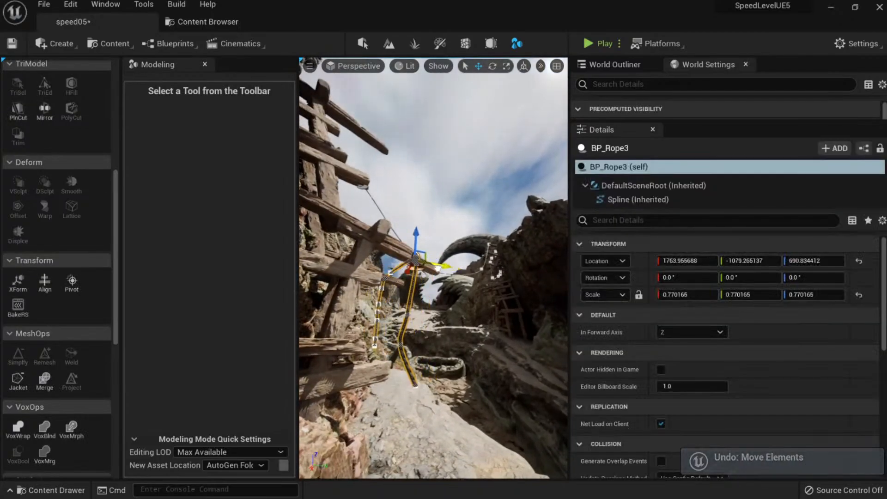
left_click_drag(437, 266, 446, 276)
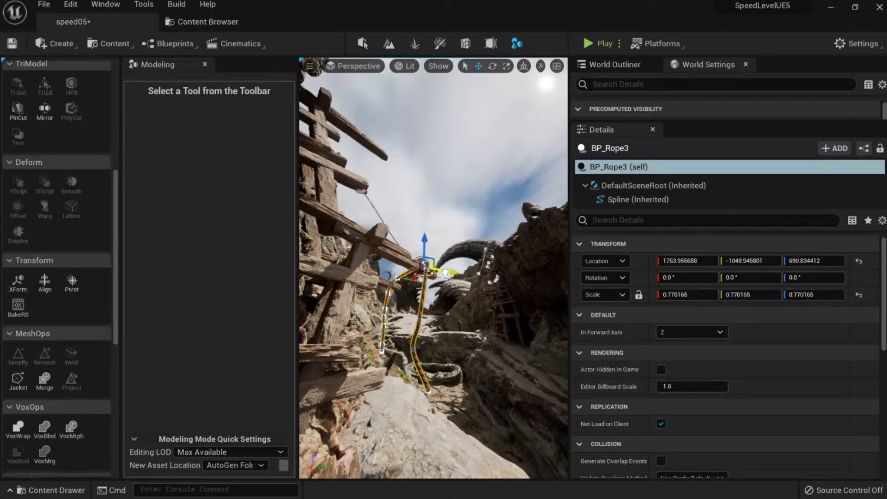
key("Escape")
right_click_drag(445, 275, 456, 339)
key("ctrl+s")
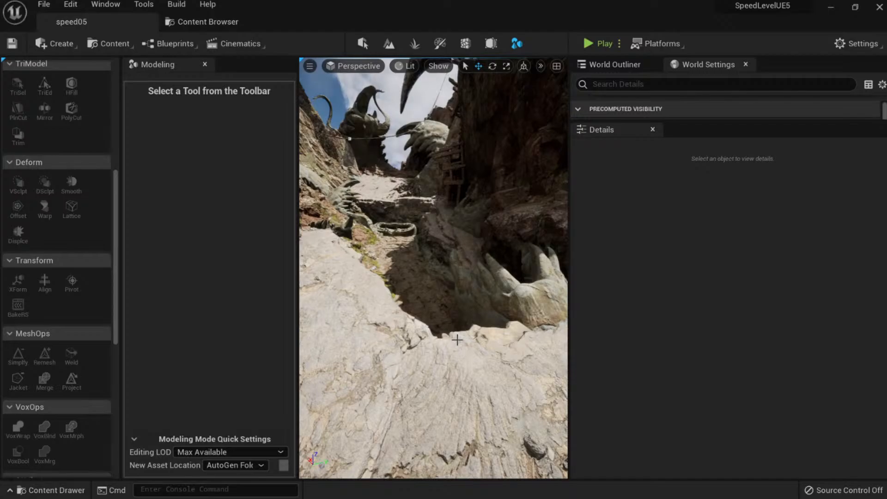
Fly through the canyon, save speed05, and open the Content Browser's SpeedLeveling Blueprints folder.
right_click_drag(480, 327, 469, 347)
key("ctrl+s")
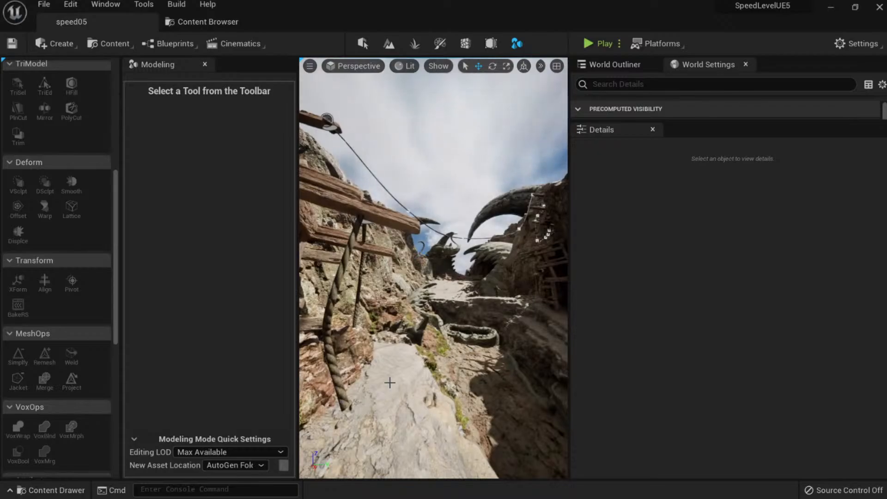
right_click_drag(403, 384, 415, 410)
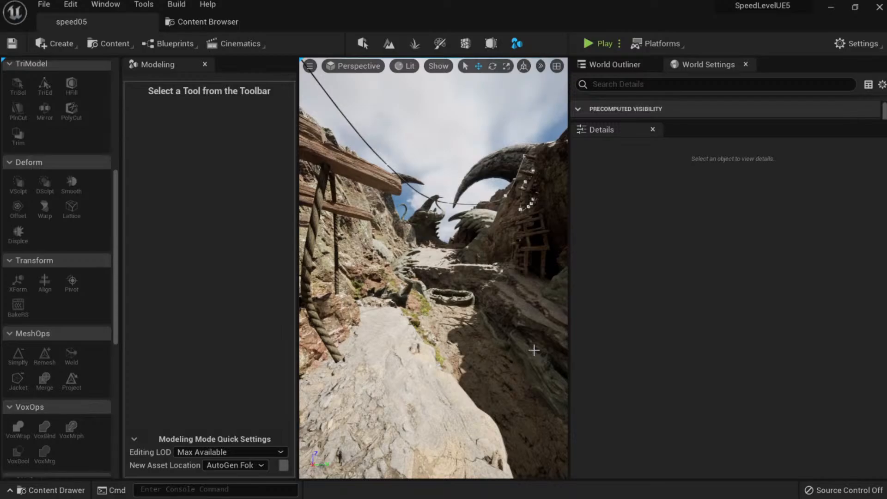
key("w")
right_click_drag(399, 406, 425, 402)
key("s")
key("w")
key("ctrl+s")
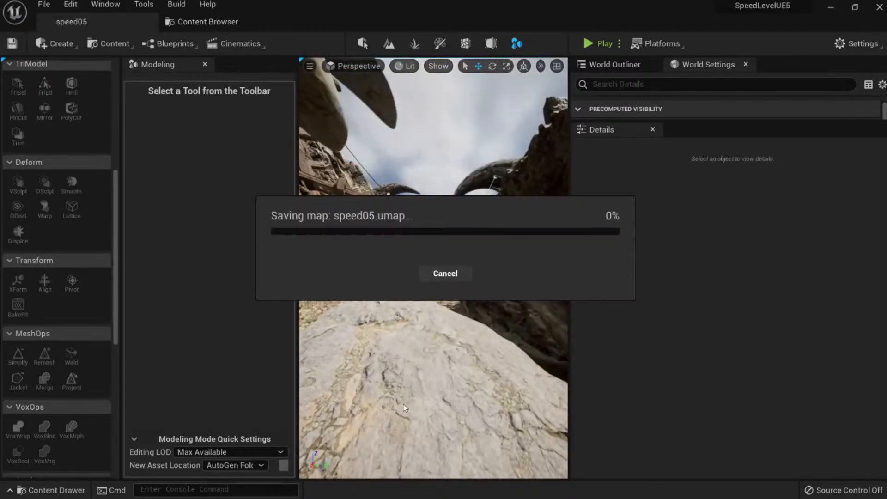
left_click(208, 22)
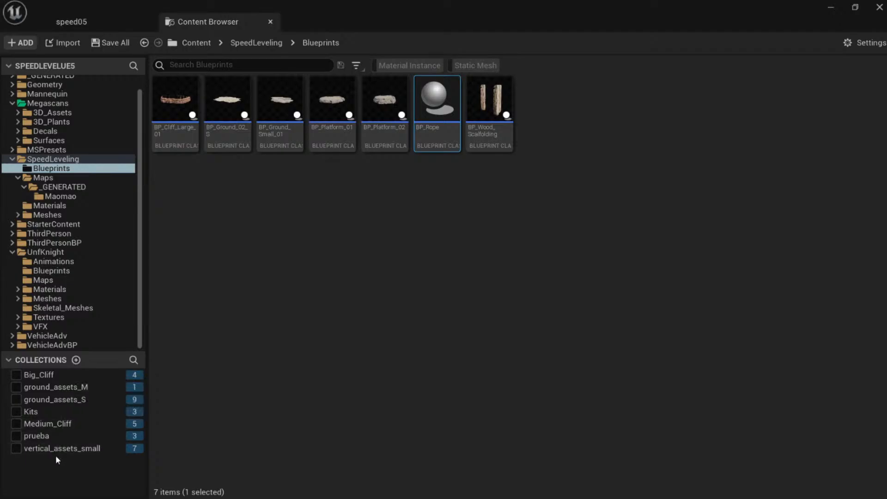
Drag two Icelandic rocks from the ground_assets_S collection onto the canyon floor.
left_click(78, 400)
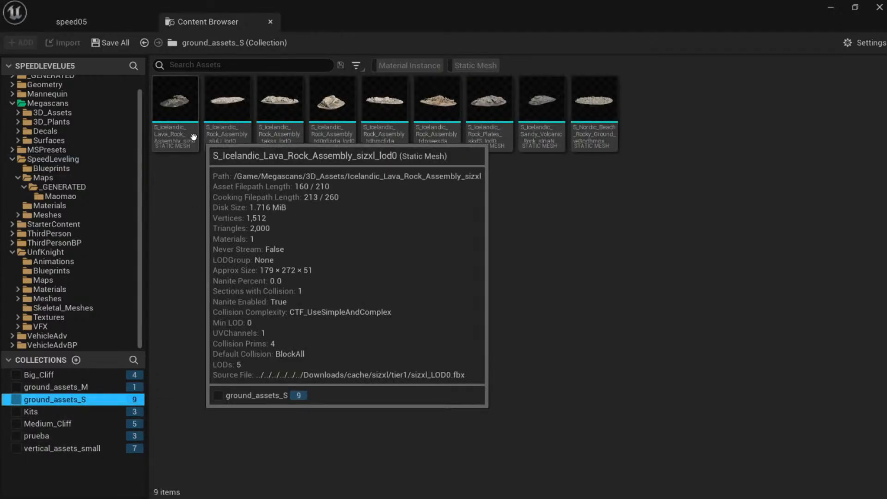
left_click_drag(180, 106, 424, 361)
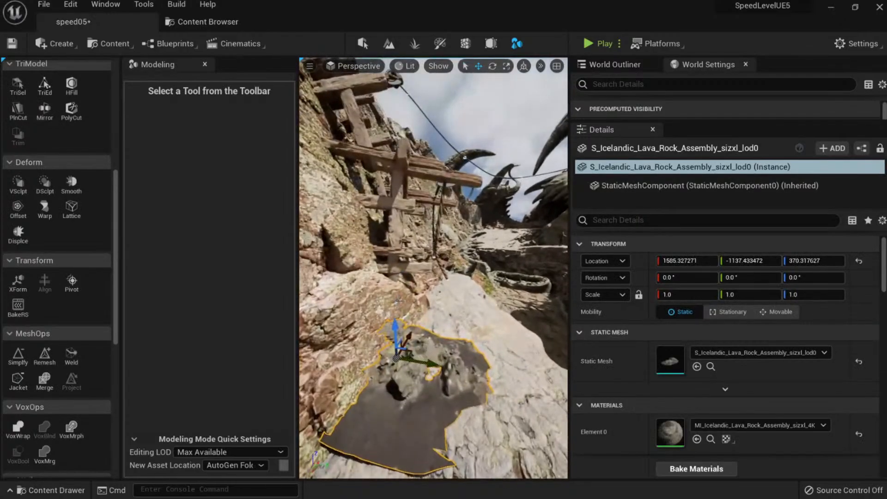
left_click(247, 21)
left_click_drag(231, 114, 402, 411)
left_click_drag(338, 376, 340, 375)
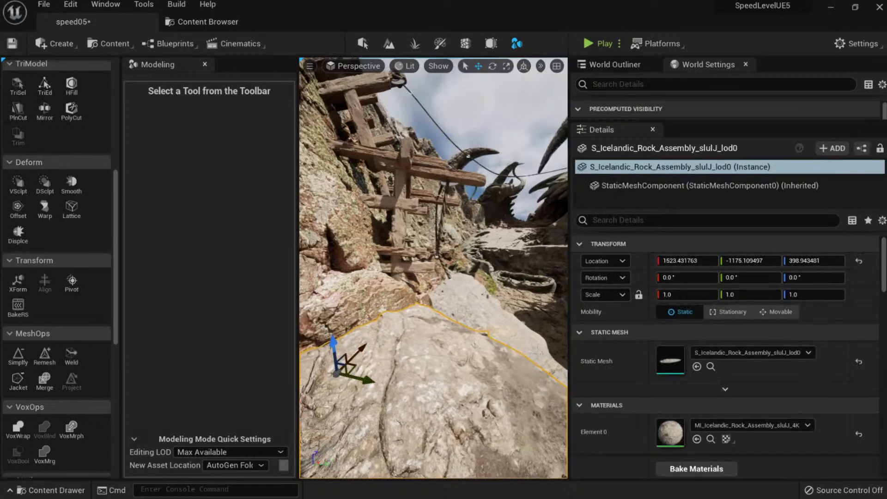
Alt-drag a copy of the rock along X and rotate it about 11°.
right_click_drag(339, 373, 323, 370)
key("s")
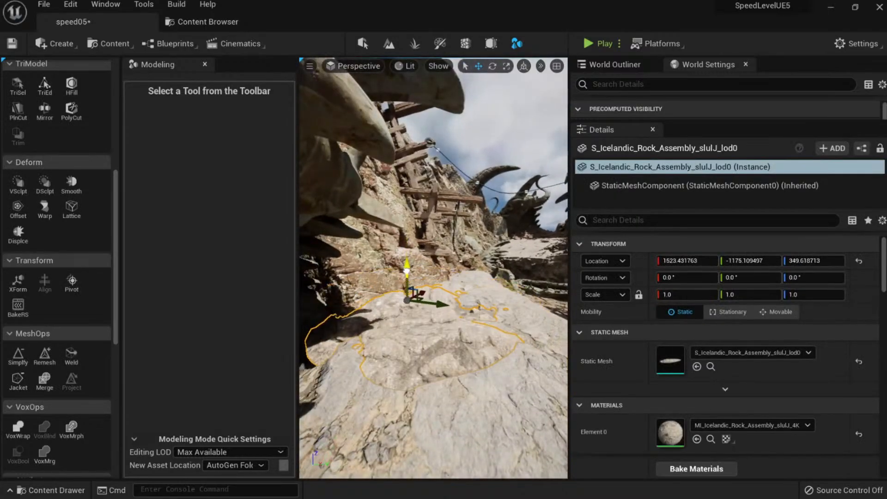
right_click_drag(427, 293, 413, 320)
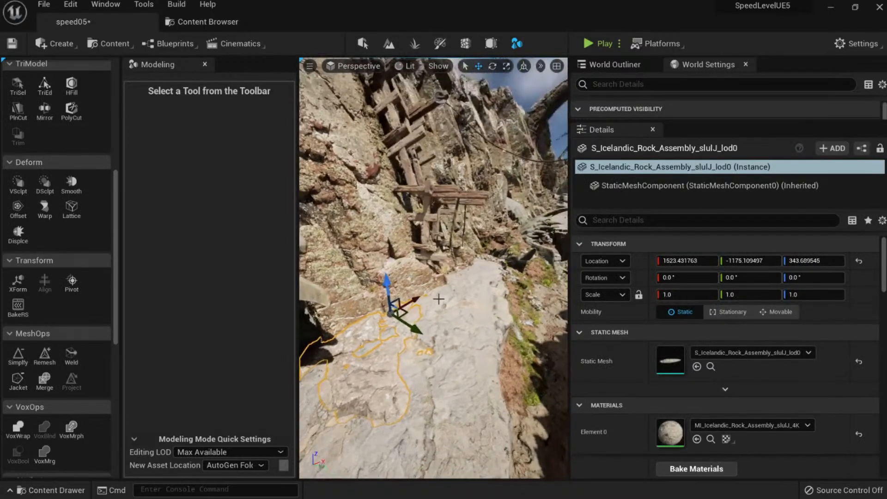
left_click_drag(409, 301, 351, 341, "alt")
mouse_move(387, 337)
right_mouse_down()
mouse_move(346, 327)
mouse_move(387, 338)
right_mouse_up()
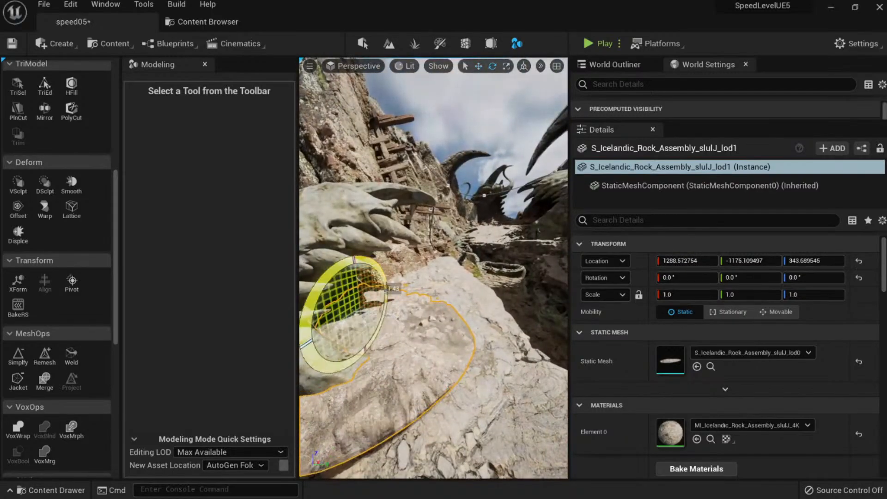
key("Escape")
right_click_drag(389, 288, 413, 287)
left_click(361, 319)
mouse_move(360, 318)
right_mouse_down()
mouse_move(323, 291)
mouse_move(325, 282)
mouse_move(344, 284)
mouse_move(344, 303)
right_mouse_up()
key("Escape")
key("w")
Place the Lava Spire from vertical_assets_small into the canyon and slide it along Y.
left_click(208, 22)
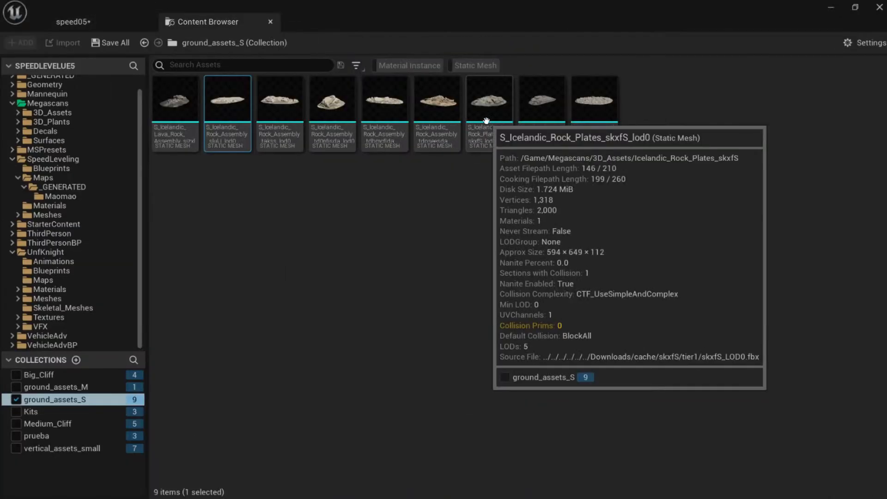
left_click(61, 448)
left_click_drag(280, 99, 401, 346)
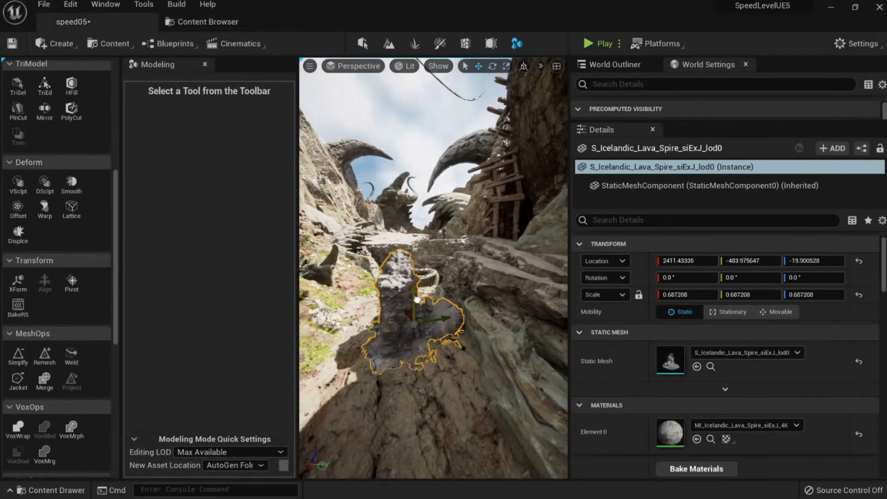
left_click_drag(440, 317, 370, 330)
key("Escape")
key("s")
right_click_drag(398, 331, 398, 316)
key("w")
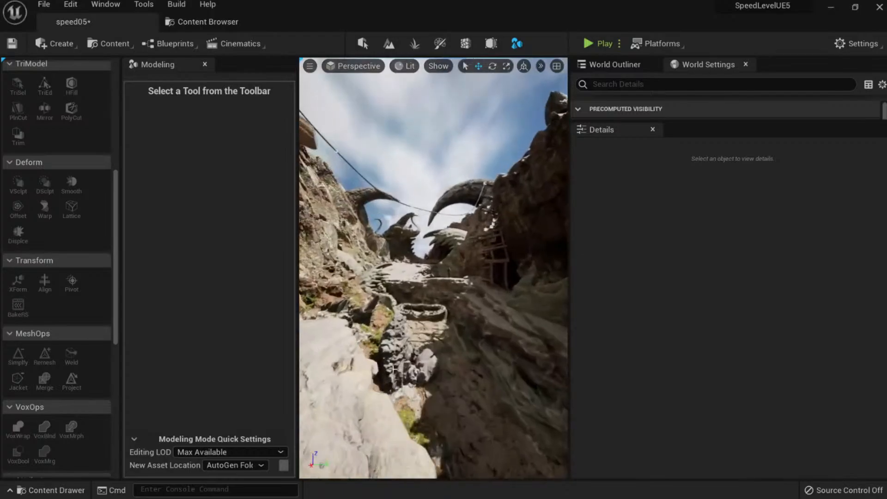
Duplicate the Lava Spire, move the copy across the path, raise it and level its tilt.
left_click(410, 356)
left_click_drag(422, 359, 496, 353, "alt")
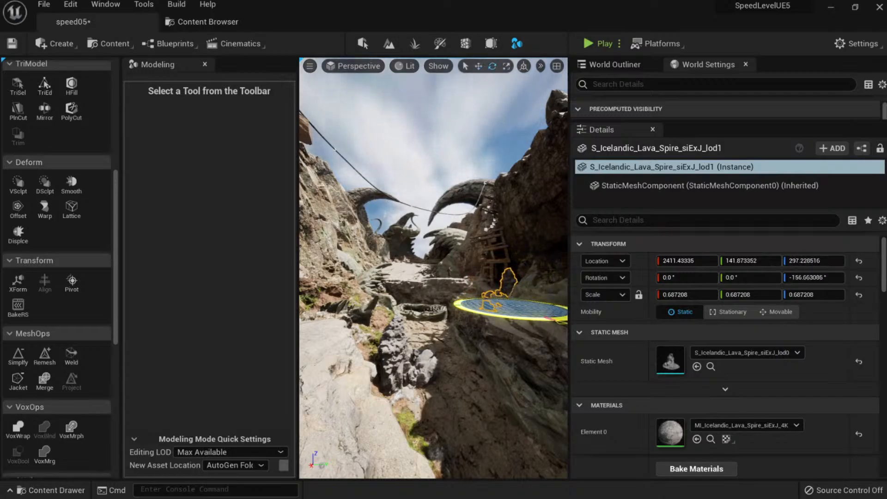
key("Escape")
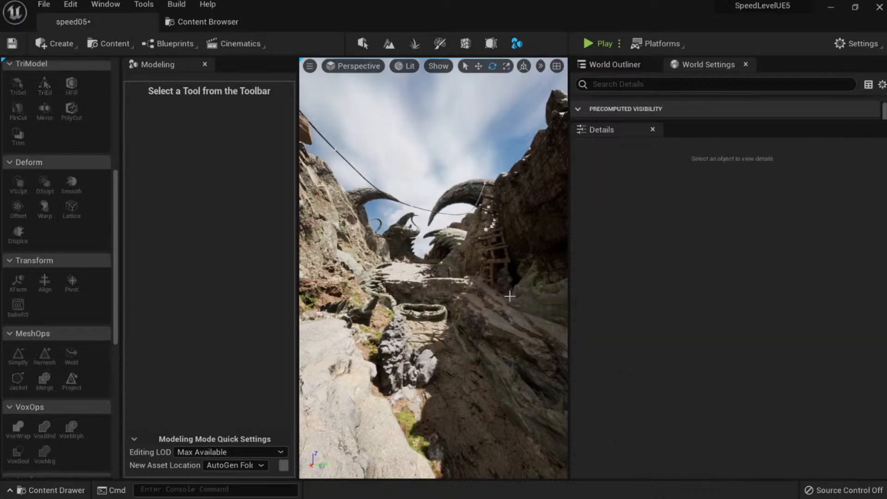
left_click(503, 276)
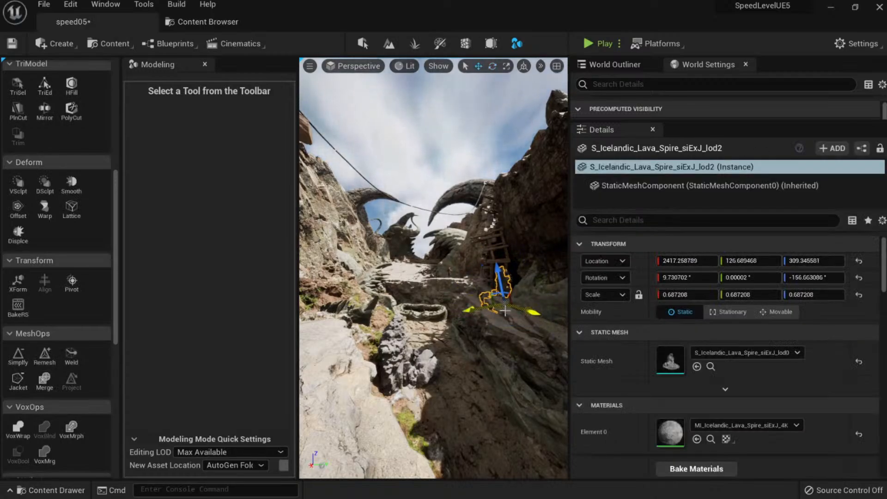
mouse_move(416, 298)
left_mouse_down()
mouse_move(387, 296)
mouse_move(400, 296)
left_mouse_up()
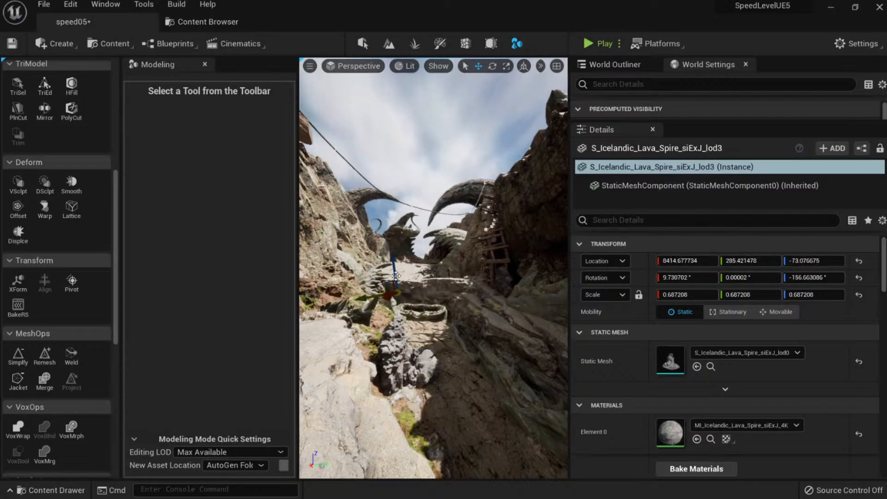
mouse_move(395, 266)
left_mouse_down()
mouse_move(393, 241)
mouse_move(390, 260)
left_mouse_up()
mouse_move(411, 277)
right_mouse_down()
mouse_move(393, 268)
mouse_move(398, 275)
right_mouse_up()
left_click_drag(396, 274, 354, 285)
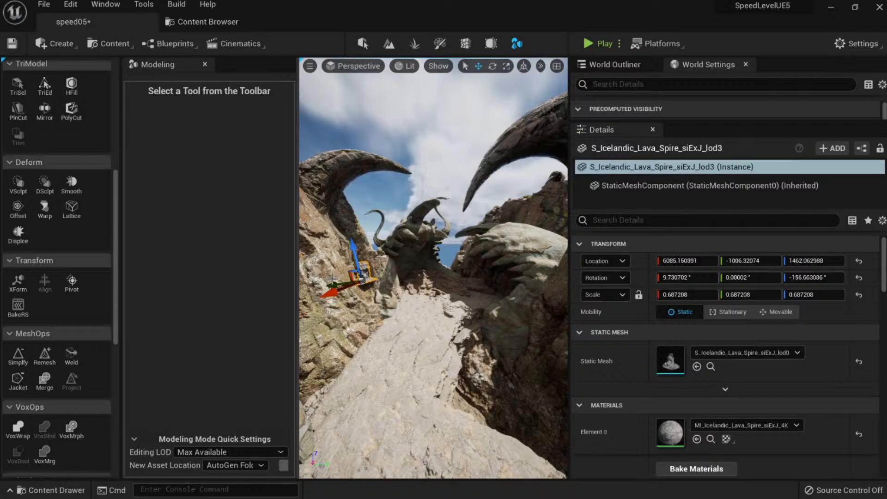
left_click_drag(332, 278, 371, 299)
left_click_drag(429, 246, 437, 255)
Spin the spire copy about its vertical axis, lower it to the path and tilt it about 10°.
key("r")
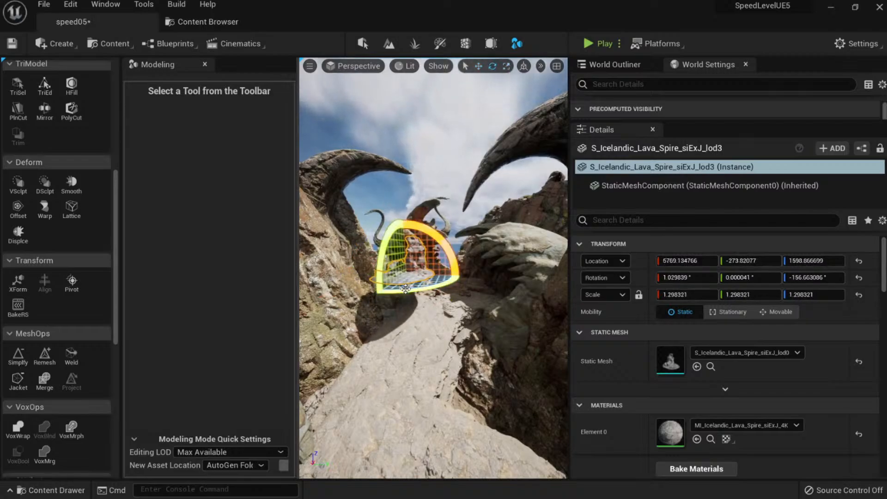
left_click_drag(406, 288, 462, 276)
left_click_drag(400, 245, 410, 288)
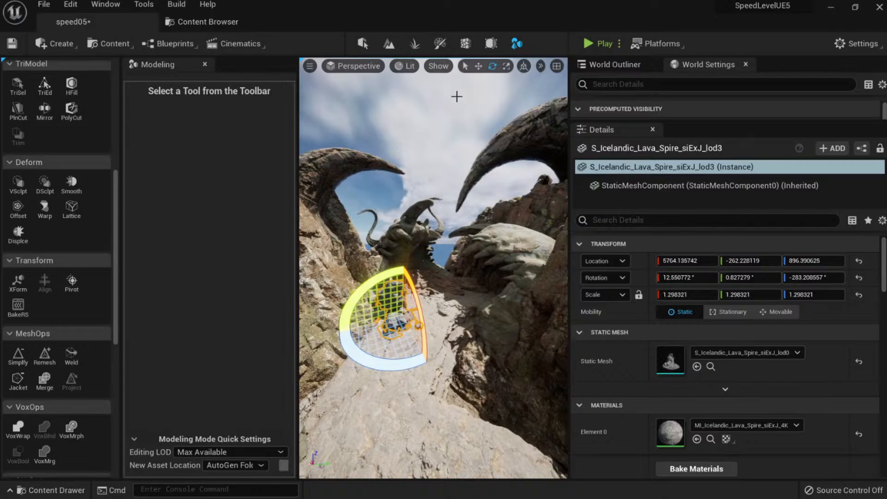
left_click_drag(371, 279, 361, 288)
key("Escape")
Reposition the spire on the path and add another rotated spire copy to its right.
left_click(400, 301)
right_click_drag(400, 301, 365, 308)
key("w")
left_click_drag(534, 302, 448, 277)
right_click_drag(447, 277, 490, 261)
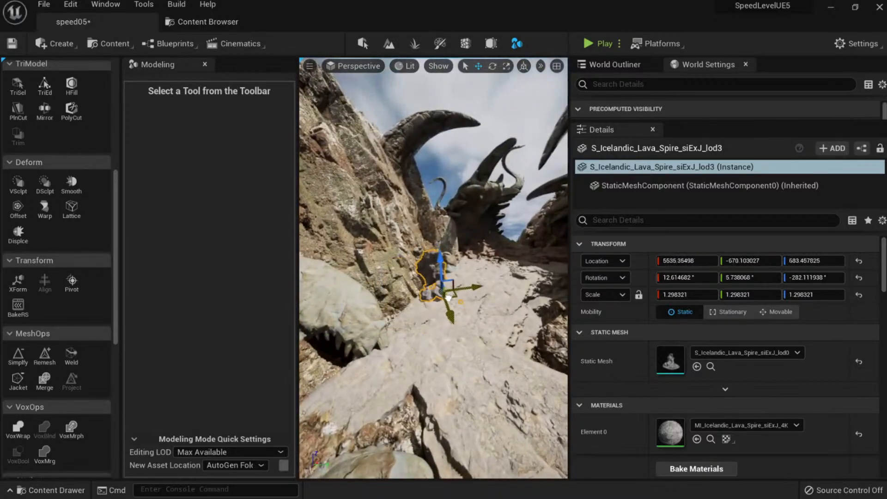
left_click_drag(454, 297, 560, 288, "alt")
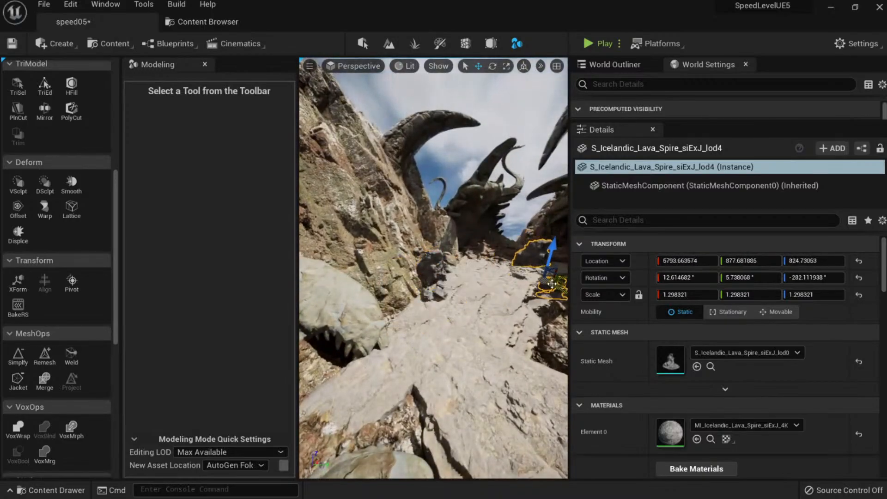
right_click_drag(540, 289, 566, 292)
key("e")
left_click_drag(477, 304, 505, 277)
key("w")
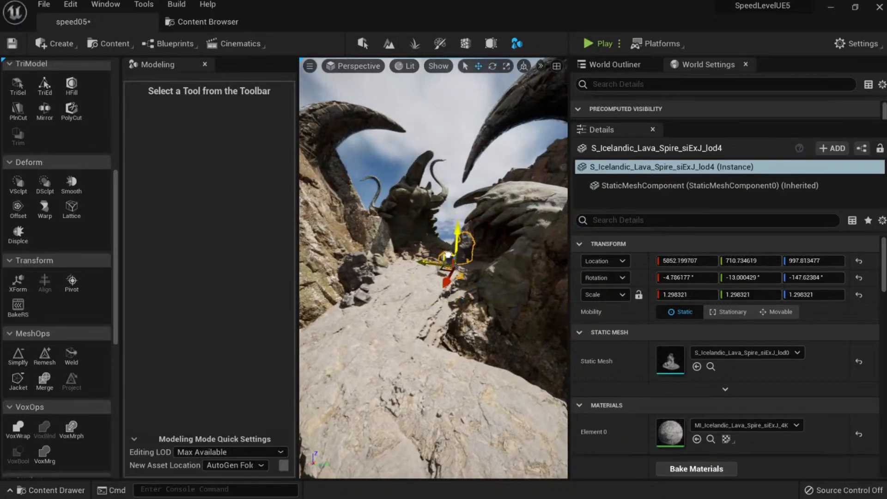
key("Delete")
left_click(454, 252)
Undo a trial 28° rock rotation, then slide the Lava Spire across the ground.
key("w")
right_click_drag(441, 265, 451, 262)
key("e")
left_click_drag(441, 264, 488, 256)
key("ctrl+z")
left_click(478, 229)
key("w")
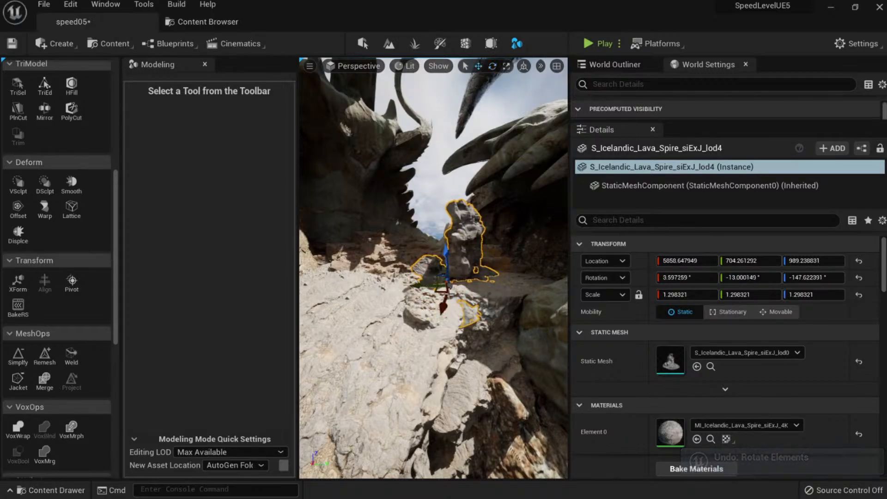
left_click_drag(441, 297, 424, 288)
right_click_drag(424, 288, 408, 272)
Duplicate the spire, spin and reposition the copy, then undo and save the level.
left_click_drag(466, 327, 368, 413, "alt")
key("e")
mouse_move(433, 453)
right_mouse_down()
mouse_move(494, 450)
mouse_move(433, 453)
right_mouse_up()
left_click_drag(426, 432, 430, 351)
key("w")
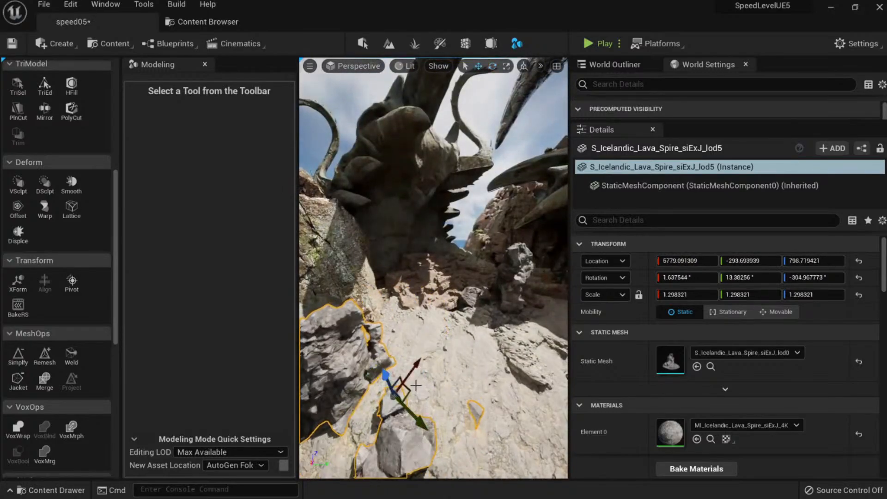
left_click_drag(406, 395, 437, 336)
key("e")
key("w")
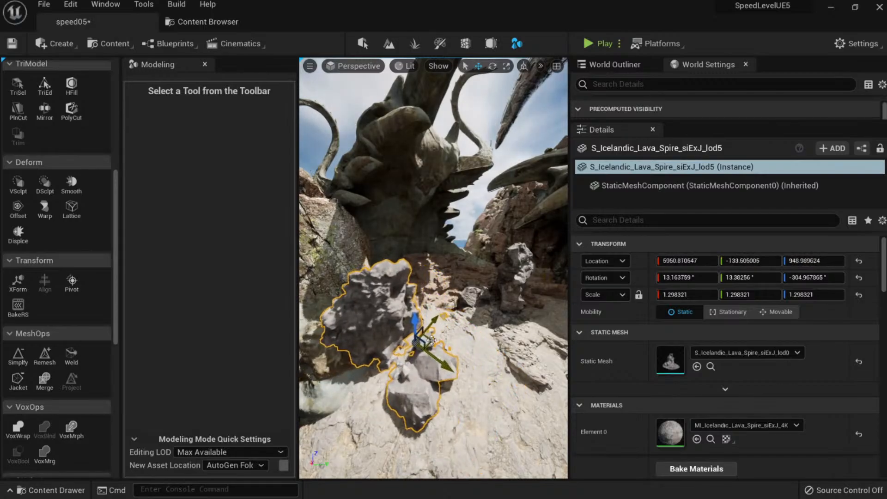
key("Escape")
key("ctrl+z")
key("ctrl+s")
Rotate the lava spire rock about 83° and tilt it slightly forward.
right_click_drag(425, 344, 383, 339)
key("Escape")
left_click(383, 339)
left_click_drag(343, 363, 380, 359)
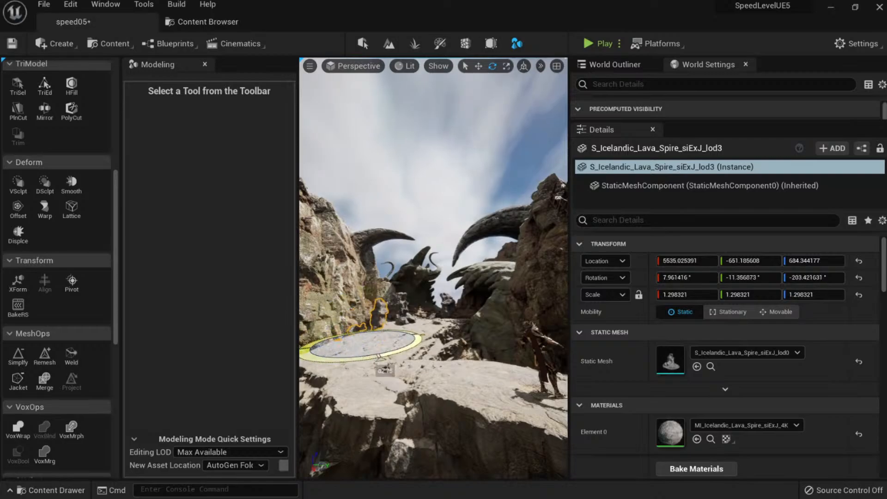
key("w")
mouse_move(393, 341)
right_mouse_down()
mouse_move(392, 363)
mouse_move(398, 357)
right_mouse_up()
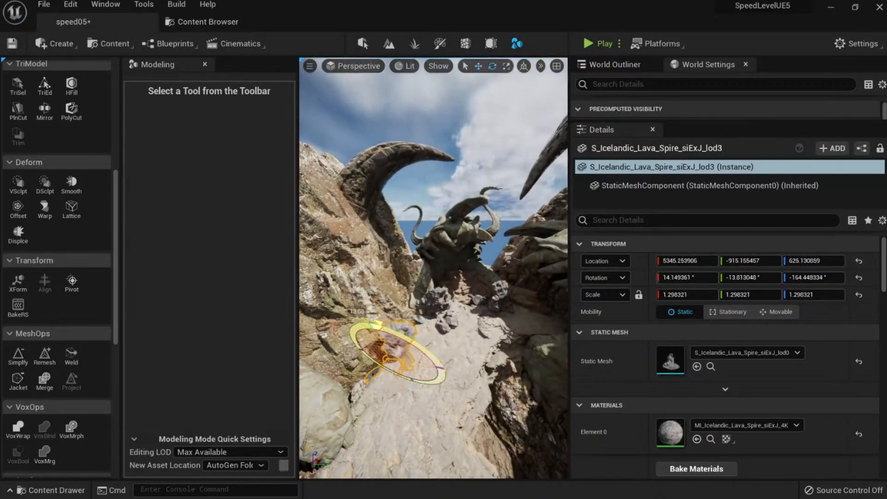
left_click_drag(378, 322, 374, 324)
key("Escape")
left_click(396, 342)
mouse_move(397, 342)
right_mouse_down()
mouse_move(390, 321)
mouse_move(405, 333)
right_mouse_up()
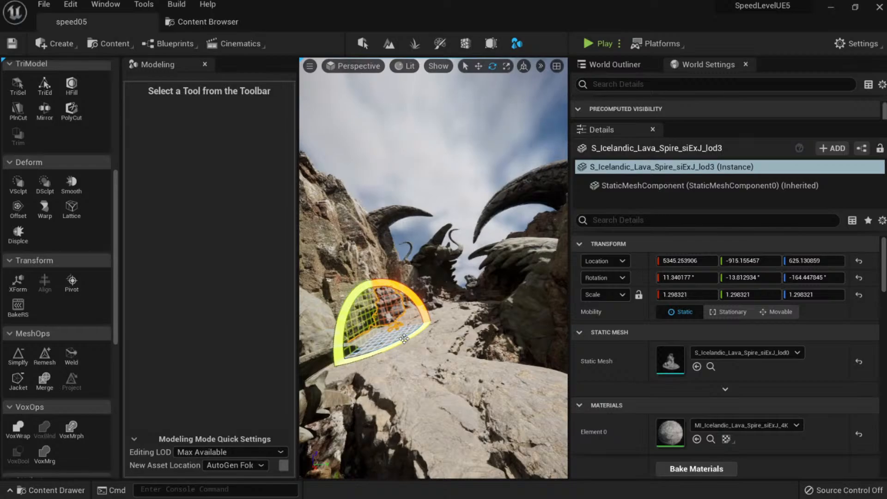
right_click_drag(409, 352, 398, 246)
key("Escape")
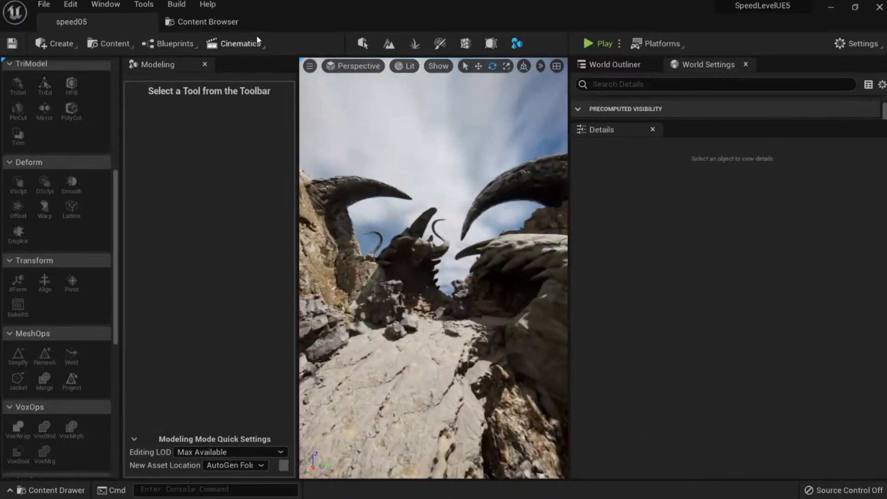
Drag the Rock_Assembly_Eruption slab from the Content Browser onto the canyon path, angled about 21°.
left_click(203, 21)
left_click_drag(353, 126, 403, 372)
left_click_drag(407, 342, 405, 365)
Tilt and sink the eruption slab to follow the slope, then save the level.
key("w")
right_click_drag(406, 360, 455, 344)
key("e")
mouse_move(469, 339)
left_mouse_down()
mouse_move(472, 351)
mouse_move(470, 342)
left_mouse_up()
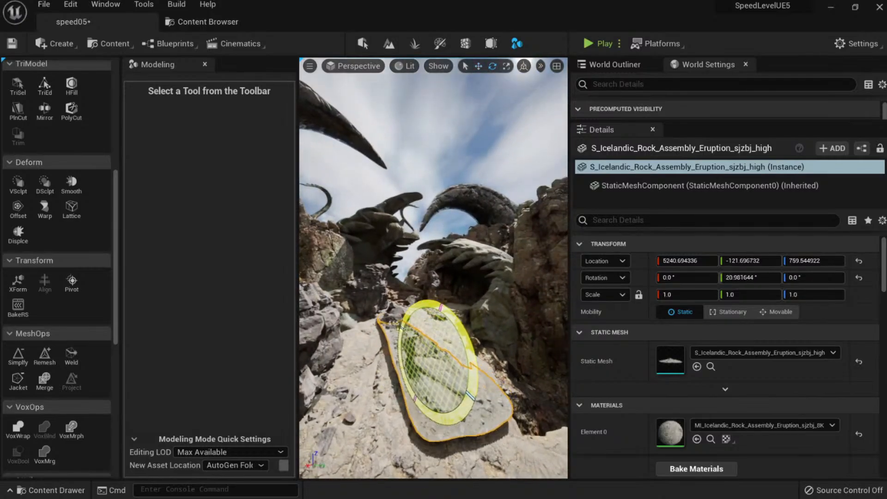
key("w")
mouse_move(437, 319)
left_mouse_down()
mouse_move(433, 336)
mouse_move(435, 329)
left_mouse_up()
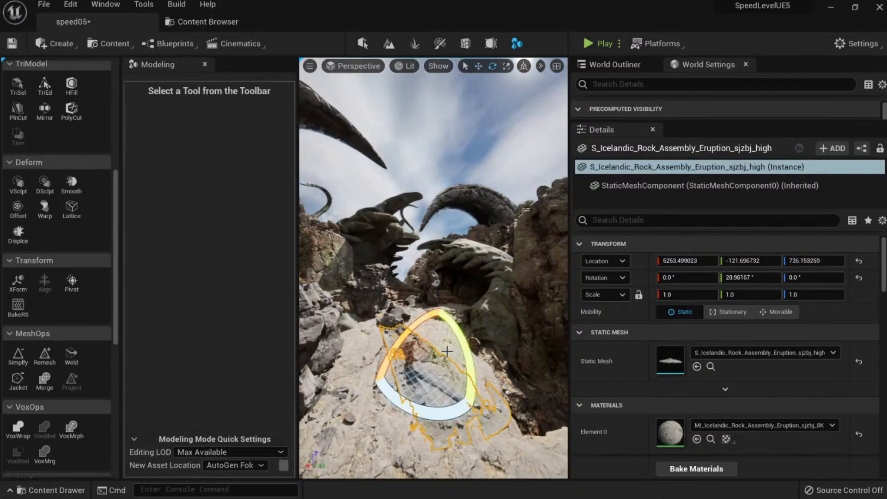
left_click_drag(442, 406, 432, 436)
key("Escape")
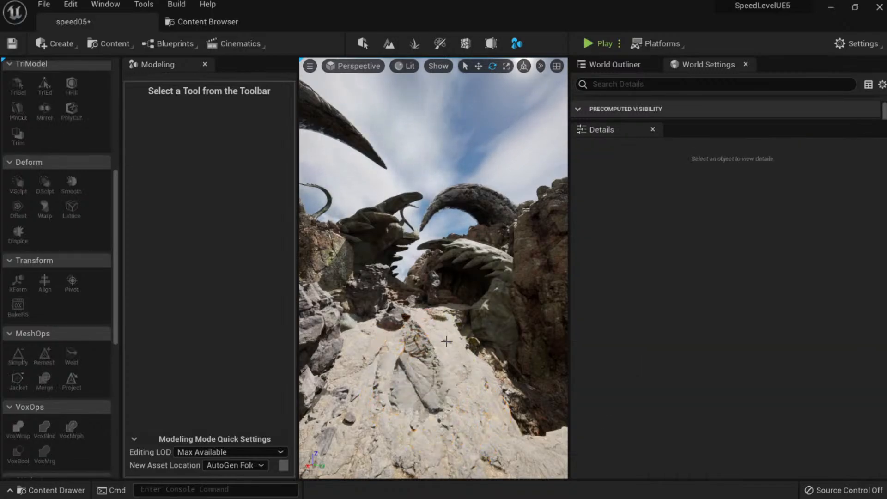
key("ctrl+s")
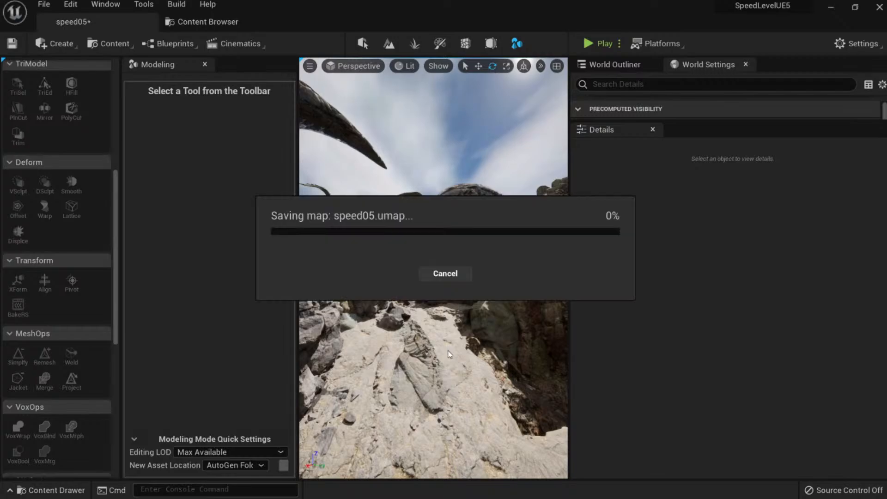
Alt-drag a copy of the slab to its left and rotate the copy.
left_click(422, 366)
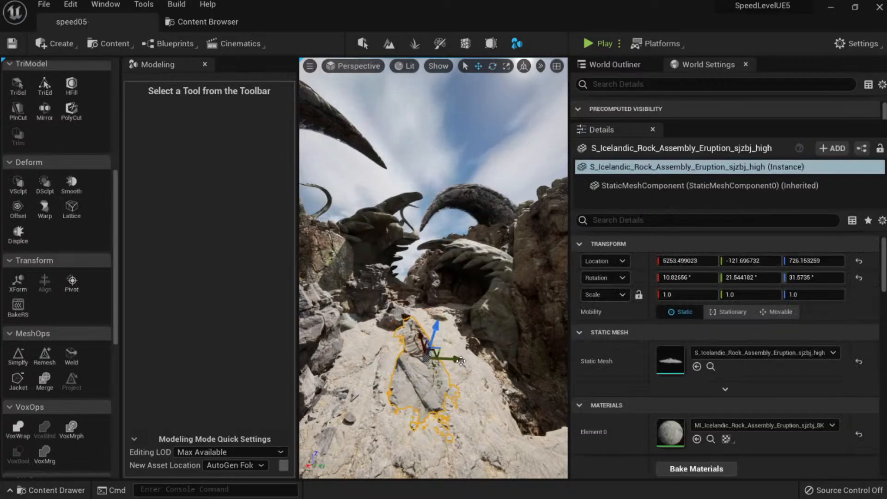
left_click_drag(460, 360, 383, 316, "alt")
key("e")
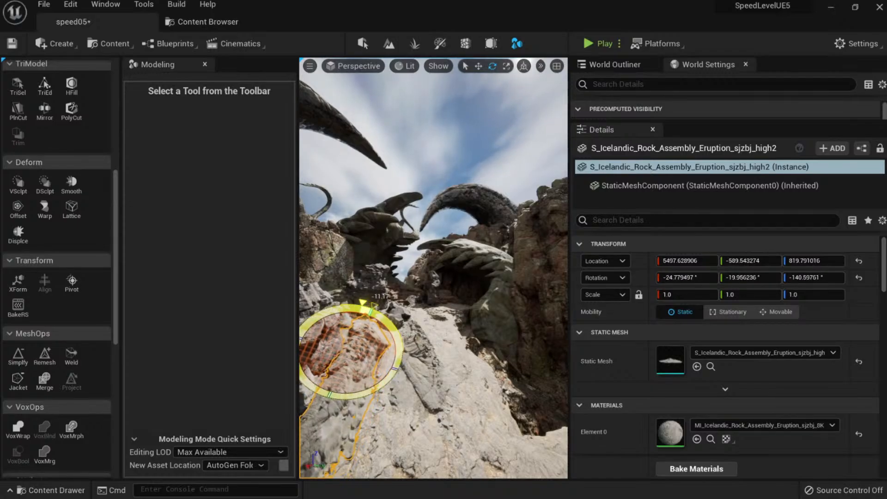
key("Escape")
mouse_move(382, 315)
right_mouse_down()
mouse_move(369, 300)
mouse_move(370, 324)
right_mouse_up()
left_click(370, 393)
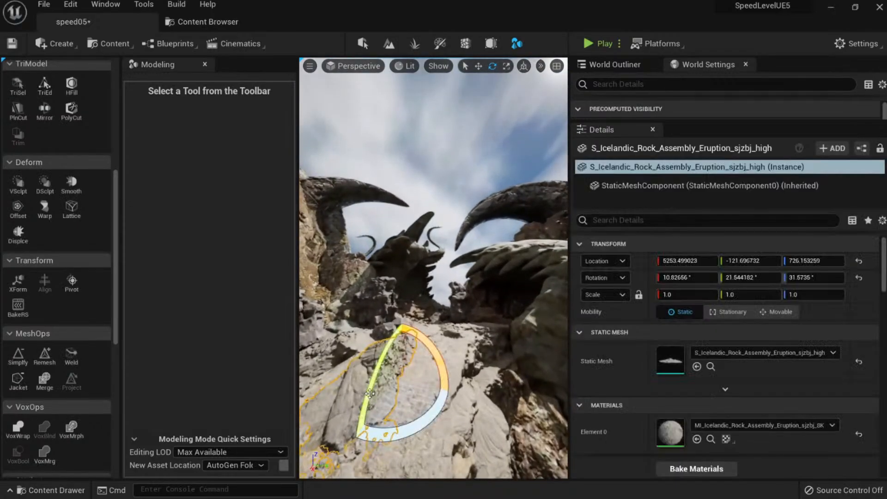
key("w")
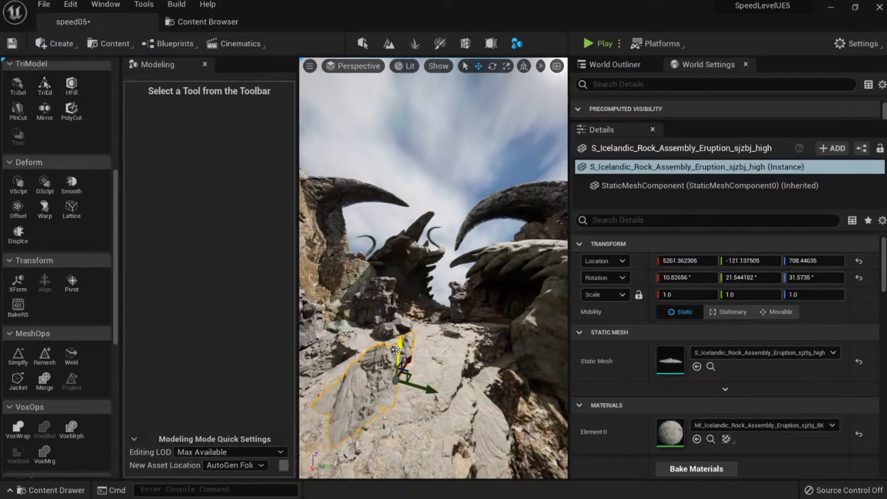
key("Escape")
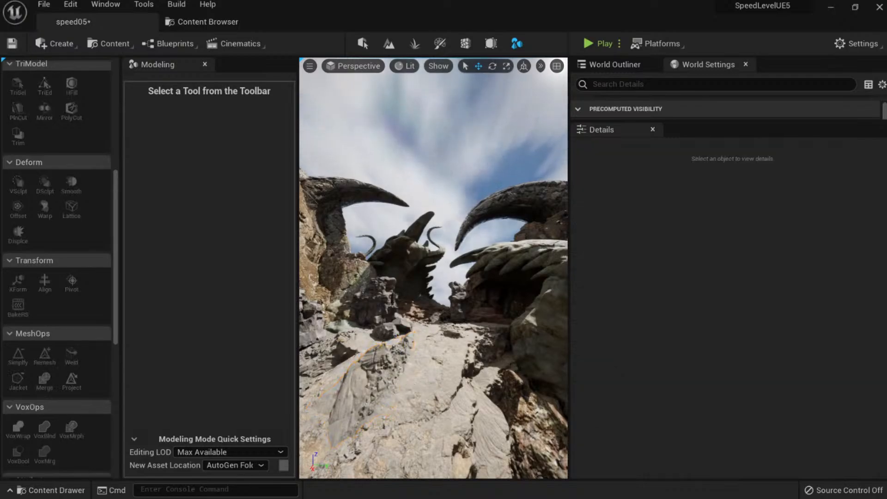
Slide the original slab along the path, sink it to 5217.23, -46.36, 704.51, and save.
left_click(380, 399)
right_click_drag(380, 399, 376, 409)
left_click_drag(444, 360, 478, 368)
right_click_drag(452, 380, 460, 372)
left_click_drag(416, 289, 437, 316)
key("ctrl+s")
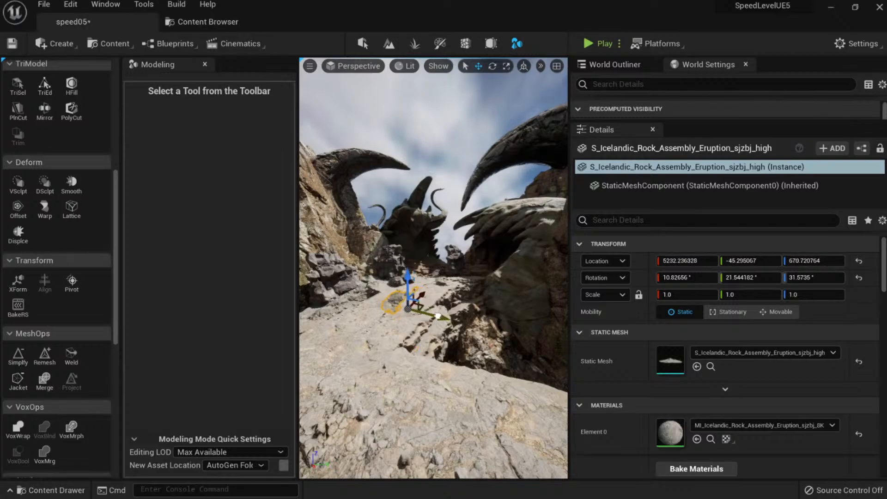
key("Escape")
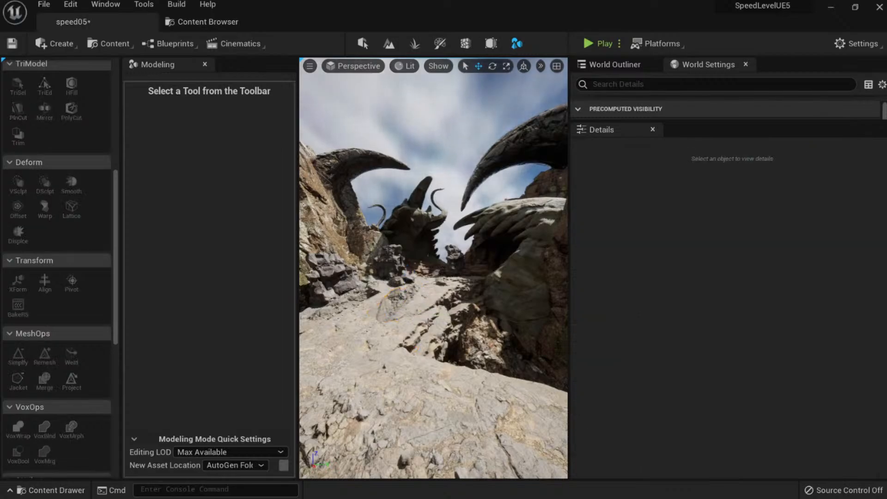
key("ctrl+s")
Select and frame the horned rock sculpture, and save the level.
right_click_drag(428, 323, 426, 312)
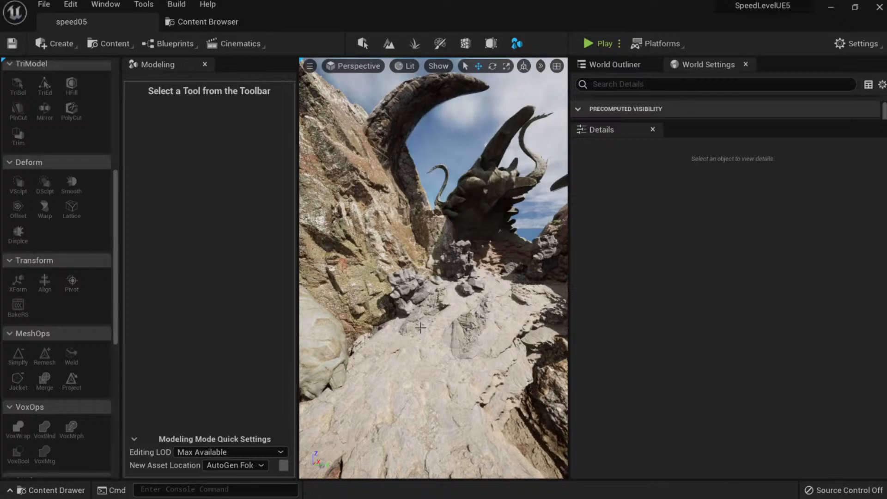
left_click(487, 174)
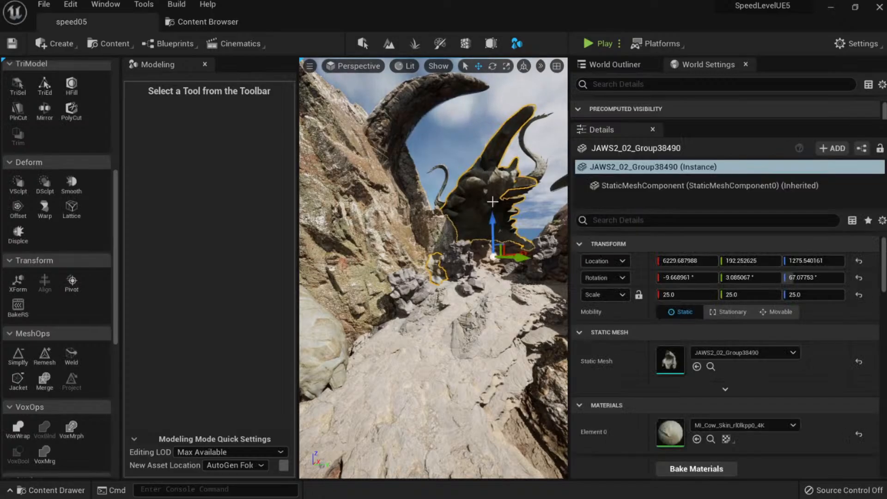
key("f")
key("ctrl+s")
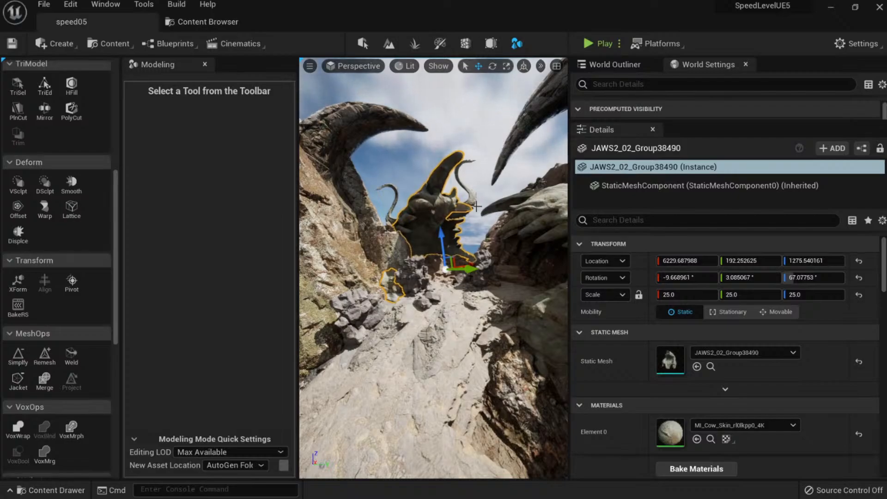
key("w")
right_click_drag(430, 305, 429, 324)
Duplicate the Icelandic rock slab and rotate the copy.
left_click(448, 291)
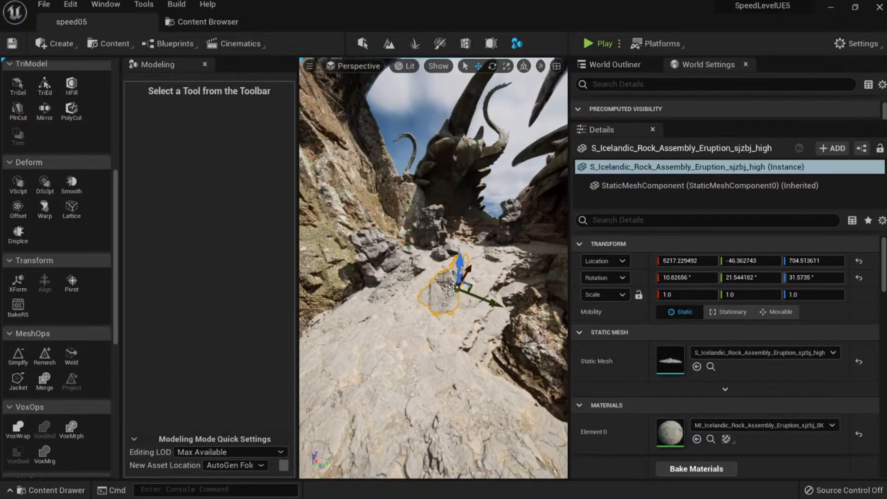
key("w")
mouse_move(448, 291)
right_mouse_down()
mouse_move(442, 210)
mouse_move(393, 231)
mouse_move(383, 225)
right_mouse_up()
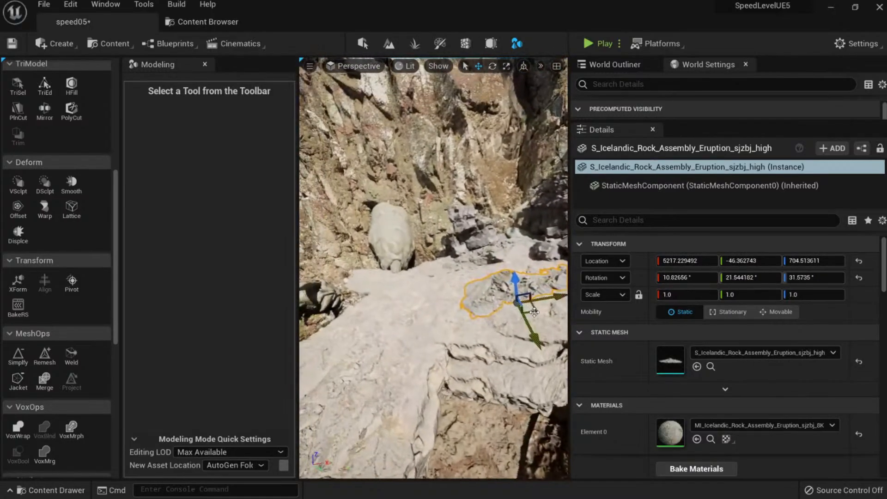
left_click_drag(534, 312, 395, 310, "alt")
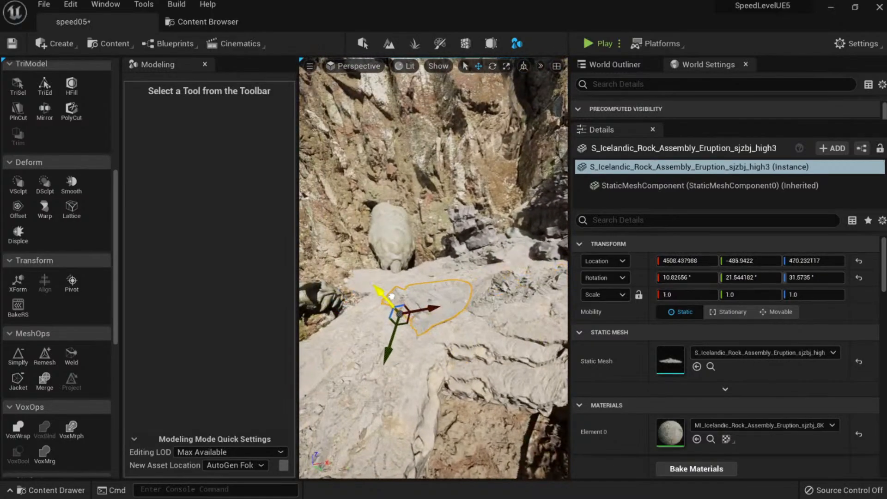
key("e")
right_click_drag(412, 288, 415, 289)
left_click_drag(415, 289, 377, 288)
key("w")
key("Escape")
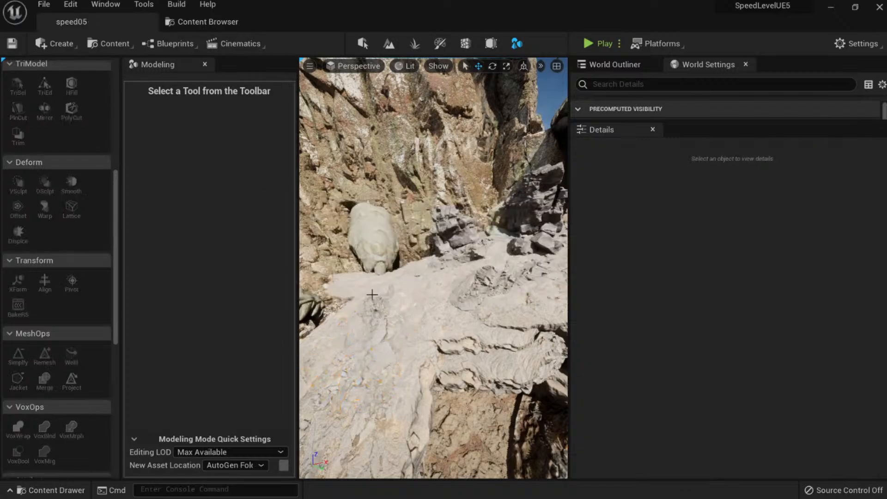
Duplicate another rock slab to the right, slide it along the path and sink it into the ground.
right_click_drag(346, 386, 397, 384)
left_click(346, 386)
left_click_drag(357, 318, 461, 346, "alt")
right_click_drag(462, 347, 499, 346)
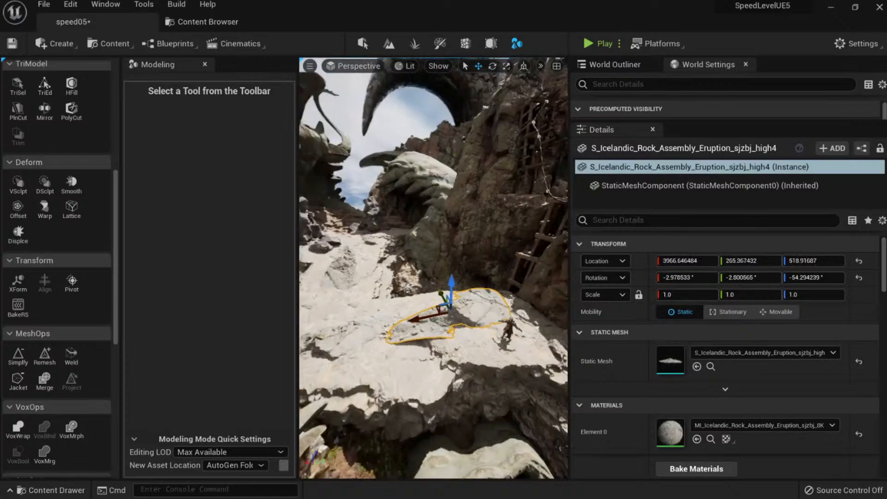
left_click_drag(451, 284, 449, 292)
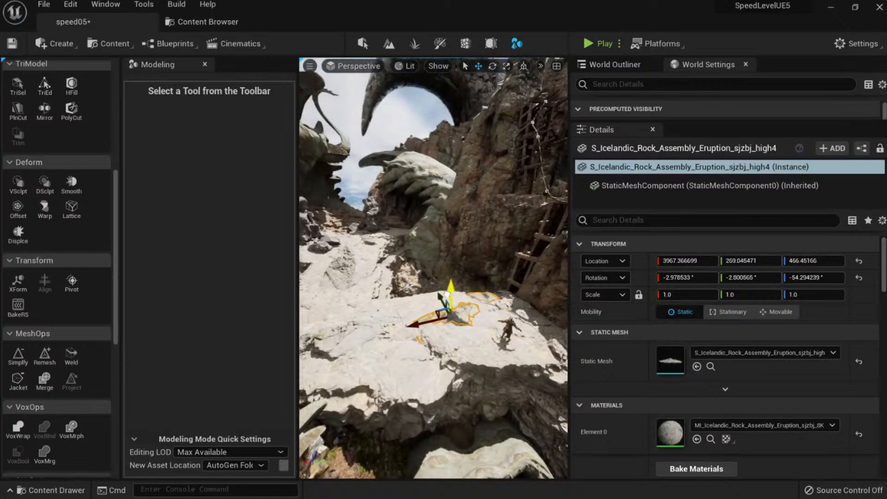
key("Escape")
Make a spun copy of that rock, shrink it to about two-thirds size and nudge it into place.
right_click_drag(410, 340, 444, 346)
left_click(410, 339)
key("e")
left_click_drag(417, 391, 434, 456, "alt")
key("w")
left_click_drag(415, 336, 413, 332)
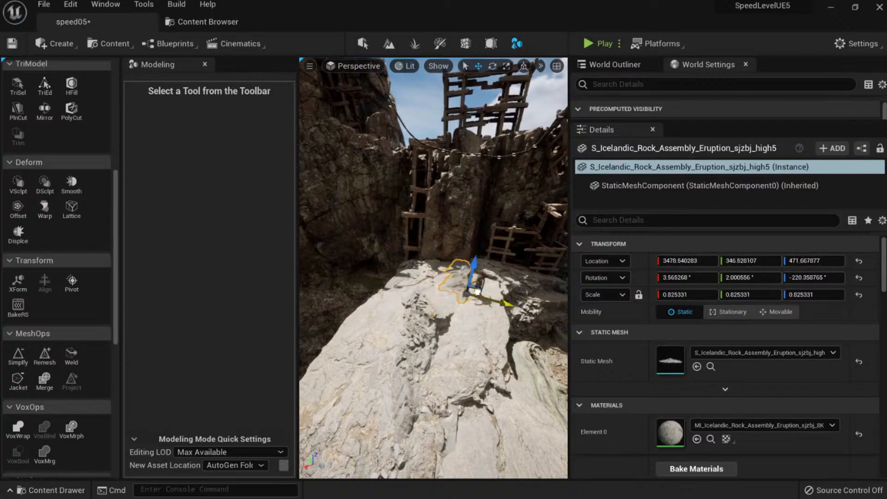
left_click_drag(477, 291, 477, 292)
right_click_drag(477, 292, 512, 383)
key("Escape")
Delete the latest rock slab copy, then undo the deletion.
left_click(454, 362)
left_click(406, 406)
right_click_drag(406, 406, 341, 404)
left_click(430, 306)
right_click_drag(430, 305, 461, 336)
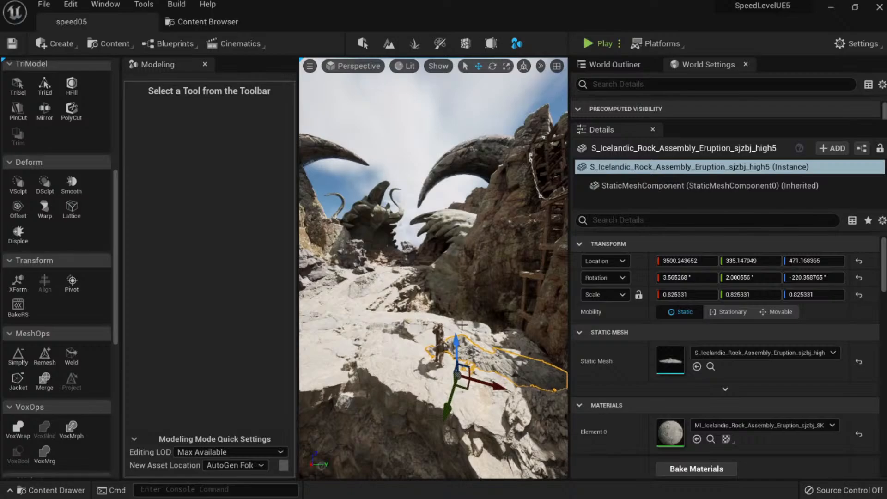
right_click_drag(460, 400, 499, 420)
right_click_drag(446, 344, 441, 341)
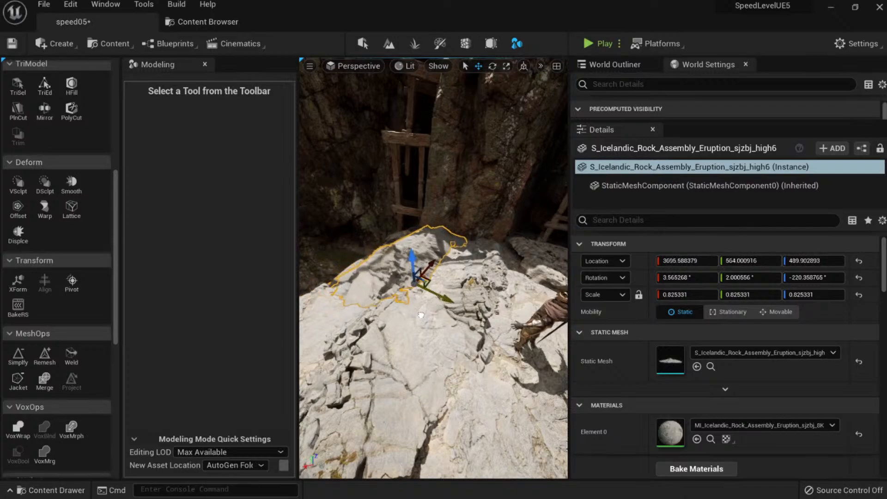
key("Delete")
key("ctrl+z")
Select the horn-shaped rock up the canyon and save the level.
right_click_drag(421, 296, 422, 292)
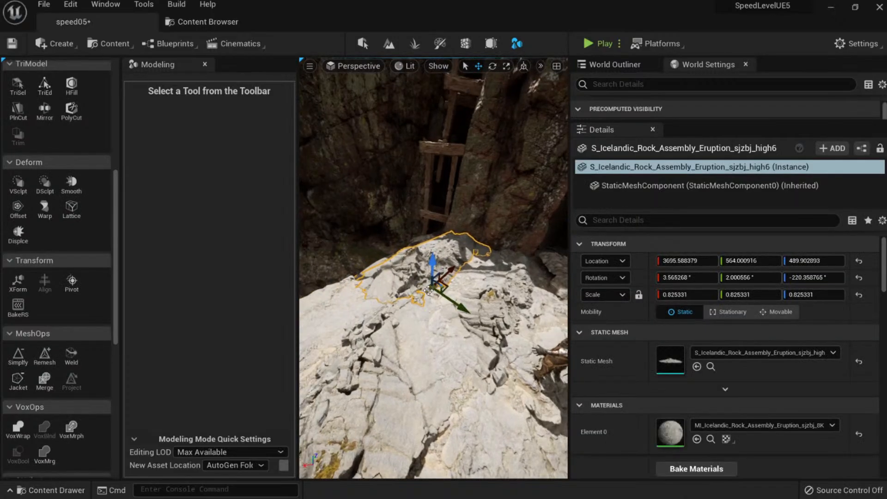
mouse_move(464, 334)
right_mouse_down()
mouse_move(481, 330)
mouse_move(473, 314)
mouse_move(461, 333)
right_mouse_up()
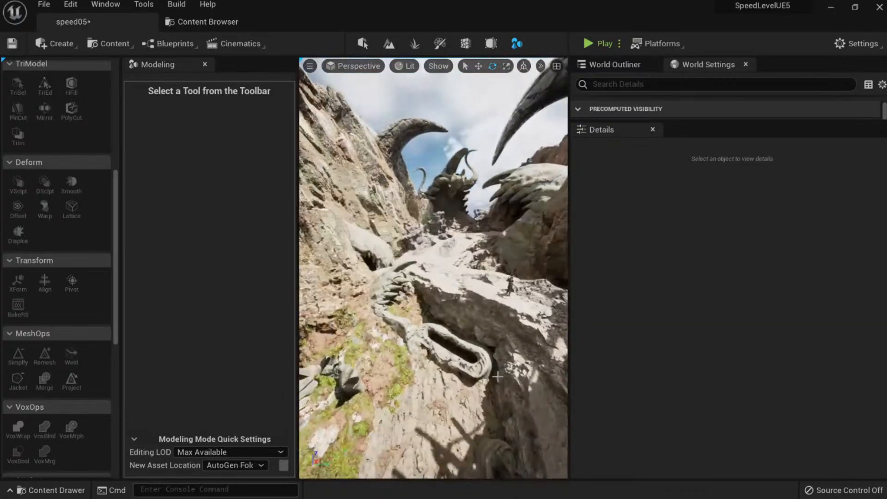
key("s")
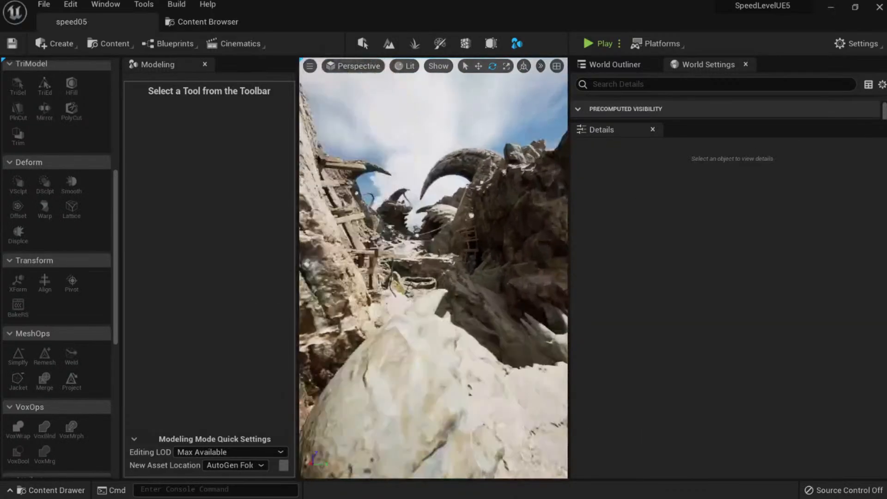
key("w")
right_click_drag(464, 376, 501, 342)
key("w")
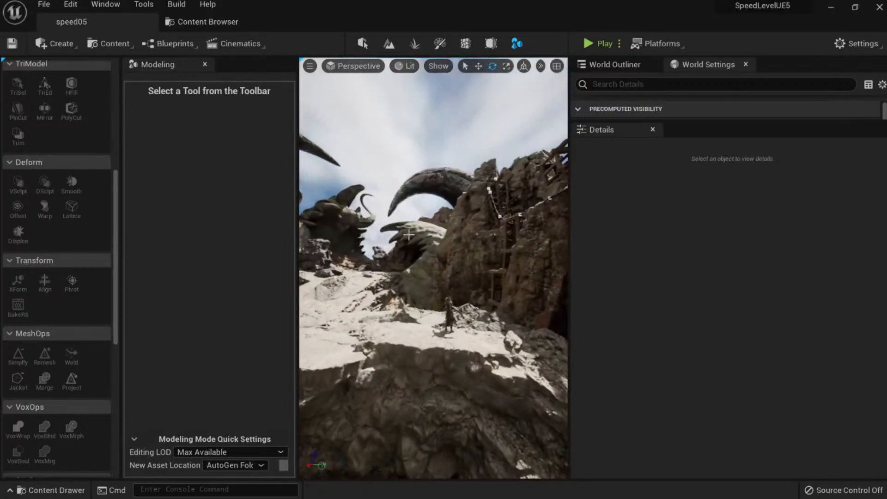
left_click(408, 235)
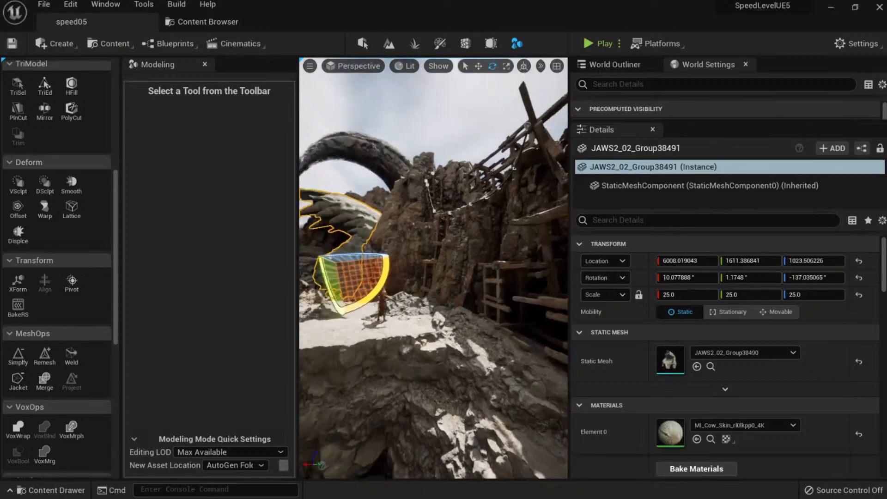
key("ctrl+s")
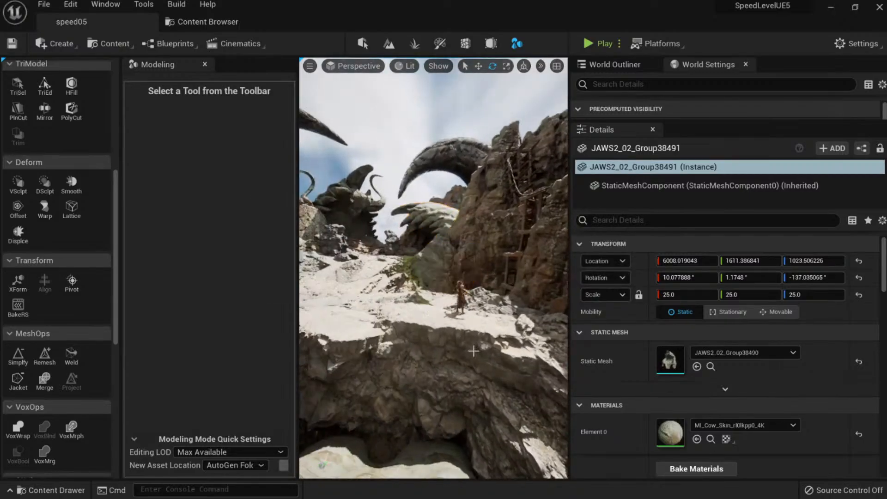
Select the knight and the rock beside it, then save the level again.
key("w")
right_click_drag(473, 351, 485, 360)
left_click(447, 320)
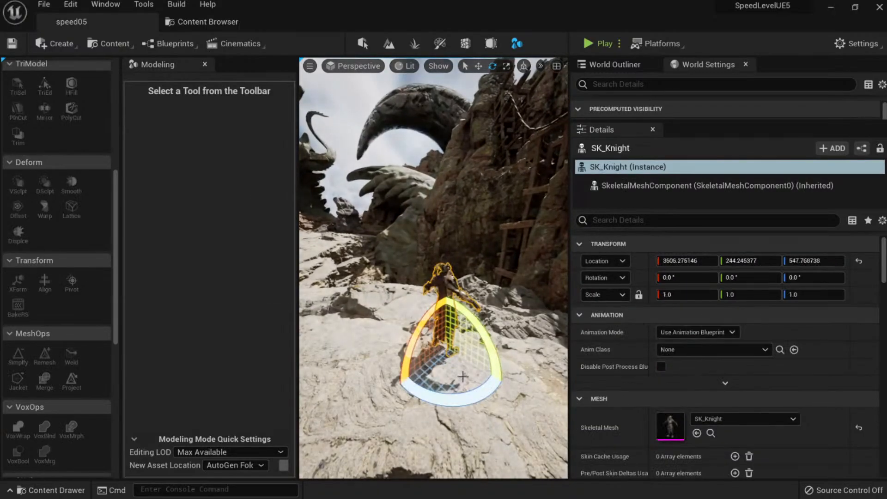
key("Escape")
key("s")
right_click_drag(436, 398, 435, 386)
key("w")
mouse_move(445, 306)
right_mouse_down()
mouse_move(447, 321)
mouse_move(449, 298)
right_mouse_up()
left_click(446, 306)
left_click(473, 334)
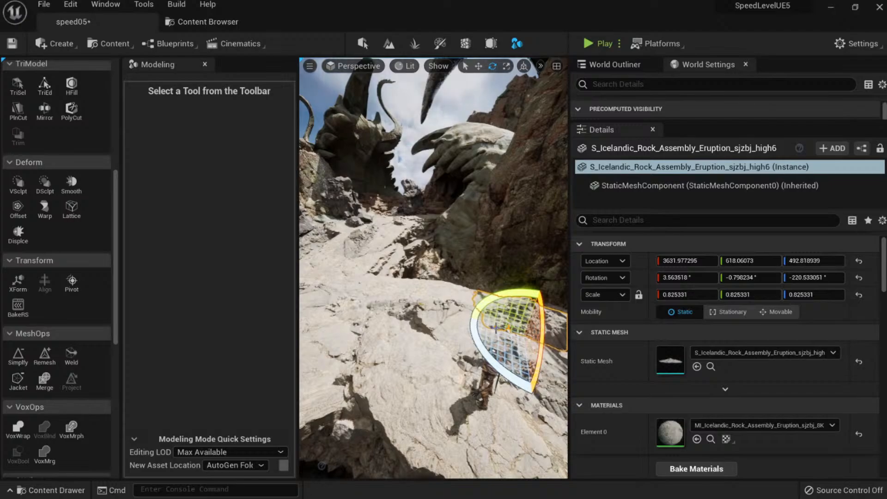
key("ctrl+s")
Place a tilted duplicate of that rock to the left, delete it, and fly back through the canyon.
right_click_drag(445, 322, 427, 289)
right_click_drag(414, 358, 480, 370)
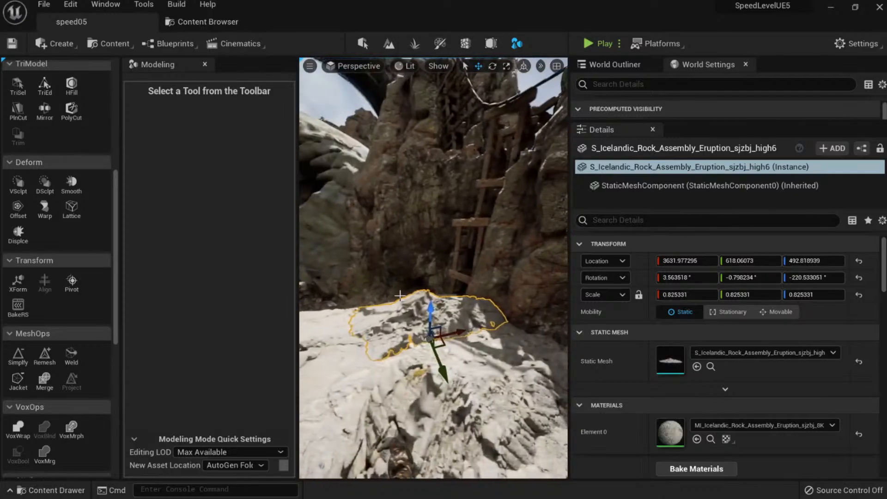
right_click_drag(433, 311, 373, 300)
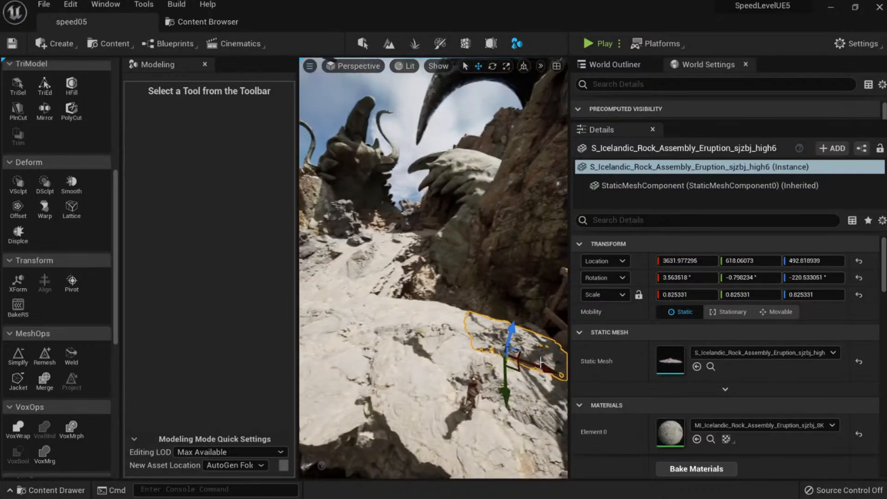
left_click_drag(510, 366, 366, 347, "alt")
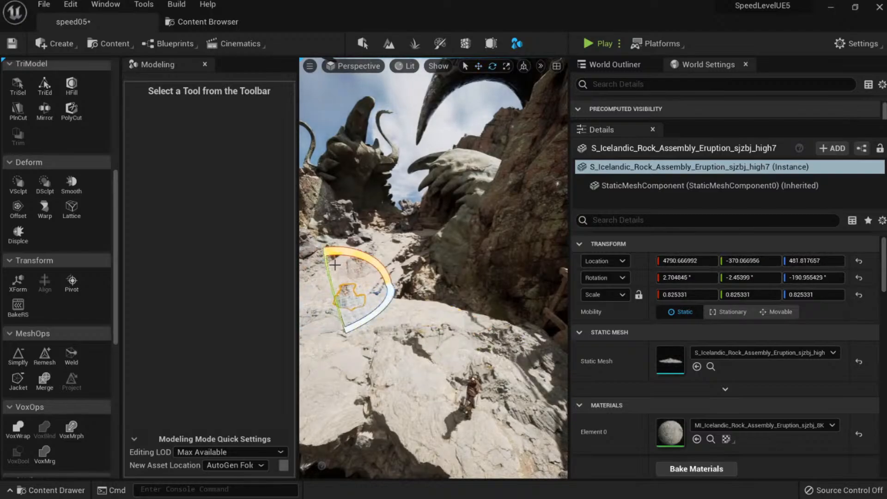
left_click_drag(326, 274, 327, 275)
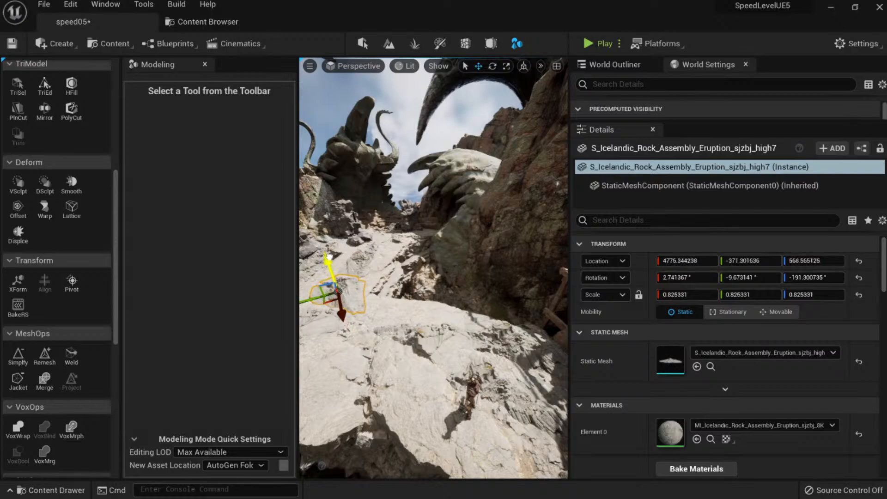
key("Delete")
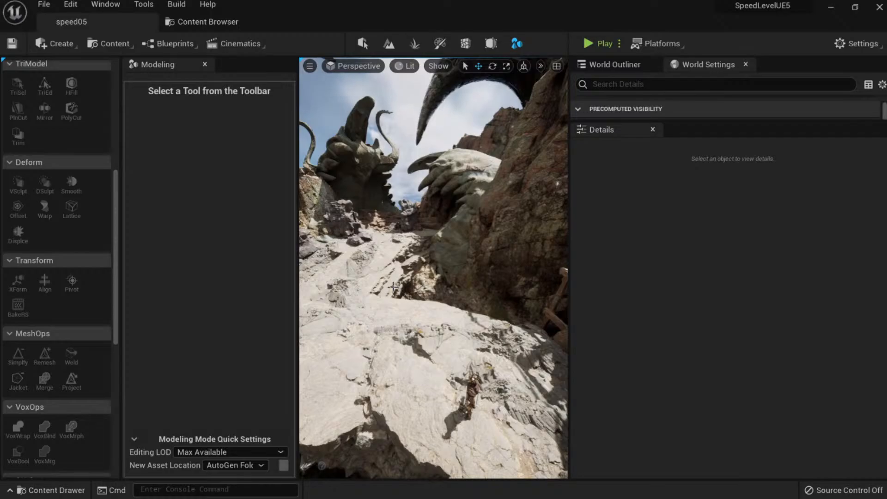
key("s")
right_click_drag(393, 287, 388, 279)
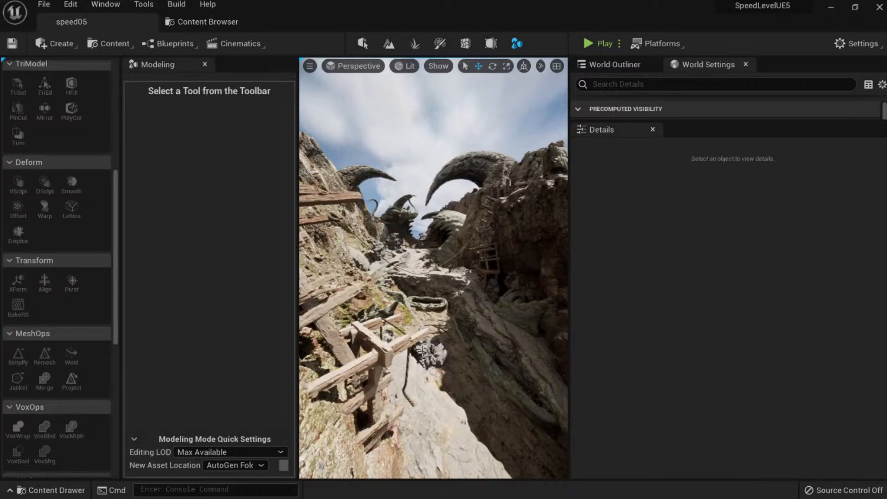
right_click_drag(447, 345, 444, 375)
right_click(426, 377)
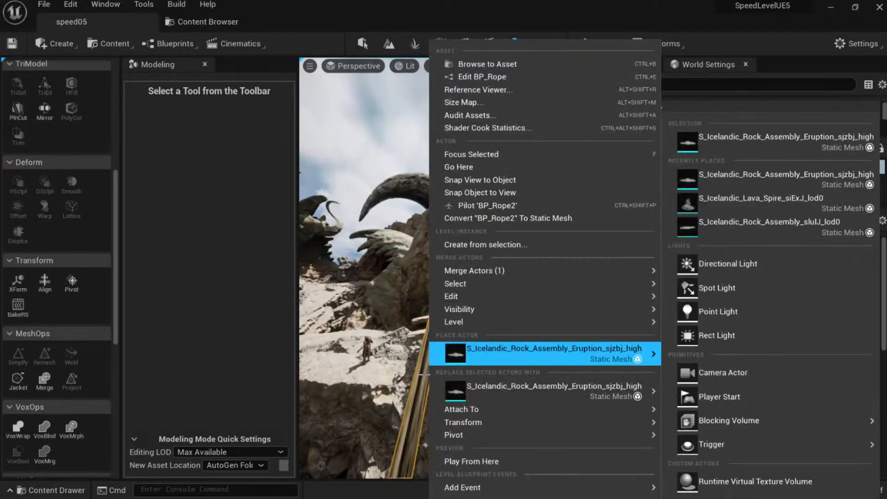
left_click(424, 375)
left_click(488, 271)
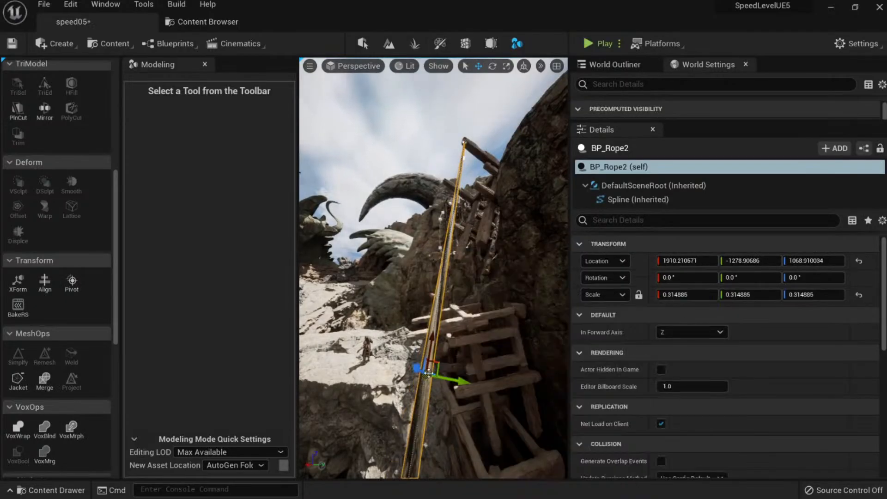
right_click_drag(425, 364, 426, 366)
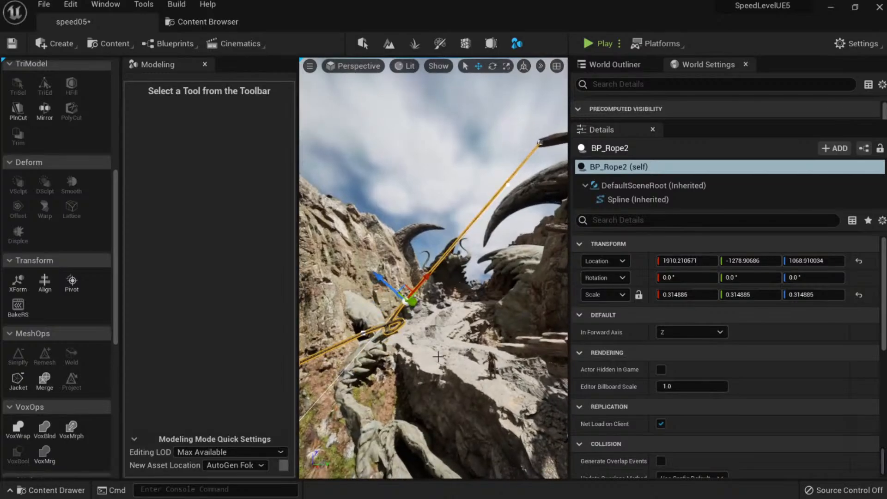
key("ctrl+z")
key("ctrl+z")
right_click_drag(437, 288, 436, 288)
right_click(444, 298)
left_click(472, 322)
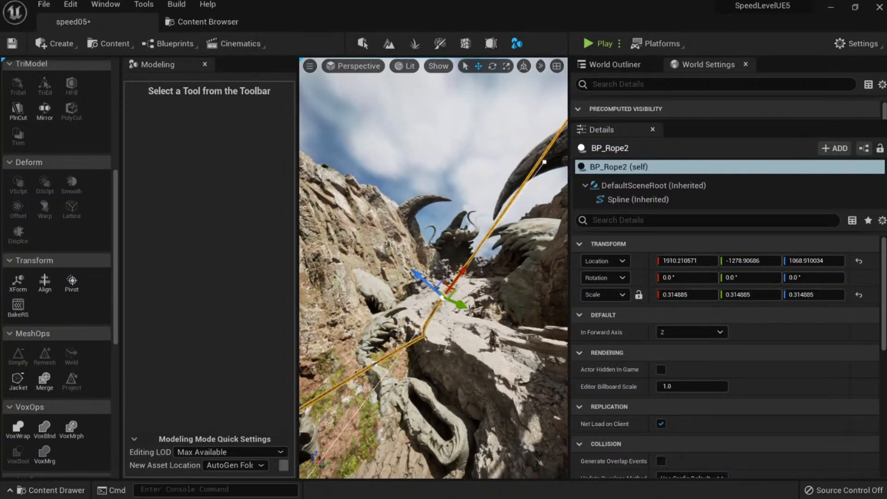
key("ctrl+z")
mouse_move(489, 323)
right_mouse_down()
mouse_move(520, 321)
mouse_move(482, 320)
mouse_move(488, 324)
right_mouse_up()
Lower the high7 Icelandic eruption rock slightly.
left_click(488, 366)
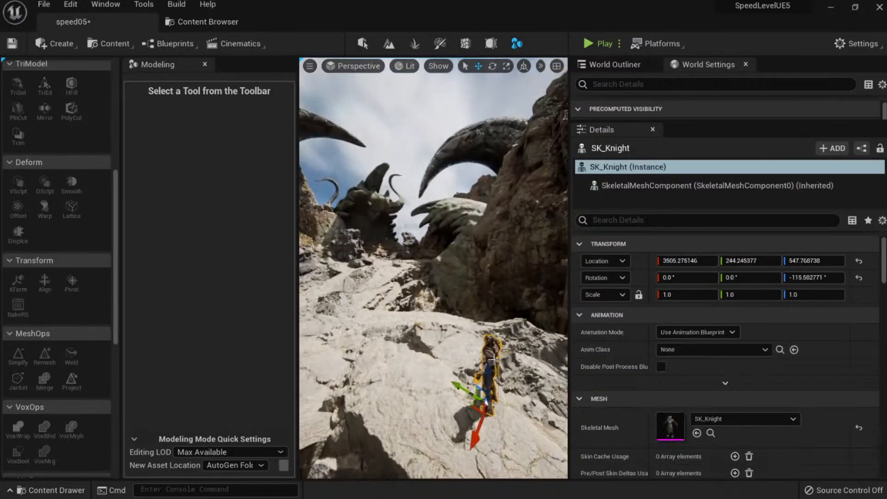
key("Delete")
right_click_drag(370, 312, 355, 325)
left_click(411, 272)
right_click_drag(411, 272, 438, 238)
key("e")
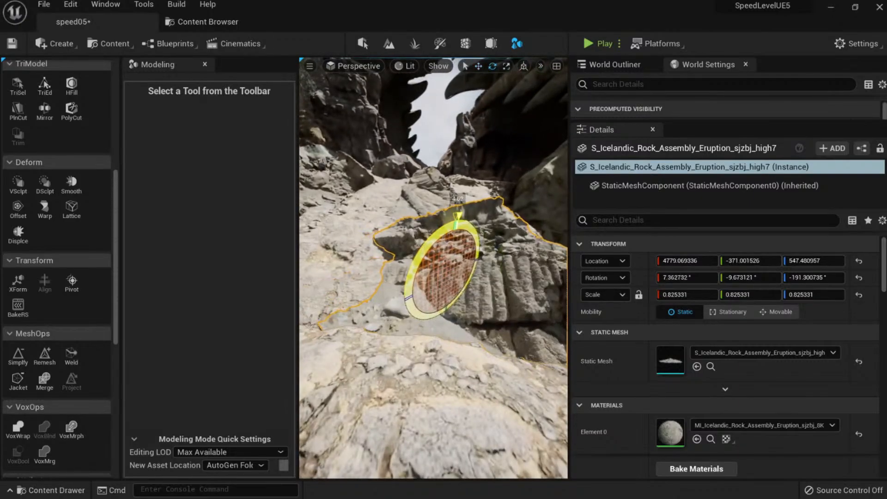
left_click_drag(453, 242, 454, 248)
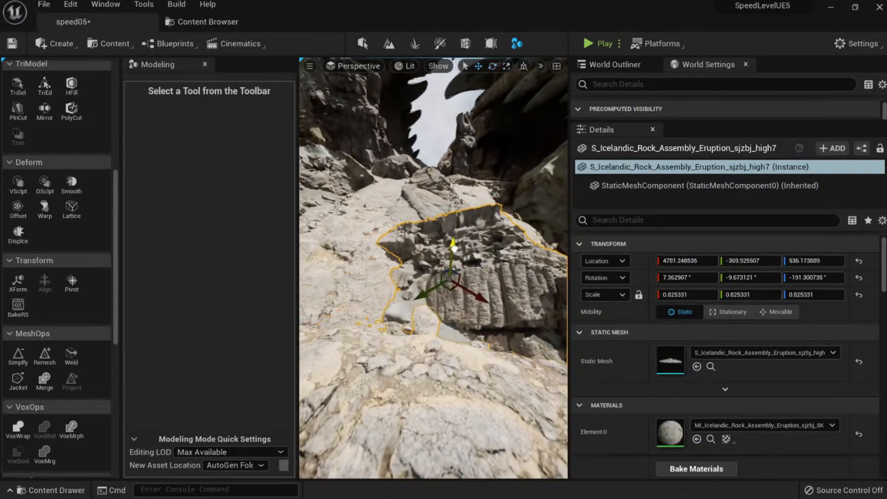
key("Escape")
mouse_move(454, 246)
right_mouse_down()
mouse_move(434, 242)
mouse_move(428, 251)
mouse_move(437, 251)
right_mouse_up()
Tilt the rock on the path back about 9 degrees and adjust its height.
left_click(436, 252)
key("e")
left_click_drag(437, 251, 406, 216)
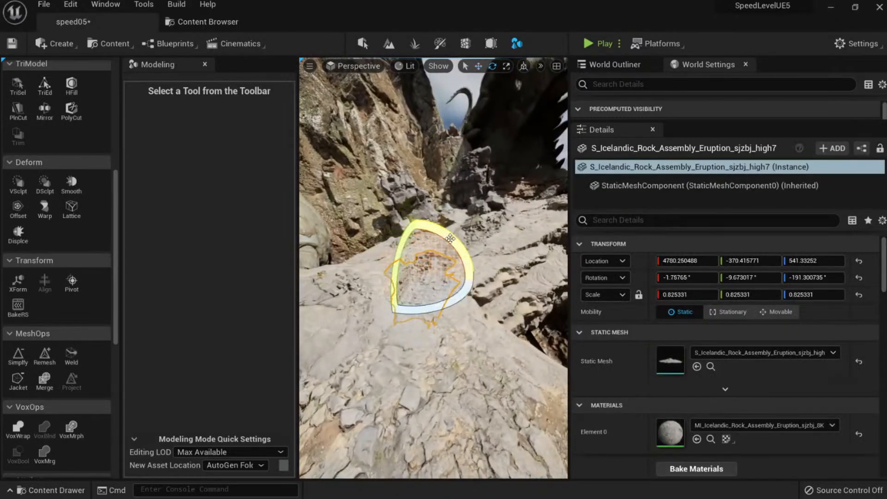
left_click_drag(417, 248, 417, 252)
key("Escape")
key("w")
right_click_drag(445, 271, 468, 327)
Duplicate the high7 rock as a rotated copy and shift it into position.
left_click(473, 273)
left_click(466, 319)
key("e")
left_click_drag(476, 325, 537, 344, "alt")
key("w")
right_click_drag(537, 344, 513, 311)
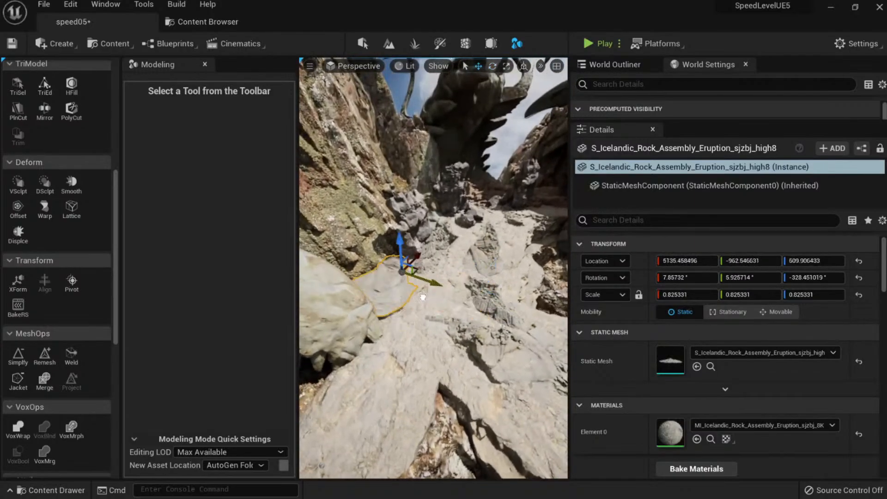
left_click_drag(423, 297, 425, 301)
left_click_drag(415, 243, 426, 267)
key("w")
right_click_drag(436, 296, 420, 303)
left_click_drag(435, 298, 398, 314)
Sink the new rock copy slightly into the canyon floor.
key("Escape")
right_click_drag(369, 314, 345, 301)
left_click(344, 300)
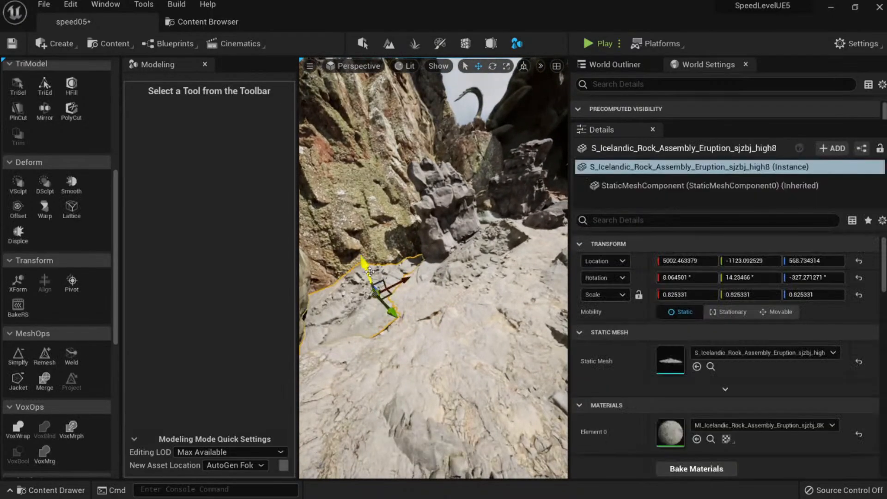
left_click_drag(364, 267, 367, 275)
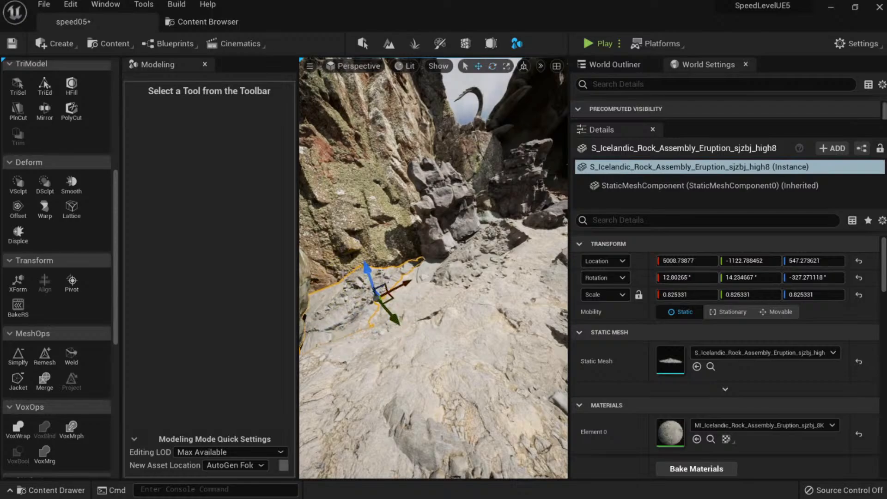
key("Escape")
right_click_drag(381, 282, 402, 242)
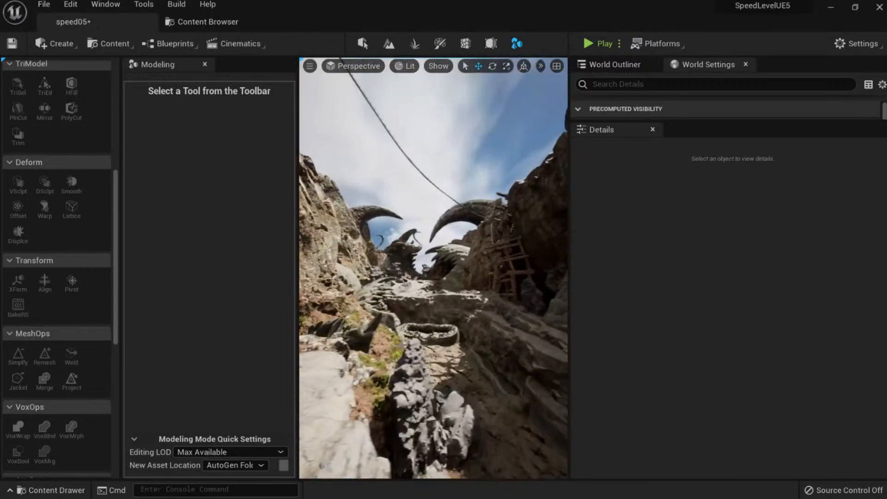
key("ctrl+s")
key("ctrl+l")
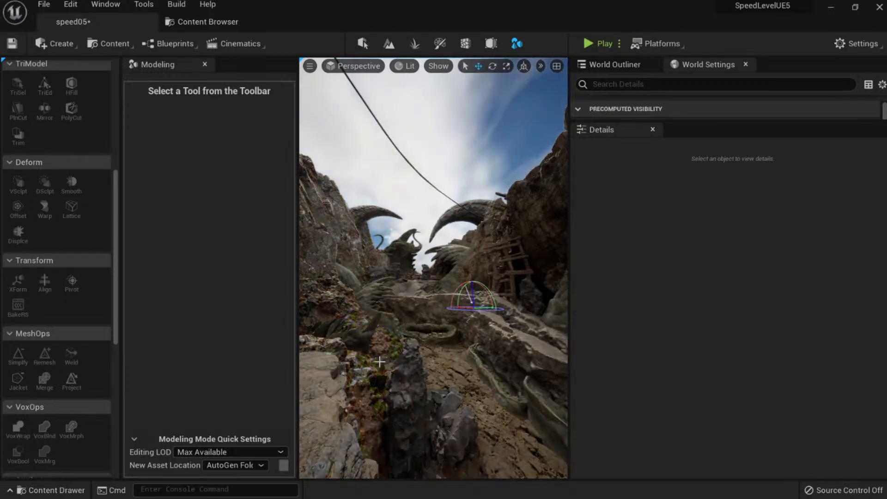
key("ctrl+s")
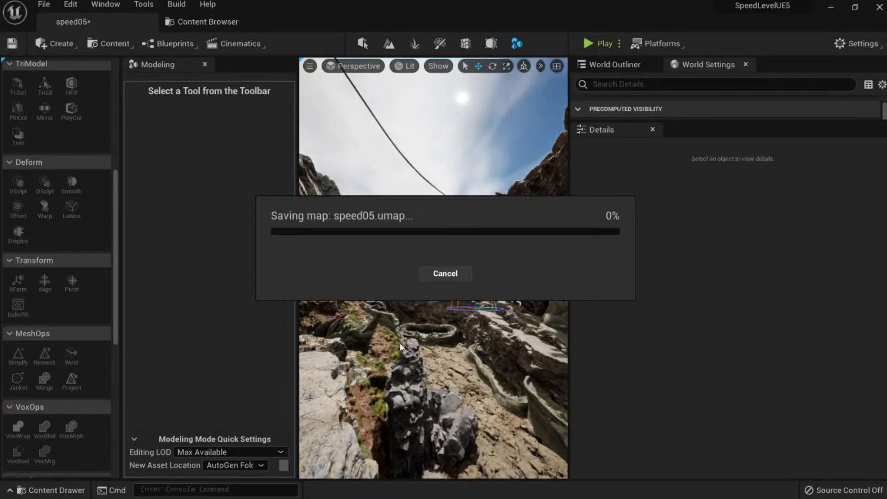
mouse_move(427, 345)
right_mouse_down()
mouse_move(427, 354)
mouse_move(419, 336)
right_mouse_up()
key("shift+1")
key("s")
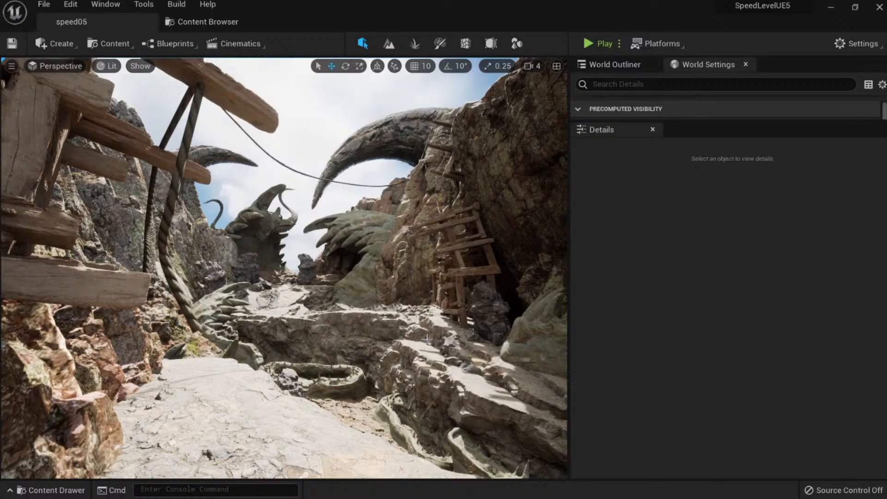
key("w")
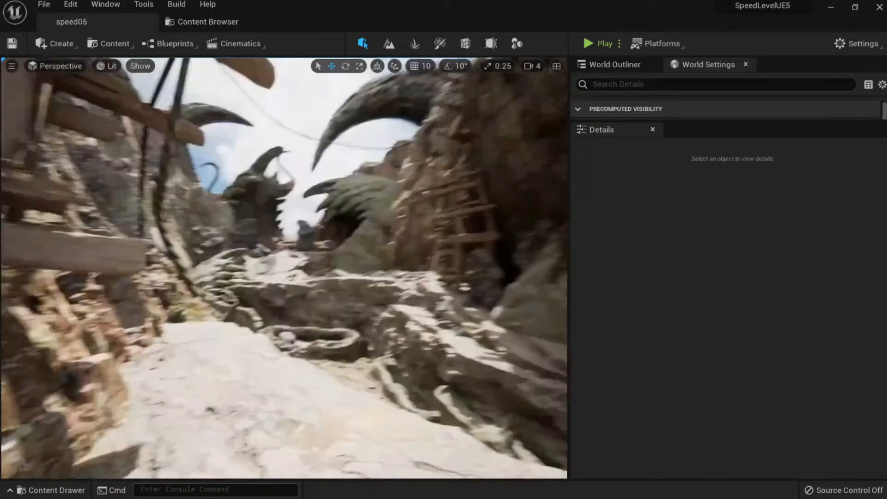
key("w")
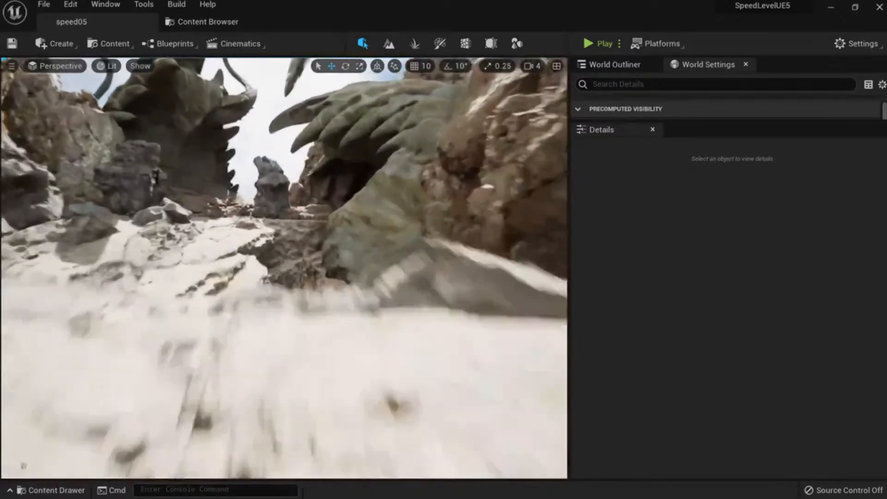
key("s")
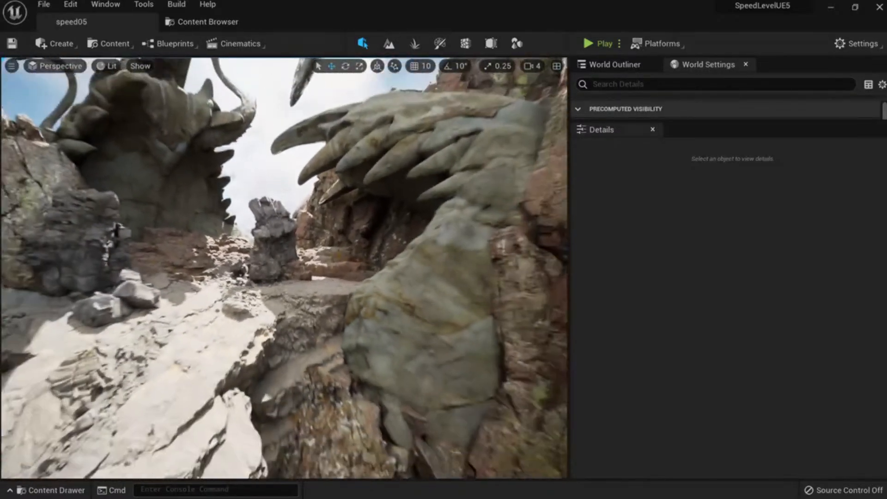
key("s")
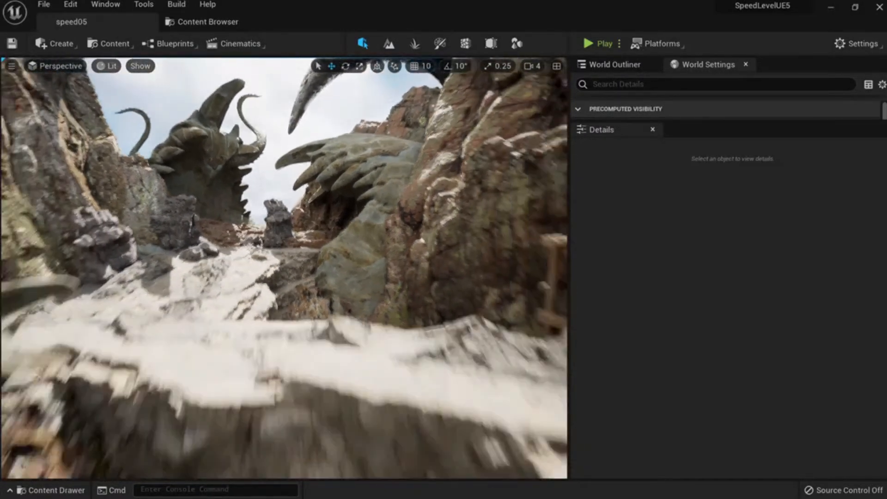
key("s")
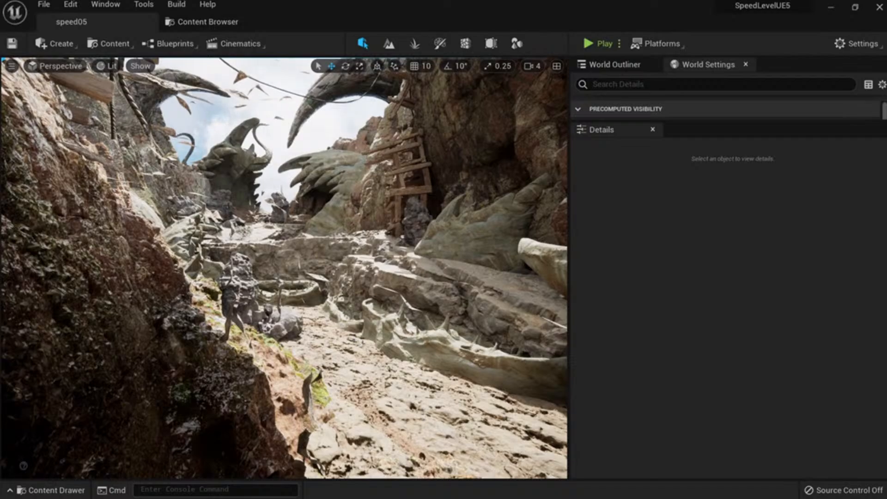
key("s")
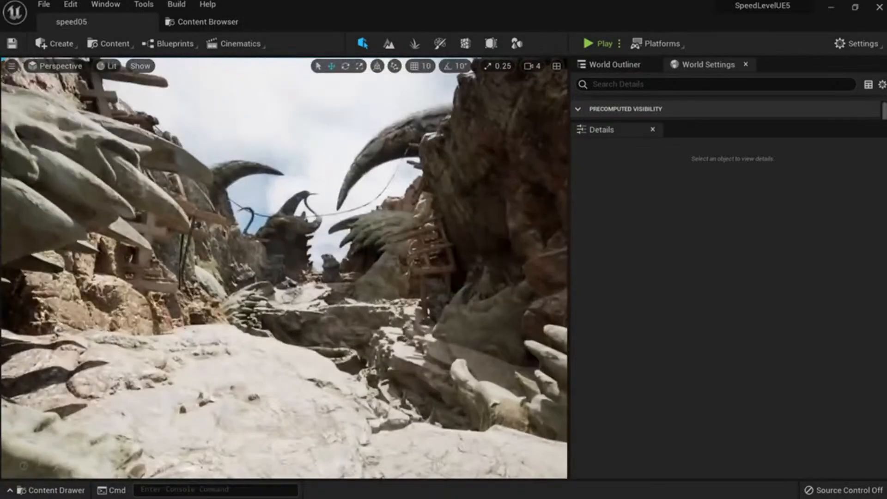
key("s")
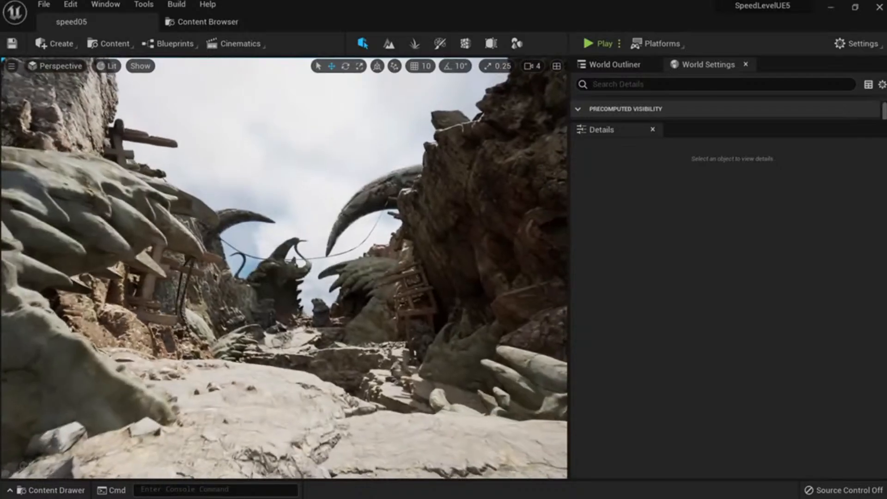
key("s")
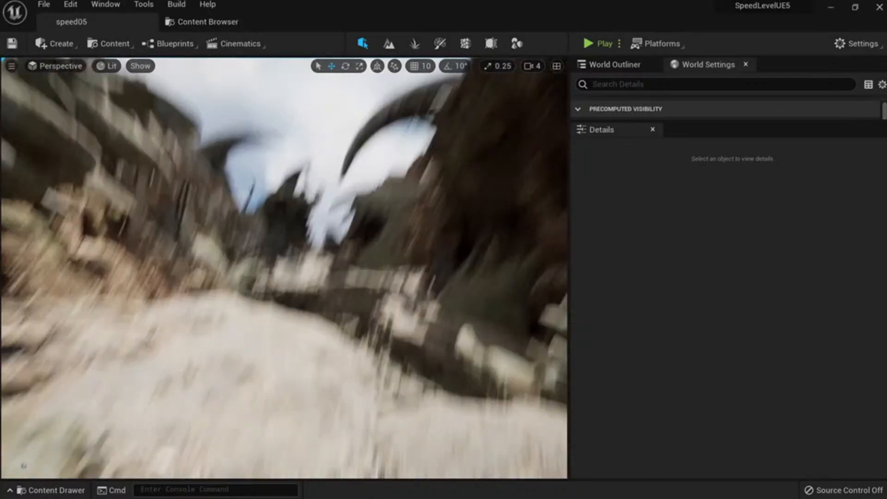
Drag an Eruption rock assembly in from the asset library, then delete it.
left_click(208, 22)
left_click_drag(315, 98, 257, 297)
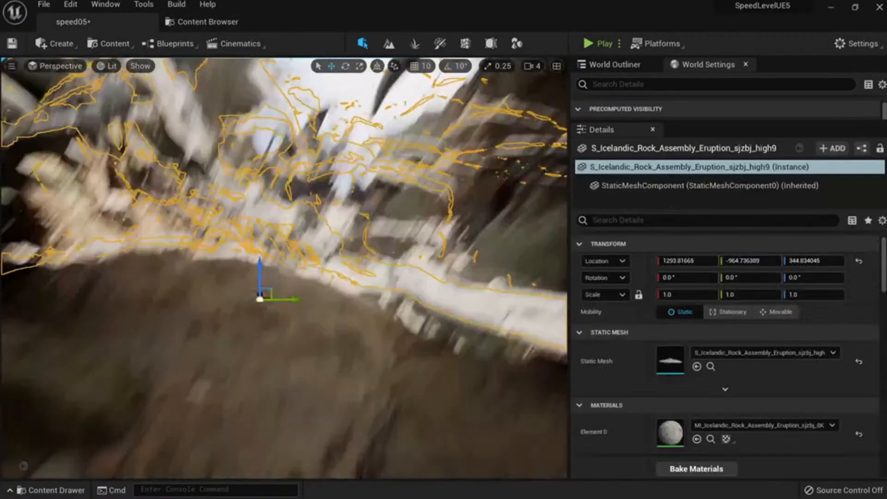
right_click_drag(285, 299, 241, 277)
key("Delete")
Duplicate the existing Eruption rock assembly and move the copy down-left.
key("w")
left_click(279, 233)
key("w")
key("w")
key("s")
key("s")
mouse_move(469, 272)
right_mouse_down()
mouse_move(471, 238)
mouse_move(444, 245)
mouse_move(473, 272)
right_mouse_up()
key("w")
left_click_drag(463, 253, 176, 390, "alt")
right_click_drag(175, 390, 186, 427)
key("w")
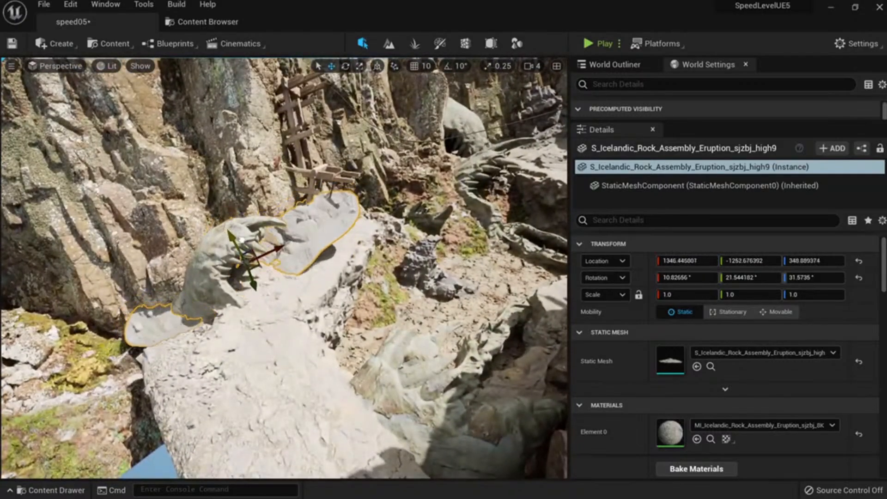
Rotate the copy to lie flatter and move it toward the foreground.
left_click_drag(298, 239, 273, 224)
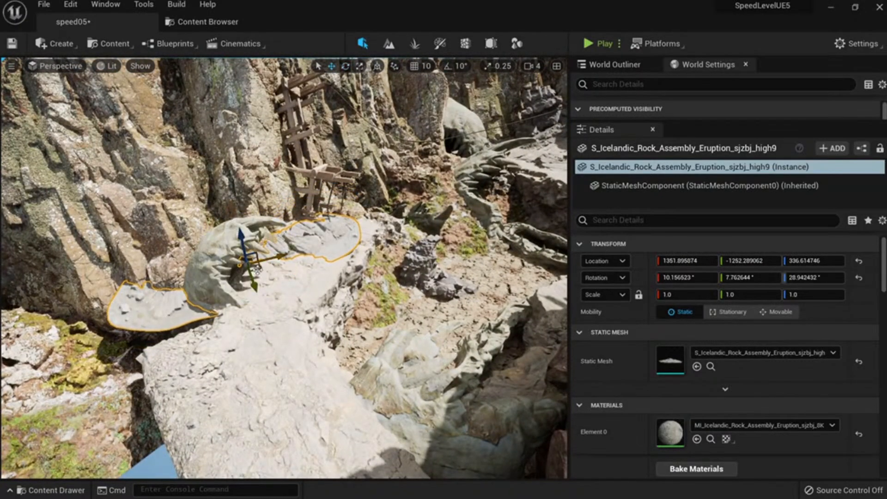
left_click_drag(255, 271, 237, 275)
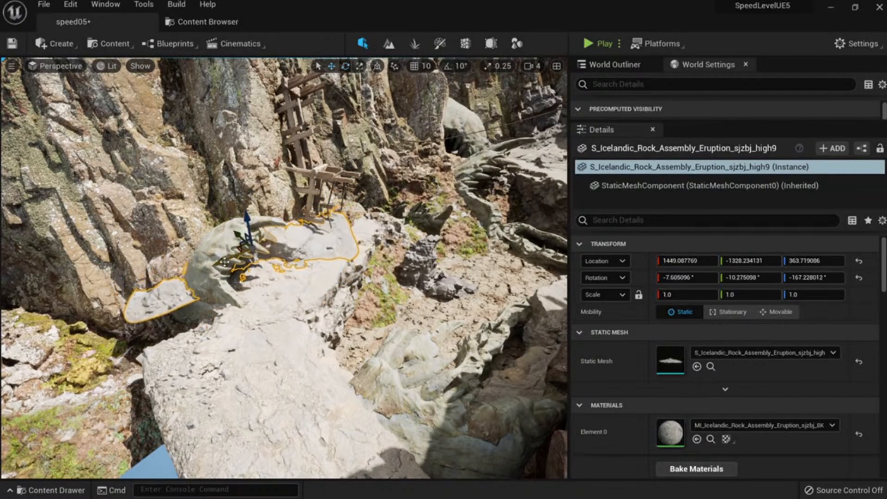
key("w")
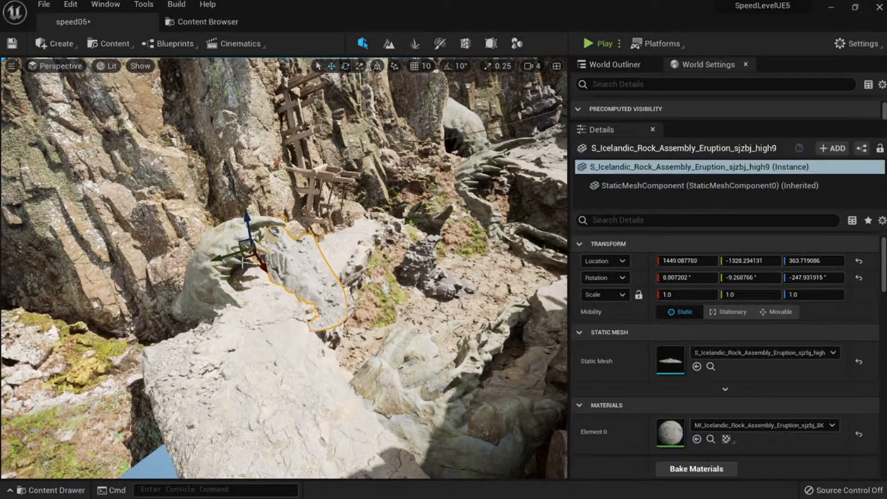
right_click_drag(254, 258, 239, 243)
left_click_drag(239, 285, 276, 462)
right_click_drag(276, 462, 302, 388)
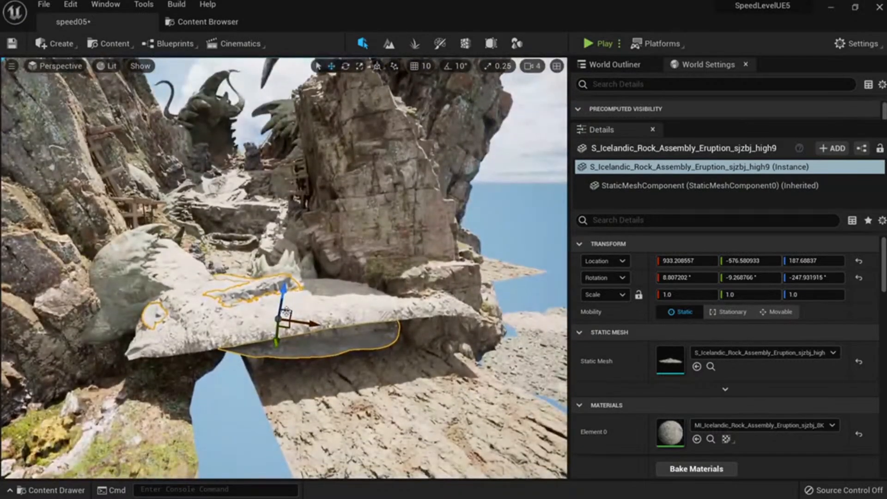
left_click_drag(287, 315, 354, 284)
Rotate the rock about 11 degrees and lower it onto the ledge.
key("e")
left_click_drag(307, 259, 321, 248)
key("w")
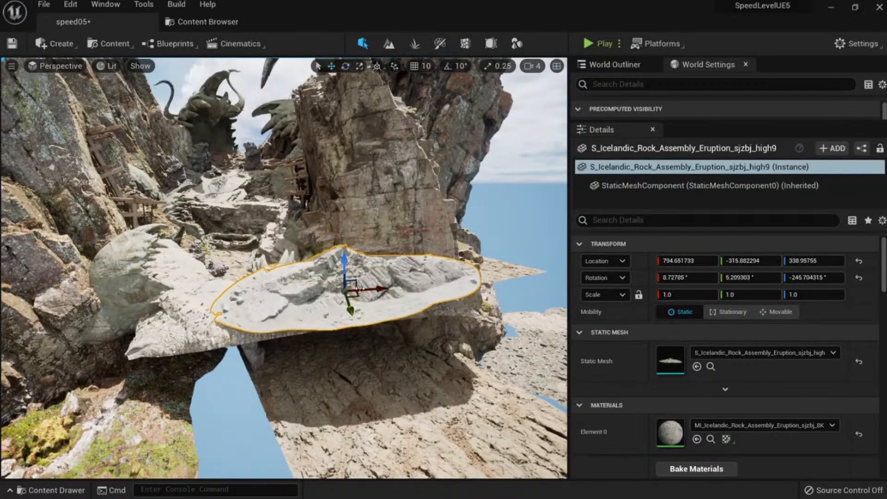
left_click_drag(350, 304, 333, 296)
left_click_drag(327, 254, 325, 263)
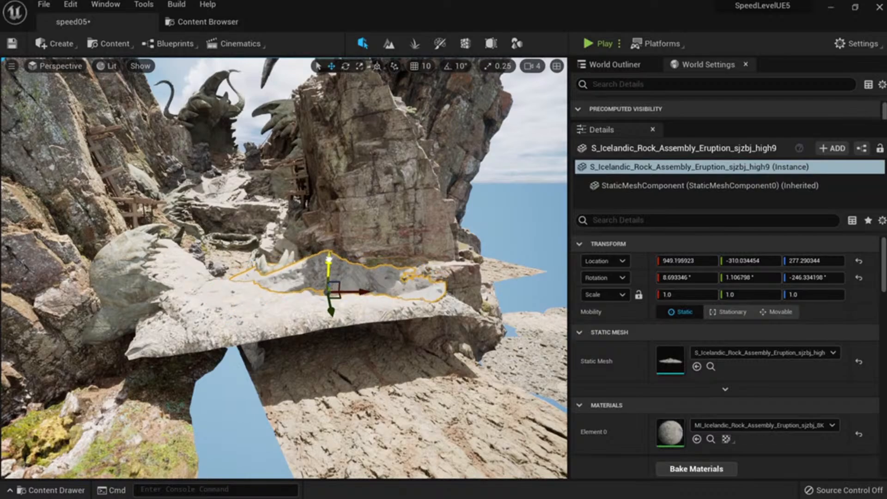
left_click_drag(328, 259, 329, 264)
mouse_move(310, 316)
right_mouse_down()
mouse_move(324, 318)
mouse_move(310, 315)
right_mouse_up()
key("w")
Level the rock's X tilt and slide it sideways along the ledge.
key("e")
left_click_drag(353, 259, 383, 257)
key("w")
key("Escape")
left_click(364, 288)
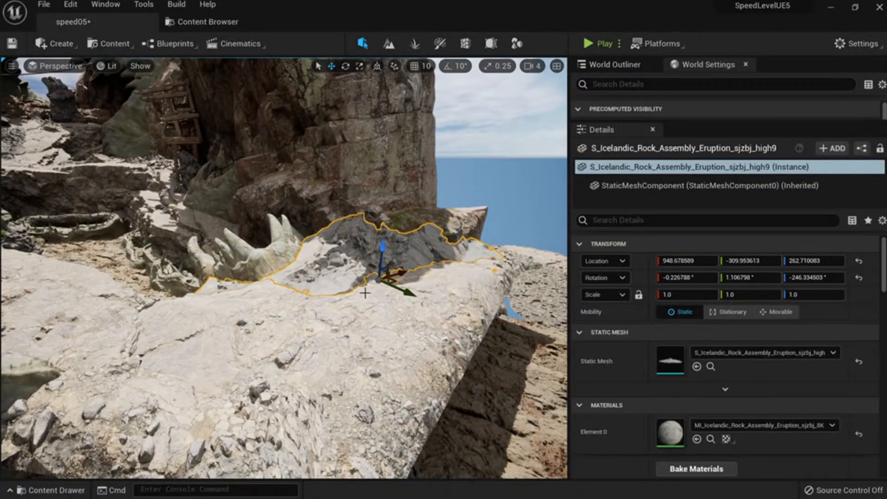
right_click_drag(364, 289, 381, 289)
mouse_move(382, 291)
left_mouse_down()
mouse_move(432, 313)
mouse_move(367, 286)
mouse_move(375, 314)
mouse_move(392, 301)
left_mouse_up()
Drop the tdbmcflda rubble rock from ground_assets_S onto the path and tilt it about Y and X.
key("e")
key("Delete")
left_click(221, 26)
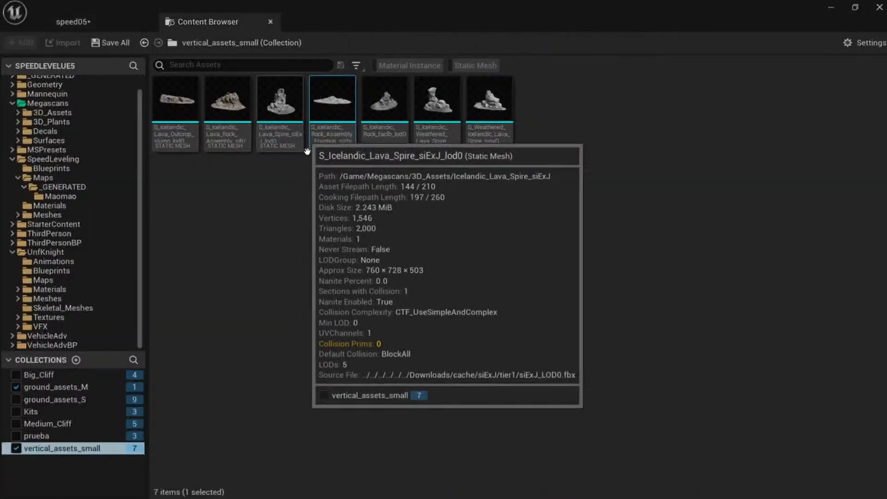
left_click(74, 399)
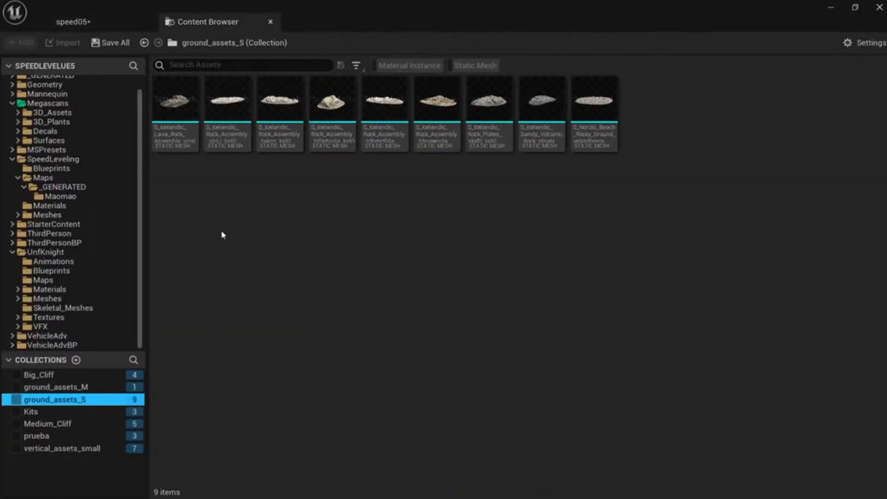
left_click_drag(389, 146, 238, 316)
right_click_drag(238, 316, 204, 344)
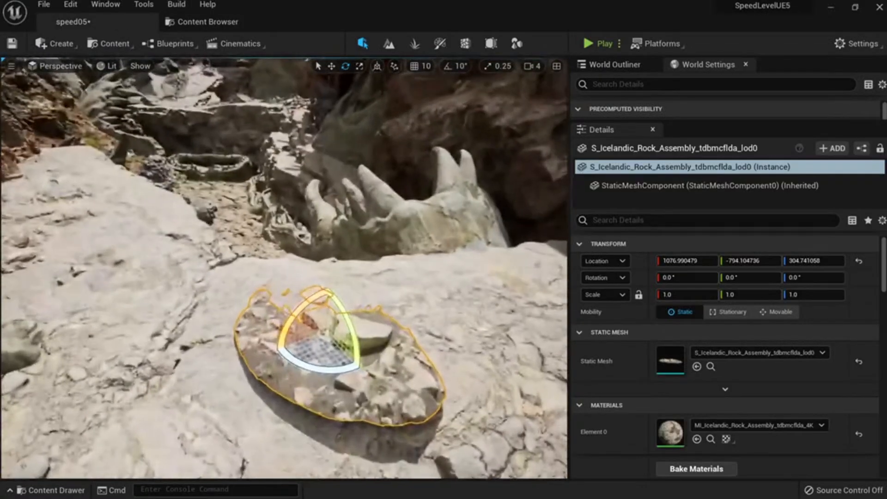
left_click_drag(352, 321, 356, 338)
left_click_drag(296, 312, 291, 322)
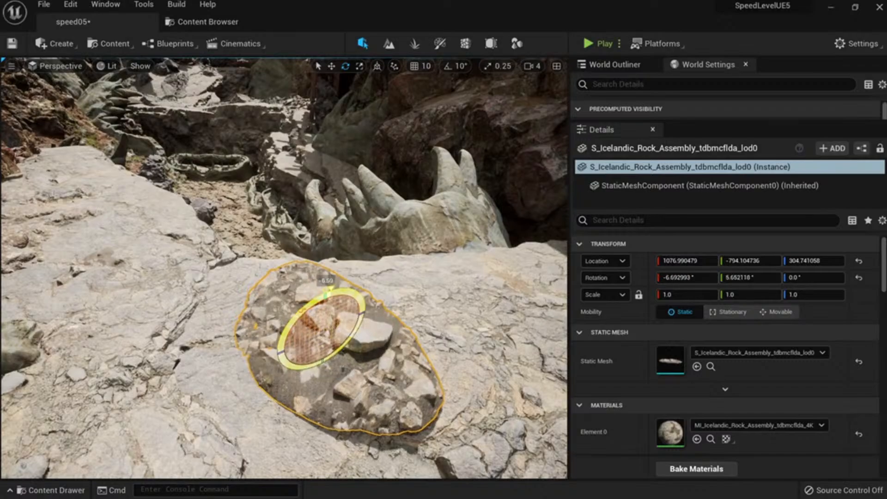
Move the rubble rock toward the camera and rotate it further.
key("w")
left_click_drag(349, 318, 286, 347)
key("e")
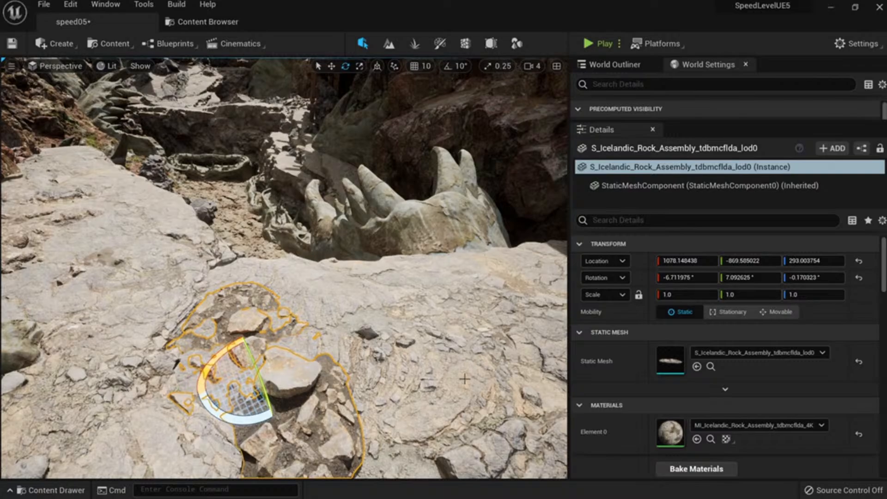
right_click_drag(245, 371, 185, 376)
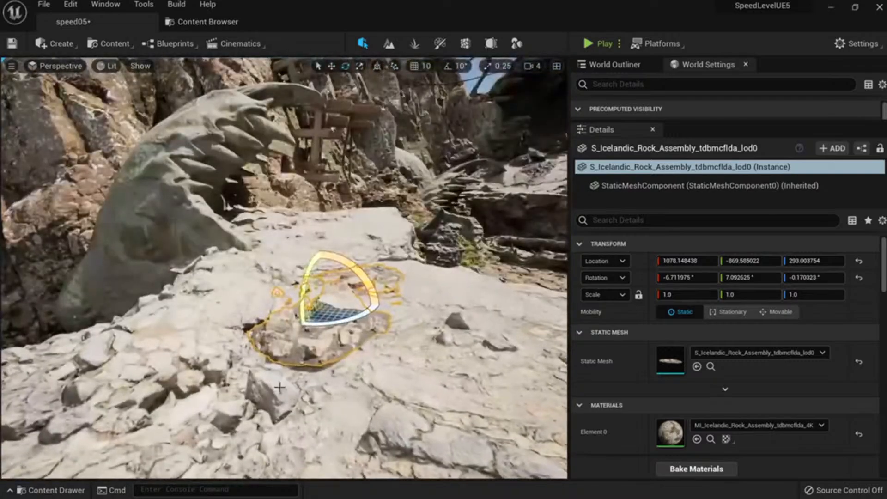
left_click_drag(301, 290, 322, 364)
key("w")
key("e")
key("Escape")
Alt-drag a copy of the rubble rock up and into the middle of the ledge.
right_click_drag(350, 393, 371, 375)
left_click(305, 431)
right_click_drag(305, 431, 319, 425)
key("w")
left_click_drag(246, 379, 222, 295, "alt")
right_click_drag(223, 295, 178, 319)
left_click_drag(119, 388, 358, 276)
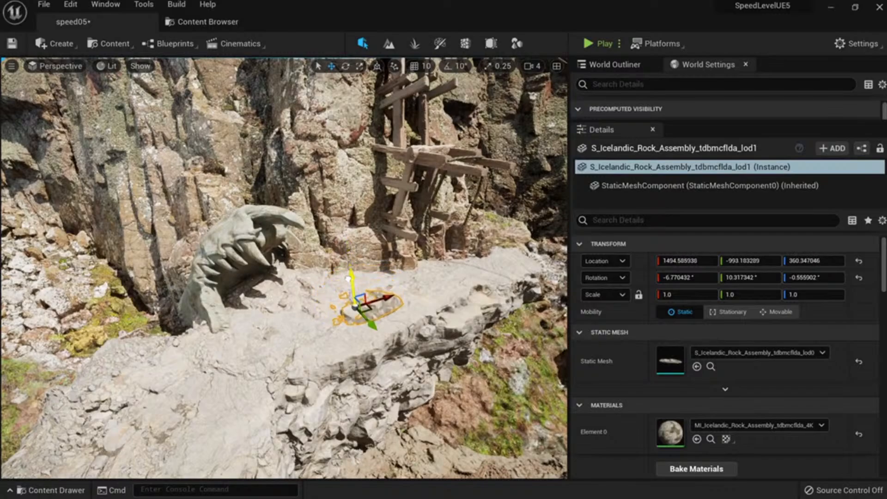
right_click_drag(356, 309, 357, 293)
Tilt the copied rock about X, then level its X and Y tilt beside the horned arch.
key("e")
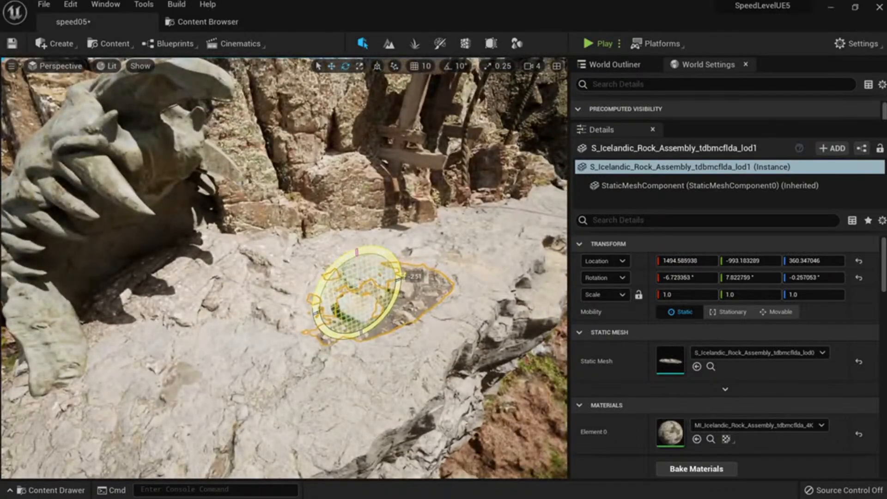
left_click_drag(377, 279, 381, 285)
key("Escape")
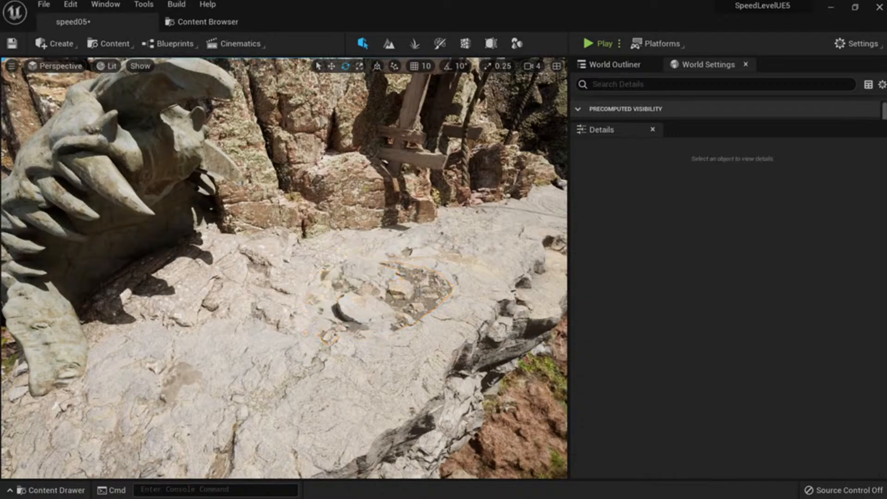
left_click(381, 295)
right_click_drag(381, 296, 407, 300)
key("Escape")
right_click_drag(273, 313, 318, 300)
left_click(234, 281)
left_click_drag(171, 291, 175, 297)
mouse_move(102, 297)
left_mouse_down()
mouse_move(107, 287)
mouse_move(103, 296)
left_mouse_up()
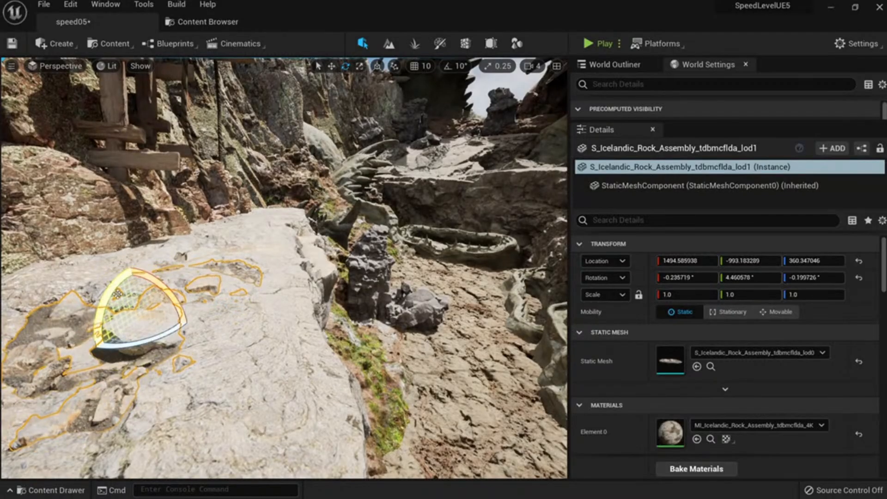
key("Escape")
Tilt the lod2 rubble rock copy about its Y axis.
left_click(139, 321)
right_click_drag(138, 321, 104, 330)
mouse_move(236, 324)
right_mouse_down()
mouse_move(217, 346)
mouse_move(236, 324)
right_mouse_up()
key("w")
left_click(153, 383)
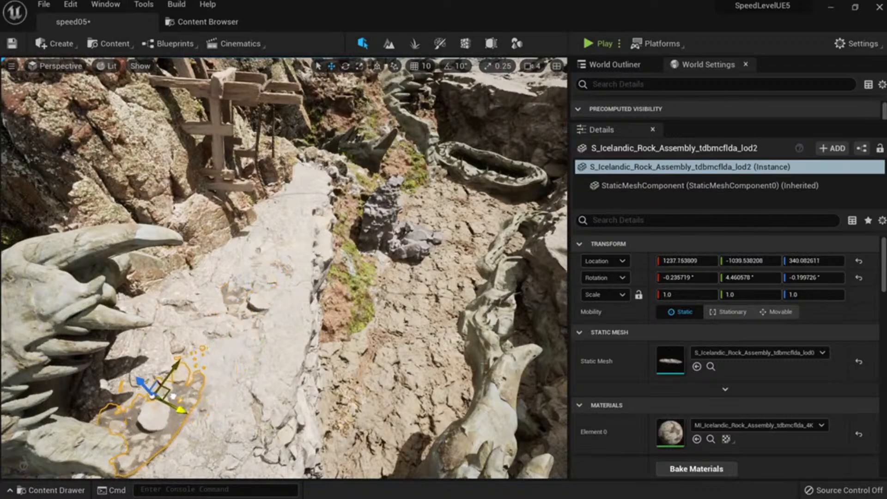
key("e")
left_click_drag(148, 377, 185, 388)
key("Escape")
Tilt the same rock further about its X axis.
left_click(186, 383)
right_click_drag(186, 383, 140, 263)
key("w")
key("e")
left_click_drag(180, 203, 179, 211)
key("w")
key("e")
key("w")
Alt-drag another rubble copy onto the ledge and tilt it about X.
right_click_drag(208, 230, 192, 382)
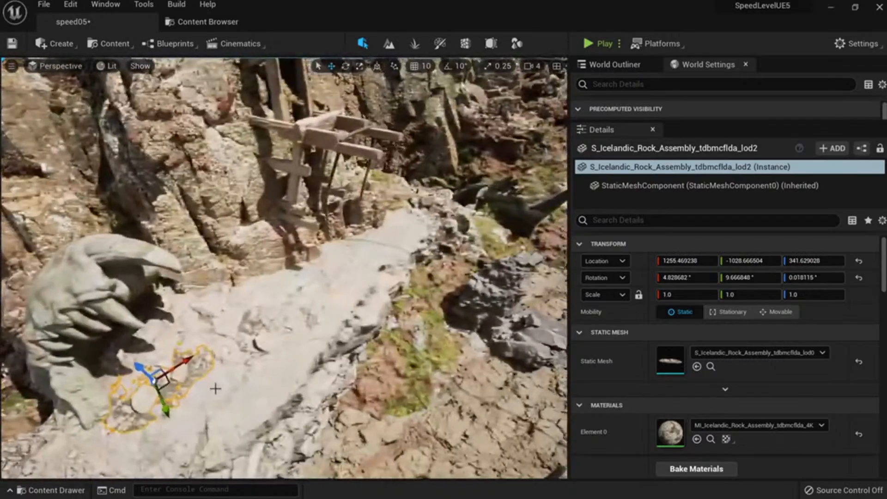
left_click_drag(170, 381, 334, 242, "alt")
right_click_drag(334, 246, 220, 323)
key("e")
left_click_drag(224, 332, 290, 289)
key("Escape")
right_click_drag(288, 299, 333, 265)
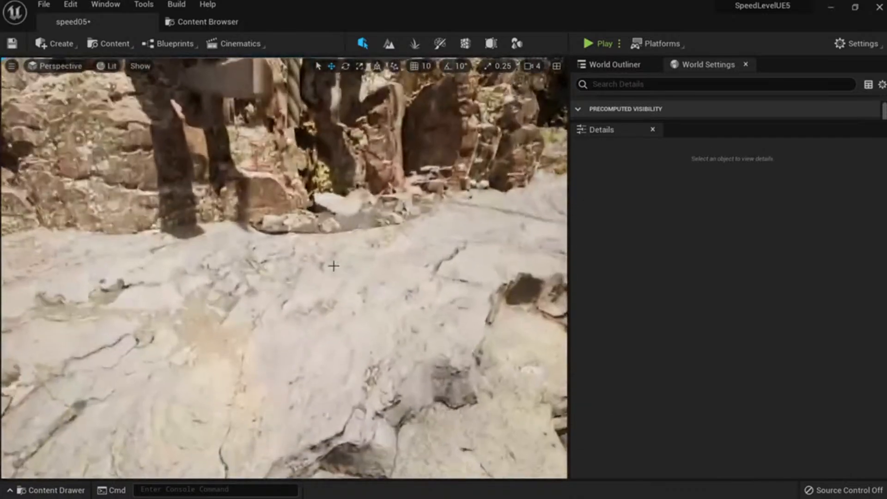
left_click(345, 210)
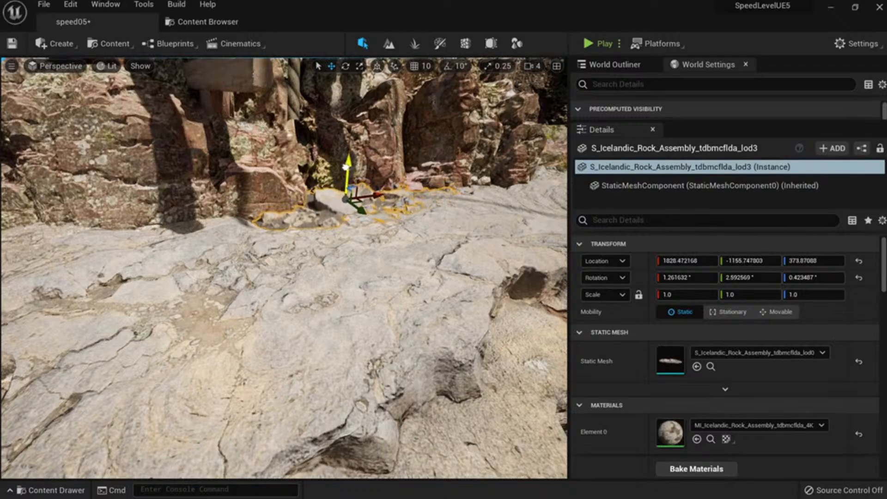
Duplicate the lod2 rock to the right along the ledge and save the speed05 level.
right_click_drag(345, 168, 414, 231)
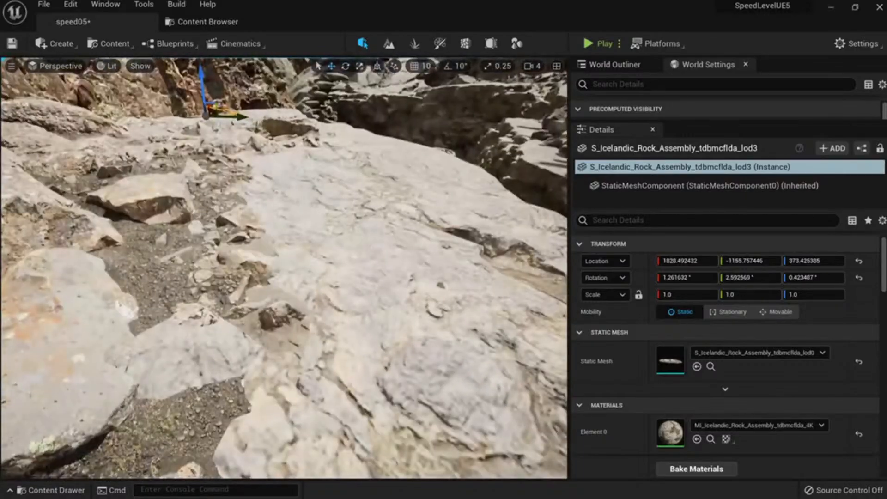
left_click(199, 240)
right_click_drag(198, 240, 196, 222)
left_click_drag(109, 344, 393, 367, "alt")
mouse_move(365, 346)
right_mouse_down()
mouse_move(364, 227)
mouse_move(318, 281)
mouse_move(351, 236)
mouse_move(356, 342)
right_mouse_up()
key("ctrl+s")
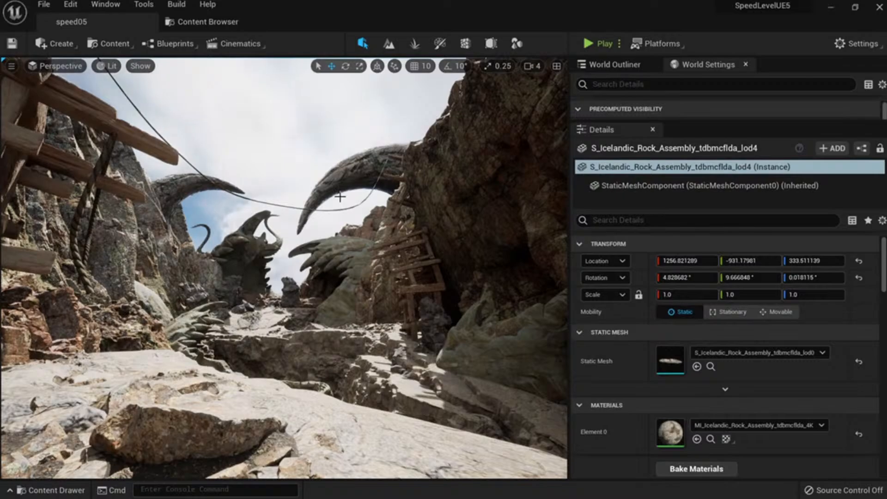
Re-save speed05, look through the canyon in F11 fullscreen, then return to the editor layout.
key("ctrl+s")
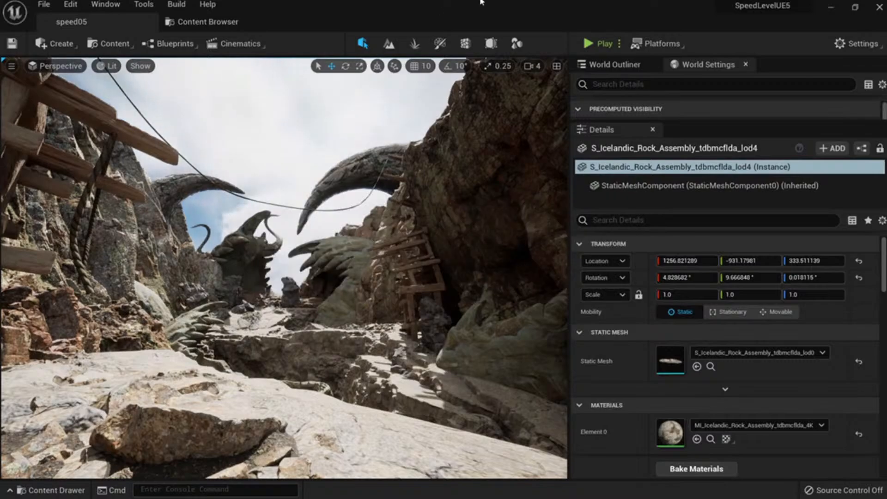
key("F11")
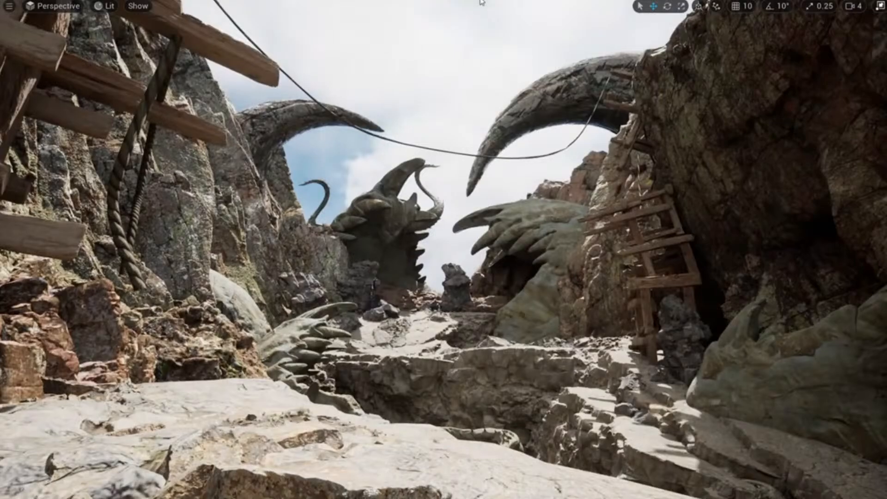
right_click_drag(443, 250, 518, 281)
right_click_drag(66, 35, 61, 38)
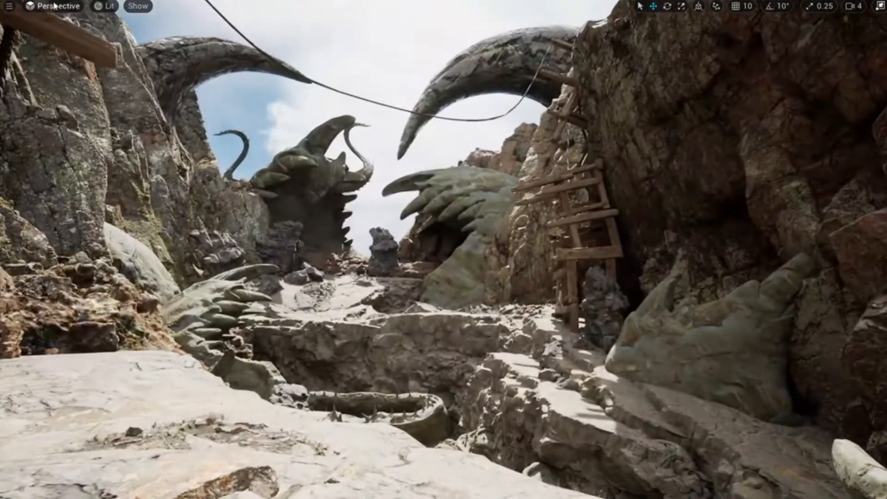
right_click_drag(443, 249, 435, 275)
key("F11")
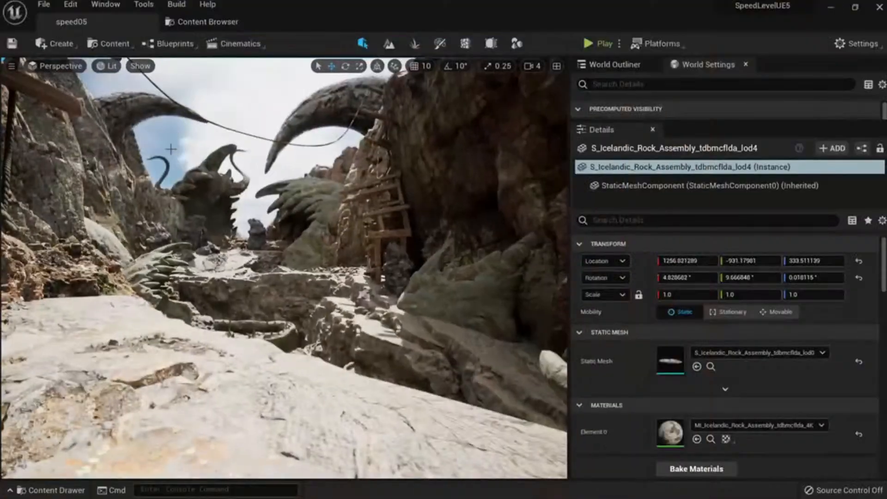
Add a Cine Camera Actor, slide it left across the ground, and pilot it with Ctrl+Shift+P.
left_click(59, 45)
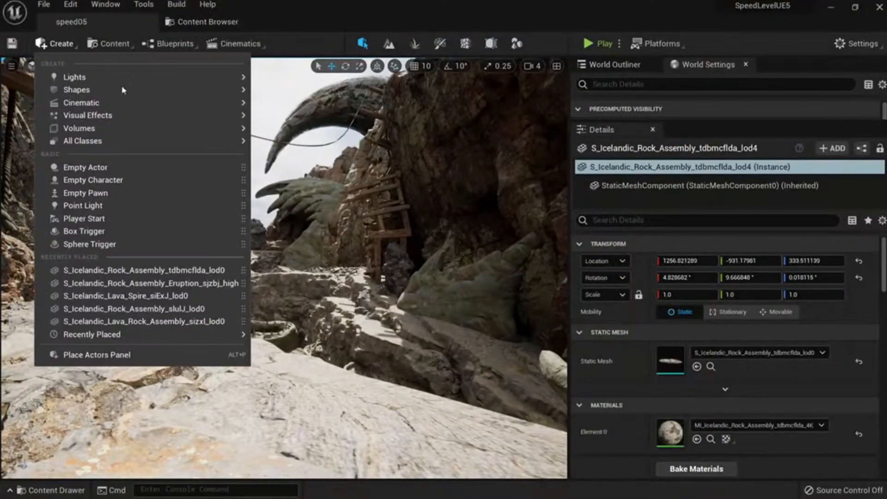
mouse_move(158, 101)
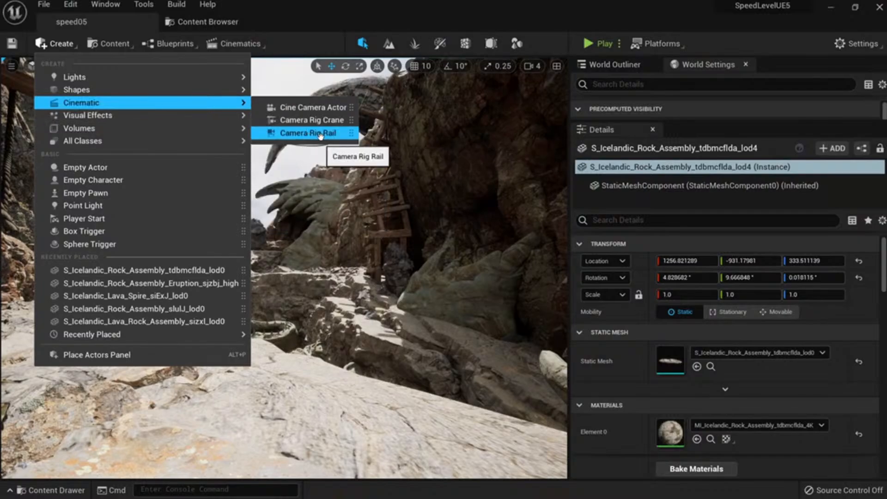
left_click(324, 108)
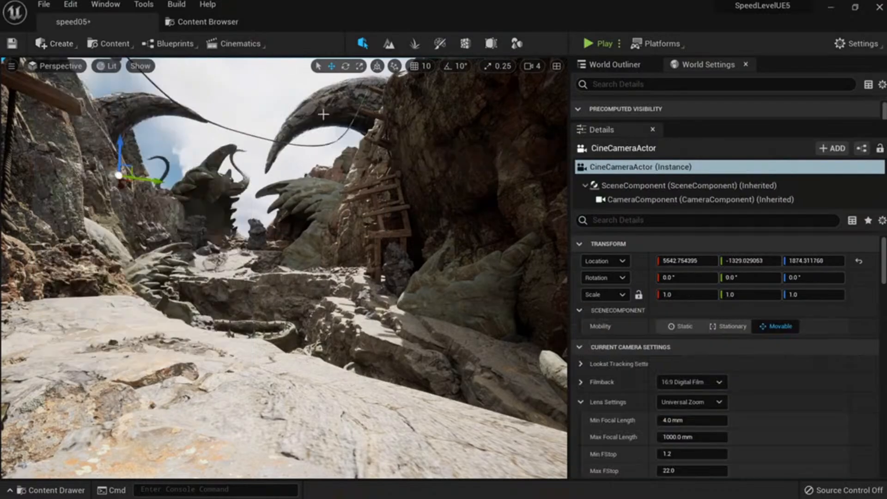
right_click_drag(349, 327, 212, 257)
left_click_drag(299, 210, 88, 291)
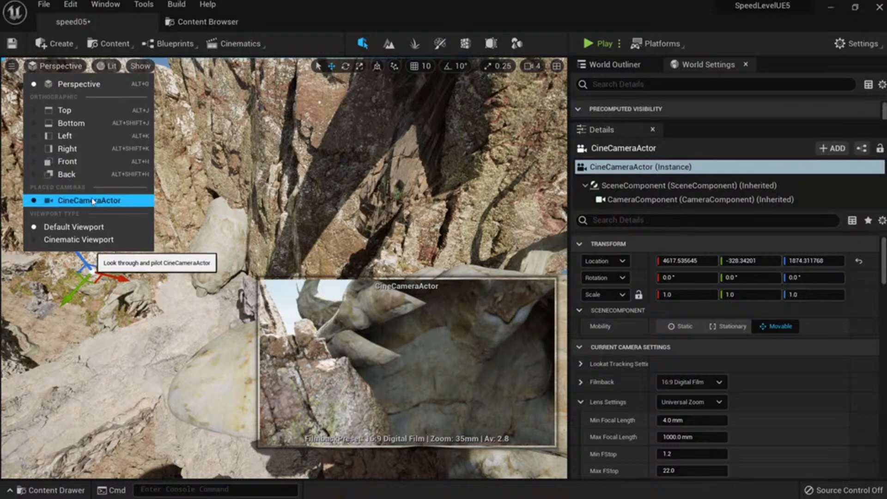
key("ctrl+shift+p")
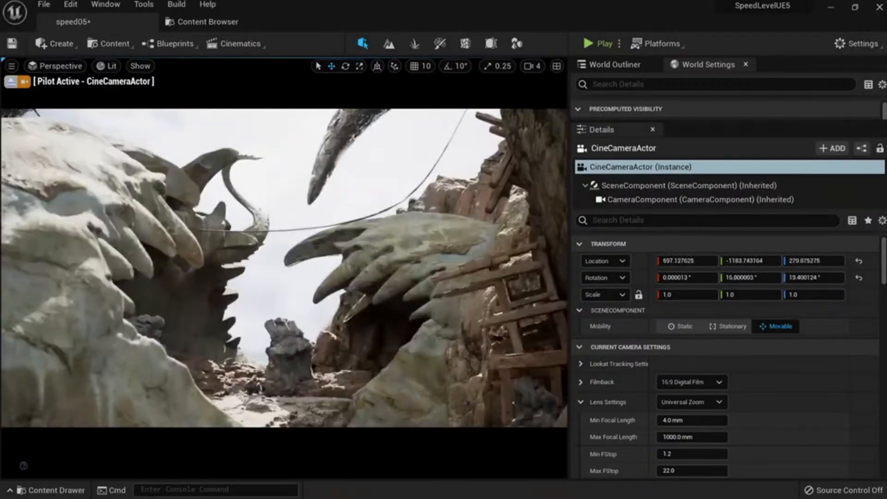
In fullscreen, lower and re-aim the piloted camera at the horned arches, rope and ladder.
key("F11")
right_click_drag(382, 264, 343, 329)
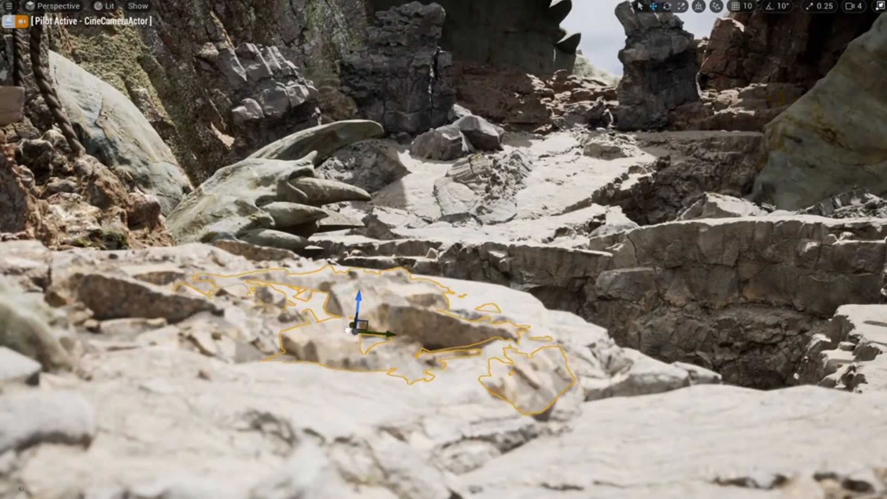
right_click_drag(342, 320, 389, 282)
key("F11")
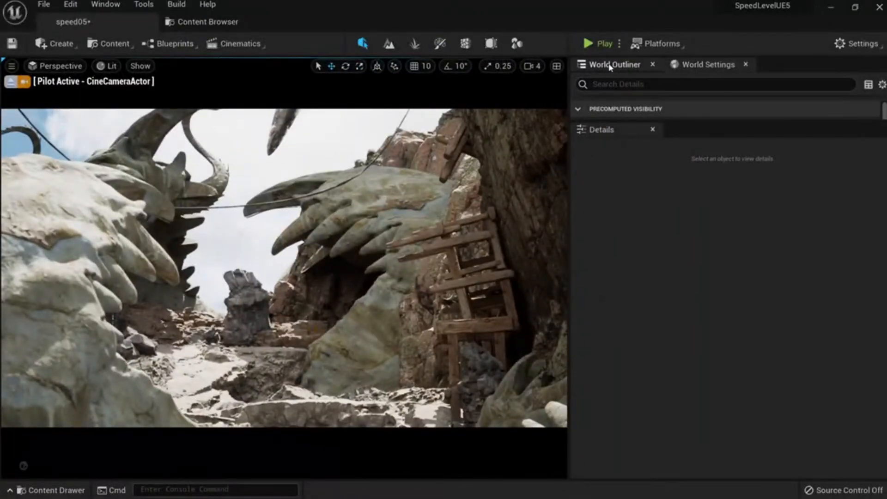
Filter the World Outliner by 'cine' and select the CineCameraActor.
left_click(619, 83)
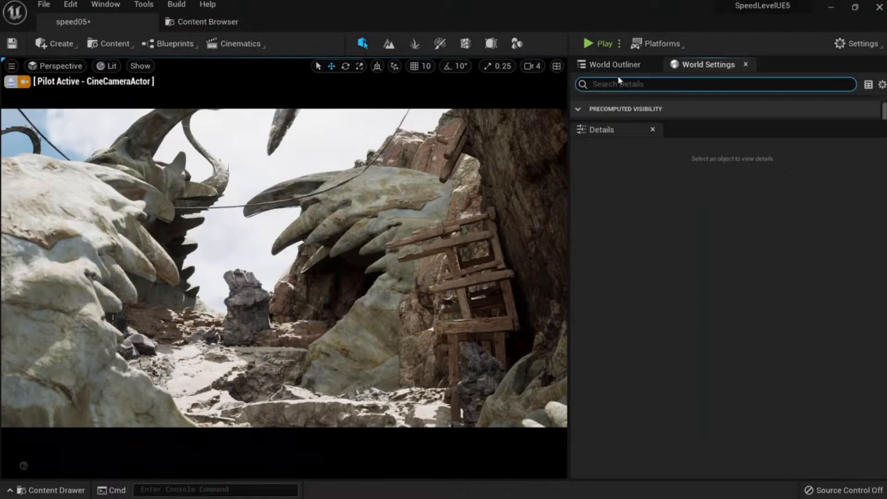
type("cine")
left_click_drag(622, 120, 626, 173)
left_click(596, 67)
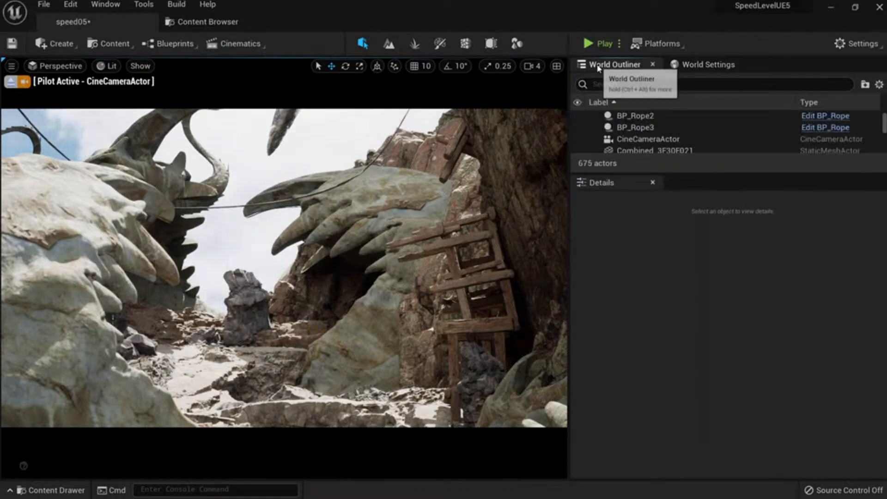
left_click(597, 83)
type("cine")
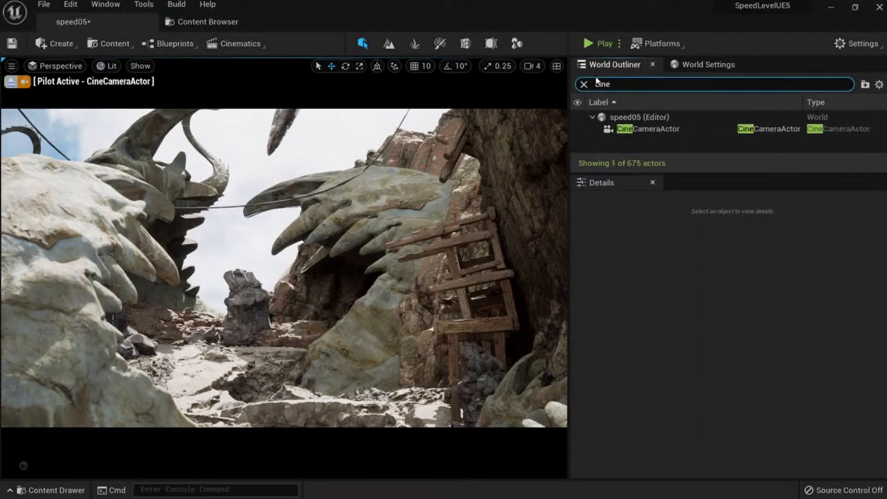
left_click(646, 129)
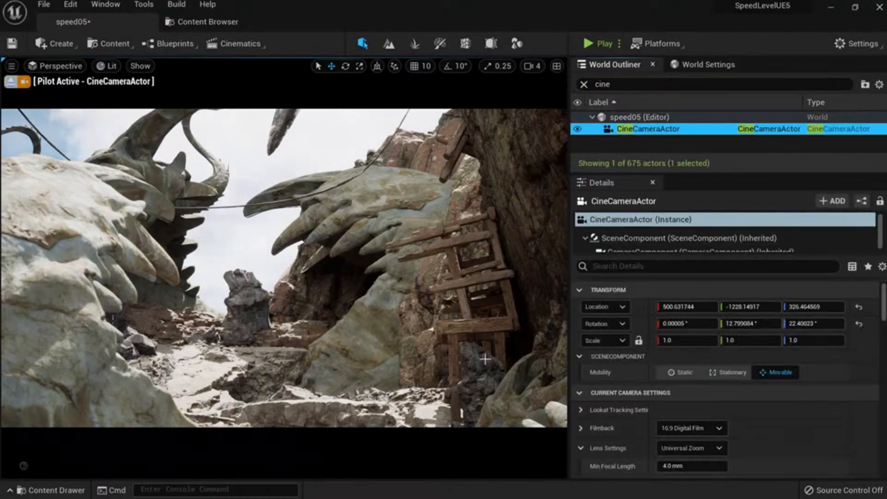
Scroll the Details panel down to Focus Settings and nudge the camera's framing right and left.
left_click_drag(701, 173, 700, 145)
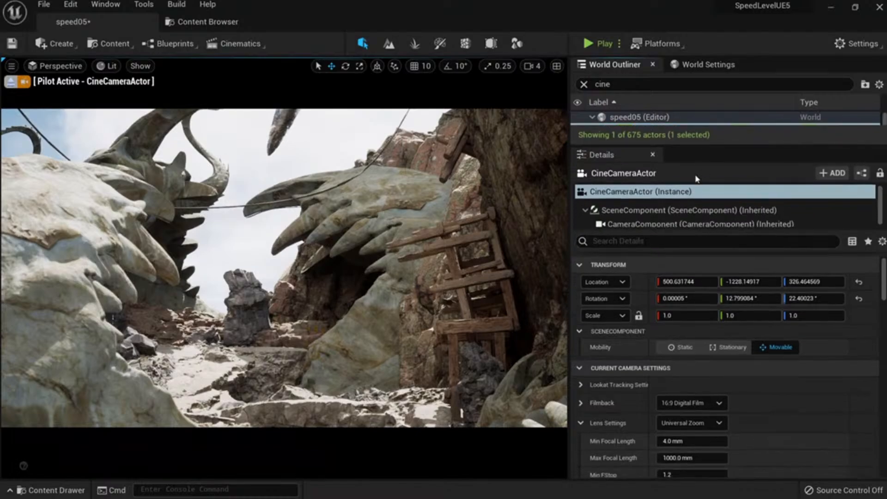
scroll(716, 390, "down", 5)
scroll(716, 390, "down", 3)
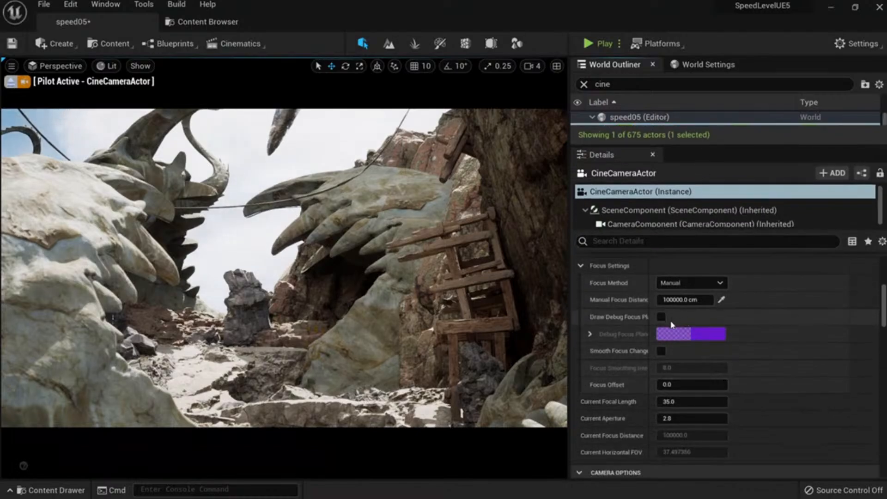
right_click_drag(415, 268, 385, 231)
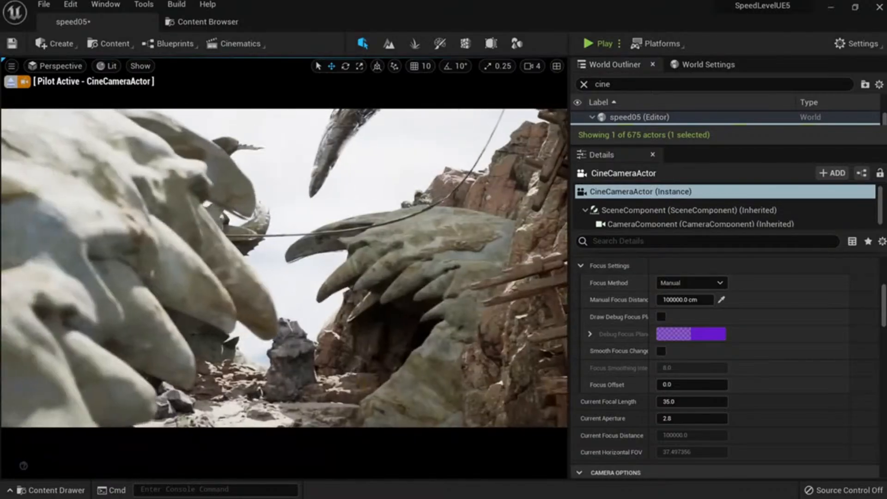
right_click_drag(214, 271, 214, 271)
key("a")
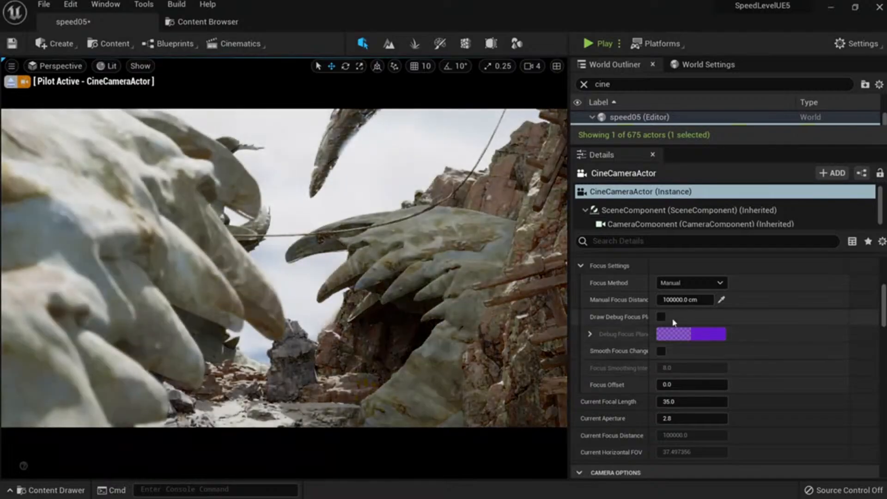
Show the debug focus plane, reposition the camera, and eyedrop a focus point in the canyon.
left_click(661, 317)
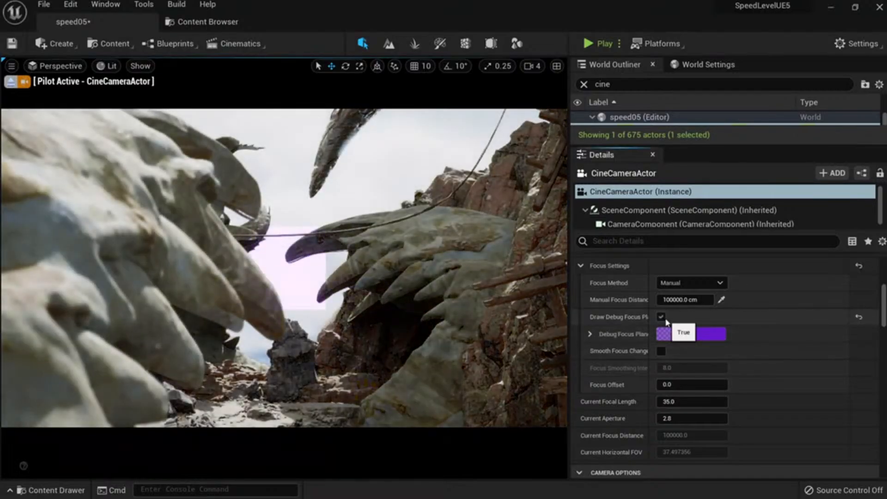
key("w")
right_click_drag(414, 321, 220, 362)
key("s")
key("d")
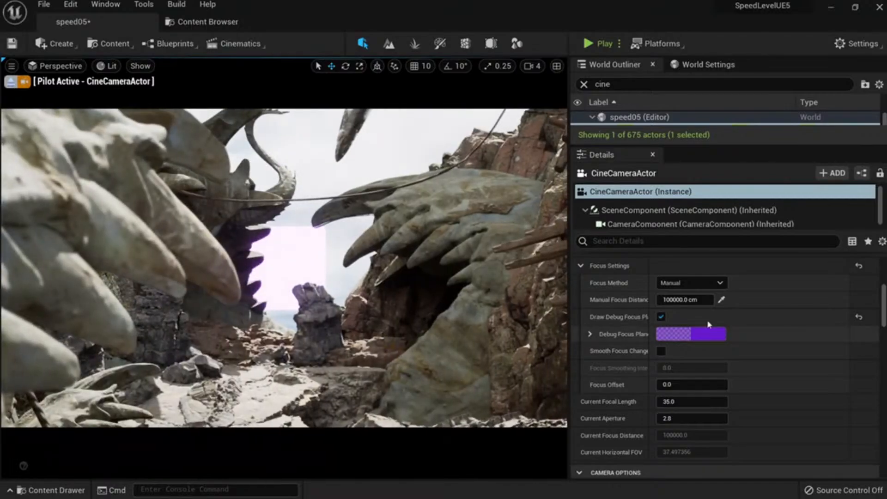
left_click(721, 300)
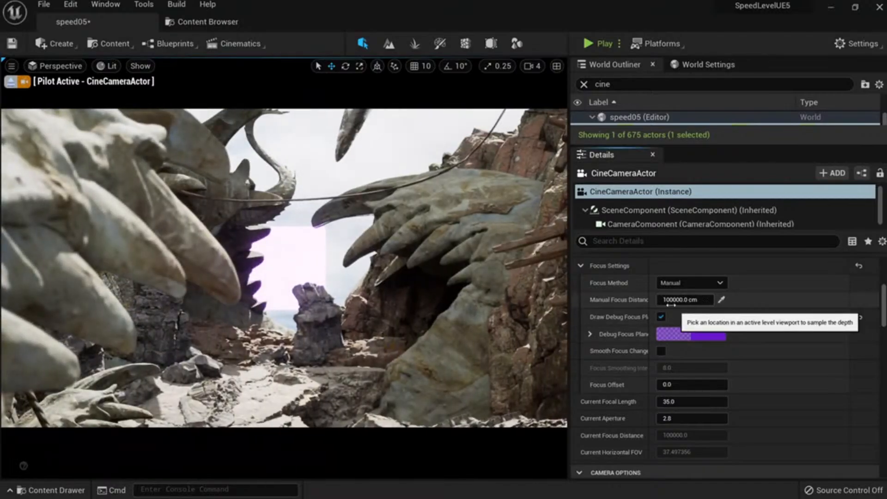
left_click(150, 248)
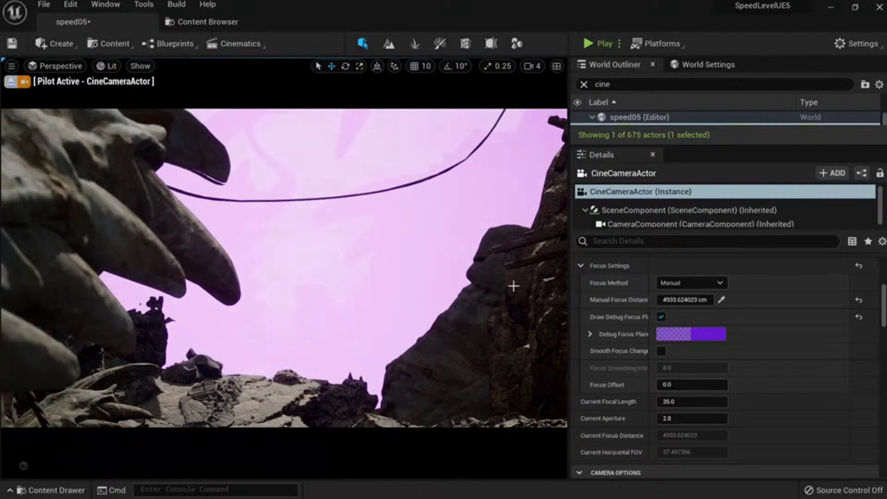
Fine-tune manual focus distance to 273.22 cm and raise the focal length to about 91.
left_click(660, 317)
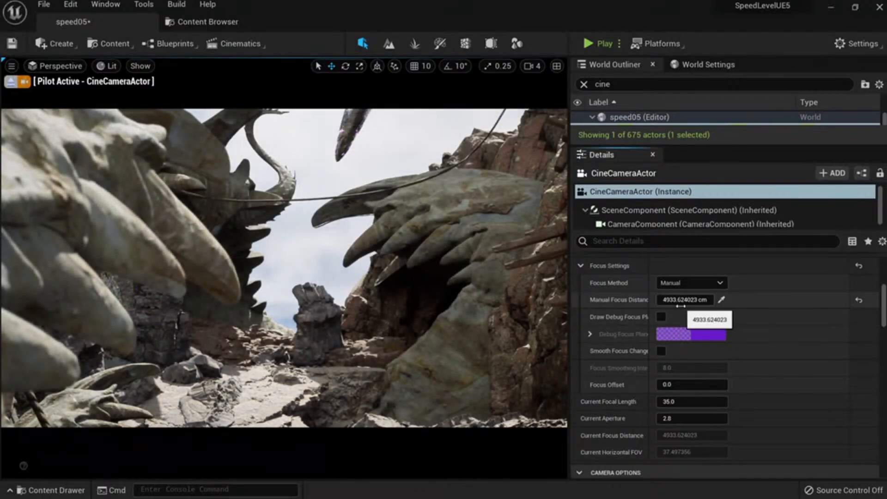
left_click(663, 317)
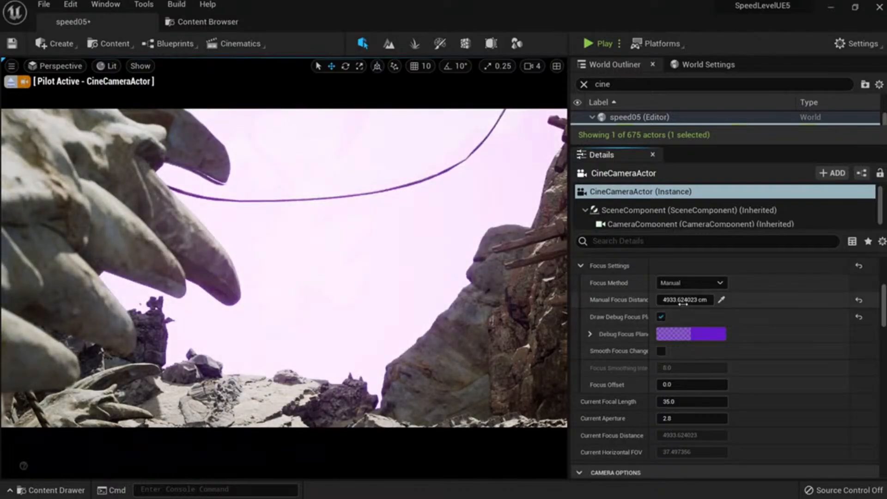
left_click_drag(682, 302, 635, 302)
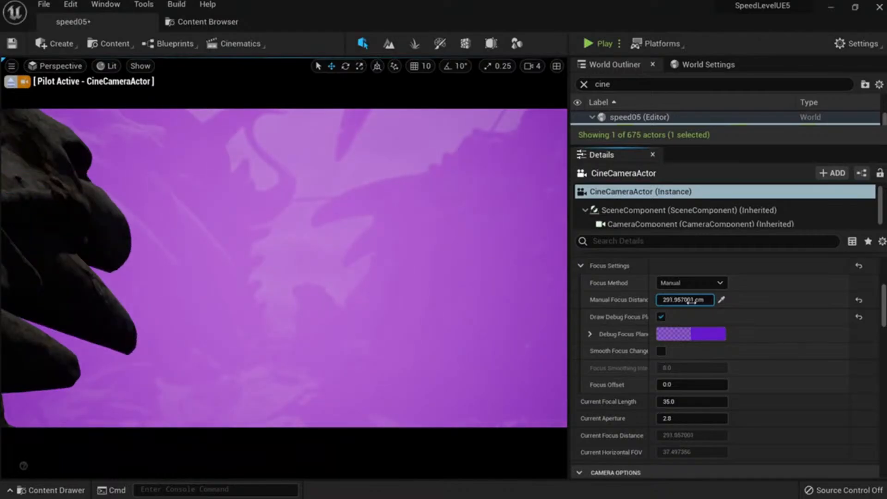
left_click(661, 317)
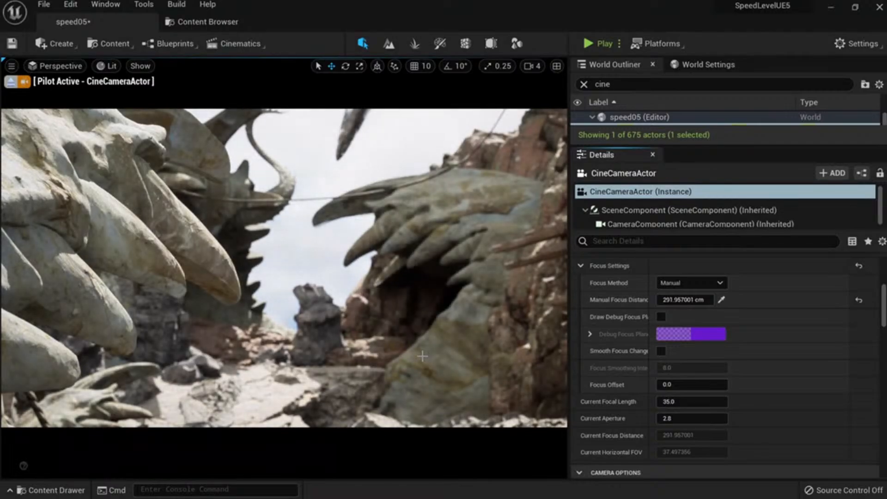
mouse_move(684, 299)
left_mouse_down()
mouse_move(699, 299)
mouse_move(688, 299)
left_mouse_up()
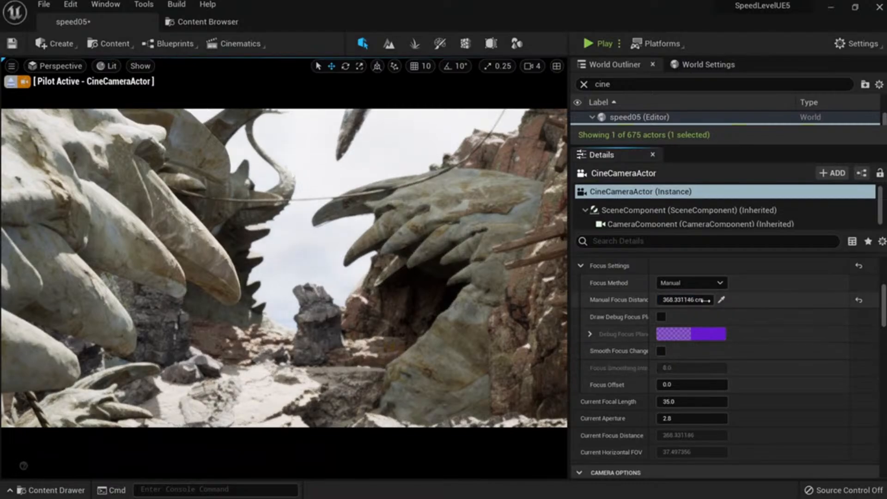
left_click_drag(684, 299, 682, 300)
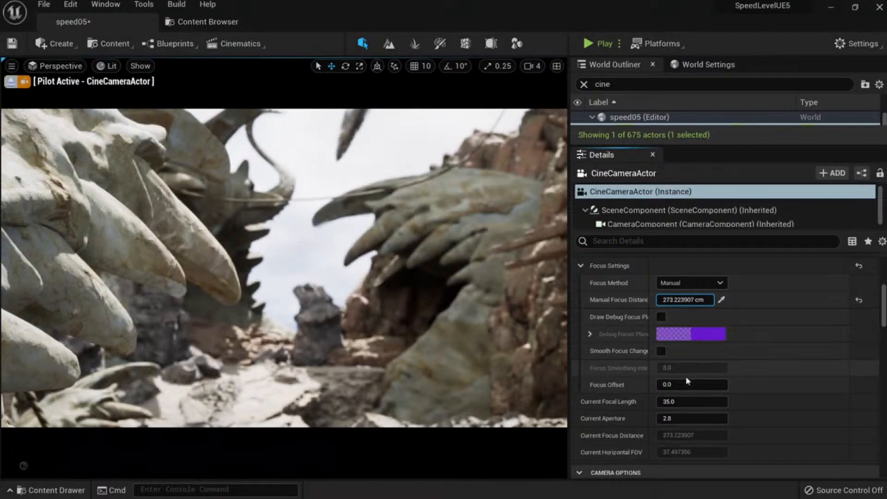
left_click_drag(688, 402, 720, 401)
Refocus the cine camera on the distant rock pillar, adjust the shot, then stop piloting.
right_click_drag(419, 326, 419, 326)
key("s")
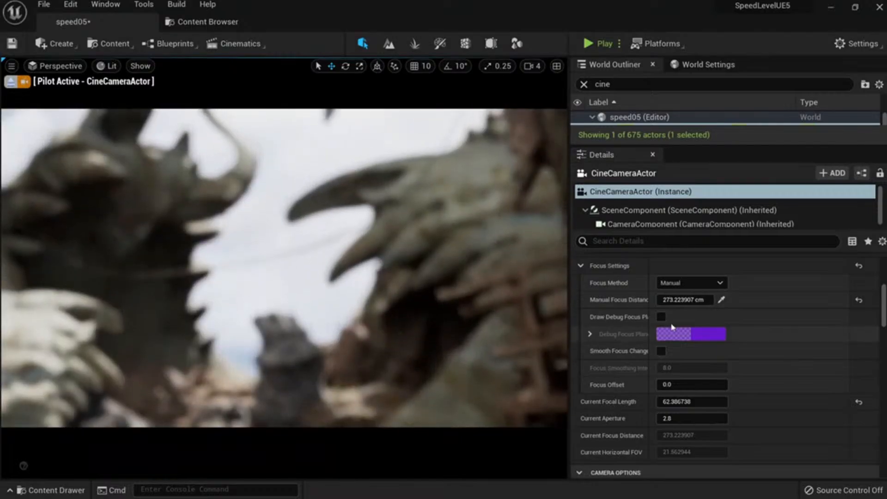
left_click(721, 300)
left_click(314, 356)
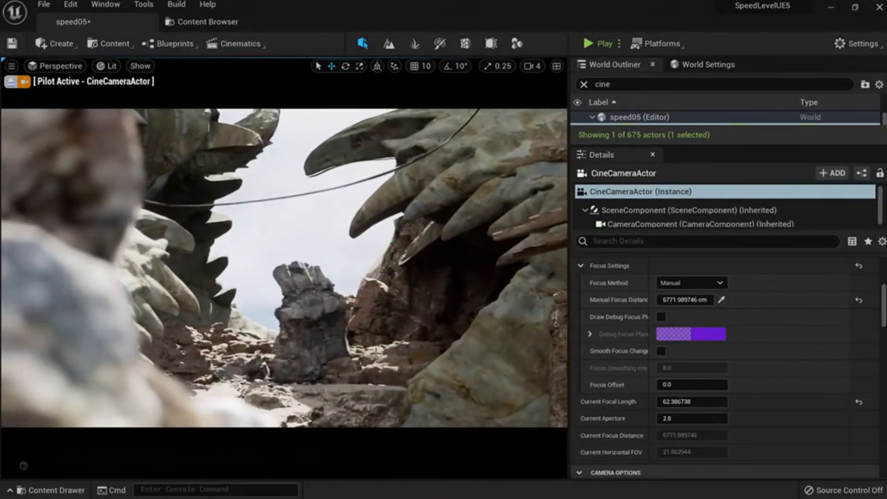
key("F11")
right_click_drag(376, 353, 360, 490)
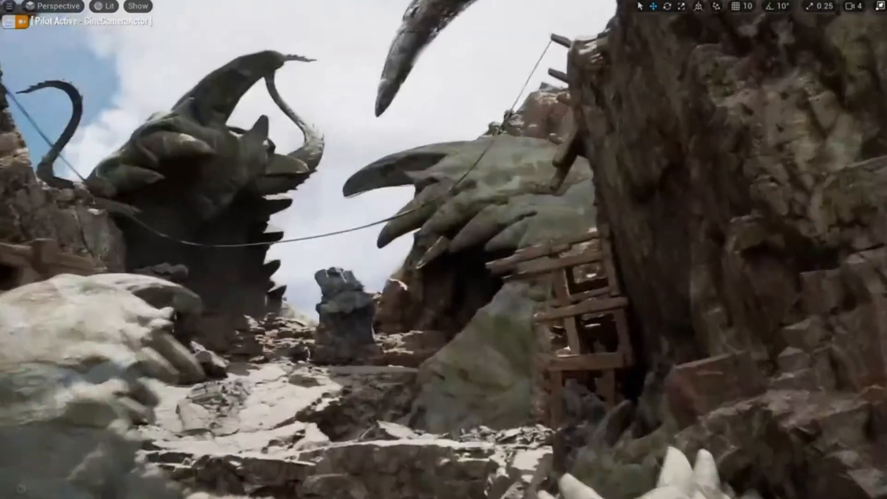
right_click_drag(408, 378, 416, 372)
key("a")
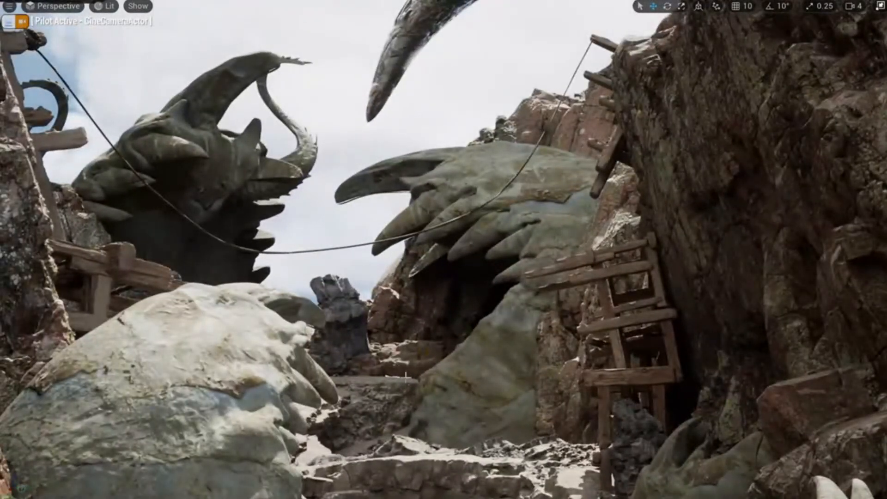
left_click(9, 21)
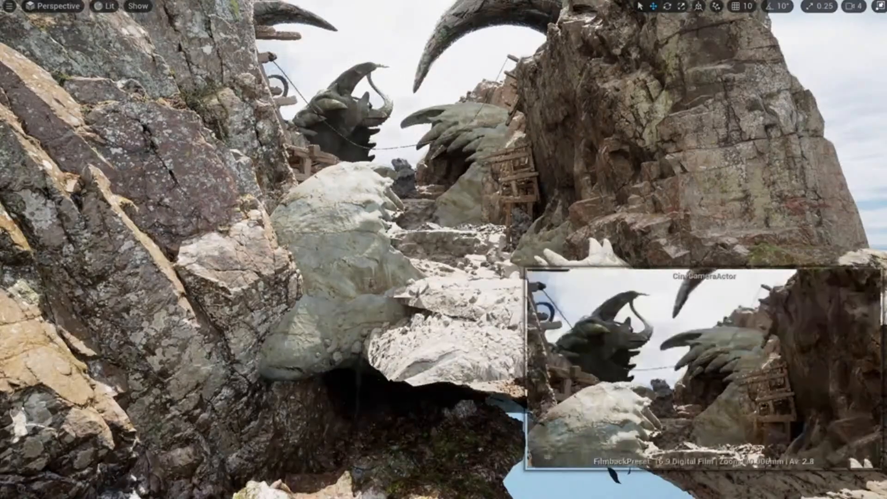
Fly through the canyon and switch the viewport to Detail Lighting (Alt+5).
key("w")
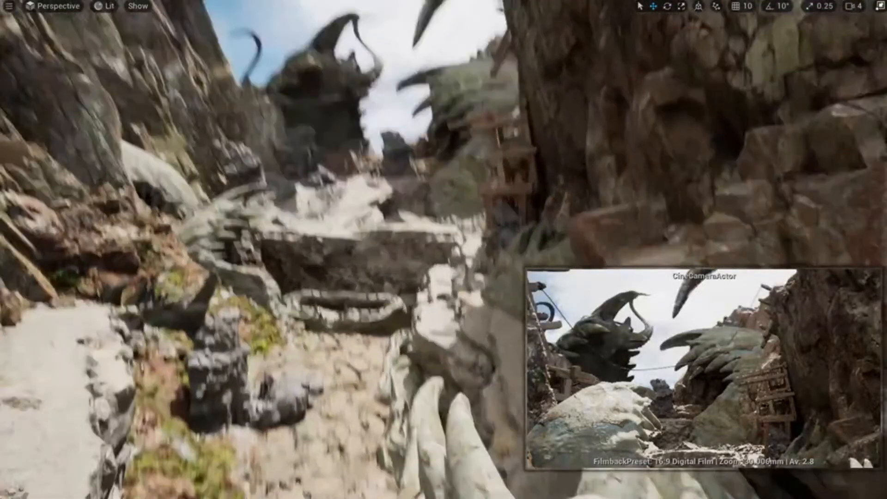
key("Escape")
key("s")
key("w")
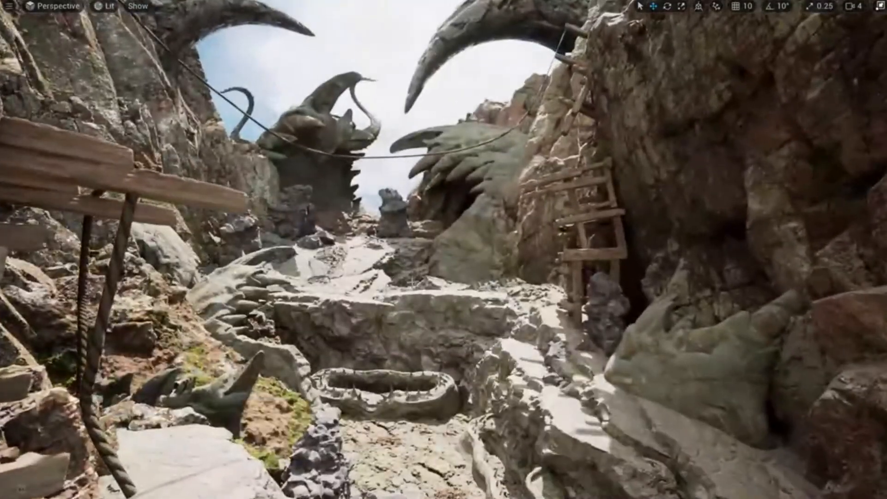
key("alt+5")
key("w")
right_click_drag(434, 309, 455, 306)
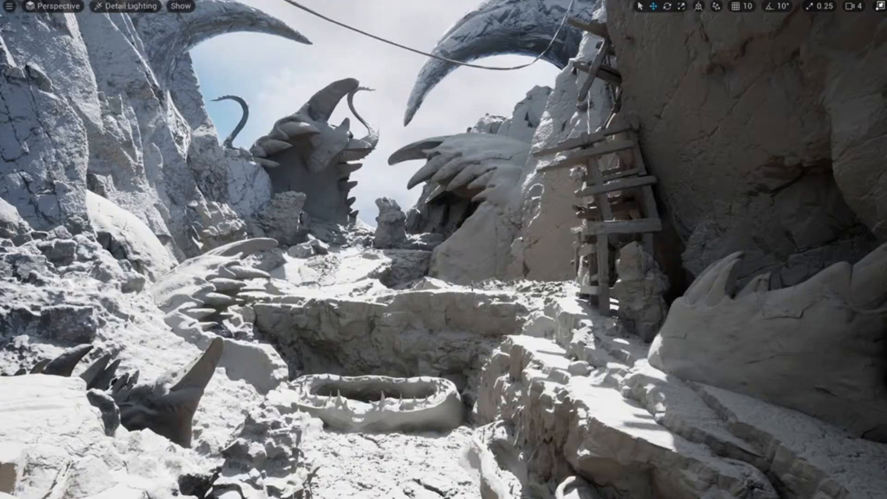
Screenshot the central canyon viewport to the clipboard and switch to Photoshop's Untitled-1.
key("Print")
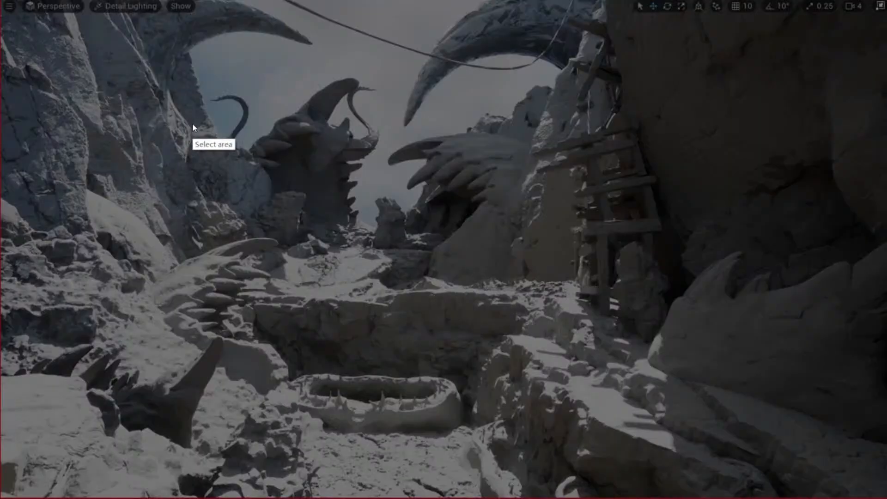
left_click_drag(131, 28, 641, 435)
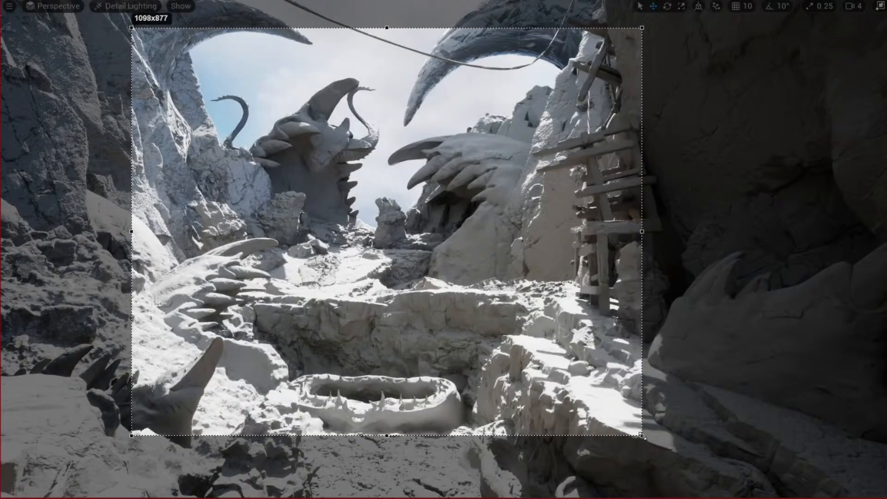
key("ctrl+c")
key("alt+Tab")
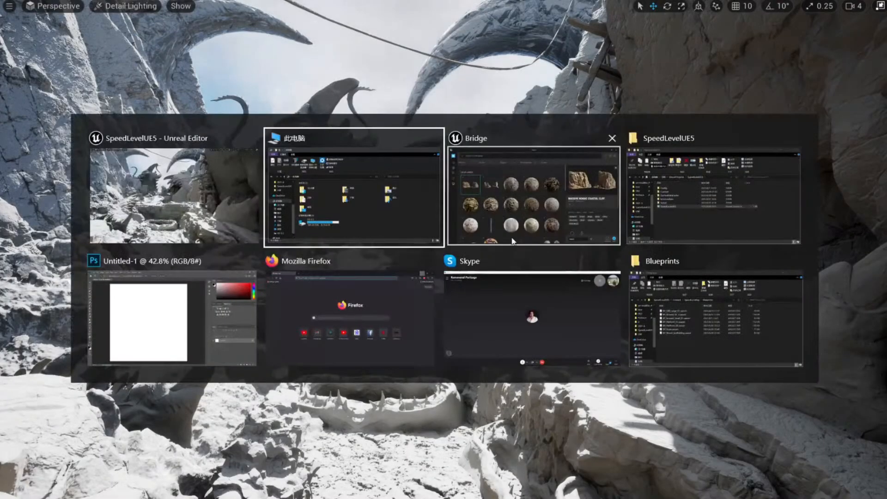
left_click(209, 306)
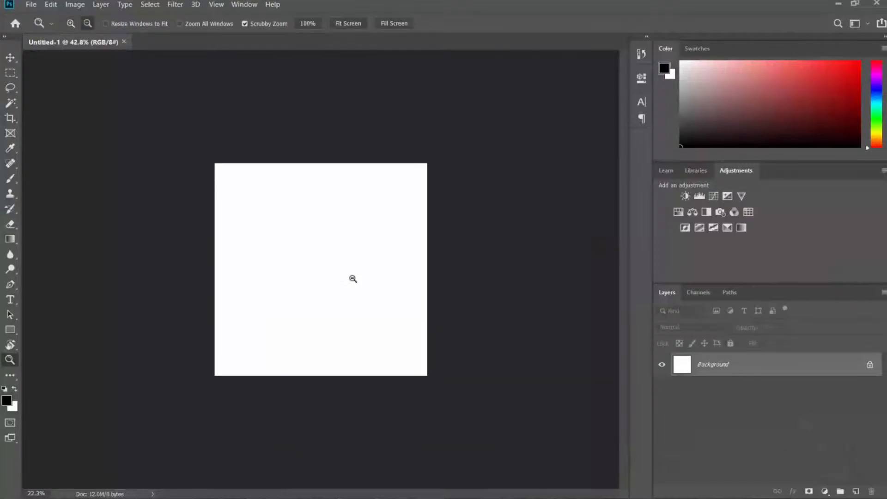
Fill the canvas with black and add a new empty layer above it.
left_click_drag(352, 279, 372, 280, "alt")
key("x")
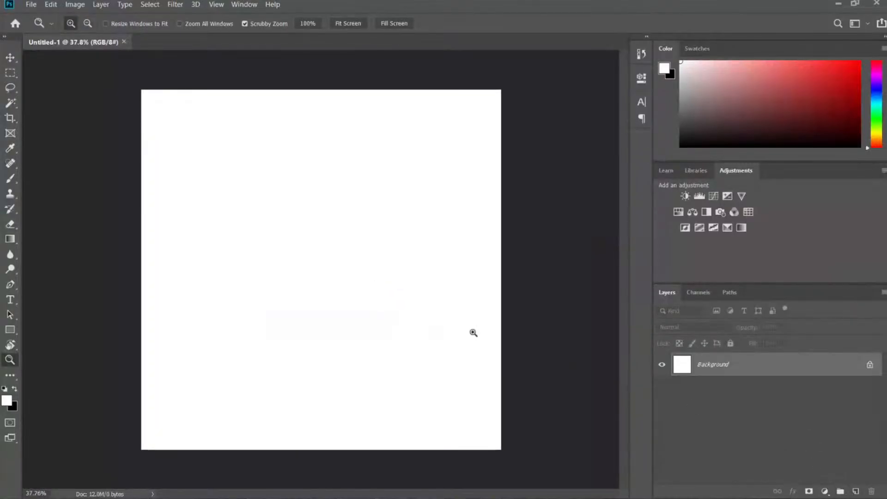
key("ctrl+BackSpace")
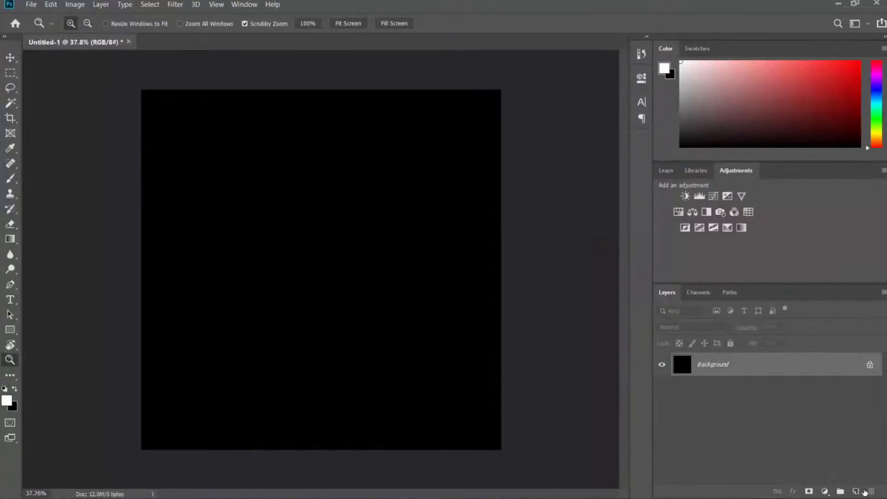
left_click(855, 491)
With the Brush, set a mid grey from 5a5a5a and paint a test stroke on the left.
key("b")
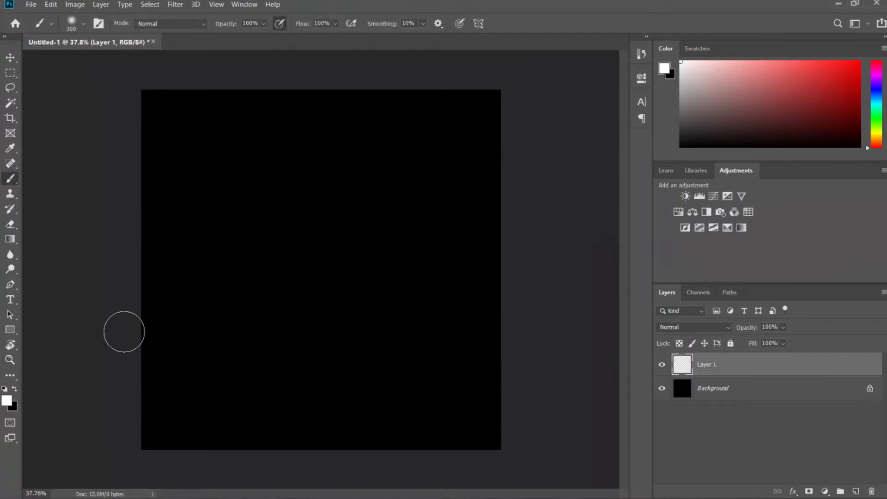
left_click(8, 400)
type("5a5a5a")
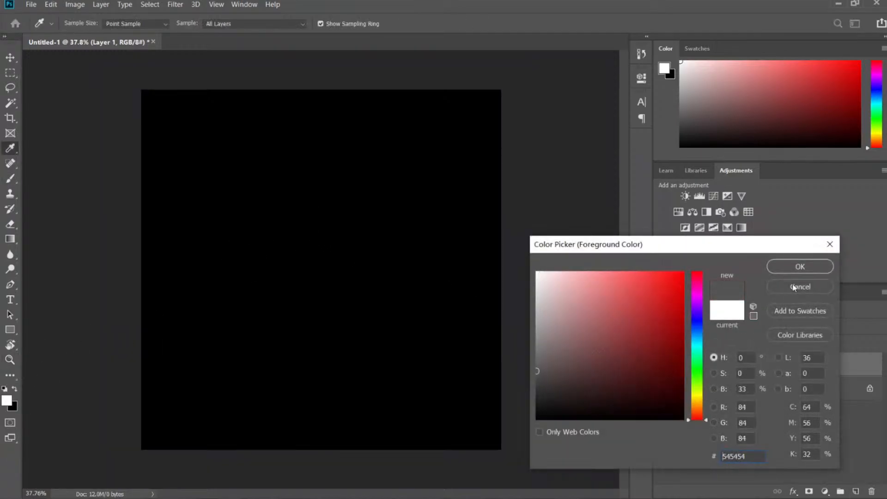
left_click_drag(554, 333, 500, 338)
left_click(799, 267)
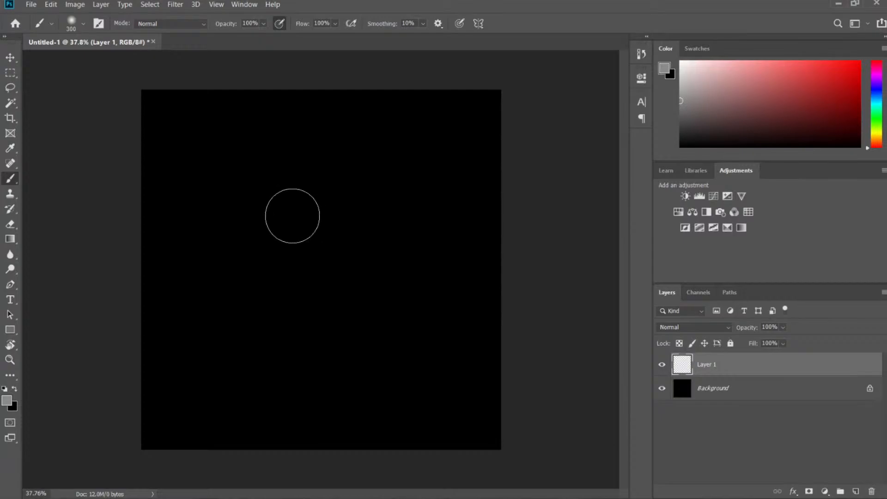
left_click_drag(176, 128, 175, 305)
Set the foreground to dark grey 373737 and choose the 人皮1 textured brush preset.
left_click(7, 400)
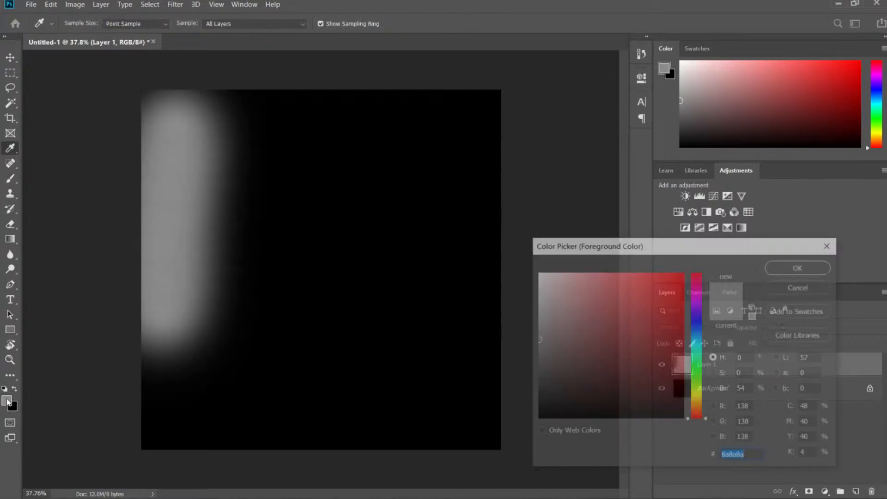
type("373737")
key("Return")
left_click(85, 24)
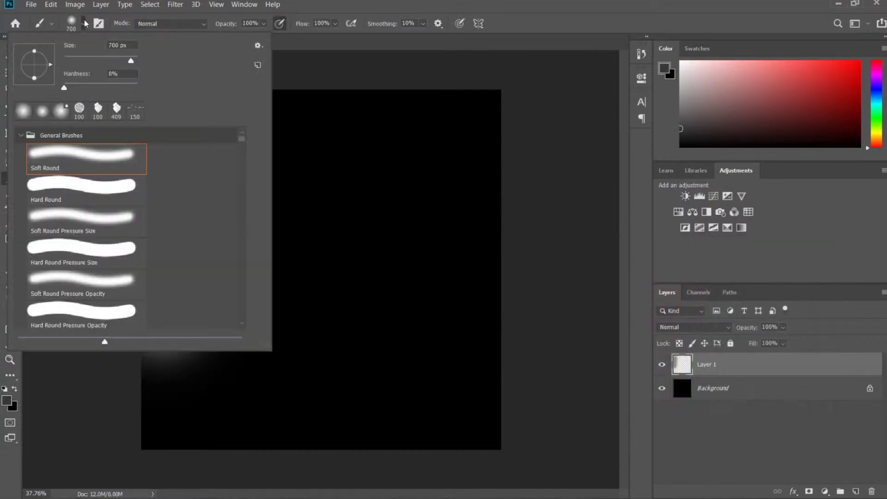
left_click(22, 136)
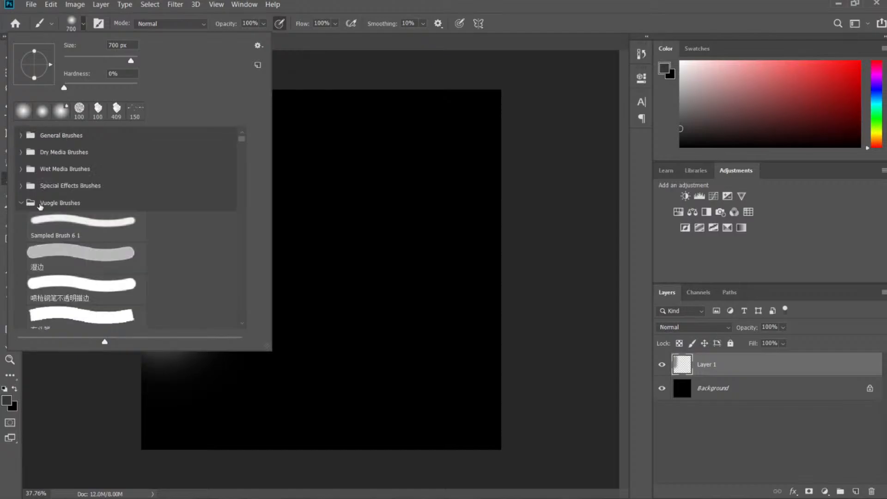
scroll(80, 265, "down", 10)
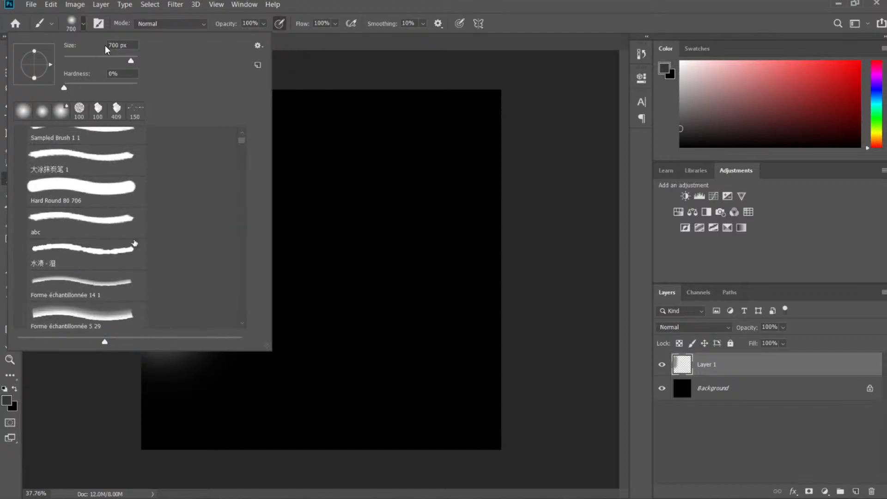
scroll(110, 262, "down", 8)
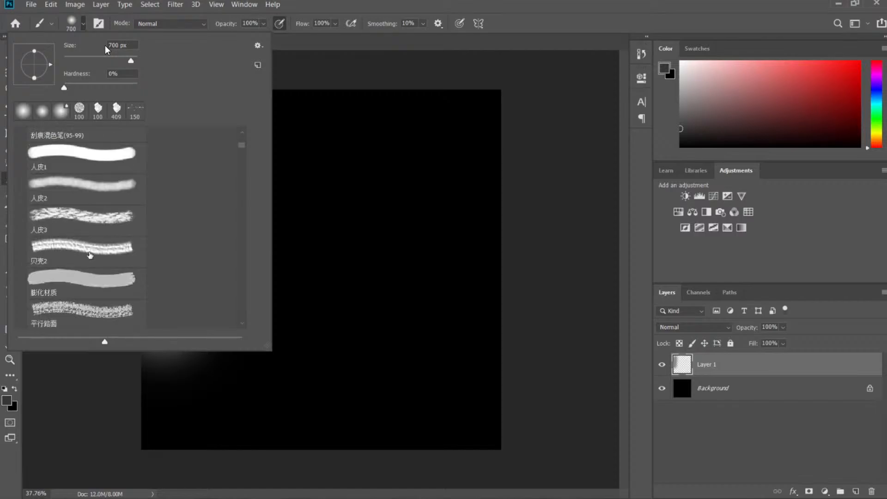
left_click(93, 156)
Test the brush, then replace the stroked Layer 1 with a fresh empty layer and a larger brush.
left_click_drag(180, 102, 175, 337)
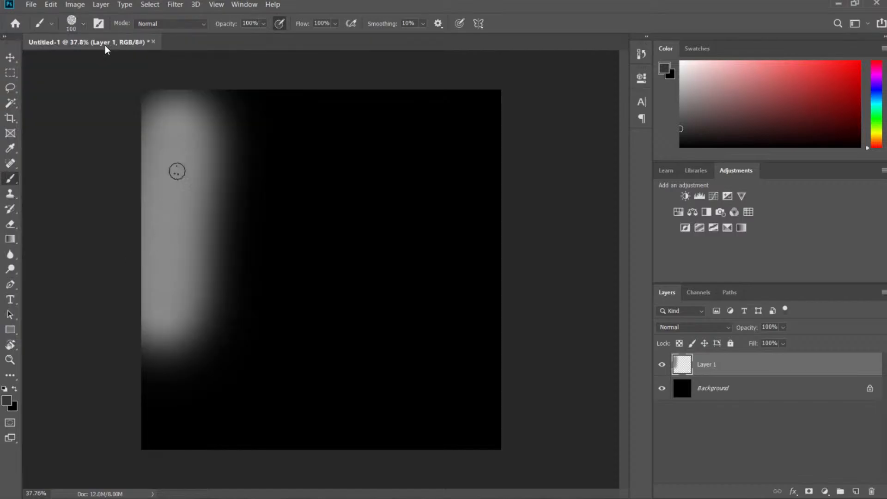
key("bracketright")
key("bracketright")
key("bracketright")
left_click(871, 491)
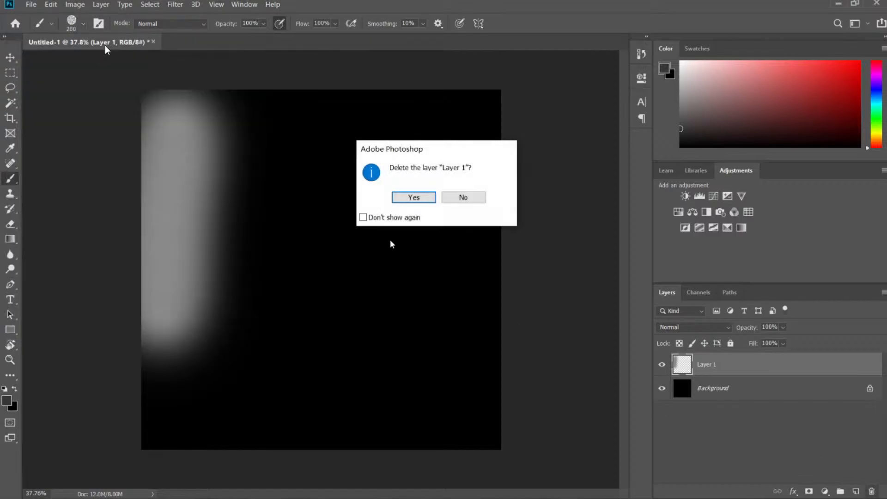
left_click(421, 201)
left_click(856, 491)
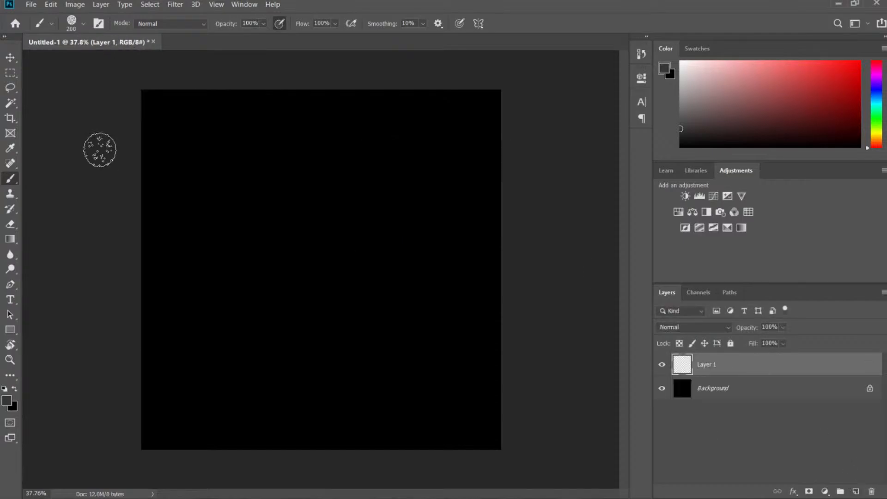
key("bracketright")
key("bracketright")
key("bracketright")
key("bracketright")
key("bracketright")
Paint a 505050 mid-grey mass across the upper canvas.
mouse_move(141, 153)
left_mouse_down()
mouse_move(396, 119)
mouse_move(305, 145)
mouse_move(149, 366)
mouse_move(293, 416)
mouse_move(148, 366)
left_mouse_up()
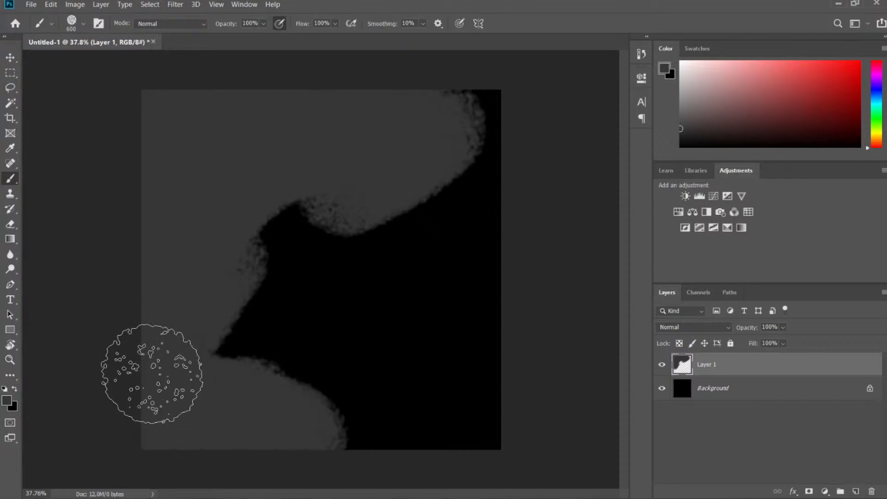
left_click(7, 400)
left_click_drag(553, 377, 525, 373)
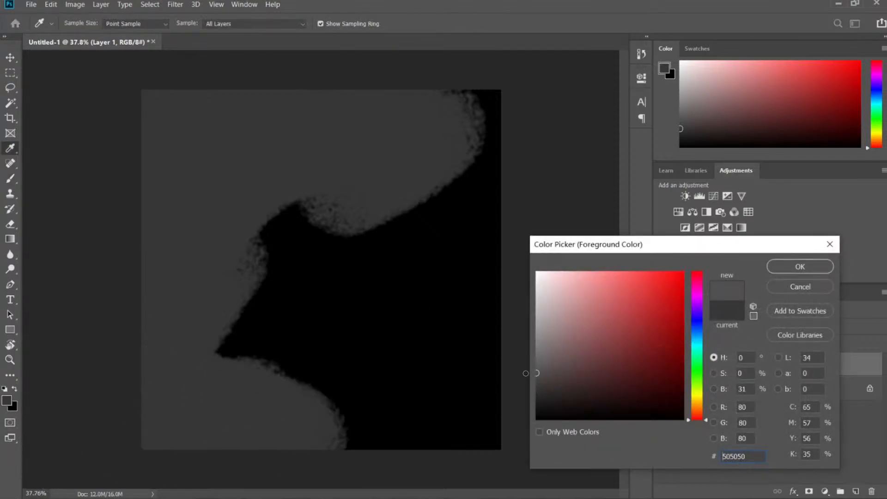
left_click(784, 271)
mouse_move(356, 227)
left_mouse_down()
mouse_move(323, 202)
mouse_move(431, 154)
mouse_move(236, 345)
mouse_move(456, 267)
mouse_move(472, 314)
mouse_move(435, 120)
mouse_move(380, 450)
mouse_move(324, 443)
left_mouse_up()
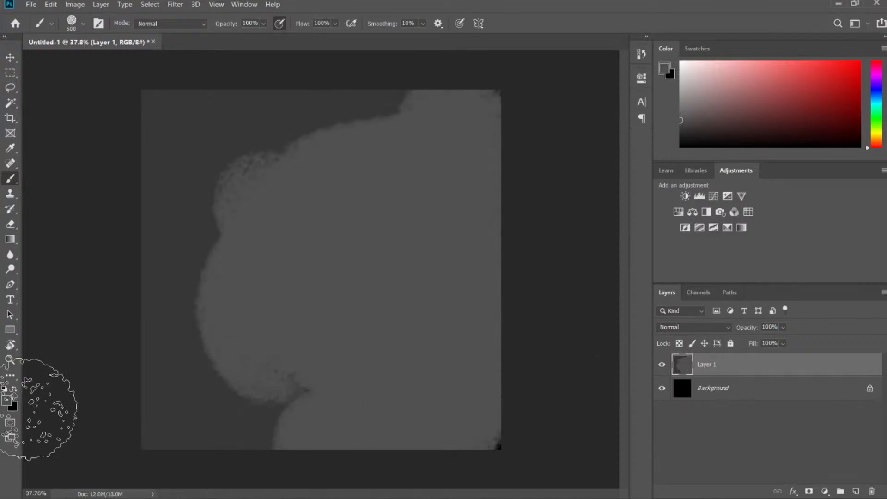
Stamp two near-black 171717 dabs on the left of the canvas.
left_click(6, 400)
left_click(536, 405)
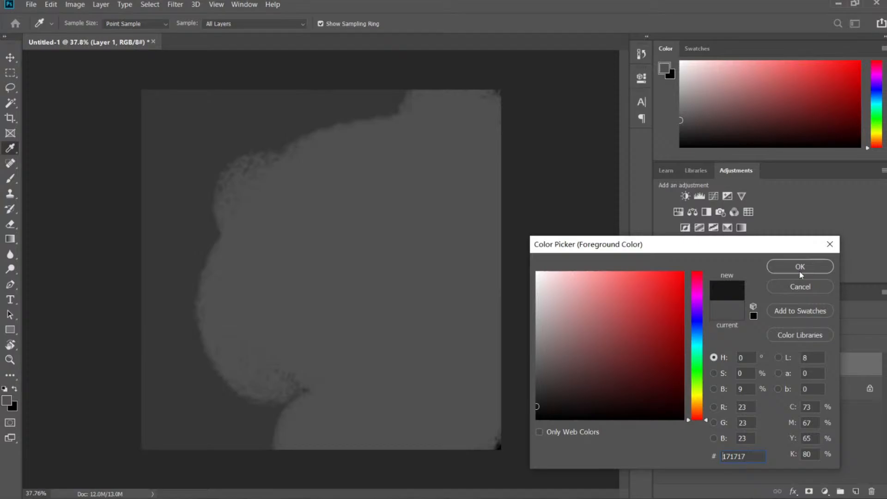
left_click(800, 273)
left_click(267, 287)
left_click(243, 335)
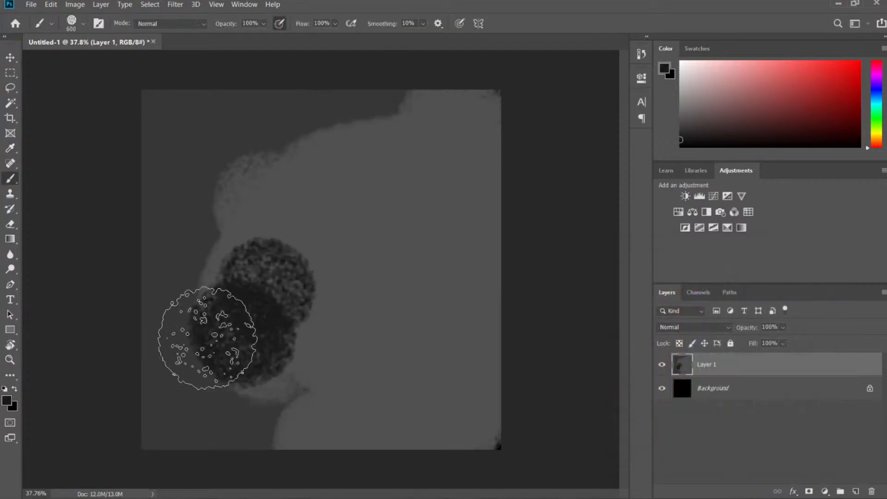
Paint 212121 dark grey masses across the lower and left canvas.
left_click(6, 400)
left_click(535, 399)
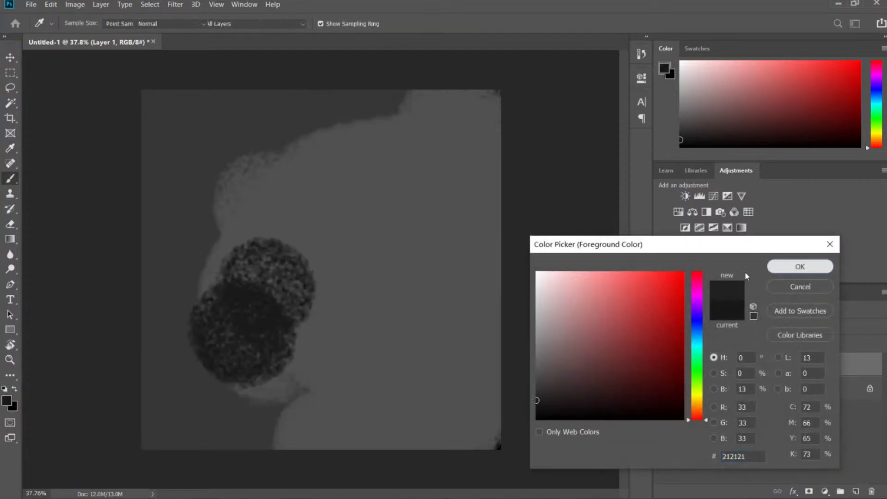
left_click(799, 267)
mouse_move(323, 277)
left_mouse_down()
mouse_move(223, 396)
mouse_move(376, 392)
mouse_move(424, 317)
mouse_move(223, 425)
mouse_move(372, 445)
mouse_move(510, 425)
left_mouse_up()
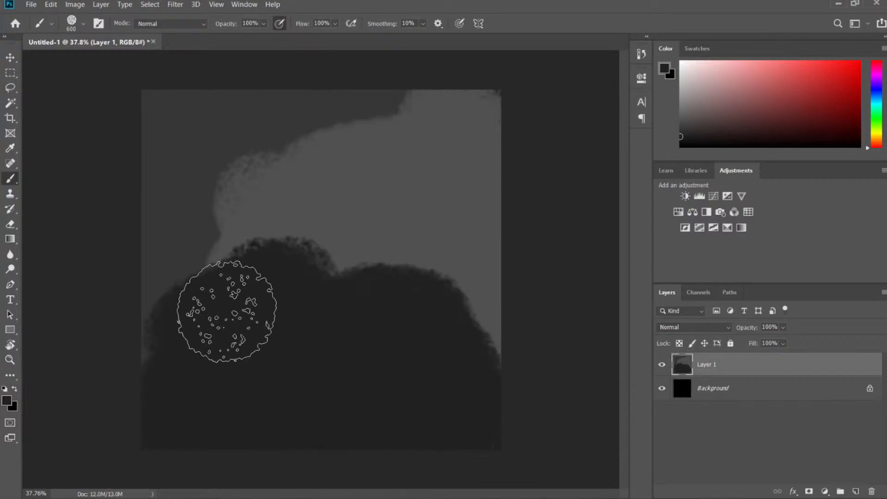
left_click_drag(226, 312, 134, 396)
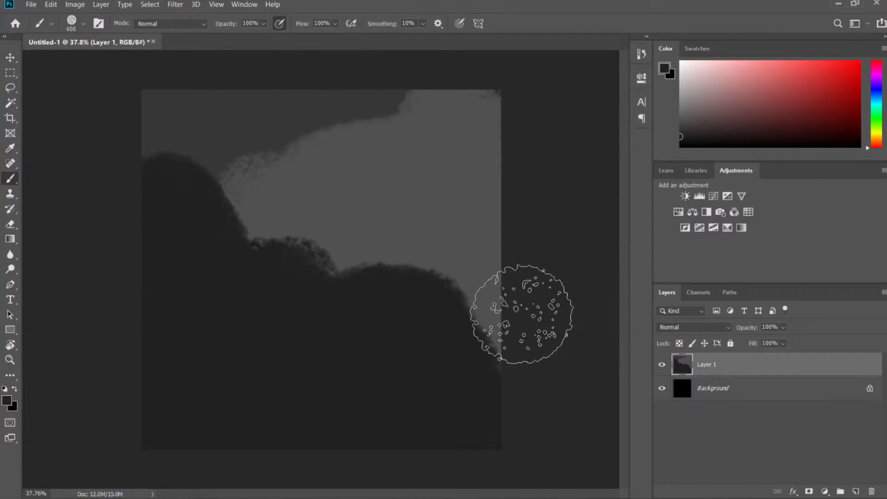
In the foreground colour picker, try a mid grey and then pure white.
left_click(9, 400)
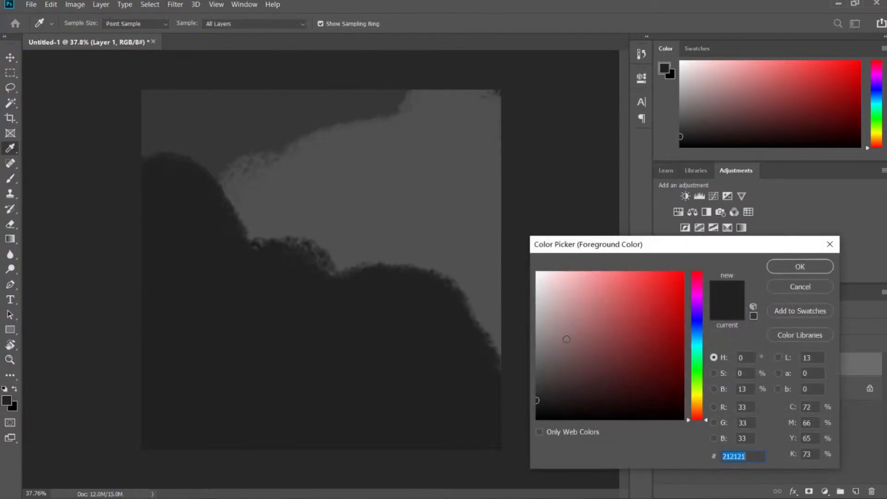
mouse_move(572, 363)
left_mouse_down()
mouse_move(526, 273)
mouse_move(490, 358)
left_mouse_up()
mouse_move(570, 312)
left_mouse_down()
mouse_move(523, 262)
mouse_move(497, 421)
left_mouse_up()
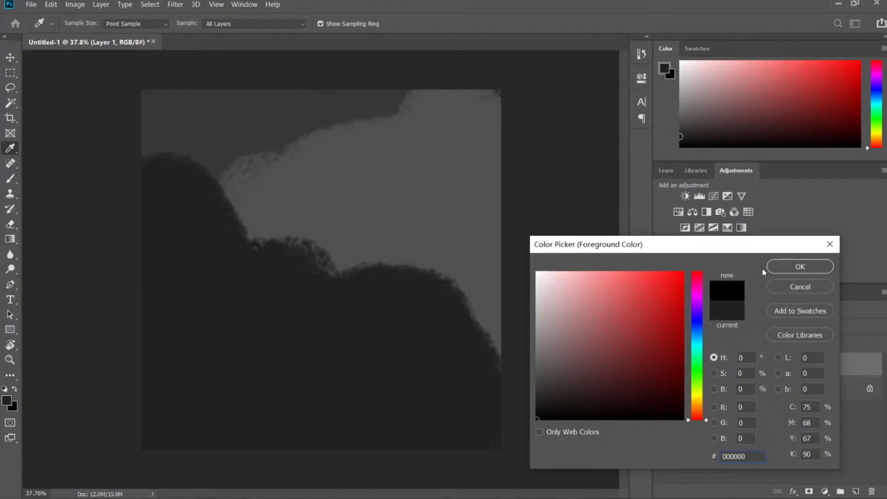
Annotate the colour field's 70% dark and 30% light ranges, then pick light grey e3e3e3.
key("Print")
left_click_drag(113, 64, 849, 473)
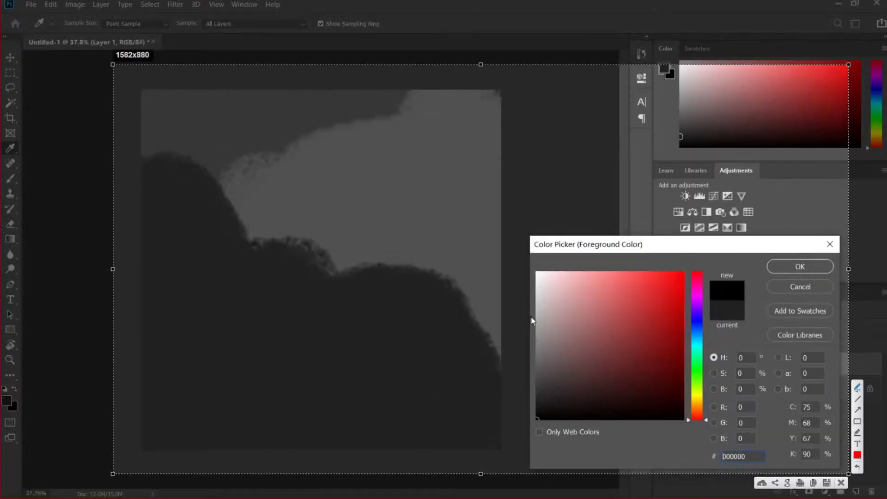
left_click_drag(531, 316, 553, 401)
left_click_drag(532, 367, 538, 306)
mouse_move(477, 353)
left_mouse_down()
mouse_move(490, 386)
mouse_move(496, 372)
left_mouse_up()
left_click_drag(498, 362, 509, 384)
left_click(510, 347)
left_click(525, 369)
mouse_move(505, 283)
left_mouse_down()
mouse_move(508, 301)
mouse_move(521, 291)
left_mouse_up()
left_click(541, 300)
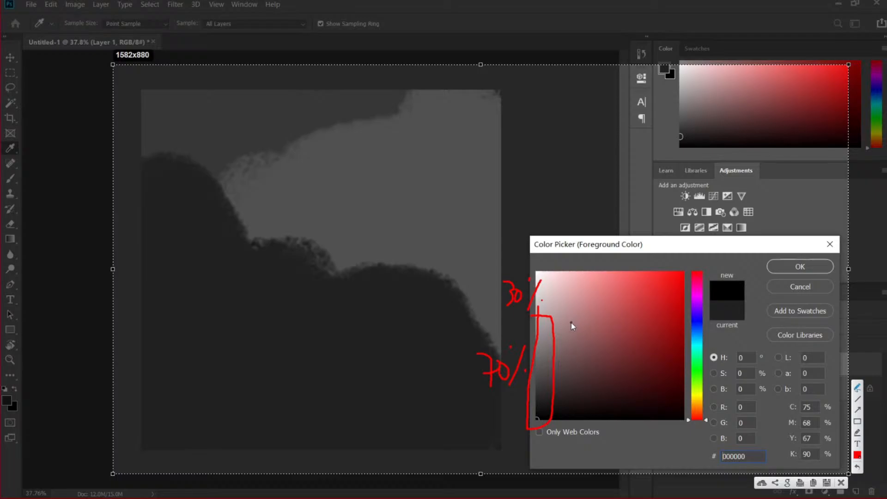
left_click(842, 483)
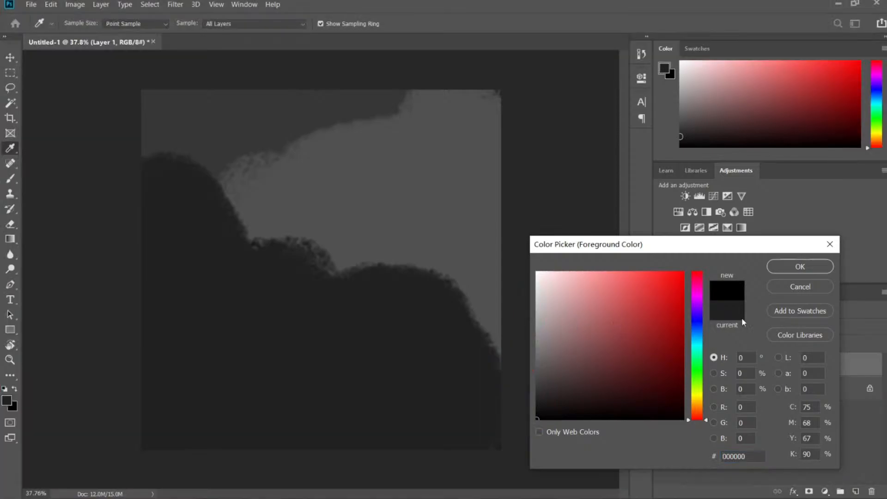
left_click_drag(591, 315, 536, 287)
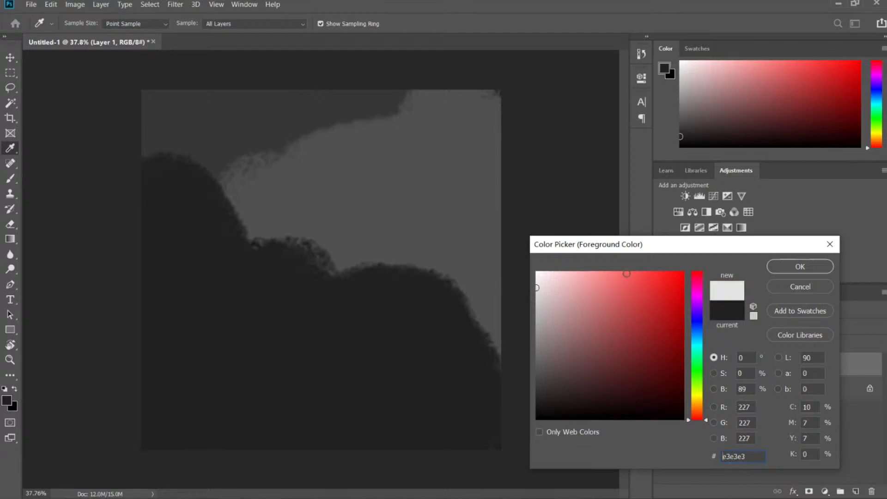
Paint a size-300 light grey sun in the upper-right sky and zoom out to review the sketch.
left_click(808, 267)
key("b")
key("bracketleft")
key("bracketleft")
key("bracketleft")
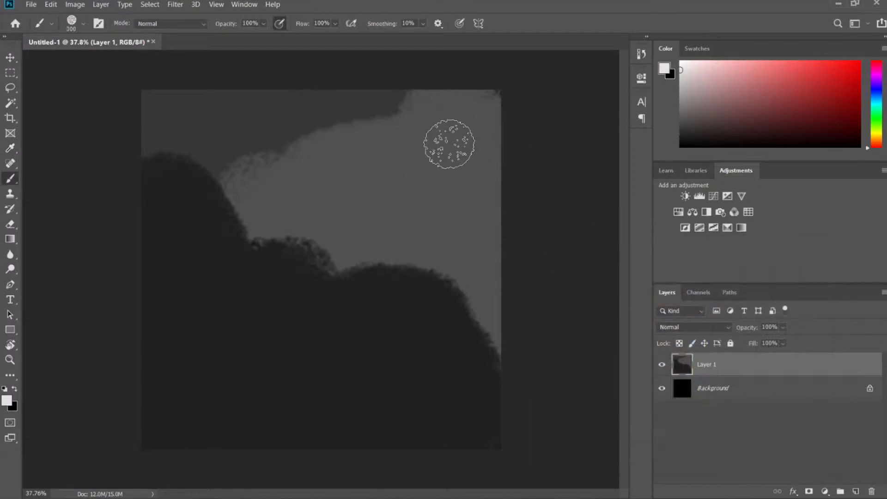
left_click(452, 138)
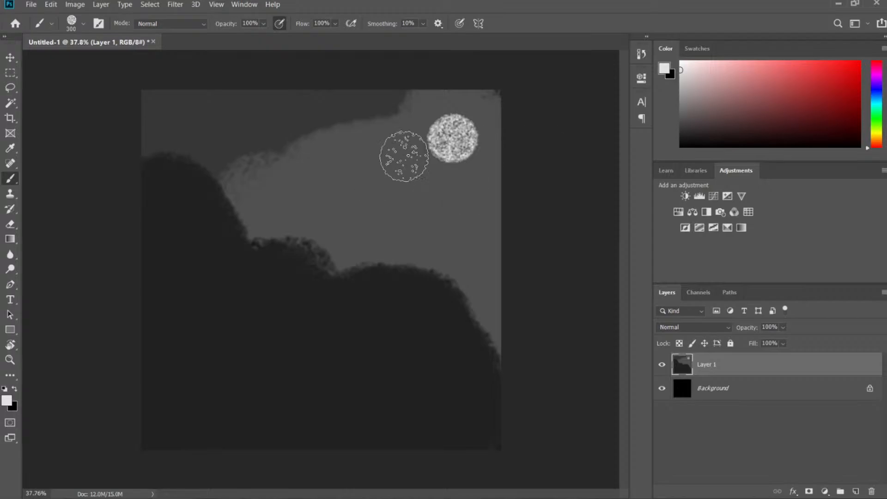
key("z")
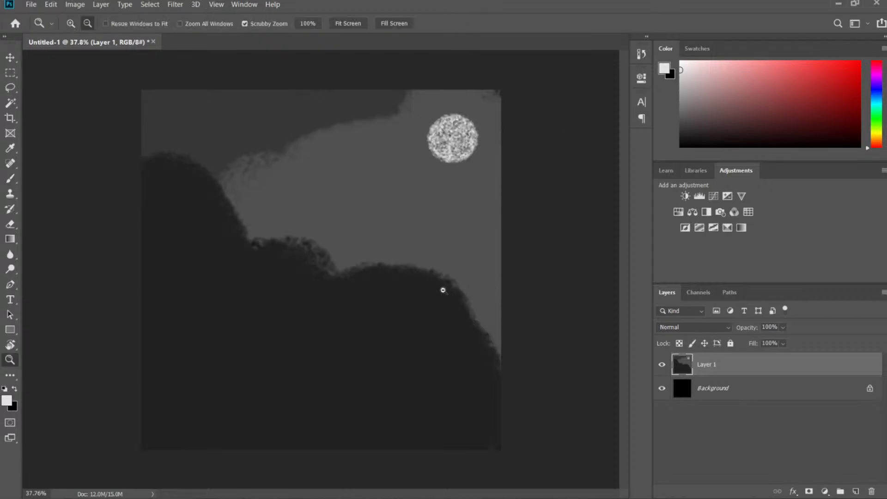
mouse_move(444, 291)
left_mouse_down()
mouse_move(364, 299)
mouse_move(460, 313)
mouse_move(421, 316)
left_mouse_up()
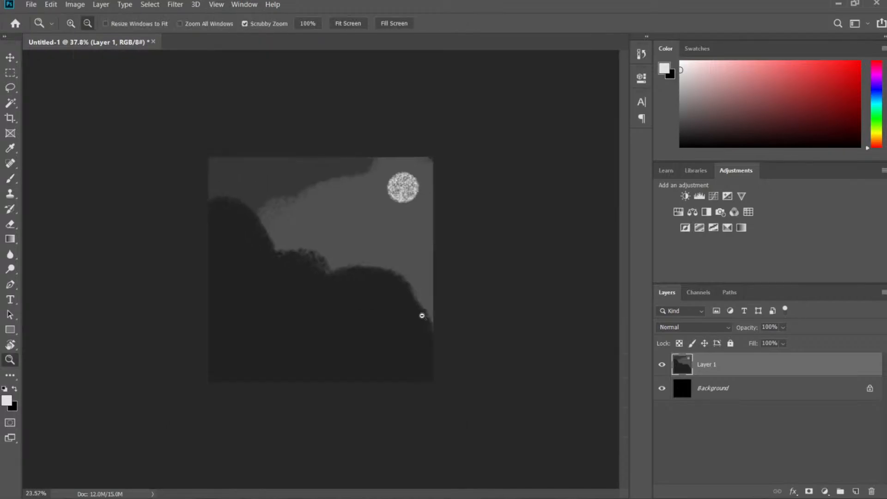
mouse_move(395, 202)
left_mouse_down()
mouse_move(418, 202)
mouse_move(397, 200)
mouse_move(408, 193)
left_mouse_up()
left_click_drag(439, 158, 532, 135, "alt")
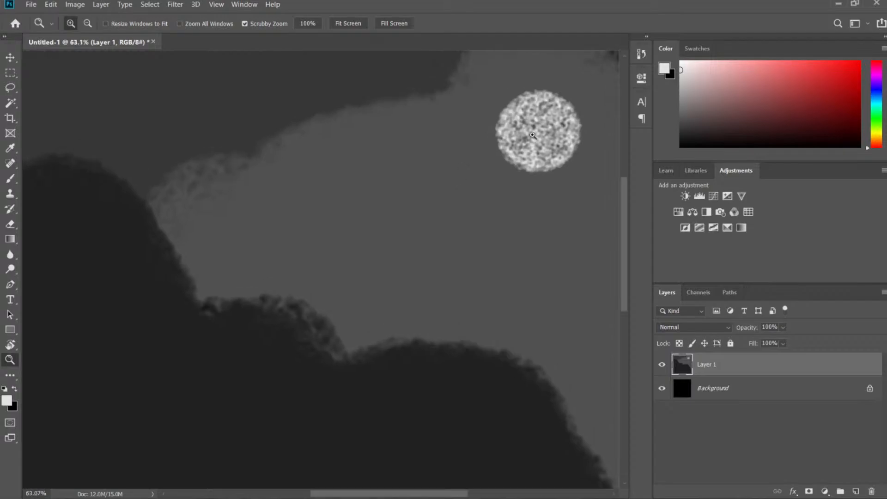
left_click_drag(502, 181, 467, 182)
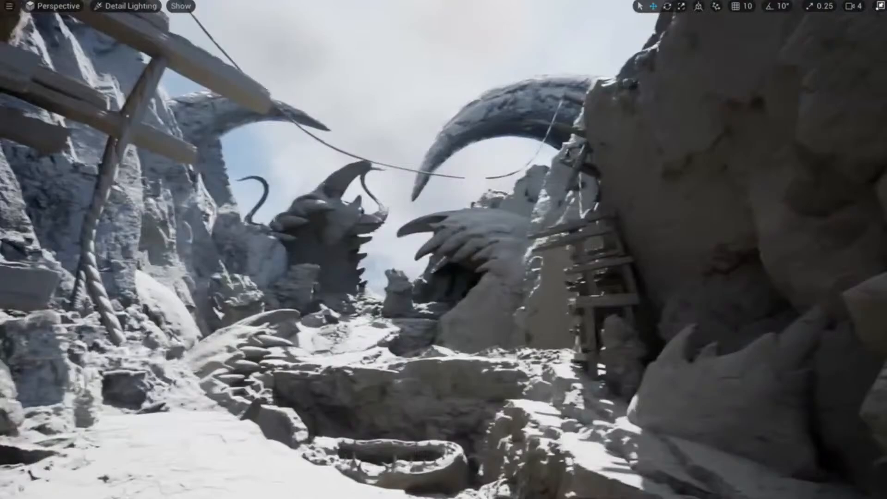
Fly the camera into the canyon shot and cycle Lit, Unlit and Detail Lighting shading.
right_click_drag(439, 277, 471, 301)
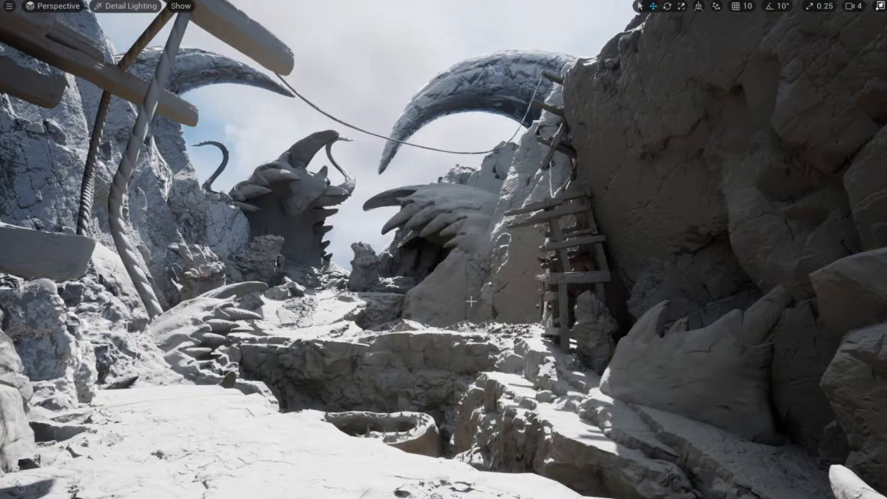
key("alt+4")
key("alt+3")
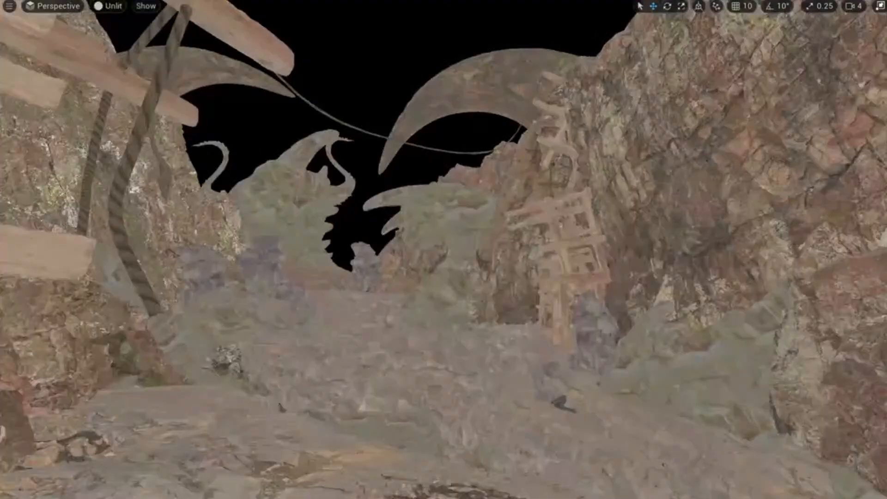
key("alt+5")
key("alt+4")
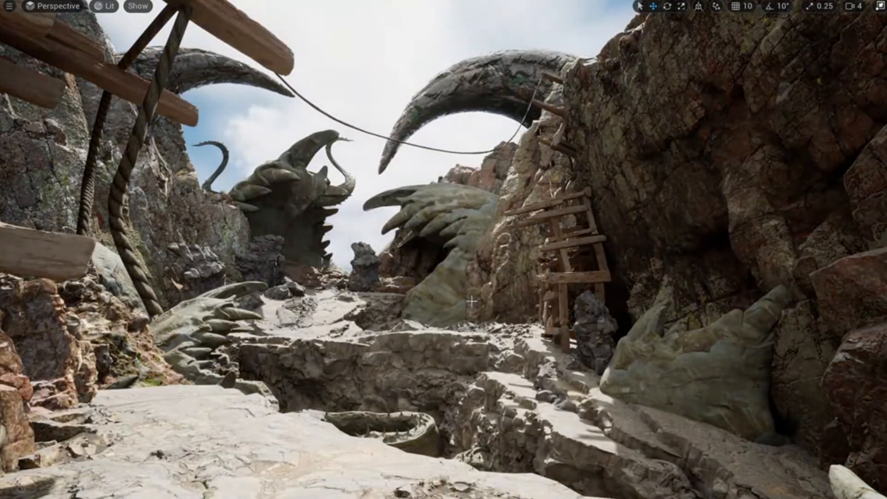
key("alt+5")
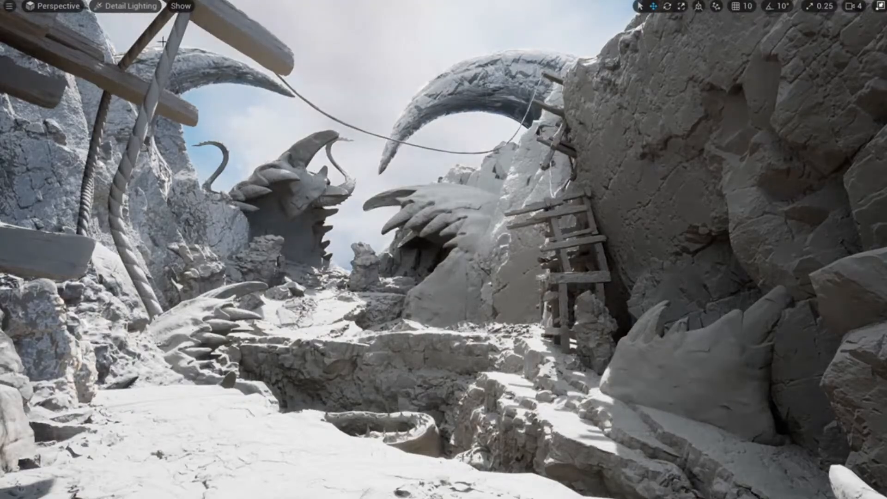
Preview Lighting Only, return to Detail Lighting, and start sweeping the sun with Ctrl+L.
left_click(136, 6)
left_click(152, 88)
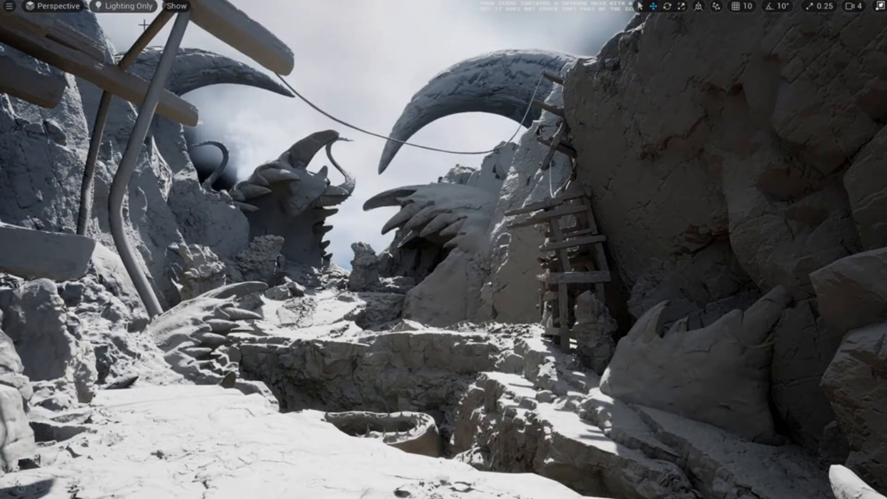
left_click(126, 6)
left_click(162, 73)
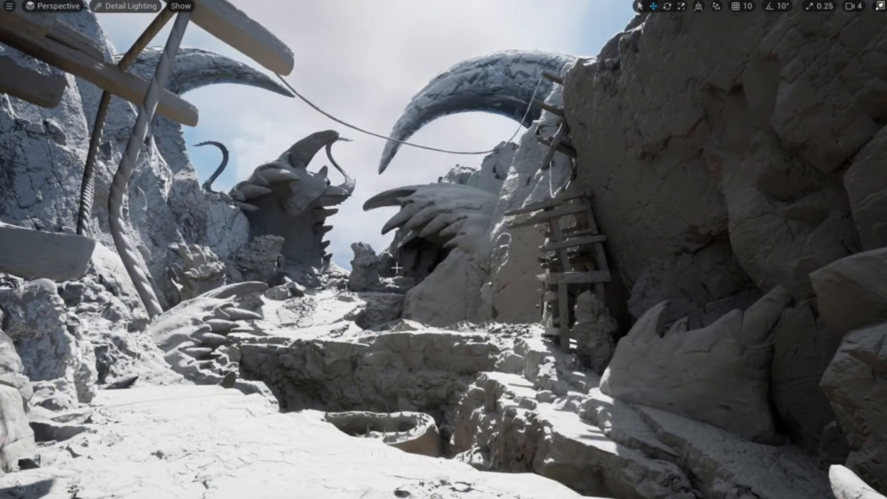
key("ctrl+l")
key("ctrl+l")
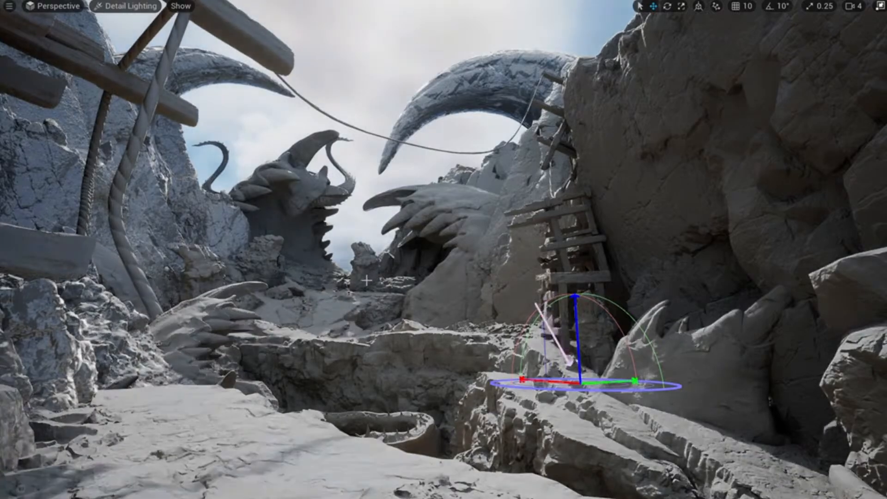
Try low, high and sunset sun angles, comparing Lit, Lighting Only and Detail Lighting views.
key("ctrl+l")
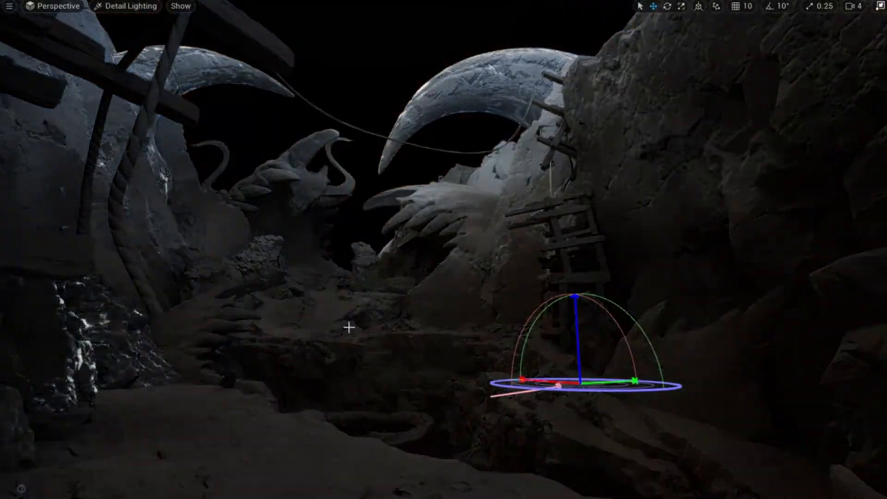
key("ctrl+l")
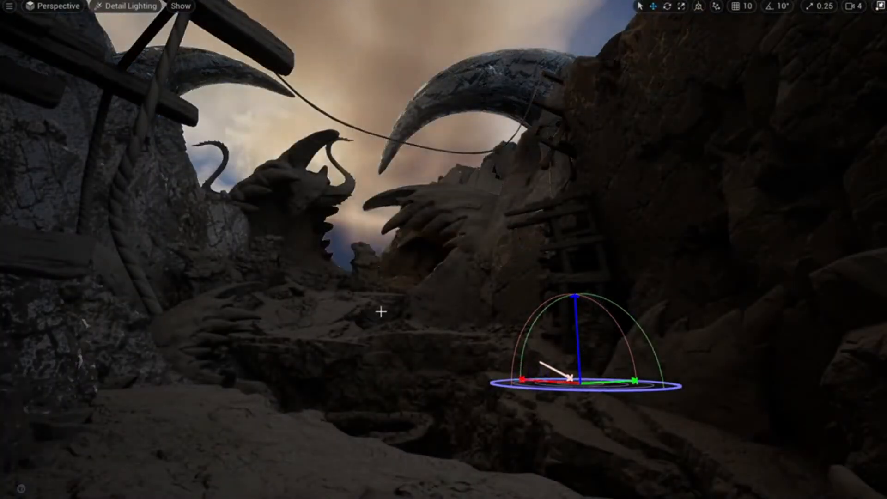
key("ctrl+l")
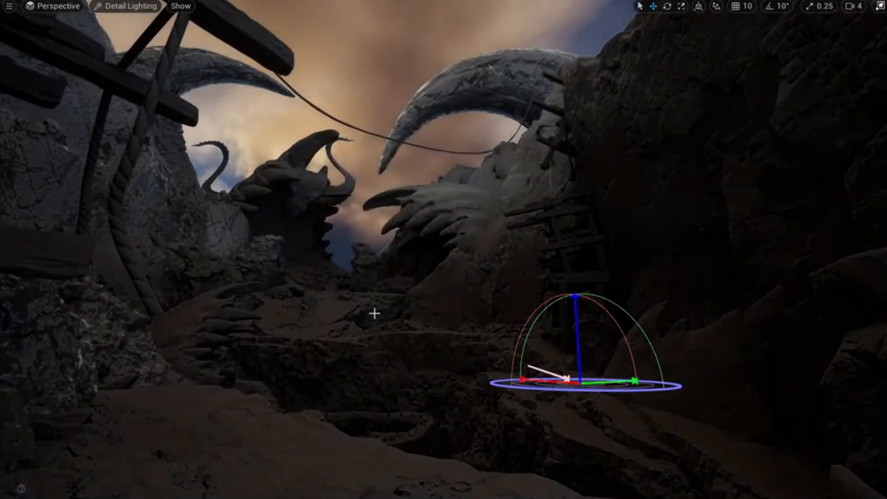
key("ctrl+l")
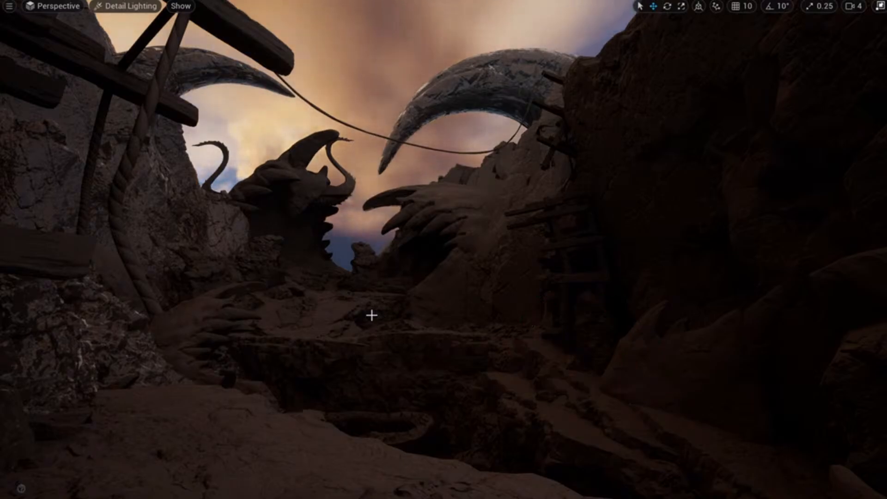
key("alt+4")
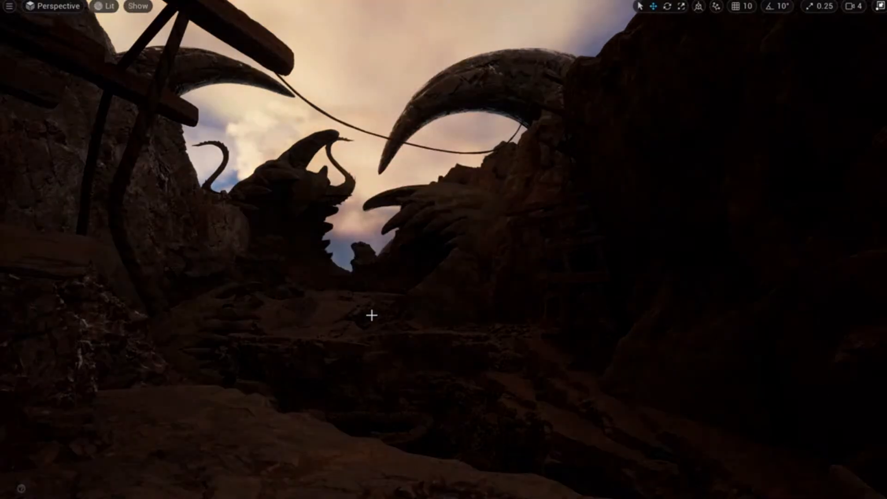
key("alt+6")
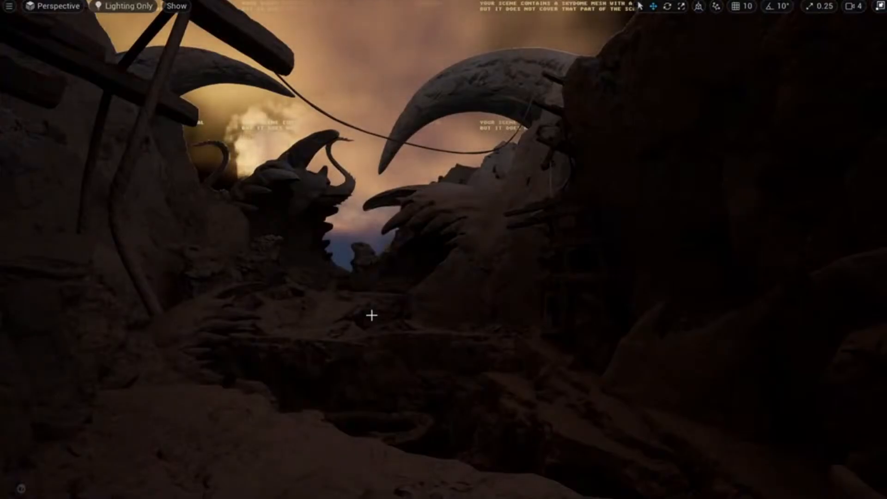
key("alt+5")
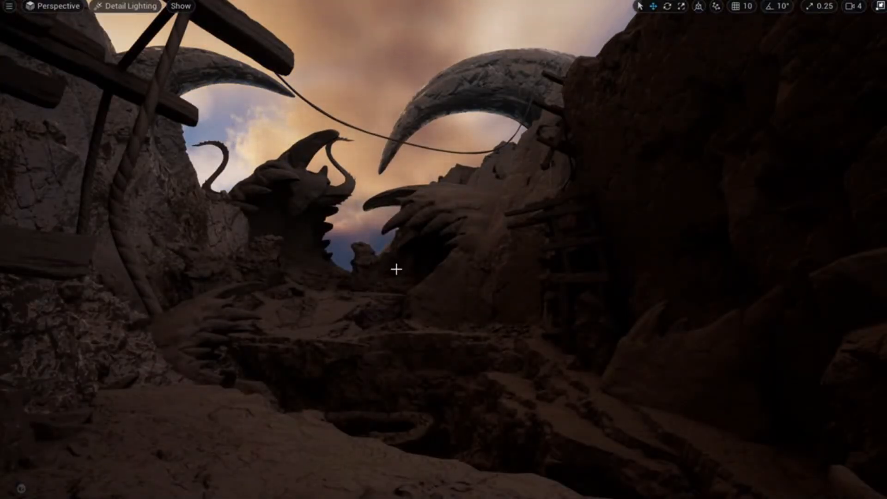
Rotate the sun through daylight angles up to nearly overhead.
key("ctrl+l")
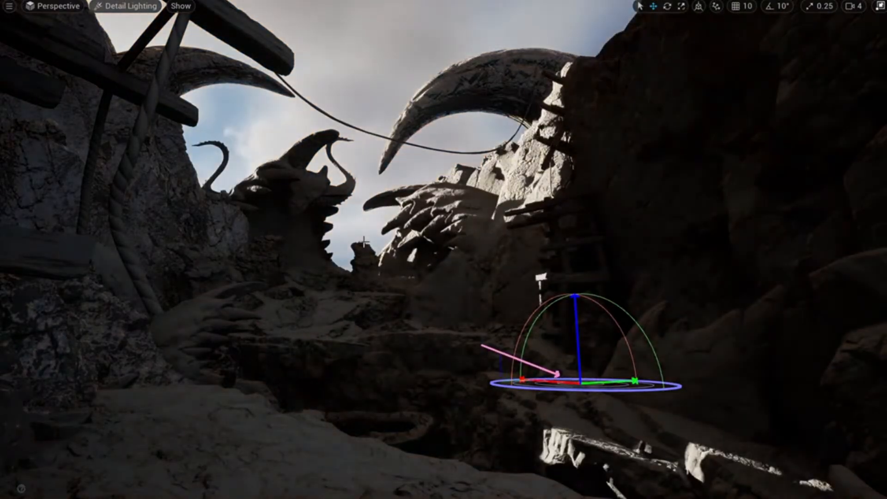
key("ctrl+l")
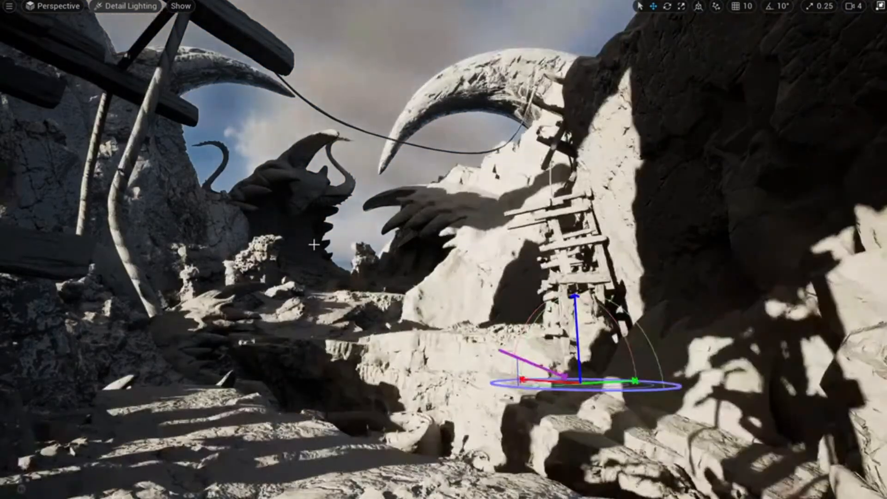
key("ctrl+l")
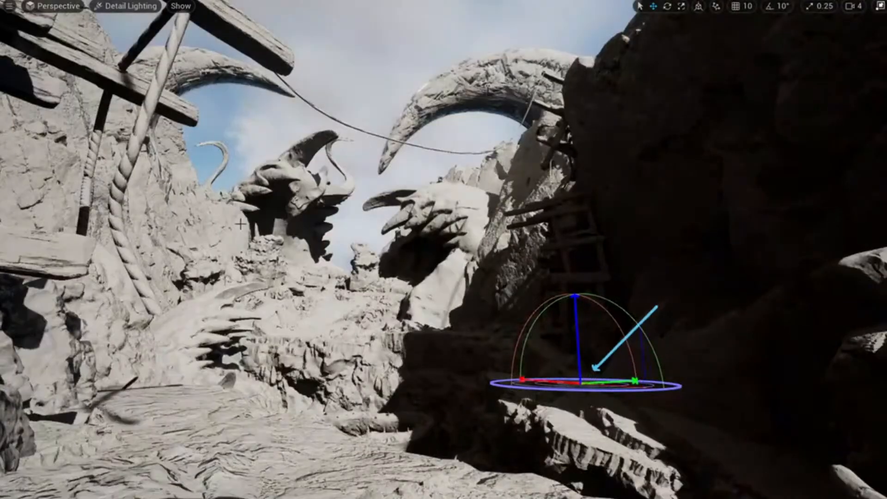
key("ctrl+l")
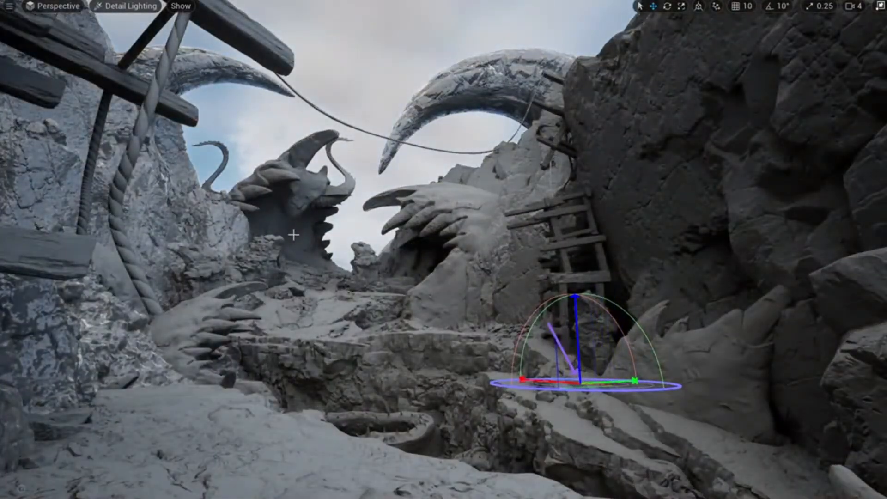
key("ctrl+l")
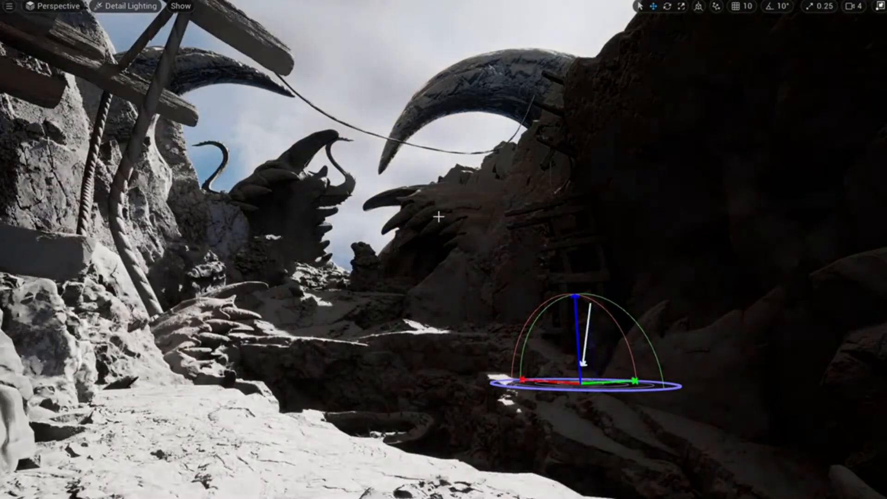
key("ctrl+l")
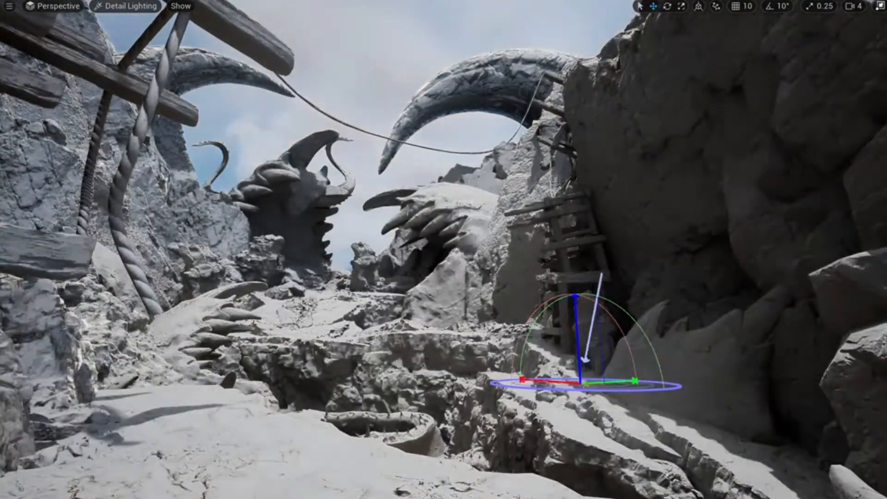
key("ctrl+l")
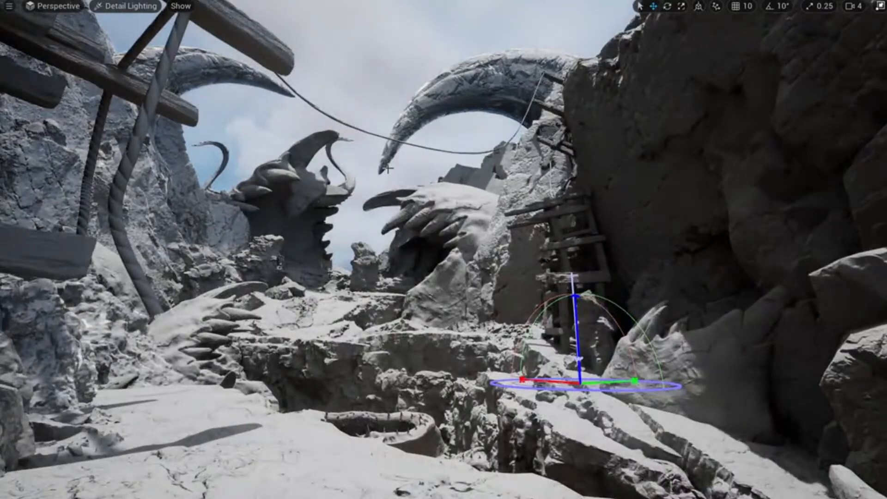
Fine-tune the sun's tilt over the cliff and ground, then view the canyon Lit.
key("ctrl+l")
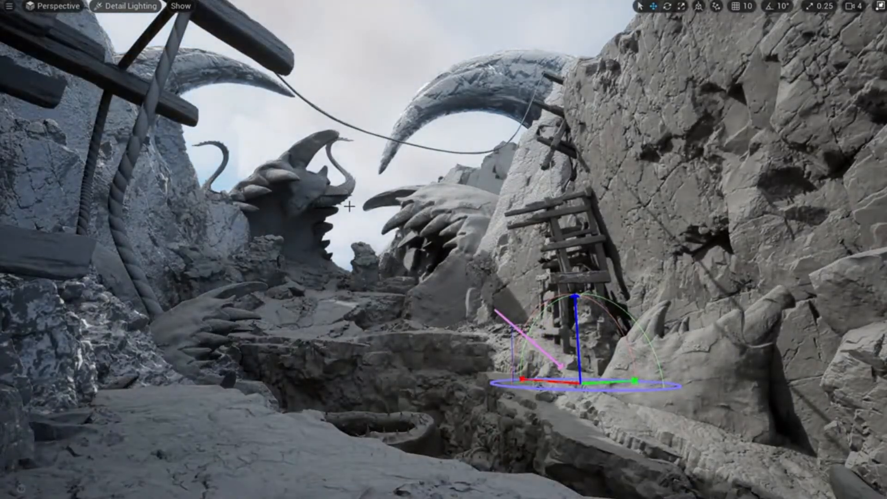
key("ctrl+l")
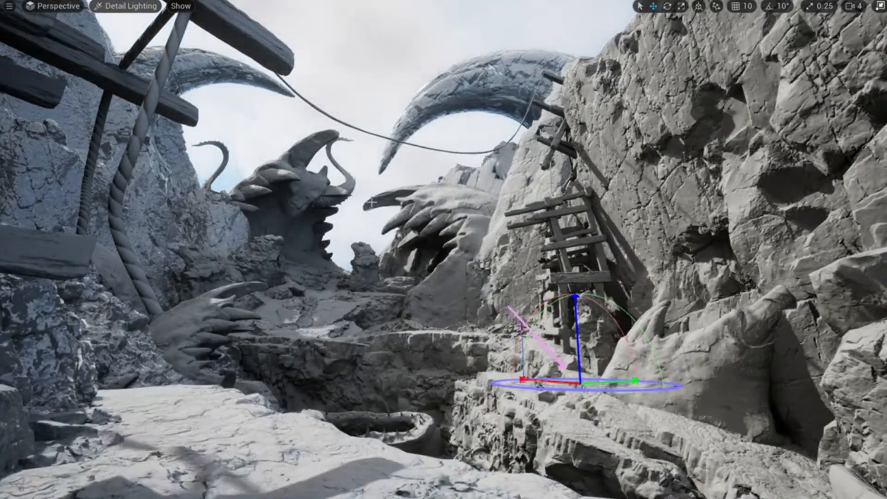
key("ctrl+l")
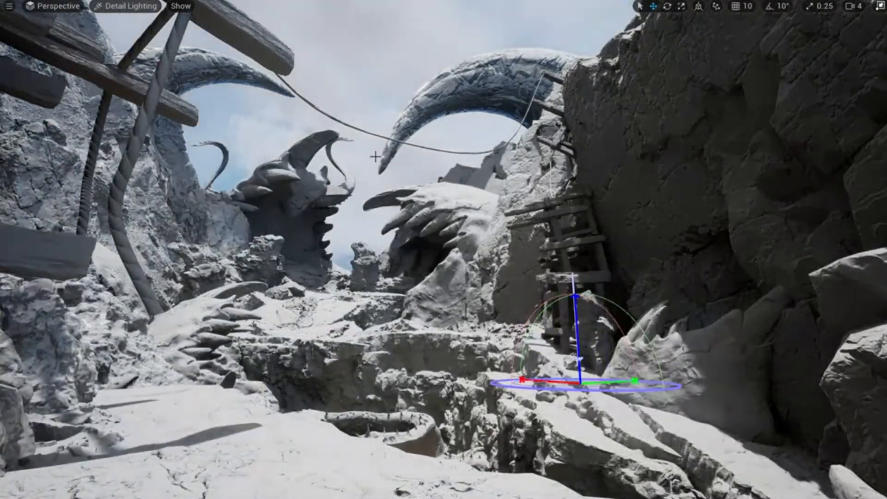
key("ctrl+l")
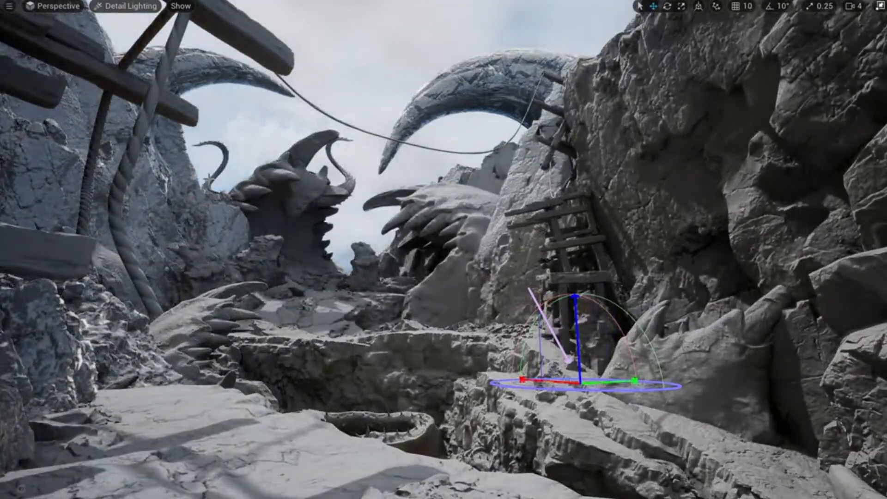
key("ctrl+l")
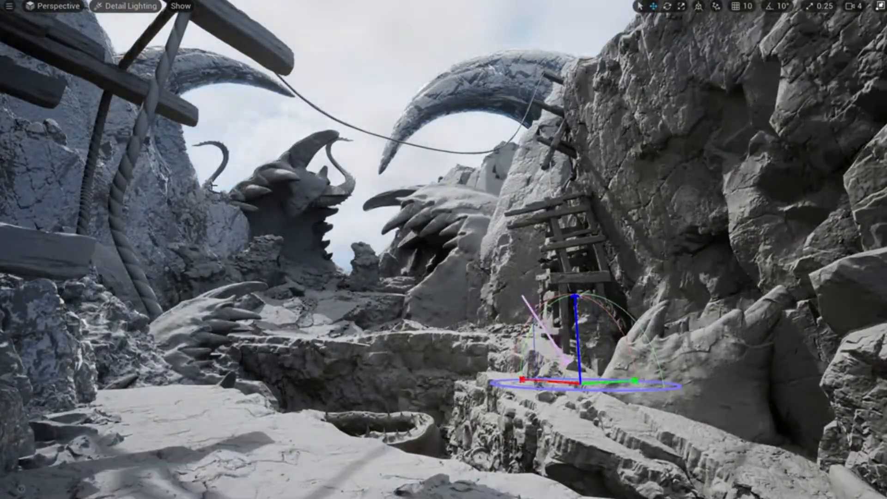
key("alt+4")
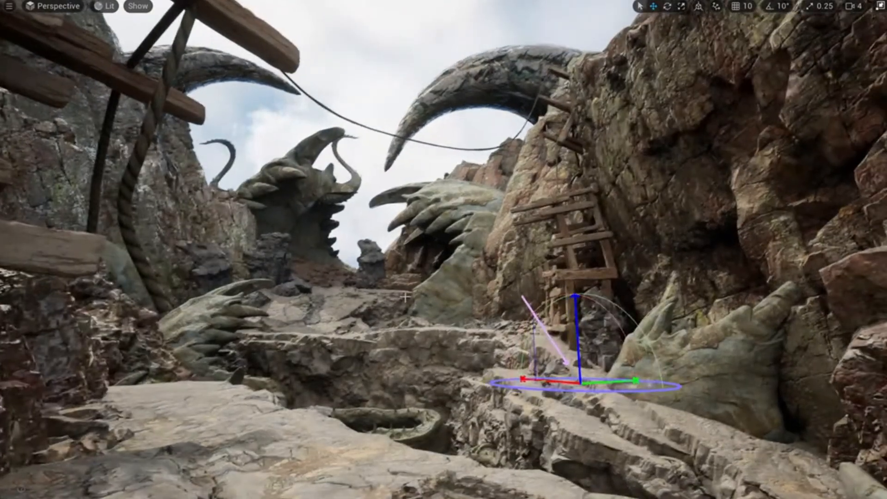
Set the sun nearly overhead, trying and undoing a darker angle while framing the canyon.
key("ctrl+l")
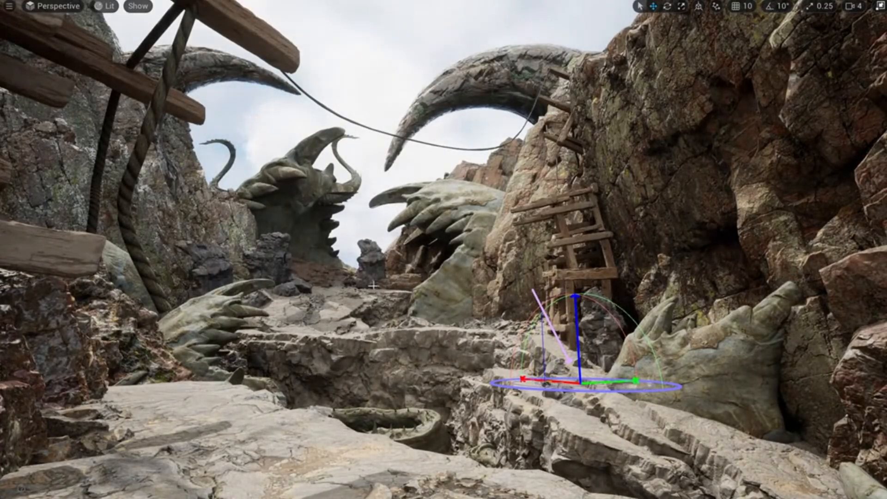
key("s")
right_click_drag(392, 290, 391, 290)
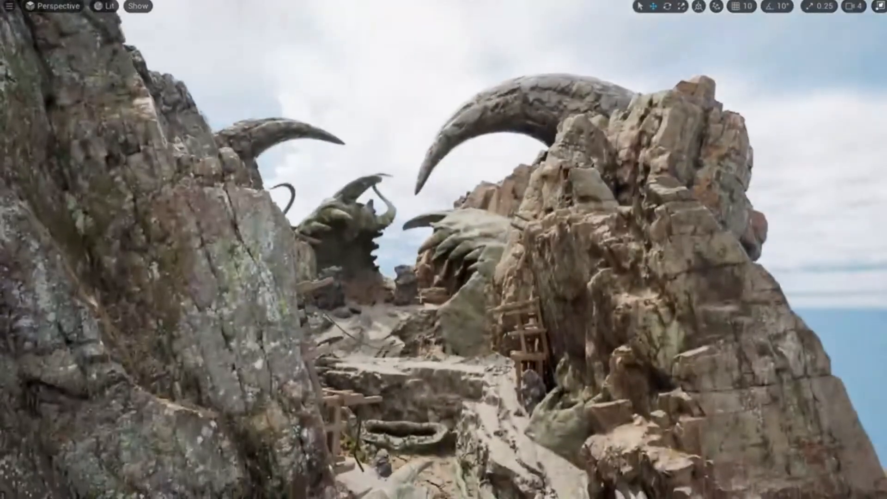
key("ctrl+l")
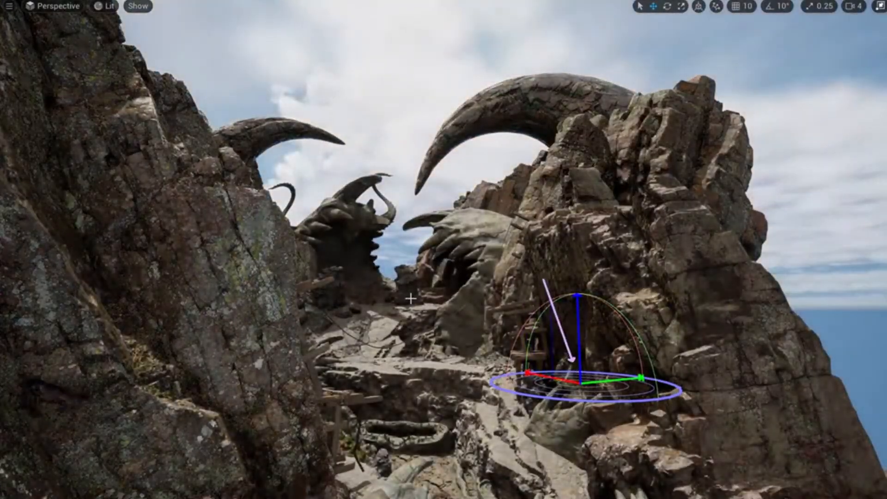
key("ctrl+z")
right_click_drag(391, 289, 392, 290)
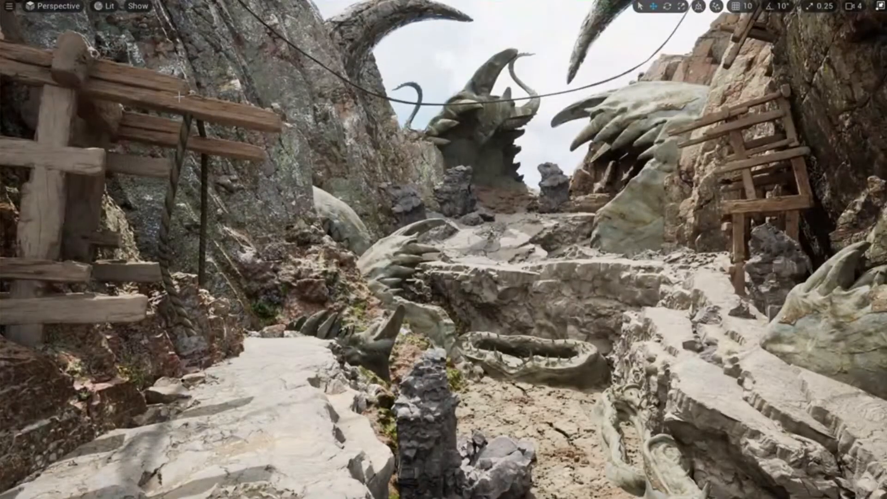
right_click_drag(443, 249, 443, 250)
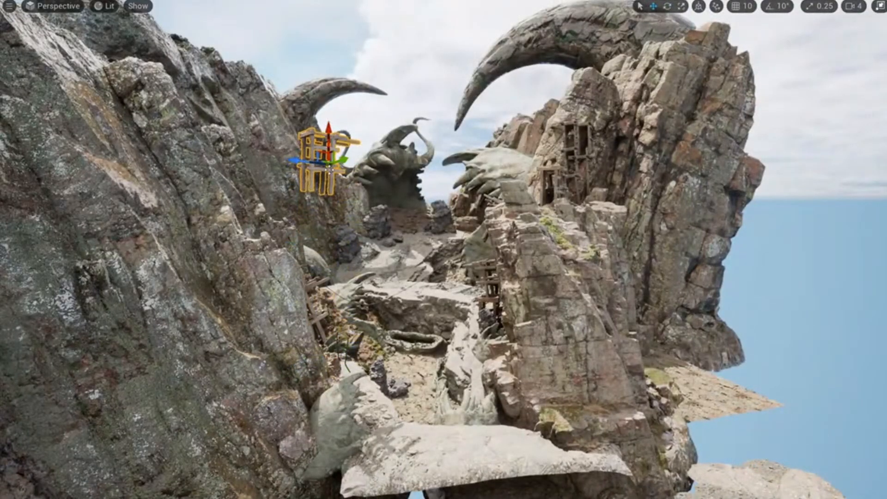
Move the wooden beam scaffold toward the left cliff beside the creature head.
left_click_drag(328, 162, 261, 187)
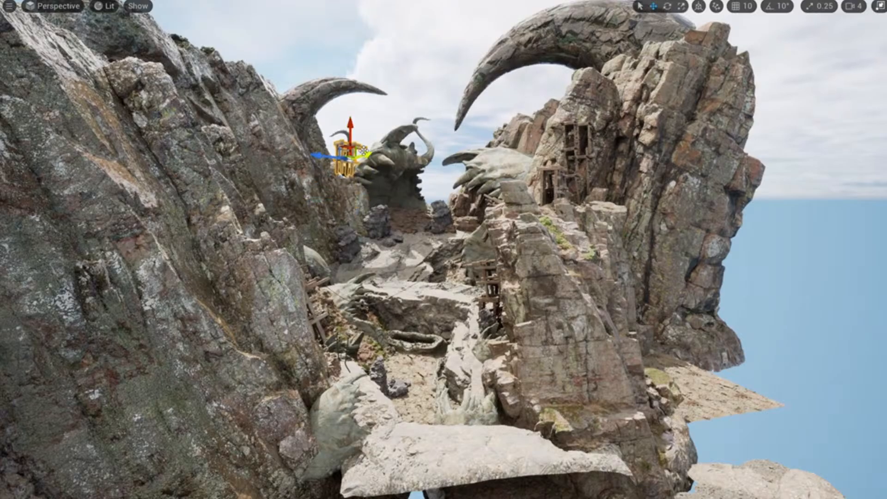
right_click_drag(326, 176, 326, 176)
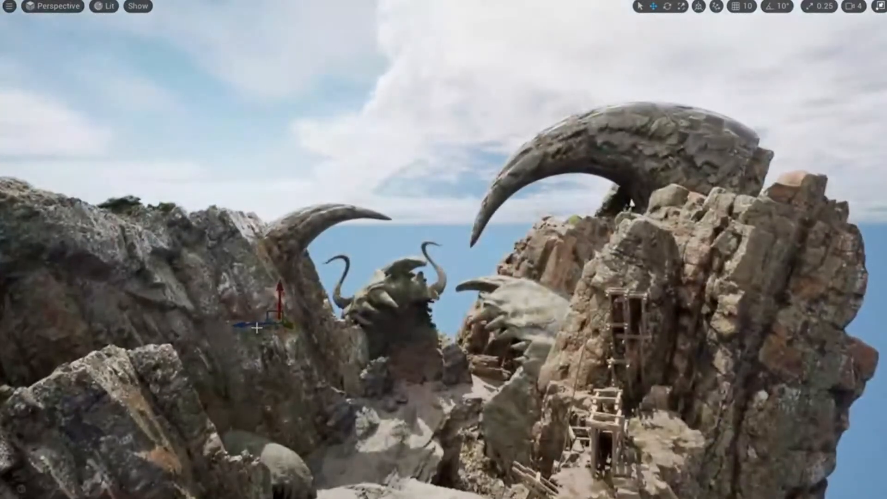
left_click_drag(249, 325, 279, 324)
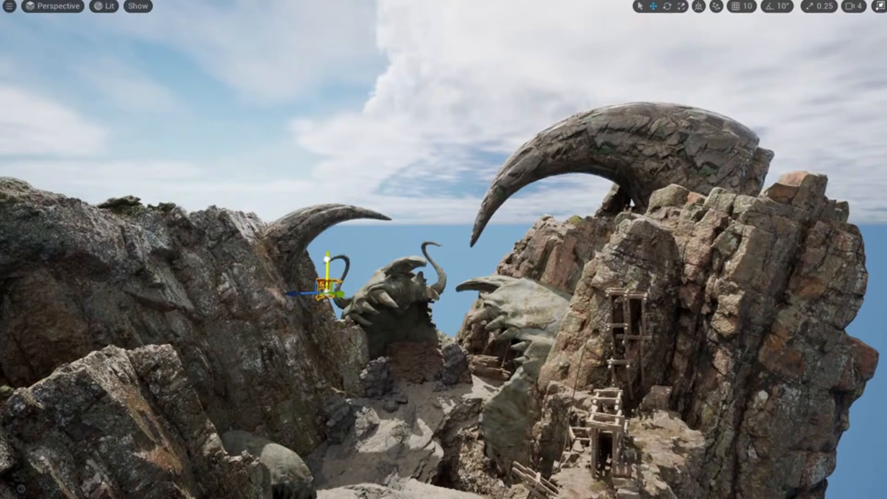
right_click_drag(376, 319, 376, 319)
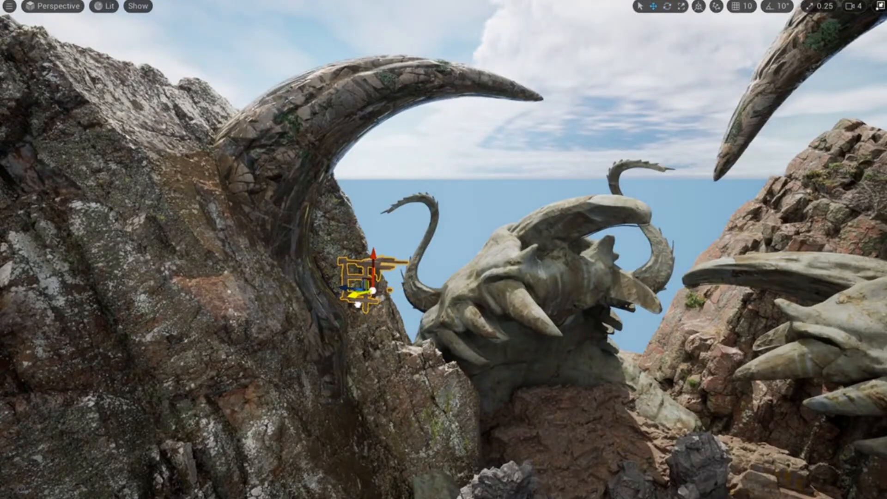
right_click_drag(376, 331, 377, 331)
Rotate the sun to a brighter angle and pull back to inspect the canyon lighting.
key("ctrl+l")
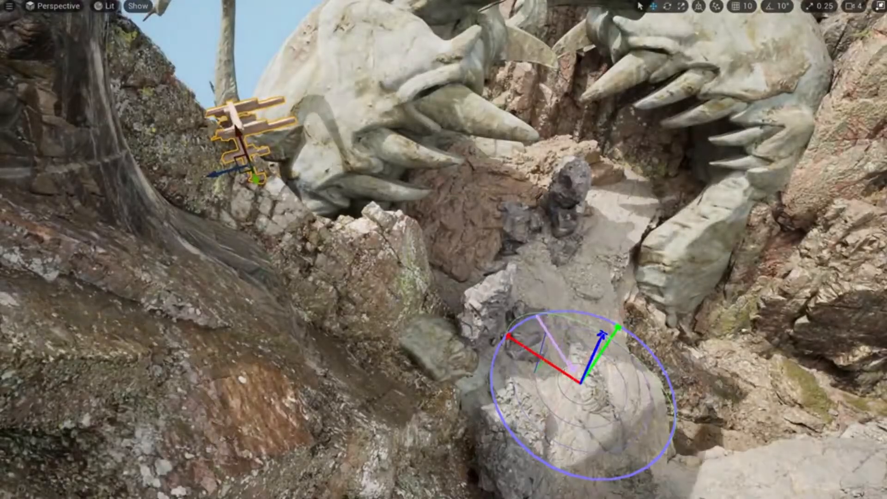
key("ctrl+l")
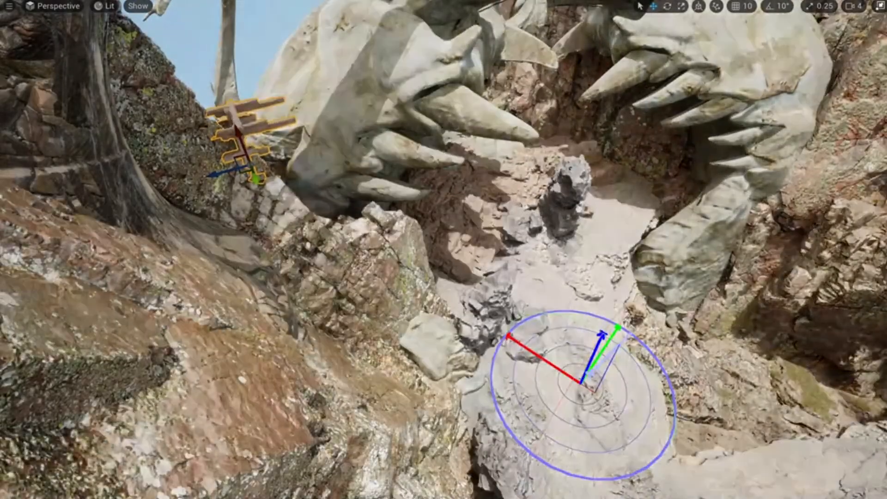
key("ctrl+l")
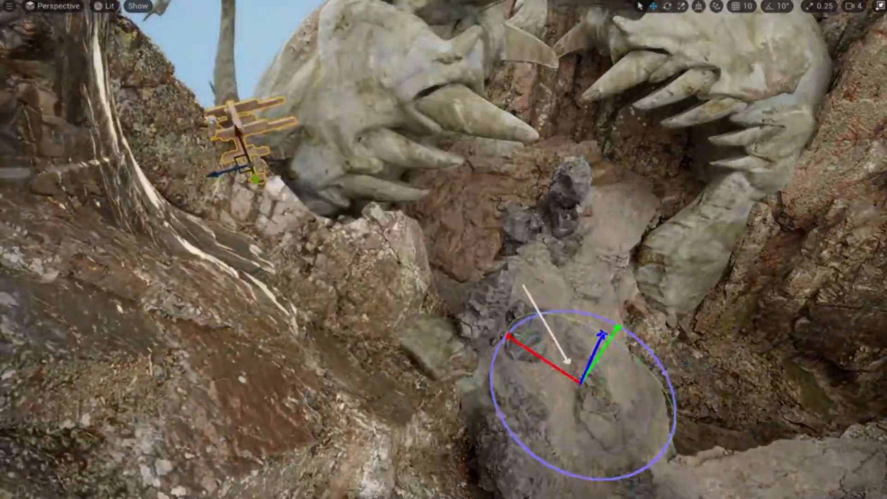
key("ctrl+l")
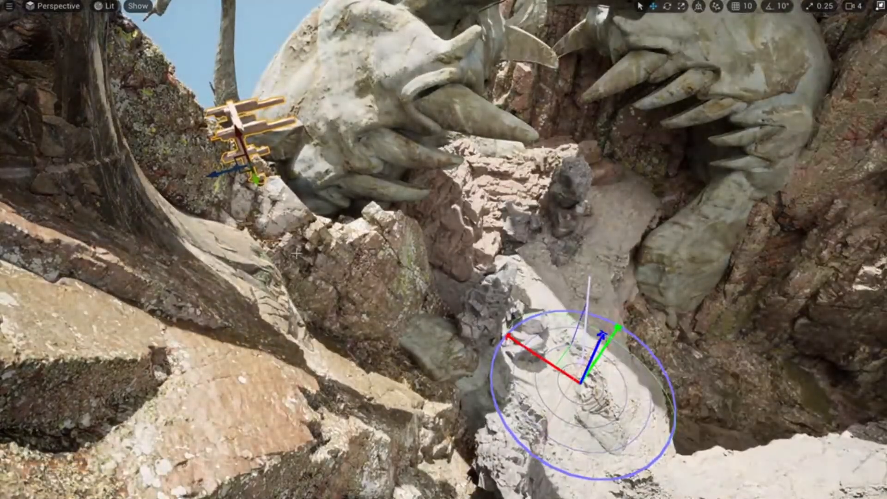
key("s")
right_click_drag(581, 383, 554, 314)
key("w")
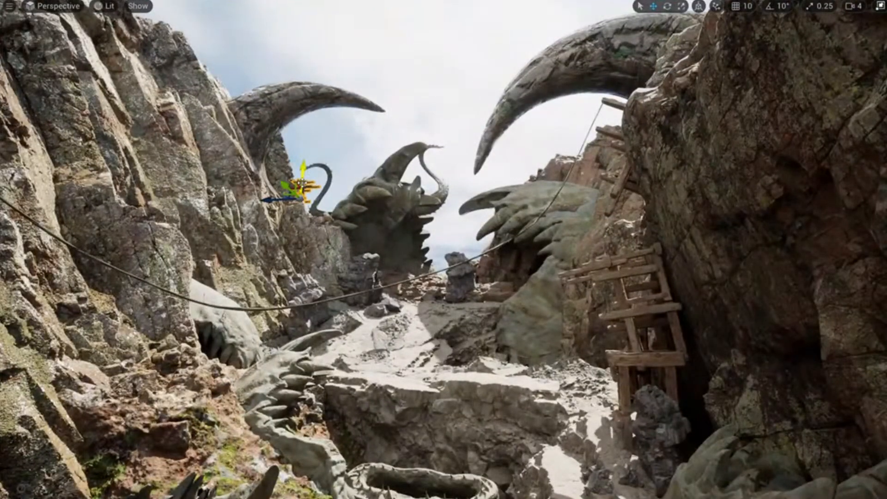
Delete the wooden beam group GroupActor2, confirming Yes in the warning.
key("Delete")
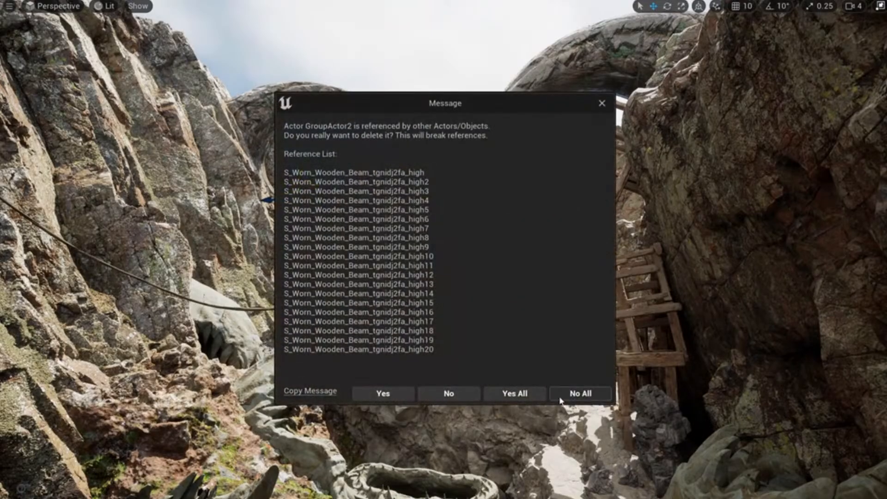
left_click(560, 396)
key("Delete")
left_click(504, 392)
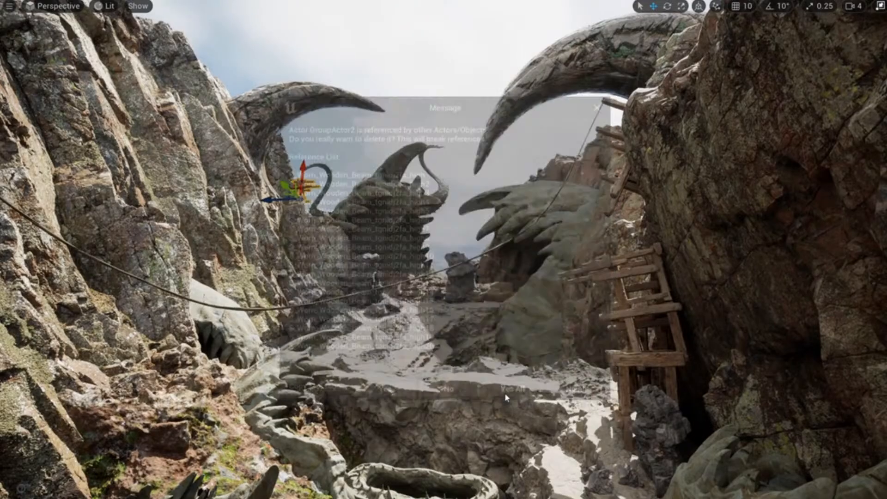
Fly back into the canyon, select the sun, and tilt it across the rocks.
key("s")
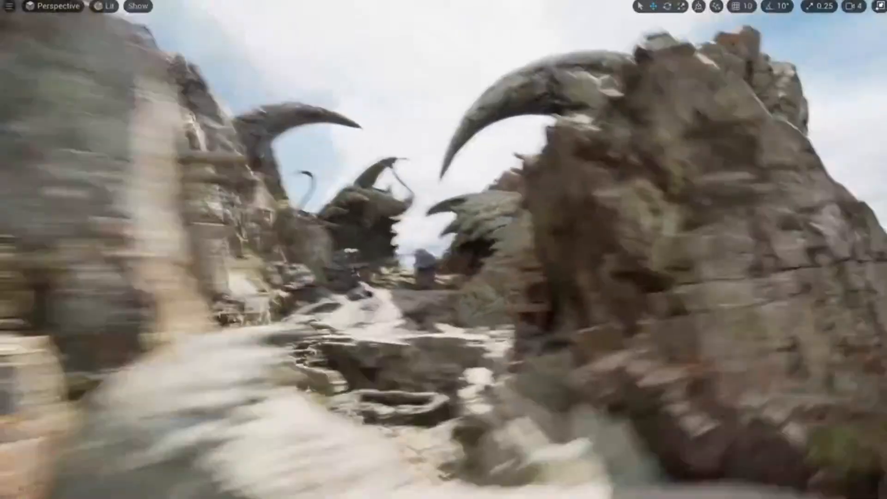
key("w")
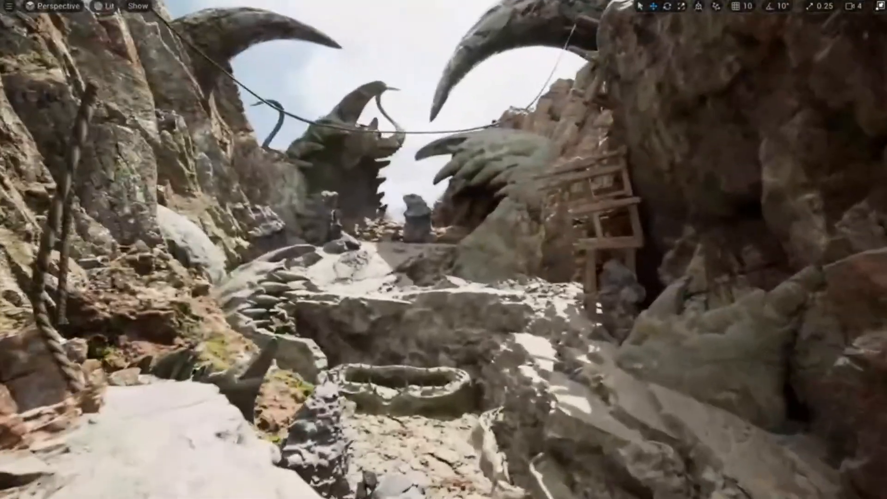
key("a")
key("d")
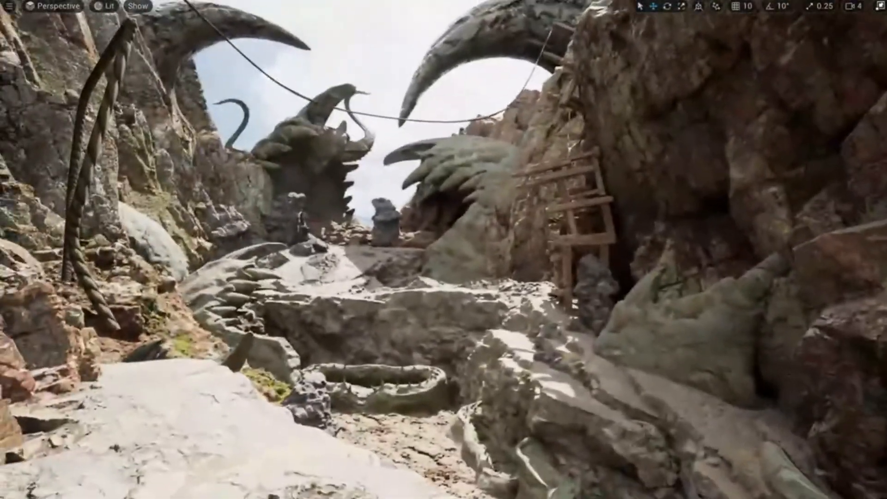
left_click(455, 384)
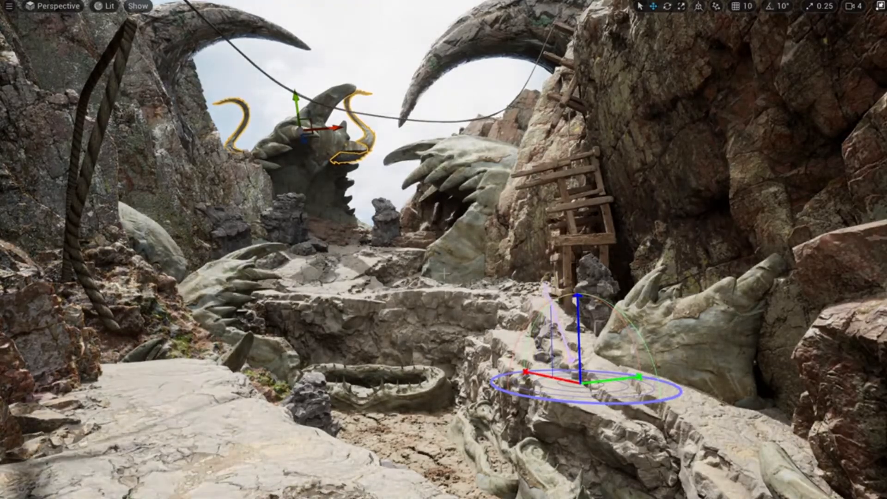
key("ctrl+l")
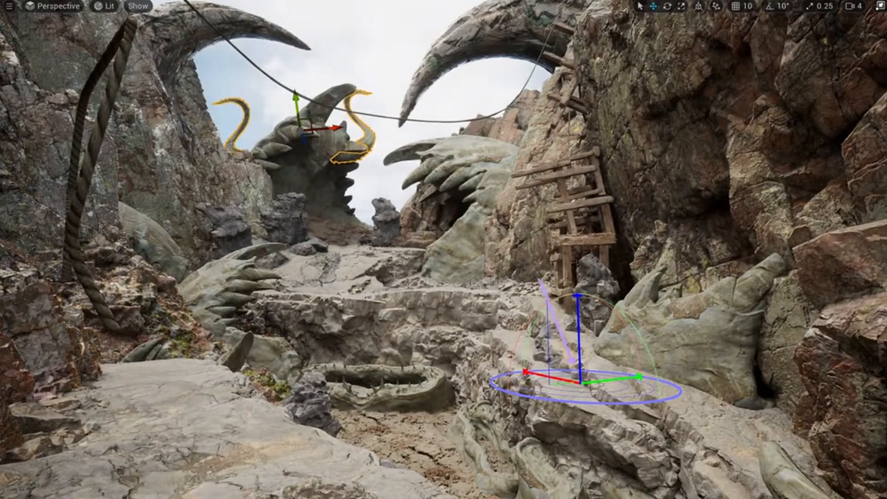
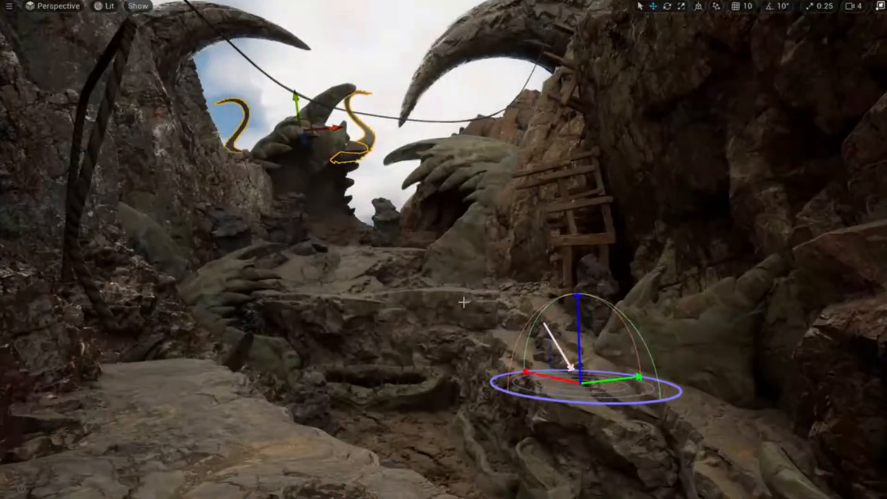
Rotate the sun with Ctrl+L until daylight floods the right-hand cliffs and ladder with stronger shadows.
key("ctrl+l")
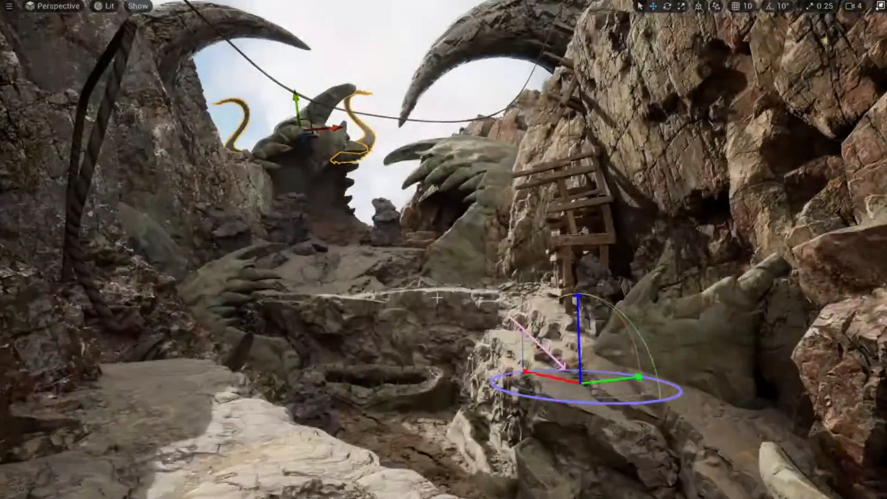
key("ctrl+l")
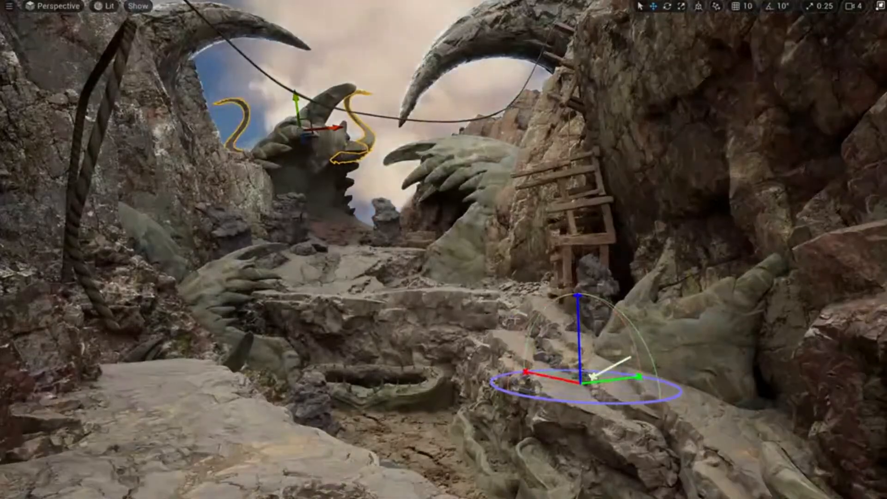
key("ctrl+l")
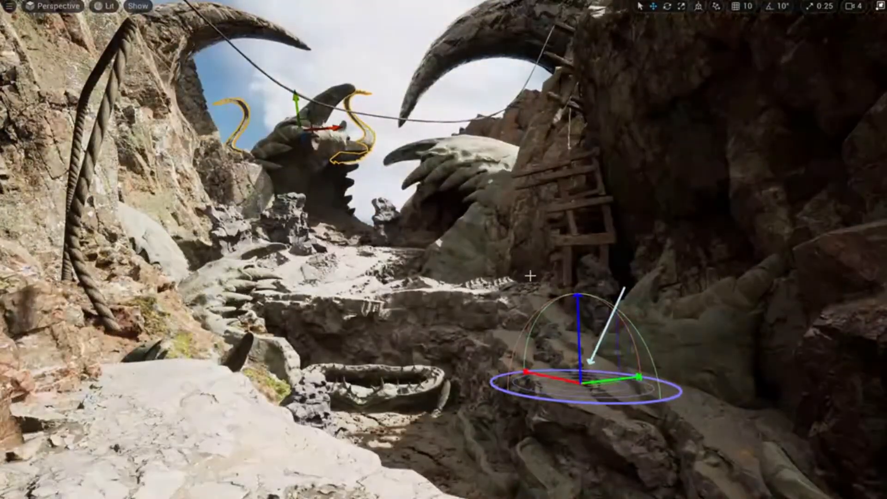
key("ctrl+l")
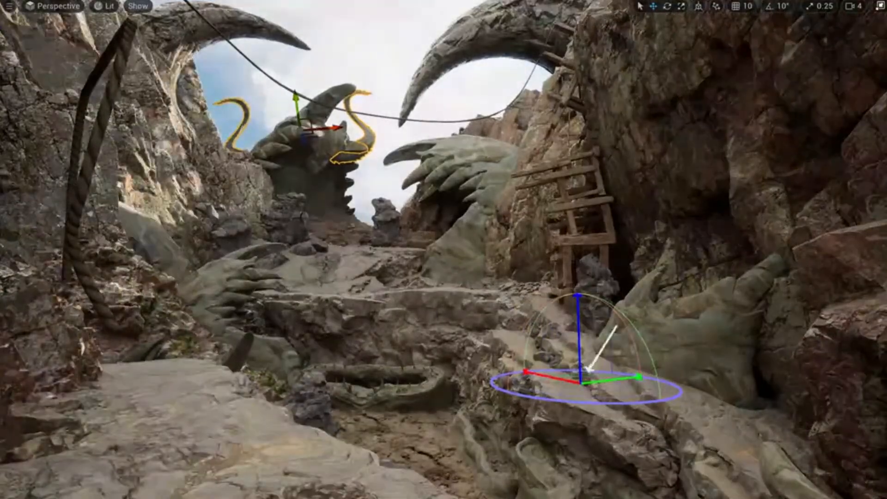
key("ctrl+l")
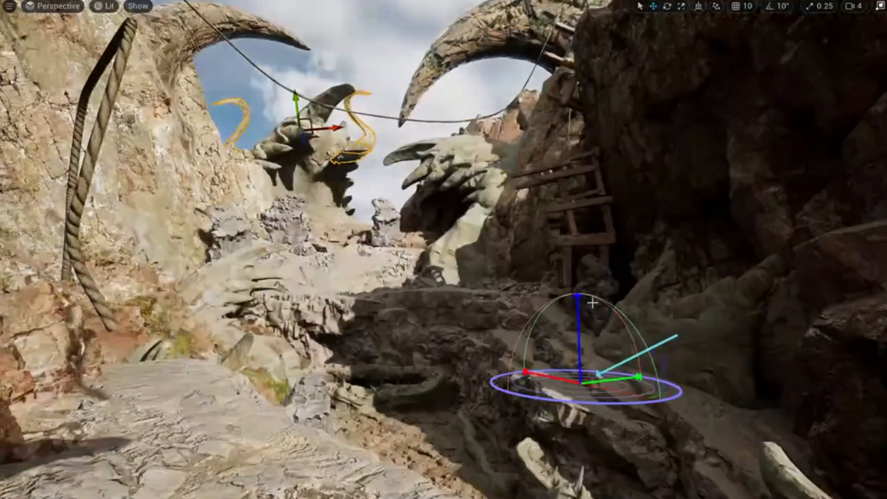
key("ctrl+l")
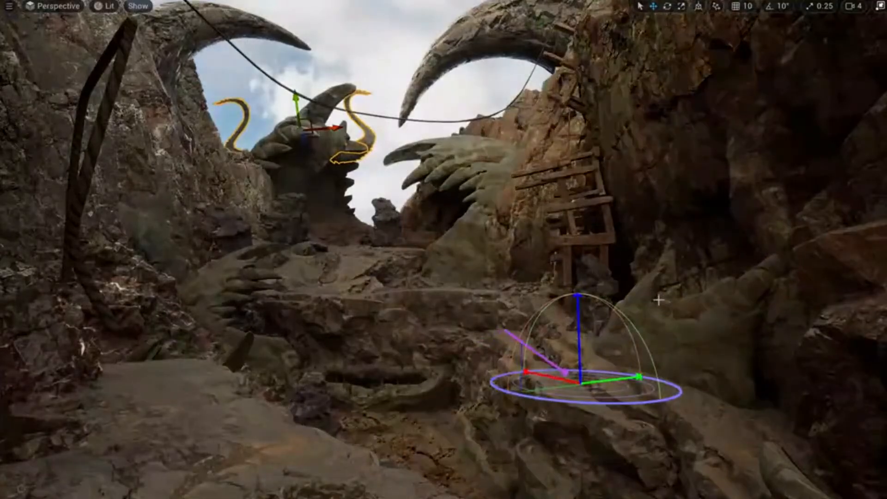
key("ctrl+l")
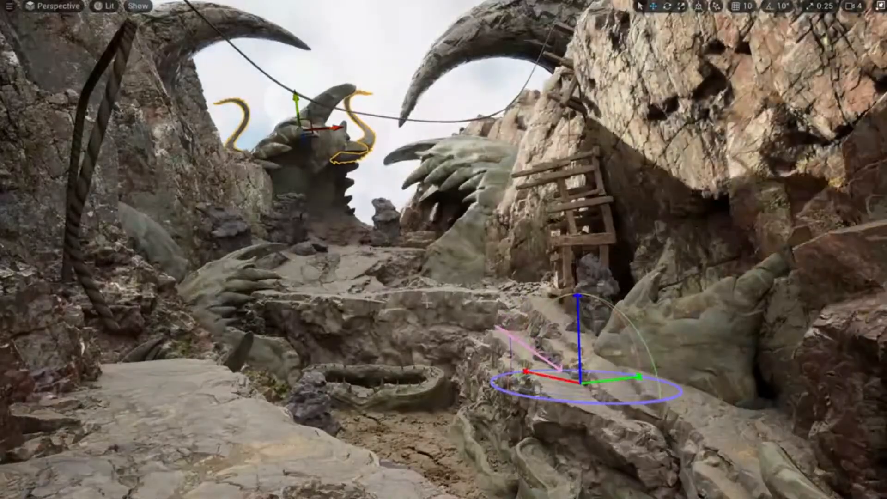
key("ctrl+l")
key("ctrl+l")
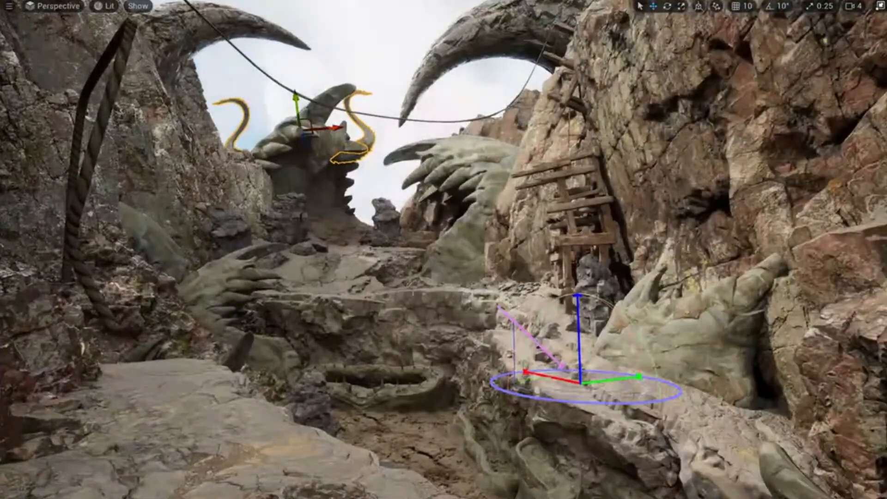
key("ctrl+l")
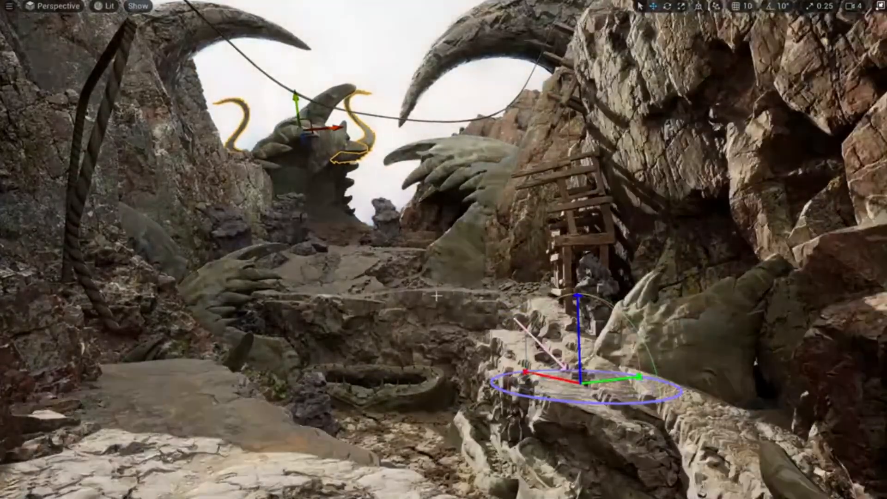
key("ctrl+l")
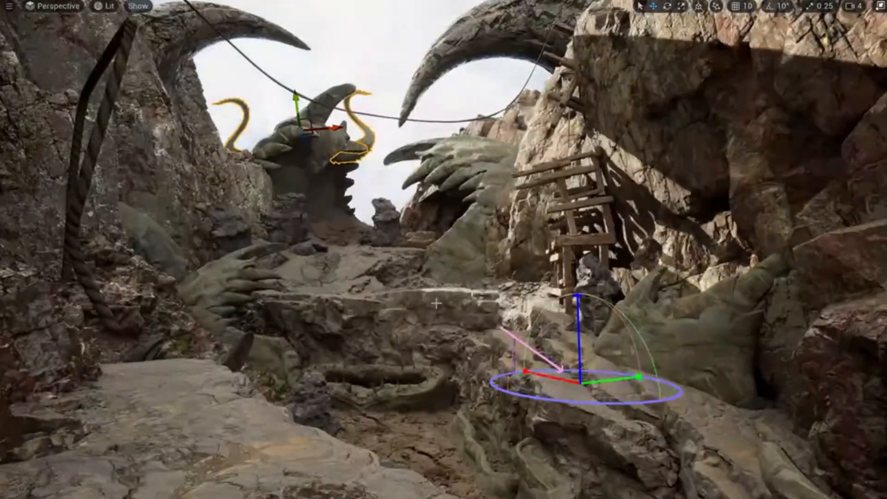
key("ctrl+l")
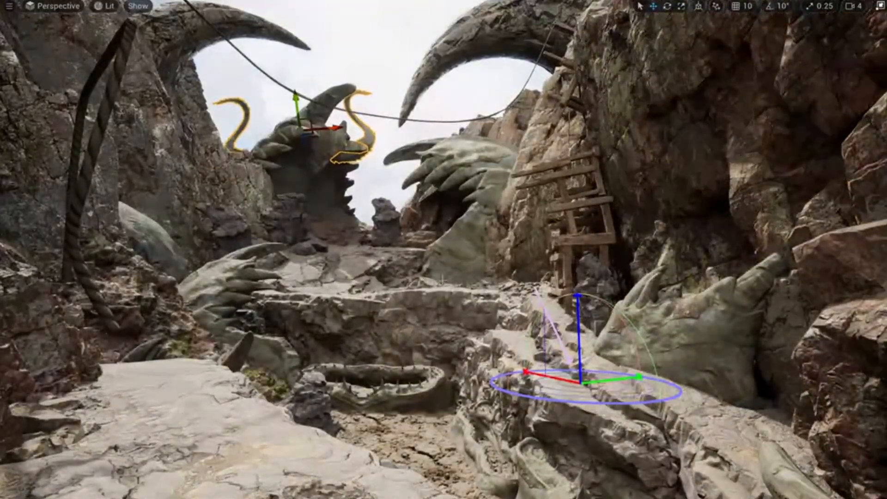
key("ctrl+l")
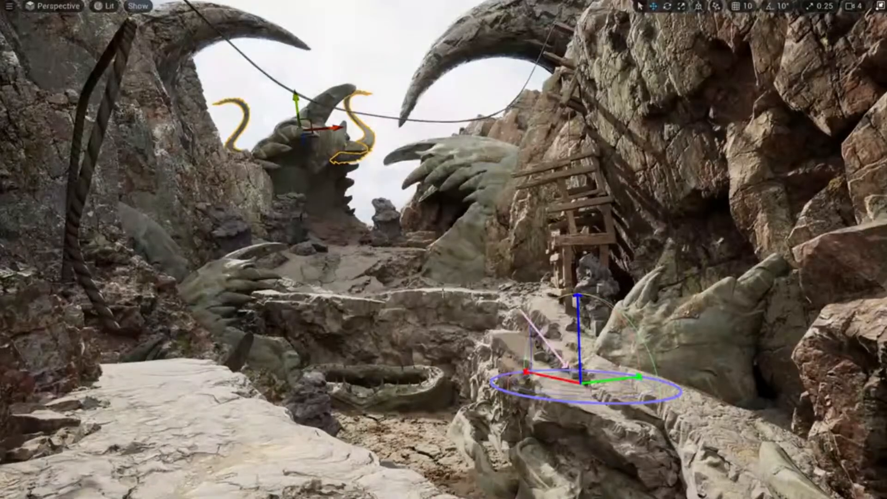
key("Print")
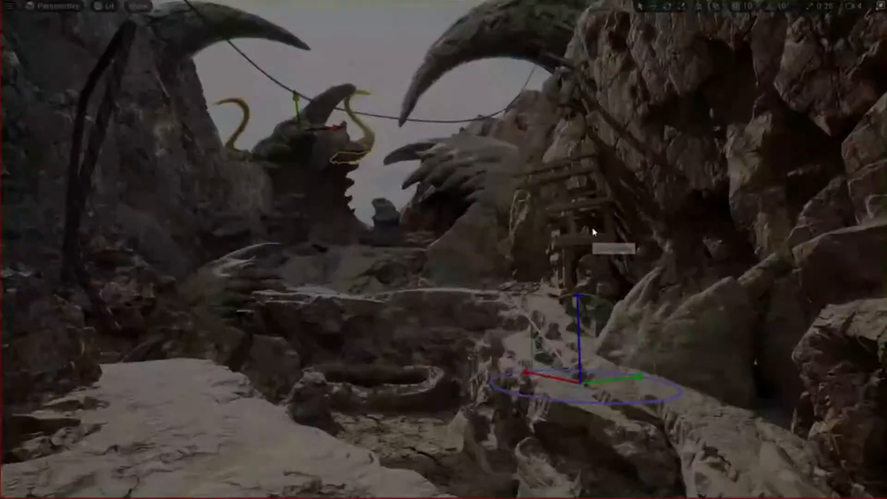
mouse_move(17, 2)
left_mouse_down()
mouse_move(750, 454)
mouse_move(859, 486)
left_mouse_up()
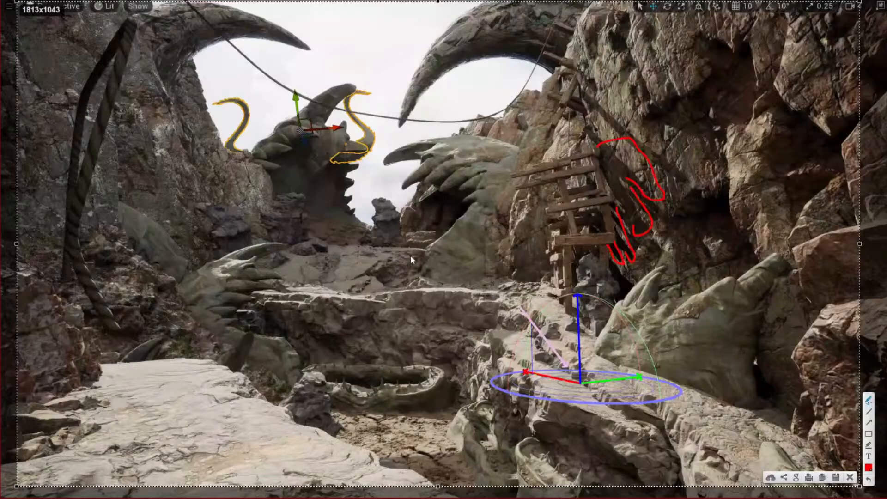
Dismiss the screen capture, select a mid-distance rock, and sweep the sun through several angles.
left_click(850, 477)
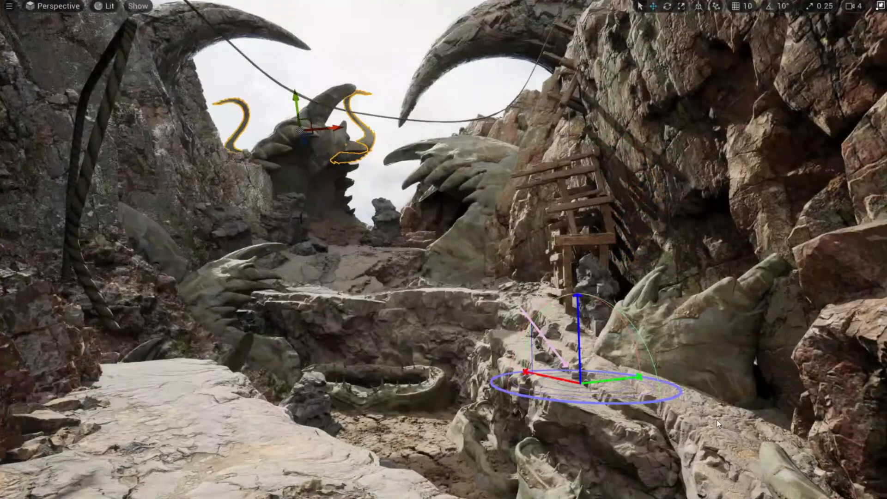
left_click(383, 222)
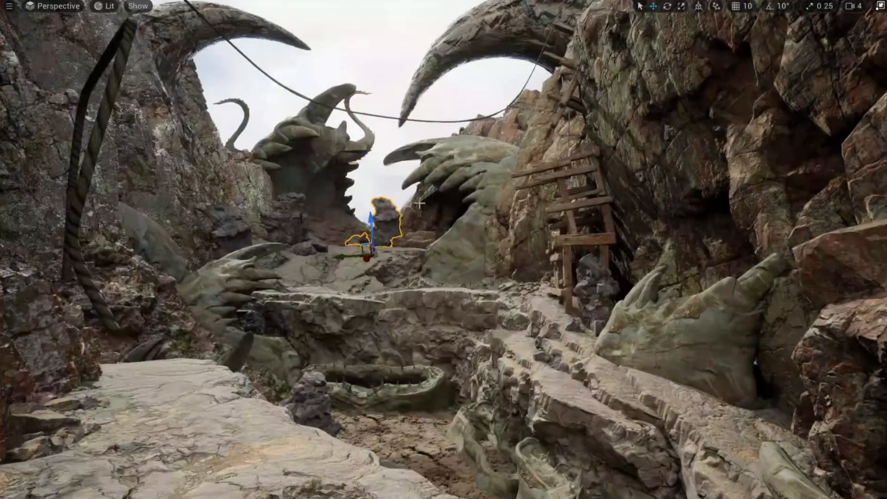
key("ctrl+l")
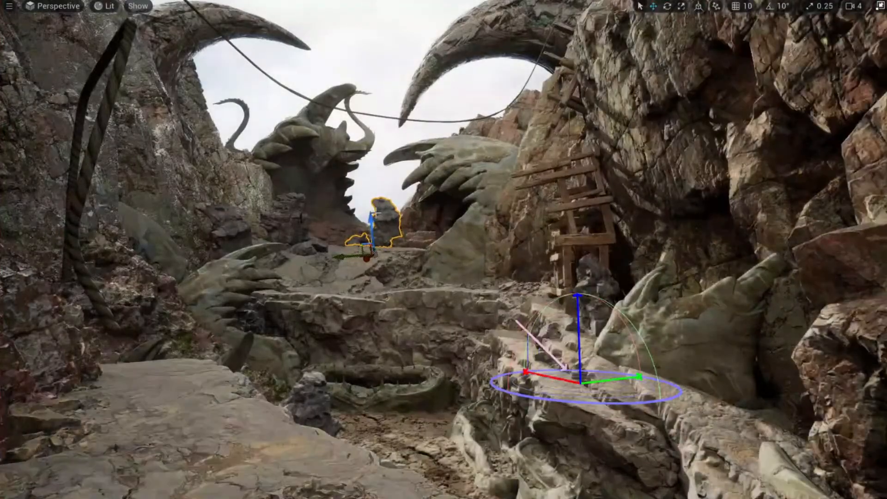
key("ctrl+l")
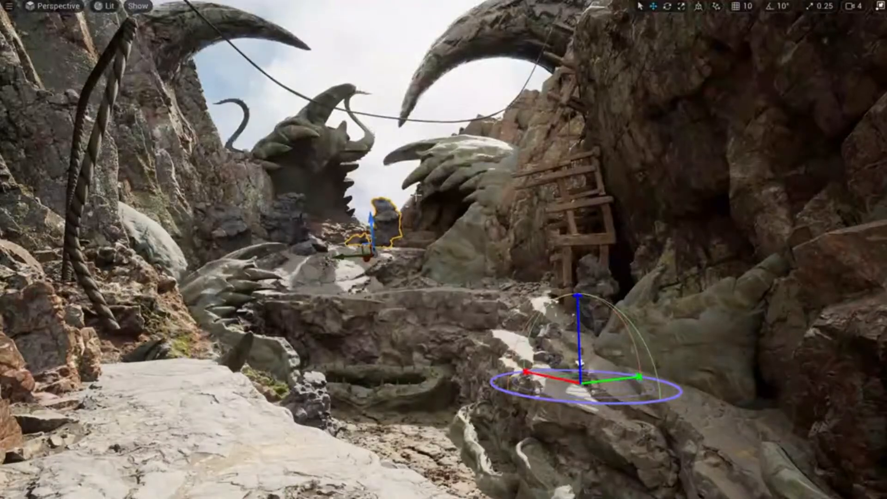
key("ctrl+l")
key("ctrl+l")
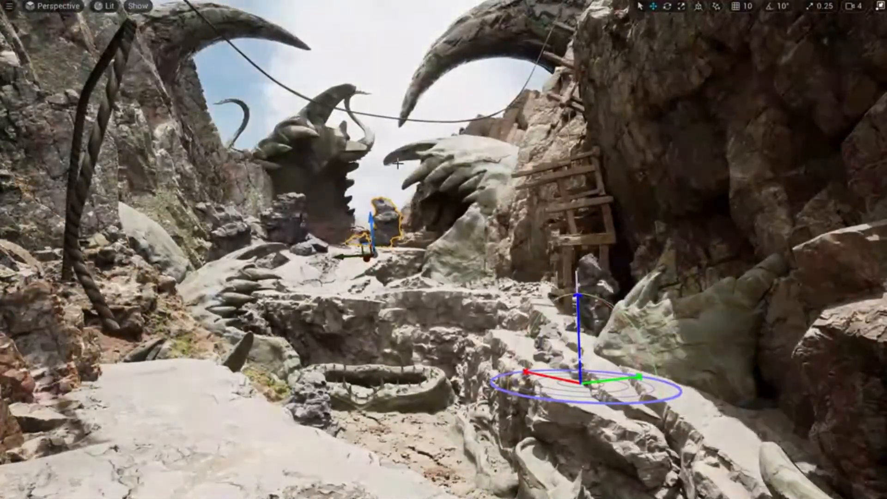
key("ctrl+l")
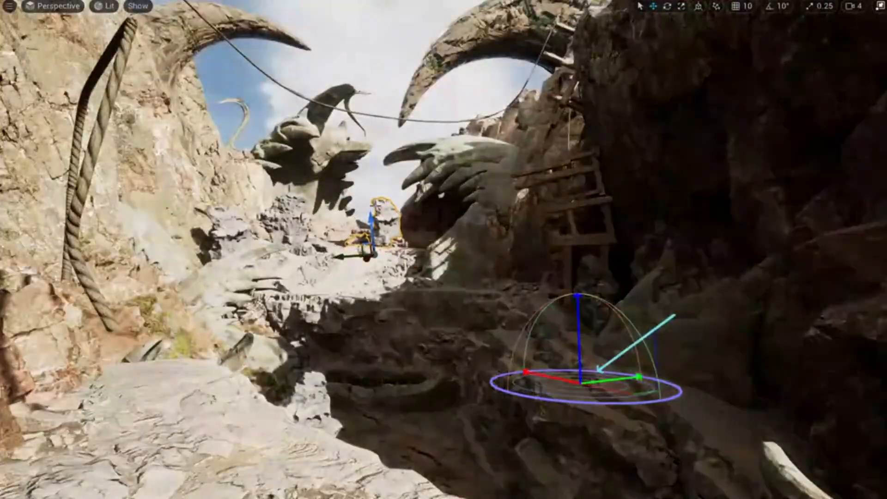
key("ctrl+l")
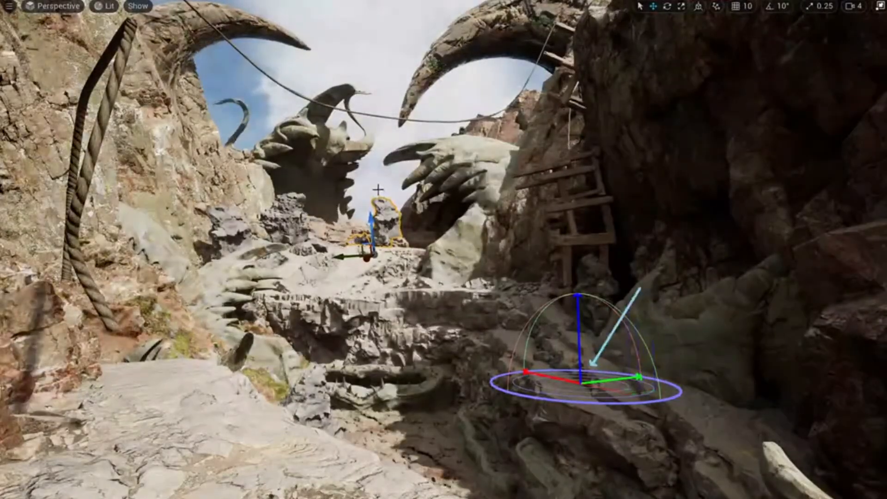
key("ctrl+l")
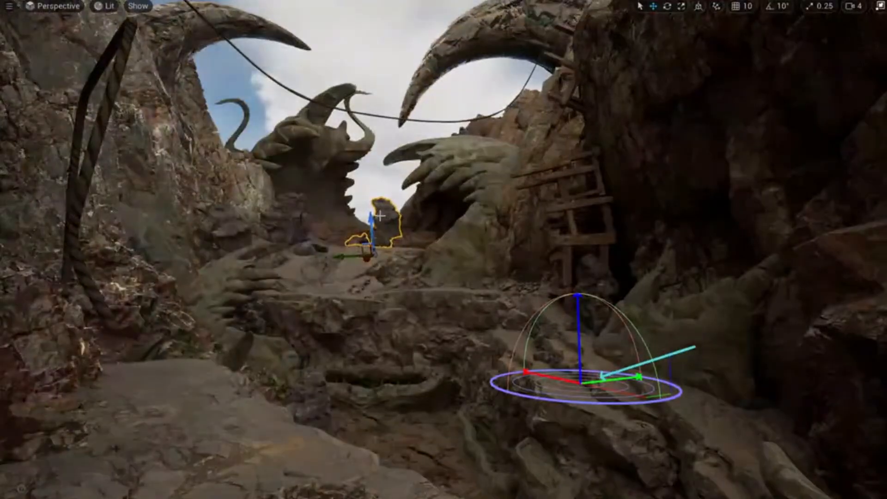
key("ctrl+l")
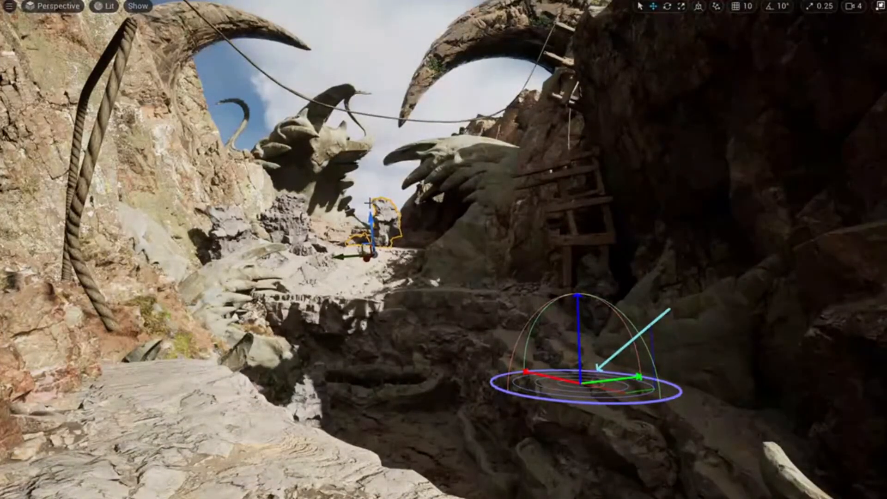
Tilt the sun diagonally for harsher canyon shadows while flying the camera through the rocks.
right_click_drag(369, 203, 372, 168)
right_click_drag(433, 260, 426, 260)
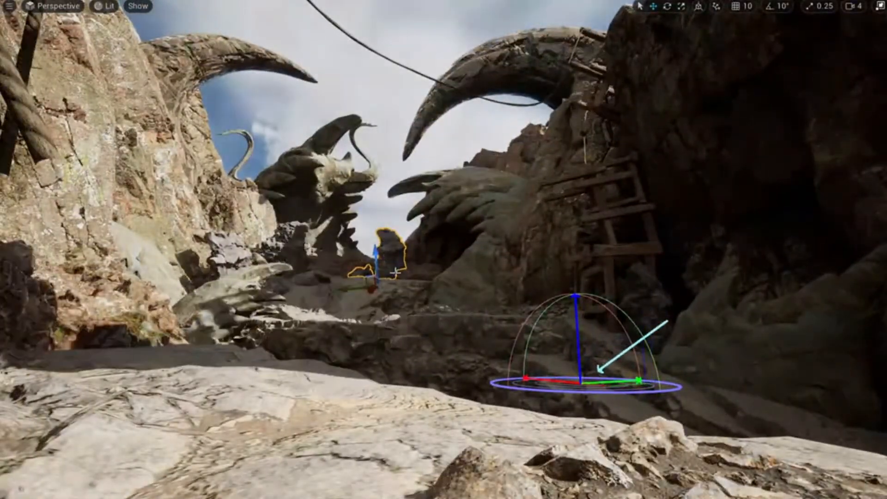
key("ctrl+l")
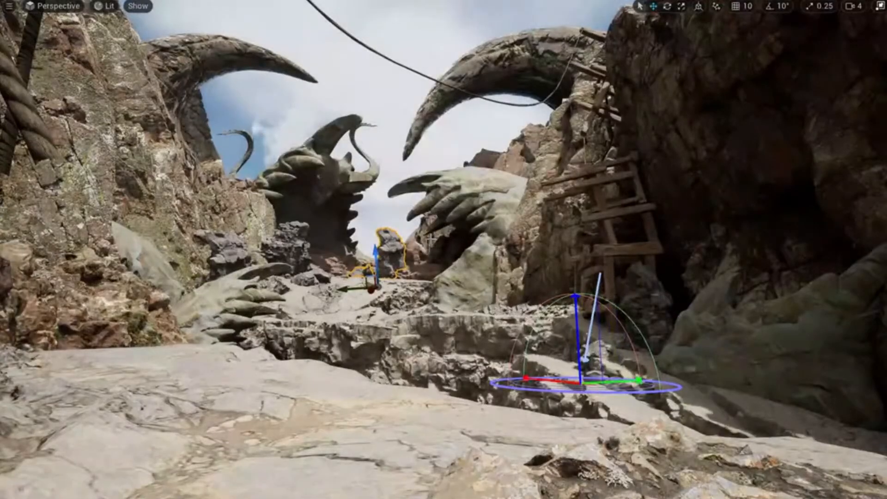
key("ctrl+l")
right_click_drag(433, 268, 413, 264)
key("g")
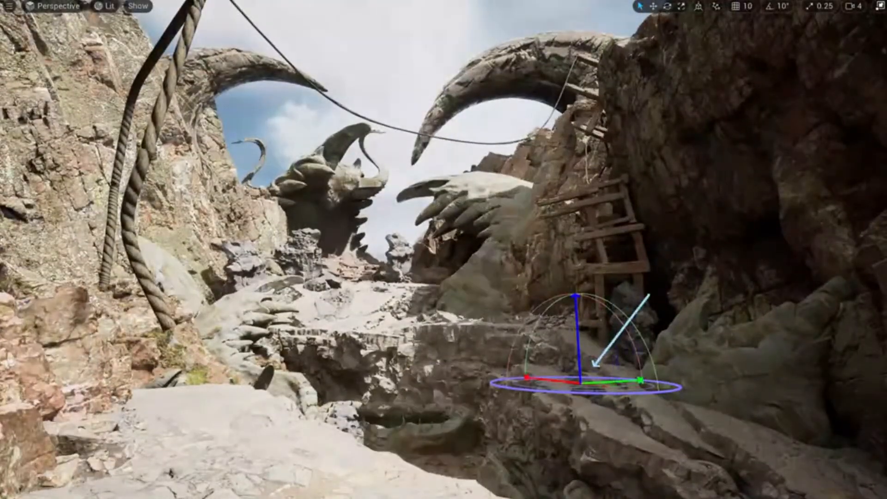
key("ctrl+l")
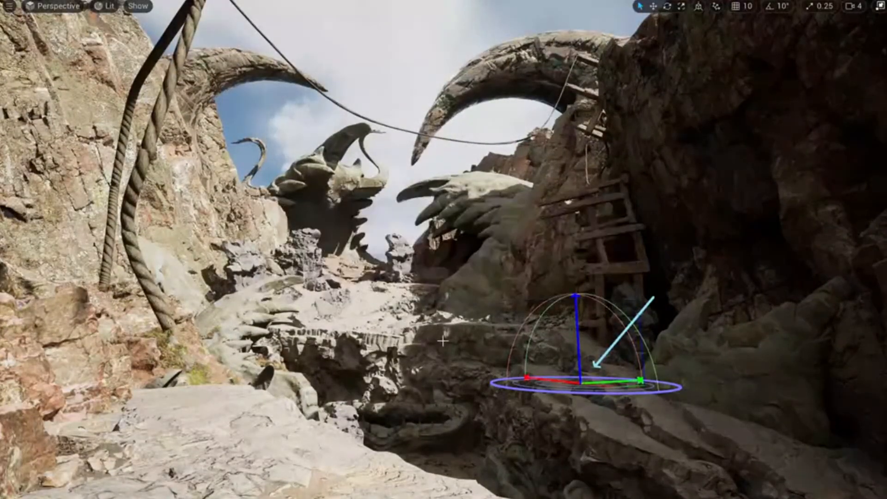
right_click_drag(442, 341, 429, 355)
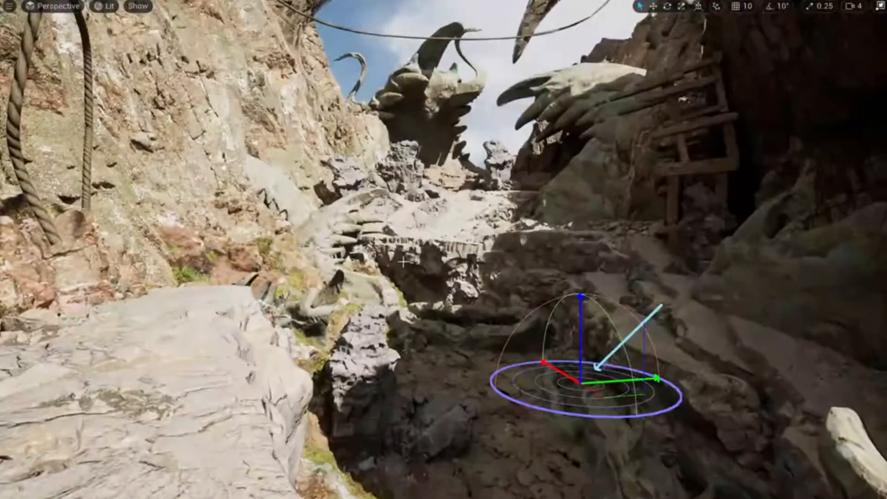
mouse_move(403, 262)
right_mouse_down()
mouse_move(410, 273)
mouse_move(410, 250)
mouse_move(415, 271)
right_mouse_up()
Save the speed05 level and exit immersive mode to the full editor layout.
key("ctrl+s")
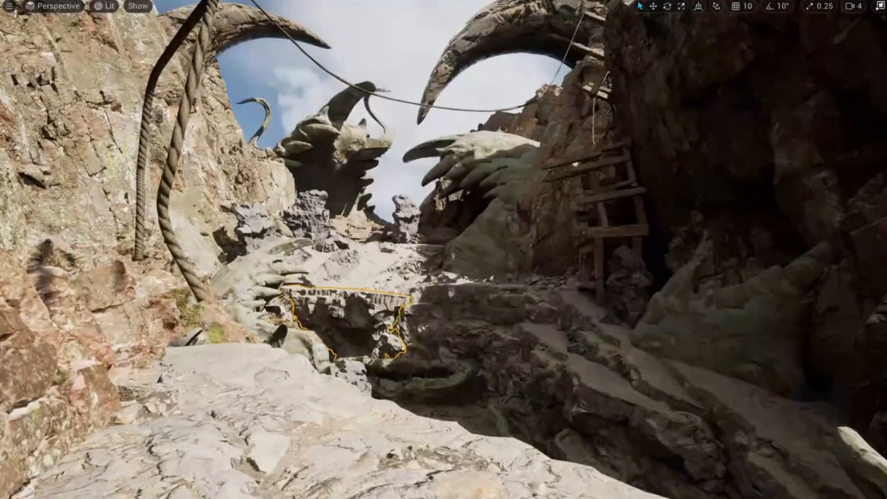
key("F11")
mouse_move(293, 233)
right_mouse_down()
mouse_move(272, 231)
mouse_move(292, 233)
right_mouse_up()
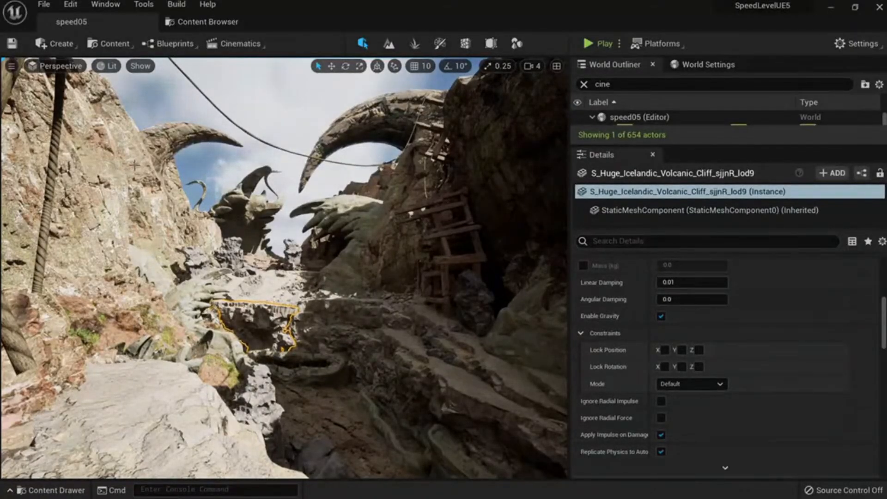
Add an Exponential Height Fog from the Create menu's Visual Effects list.
left_click(55, 43)
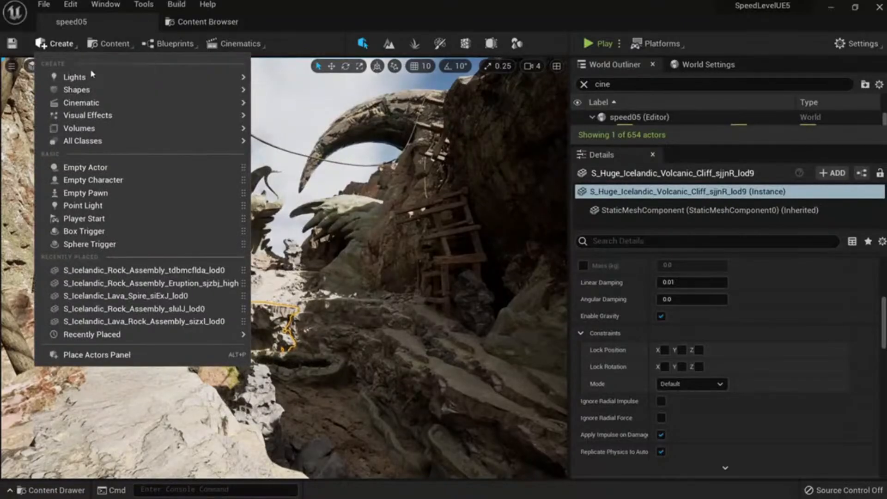
mouse_move(111, 119)
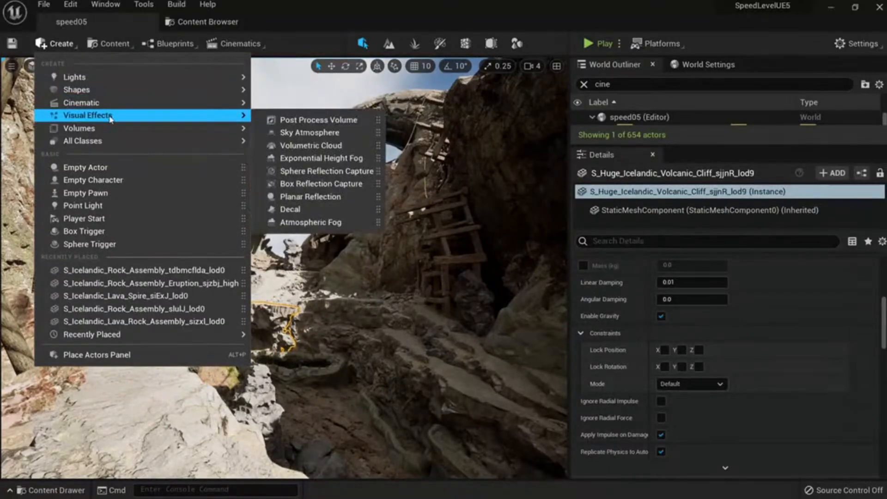
left_click(340, 158)
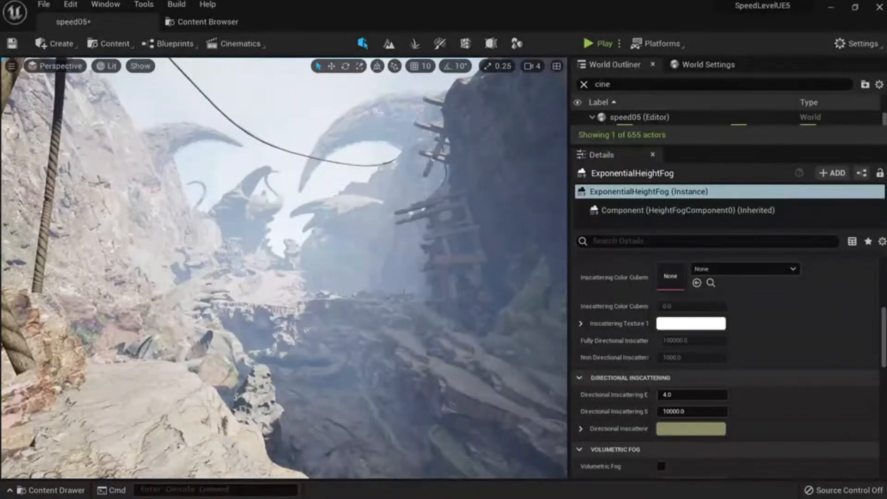
Thin the fog density to 0.00352 and shift its inscattering colour toward violet.
scroll(700, 377, "up", 8)
left_click_drag(686, 331, 665, 331)
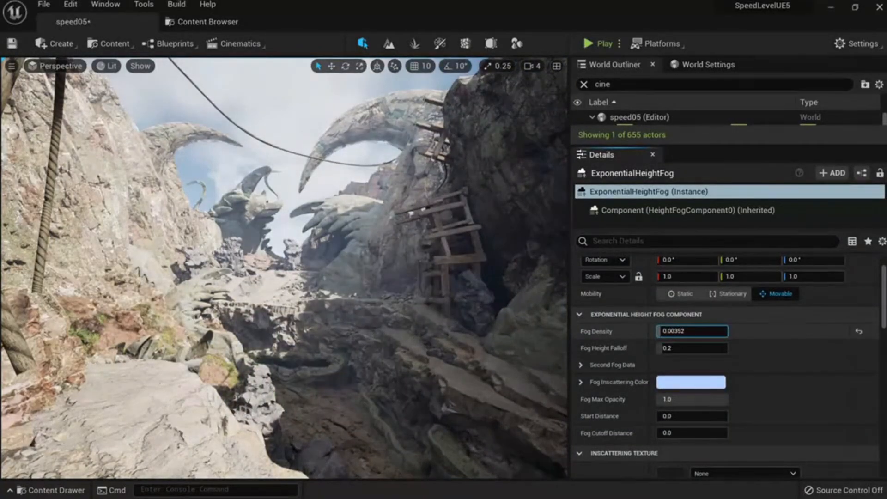
left_click(691, 381)
left_click(548, 311)
mouse_move(548, 311)
left_mouse_down()
mouse_move(562, 320)
mouse_move(557, 329)
mouse_move(505, 350)
mouse_move(568, 309)
mouse_move(581, 329)
mouse_move(606, 277)
mouse_move(557, 286)
mouse_move(550, 326)
mouse_move(559, 322)
mouse_move(535, 276)
mouse_move(490, 257)
left_mouse_up()
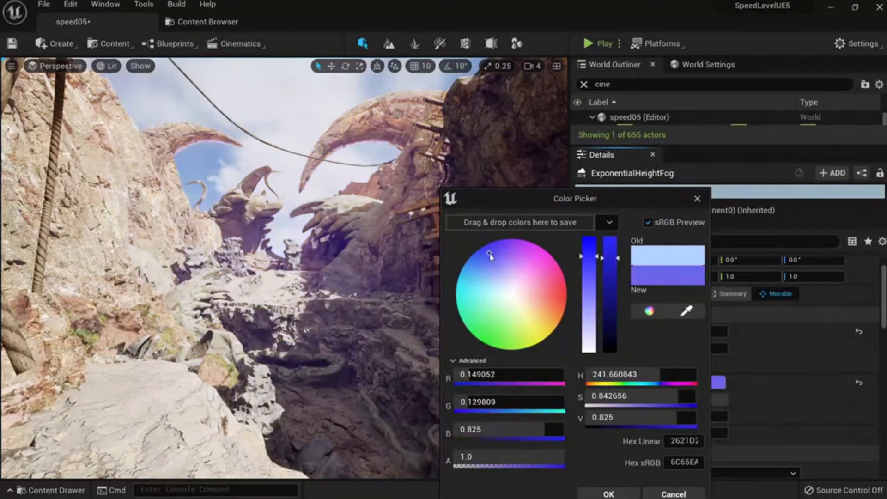
Confirm the violet tint, raise fog density to 0.00736, and enable Volumetric Fog.
left_click(608, 493)
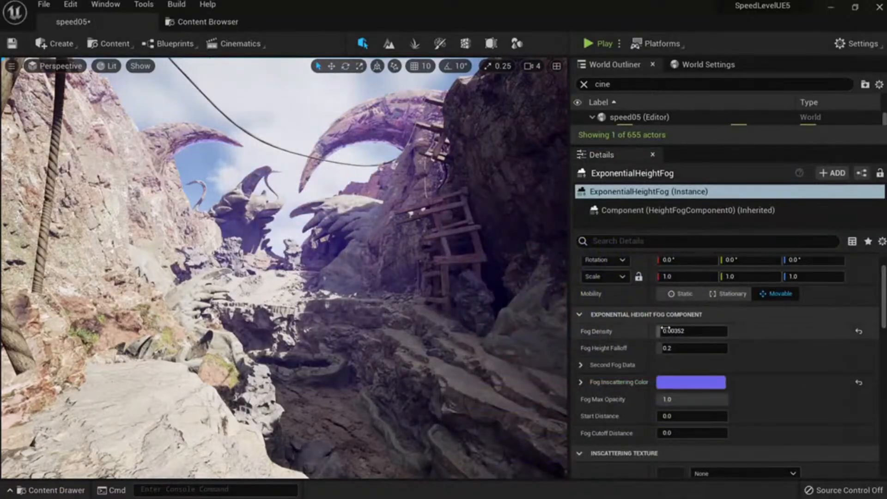
left_click_drag(692, 331, 697, 331)
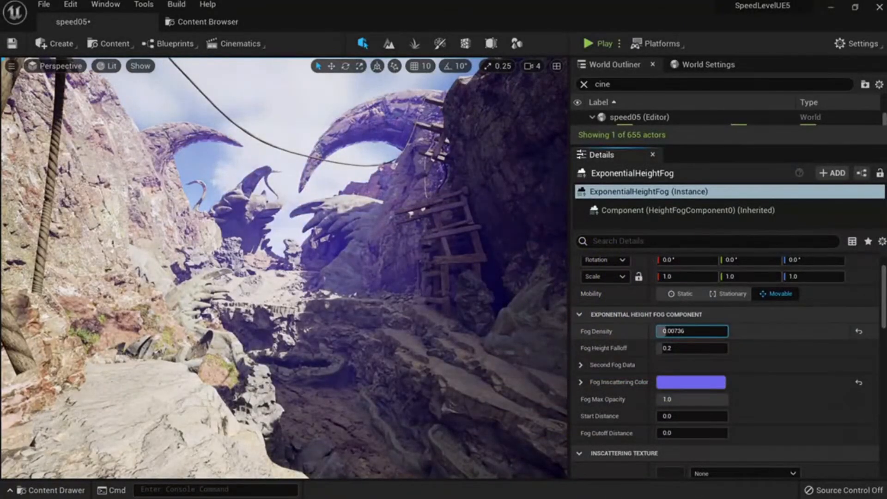
scroll(698, 362, "down", 8)
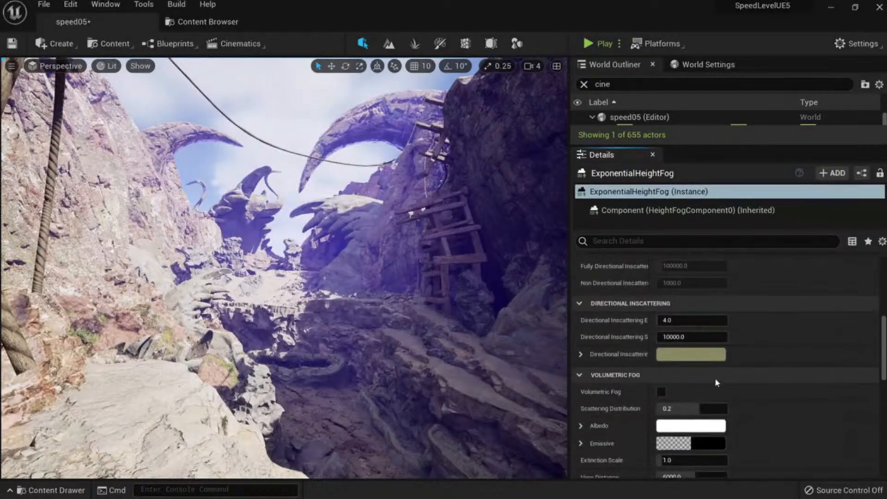
left_click(662, 392)
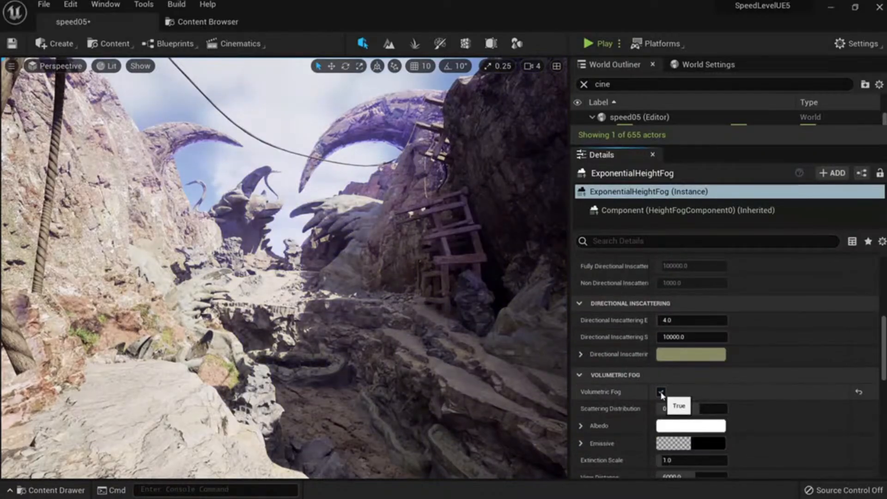
Reset the fog inscattering colour to its default light blue.
scroll(691, 314, "up", 4)
scroll(691, 305, "up", 2)
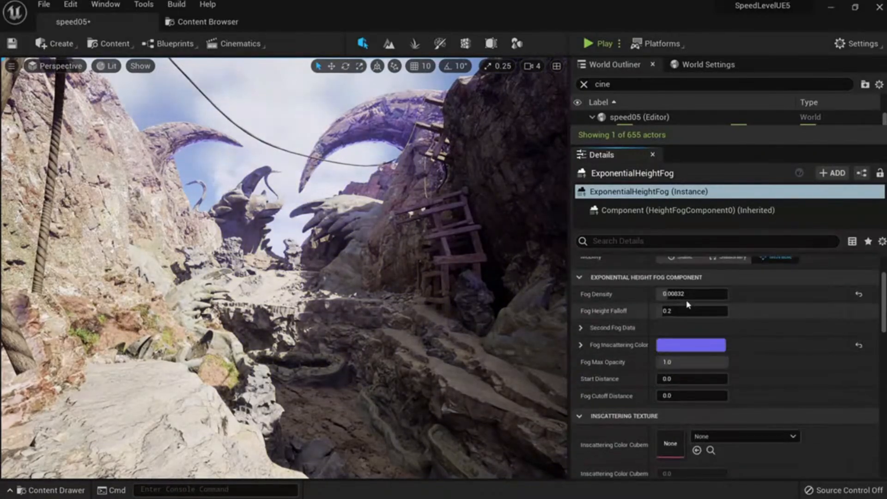
mouse_move(687, 295)
left_mouse_down()
mouse_move(705, 295)
mouse_move(679, 294)
left_mouse_up()
left_click(858, 345)
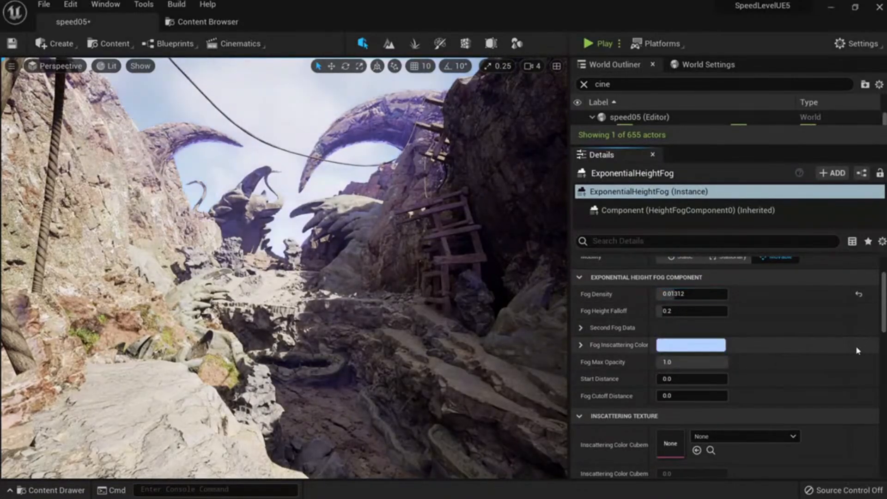
key("a")
mouse_move(443, 296)
right_mouse_down()
mouse_move(432, 284)
mouse_move(434, 297)
right_mouse_up()
key("w")
Set Fog Height Falloff to about 0.116142 and fog density near 0.017.
mouse_move(672, 295)
left_mouse_down()
mouse_move(658, 294)
mouse_move(711, 294)
mouse_move(684, 294)
left_mouse_up()
right_click_drag(508, 319, 508, 318)
key("s")
mouse_move(676, 294)
left_mouse_down()
mouse_move(693, 295)
mouse_move(673, 294)
mouse_move(678, 311)
mouse_move(691, 311)
mouse_move(677, 311)
left_mouse_up()
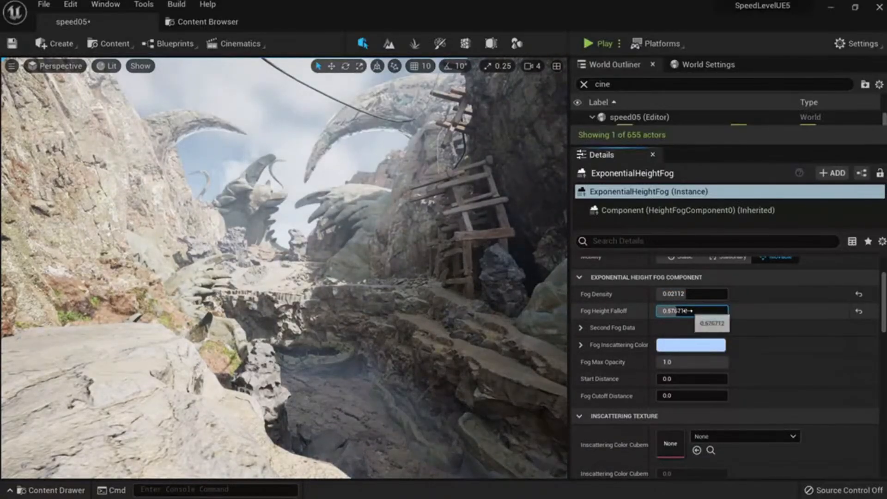
left_click(679, 311)
type("0.001")
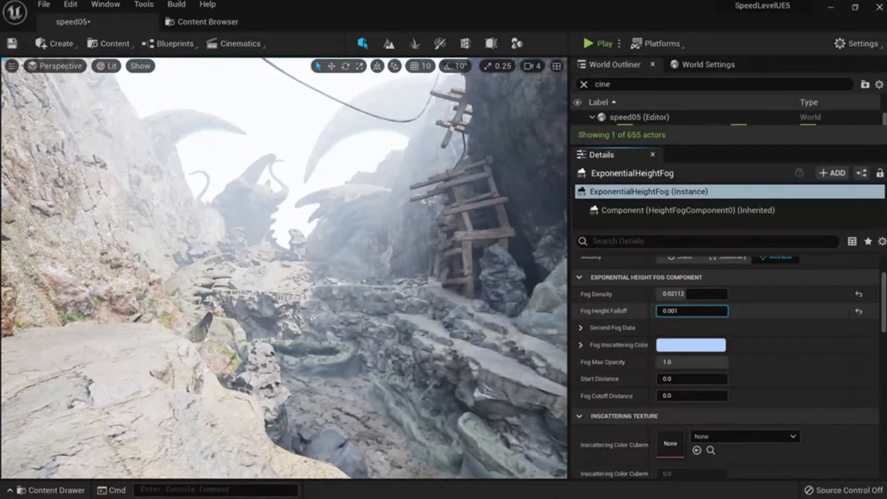
mouse_move(503, 305)
right_mouse_down()
mouse_move(540, 303)
mouse_move(513, 303)
right_mouse_up()
left_click_drag(665, 310, 669, 310)
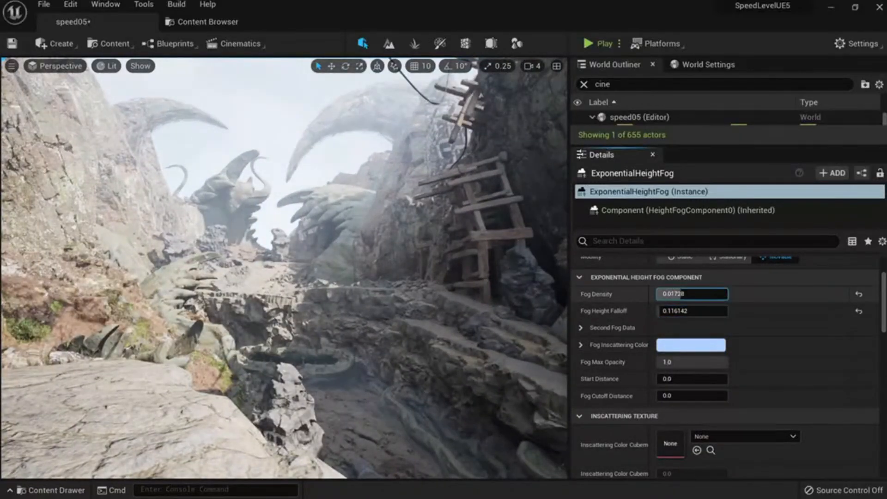
left_click_drag(683, 294, 675, 294)
Try a black fog inscattering colour, then cancel it.
scroll(748, 370, "down", 5)
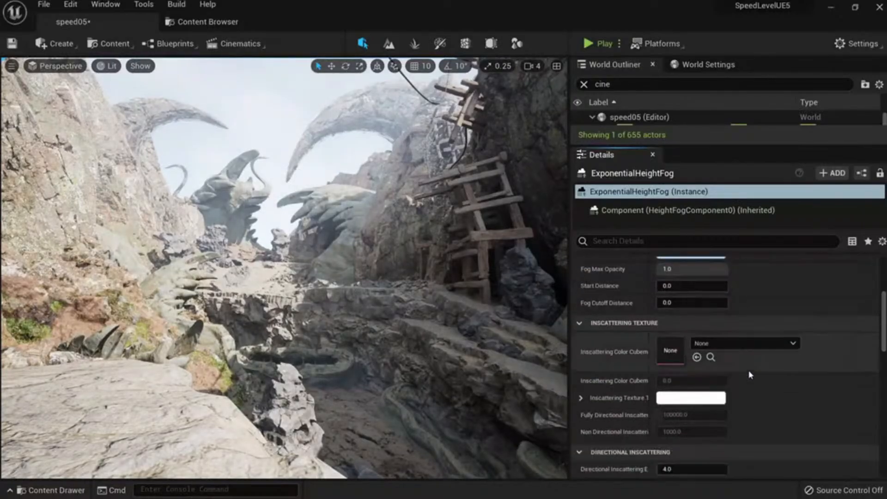
scroll(752, 379, "down", 2)
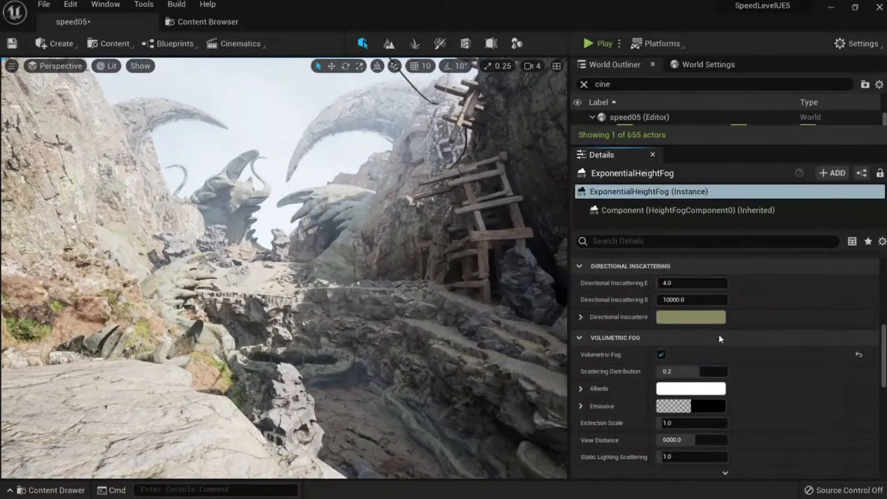
scroll(738, 365, "up", 5)
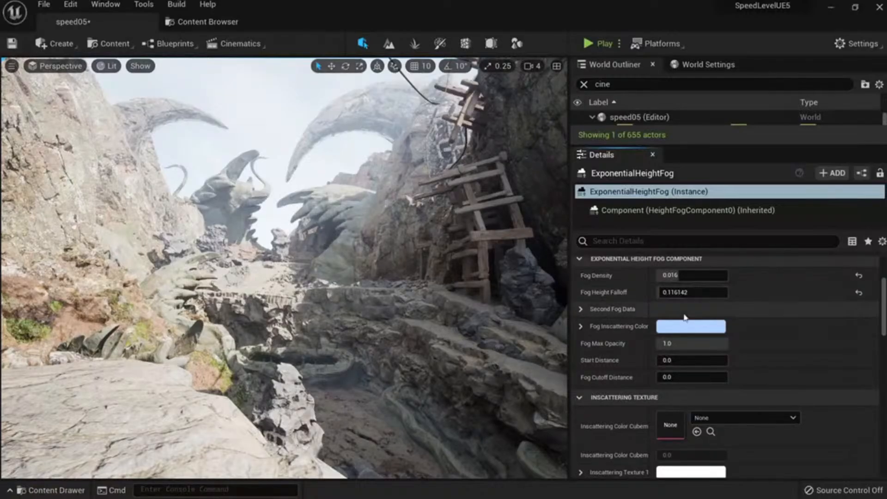
left_click(690, 326)
left_click_drag(595, 332, 595, 355)
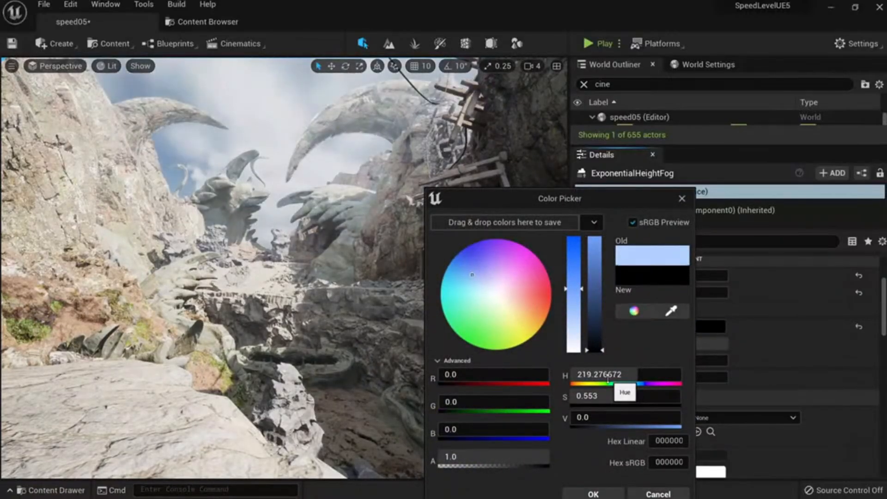
left_click(658, 494)
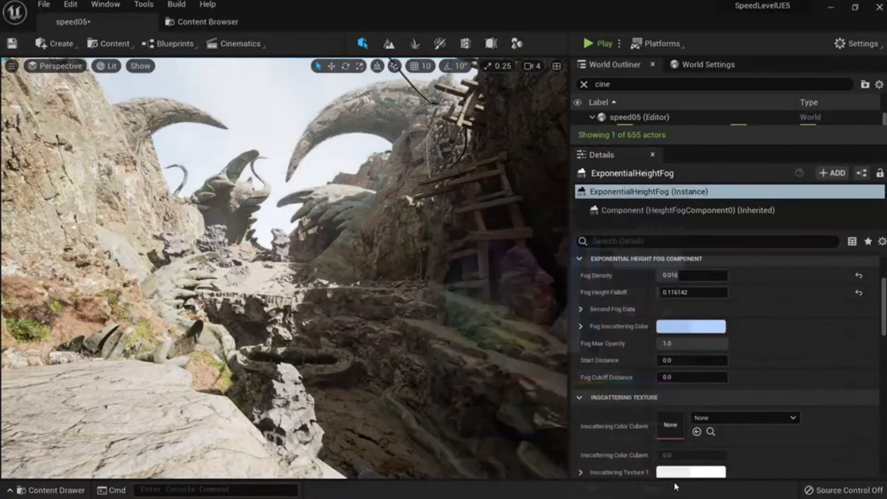
Preview pink, violet and green fog tints, then cancel to keep light blue.
left_click(670, 326)
mouse_move(517, 276)
left_mouse_down()
mouse_move(539, 277)
mouse_move(550, 297)
mouse_move(517, 312)
mouse_move(491, 287)
mouse_move(502, 268)
left_mouse_up()
left_click_drag(643, 200, 772, 74)
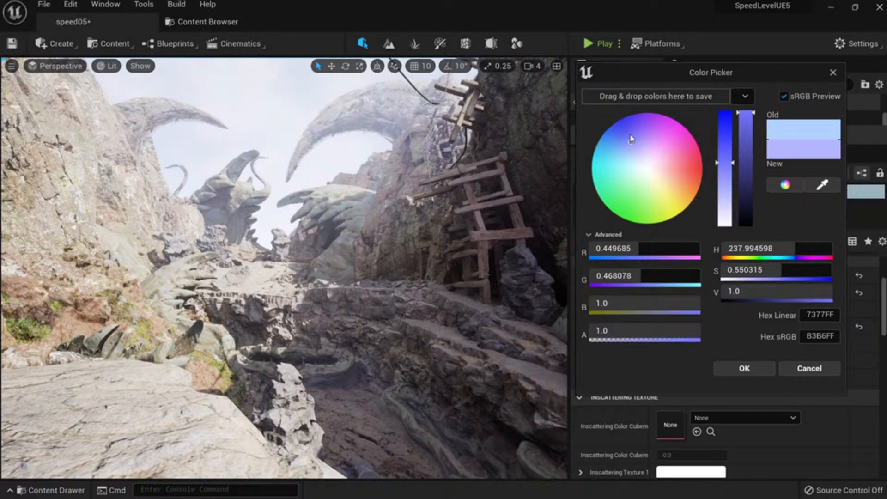
left_click_drag(631, 140, 633, 179)
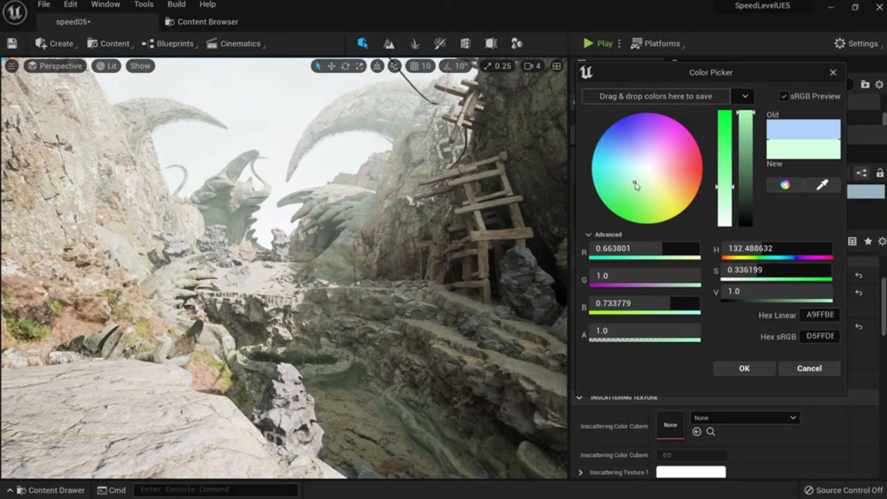
left_click_drag(635, 186, 633, 150)
left_click(806, 368)
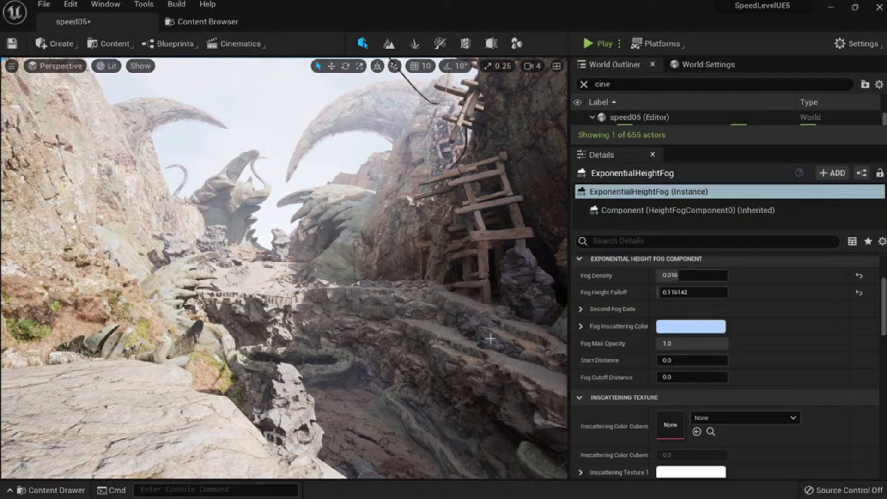
Save the level, keep Fog Max Opacity at 1.0, and select the horn-shaped rock.
key("ctrl+s")
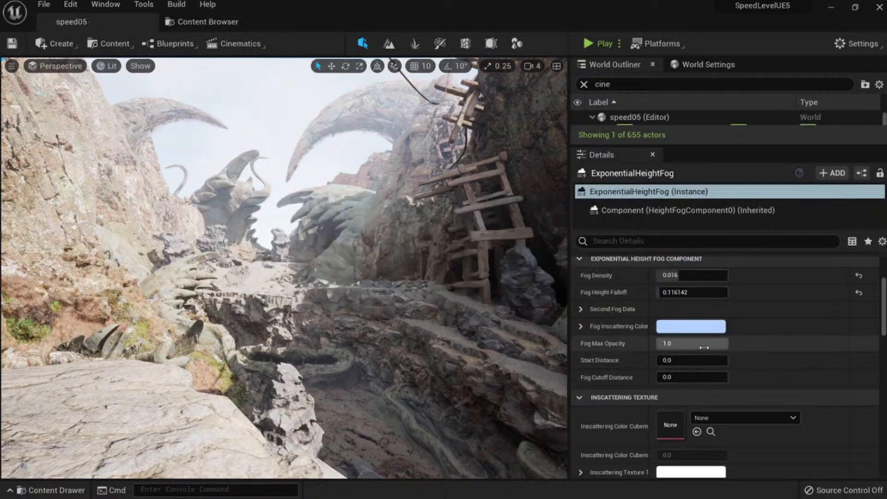
mouse_move(703, 347)
left_mouse_down()
mouse_move(686, 347)
mouse_move(703, 346)
left_mouse_up()
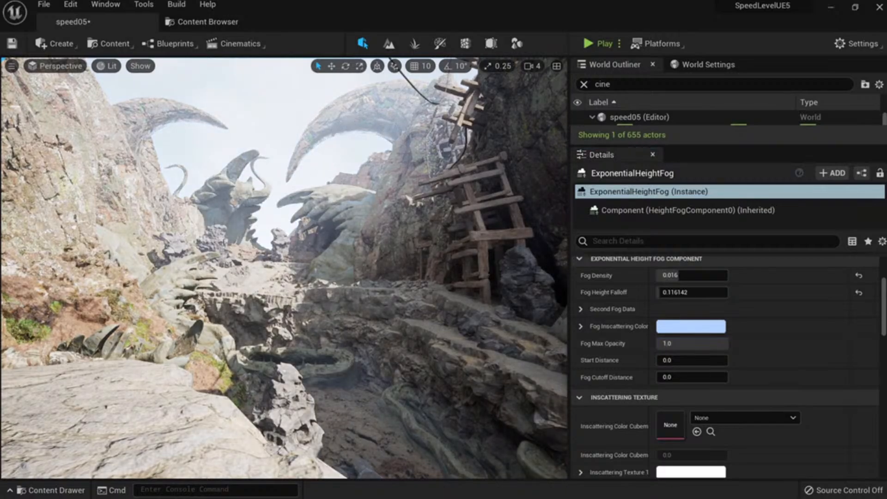
left_click(350, 121)
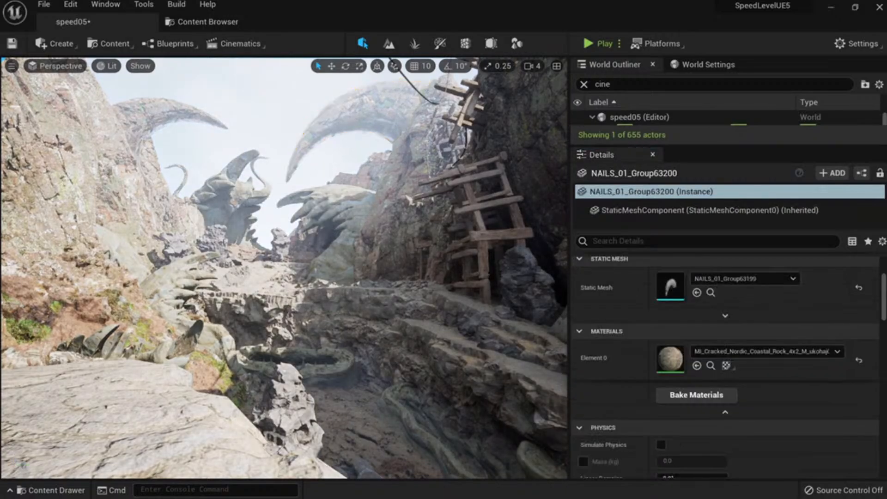
Save the level, clear the World Outliner search, and enter immersive viewport mode.
key("ctrl+s")
left_click(584, 84)
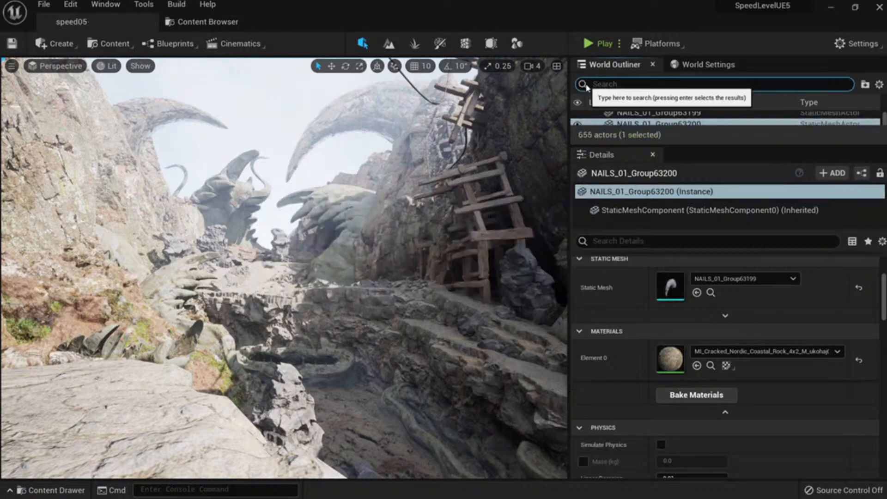
right_click_drag(469, 264, 422, 305)
key("F11")
key("s")
key("w")
Select the wooden ladder on the left cliff and raise it higher up the wall.
left_click(192, 183)
right_click_drag(230, 196, 226, 196)
key("s")
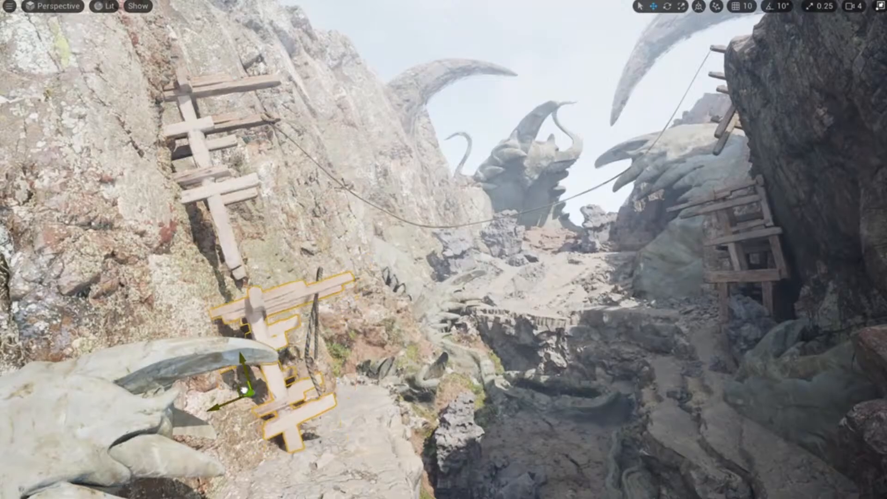
right_click_drag(245, 372, 291, 367)
key("w")
key("e")
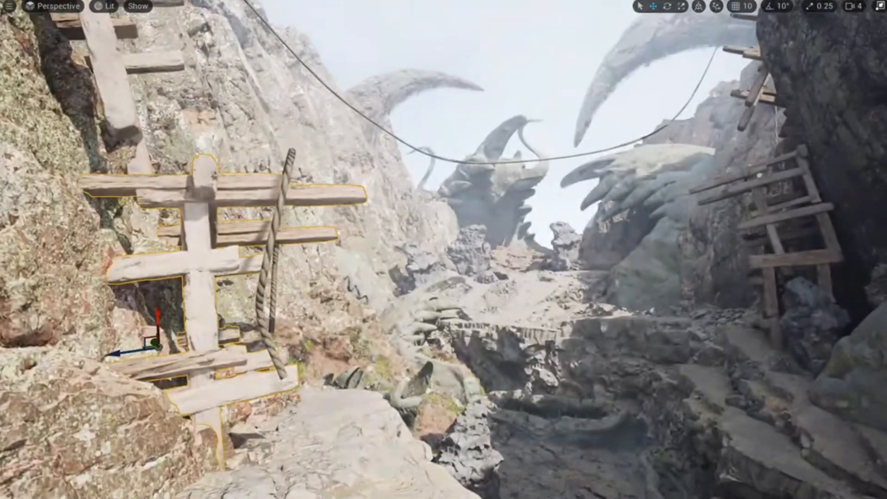
left_click_drag(160, 313, 162, 277)
Fly back over the foreground rocks and return to the full editor layout.
key("s")
right_click_drag(225, 303, 250, 319)
key("w")
key("s")
key("F11")
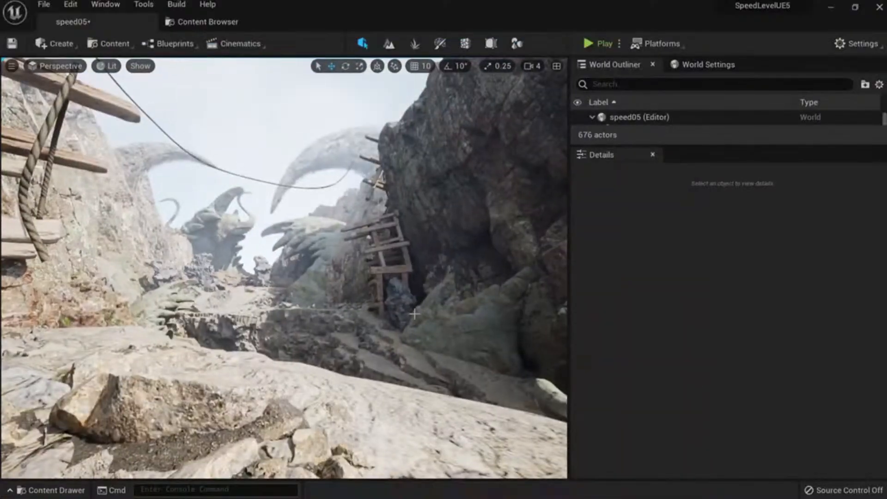
key("w")
right_click_drag(414, 313, 393, 321)
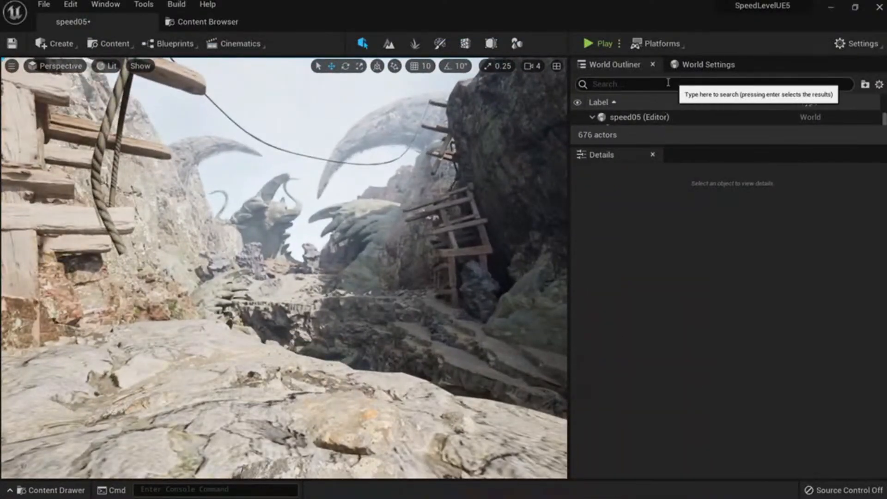
Place a Post Process Volume in the canyon from Create > Visual Effects.
left_click(642, 85)
left_click(55, 44)
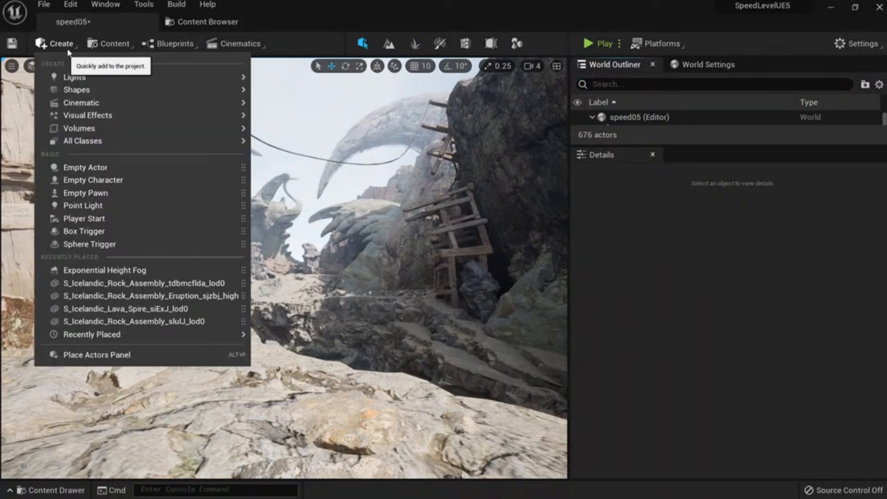
mouse_move(109, 116)
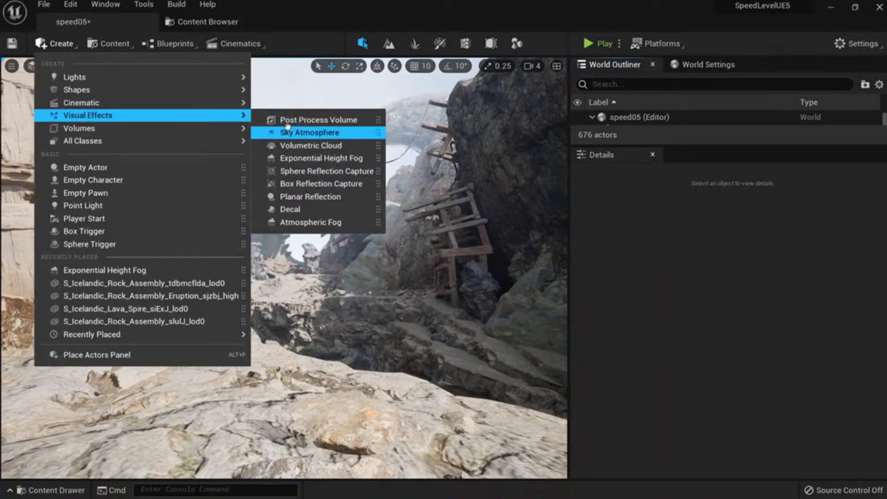
left_click(318, 120)
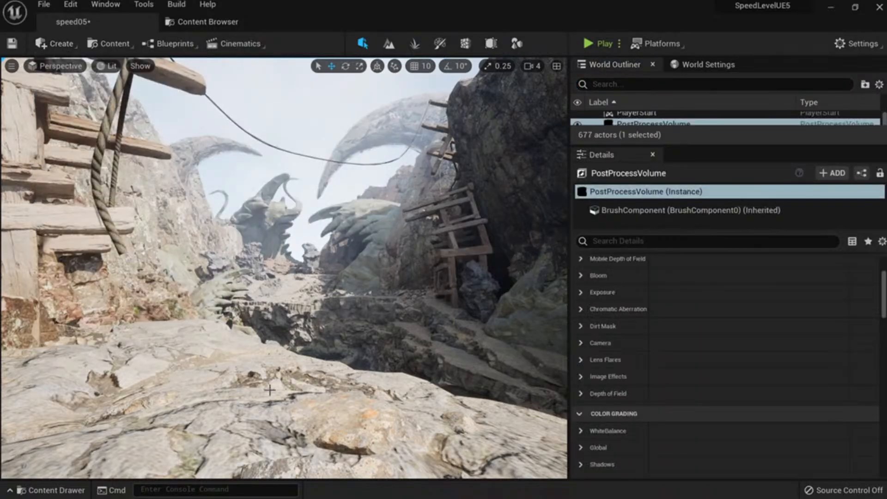
right_click_drag(275, 387, 280, 432)
key("s")
key("w")
key("s")
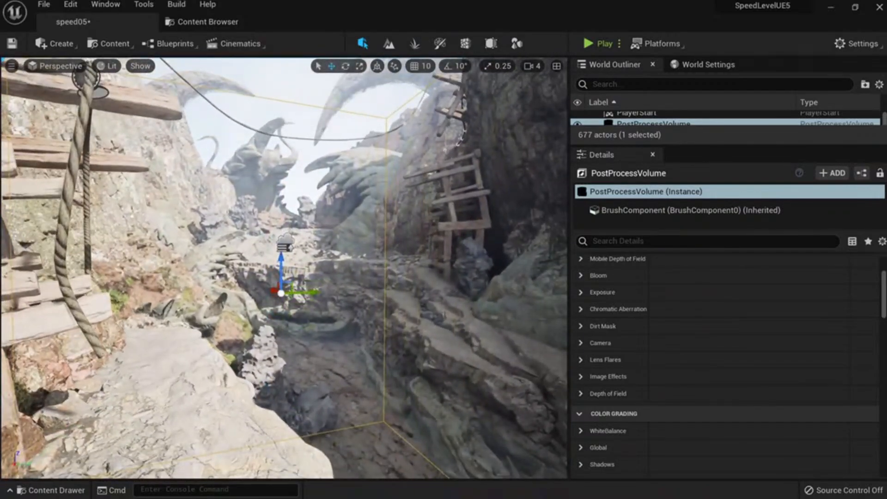
Enable Global Saturation on the volume and set it to 0 for greyscale.
scroll(619, 292, "up", 4)
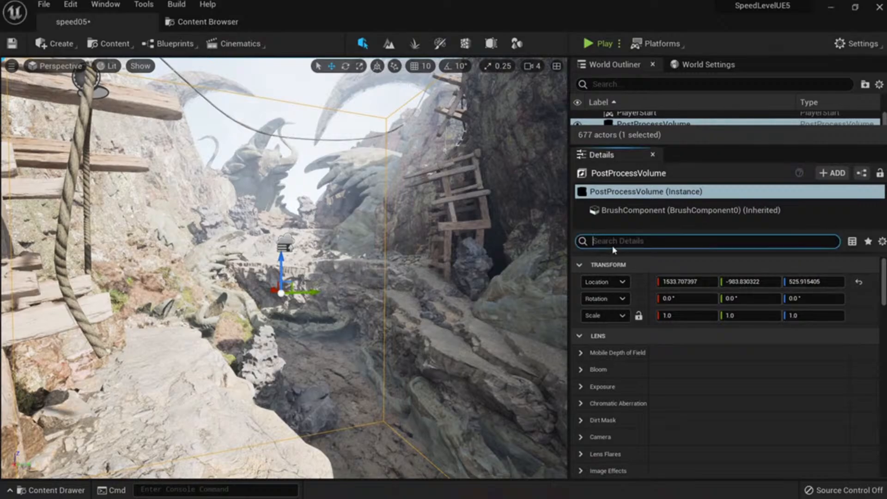
type("satura")
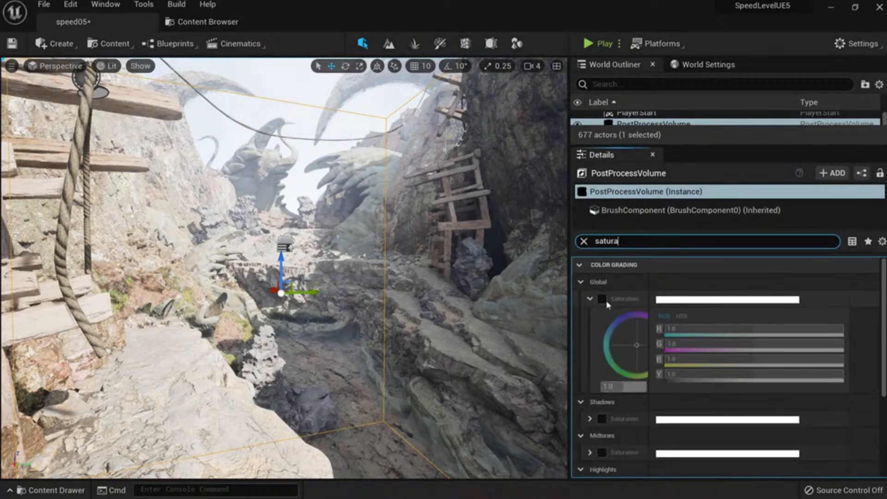
left_click(602, 298)
left_click_drag(605, 386, 577, 386)
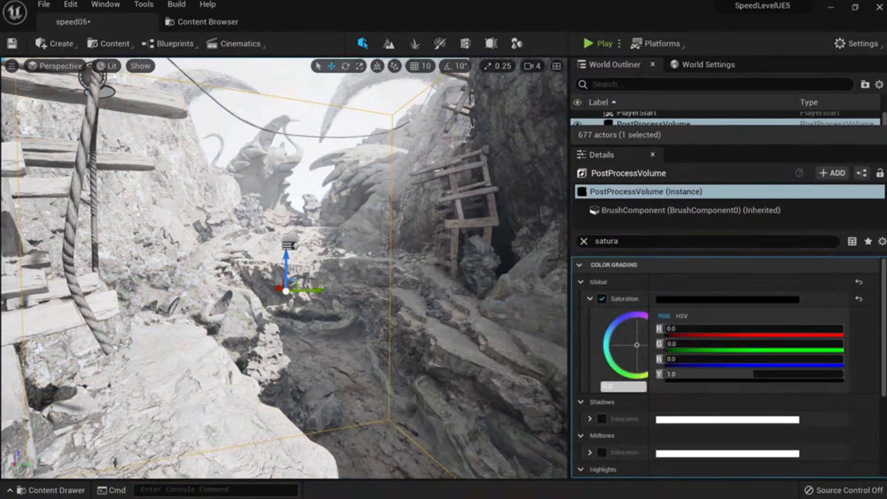
Fly in and out of the volume to compare greyscale against the coloured canyon.
key("s")
right_click_drag(286, 268, 301, 255)
key("w")
key("s")
key("w")
key("s")
key("w")
key("s")
key("w")
key("s")
key("w")
key("s")
key("w")
key("s")
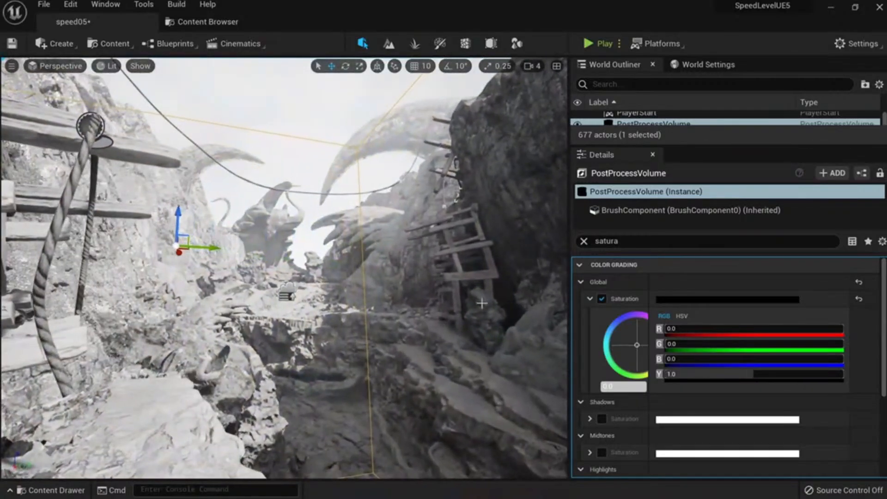
Enable Infinite Extent (Unbound) so the greyscale covers the whole level.
left_click(584, 241)
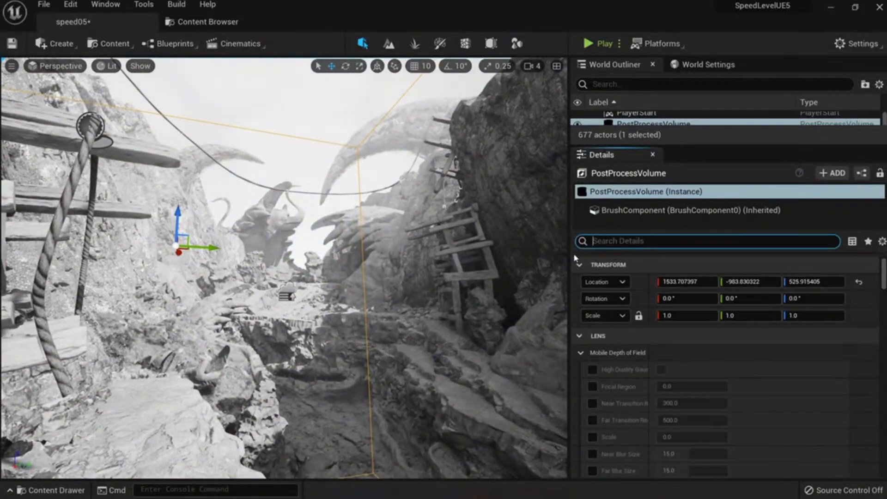
type("unb")
left_click(661, 282)
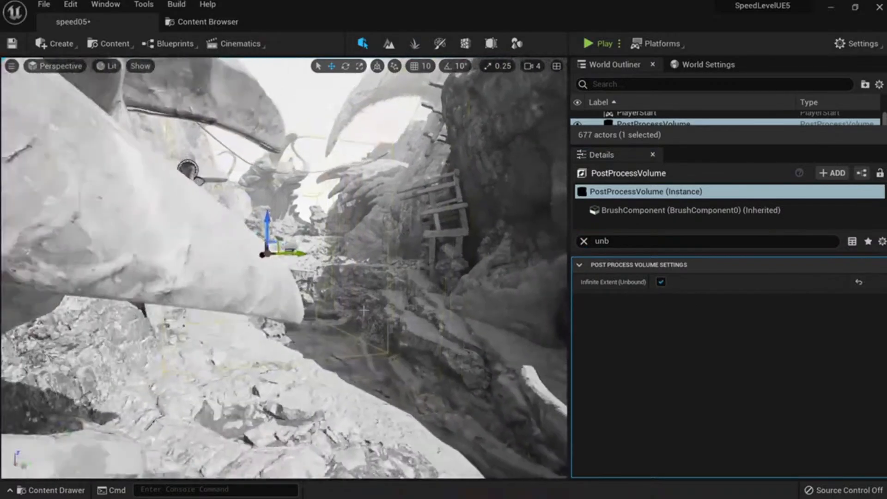
key("g")
right_click_drag(364, 310, 365, 297)
Enable the post-process volume's Film Slope, Toe, Shoulder and Black clip overrides.
left_click(583, 241)
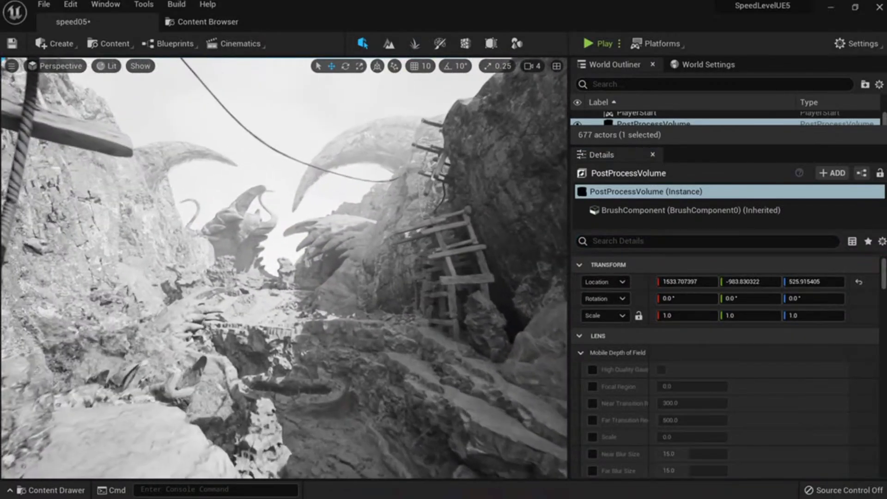
scroll(638, 375, "down", 6)
scroll(683, 382, "down", 5)
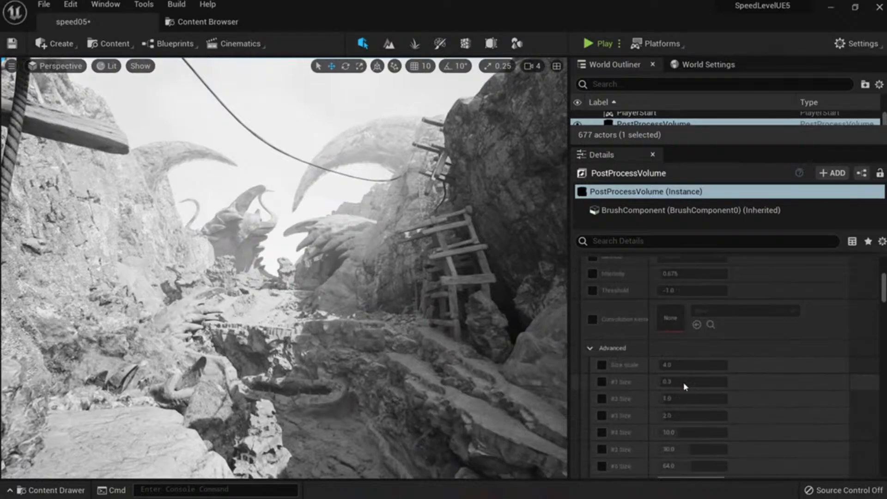
scroll(683, 381, "down", 10)
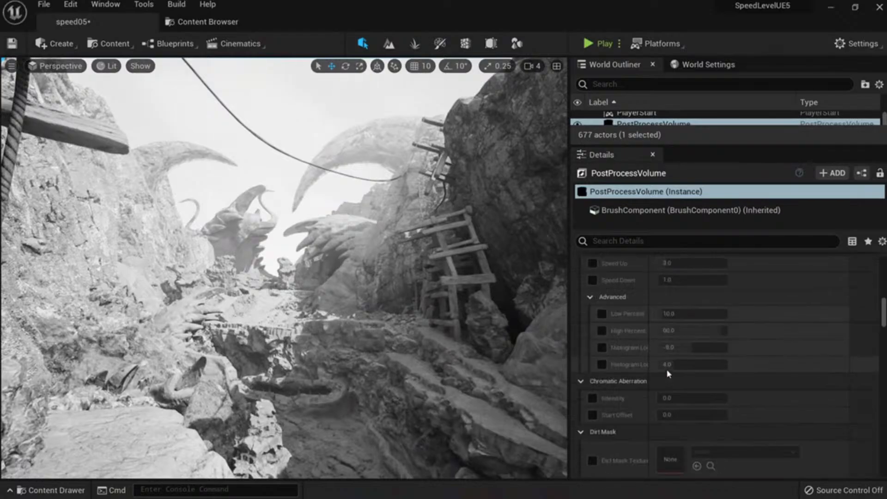
scroll(659, 371, "down", 10)
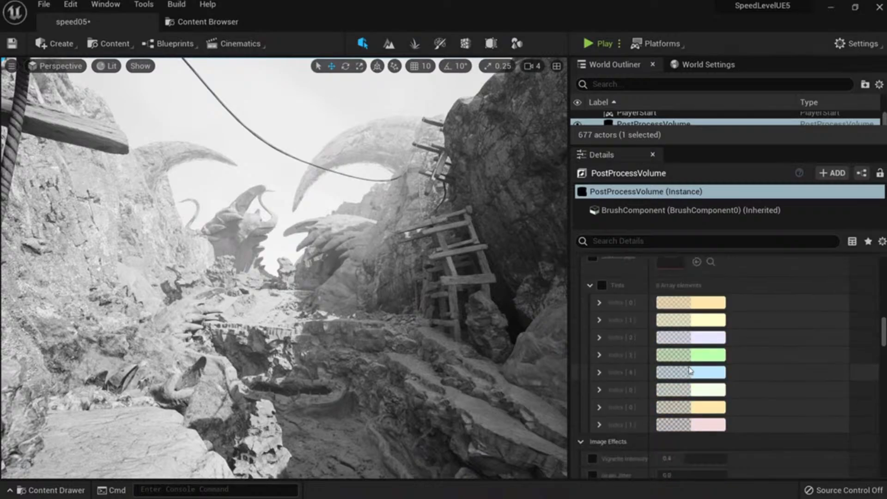
scroll(697, 370, "up", 2)
scroll(691, 358, "down", 10)
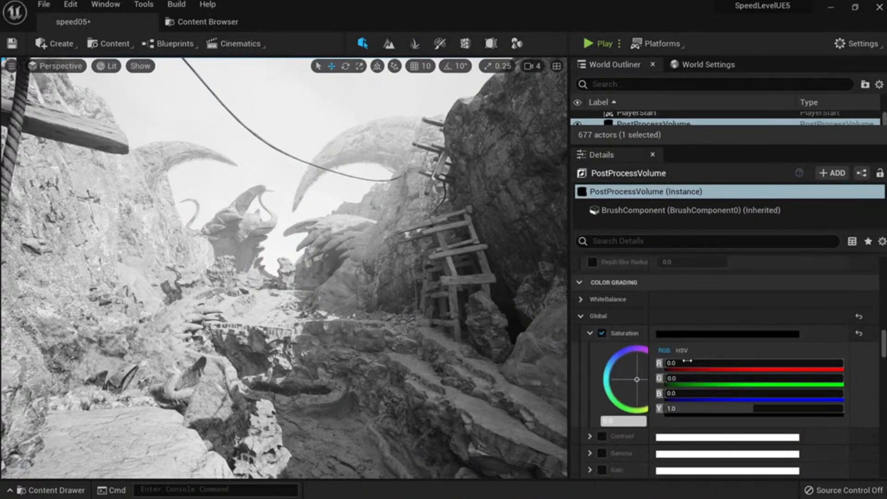
scroll(672, 376, "down", 10)
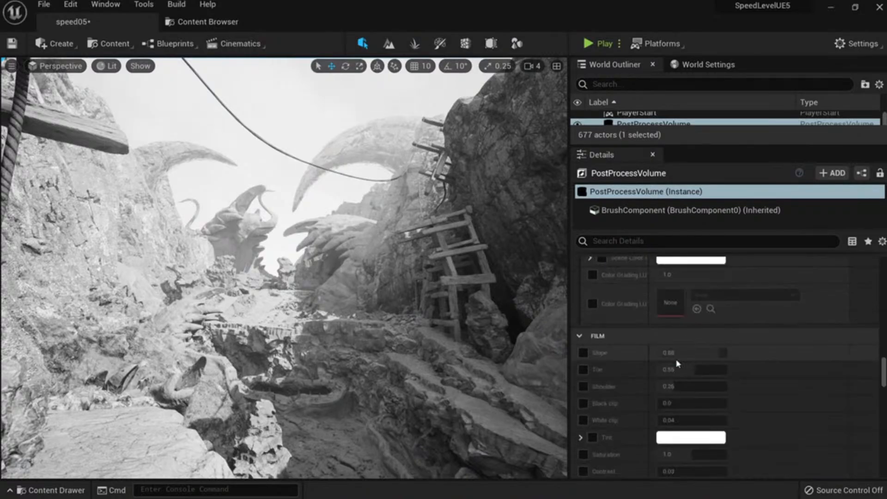
left_click(583, 297)
left_click(583, 314)
left_click(583, 330)
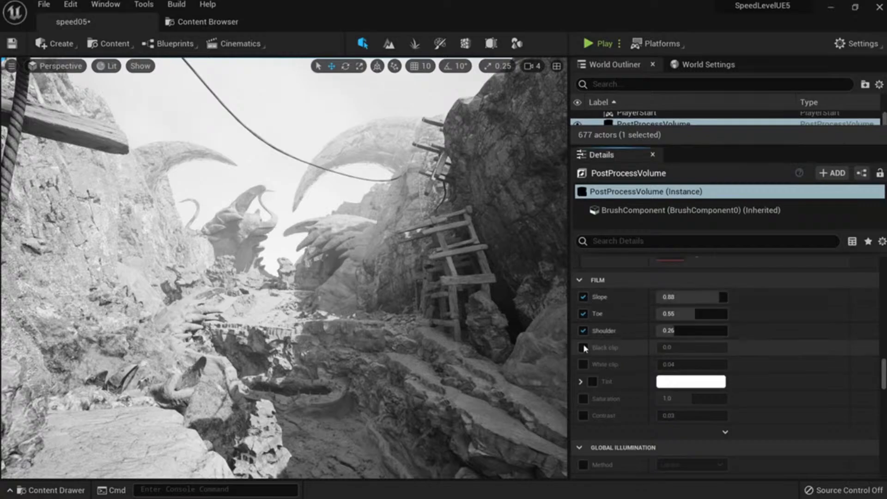
left_click(582, 347)
Lower Film Slope to about 0.6 for a flatter, lower-contrast image.
mouse_move(284, 268)
right_mouse_down()
mouse_move(351, 273)
mouse_move(300, 266)
right_mouse_up()
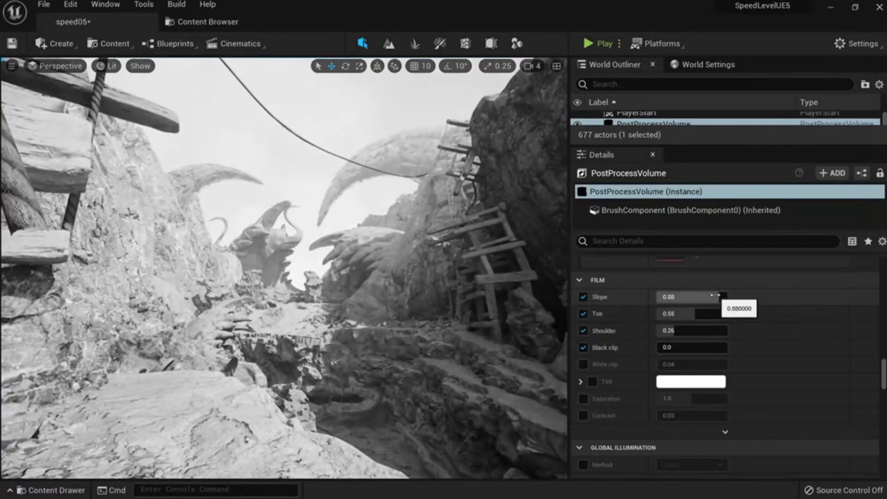
mouse_move(724, 296)
left_mouse_down()
mouse_move(695, 296)
mouse_move(728, 297)
left_mouse_up()
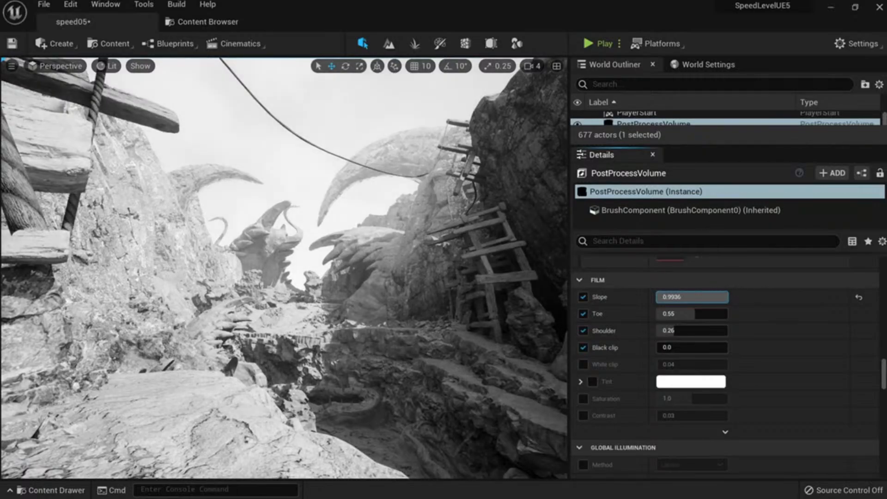
right_click_drag(428, 282, 424, 285)
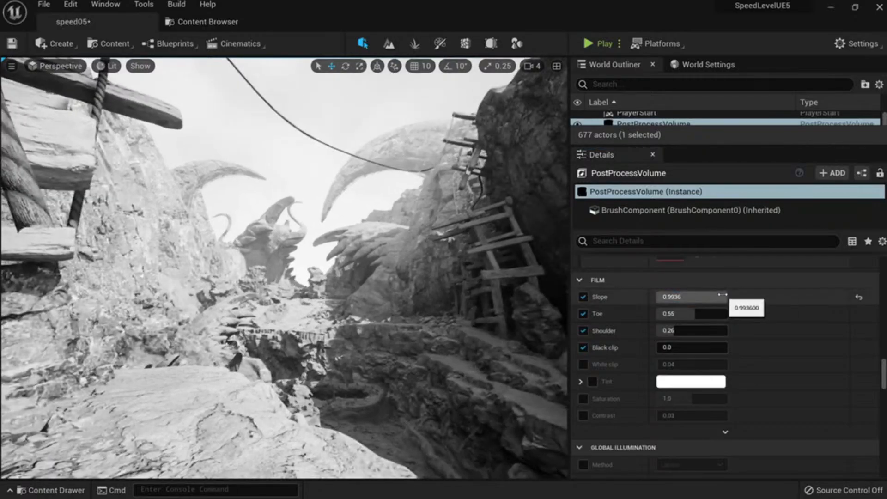
left_click_drag(721, 294, 694, 297)
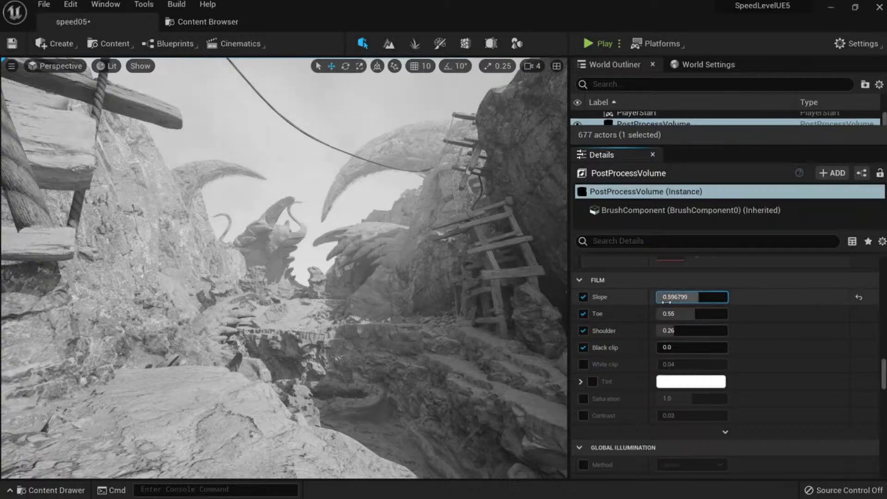
scroll(698, 297, "up", 5)
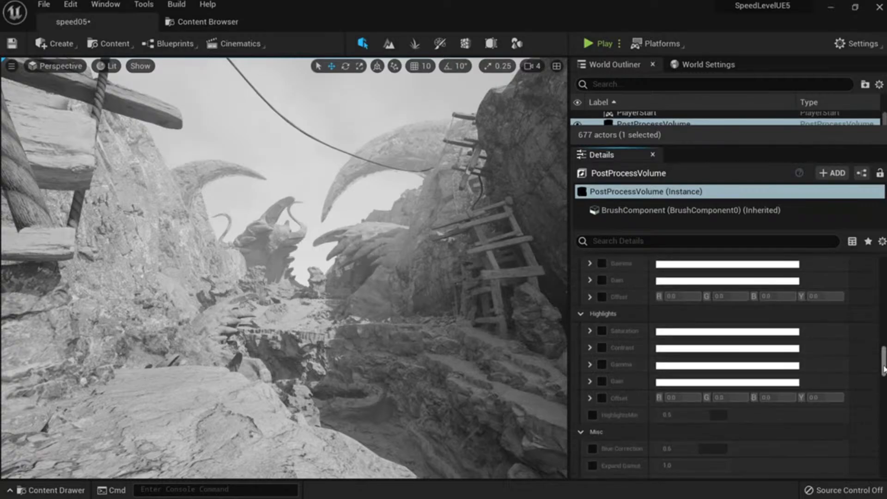
left_click_drag(884, 369, 884, 276)
scroll(747, 350, "down", 3)
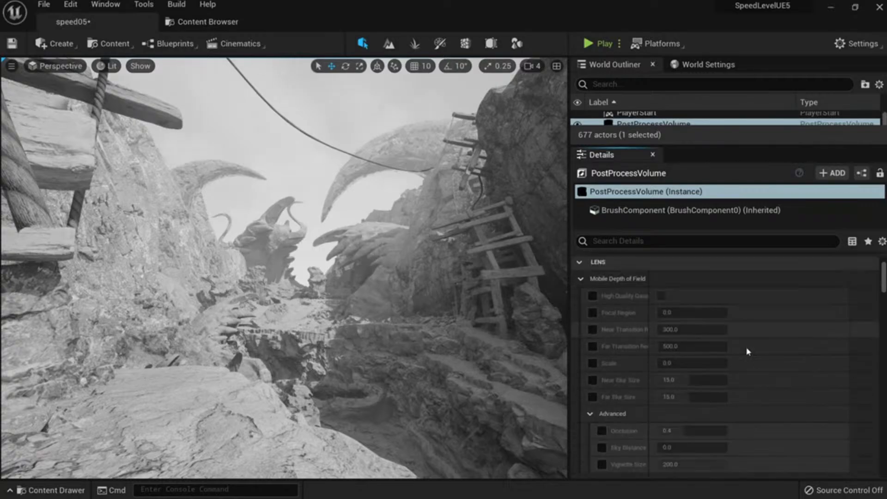
Restore the volume's Saturation to 1.0, then clear the saturation filter.
left_click(604, 240)
type("sat1")
key("Return")
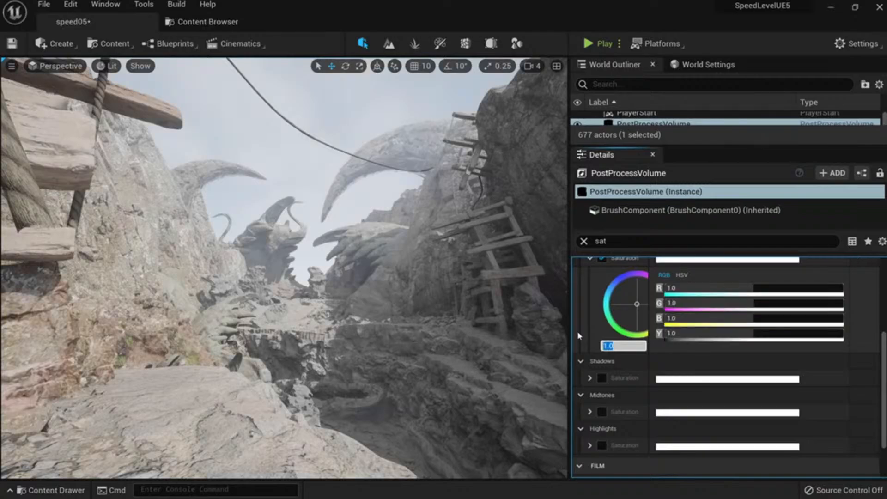
scroll(709, 349, "down", 2)
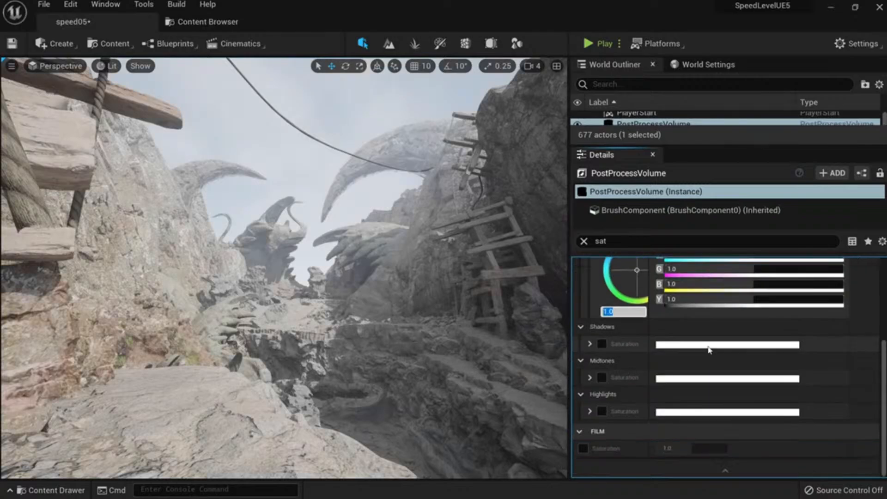
left_click(585, 241)
With the Details filtered to 'film', reset Film Slope to its 0.88 default and fine-tune it.
scroll(678, 329, "down", 12)
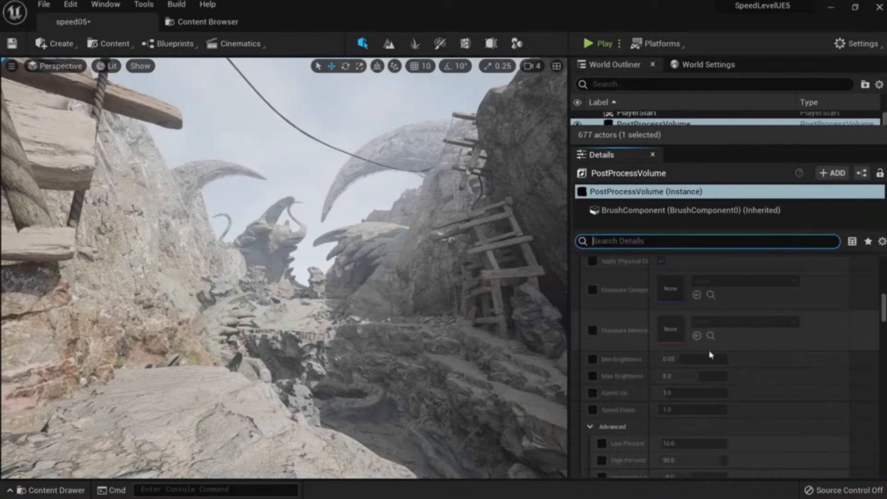
scroll(709, 355, "down", 10)
type("f")
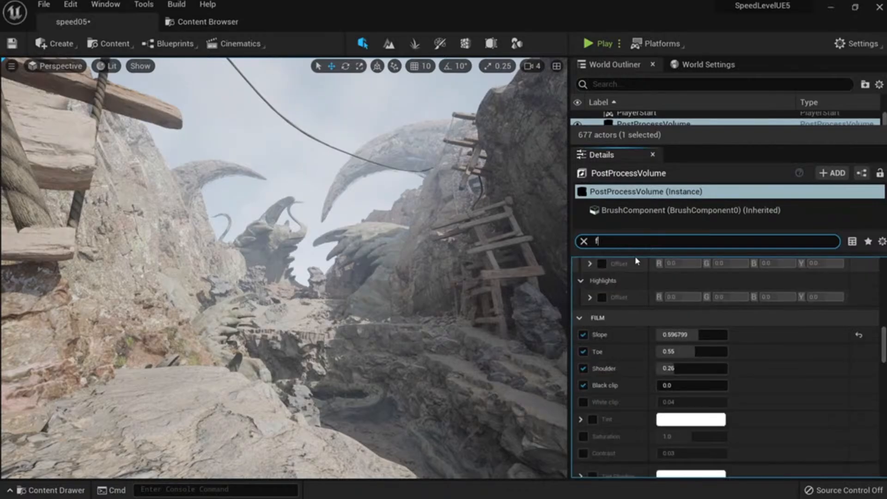
type("ilm")
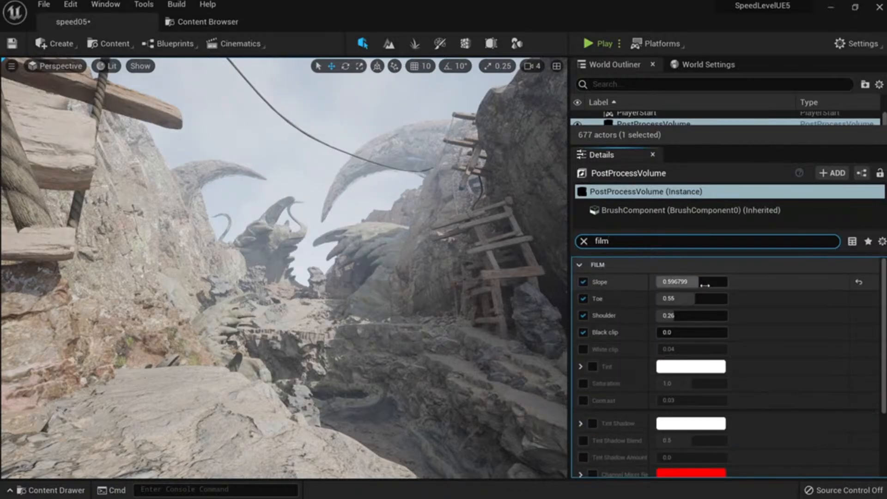
left_click(858, 283)
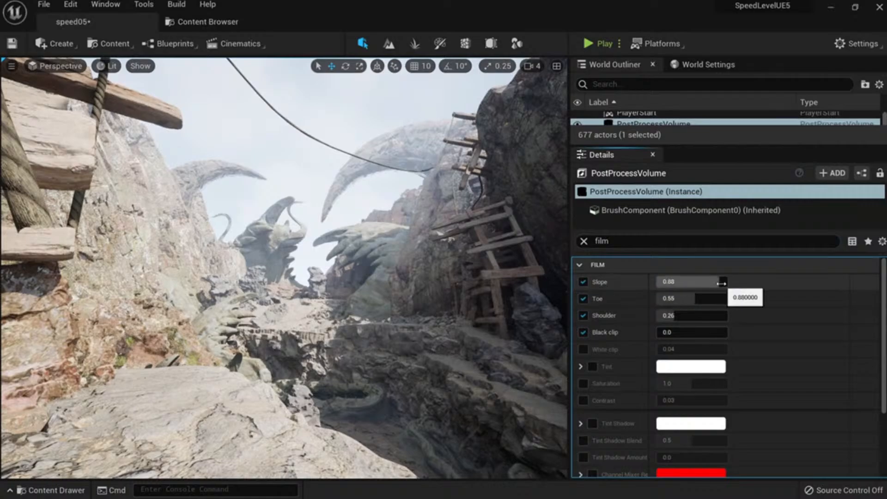
left_click_drag(727, 282, 678, 298)
right_click_drag(416, 287, 425, 304)
Try a higher Film Toe, return it to 0.55, and set Shoulder to 0.26.
left_click_drag(681, 298, 728, 298)
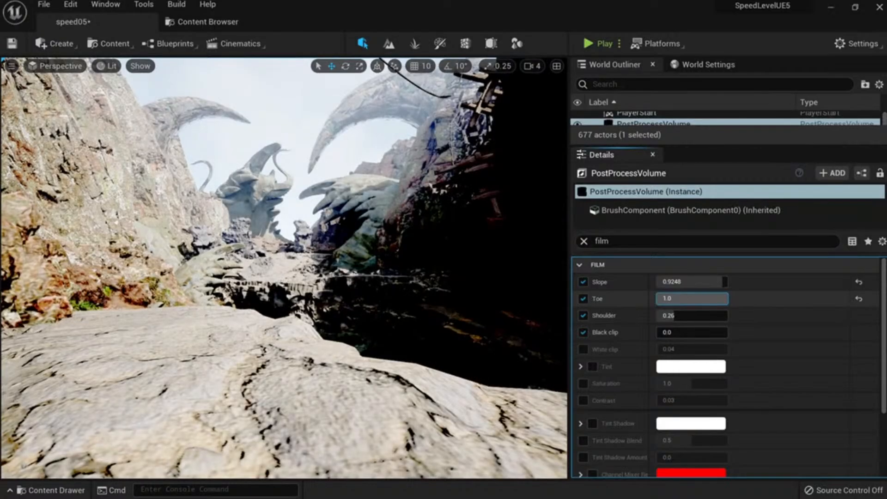
right_click_drag(487, 312, 439, 324)
left_click(858, 298)
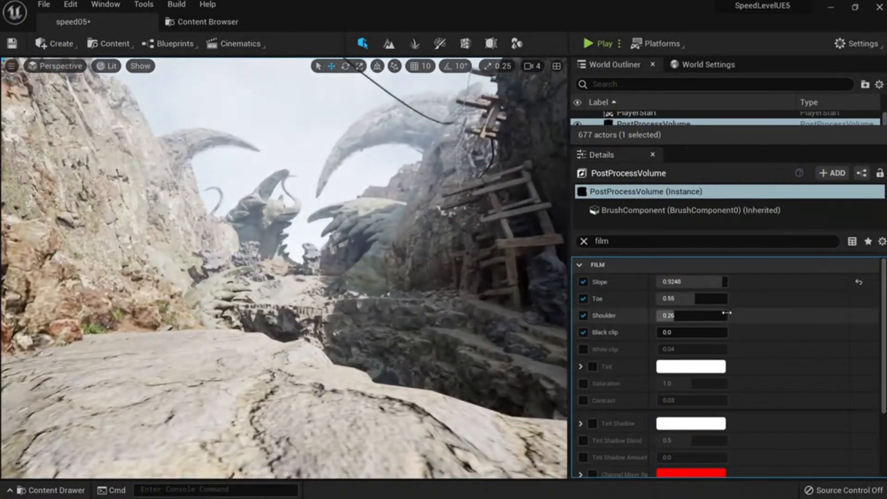
type("0.26")
key("Tab")
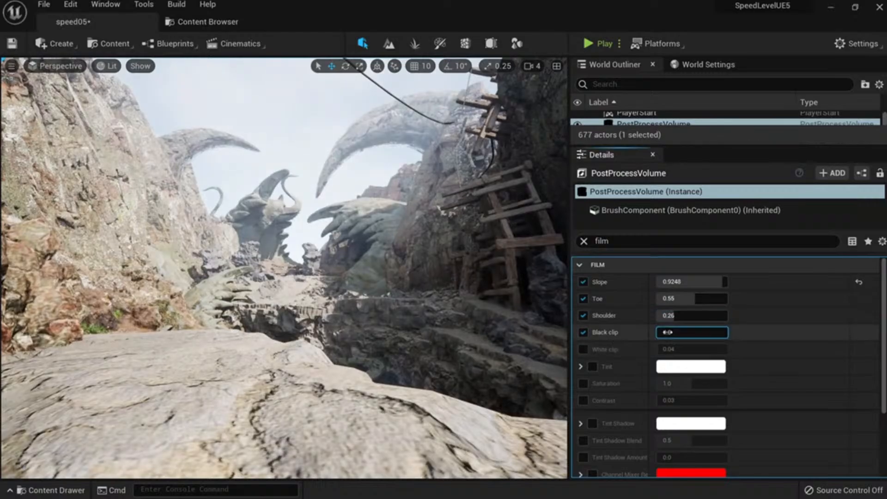
right_click_drag(518, 317, 536, 318)
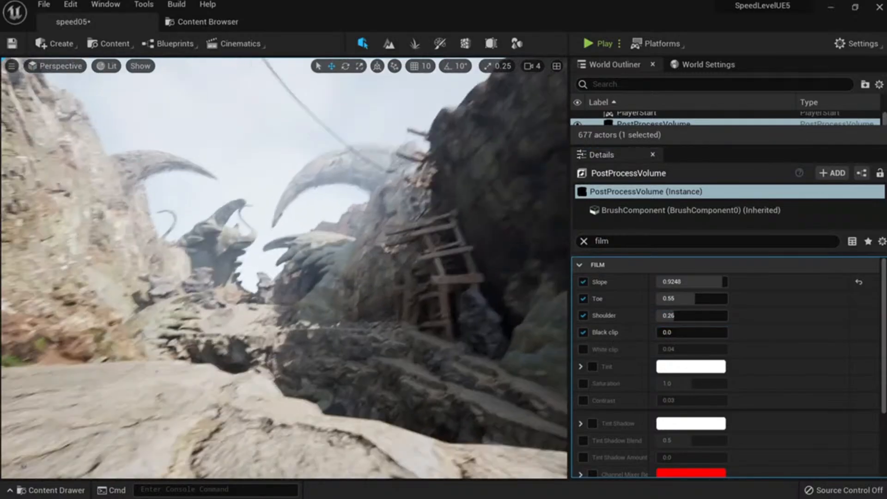
Keep Black clip at 0.0, try an orange Tint but cancel to keep it white, and clear the filter.
left_click(684, 333)
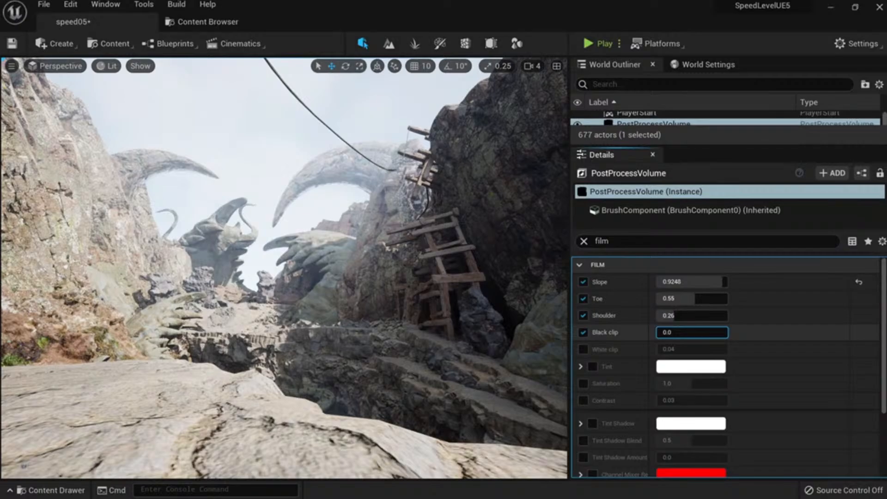
left_click(690, 366)
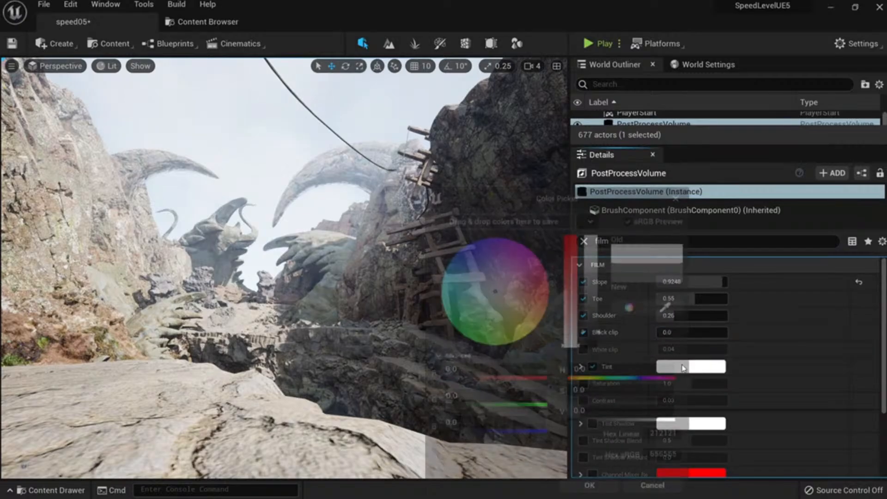
left_click(540, 309)
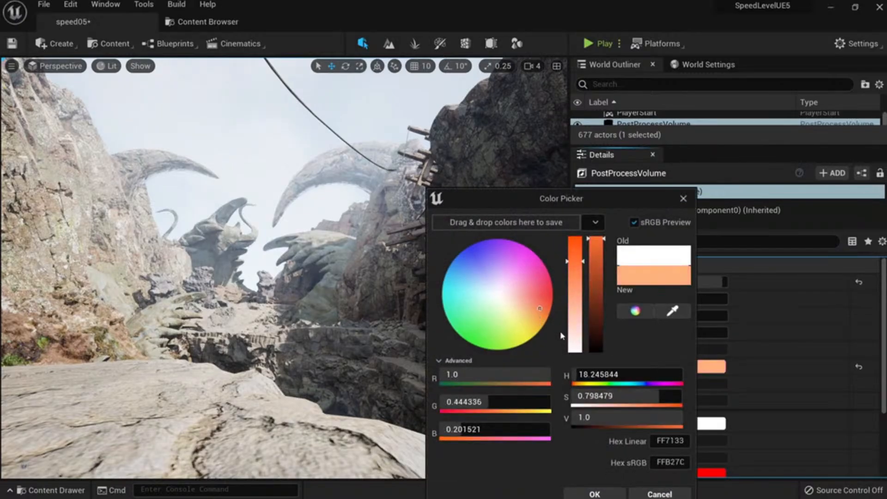
left_click(666, 494)
scroll(646, 383, "down", 5)
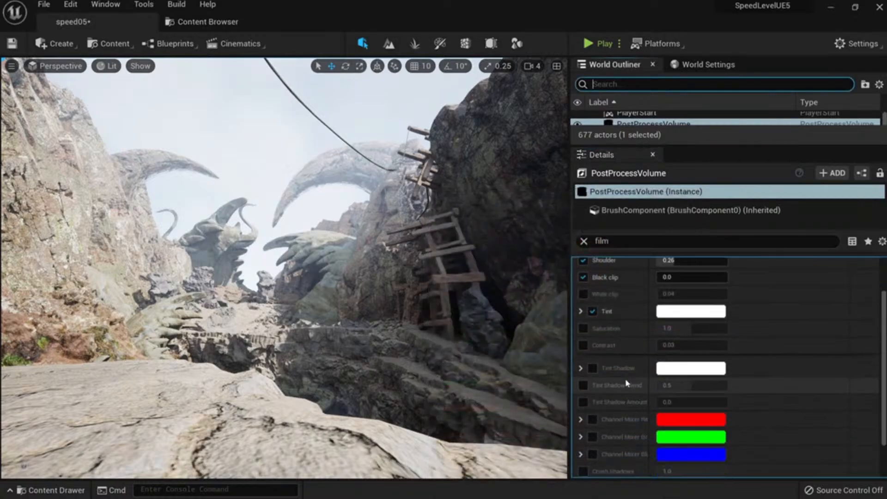
scroll(644, 379, "up", 5)
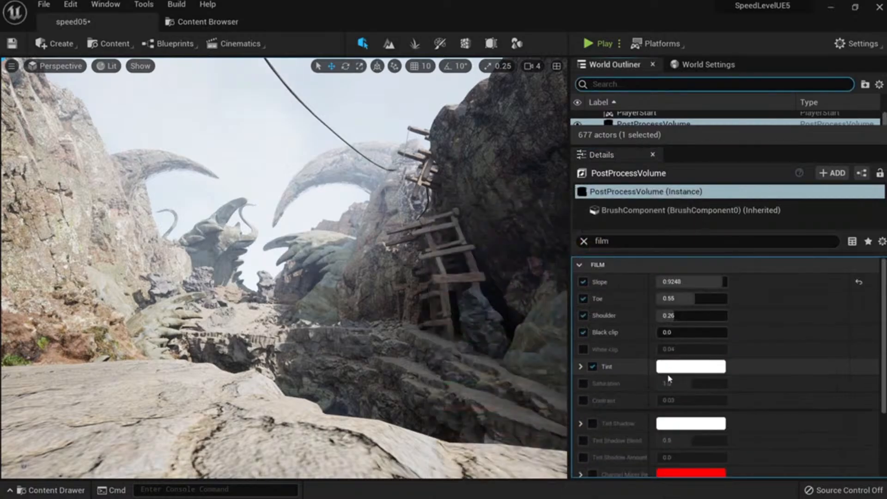
left_click(583, 240)
Enable the bloom Method override and briefly try a bloom intensity near 7.
scroll(625, 370, "down", 5)
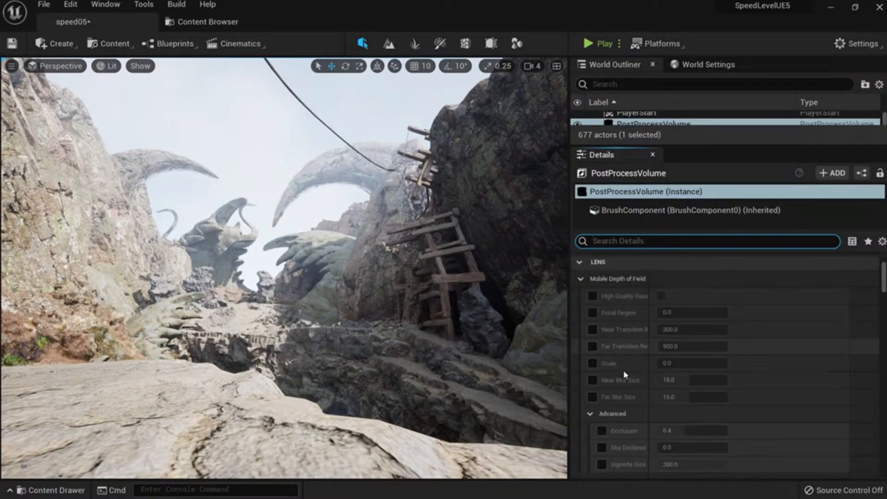
scroll(625, 371, "down", 1)
left_click(593, 368)
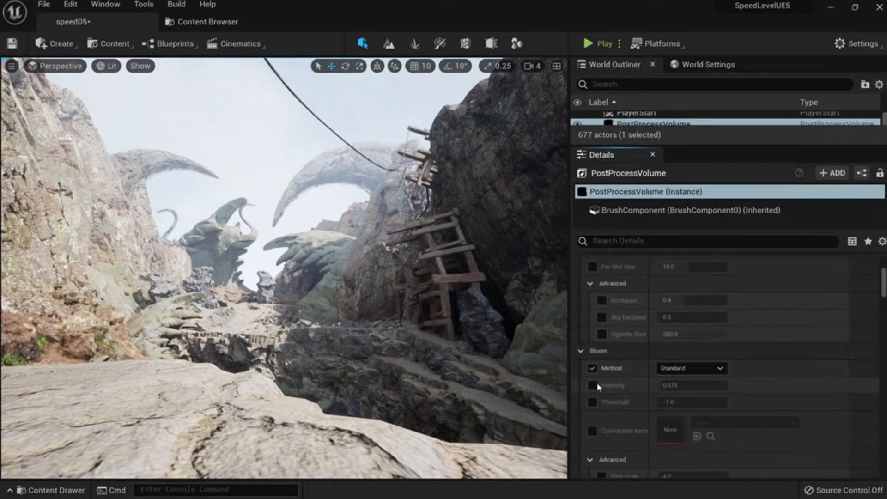
left_click_drag(669, 386, 706, 386)
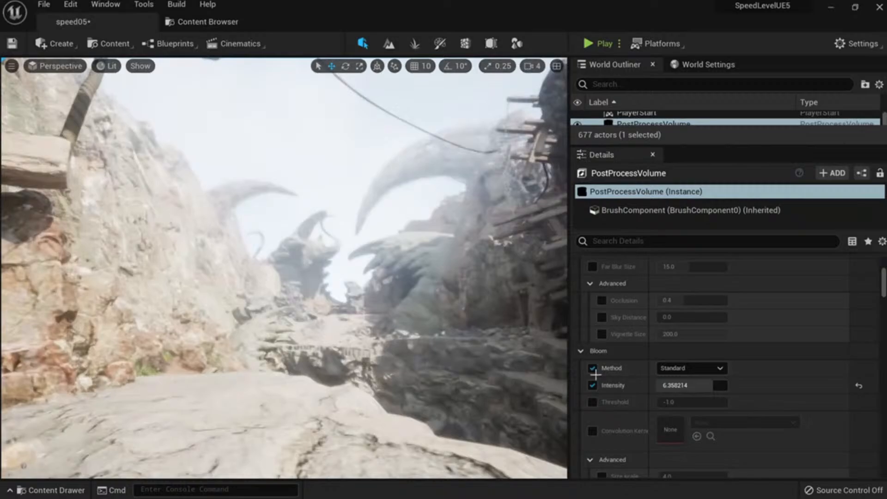
left_click(592, 384)
scroll(600, 370, "down", 1)
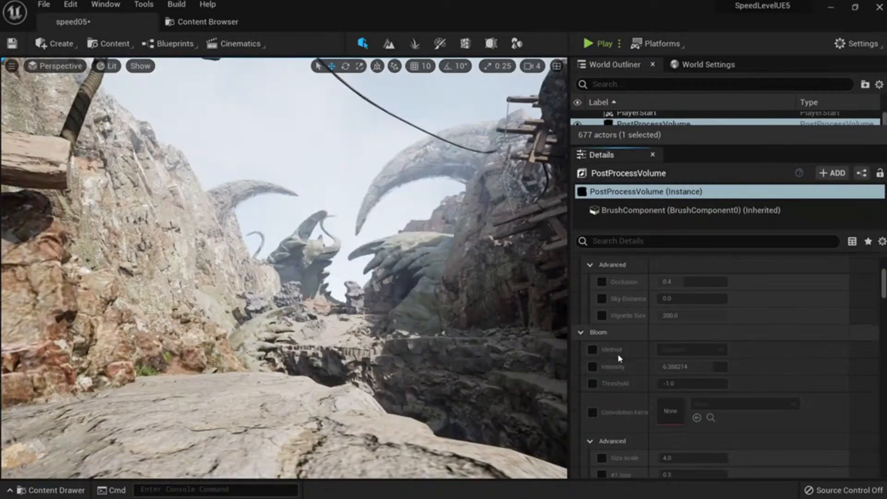
scroll(641, 372, "down", 3)
scroll(641, 368, "up", 3)
Re-enable the bloom Method and Intensity overrides, lowering intensity to about 2.9.
left_click(592, 349)
left_click(593, 349)
left_click(593, 366)
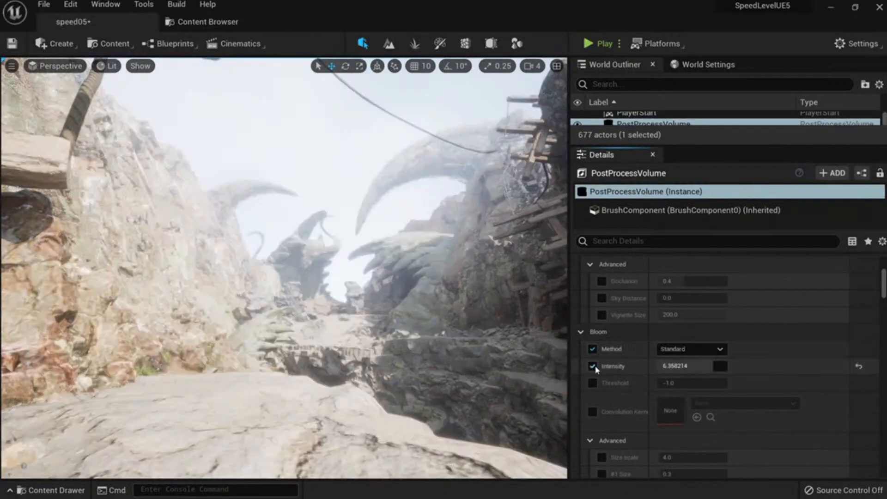
left_click_drag(691, 365, 680, 366)
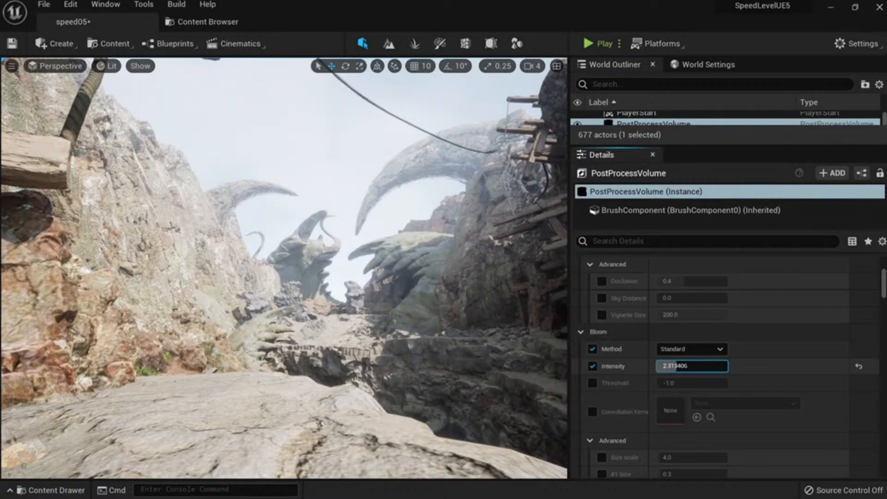
left_click(591, 384)
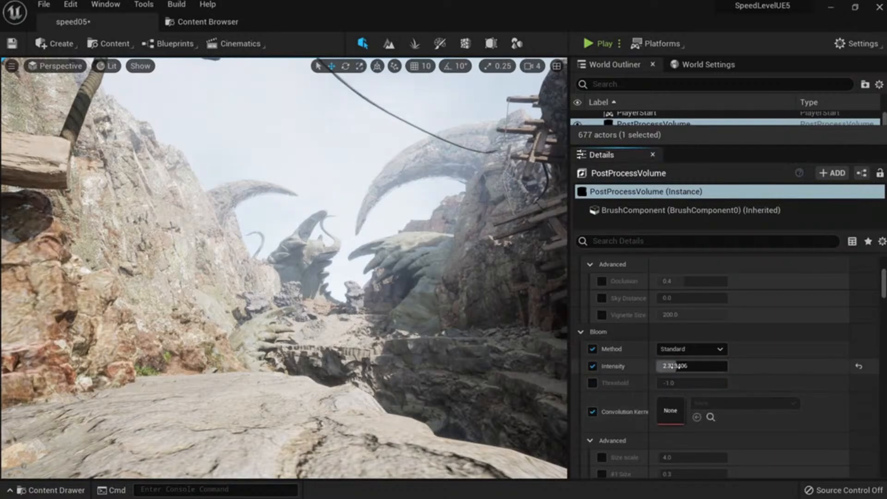
mouse_move(675, 366)
left_mouse_down()
mouse_move(692, 367)
mouse_move(683, 366)
left_mouse_up()
scroll(641, 392, "down", 2)
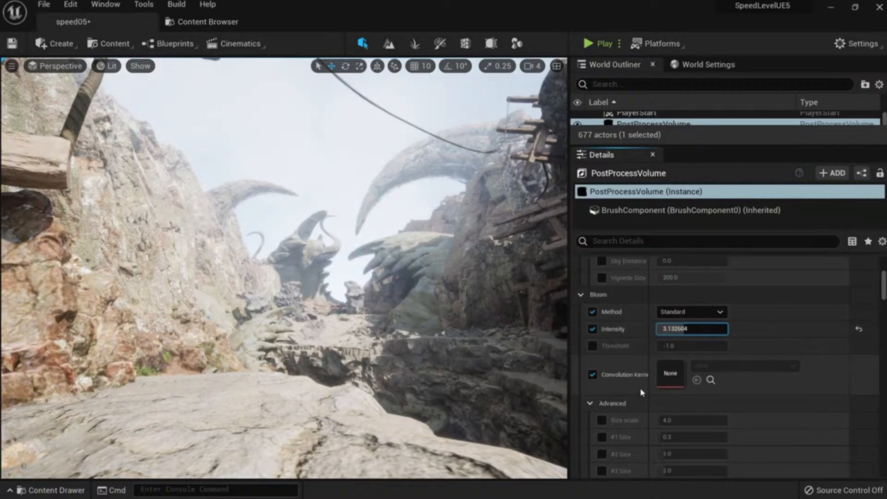
Trial Convolution bloom with Displacement_2K_ukjjbado as kernel, then clear the kernel to None.
left_click(593, 374)
left_click(690, 312)
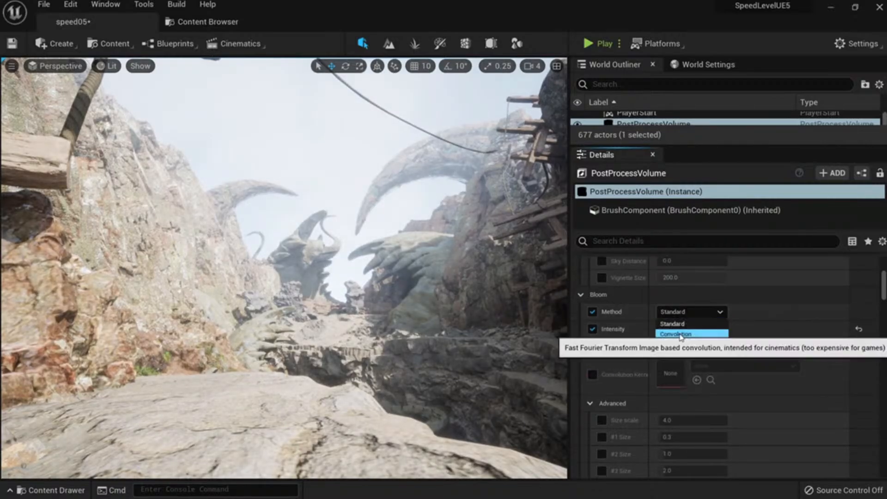
left_click(679, 334)
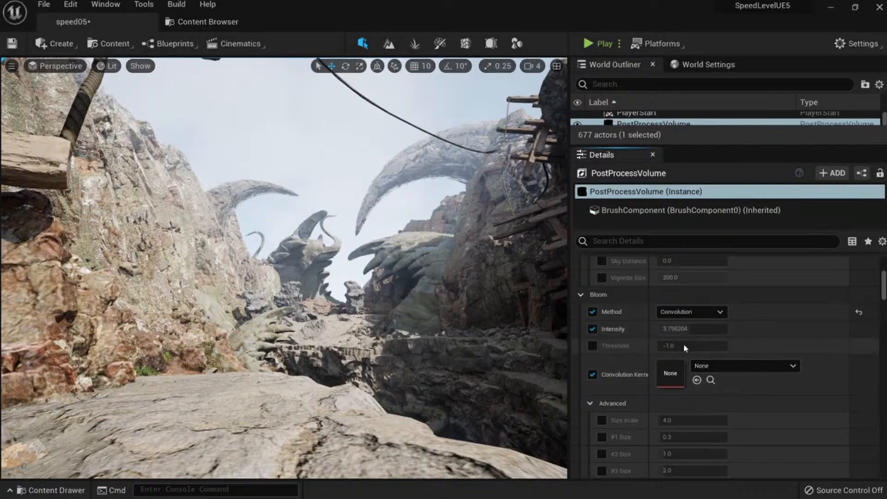
left_click(709, 366)
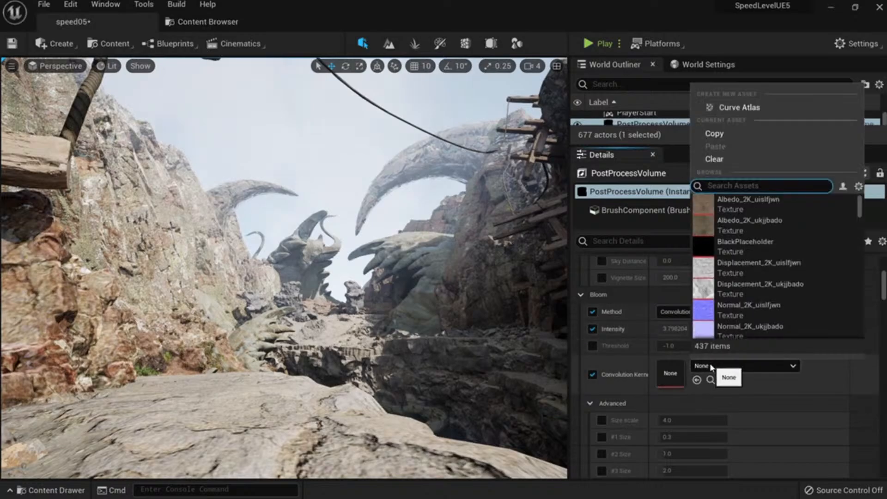
left_click(739, 283)
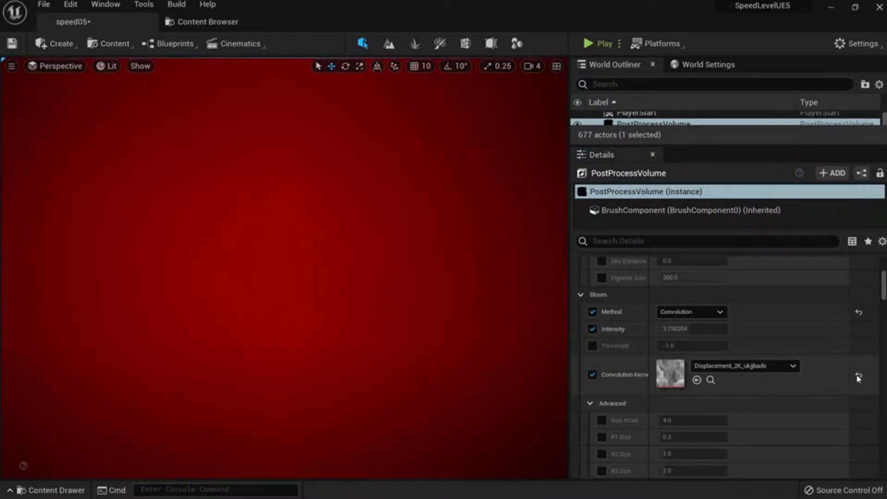
left_click(858, 377)
Switch the bloom method back to Standard with intensity about 0.47.
left_click(690, 312)
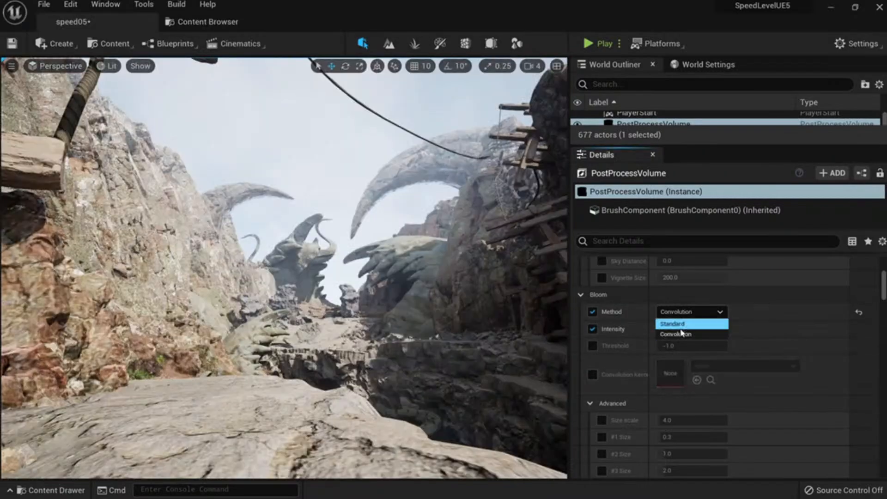
left_click(675, 322)
left_click_drag(691, 329, 693, 329)
right_click_drag(324, 268, 369, 277)
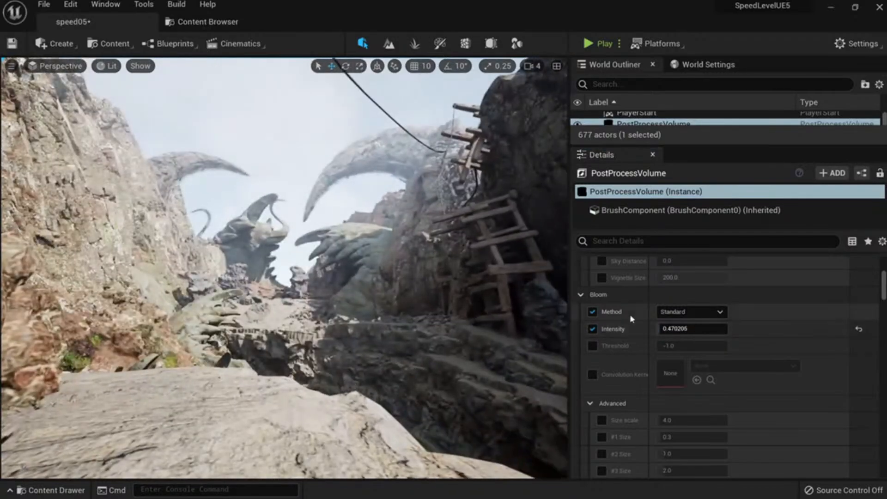
Experiment with exposure metering and min/max brightness overrides, then reset and disable them.
scroll(684, 362, "down", 10)
scroll(685, 365, "up", 2)
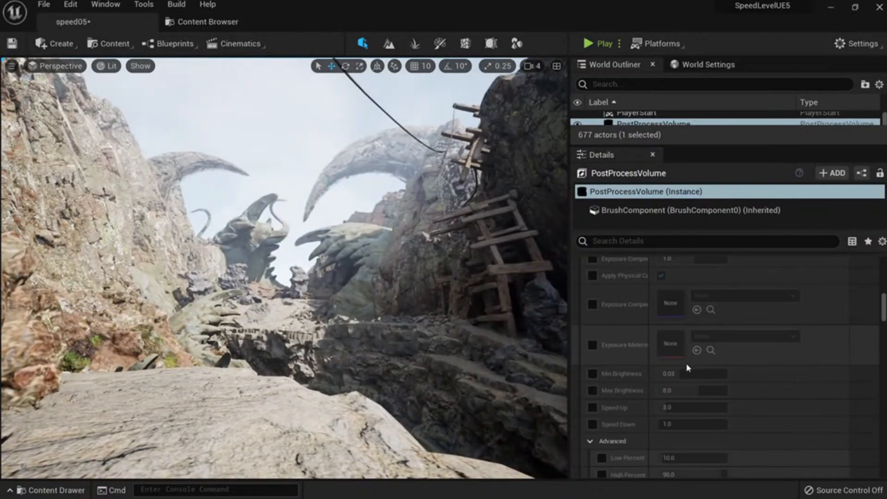
scroll(686, 363, "down", 3)
left_click(592, 335)
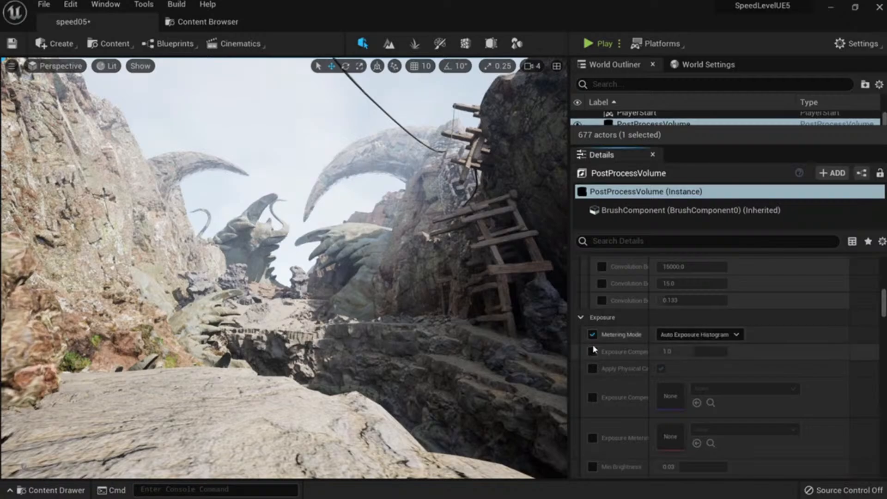
scroll(592, 351, "down", 4)
left_click(592, 373)
left_click(592, 390)
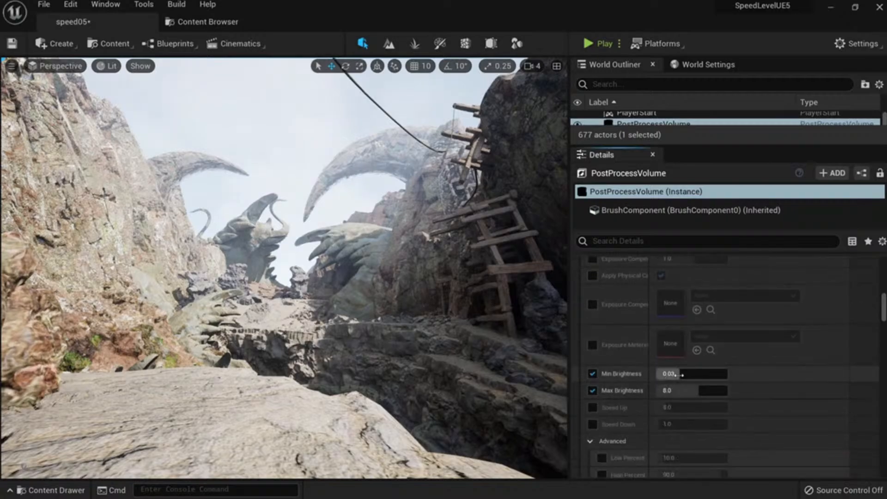
left_click_drag(669, 373, 679, 390)
left_click(858, 375)
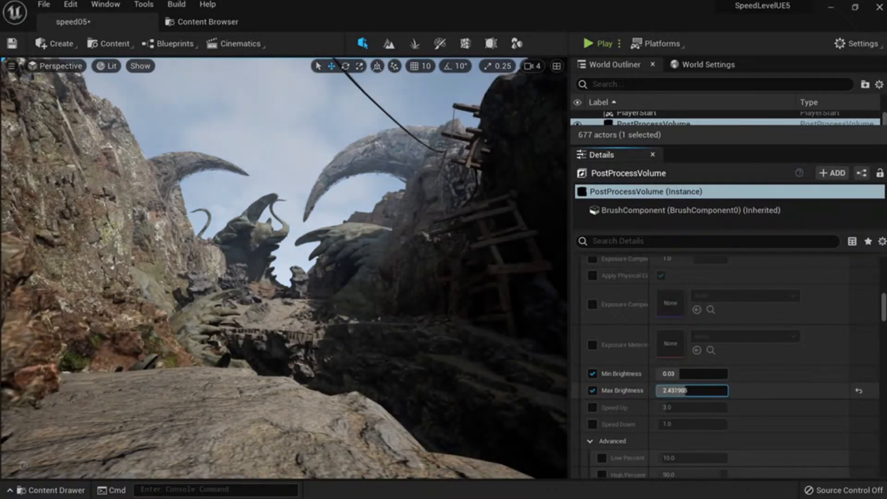
left_click(858, 390)
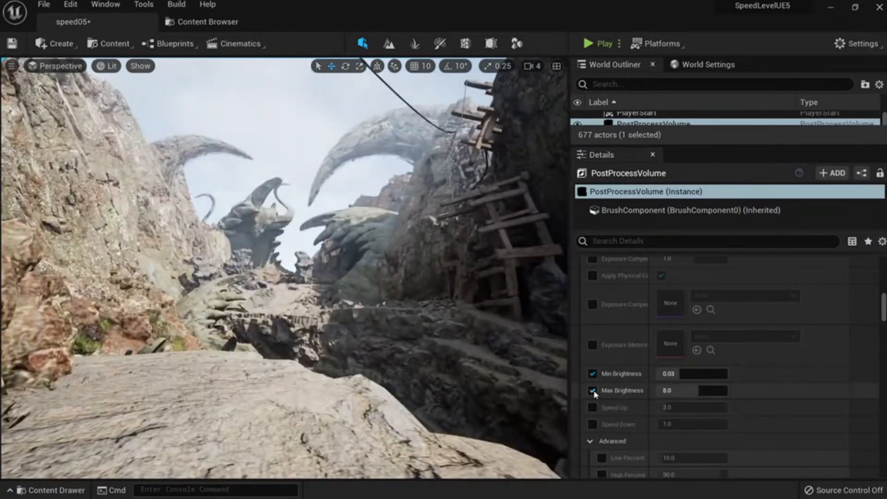
left_click(593, 390)
left_click(592, 373)
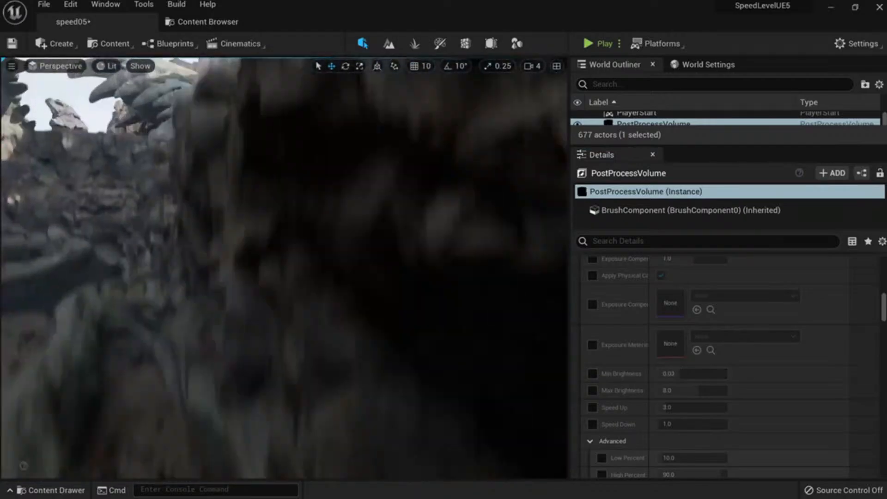
Override chromatic aberration intensity and set it to 0.64.
mouse_move(284, 267)
right_mouse_down()
mouse_move(245, 265)
mouse_move(199, 240)
mouse_move(250, 245)
mouse_move(273, 286)
mouse_move(291, 265)
mouse_move(284, 252)
mouse_move(293, 254)
right_mouse_up()
scroll(624, 366, "down", 5)
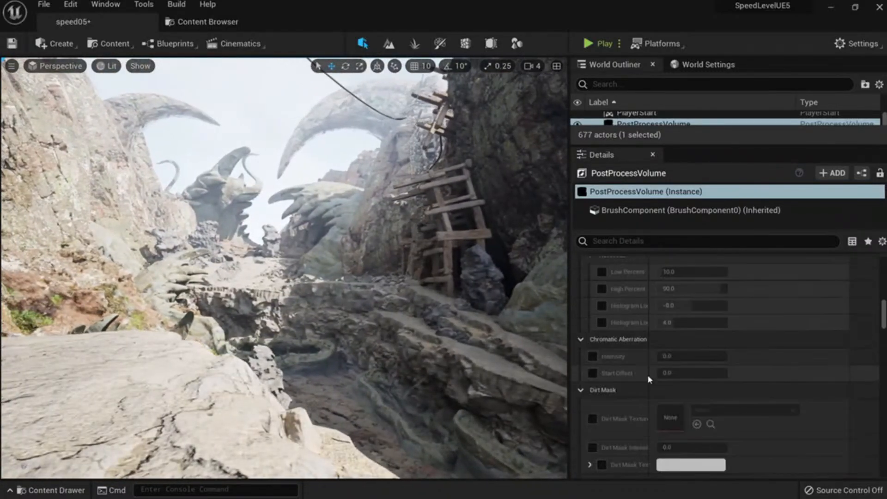
left_click(592, 356)
left_click(691, 356)
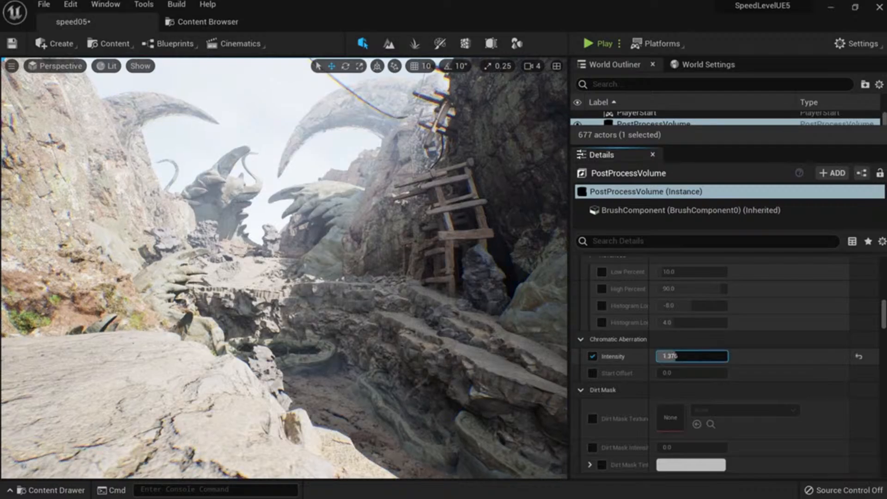
type("0.48")
mouse_move(691, 356)
left_mouse_down()
mouse_move(721, 356)
mouse_move(679, 356)
left_mouse_up()
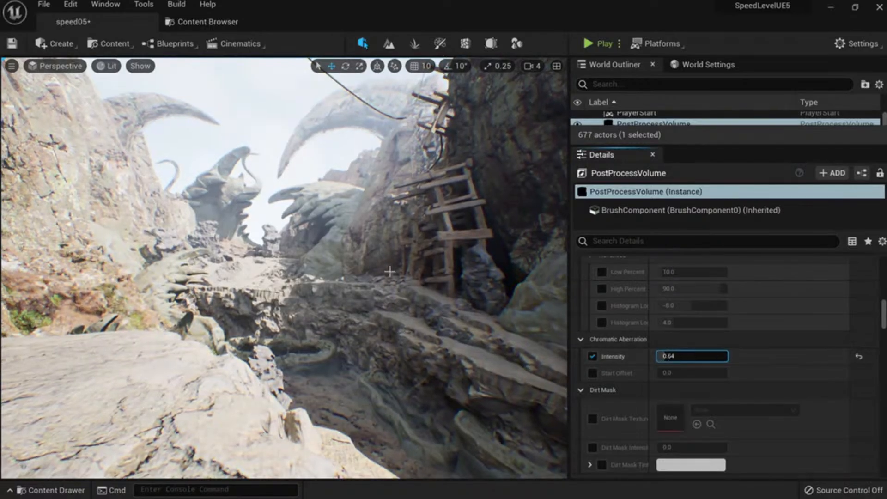
right_click_drag(377, 269, 354, 240)
left_click(112, 67)
View the scene's Roughness buffer visualization, then return the viewport to Lit.
mouse_move(186, 204)
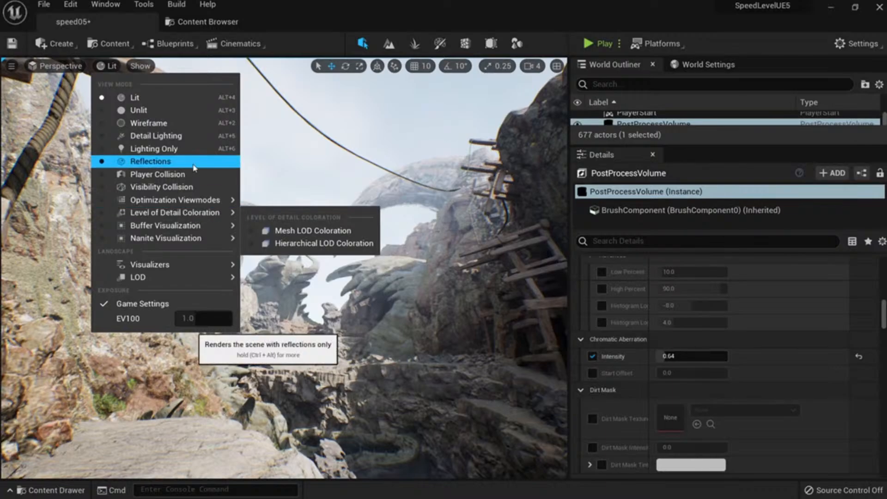
mouse_move(219, 225)
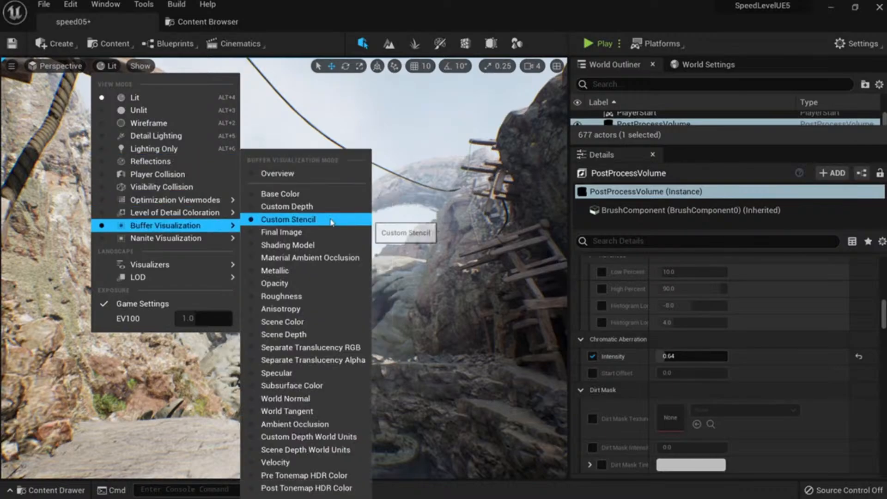
left_click(274, 296)
key("w")
right_click_drag(358, 251, 381, 259)
key("alt+4")
Select the curved arch rock and frame it in the viewport.
left_click(361, 245)
key("f")
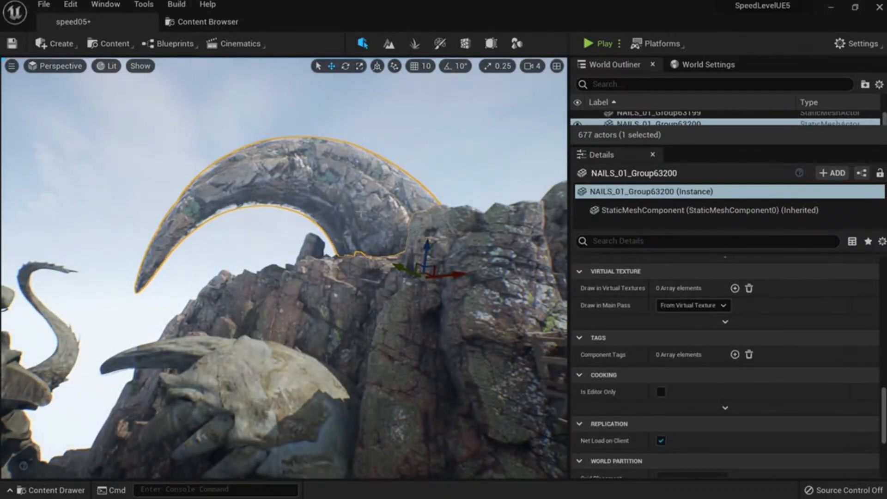
scroll(685, 390, "up", 15)
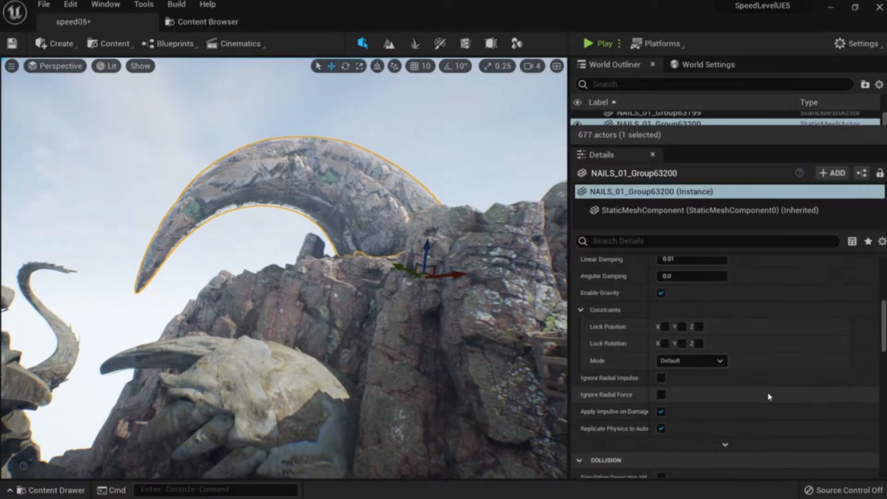
Open the arch rock's material instance and override roughness with Max enabled and Min 0.8.
double_click(671, 396)
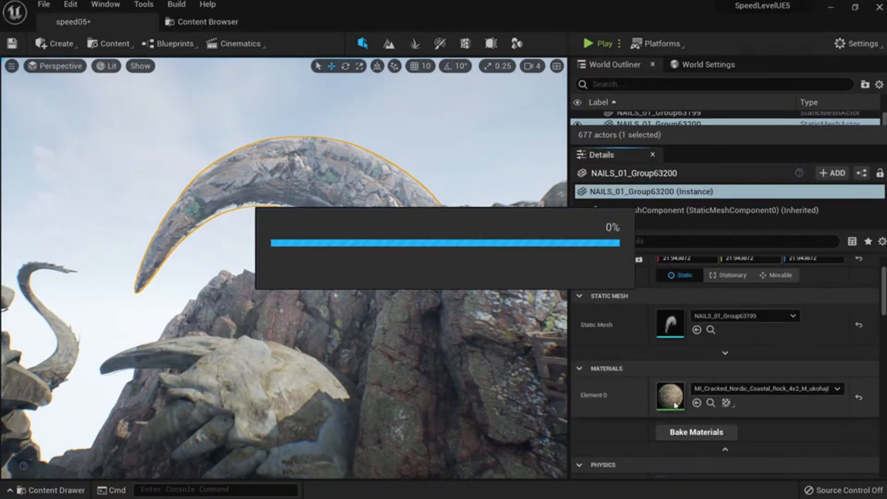
scroll(712, 313, "down", 8)
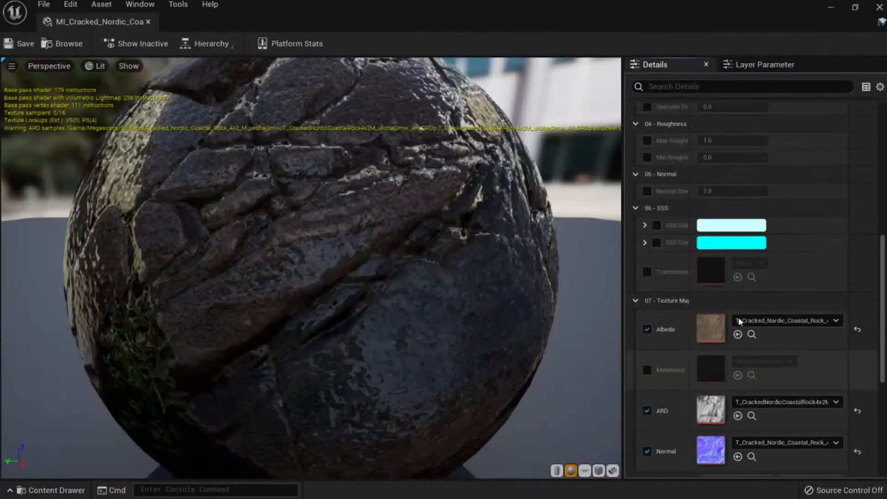
left_click(647, 215)
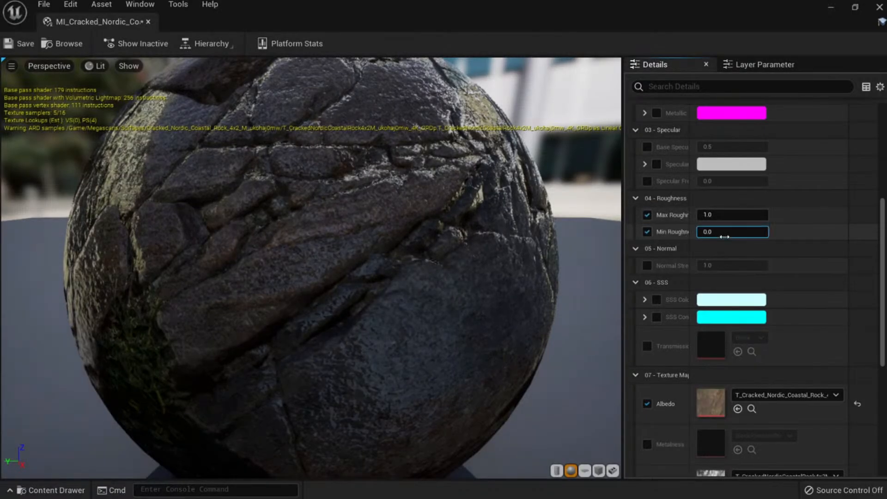
type("0.8")
key("Return")
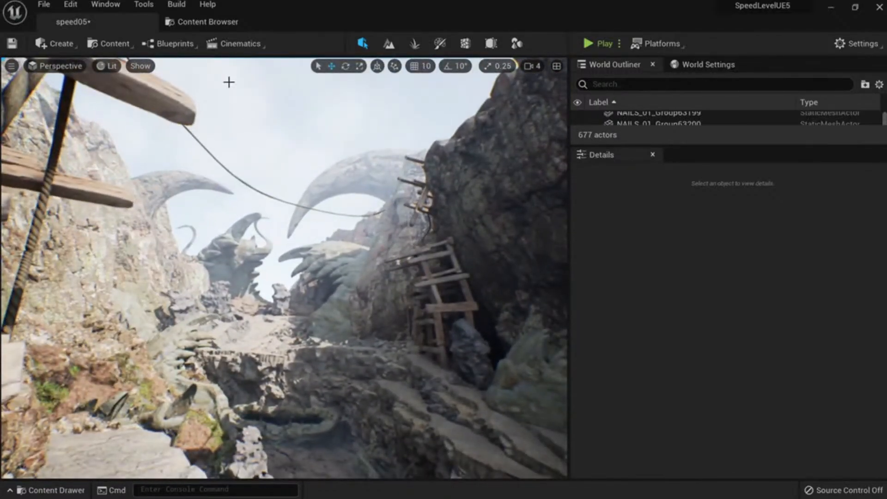
Back in the canyon level, select the PostProcessVolume by searching the Outliner for 'post'.
left_click(192, 26)
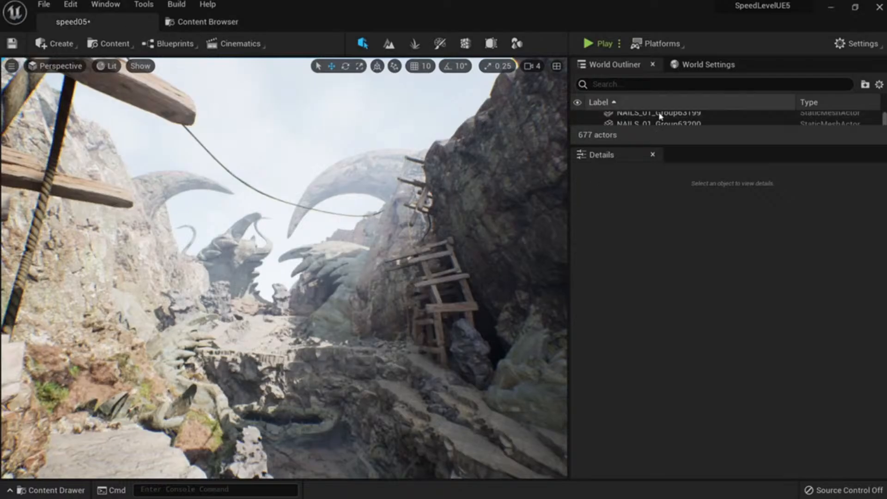
left_click(628, 84)
type("post")
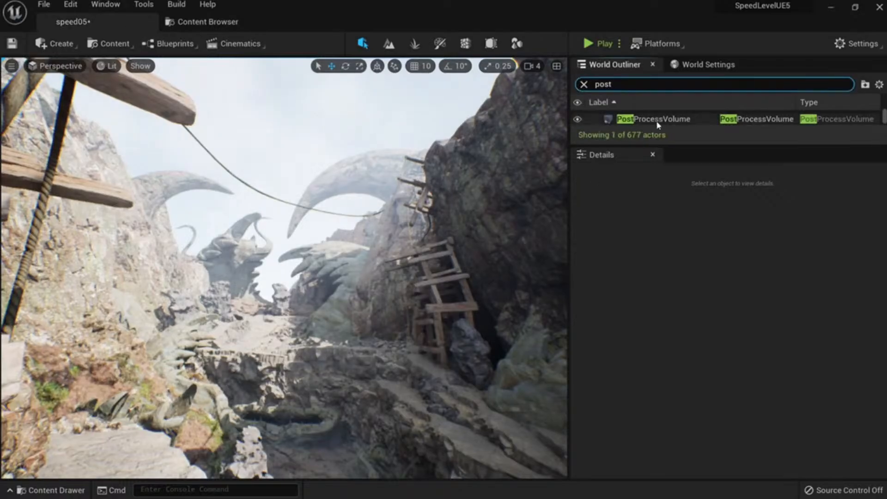
key("Return")
Enable the Depth of Field overrides for Focal Distance, Depth Blur km and Depth Blur Radius.
scroll(711, 351, "down", 10)
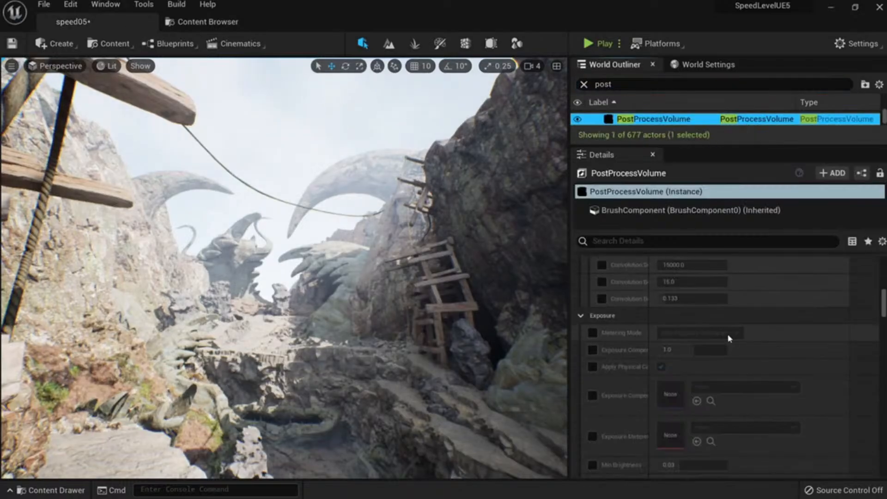
scroll(681, 331, "down", 12)
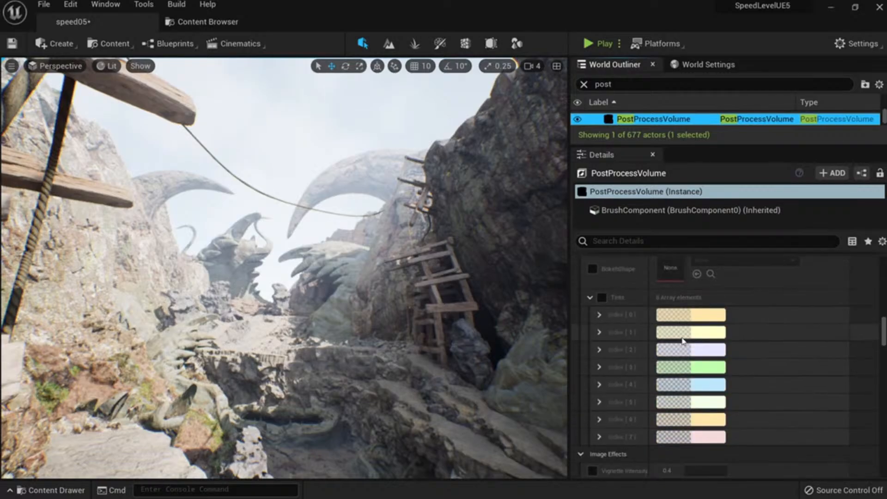
scroll(677, 344, "down", 4)
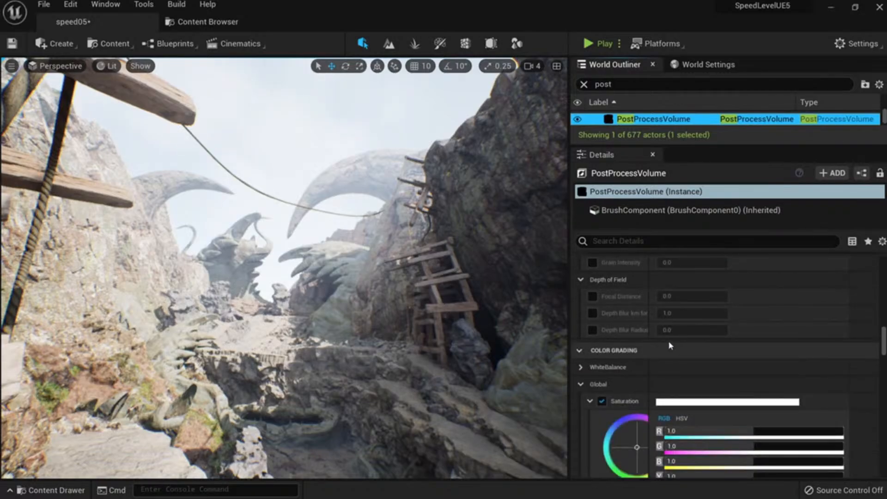
left_click(592, 296)
left_click(592, 313)
left_click(592, 329)
mouse_move(683, 296)
left_mouse_down()
mouse_move(721, 296)
mouse_move(679, 296)
left_mouse_up()
Try a closer focus with more blur, then turn off the three Depth of Field overrides.
mouse_move(689, 313)
left_mouse_down()
mouse_move(699, 313)
mouse_move(688, 330)
left_mouse_up()
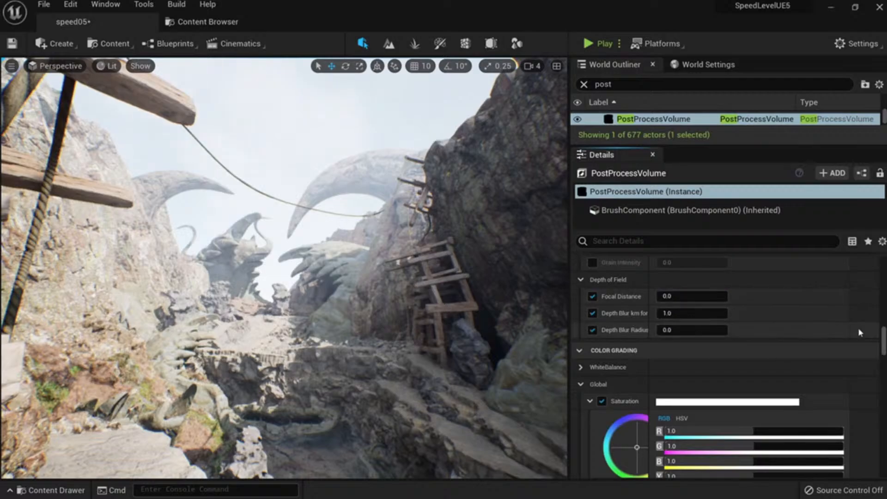
left_click(592, 296)
left_click(592, 313)
left_click(592, 330)
Enable the Grain Intensity override and raise vignette intensity to darken the edges.
scroll(596, 324, "up", 3)
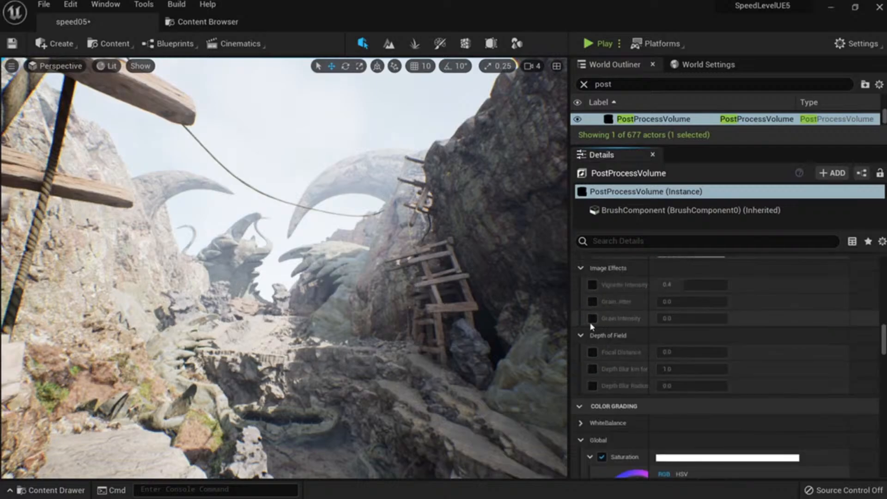
left_click(593, 318)
left_click_drag(675, 285, 726, 285)
key("s")
right_click_drag(529, 309, 498, 282)
key("g")
right_click_drag(396, 333, 417, 341)
key("q")
key("s")
key("g")
key("w")
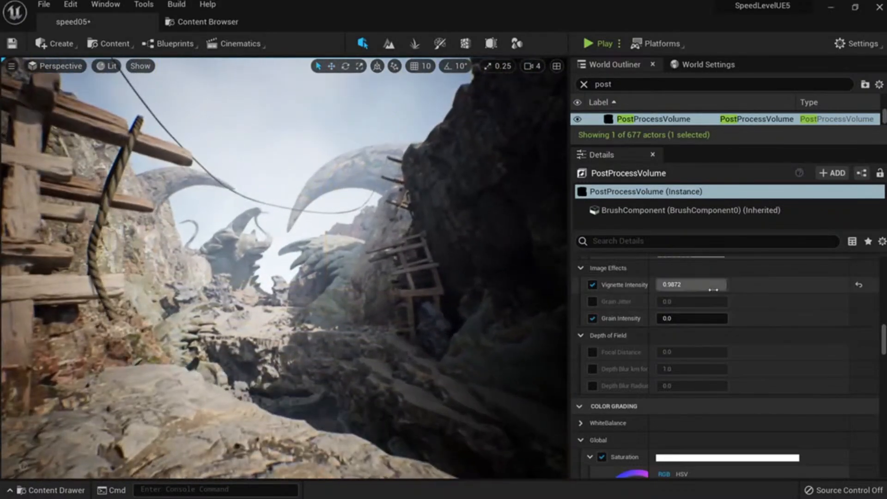
Fine-tune vignette to about 0.976 and grain intensity to 0.15.
mouse_move(714, 288)
left_mouse_down()
mouse_move(707, 287)
mouse_move(715, 286)
left_mouse_up()
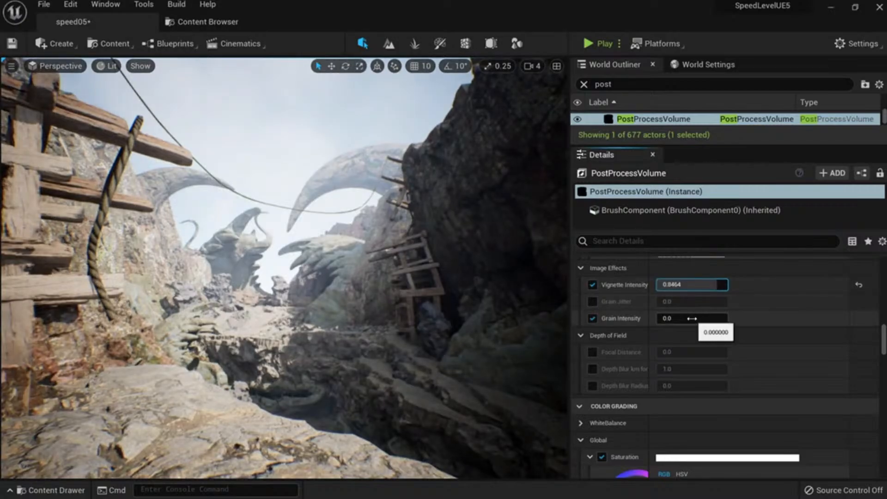
left_click_drag(707, 318, 719, 318)
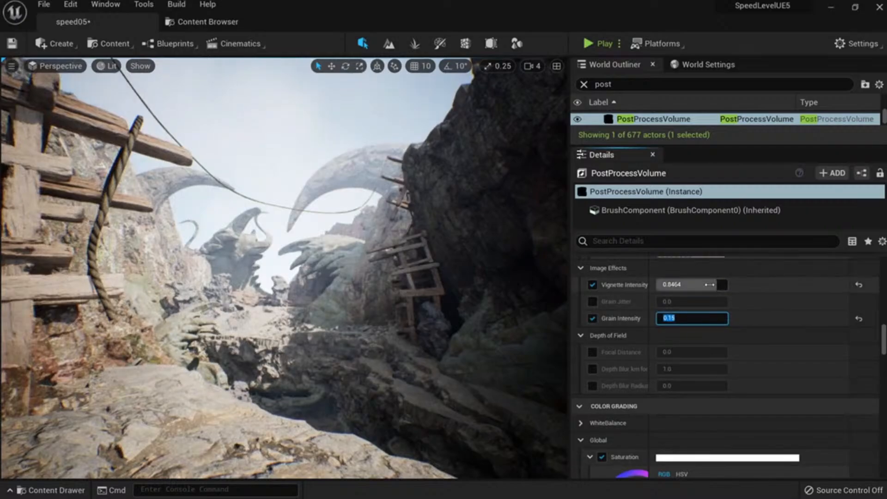
mouse_move(708, 285)
left_mouse_down()
mouse_move(682, 285)
mouse_move(695, 284)
left_mouse_up()
Try global saturation values 0.8, 0.1 and 0.9, then restore it to 1.0.
scroll(641, 380, "down", 3)
scroll(622, 366, "down", 2)
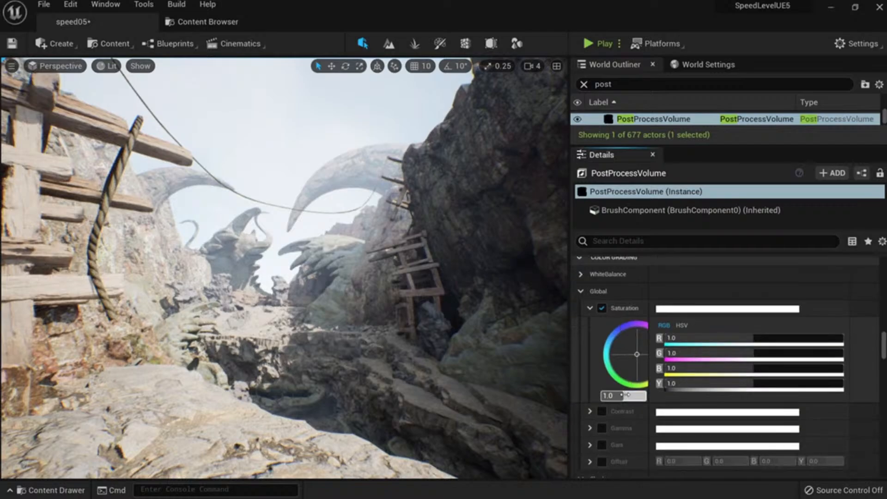
mouse_move(624, 395)
left_mouse_down()
mouse_move(608, 395)
mouse_move(647, 395)
mouse_move(628, 395)
left_mouse_up()
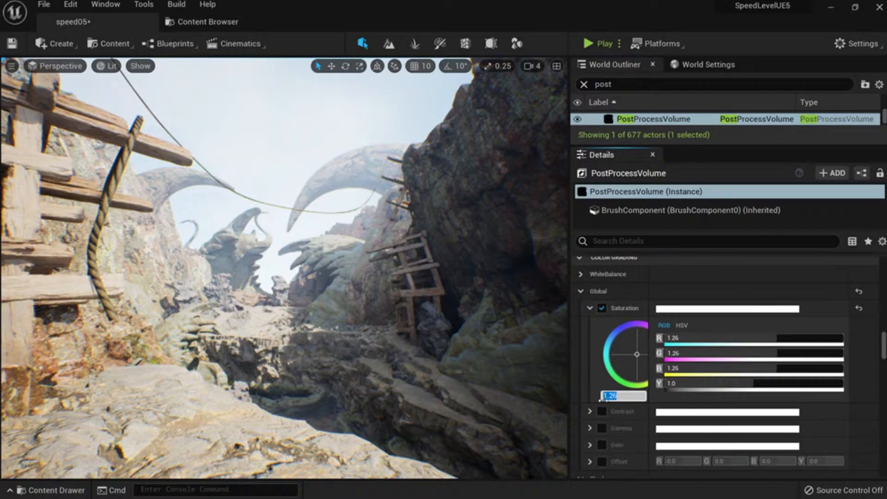
type("0.8")
key("Return")
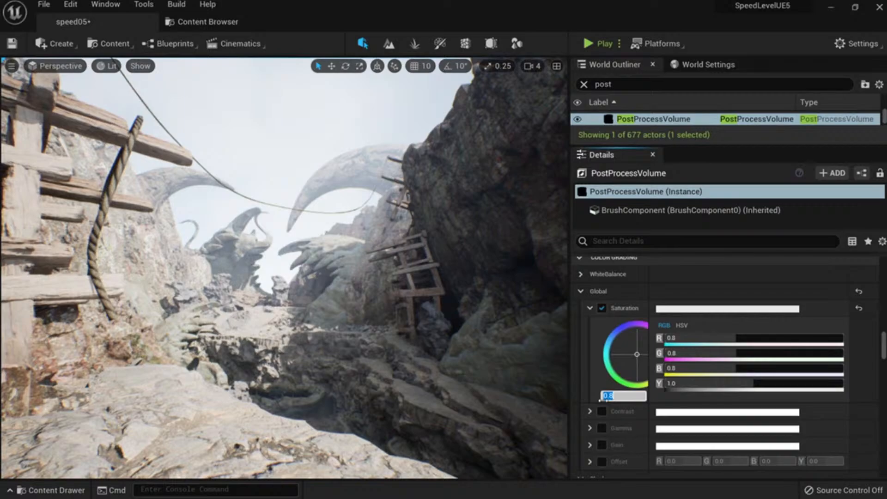
type("0.1")
key("Return")
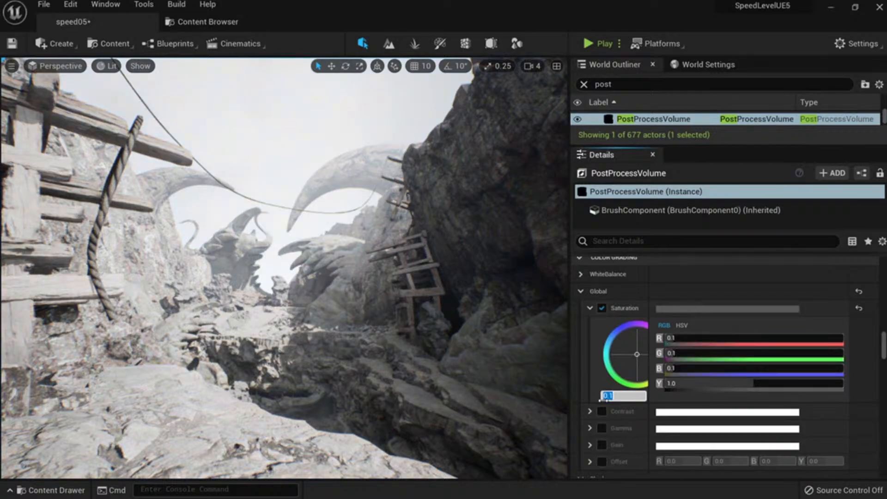
type("0.9")
key("Return")
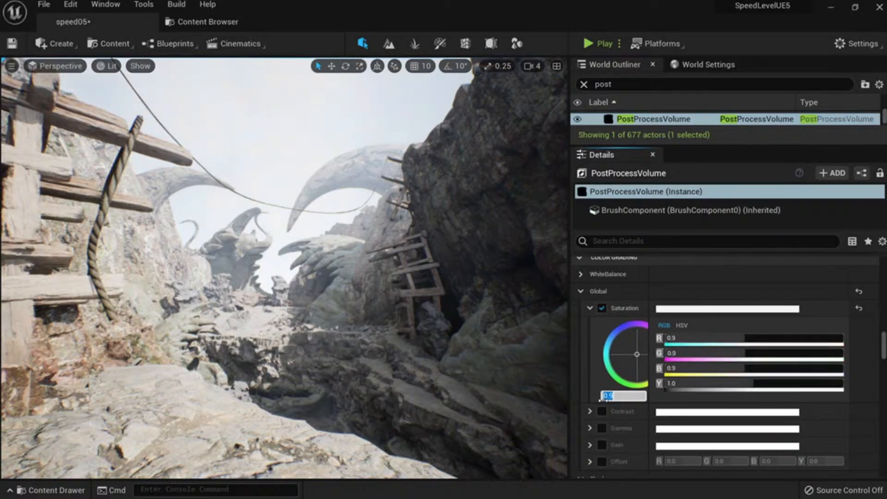
type("1.0")
key("Return")
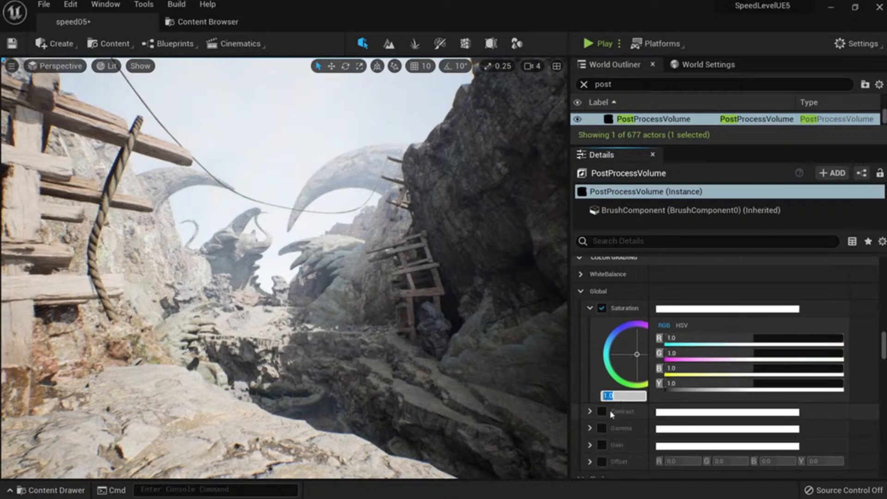
Raise global contrast to 1.54 as a trial, then reset it to 1.0.
left_click(589, 411)
scroll(600, 406, "down", 3)
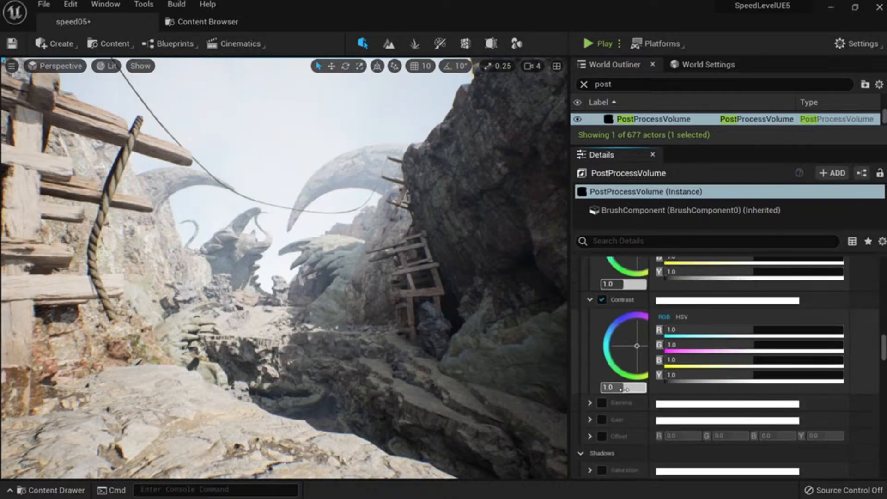
left_click_drag(621, 389, 651, 390)
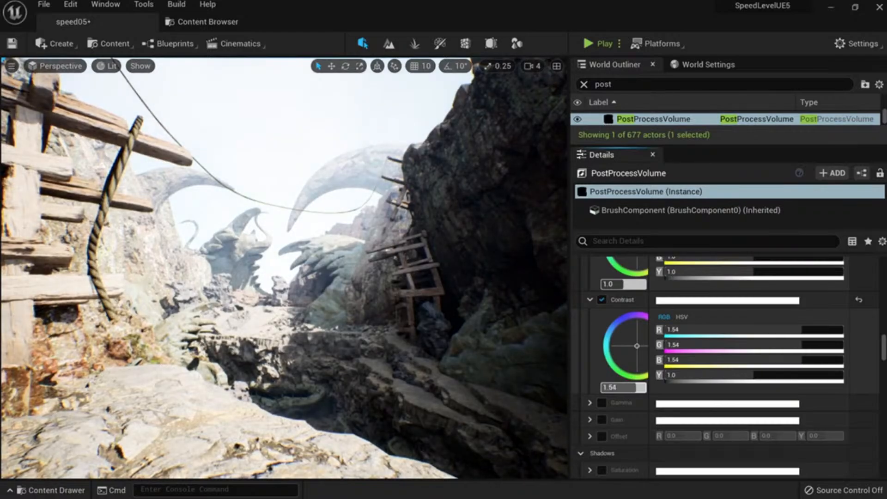
left_click(619, 387)
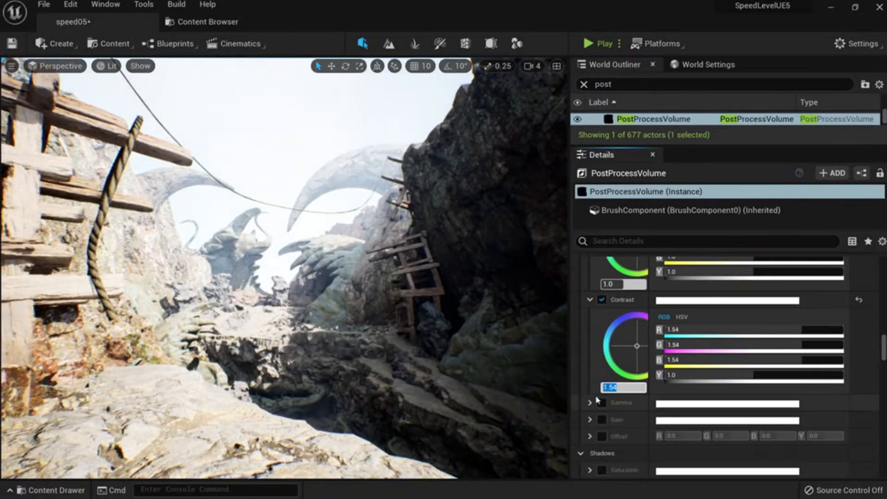
type("1")
key("Return")
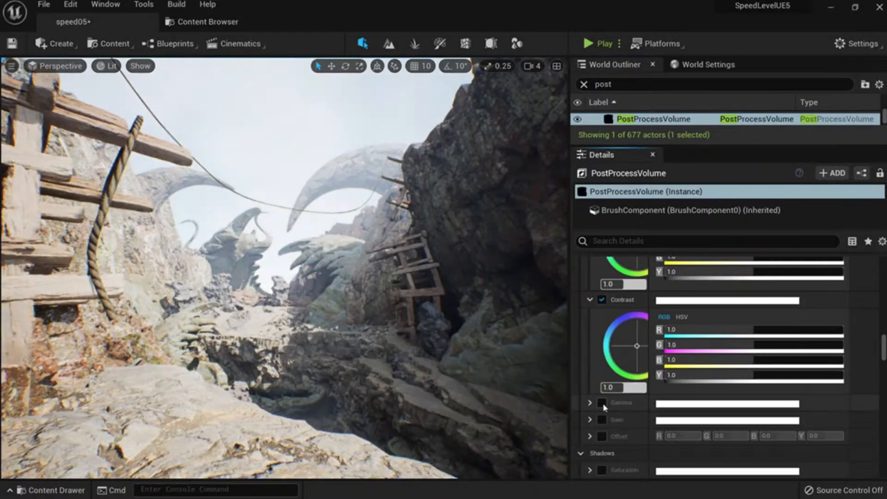
Override global gamma at 0.94 and collapse the Gamma colour wheel.
left_click(602, 402)
scroll(619, 411, "down", 3)
left_click_drag(623, 416, 621, 417)
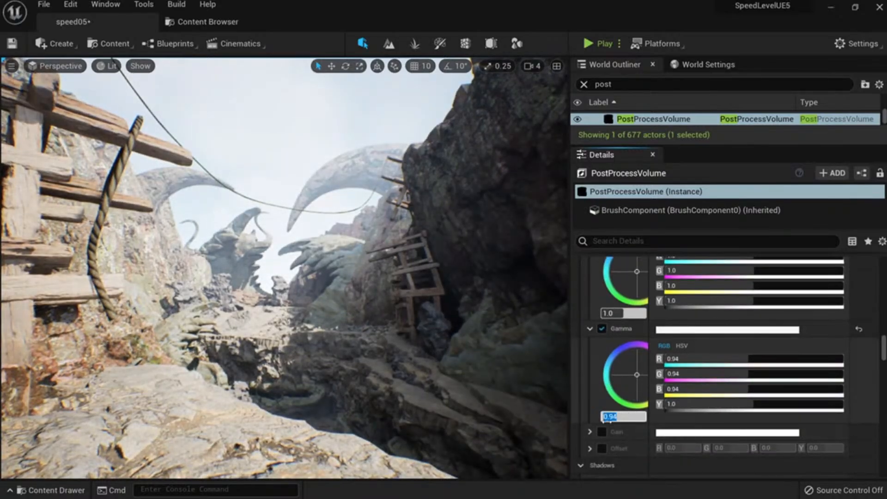
left_click(590, 328)
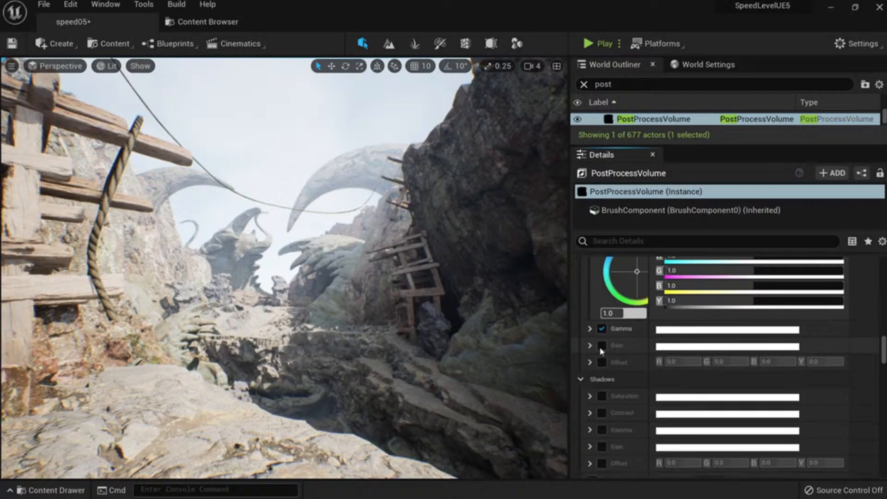
scroll(617, 351, "down", 4)
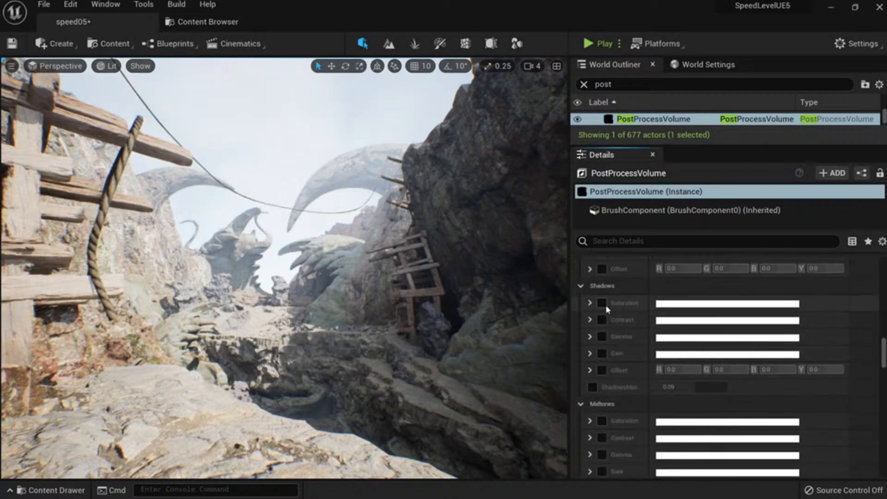
Scroll down to Final Gather Quality and keep it at 1.0.
left_click(590, 303)
scroll(623, 341, "down", 10)
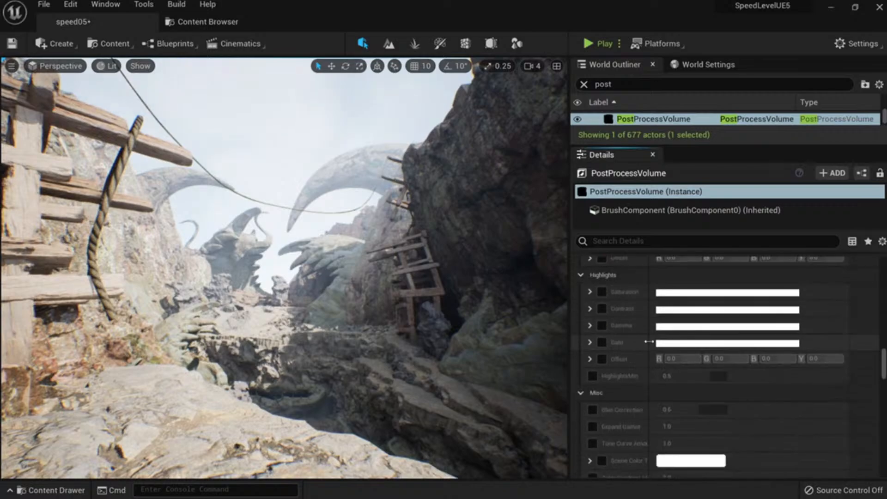
scroll(646, 358, "down", 6)
scroll(656, 369, "down", 4)
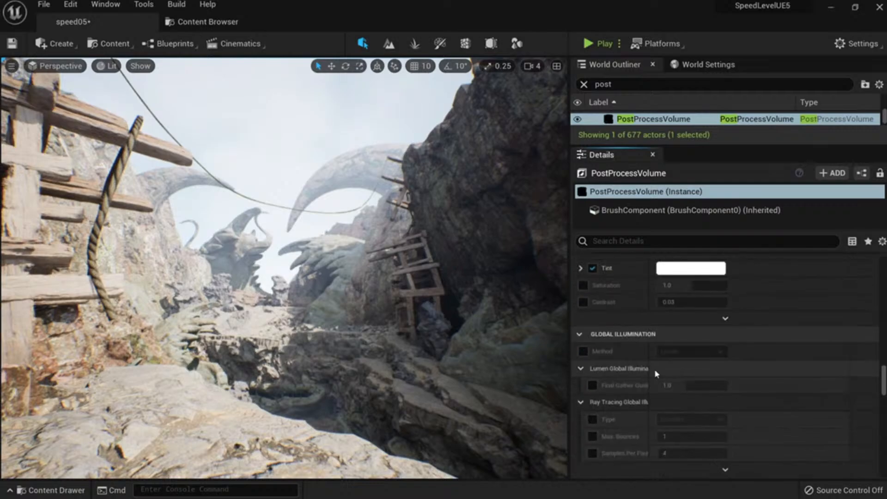
scroll(614, 367, "down", 3)
scroll(600, 387, "up", 2)
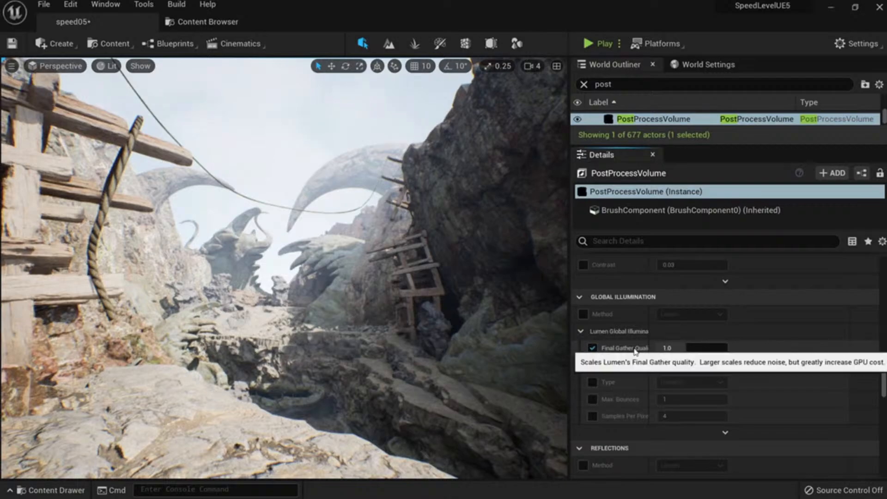
left_click(679, 346)
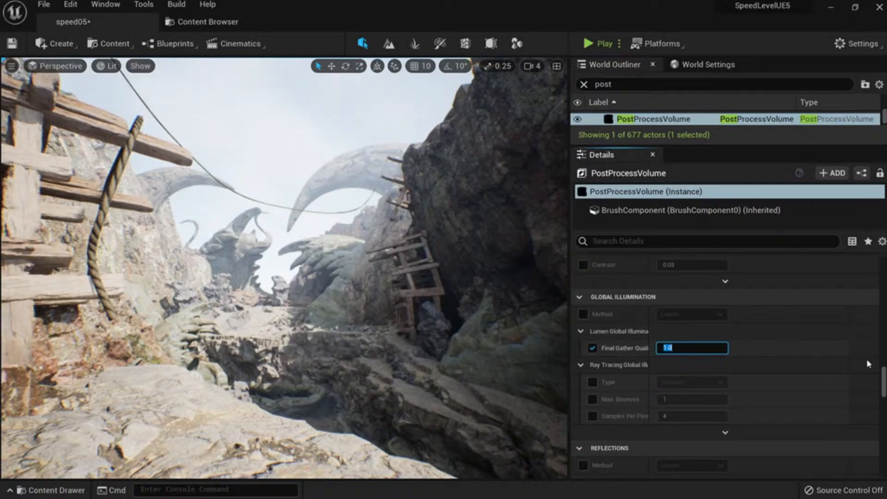
Override the GI method, trying Screen Space (Beta) before returning to Lumen.
left_click(583, 314)
left_click(679, 314)
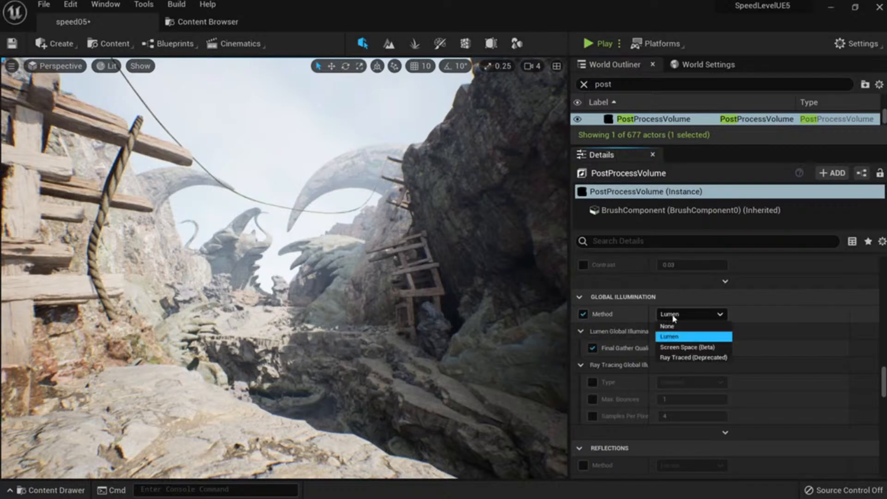
left_click(687, 347)
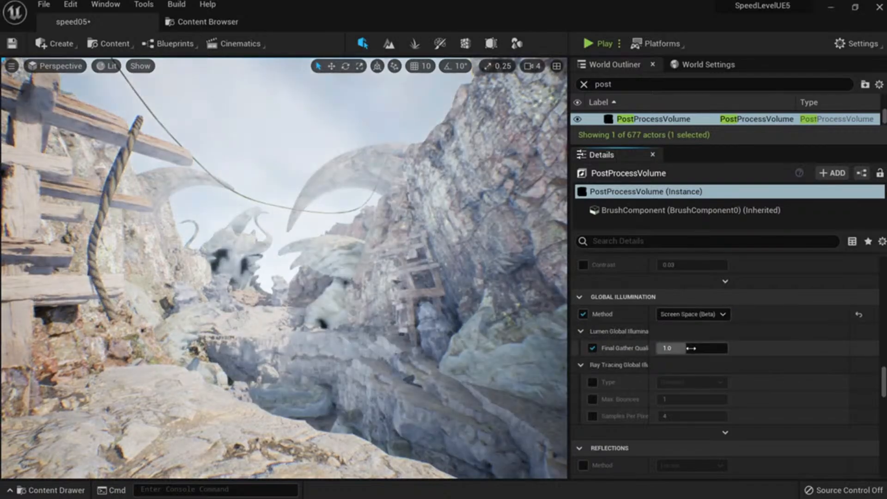
left_click(694, 319)
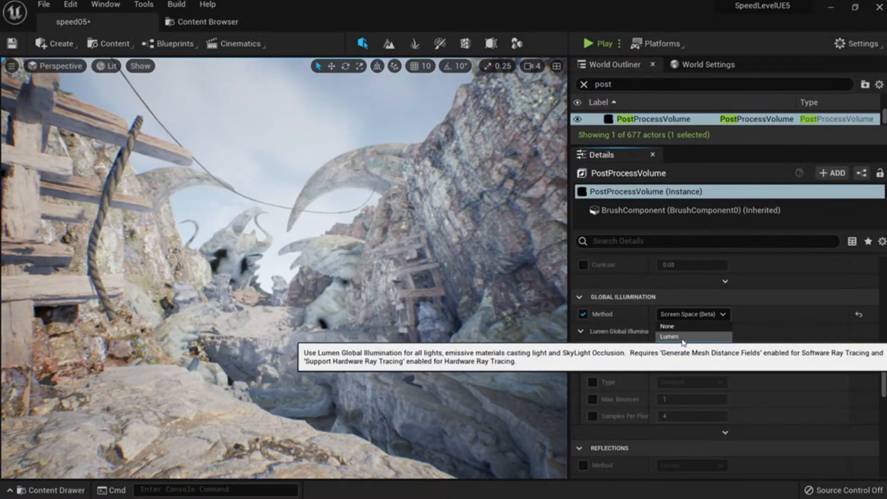
left_click(683, 339)
Save the level and all unsaved assets.
key("ctrl+s")
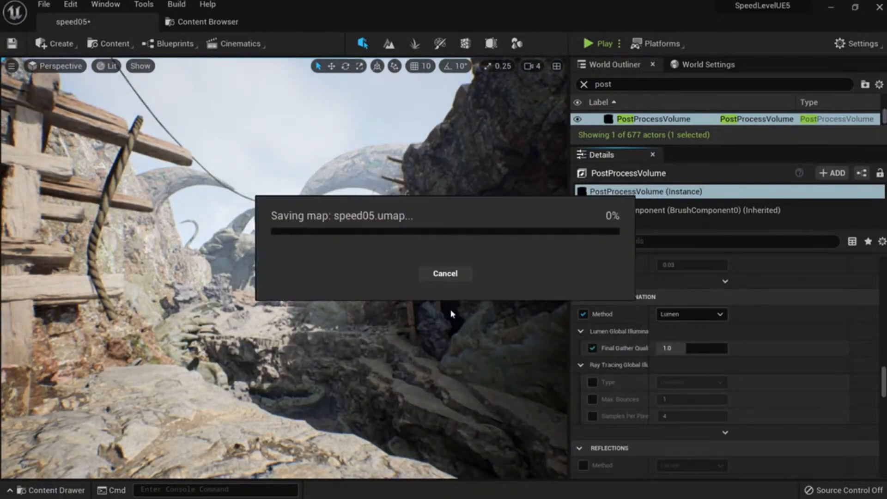
left_click(42, 5)
left_click(74, 138)
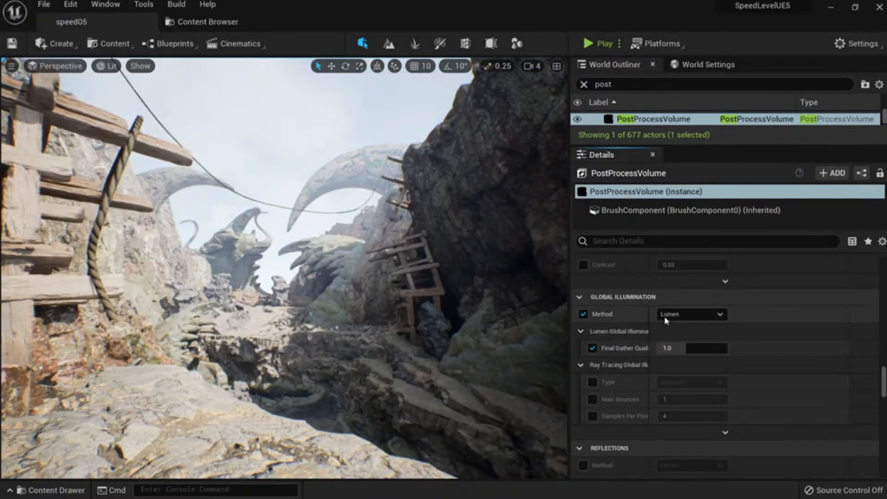
Confirm Lumen as the global illumination method.
scroll(672, 324, "down", 2)
scroll(683, 314, "up", 2)
scroll(697, 306, "down", 1)
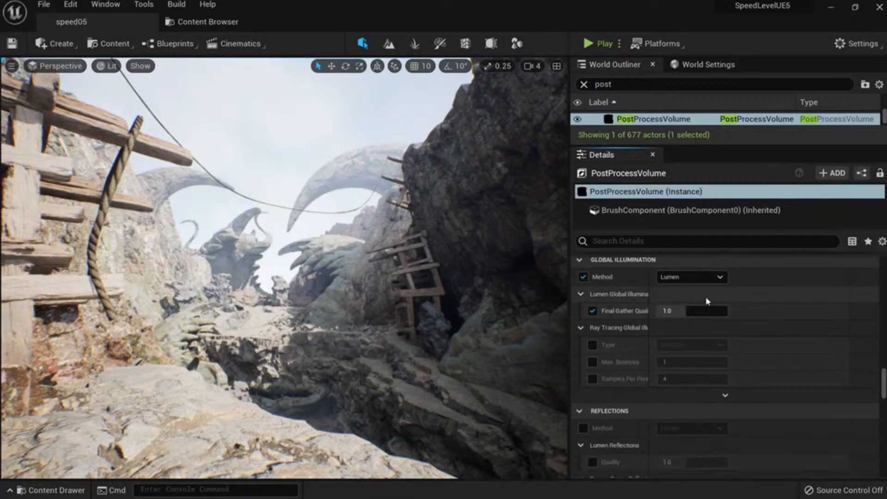
left_click(697, 276)
left_click(698, 282)
scroll(695, 327, "down", 2)
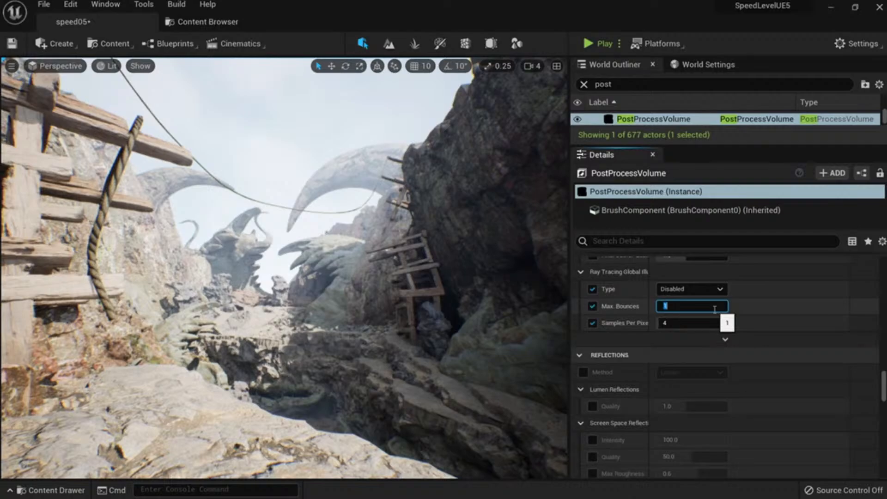
Set Ray Tracing GI Max. Bounces to 4, then 1, keeping the GI type Disabled.
type("4")
key("Return")
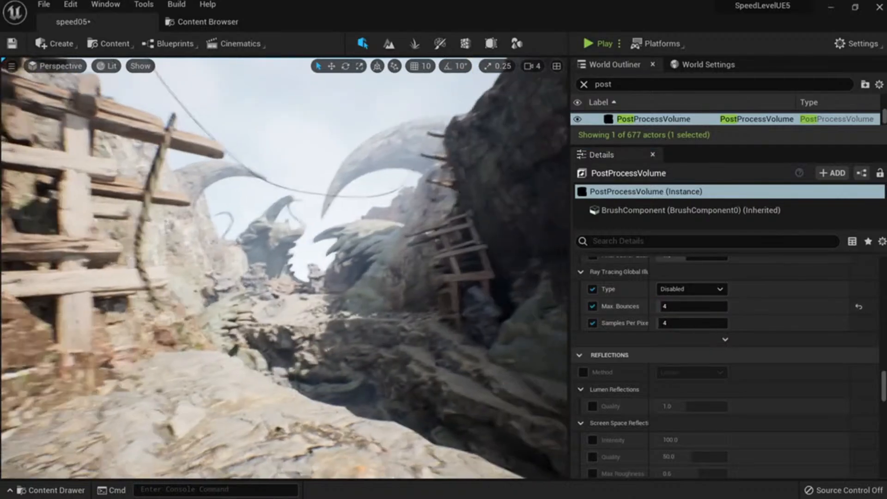
left_click(722, 307)
type("1")
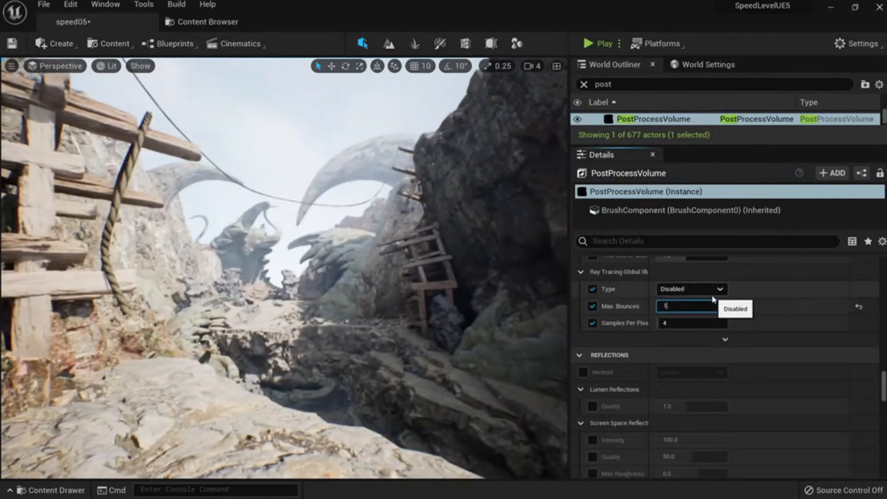
left_click(709, 290)
left_click(699, 298)
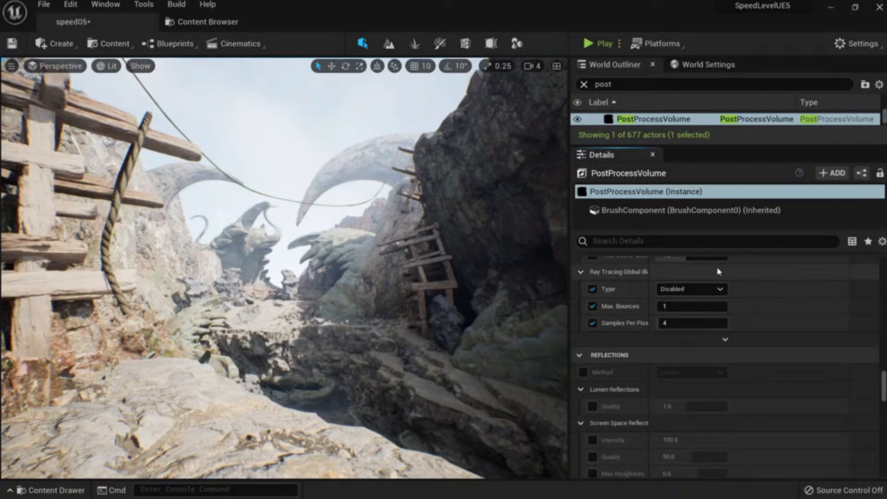
Try Final Gather as ray tracing GI type, revert to Disabled, and drop both overrides.
scroll(699, 300, "up", 2)
left_click(688, 364)
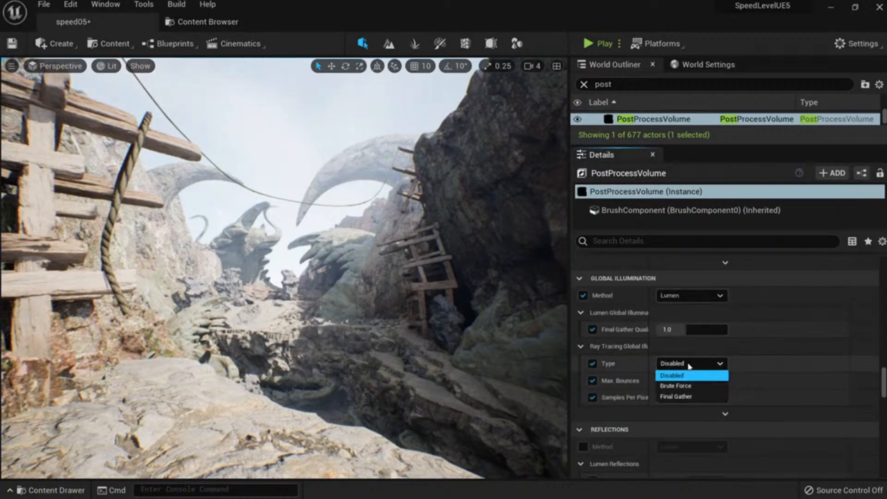
left_click(684, 396)
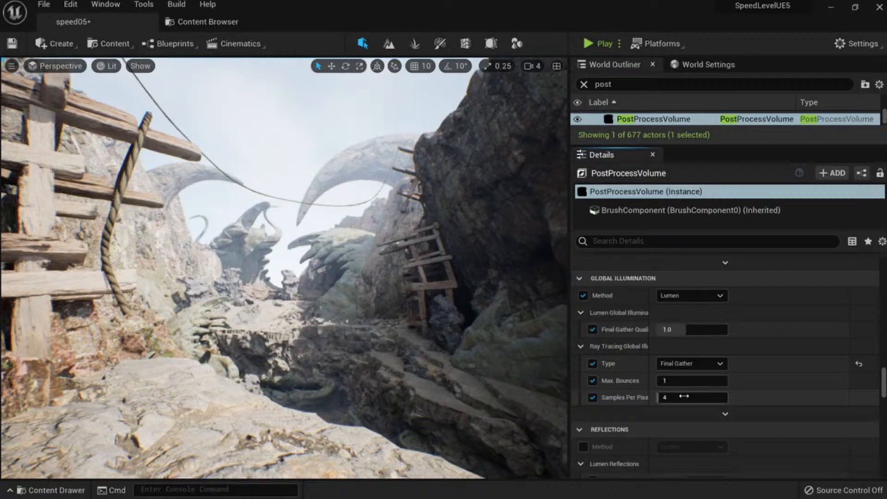
left_click(684, 364)
left_click(678, 373)
left_click(593, 364)
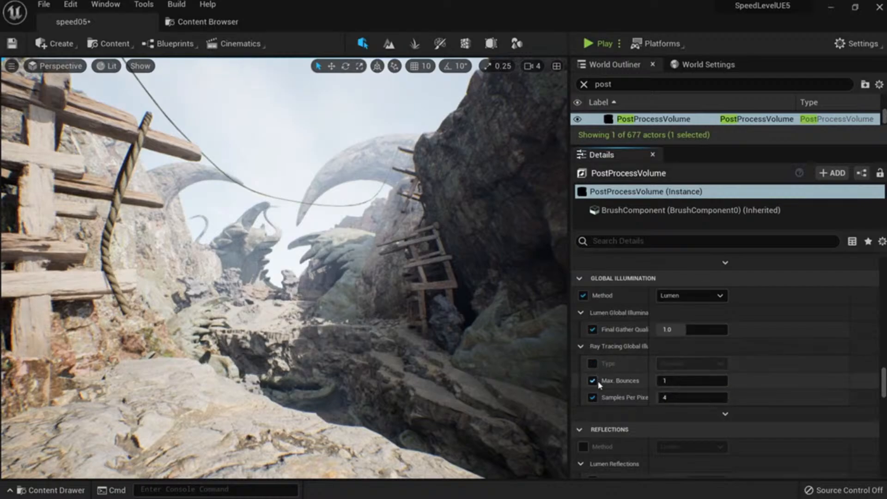
left_click(592, 380)
Override reflections to Lumen and enable Lumen Reflections Quality at 1.0.
scroll(595, 402, "down", 3)
left_click(583, 390)
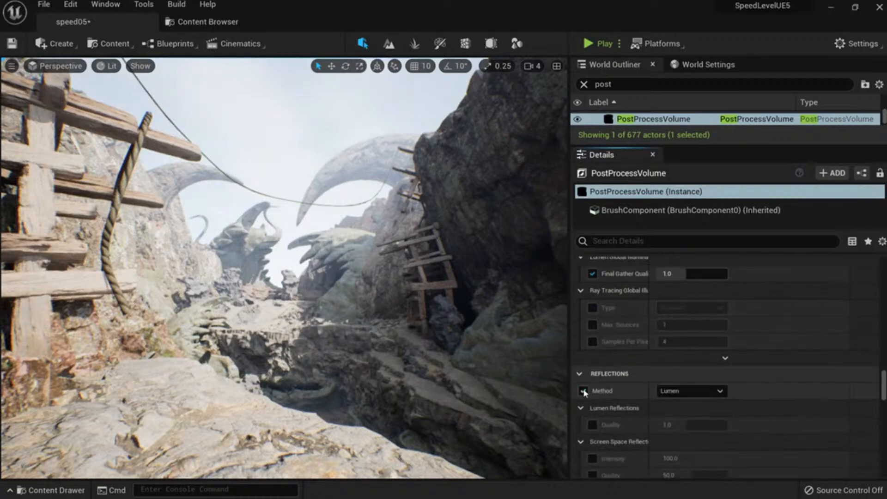
scroll(583, 391, "down", 3)
left_click(592, 369)
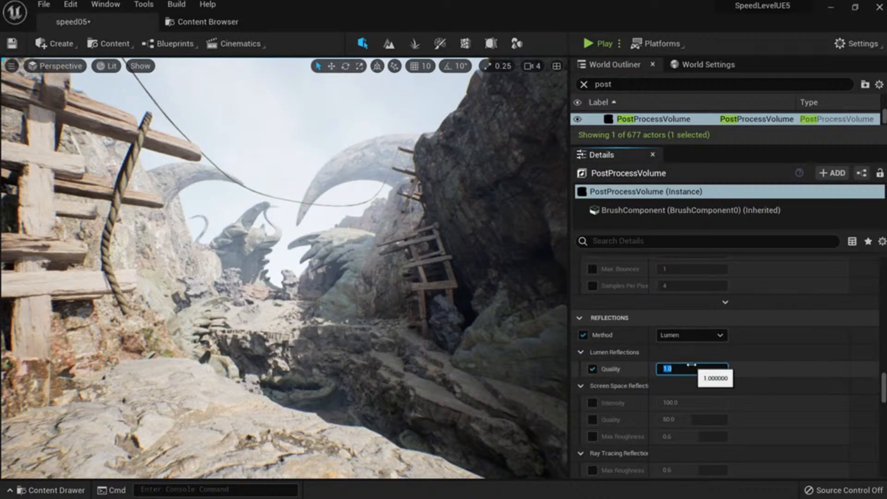
Browse the UnfKnight, SpeedLeveling, _GENERATED, Maomao and Megascans folders in the content browser.
right_click_drag(303, 317, 305, 351)
key("w")
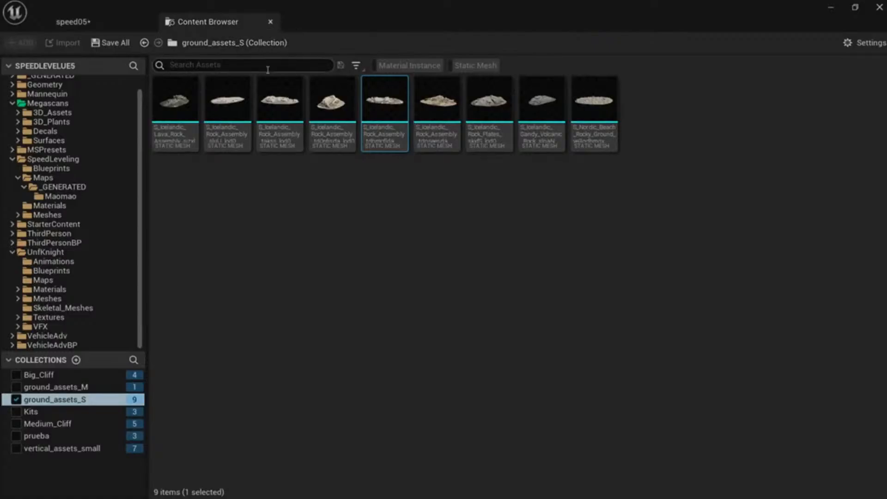
left_click(45, 252)
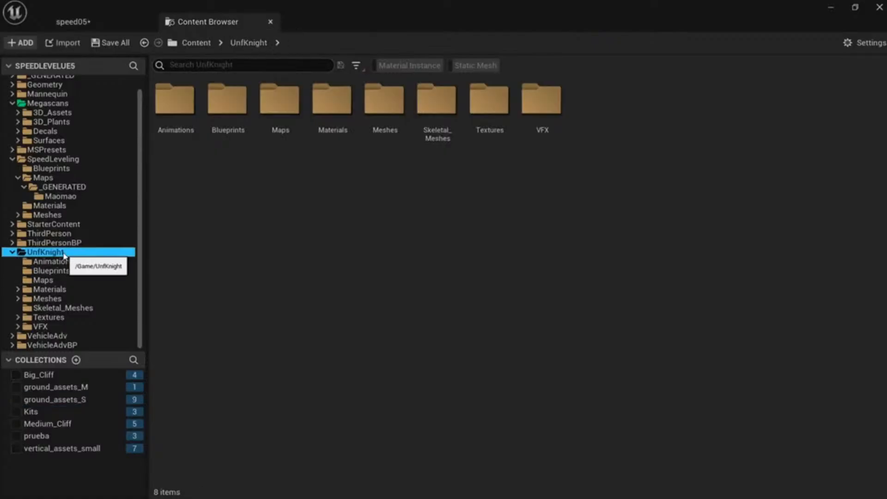
left_click(65, 159)
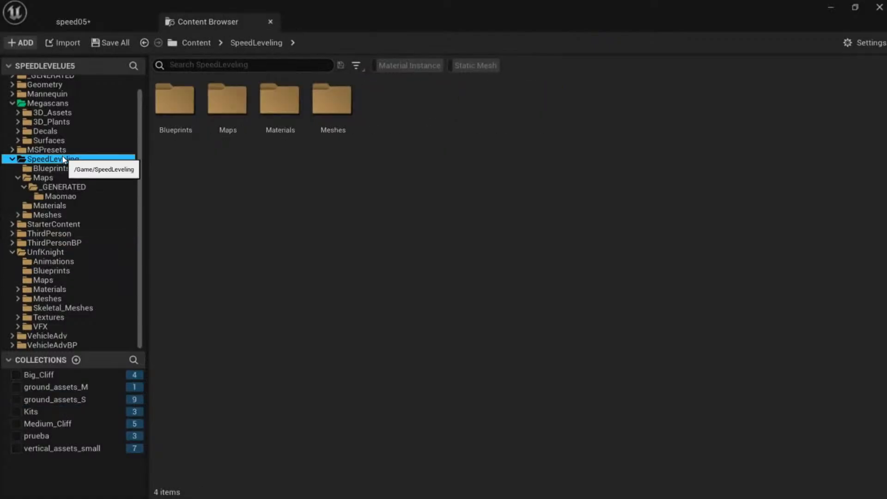
double_click(326, 117)
scroll(56, 116, "up", 1)
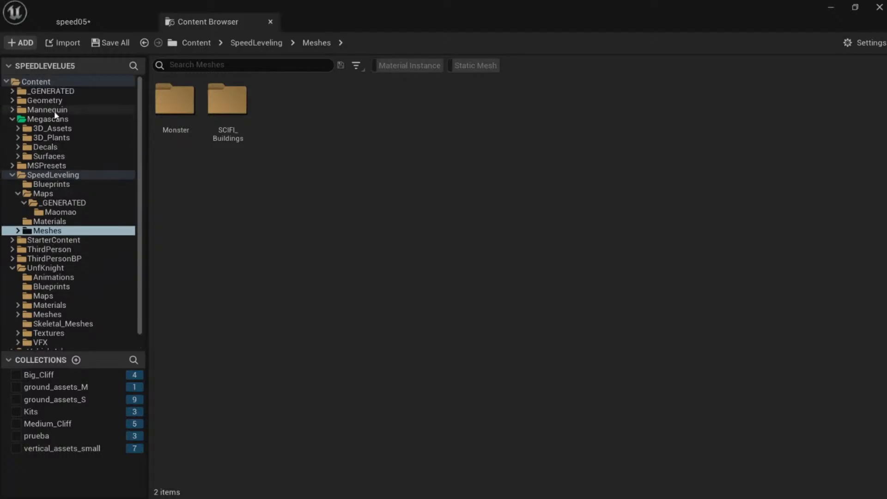
left_click(54, 91)
double_click(190, 116)
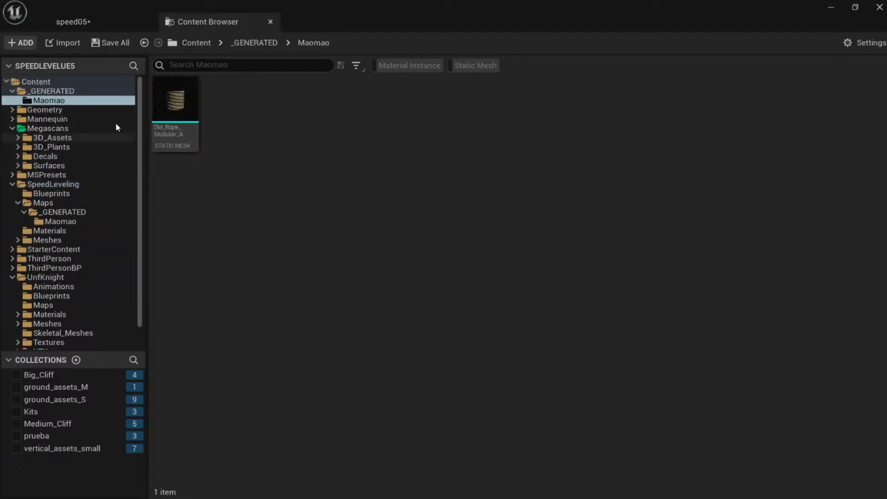
scroll(75, 162, "down", 2)
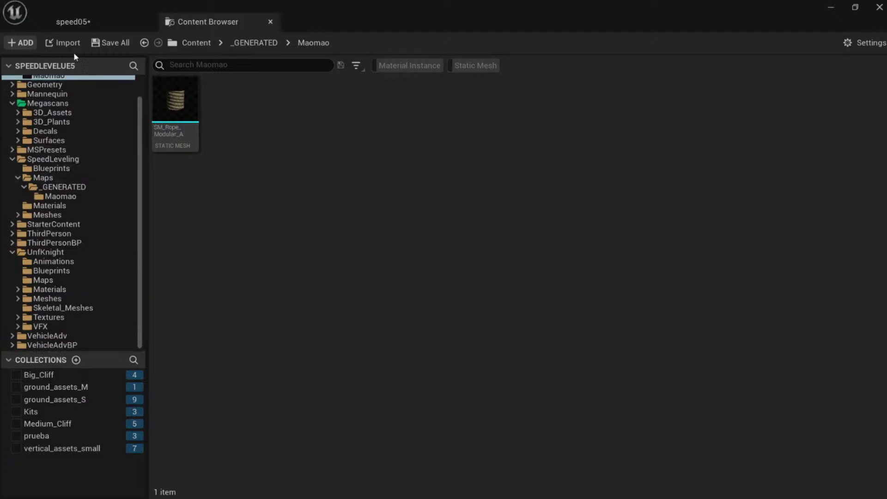
left_click(65, 162)
left_click(60, 253)
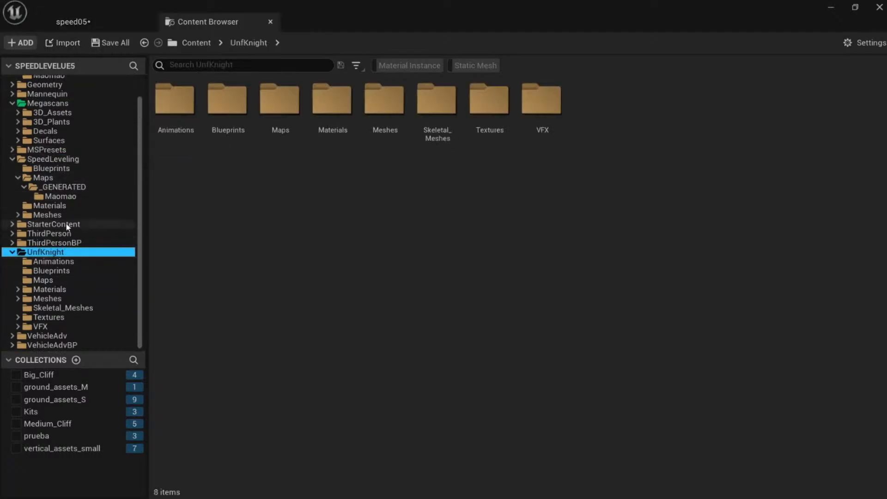
left_click(69, 104)
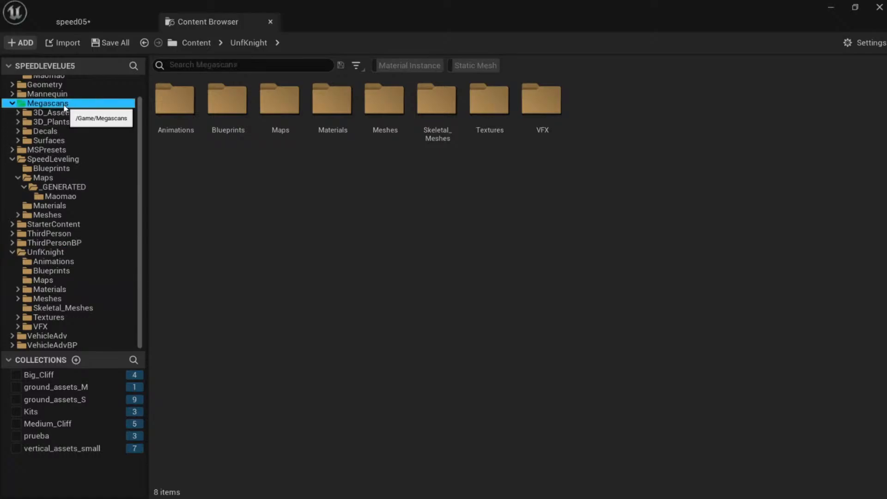
scroll(74, 137, "up", 2)
scroll(74, 132, "down", 2)
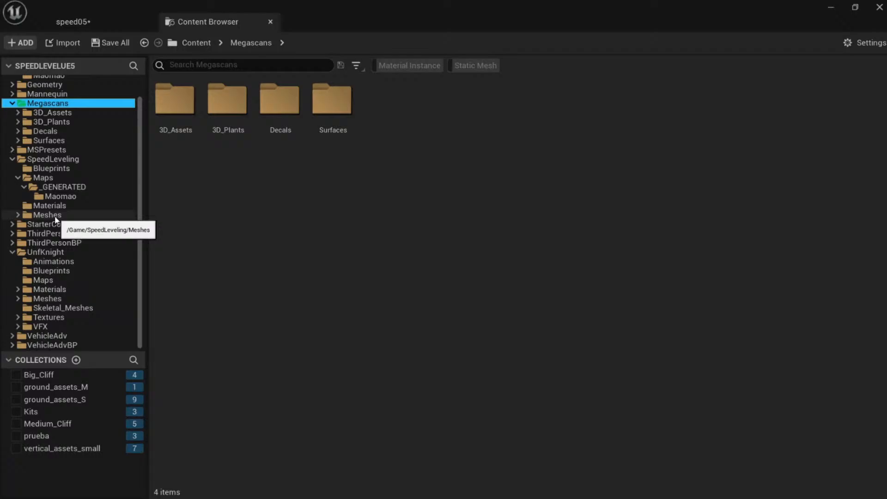
Tint the SpeedLeveling folder orange with Set Color.
left_click(69, 159)
scroll(70, 164, "up", 1)
right_click(65, 174)
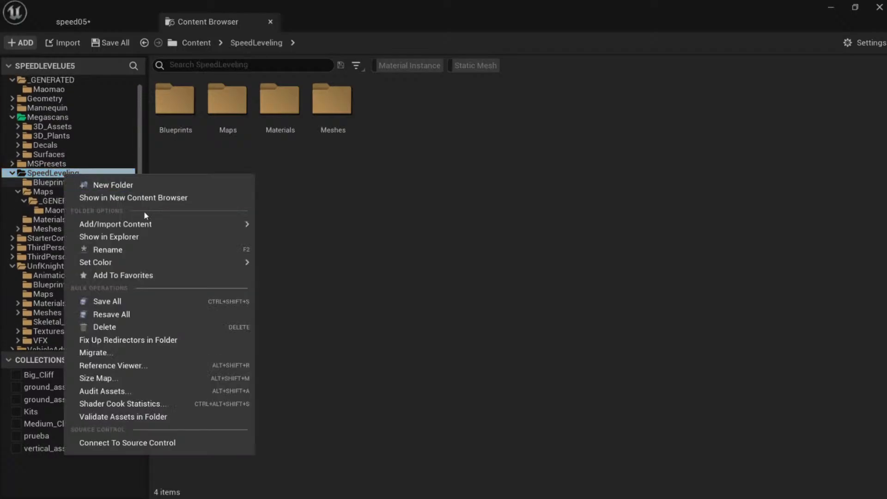
mouse_move(199, 262)
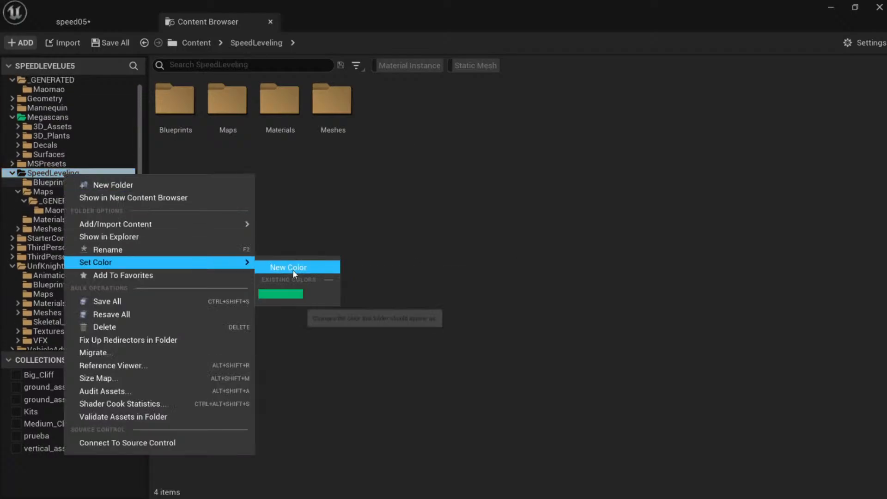
left_click(288, 267)
left_click(422, 305)
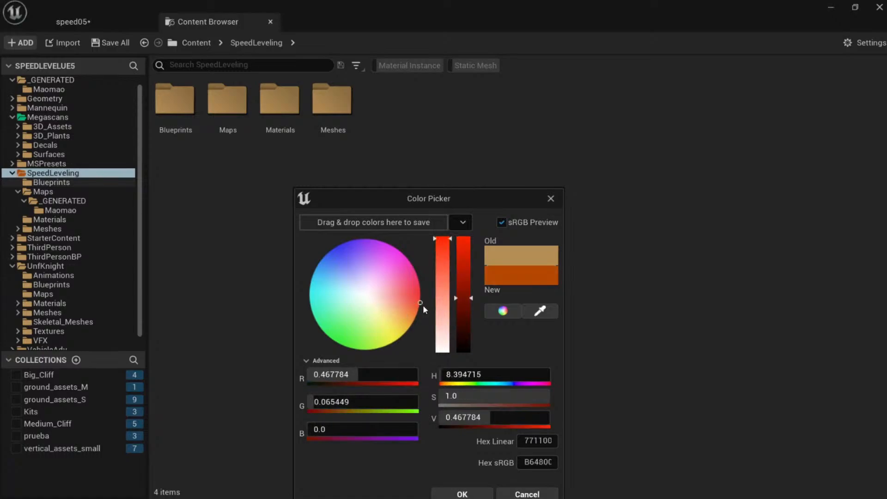
left_click(451, 492)
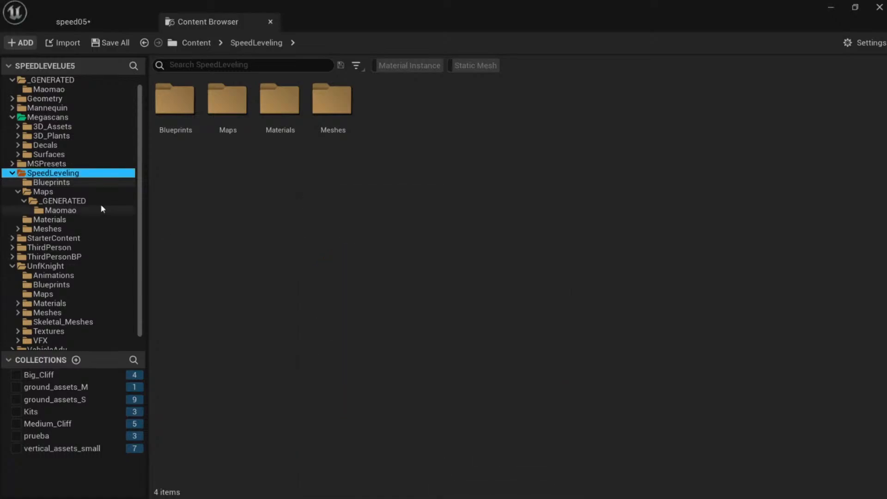
Select MI_Water_Lake in the Materials folder and return to the speed05 level.
double_click(336, 114)
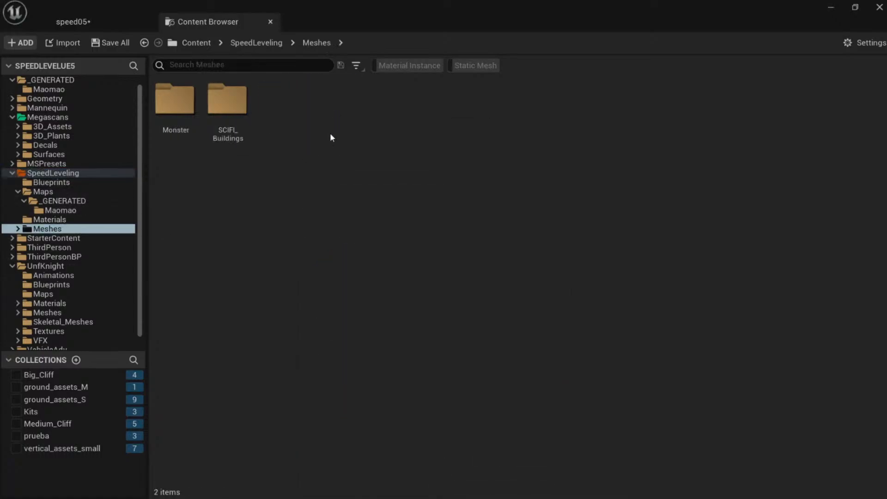
left_click(59, 210)
left_click(62, 220)
left_click(227, 99)
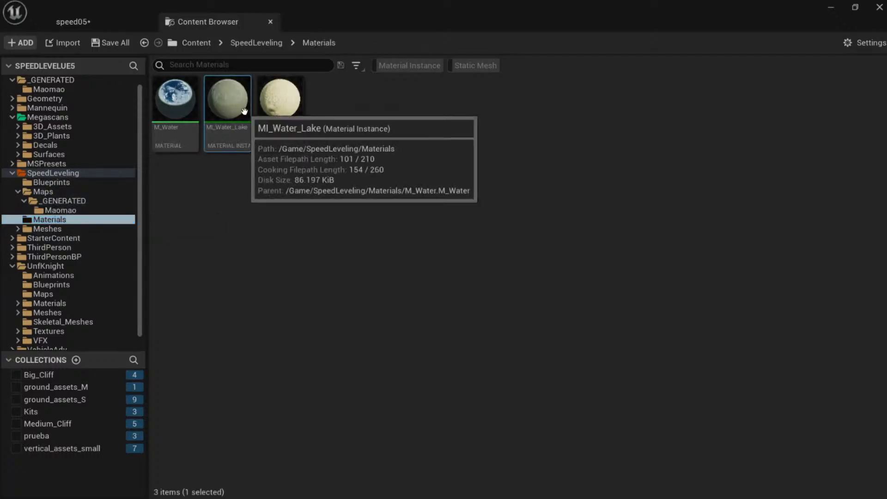
left_click(81, 20)
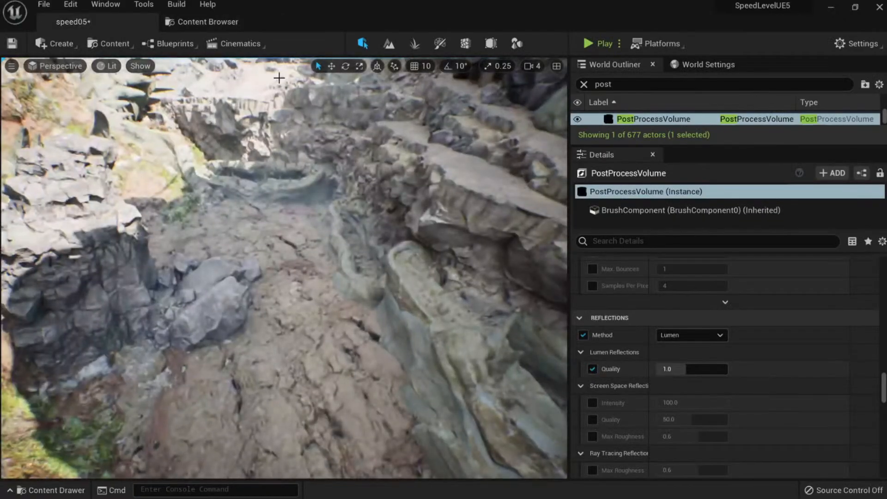
Create a flat rectangle mesh on the canyon floor in Modeling mode and save.
left_click(491, 44)
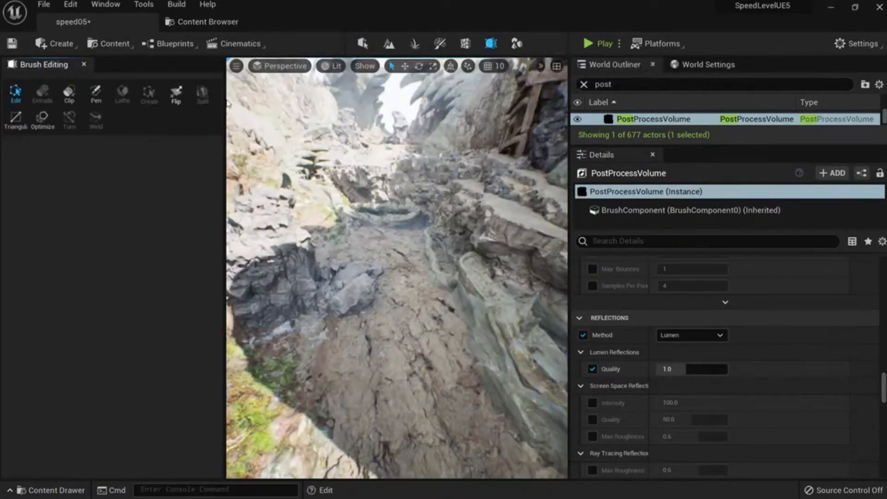
left_click(516, 43)
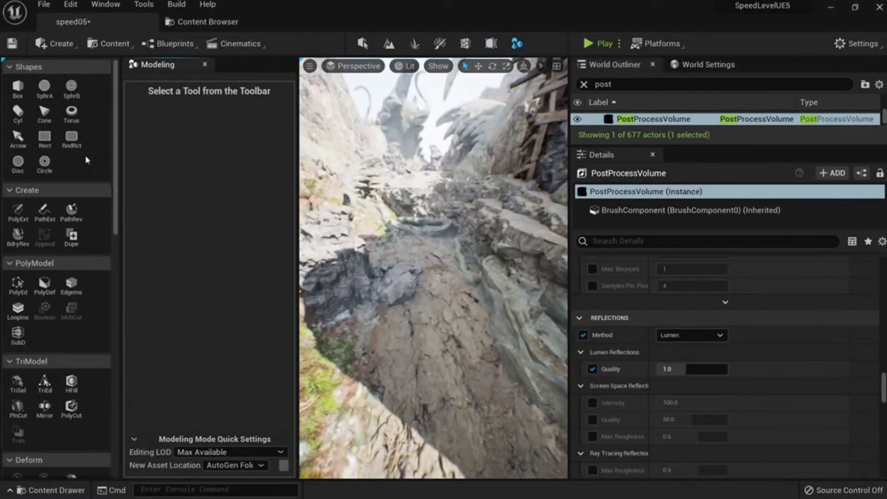
left_click(44, 137)
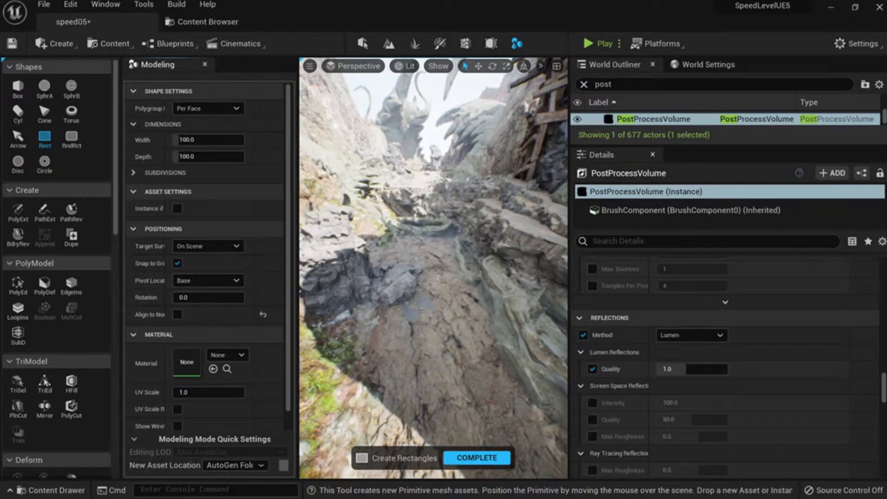
left_click(423, 330)
left_click(476, 458)
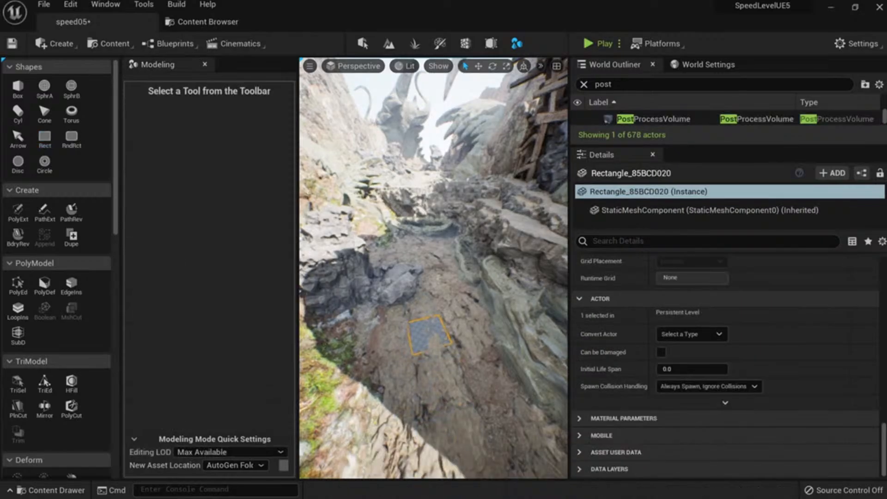
key("shift+1")
key("ctrl+s")
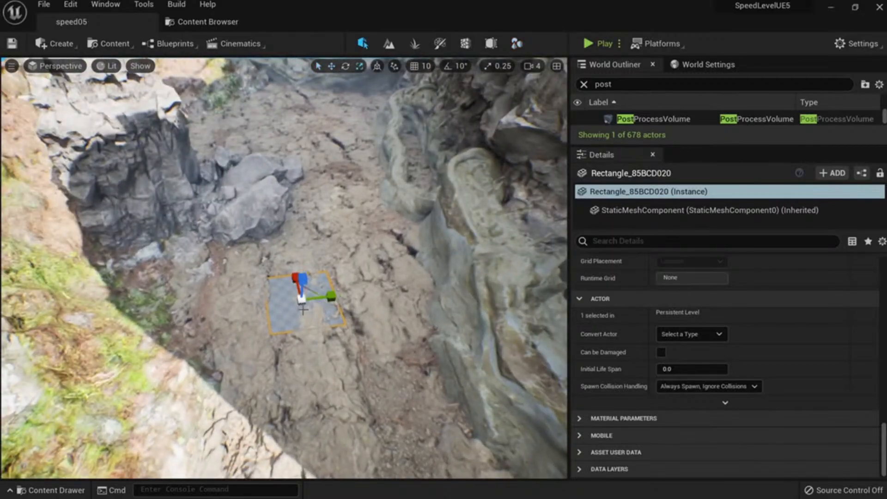
Scale the rectangle up to cover the canyon floor and reposition it.
left_click_drag(302, 300, 360, 256)
right_click_drag(276, 336, 305, 309)
key("w")
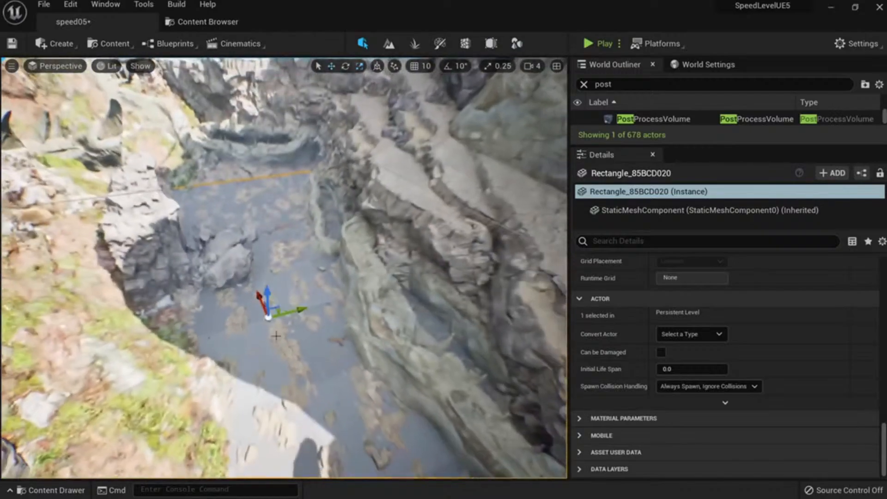
left_click_drag(260, 297, 224, 217)
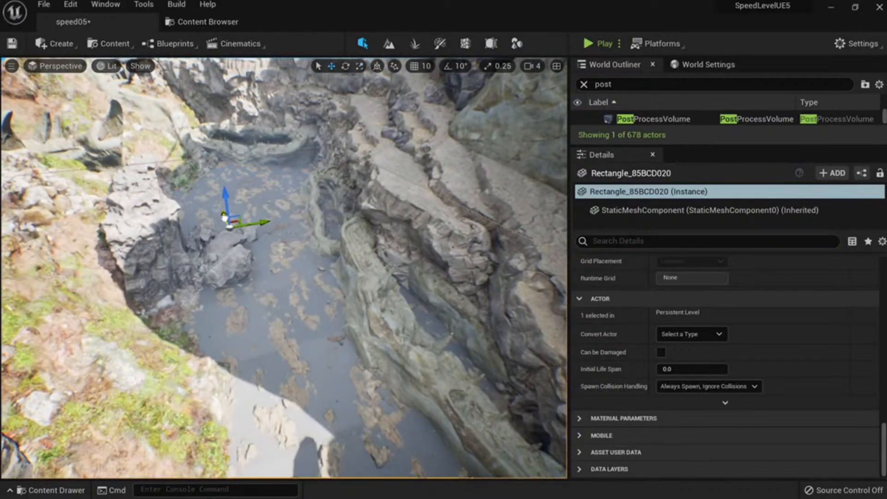
Assign MI_Water_Lake as the rectangle's Element 0 material.
left_click(220, 20)
left_click(112, 22)
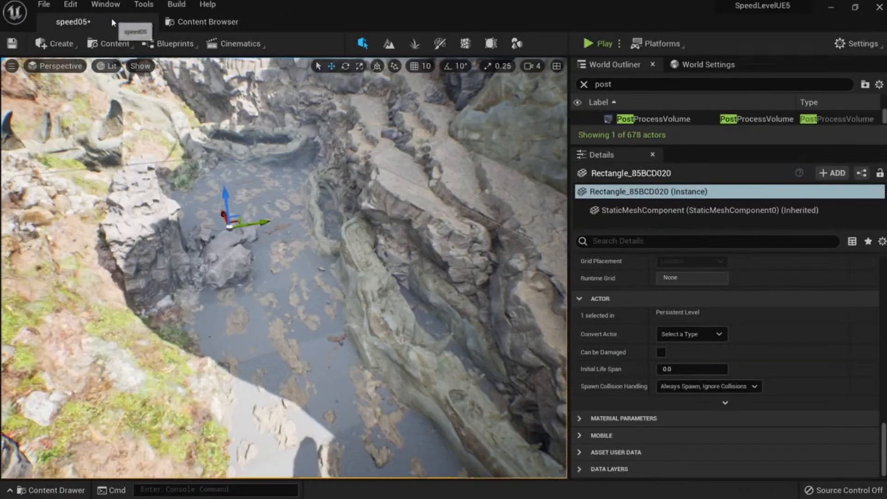
scroll(720, 352, "up", 10)
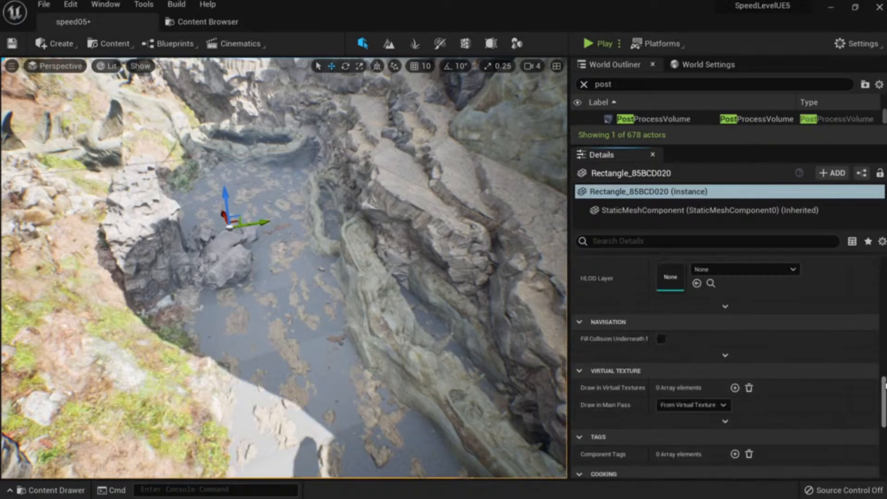
left_click_drag(885, 385, 884, 264)
left_click(696, 460)
Lower the water plane to expose the mud and inspect the puddles.
right_click_drag(462, 319, 448, 309)
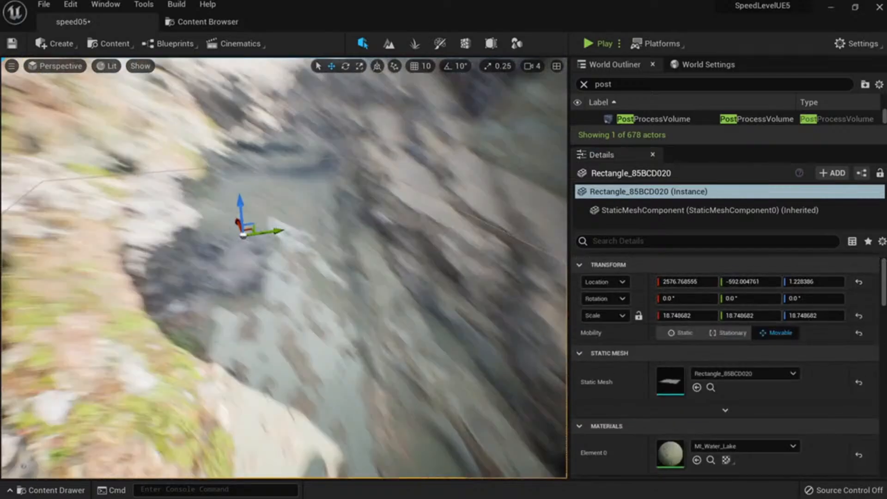
right_click_drag(228, 210, 228, 176)
left_click_drag(244, 191, 244, 192)
mouse_move(280, 327)
right_mouse_down()
mouse_move(291, 374)
mouse_move(284, 360)
mouse_move(291, 330)
mouse_move(293, 337)
right_mouse_up()
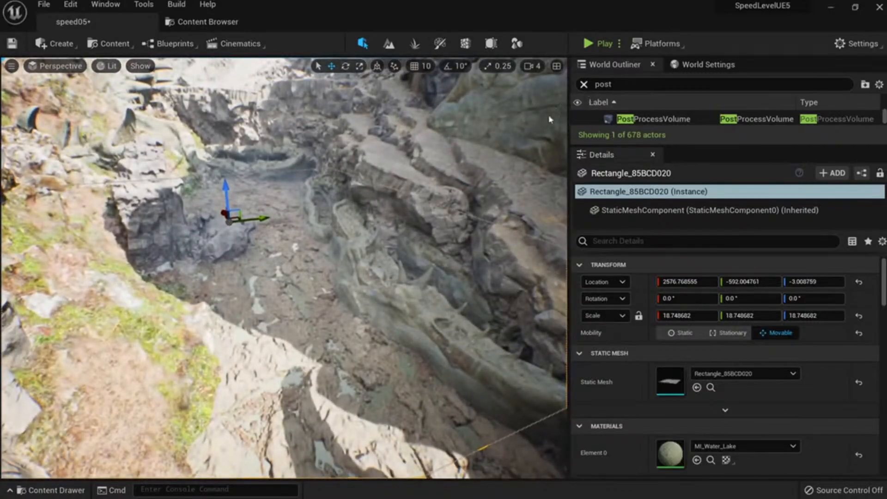
right_click_drag(541, 123, 543, 80)
right_click_drag(298, 325, 299, 346)
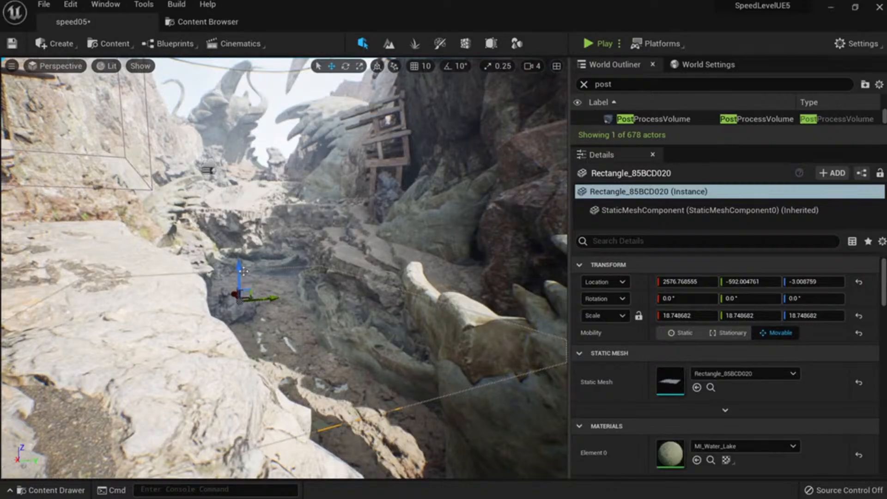
Fine-tune the water height to Z -3.96, enlarge it slightly, and deselect it.
left_click_drag(243, 271, 243, 271)
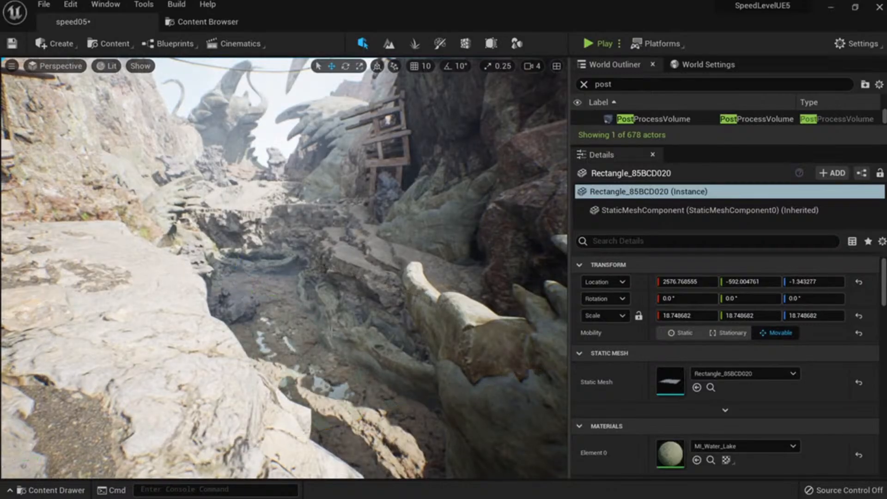
right_click_drag(285, 268, 280, 314)
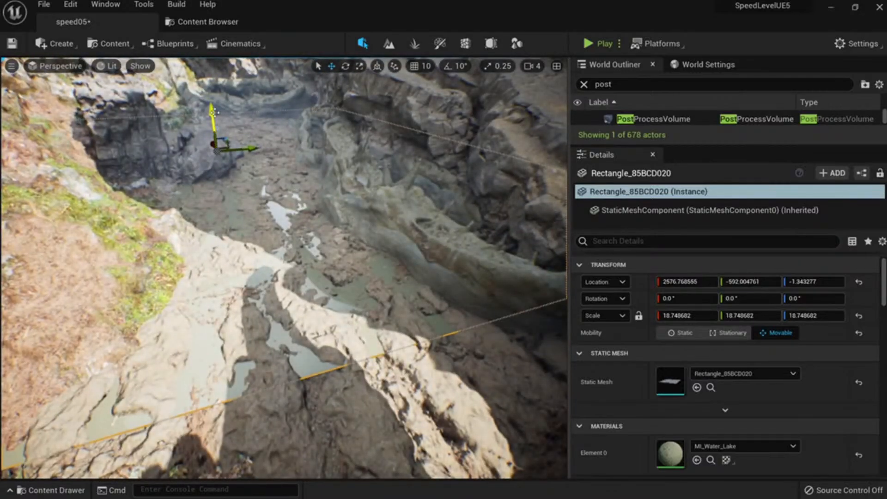
left_click_drag(212, 113, 211, 116)
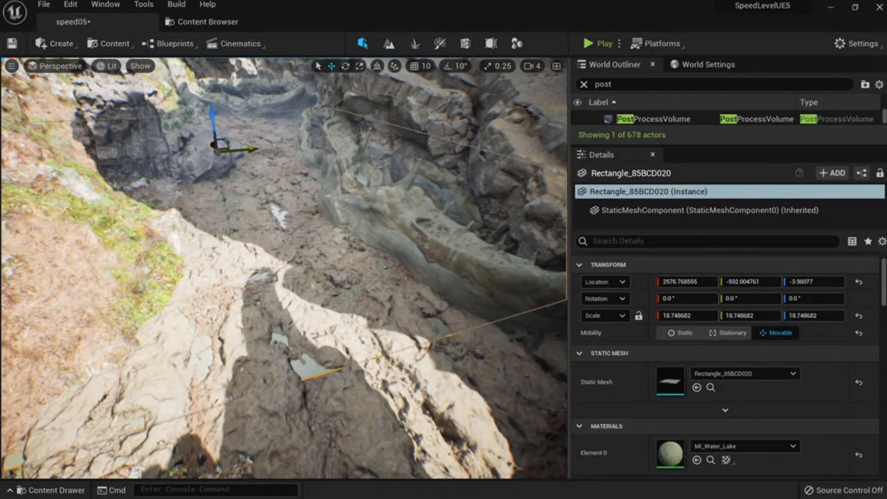
right_click_drag(209, 144, 206, 142)
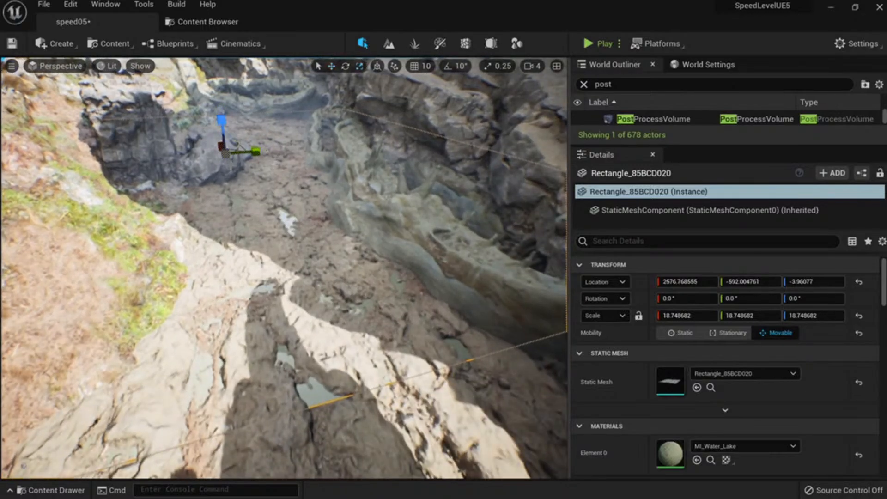
left_click_drag(225, 154, 238, 147)
key("Escape")
Fly down the ravine and place a Sphere Reflection Capture in the canyon.
scroll(238, 147, "down", 5)
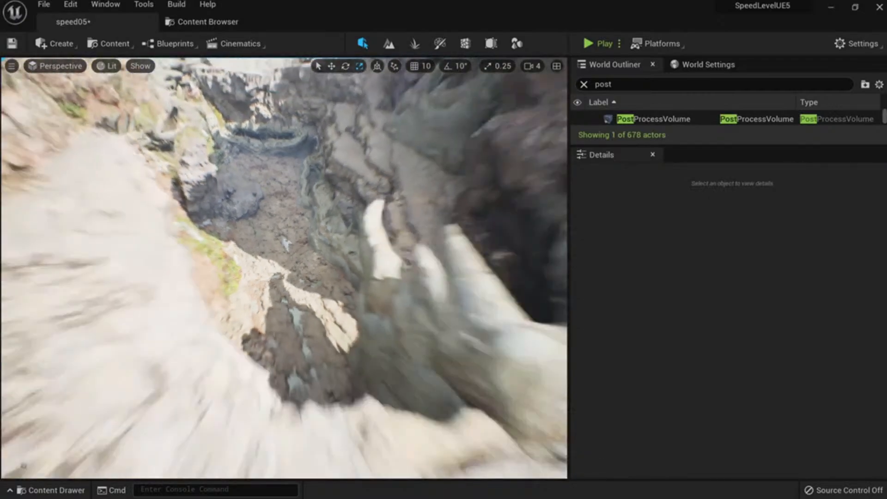
right_click_drag(237, 147, 236, 128)
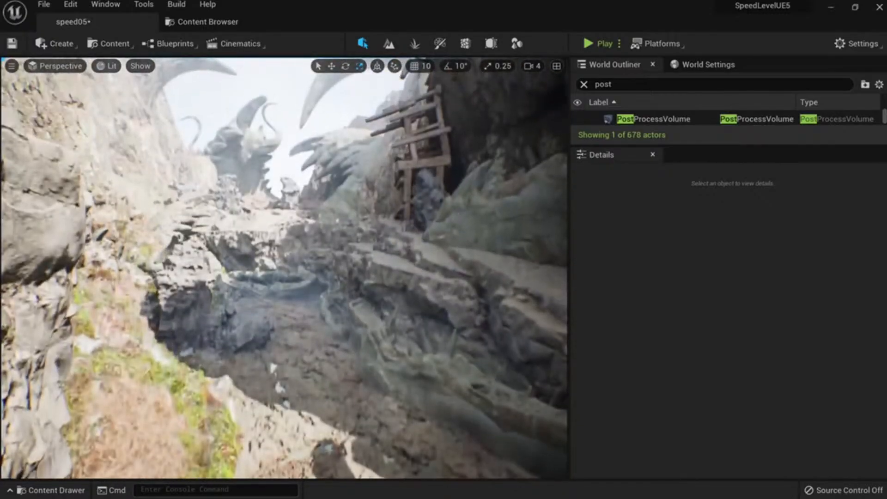
left_click(583, 84)
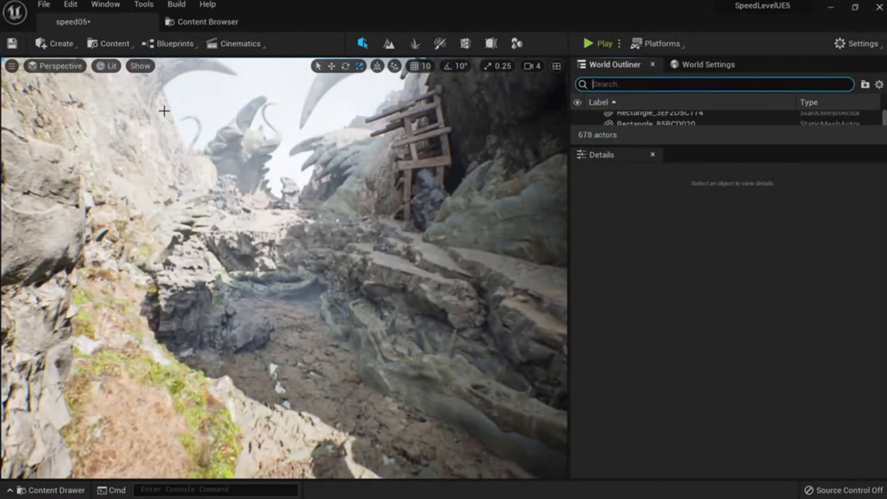
left_click(59, 43)
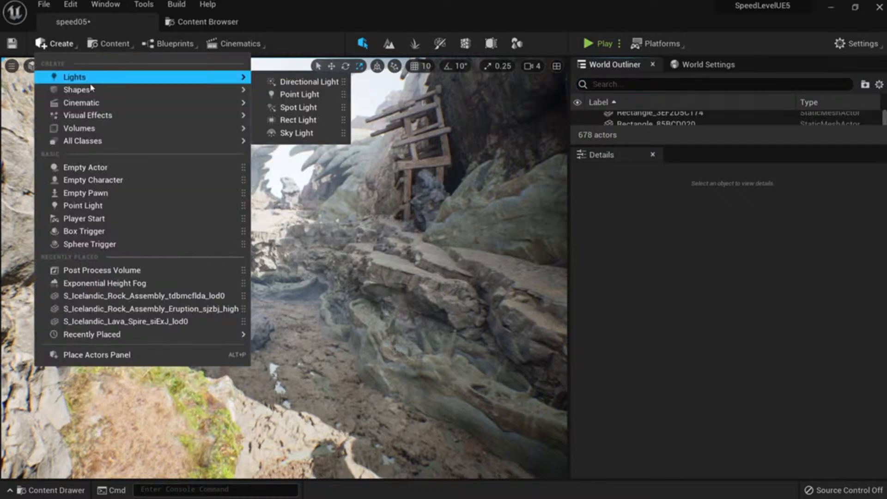
mouse_move(137, 115)
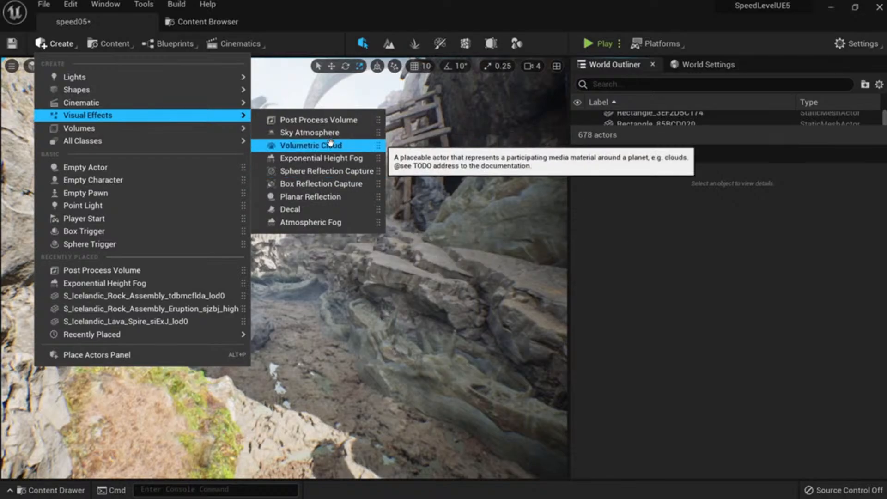
left_click_drag(328, 167, 299, 342)
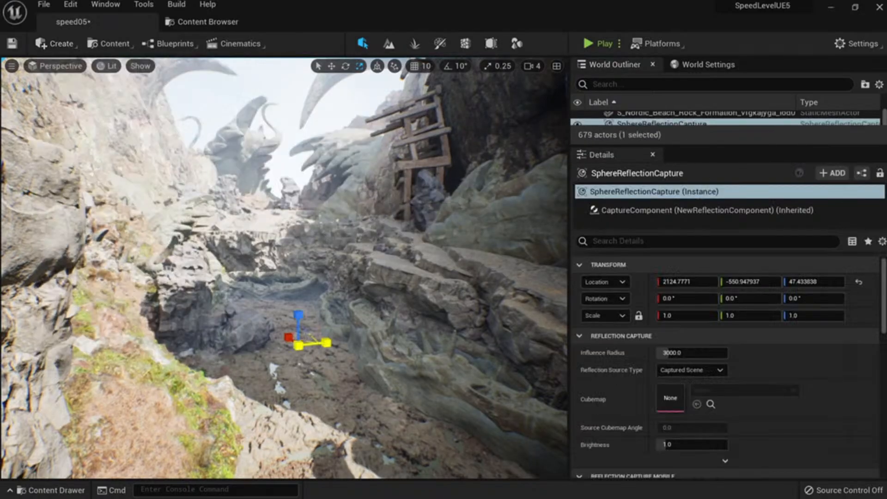
Orbit around the capture and Alt-drag a copy further along the canyon.
key("s")
right_click_drag(314, 342, 361, 367)
key("a")
right_click_drag(272, 300, 303, 282)
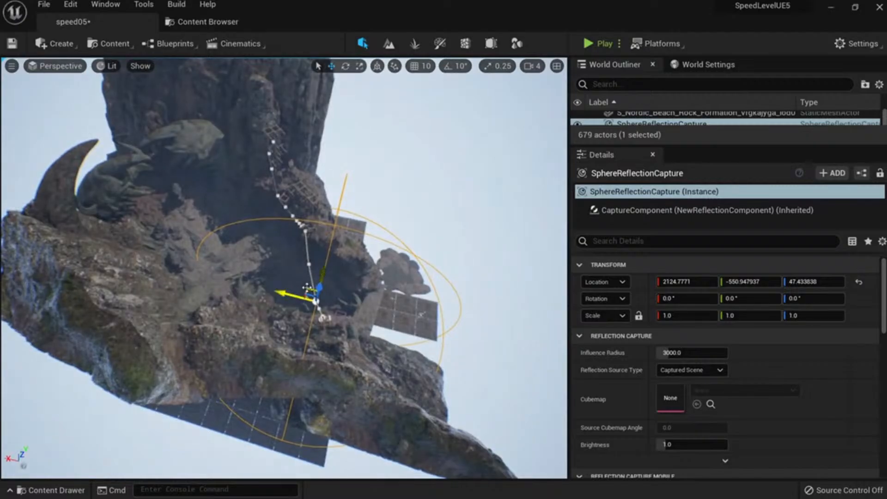
left_click_drag(310, 290, 165, 221, "alt")
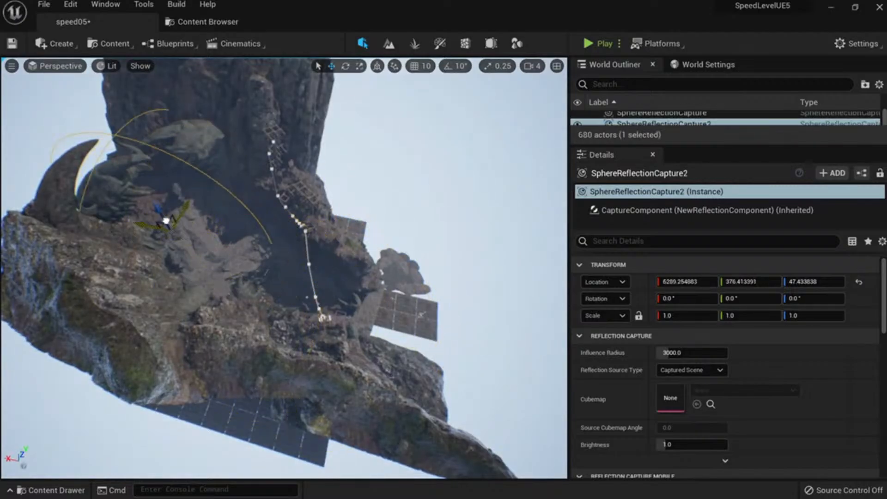
Fly to the new capture and set its Influence Radius to about 380.
right_click_drag(185, 234, 104, 206)
key("w")
key("s")
key("w")
key("s")
right_click_drag(489, 264, 411, 267)
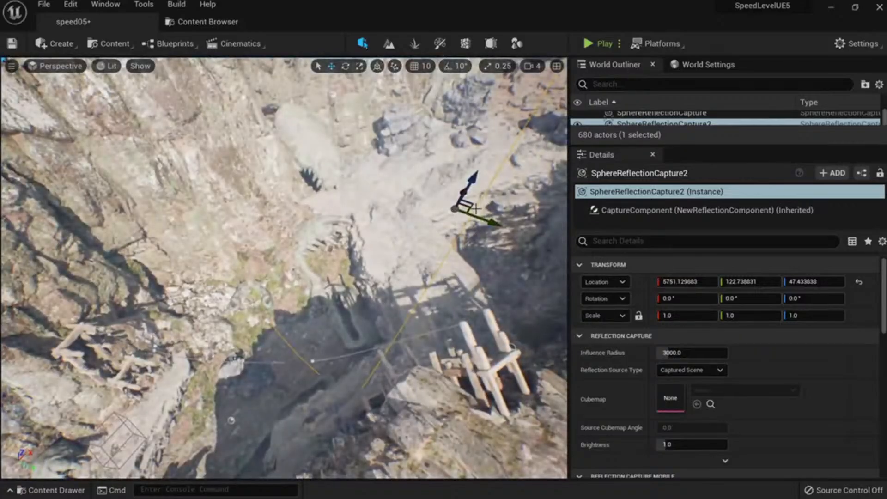
key("d")
right_click_drag(475, 207, 462, 317)
key("s")
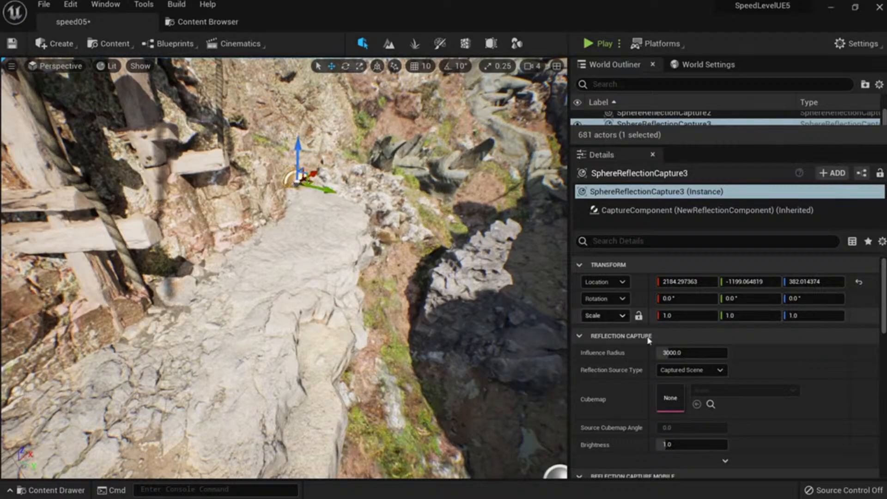
left_click(678, 352)
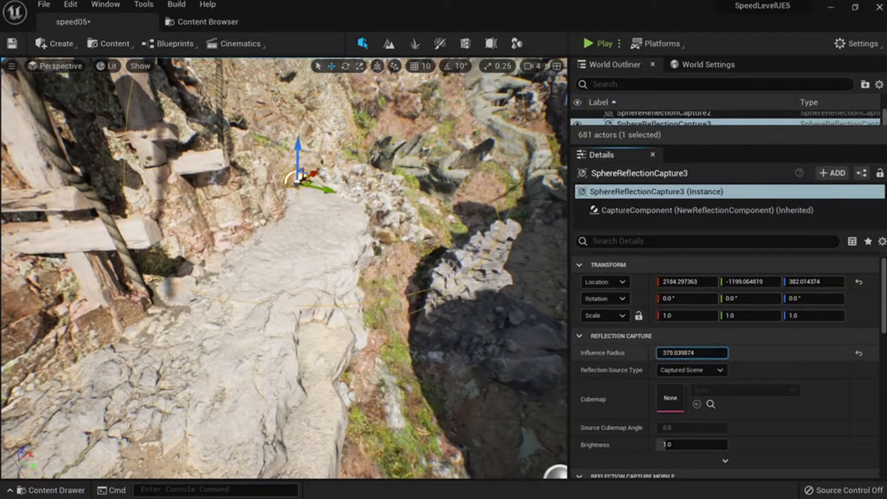
Slide SphereReflectionCapture3 along X onto the rocky path and save the speed05 level.
left_click_drag(320, 172, 231, 220)
mouse_move(267, 224)
right_mouse_down()
mouse_move(282, 203)
mouse_move(287, 152)
mouse_move(277, 148)
mouse_move(310, 176)
mouse_move(351, 162)
mouse_move(344, 148)
mouse_move(364, 317)
right_mouse_up()
key("ctrl+s")
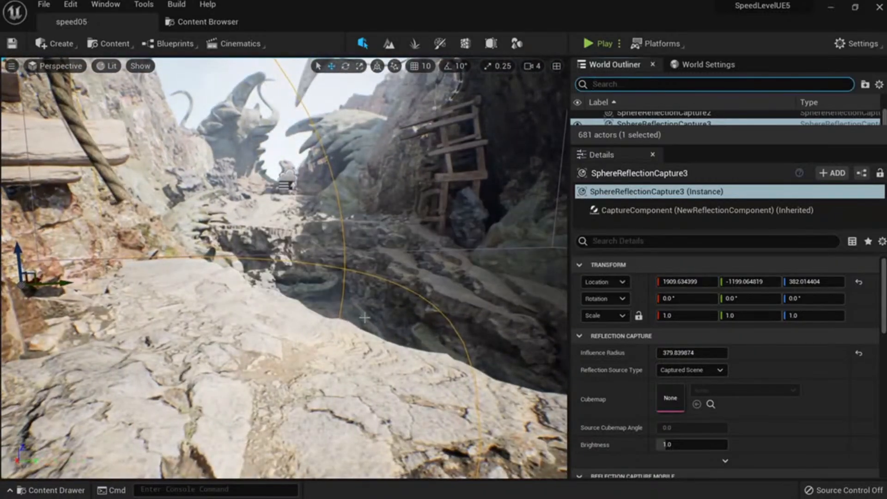
right_click_drag(440, 237, 477, 190)
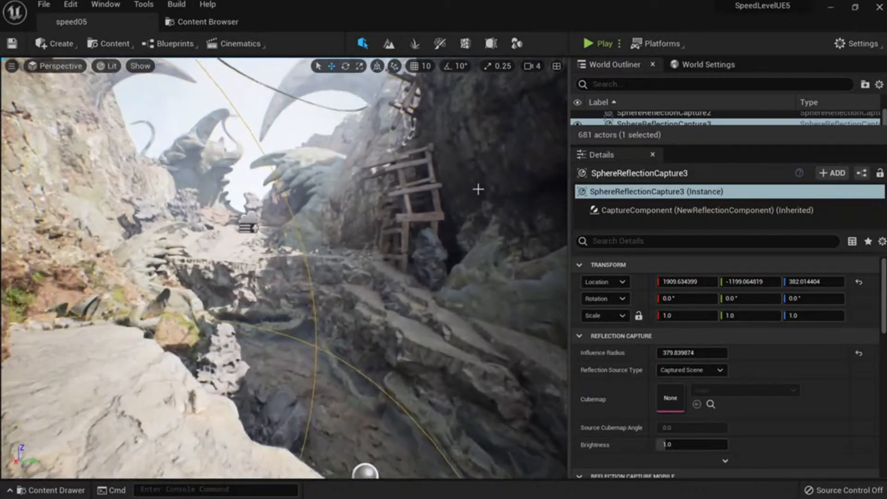
left_click(612, 85)
type("dir")
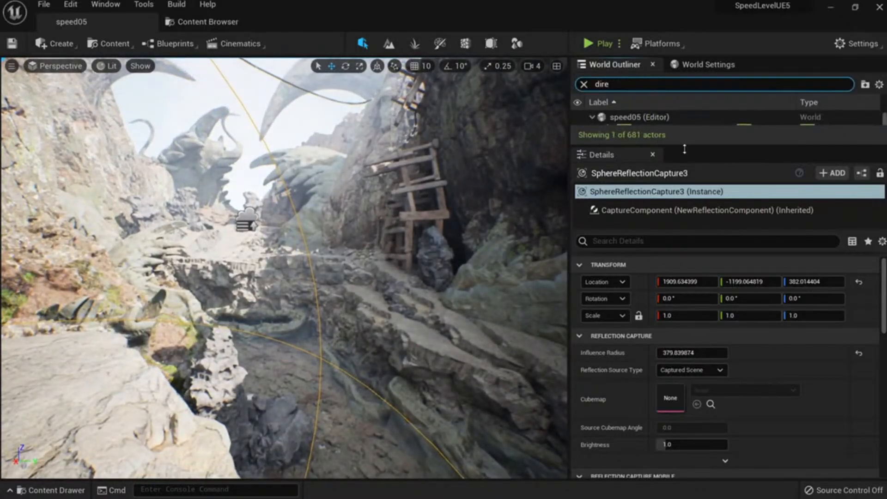
key("Escape")
Open the Env. Light Mixer from the Window menu and move it beside the viewport.
left_click(105, 4)
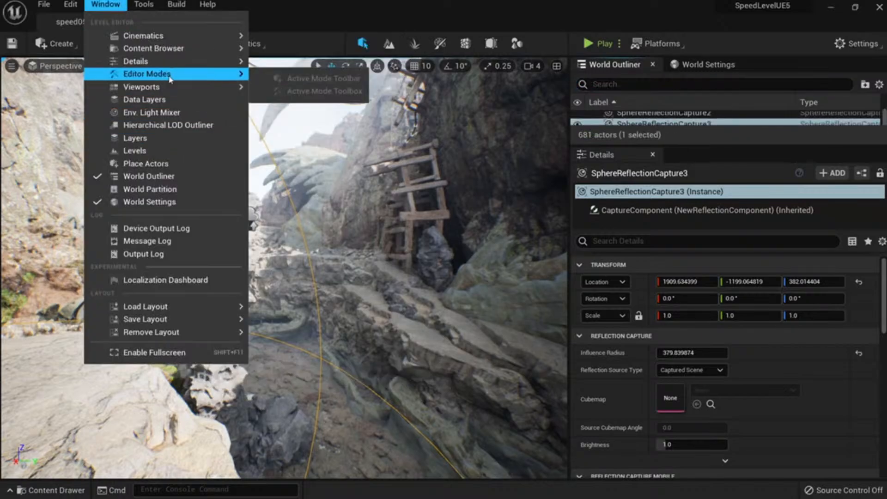
left_click(167, 119)
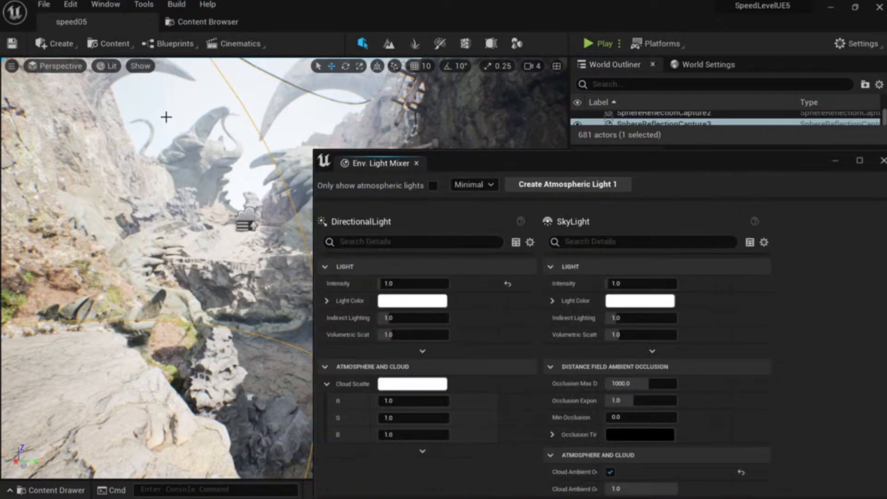
left_click_drag(530, 160, 640, 182)
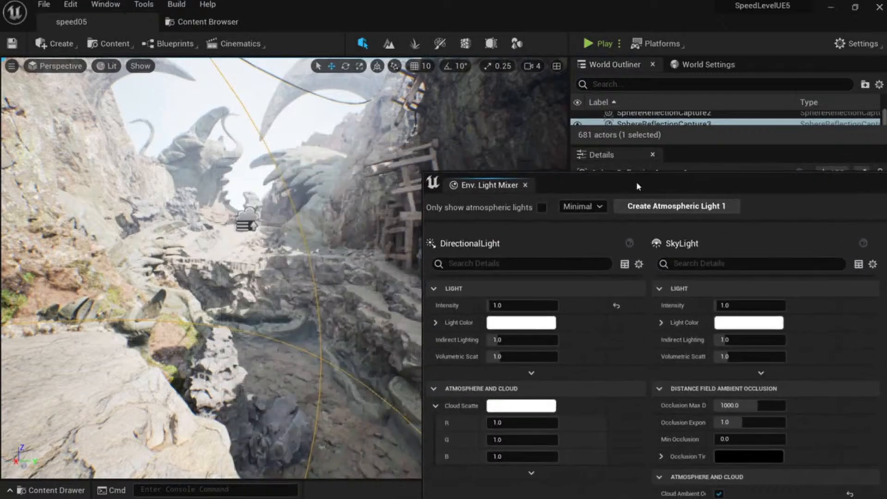
Drag the DirectionalLight intensity up, then down toward zero, comparing the canyon lighting.
left_click_drag(515, 306, 550, 306)
mouse_move(342, 286)
right_mouse_down()
mouse_move(286, 300)
mouse_move(356, 286)
right_mouse_up()
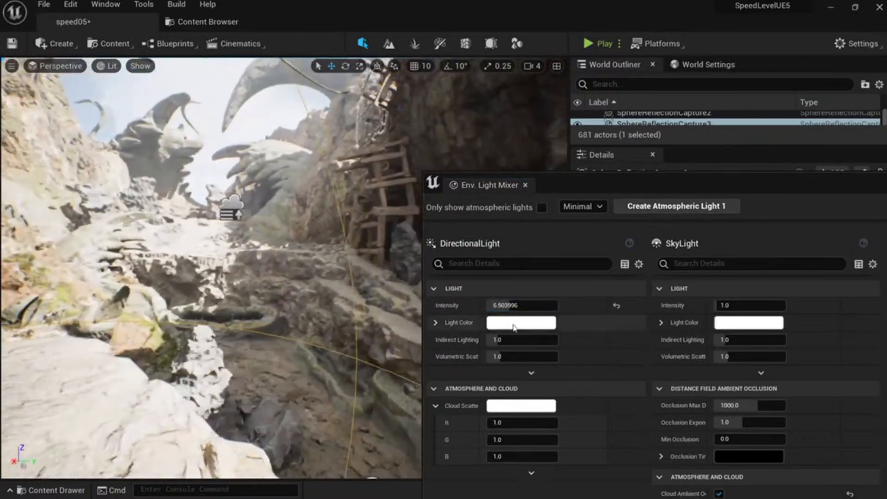
left_click_drag(531, 306, 488, 306)
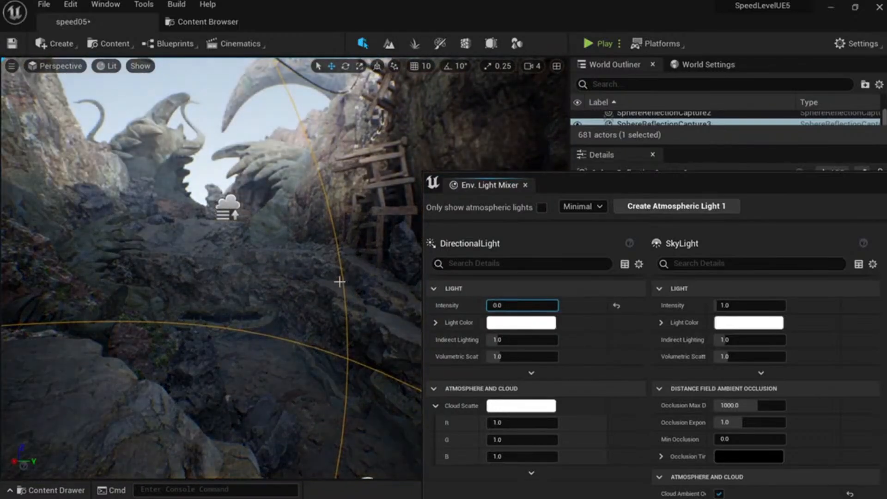
right_click_drag(339, 281, 249, 284)
left_click(518, 305)
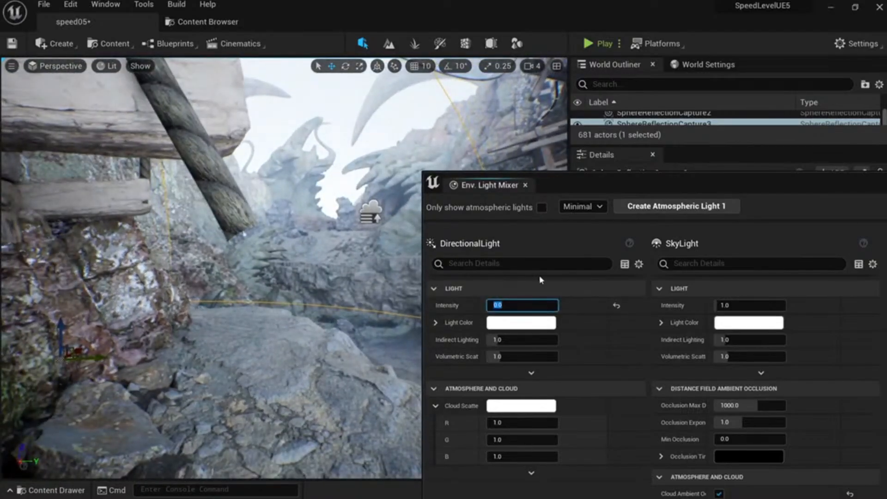
left_click(616, 306)
right_click_drag(323, 281, 376, 287)
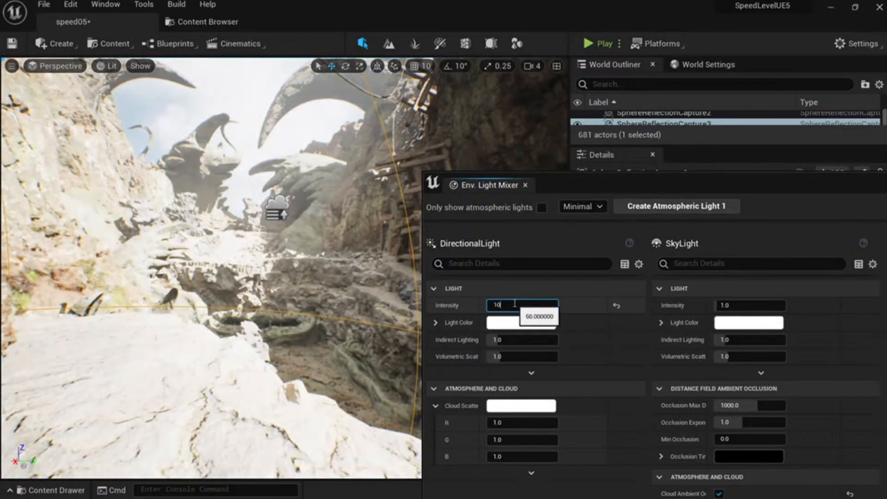
Enter trial DirectionalLight intensities of 0 and 65, then commit 10.
type("00")
key("Return")
type("0")
key("Return")
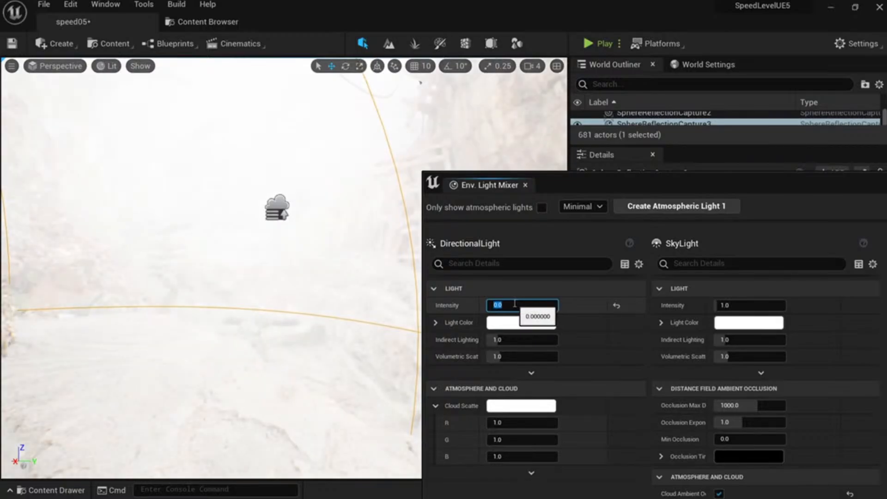
type("65")
key("Return")
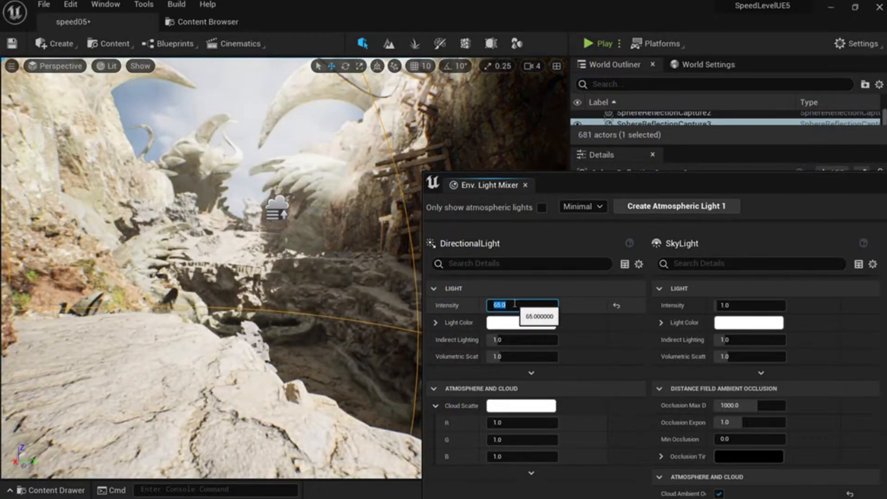
type("10")
key("Return")
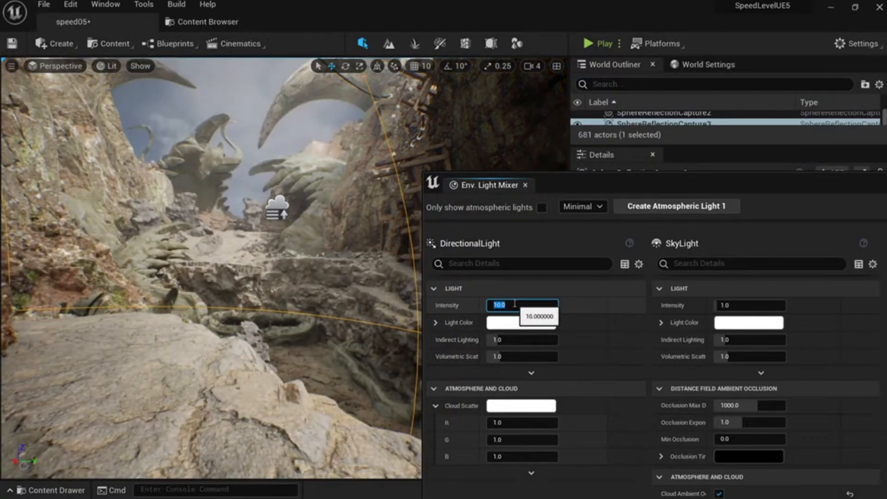
Try a DirectionalLight intensity of 25, then return it to 10.
right_click_drag(353, 310, 370, 308)
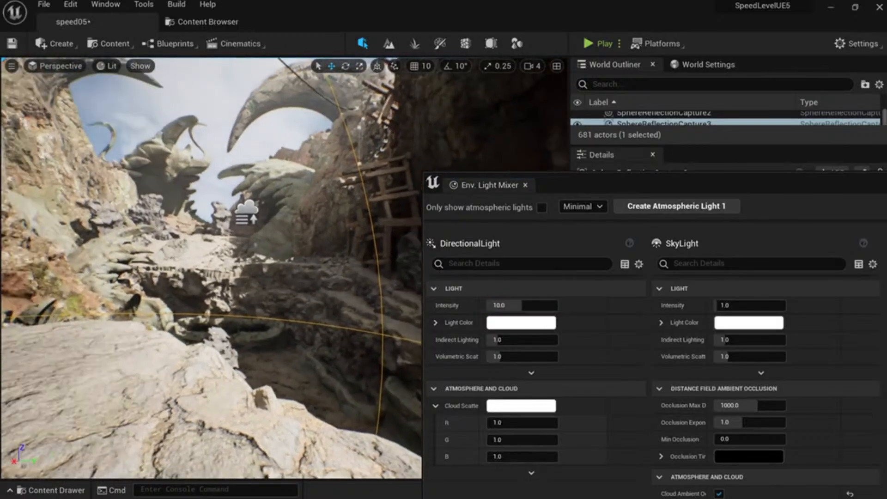
left_click(525, 305)
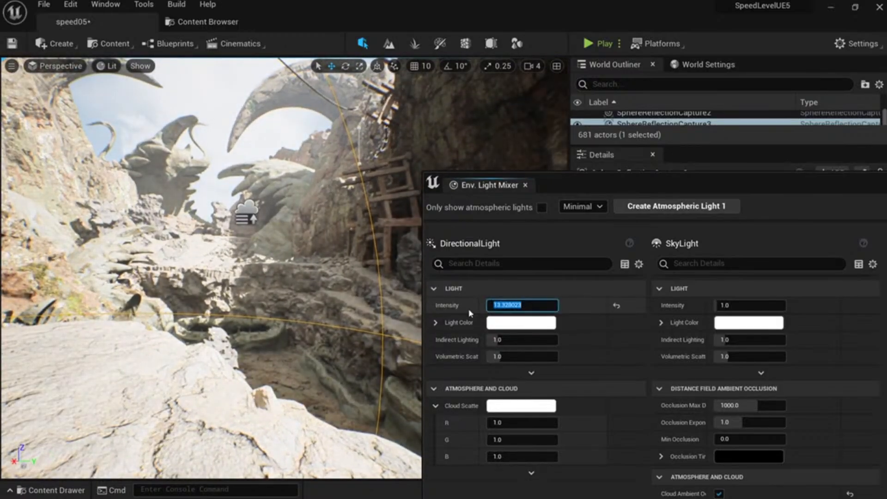
type("25")
key("Return")
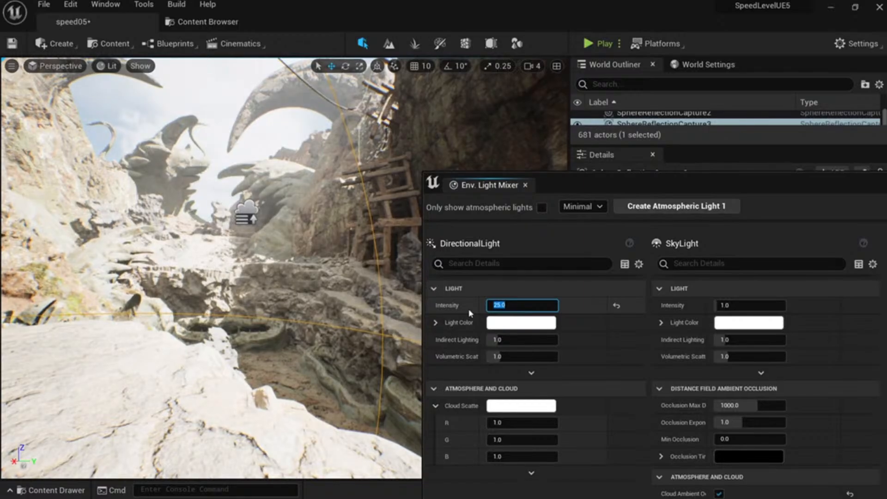
type("10")
key("Return")
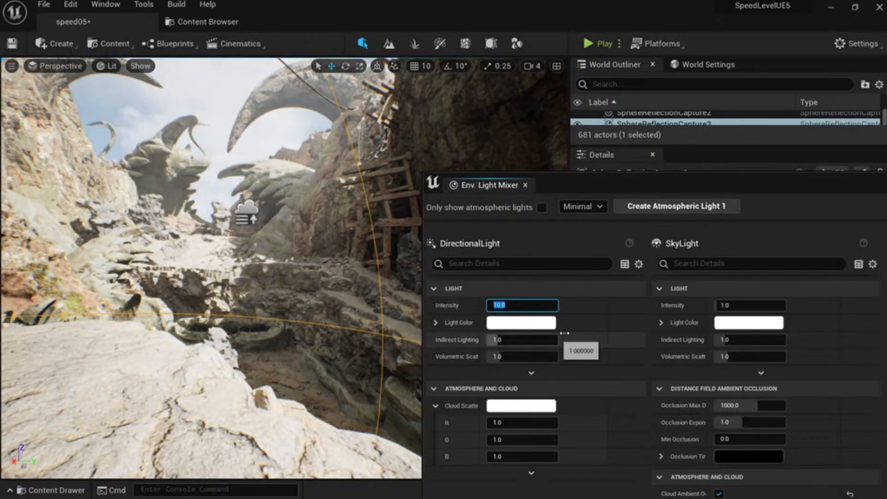
Preview a warm peach DirectionalLight colour, then cancel to keep it white.
left_click(514, 322)
left_click(616, 303)
mouse_move(616, 303)
left_mouse_down()
mouse_move(648, 312)
mouse_move(602, 290)
mouse_move(630, 307)
left_mouse_up()
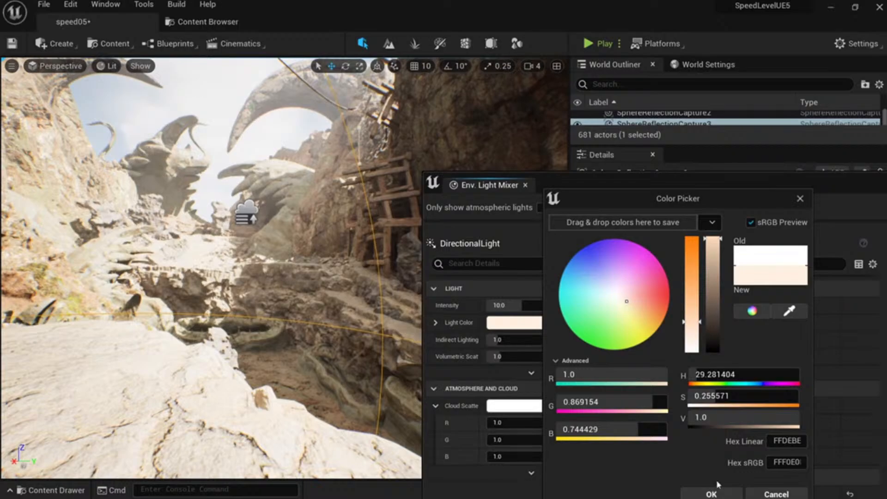
left_click(756, 494)
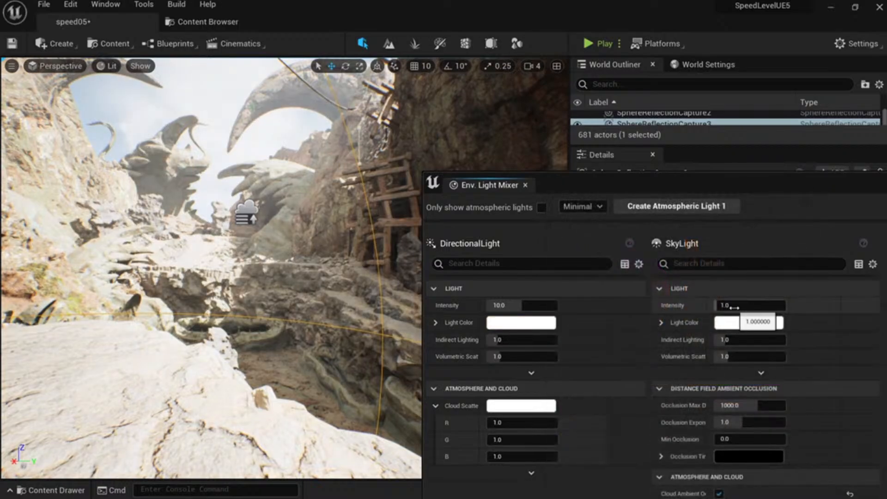
Set the SkyLight intensity to 1 and enter 4 for its indirect lighting value.
left_click_drag(739, 305, 729, 305)
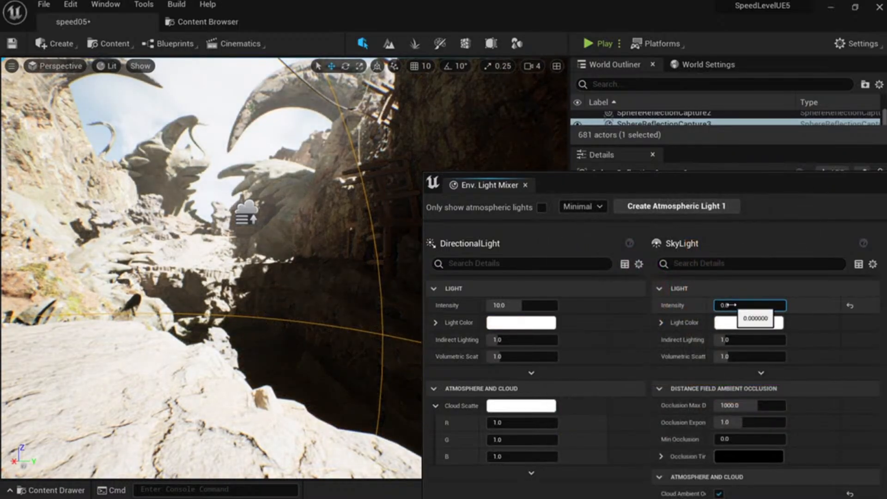
left_click(732, 304)
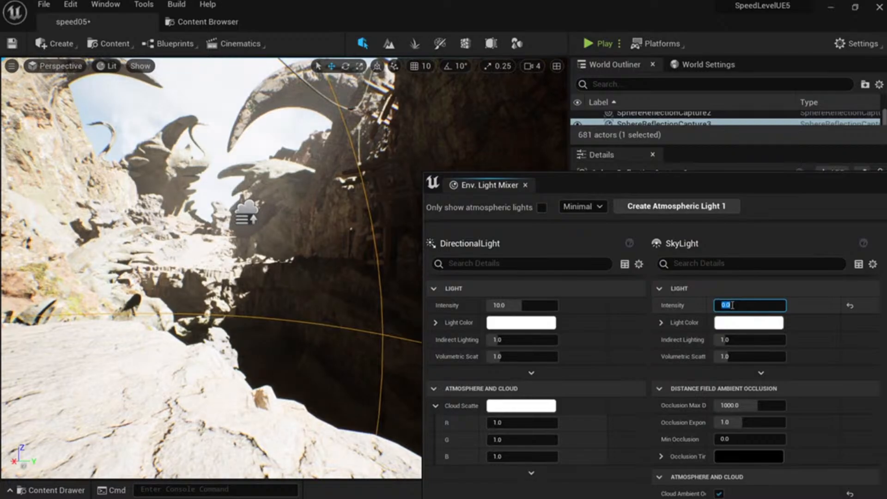
type("1")
key("Return")
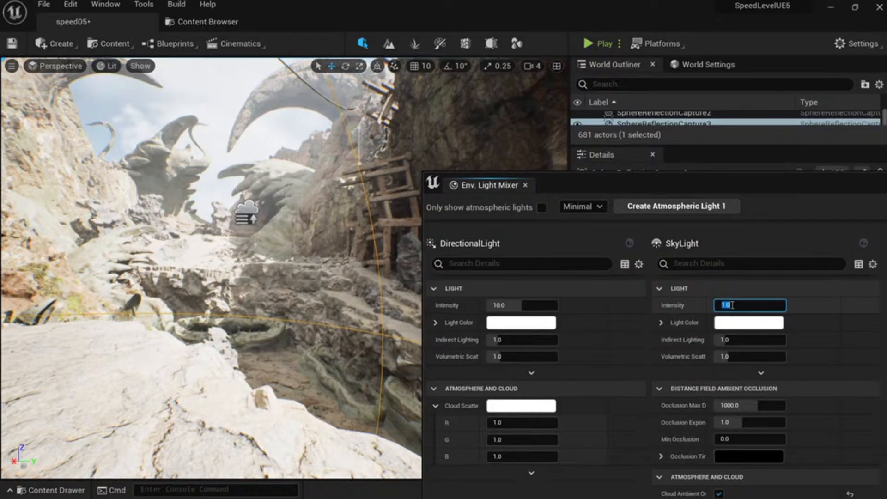
left_click(723, 340)
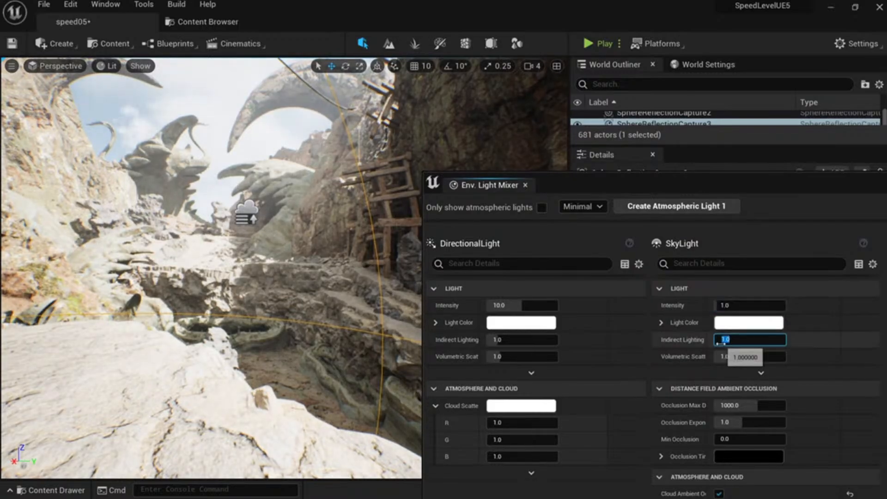
type("4")
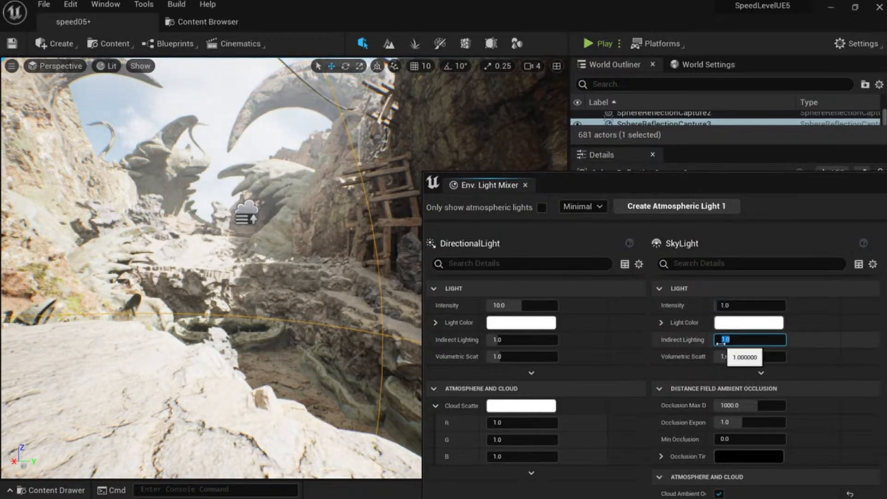
Tint the SkyLight pale blue at 0.2 saturation and raise its intensity to about 5.7.
left_click(748, 323)
left_click_drag(575, 303, 529, 280)
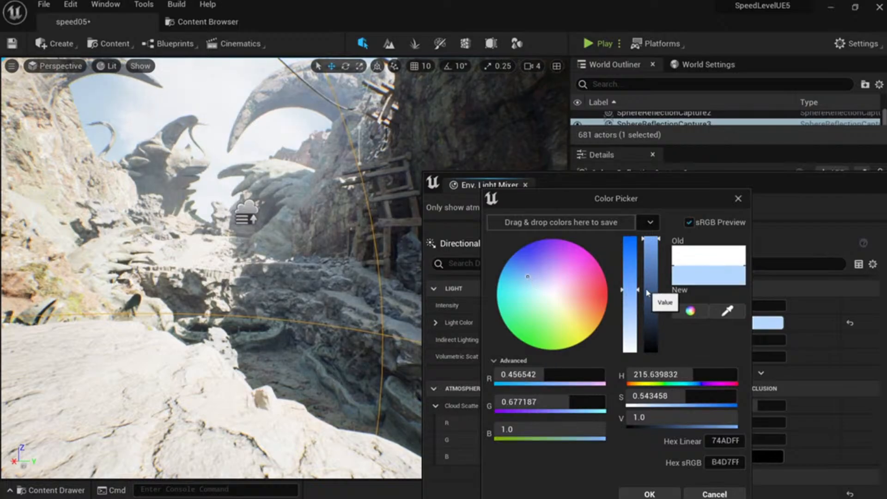
left_click(545, 266)
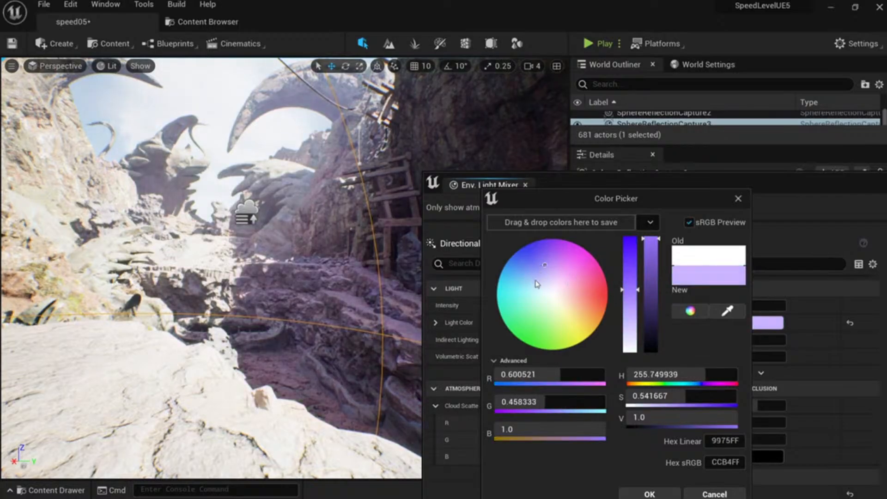
left_click_drag(625, 302, 627, 330)
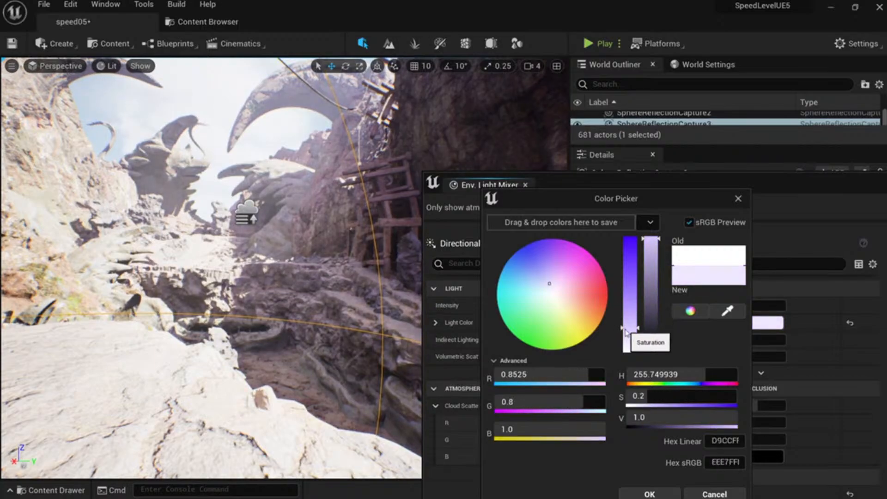
left_click(538, 304)
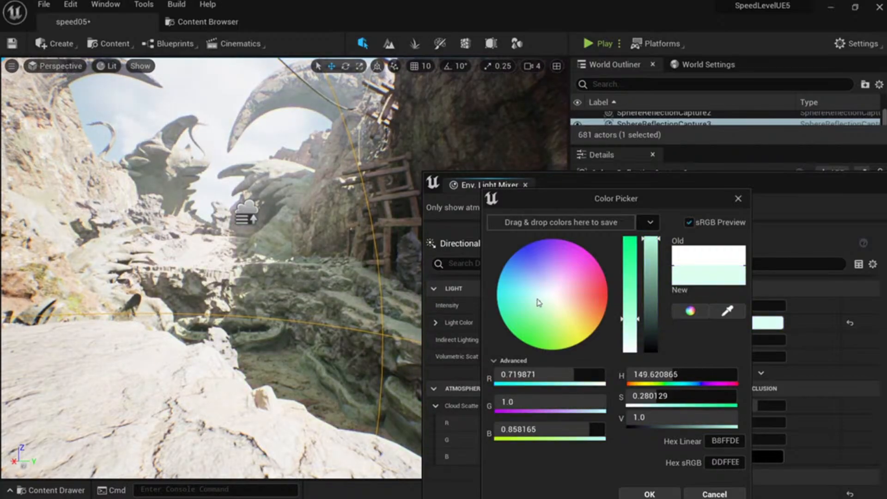
left_click(531, 286)
left_click(530, 272)
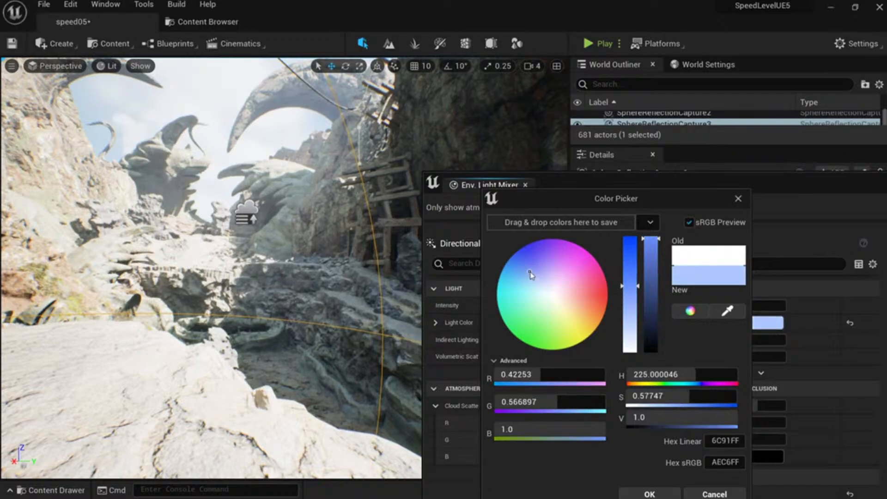
left_click_drag(630, 285, 629, 328)
left_click(649, 492)
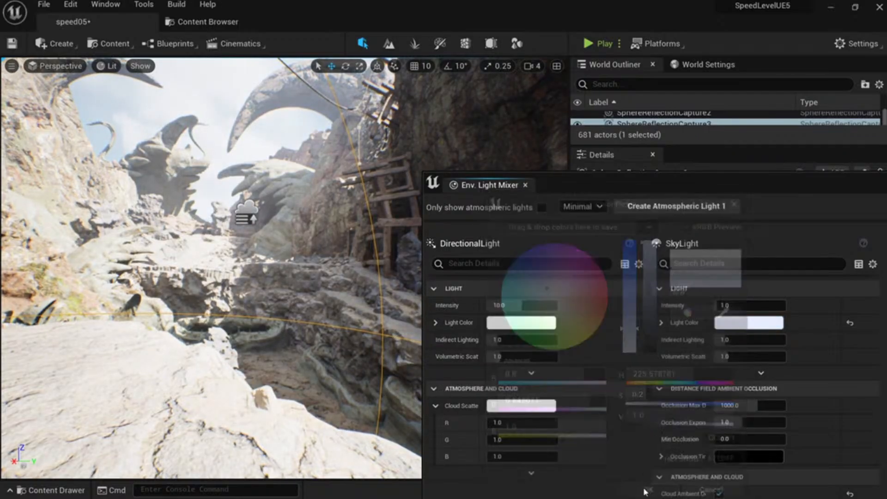
mouse_move(729, 305)
left_mouse_down()
mouse_move(757, 306)
mouse_move(723, 305)
left_mouse_up()
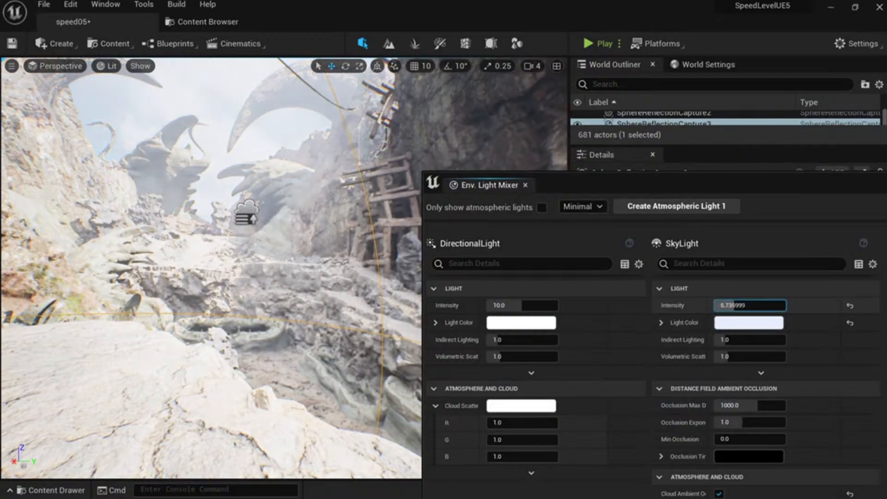
Set the SkyLight intensity back to 1.0.
left_click(729, 306)
type("0")
key("Return")
type("1")
key("Return")
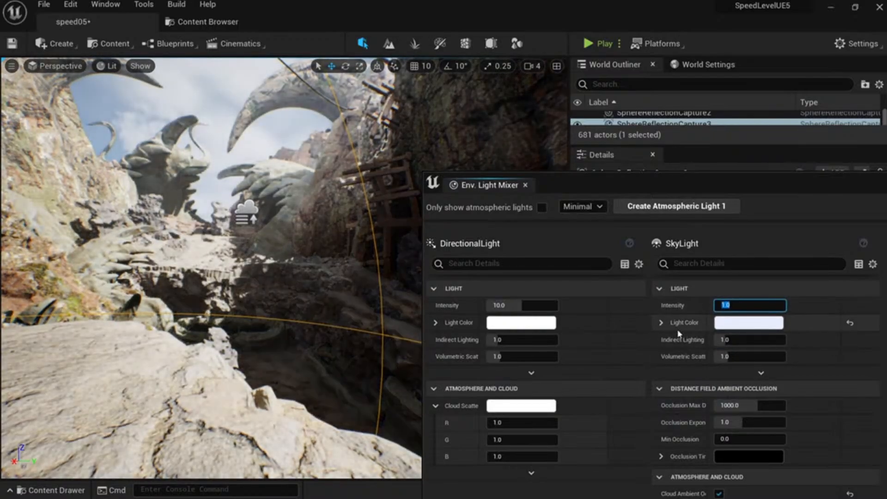
Trial a higher Cloud Scatter red channel, then reset it to 1.0.
right_click_drag(360, 258, 323, 266)
scroll(608, 356, "down", 2)
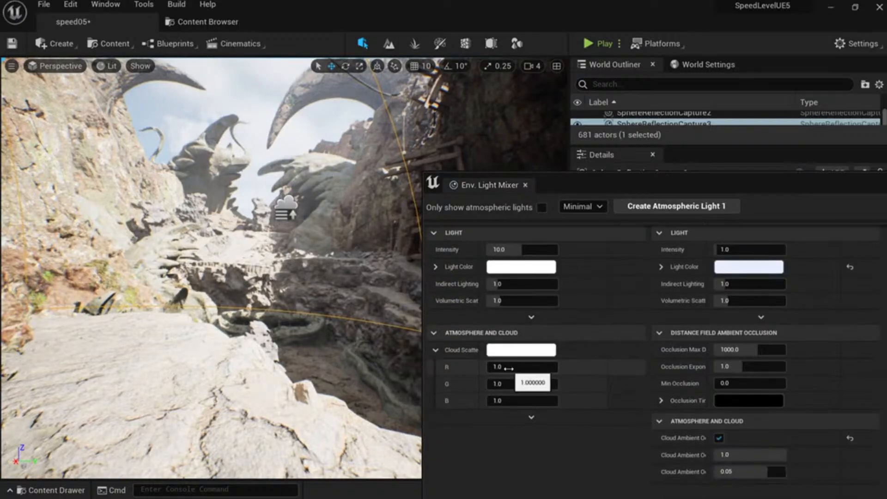
left_click_drag(516, 368, 535, 368)
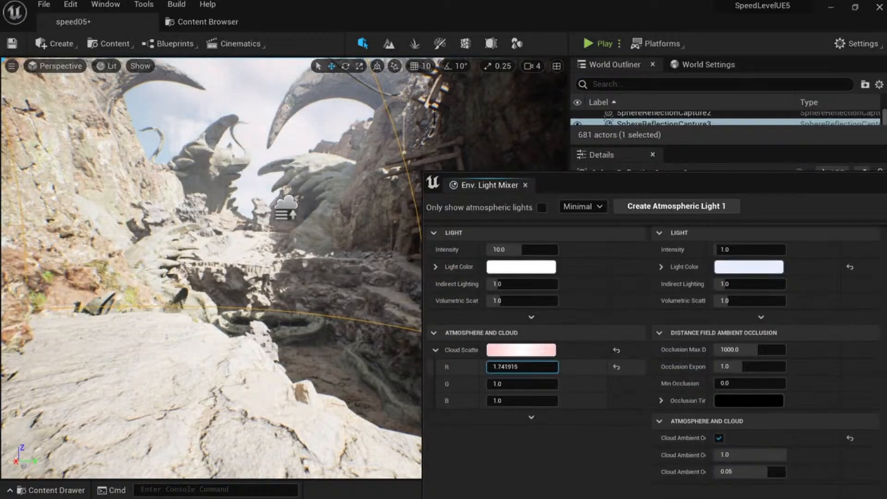
left_click(522, 366)
type("1")
key("Return")
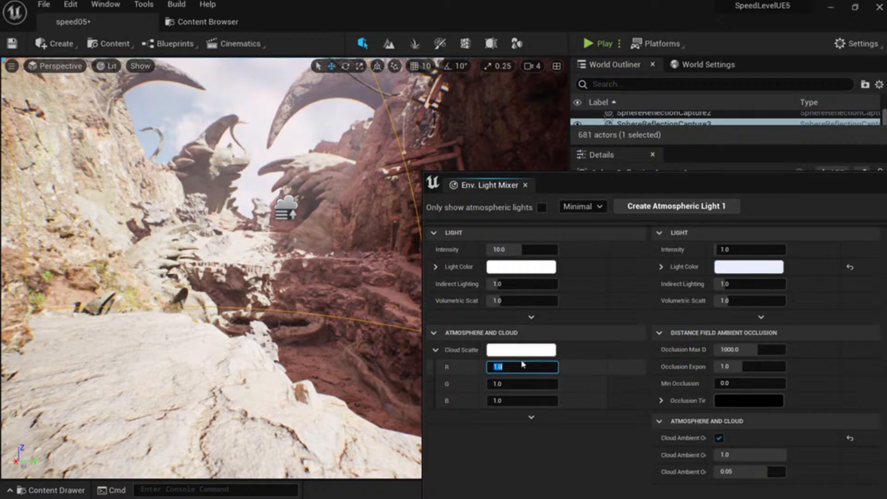
Reset Occlusion Max Distance to its default 1000.0.
mouse_move(360, 323)
right_mouse_down()
mouse_move(360, 307)
mouse_move(360, 319)
right_mouse_up()
left_click(760, 351)
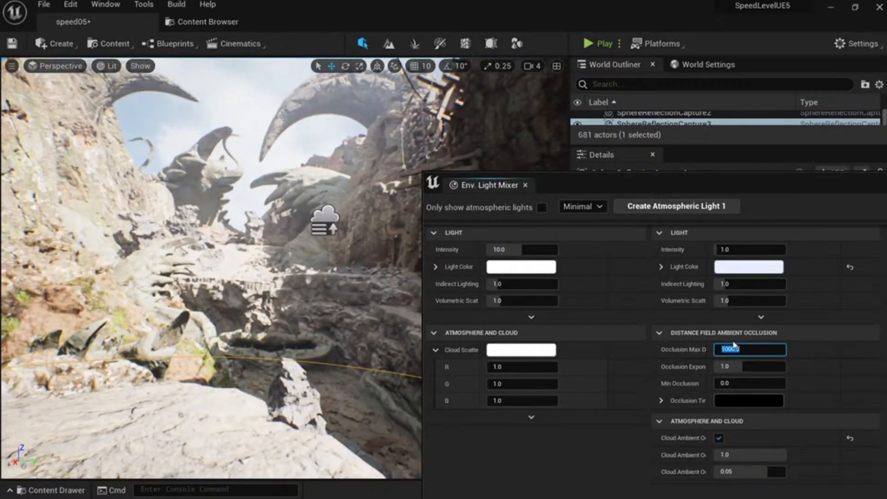
left_click(849, 350)
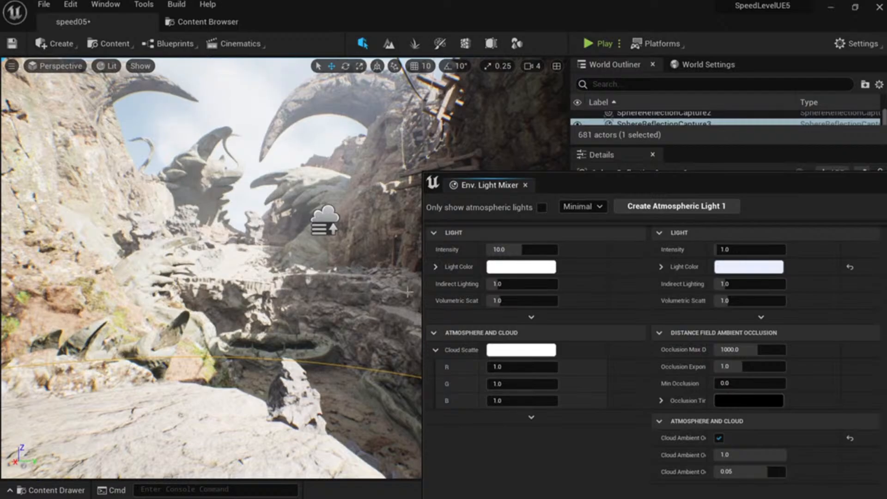
Preview Ground Albedo colours in the picker, then cancel the change.
scroll(750, 406, "down", 2)
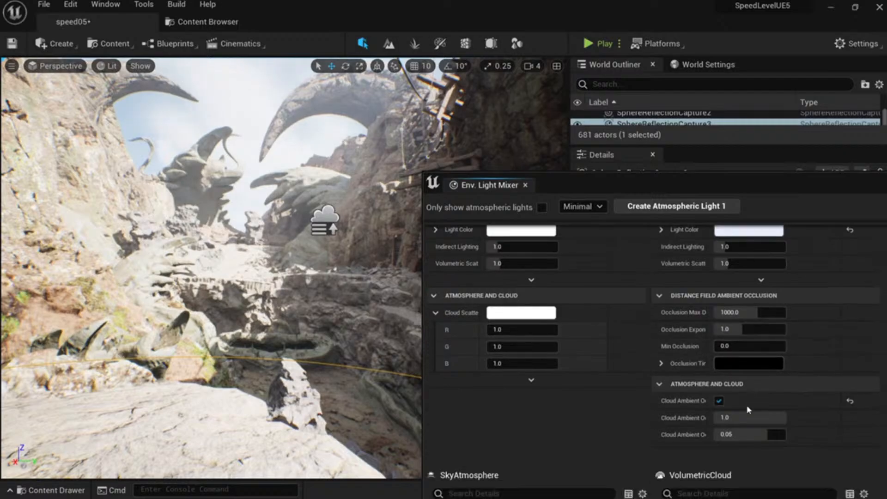
scroll(748, 409, "down", 2)
scroll(708, 410, "down", 10)
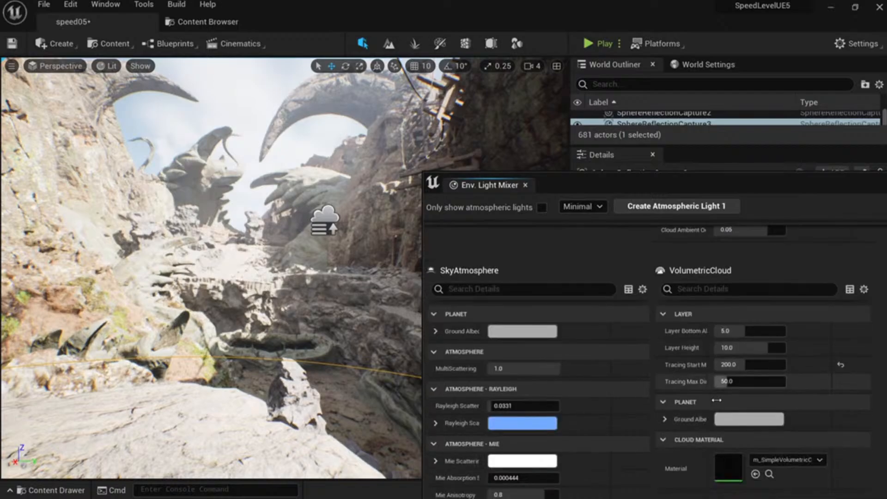
scroll(717, 405, "down", 1)
scroll(633, 390, "up", 1)
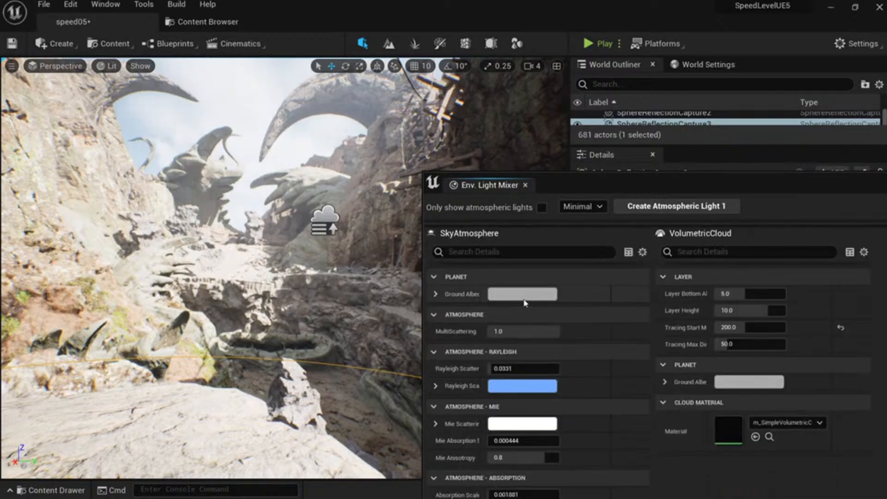
left_click(528, 298)
left_click_drag(590, 298, 616, 318)
left_click(767, 495)
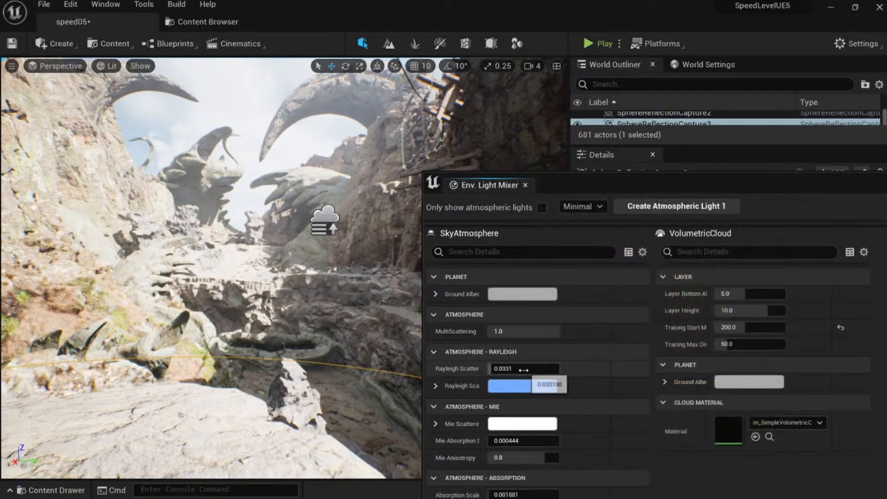
Trial higher Rayleigh Scattering, reset it to 0.0331, and close the Env. Light Mixer.
left_click_drag(523, 369, 554, 369)
right_click_drag(333, 318, 326, 296)
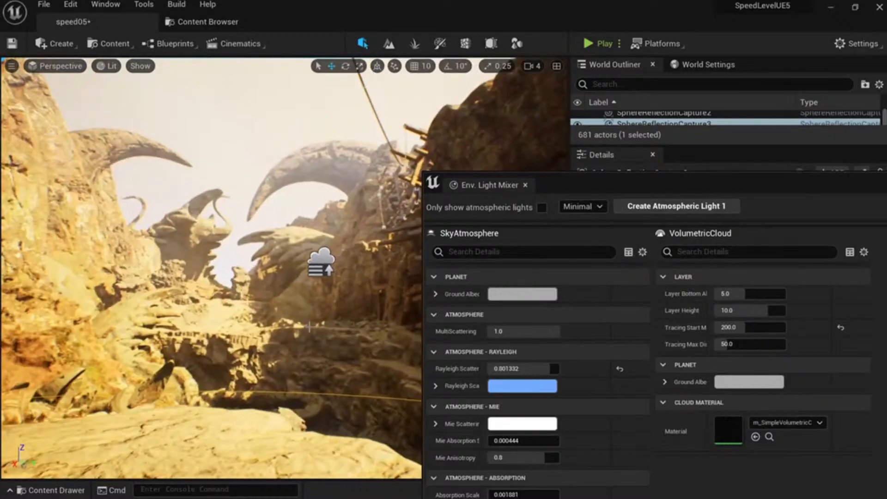
mouse_move(547, 368)
left_mouse_down()
mouse_move(499, 368)
mouse_move(564, 370)
left_mouse_up()
left_click(620, 370)
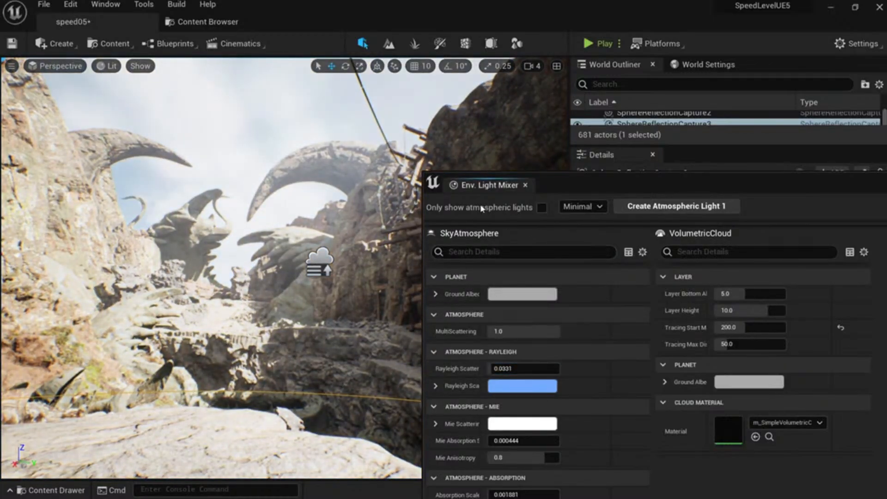
left_click(525, 185)
Save the level, switch to full-screen game view, and frame the shot near the foreground rock.
right_click_drag(317, 257, 400, 271)
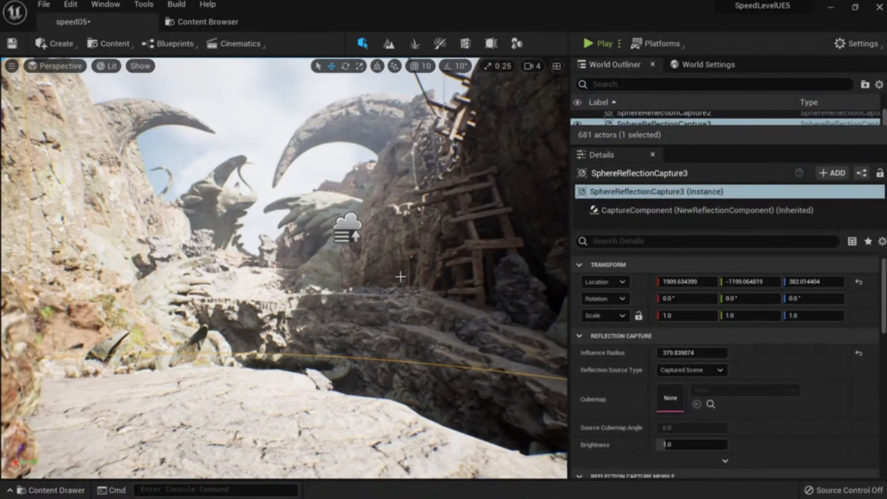
key("ctrl+s")
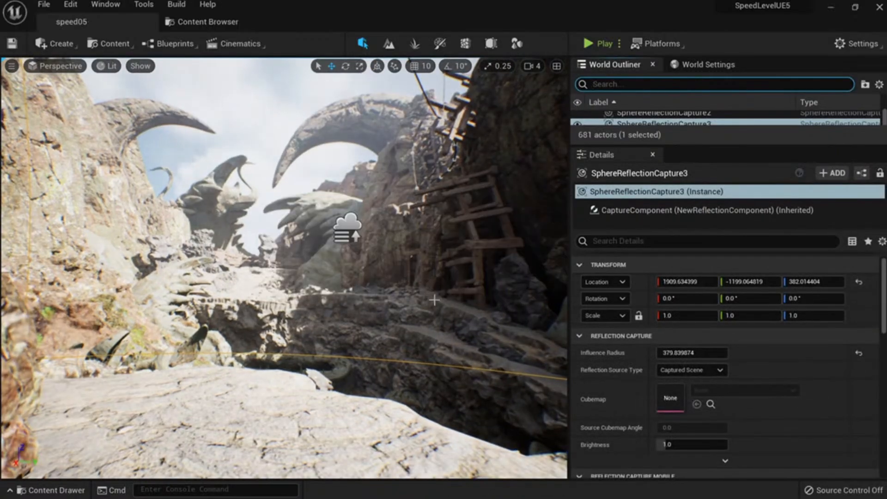
mouse_move(437, 304)
right_mouse_down()
mouse_move(458, 285)
mouse_move(458, 277)
mouse_move(434, 297)
mouse_move(439, 265)
mouse_move(428, 279)
mouse_move(436, 273)
mouse_move(442, 286)
mouse_move(427, 291)
mouse_move(424, 278)
mouse_move(451, 312)
right_mouse_up()
key("F11")
key("g")
key("s")
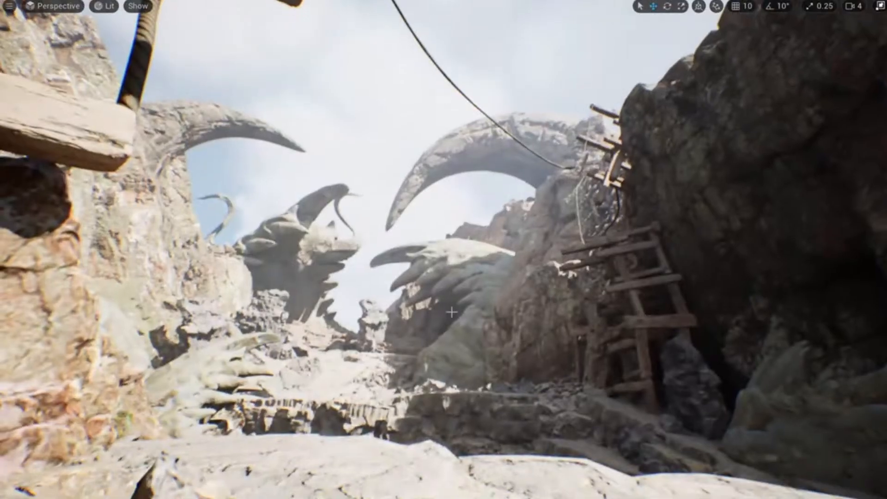
right_click_drag(377, 293, 368, 303)
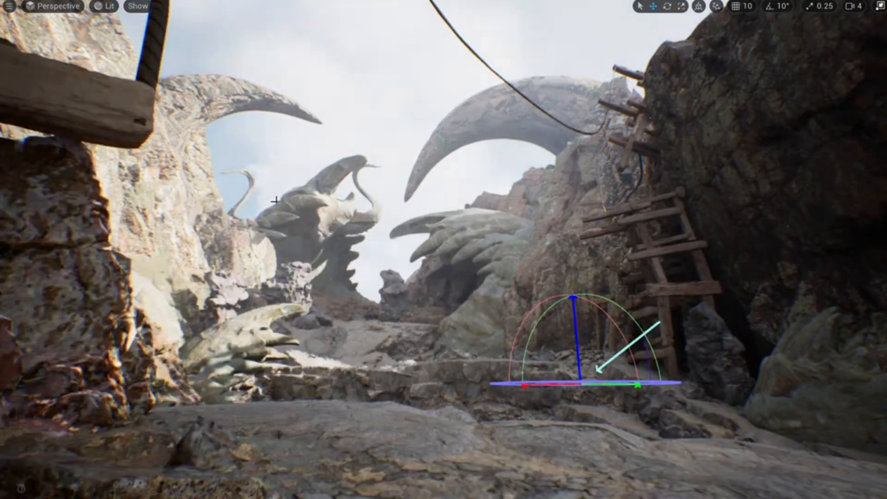
Try several sun rotations with Ctrl+L, undoing back to the earlier bright angle.
key("ctrl+l")
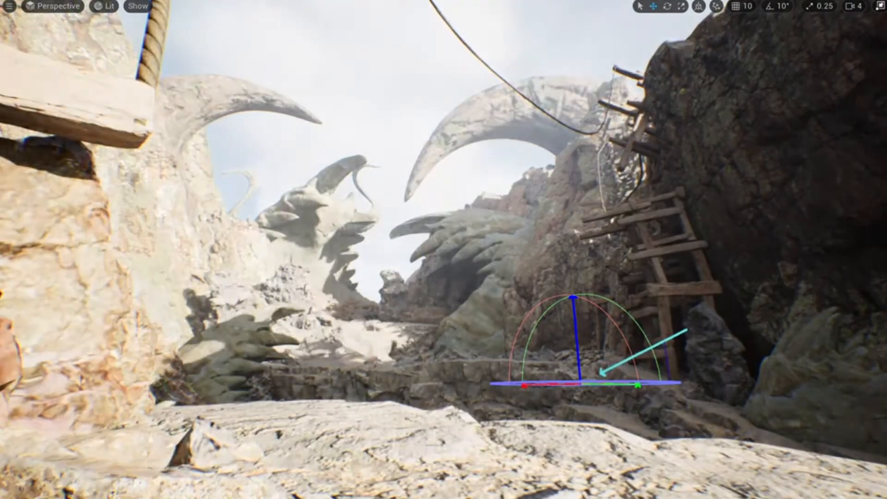
key("ctrl+z")
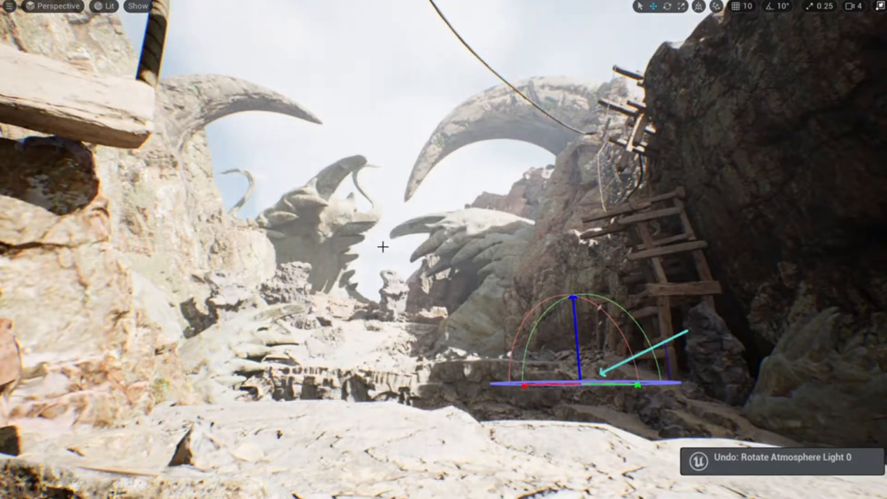
key("ctrl+l")
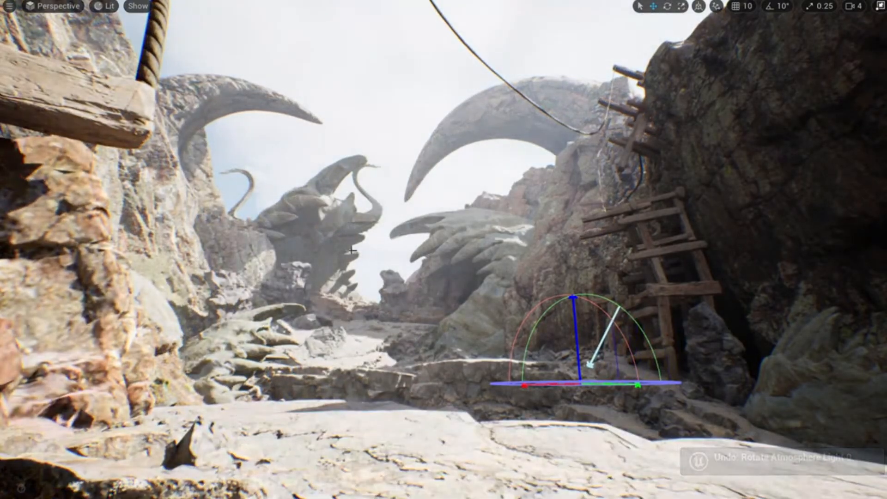
key("ctrl+l")
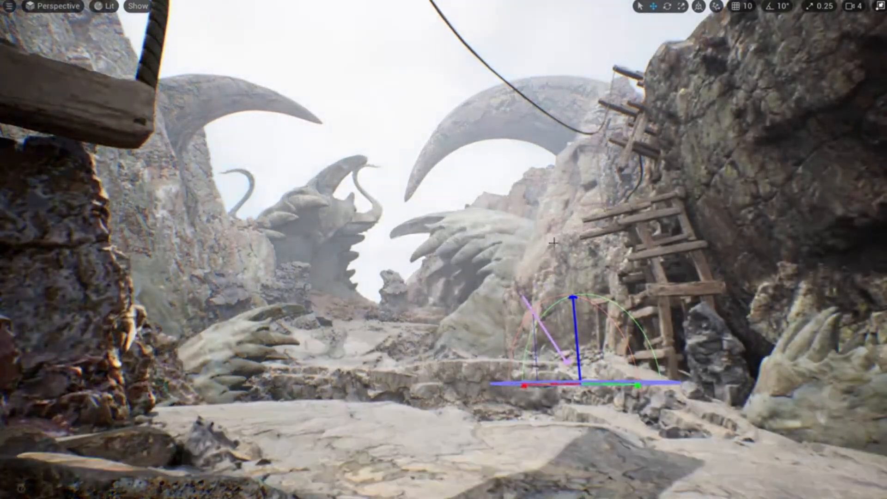
key("ctrl+z")
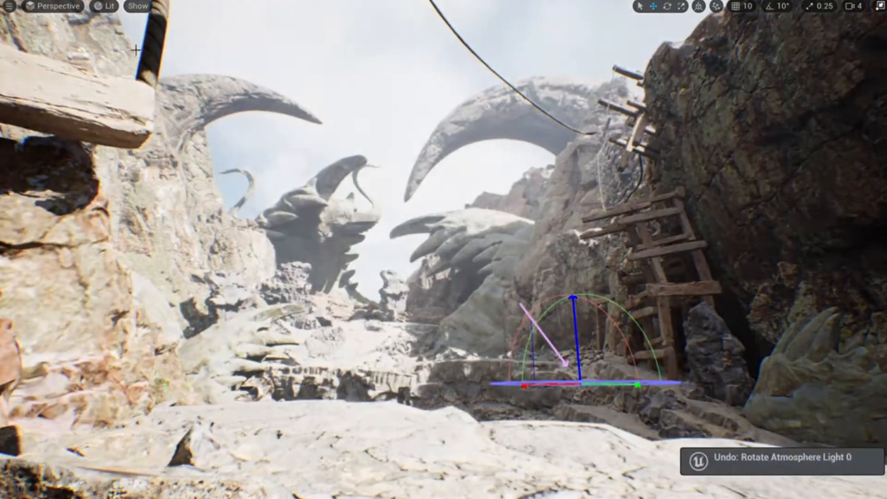
Open High Resolution Screenshot from the viewport options and raise the size multiplier to 2.0.
left_click(9, 6)
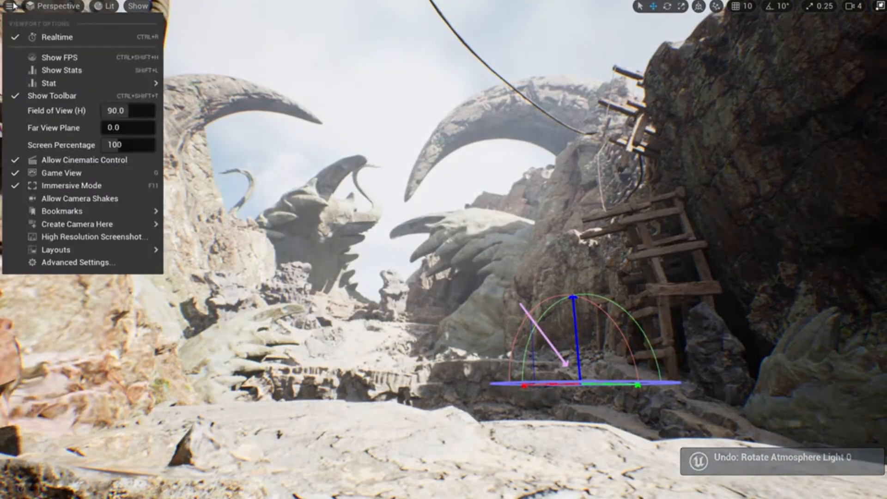
left_click(95, 236)
left_click_drag(484, 184, 280, 88)
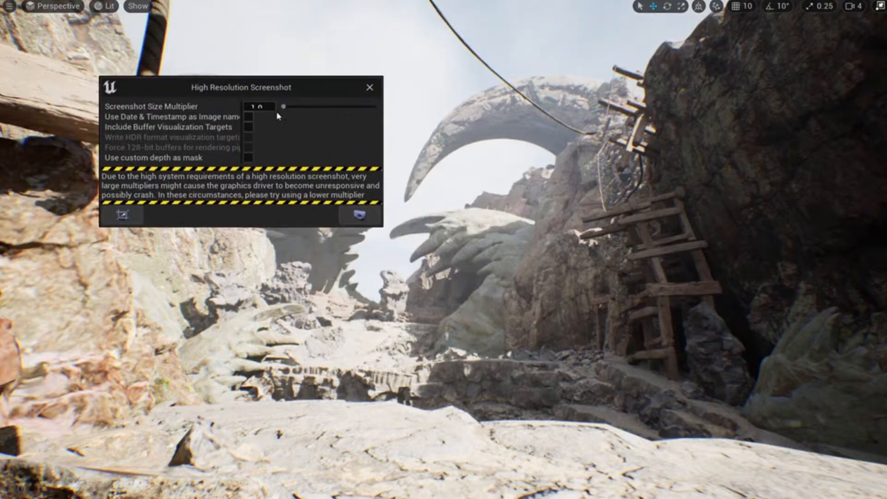
left_click_drag(283, 106, 294, 106)
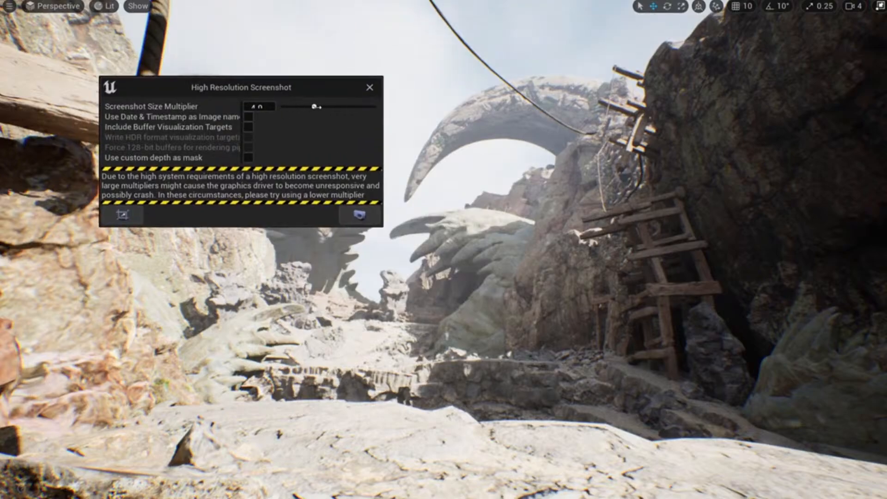
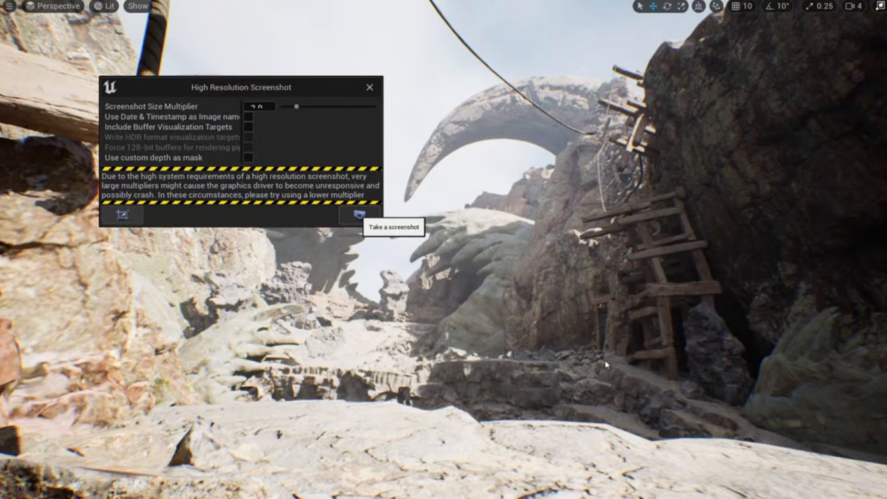
Open the Screenshots folder and view ScreenShot00000 in Photos, then return to the editor.
left_click(786, 467)
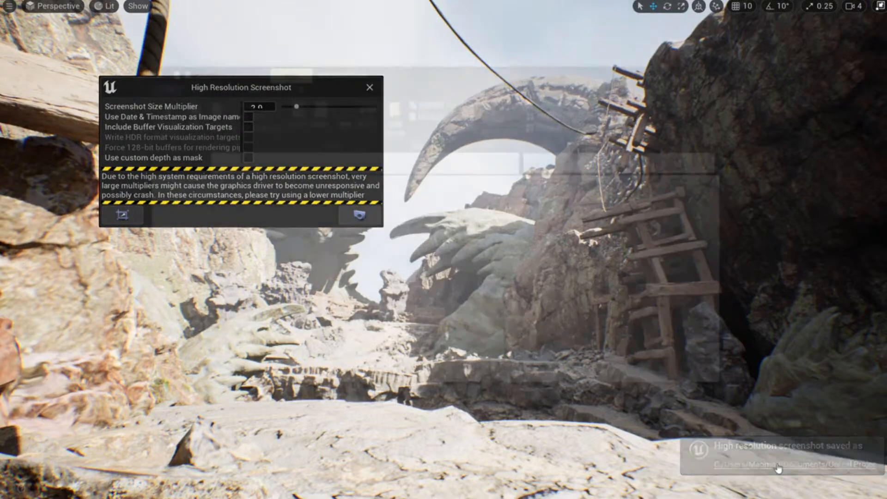
double_click(437, 295)
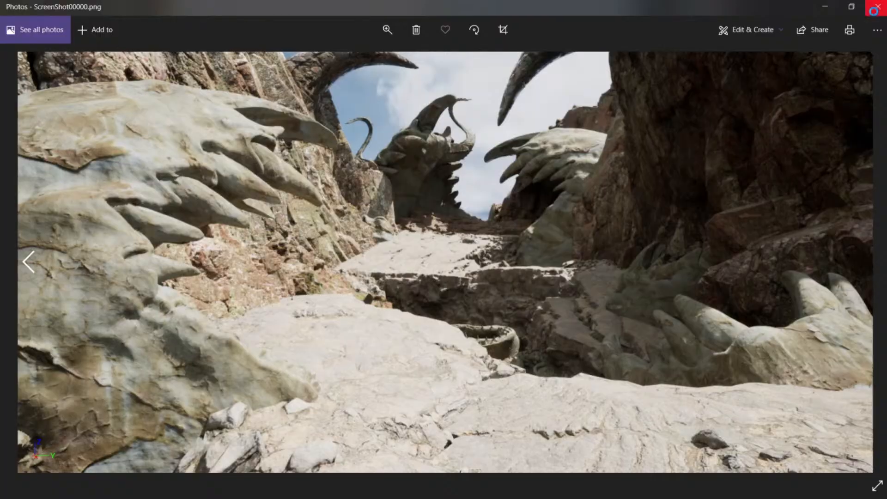
left_click(875, 7)
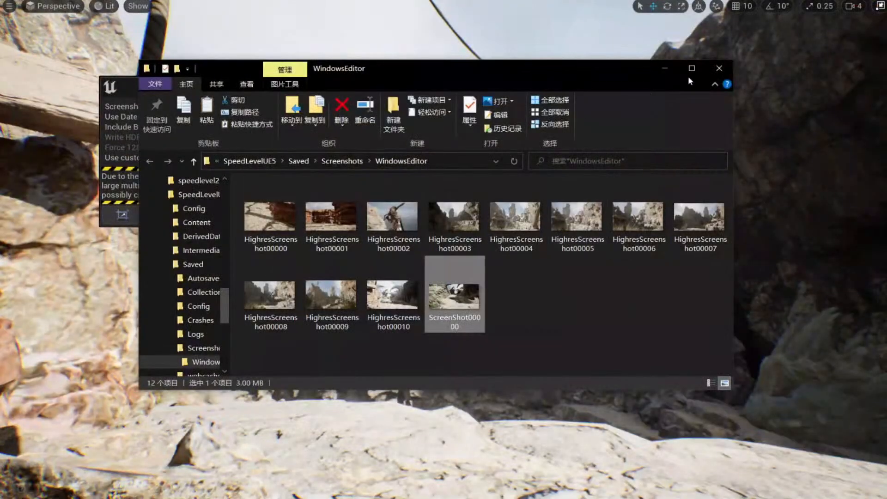
left_click(667, 68)
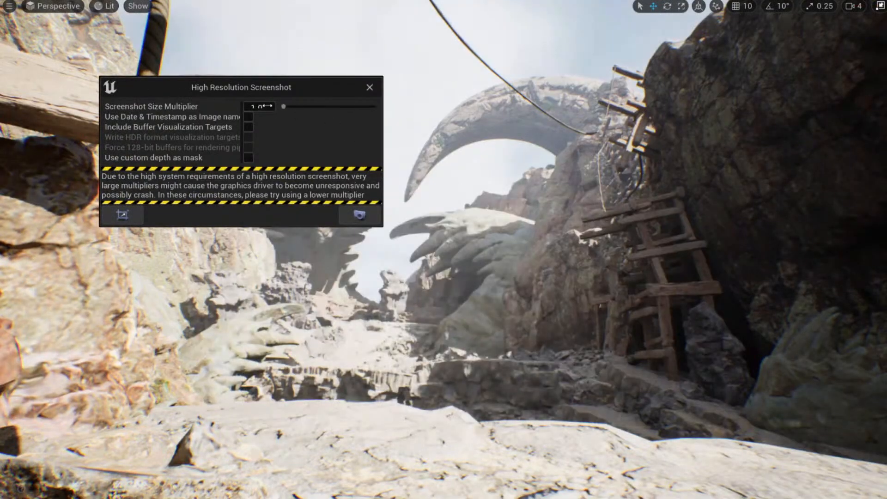
Capture a new high-resolution screenshot at 1.0 multiplier and check the saved image.
left_click(359, 221)
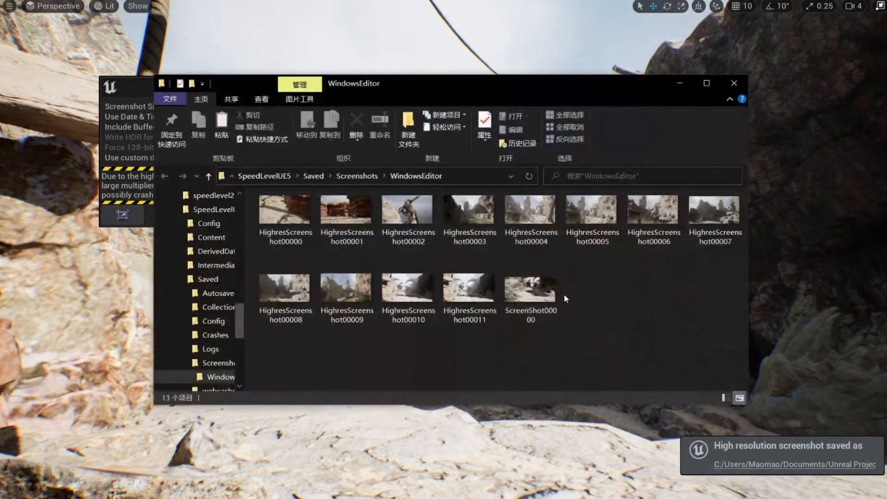
double_click(550, 296)
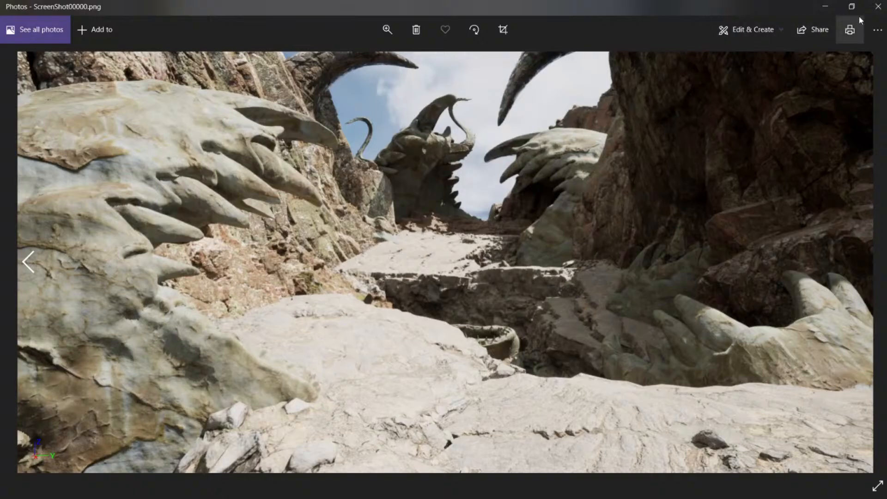
left_click(877, 7)
left_click(683, 84)
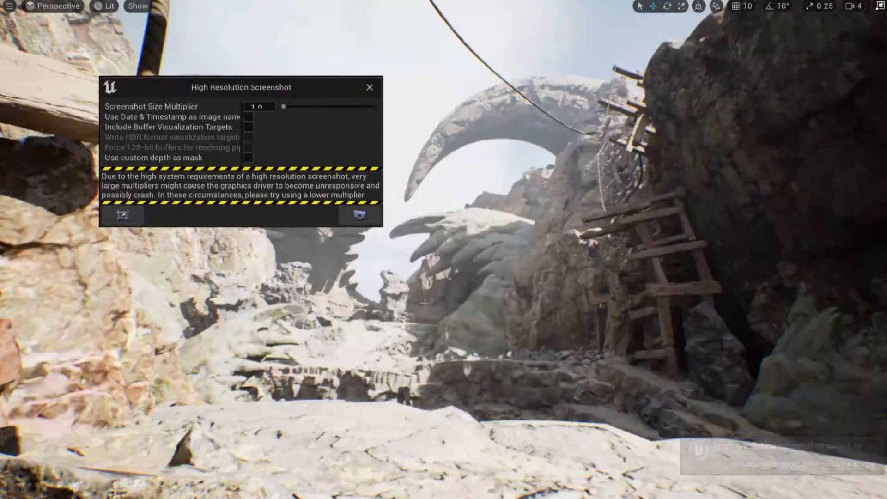
Close the High Resolution Screenshot settings and save the speed05 level.
mouse_move(665, 99)
right_mouse_down()
mouse_move(677, 110)
mouse_move(649, 99)
right_mouse_up()
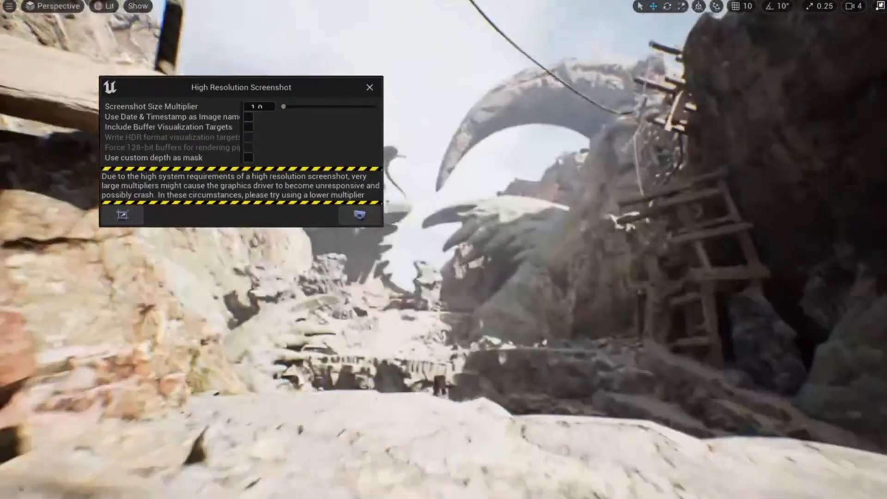
left_click(371, 88)
right_click_drag(455, 212, 447, 222)
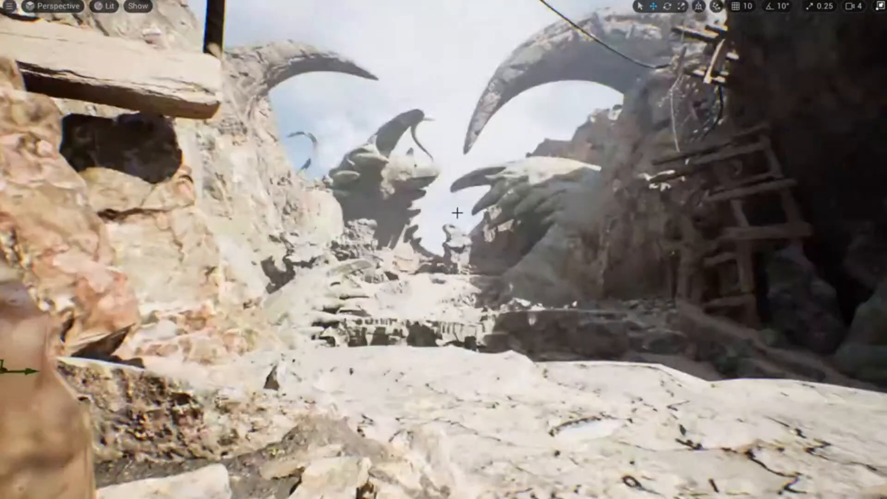
key("F11")
key("ctrl+s")
Return to full-screen view and select the directional light to rotate the sun.
right_click_drag(439, 303, 451, 287)
key("F11")
key("d")
key("a")
key("a")
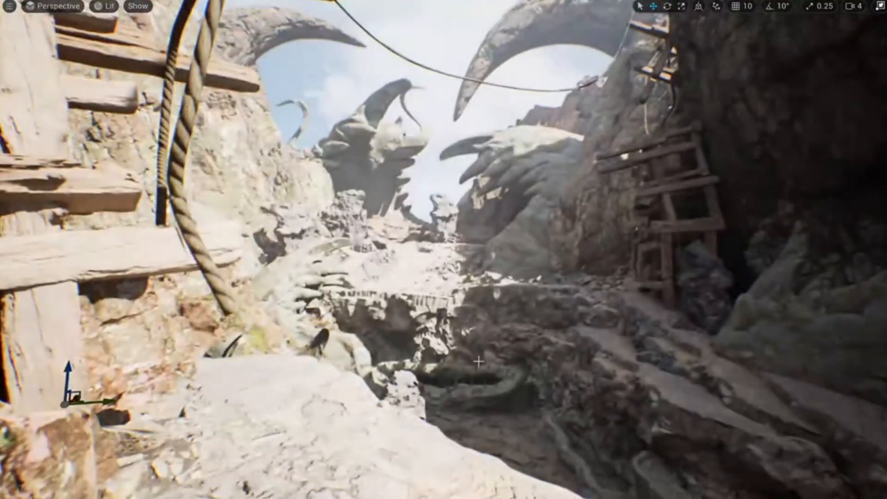
left_click(573, 373)
key("ctrl+l")
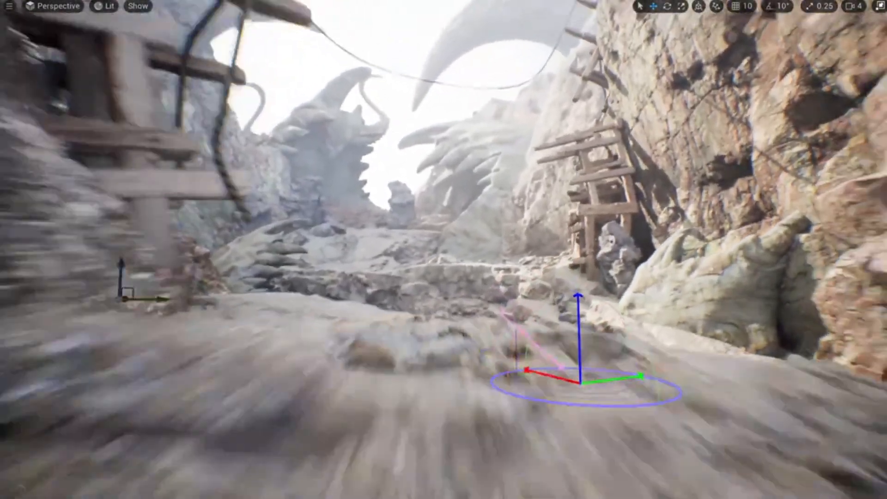
Swing the sun with Ctrl+L so it lights the ground and casts striped shadows across the path.
right_click_drag(444, 287, 432, 291)
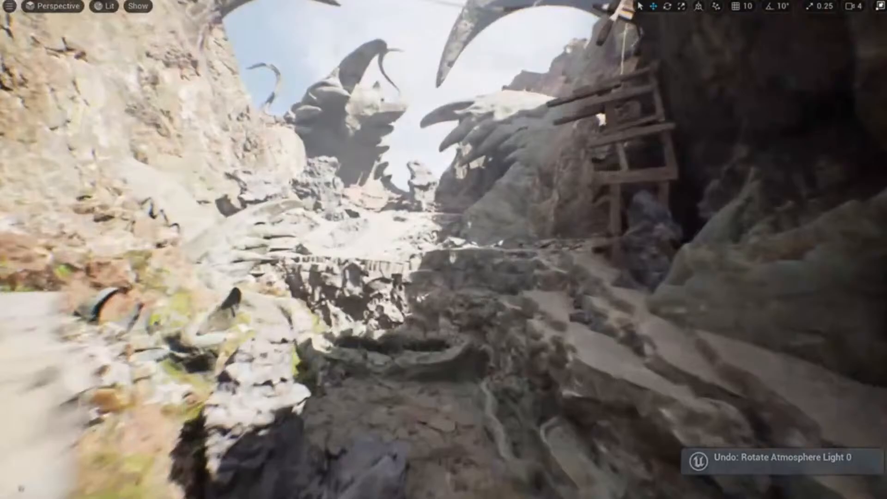
key("w")
right_click_drag(443, 250, 436, 274)
mouse_move(374, 386)
right_mouse_down()
mouse_move(390, 344)
mouse_move(374, 387)
right_mouse_up()
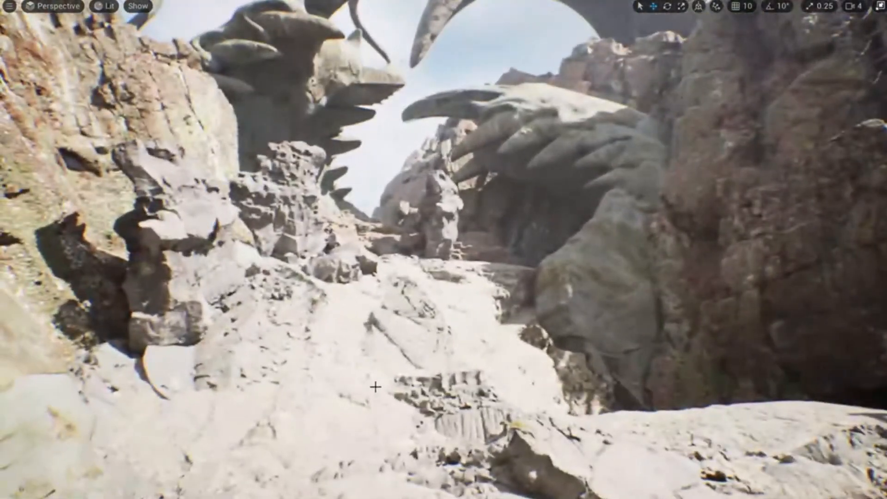
key("ctrl+l")
key("ctrl+l")
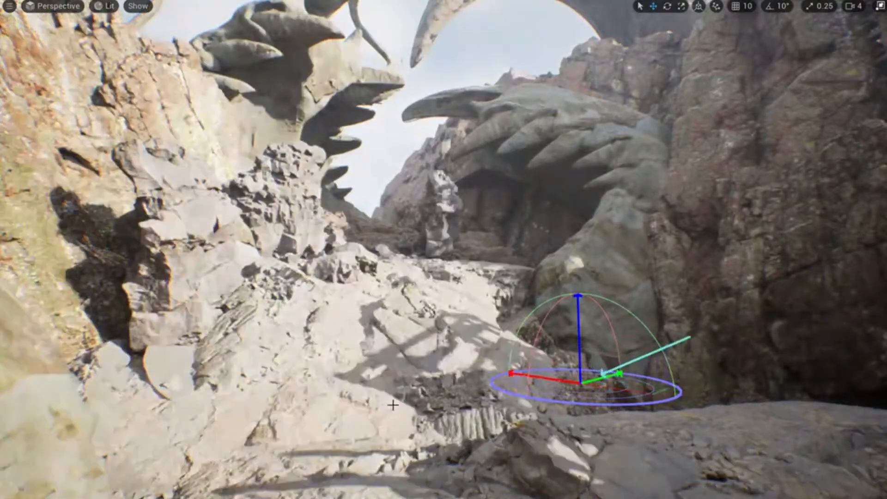
key("ctrl+l")
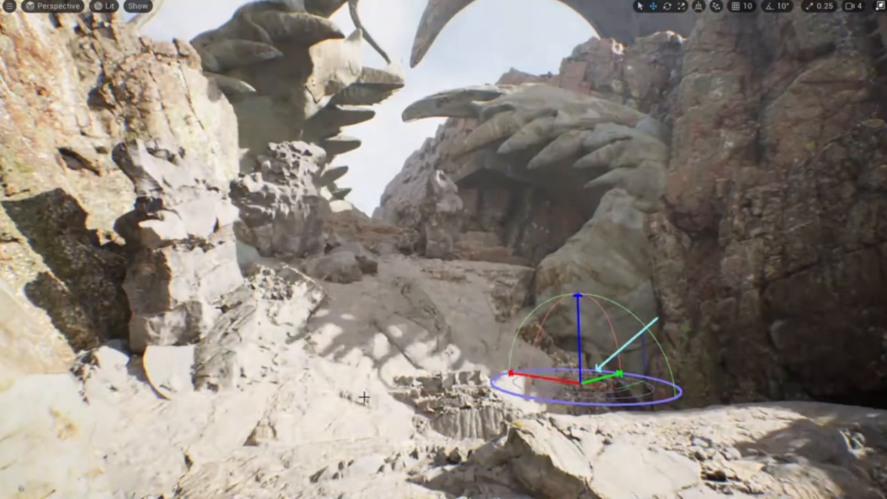
key("s")
right_click_drag(534, 375, 575, 383)
Fly the camera back and forth through the canyon, past the planks toward the ladder.
key("w")
right_click_drag(367, 384, 380, 370)
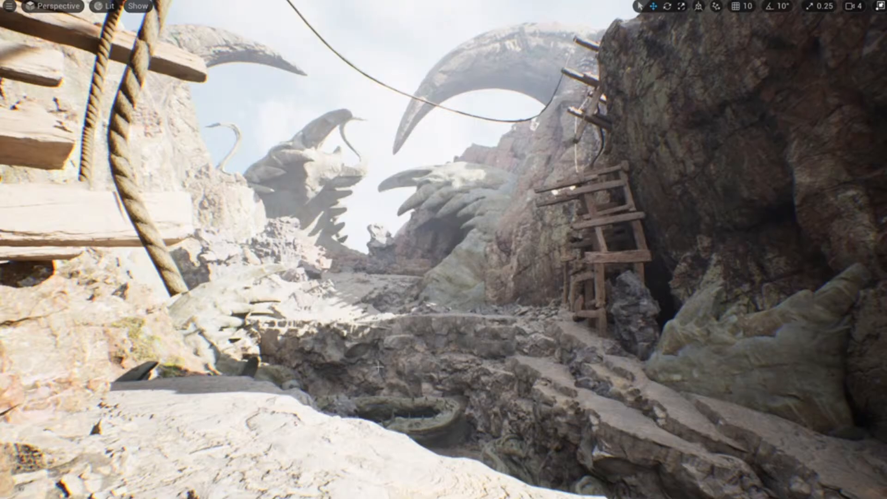
key("s")
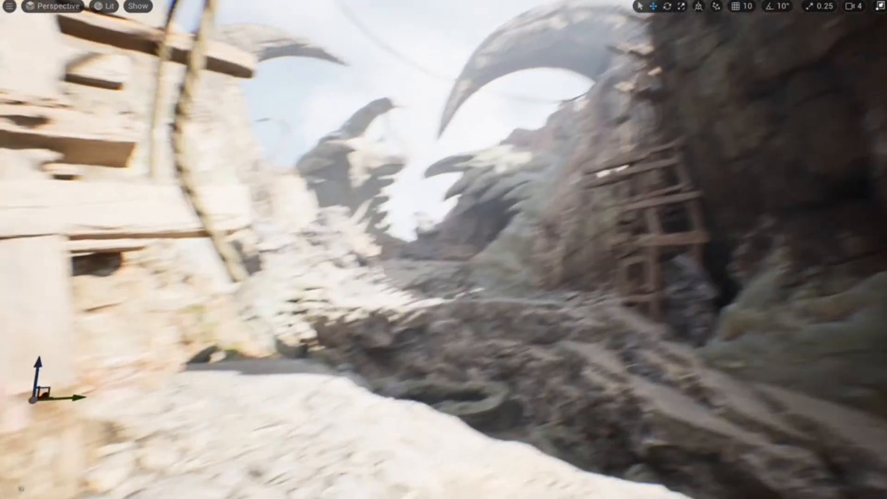
key("w")
key("s")
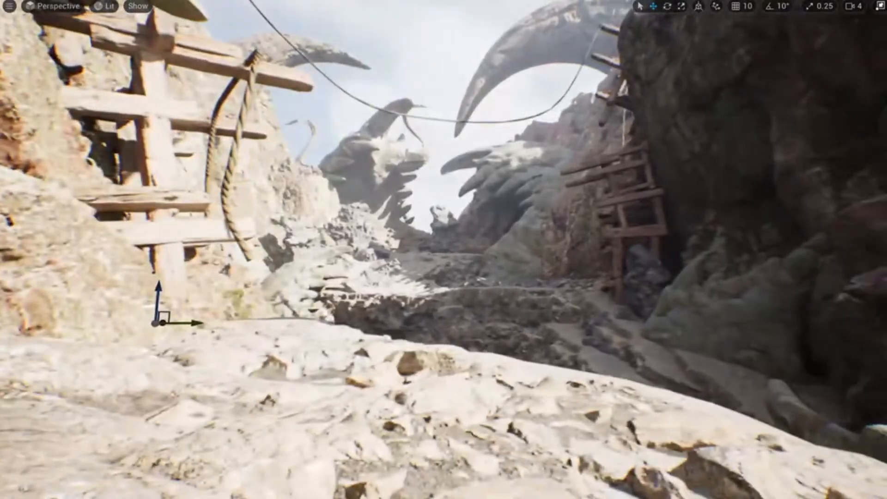
key("w")
key("s")
key("w")
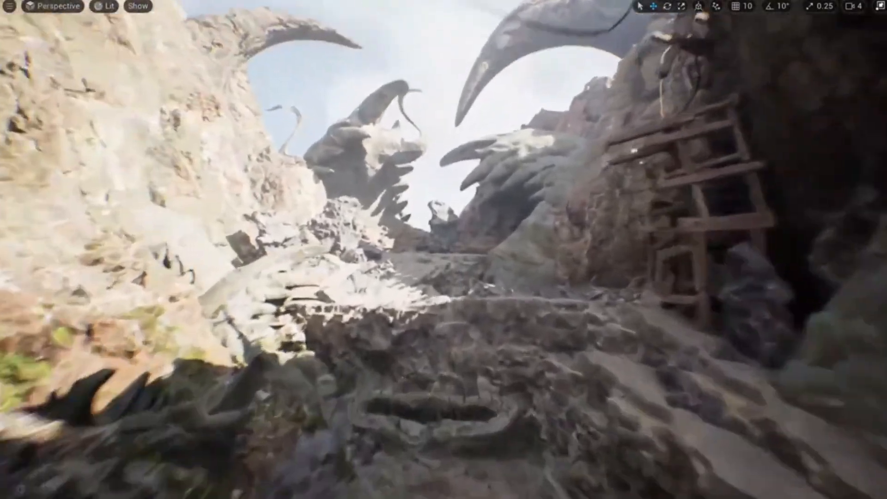
key("s")
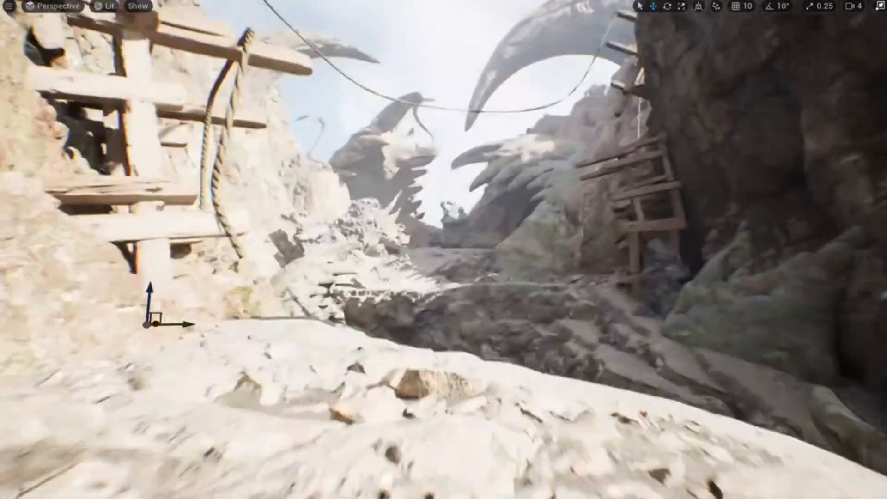
key("w")
key("s")
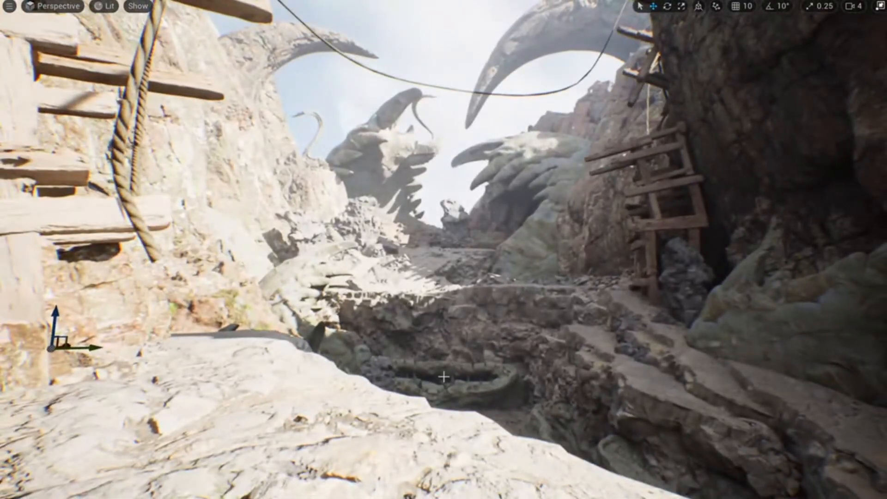
right_click_drag(443, 377, 485, 347)
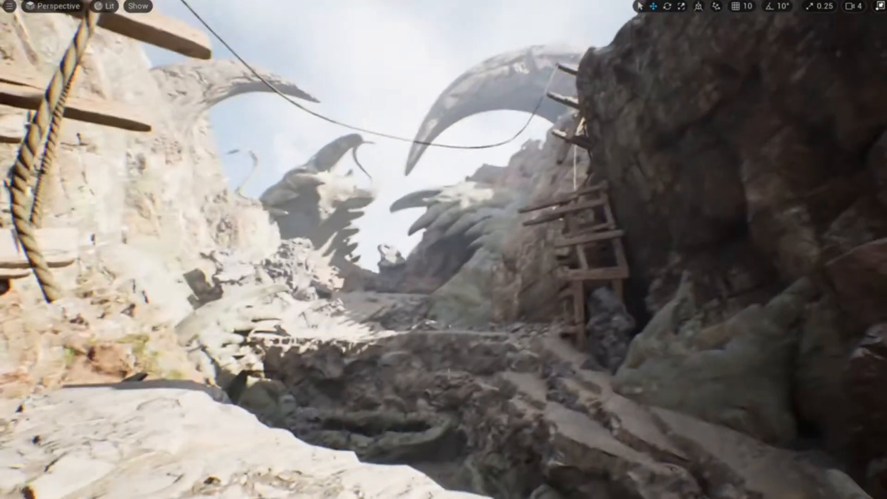
left_click(86, 140)
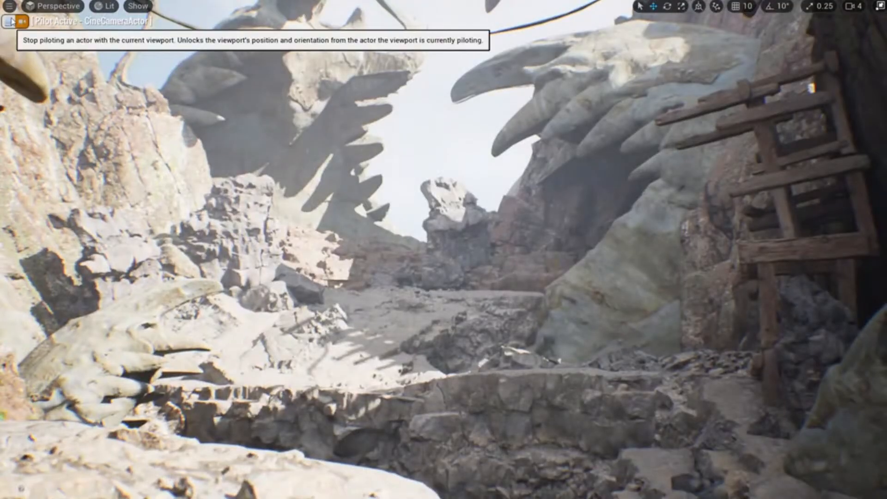
left_click(10, 21)
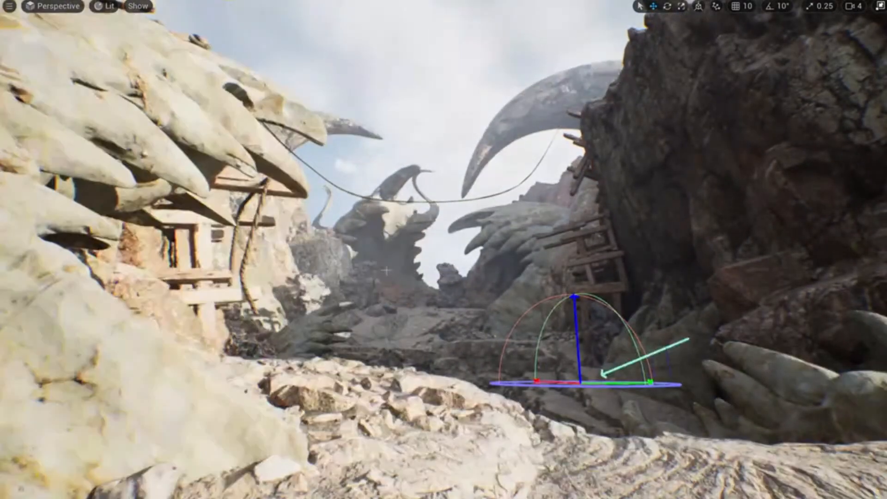
key("ctrl+l")
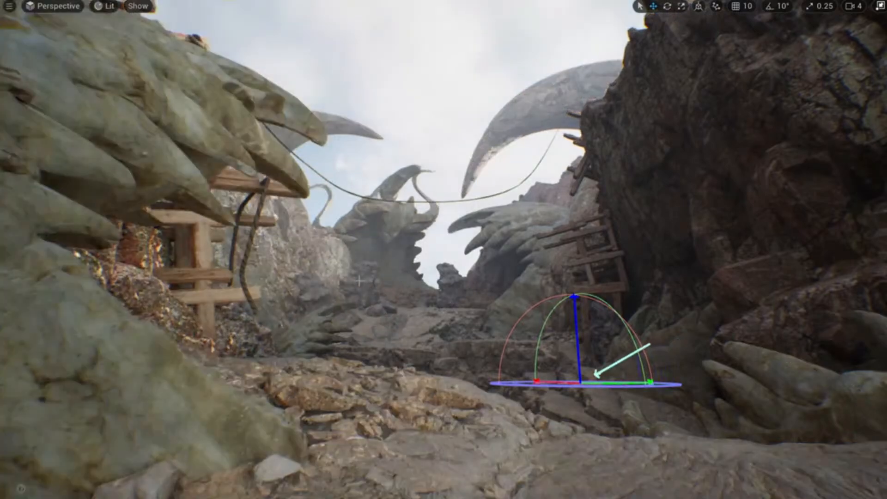
key("ctrl+l")
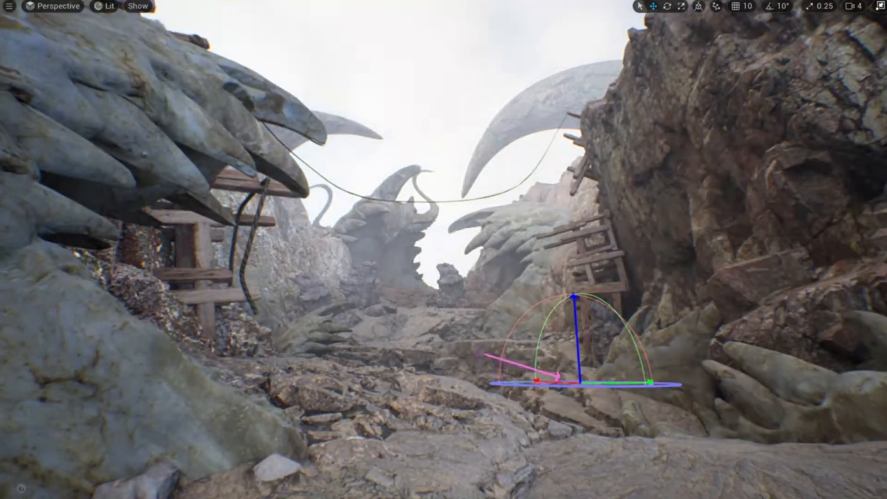
key("ctrl+l")
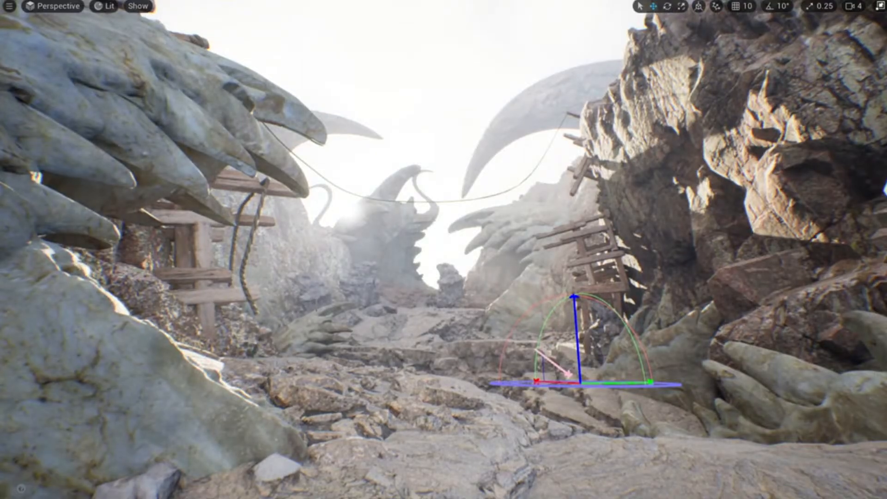
key("ctrl+l")
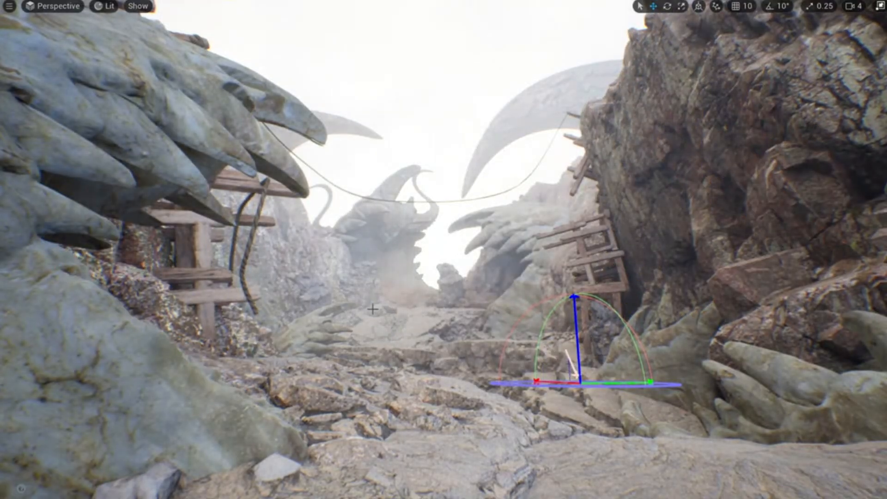
key("ctrl+l")
key("ctrl+z")
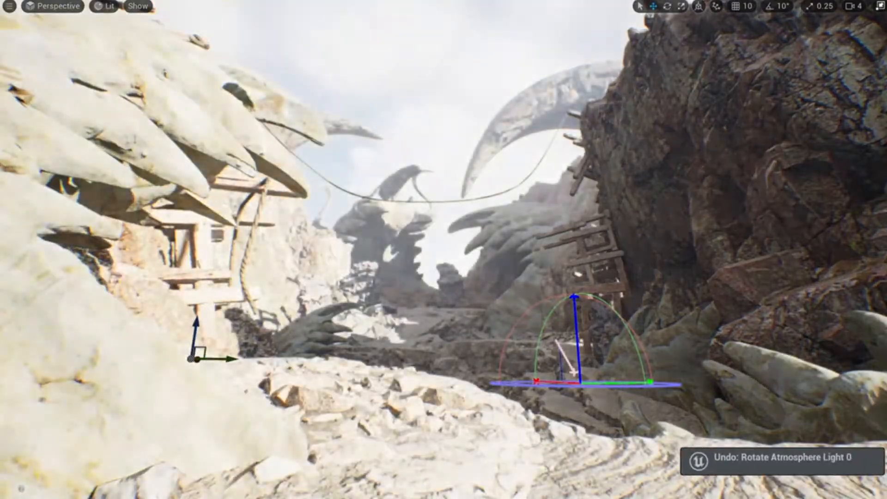
mouse_move(396, 310)
right_mouse_down()
mouse_move(395, 351)
mouse_move(396, 311)
right_mouse_up()
key("w")
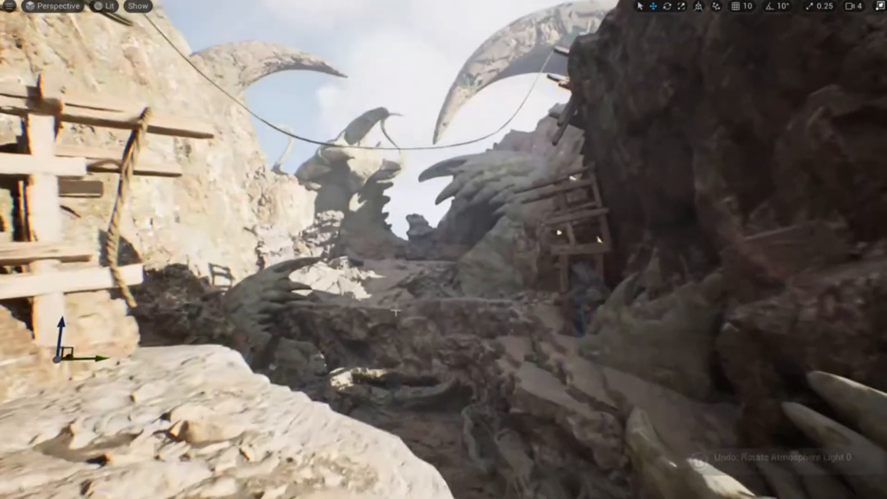
key("g")
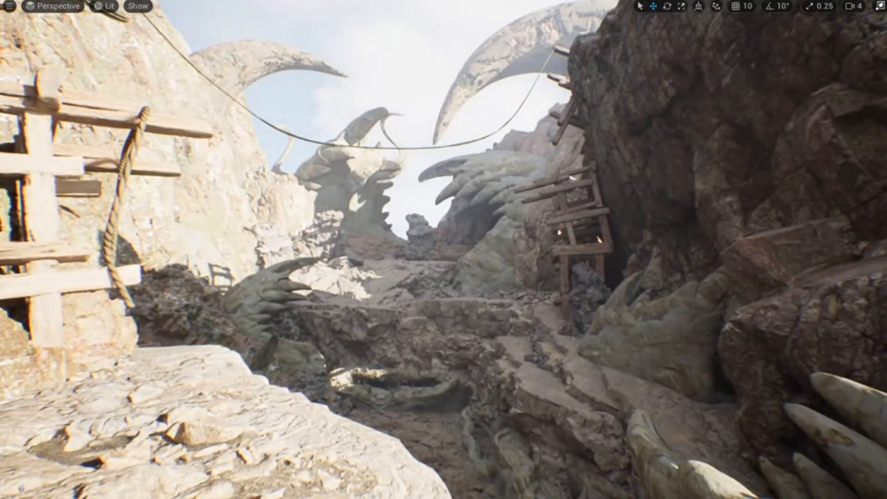